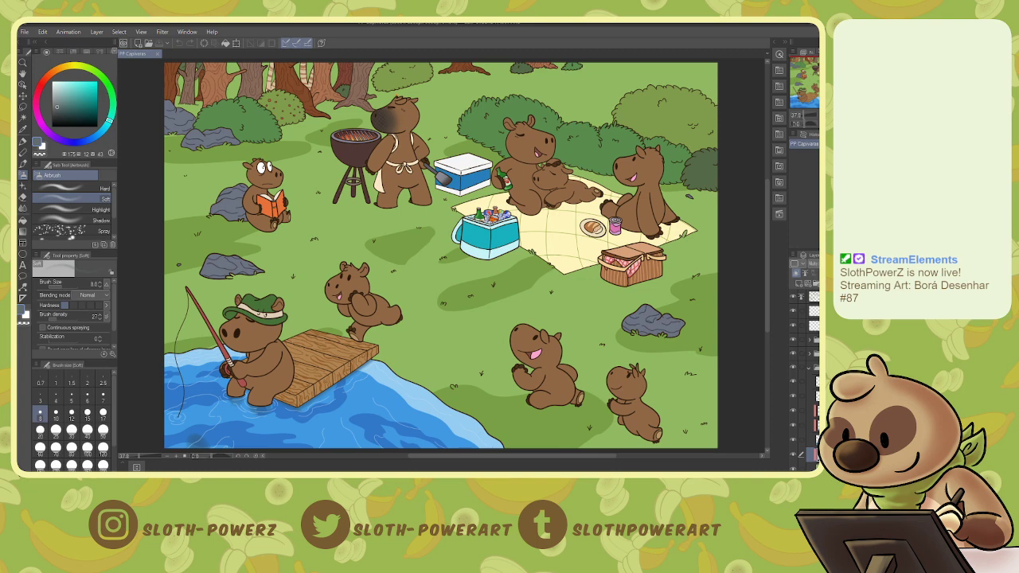
- Open the image PP Tartaruga e a Lebre from the 2022 Final Portfolio folder as a reference
{"action": "left_click", "coordinate": [758, 235]}
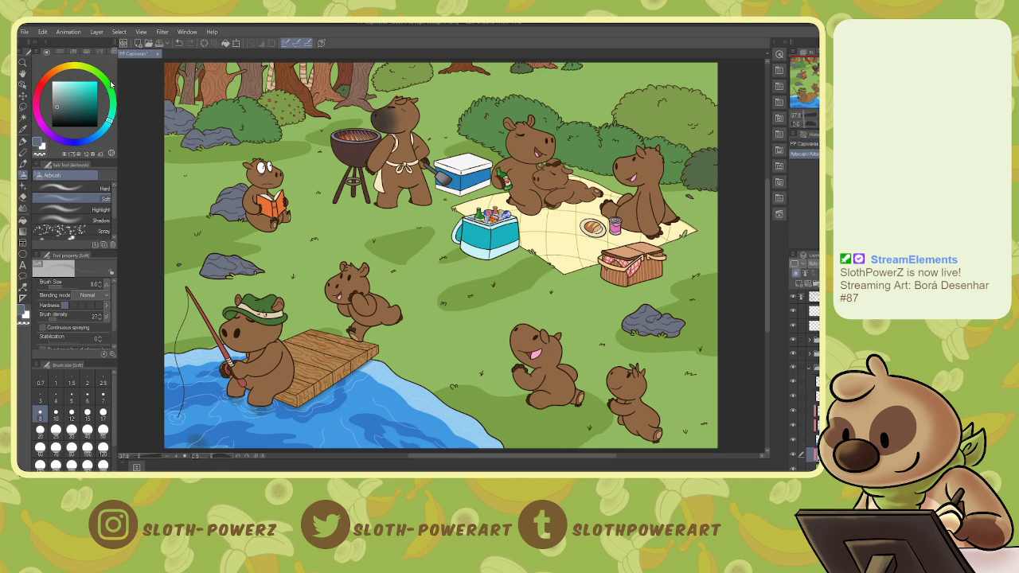
{"action": "left_click", "coordinate": [27, 32]}
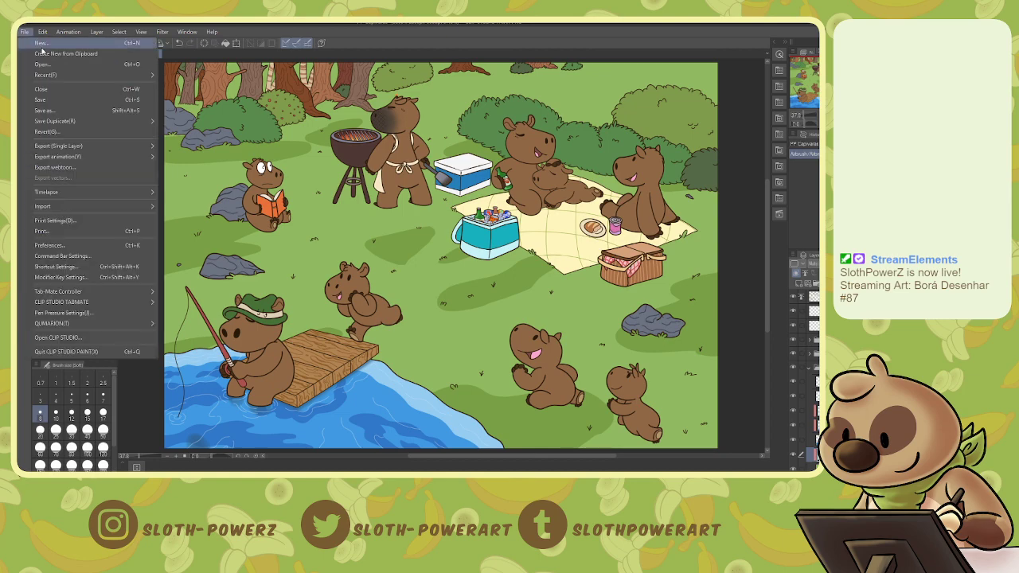
{"action": "left_click", "coordinate": [44, 64]}
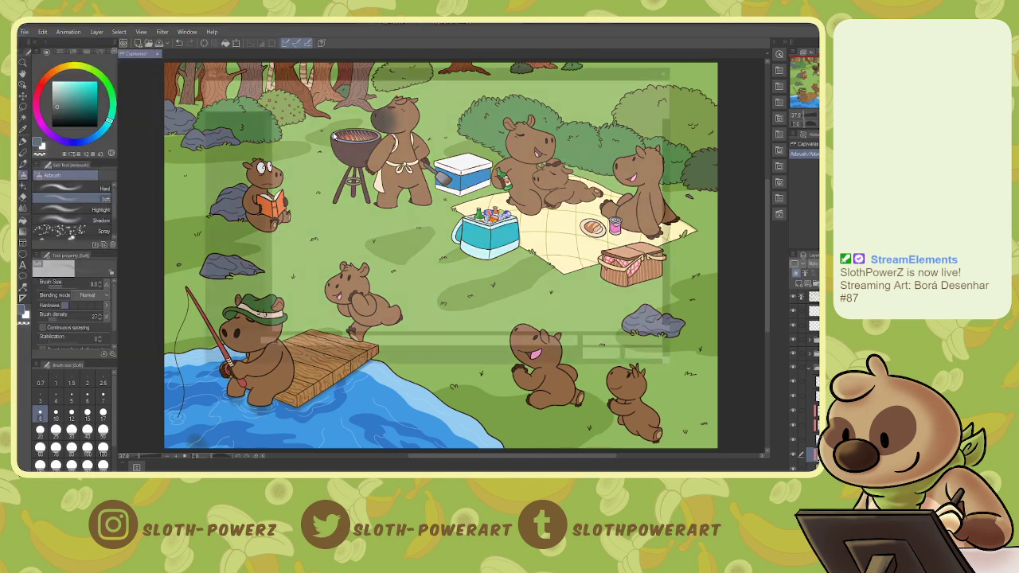
{"action": "double_click", "coordinate": [444, 136]}
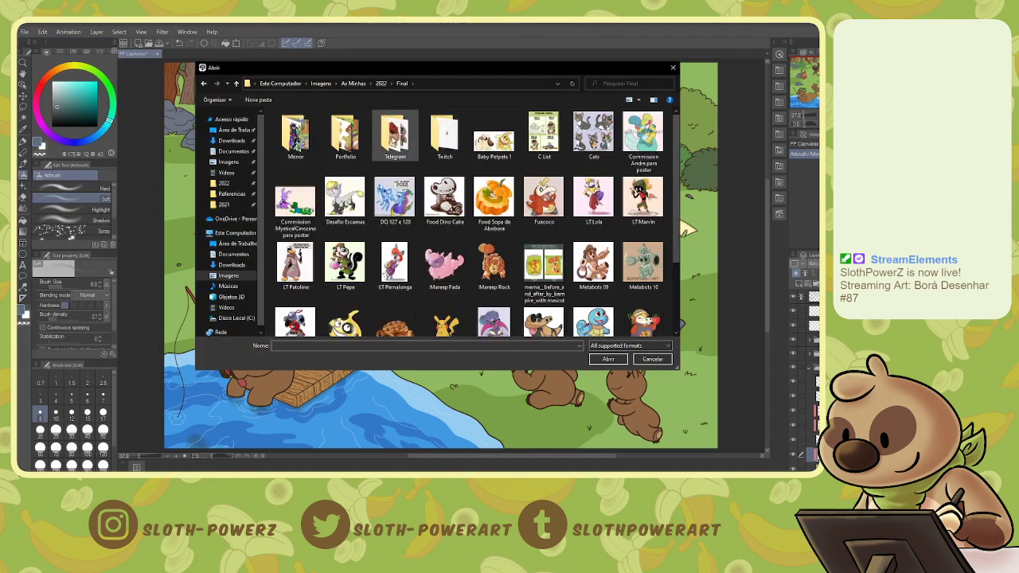
{"action": "double_click", "coordinate": [353, 137]}
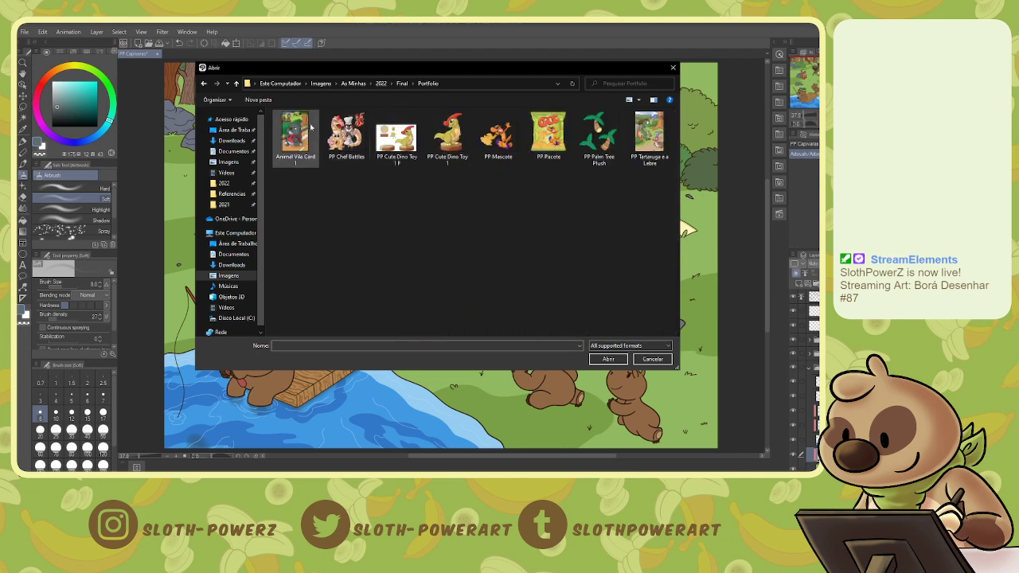
{"action": "double_click", "coordinate": [648, 136]}
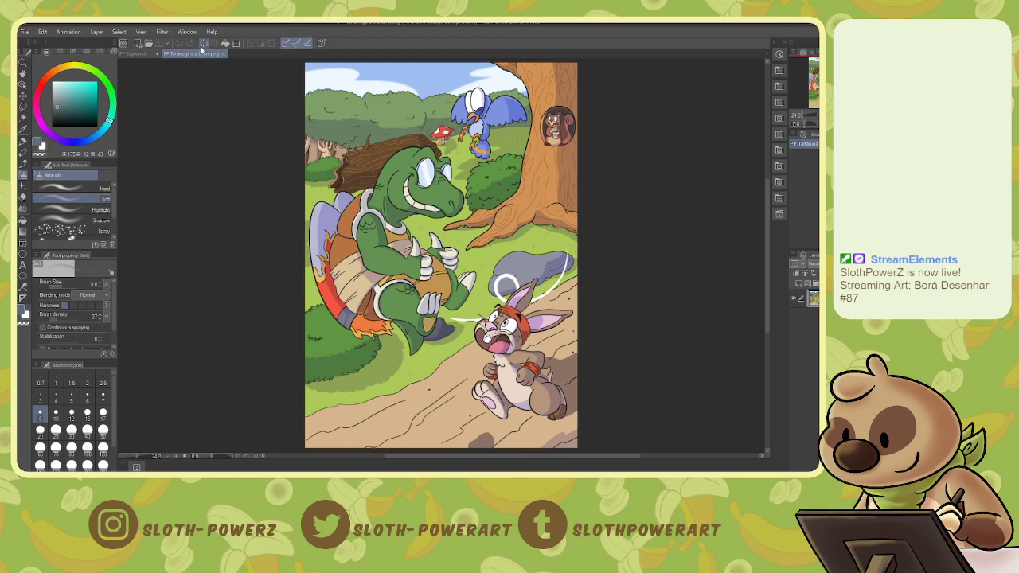
- Float the tortoise-and-hare reference in a small separate window beside the capybara picnic canvas
{"action": "left_click_drag", "start_coordinate": [204, 54], "coordinate": [209, 114]}
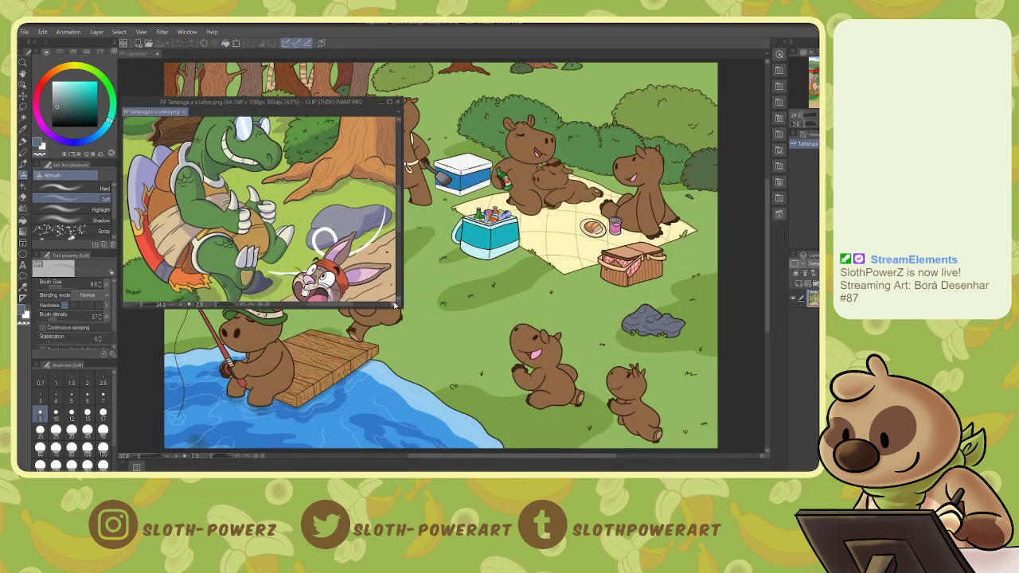
{"action": "left_click_drag", "start_coordinate": [816, 70], "coordinate": [807, 55]}
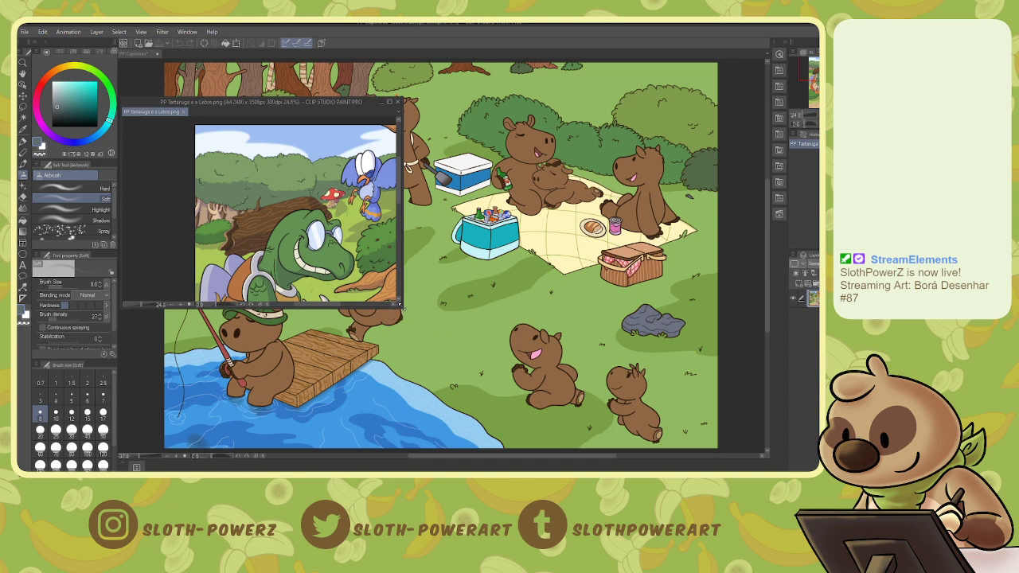
{"action": "left_click_drag", "start_coordinate": [399, 310], "coordinate": [227, 238]}
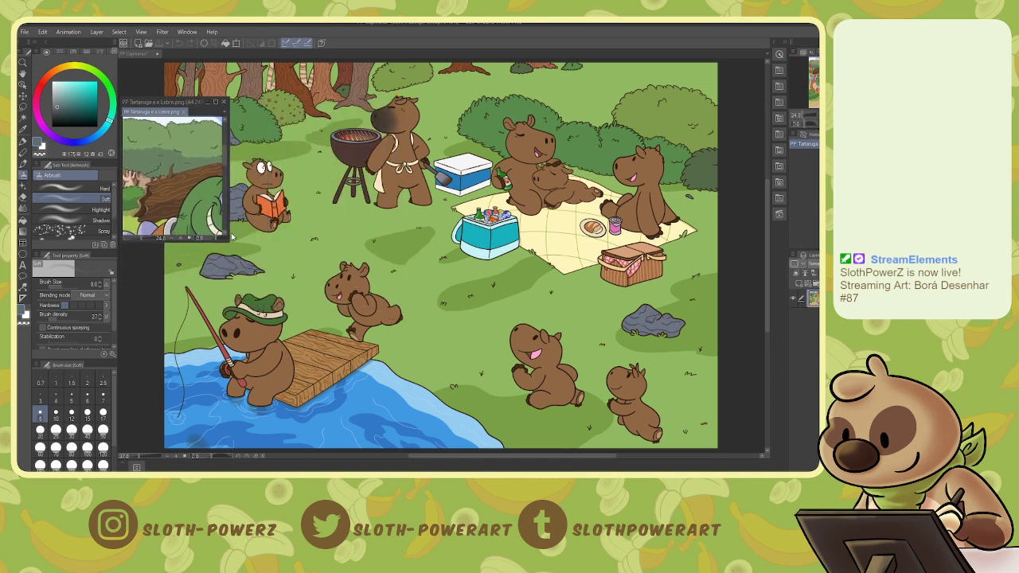
{"action": "left_click", "coordinate": [742, 132]}
{"action": "left_click_drag", "start_coordinate": [793, 62], "coordinate": [817, 71]}
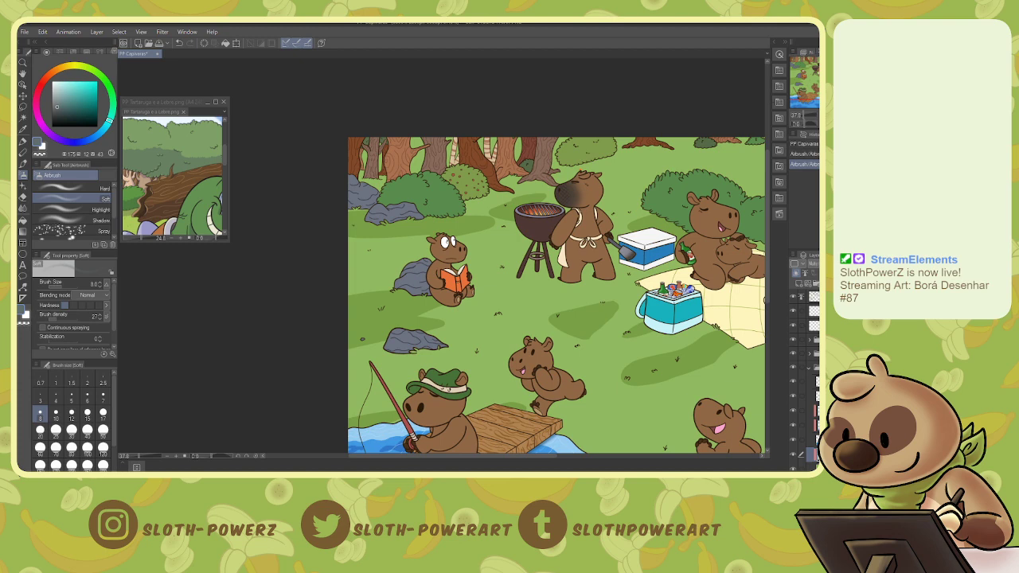
- Hide the folder with the grass and water colours so the scene shows on the plain grey backdrop
{"action": "left_click", "coordinate": [793, 426]}
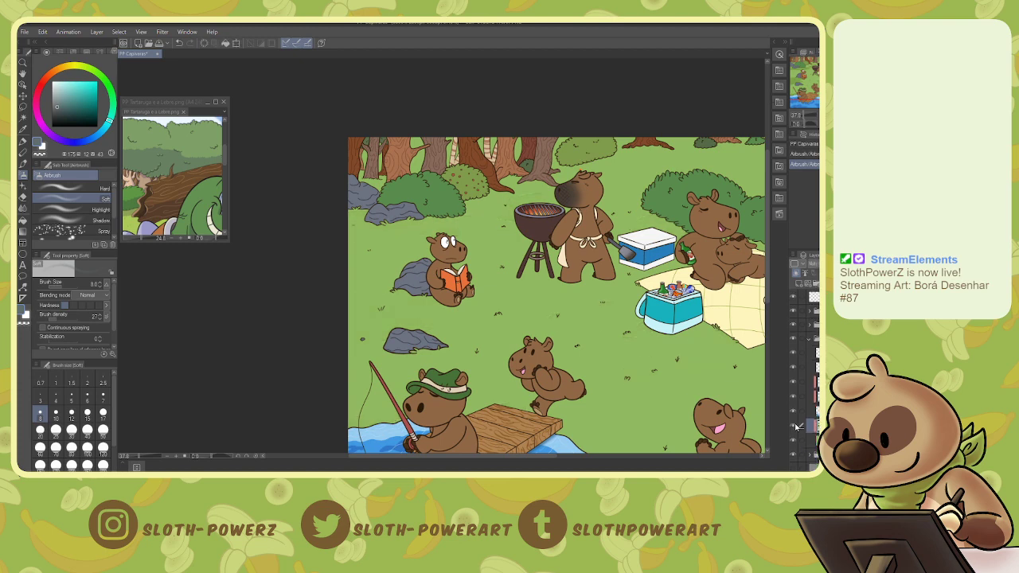
{"action": "left_click", "coordinate": [795, 427]}
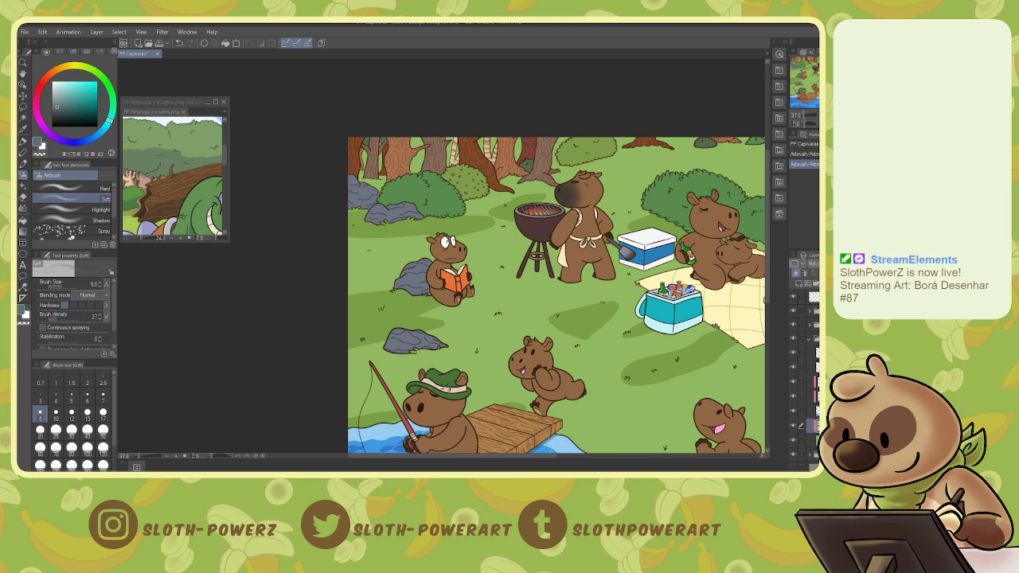
{"action": "left_click", "coordinate": [793, 361]}
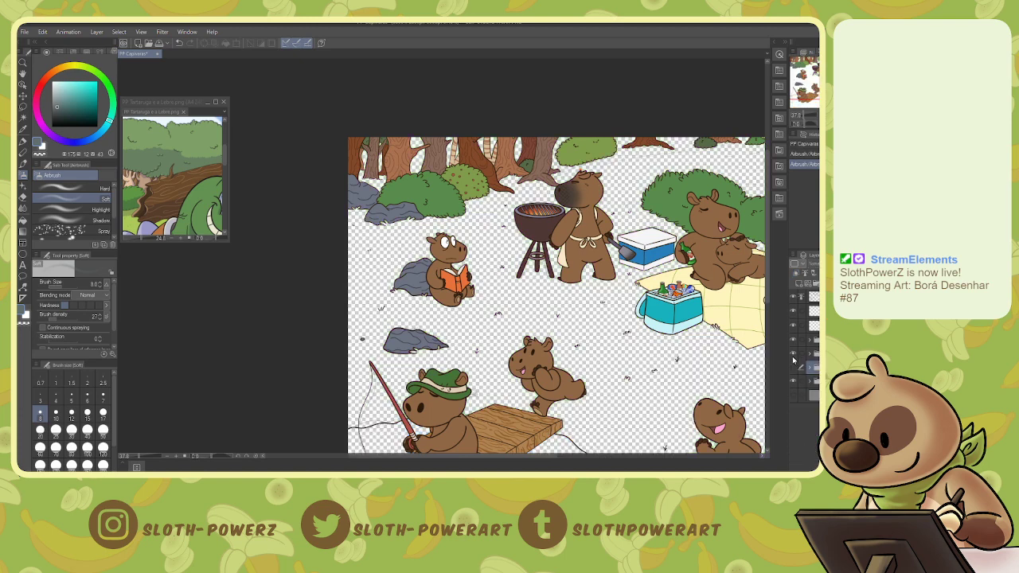
{"action": "left_click", "coordinate": [793, 362]}
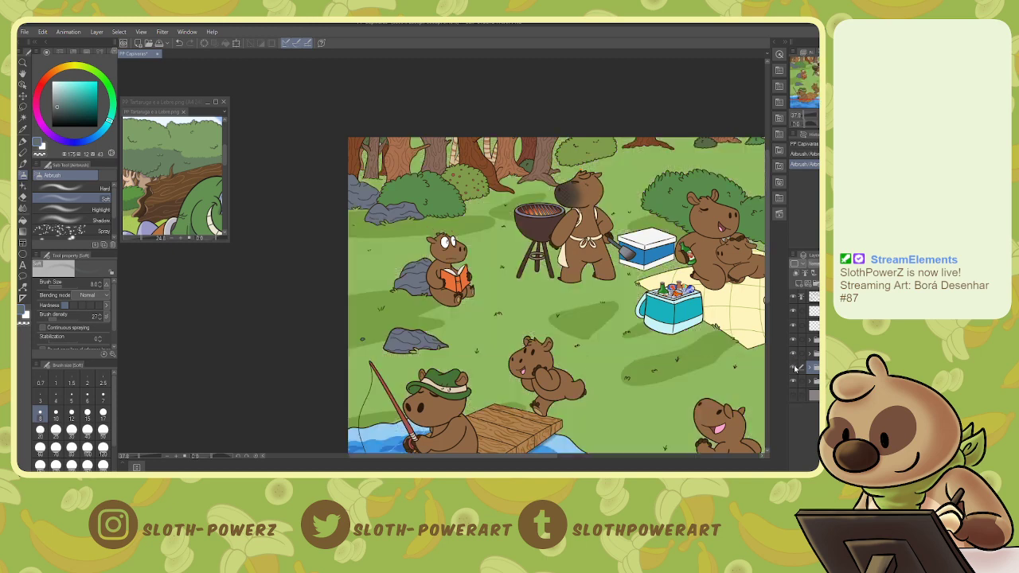
{"action": "left_click", "coordinate": [794, 381]}
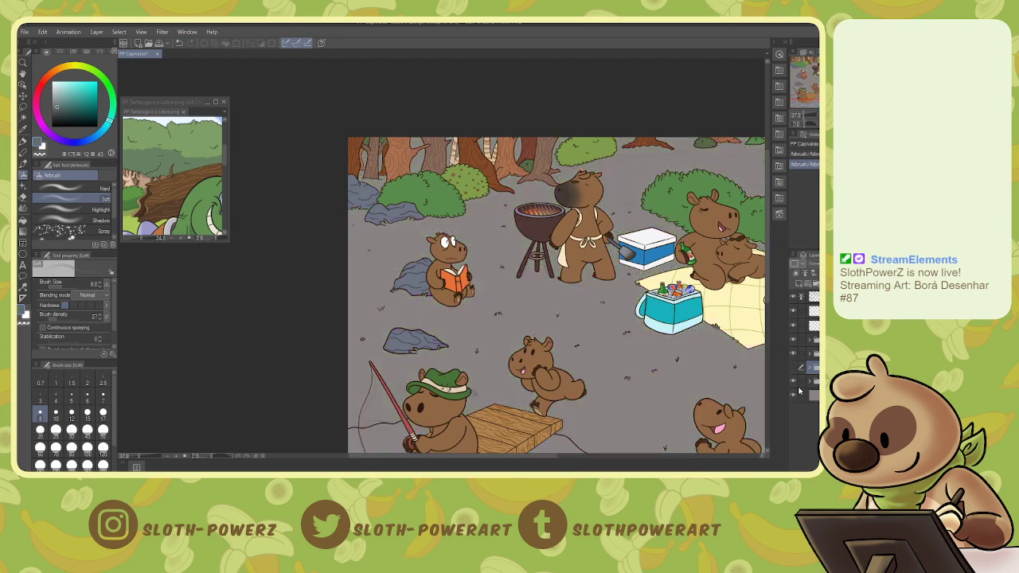
{"action": "left_click_drag", "start_coordinate": [803, 70], "coordinate": [810, 69]}
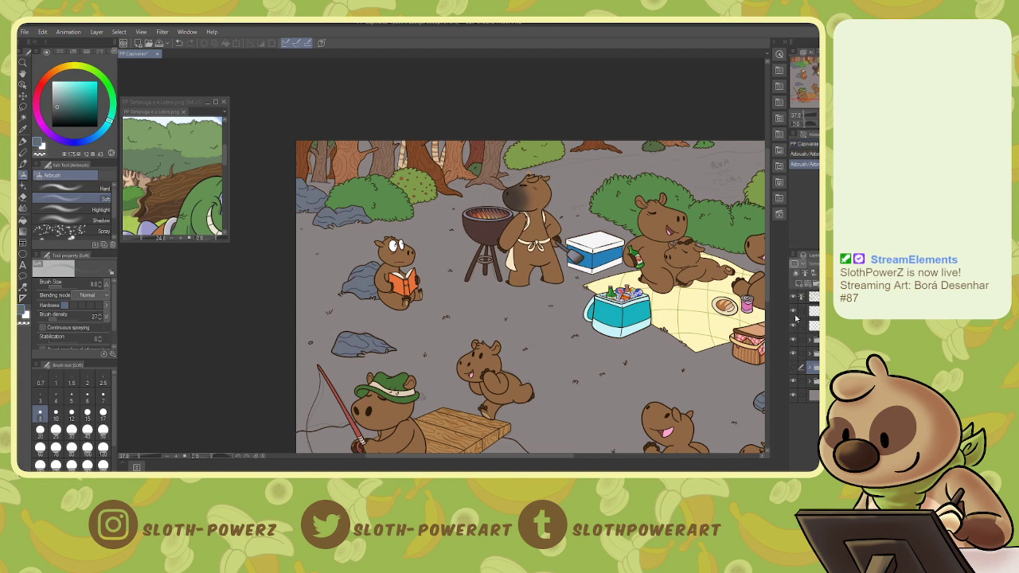
- Add a new raster layer just below the topmost layer of the capybara picnic illustration
{"action": "left_click", "coordinate": [792, 311]}
{"action": "left_click", "coordinate": [793, 311]}
{"action": "left_click", "coordinate": [814, 311]}
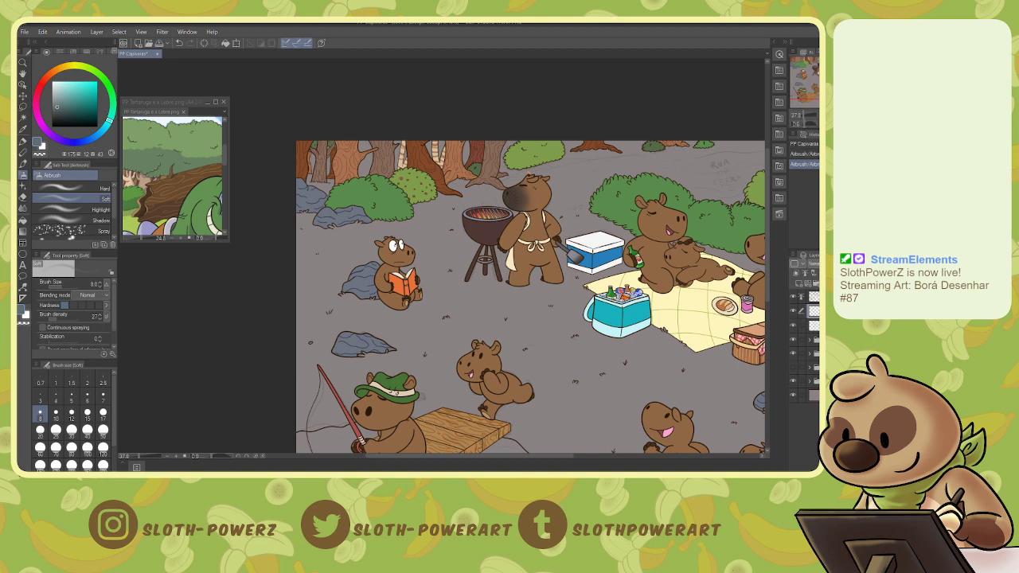
{"action": "left_click", "coordinate": [799, 284]}
- With the Real G-Pen, sketch a grassy edge between the barbecuing capybara and the large green bush
{"action": "key", "text": "ctrl+alt+0"}
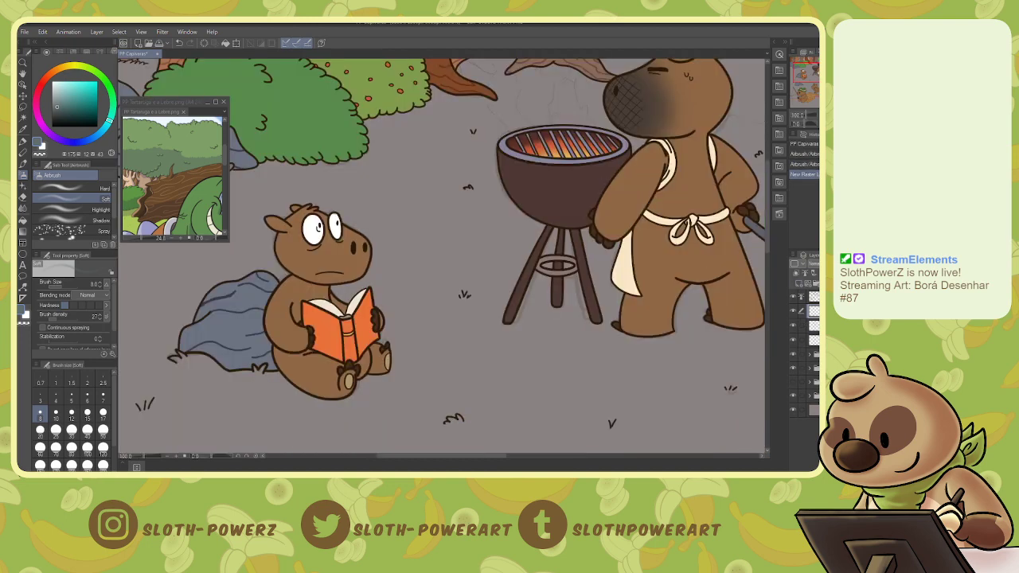
{"action": "left_click_drag", "start_coordinate": [677, 159], "coordinate": [349, 293]}
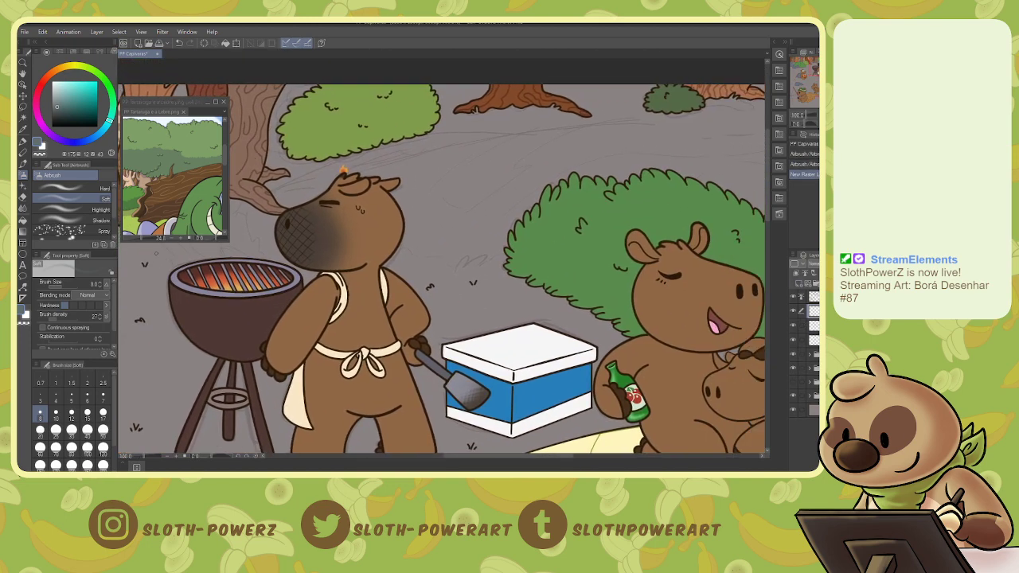
{"action": "left_click", "coordinate": [60, 119]}
{"action": "key", "text": "p"}
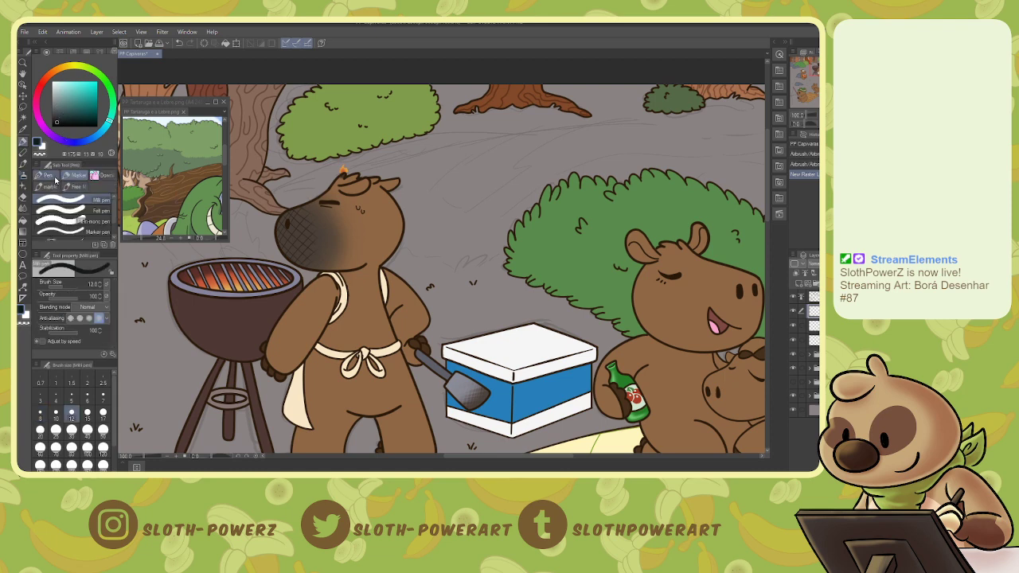
{"action": "left_click", "coordinate": [51, 175]}
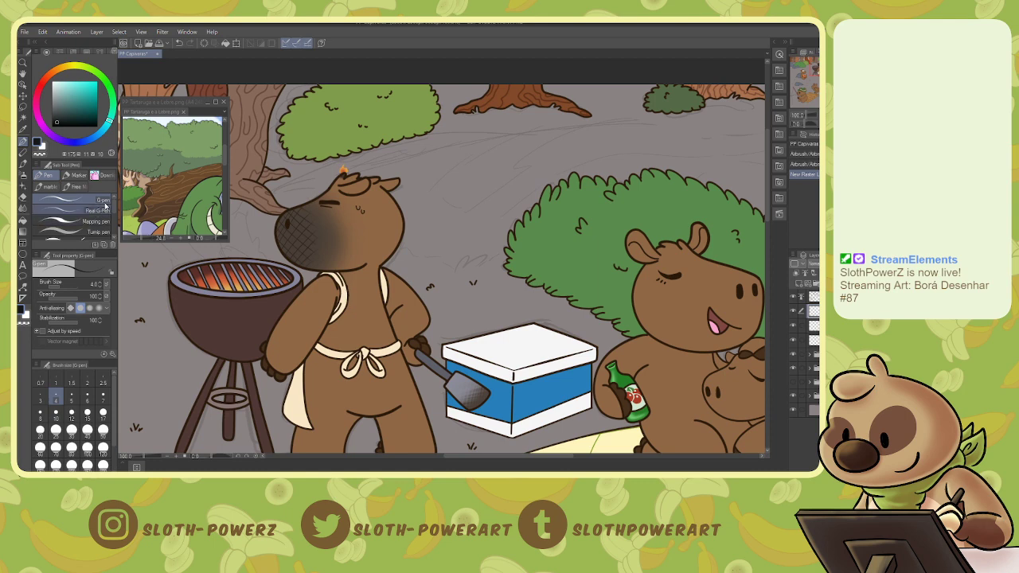
{"action": "left_click", "coordinate": [102, 209]}
{"action": "left_click_drag", "start_coordinate": [457, 266], "coordinate": [505, 247]}
{"action": "mouse_move", "coordinate": [447, 275]}
{"action": "left_mouse_down"}
{"action": "mouse_move", "coordinate": [451, 263]}
{"action": "mouse_move", "coordinate": [400, 249]}
{"action": "left_mouse_up"}
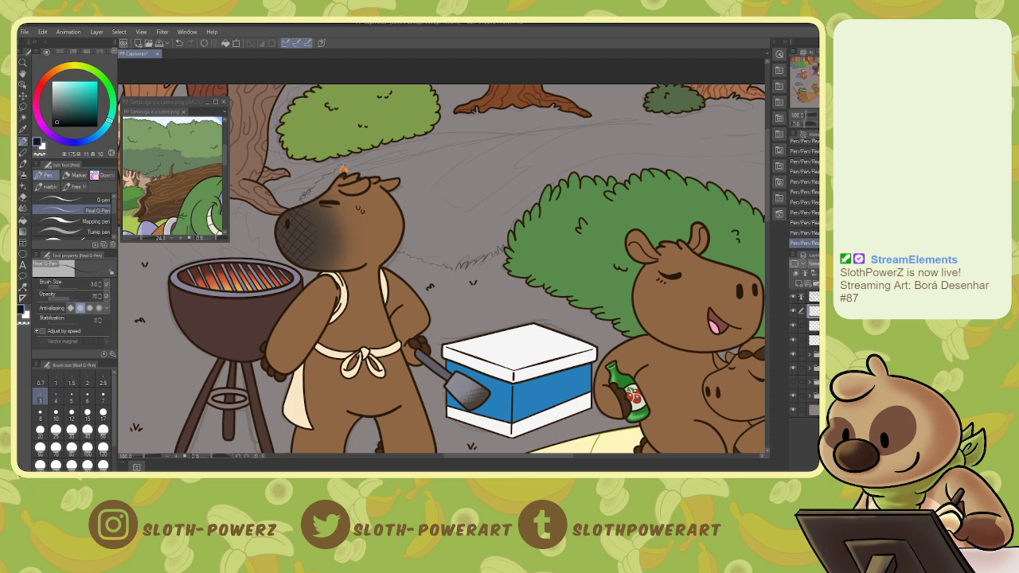
- Sketch the long wavy edge of the dirt road across the upper background, from the barbecuing capybara past the tree roots
{"action": "left_click_drag", "start_coordinate": [374, 154], "coordinate": [452, 134]}
{"action": "mouse_move", "coordinate": [465, 130]}
{"action": "left_mouse_down"}
{"action": "mouse_move", "coordinate": [542, 135]}
{"action": "mouse_move", "coordinate": [529, 138]}
{"action": "mouse_move", "coordinate": [610, 118]}
{"action": "mouse_move", "coordinate": [681, 119]}
{"action": "left_mouse_up"}
{"action": "left_click_drag", "start_coordinate": [748, 111], "coordinate": [438, 156]}
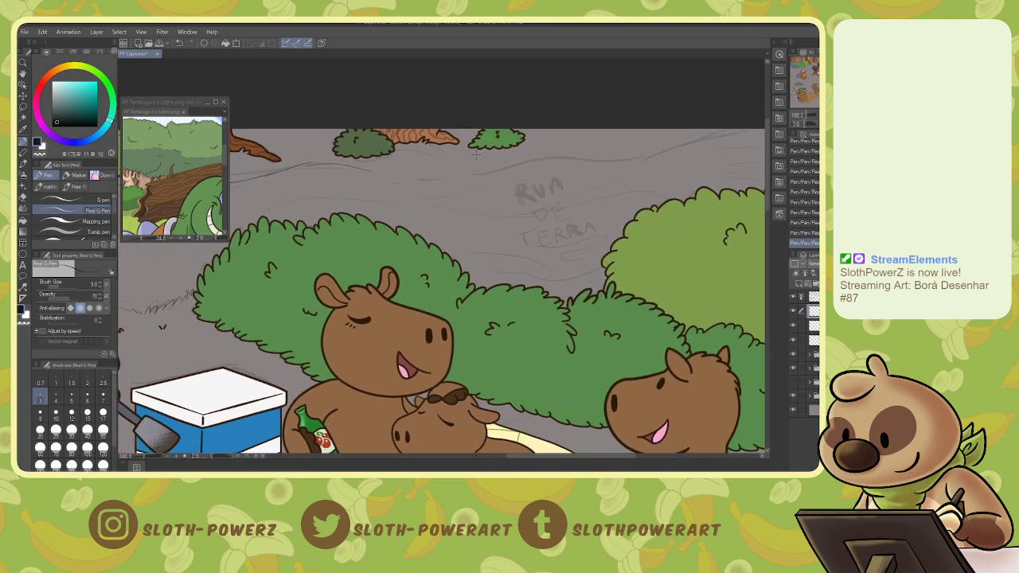
{"action": "mouse_move", "coordinate": [364, 169]}
{"action": "left_mouse_down"}
{"action": "mouse_move", "coordinate": [451, 184]}
{"action": "mouse_move", "coordinate": [582, 152]}
{"action": "mouse_move", "coordinate": [561, 157]}
{"action": "mouse_move", "coordinate": [646, 153]}
{"action": "mouse_move", "coordinate": [731, 130]}
{"action": "left_mouse_up"}
{"action": "left_click_drag", "start_coordinate": [397, 334], "coordinate": [681, 292]}
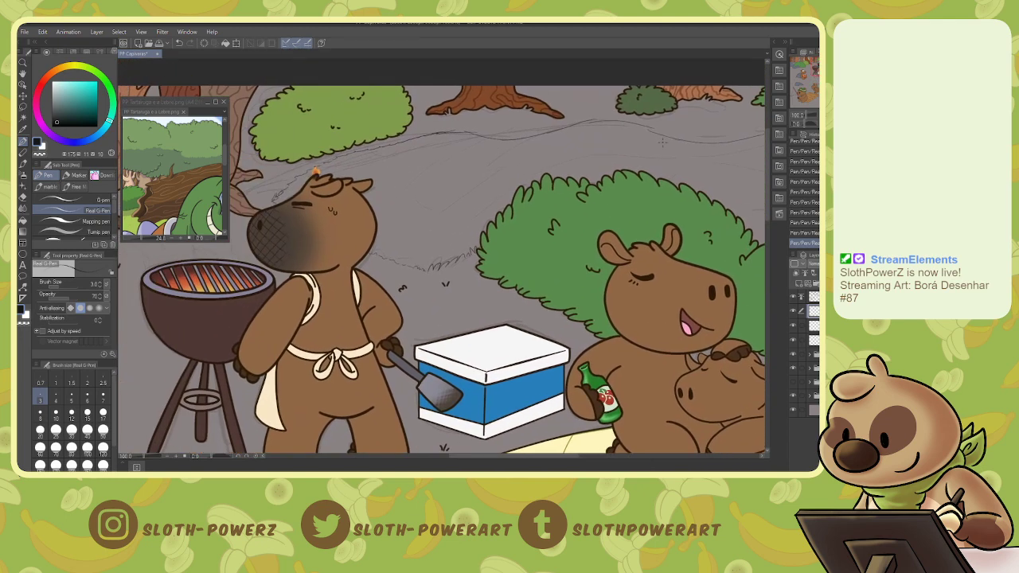
- Hide the old rough sketch layer, keeping the facial details and the new road sketch visible
{"action": "left_click", "coordinate": [793, 297]}
{"action": "left_click", "coordinate": [793, 297]}
{"action": "left_click", "coordinate": [793, 297]}
{"action": "left_click", "coordinate": [794, 297]}
{"action": "left_click", "coordinate": [792, 335]}
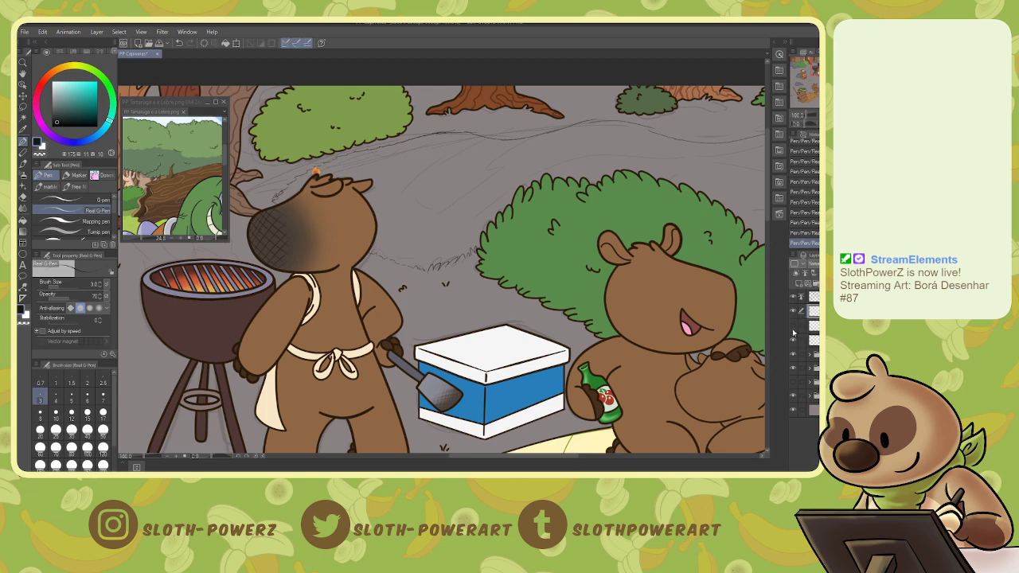
{"action": "left_click", "coordinate": [793, 334]}
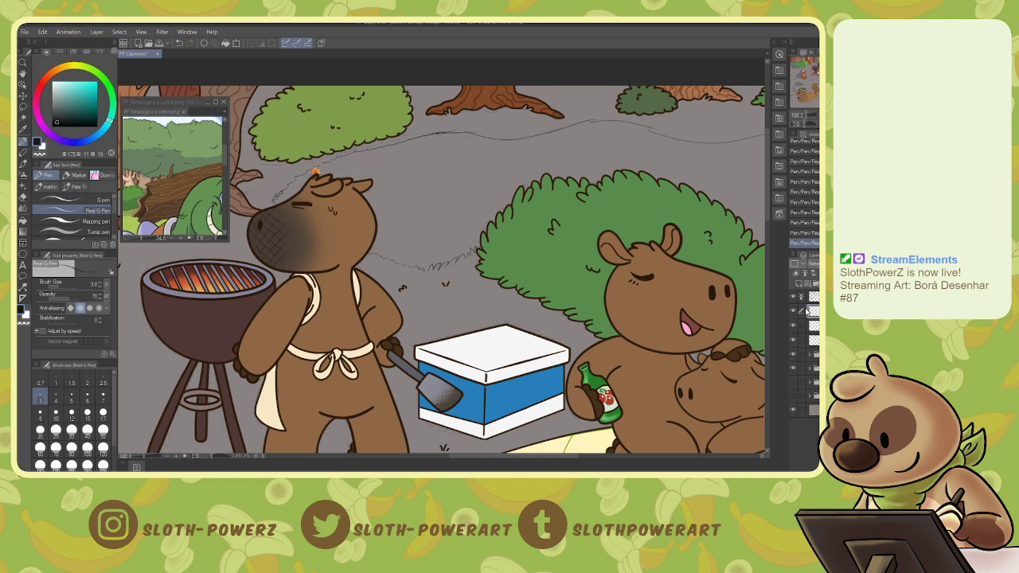
- Lower the opacity of the new road sketch layer and add a vector layer above it for the line art
{"action": "left_click", "coordinate": [817, 264]}
{"action": "left_click", "coordinate": [810, 284]}
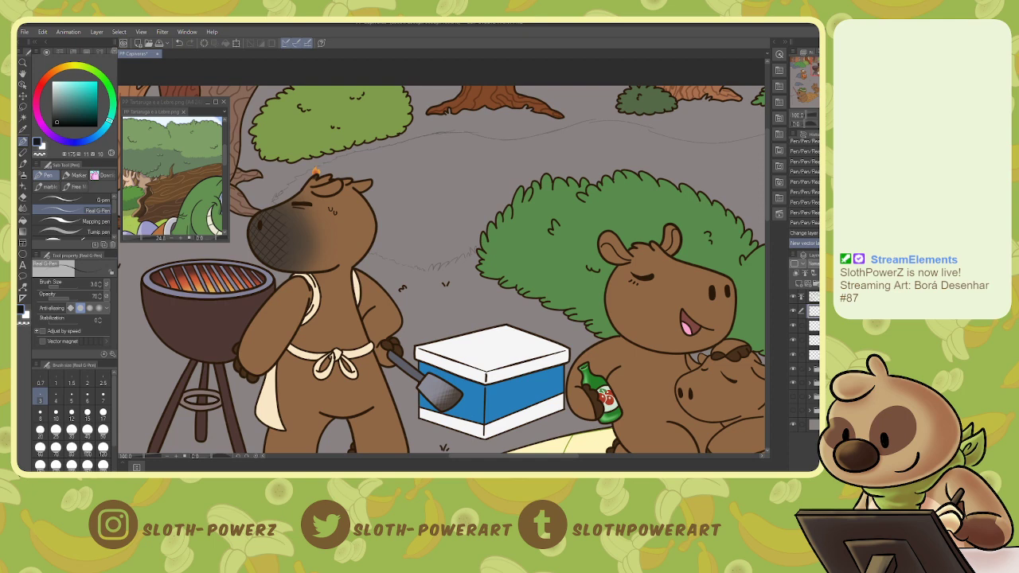
{"action": "key", "text": "Return"}
{"action": "left_click", "coordinate": [813, 296]}
{"action": "key", "text": "Return"}
- Choose the G-pen and sample the dark brown outline colour from the barbecuing capybara's chin
{"action": "left_click", "coordinate": [97, 202]}
{"action": "key", "text": "i"}
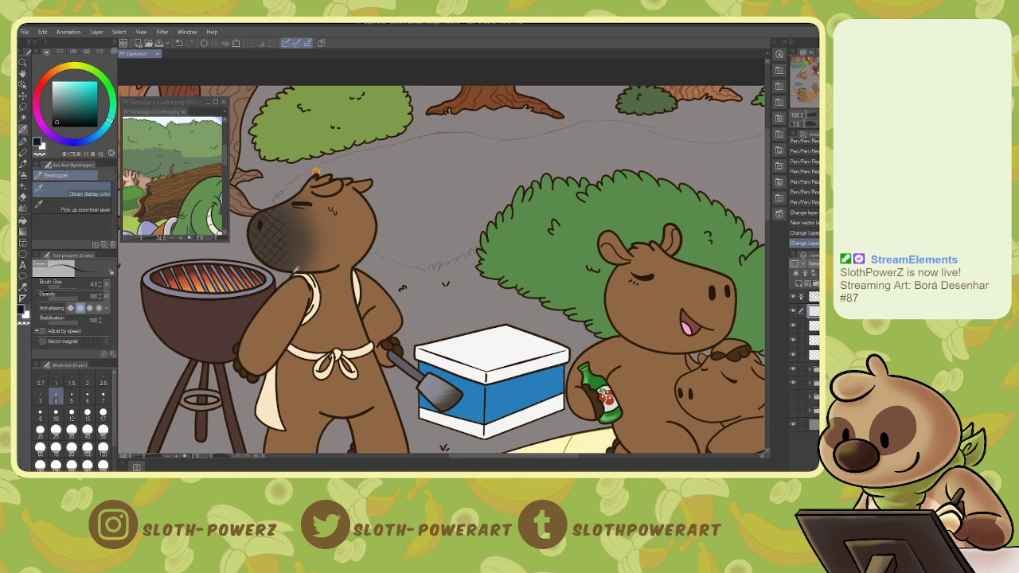
{"action": "left_click", "coordinate": [296, 268]}
{"action": "left_click", "coordinate": [295, 269]}
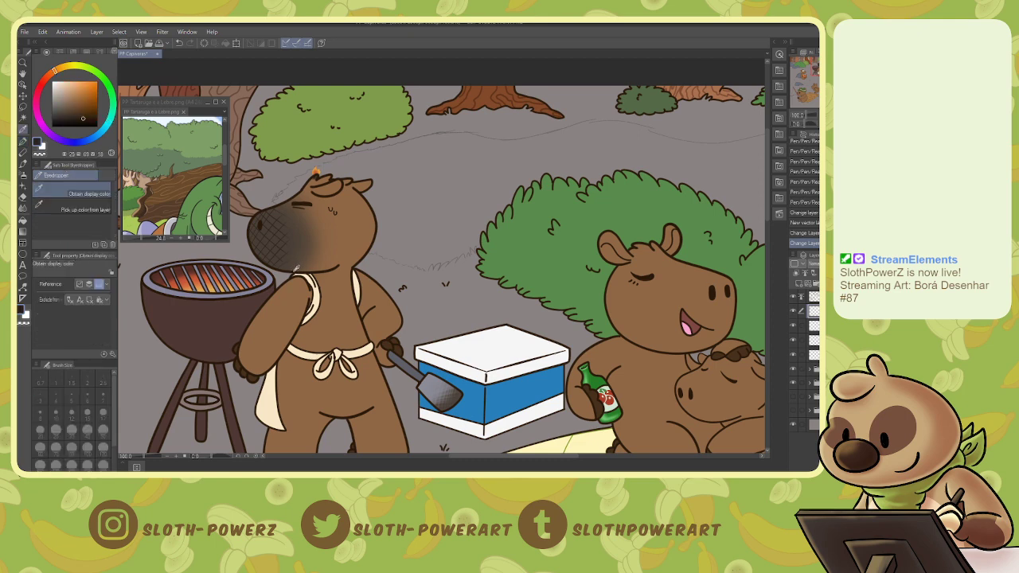
{"action": "key", "text": "p"}
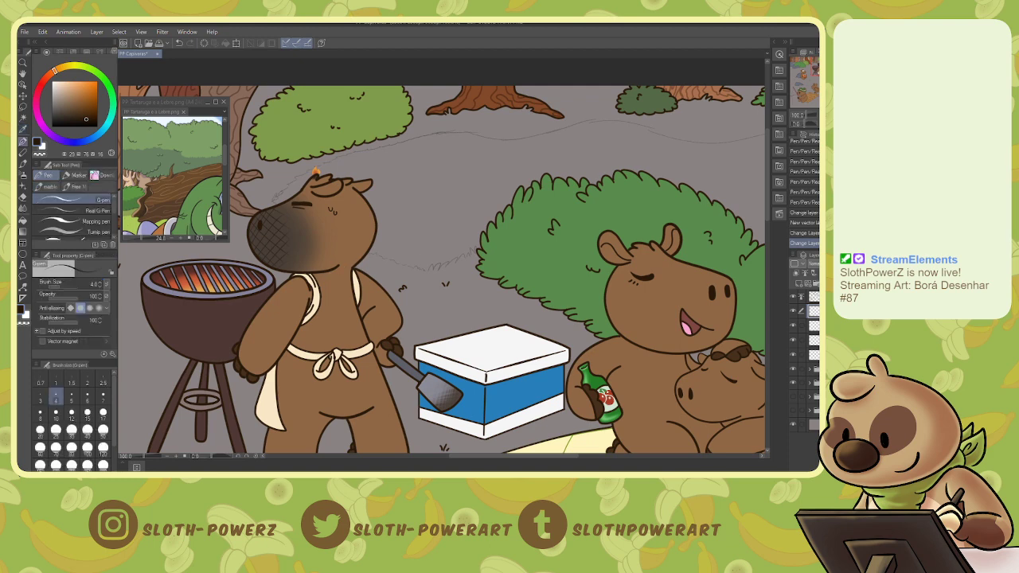
- Ink the grass tufts and ground edge from the green bush towards the barbecuing capybara's neck with the G-pen
{"action": "key", "text": "ctrl+plus"}
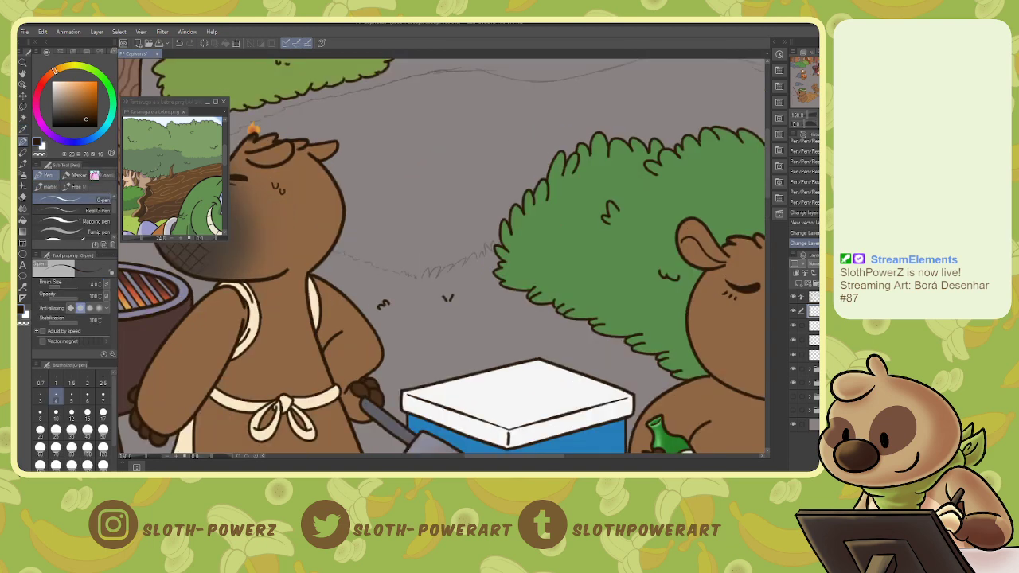
{"action": "left_click_drag", "start_coordinate": [418, 278], "coordinate": [420, 273]}
{"action": "left_click_drag", "start_coordinate": [70, 322], "coordinate": [47, 323]}
{"action": "left_click_drag", "start_coordinate": [421, 278], "coordinate": [500, 244]}
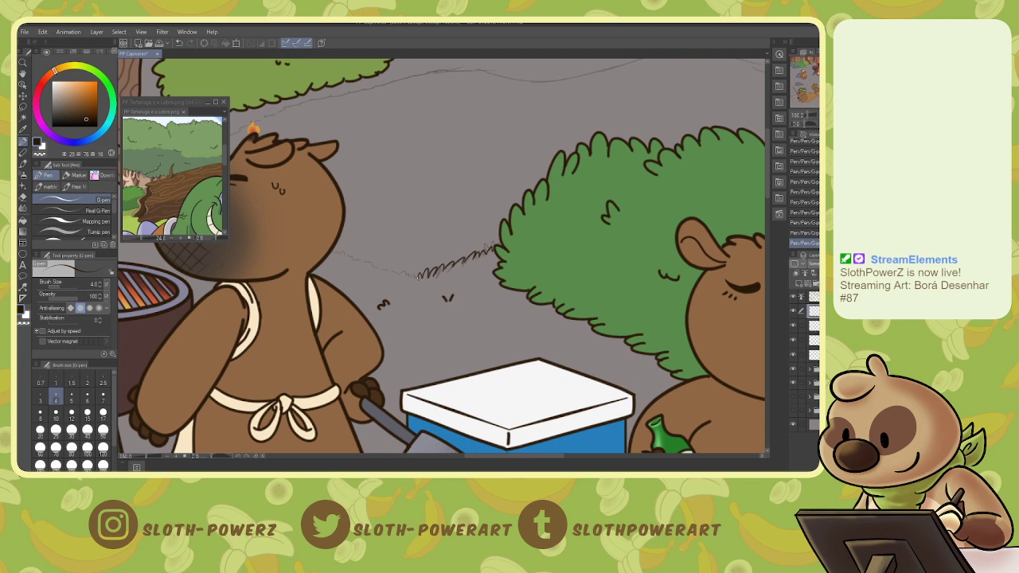
{"action": "left_click_drag", "start_coordinate": [408, 278], "coordinate": [401, 270]}
- Ink the grassy edge from above the barbecuing capybara's snout up to the small flame, undoing the last stroke
{"action": "left_click_drag", "start_coordinate": [442, 239], "coordinate": [735, 318]}
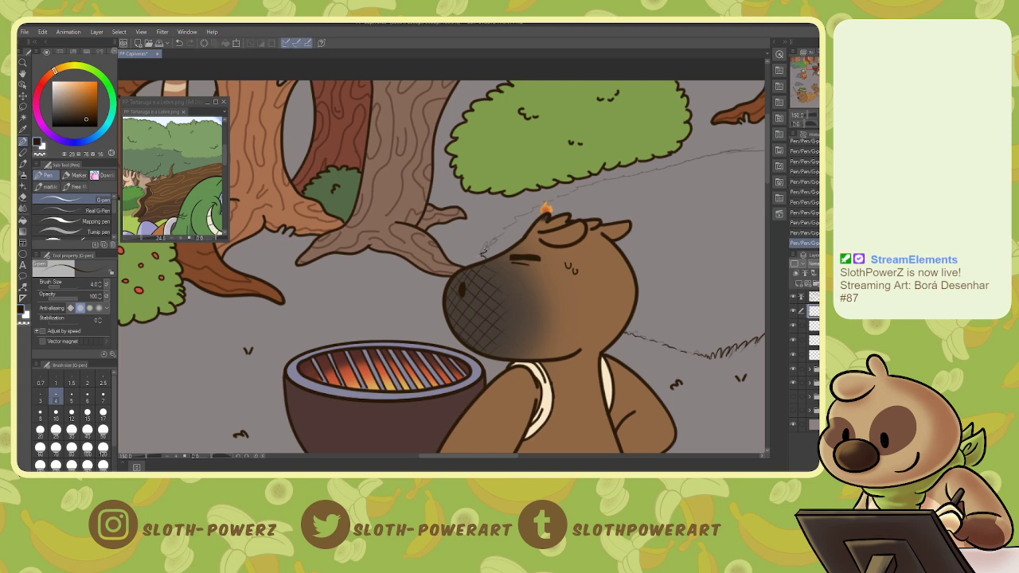
{"action": "left_click_drag", "start_coordinate": [491, 243], "coordinate": [527, 214]}
{"action": "left_click_drag", "start_coordinate": [535, 206], "coordinate": [549, 201]}
{"action": "key", "text": "ctrl+z"}
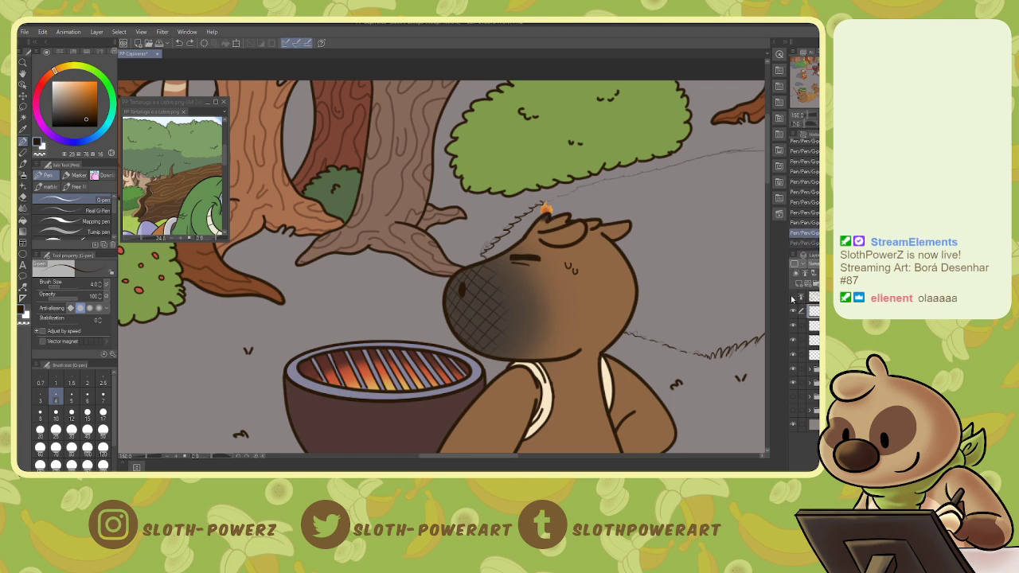
- Move the line-art vector layer two places down in the layer stack
{"action": "left_click", "coordinate": [792, 297]}
{"action": "left_click", "coordinate": [791, 298]}
{"action": "left_click_drag", "start_coordinate": [811, 312], "coordinate": [811, 340]}
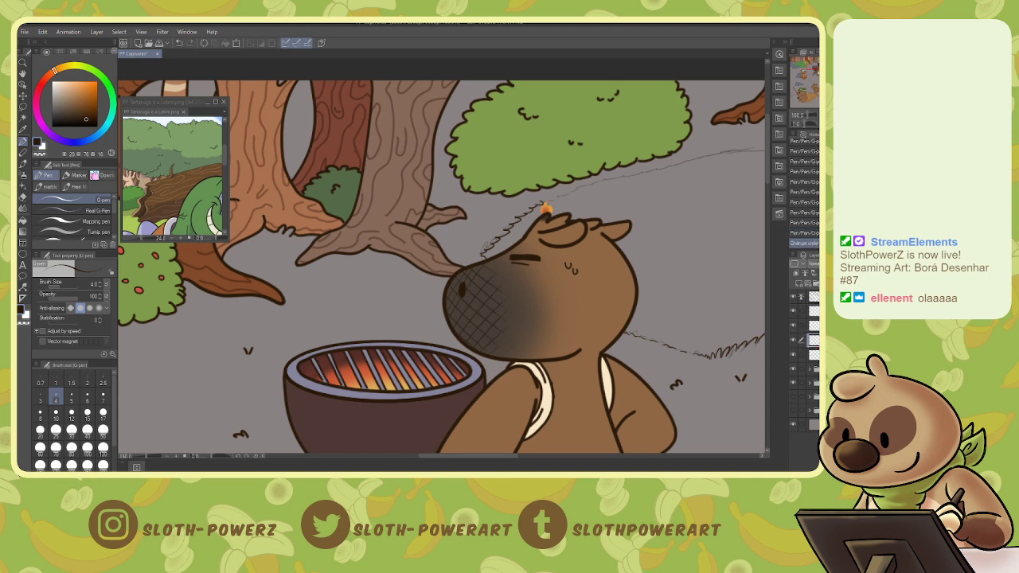
- Check what the line-art layers contain by hiding and showing them, and rearrange their stacking order around the road-edge layer
{"action": "left_click", "coordinate": [792, 327]}
{"action": "left_click", "coordinate": [791, 326]}
{"action": "left_click", "coordinate": [792, 355]}
{"action": "left_click", "coordinate": [792, 355]}
{"action": "left_click", "coordinate": [792, 354]}
{"action": "left_click", "coordinate": [792, 354]}
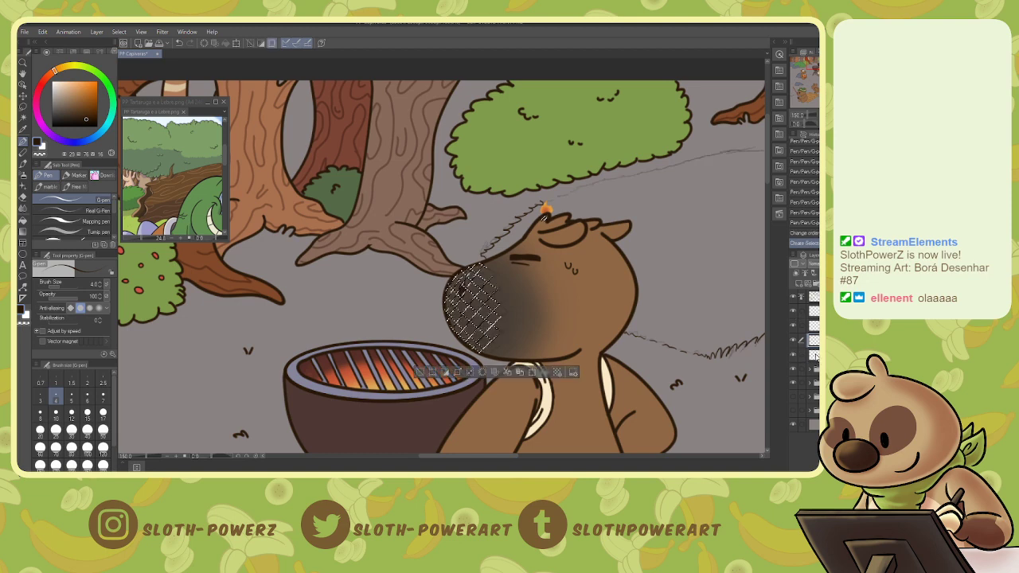
{"action": "left_click", "coordinate": [815, 355], "text": "ctrl"}
{"action": "key", "text": "ctrl+d"}
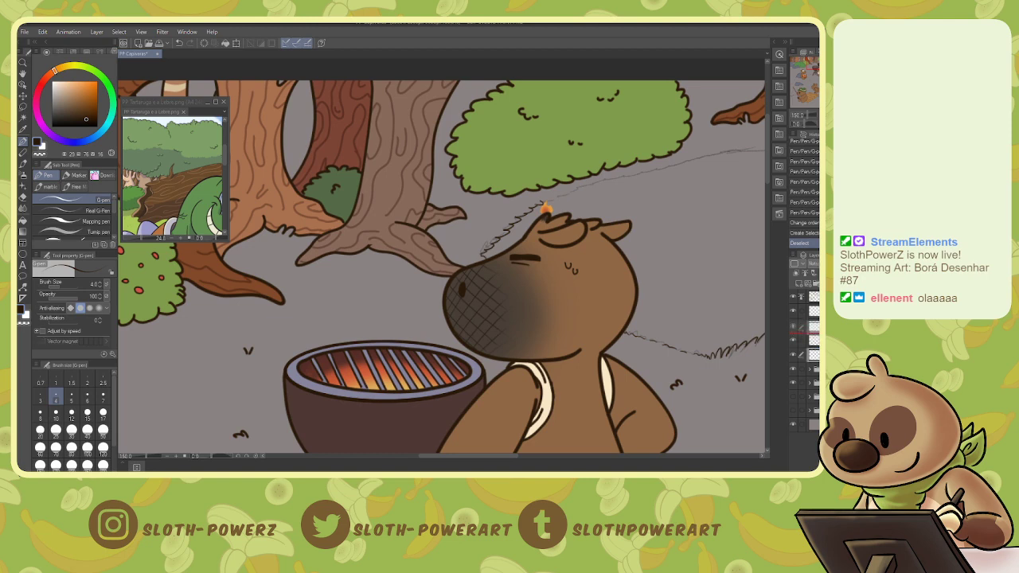
{"action": "left_click_drag", "start_coordinate": [811, 317], "coordinate": [811, 350]}
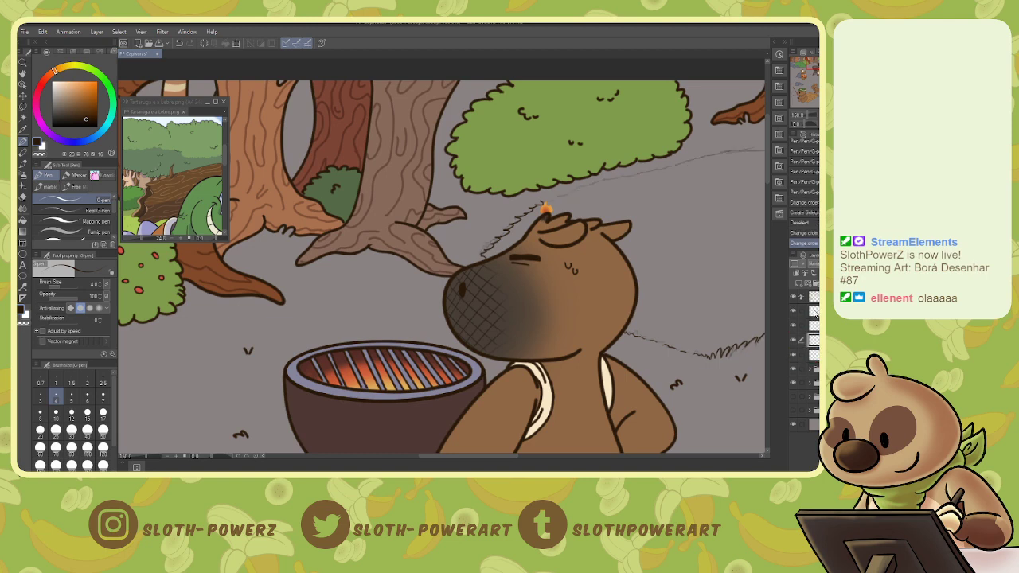
- Ink the far grassy road edge from the small flame to past the brown tree's roots in the background
{"action": "left_click_drag", "start_coordinate": [545, 204], "coordinate": [586, 187]}
{"action": "left_click_drag", "start_coordinate": [604, 263], "coordinate": [366, 275]}
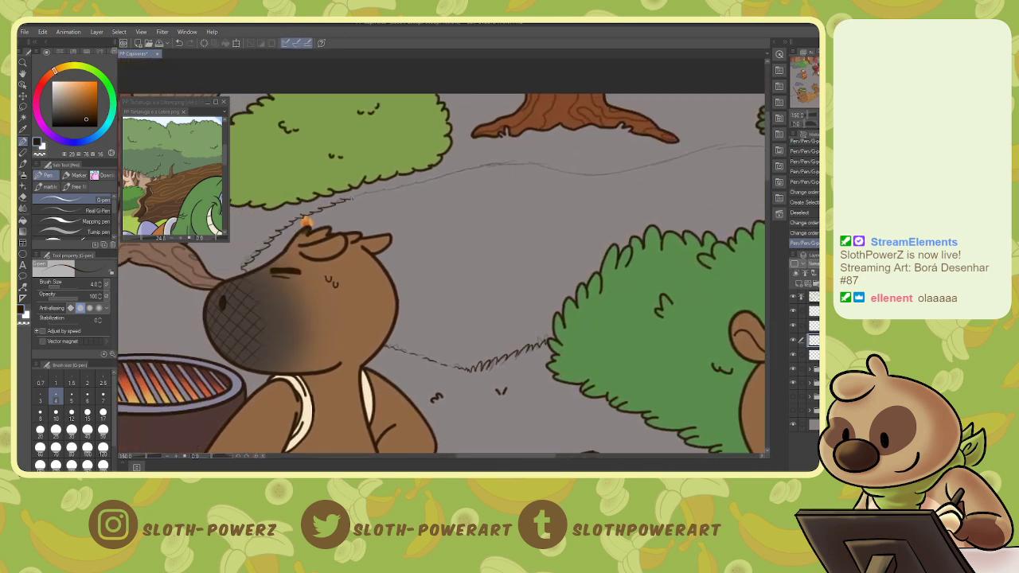
{"action": "mouse_move", "coordinate": [351, 195]}
{"action": "left_mouse_down"}
{"action": "mouse_move", "coordinate": [500, 162]}
{"action": "mouse_move", "coordinate": [591, 174]}
{"action": "mouse_move", "coordinate": [664, 160]}
{"action": "left_mouse_up"}
{"action": "left_click_drag", "start_coordinate": [813, 79], "coordinate": [836, 76]}
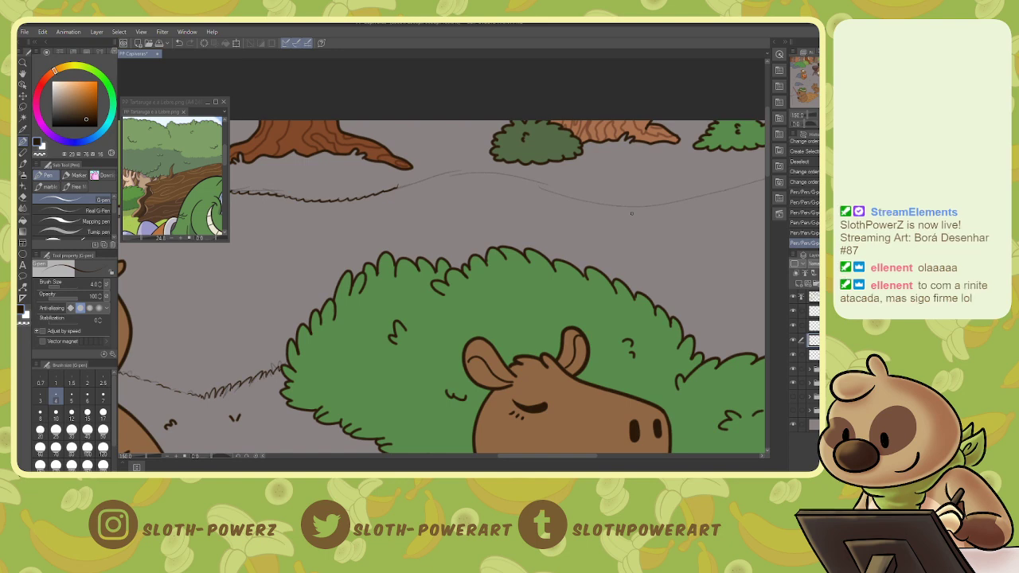
- Trim the end of the newly inked road edge with the Hard eraser at size 12
{"action": "key", "text": "e"}
{"action": "left_click", "coordinate": [72, 188]}
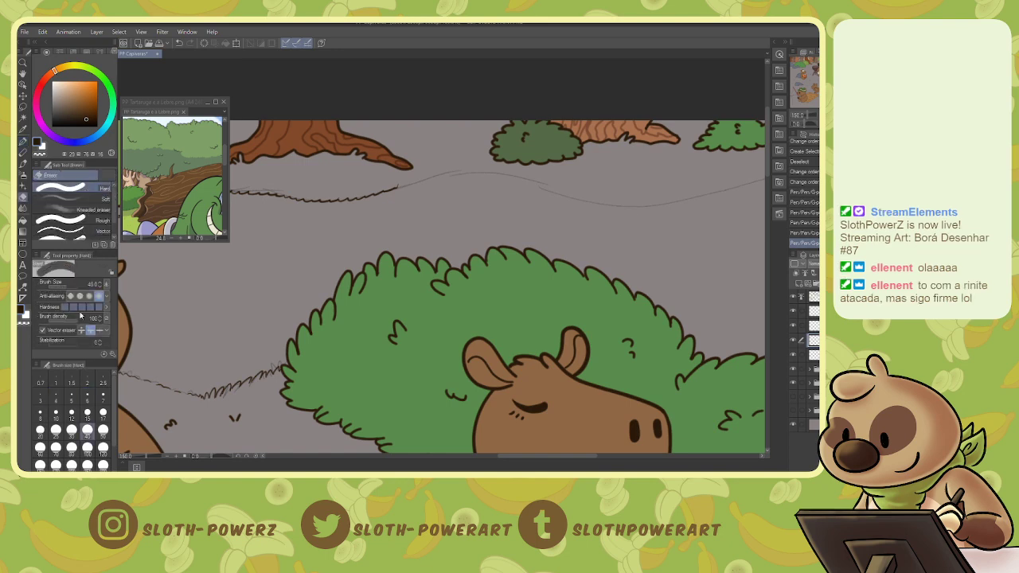
{"action": "key", "text": "bracketleft"}
{"action": "key", "text": "bracketleft"}
{"action": "key", "text": "bracketleft"}
{"action": "key", "text": "bracketleft"}
{"action": "key", "text": "bracketleft"}
{"action": "key", "text": "bracketleft"}
{"action": "left_click", "coordinate": [400, 182]}
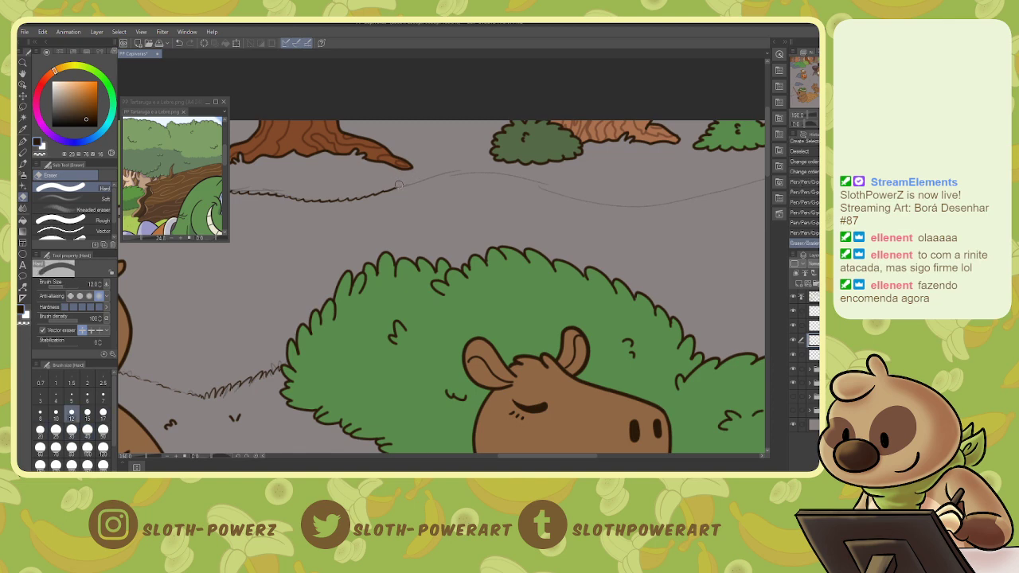
- Ink the far road edge onward above the large green bush with the G-pen, and erase stray bits along its crest
{"action": "key", "text": "p"}
{"action": "left_click_drag", "start_coordinate": [815, 65], "coordinate": [816, 66]}
{"action": "mouse_move", "coordinate": [356, 160]}
{"action": "left_mouse_down"}
{"action": "mouse_move", "coordinate": [451, 148]}
{"action": "mouse_move", "coordinate": [537, 173]}
{"action": "mouse_move", "coordinate": [641, 178]}
{"action": "left_mouse_up"}
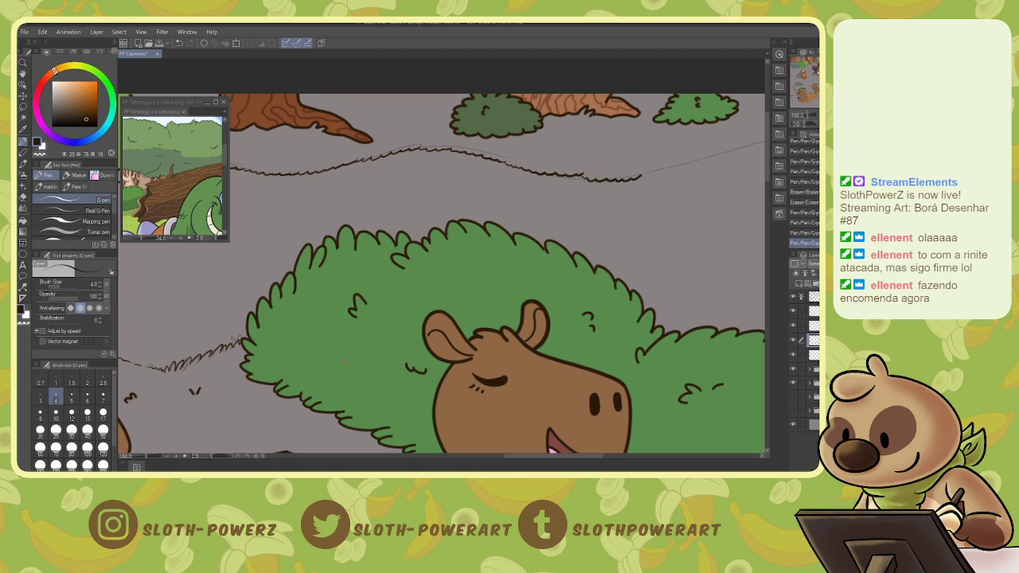
{"action": "key", "text": "e"}
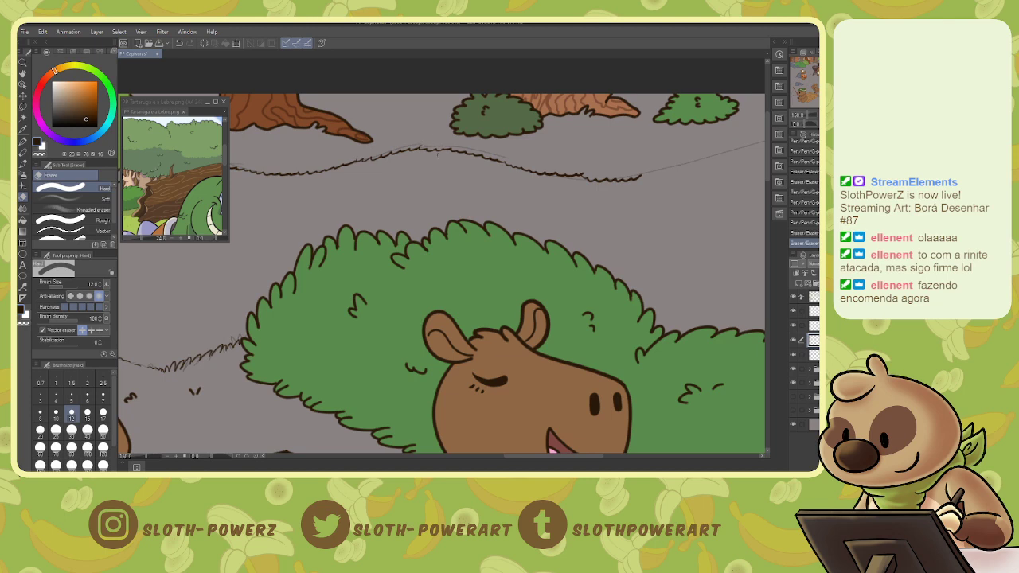
{"action": "left_click_drag", "start_coordinate": [421, 143], "coordinate": [424, 141]}
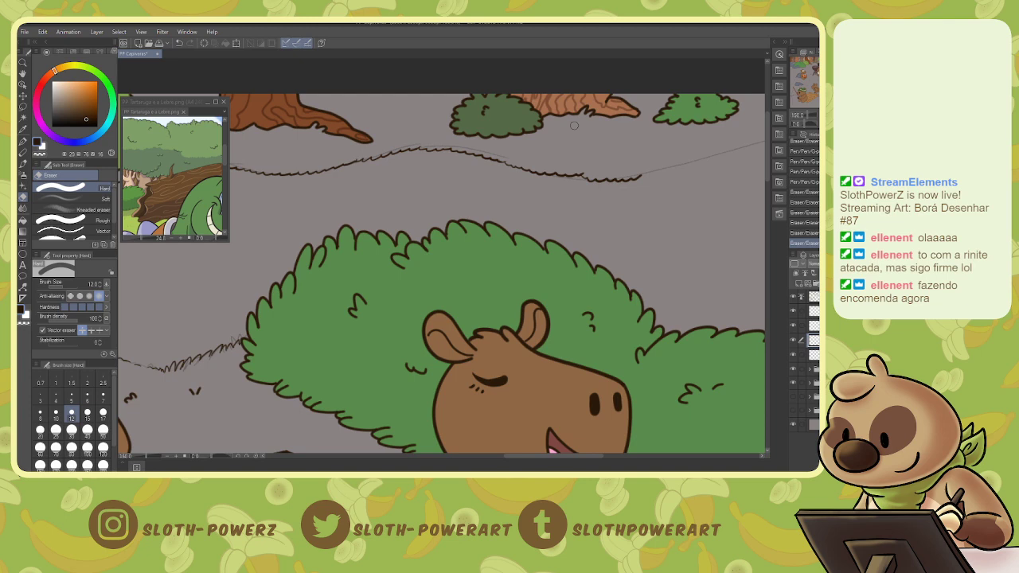
- Ink the rest of the far road edge up to the canvas border, plus a short edge beside the light green bush
{"action": "key", "text": "p"}
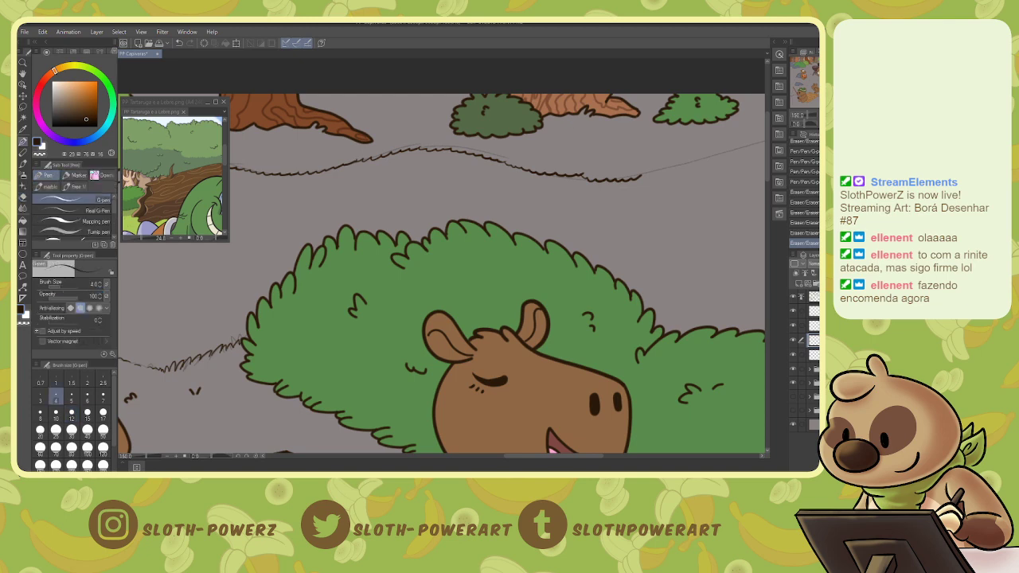
{"action": "left_click_drag", "start_coordinate": [646, 266], "coordinate": [354, 386]}
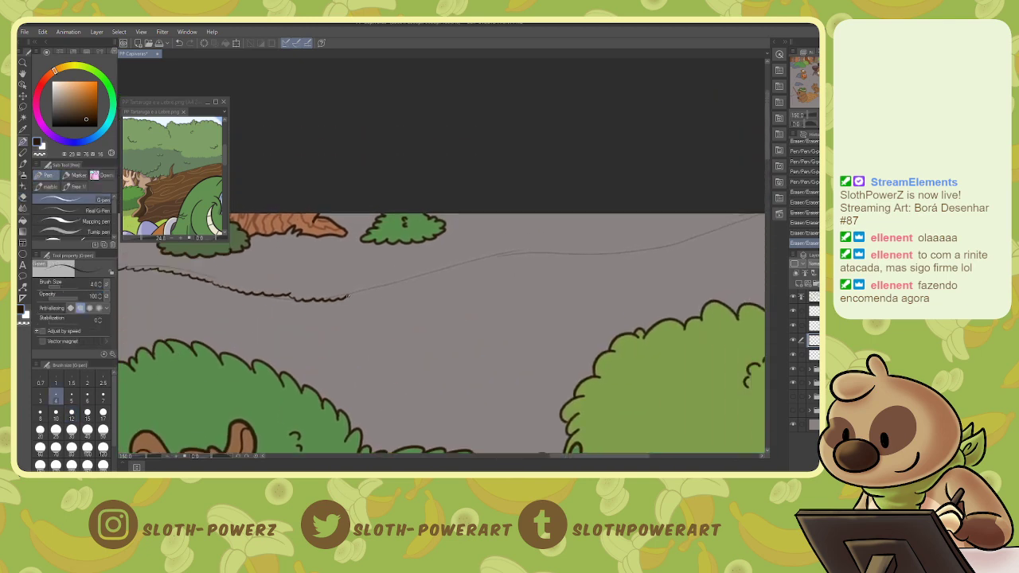
{"action": "mouse_move", "coordinate": [347, 296]}
{"action": "left_mouse_down"}
{"action": "mouse_move", "coordinate": [467, 258]}
{"action": "mouse_move", "coordinate": [621, 254]}
{"action": "left_mouse_up"}
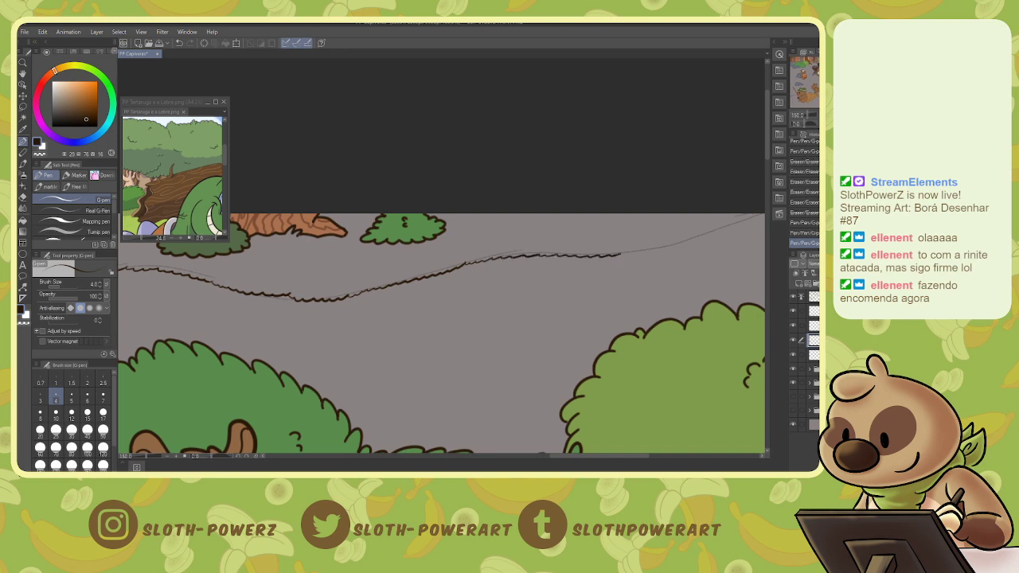
{"action": "mouse_move", "coordinate": [621, 319]}
{"action": "left_mouse_down"}
{"action": "mouse_move", "coordinate": [505, 61]}
{"action": "mouse_move", "coordinate": [247, 413]}
{"action": "left_mouse_up"}
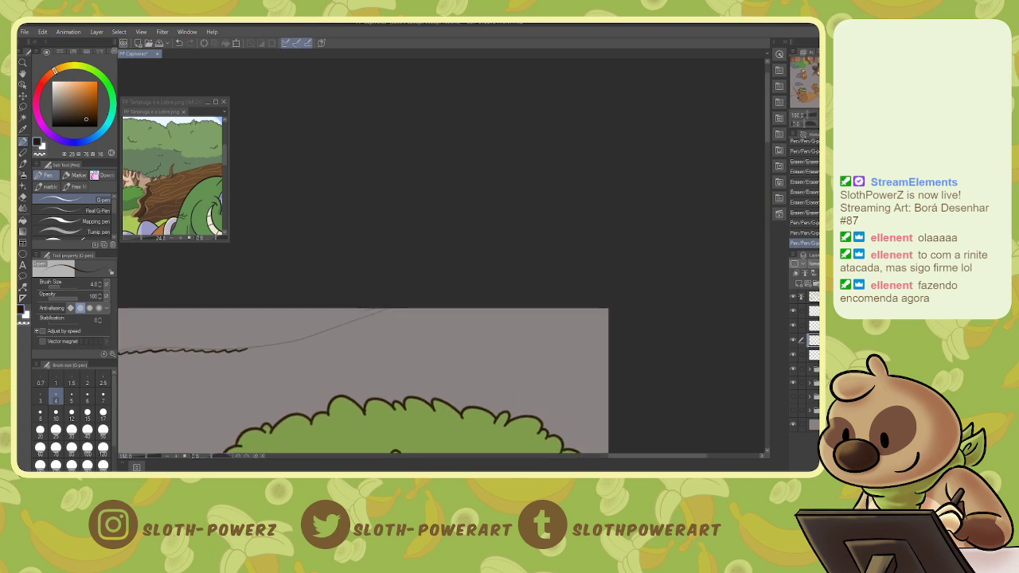
{"action": "mouse_move", "coordinate": [249, 350]}
{"action": "left_mouse_down"}
{"action": "mouse_move", "coordinate": [302, 343]}
{"action": "mouse_move", "coordinate": [387, 309]}
{"action": "mouse_move", "coordinate": [489, 222]}
{"action": "left_mouse_up"}
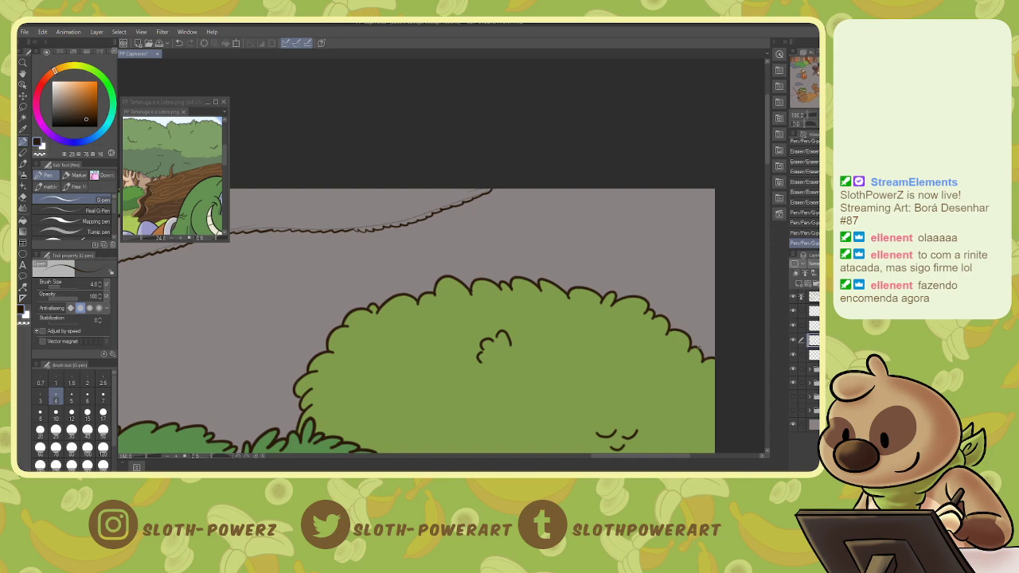
{"action": "left_click_drag", "start_coordinate": [699, 346], "coordinate": [713, 335]}
- Show the colour folder with the green ground and add a new raster layer inside it
{"action": "key", "text": "ctrl+minus"}
{"action": "key", "text": "ctrl+minus"}
{"action": "key", "text": "ctrl+minus"}
{"action": "left_click_drag", "start_coordinate": [358, 366], "coordinate": [695, 360]}
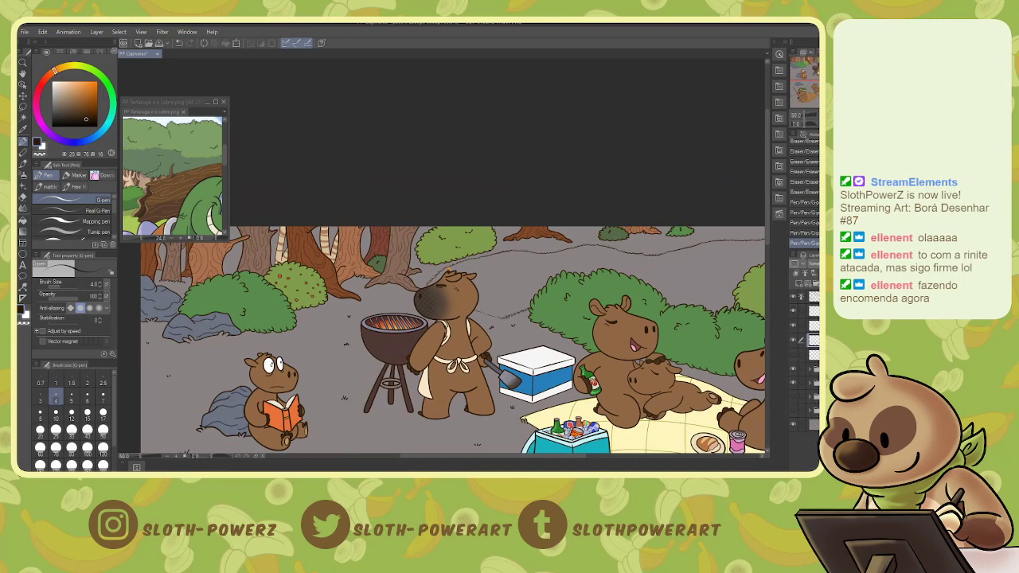
{"action": "left_click", "coordinate": [792, 397]}
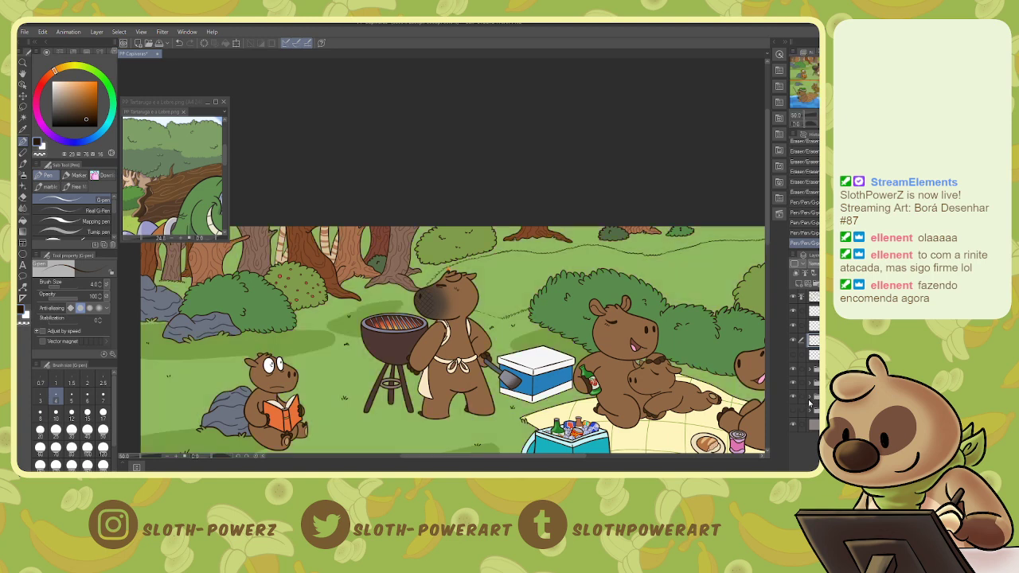
{"action": "left_click", "coordinate": [809, 402]}
{"action": "scroll", "coordinate": [805, 382], "scroll_direction": "down", "scroll_amount": 3}
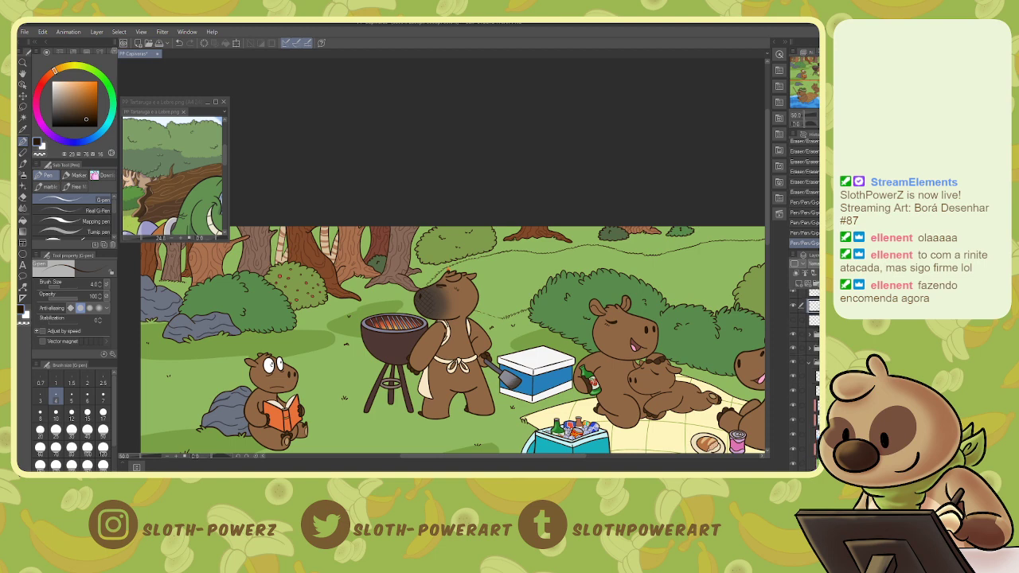
{"action": "left_click", "coordinate": [811, 459]}
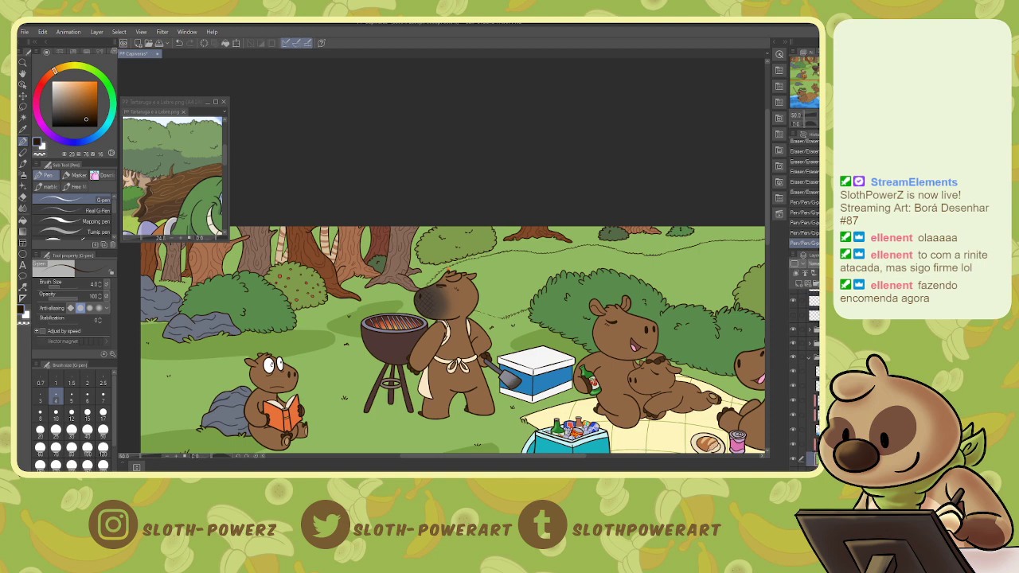
{"action": "left_click", "coordinate": [799, 284]}
- Set the drawing colour to a light orange-brown and choose the Milli pen from the marker tools
{"action": "key", "text": "i"}
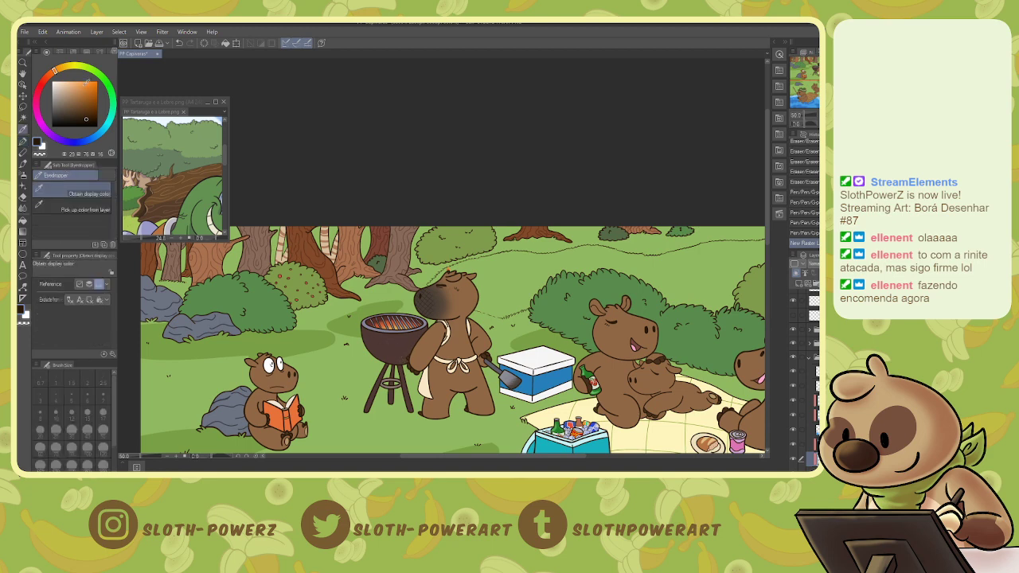
{"action": "left_click", "coordinate": [77, 90]}
{"action": "mouse_move", "coordinate": [74, 90]}
{"action": "left_mouse_down"}
{"action": "mouse_move", "coordinate": [63, 68]}
{"action": "mouse_move", "coordinate": [53, 72]}
{"action": "mouse_move", "coordinate": [72, 89]}
{"action": "left_mouse_up"}
{"action": "left_click", "coordinate": [72, 99]}
{"action": "key", "text": "p"}
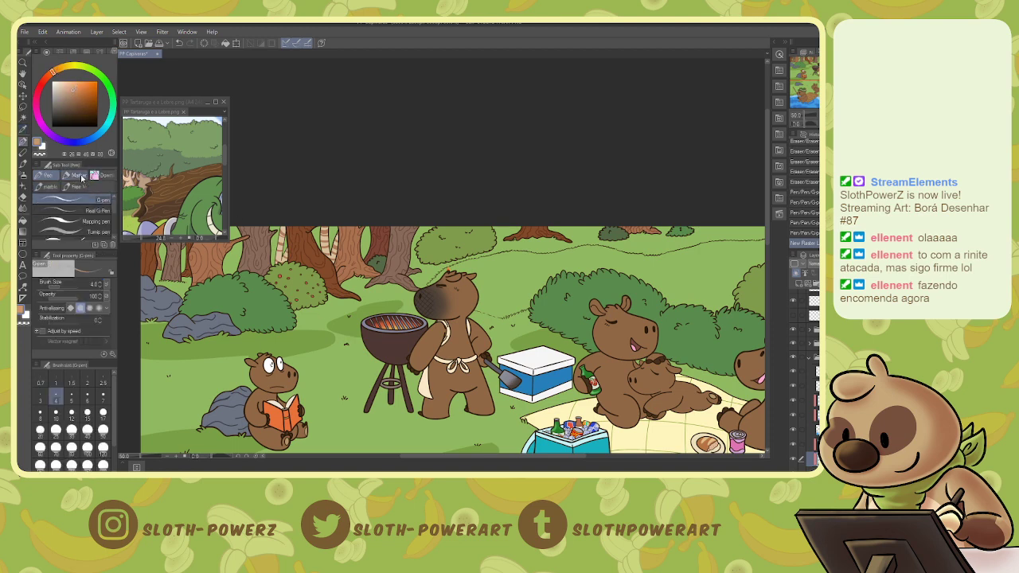
{"action": "left_click", "coordinate": [79, 176]}
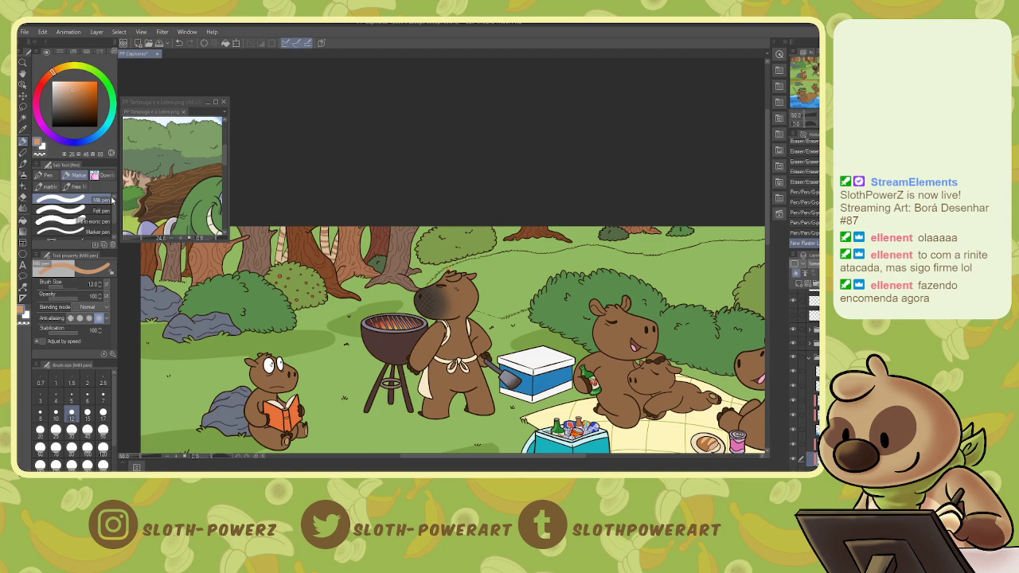
- Reduce the Milli pen to size 5, dab colour at the small flame, and lower the pen's stabilization
{"action": "left_click_drag", "start_coordinate": [445, 350], "coordinate": [432, 261]}
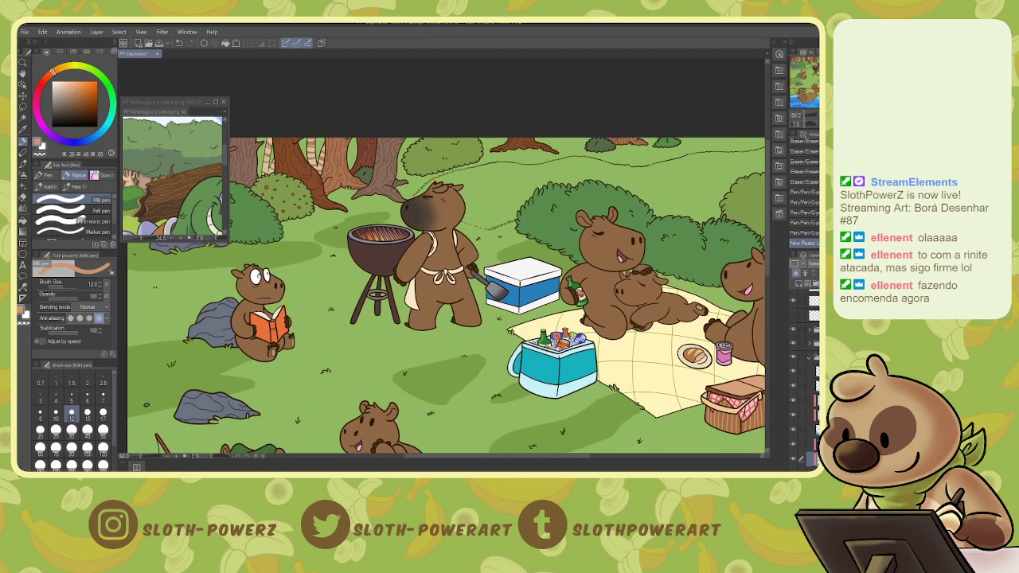
{"action": "key", "text": "ctrl+plus"}
{"action": "left_click_drag", "start_coordinate": [428, 104], "coordinate": [472, 193]}
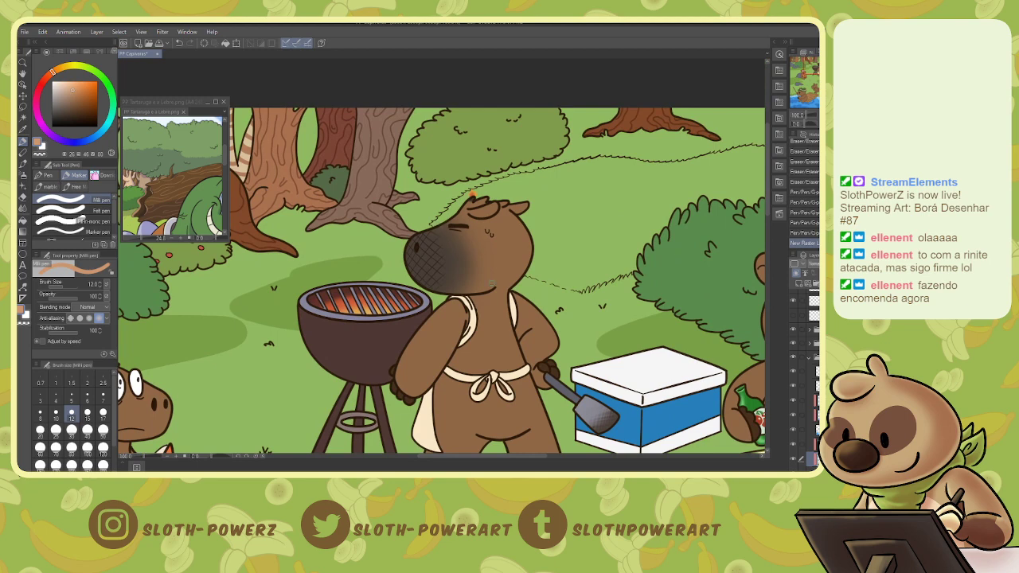
{"action": "key", "text": "bracketleft"}
{"action": "key", "text": "bracketleft"}
{"action": "key", "text": "bracketleft"}
{"action": "key", "text": "bracketleft"}
{"action": "key", "text": "bracketleft"}
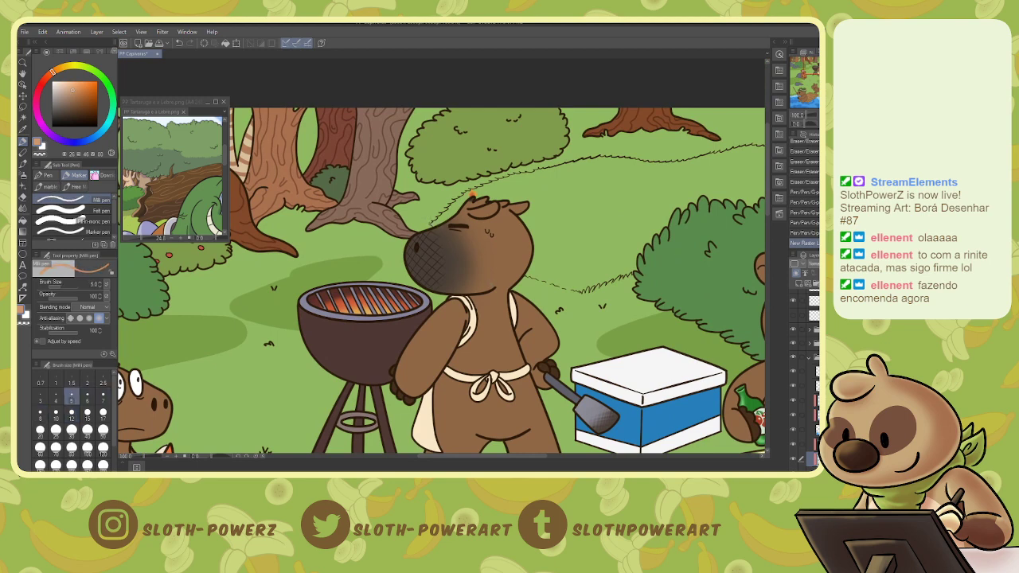
{"action": "left_click", "coordinate": [472, 193]}
{"action": "left_click_drag", "start_coordinate": [65, 333], "coordinate": [48, 334]}
- Close the gaps in the road outline by painting around the barbecuing capybara's hair and ear and along the near grass edge
{"action": "key", "text": "ctrl+plus"}
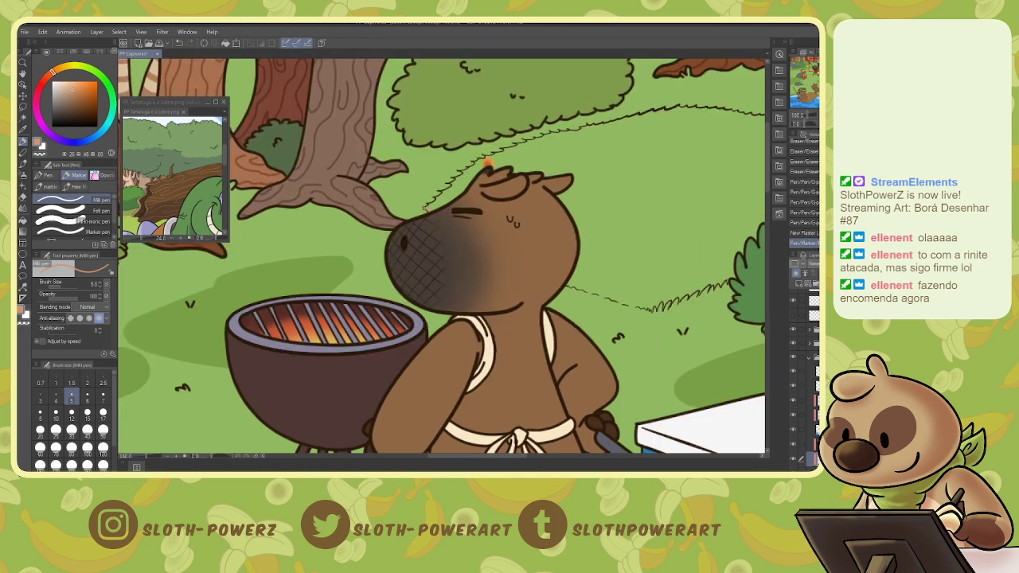
{"action": "mouse_move", "coordinate": [470, 188]}
{"action": "left_mouse_down"}
{"action": "mouse_move", "coordinate": [440, 209]}
{"action": "mouse_move", "coordinate": [459, 194]}
{"action": "left_mouse_up"}
{"action": "left_click_drag", "start_coordinate": [572, 185], "coordinate": [562, 194]}
{"action": "mouse_move", "coordinate": [563, 194]}
{"action": "left_mouse_down"}
{"action": "mouse_move", "coordinate": [575, 213]}
{"action": "mouse_move", "coordinate": [568, 283]}
{"action": "mouse_move", "coordinate": [590, 290]}
{"action": "left_mouse_up"}
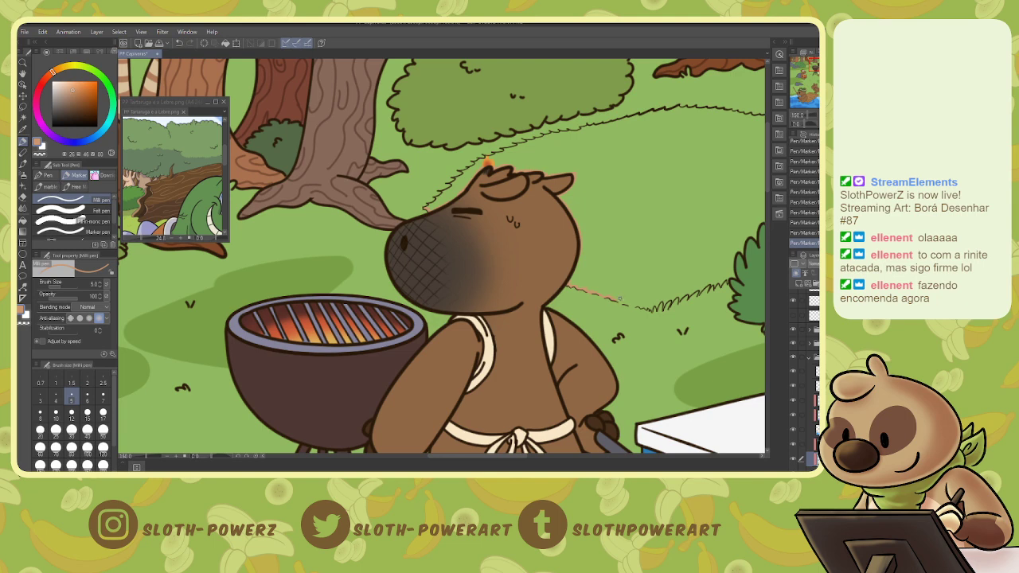
{"action": "left_click_drag", "start_coordinate": [618, 299], "coordinate": [624, 302]}
- Auto-select the road area with reference to all layers, fill it with the light orange-brown, and clear the selection
{"action": "key", "text": "w"}
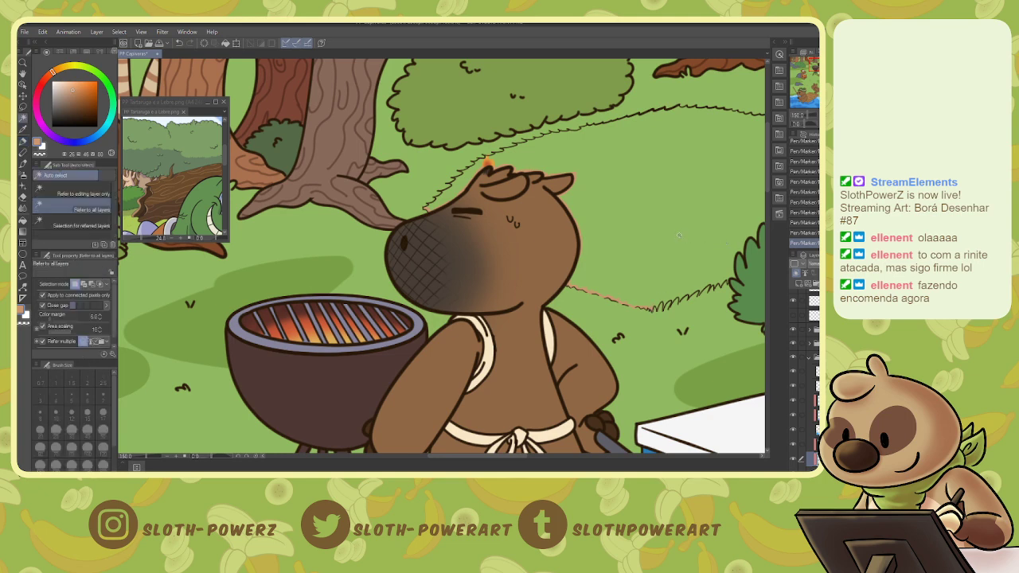
{"action": "left_click", "coordinate": [694, 226]}
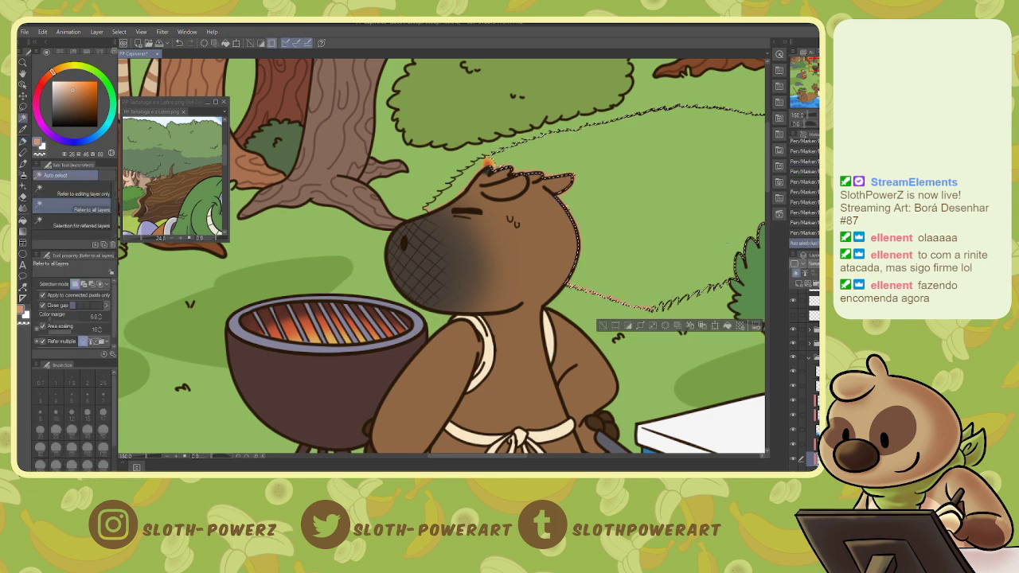
{"action": "left_click_drag", "start_coordinate": [732, 227], "coordinate": [32, 290]}
{"action": "left_click_drag", "start_coordinate": [637, 254], "coordinate": [197, 295]}
{"action": "key", "text": "g"}
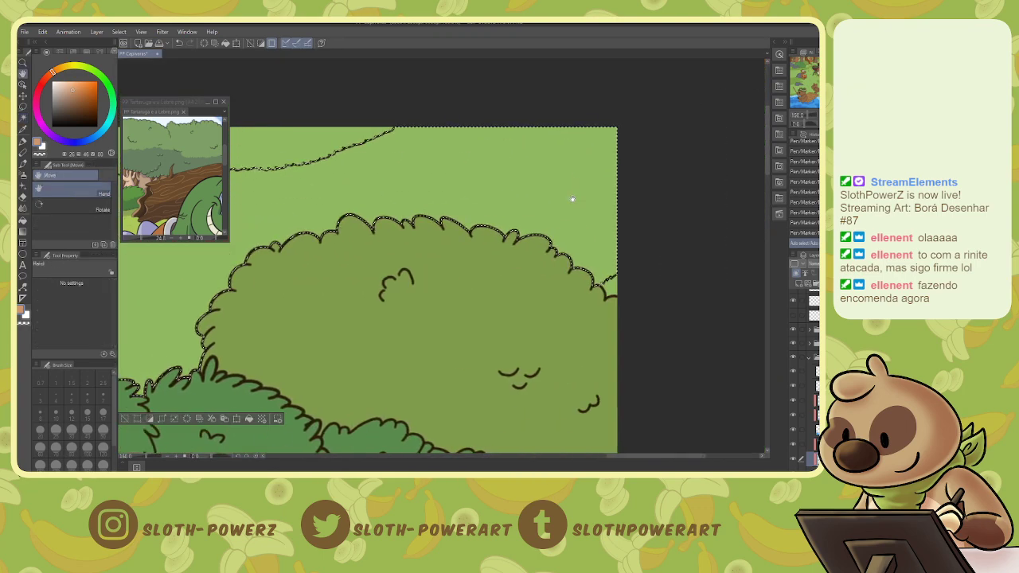
{"action": "left_click", "coordinate": [573, 200]}
{"action": "left_click_drag", "start_coordinate": [839, 77], "coordinate": [819, 64]}
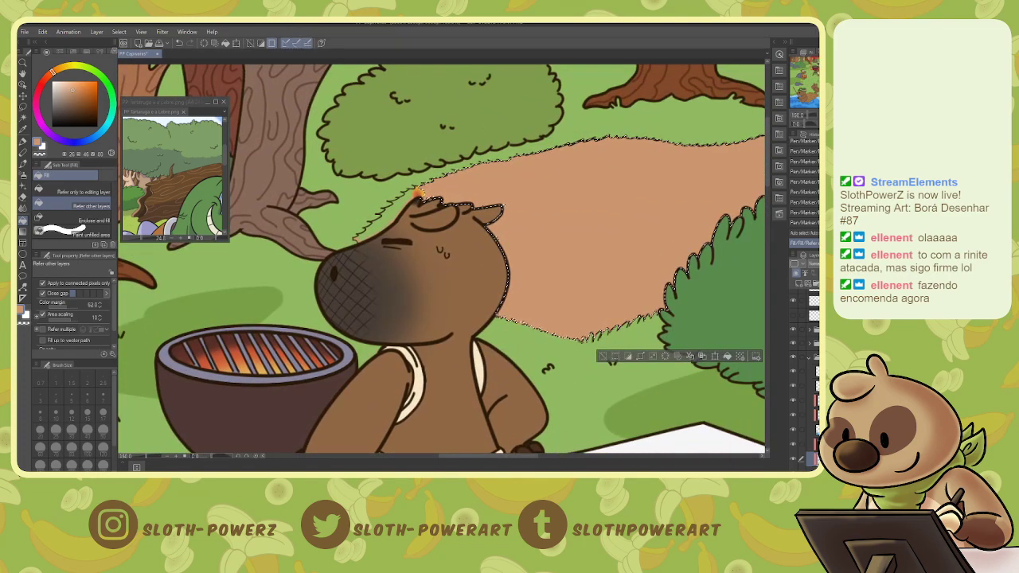
{"action": "key", "text": "ctrl+d"}
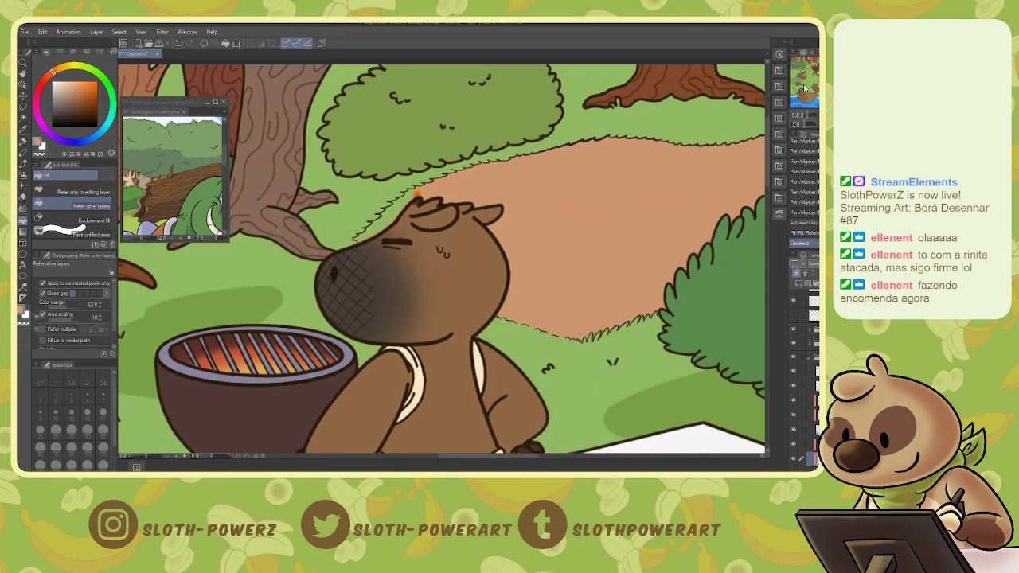
- Dab the road colour beside the small flame and toggle individual layers' visibility to check the grass outline and facial details
{"action": "key", "text": "p"}
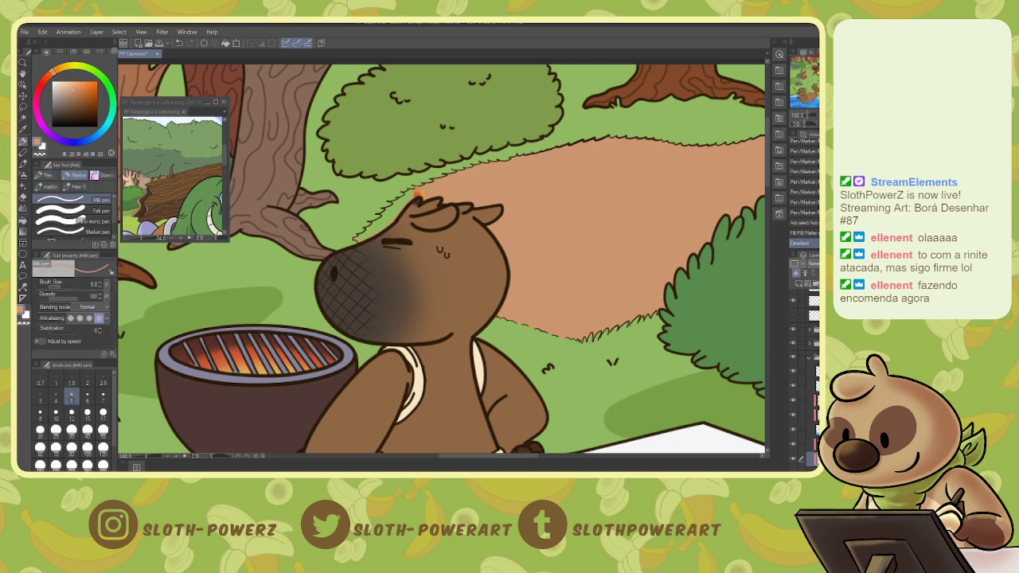
{"action": "left_click_drag", "start_coordinate": [417, 193], "coordinate": [415, 192]}
{"action": "left_click", "coordinate": [791, 342]}
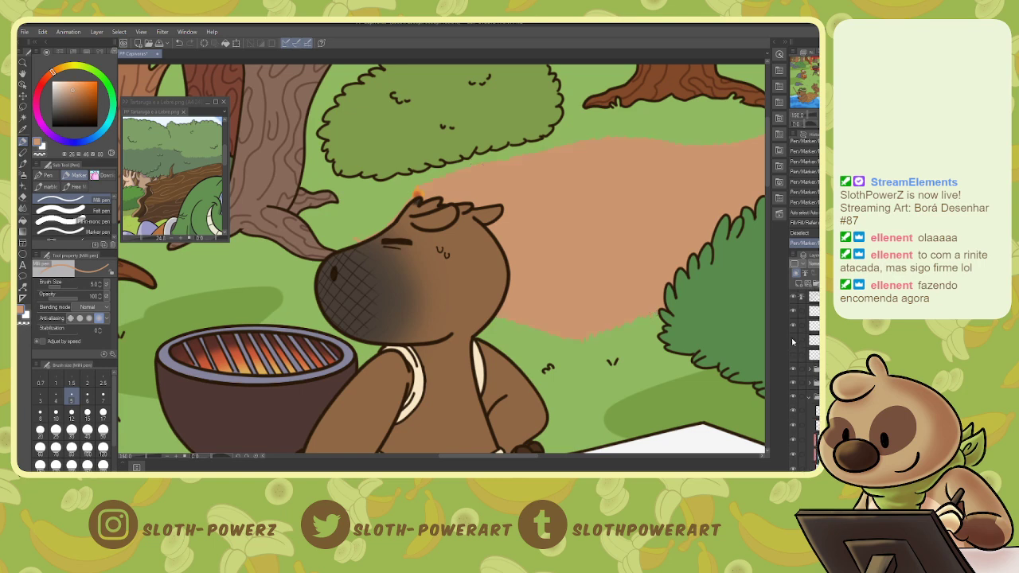
{"action": "left_click", "coordinate": [792, 342]}
{"action": "left_click", "coordinate": [793, 327]}
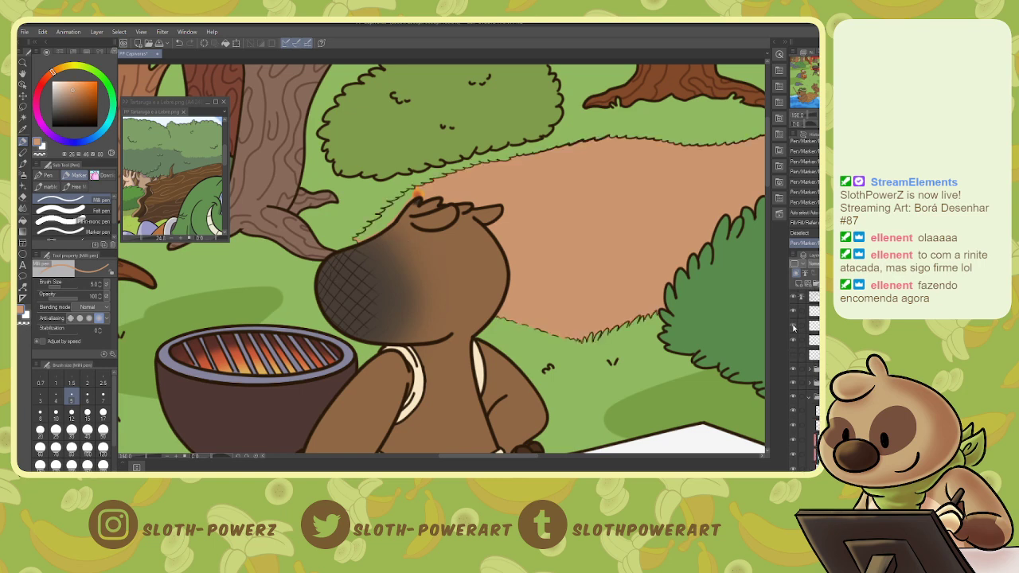
{"action": "left_click", "coordinate": [793, 327]}
{"action": "left_click", "coordinate": [792, 313]}
{"action": "left_click", "coordinate": [793, 313]}
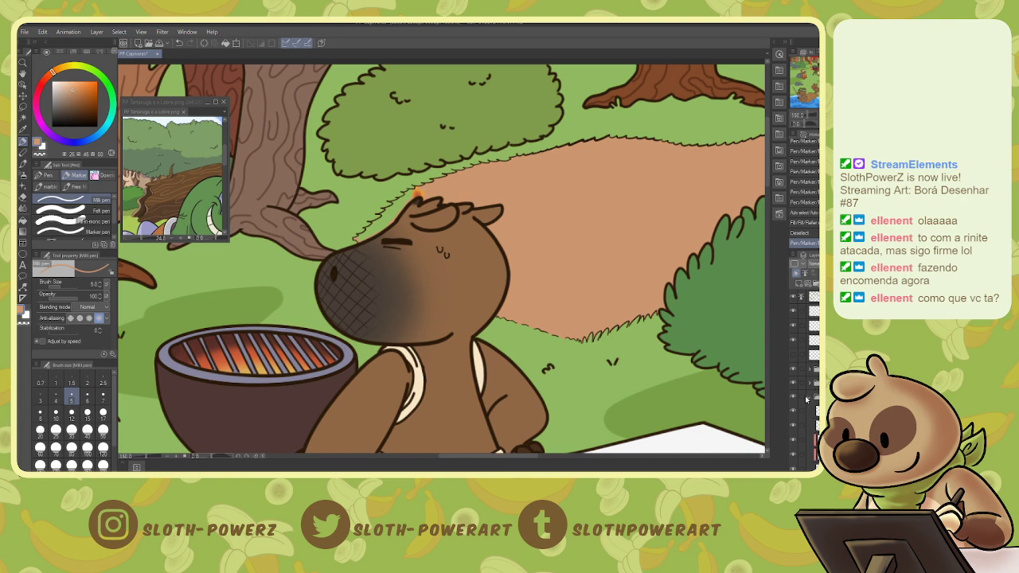
- Toggle the visibility of the colour folder and its layers to find which one holds the flame
{"action": "left_click", "coordinate": [798, 372]}
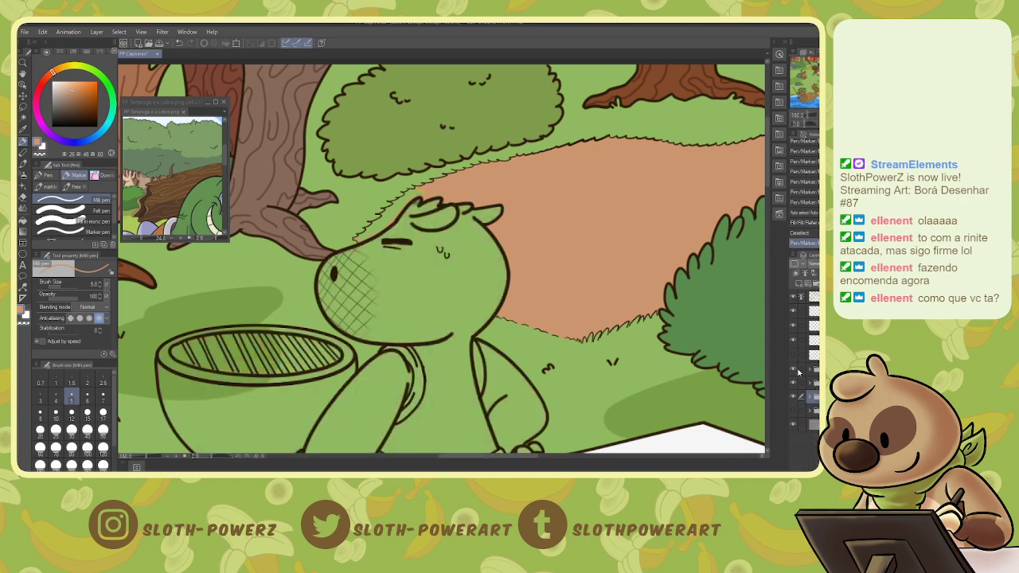
{"action": "left_click", "coordinate": [798, 372]}
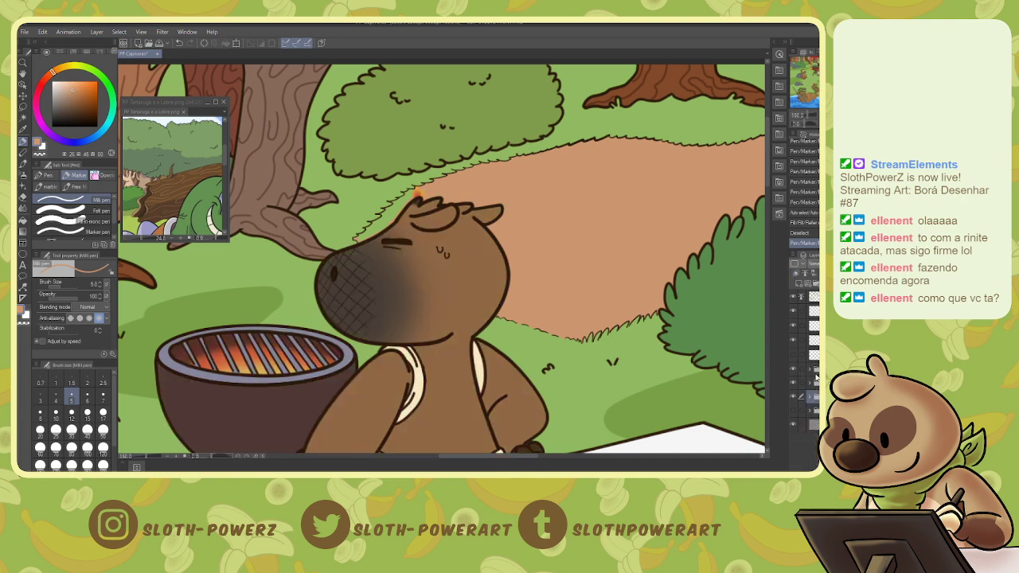
{"action": "left_click", "coordinate": [793, 411]}
{"action": "left_click", "coordinate": [794, 412]}
{"action": "left_click", "coordinate": [794, 412]}
{"action": "left_click", "coordinate": [793, 412]}
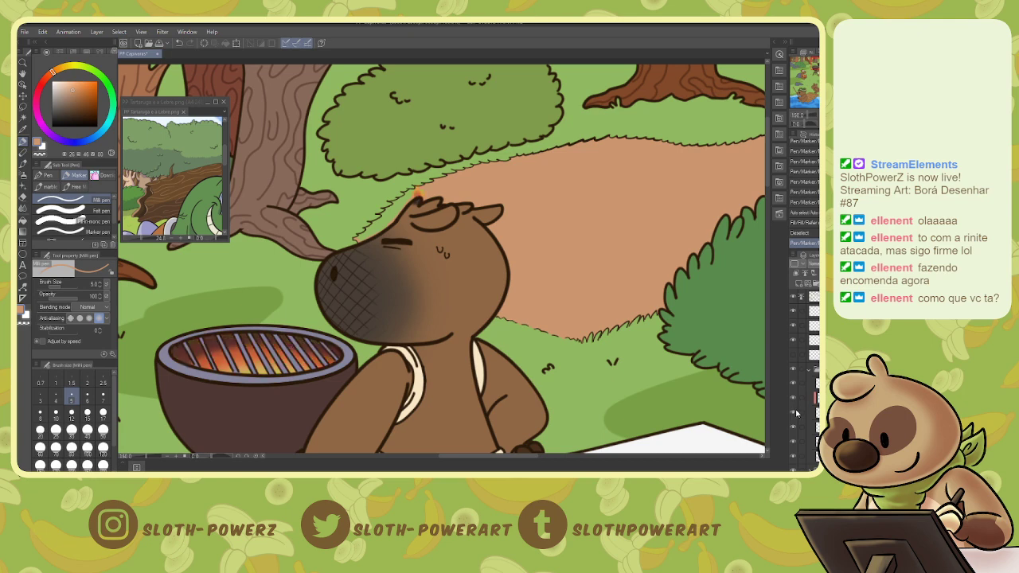
- Lasso the small flame above the barbecuing capybara's hair, cut it, paste it higher in the layer stack, and deselect
{"action": "left_click", "coordinate": [815, 412]}
{"action": "key", "text": "k"}
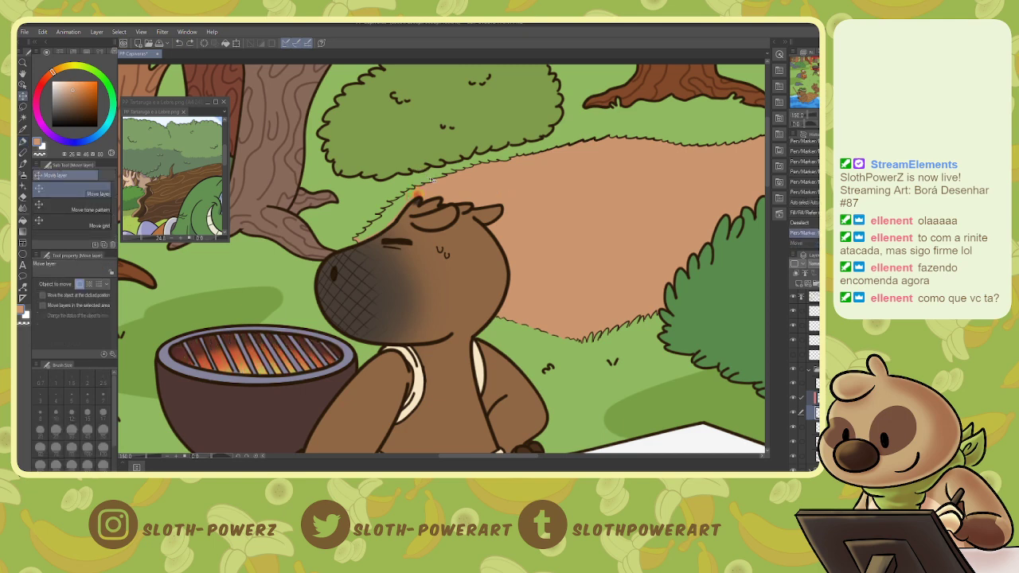
{"action": "key", "text": "m"}
{"action": "mouse_move", "coordinate": [417, 193]}
{"action": "left_mouse_down"}
{"action": "mouse_move", "coordinate": [412, 170]}
{"action": "mouse_move", "coordinate": [404, 212]}
{"action": "left_mouse_up"}
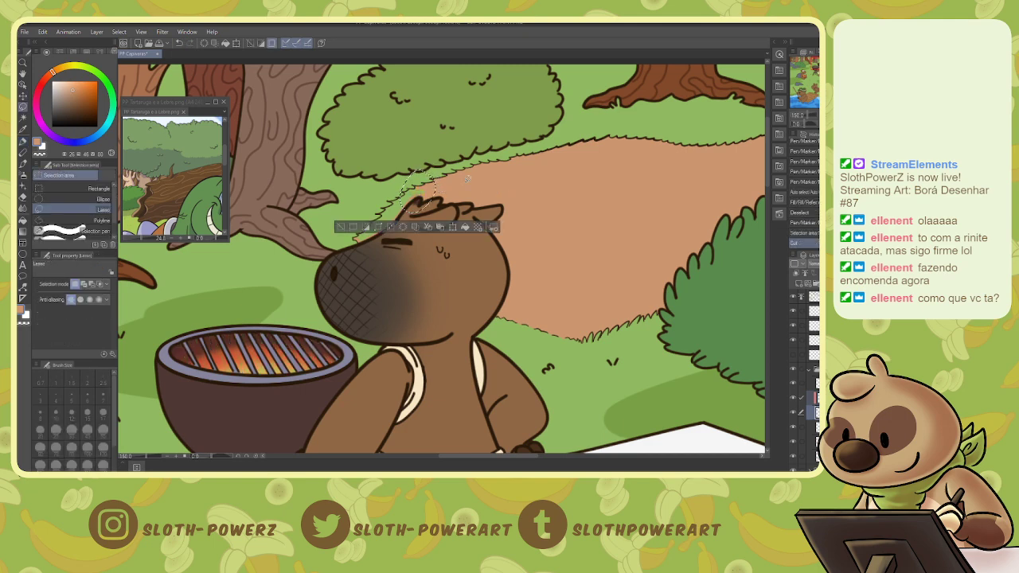
{"action": "left_click", "coordinate": [814, 311]}
{"action": "key", "text": "ctrl+v"}
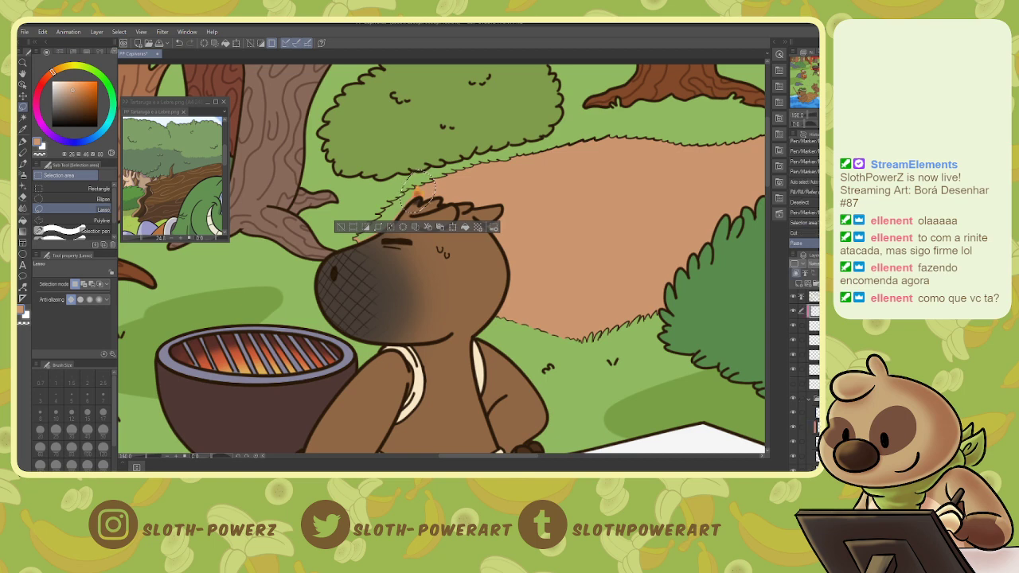
{"action": "left_click", "coordinate": [808, 400]}
{"action": "key", "text": "ctrl+d"}
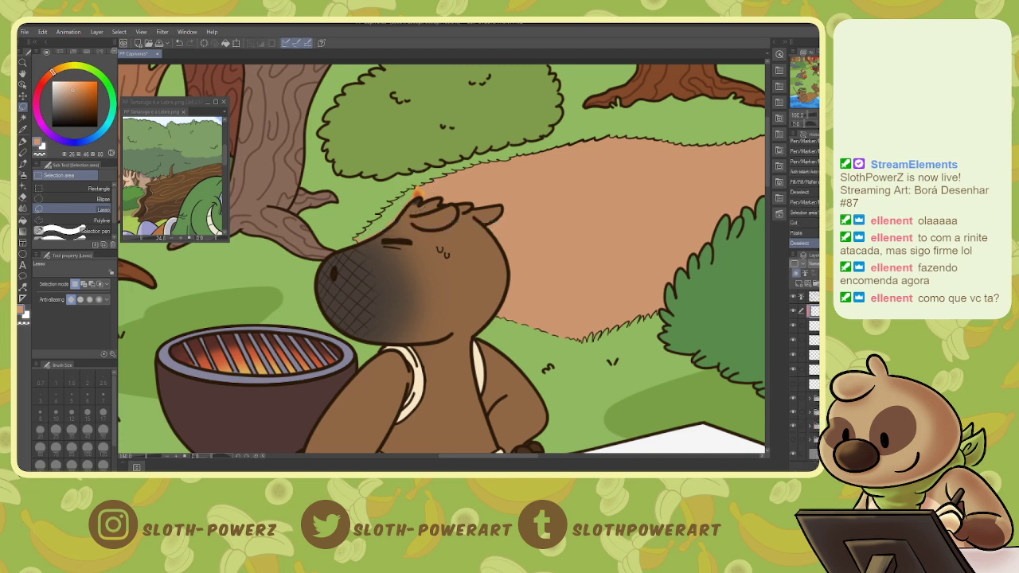
- On the road's colour layer, patch the gap beside the flame and capybara's hair using the Milli pen and Fill
{"action": "left_click", "coordinate": [810, 426]}
{"action": "scroll", "coordinate": [810, 430], "scroll_direction": "down", "scroll_amount": 3}
{"action": "left_click", "coordinate": [811, 425]}
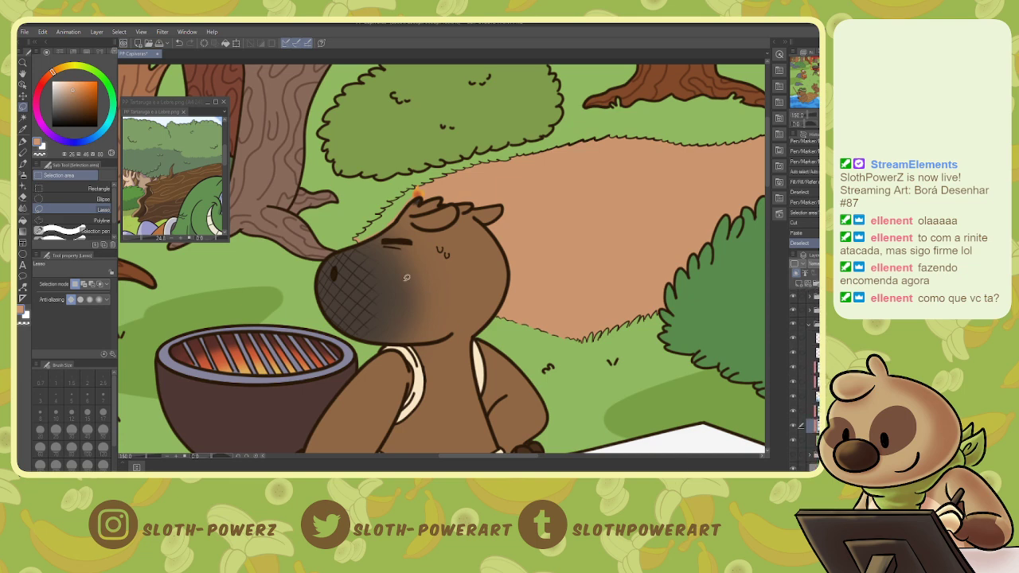
{"action": "key", "text": "p"}
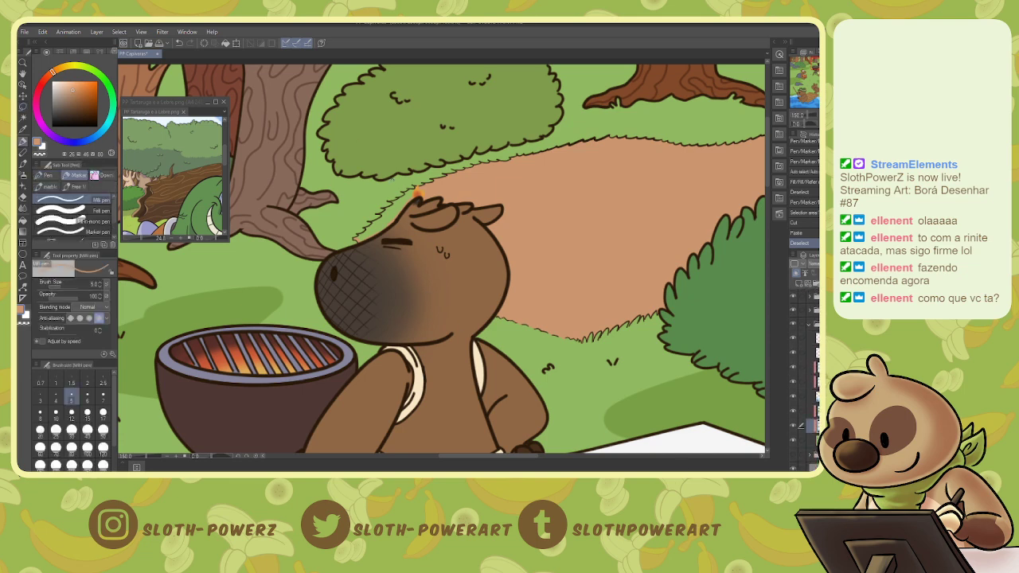
{"action": "key", "text": "ctrl+plus"}
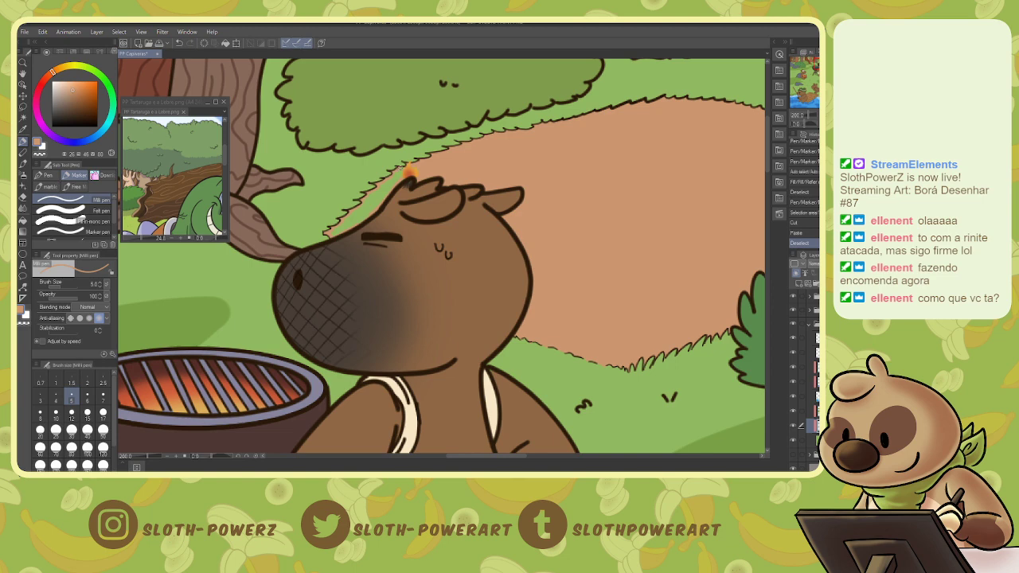
{"action": "left_click", "coordinate": [406, 168]}
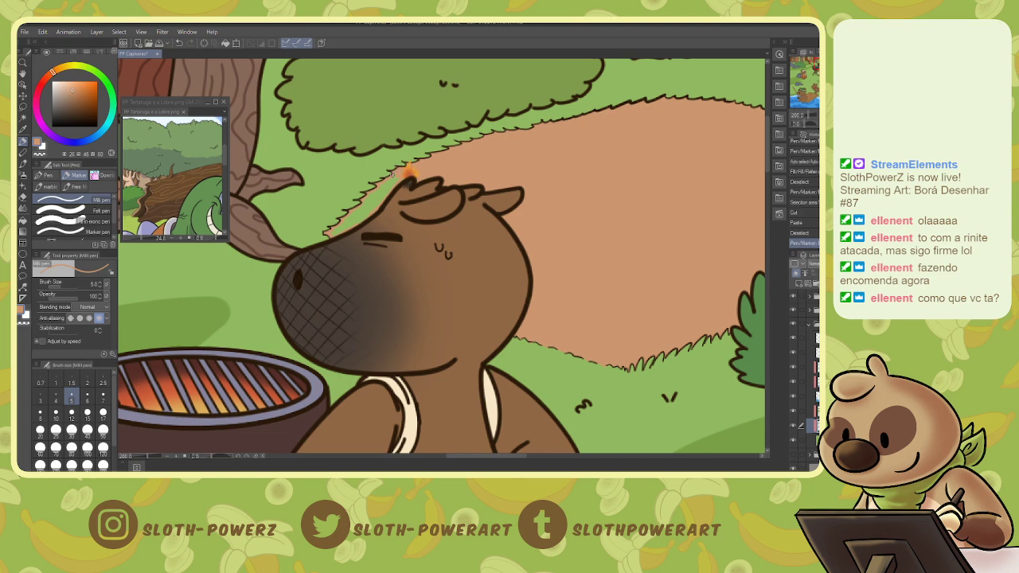
{"action": "left_click", "coordinate": [404, 170]}
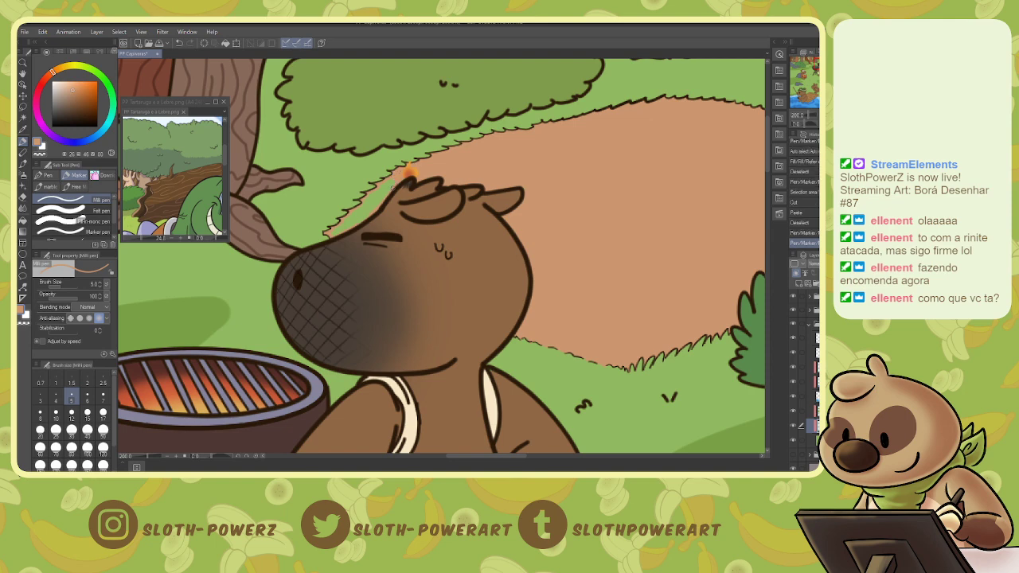
{"action": "key", "text": "g"}
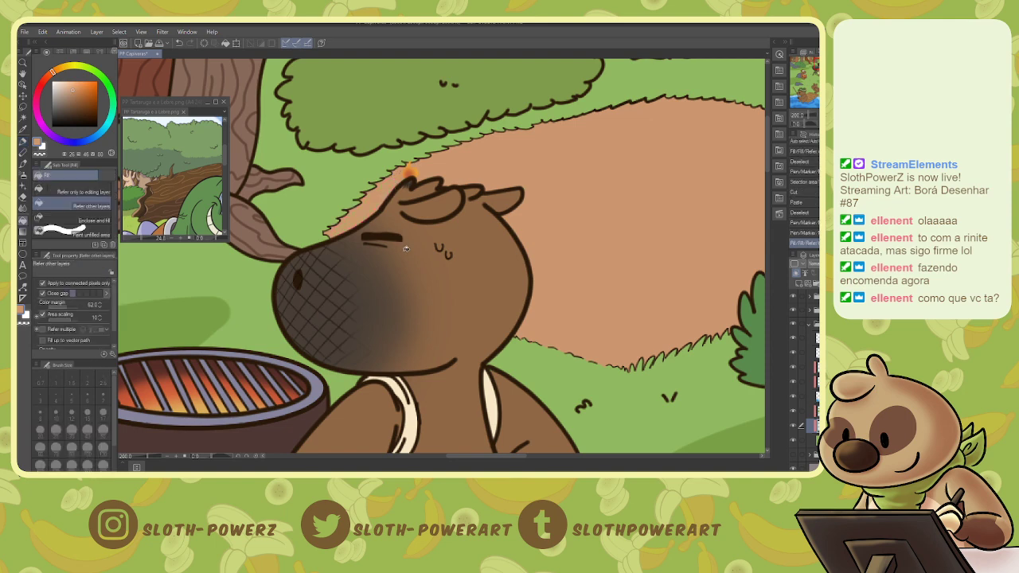
{"action": "key", "text": "p"}
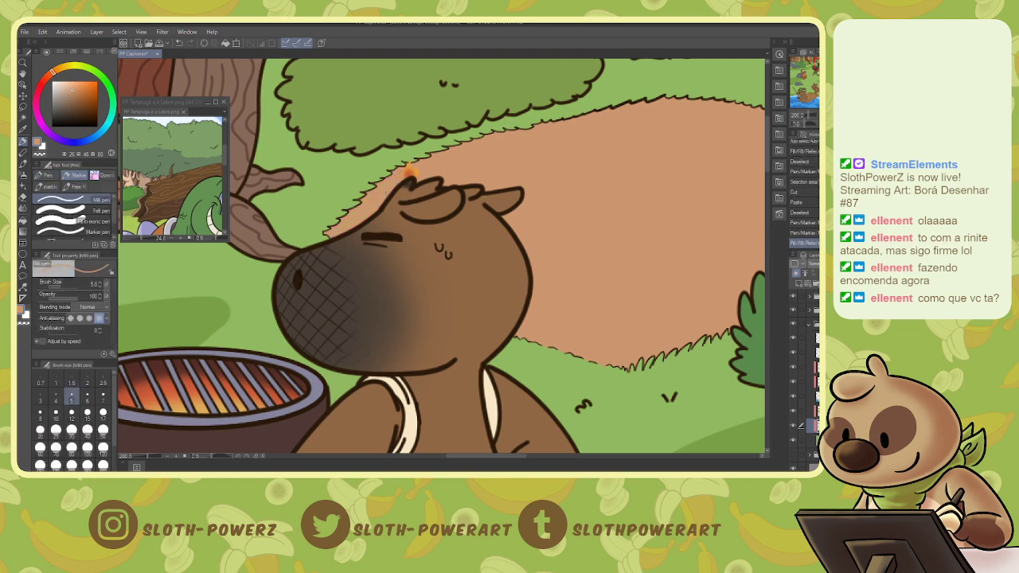
{"action": "left_click_drag", "start_coordinate": [388, 191], "coordinate": [417, 176]}
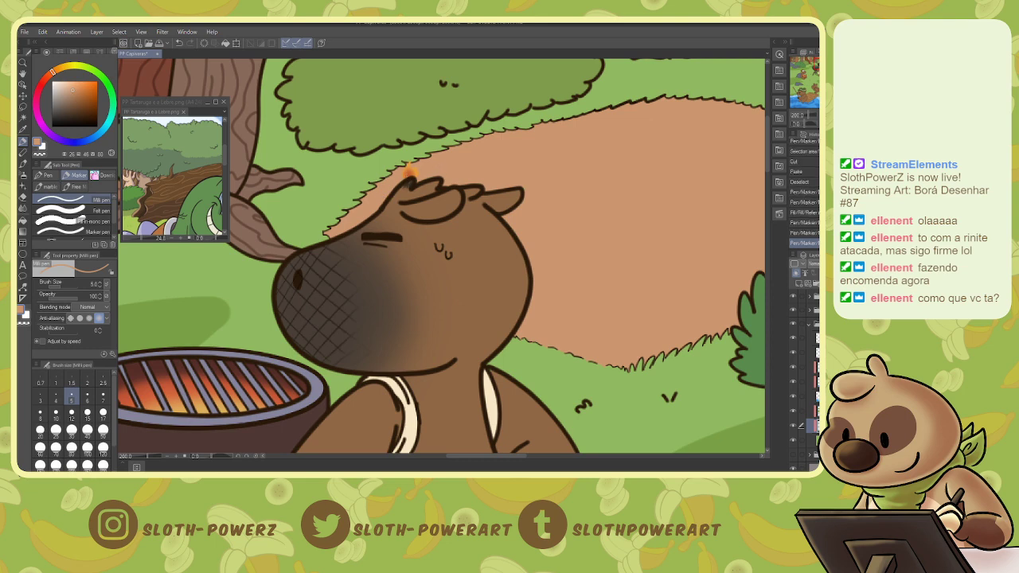
- Select the grass outline layer and erase stray line bits along the grassy edge beside the flame with the Hard eraser
{"action": "scroll", "coordinate": [804, 382], "scroll_direction": "up", "scroll_amount": 3}
{"action": "left_click", "coordinate": [812, 297]}
{"action": "left_click", "coordinate": [793, 297]}
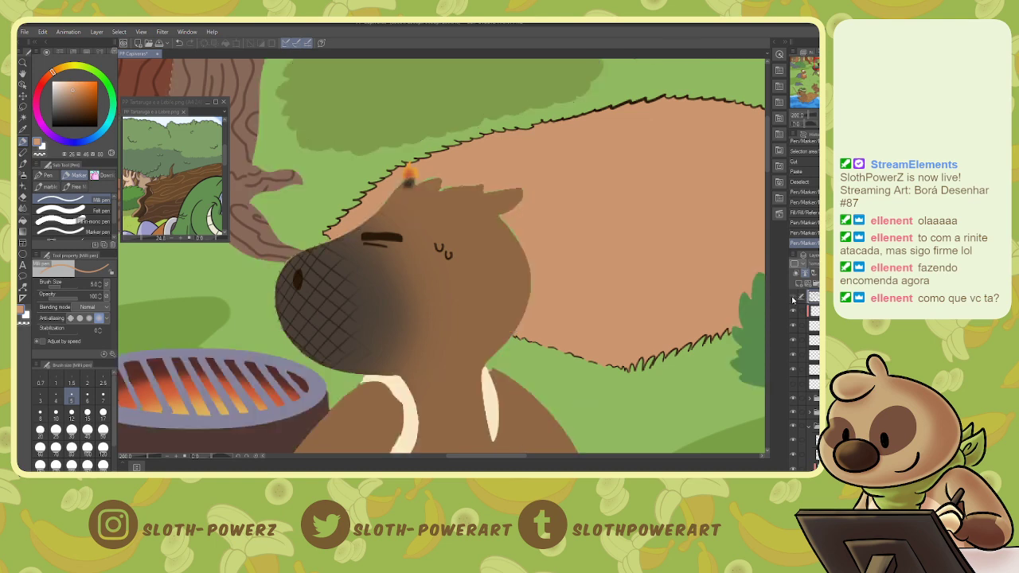
{"action": "left_click", "coordinate": [794, 297]}
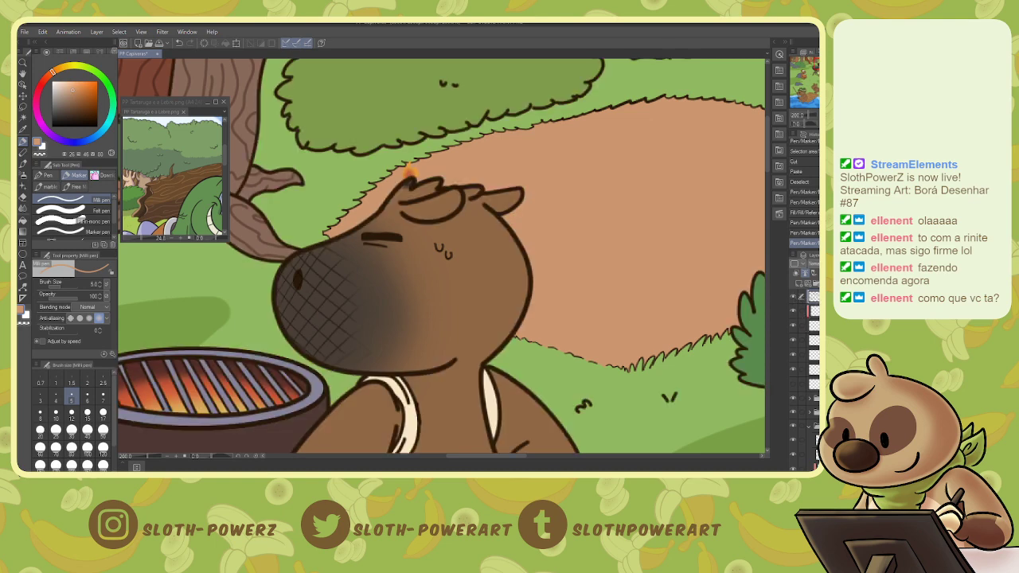
{"action": "left_click", "coordinate": [811, 370]}
{"action": "key", "text": "e"}
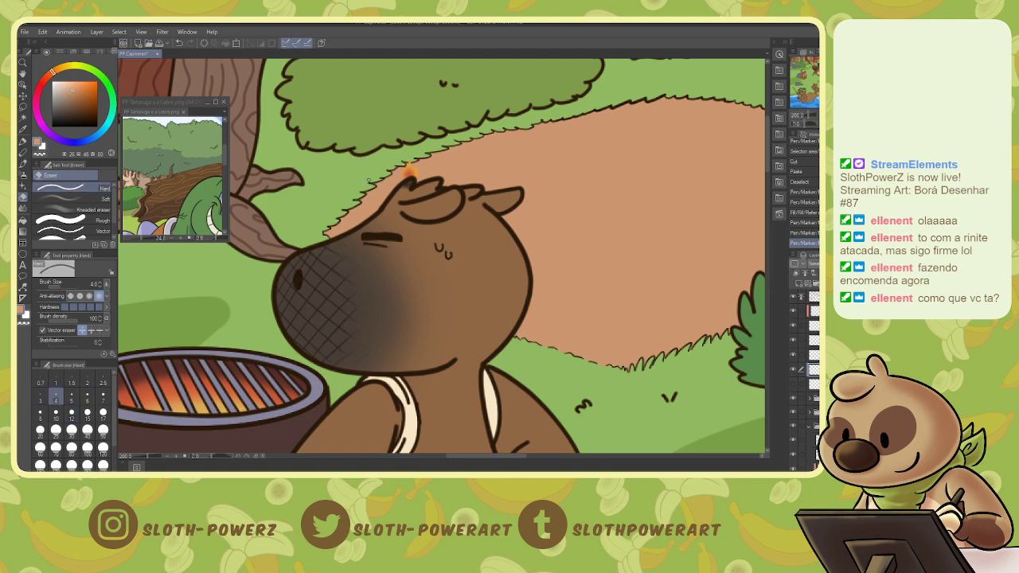
{"action": "left_click_drag", "start_coordinate": [374, 179], "coordinate": [366, 185]}
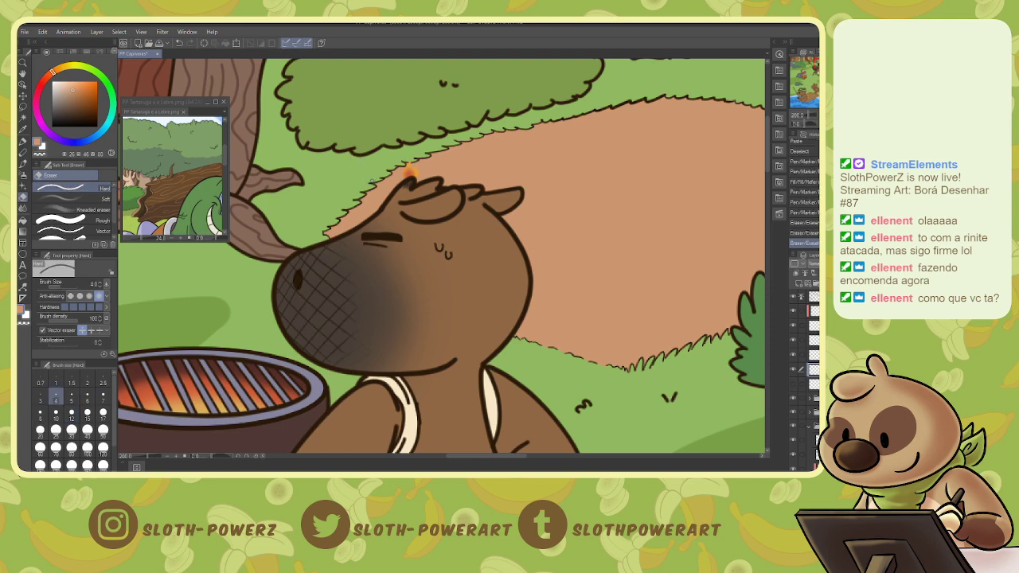
{"action": "left_click", "coordinate": [368, 183]}
{"action": "left_click_drag", "start_coordinate": [362, 190], "coordinate": [347, 203]}
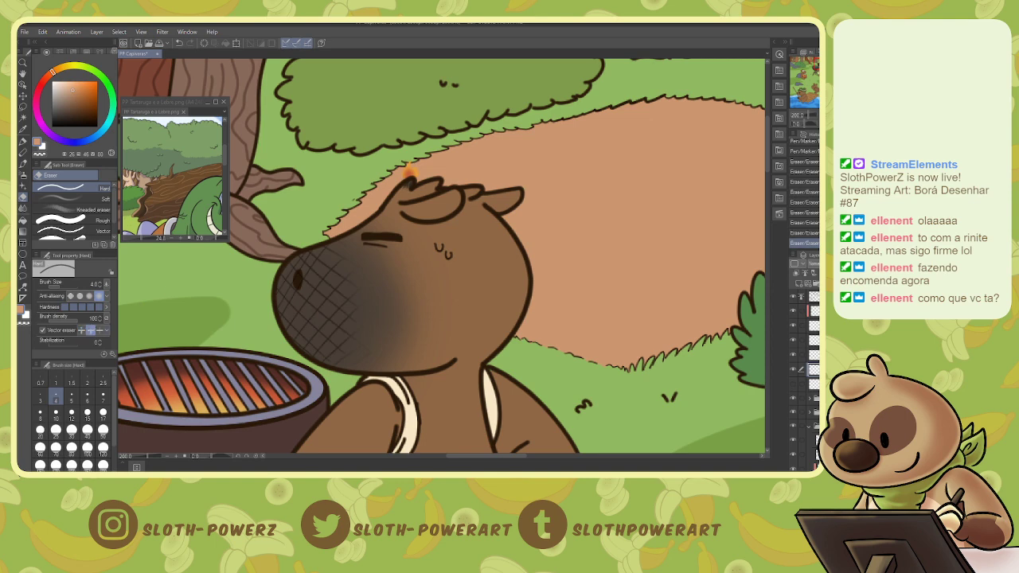
- Undo the last erasures and clean up the grass outline again above the barbecuing capybara's snout and at the flame
{"action": "key", "text": "ctrl+z"}
{"action": "key", "text": "ctrl+z"}
{"action": "left_click_drag", "start_coordinate": [357, 201], "coordinate": [347, 208]}
{"action": "key", "text": "ctrl+z"}
{"action": "left_click", "coordinate": [343, 208]}
{"action": "left_click", "coordinate": [407, 169]}
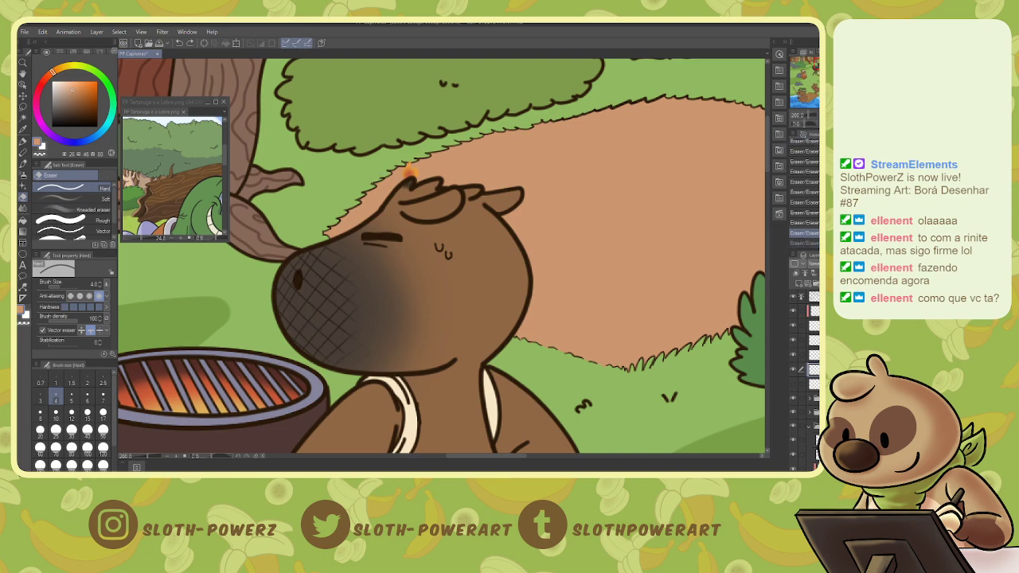
- Move the road's colour layer up in the layer order and switch its clipping to the layer below
{"action": "key", "text": "ctrl+minus"}
{"action": "key", "text": "ctrl+minus"}
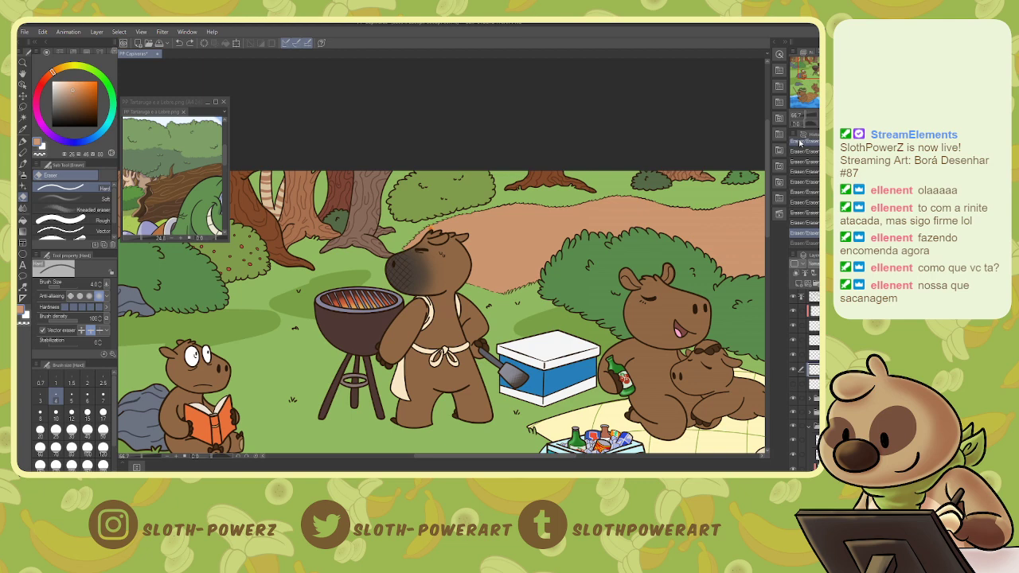
{"action": "left_click_drag", "start_coordinate": [810, 73], "coordinate": [819, 79]}
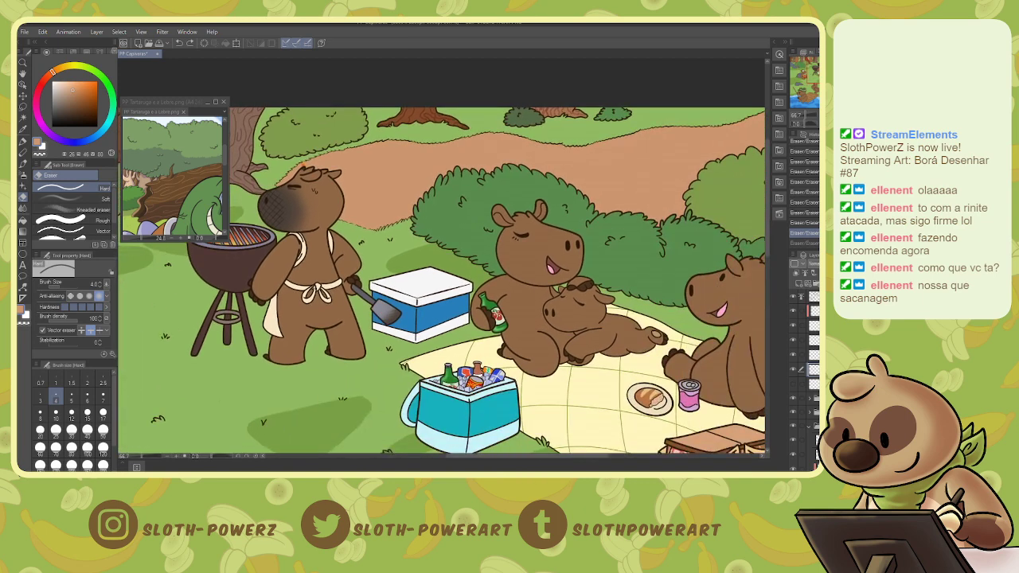
{"action": "scroll", "coordinate": [803, 382], "scroll_direction": "down", "scroll_amount": 3}
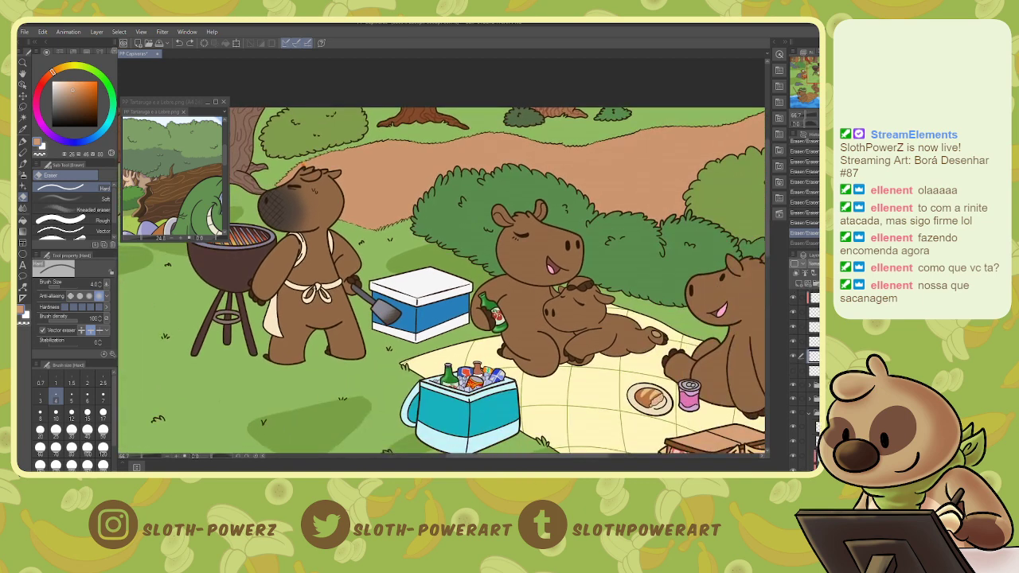
{"action": "left_click", "coordinate": [813, 426]}
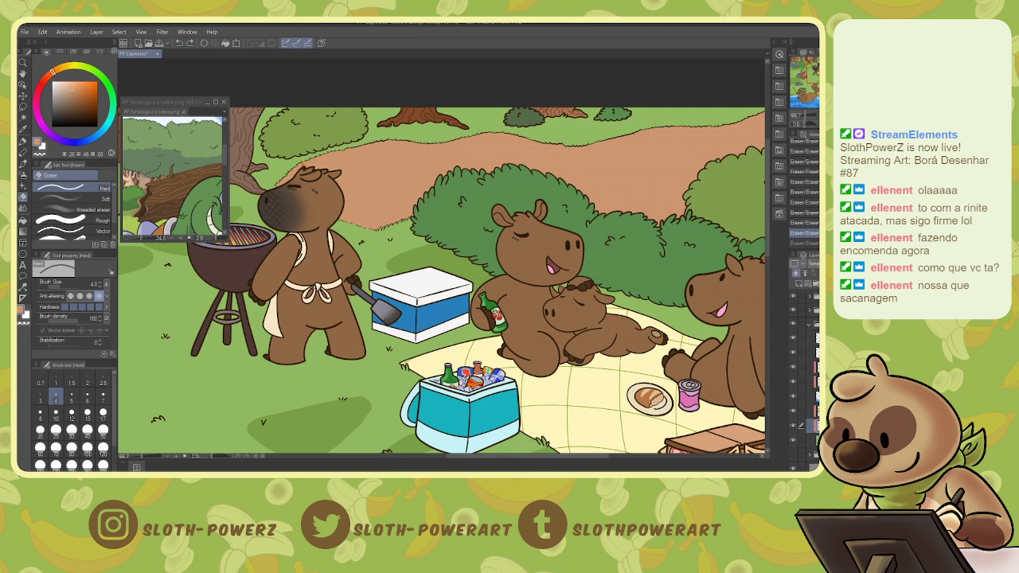
{"action": "left_click", "coordinate": [802, 410]}
{"action": "left_click_drag", "start_coordinate": [813, 426], "coordinate": [813, 404]}
{"action": "left_click", "coordinate": [798, 272]}
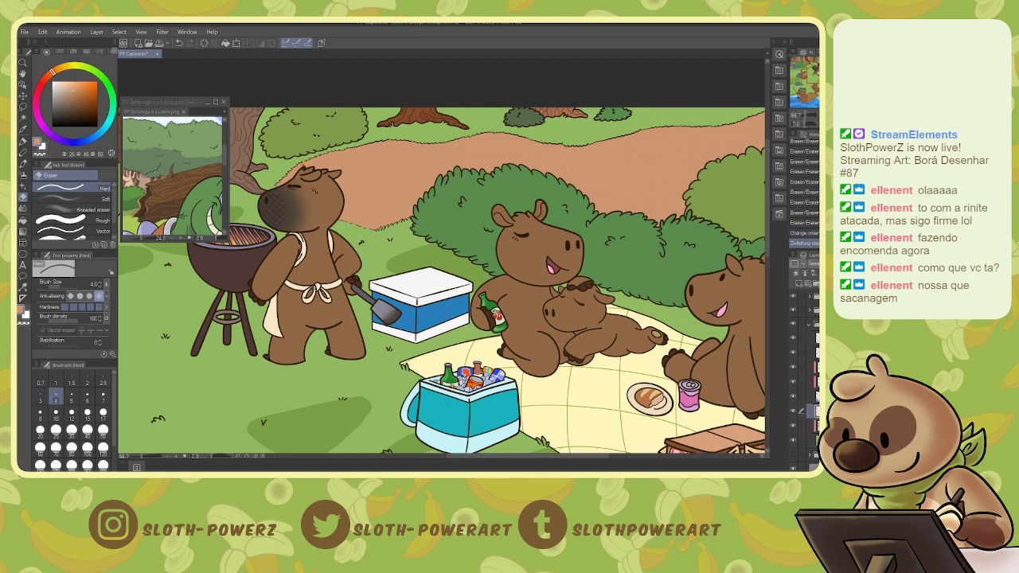
- Add a new clipped raster layer for road details and set the Milli pen's colour to a reddish brown
{"action": "left_click", "coordinate": [799, 284]}
{"action": "left_click", "coordinate": [797, 272]}
{"action": "key", "text": "i"}
{"action": "left_click", "coordinate": [82, 101]}
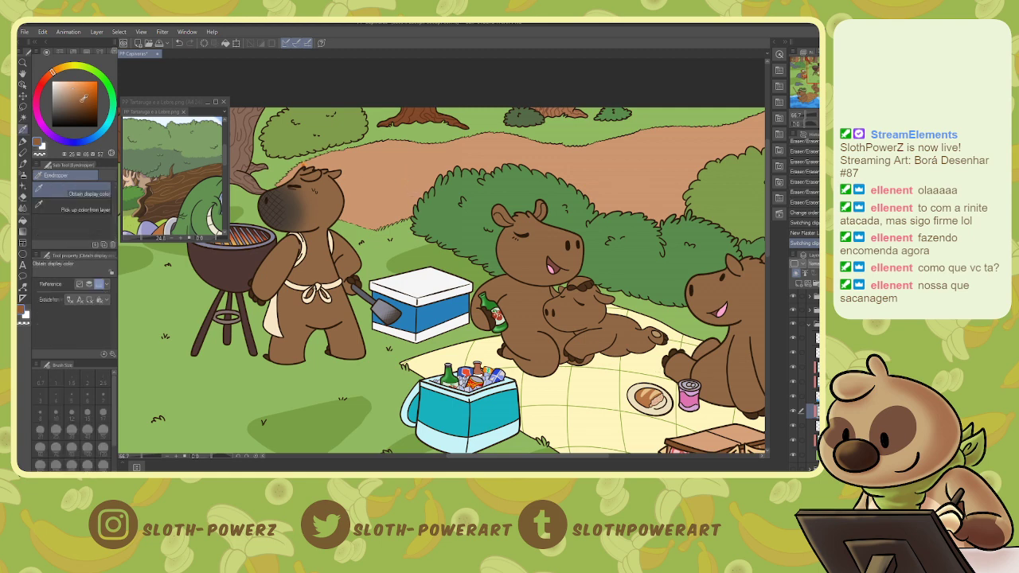
{"action": "left_click", "coordinate": [45, 82]}
{"action": "key", "text": "p"}
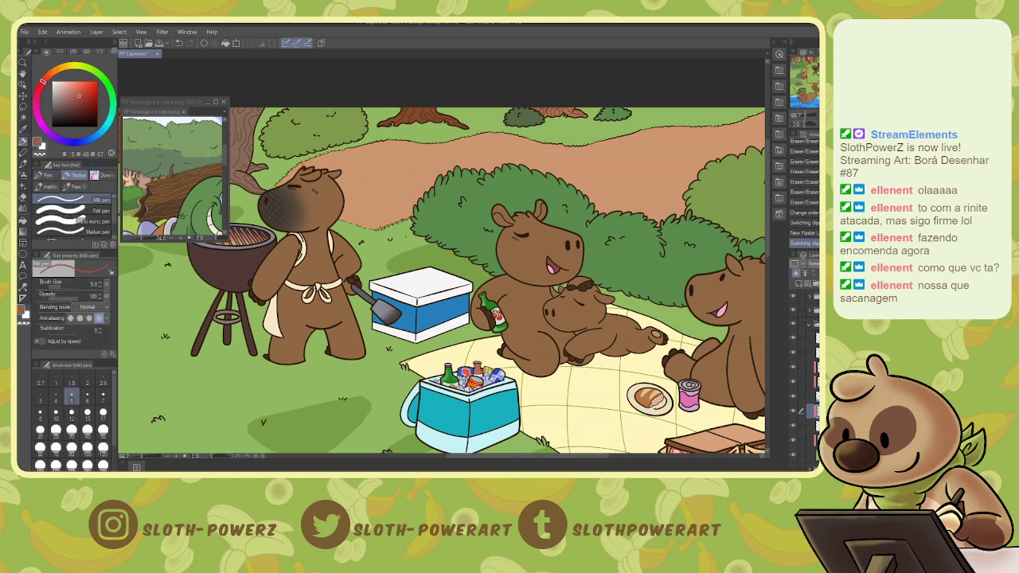
- Draw thin reddish-brown contour lines along the dirt road, from behind the barbecuing capybara across to the far bushes
{"action": "left_click_drag", "start_coordinate": [378, 209], "coordinate": [403, 199]}
{"action": "mouse_move", "coordinate": [328, 169]}
{"action": "left_mouse_down"}
{"action": "mouse_move", "coordinate": [387, 154]}
{"action": "mouse_move", "coordinate": [512, 153]}
{"action": "left_mouse_up"}
{"action": "key", "text": "ctrl+z"}
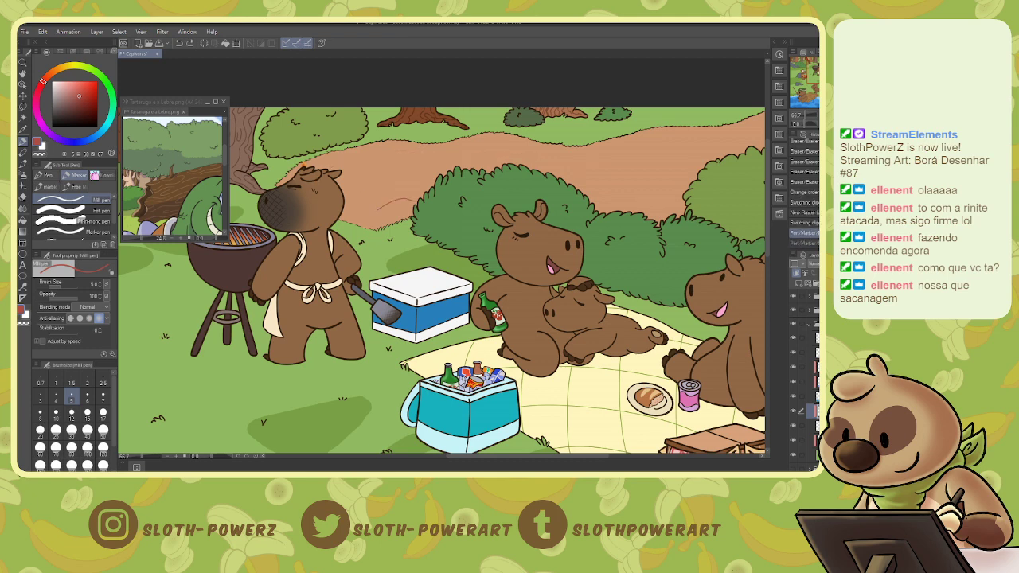
{"action": "left_click_drag", "start_coordinate": [312, 165], "coordinate": [514, 150]}
{"action": "left_click_drag", "start_coordinate": [593, 159], "coordinate": [757, 131]}
- Add short reddish-brown ground lines to the stretch of road above the bushes behind the seated capybaras
{"action": "left_click_drag", "start_coordinate": [828, 71], "coordinate": [842, 70]}
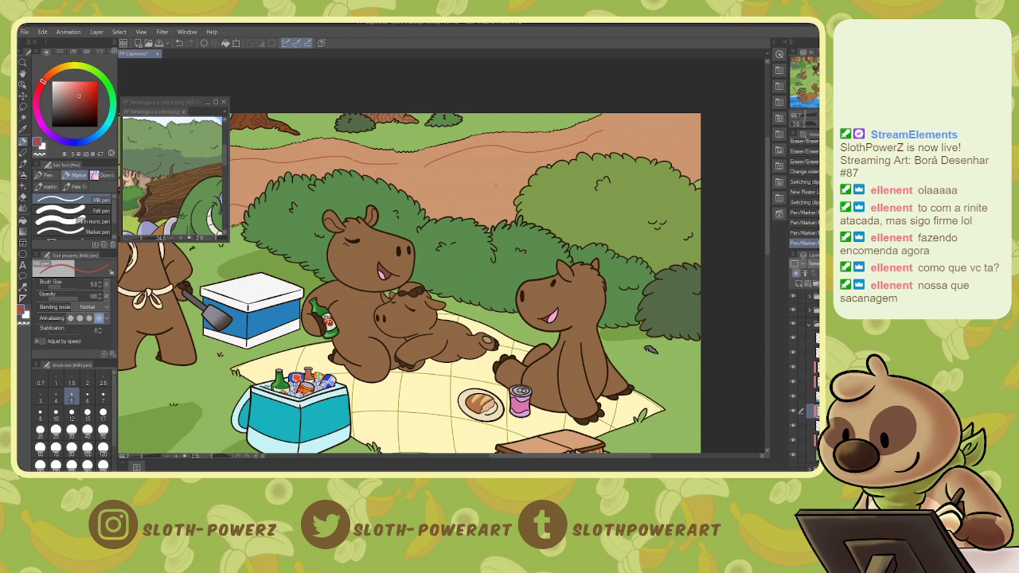
{"action": "left_click_drag", "start_coordinate": [457, 212], "coordinate": [509, 202]}
{"action": "left_click", "coordinate": [438, 209]}
{"action": "left_click_drag", "start_coordinate": [411, 183], "coordinate": [446, 176]}
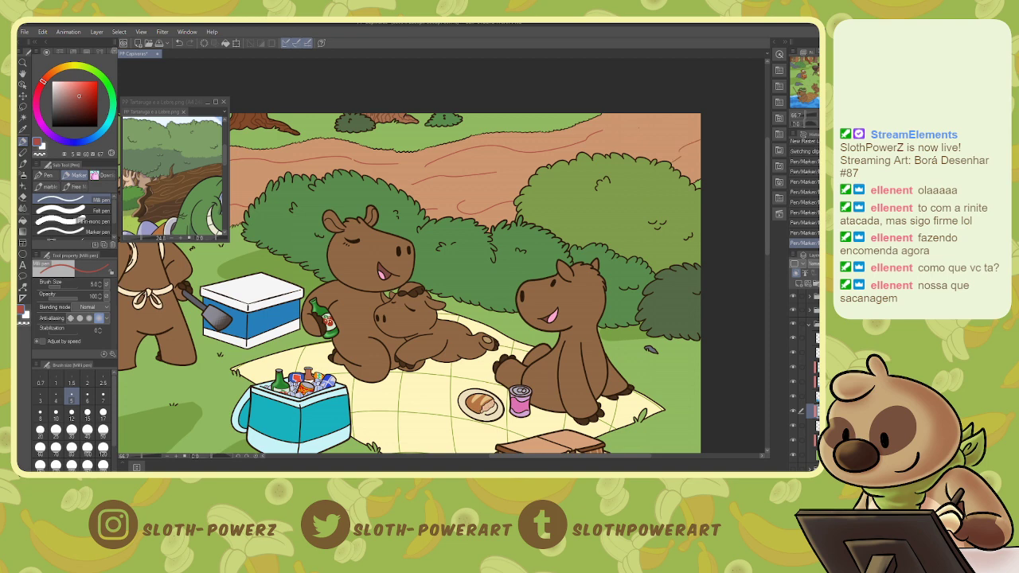
- Draw short reddish-brown ground lines near the road's far right end and just above the bushes behind the seated capybaras
{"action": "left_click_drag", "start_coordinate": [647, 120], "coordinate": [636, 136]}
{"action": "mouse_move", "coordinate": [692, 116]}
{"action": "left_mouse_down"}
{"action": "mouse_move", "coordinate": [652, 151]}
{"action": "mouse_move", "coordinate": [697, 114]}
{"action": "left_mouse_up"}
{"action": "key", "text": "ctrl+z"}
{"action": "left_click_drag", "start_coordinate": [607, 114], "coordinate": [546, 139]}
{"action": "left_click_drag", "start_coordinate": [486, 193], "coordinate": [519, 176]}
{"action": "left_click_drag", "start_coordinate": [428, 191], "coordinate": [407, 196]}
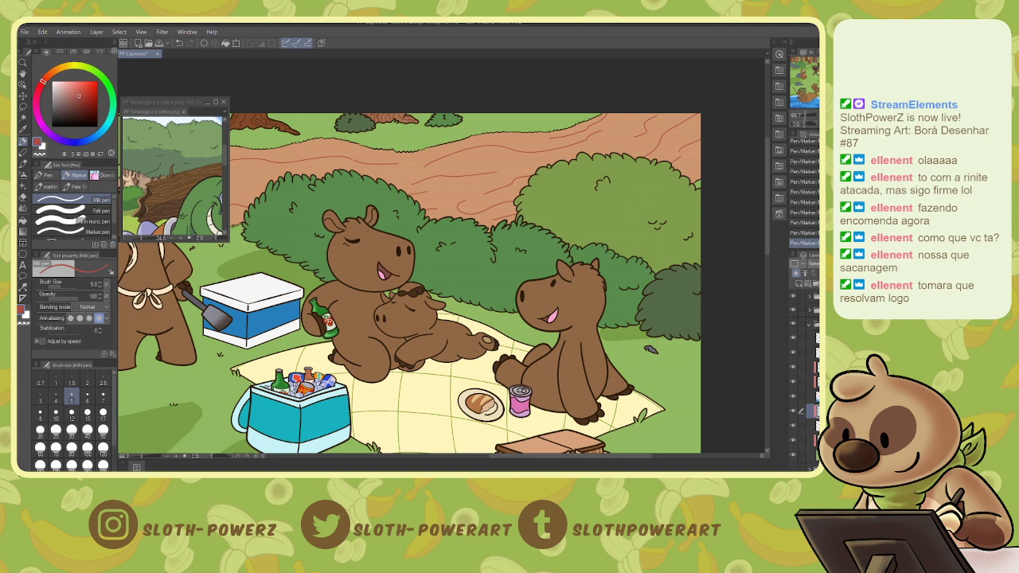
{"action": "left_click_drag", "start_coordinate": [250, 174], "coordinate": [236, 187]}
- Add more reddish-brown ground lines to the middle of the road and the stretch beside the barbecuing capybara's head
{"action": "left_click_drag", "start_coordinate": [358, 238], "coordinate": [439, 296]}
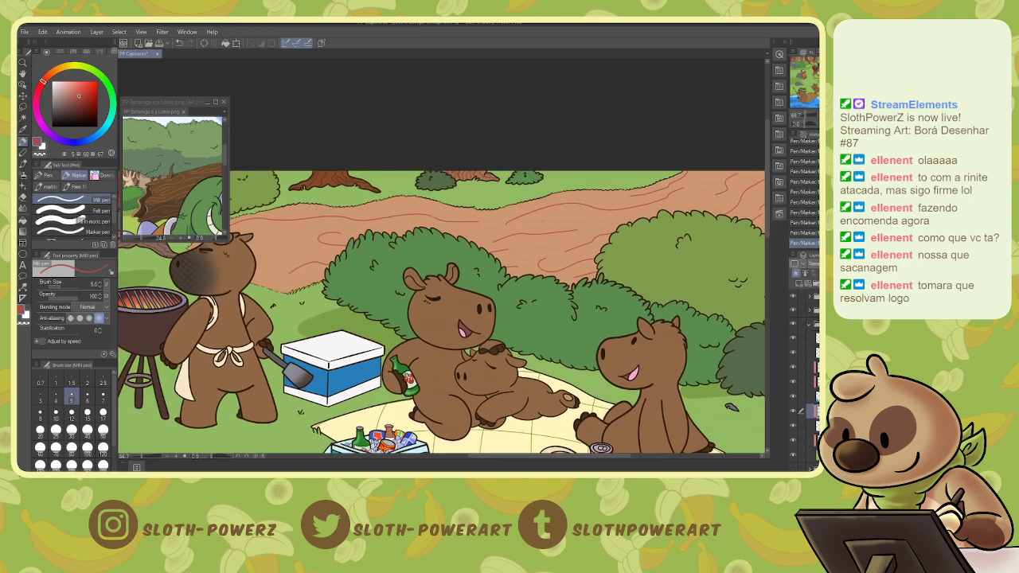
{"action": "mouse_move", "coordinate": [591, 214]}
{"action": "left_mouse_down"}
{"action": "mouse_move", "coordinate": [548, 218]}
{"action": "mouse_move", "coordinate": [581, 222]}
{"action": "left_mouse_up"}
{"action": "left_click_drag", "start_coordinate": [471, 229], "coordinate": [452, 234]}
{"action": "left_click_drag", "start_coordinate": [358, 263], "coordinate": [498, 262]}
{"action": "left_click_drag", "start_coordinate": [412, 264], "coordinate": [443, 240]}
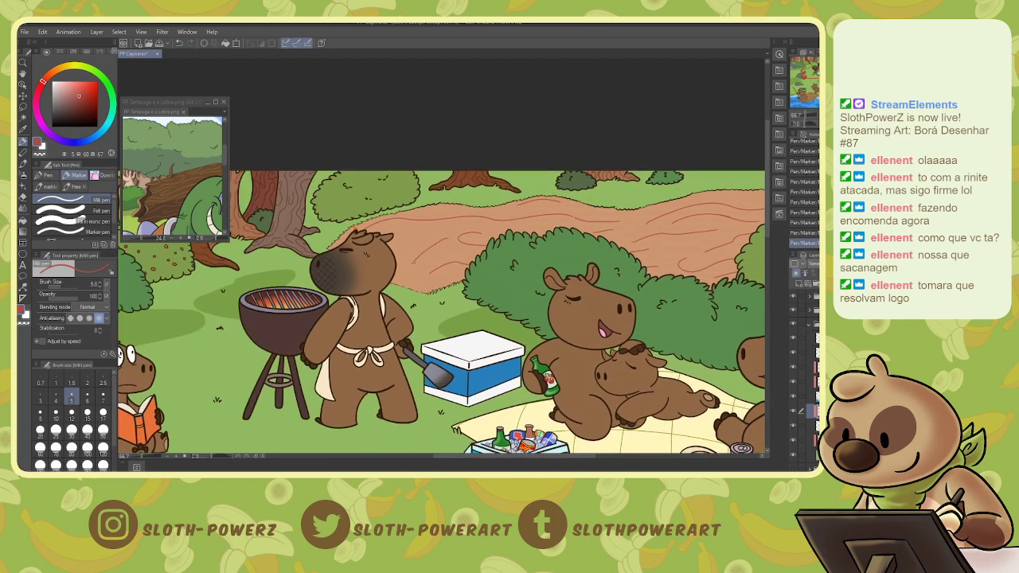
{"action": "left_click_drag", "start_coordinate": [401, 276], "coordinate": [412, 237]}
- Undo and redo the latest ground lines to compare the road with and without them
{"action": "key", "text": "ctrl+z"}
{"action": "key", "text": "ctrl+z"}
{"action": "key", "text": "ctrl+z"}
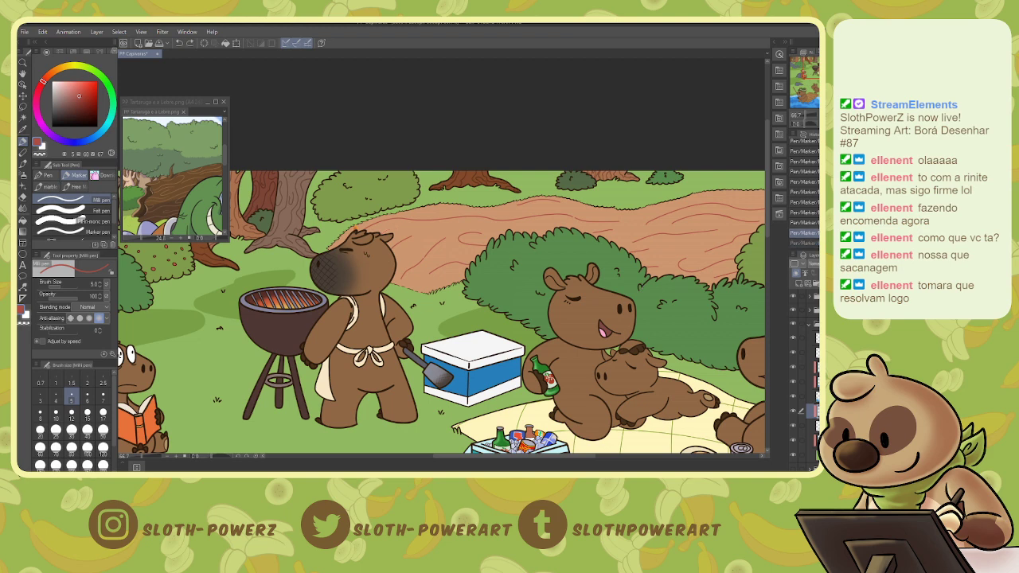
{"action": "key", "text": "ctrl+y"}
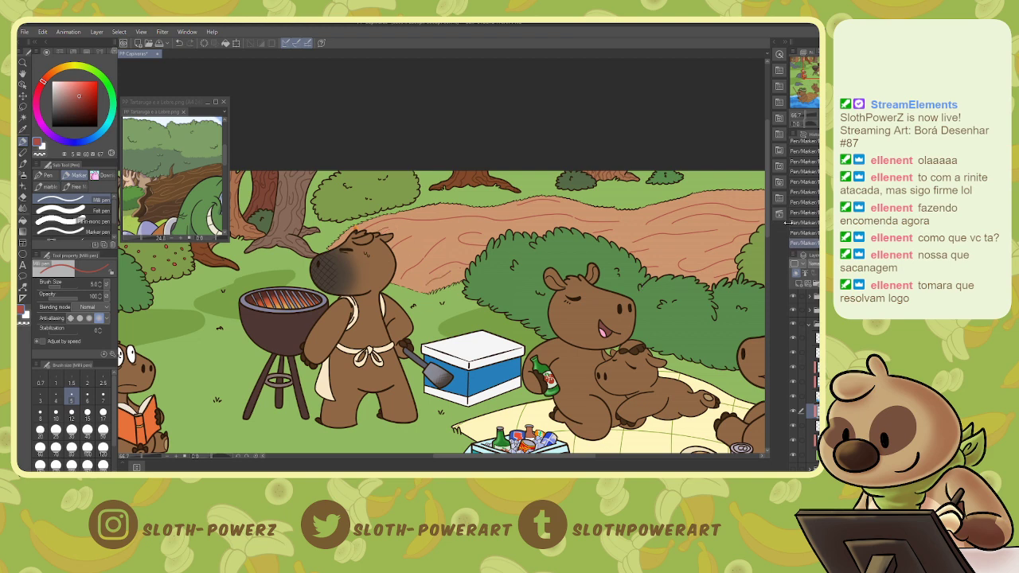
{"action": "key", "text": "ctrl+z"}
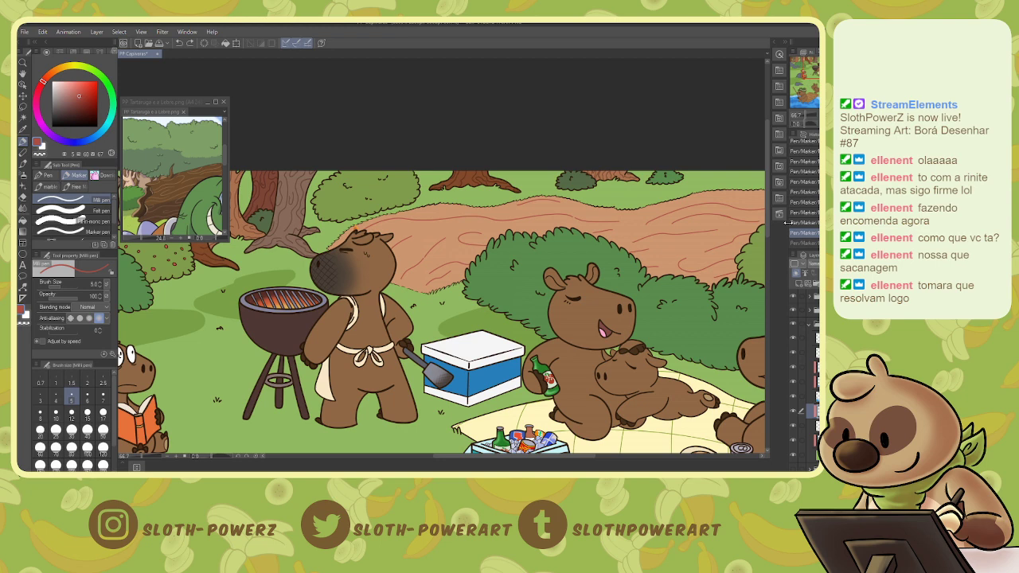
{"action": "key", "text": "ctrl+y"}
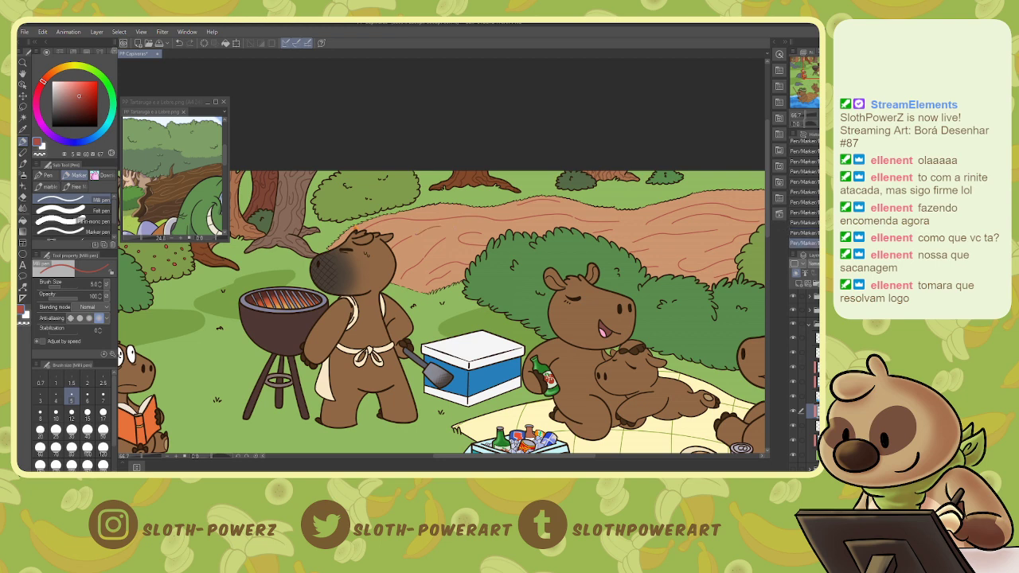
- Try further ground lines on the road, undo the last ones, and draw a short line above the far bushes
{"action": "left_click_drag", "start_coordinate": [428, 212], "coordinate": [455, 209]}
{"action": "mouse_move", "coordinate": [565, 208]}
{"action": "left_mouse_down"}
{"action": "mouse_move", "coordinate": [659, 211]}
{"action": "mouse_move", "coordinate": [460, 227]}
{"action": "left_mouse_up"}
{"action": "key", "text": "ctrl+z"}
{"action": "key", "text": "ctrl+z"}
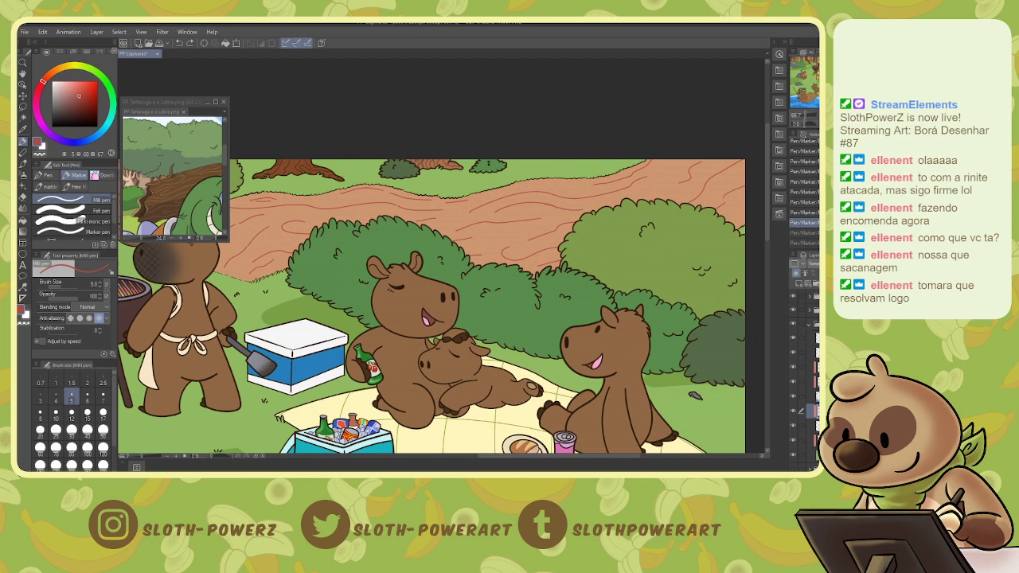
{"action": "left_click_drag", "start_coordinate": [521, 185], "coordinate": [556, 181]}
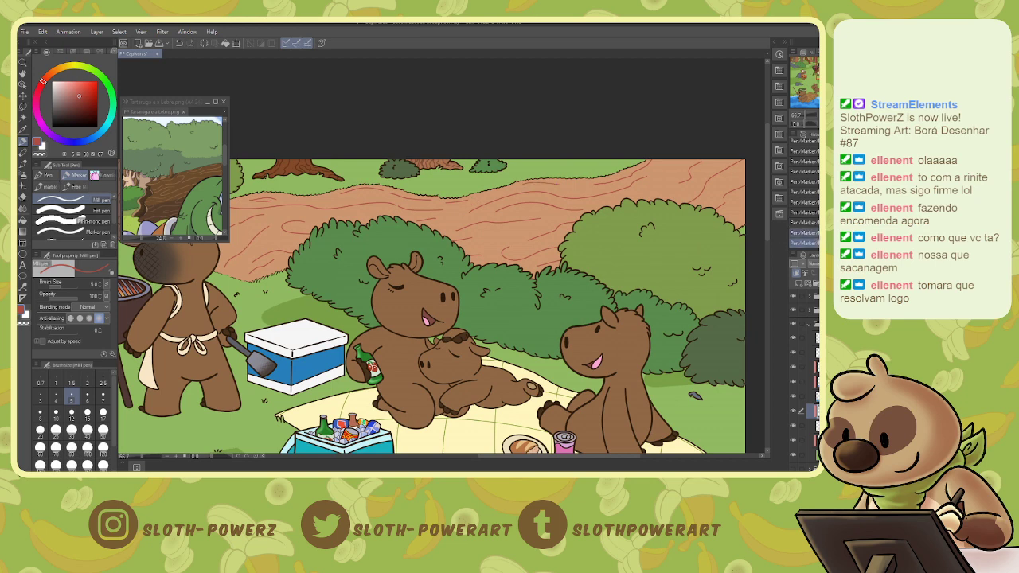
- Lower the opacity of the road line layer
{"action": "left_click", "coordinate": [816, 264]}
{"action": "key", "text": "ctrl+minus"}
{"action": "key", "text": "ctrl+minus"}
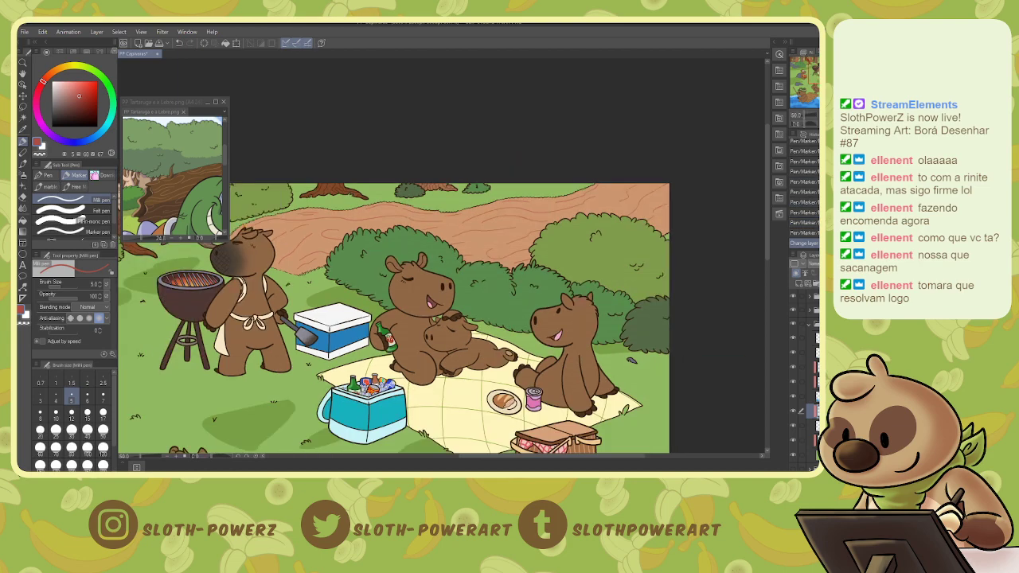
- Add a new raster layer lower in the background's layer stack for distant tree trunks
{"action": "left_click_drag", "start_coordinate": [478, 239], "coordinate": [567, 323]}
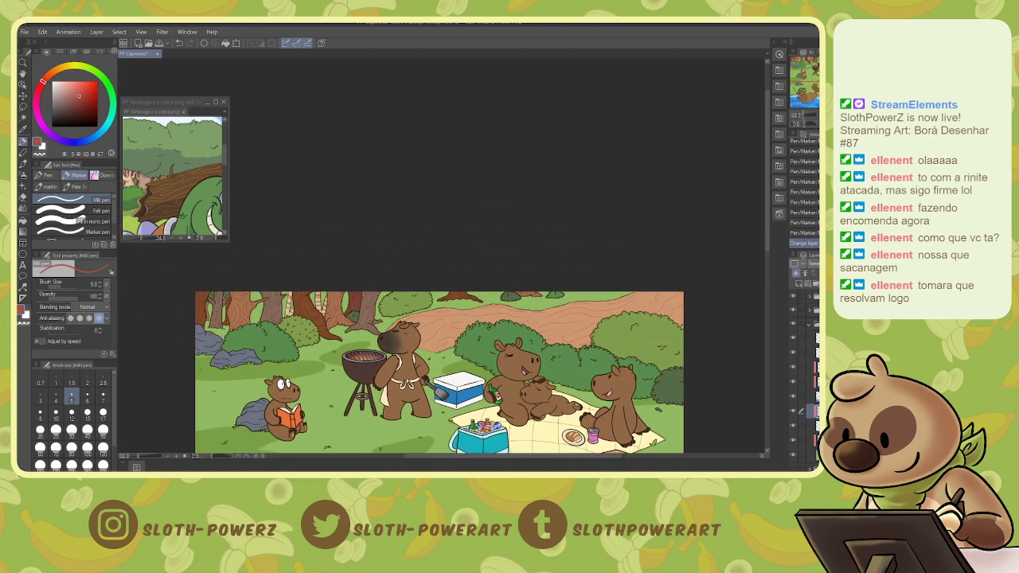
{"action": "scroll", "coordinate": [805, 382], "scroll_direction": "down", "scroll_amount": 1}
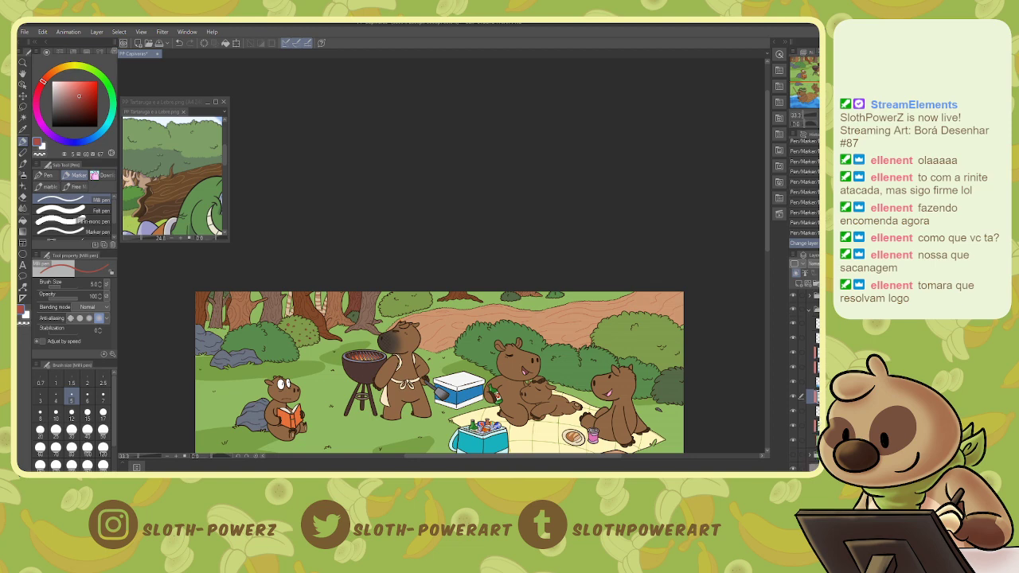
{"action": "left_click", "coordinate": [813, 440]}
{"action": "left_click", "coordinate": [799, 284]}
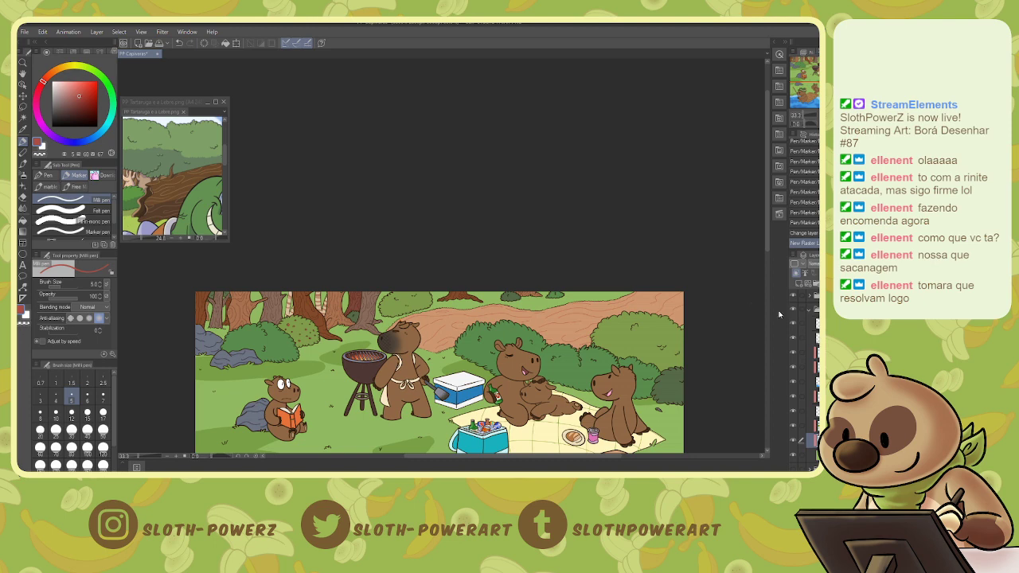
- Sample a dark and a lighter brown from the reference illustration's log and set the dark brown Milli pen's size to 7
{"action": "key", "text": "i"}
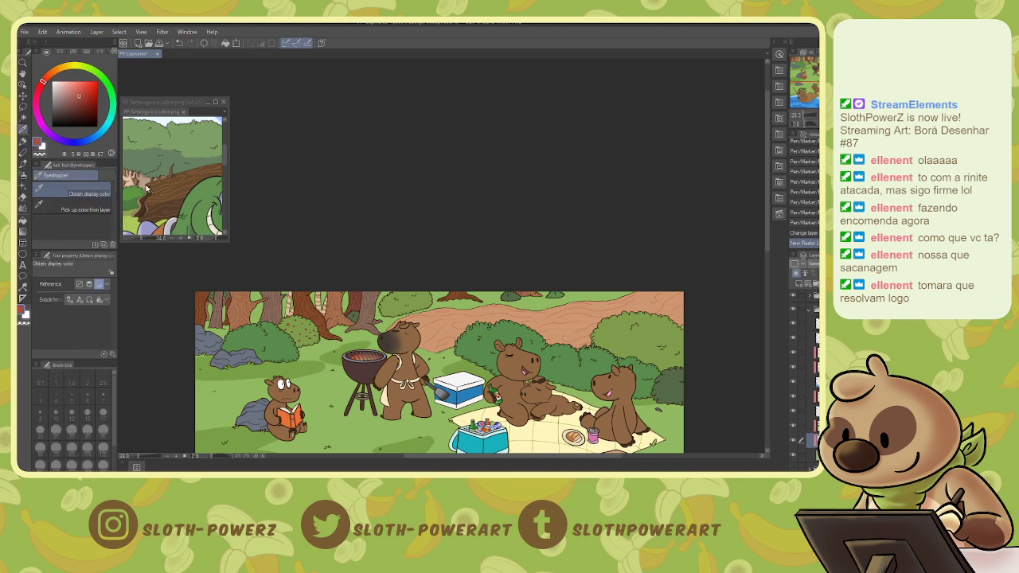
{"action": "left_click", "coordinate": [145, 187]}
{"action": "left_click", "coordinate": [145, 187]}
{"action": "key", "text": "x"}
{"action": "left_click", "coordinate": [141, 183]}
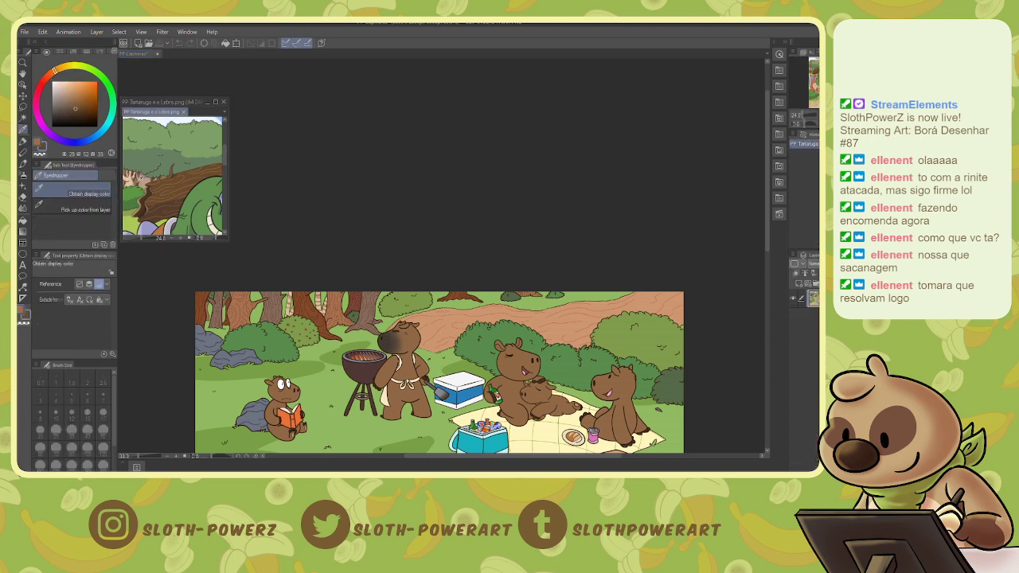
{"action": "key", "text": "x"}
{"action": "left_click", "coordinate": [292, 318]}
{"action": "key", "text": "p"}
{"action": "left_click", "coordinate": [250, 323]}
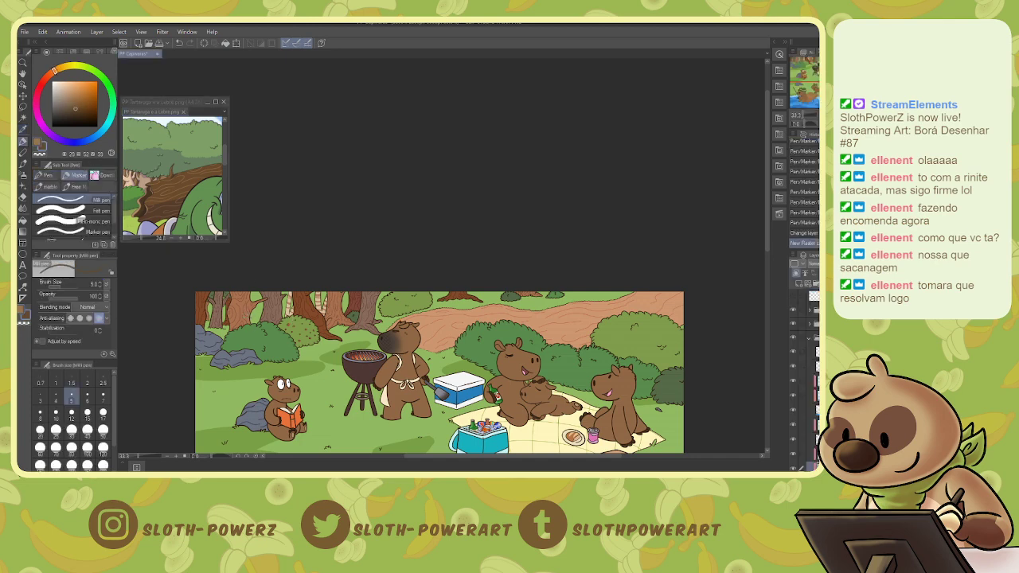
{"action": "key", "text": "bracketright"}
{"action": "key", "text": "bracketright"}
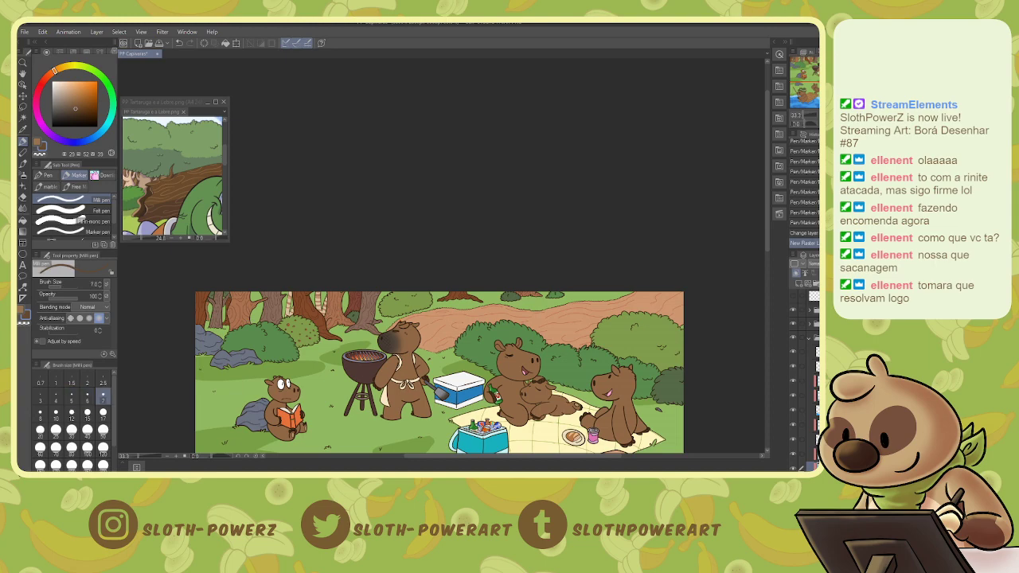
- Outline distant trunks in dark brown in the gaps between the forest trees behind the rocks, undoing the misplaced stroke
{"action": "key", "text": "ctrl+plus"}
{"action": "key", "text": "ctrl+plus"}
{"action": "key", "text": "ctrl+plus"}
{"action": "left_click_drag", "start_coordinate": [819, 84], "coordinate": [799, 59]}
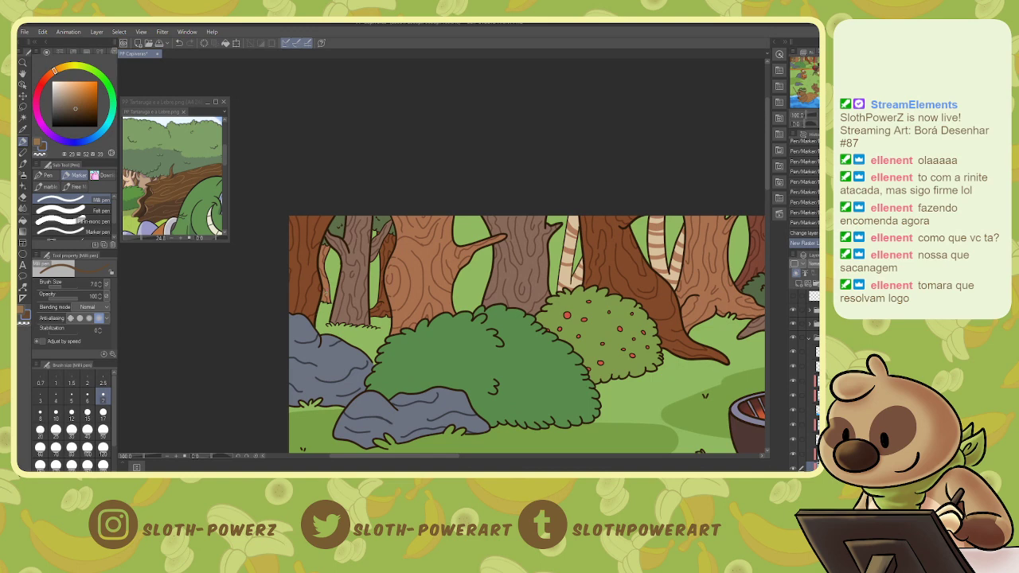
{"action": "left_click", "coordinate": [493, 358]}
{"action": "left_click_drag", "start_coordinate": [332, 293], "coordinate": [332, 299]}
{"action": "left_click_drag", "start_coordinate": [371, 292], "coordinate": [384, 293]}
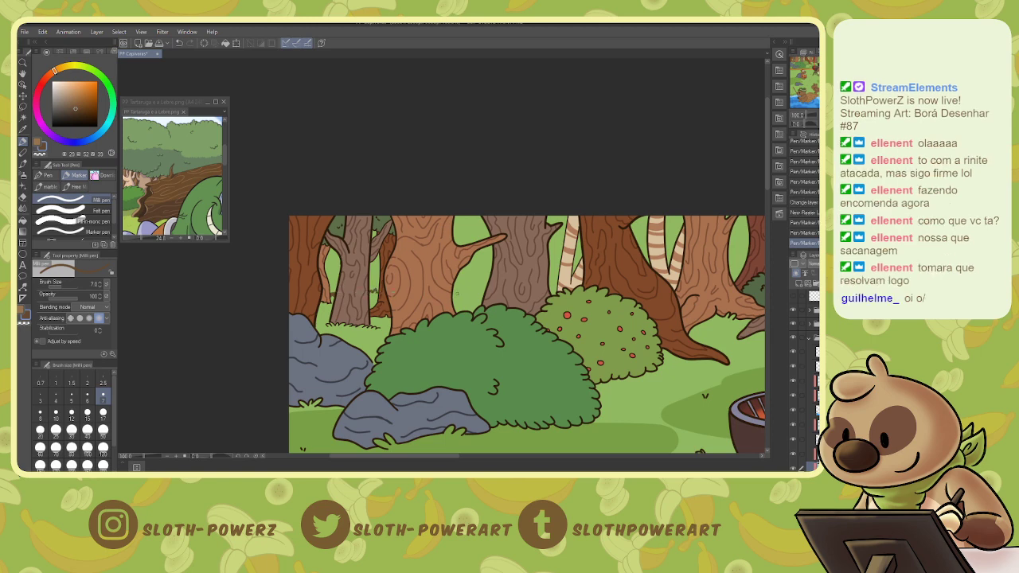
{"action": "left_click_drag", "start_coordinate": [450, 292], "coordinate": [481, 289]}
{"action": "key", "text": "ctrl+z"}
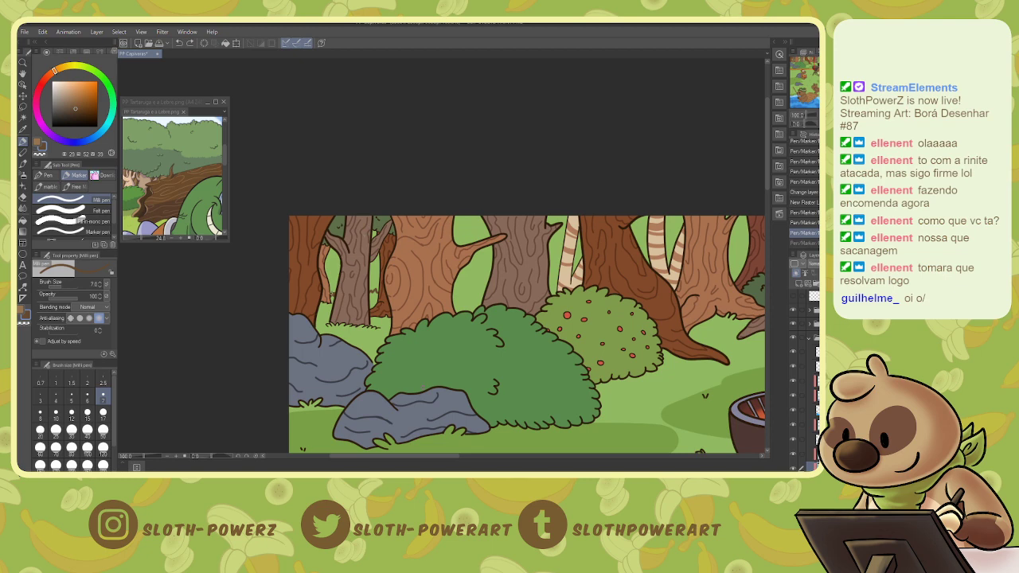
{"action": "mouse_move", "coordinate": [330, 296]}
{"action": "left_mouse_down"}
{"action": "mouse_move", "coordinate": [332, 242]}
{"action": "mouse_move", "coordinate": [336, 291]}
{"action": "mouse_move", "coordinate": [370, 280]}
{"action": "mouse_move", "coordinate": [373, 229]}
{"action": "mouse_move", "coordinate": [378, 289]}
{"action": "left_mouse_up"}
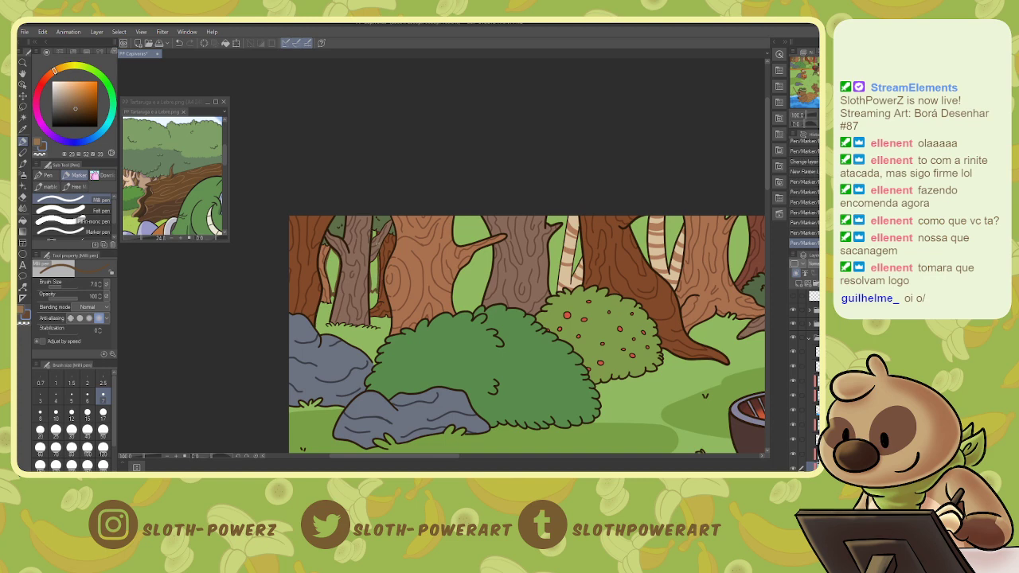
- Fill the two outlined gaps on either side of the thin grey tree with dark brown
{"action": "key", "text": "g"}
{"action": "left_click", "coordinate": [372, 273]}
{"action": "left_click", "coordinate": [331, 269]}
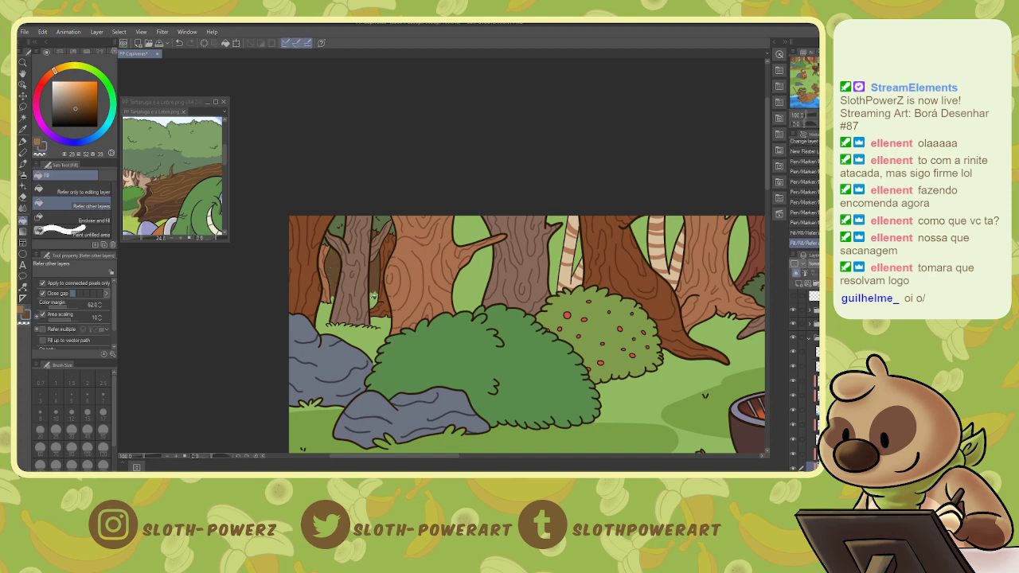
- Outline more distant trunks between the remaining forest trees, redoing unsatisfactory strokes, and fill them with dark brown
{"action": "key", "text": "p"}
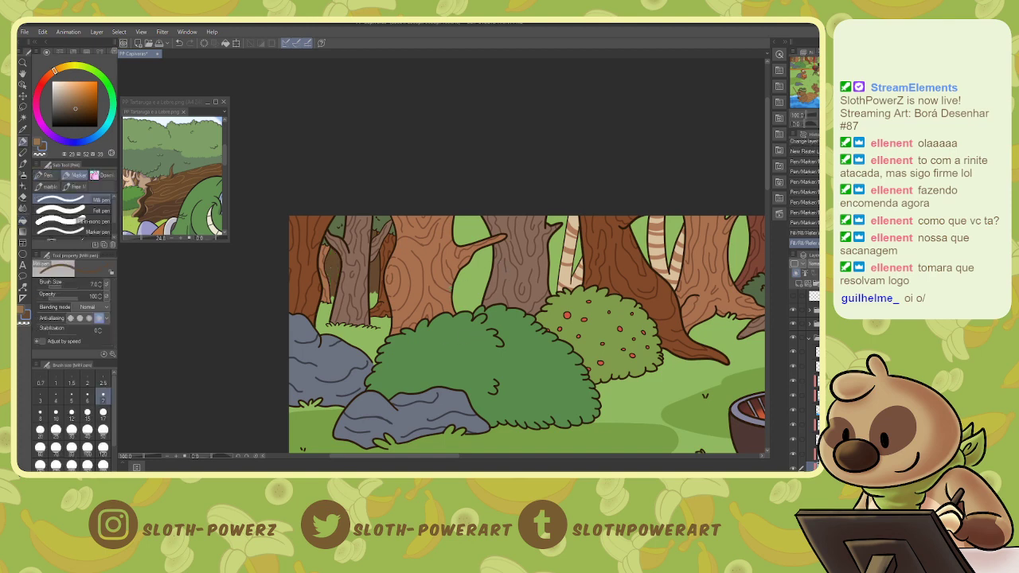
{"action": "left_click_drag", "start_coordinate": [454, 285], "coordinate": [487, 283]}
{"action": "left_click_drag", "start_coordinate": [551, 279], "coordinate": [556, 281]}
{"action": "key", "text": "ctrl+z"}
{"action": "key", "text": "ctrl+z"}
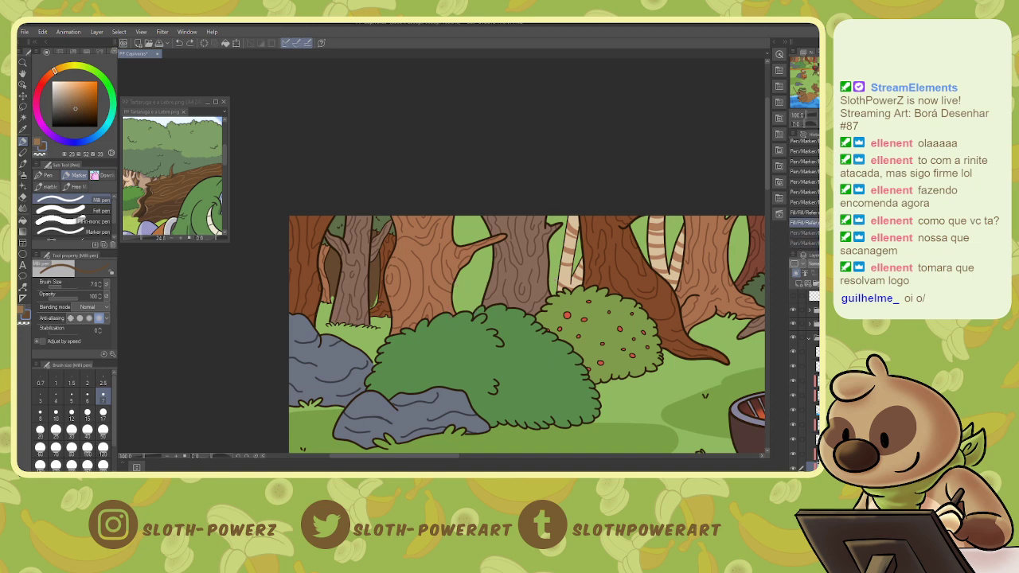
{"action": "left_click_drag", "start_coordinate": [371, 302], "coordinate": [372, 311]}
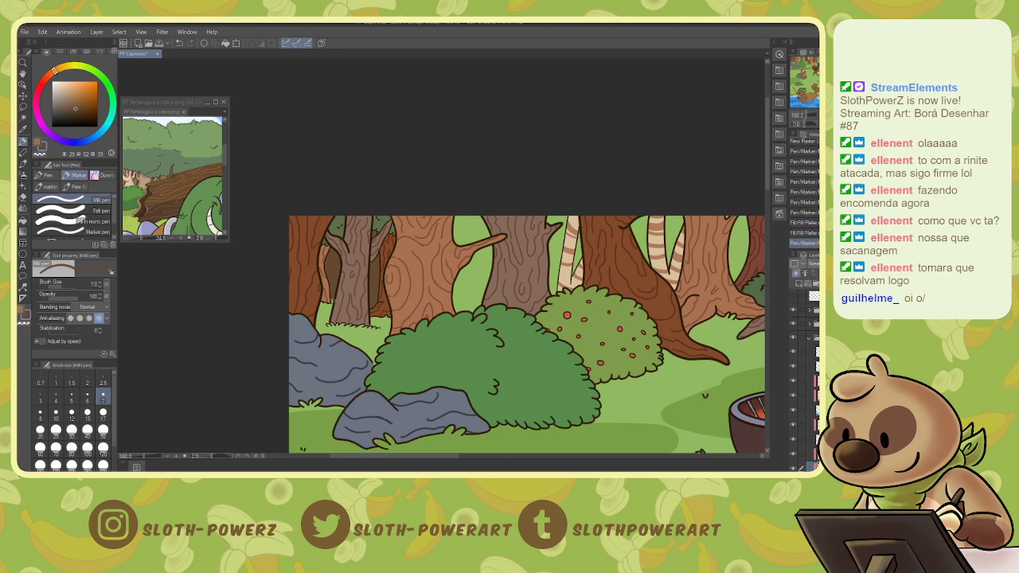
{"action": "key", "text": "ctrl+y"}
{"action": "left_click_drag", "start_coordinate": [549, 358], "coordinate": [407, 358]}
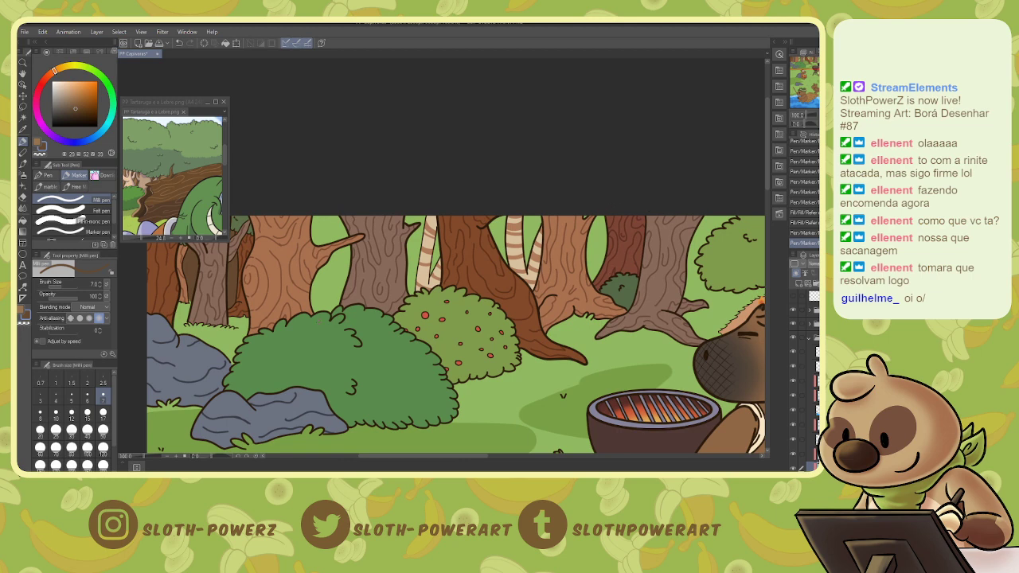
{"action": "key", "text": "g"}
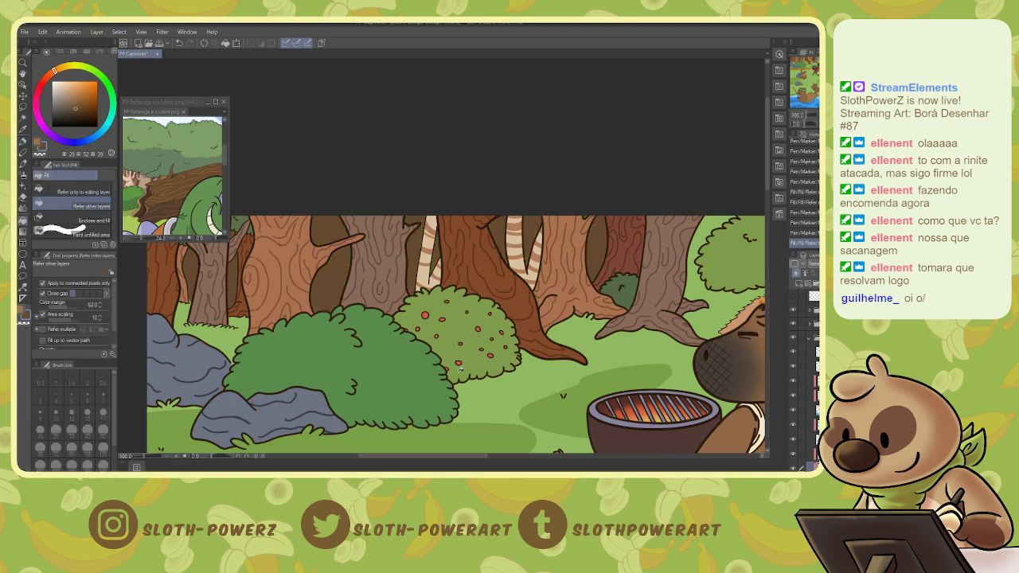
- Set the Milli pen to the lighter brown at size 20, move the dark trunk layer up, and switch its clipping
{"action": "key", "text": "x"}
{"action": "key", "text": "p"}
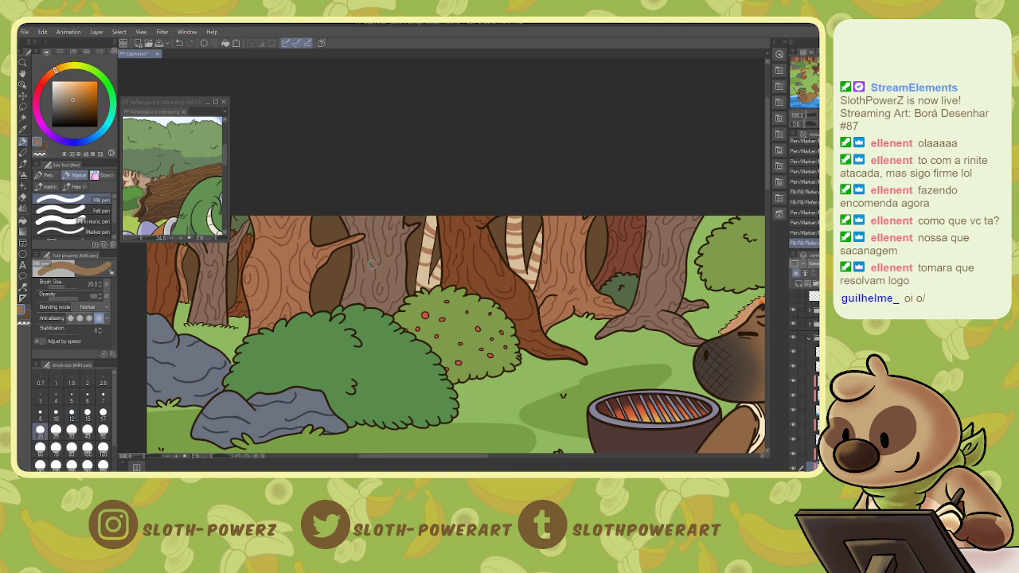
{"action": "scroll", "coordinate": [808, 382], "scroll_direction": "down", "scroll_amount": 3}
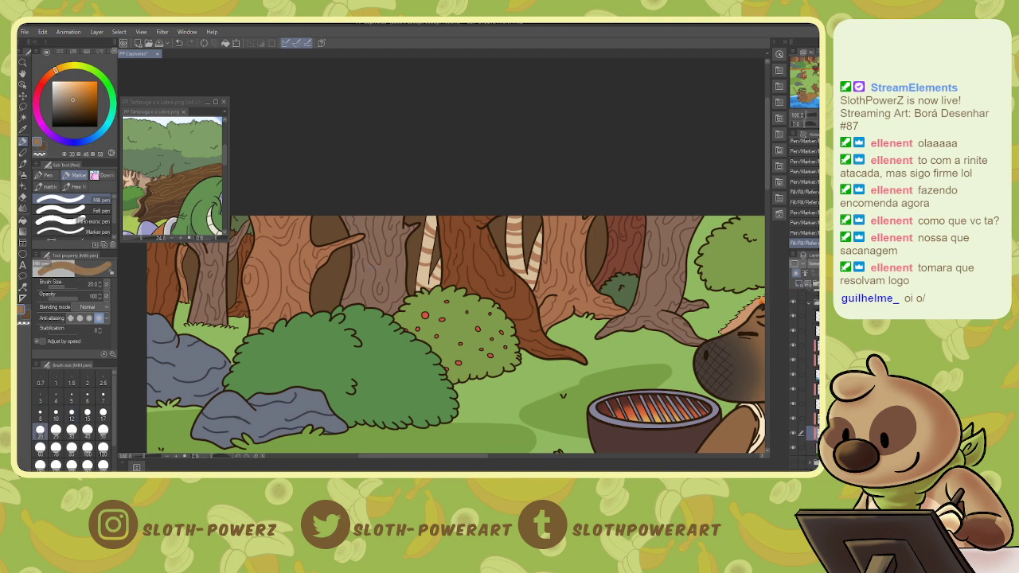
{"action": "left_click", "coordinate": [797, 274]}
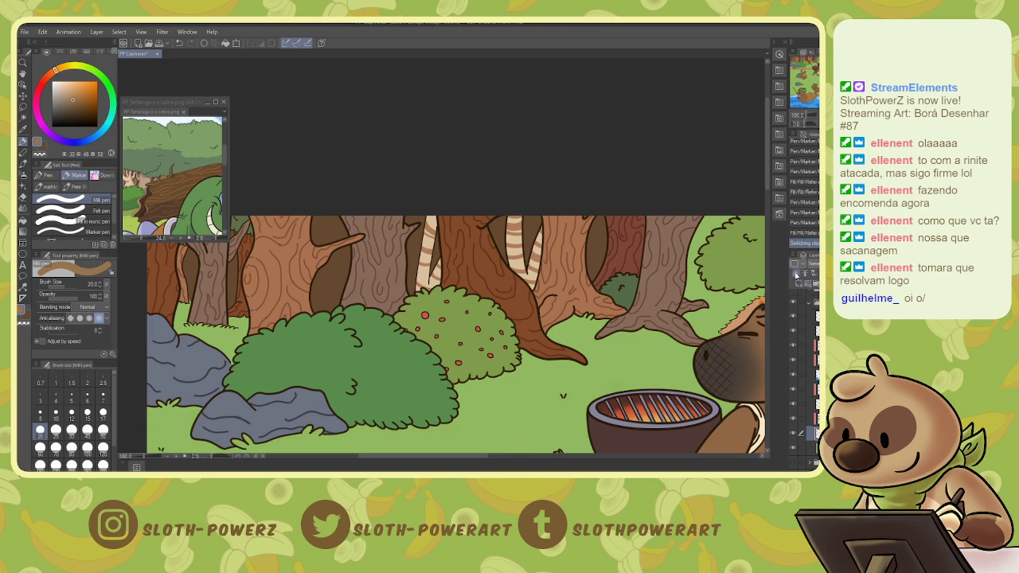
{"action": "left_click", "coordinate": [797, 274]}
{"action": "left_click_drag", "start_coordinate": [810, 433], "coordinate": [811, 411]}
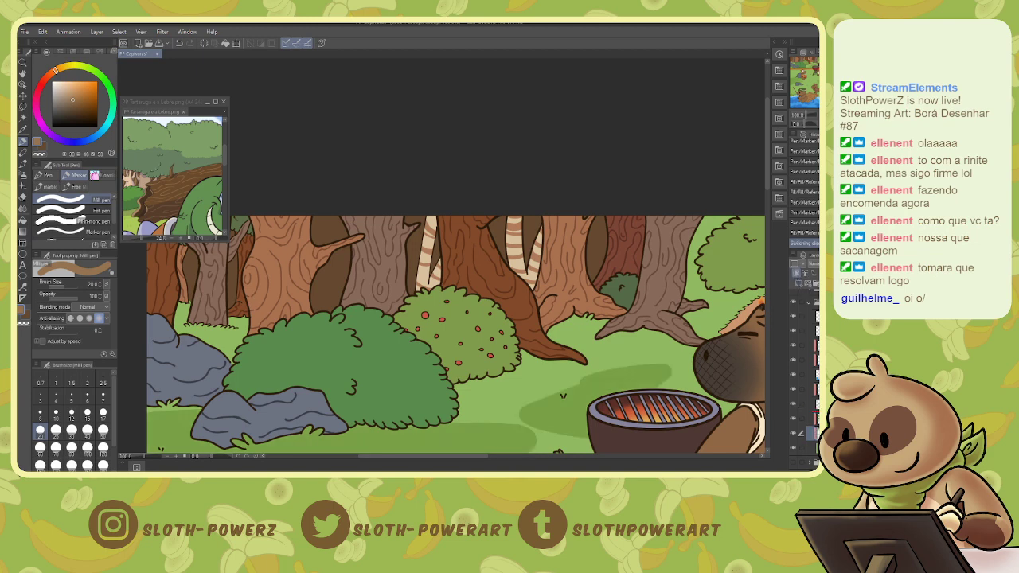
{"action": "left_click", "coordinate": [796, 274]}
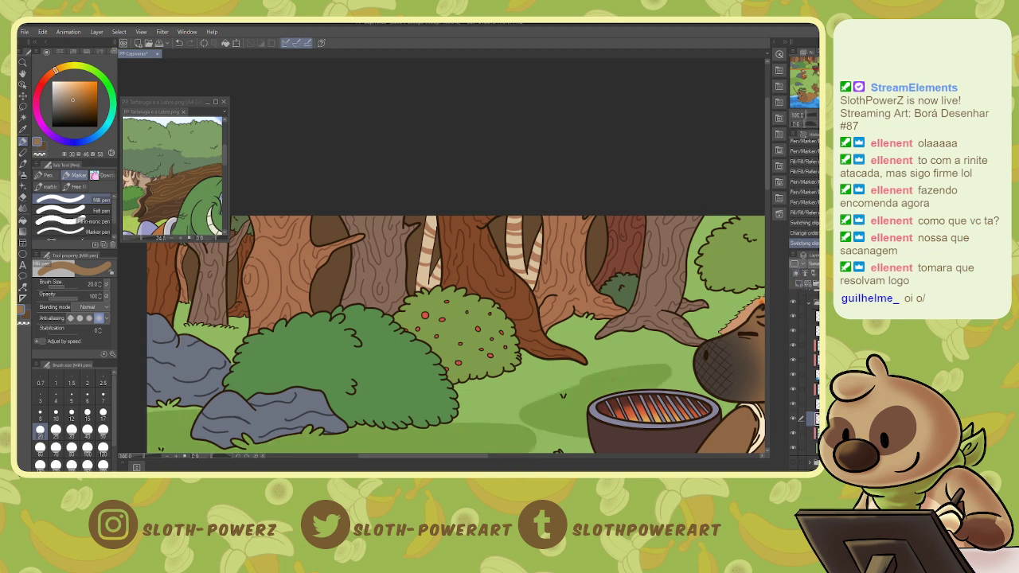
- Add a raster layer clipped to the dark trunks and paint lighter brown on the distant trunk behind the branching tree
{"action": "left_click", "coordinate": [799, 283]}
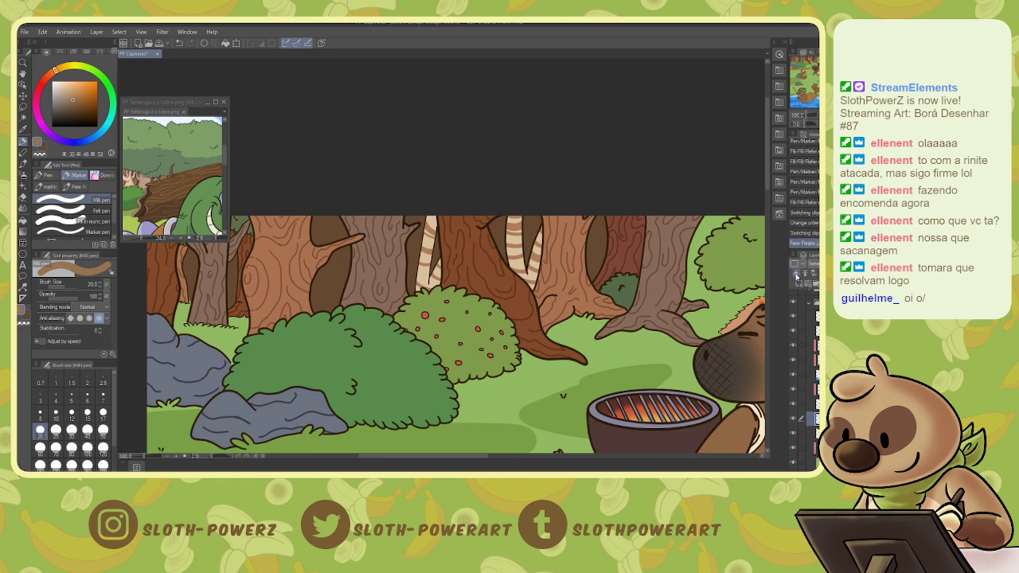
{"action": "left_click", "coordinate": [797, 274]}
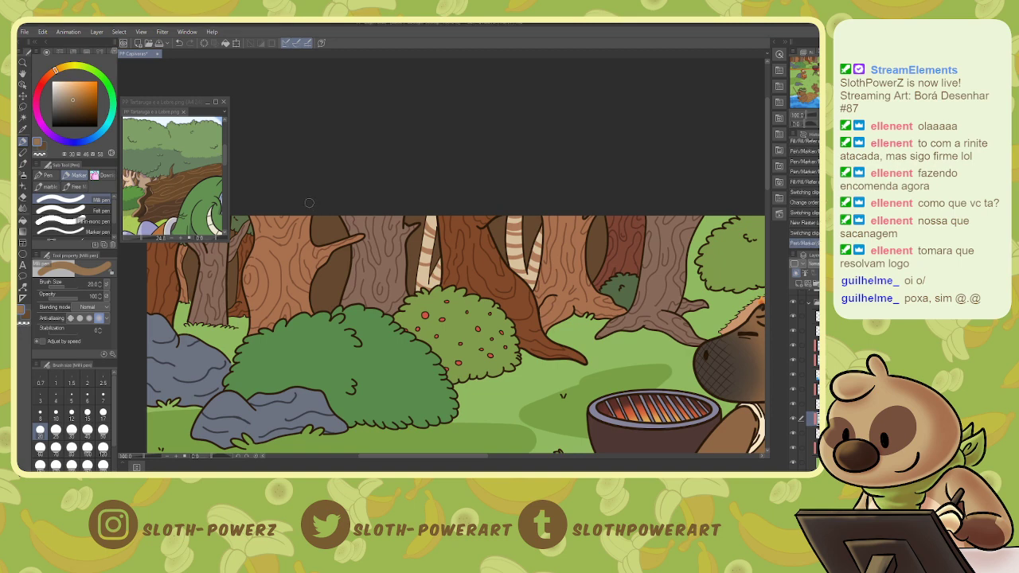
{"action": "mouse_move", "coordinate": [315, 216]}
{"action": "left_mouse_down"}
{"action": "mouse_move", "coordinate": [328, 311]}
{"action": "mouse_move", "coordinate": [320, 214]}
{"action": "left_mouse_up"}
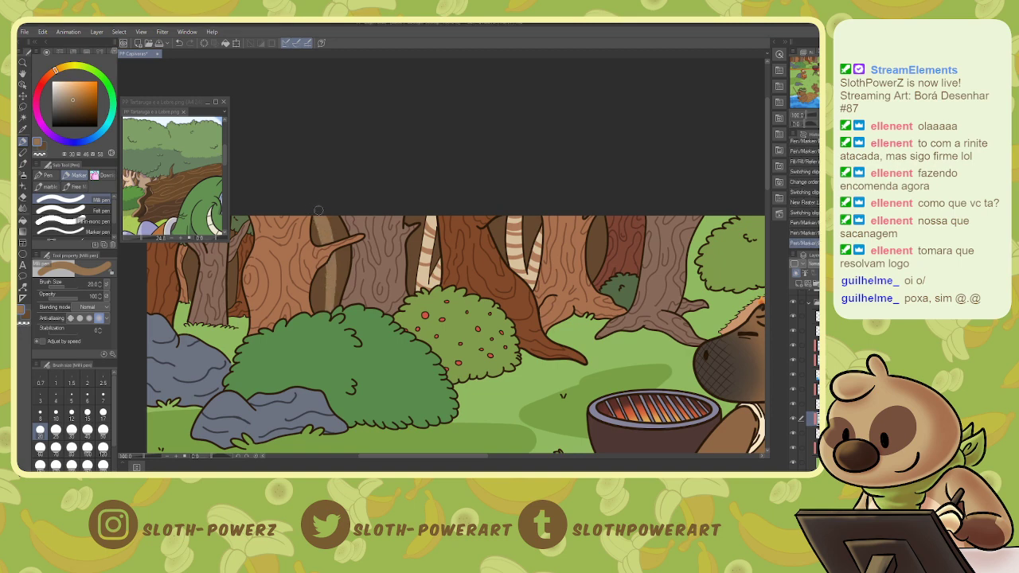
{"action": "mouse_move", "coordinate": [328, 292]}
{"action": "left_mouse_down"}
{"action": "mouse_move", "coordinate": [324, 308]}
{"action": "mouse_move", "coordinate": [310, 204]}
{"action": "mouse_move", "coordinate": [321, 311]}
{"action": "left_mouse_up"}
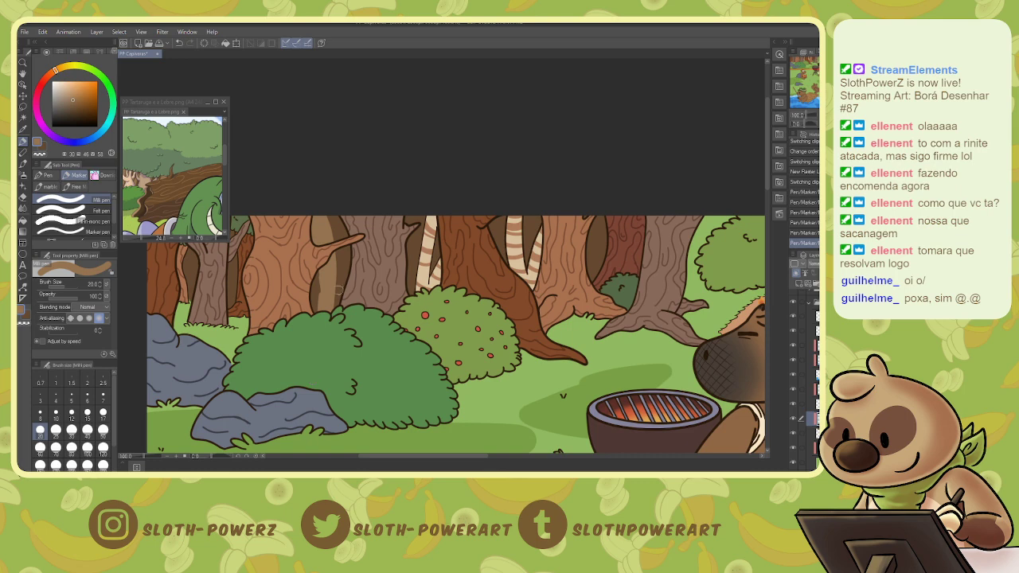
{"action": "left_click_drag", "start_coordinate": [319, 271], "coordinate": [319, 294]}
{"action": "left_click_drag", "start_coordinate": [341, 247], "coordinate": [336, 258]}
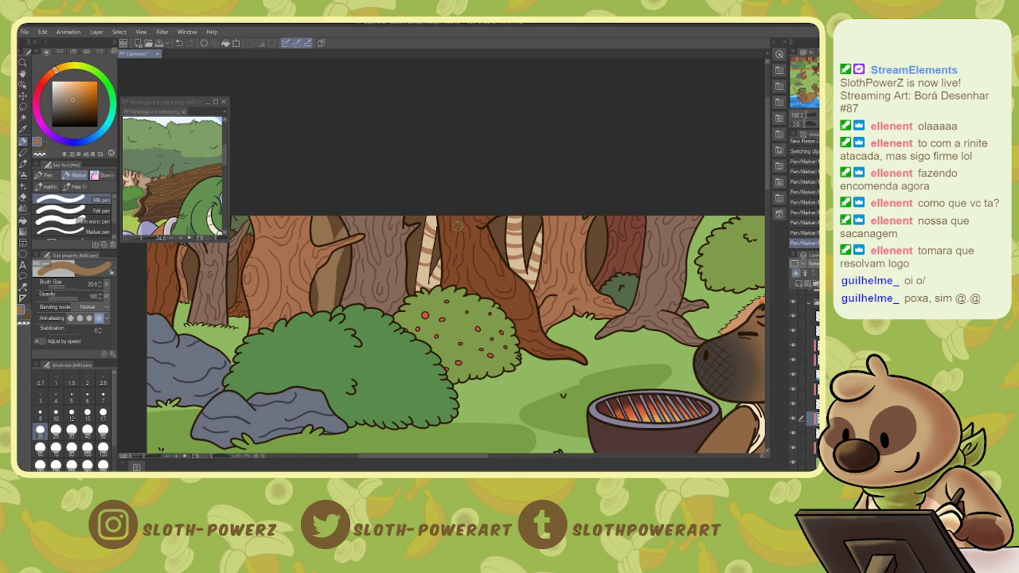
- Paint lighter brown on the distant trunks beside the striped birches and in the gap next to the dark red tree
{"action": "left_click_drag", "start_coordinate": [416, 255], "coordinate": [411, 285]}
{"action": "left_click_drag", "start_coordinate": [412, 236], "coordinate": [408, 266]}
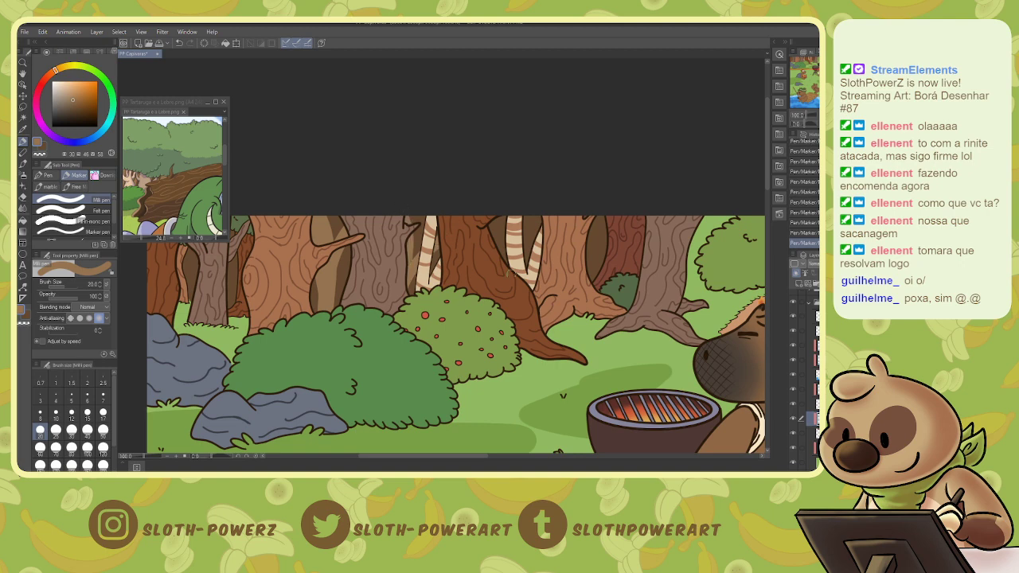
{"action": "left_click_drag", "start_coordinate": [506, 249], "coordinate": [505, 264]}
{"action": "left_click_drag", "start_coordinate": [504, 216], "coordinate": [500, 257]}
{"action": "left_click_drag", "start_coordinate": [528, 217], "coordinate": [529, 249]}
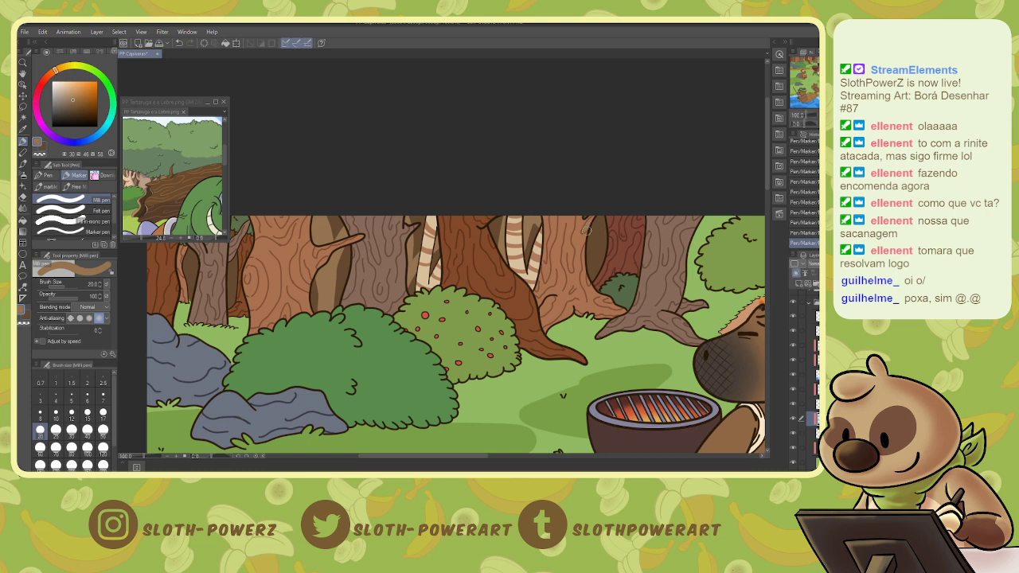
{"action": "mouse_move", "coordinate": [589, 230]}
{"action": "left_mouse_down"}
{"action": "mouse_move", "coordinate": [597, 224]}
{"action": "mouse_move", "coordinate": [589, 234]}
{"action": "left_mouse_up"}
- Set the Hard eraser to size 25 and trim the lighter brown in the gap beside the dark red tree
{"action": "key", "text": "e"}
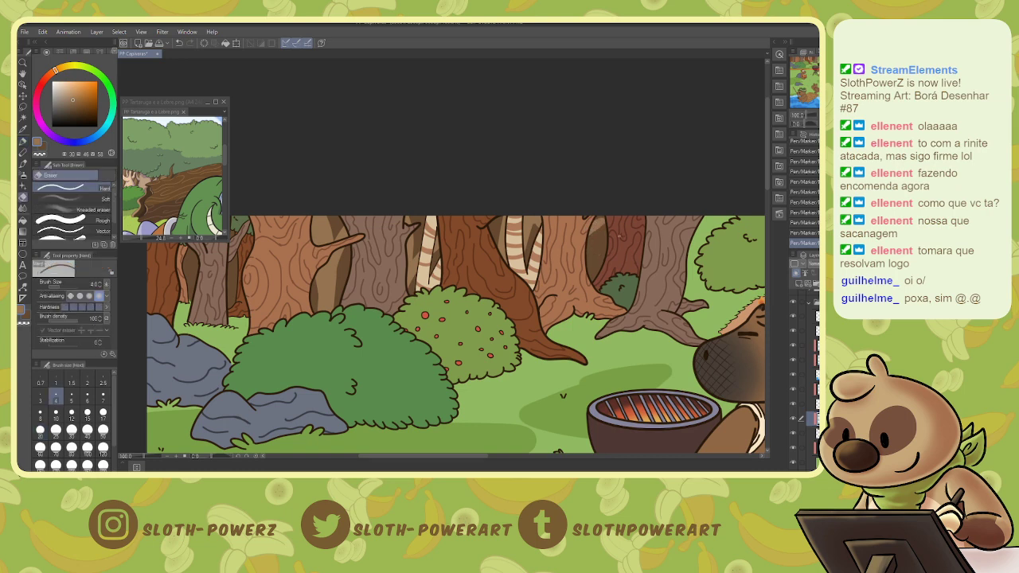
{"action": "key", "text": "bracketleft"}
{"action": "key", "text": "bracketright"}
{"action": "key", "text": "bracketright"}
{"action": "key", "text": "bracketright"}
{"action": "key", "text": "bracketright"}
{"action": "key", "text": "bracketright"}
{"action": "key", "text": "bracketright"}
{"action": "key", "text": "bracketright"}
{"action": "key", "text": "bracketright"}
{"action": "key", "text": "bracketright"}
{"action": "key", "text": "bracketright"}
{"action": "key", "text": "bracketright"}
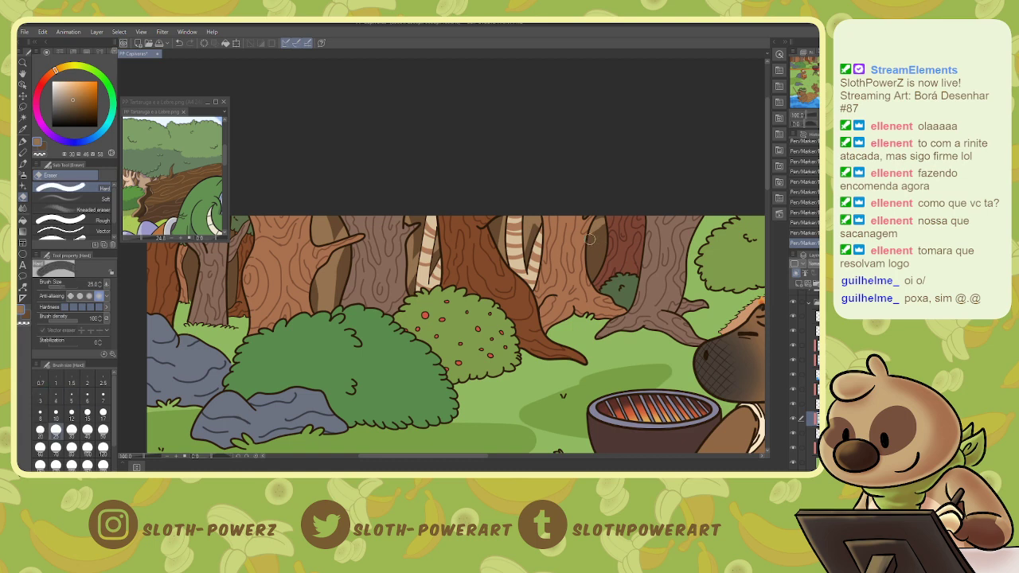
{"action": "left_click_drag", "start_coordinate": [595, 231], "coordinate": [598, 227]}
{"action": "left_click_drag", "start_coordinate": [603, 224], "coordinate": [605, 230]}
- Add another clipped raster layer and choose a dark green for the distant foliage
{"action": "left_click", "coordinate": [798, 284]}
{"action": "left_click", "coordinate": [796, 273]}
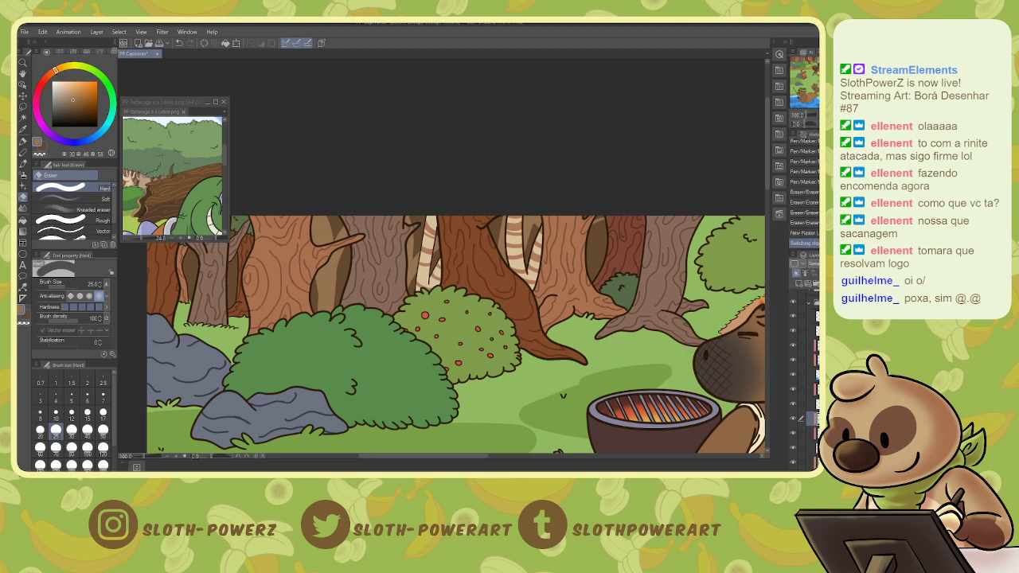
{"action": "left_click_drag", "start_coordinate": [95, 77], "coordinate": [102, 77]}
{"action": "left_click", "coordinate": [69, 108]}
{"action": "left_click", "coordinate": [67, 113]}
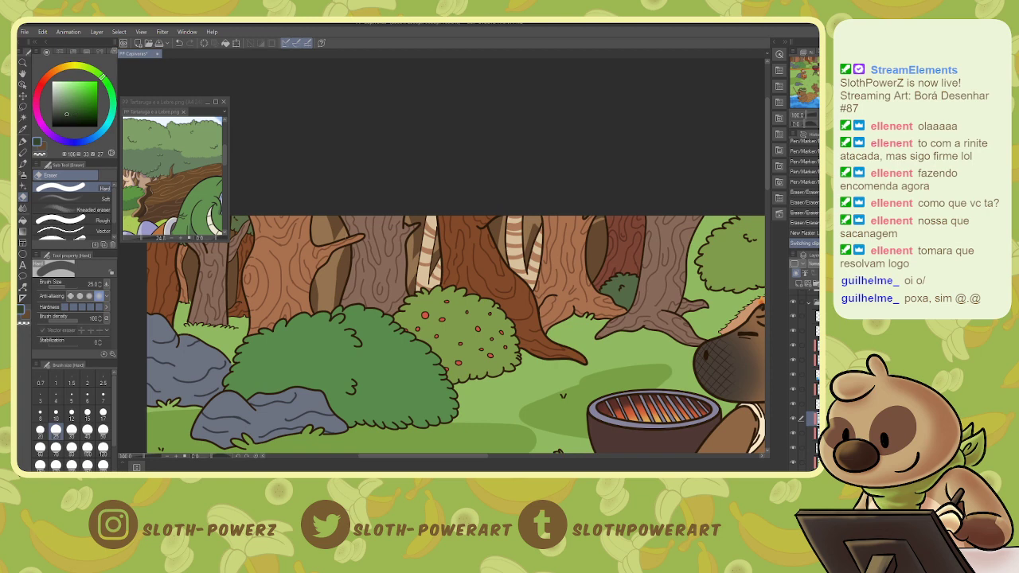
- Paint dark green foliage over the bases and tops of the distant trunks in the forest gaps with the Milli pen
{"action": "key", "text": "p"}
{"action": "mouse_move", "coordinate": [310, 310]}
{"action": "left_mouse_down"}
{"action": "mouse_move", "coordinate": [337, 303]}
{"action": "mouse_move", "coordinate": [312, 308]}
{"action": "mouse_move", "coordinate": [328, 301]}
{"action": "left_mouse_up"}
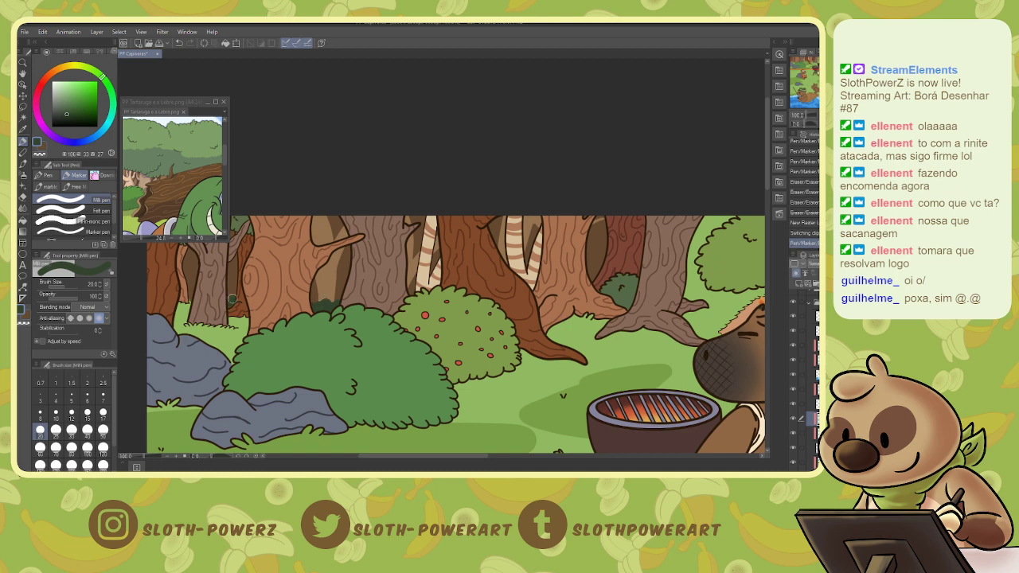
{"action": "left_click_drag", "start_coordinate": [233, 305], "coordinate": [194, 292]}
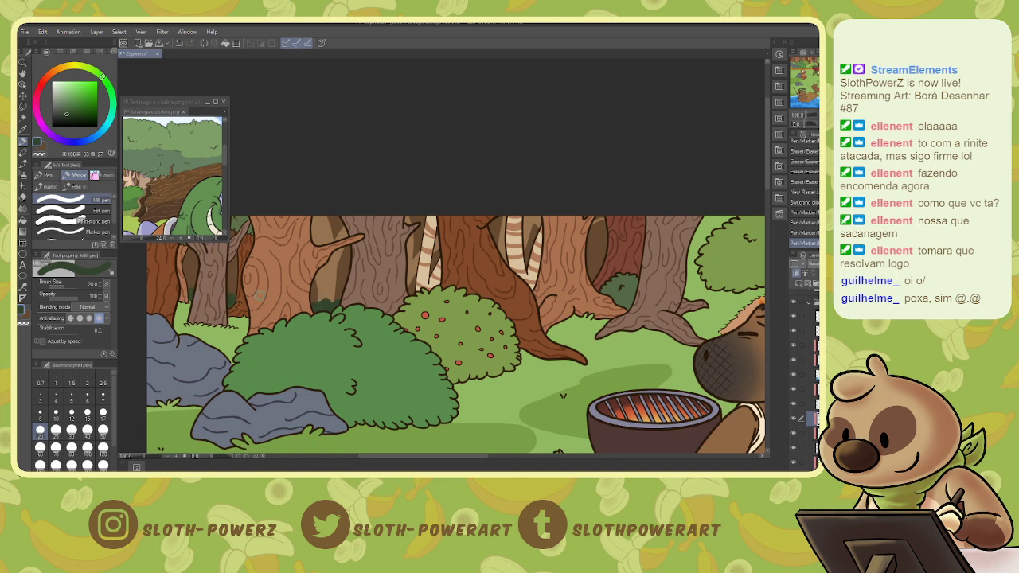
{"action": "left_click_drag", "start_coordinate": [314, 307], "coordinate": [334, 304]}
{"action": "left_click_drag", "start_coordinate": [406, 215], "coordinate": [443, 214]}
{"action": "left_click_drag", "start_coordinate": [310, 215], "coordinate": [341, 215]}
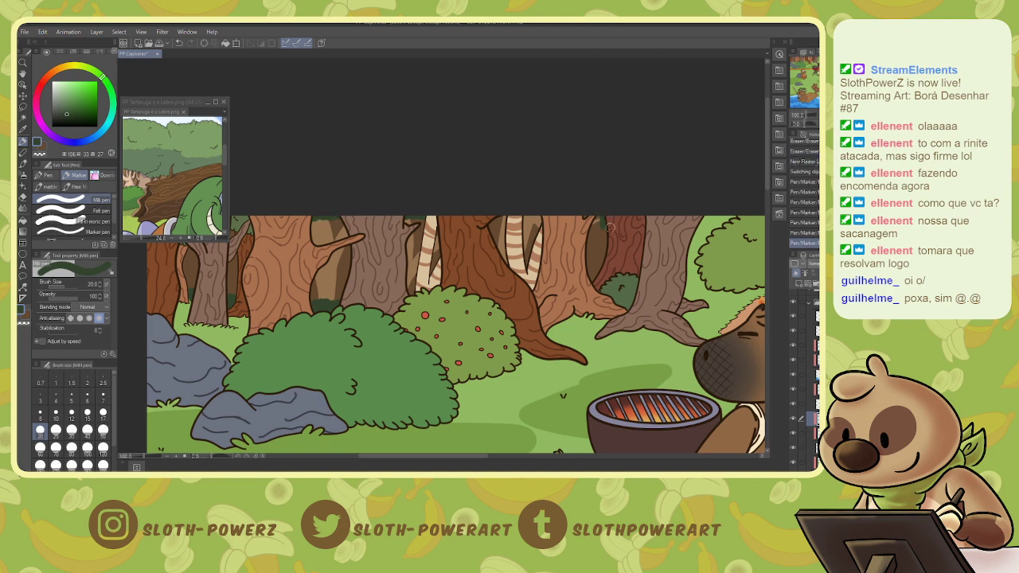
{"action": "left_click_drag", "start_coordinate": [604, 221], "coordinate": [613, 226]}
{"action": "left_click", "coordinate": [612, 231]}
{"action": "left_click_drag", "start_coordinate": [512, 213], "coordinate": [541, 211]}
- On the lighter brown layer, resample the brown, paint the distant trunks on both sides of the thin grey tree, and reduce the pen to size 10
{"action": "left_click_drag", "start_coordinate": [831, 78], "coordinate": [800, 68]}
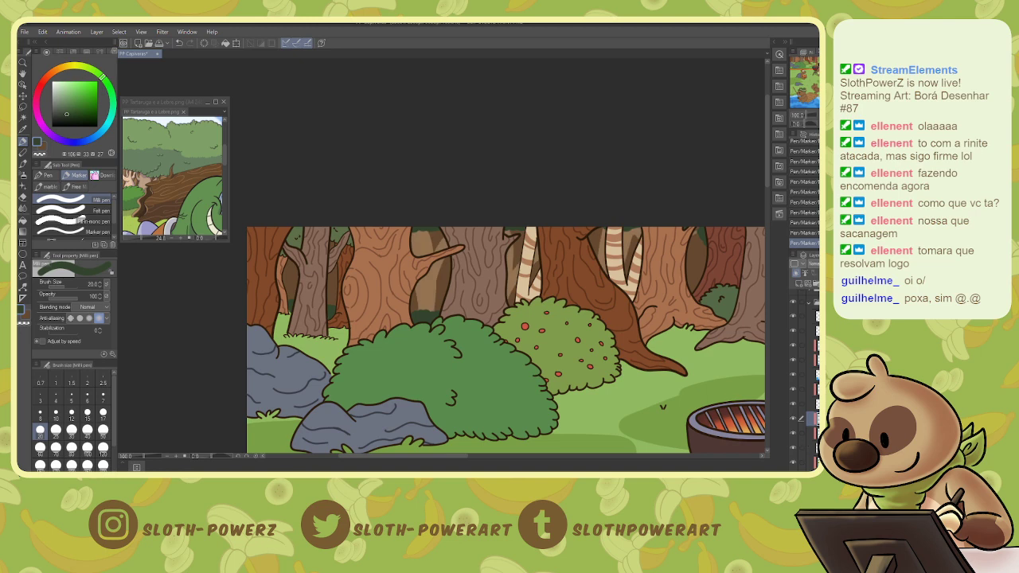
{"action": "left_click", "coordinate": [758, 440], "text": "alt"}
{"action": "key", "text": "i"}
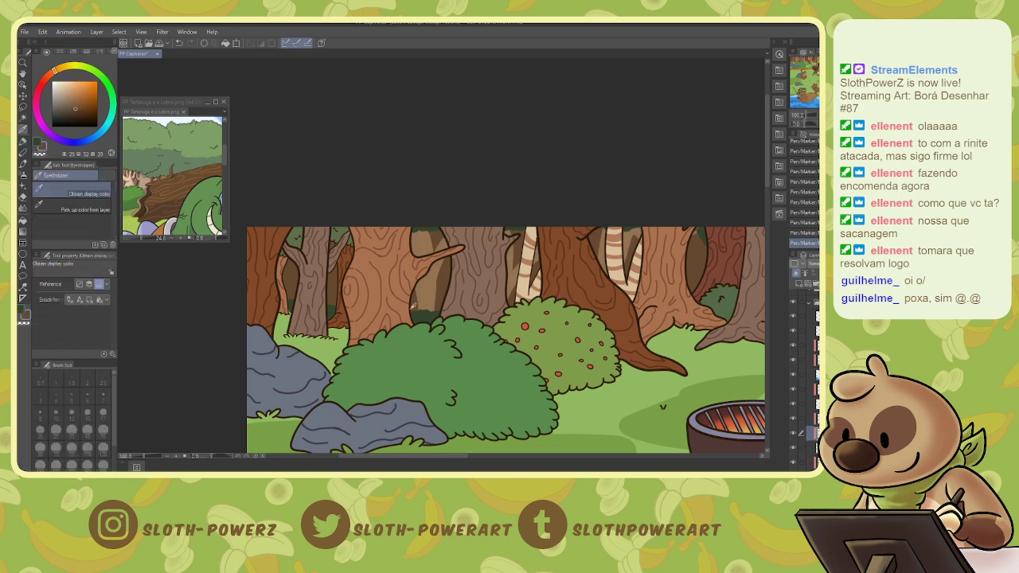
{"action": "left_click", "coordinate": [427, 288]}
{"action": "key", "text": "p"}
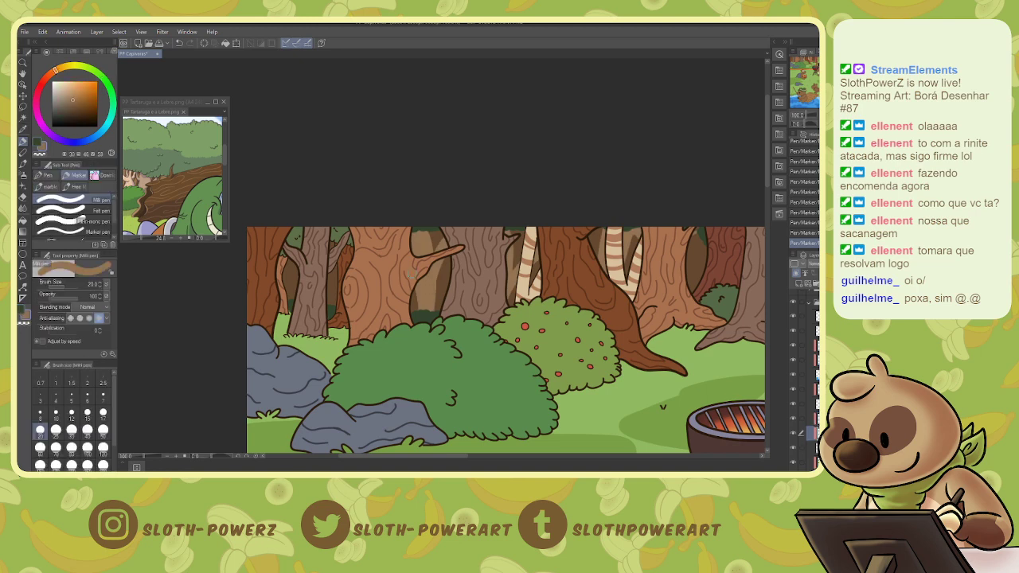
{"action": "left_click_drag", "start_coordinate": [438, 288], "coordinate": [443, 257]}
{"action": "mouse_move", "coordinate": [294, 255]}
{"action": "left_mouse_down"}
{"action": "mouse_move", "coordinate": [293, 301]}
{"action": "mouse_move", "coordinate": [289, 251]}
{"action": "left_mouse_up"}
{"action": "left_click_drag", "start_coordinate": [291, 301], "coordinate": [291, 259]}
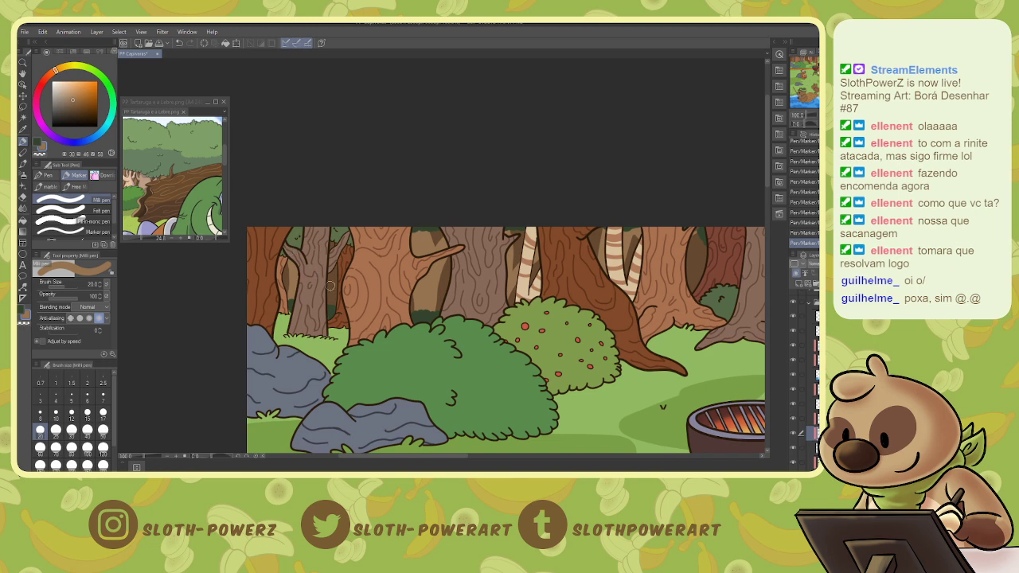
{"action": "left_click_drag", "start_coordinate": [336, 306], "coordinate": [338, 259]}
{"action": "left_click_drag", "start_coordinate": [336, 268], "coordinate": [332, 317]}
{"action": "key", "text": "bracketleft"}
{"action": "key", "text": "bracketleft"}
{"action": "key", "text": "bracketleft"}
{"action": "key", "text": "bracketleft"}
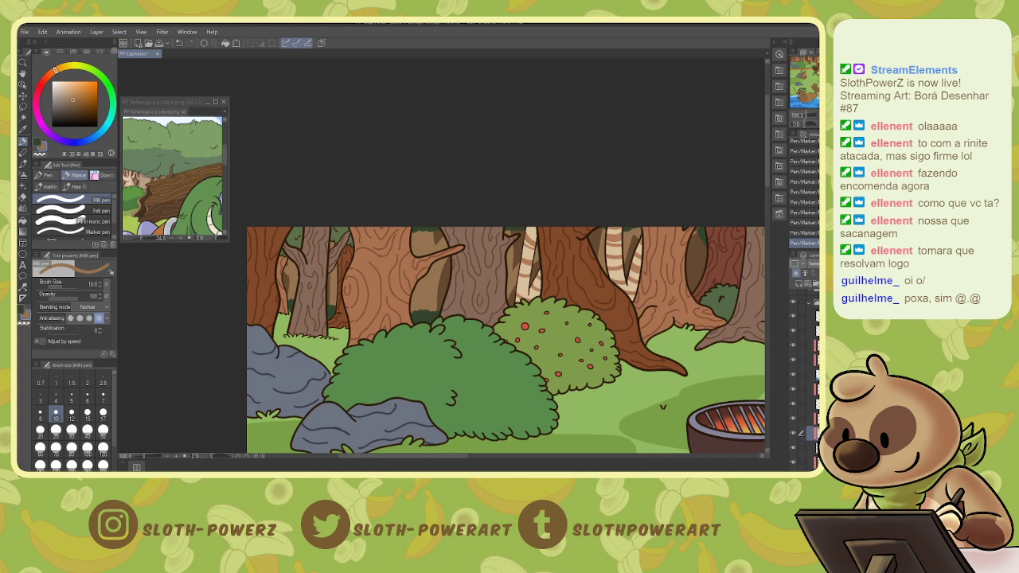
- Return to the foliage layer with dark green at pen size 6, and save the illustration
{"action": "left_click", "coordinate": [812, 419]}
{"action": "left_click", "coordinate": [662, 406], "text": "alt"}
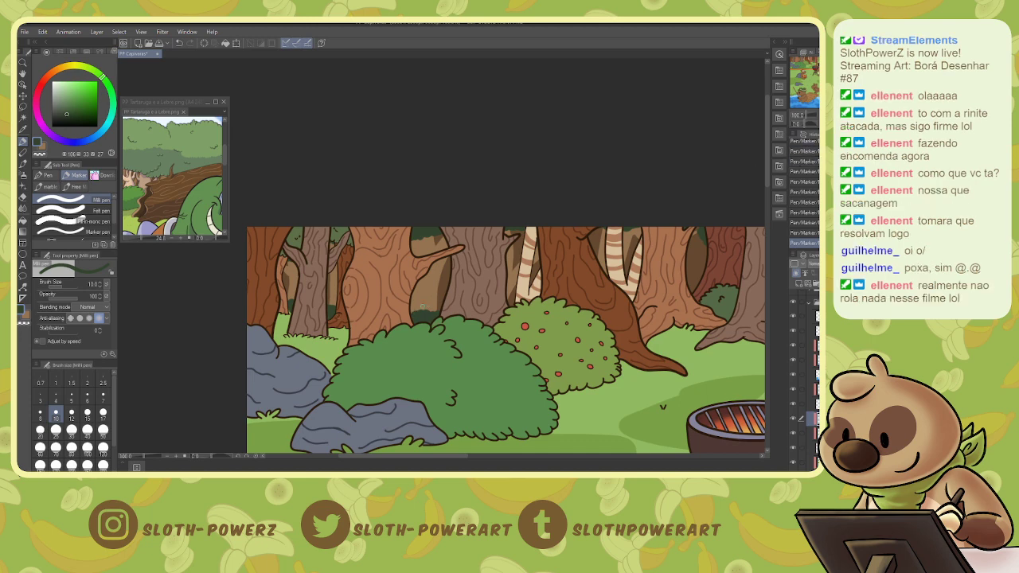
{"action": "key", "text": "bracketleft"}
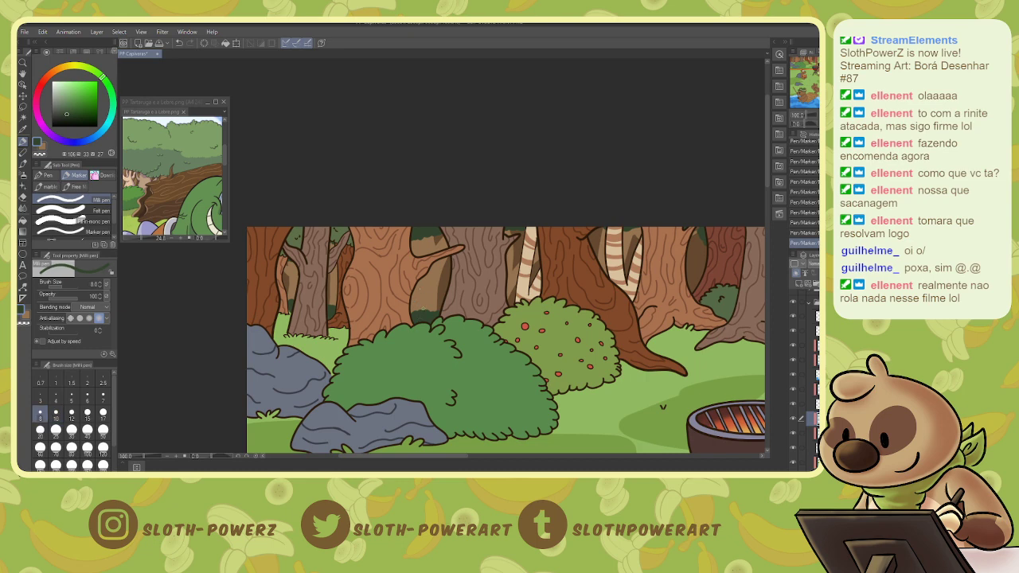
{"action": "key", "text": "bracketleft"}
{"action": "key", "text": "bracketleft"}
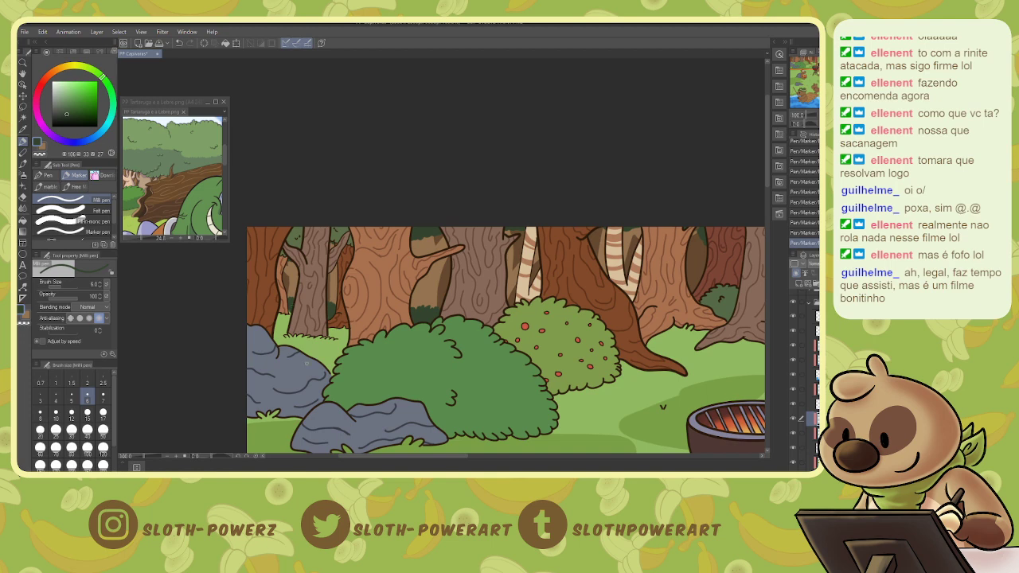
{"action": "left_click", "coordinate": [813, 448]}
{"action": "key", "text": "ctrl+s"}
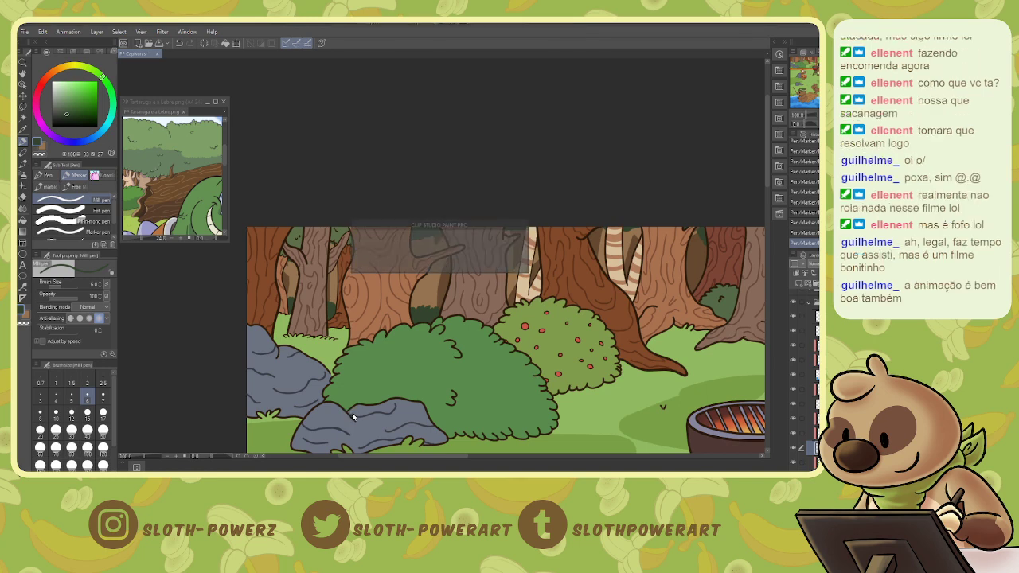
- Return to the lighter brown layer with the lighter brown colour and set the Milli pen to size 15
{"action": "left_click_drag", "start_coordinate": [805, 63], "coordinate": [811, 63]}
{"action": "left_click", "coordinate": [792, 433]}
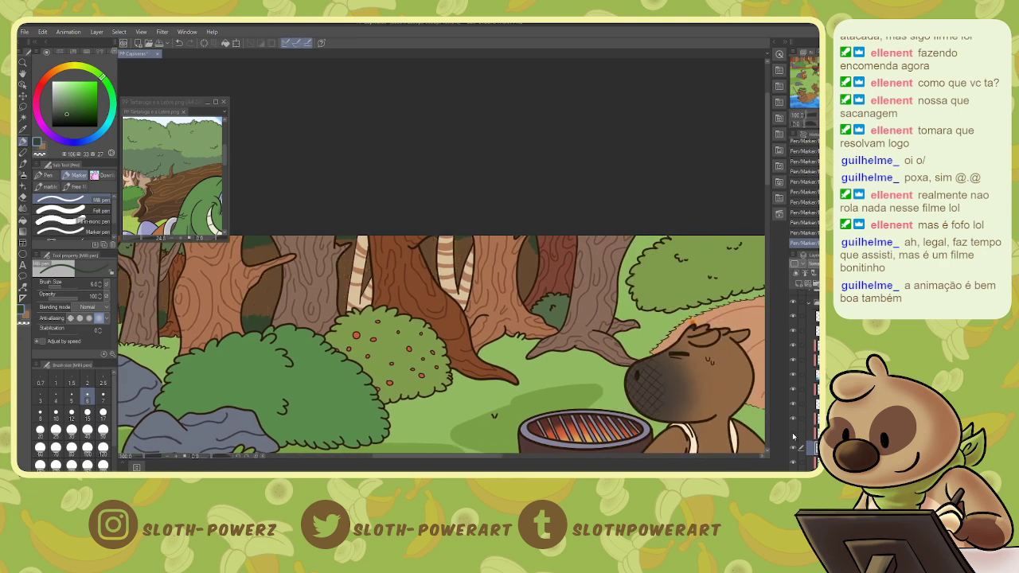
{"action": "left_click", "coordinate": [792, 433]}
{"action": "left_click", "coordinate": [811, 434]}
{"action": "key", "text": "x"}
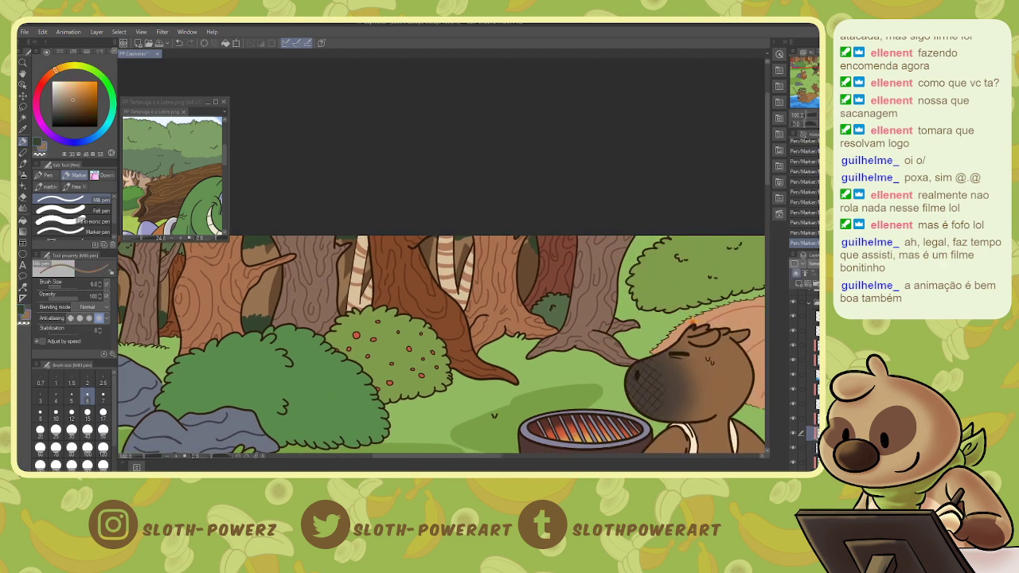
{"action": "key", "text": "i"}
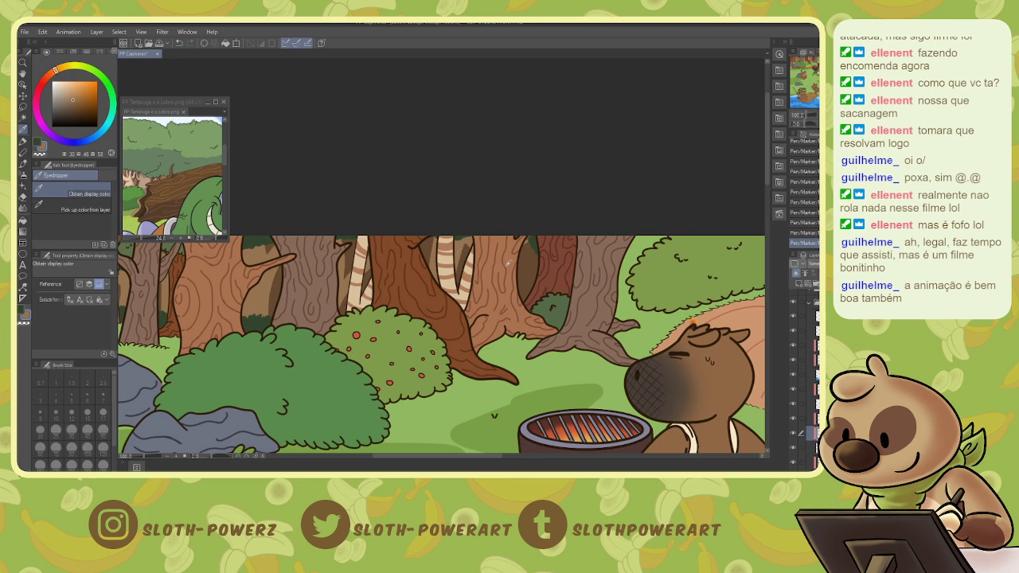
{"action": "key", "text": "p"}
{"action": "key", "text": "bracketright"}
{"action": "key", "text": "bracketright"}
{"action": "key", "text": "bracketright"}
{"action": "key", "text": "bracketright"}
{"action": "key", "text": "bracketright"}
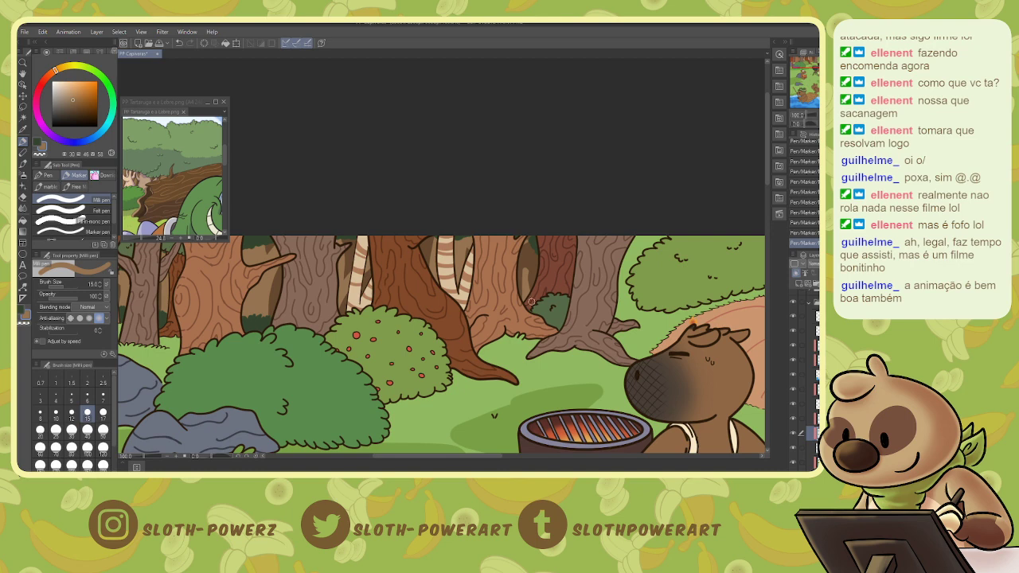
- Erase excess lighter brown from the distant trunk beside the dark red tree
{"action": "key", "text": "e"}
{"action": "mouse_move", "coordinate": [533, 291]}
{"action": "left_mouse_down"}
{"action": "mouse_move", "coordinate": [529, 268]}
{"action": "mouse_move", "coordinate": [541, 321]}
{"action": "left_mouse_up"}
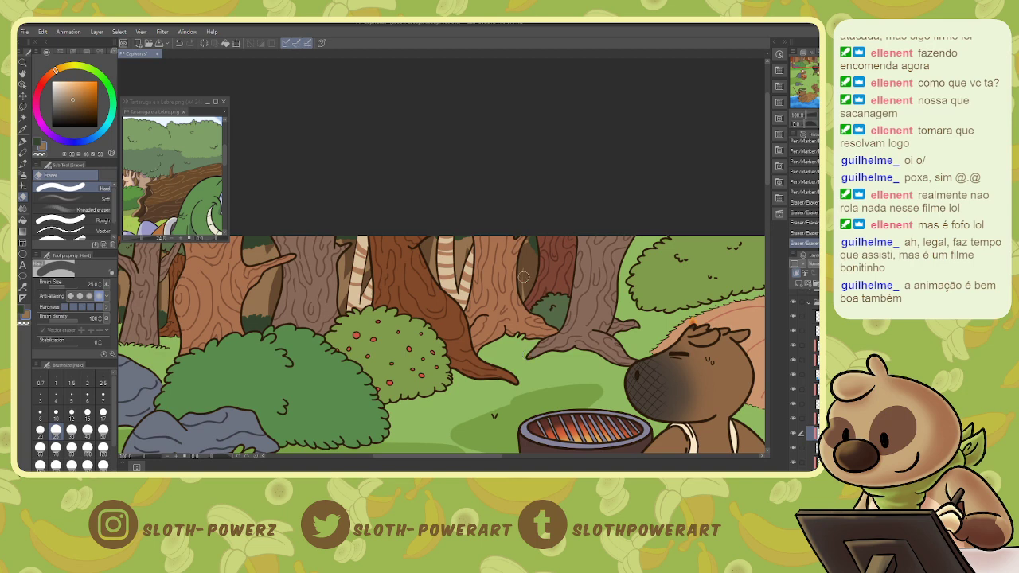
{"action": "mouse_move", "coordinate": [523, 277]}
{"action": "left_mouse_down"}
{"action": "mouse_move", "coordinate": [530, 262]}
{"action": "mouse_move", "coordinate": [538, 302]}
{"action": "left_mouse_up"}
- Add a new raster layer and move it up the stack above the distant trunk details
{"action": "key", "text": "ctrl+minus"}
{"action": "key", "text": "ctrl+minus"}
{"action": "key", "text": "ctrl+minus"}
{"action": "left_click_drag", "start_coordinate": [509, 334], "coordinate": [531, 302]}
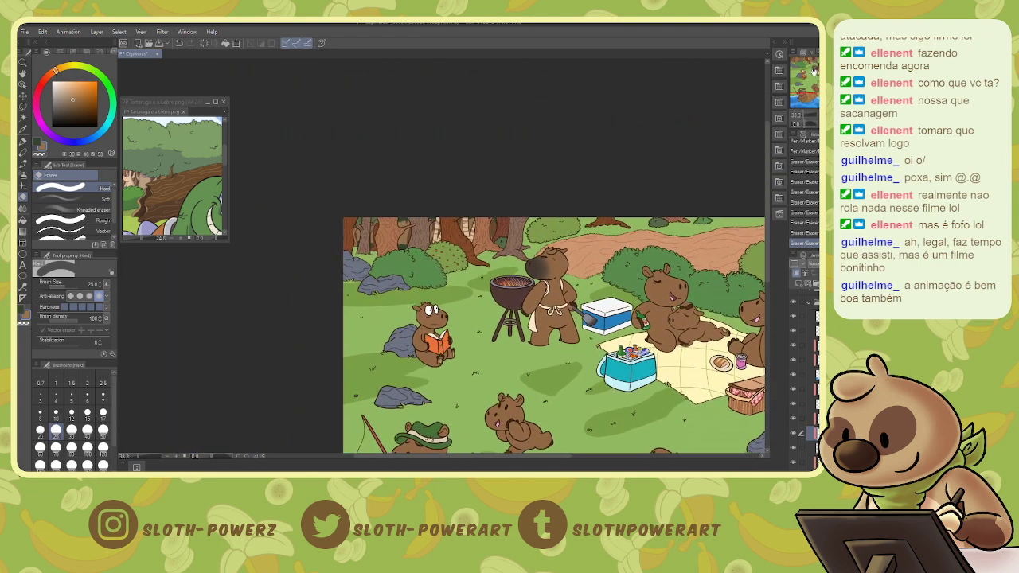
{"action": "left_click", "coordinate": [794, 448]}
{"action": "left_click", "coordinate": [793, 448]}
{"action": "left_click", "coordinate": [811, 462]}
{"action": "left_click", "coordinate": [811, 448]}
{"action": "left_click", "coordinate": [798, 284]}
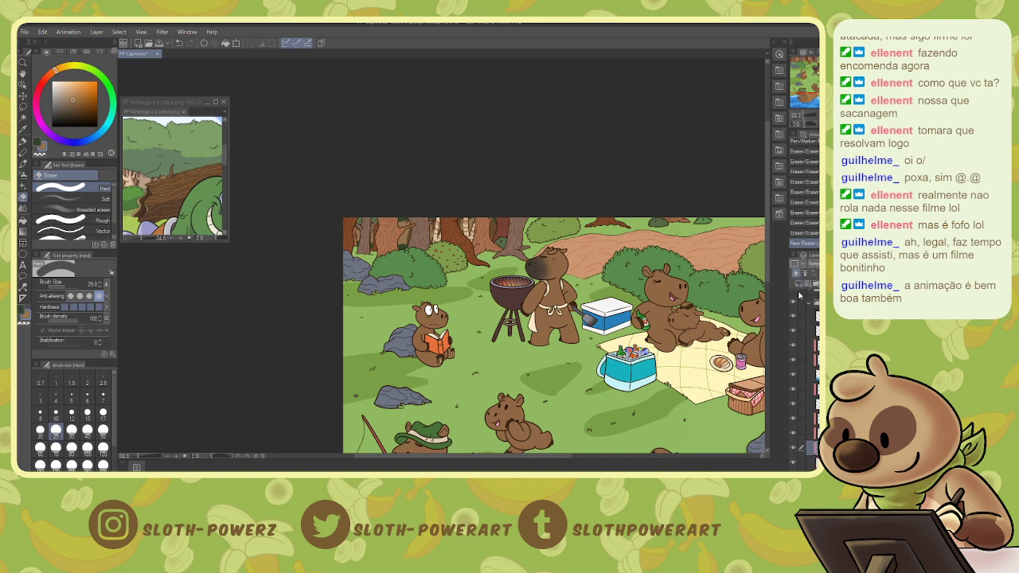
{"action": "left_click_drag", "start_coordinate": [812, 448], "coordinate": [811, 413]}
- Fill the distant trunks with a light violet-blue on the new layer, and change the layer's blending mode
{"action": "left_click", "coordinate": [73, 142]}
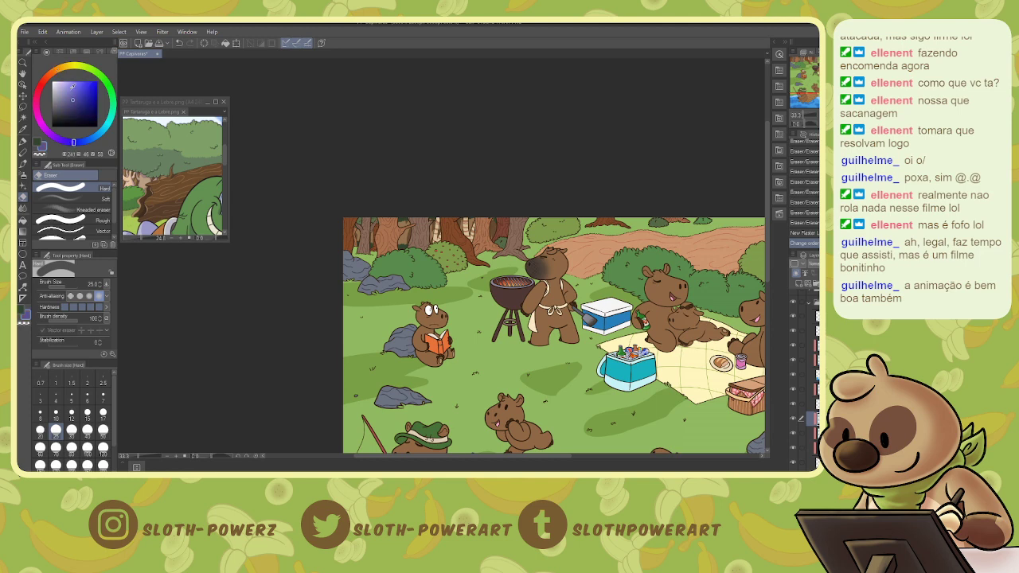
{"action": "left_click", "coordinate": [70, 84]}
{"action": "key", "text": "g"}
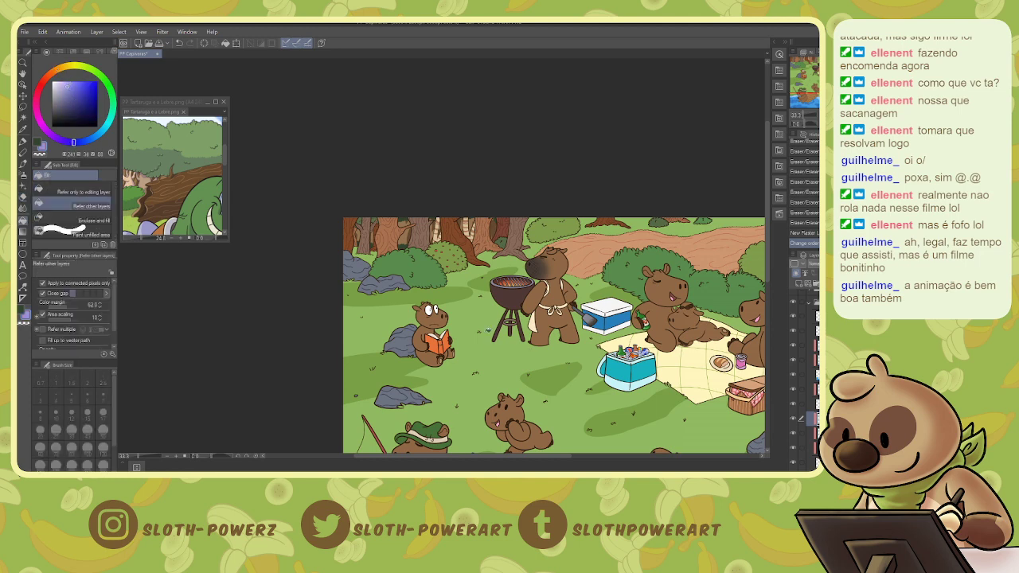
{"action": "left_click", "coordinate": [574, 335]}
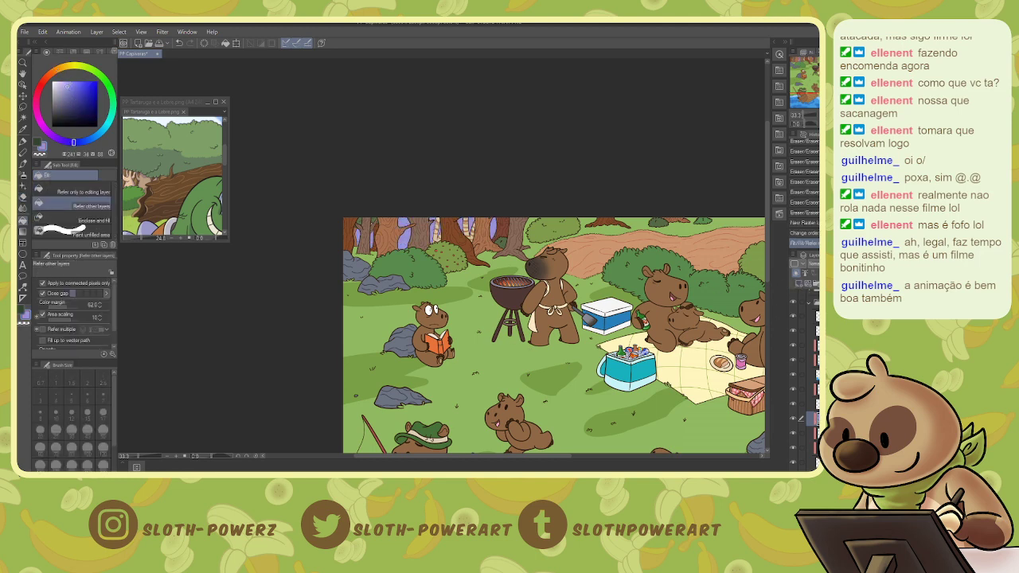
{"action": "left_click", "coordinate": [812, 263]}
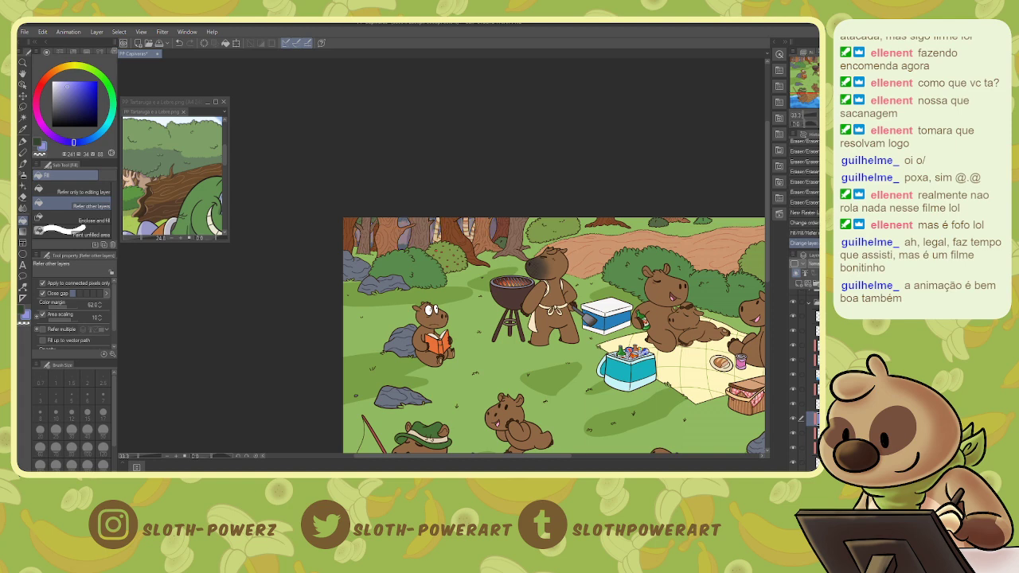
{"action": "left_click", "coordinate": [403, 219]}
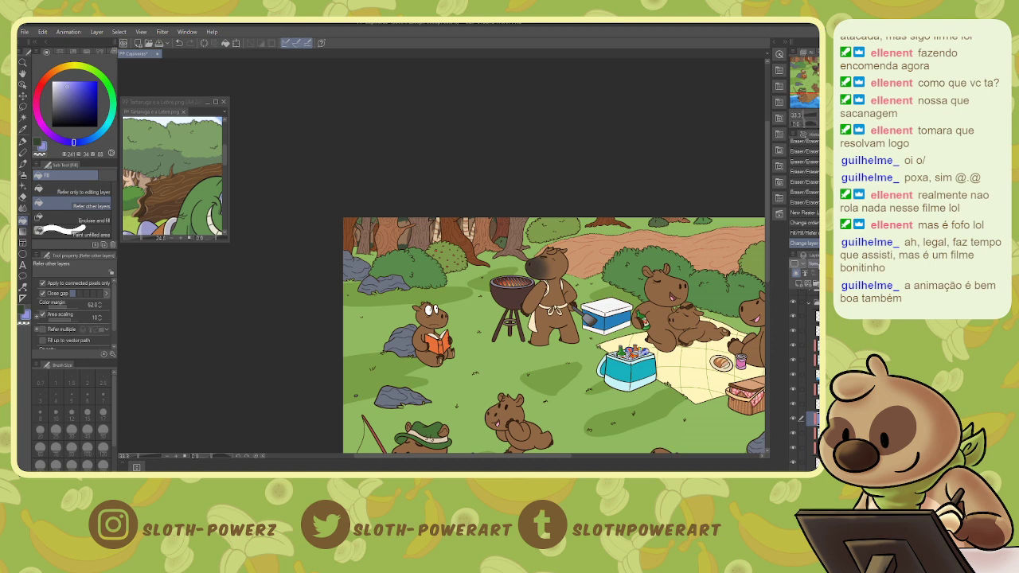
- Try several blending modes on the violet-blue layer over the distant trunks and settle on one
{"action": "left_click", "coordinate": [812, 264]}
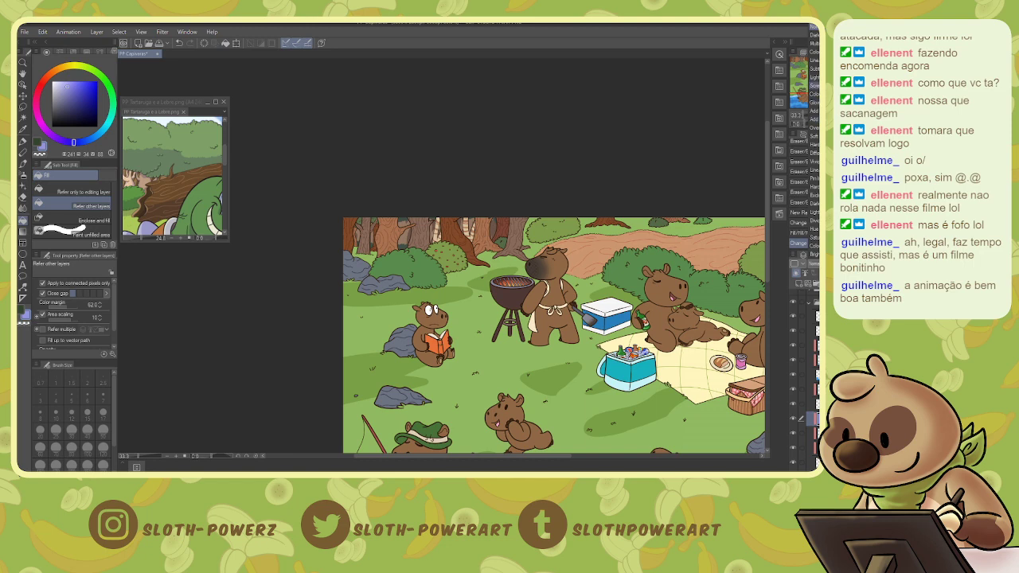
{"action": "left_click", "coordinate": [813, 85]}
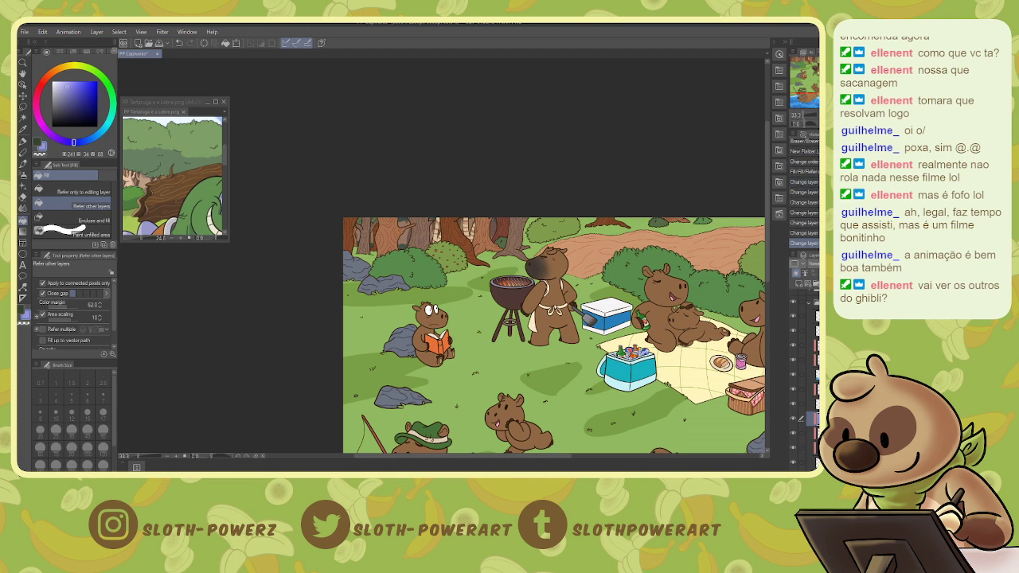
{"action": "left_click", "coordinate": [828, 115]}
{"action": "left_click_drag", "start_coordinate": [823, 72], "coordinate": [810, 62]}
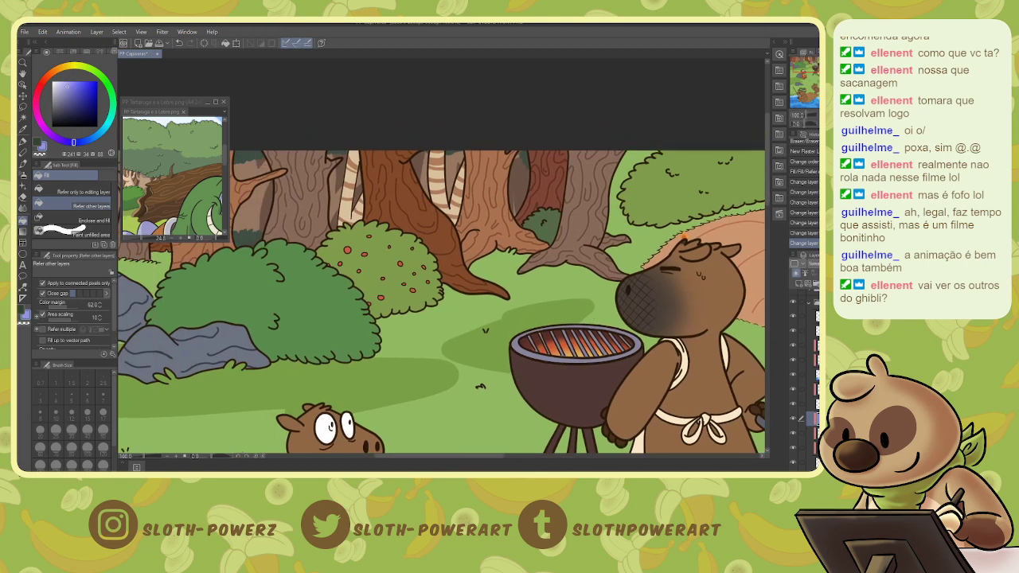
{"action": "key", "text": "ctrl+minus"}
{"action": "key", "text": "ctrl+minus"}
{"action": "left_click_drag", "start_coordinate": [813, 81], "coordinate": [806, 76]}
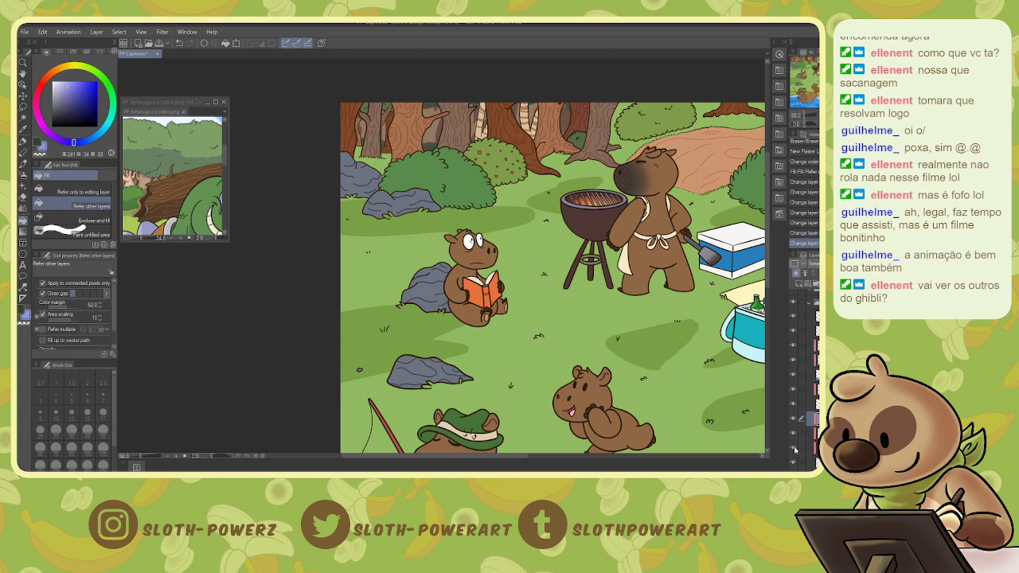
- Select a lower background layer and erase its excess paint with the Hard eraser at size 25
{"action": "left_click", "coordinate": [800, 448]}
{"action": "key", "text": "e"}
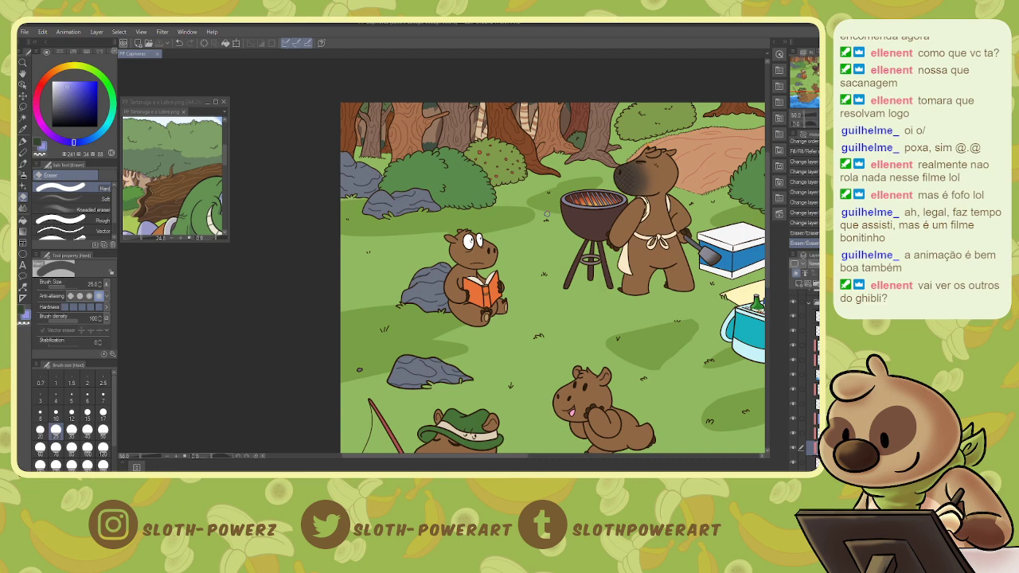
{"action": "mouse_move", "coordinate": [811, 77]}
{"action": "left_mouse_down"}
{"action": "mouse_move", "coordinate": [816, 93]}
{"action": "mouse_move", "coordinate": [840, 69]}
{"action": "mouse_move", "coordinate": [832, 76]}
{"action": "left_mouse_up"}
{"action": "left_click_drag", "start_coordinate": [330, 371], "coordinate": [366, 352]}
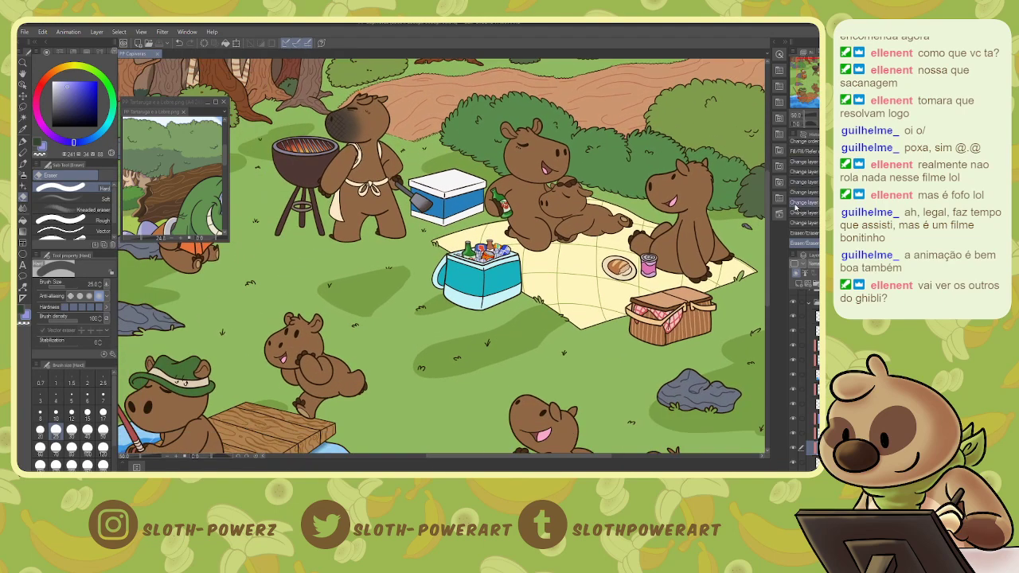
- Collapse the open background folder and create a new layer folder above the remaining folders in the stack
{"action": "left_click", "coordinate": [808, 302]}
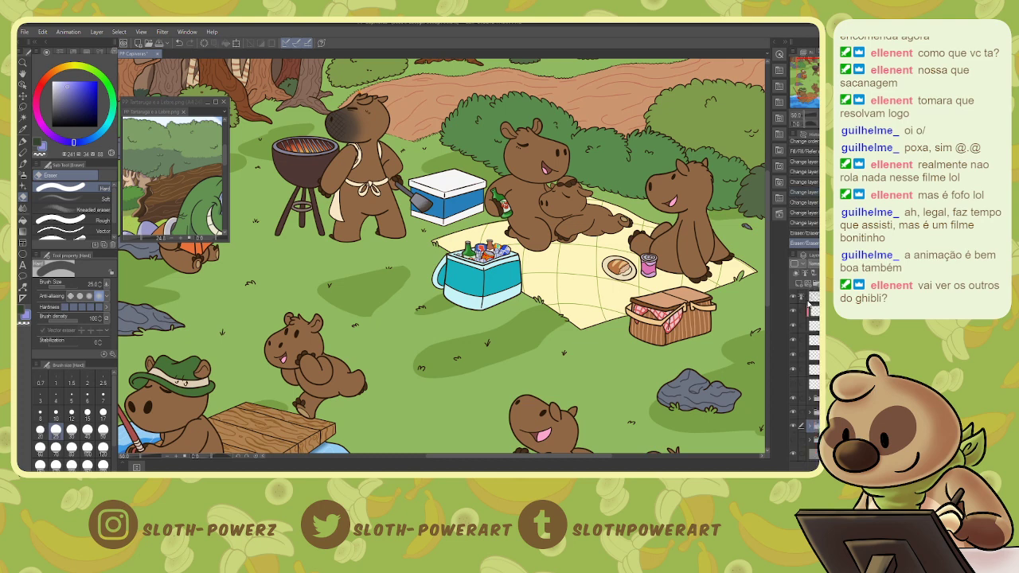
{"action": "left_click", "coordinate": [817, 297]}
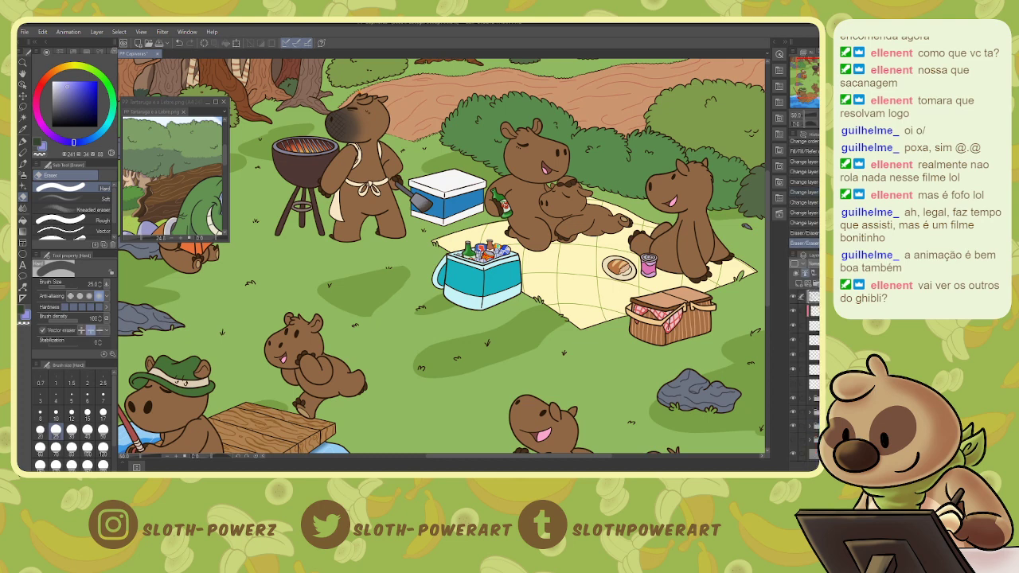
{"action": "left_click_drag", "start_coordinate": [398, 263], "coordinate": [567, 307]}
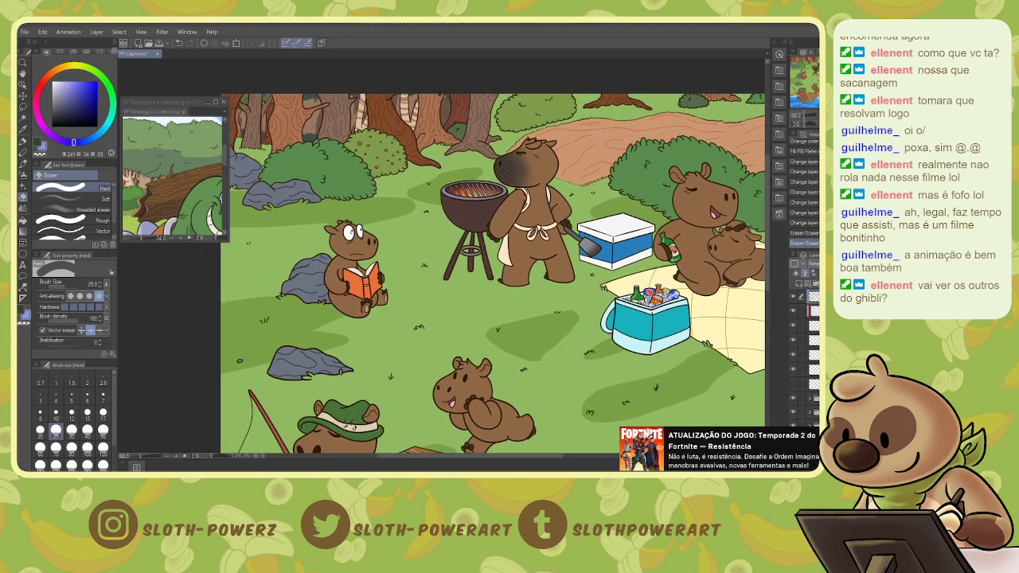
{"action": "left_click", "coordinate": [802, 399]}
{"action": "left_click", "coordinate": [816, 284]}
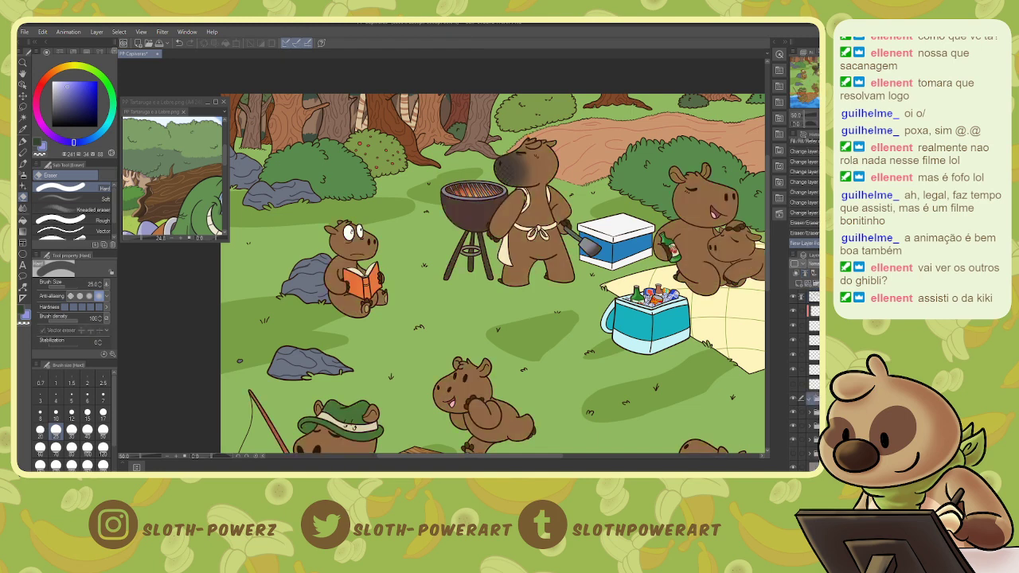
{"action": "left_click", "coordinate": [789, 383]}
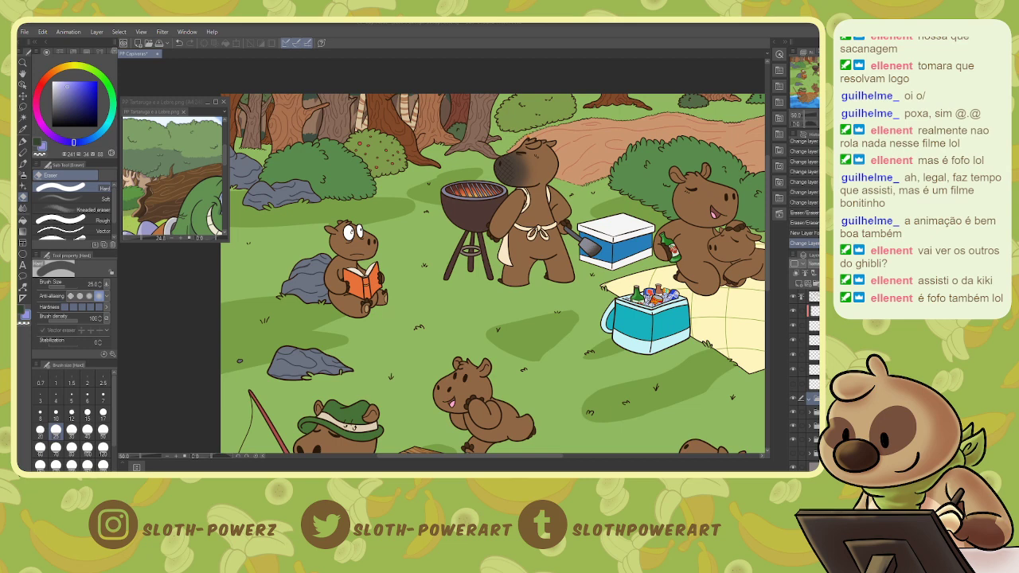
- Create a new canvas from the copied grilled-food photo and place it as a small floating reference window beside the artwork
{"action": "left_click", "coordinate": [24, 32]}
{"action": "left_click", "coordinate": [56, 60]}
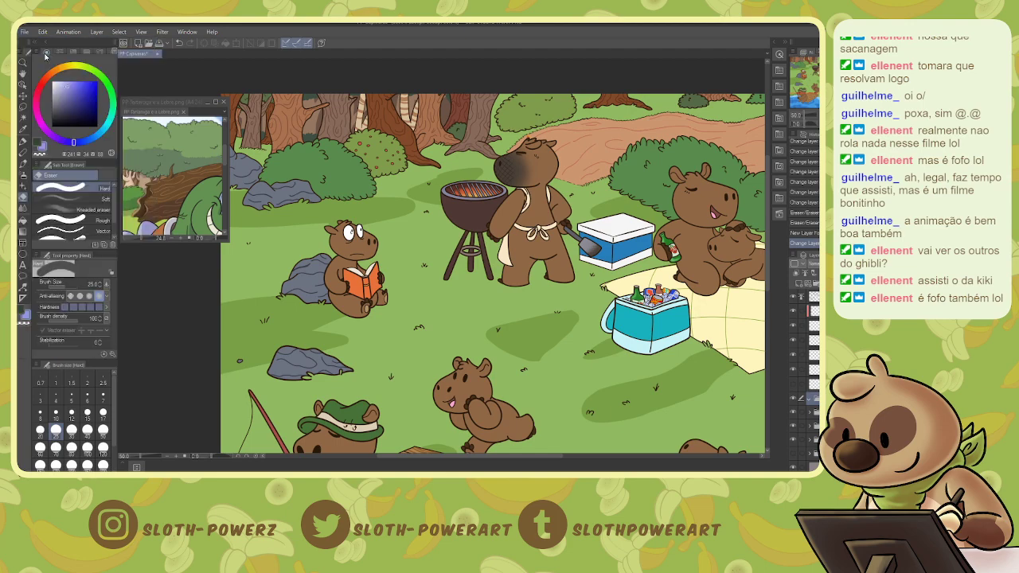
{"action": "left_click_drag", "start_coordinate": [188, 54], "coordinate": [354, 141]}
{"action": "key", "text": "ctrl+minus"}
{"action": "key", "text": "ctrl+minus"}
{"action": "key", "text": "ctrl+minus"}
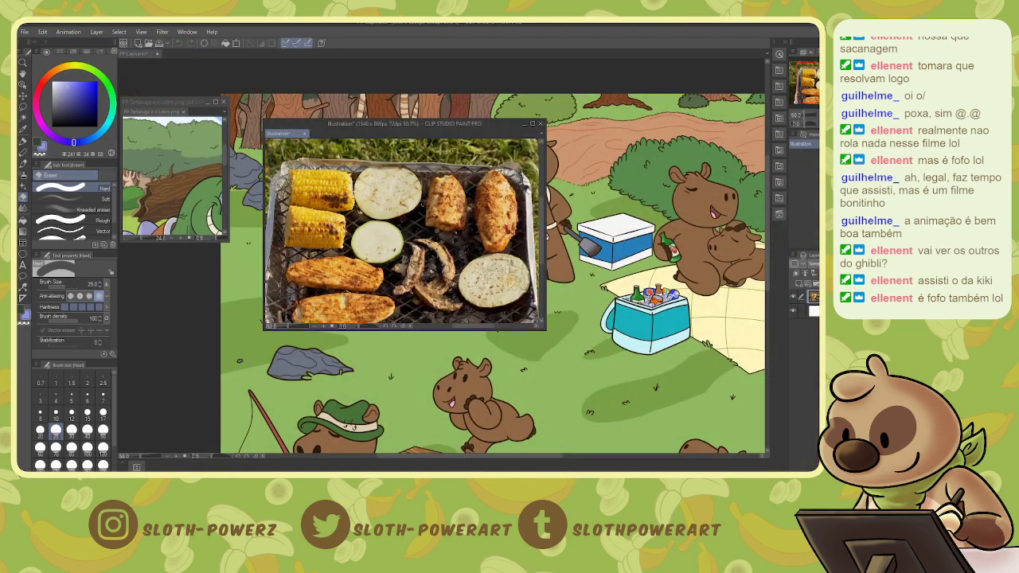
{"action": "left_click_drag", "start_coordinate": [544, 328], "coordinate": [432, 276]}
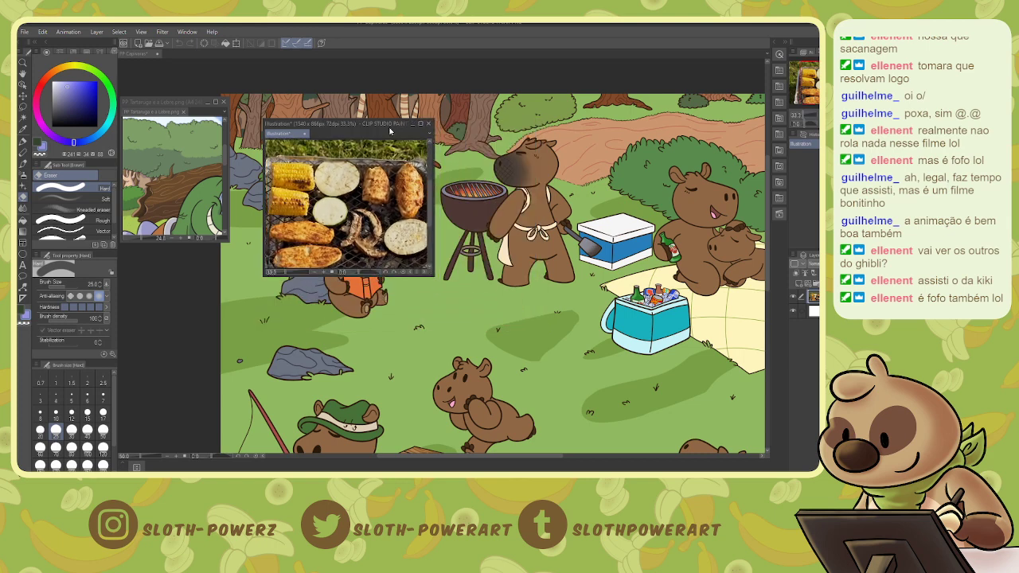
{"action": "left_click_drag", "start_coordinate": [392, 132], "coordinate": [229, 246]}
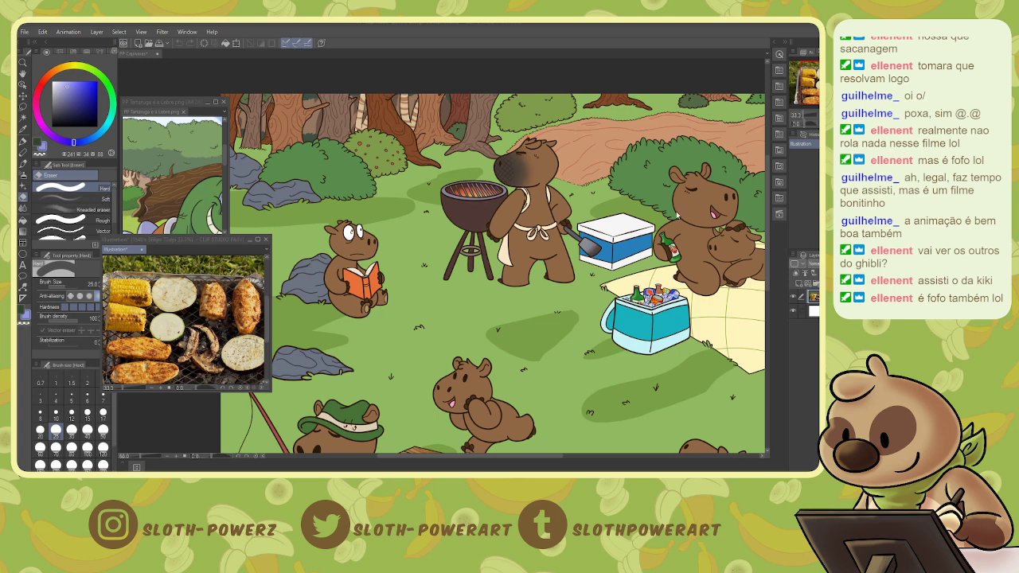
- Return to the capybara illustration and add a new raster layer in the new folder for the food on the barbecue grill
{"action": "left_click", "coordinate": [689, 212]}
{"action": "key", "text": "ctrl+plus"}
{"action": "key", "text": "ctrl+plus"}
{"action": "left_click_drag", "start_coordinate": [689, 212], "coordinate": [666, 359]}
{"action": "left_click", "coordinate": [799, 284]}
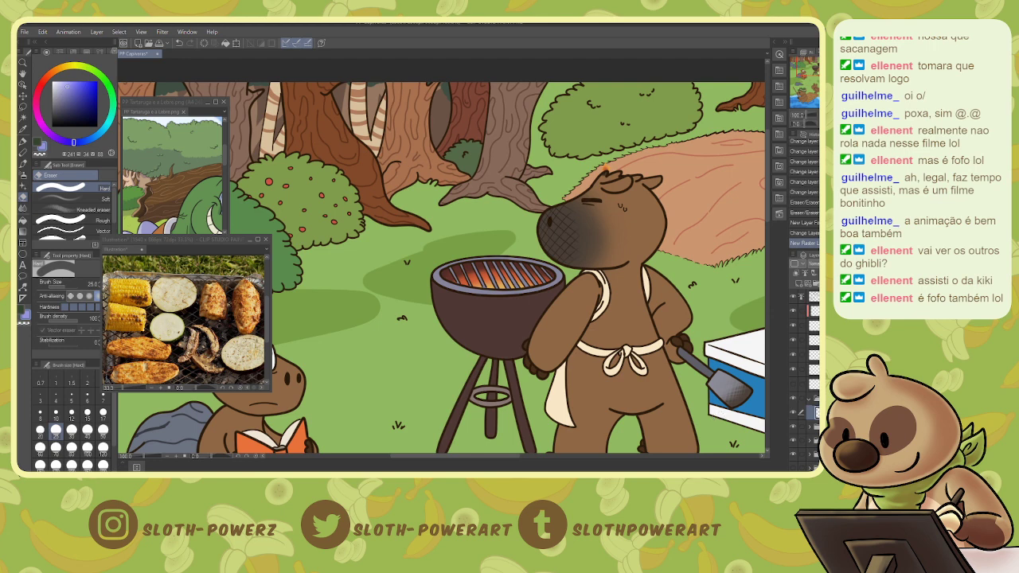
{"action": "key", "text": "Return"}
- Sample yellow from the corn in the grill photo, paint a first Milli pen stroke on the grill at size 15, and undo the last stroke
{"action": "key", "text": "i"}
{"action": "left_click", "coordinate": [143, 296]}
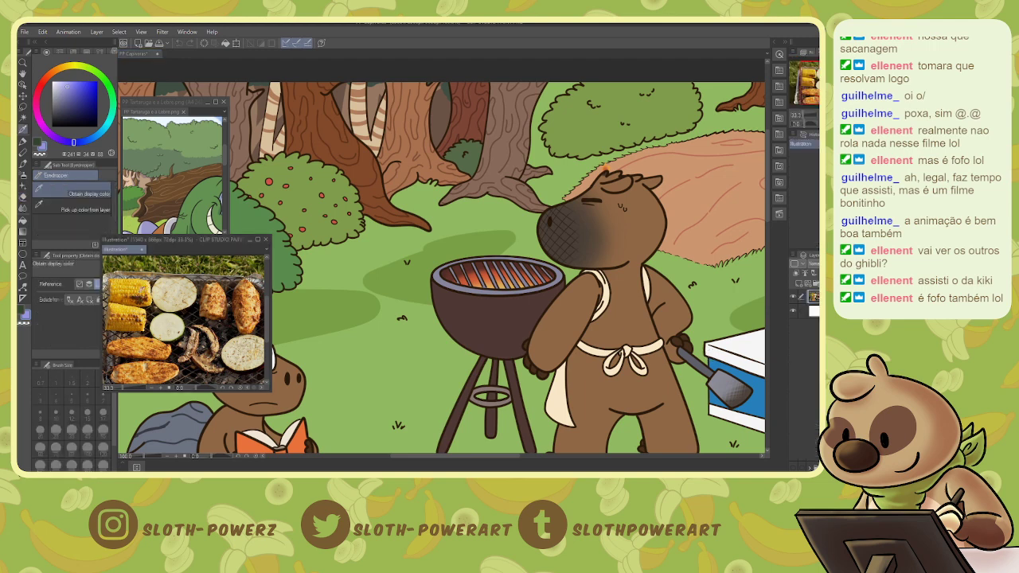
{"action": "left_click", "coordinate": [143, 291]}
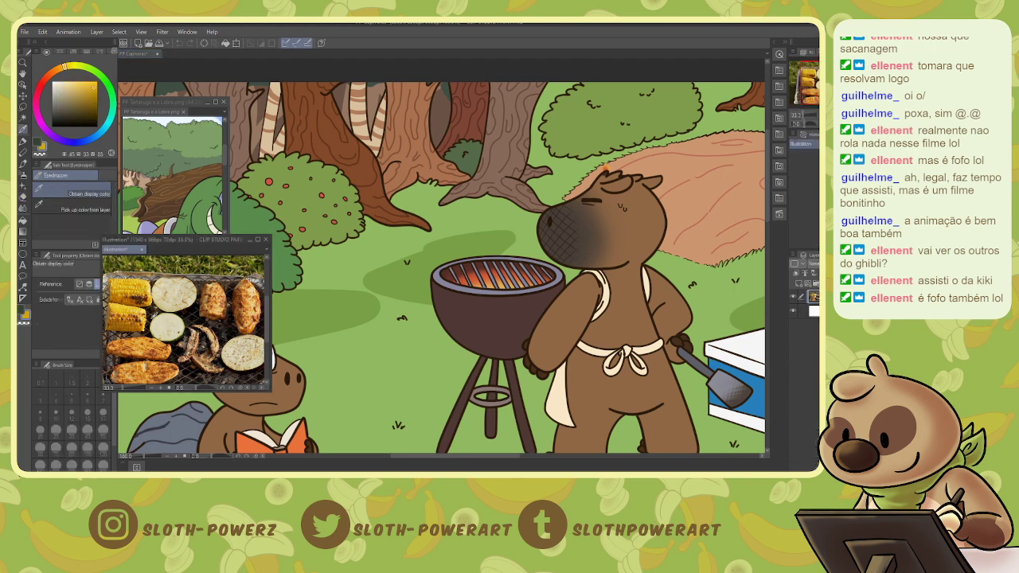
{"action": "key", "text": "p"}
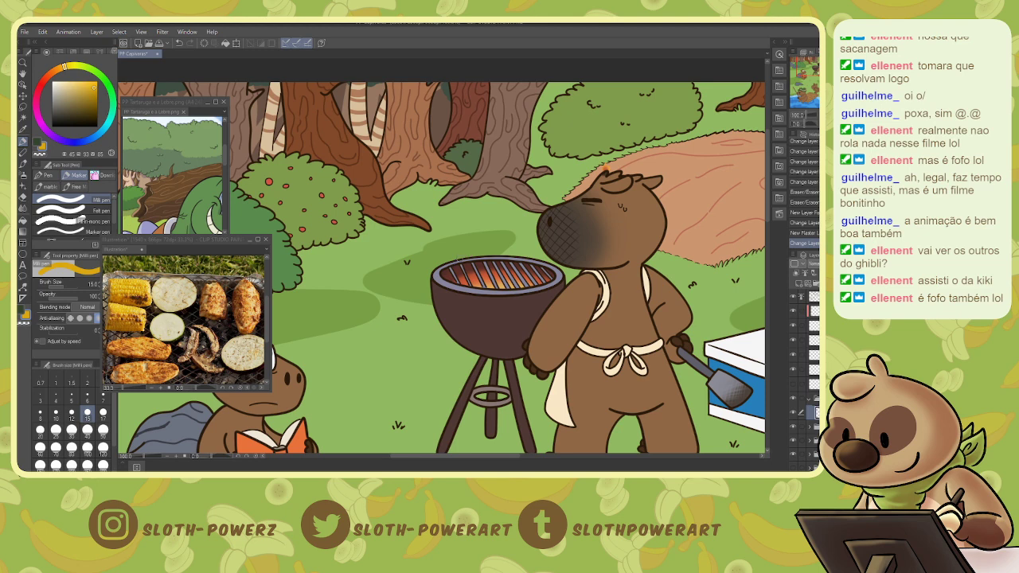
{"action": "left_click_drag", "start_coordinate": [453, 256], "coordinate": [472, 279]}
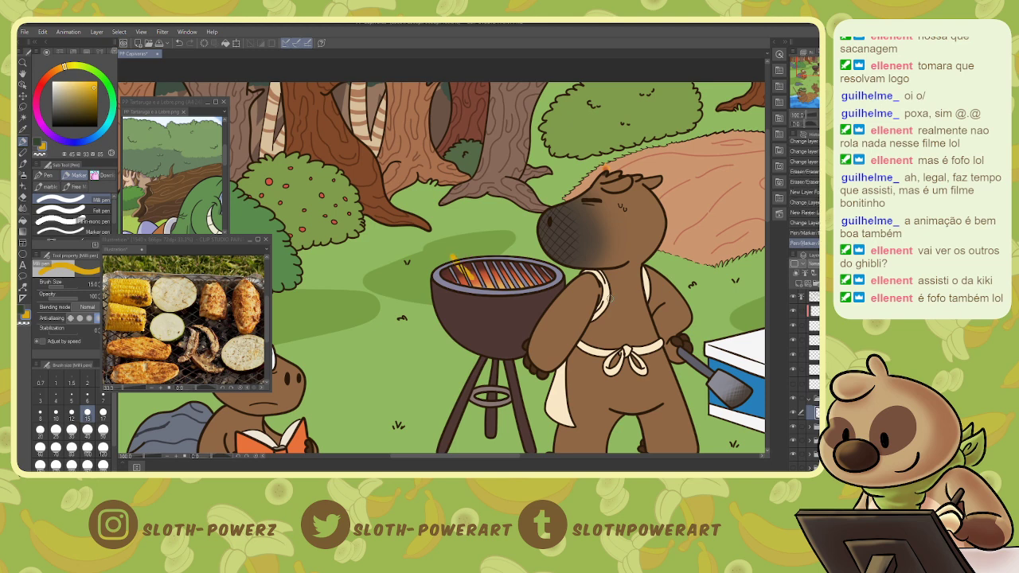
{"action": "key", "text": "ctrl+z"}
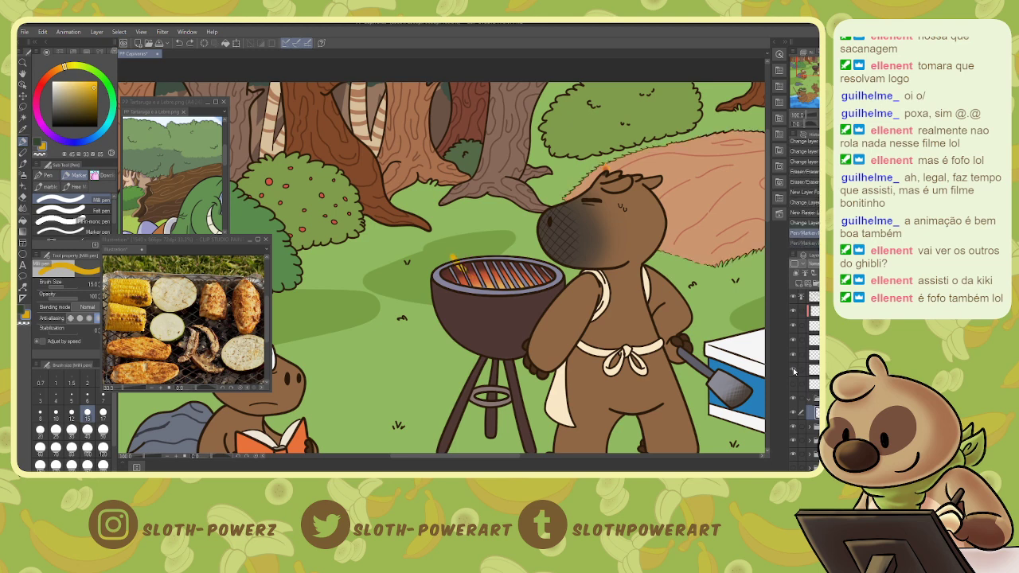
- Move the food layer to the top of the stack and paint a solid yellow corn cob on the left side of the grill
{"action": "left_click_drag", "start_coordinate": [817, 400], "coordinate": [807, 296]}
{"action": "left_click", "coordinate": [814, 310]}
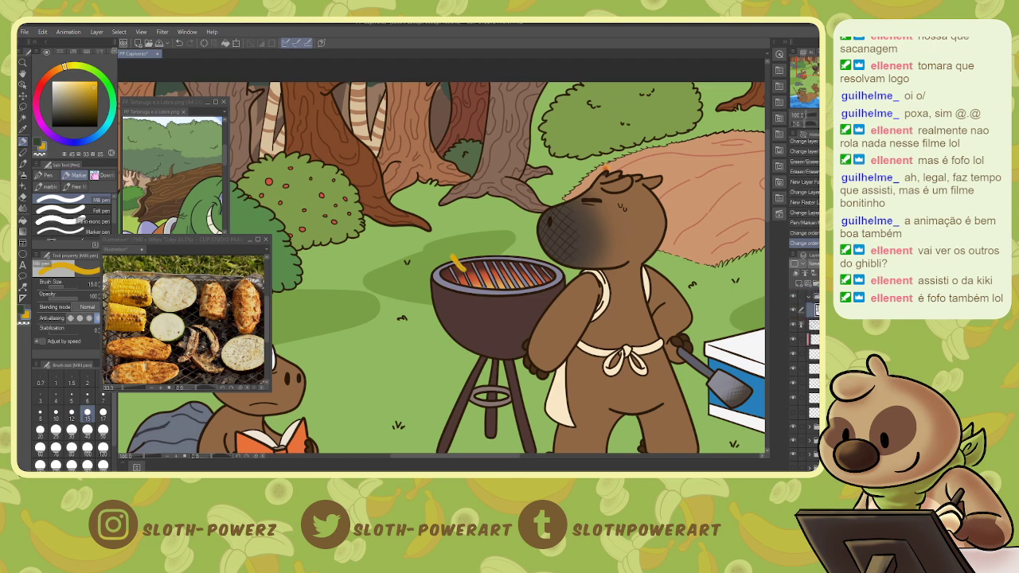
{"action": "mouse_move", "coordinate": [456, 267]}
{"action": "left_mouse_down"}
{"action": "mouse_move", "coordinate": [452, 257]}
{"action": "mouse_move", "coordinate": [485, 279]}
{"action": "mouse_move", "coordinate": [452, 261]}
{"action": "mouse_move", "coordinate": [461, 253]}
{"action": "mouse_move", "coordinate": [481, 274]}
{"action": "left_mouse_up"}
{"action": "mouse_move", "coordinate": [483, 279]}
{"action": "left_mouse_down"}
{"action": "mouse_move", "coordinate": [453, 255]}
{"action": "mouse_move", "coordinate": [471, 258]}
{"action": "left_mouse_up"}
{"action": "left_click_drag", "start_coordinate": [483, 268], "coordinate": [486, 277]}
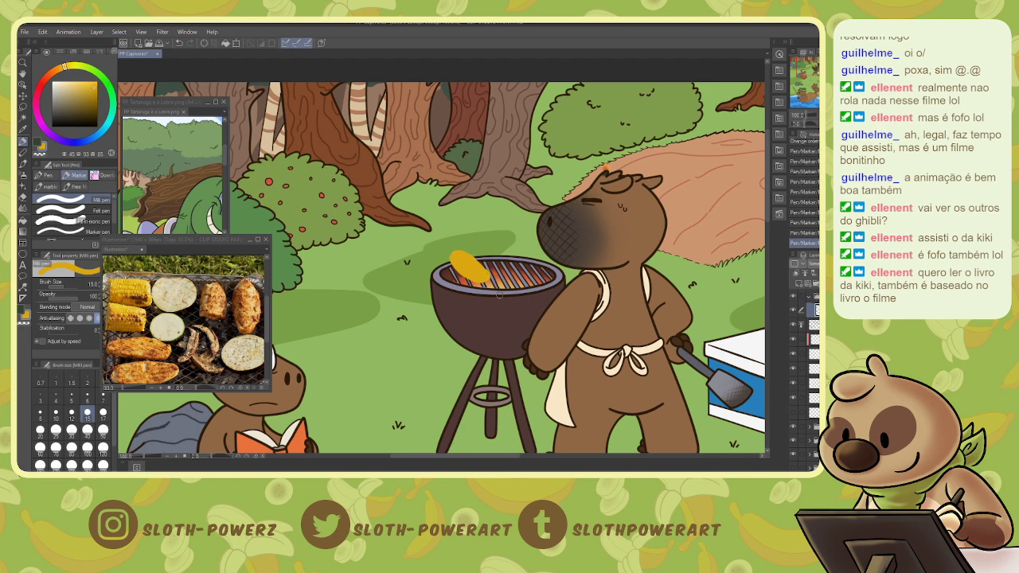
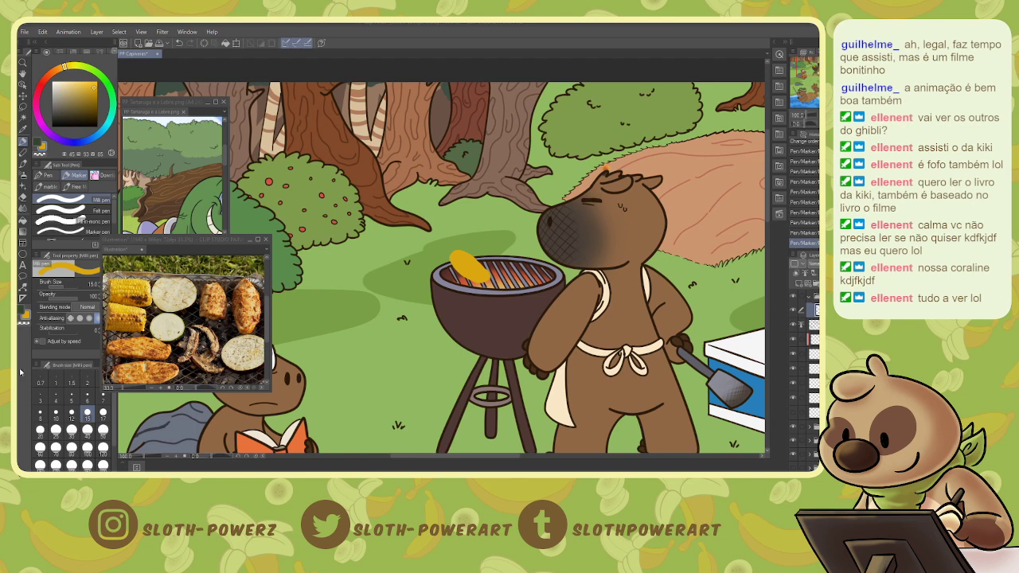
- Create another canvas from the copied corn photo and enlarge its view to show a single corn piece as reference
{"action": "left_click", "coordinate": [24, 32]}
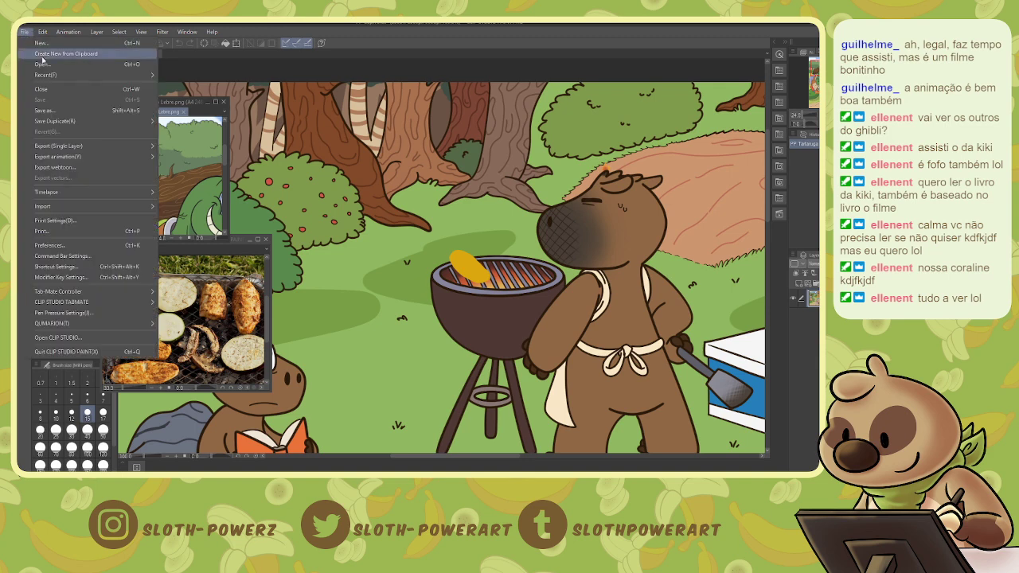
{"action": "left_click", "coordinate": [42, 56]}
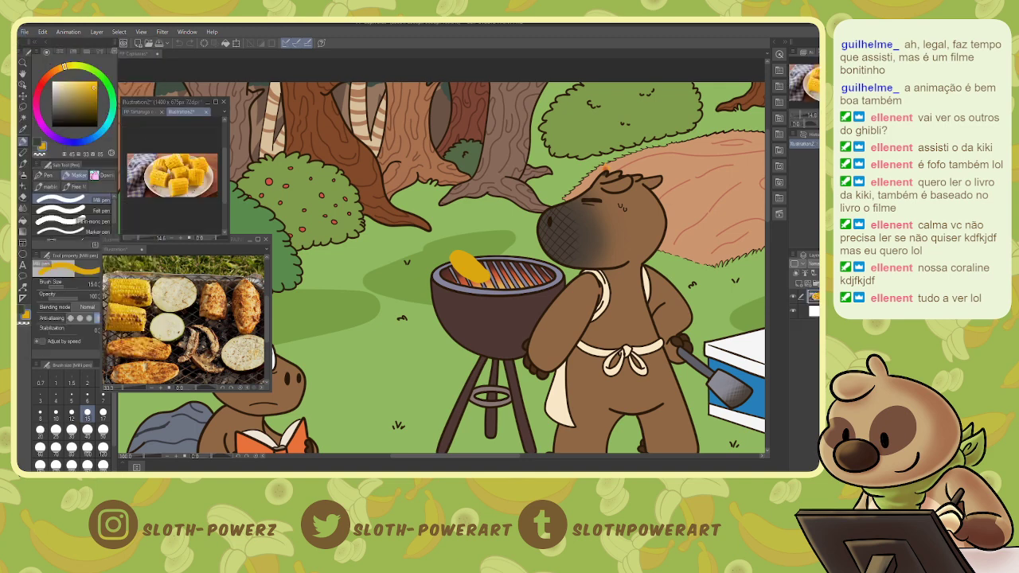
{"action": "scroll", "coordinate": [173, 179], "scroll_direction": "up", "scroll_amount": 7}
{"action": "left_click_drag", "start_coordinate": [183, 199], "coordinate": [164, 143]}
{"action": "scroll", "coordinate": [172, 175], "scroll_direction": "down", "scroll_amount": 2}
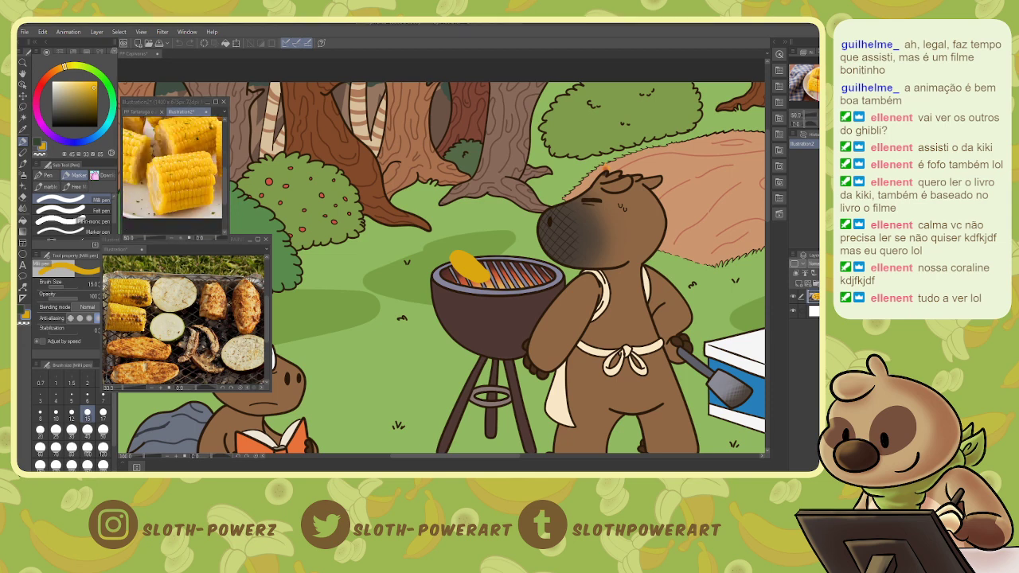
- Extend the lower end of the yellow cob on the grill, and trim its upper left edge with the eraser at size 12
{"action": "left_click", "coordinate": [709, 161]}
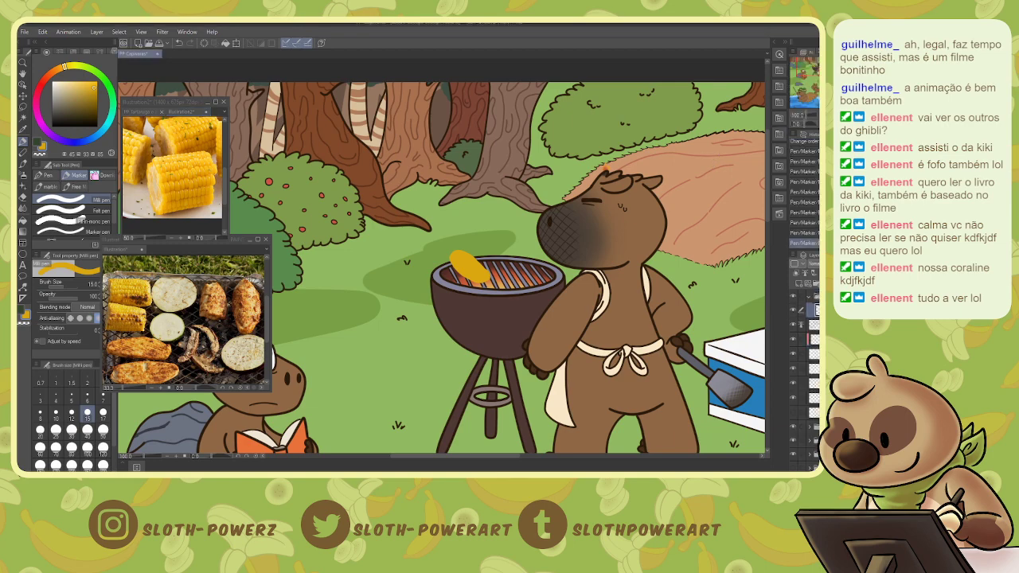
{"action": "key", "text": "ctrl+plus"}
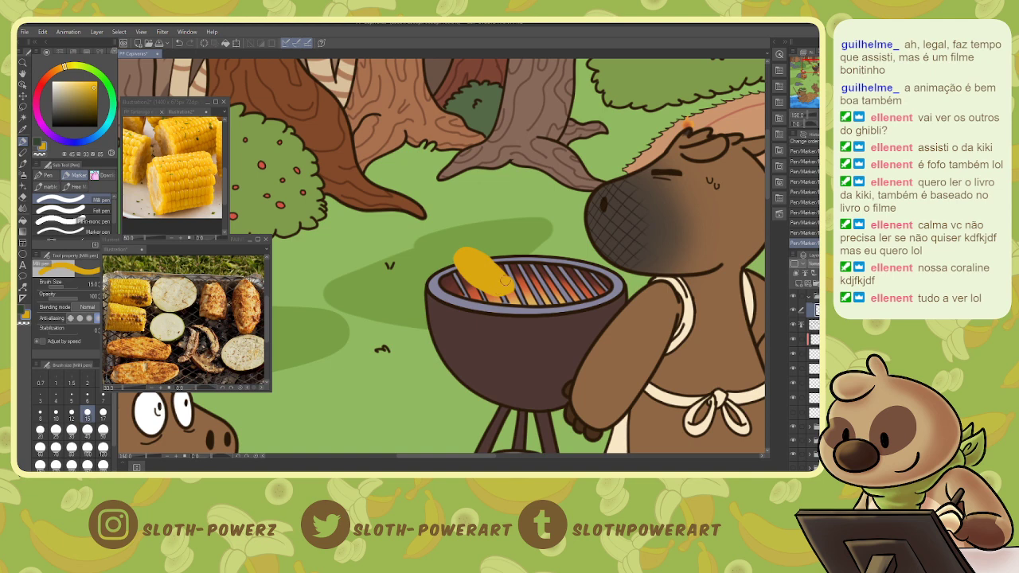
{"action": "left_click_drag", "start_coordinate": [497, 279], "coordinate": [497, 292]}
{"action": "key", "text": "e"}
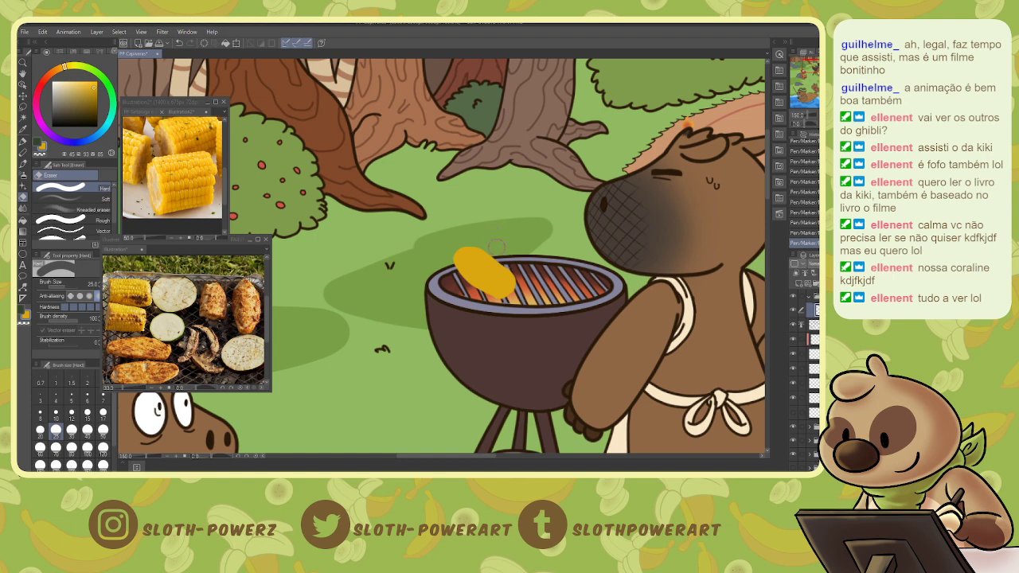
{"action": "key", "text": "bracketleft"}
{"action": "key", "text": "bracketleft"}
{"action": "key", "text": "bracketleft"}
{"action": "key", "text": "bracketleft"}
{"action": "left_click_drag", "start_coordinate": [467, 246], "coordinate": [453, 268]}
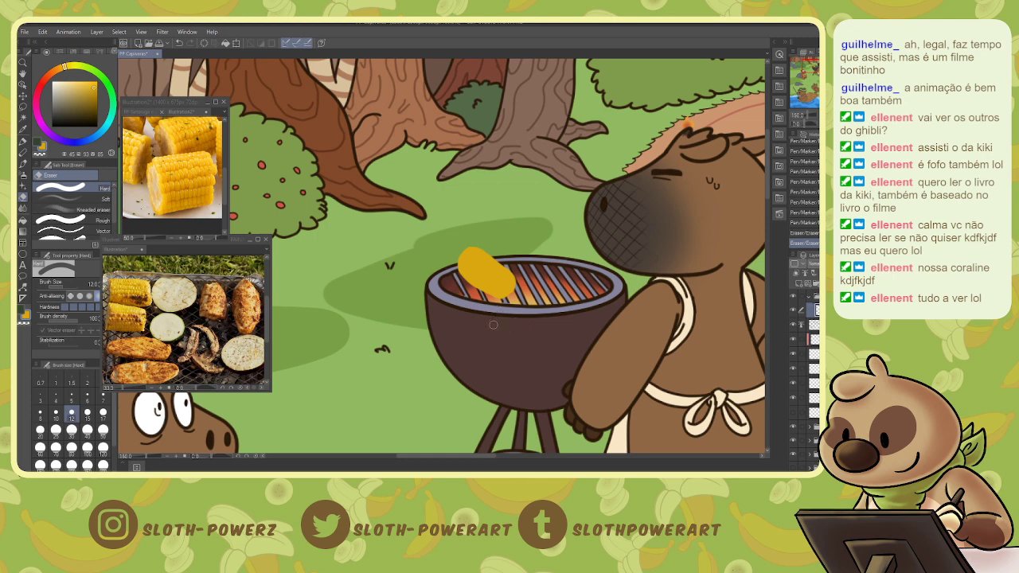
- Sample an orange and a pale beige from the corn reference photo as the two drawing colours for the Milli pen
{"action": "key", "text": "i"}
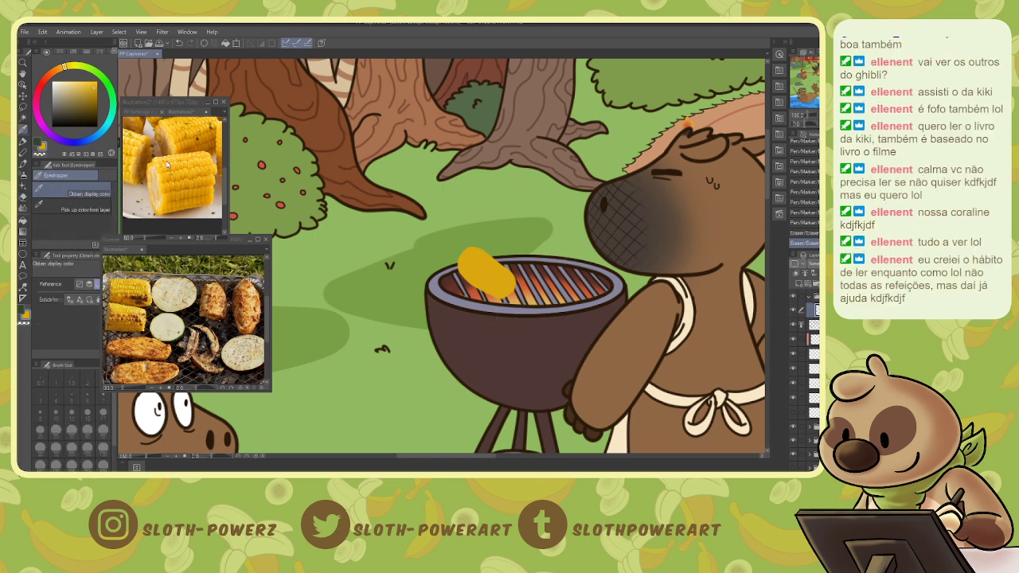
{"action": "left_click", "coordinate": [177, 164]}
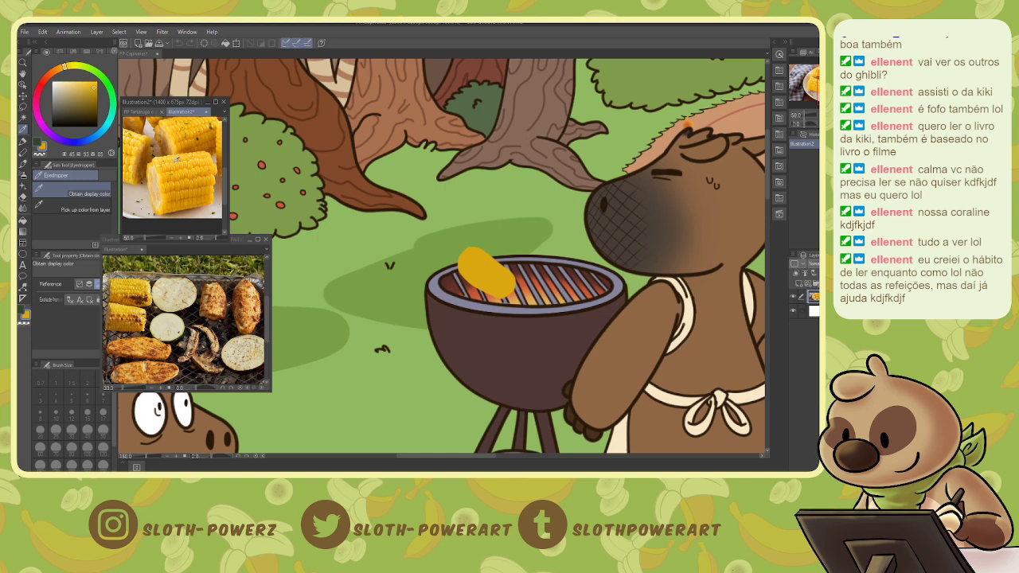
{"action": "left_click", "coordinate": [170, 176]}
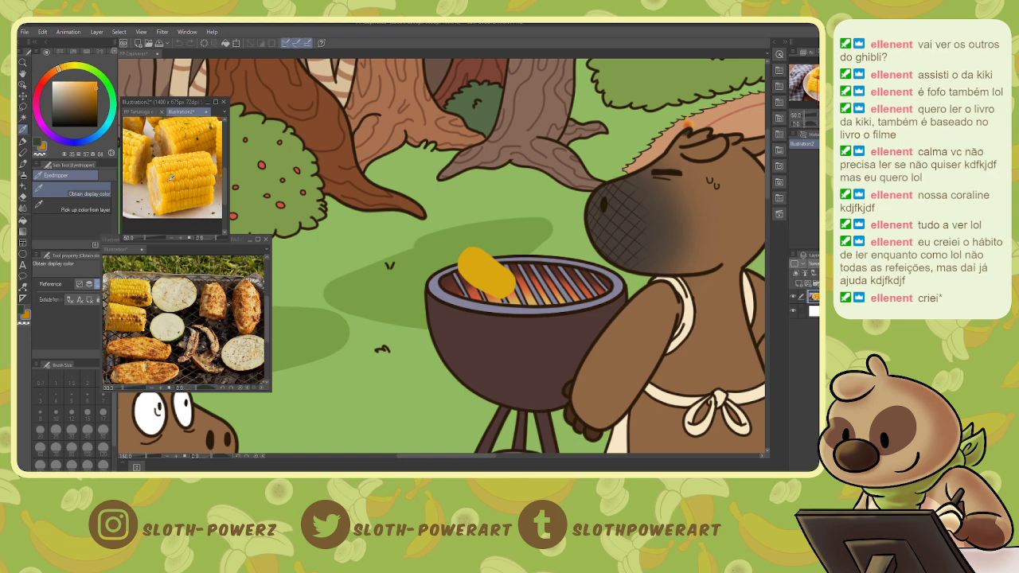
{"action": "key", "text": "p"}
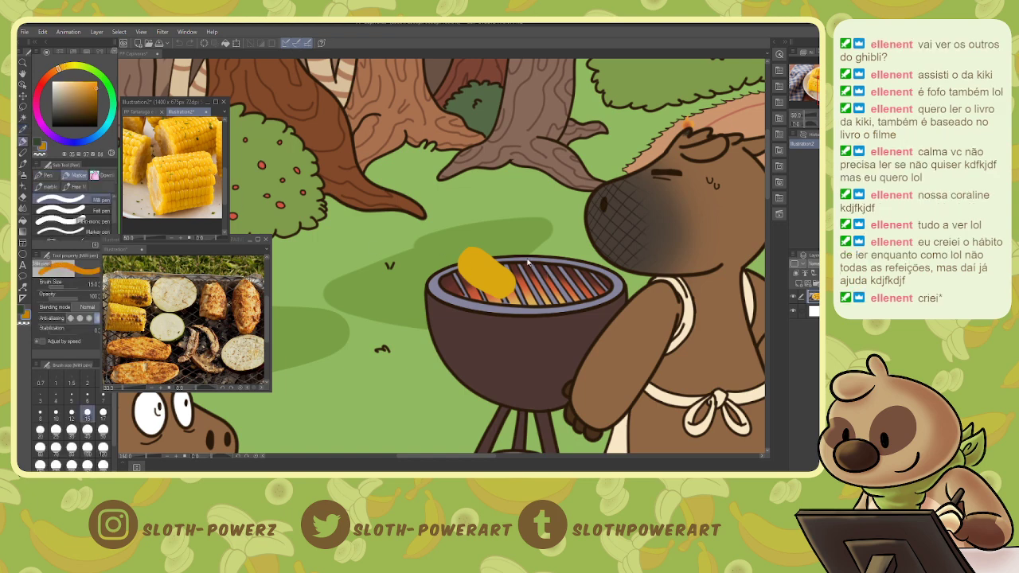
{"action": "key", "text": "i"}
{"action": "left_click", "coordinate": [157, 183]}
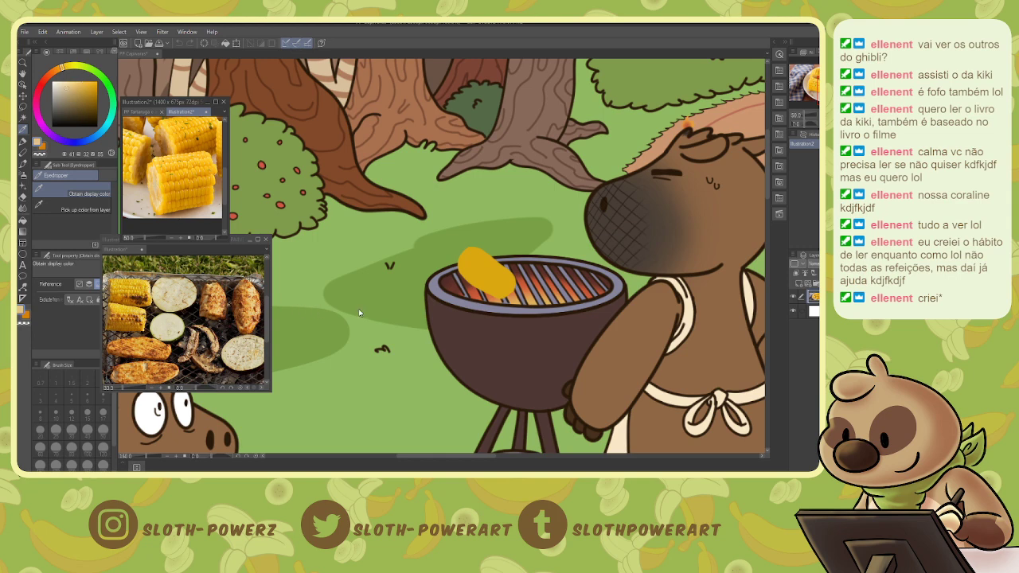
{"action": "key", "text": "p"}
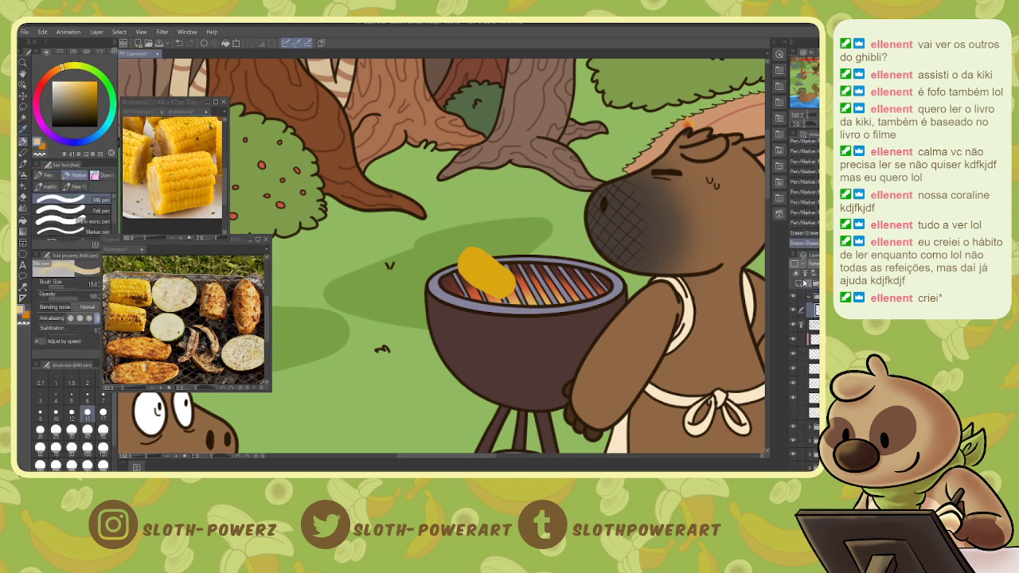
- On a new layer clipped to the yellow cob, paint a round beige core at its lower end with the pen at size 10
{"action": "left_click", "coordinate": [796, 275]}
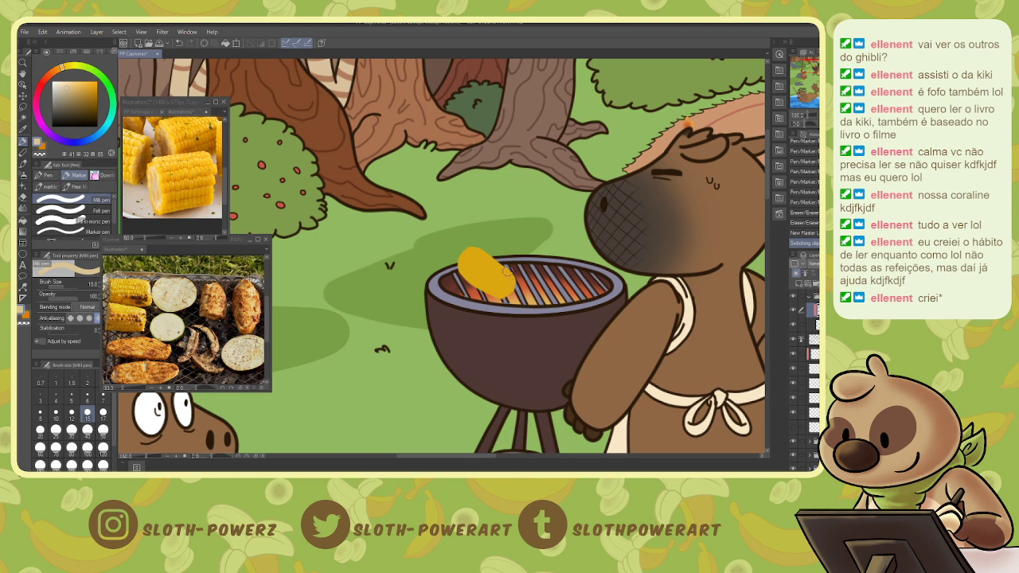
{"action": "key", "text": "bracketleft"}
{"action": "key", "text": "bracketleft"}
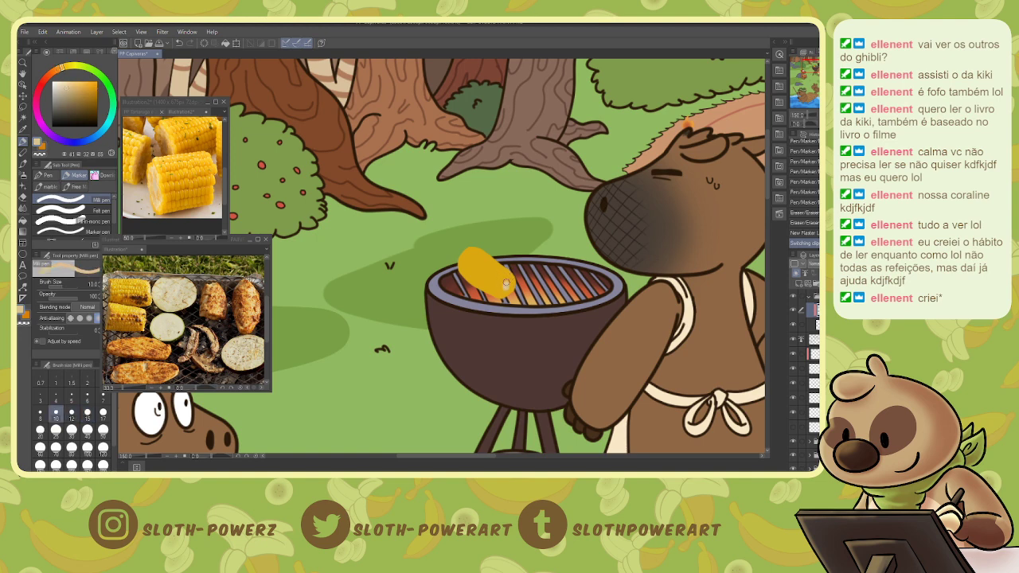
{"action": "left_click_drag", "start_coordinate": [504, 287], "coordinate": [503, 286]}
- Add another raster layer above the beige core and clip it to the cob
{"action": "left_click", "coordinate": [798, 284]}
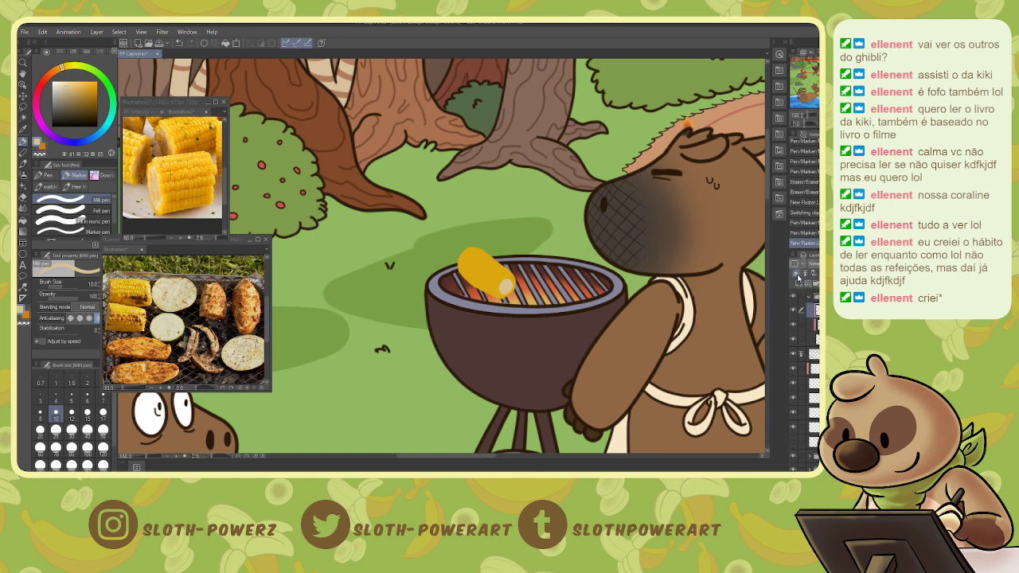
{"action": "left_click", "coordinate": [795, 273]}
{"action": "key", "text": "ctrl+minus"}
{"action": "key", "text": "ctrl+plus"}
{"action": "key", "text": "ctrl+plus"}
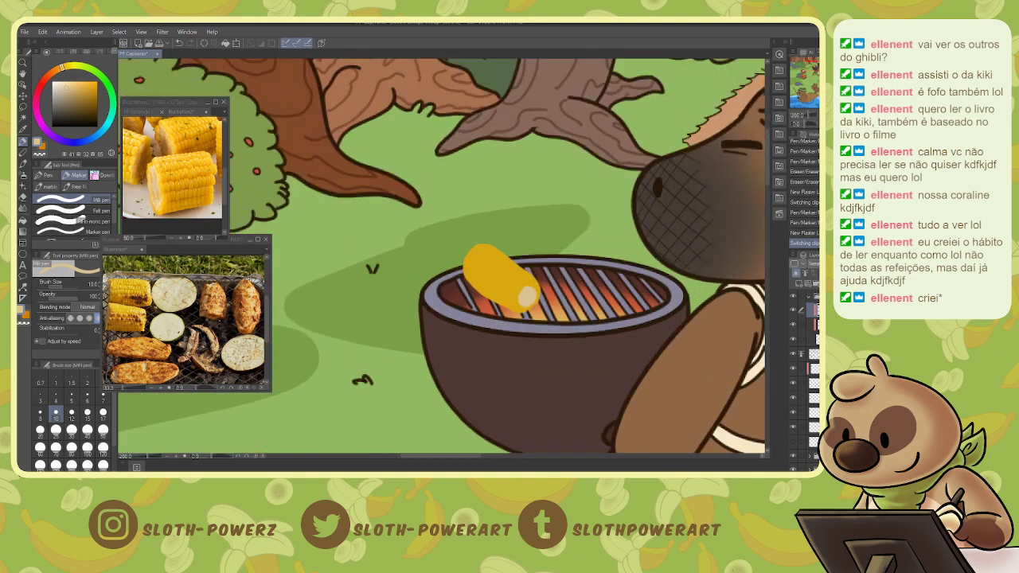
- Outline a ring of kernels around the core in orange with the pen at size 1.5, and move the kernel layer below the core layer
{"action": "key", "text": "x"}
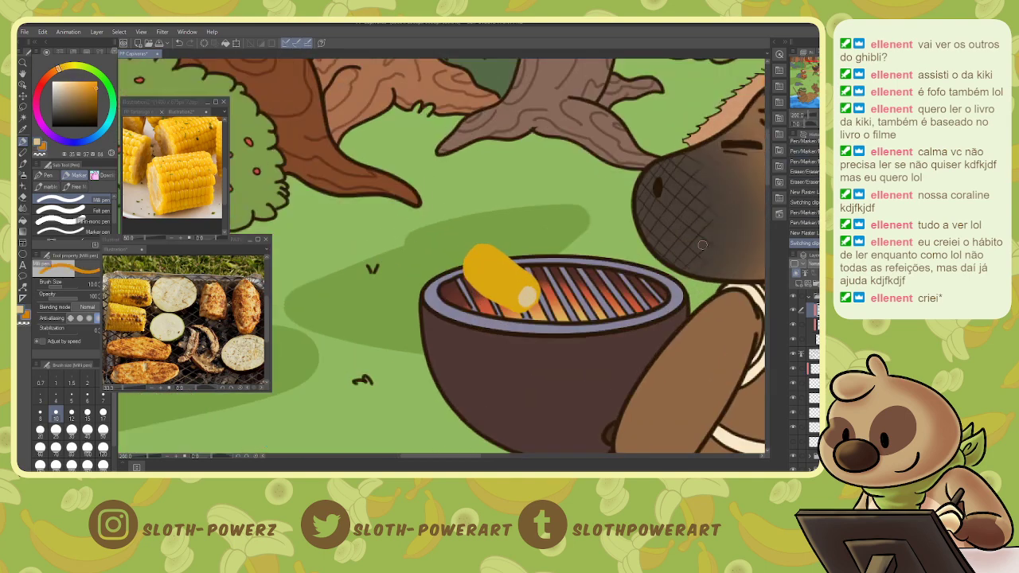
{"action": "key", "text": "bracketleft"}
{"action": "key", "text": "bracketleft"}
{"action": "key", "text": "bracketleft"}
{"action": "key", "text": "bracketleft"}
{"action": "key", "text": "bracketleft"}
{"action": "key", "text": "bracketleft"}
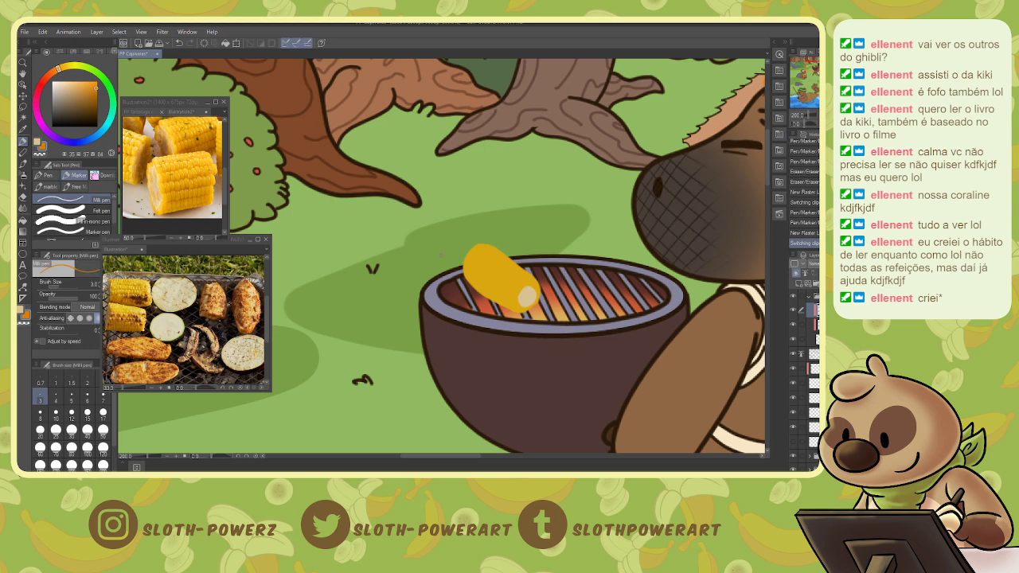
{"action": "key", "text": "ctrl+plus"}
{"action": "key", "text": "bracketleft"}
{"action": "key", "text": "bracketleft"}
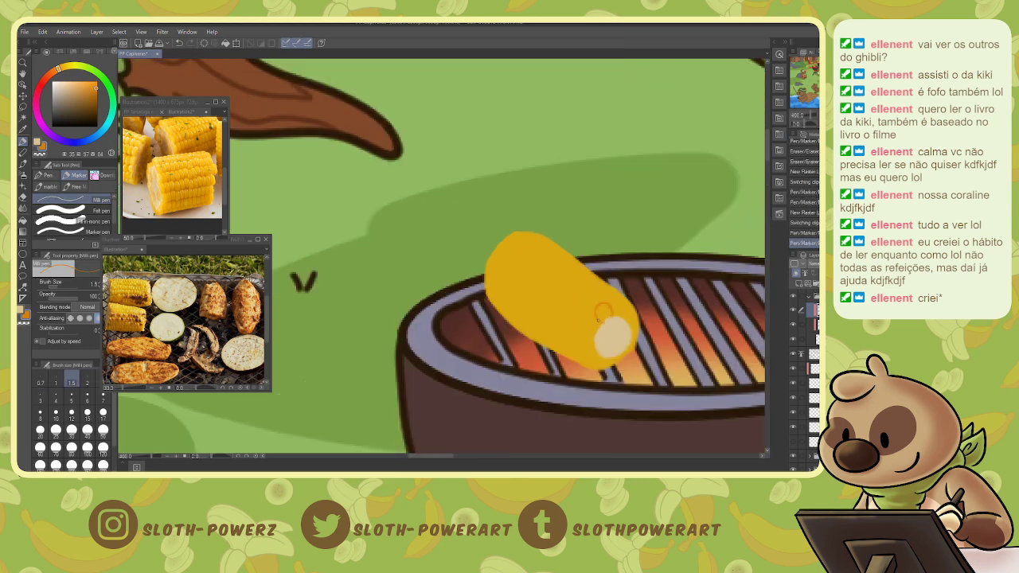
{"action": "mouse_move", "coordinate": [602, 312]}
{"action": "left_mouse_down"}
{"action": "mouse_move", "coordinate": [631, 313]}
{"action": "mouse_move", "coordinate": [628, 347]}
{"action": "left_mouse_up"}
{"action": "left_click", "coordinate": [616, 355]}
{"action": "left_click_drag", "start_coordinate": [812, 310], "coordinate": [812, 331]}
{"action": "mouse_move", "coordinate": [611, 359]}
{"action": "left_mouse_down"}
{"action": "mouse_move", "coordinate": [592, 366]}
{"action": "mouse_move", "coordinate": [582, 327]}
{"action": "mouse_move", "coordinate": [580, 337]}
{"action": "left_mouse_up"}
{"action": "left_click", "coordinate": [590, 335]}
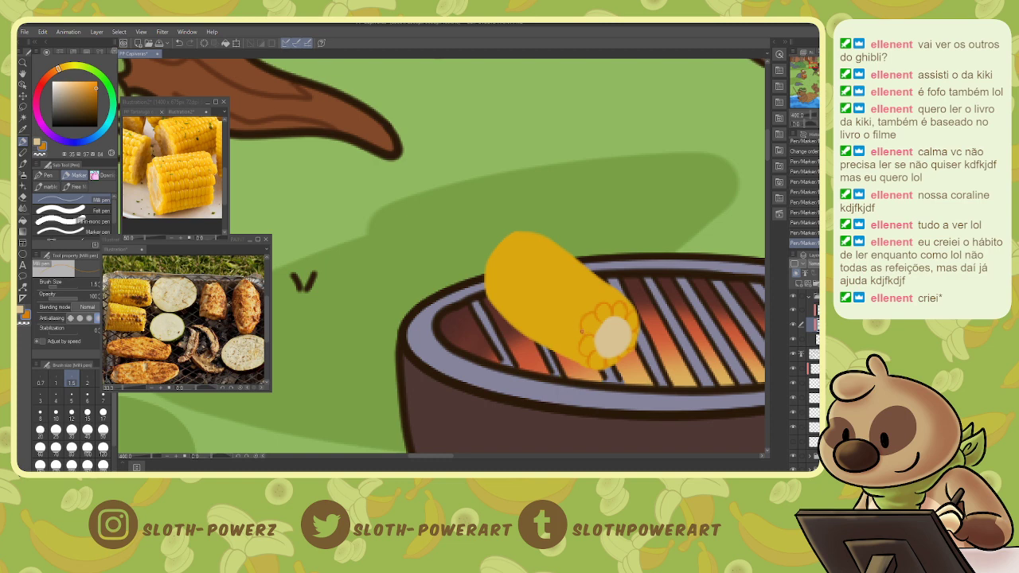
- Cover the rest of the cob up to its upper end with rows of curved orange kernel outlines
{"action": "left_click_drag", "start_coordinate": [580, 331], "coordinate": [572, 348]}
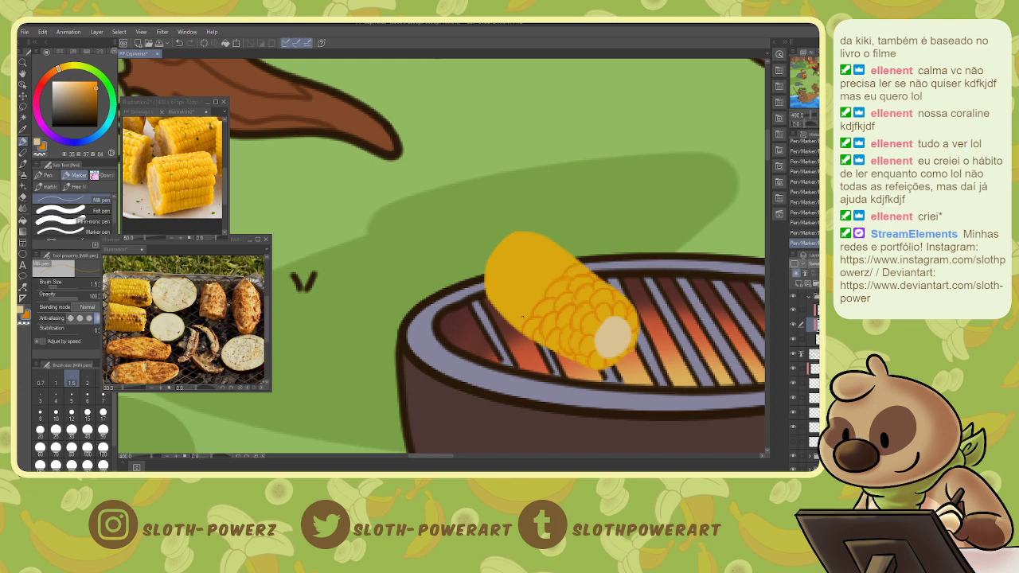
{"action": "left_click_drag", "start_coordinate": [525, 310], "coordinate": [512, 315]}
{"action": "left_click_drag", "start_coordinate": [519, 292], "coordinate": [513, 310]}
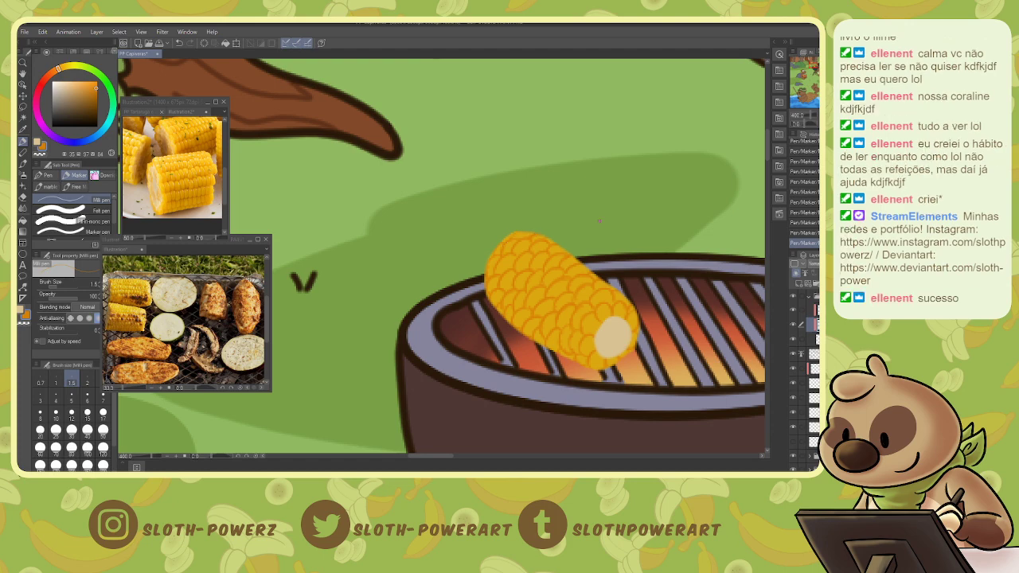
{"action": "key", "text": "ctrl+minus"}
{"action": "key", "text": "ctrl+minus"}
{"action": "key", "text": "ctrl+minus"}
{"action": "key", "text": "ctrl+minus"}
{"action": "key", "text": "ctrl+minus"}
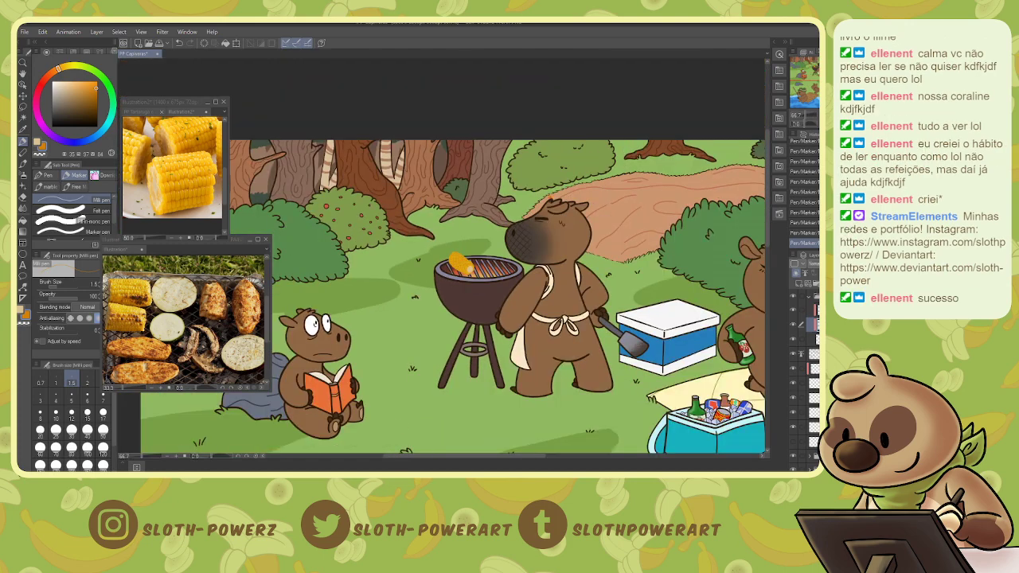
- Trim the cob's outer edge into a bumpy kernel contour with the Hard eraser, reduced to size 2
{"action": "scroll", "coordinate": [446, 258], "scroll_direction": "up", "scroll_amount": 5}
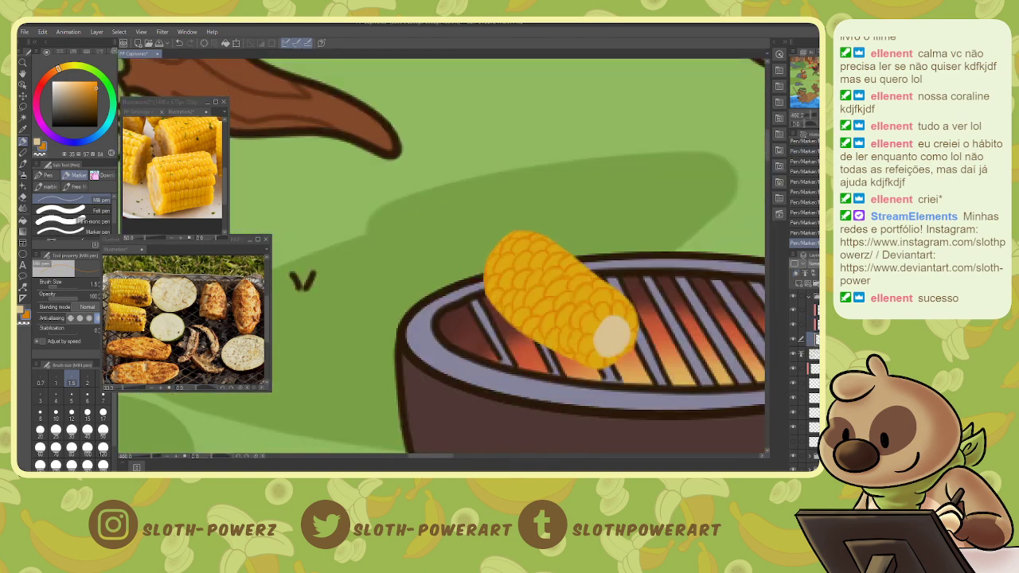
{"action": "key", "text": "e"}
{"action": "key", "text": "p"}
{"action": "key", "text": "e"}
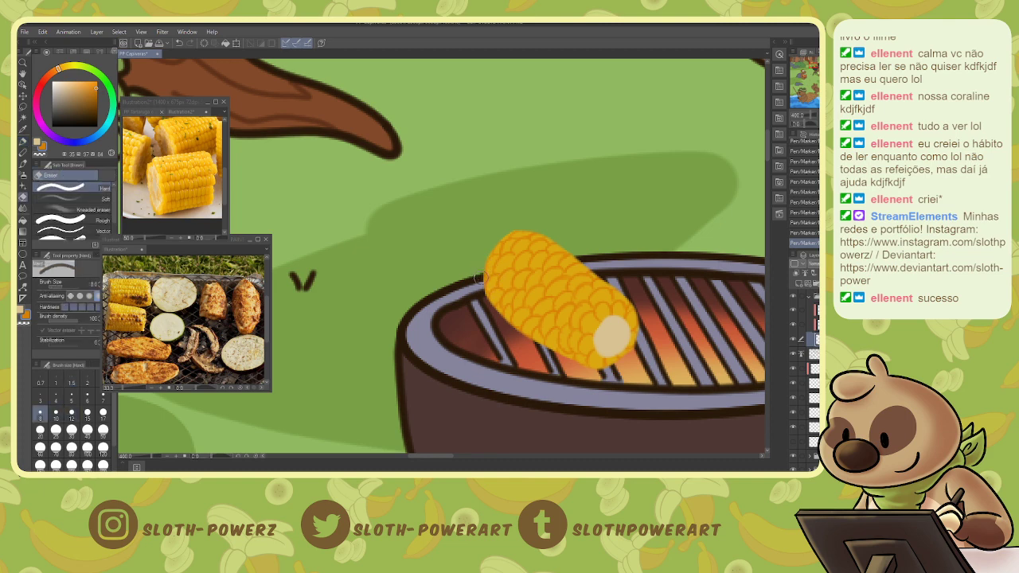
{"action": "left_click_drag", "start_coordinate": [484, 271], "coordinate": [483, 286]}
{"action": "left_click_drag", "start_coordinate": [483, 273], "coordinate": [484, 290]}
{"action": "left_click_drag", "start_coordinate": [484, 277], "coordinate": [485, 293]}
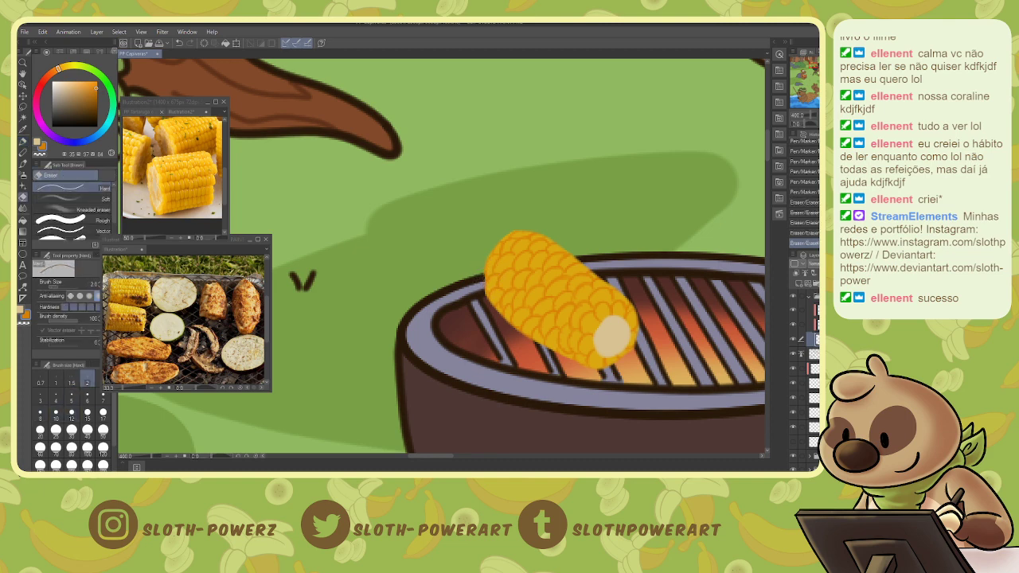
{"action": "mouse_move", "coordinate": [491, 252]}
{"action": "left_mouse_down"}
{"action": "mouse_move", "coordinate": [487, 261]}
{"action": "mouse_move", "coordinate": [514, 231]}
{"action": "left_mouse_up"}
- Add a new clipped layer above the cob base, and erase small dots in the beige core with the Hard eraser at size 2
{"action": "key", "text": "ctrl+shift+n"}
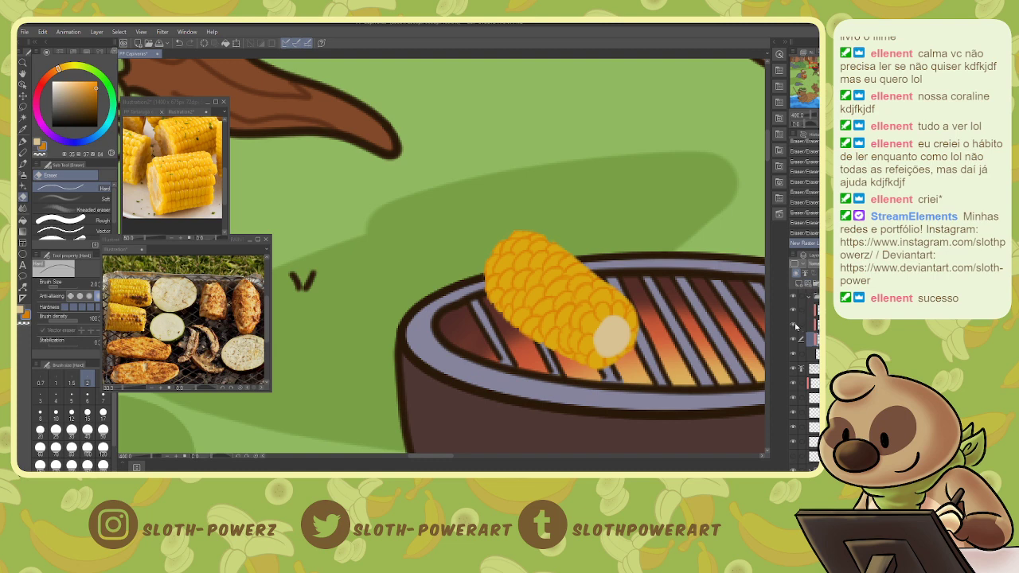
{"action": "left_click", "coordinate": [793, 325]}
{"action": "left_click", "coordinate": [793, 325]}
{"action": "left_click", "coordinate": [813, 313]}
{"action": "mouse_move", "coordinate": [606, 329]}
{"action": "left_mouse_down"}
{"action": "mouse_move", "coordinate": [622, 331]}
{"action": "mouse_move", "coordinate": [603, 344]}
{"action": "left_mouse_up"}
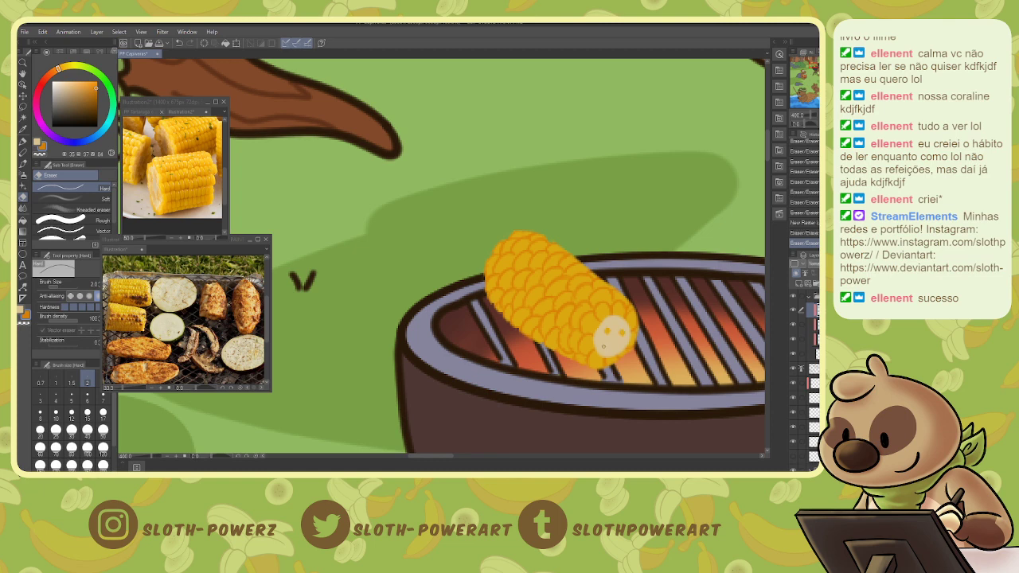
{"action": "left_click", "coordinate": [609, 345]}
{"action": "left_click", "coordinate": [619, 345]}
- Soften the dotted area of the corn core with the Soft eraser at size 5
{"action": "key", "text": "p"}
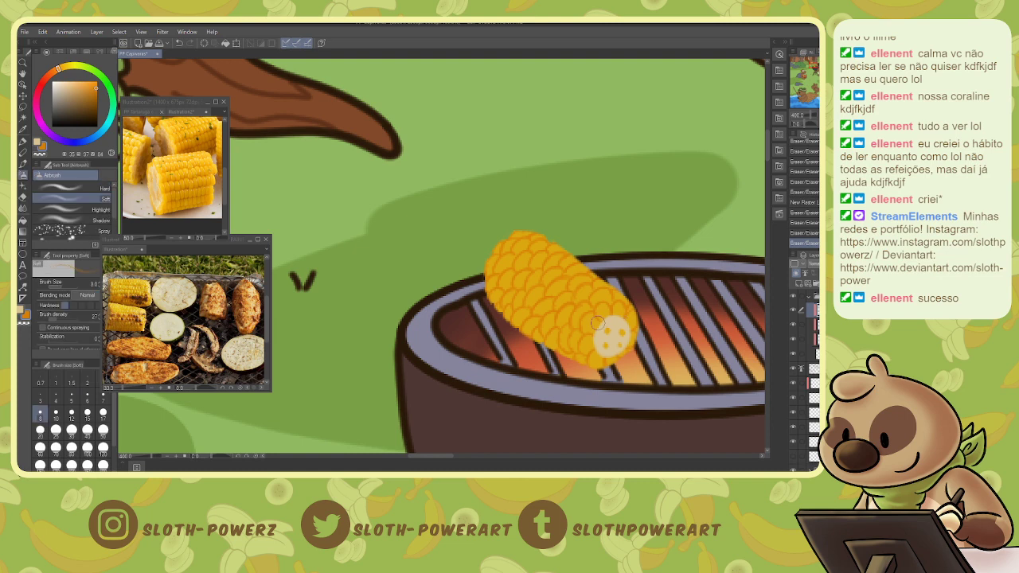
{"action": "key", "text": "o"}
{"action": "key", "text": "b"}
{"action": "key", "text": "e"}
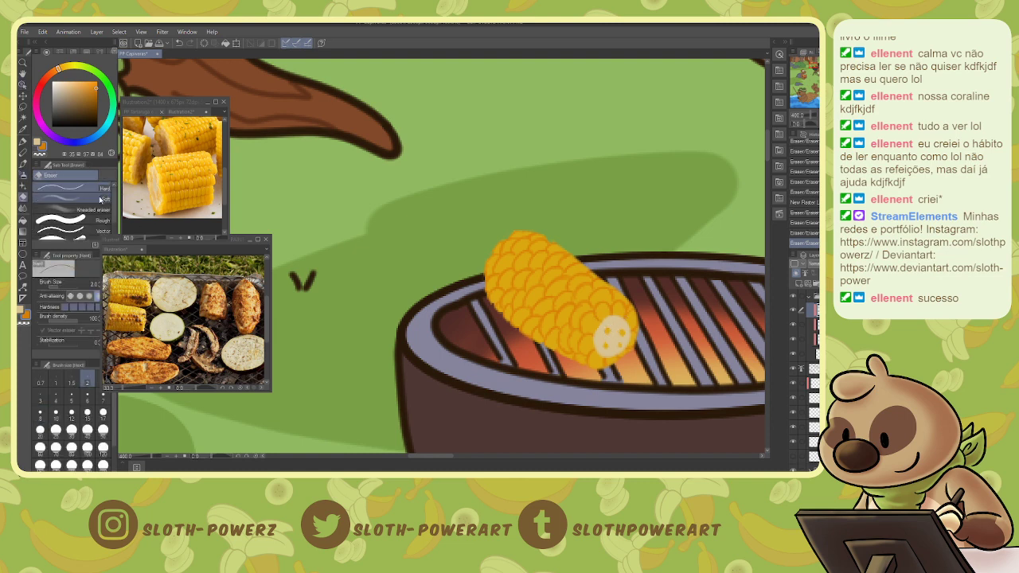
{"action": "key", "text": "bracketleft"}
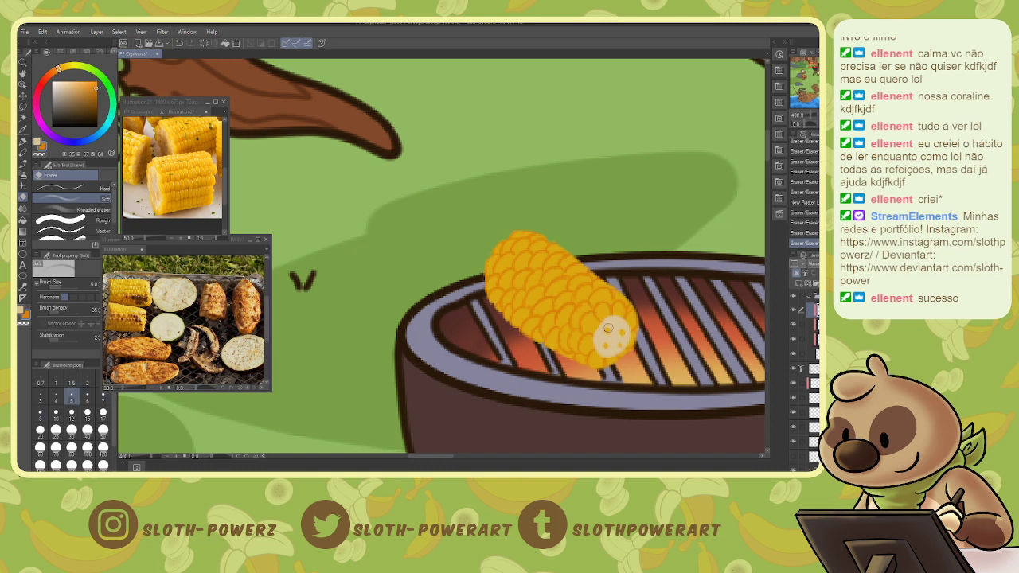
{"action": "mouse_move", "coordinate": [610, 328]}
{"action": "left_mouse_down"}
{"action": "mouse_move", "coordinate": [621, 347]}
{"action": "mouse_move", "coordinate": [620, 330]}
{"action": "mouse_move", "coordinate": [634, 334]}
{"action": "left_mouse_up"}
- Blend beige over the dots in the corn core with the Soft airbrush at size 8, and compare the result with the core layer hidden
{"action": "key", "text": "alt"}
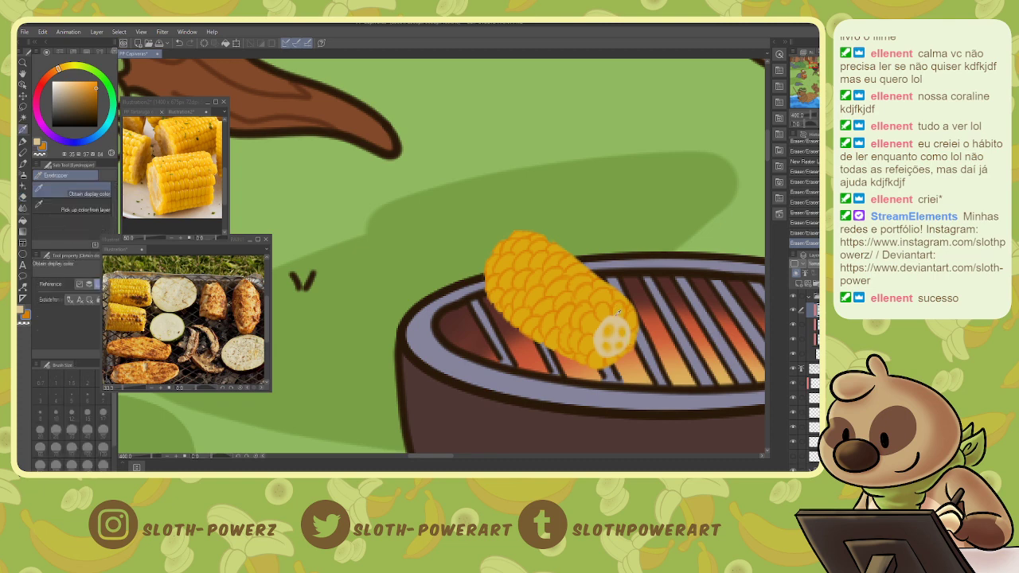
{"action": "left_click", "coordinate": [616, 315]}
{"action": "key", "text": "b"}
{"action": "left_click_drag", "start_coordinate": [607, 325], "coordinate": [613, 331]}
{"action": "mouse_move", "coordinate": [611, 328]}
{"action": "left_mouse_down"}
{"action": "mouse_move", "coordinate": [617, 344]}
{"action": "mouse_move", "coordinate": [626, 327]}
{"action": "left_mouse_up"}
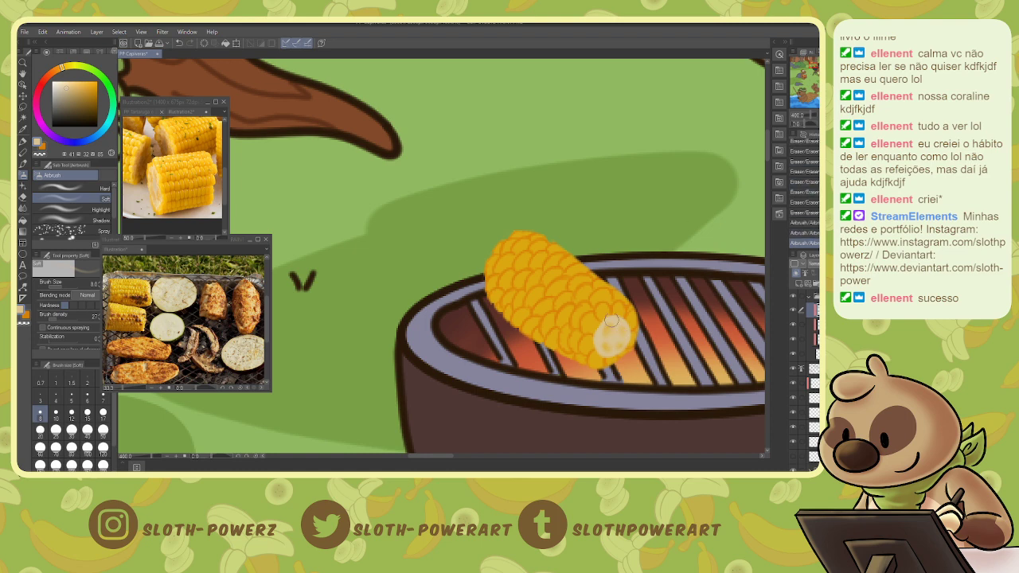
{"action": "key", "text": "p"}
{"action": "mouse_move", "coordinate": [629, 301]}
{"action": "left_mouse_down"}
{"action": "mouse_move", "coordinate": [602, 315]}
{"action": "mouse_move", "coordinate": [605, 339]}
{"action": "mouse_move", "coordinate": [585, 342]}
{"action": "left_mouse_up"}
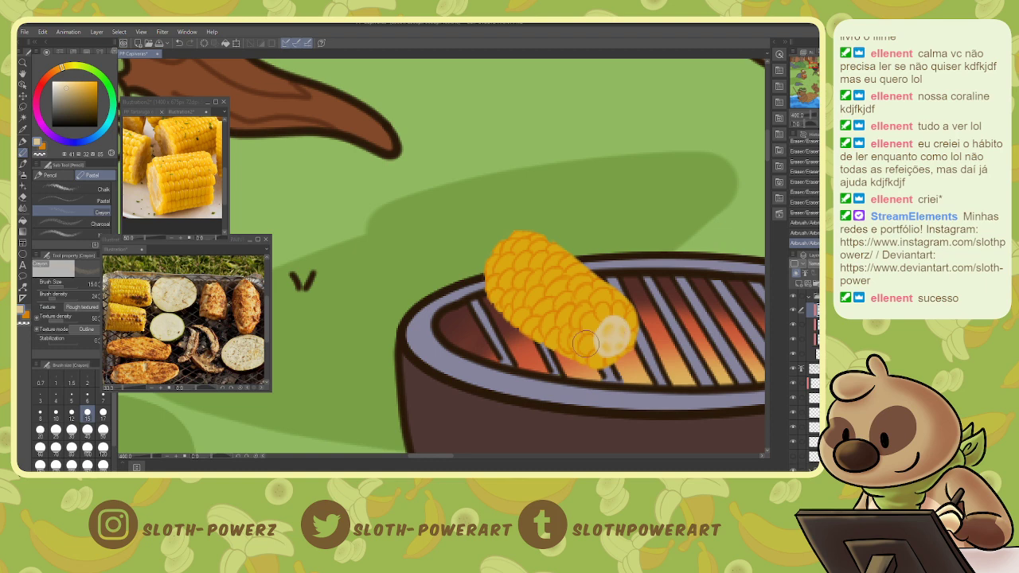
{"action": "left_click", "coordinate": [793, 310]}
{"action": "left_click", "coordinate": [793, 310]}
{"action": "left_click", "coordinate": [793, 310]}
{"action": "left_click", "coordinate": [793, 311]}
- Select the empty clipped layer above the cob base and sample a dark brown from the grill photo for the Soft airbrush
{"action": "left_click", "coordinate": [800, 340]}
{"action": "key", "text": "i"}
{"action": "left_click", "coordinate": [140, 305]}
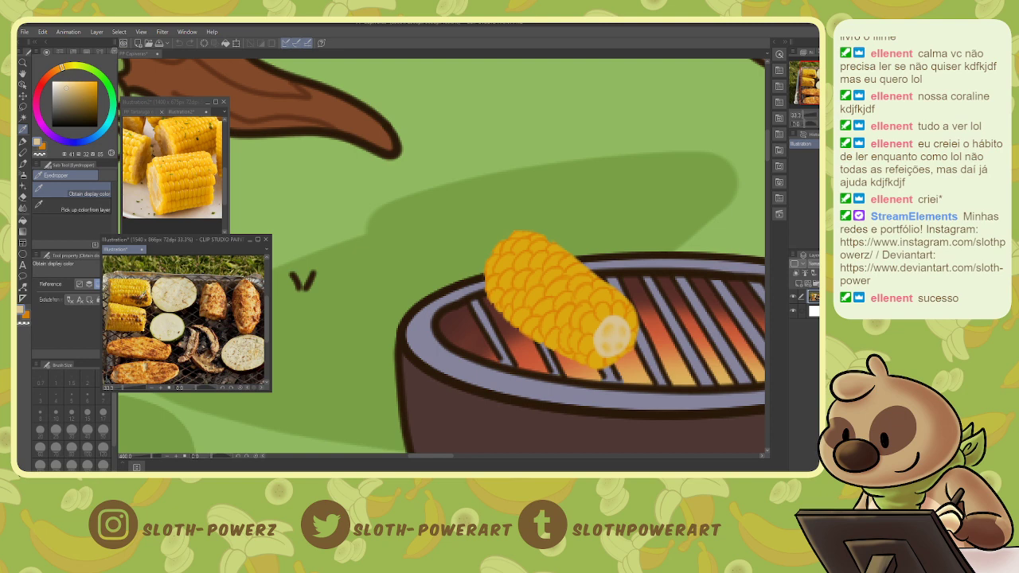
{"action": "left_click", "coordinate": [142, 298]}
{"action": "key", "text": "b"}
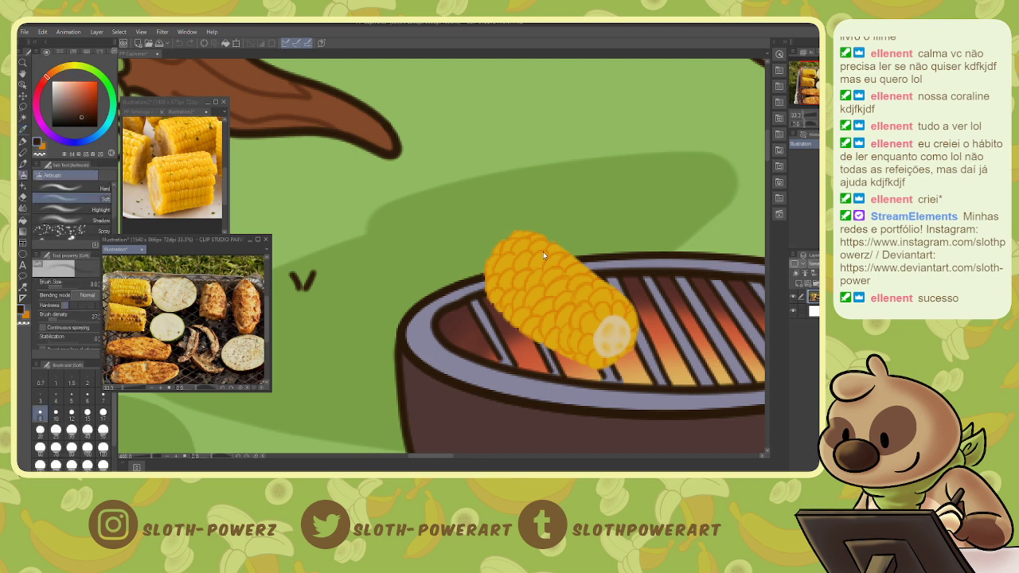
- Try shading the cob with broad dark airbrush strokes at size 8, and undo the last stroke
{"action": "mouse_move", "coordinate": [513, 239]}
{"action": "left_mouse_down"}
{"action": "mouse_move", "coordinate": [517, 280]}
{"action": "mouse_move", "coordinate": [545, 278]}
{"action": "mouse_move", "coordinate": [600, 320]}
{"action": "mouse_move", "coordinate": [614, 309]}
{"action": "mouse_move", "coordinate": [525, 247]}
{"action": "left_mouse_up"}
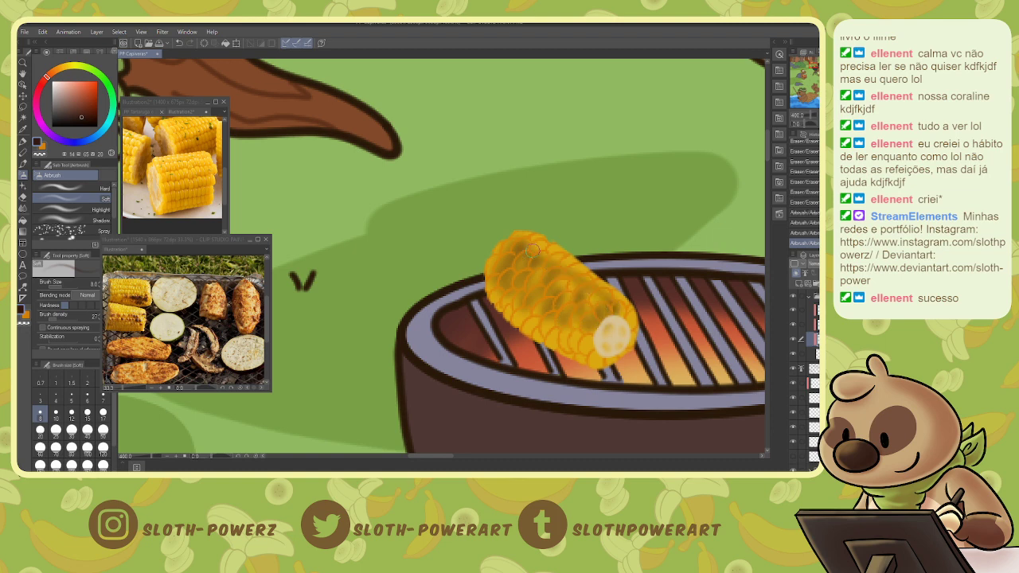
{"action": "key", "text": "ctrl+z"}
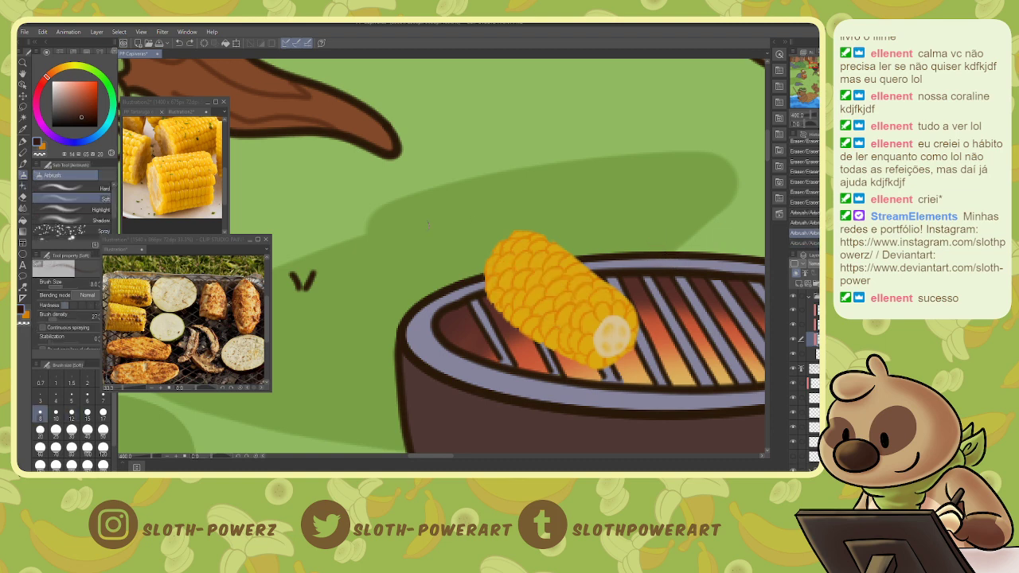
- Set the Soft airbrush to density 80 and size 5, and dab dark char spots on the kernels around the cob's cut end
{"action": "left_click", "coordinate": [76, 319]}
{"action": "left_click", "coordinate": [72, 394]}
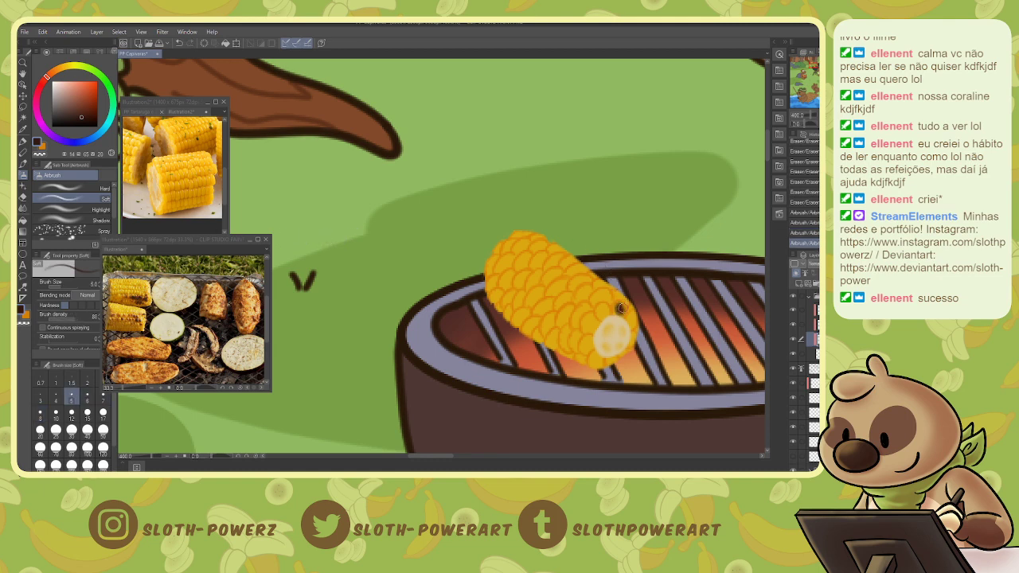
{"action": "left_click", "coordinate": [631, 317]}
{"action": "left_click", "coordinate": [625, 302]}
{"action": "left_click", "coordinate": [619, 294]}
{"action": "left_click", "coordinate": [605, 282]}
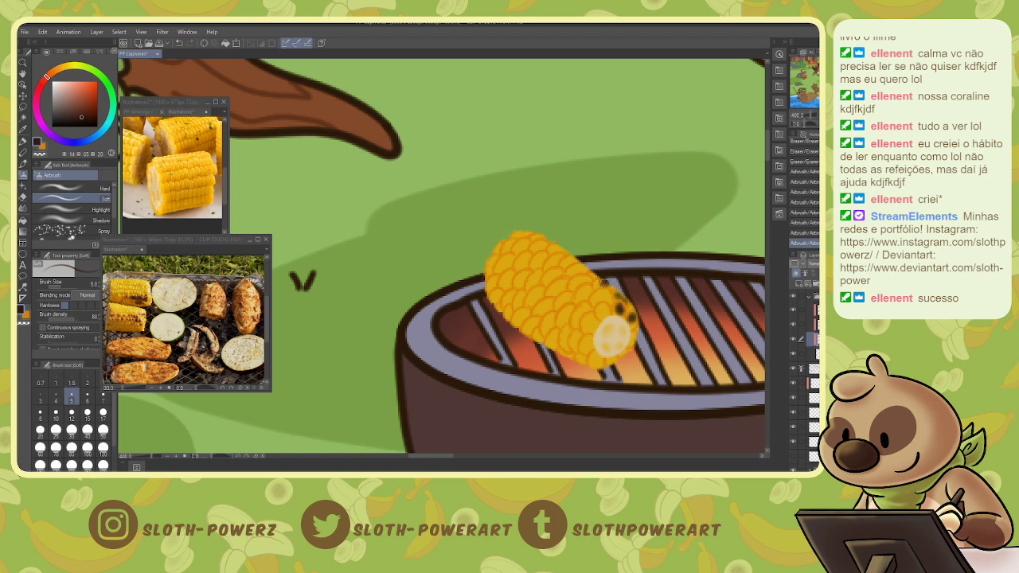
{"action": "left_click", "coordinate": [604, 294]}
{"action": "left_click", "coordinate": [587, 290]}
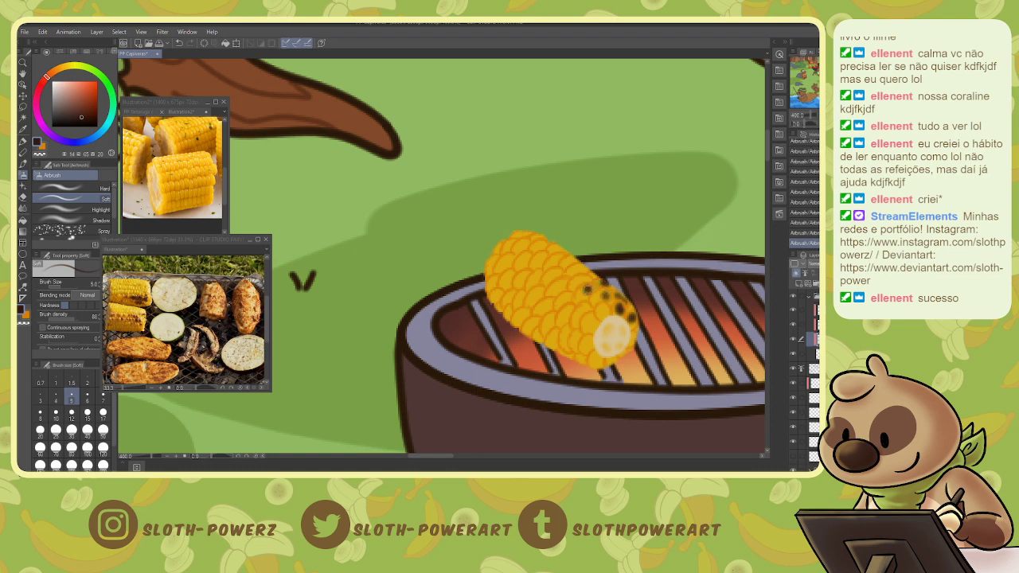
- Continue the dark char spots kernel by kernel along the cob's upper side to its far end
{"action": "left_click", "coordinate": [585, 279]}
{"action": "left_click", "coordinate": [582, 269]}
{"action": "left_click", "coordinate": [563, 282]}
{"action": "left_click", "coordinate": [558, 272]}
{"action": "left_click", "coordinate": [570, 258]}
{"action": "left_click", "coordinate": [557, 258]}
{"action": "left_click", "coordinate": [559, 248]}
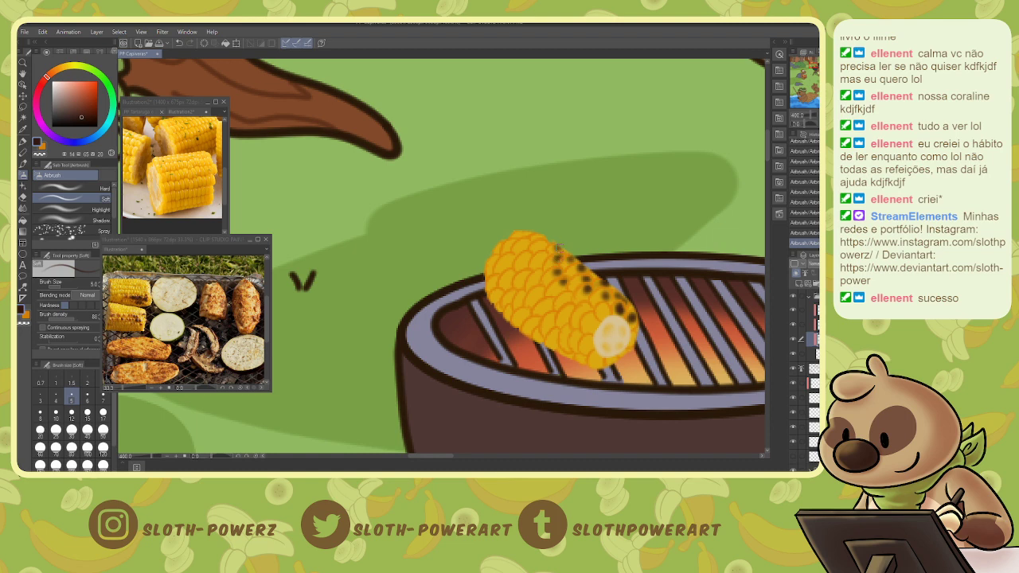
{"action": "left_click", "coordinate": [560, 246]}
{"action": "left_click", "coordinate": [543, 244]}
{"action": "left_click", "coordinate": [543, 256]}
{"action": "left_click", "coordinate": [527, 259]}
{"action": "left_click", "coordinate": [535, 236]}
{"action": "left_click", "coordinate": [523, 245]}
{"action": "left_click", "coordinate": [523, 234]}
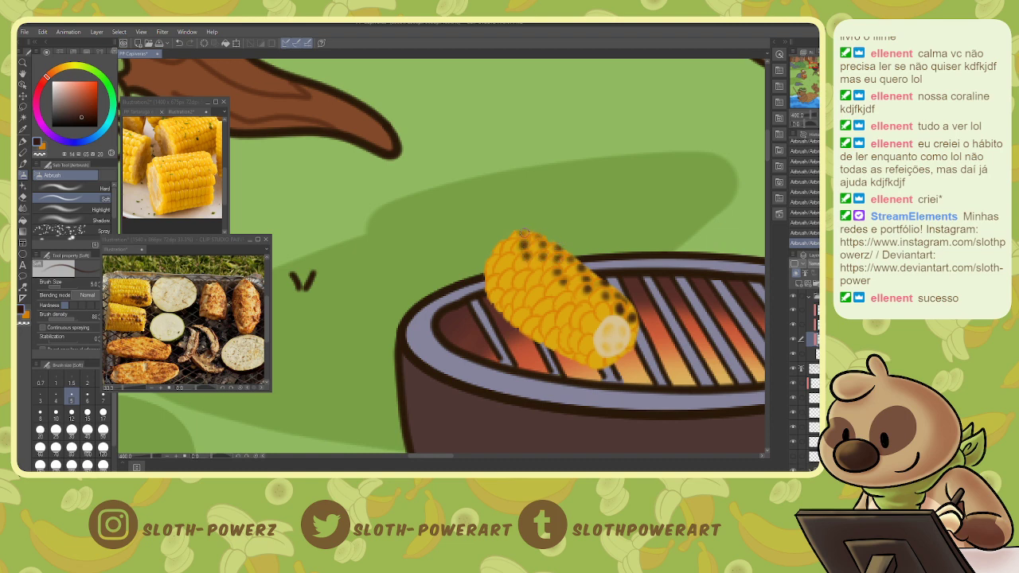
- Add more char spots on the kernels behind the cut end and along the cob's upper outer edge
{"action": "left_click", "coordinate": [603, 310]}
{"action": "left_click", "coordinate": [590, 319]}
{"action": "left_click", "coordinate": [585, 306]}
{"action": "left_click", "coordinate": [634, 328]}
{"action": "left_click", "coordinate": [630, 317]}
{"action": "left_click", "coordinate": [622, 306]}
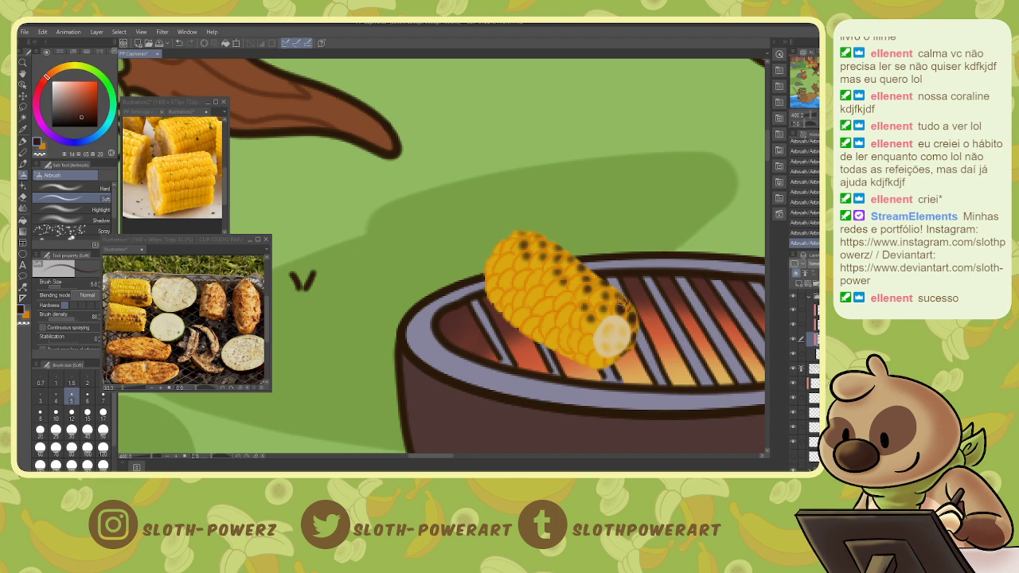
{"action": "left_click", "coordinate": [619, 296]}
{"action": "left_click", "coordinate": [608, 287]}
{"action": "left_click", "coordinate": [594, 275]}
{"action": "left_click", "coordinate": [583, 265]}
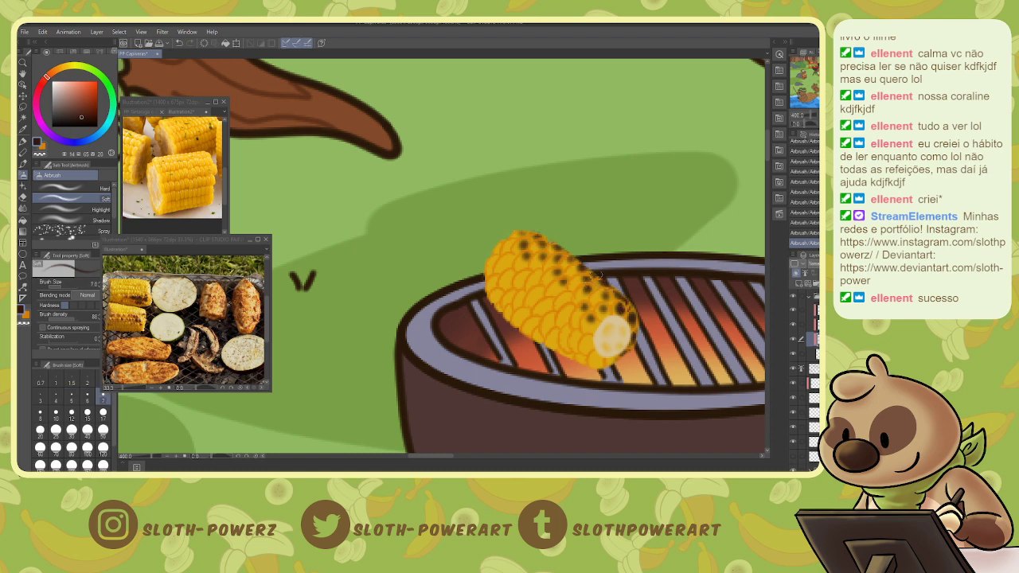
- Lower the Soft airbrush density to 20 and shade the cob's upper side in dark brown at size 30
{"action": "left_click", "coordinate": [71, 429]}
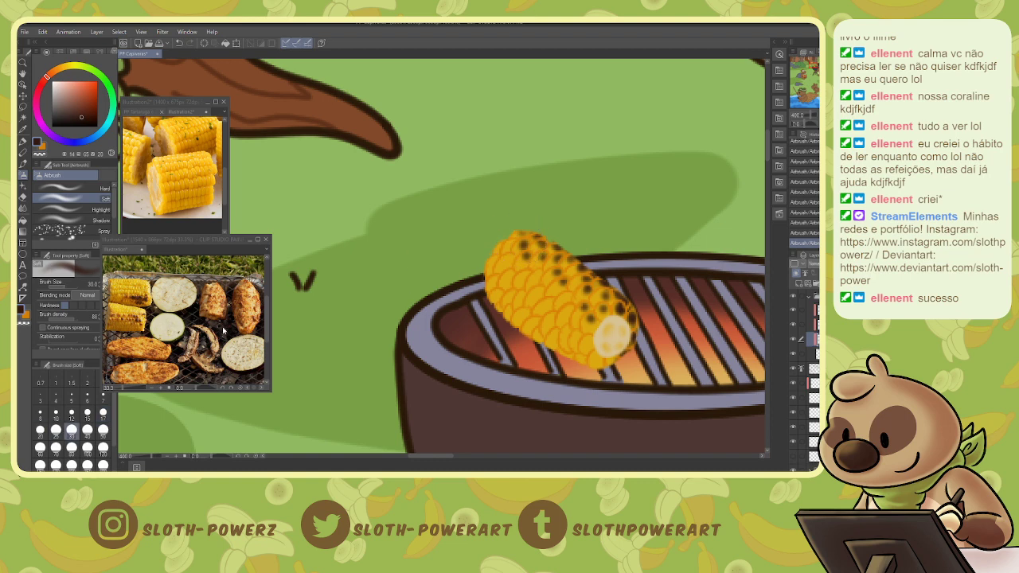
{"action": "left_click", "coordinate": [58, 320]}
{"action": "key", "text": "bracketright"}
{"action": "key", "text": "bracketright"}
{"action": "key", "text": "bracketright"}
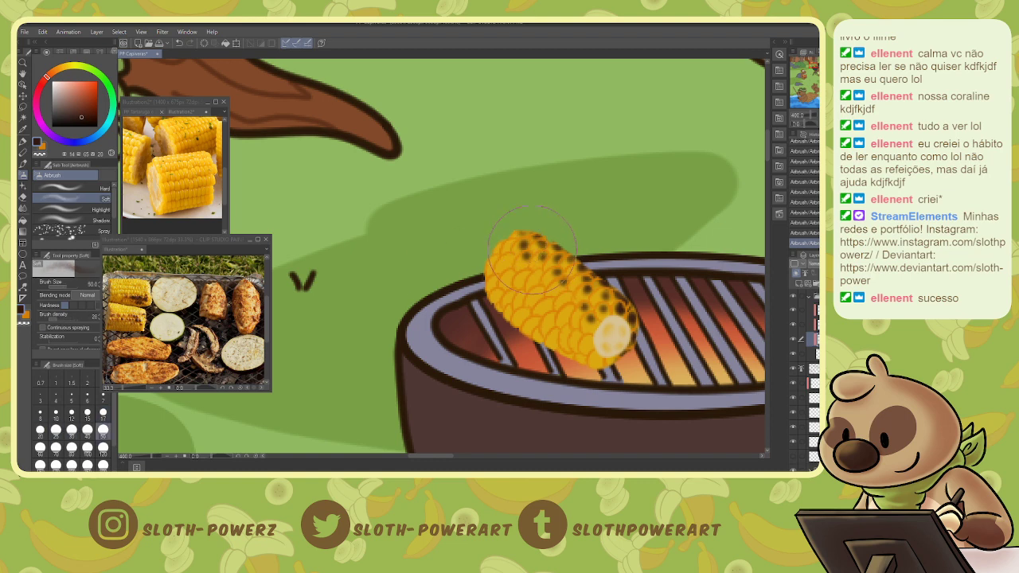
{"action": "key", "text": "bracketleft"}
{"action": "key", "text": "bracketleft"}
{"action": "key", "text": "bracketleft"}
{"action": "mouse_move", "coordinate": [534, 253]}
{"action": "left_mouse_down"}
{"action": "mouse_move", "coordinate": [580, 291]}
{"action": "mouse_move", "coordinate": [533, 246]}
{"action": "mouse_move", "coordinate": [633, 311]}
{"action": "mouse_move", "coordinate": [620, 308]}
{"action": "mouse_move", "coordinate": [644, 343]}
{"action": "mouse_move", "coordinate": [621, 335]}
{"action": "mouse_move", "coordinate": [601, 287]}
{"action": "mouse_move", "coordinate": [519, 221]}
{"action": "mouse_move", "coordinate": [615, 289]}
{"action": "mouse_move", "coordinate": [649, 325]}
{"action": "left_mouse_up"}
- Select the corn's layer folder and nudge the whole cob slightly on the grill with Move layer
{"action": "key", "text": "ctrl+minus"}
{"action": "key", "text": "ctrl+minus"}
{"action": "key", "text": "ctrl+minus"}
{"action": "key", "text": "ctrl+minus"}
{"action": "key", "text": "ctrl+minus"}
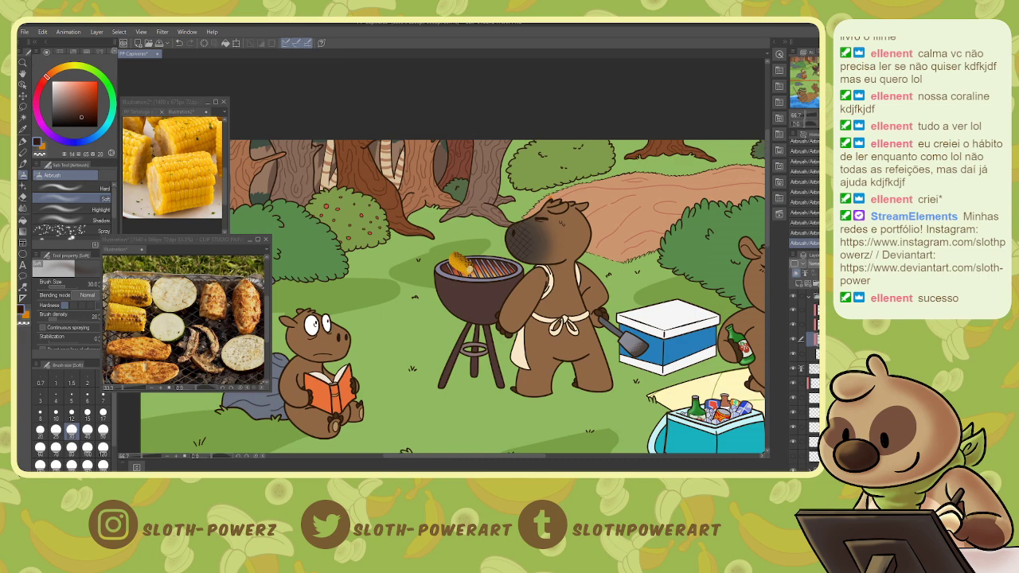
{"action": "key", "text": "ctrl+plus"}
{"action": "mouse_move", "coordinate": [819, 76]}
{"action": "left_mouse_down"}
{"action": "mouse_move", "coordinate": [831, 83]}
{"action": "mouse_move", "coordinate": [815, 69]}
{"action": "left_mouse_up"}
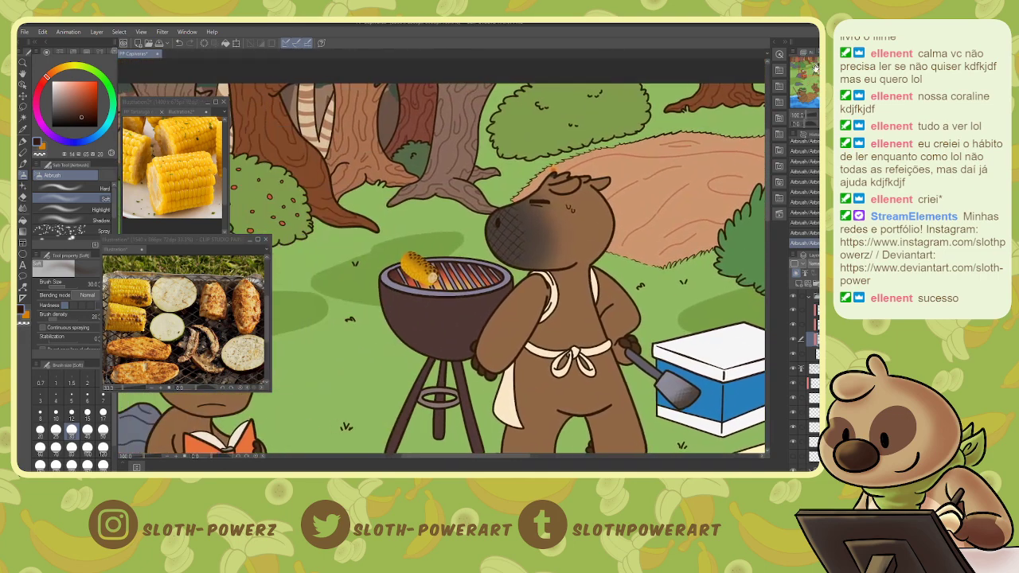
{"action": "left_click", "coordinate": [810, 298]}
{"action": "key", "text": "k"}
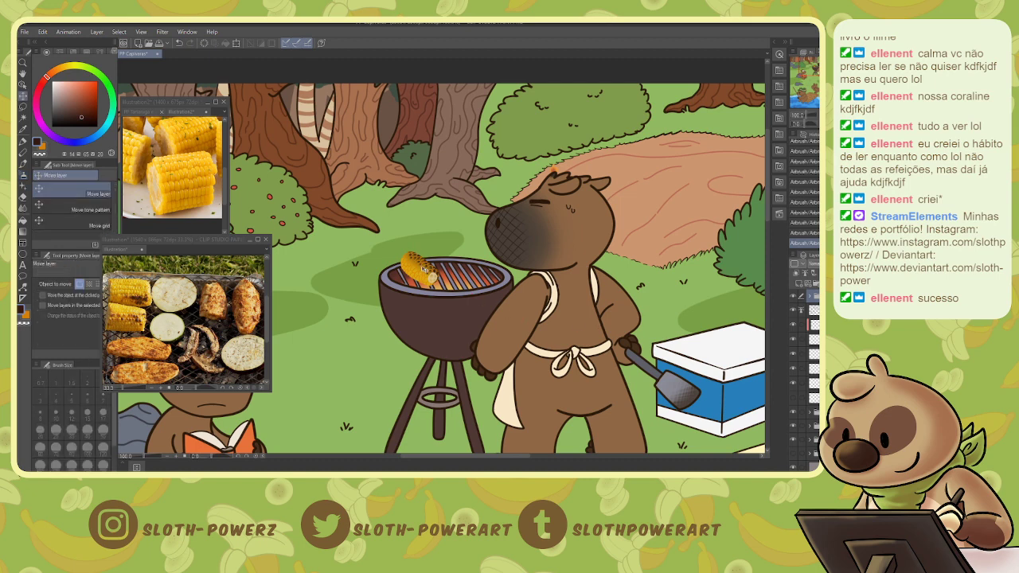
{"action": "left_click_drag", "start_coordinate": [423, 271], "coordinate": [422, 273]}
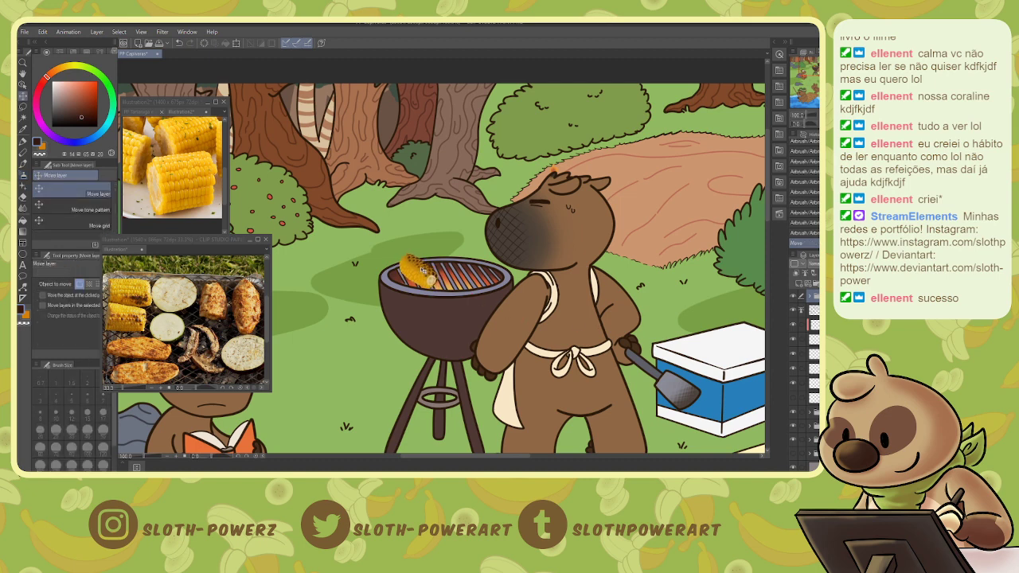
- Add a new raster layer above the corn layers inside the grill food folder and save the illustration
{"action": "left_click", "coordinate": [810, 297]}
{"action": "left_click", "coordinate": [815, 353]}
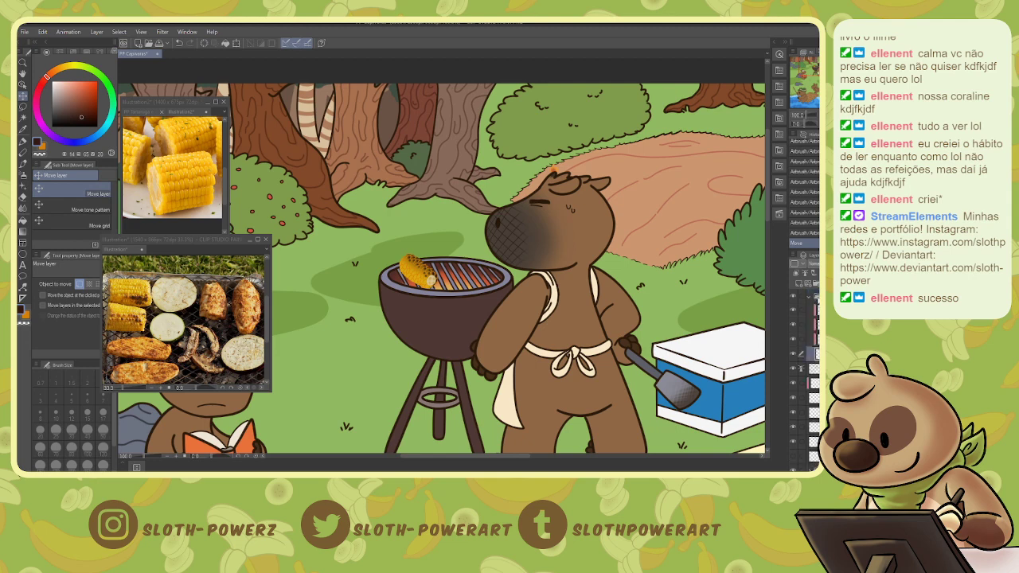
{"action": "left_click", "coordinate": [801, 283]}
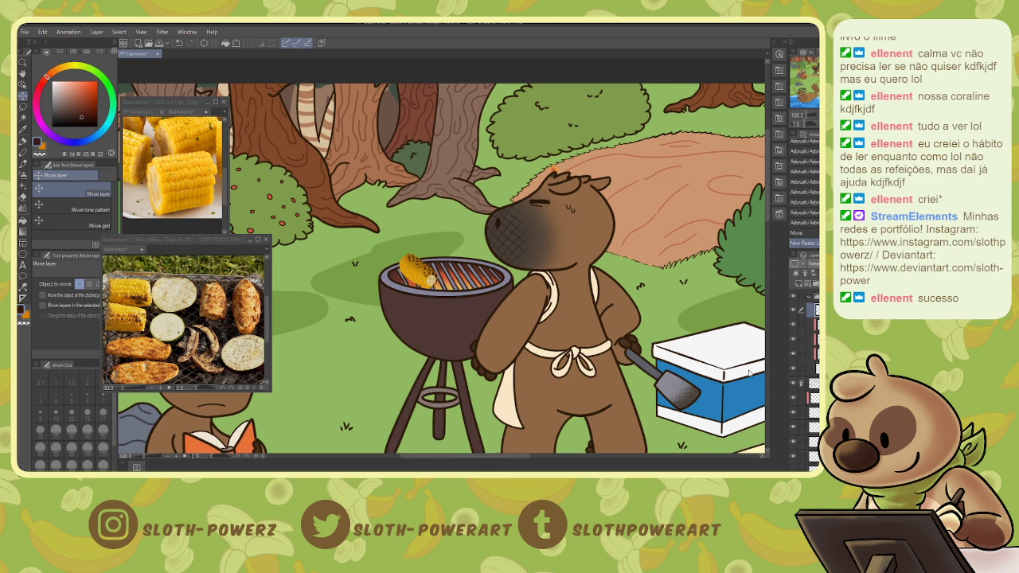
{"action": "key", "text": "ctrl+alt+g"}
{"action": "key", "text": "ctrl+s"}
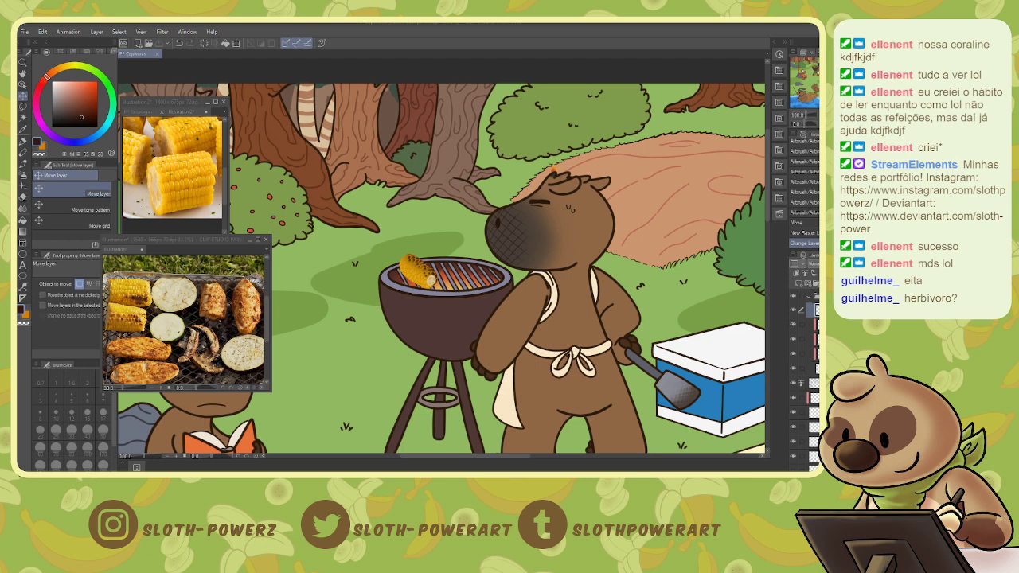
- Sample a light tan from the grilled meat in the reference photo for the marker pen
{"action": "left_click", "coordinate": [249, 320]}
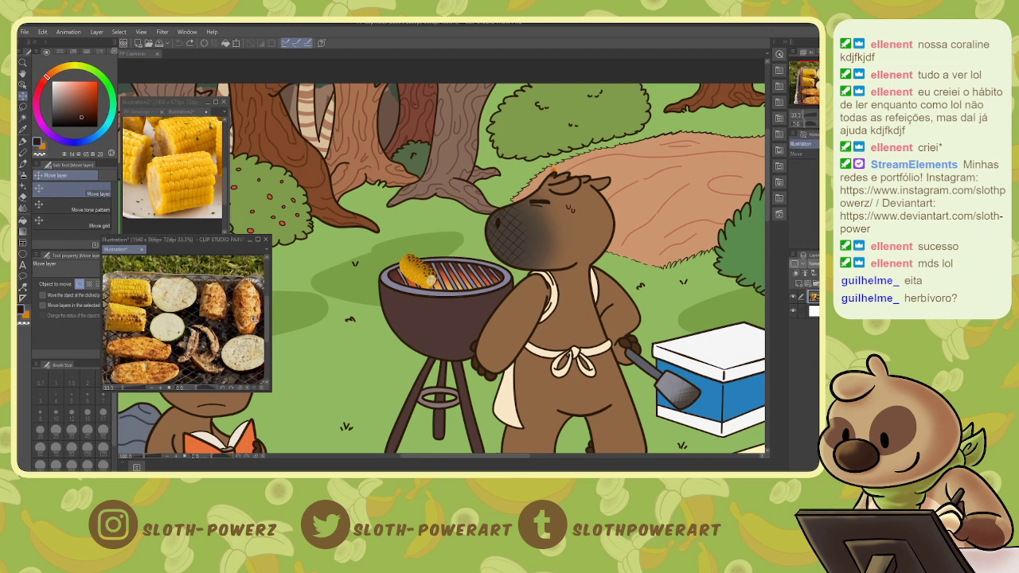
{"action": "key", "text": "i"}
{"action": "left_click", "coordinate": [254, 308]}
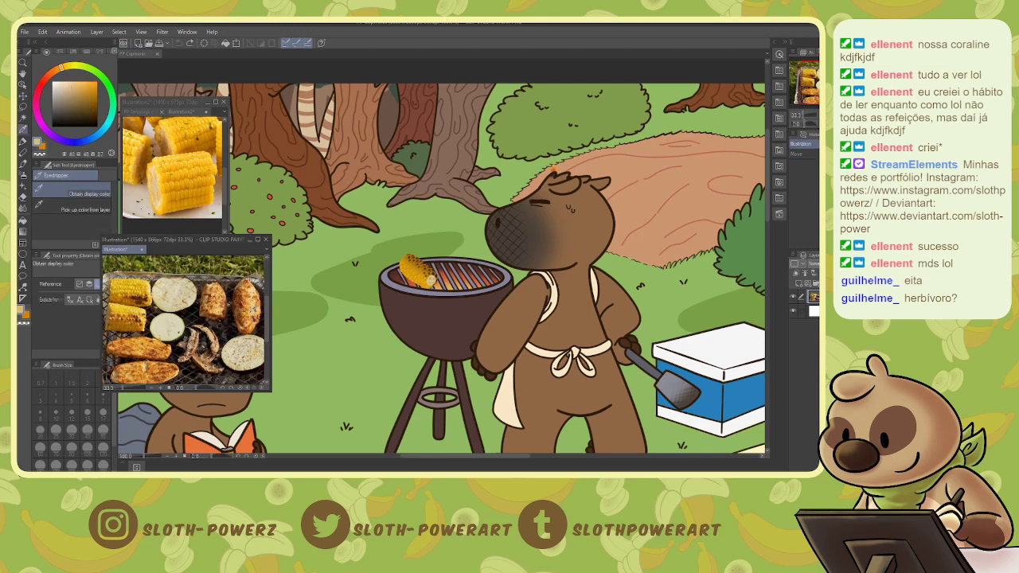
{"action": "key", "text": "p"}
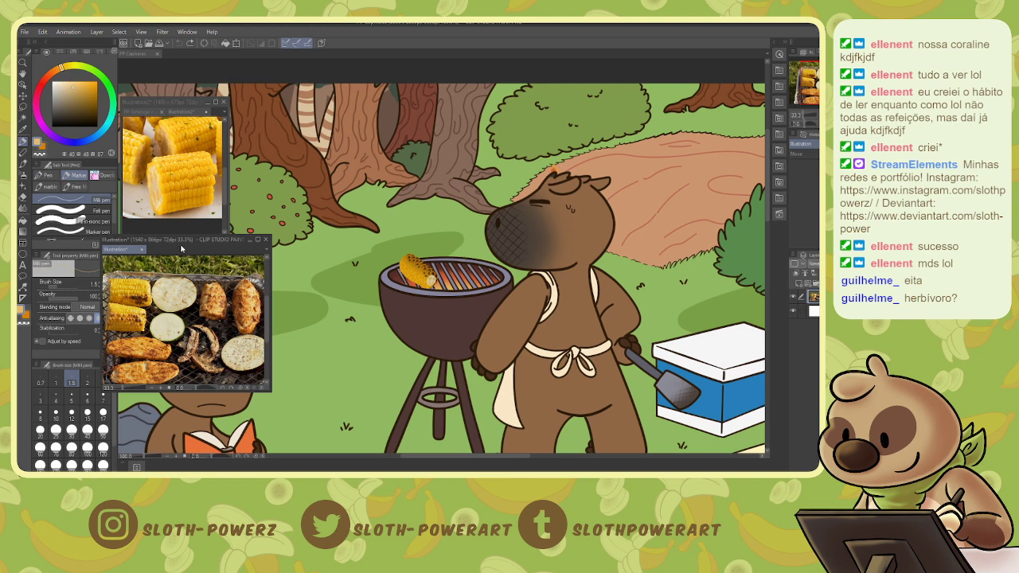
- Paint a filled tan oval food piece beside the corn on the grill with the marker pen at size 12
{"action": "left_click", "coordinate": [483, 298]}
{"action": "key", "text": "p"}
{"action": "key", "text": "p"}
{"action": "key", "text": "p"}
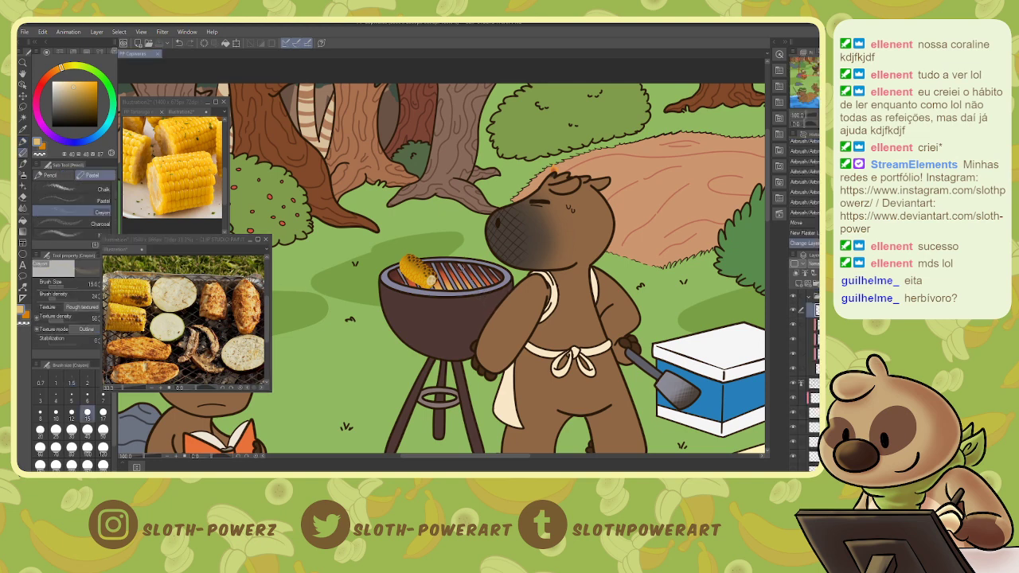
{"action": "key", "text": "p"}
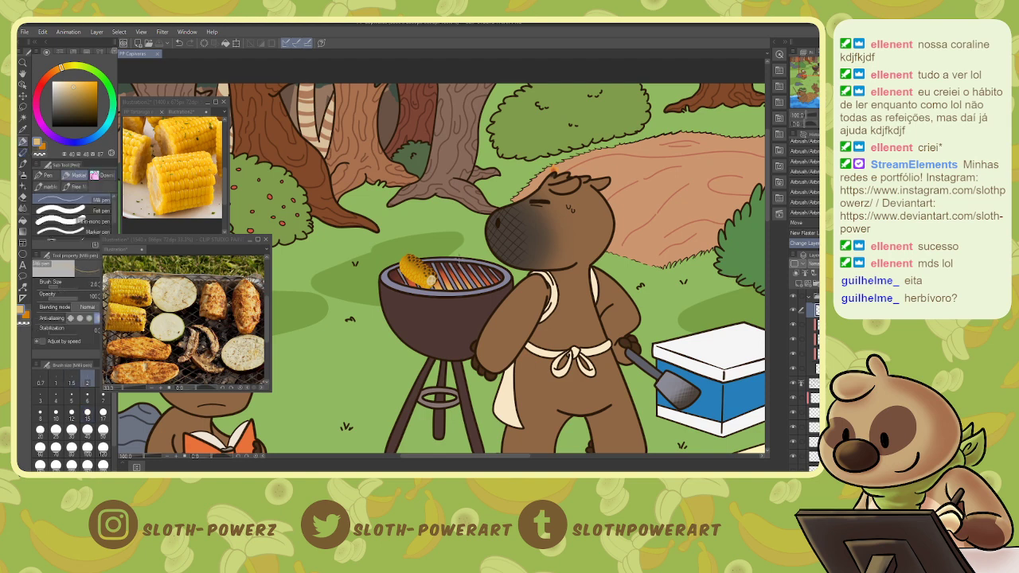
{"action": "key", "text": "]"}
{"action": "mouse_move", "coordinate": [465, 261]}
{"action": "left_mouse_down"}
{"action": "mouse_move", "coordinate": [460, 277]}
{"action": "mouse_move", "coordinate": [472, 274]}
{"action": "mouse_move", "coordinate": [465, 261]}
{"action": "mouse_move", "coordinate": [482, 267]}
{"action": "mouse_move", "coordinate": [480, 281]}
{"action": "mouse_move", "coordinate": [454, 262]}
{"action": "left_mouse_up"}
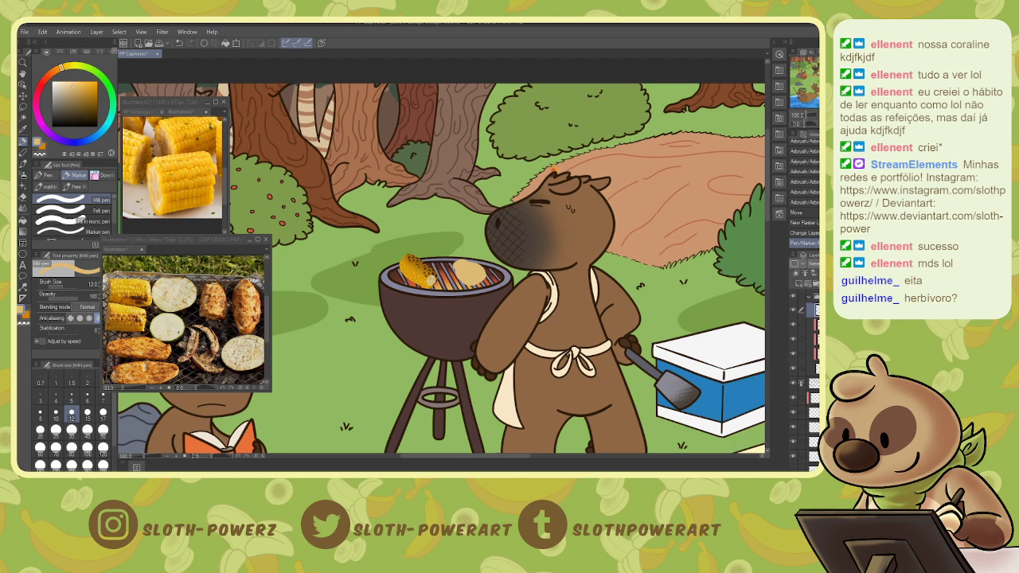
- Add a clipped layer above the tan food piece and set the marker pen to reddish brown at size 7
{"action": "left_click", "coordinate": [798, 284]}
{"action": "left_click", "coordinate": [796, 273]}
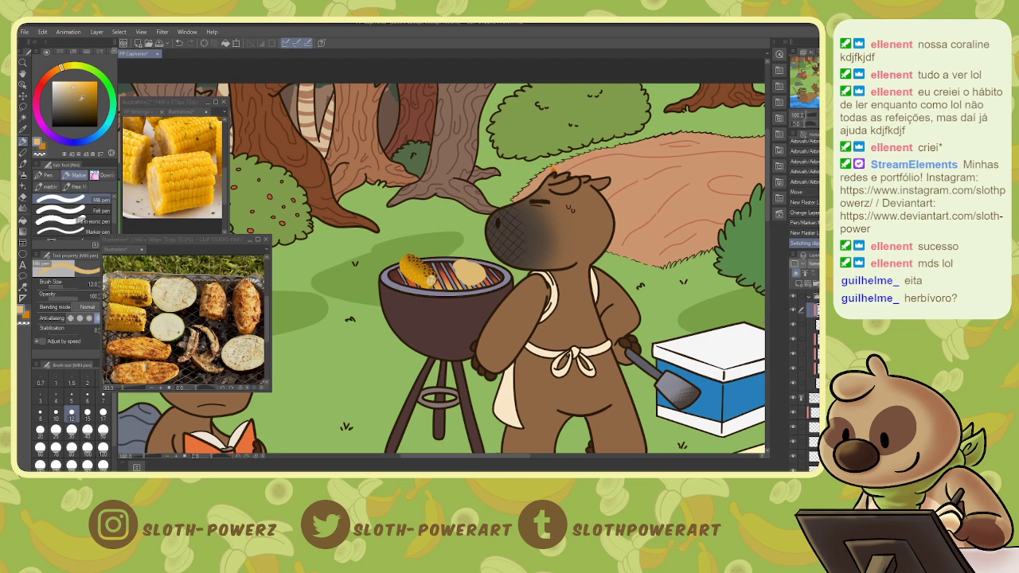
{"action": "left_click", "coordinate": [78, 98]}
{"action": "left_click", "coordinate": [48, 77]}
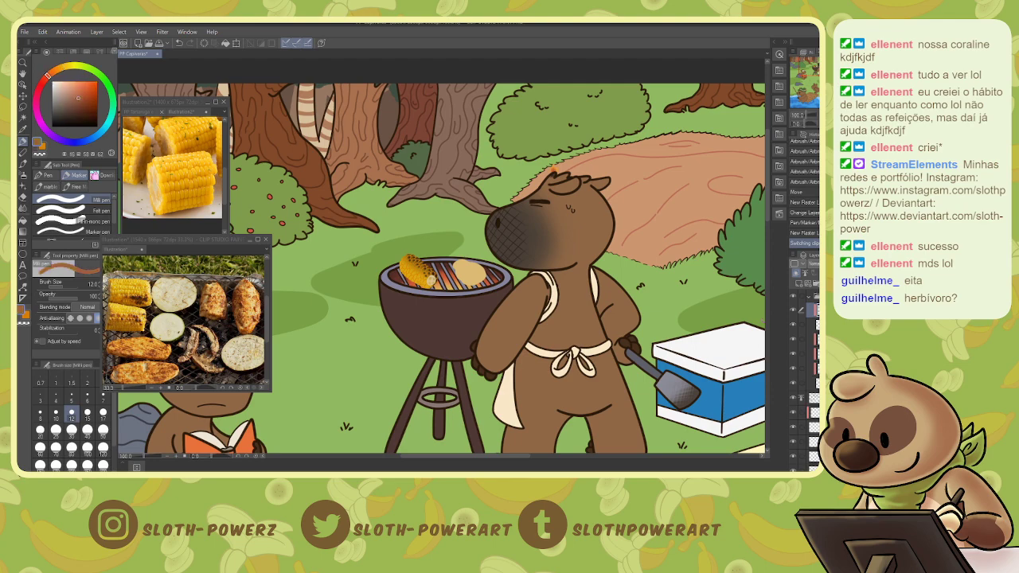
{"action": "key", "text": "ctrl+plus"}
{"action": "key", "text": "ctrl+plus"}
{"action": "key", "text": "bracketleft"}
{"action": "key", "text": "bracketleft"}
{"action": "key", "text": "bracketleft"}
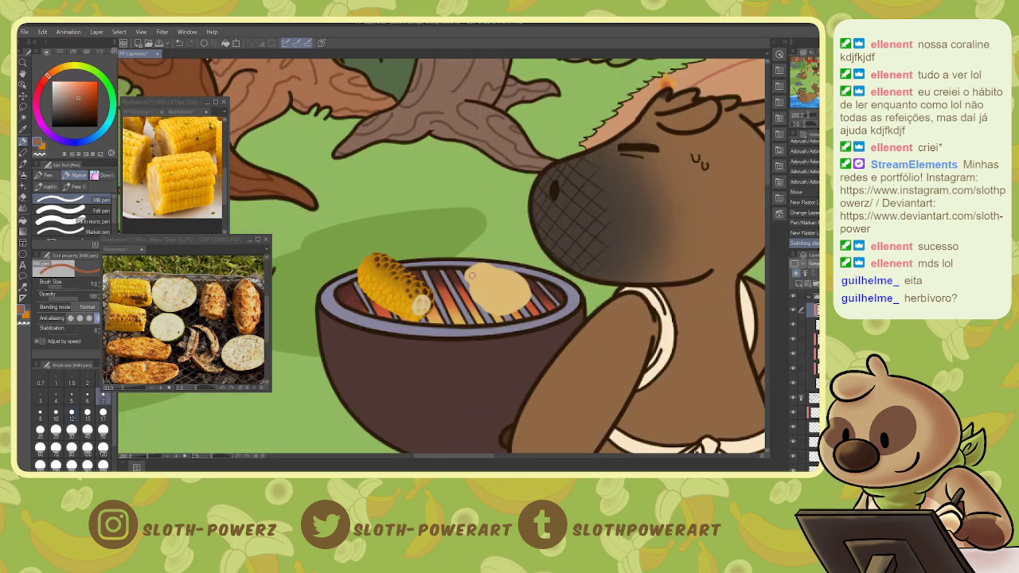
- Dab irregular reddish-brown spots all over the tan food piece
{"action": "left_click_drag", "start_coordinate": [471, 273], "coordinate": [471, 271]}
{"action": "left_click", "coordinate": [486, 266]}
{"action": "left_click", "coordinate": [483, 289]}
{"action": "left_click", "coordinate": [508, 291]}
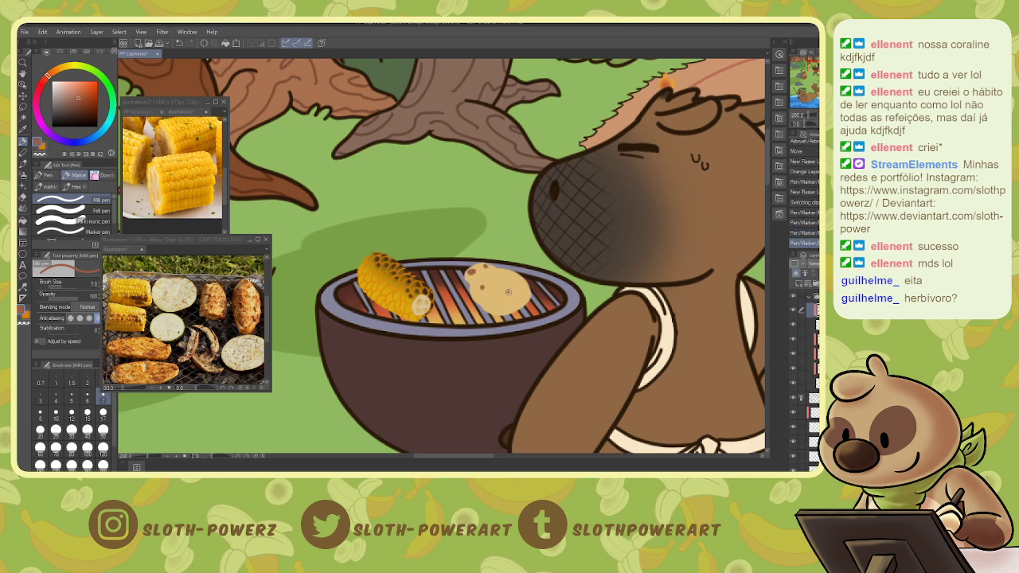
{"action": "left_click", "coordinate": [494, 307]}
{"action": "left_click", "coordinate": [528, 287]}
{"action": "left_click", "coordinate": [529, 295]}
{"action": "left_click", "coordinate": [509, 310]}
{"action": "left_click", "coordinate": [512, 273]}
{"action": "left_click", "coordinate": [492, 282]}
{"action": "left_click", "coordinate": [470, 297]}
{"action": "left_click", "coordinate": [471, 294]}
{"action": "left_click", "coordinate": [480, 288]}
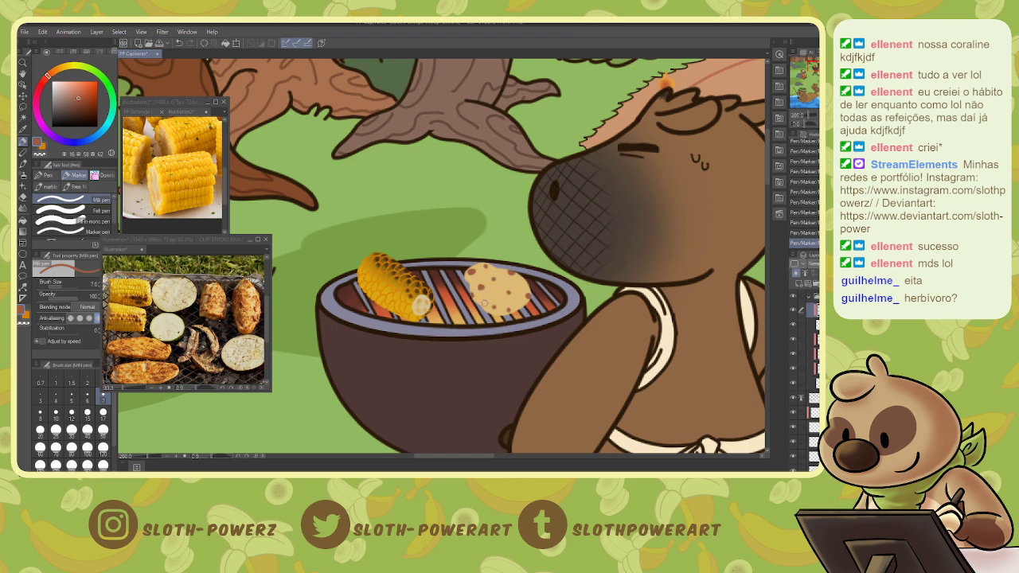
{"action": "mouse_move", "coordinate": [481, 285]}
{"action": "left_mouse_down"}
{"action": "mouse_move", "coordinate": [523, 276]}
{"action": "mouse_move", "coordinate": [512, 272]}
{"action": "mouse_move", "coordinate": [524, 280]}
{"action": "mouse_move", "coordinate": [521, 296]}
{"action": "mouse_move", "coordinate": [491, 302]}
{"action": "left_mouse_up"}
{"action": "left_click", "coordinate": [495, 279]}
- Add another clipped layer above the spots and sample a dark brown from the cook capybara's muzzle for the marker pen
{"action": "left_click", "coordinate": [799, 284]}
{"action": "left_click", "coordinate": [795, 273]}
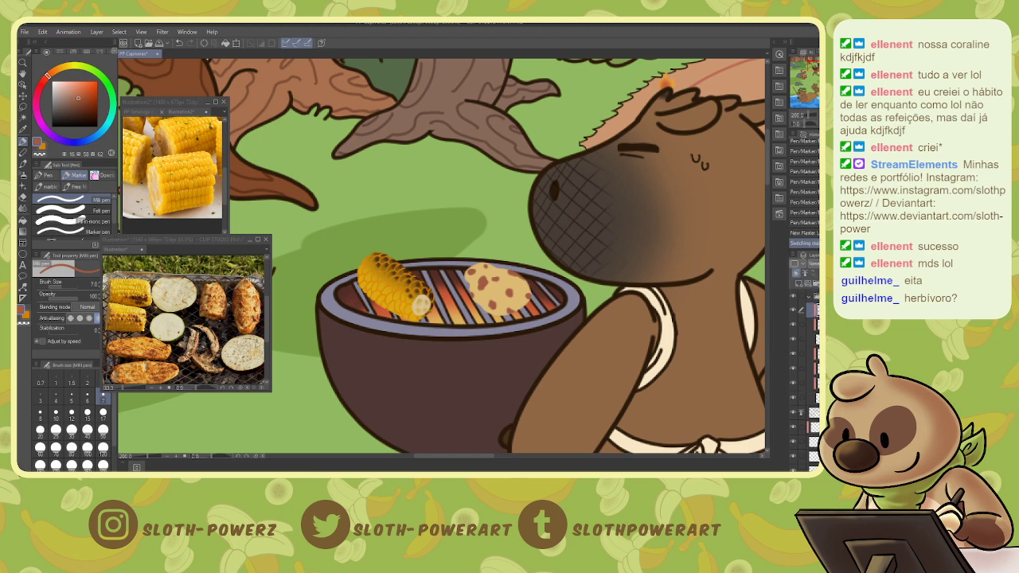
{"action": "key", "text": "i"}
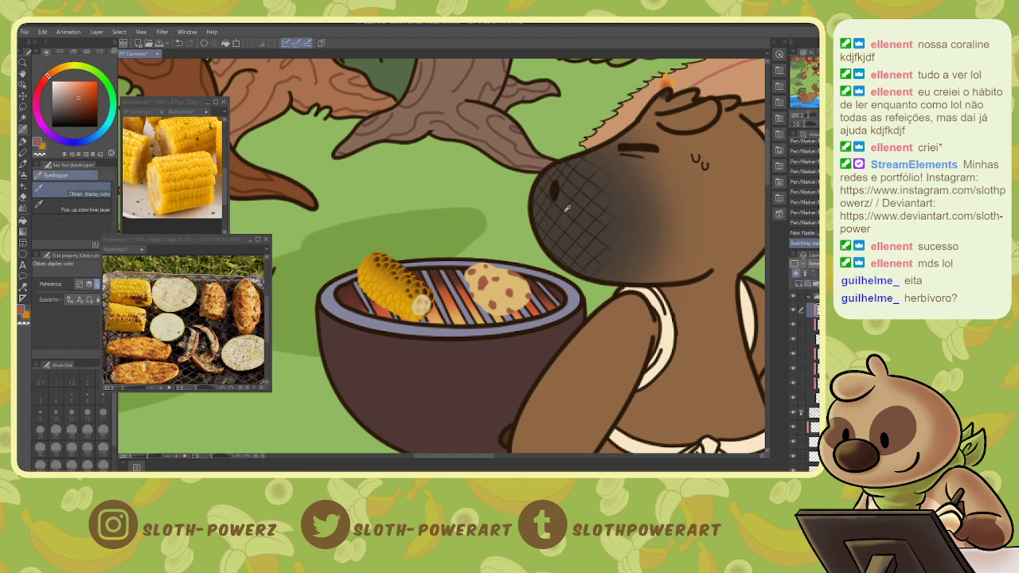
{"action": "left_click", "coordinate": [566, 209]}
{"action": "left_click", "coordinate": [565, 209]}
{"action": "key", "text": "x"}
{"action": "left_click", "coordinate": [565, 217]}
{"action": "key", "text": "x"}
{"action": "key", "text": "p"}
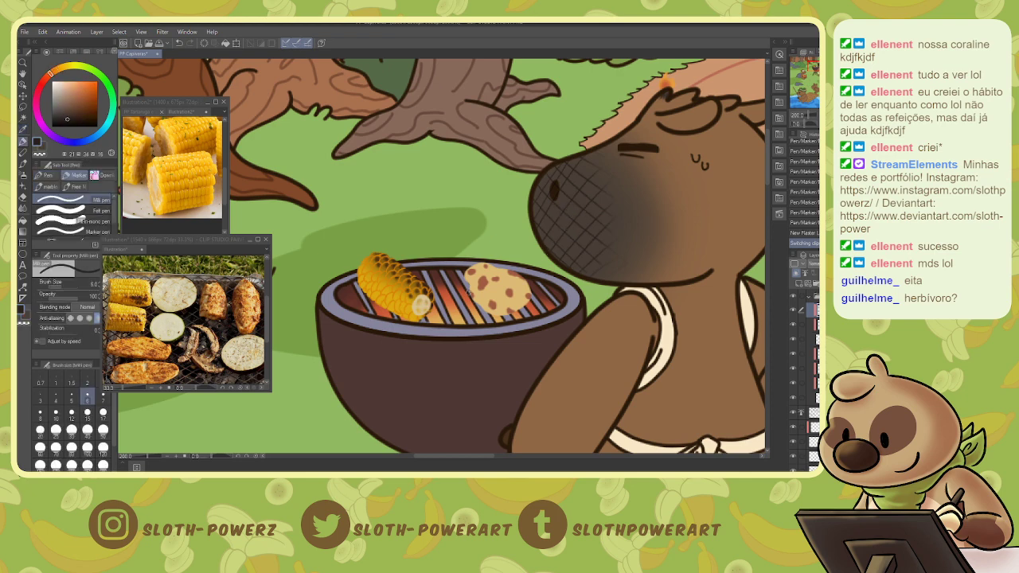
- Draw crossing dark grill lines over the spotted food piece with the marker pen at size 1.5
{"action": "key", "text": "bracketleft"}
{"action": "key", "text": "bracketleft"}
{"action": "key", "text": "bracketleft"}
{"action": "key", "text": "bracketleft"}
{"action": "key", "text": "bracketleft"}
{"action": "mouse_move", "coordinate": [495, 297]}
{"action": "left_mouse_down"}
{"action": "mouse_move", "coordinate": [527, 284]}
{"action": "mouse_move", "coordinate": [490, 267]}
{"action": "mouse_move", "coordinate": [483, 274]}
{"action": "mouse_move", "coordinate": [507, 301]}
{"action": "left_mouse_up"}
{"action": "mouse_move", "coordinate": [475, 265]}
{"action": "left_mouse_down"}
{"action": "mouse_move", "coordinate": [510, 292]}
{"action": "mouse_move", "coordinate": [522, 280]}
{"action": "mouse_move", "coordinate": [495, 294]}
{"action": "mouse_move", "coordinate": [527, 284]}
{"action": "mouse_move", "coordinate": [521, 268]}
{"action": "mouse_move", "coordinate": [491, 296]}
{"action": "left_mouse_up"}
{"action": "mouse_move", "coordinate": [506, 283]}
{"action": "left_mouse_down"}
{"action": "mouse_move", "coordinate": [524, 280]}
{"action": "mouse_move", "coordinate": [492, 280]}
{"action": "mouse_move", "coordinate": [503, 270]}
{"action": "mouse_move", "coordinate": [488, 265]}
{"action": "left_mouse_up"}
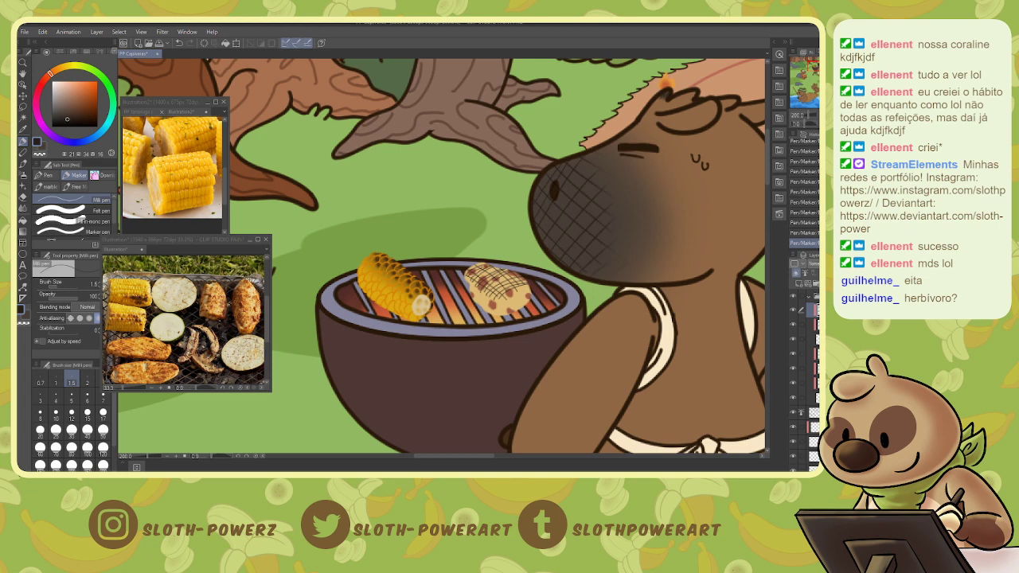
- On the layer below the grill lines, shade the food piece's upper part in dark brown with the Soft airbrush at size 15
{"action": "left_click", "coordinate": [812, 325]}
{"action": "left_click", "coordinate": [603, 300], "text": "alt"}
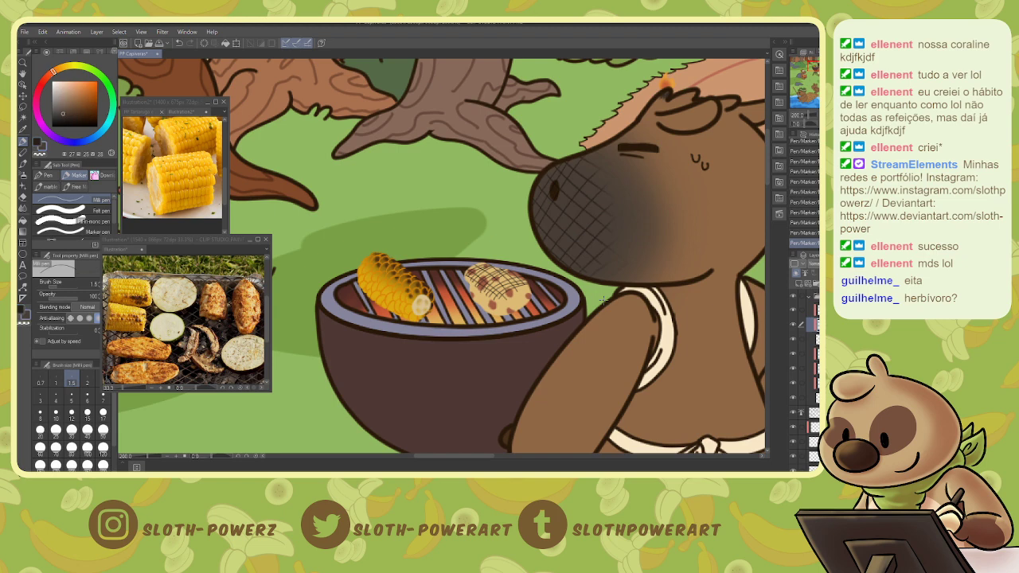
{"action": "key", "text": "b"}
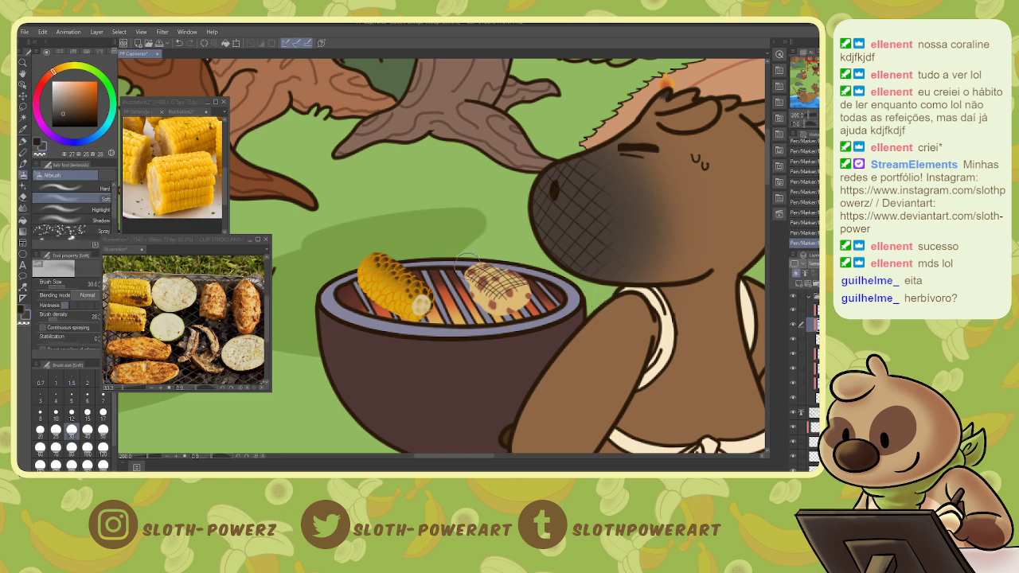
{"action": "key", "text": "bracketright"}
{"action": "key", "text": "bracketright"}
{"action": "key", "text": "bracketleft"}
{"action": "key", "text": "bracketleft"}
{"action": "key", "text": "bracketleft"}
{"action": "key", "text": "bracketleft"}
{"action": "key", "text": "bracketleft"}
{"action": "key", "text": "bracketleft"}
{"action": "mouse_move", "coordinate": [478, 271]}
{"action": "left_mouse_down"}
{"action": "mouse_move", "coordinate": [498, 285]}
{"action": "mouse_move", "coordinate": [500, 274]}
{"action": "mouse_move", "coordinate": [517, 280]}
{"action": "mouse_move", "coordinate": [511, 291]}
{"action": "mouse_move", "coordinate": [471, 275]}
{"action": "mouse_move", "coordinate": [494, 293]}
{"action": "mouse_move", "coordinate": [479, 264]}
{"action": "mouse_move", "coordinate": [495, 299]}
{"action": "mouse_move", "coordinate": [523, 293]}
{"action": "mouse_move", "coordinate": [475, 269]}
{"action": "left_mouse_up"}
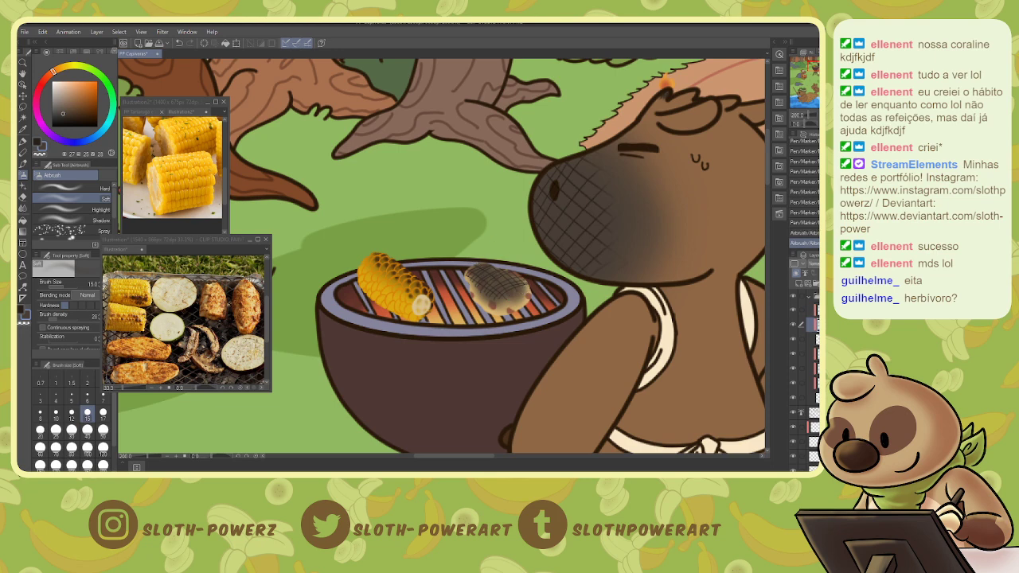
- Add a new raster layer above the grill-lines layer
{"action": "left_click", "coordinate": [814, 310]}
{"action": "left_click", "coordinate": [799, 283]}
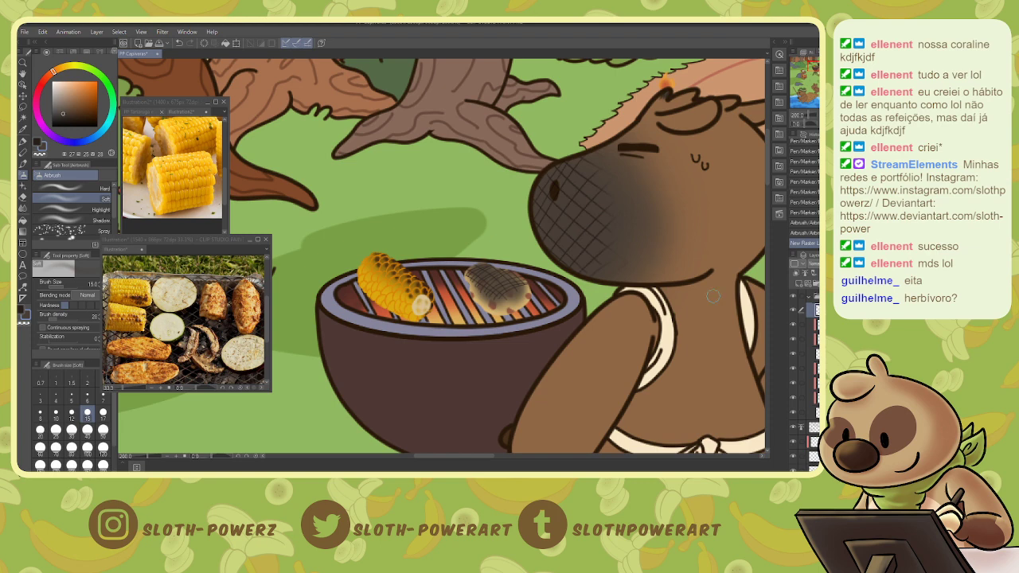
- Sample a light orange from the grill's glow and draw a flame outline around the spotted food piece with the marker pen at size 2
{"action": "key", "text": "i"}
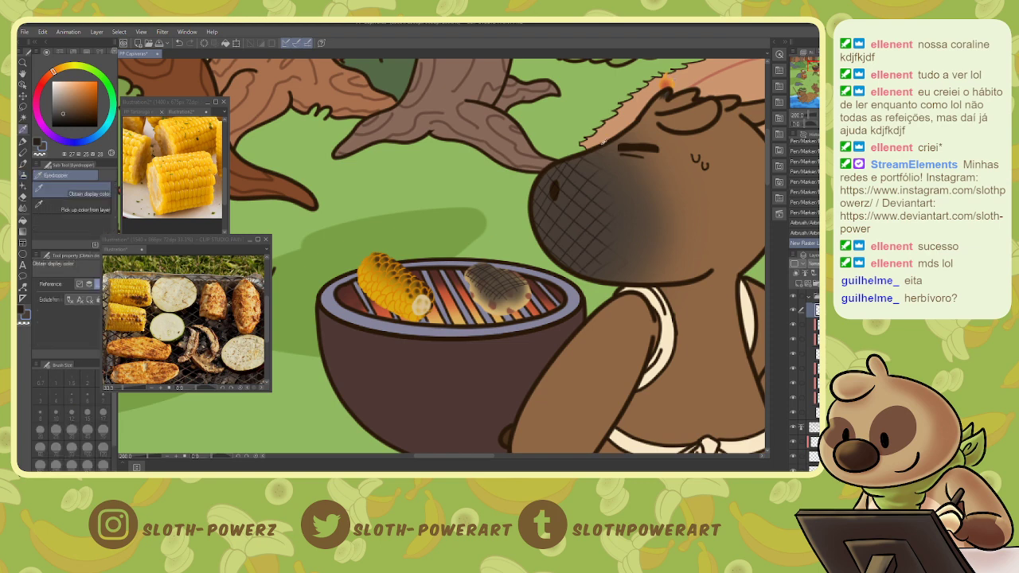
{"action": "left_click", "coordinate": [467, 336]}
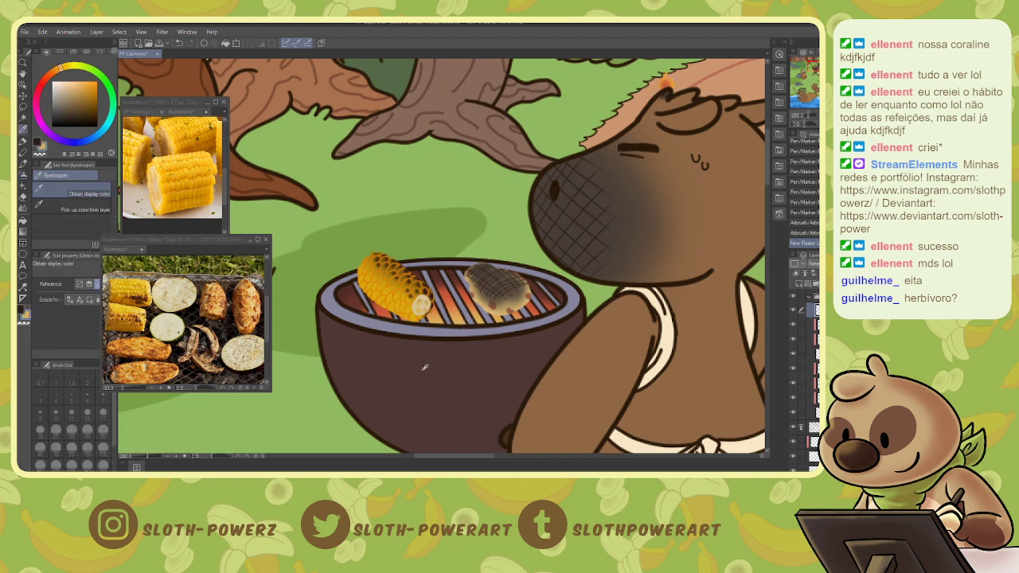
{"action": "key", "text": "p"}
{"action": "key", "text": "bracketright"}
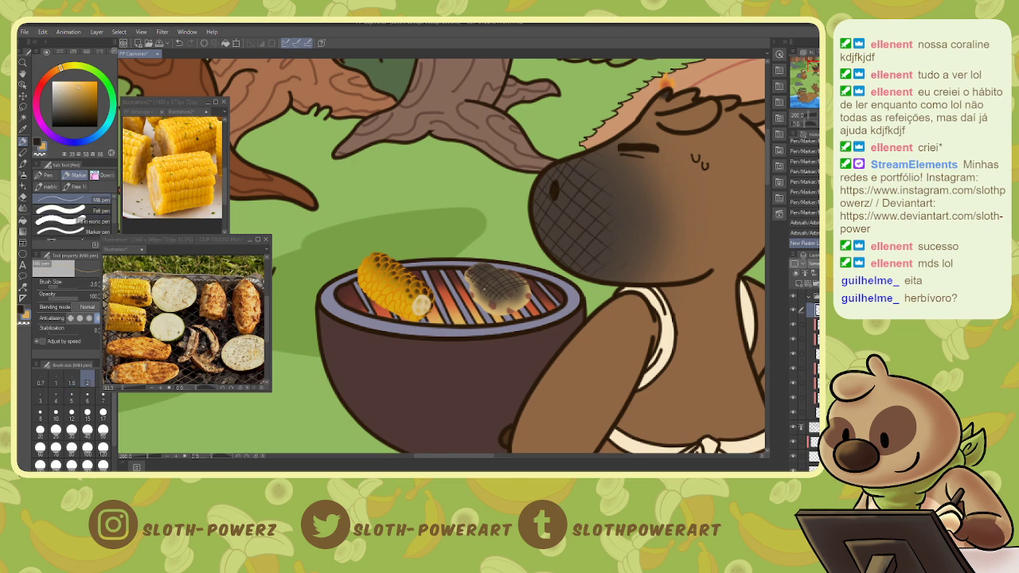
{"action": "mouse_move", "coordinate": [482, 291]}
{"action": "left_mouse_down"}
{"action": "mouse_move", "coordinate": [463, 278]}
{"action": "mouse_move", "coordinate": [463, 227]}
{"action": "mouse_move", "coordinate": [502, 179]}
{"action": "left_mouse_up"}
{"action": "mouse_move", "coordinate": [525, 233]}
{"action": "left_mouse_down"}
{"action": "mouse_move", "coordinate": [538, 274]}
{"action": "mouse_move", "coordinate": [531, 288]}
{"action": "mouse_move", "coordinate": [542, 267]}
{"action": "left_mouse_up"}
{"action": "left_click_drag", "start_coordinate": [500, 189], "coordinate": [511, 170]}
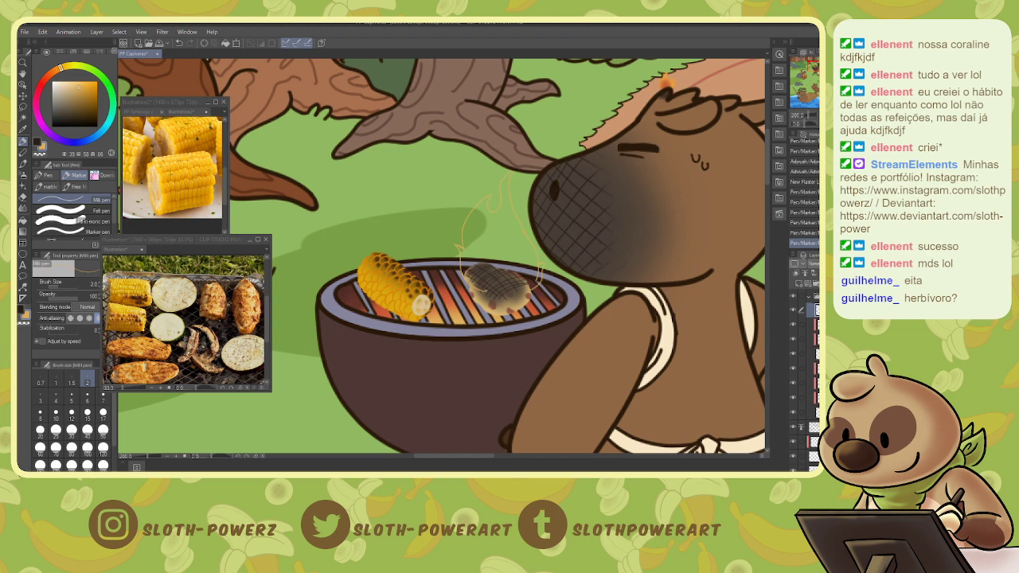
{"action": "left_click_drag", "start_coordinate": [485, 290], "coordinate": [522, 281]}
{"action": "key", "text": "g"}
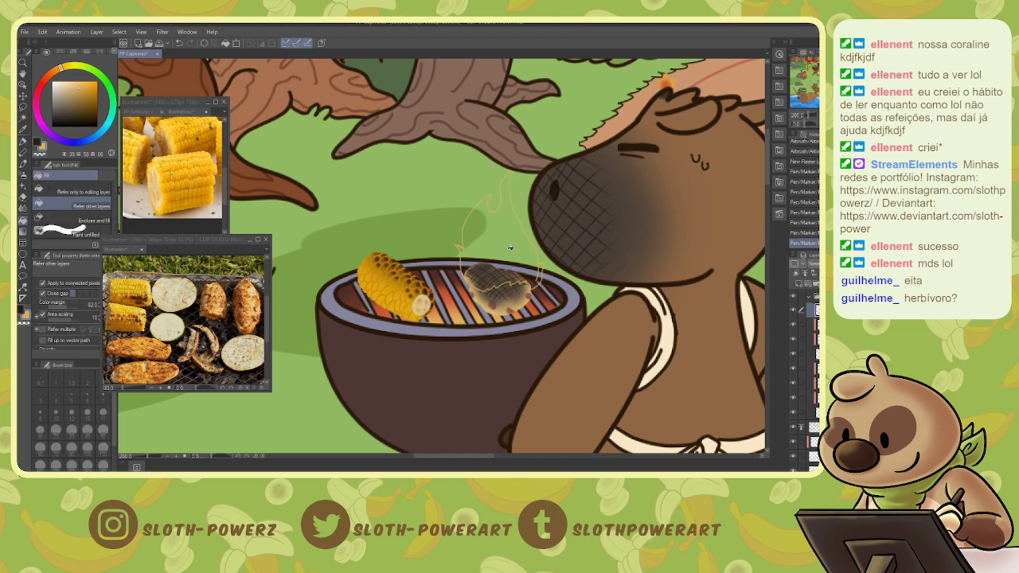
{"action": "left_click", "coordinate": [591, 340]}
{"action": "key", "text": "ctrl+z"}
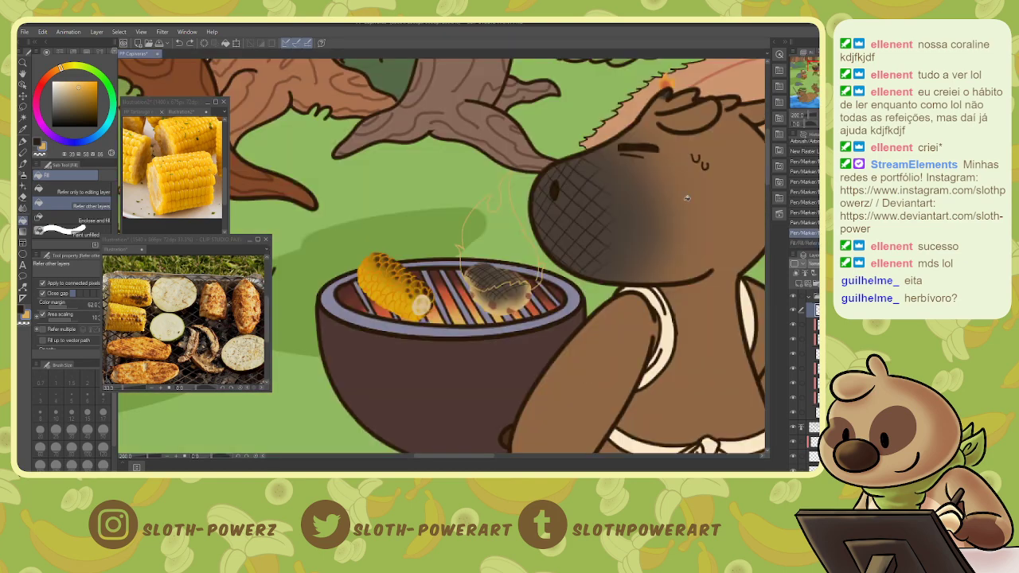
- Close the gap in the flame outline beside the capybara's snout and thicken the whole outline with the marker pen, starting at size 5
{"action": "key", "text": "p"}
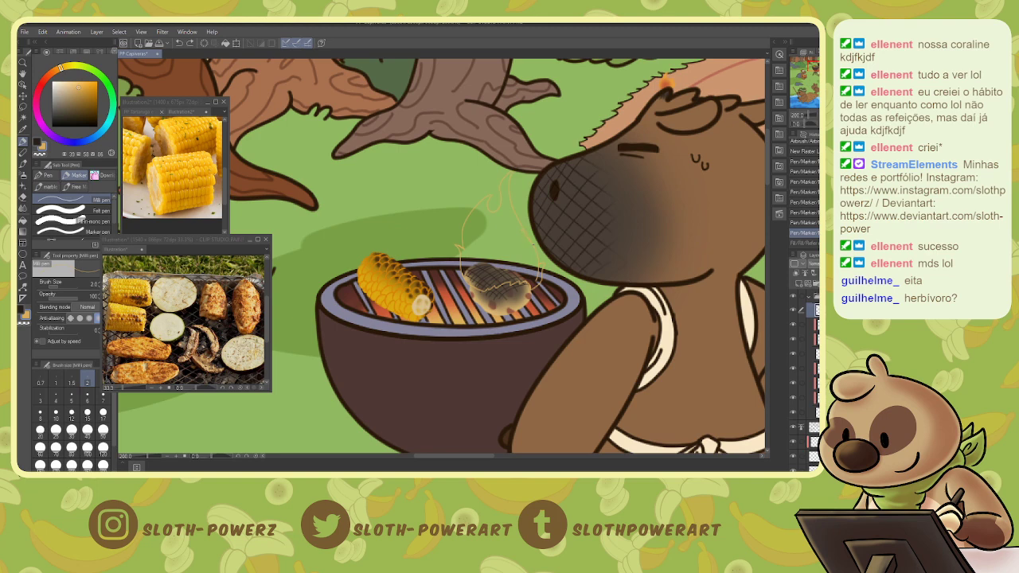
{"action": "left_click_drag", "start_coordinate": [542, 265], "coordinate": [539, 282]}
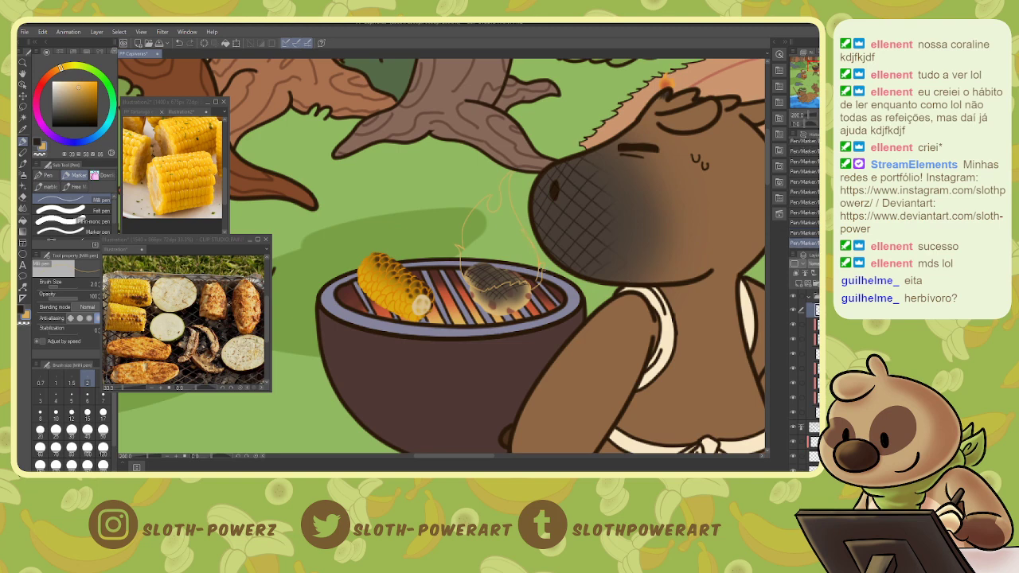
{"action": "left_click", "coordinate": [71, 396]}
{"action": "mouse_move", "coordinate": [530, 290]}
{"action": "left_mouse_down"}
{"action": "mouse_move", "coordinate": [544, 264]}
{"action": "mouse_move", "coordinate": [514, 169]}
{"action": "mouse_move", "coordinate": [457, 250]}
{"action": "mouse_move", "coordinate": [459, 268]}
{"action": "mouse_move", "coordinate": [485, 293]}
{"action": "left_mouse_up"}
{"action": "key", "text": "bracketleft"}
{"action": "key", "text": "bracketleft"}
{"action": "key", "text": "bracketleft"}
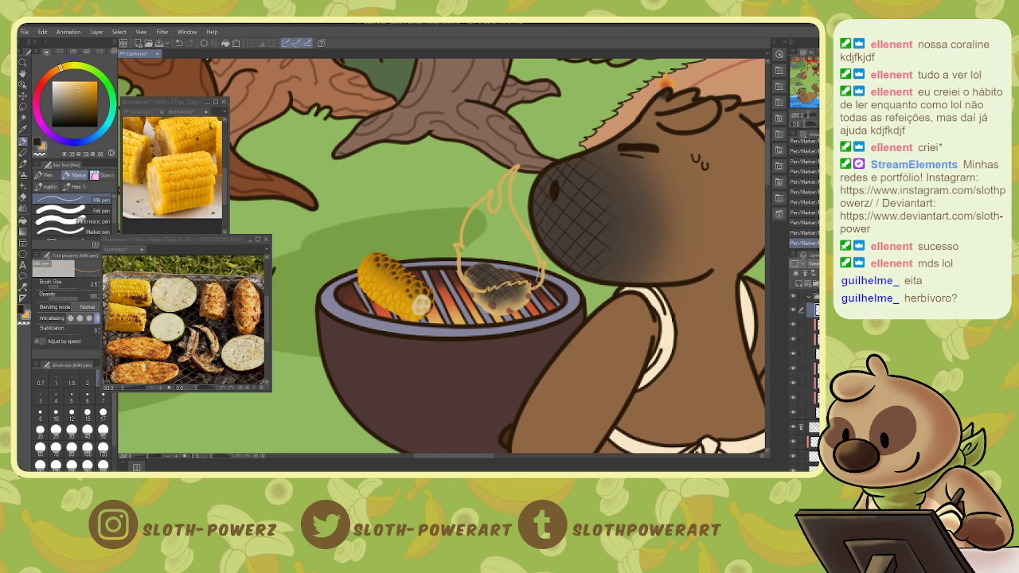
- Fill the flame outline with the light orange and touch up the flame's base with the marker pen at size 3
{"action": "key", "text": "g"}
{"action": "left_click", "coordinate": [524, 269]}
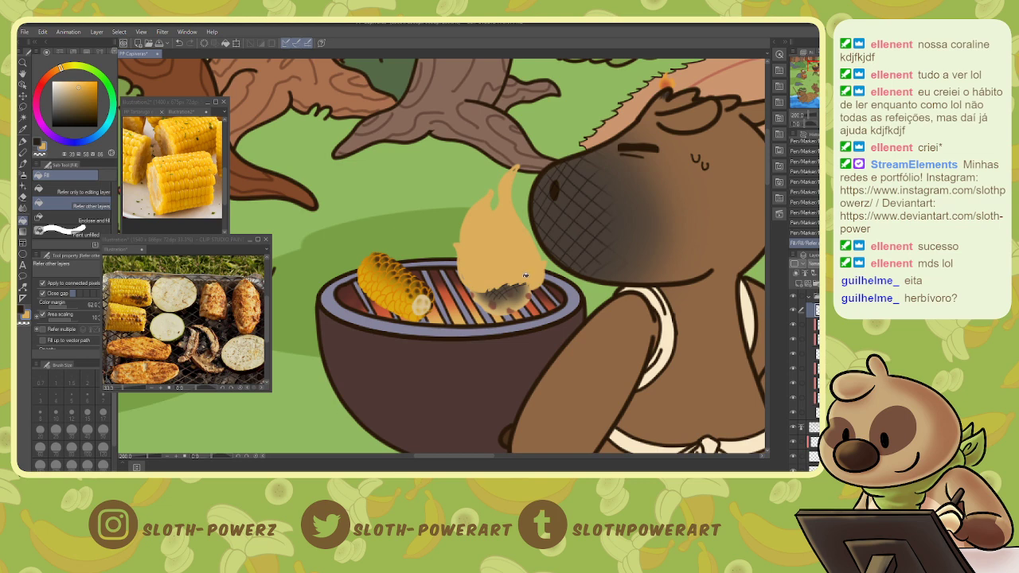
{"action": "key", "text": "p"}
{"action": "key", "text": "bracketright"}
{"action": "key", "text": "bracketright"}
{"action": "key", "text": "bracketright"}
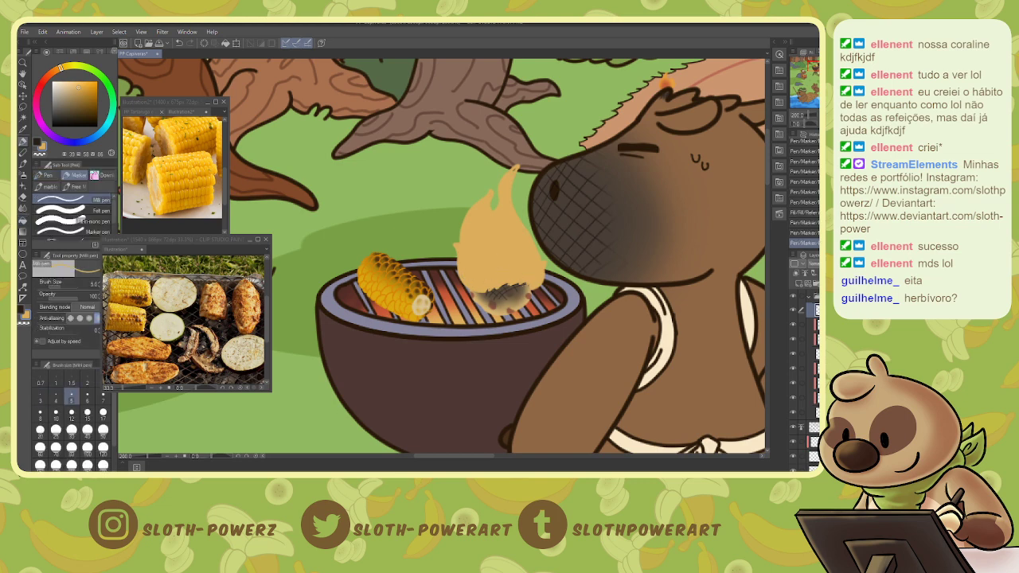
{"action": "key", "text": "bracketleft"}
{"action": "key", "text": "bracketleft"}
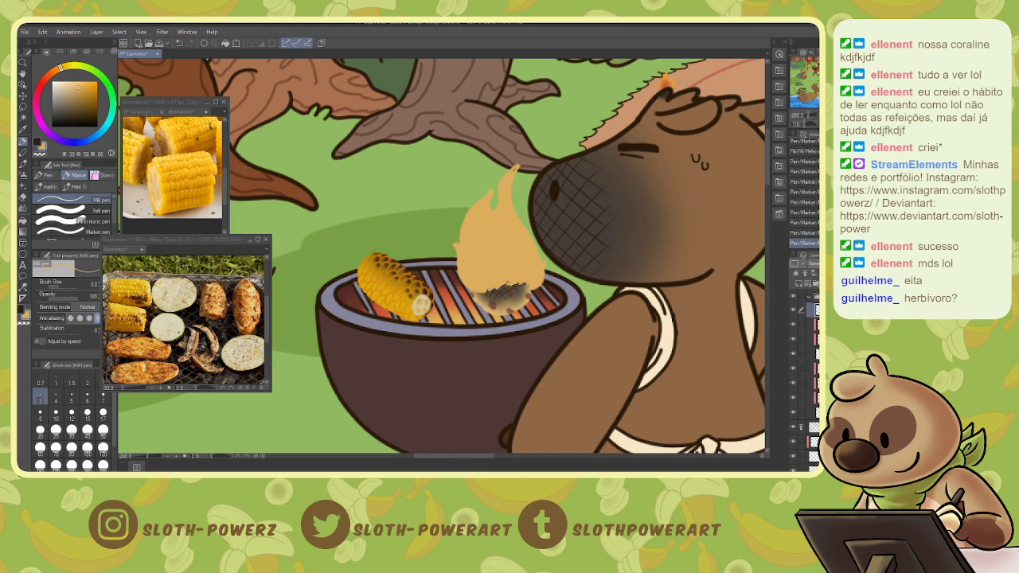
{"action": "left_click_drag", "start_coordinate": [521, 281], "coordinate": [516, 285]}
- Trim the flame's sides and tips with the Hard eraser at size 10 and retouch its snout-side edge with the marker pen
{"action": "key", "text": "e"}
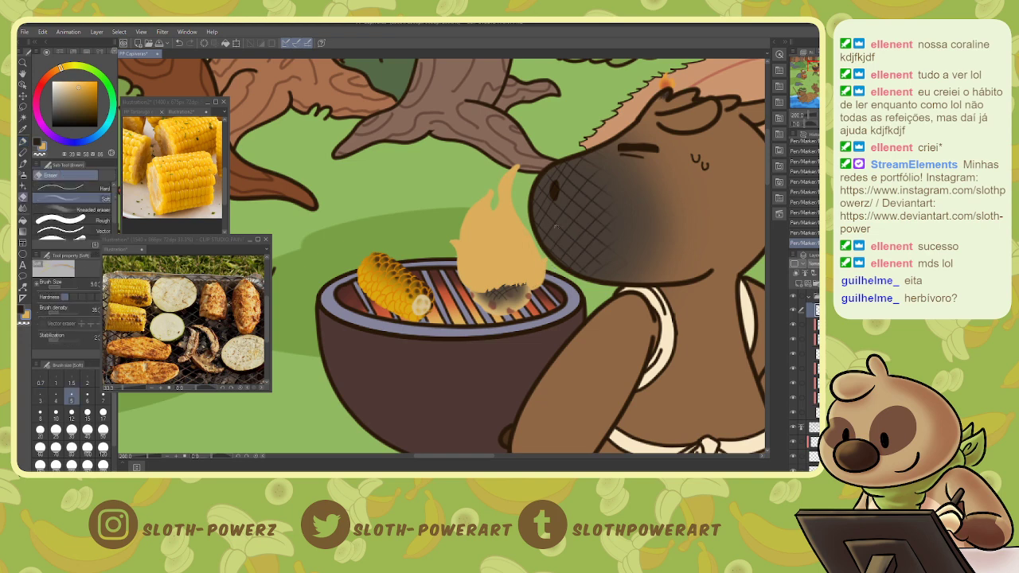
{"action": "left_click", "coordinate": [77, 189]}
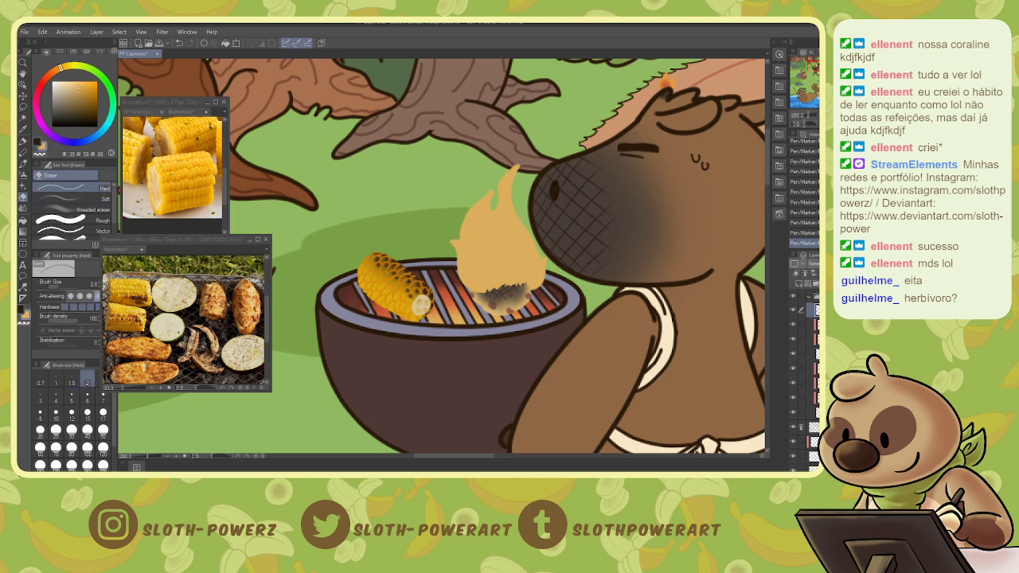
{"action": "key", "text": "bracketleft"}
{"action": "key", "text": "bracketleft"}
{"action": "key", "text": "bracketleft"}
{"action": "key", "text": "bracketright"}
{"action": "key", "text": "bracketright"}
{"action": "key", "text": "bracketright"}
{"action": "key", "text": "bracketright"}
{"action": "key", "text": "bracketright"}
{"action": "key", "text": "bracketright"}
{"action": "key", "text": "bracketright"}
{"action": "key", "text": "bracketright"}
{"action": "key", "text": "bracketright"}
{"action": "key", "text": "bracketright"}
{"action": "key", "text": "bracketright"}
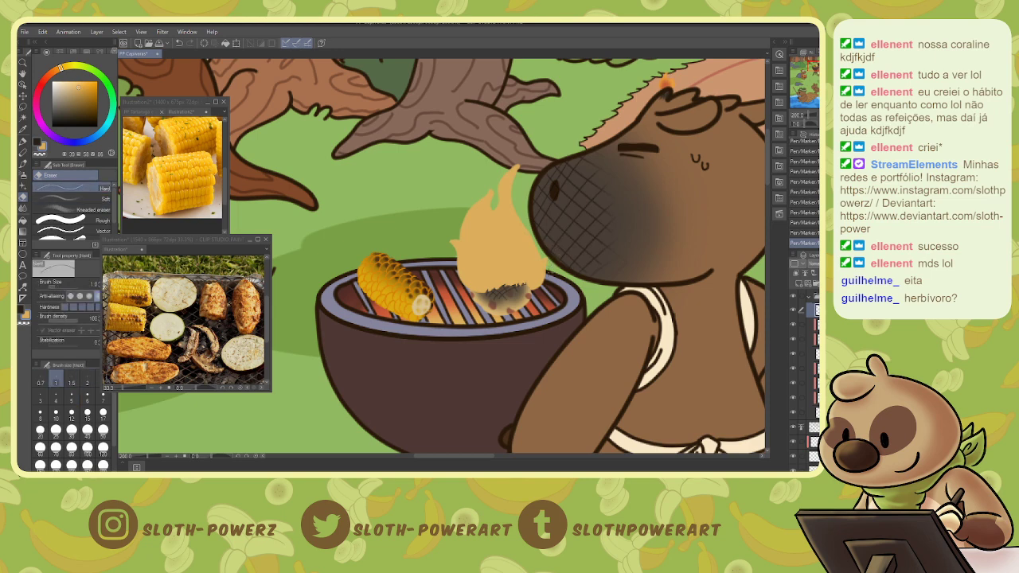
{"action": "left_click_drag", "start_coordinate": [549, 280], "coordinate": [549, 261]}
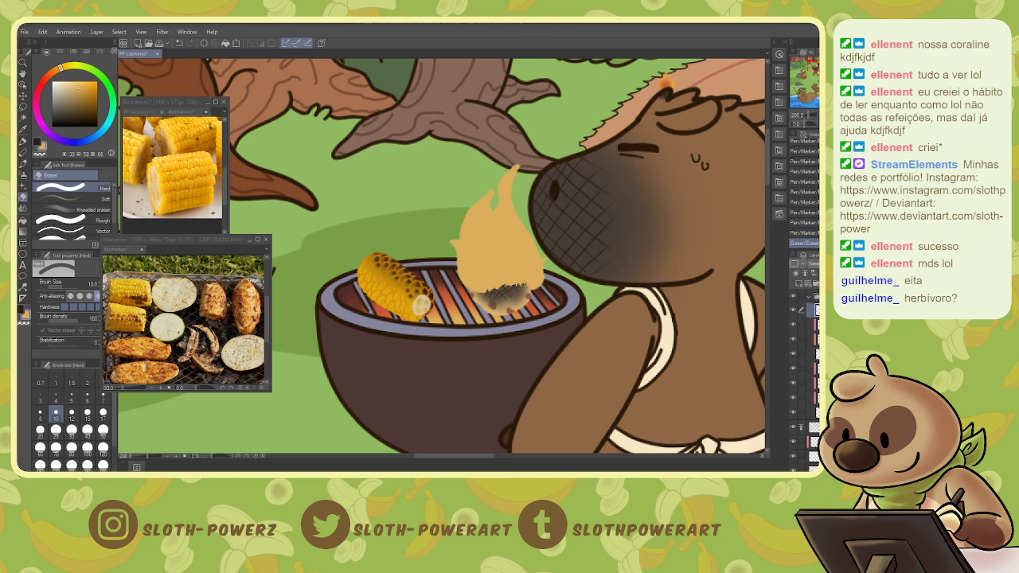
{"action": "left_click_drag", "start_coordinate": [550, 277], "coordinate": [546, 280]}
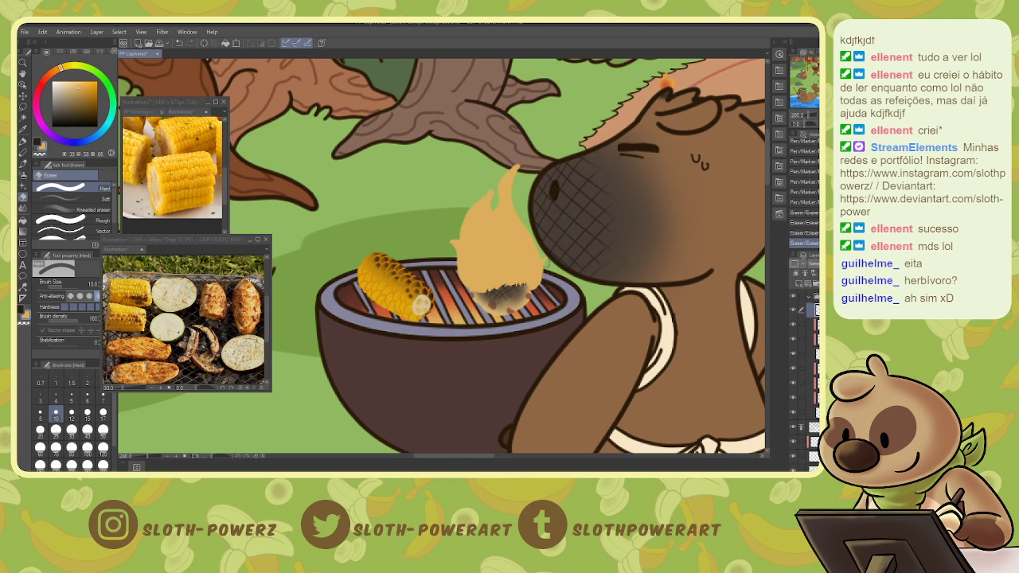
{"action": "left_click_drag", "start_coordinate": [455, 271], "coordinate": [455, 243]}
{"action": "left_click_drag", "start_coordinate": [527, 167], "coordinate": [512, 183]}
{"action": "left_click_drag", "start_coordinate": [512, 182], "coordinate": [530, 232]}
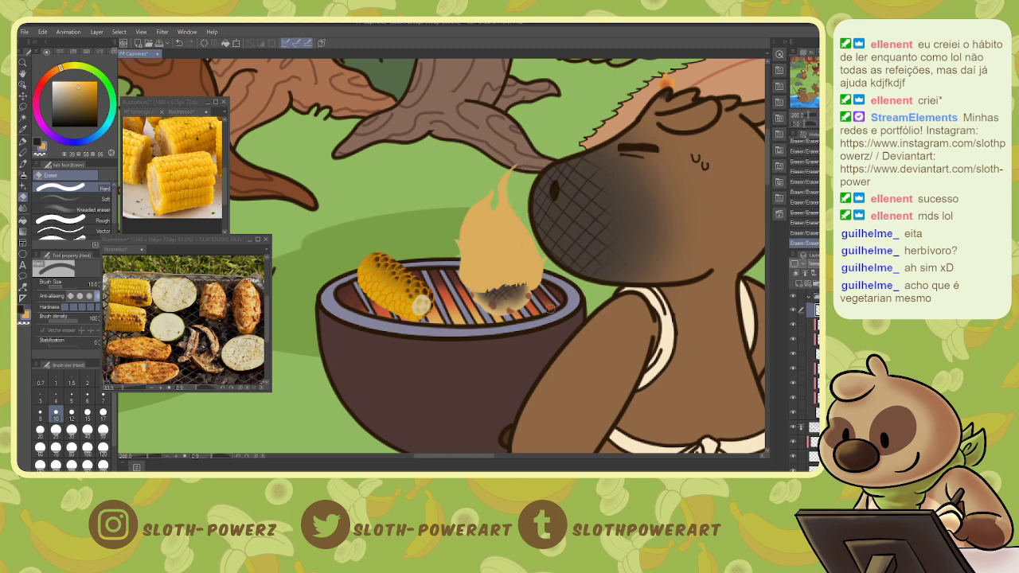
{"action": "key", "text": "p"}
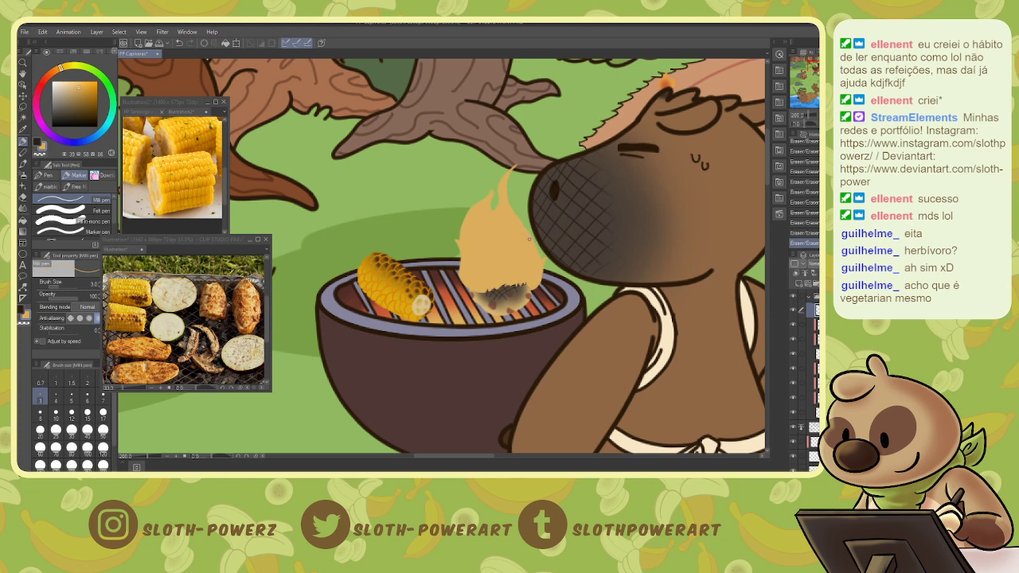
{"action": "left_click_drag", "start_coordinate": [529, 237], "coordinate": [541, 253]}
- Add a raster layer clipped to the flame and sample a red-orange from the grill's embers
{"action": "left_click", "coordinate": [719, 389]}
{"action": "left_click", "coordinate": [798, 283]}
{"action": "left_click", "coordinate": [796, 273]}
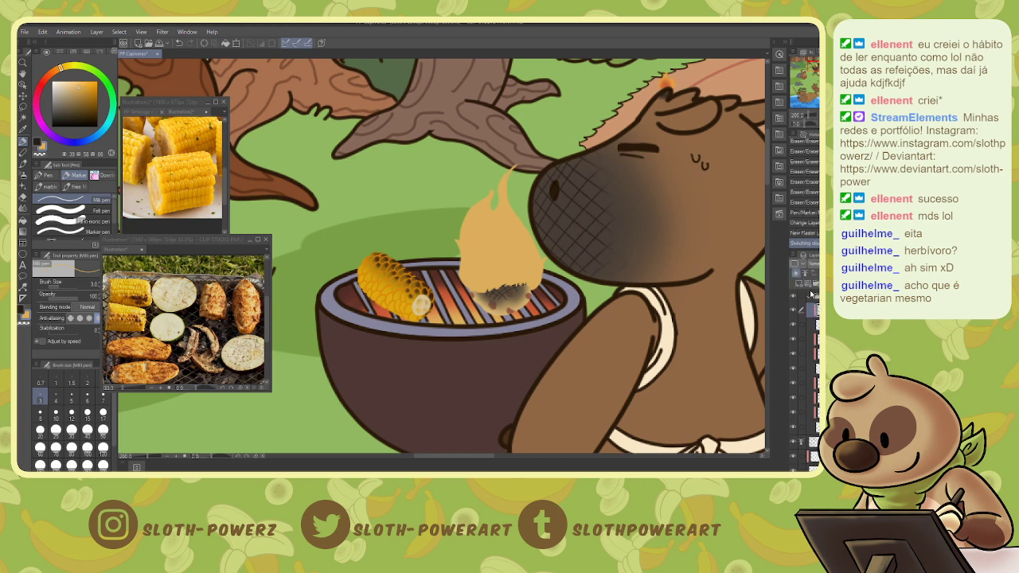
{"action": "key", "text": "i"}
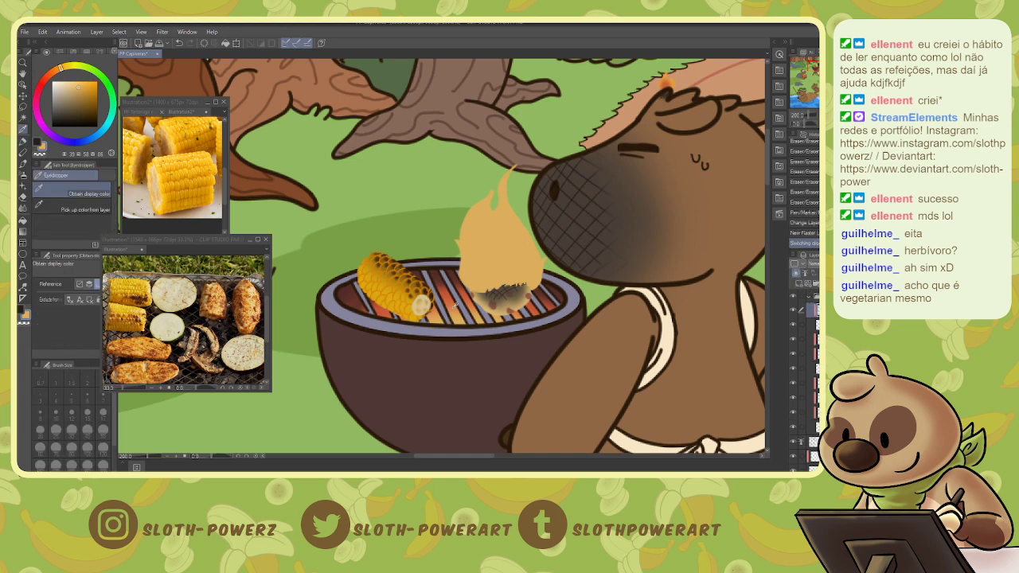
{"action": "left_click", "coordinate": [449, 294]}
- Shade the flame's inner area in red-orange with the Soft airbrush, increasing its size to 17
{"action": "key", "text": "b"}
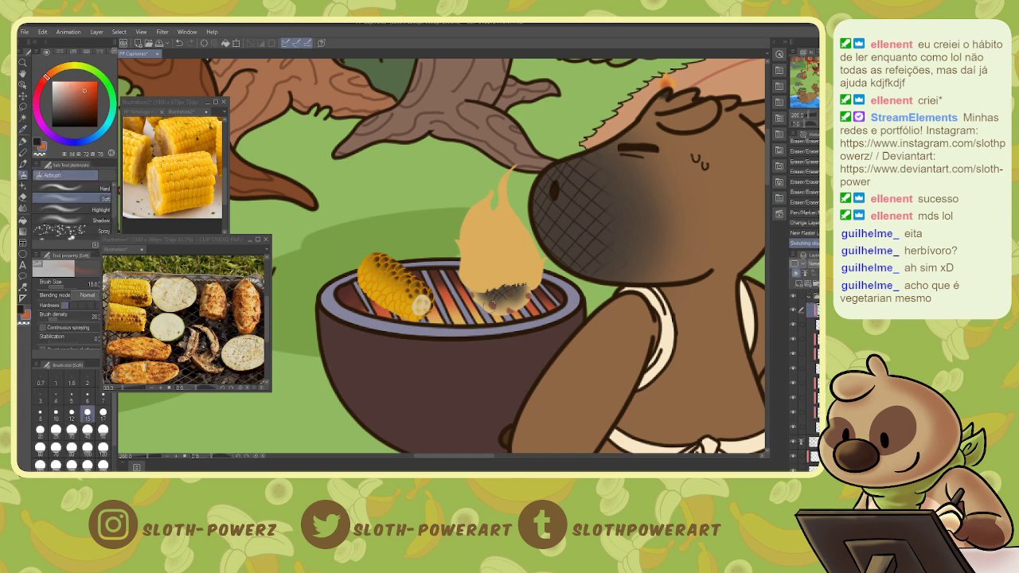
{"action": "mouse_move", "coordinate": [485, 284]}
{"action": "left_mouse_down"}
{"action": "mouse_move", "coordinate": [481, 226]}
{"action": "mouse_move", "coordinate": [501, 243]}
{"action": "mouse_move", "coordinate": [504, 220]}
{"action": "mouse_move", "coordinate": [533, 254]}
{"action": "mouse_move", "coordinate": [529, 275]}
{"action": "mouse_move", "coordinate": [526, 265]}
{"action": "mouse_move", "coordinate": [516, 282]}
{"action": "mouse_move", "coordinate": [490, 292]}
{"action": "mouse_move", "coordinate": [512, 280]}
{"action": "mouse_move", "coordinate": [479, 270]}
{"action": "mouse_move", "coordinate": [482, 249]}
{"action": "mouse_move", "coordinate": [505, 248]}
{"action": "mouse_move", "coordinate": [470, 233]}
{"action": "left_mouse_up"}
{"action": "key", "text": "bracketright"}
{"action": "key", "text": "bracketright"}
{"action": "mouse_move", "coordinate": [470, 237]}
{"action": "left_mouse_down"}
{"action": "mouse_move", "coordinate": [470, 262]}
{"action": "mouse_move", "coordinate": [488, 288]}
{"action": "mouse_move", "coordinate": [530, 262]}
{"action": "left_mouse_up"}
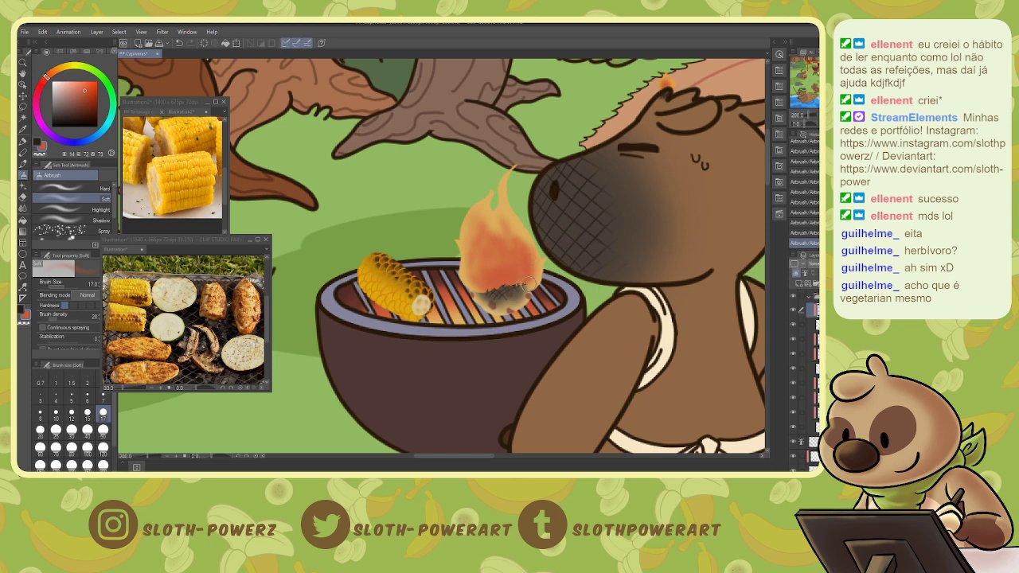
- Carve lighter flame tongues out of the red-orange shading with the Soft eraser at size 12
{"action": "key", "text": "e"}
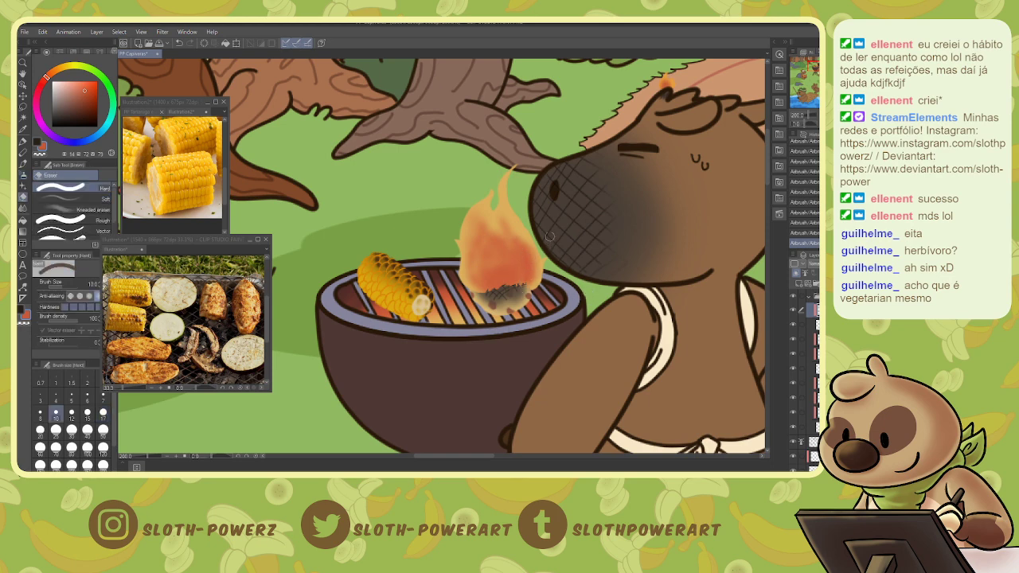
{"action": "left_click", "coordinate": [88, 199]}
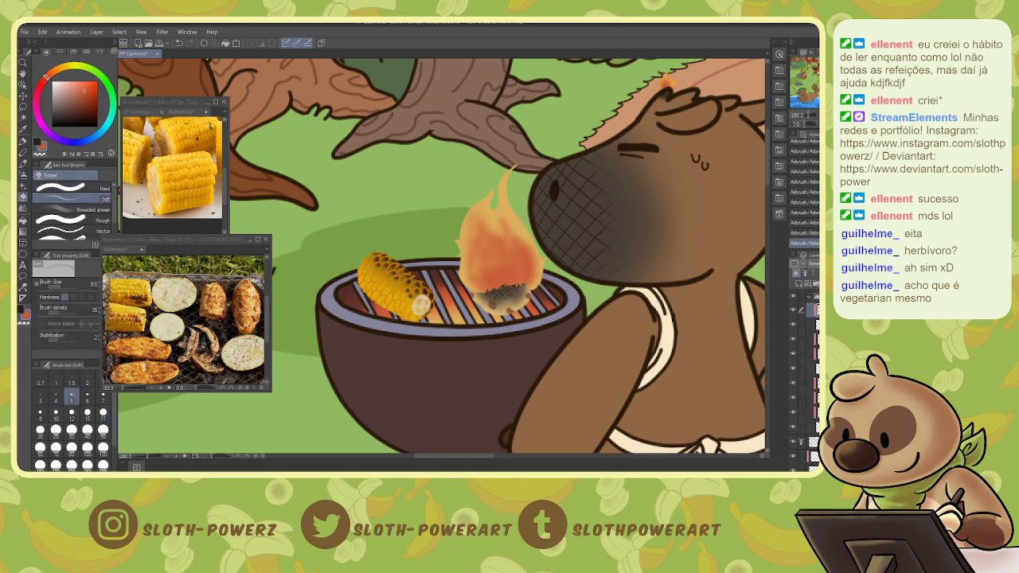
{"action": "key", "text": "bracketright"}
{"action": "key", "text": "bracketright"}
{"action": "key", "text": "bracketright"}
{"action": "key", "text": "bracketright"}
{"action": "key", "text": "bracketright"}
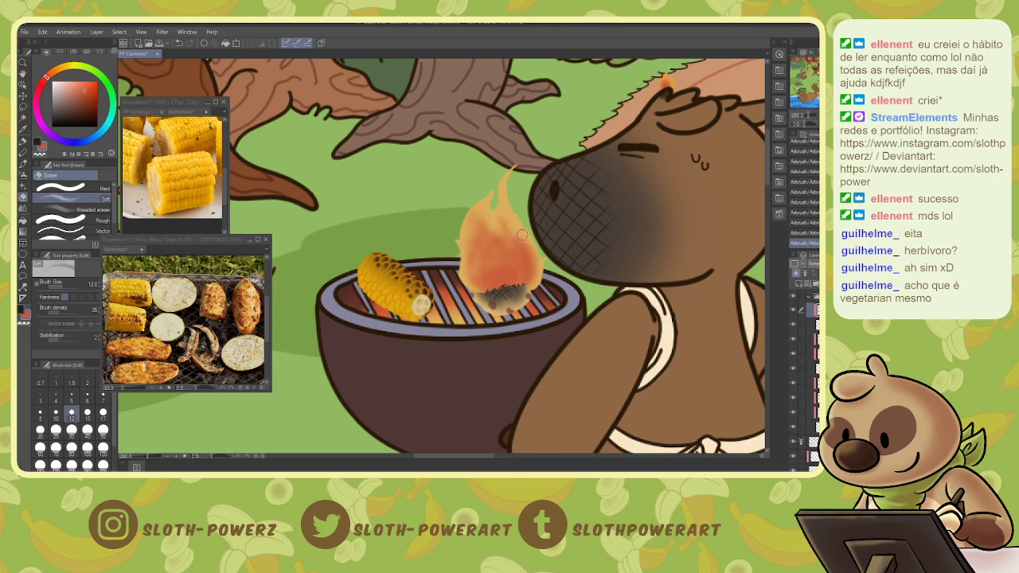
{"action": "left_click_drag", "start_coordinate": [518, 235], "coordinate": [480, 206]}
{"action": "mouse_move", "coordinate": [462, 240]}
{"action": "left_mouse_down"}
{"action": "mouse_move", "coordinate": [466, 211]}
{"action": "mouse_move", "coordinate": [491, 226]}
{"action": "mouse_move", "coordinate": [491, 207]}
{"action": "mouse_move", "coordinate": [482, 226]}
{"action": "mouse_move", "coordinate": [511, 241]}
{"action": "mouse_move", "coordinate": [512, 261]}
{"action": "mouse_move", "coordinate": [491, 233]}
{"action": "mouse_move", "coordinate": [539, 264]}
{"action": "mouse_move", "coordinate": [534, 245]}
{"action": "mouse_move", "coordinate": [540, 256]}
{"action": "mouse_move", "coordinate": [522, 289]}
{"action": "left_mouse_up"}
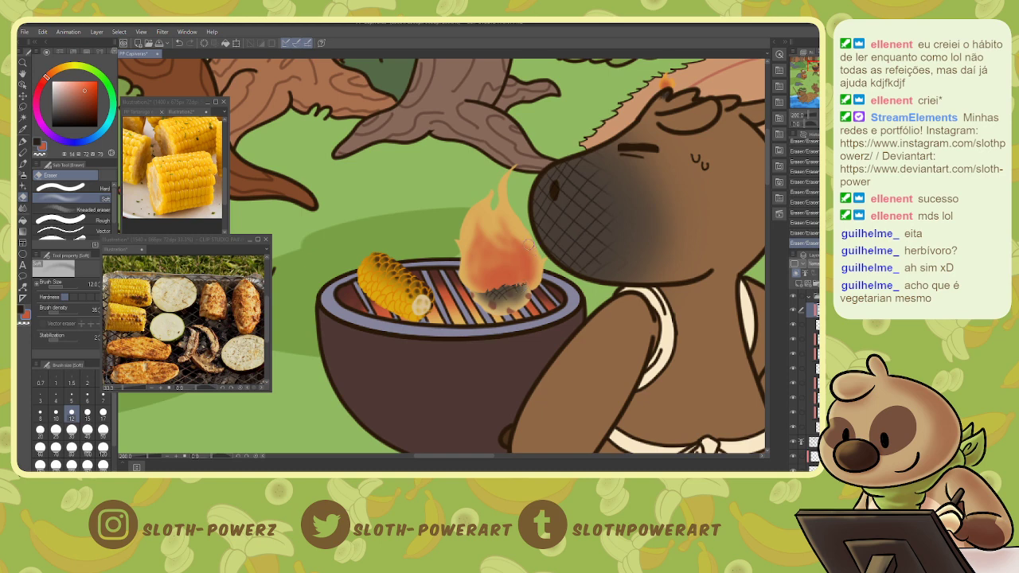
{"action": "left_click_drag", "start_coordinate": [531, 246], "coordinate": [531, 263]}
- Deepen the red-orange in the flame's lower half with the Soft airbrush, finishing at size 6
{"action": "key", "text": "b"}
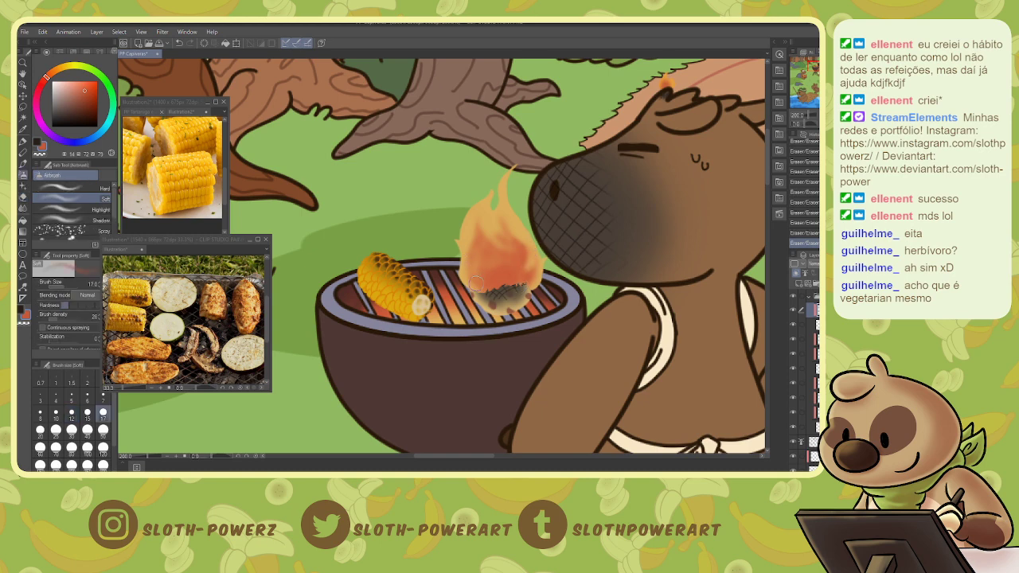
{"action": "left_click_drag", "start_coordinate": [467, 269], "coordinate": [477, 283]}
{"action": "mouse_move", "coordinate": [480, 275]}
{"action": "left_mouse_down"}
{"action": "mouse_move", "coordinate": [486, 285]}
{"action": "mouse_move", "coordinate": [504, 277]}
{"action": "left_mouse_up"}
{"action": "key", "text": "bracketright"}
{"action": "key", "text": "bracketright"}
{"action": "mouse_move", "coordinate": [509, 269]}
{"action": "left_mouse_down"}
{"action": "mouse_move", "coordinate": [511, 278]}
{"action": "mouse_move", "coordinate": [499, 276]}
{"action": "left_mouse_up"}
{"action": "key", "text": "bracketleft"}
{"action": "key", "text": "bracketleft"}
{"action": "key", "text": "bracketleft"}
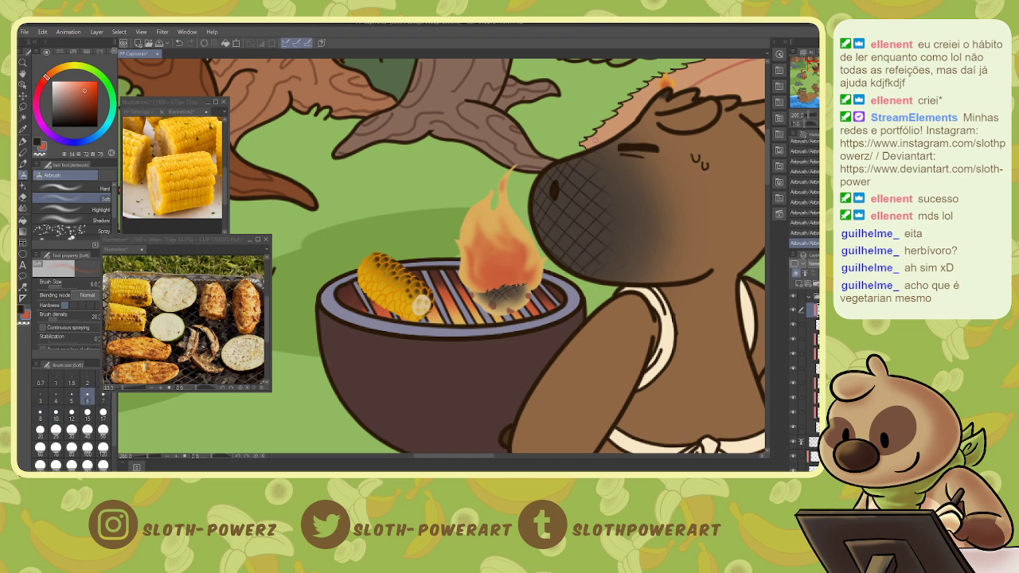
- Lighten the red-orange shading near the flame's upper tips with the Soft eraser at size 12
{"action": "key", "text": "e"}
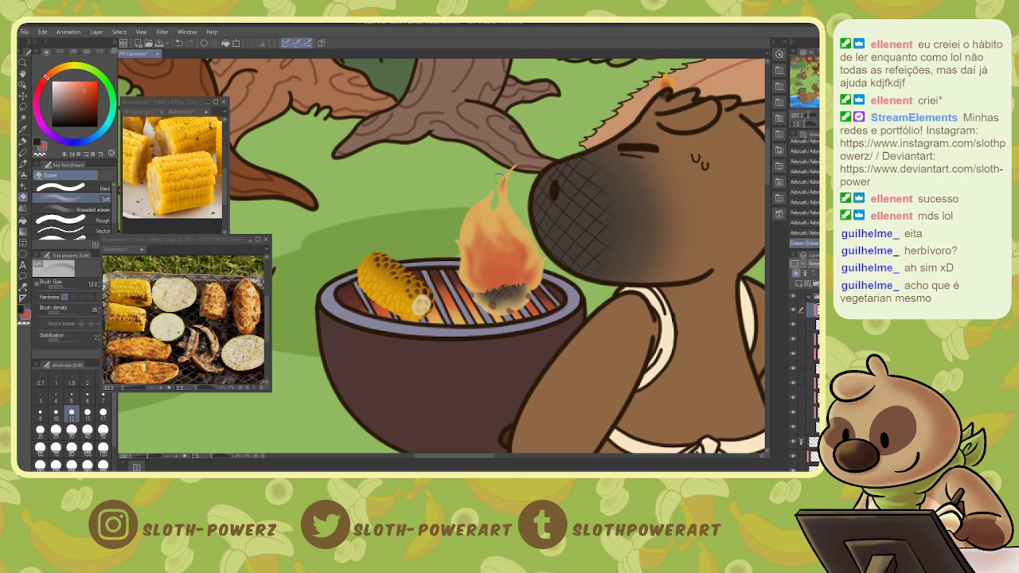
{"action": "mouse_move", "coordinate": [499, 179]}
{"action": "left_mouse_down"}
{"action": "mouse_move", "coordinate": [510, 185]}
{"action": "mouse_move", "coordinate": [503, 198]}
{"action": "left_mouse_up"}
{"action": "left_click_drag", "start_coordinate": [498, 186], "coordinate": [494, 192]}
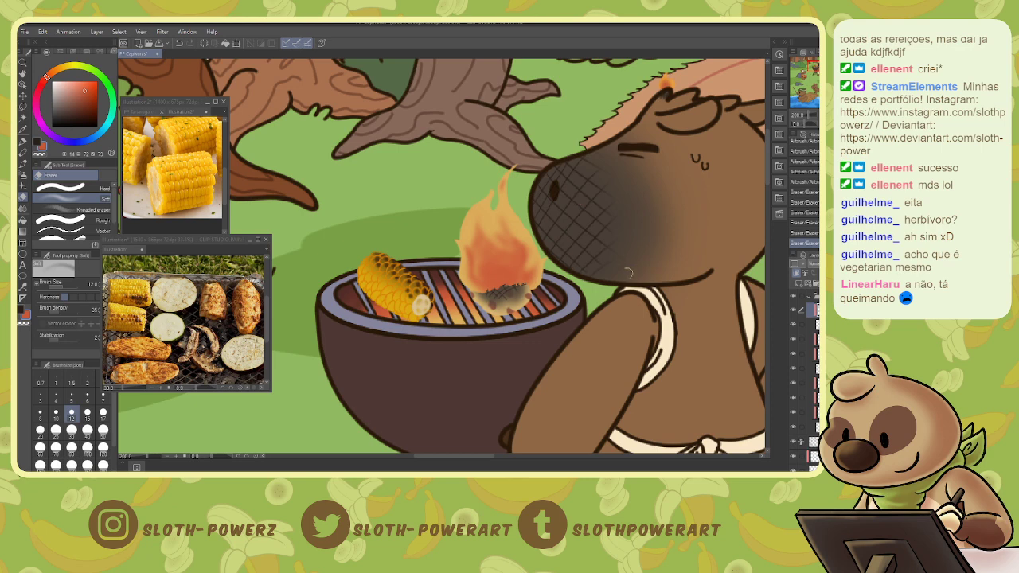
- On the flame's base layer, fade the lower part of the flame over the food piece with the Soft eraser at size 25
{"action": "left_click", "coordinate": [487, 294]}
{"action": "key", "text": "ctrl+z"}
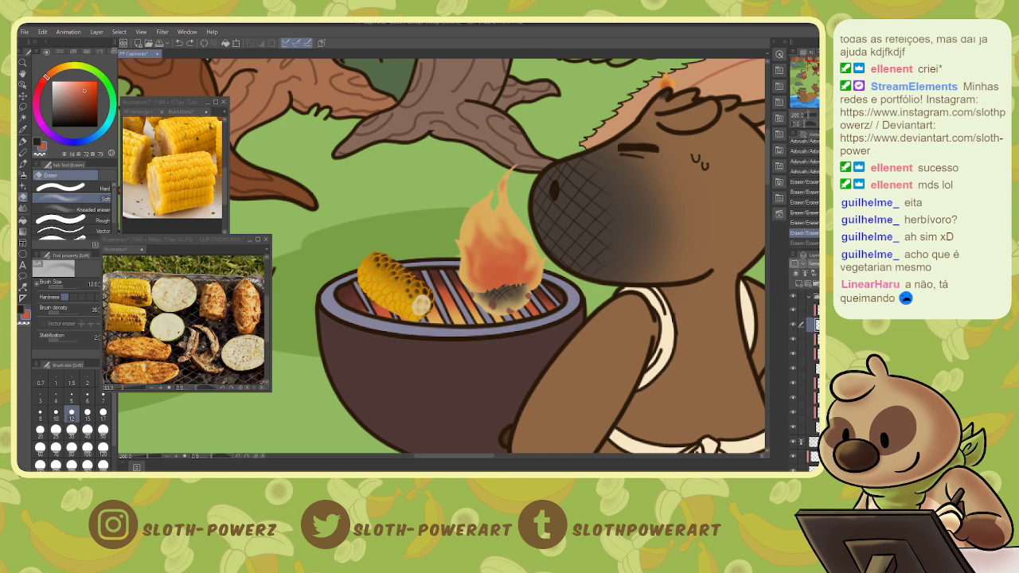
{"action": "key", "text": "bracketright"}
{"action": "key", "text": "bracketright"}
{"action": "key", "text": "bracketright"}
{"action": "left_click", "coordinate": [484, 296]}
{"action": "mouse_move", "coordinate": [514, 279]}
{"action": "left_mouse_down"}
{"action": "mouse_move", "coordinate": [531, 285]}
{"action": "mouse_move", "coordinate": [482, 285]}
{"action": "left_mouse_up"}
{"action": "left_click", "coordinate": [525, 282]}
{"action": "left_click", "coordinate": [514, 279]}
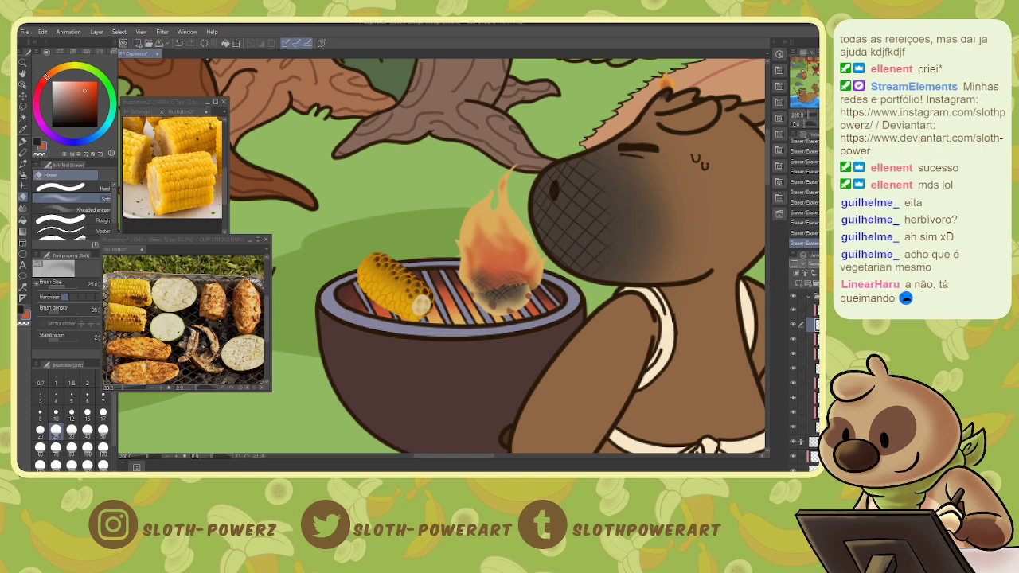
- Fill the flame's shape with solid red-orange on a new raster layer above the flame layers
{"action": "mouse_move", "coordinate": [857, 263]}
{"action": "left_mouse_down"}
{"action": "mouse_move", "coordinate": [841, 263]}
{"action": "mouse_move", "coordinate": [854, 263]}
{"action": "left_mouse_up"}
{"action": "left_click", "coordinate": [797, 272]}
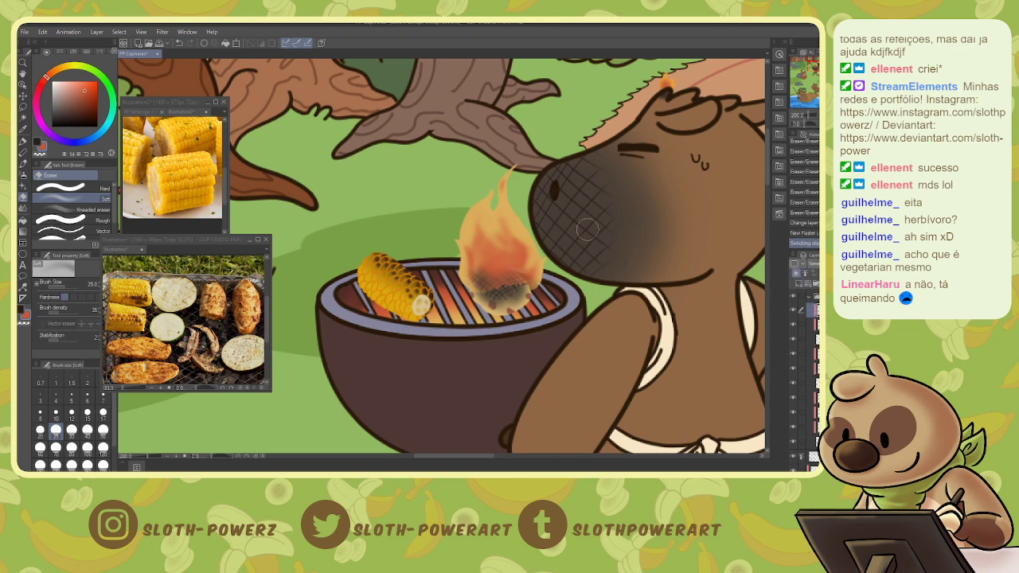
{"action": "left_click", "coordinate": [90, 85]}
{"action": "left_click_drag", "start_coordinate": [92, 82], "coordinate": [89, 84]}
{"action": "left_click", "coordinate": [814, 325], "text": "ctrl"}
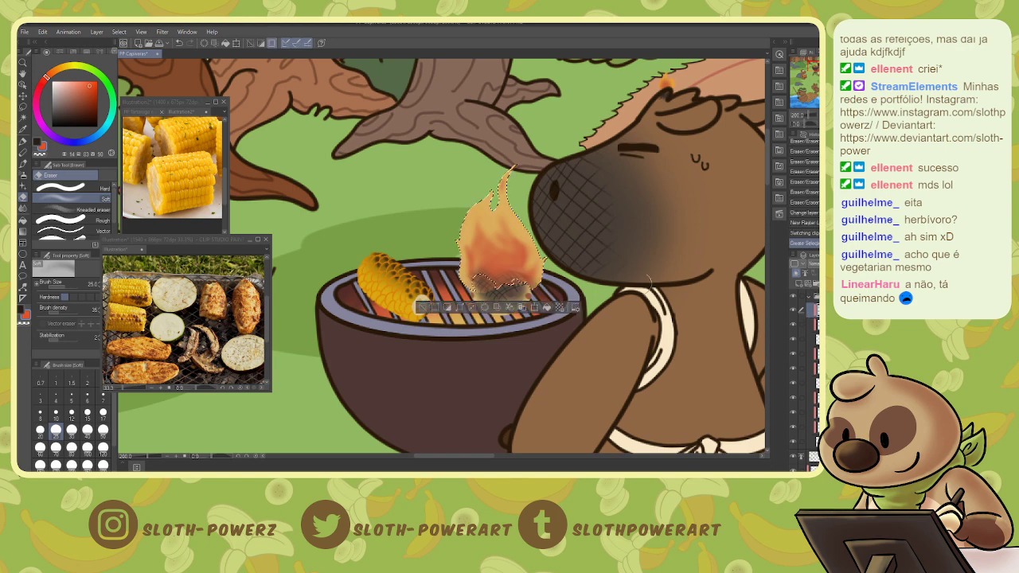
{"action": "key", "text": "g"}
{"action": "left_click", "coordinate": [506, 243]}
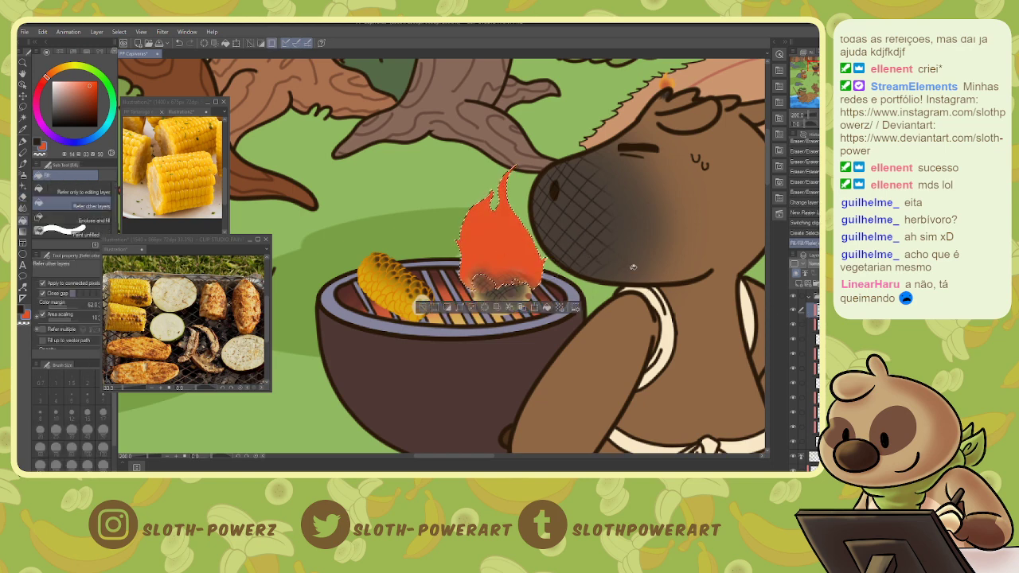
{"action": "key", "text": "ctrl+z"}
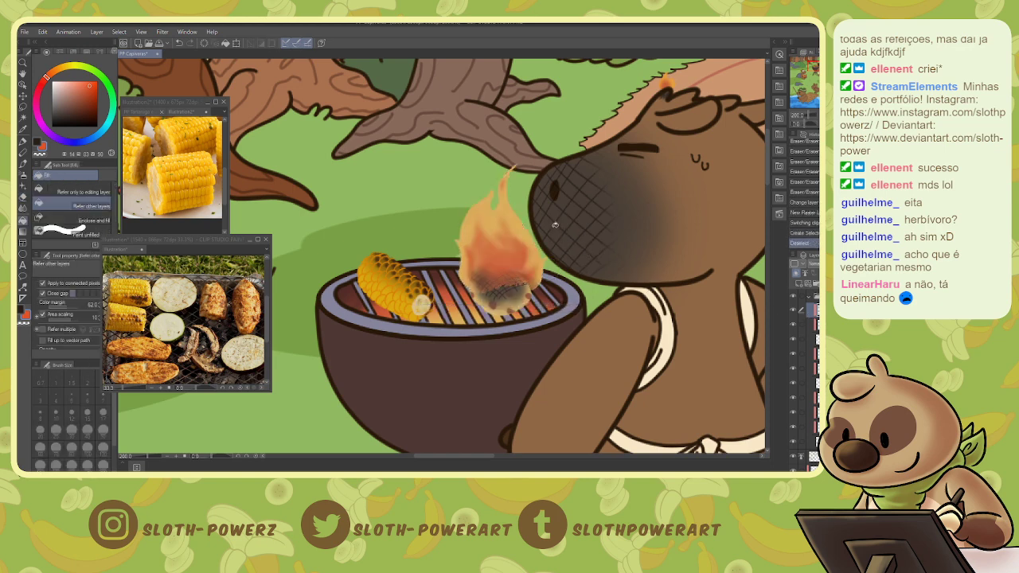
{"action": "left_click", "coordinate": [497, 239]}
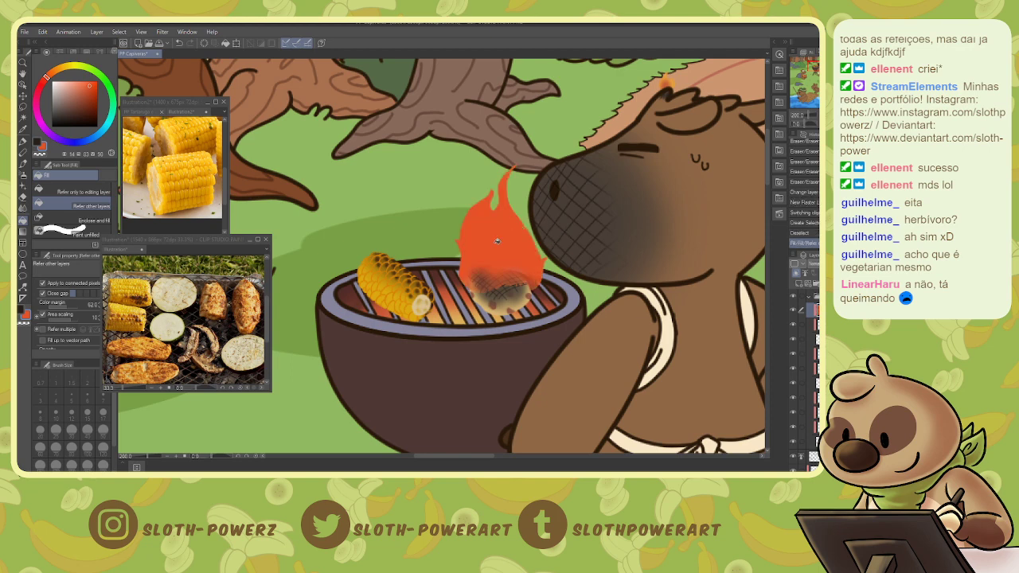
- Paint orange streaks along the flame's edge and up to its tip with the Soft airbrush at size 6
{"action": "left_click_drag", "start_coordinate": [56, 72], "coordinate": [61, 69]}
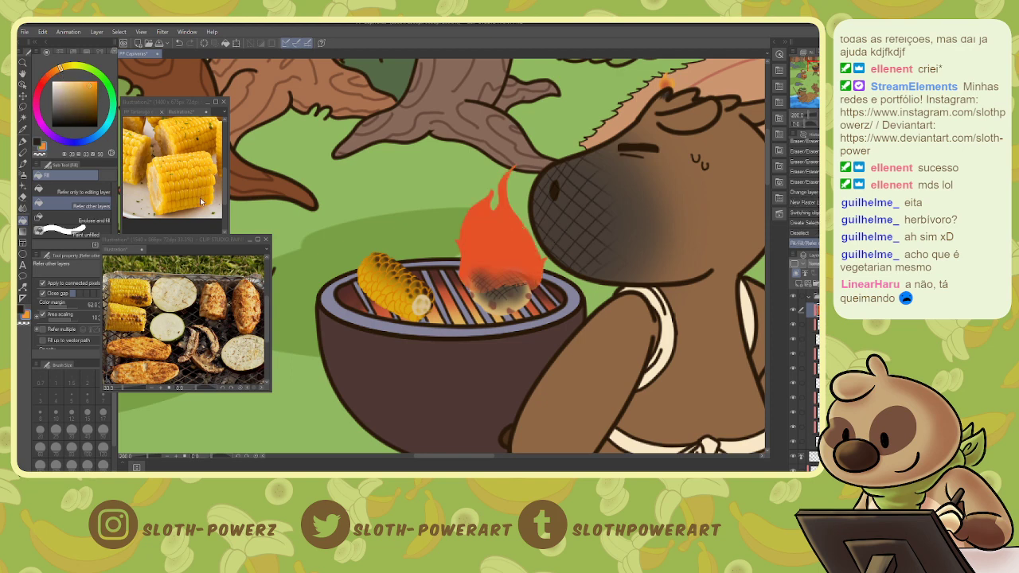
{"action": "key", "text": "b"}
{"action": "mouse_move", "coordinate": [466, 231]}
{"action": "left_mouse_down"}
{"action": "mouse_move", "coordinate": [478, 203]}
{"action": "mouse_move", "coordinate": [462, 237]}
{"action": "left_mouse_up"}
{"action": "mouse_move", "coordinate": [465, 230]}
{"action": "left_mouse_down"}
{"action": "mouse_move", "coordinate": [461, 244]}
{"action": "mouse_move", "coordinate": [476, 252]}
{"action": "left_mouse_up"}
{"action": "left_click_drag", "start_coordinate": [488, 200], "coordinate": [482, 213]}
{"action": "left_click_drag", "start_coordinate": [484, 215], "coordinate": [479, 231]}
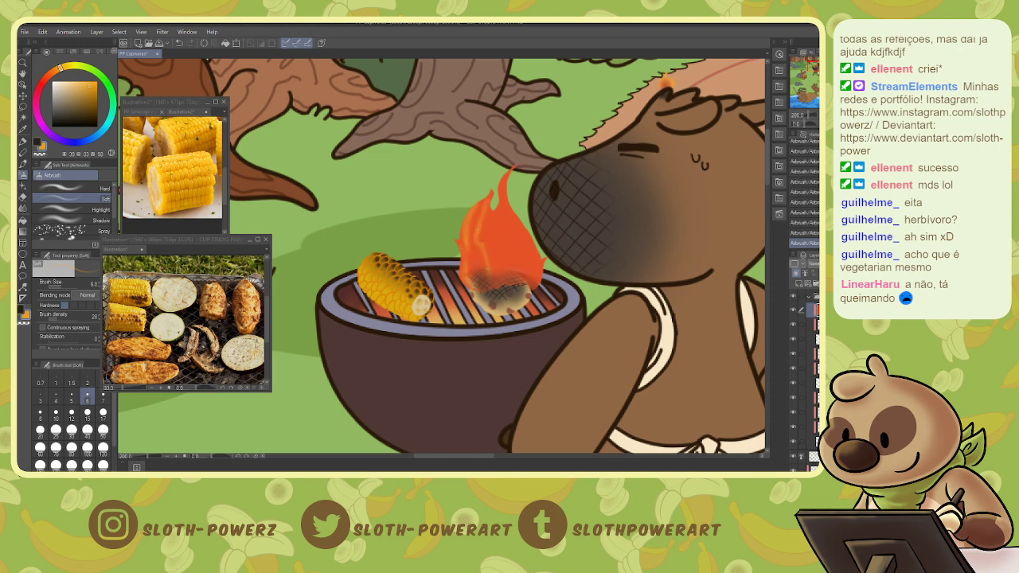
{"action": "left_click_drag", "start_coordinate": [503, 180], "coordinate": [500, 196]}
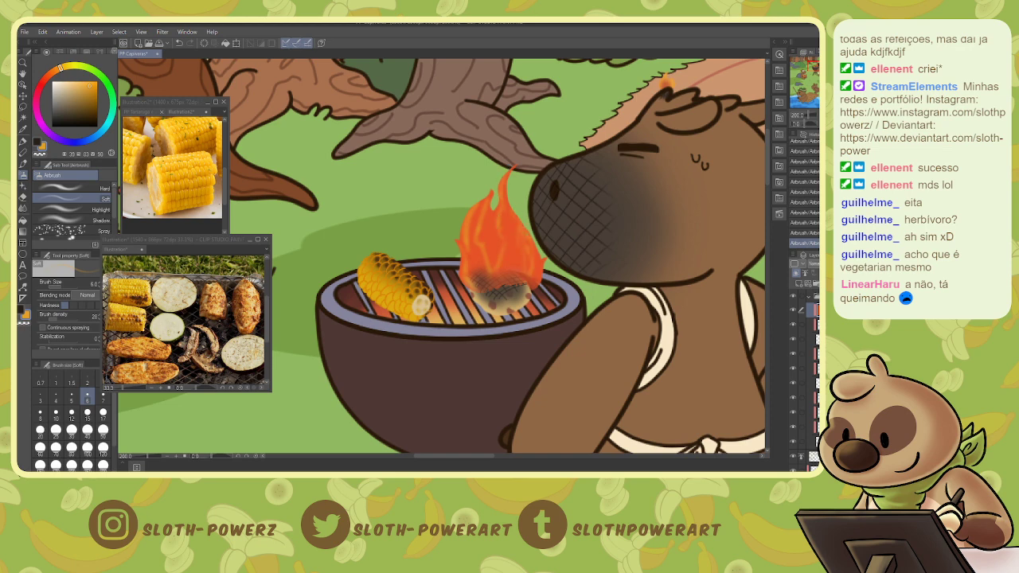
- Change the red-orange layer's blending mode so the flame shading beneath shows through in brighter, more saturated orange
{"action": "left_click", "coordinate": [813, 264]}
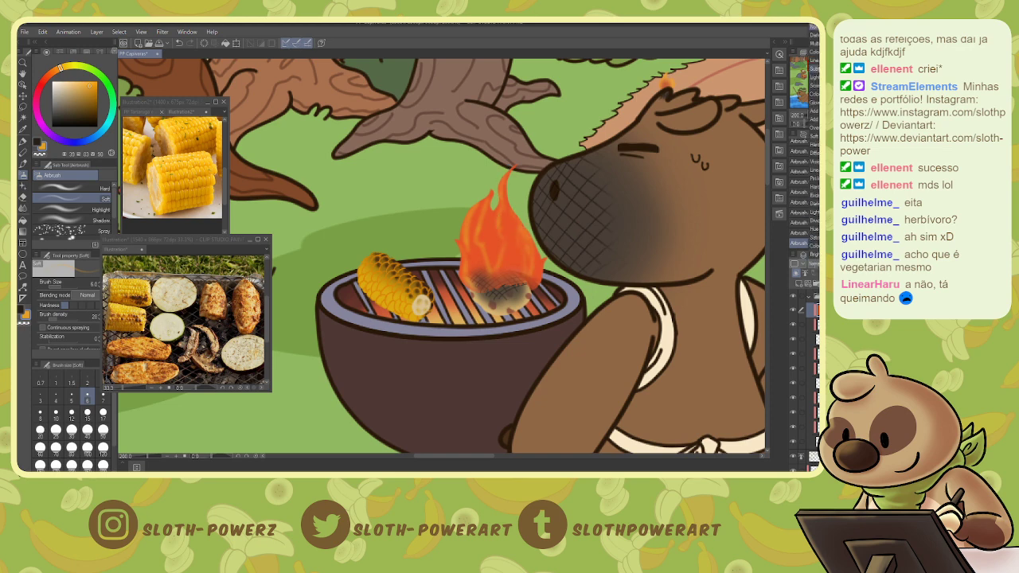
{"action": "left_click", "coordinate": [813, 128]}
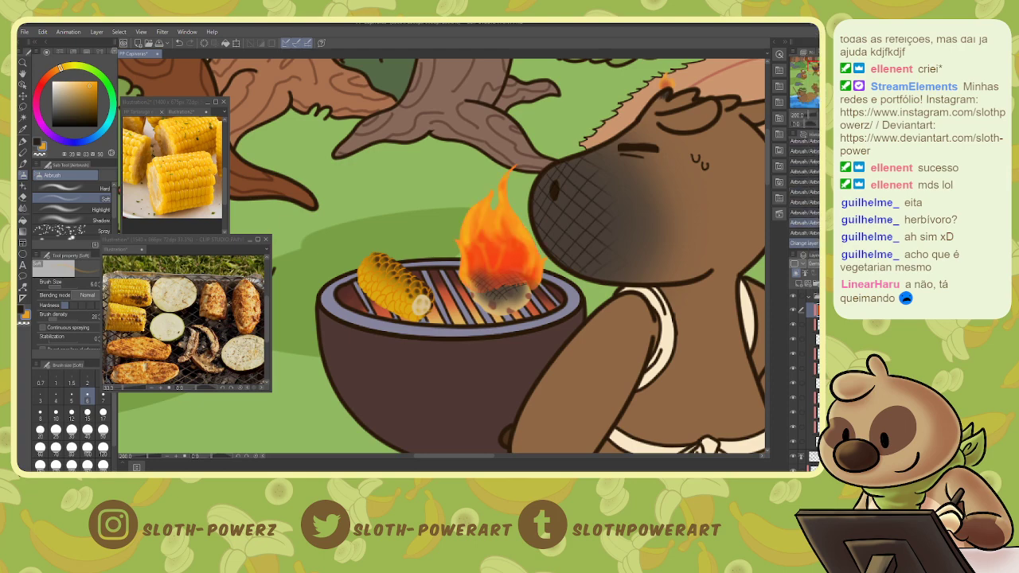
{"action": "left_click", "coordinate": [816, 264]}
{"action": "key", "text": "ctrl+minus"}
{"action": "key", "text": "ctrl+minus"}
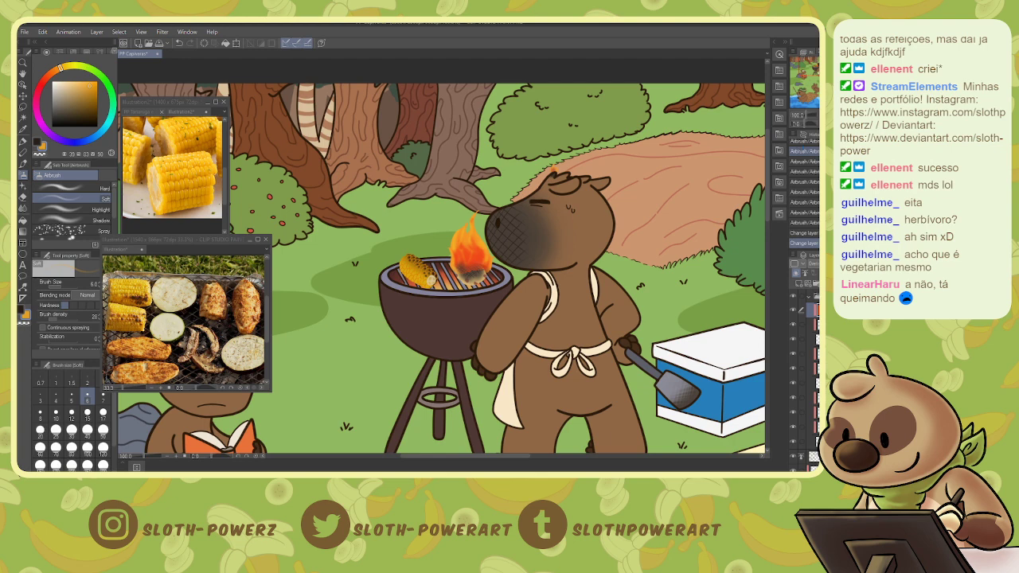
- Review the whole picnic illustration, checking how the flame on the grill reads beside the characters and props
{"action": "left_click", "coordinate": [807, 354]}
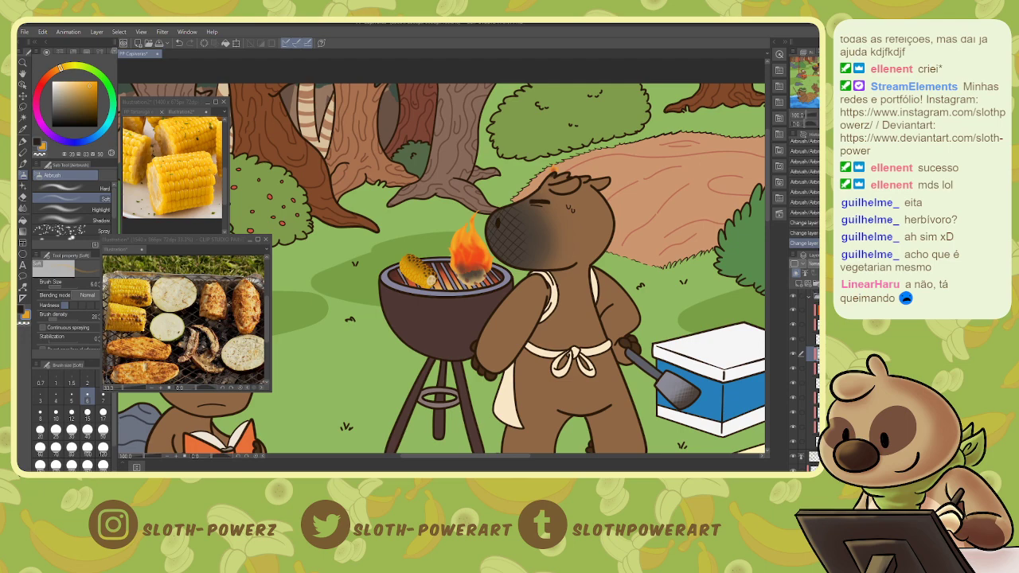
{"action": "key", "text": "ctrl+minus"}
{"action": "key", "text": "ctrl+minus"}
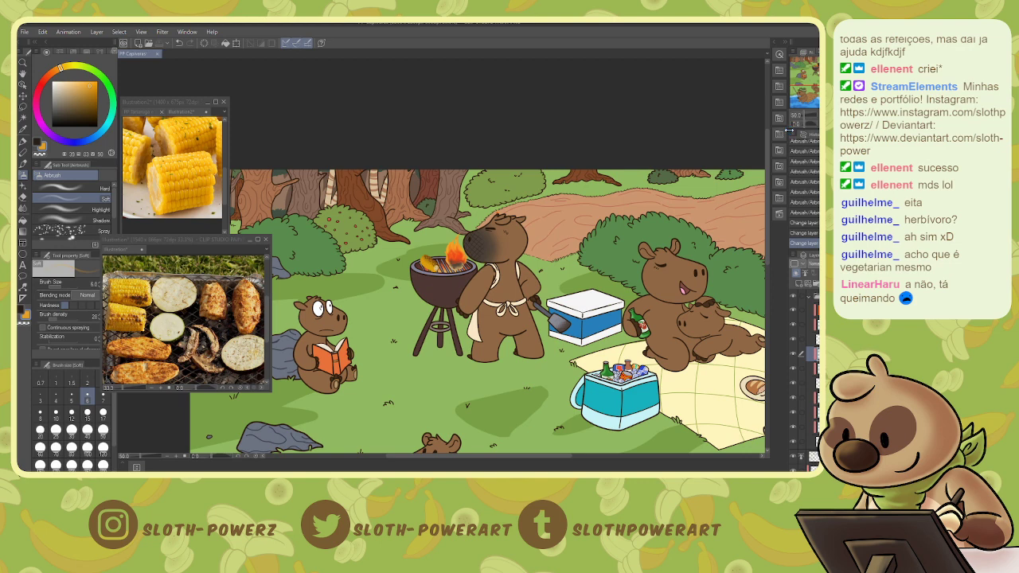
{"action": "left_click_drag", "start_coordinate": [803, 98], "coordinate": [799, 105]}
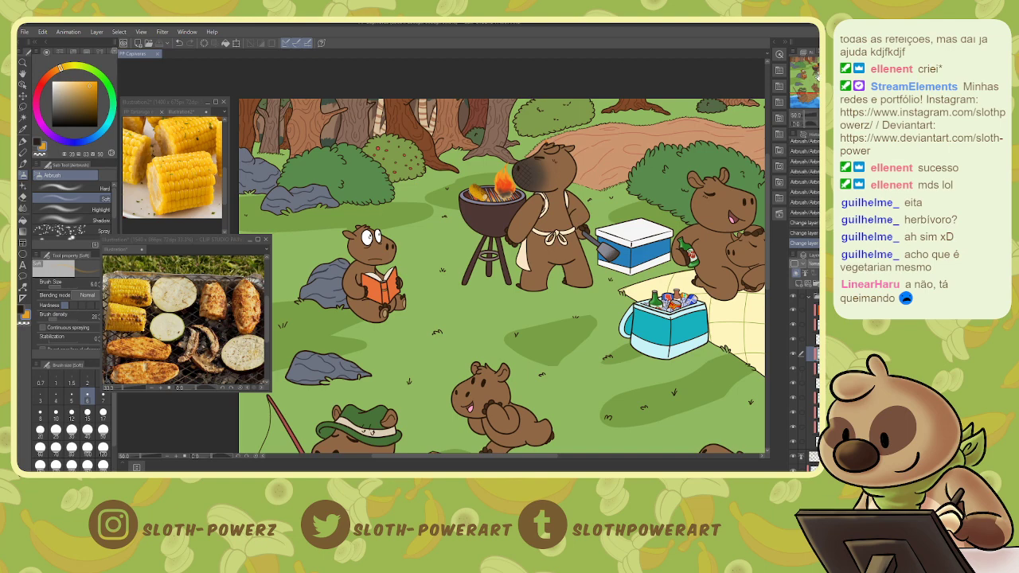
{"action": "left_click_drag", "start_coordinate": [510, 318], "coordinate": [514, 265]}
{"action": "left_click_drag", "start_coordinate": [802, 102], "coordinate": [799, 103]}
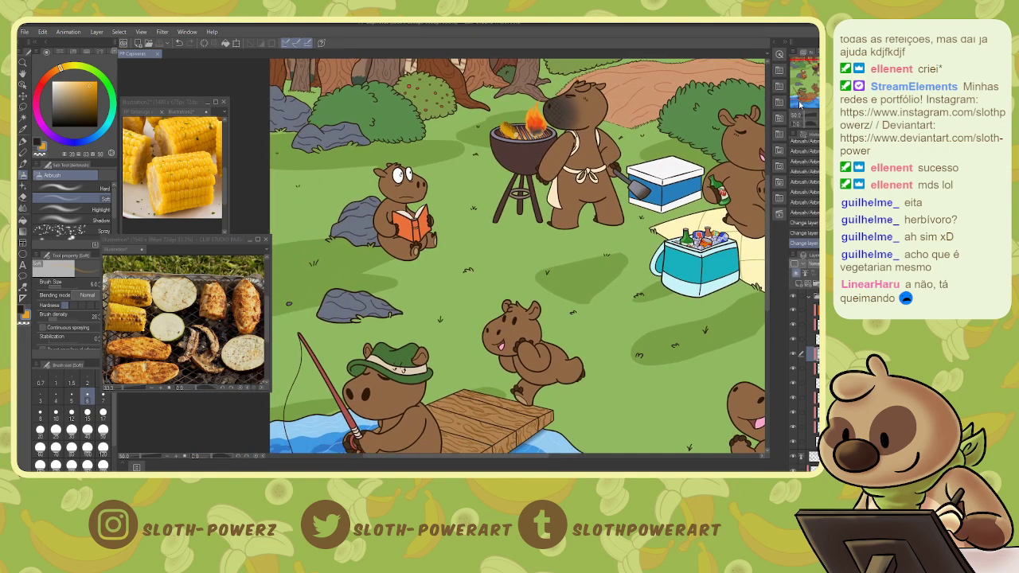
{"action": "key", "text": "ctrl+minus"}
{"action": "key", "text": "ctrl+minus"}
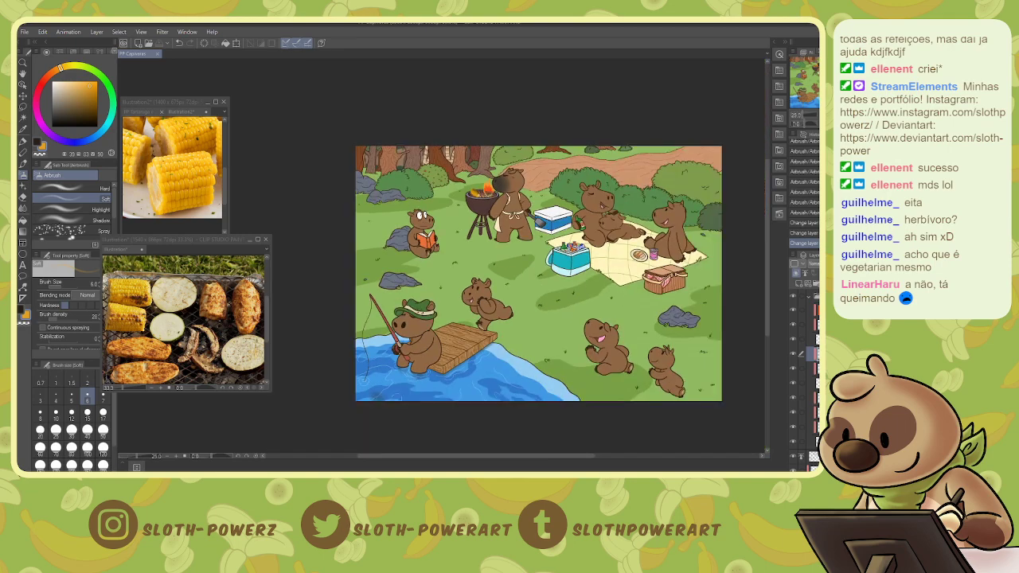
{"action": "left_click_drag", "start_coordinate": [537, 273], "coordinate": [514, 275]}
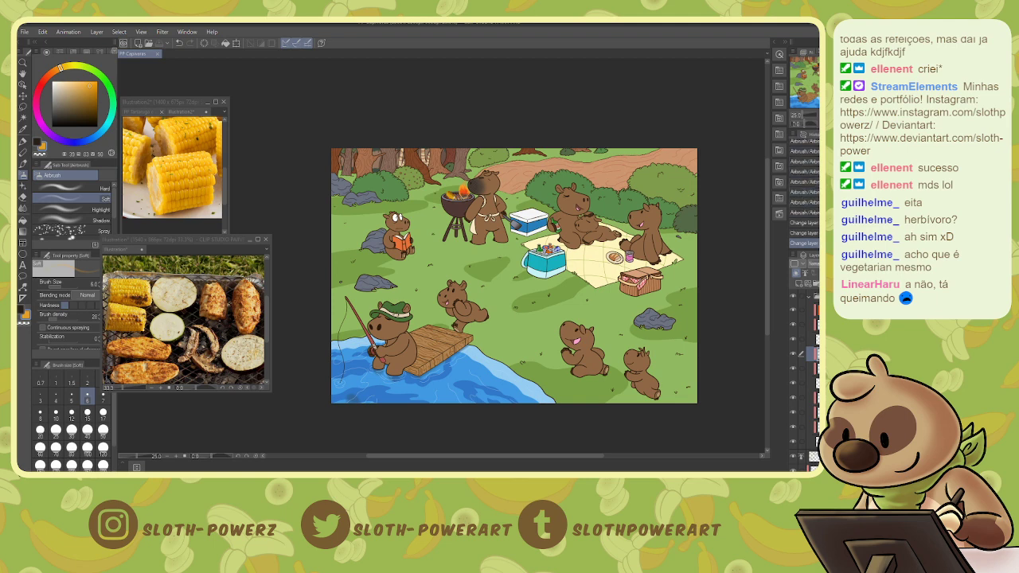
- Create a new layer folder above the finished layers and select the run of layers beneath it
{"action": "left_click", "coordinate": [809, 297]}
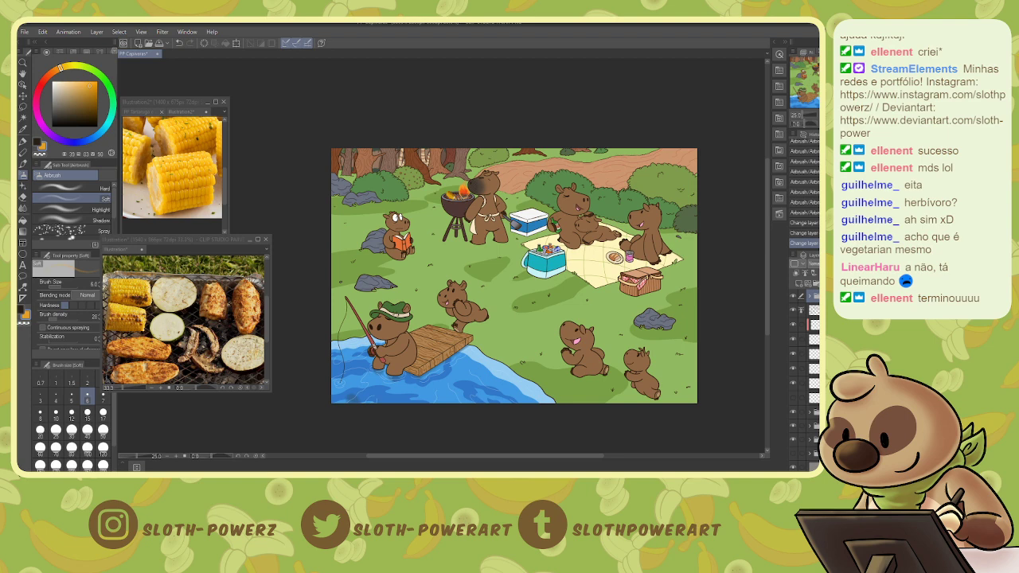
{"action": "left_click", "coordinate": [815, 284]}
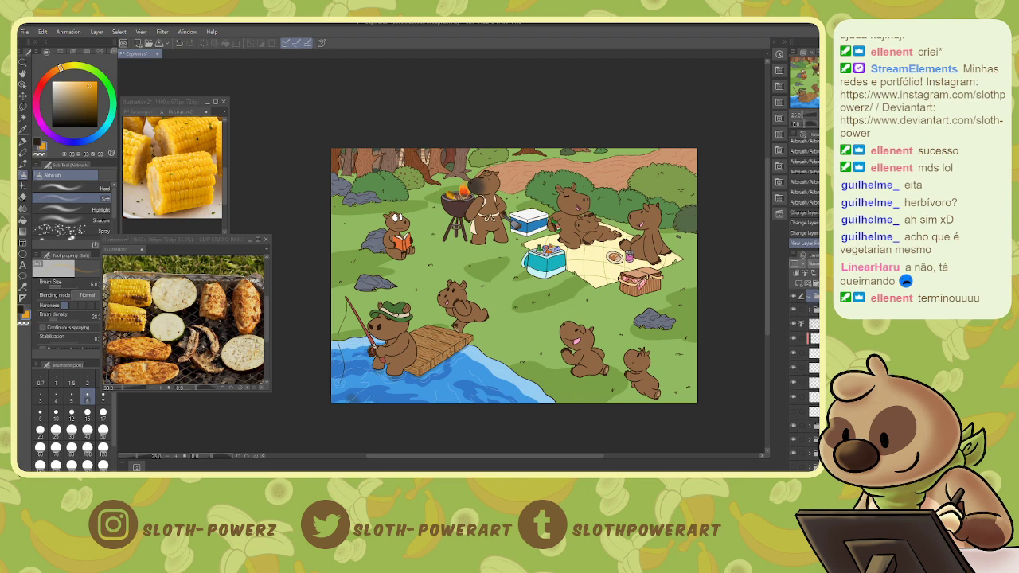
{"action": "key", "text": "Return"}
{"action": "left_click", "coordinate": [814, 309]}
{"action": "left_click_drag", "start_coordinate": [801, 323], "coordinate": [800, 411]}
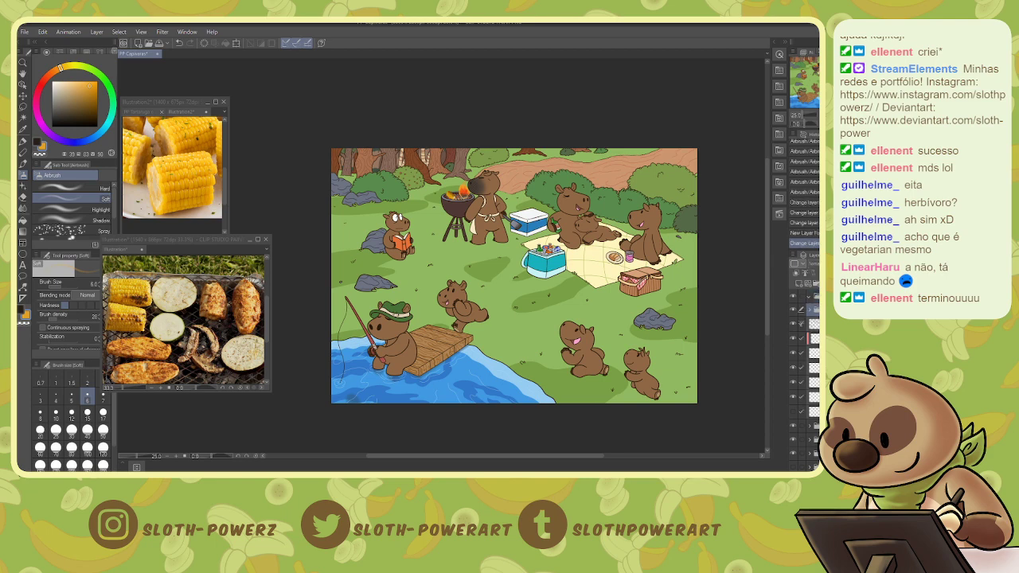
- Rearrange the layer order and add a new raster layer directly below the top layer folder
{"action": "left_click_drag", "start_coordinate": [813, 367], "coordinate": [813, 296]}
{"action": "left_click", "coordinate": [809, 296]}
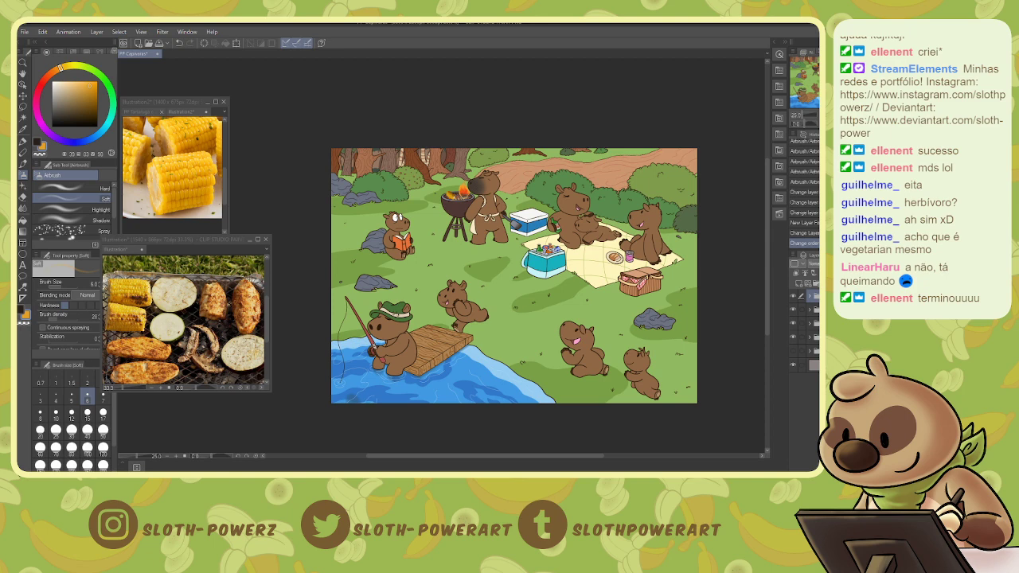
{"action": "left_click", "coordinate": [814, 310]}
{"action": "left_click", "coordinate": [798, 283]}
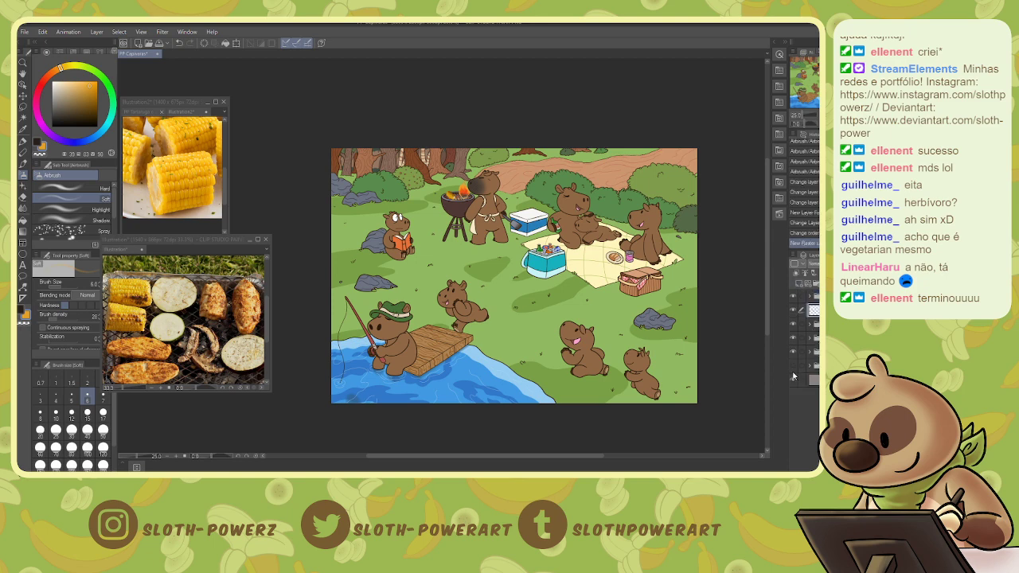
- Hide the colour layer folders so the line art stands on the plain grey background
{"action": "left_click", "coordinate": [793, 340]}
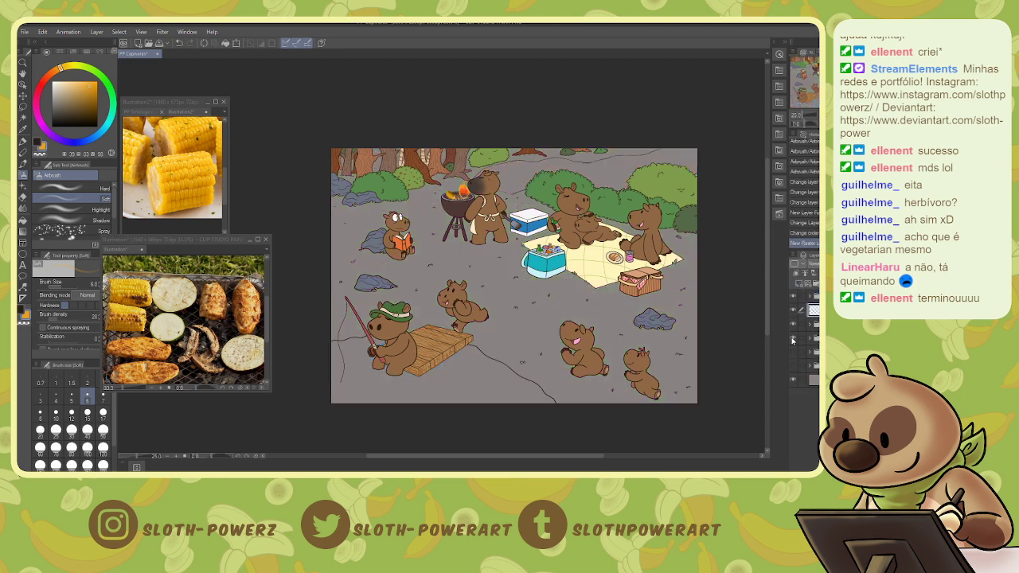
{"action": "left_click", "coordinate": [793, 339]}
{"action": "left_click", "coordinate": [793, 324]}
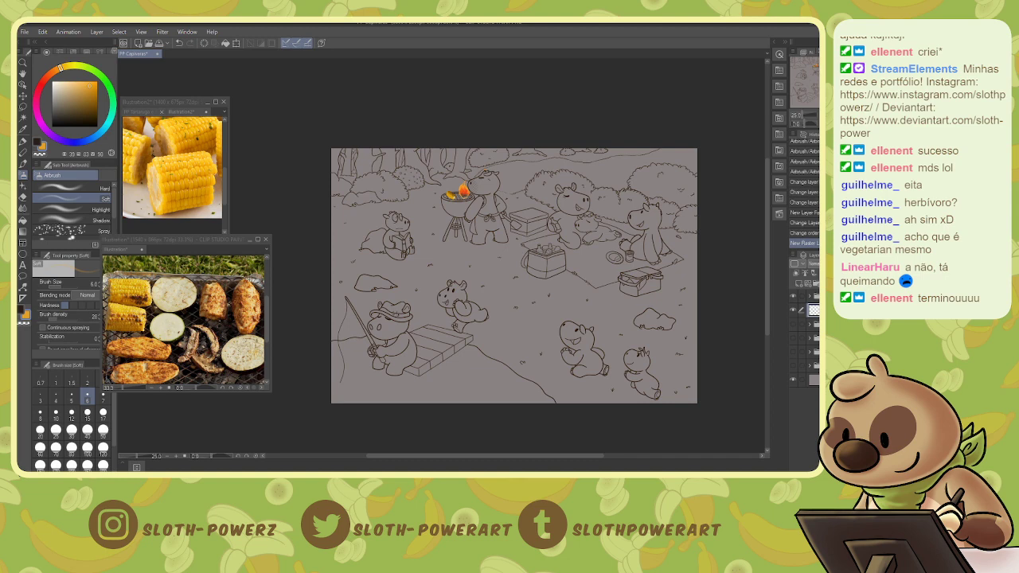
{"action": "key", "text": "Return"}
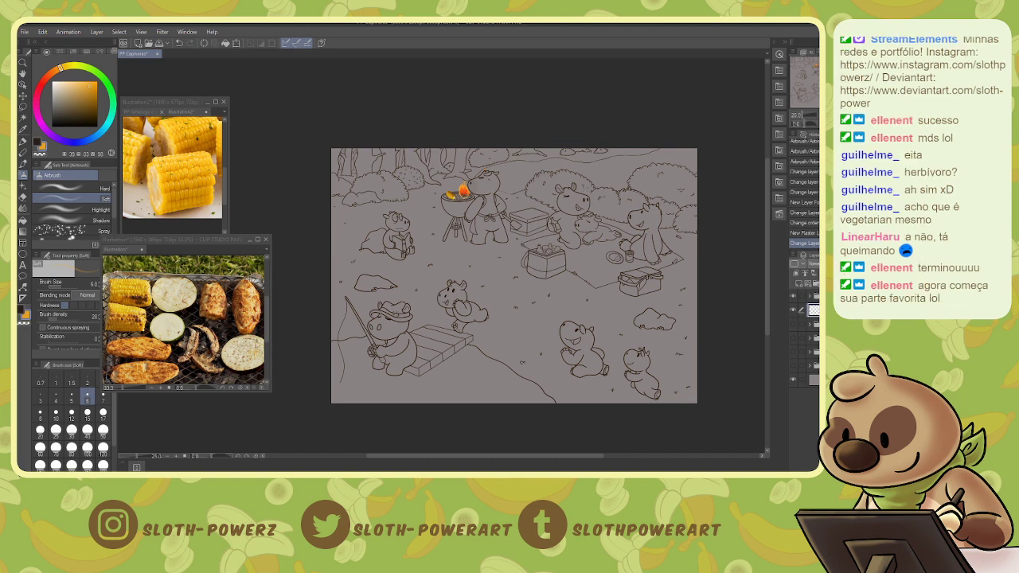
- Set the drawing colour to a dark crimson for shading the capybara at the grill
{"action": "key", "text": "ctrl+alt+0"}
{"action": "left_click_drag", "start_coordinate": [813, 80], "coordinate": [815, 69]}
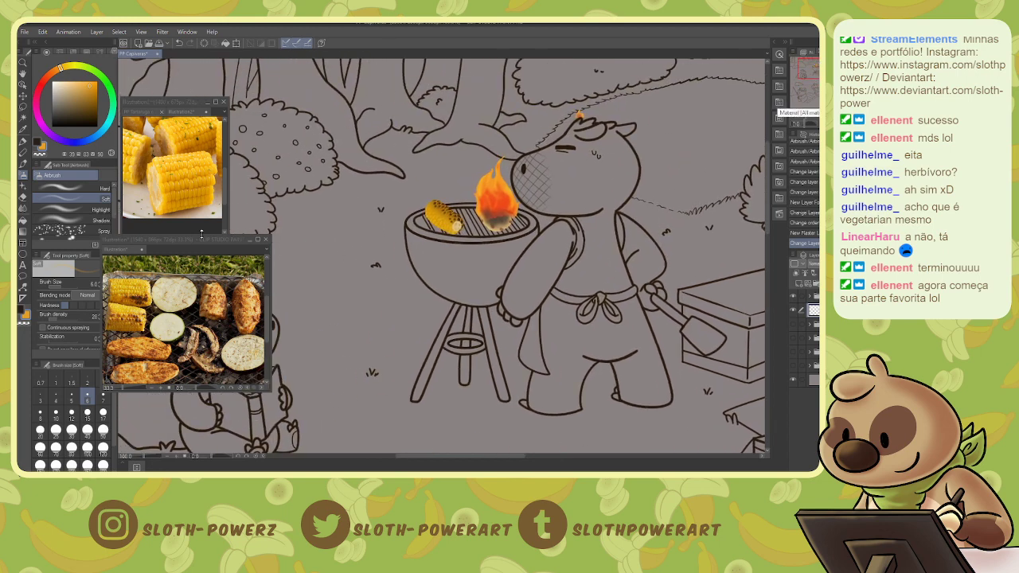
{"action": "left_click", "coordinate": [38, 108]}
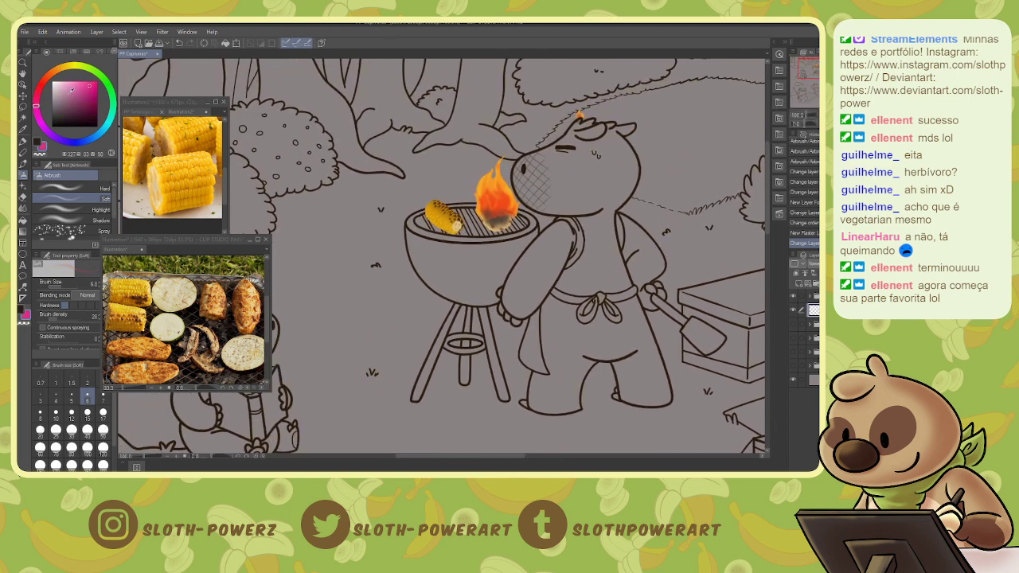
{"action": "left_click", "coordinate": [37, 93]}
{"action": "left_click", "coordinate": [90, 106]}
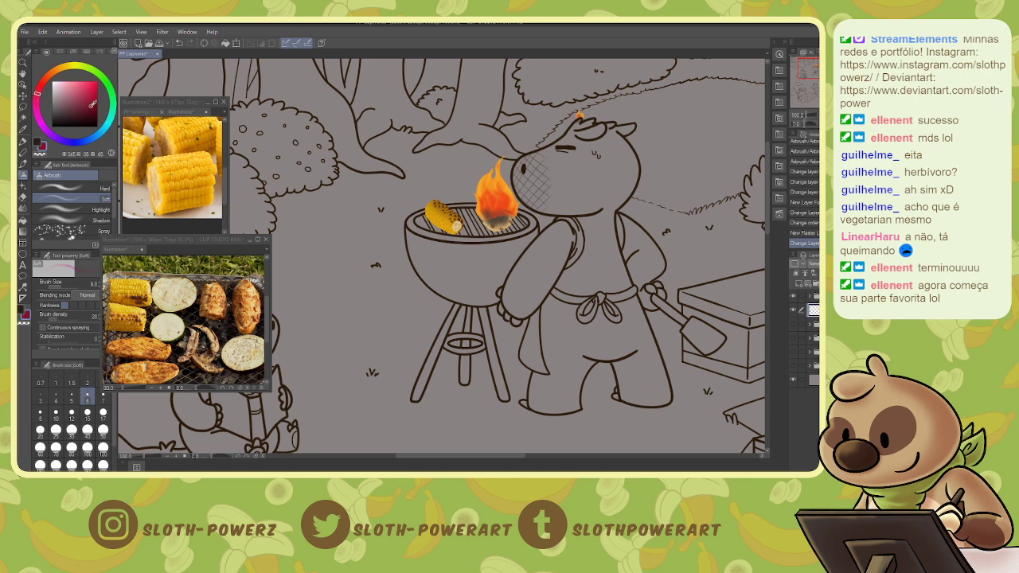
- Auto select the grilling capybara's head and torso, changing which layers the selection refers to
{"action": "key", "text": "w"}
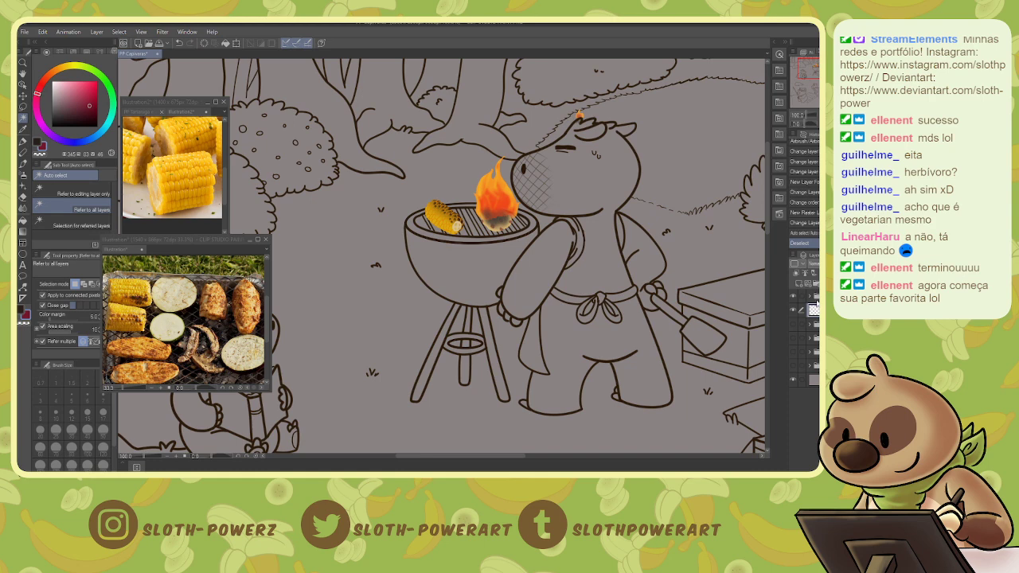
{"action": "left_click", "coordinate": [576, 186]}
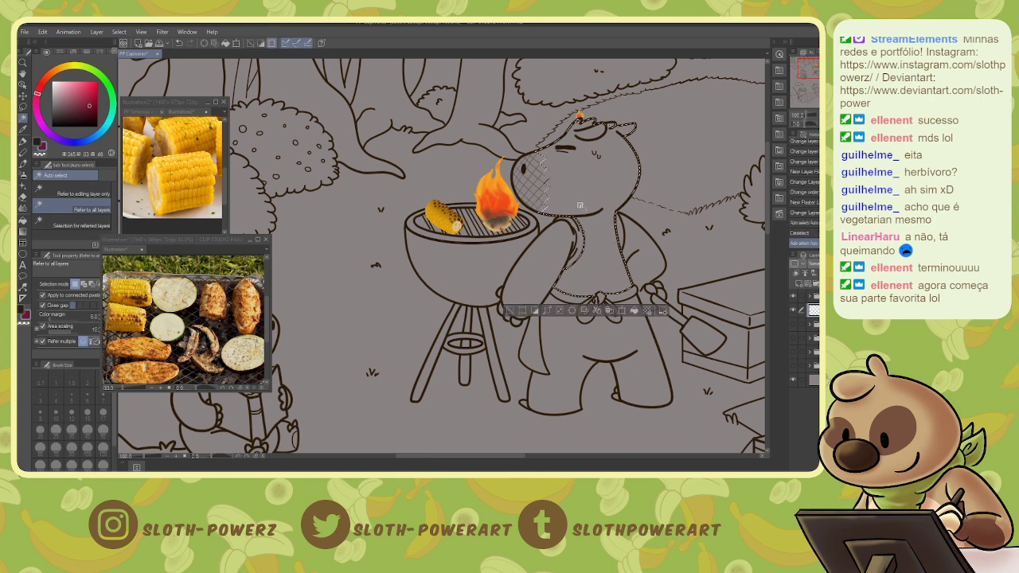
{"action": "key", "text": "ctrl+d"}
{"action": "left_click", "coordinate": [90, 343]}
{"action": "left_click", "coordinate": [576, 197]}
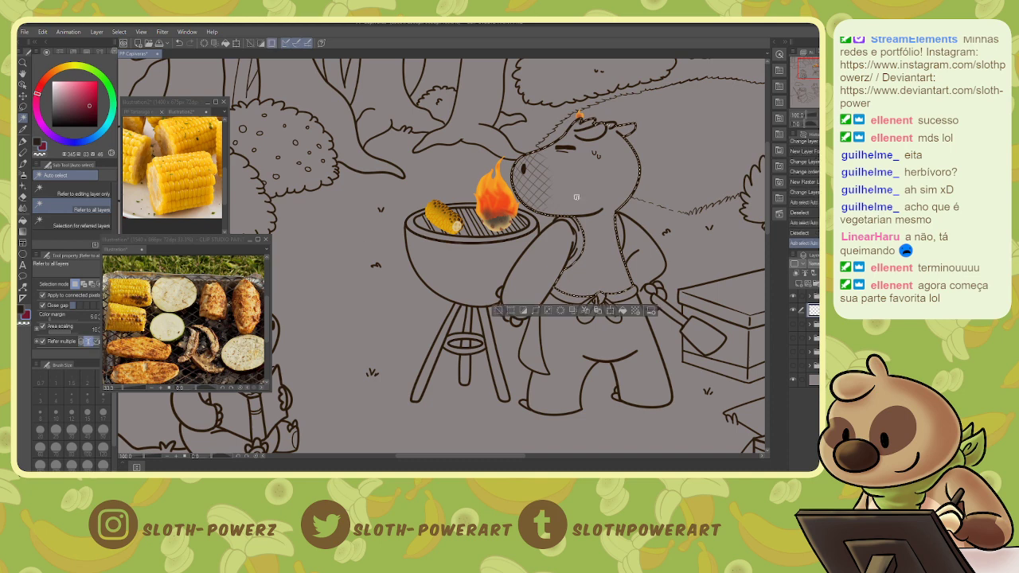
- Adjust the selection around the ear with the lasso and airbrush soft crimson shading over the back of the head and the torso
{"action": "key", "text": "b"}
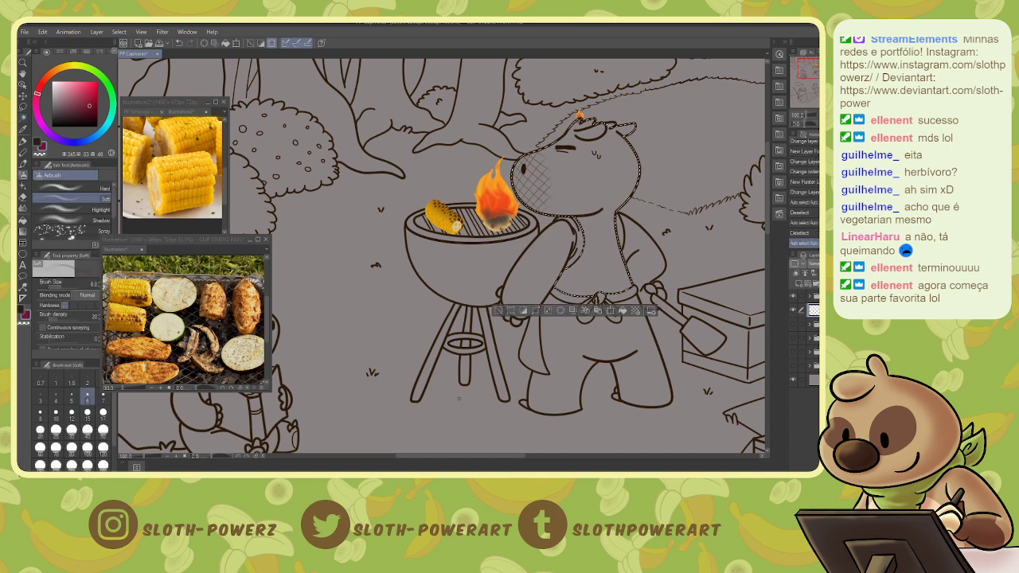
{"action": "key", "text": "bracketright"}
{"action": "key", "text": "bracketright"}
{"action": "key", "text": "bracketright"}
{"action": "key", "text": "bracketright"}
{"action": "key", "text": "bracketright"}
{"action": "key", "text": "bracketright"}
{"action": "key", "text": "bracketright"}
{"action": "key", "text": "bracketright"}
{"action": "key", "text": "bracketright"}
{"action": "key", "text": "bracketright"}
{"action": "key", "text": "bracketright"}
{"action": "key", "text": "bracketright"}
{"action": "key", "text": "bracketright"}
{"action": "key", "text": "bracketright"}
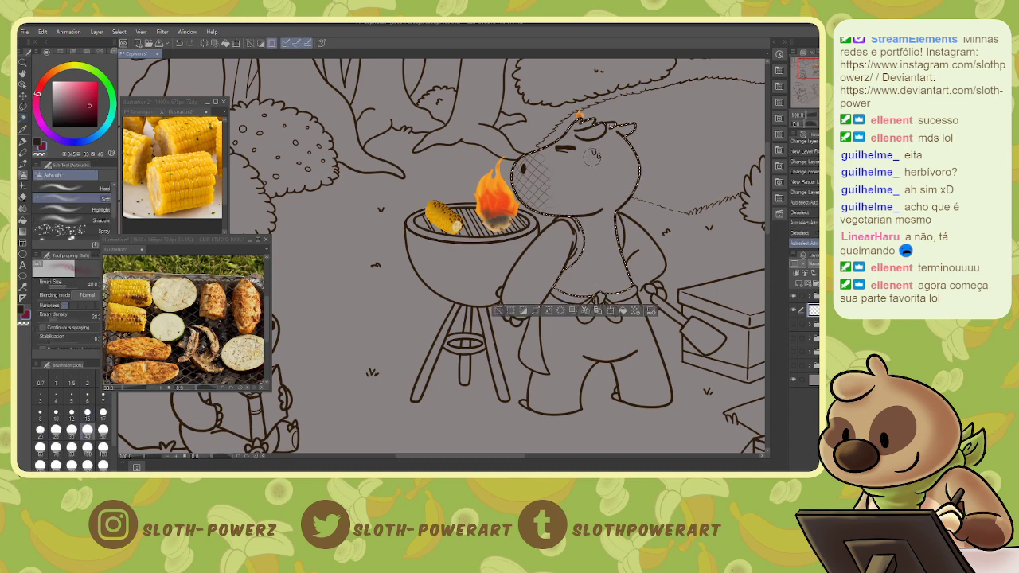
{"action": "key", "text": "bracketright"}
{"action": "key", "text": "m"}
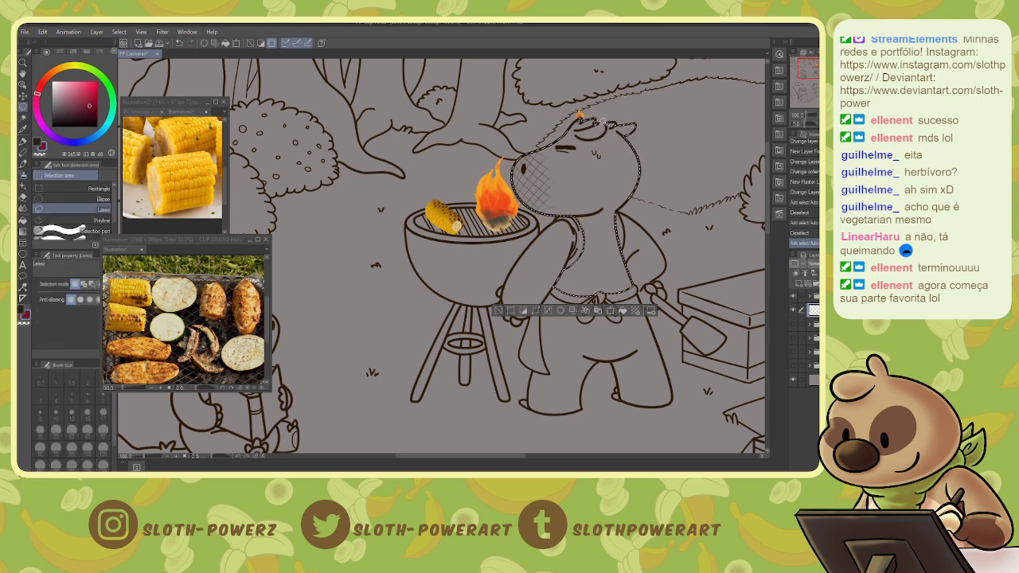
{"action": "left_click_drag", "start_coordinate": [616, 118], "coordinate": [622, 149]}
{"action": "key", "text": "b"}
{"action": "mouse_move", "coordinate": [604, 152]}
{"action": "left_mouse_down"}
{"action": "mouse_move", "coordinate": [622, 171]}
{"action": "mouse_move", "coordinate": [611, 195]}
{"action": "left_mouse_up"}
{"action": "mouse_move", "coordinate": [593, 135]}
{"action": "left_mouse_down"}
{"action": "mouse_move", "coordinate": [625, 175]}
{"action": "mouse_move", "coordinate": [604, 269]}
{"action": "mouse_move", "coordinate": [585, 278]}
{"action": "mouse_move", "coordinate": [577, 236]}
{"action": "mouse_move", "coordinate": [611, 188]}
{"action": "left_mouse_up"}
- Deepen the crimson shading on the neck, torso and back of the head with the Soft airbrush at size 30
{"action": "key", "text": "bracketleft"}
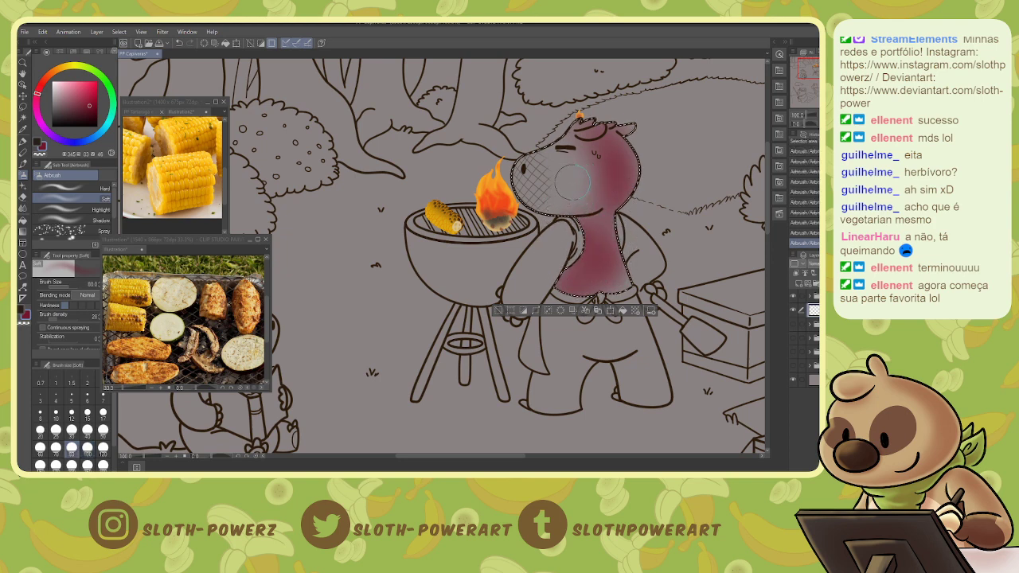
{"action": "key", "text": "bracketleft"}
{"action": "key", "text": "bracketleft"}
{"action": "key", "text": "bracketleft"}
{"action": "key", "text": "bracketleft"}
{"action": "key", "text": "bracketleft"}
{"action": "mouse_move", "coordinate": [602, 198]}
{"action": "left_mouse_down"}
{"action": "mouse_move", "coordinate": [613, 141]}
{"action": "mouse_move", "coordinate": [622, 171]}
{"action": "mouse_move", "coordinate": [627, 154]}
{"action": "mouse_move", "coordinate": [628, 225]}
{"action": "mouse_move", "coordinate": [601, 225]}
{"action": "mouse_move", "coordinate": [629, 296]}
{"action": "mouse_move", "coordinate": [610, 255]}
{"action": "mouse_move", "coordinate": [616, 285]}
{"action": "mouse_move", "coordinate": [571, 290]}
{"action": "mouse_move", "coordinate": [588, 251]}
{"action": "mouse_move", "coordinate": [615, 230]}
{"action": "mouse_move", "coordinate": [592, 225]}
{"action": "mouse_move", "coordinate": [614, 280]}
{"action": "mouse_move", "coordinate": [578, 288]}
{"action": "mouse_move", "coordinate": [622, 279]}
{"action": "mouse_move", "coordinate": [604, 228]}
{"action": "mouse_move", "coordinate": [629, 279]}
{"action": "left_mouse_up"}
{"action": "mouse_move", "coordinate": [611, 218]}
{"action": "left_mouse_down"}
{"action": "mouse_move", "coordinate": [593, 216]}
{"action": "mouse_move", "coordinate": [632, 161]}
{"action": "mouse_move", "coordinate": [627, 131]}
{"action": "mouse_move", "coordinate": [600, 125]}
{"action": "left_mouse_up"}
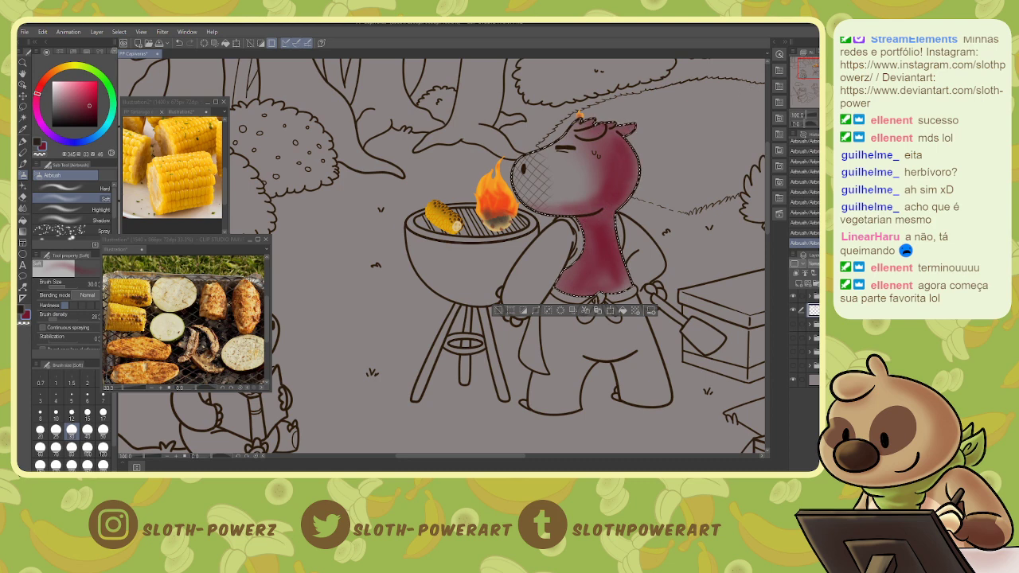
- Airbrush finer crimson shading into the capybara's hair with the Soft airbrush at size 12
{"action": "mouse_move", "coordinate": [807, 70]}
{"action": "left_mouse_down"}
{"action": "mouse_move", "coordinate": [818, 77]}
{"action": "mouse_move", "coordinate": [818, 66]}
{"action": "left_mouse_up"}
{"action": "key", "text": "ctrl+plus"}
{"action": "key", "text": "bracketleft"}
{"action": "key", "text": "bracketleft"}
{"action": "key", "text": "bracketleft"}
{"action": "key", "text": "bracketleft"}
{"action": "key", "text": "bracketleft"}
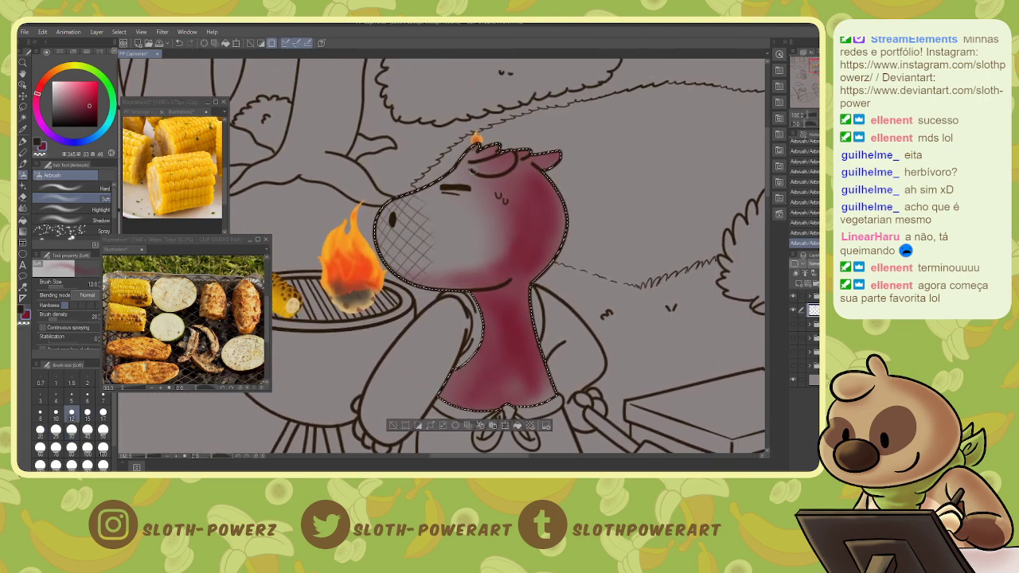
{"action": "mouse_move", "coordinate": [493, 172]}
{"action": "left_mouse_down"}
{"action": "mouse_move", "coordinate": [509, 159]}
{"action": "mouse_move", "coordinate": [549, 163]}
{"action": "mouse_move", "coordinate": [509, 158]}
{"action": "mouse_move", "coordinate": [525, 155]}
{"action": "mouse_move", "coordinate": [475, 167]}
{"action": "left_mouse_up"}
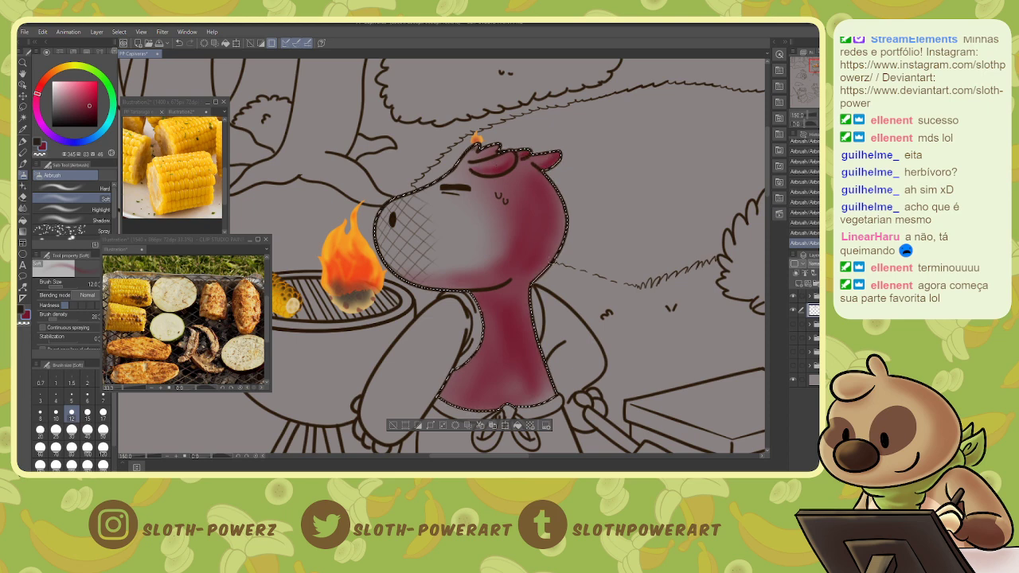
- Erase soft highlights along the hair tufts with the Soft eraser at size 6
{"action": "key", "text": "e"}
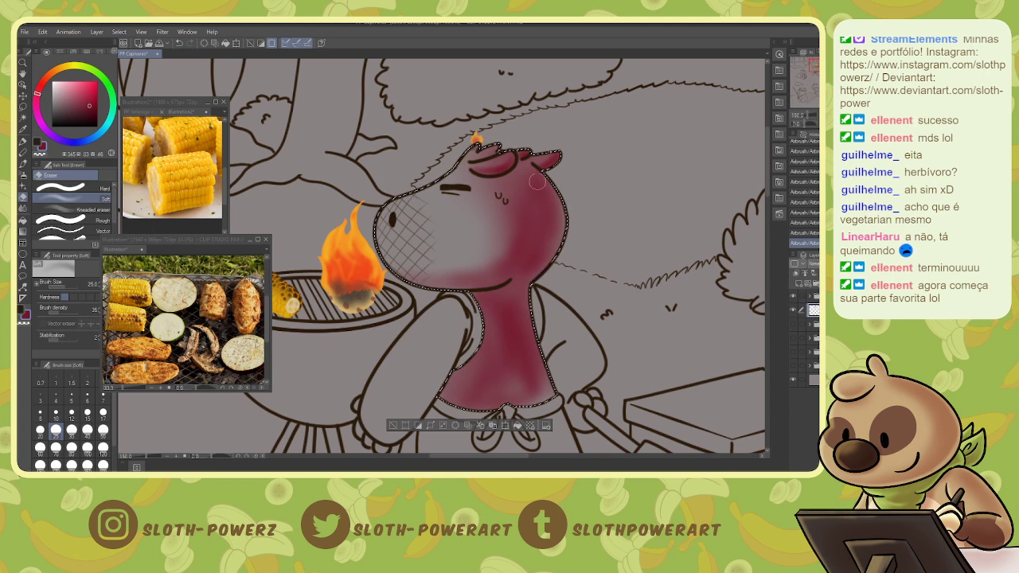
{"action": "key", "text": "bracketleft"}
{"action": "key", "text": "bracketleft"}
{"action": "key", "text": "bracketleft"}
{"action": "key", "text": "bracketleft"}
{"action": "key", "text": "bracketleft"}
{"action": "key", "text": "bracketleft"}
{"action": "key", "text": "bracketleft"}
{"action": "key", "text": "bracketleft"}
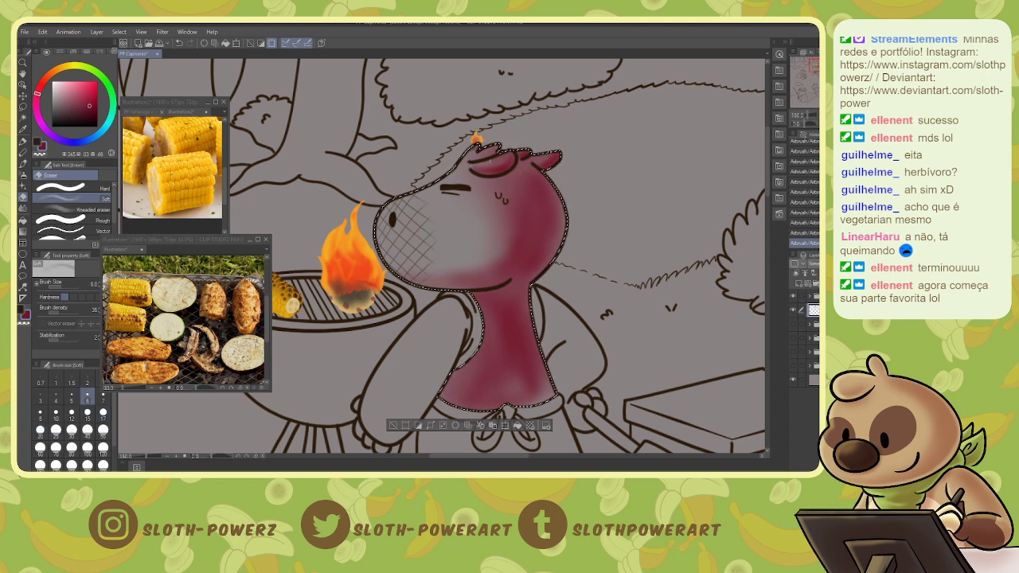
{"action": "left_click_drag", "start_coordinate": [487, 165], "coordinate": [499, 159]}
{"action": "left_click_drag", "start_coordinate": [490, 165], "coordinate": [547, 154]}
{"action": "left_click", "coordinate": [476, 139]}
{"action": "left_click", "coordinate": [476, 138]}
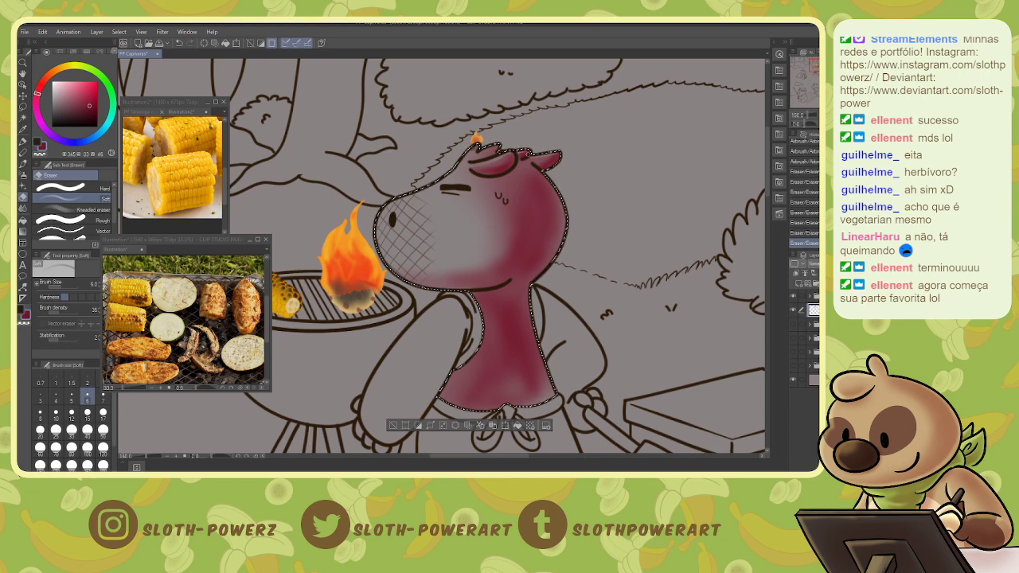
{"action": "left_click", "coordinate": [476, 138]}
{"action": "left_click", "coordinate": [476, 138]}
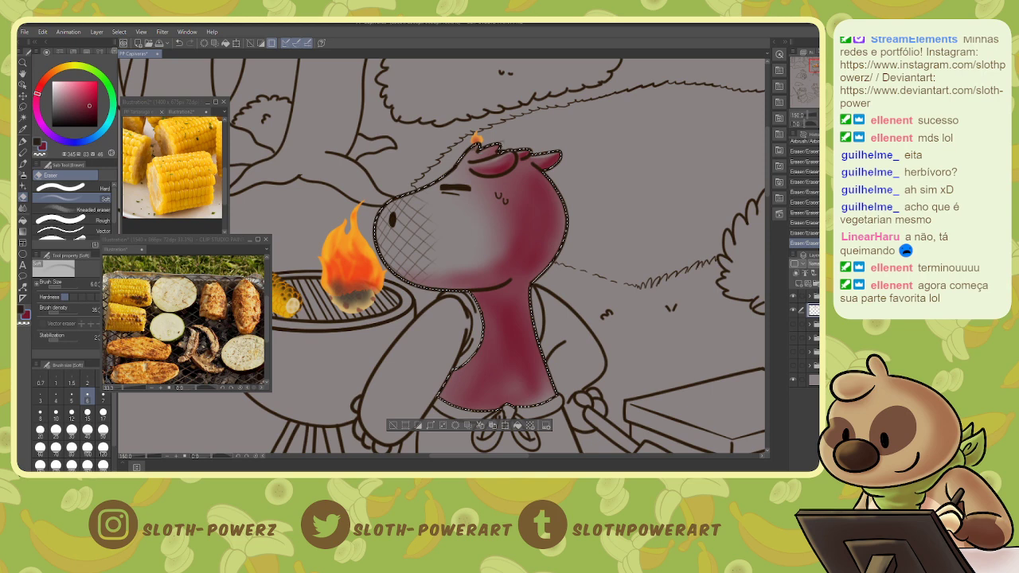
{"action": "left_click", "coordinate": [476, 138]}
- Refine the highlights on the head with the Soft eraser, varying its size between 7 and 17
{"action": "key", "text": "bracketright"}
{"action": "key", "text": "bracketright"}
{"action": "key", "text": "bracketright"}
{"action": "key", "text": "bracketright"}
{"action": "key", "text": "bracketright"}
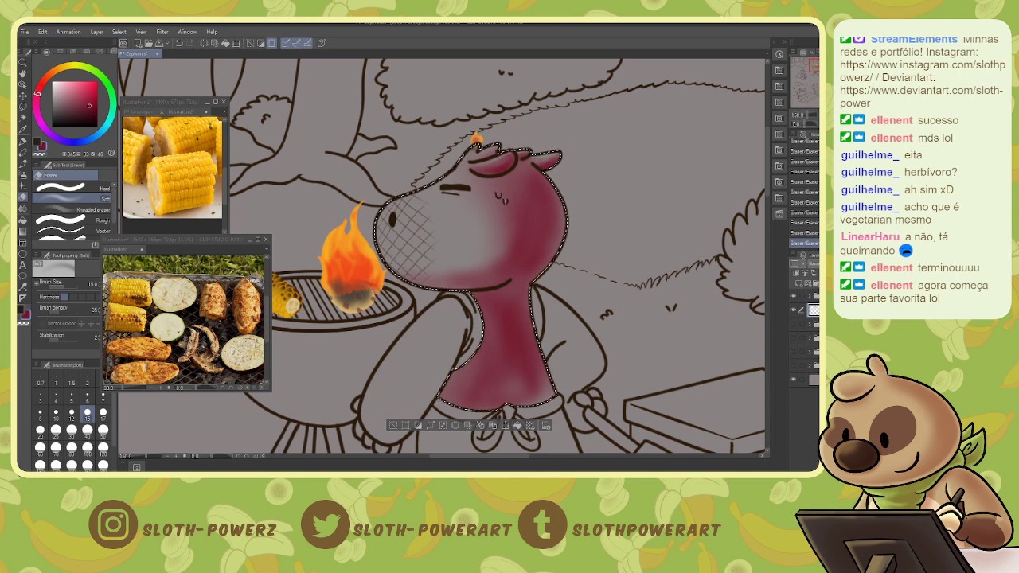
{"action": "key", "text": "bracketleft"}
{"action": "key", "text": "bracketleft"}
{"action": "key", "text": "bracketleft"}
{"action": "key", "text": "bracketleft"}
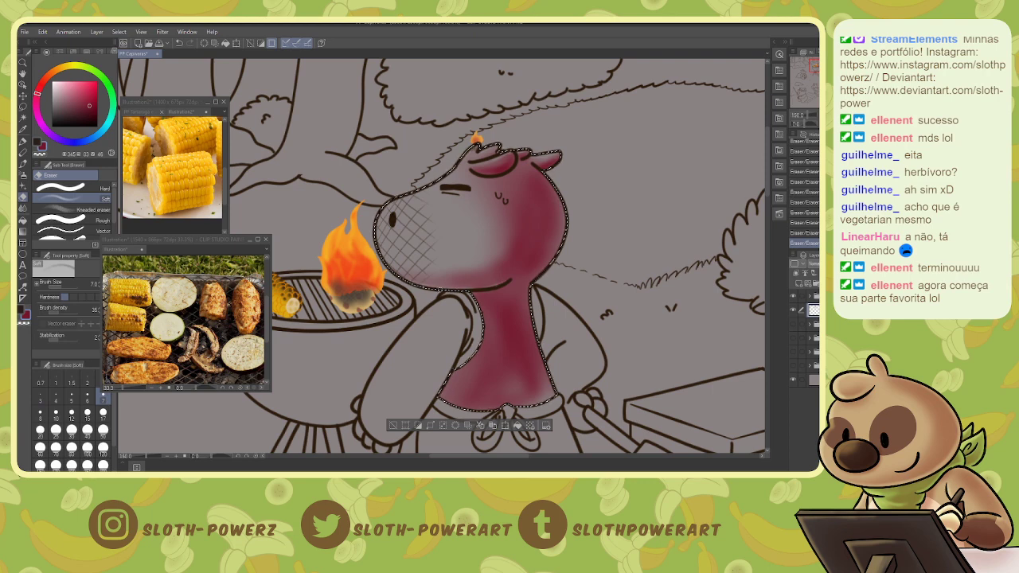
{"action": "key", "text": "bracketright"}
{"action": "key", "text": "bracketright"}
{"action": "key", "text": "bracketright"}
{"action": "key", "text": "bracketright"}
{"action": "key", "text": "bracketright"}
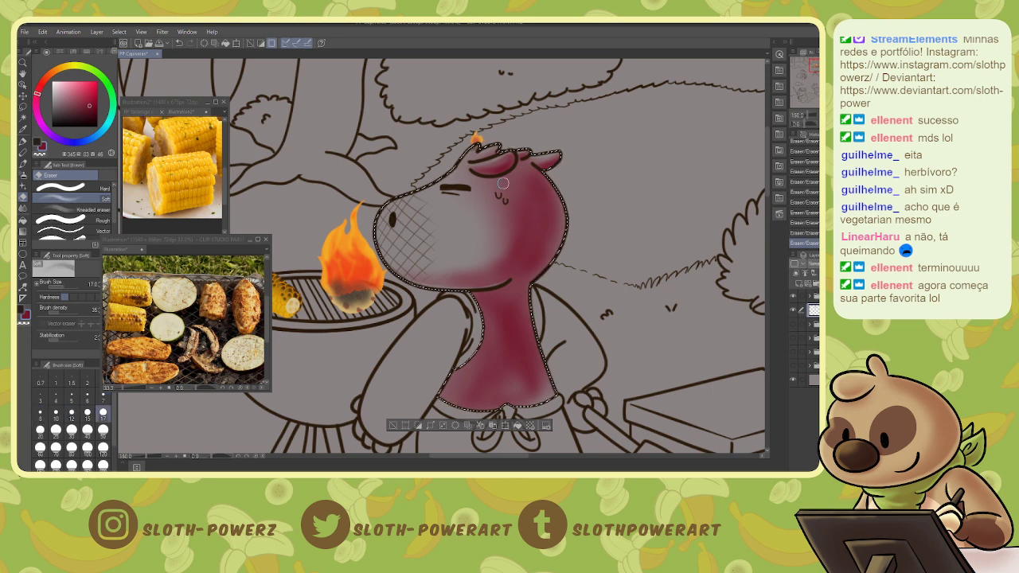
- Even out the crimson shading on the lower torso above the apron strap with the Soft airbrush at size 70
{"action": "left_click_drag", "start_coordinate": [510, 342], "coordinate": [536, 196]}
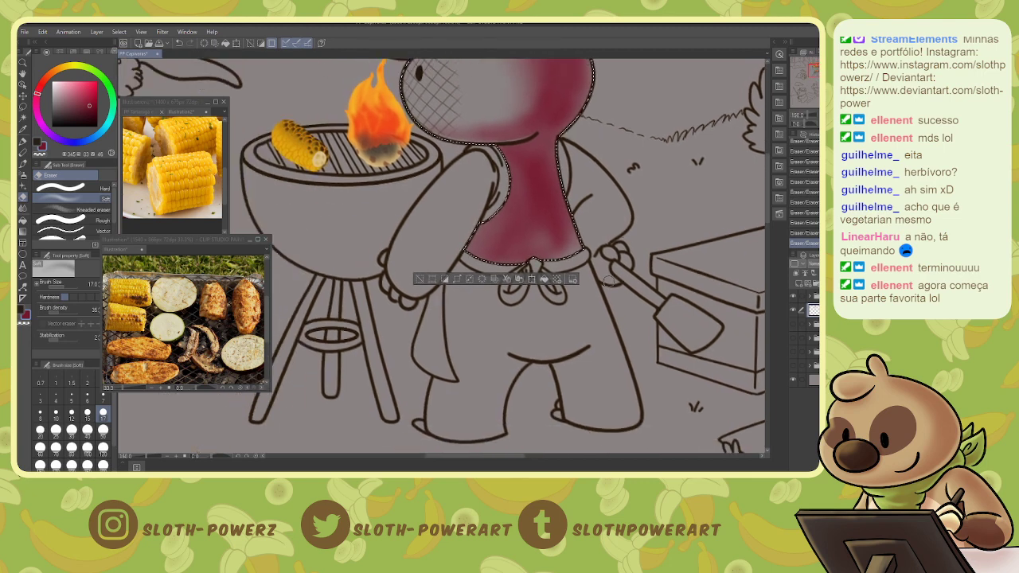
{"action": "key", "text": "b"}
{"action": "key", "text": "]"}
{"action": "key", "text": "]"}
{"action": "key", "text": "]"}
{"action": "key", "text": "]"}
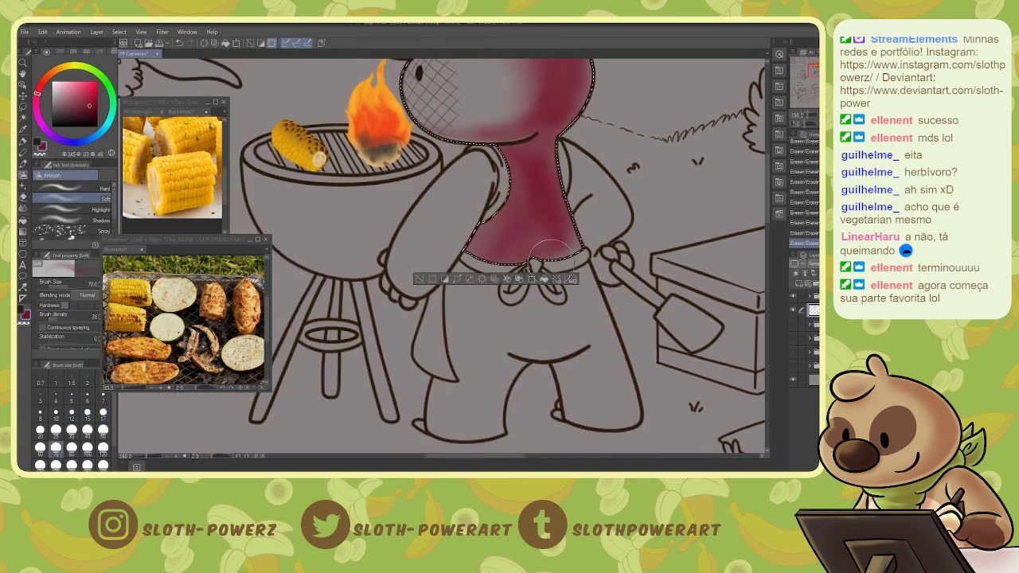
{"action": "mouse_move", "coordinate": [517, 268]}
{"action": "left_mouse_down"}
{"action": "mouse_move", "coordinate": [522, 227]}
{"action": "mouse_move", "coordinate": [509, 258]}
{"action": "mouse_move", "coordinate": [549, 267]}
{"action": "left_mouse_up"}
- Lighten the shading at the torso's edge with the Soft eraser at size 50
{"action": "key", "text": "e"}
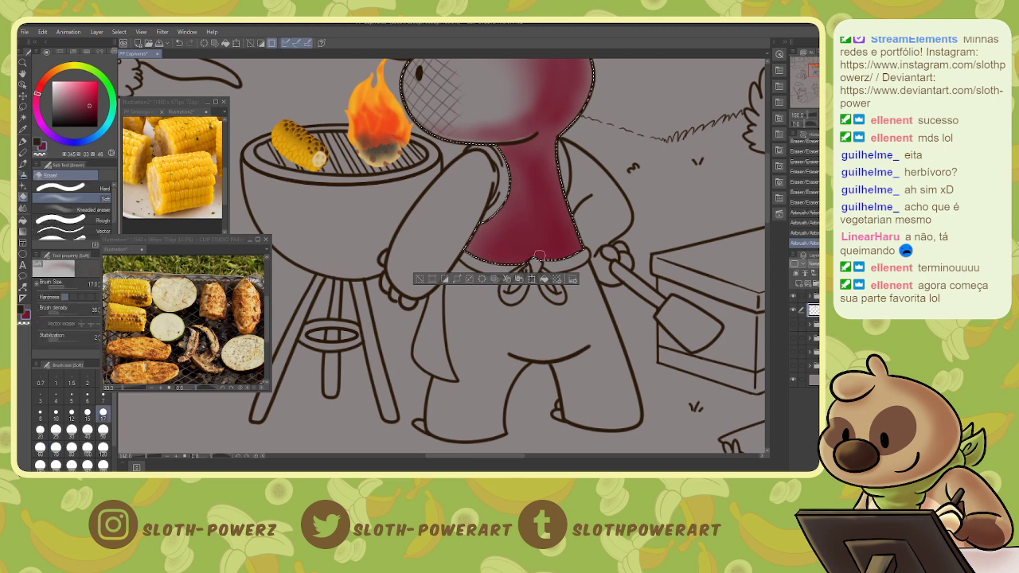
{"action": "key", "text": "bracketright"}
{"action": "key", "text": "bracketright"}
{"action": "key", "text": "bracketright"}
{"action": "key", "text": "bracketright"}
{"action": "key", "text": "bracketright"}
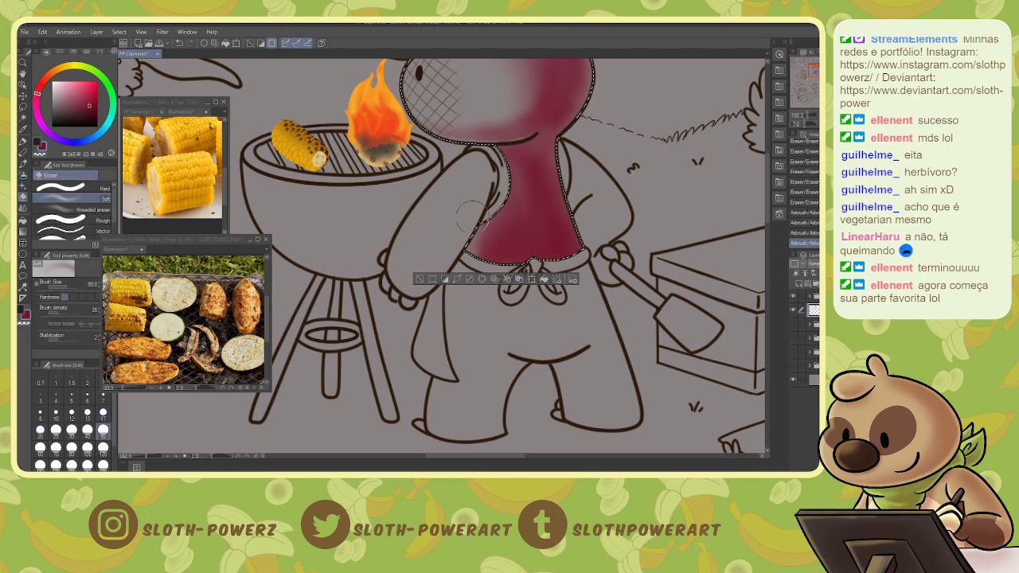
- Auto select both halves of the apron's waist strap beside the bow
{"action": "key", "text": "w"}
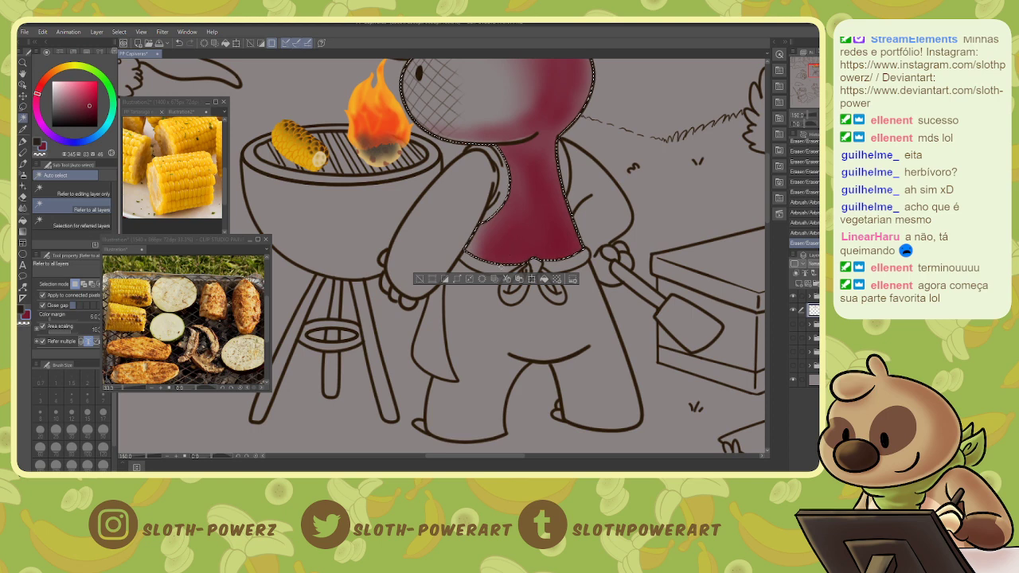
{"action": "left_click", "coordinate": [555, 263]}
{"action": "left_click", "coordinate": [561, 269], "text": "shift"}
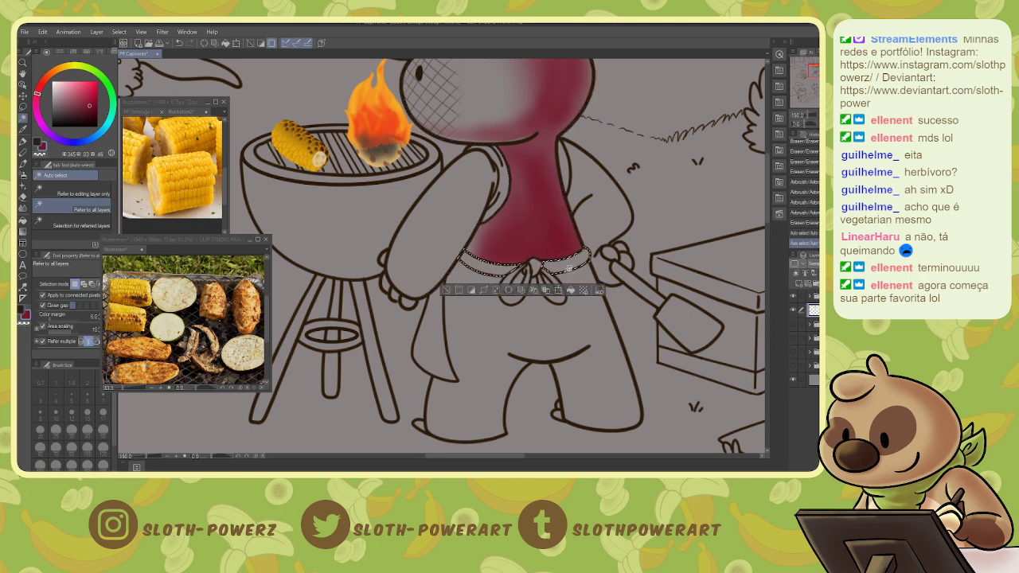
- Airbrush crimson shading along the apron's waist strap, reducing the brush to size 10, and clear the selection
{"action": "key", "text": "b"}
{"action": "key", "text": "bracketleft"}
{"action": "key", "text": "bracketleft"}
{"action": "key", "text": "bracketleft"}
{"action": "key", "text": "bracketleft"}
{"action": "key", "text": "bracketleft"}
{"action": "key", "text": "bracketleft"}
{"action": "key", "text": "bracketleft"}
{"action": "key", "text": "bracketleft"}
{"action": "key", "text": "bracketleft"}
{"action": "key", "text": "bracketleft"}
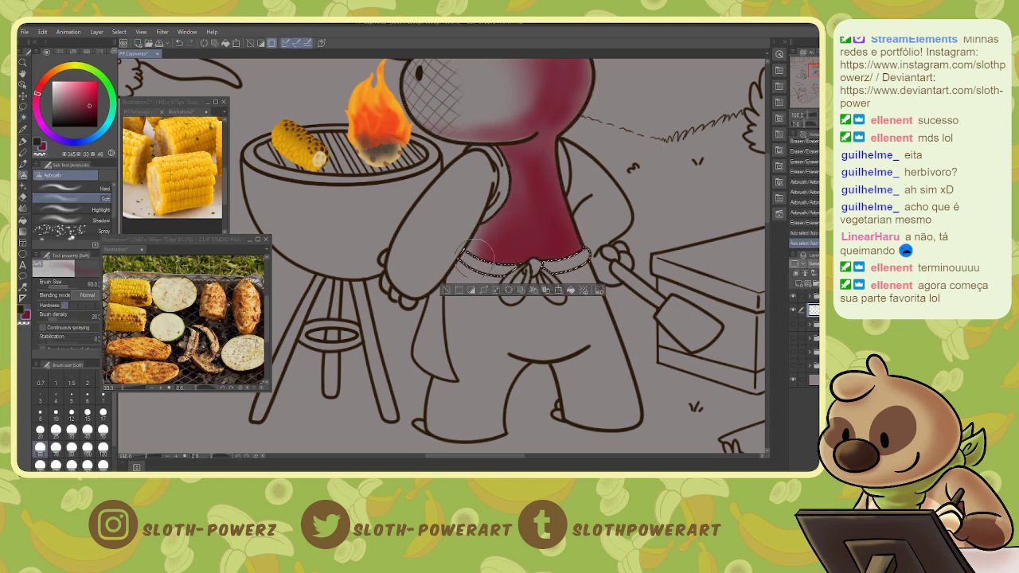
{"action": "mouse_move", "coordinate": [465, 262]}
{"action": "left_mouse_down"}
{"action": "mouse_move", "coordinate": [507, 275]}
{"action": "mouse_move", "coordinate": [377, 219]}
{"action": "mouse_move", "coordinate": [386, 215]}
{"action": "left_mouse_up"}
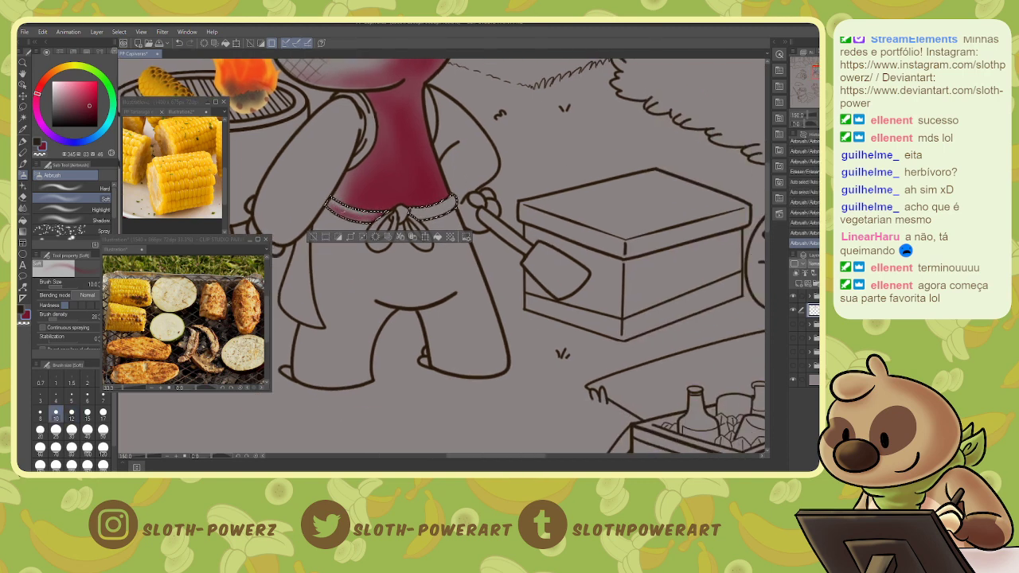
{"action": "mouse_move", "coordinate": [327, 202]}
{"action": "left_mouse_down"}
{"action": "mouse_move", "coordinate": [387, 212]}
{"action": "mouse_move", "coordinate": [452, 203]}
{"action": "mouse_move", "coordinate": [412, 216]}
{"action": "left_mouse_up"}
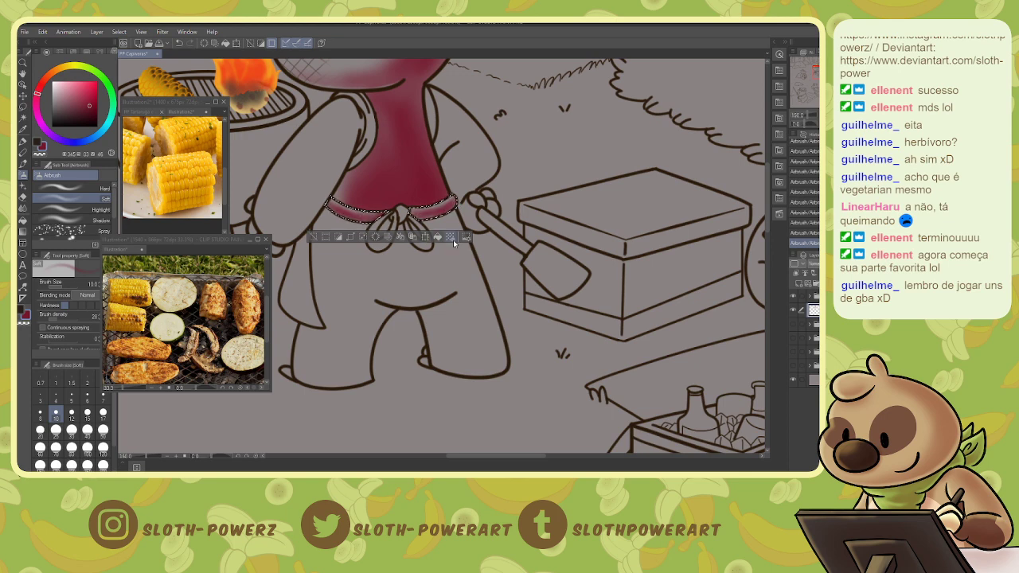
{"action": "key", "text": "ctrl+d"}
{"action": "key", "text": "w"}
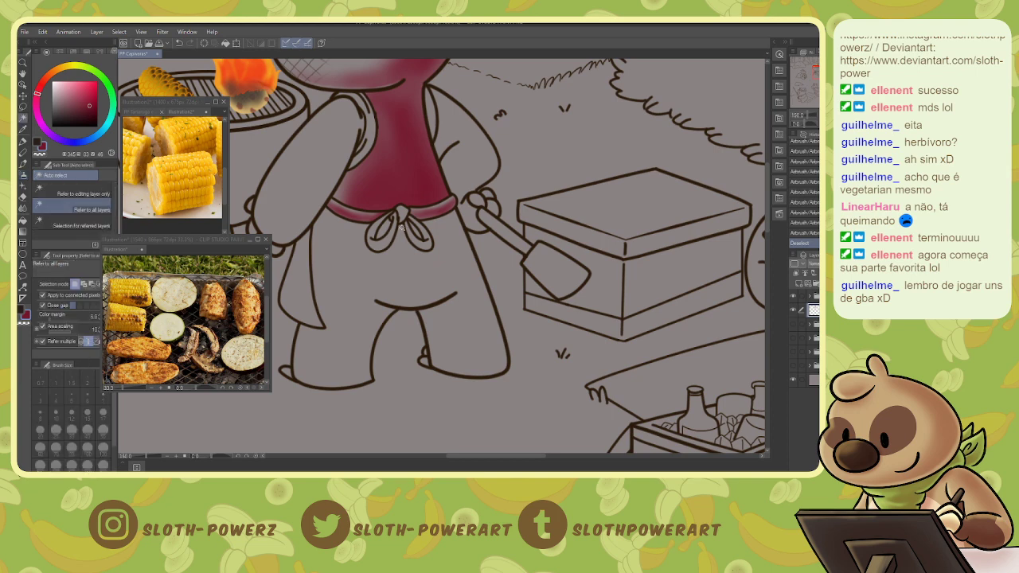
- Auto select the bow's left loop, airbrush crimson shading inside it with the Soft airbrush at size 8, and clear the selection
{"action": "left_click", "coordinate": [384, 231]}
{"action": "key", "text": "m"}
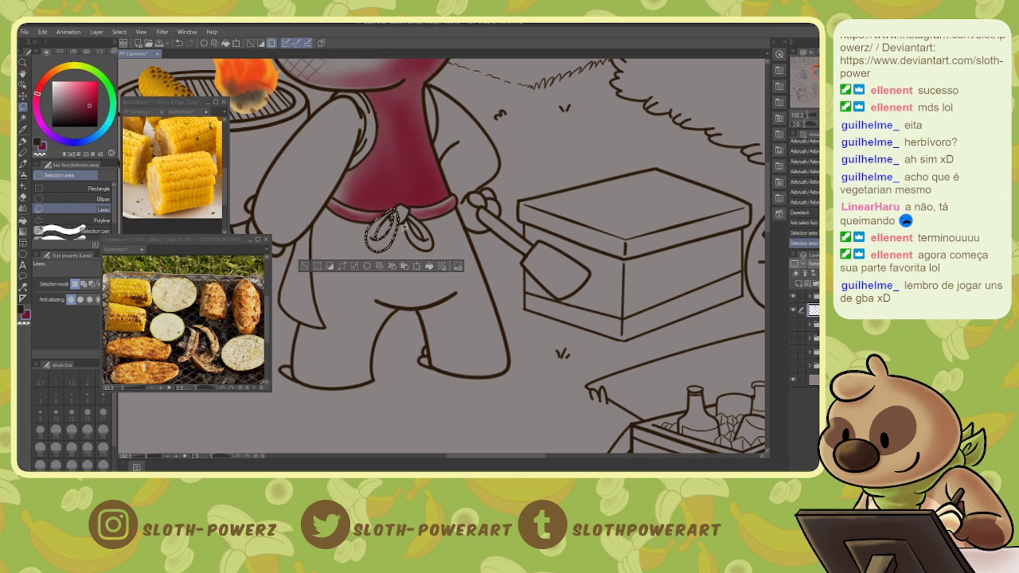
{"action": "key", "text": "b"}
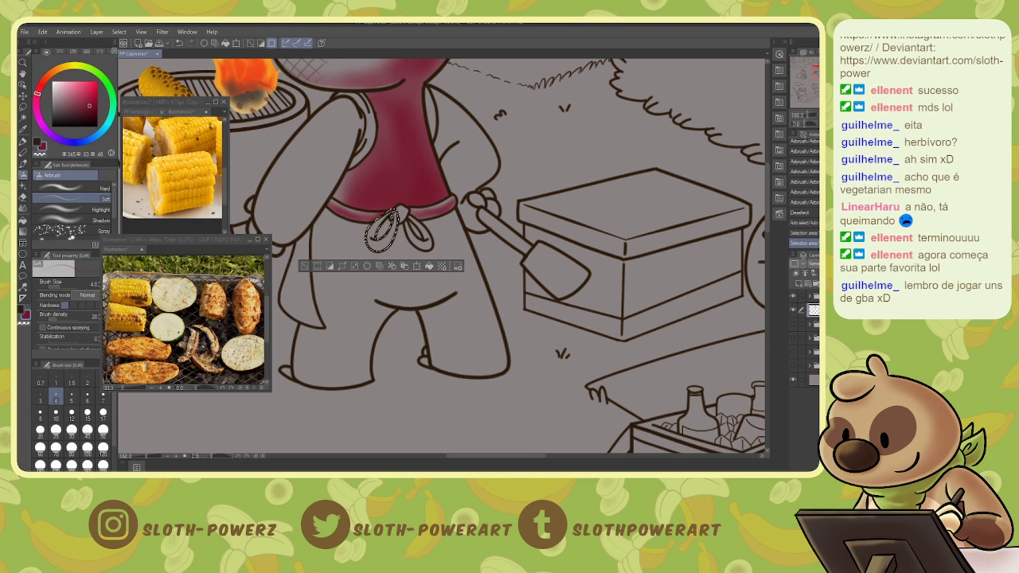
{"action": "key", "text": "bracketright"}
{"action": "key", "text": "bracketright"}
{"action": "key", "text": "bracketright"}
{"action": "key", "text": "bracketright"}
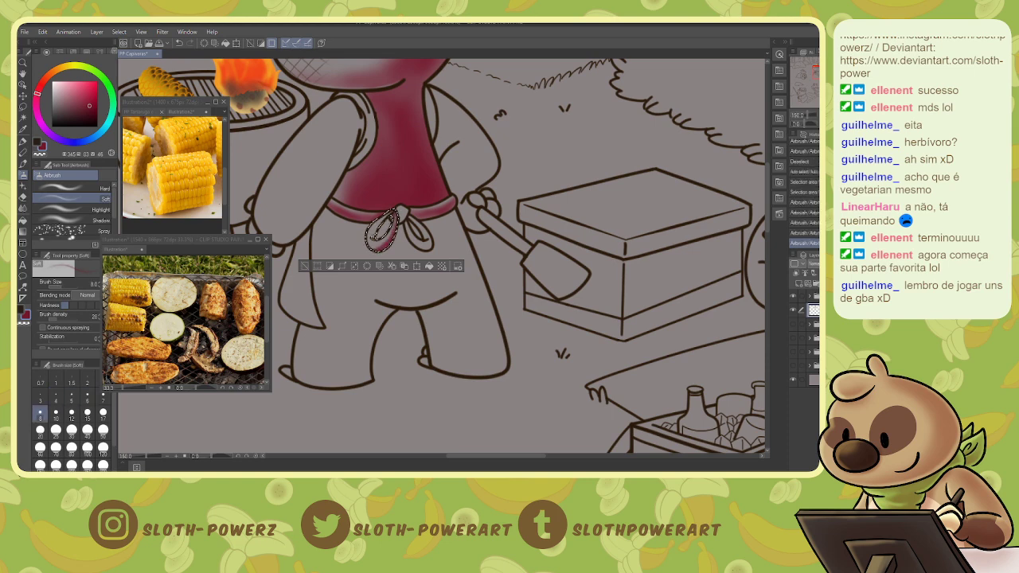
{"action": "left_click", "coordinate": [382, 228]}
{"action": "left_click_drag", "start_coordinate": [390, 218], "coordinate": [382, 232]}
{"action": "left_click_drag", "start_coordinate": [388, 220], "coordinate": [382, 231]}
{"action": "key", "text": "w"}
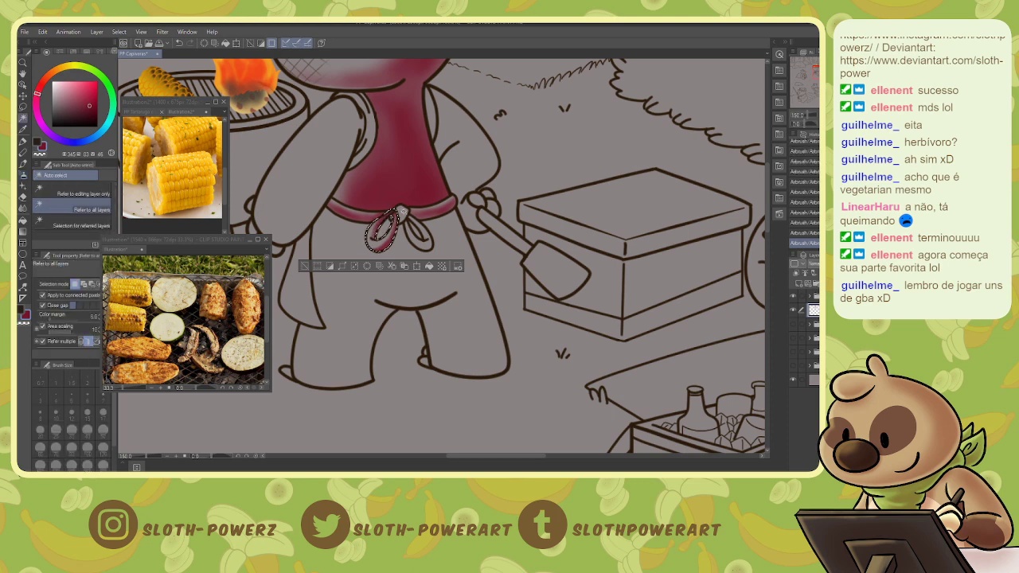
{"action": "key", "text": "ctrl+d"}
- Lasso the bow's central knot, shade it crimson with the Soft airbrush down to size 3, and clear the selection
{"action": "key", "text": "m"}
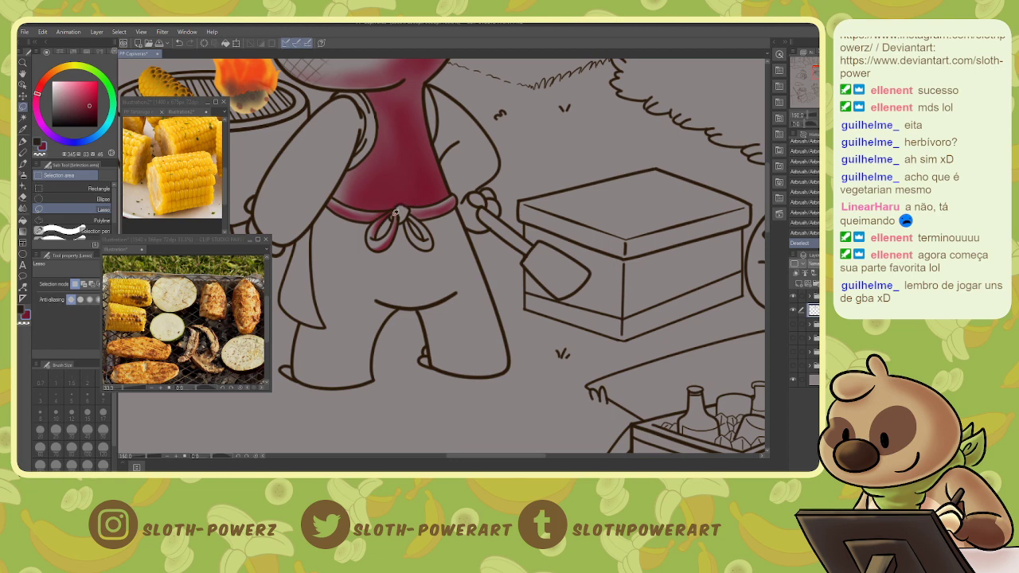
{"action": "left_click_drag", "start_coordinate": [391, 217], "coordinate": [395, 209]}
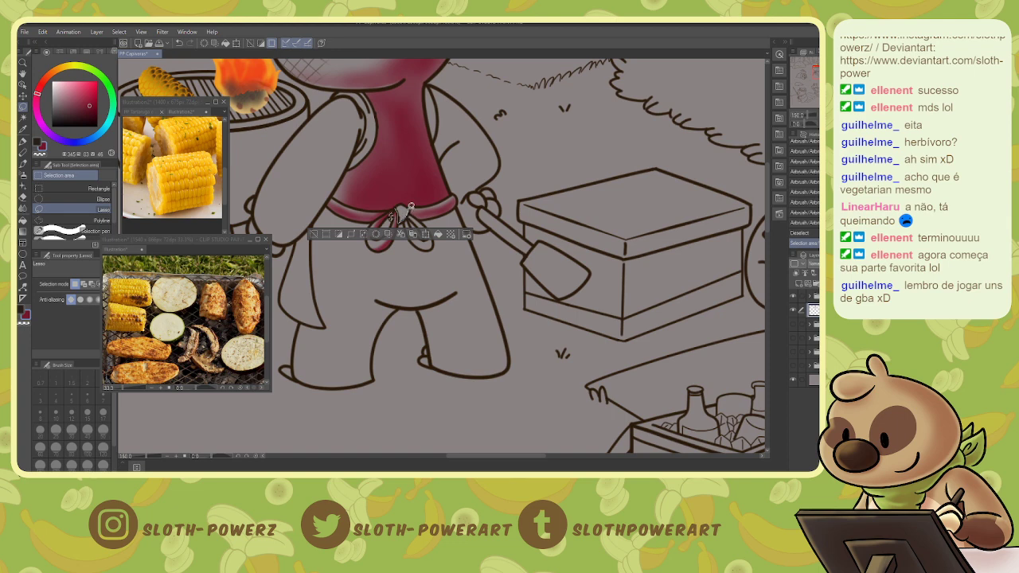
{"action": "left_click_drag", "start_coordinate": [400, 203], "coordinate": [398, 205]}
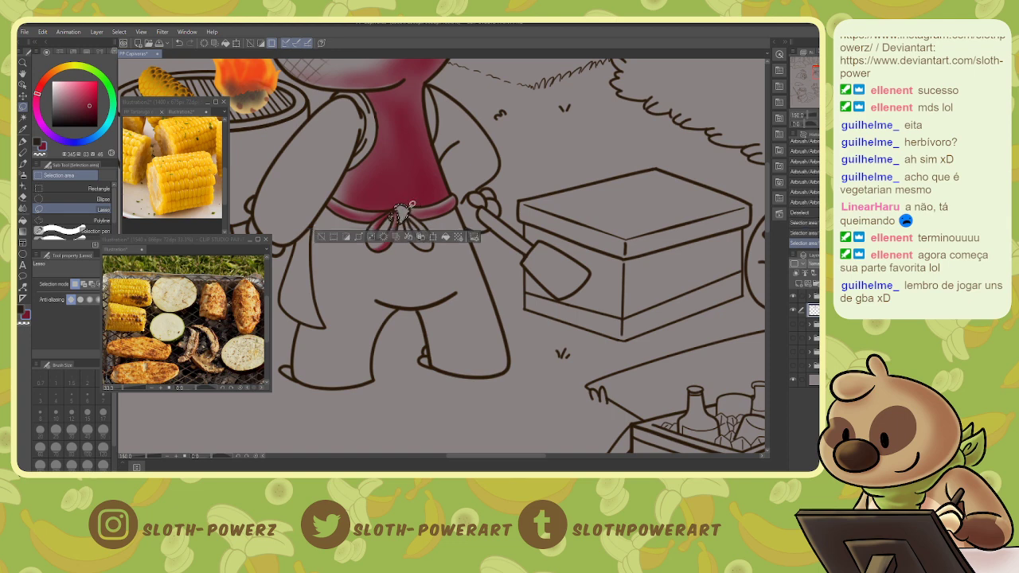
{"action": "key", "text": "b"}
{"action": "left_click_drag", "start_coordinate": [401, 209], "coordinate": [404, 213]}
{"action": "left_click_drag", "start_coordinate": [406, 211], "coordinate": [402, 218]}
{"action": "key", "text": "bracketleft"}
{"action": "key", "text": "bracketleft"}
{"action": "key", "text": "bracketleft"}
{"action": "key", "text": "bracketleft"}
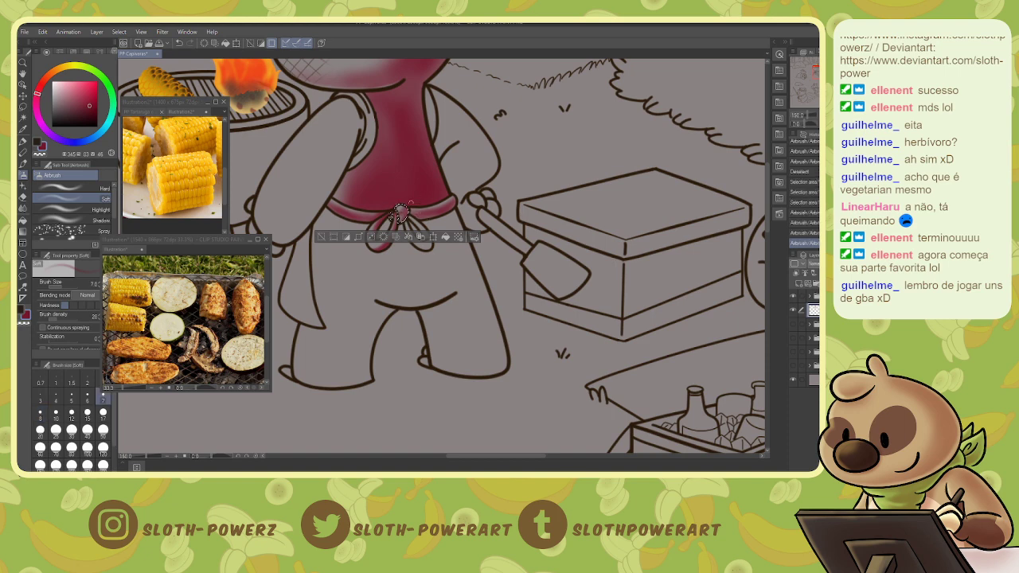
{"action": "left_click_drag", "start_coordinate": [397, 213], "coordinate": [400, 211]}
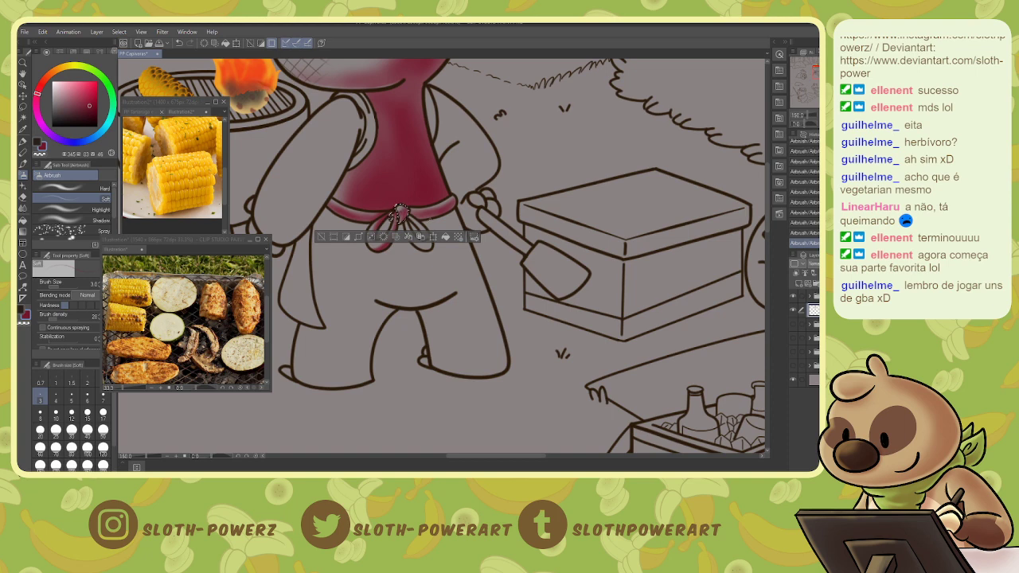
{"action": "key", "text": "ctrl+d"}
- Auto select the bow's right loop, shade it crimson with the Soft airbrush at size 6, and clear the selection
{"action": "key", "text": "w"}
{"action": "left_click", "coordinate": [416, 237]}
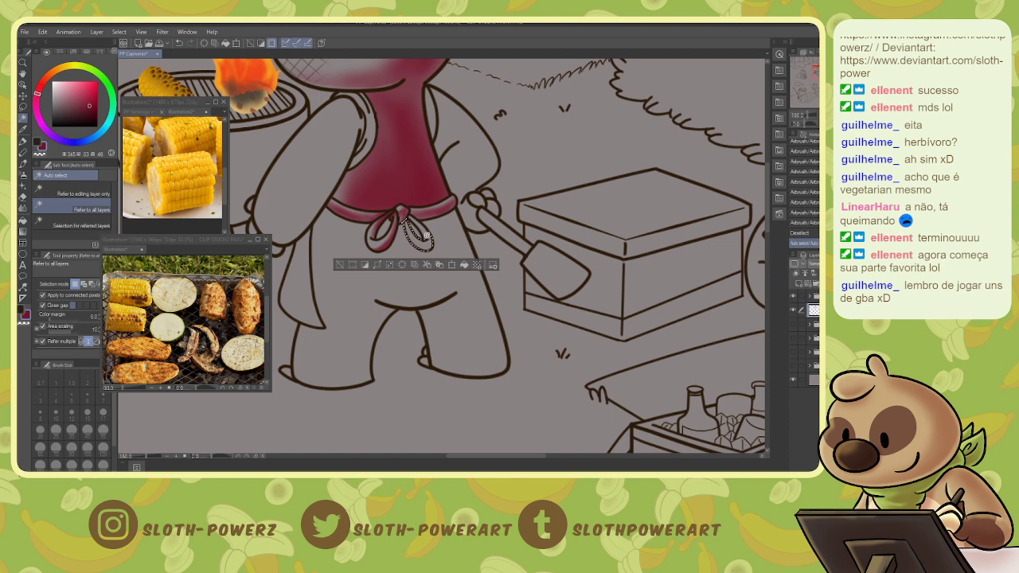
{"action": "key", "text": "b"}
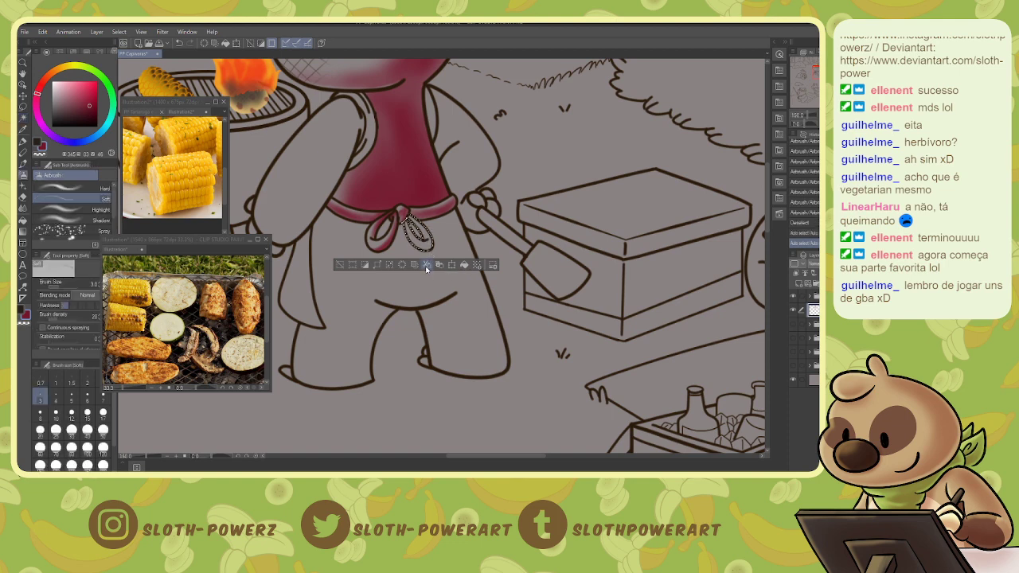
{"action": "key", "text": "bracketright"}
{"action": "key", "text": "bracketright"}
{"action": "key", "text": "bracketright"}
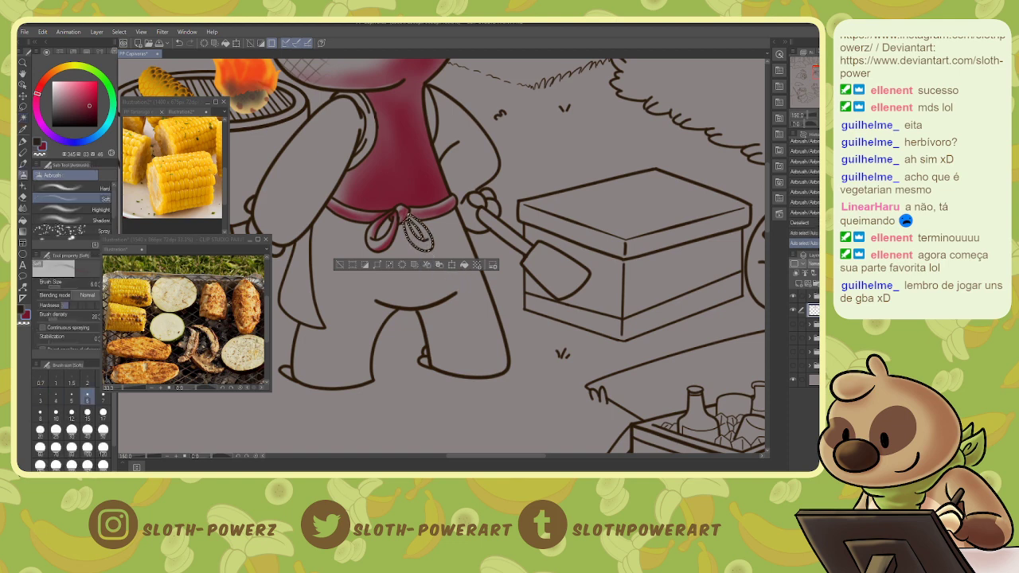
{"action": "left_click_drag", "start_coordinate": [409, 218], "coordinate": [430, 236]}
{"action": "mouse_move", "coordinate": [421, 226]}
{"action": "left_mouse_down"}
{"action": "mouse_move", "coordinate": [431, 250]}
{"action": "mouse_move", "coordinate": [411, 229]}
{"action": "left_mouse_up"}
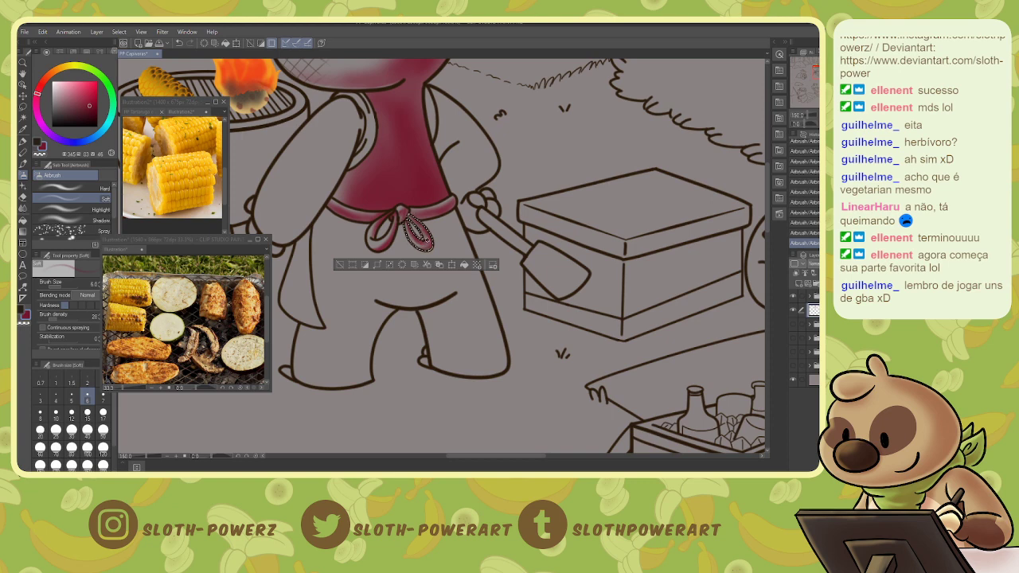
{"action": "key", "text": "ctrl+d"}
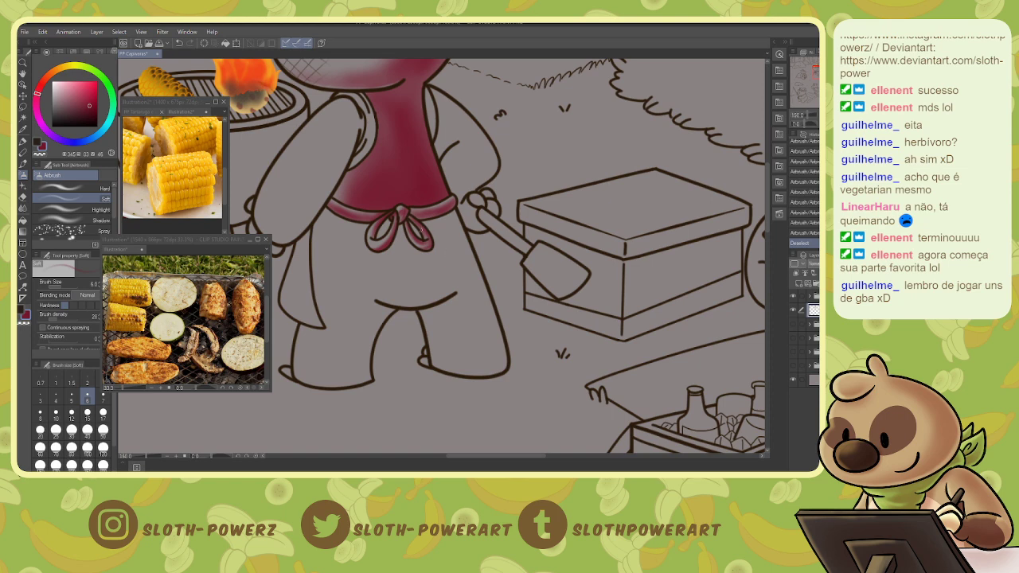
- Auto select the capybara's lower body and legs below the waist strap, including the areas around the bow loops
{"action": "key", "text": "w"}
{"action": "left_click", "coordinate": [414, 230]}
{"action": "left_click", "coordinate": [384, 228]}
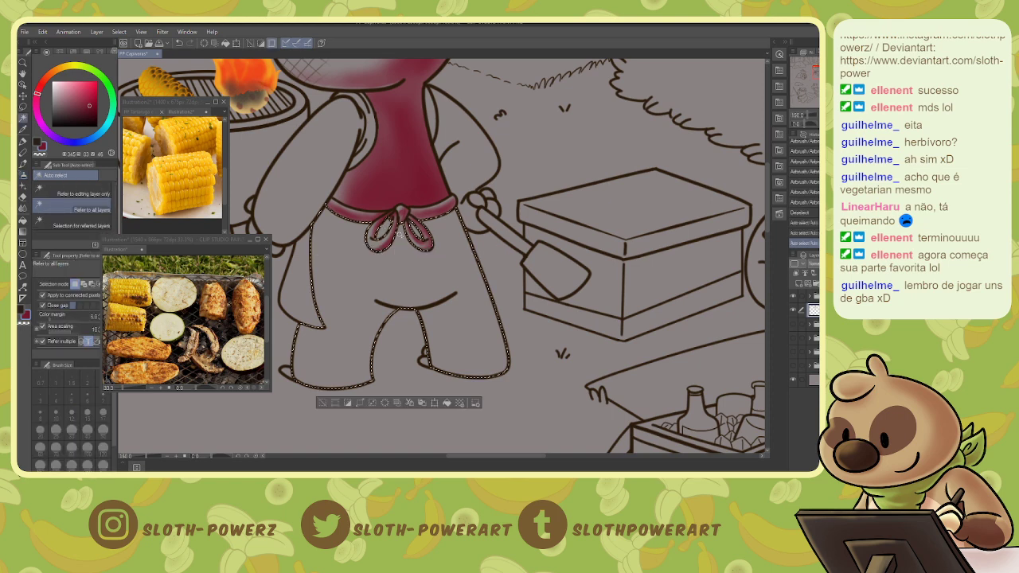
{"action": "key", "text": "m"}
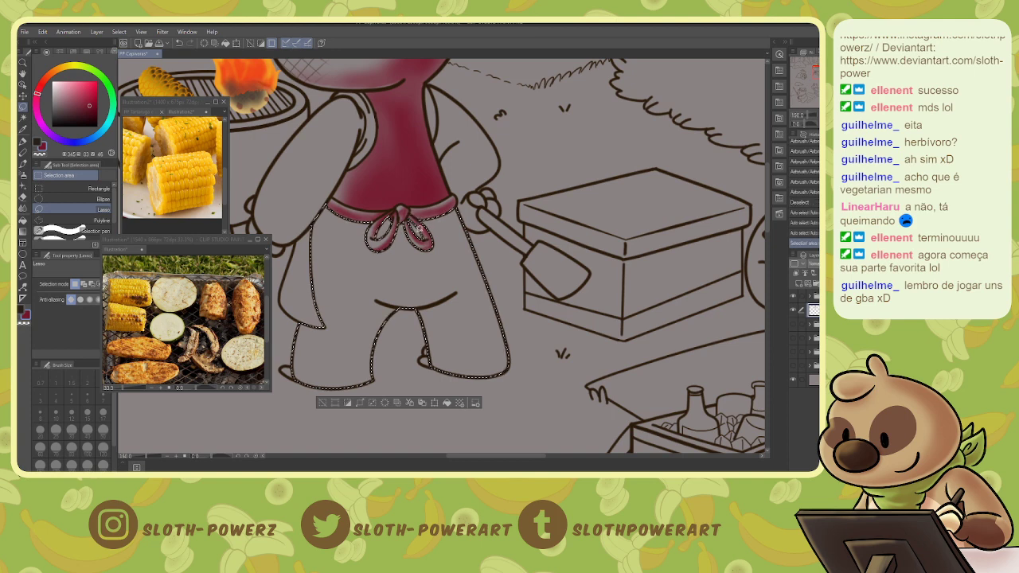
{"action": "key", "text": "b"}
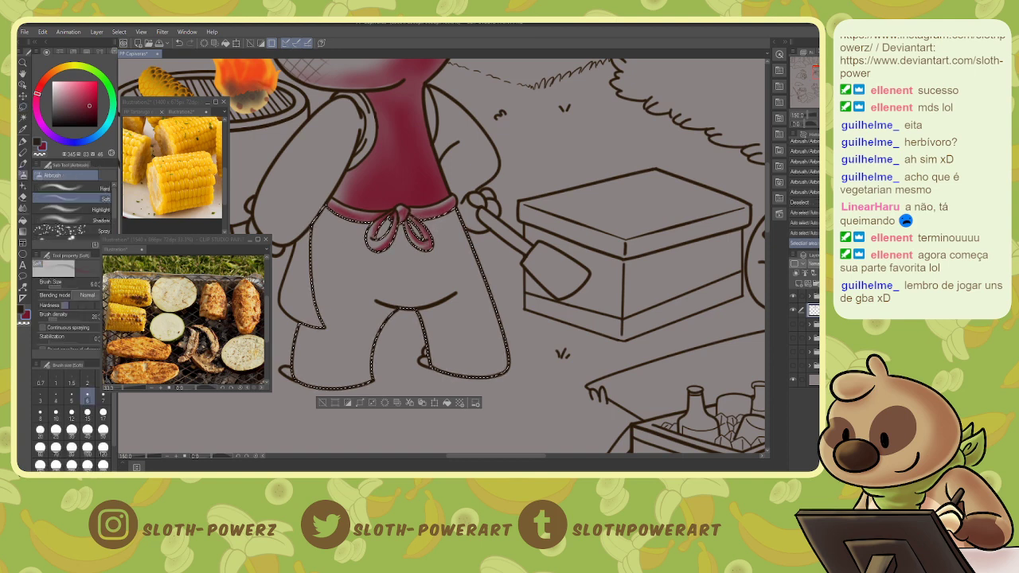
- Airbrush broad crimson shading over the lower body and both legs with the Soft airbrush at size 100
{"action": "key", "text": "bracketright"}
{"action": "key", "text": "bracketright"}
{"action": "key", "text": "bracketright"}
{"action": "key", "text": "bracketright"}
{"action": "key", "text": "bracketright"}
{"action": "key", "text": "bracketright"}
{"action": "key", "text": "bracketright"}
{"action": "key", "text": "bracketright"}
{"action": "key", "text": "bracketright"}
{"action": "key", "text": "bracketright"}
{"action": "key", "text": "bracketright"}
{"action": "key", "text": "bracketright"}
{"action": "key", "text": "bracketright"}
{"action": "key", "text": "bracketright"}
{"action": "key", "text": "bracketright"}
{"action": "mouse_move", "coordinate": [343, 211]}
{"action": "left_mouse_down"}
{"action": "mouse_move", "coordinate": [339, 318]}
{"action": "mouse_move", "coordinate": [335, 292]}
{"action": "mouse_move", "coordinate": [370, 241]}
{"action": "mouse_move", "coordinate": [413, 249]}
{"action": "mouse_move", "coordinate": [458, 306]}
{"action": "mouse_move", "coordinate": [463, 246]}
{"action": "mouse_move", "coordinate": [428, 215]}
{"action": "mouse_move", "coordinate": [373, 217]}
{"action": "mouse_move", "coordinate": [324, 240]}
{"action": "mouse_move", "coordinate": [415, 264]}
{"action": "mouse_move", "coordinate": [323, 213]}
{"action": "mouse_move", "coordinate": [431, 229]}
{"action": "mouse_move", "coordinate": [414, 275]}
{"action": "left_mouse_up"}
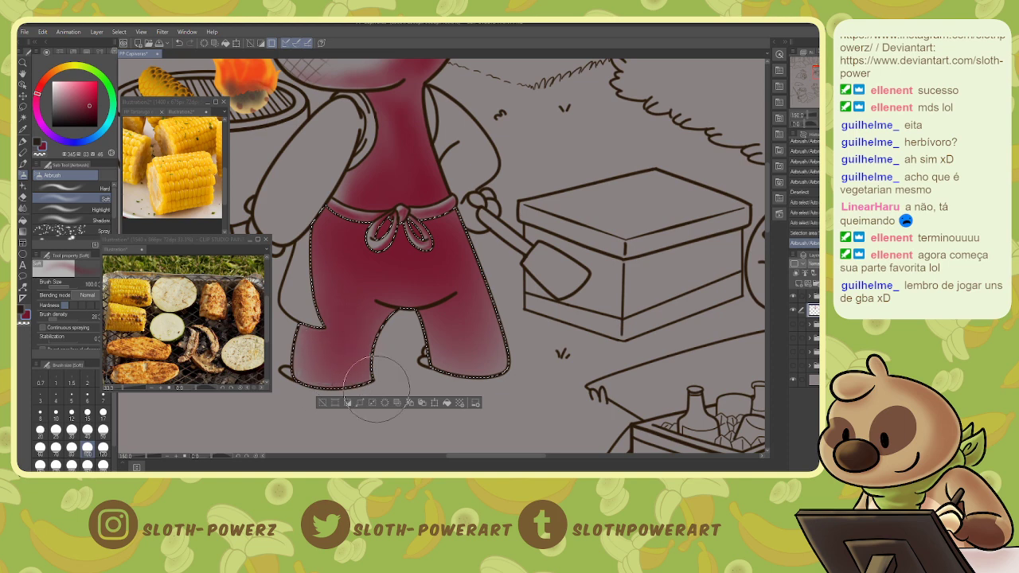
{"action": "mouse_move", "coordinate": [376, 386]}
{"action": "left_mouse_down"}
{"action": "mouse_move", "coordinate": [414, 371]}
{"action": "mouse_move", "coordinate": [459, 316]}
{"action": "left_mouse_up"}
{"action": "left_click_drag", "start_coordinate": [376, 283], "coordinate": [322, 230]}
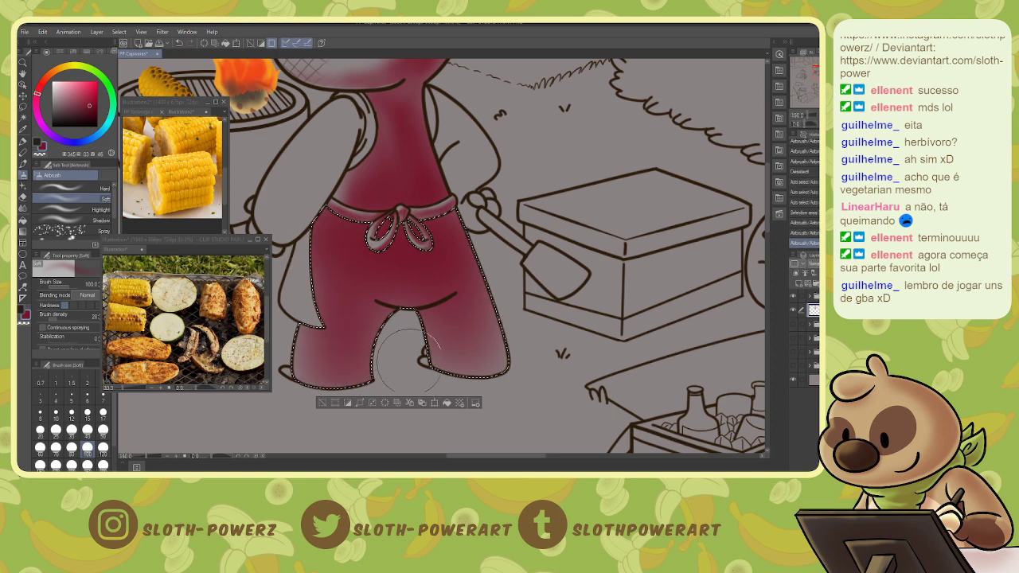
- Lighten the shading along the edges of both legs with the Soft eraser, going from size 40 to 25
{"action": "key", "text": "e"}
{"action": "key", "text": "bracketleft"}
{"action": "key", "text": "bracketleft"}
{"action": "key", "text": "bracketleft"}
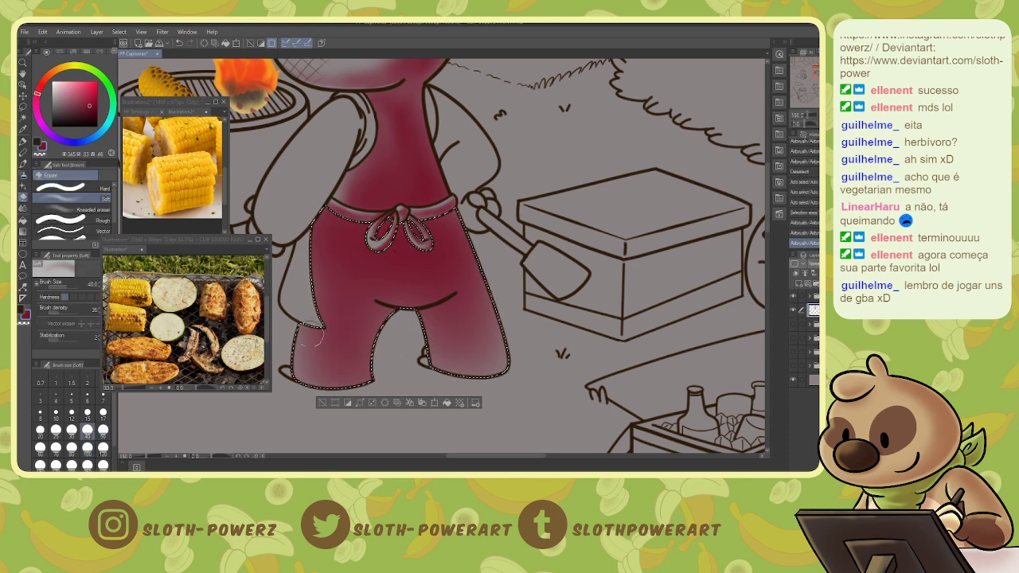
{"action": "mouse_move", "coordinate": [307, 328]}
{"action": "left_mouse_down"}
{"action": "mouse_move", "coordinate": [297, 368]}
{"action": "mouse_move", "coordinate": [312, 380]}
{"action": "mouse_move", "coordinate": [301, 368]}
{"action": "left_mouse_up"}
{"action": "left_click_drag", "start_coordinate": [304, 311], "coordinate": [306, 342]}
{"action": "left_click_drag", "start_coordinate": [421, 317], "coordinate": [438, 356]}
{"action": "mouse_move", "coordinate": [428, 331]}
{"action": "left_mouse_down"}
{"action": "mouse_move", "coordinate": [438, 359]}
{"action": "mouse_move", "coordinate": [465, 379]}
{"action": "left_mouse_up"}
{"action": "left_click_drag", "start_coordinate": [425, 337], "coordinate": [437, 367]}
{"action": "left_click_drag", "start_coordinate": [436, 369], "coordinate": [459, 377]}
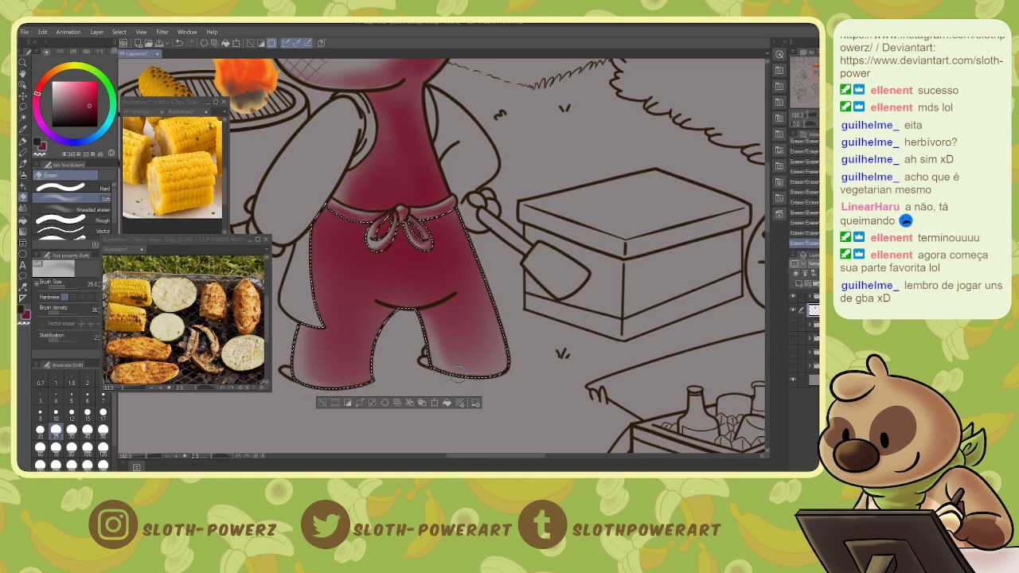
{"action": "mouse_move", "coordinate": [496, 289]}
{"action": "left_mouse_down"}
{"action": "mouse_move", "coordinate": [451, 206]}
{"action": "mouse_move", "coordinate": [497, 288]}
{"action": "mouse_move", "coordinate": [461, 213]}
{"action": "mouse_move", "coordinate": [501, 320]}
{"action": "mouse_move", "coordinate": [480, 273]}
{"action": "mouse_move", "coordinate": [497, 328]}
{"action": "left_mouse_up"}
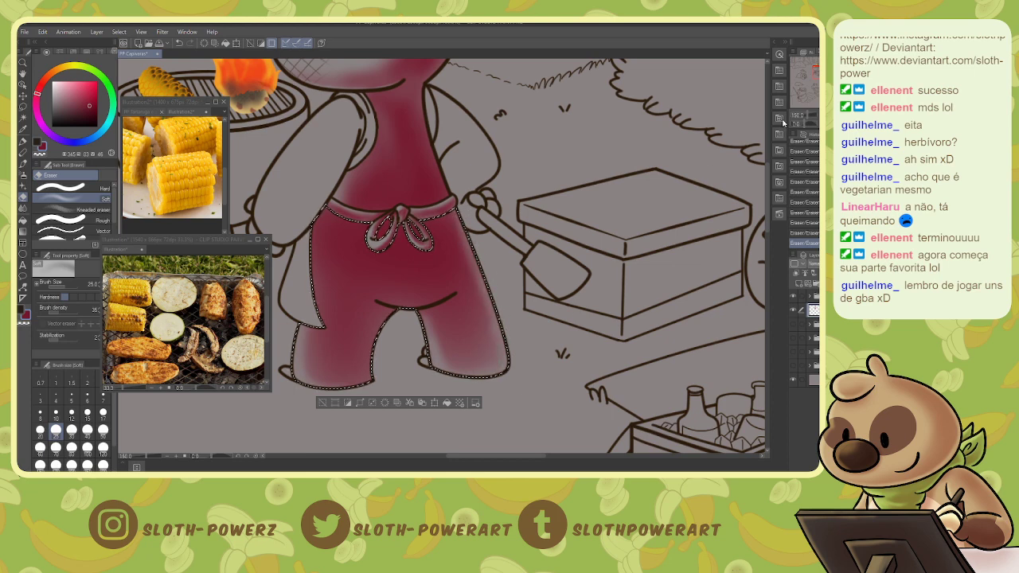
- Auto select the small toe at the left foot and shade it crimson with the Soft airbrush at size 12
{"action": "left_click_drag", "start_coordinate": [375, 289], "coordinate": [510, 289]}
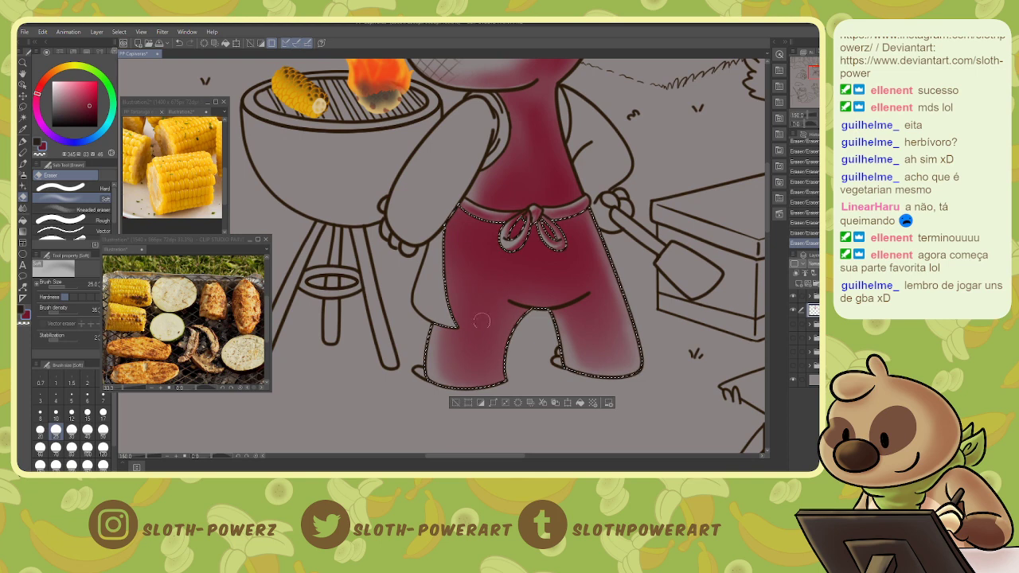
{"action": "key", "text": "w"}
{"action": "left_click", "coordinate": [419, 372]}
{"action": "key", "text": "b"}
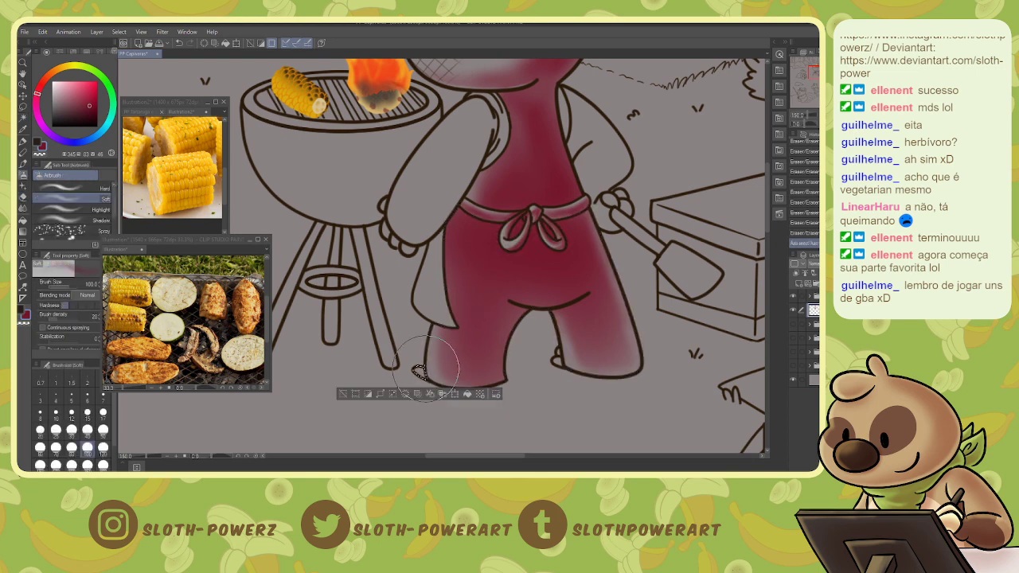
{"action": "key", "text": "bracketleft"}
{"action": "key", "text": "bracketleft"}
{"action": "key", "text": "bracketleft"}
{"action": "key", "text": "bracketleft"}
{"action": "key", "text": "bracketleft"}
{"action": "key", "text": "bracketleft"}
{"action": "key", "text": "bracketleft"}
{"action": "key", "text": "bracketleft"}
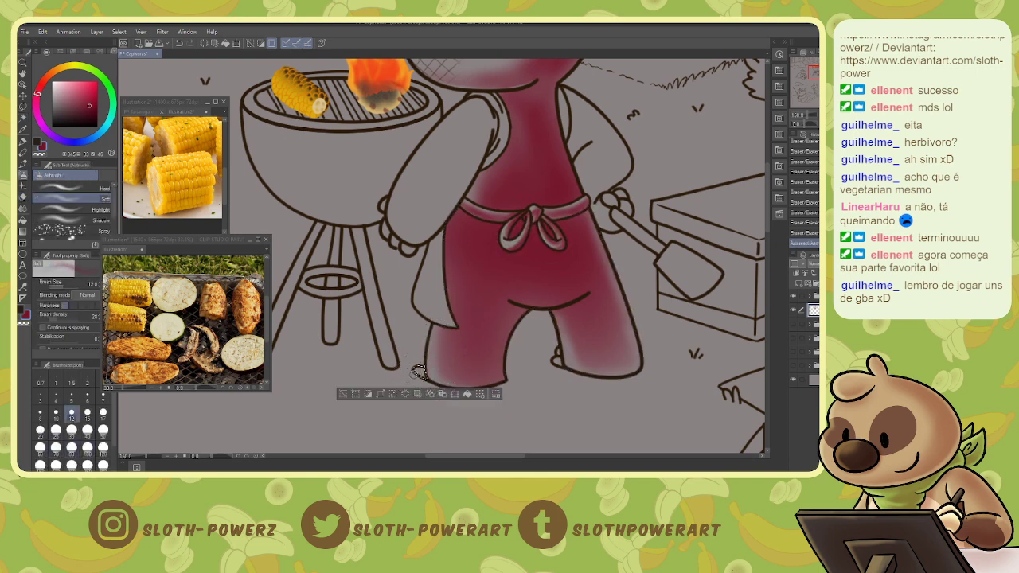
{"action": "left_click_drag", "start_coordinate": [424, 376], "coordinate": [417, 370]}
{"action": "left_click_drag", "start_coordinate": [426, 377], "coordinate": [417, 370]}
{"action": "left_click_drag", "start_coordinate": [425, 377], "coordinate": [415, 372]}
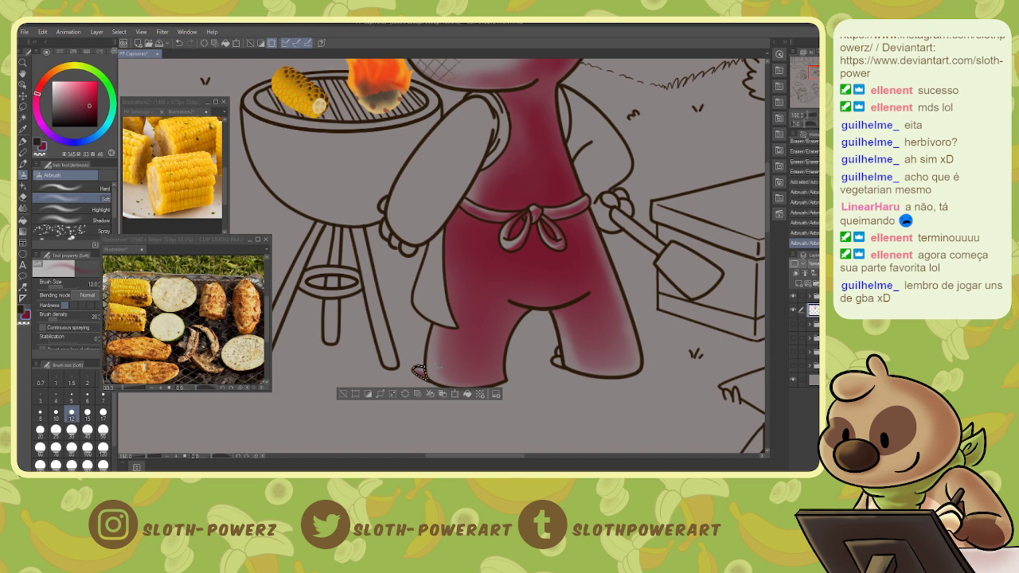
- Auto select the hanging apron flap, extend its upper tip with the Lasso, and airbrush crimson along its inner edge at size 12
{"action": "key", "text": "w"}
{"action": "left_click", "coordinate": [437, 297]}
{"action": "key", "text": "b"}
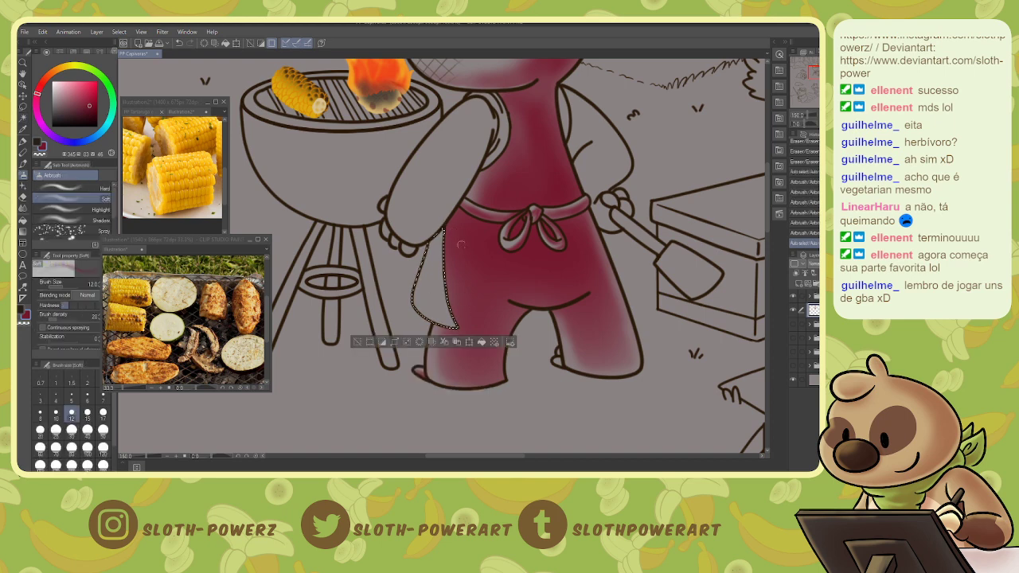
{"action": "key", "text": "m"}
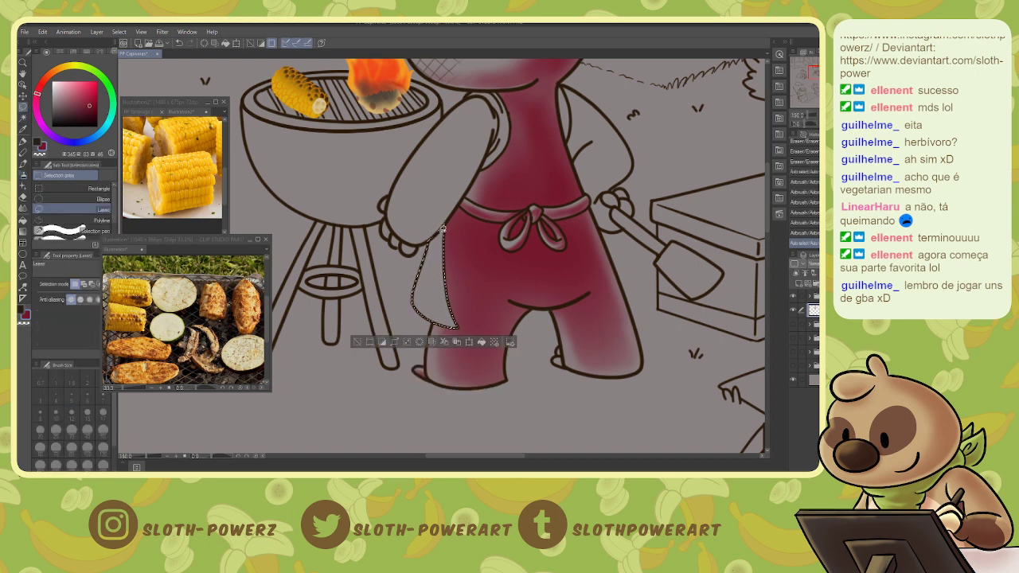
{"action": "left_click_drag", "start_coordinate": [444, 229], "coordinate": [447, 228]}
{"action": "key", "text": "b"}
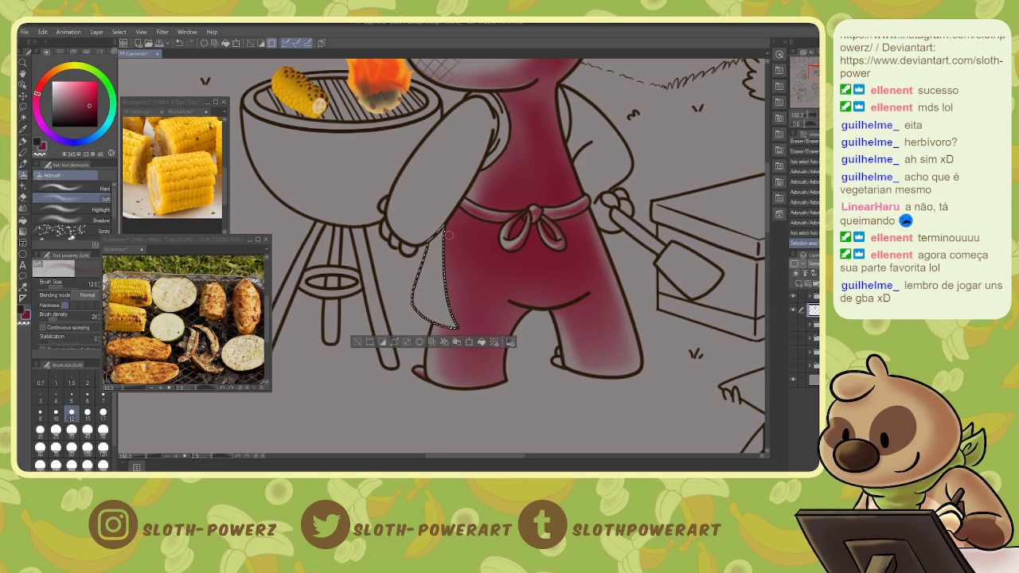
{"action": "key", "text": "m"}
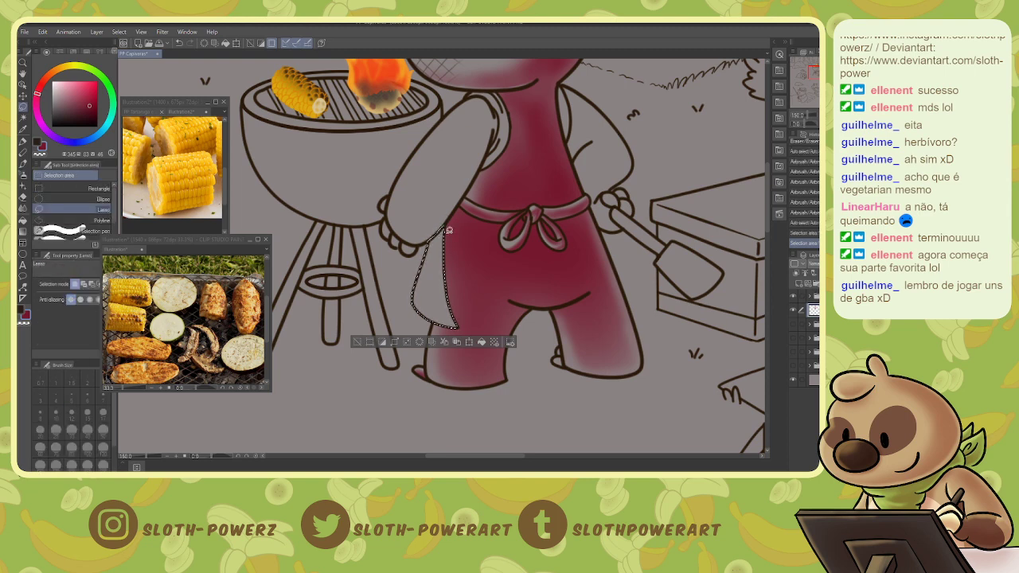
{"action": "key", "text": "b"}
{"action": "left_click_drag", "start_coordinate": [446, 228], "coordinate": [447, 301]}
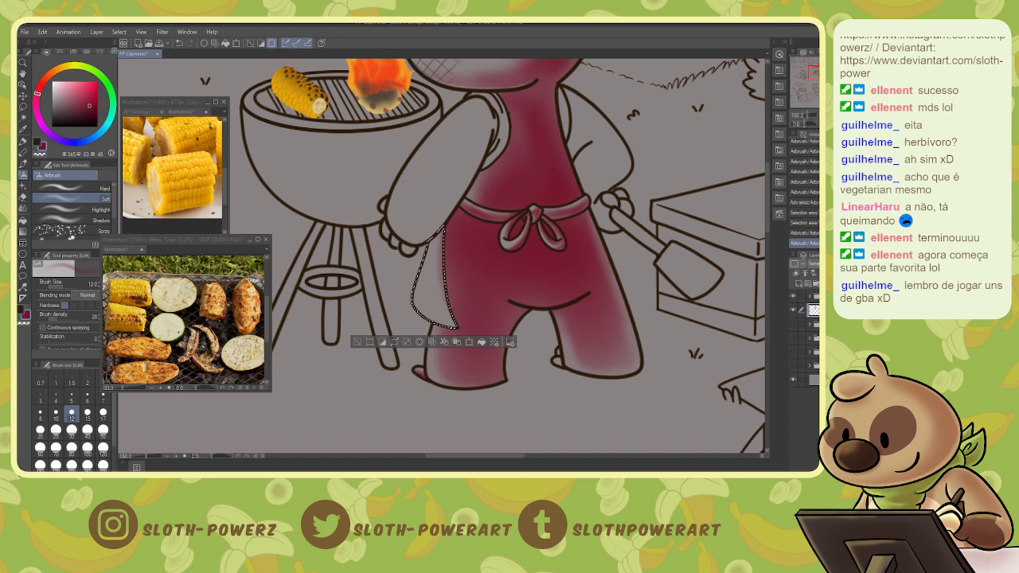
{"action": "left_click_drag", "start_coordinate": [443, 239], "coordinate": [447, 306]}
{"action": "left_click_drag", "start_coordinate": [443, 263], "coordinate": [450, 322]}
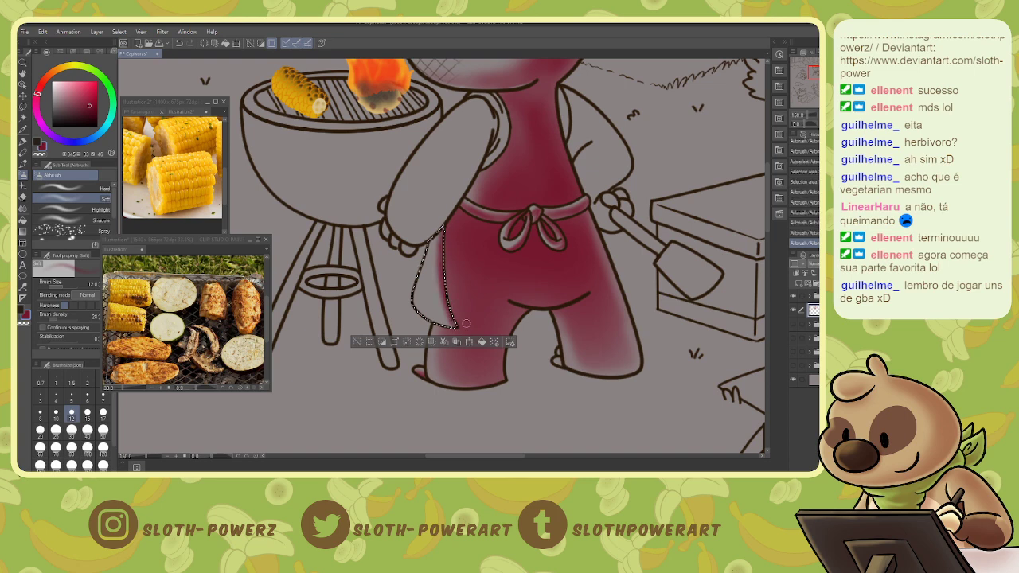
- Auto select the arm nearest the grill, refine the selection with the Lasso, and airbrush crimson along its underside with Soft at size 30
{"action": "key", "text": "w"}
{"action": "left_click", "coordinate": [439, 179]}
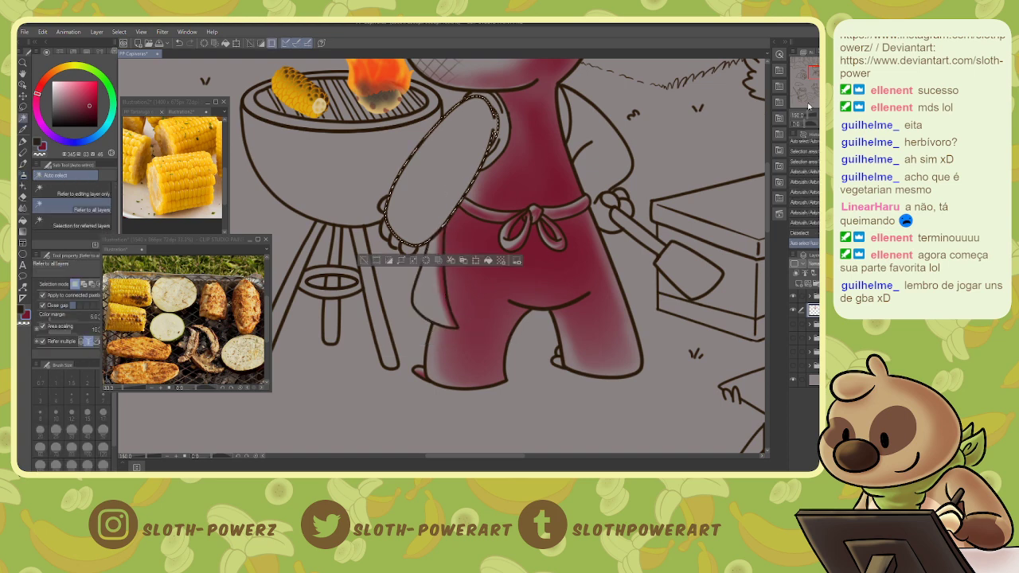
{"action": "left_click_drag", "start_coordinate": [508, 187], "coordinate": [561, 266]}
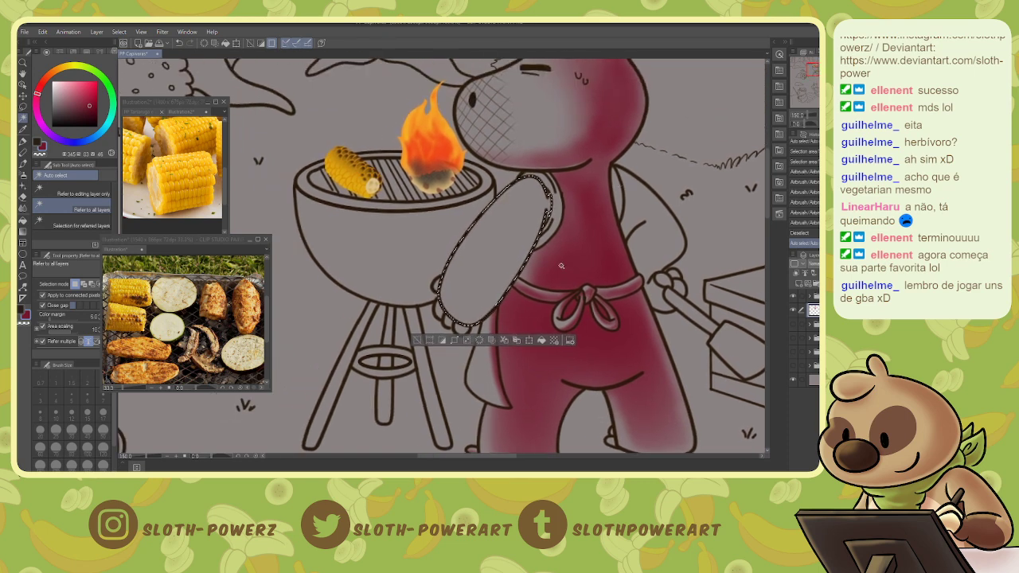
{"action": "key", "text": "k"}
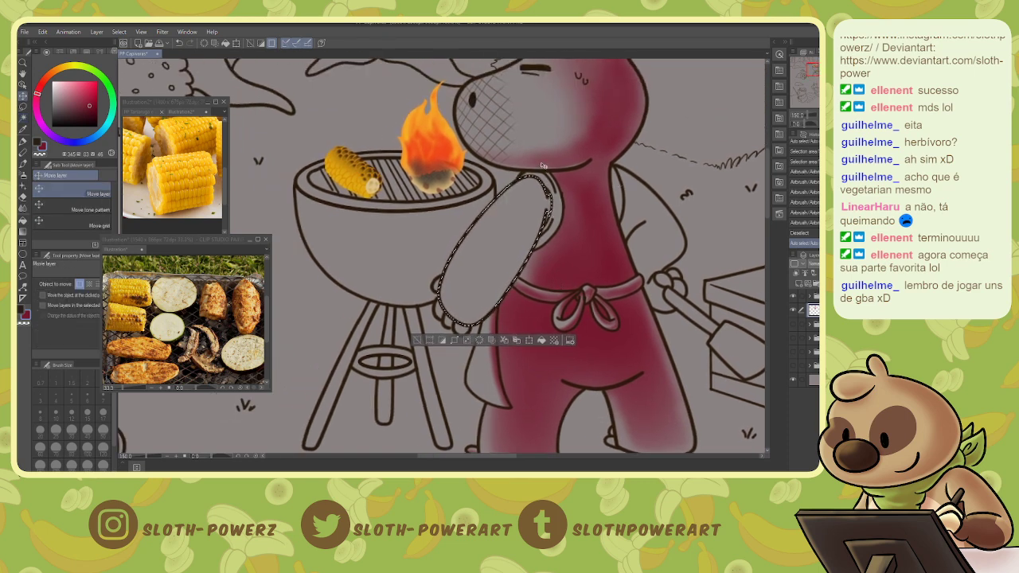
{"action": "key", "text": "m"}
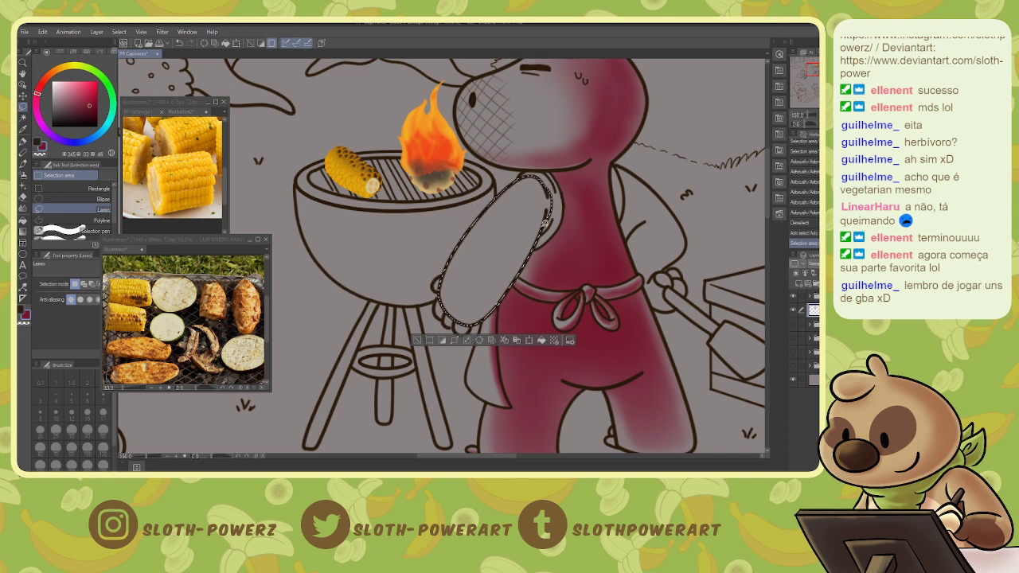
{"action": "key", "text": "b"}
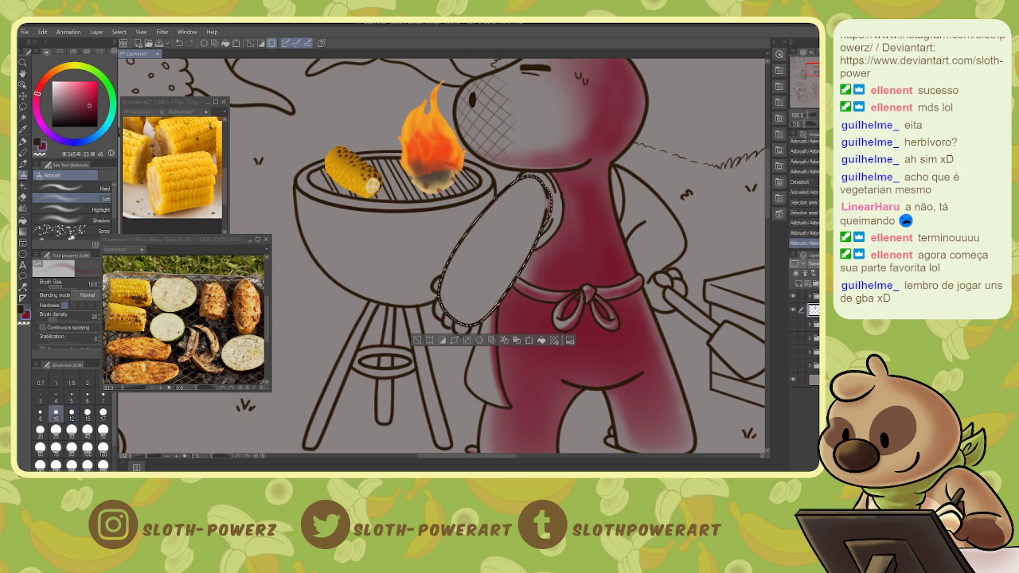
{"action": "left_click", "coordinate": [72, 430]}
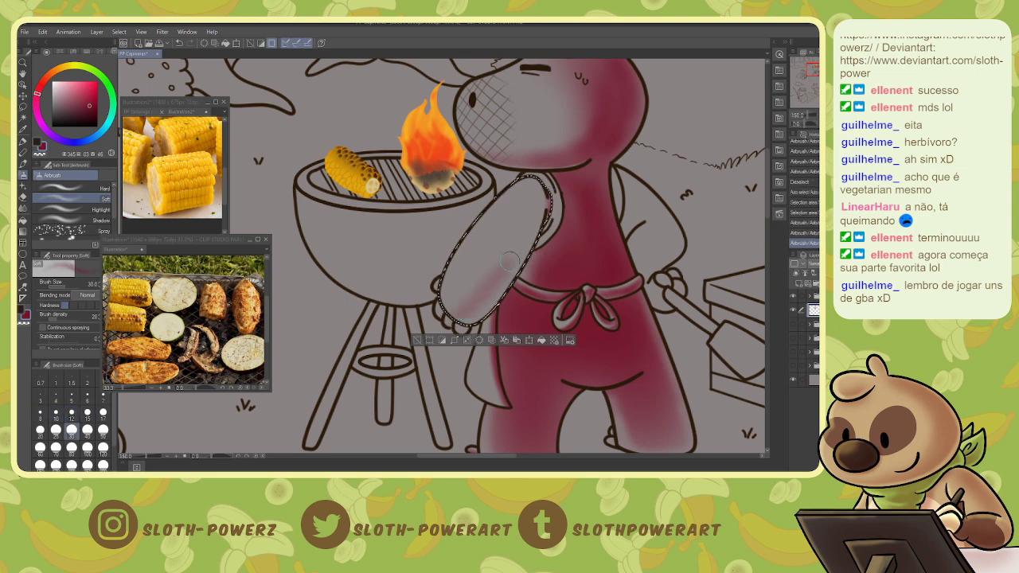
{"action": "mouse_move", "coordinate": [463, 318]}
{"action": "left_mouse_down"}
{"action": "mouse_move", "coordinate": [561, 193]}
{"action": "mouse_move", "coordinate": [543, 207]}
{"action": "mouse_move", "coordinate": [556, 182]}
{"action": "mouse_move", "coordinate": [544, 167]}
{"action": "mouse_move", "coordinate": [529, 236]}
{"action": "mouse_move", "coordinate": [501, 291]}
{"action": "left_mouse_up"}
{"action": "mouse_move", "coordinate": [501, 293]}
{"action": "left_mouse_down"}
{"action": "mouse_move", "coordinate": [472, 314]}
{"action": "mouse_move", "coordinate": [529, 261]}
{"action": "left_mouse_up"}
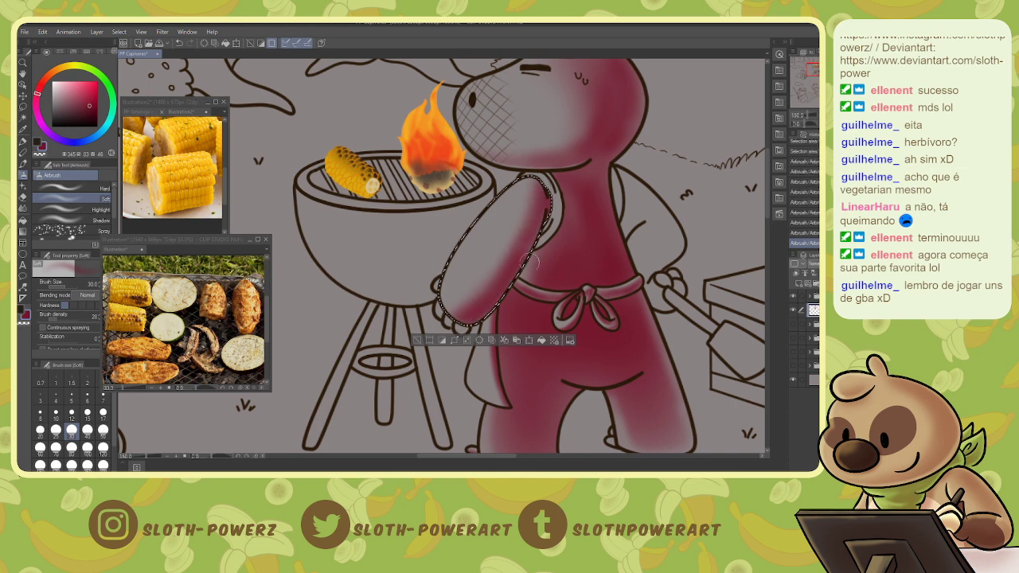
- Lighten the grill-side arm's shading along its edge with the Soft eraser, going from size 15 to 6, and deselect
{"action": "key", "text": "e"}
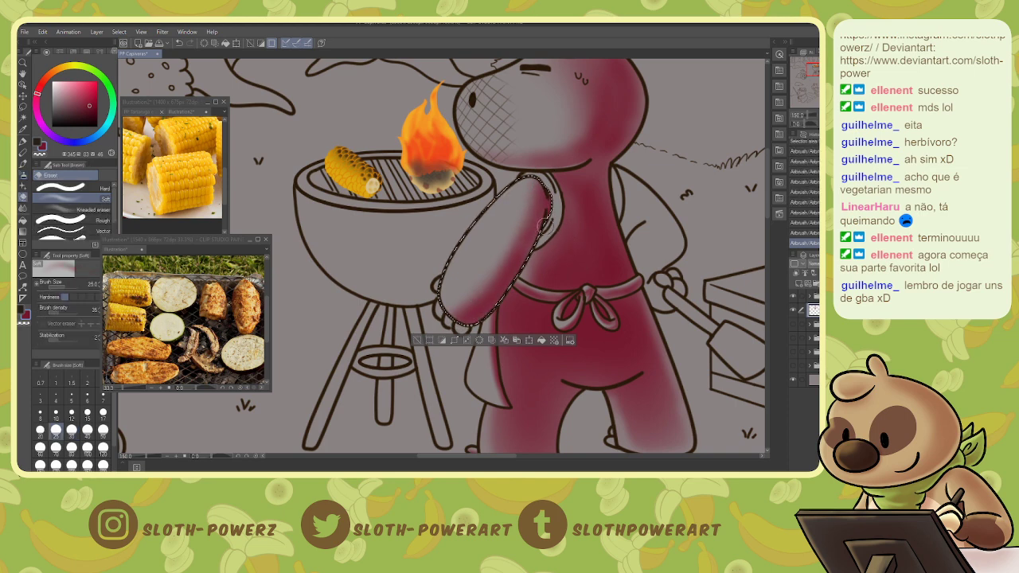
{"action": "key", "text": "bracketleft"}
{"action": "key", "text": "bracketleft"}
{"action": "key", "text": "bracketleft"}
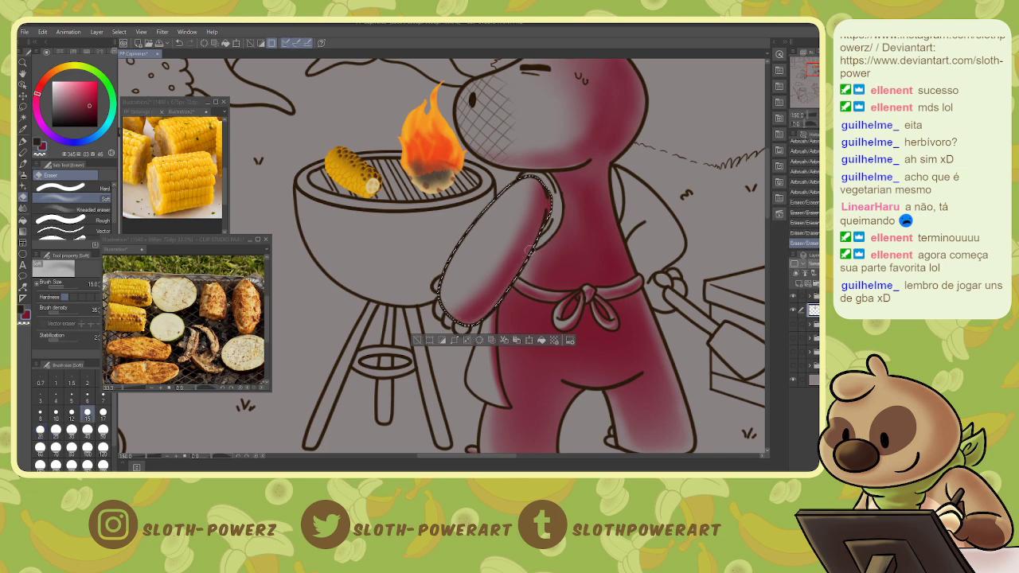
{"action": "key", "text": "bracketleft"}
{"action": "key", "text": "bracketleft"}
{"action": "key", "text": "bracketleft"}
{"action": "key", "text": "bracketleft"}
{"action": "key", "text": "bracketleft"}
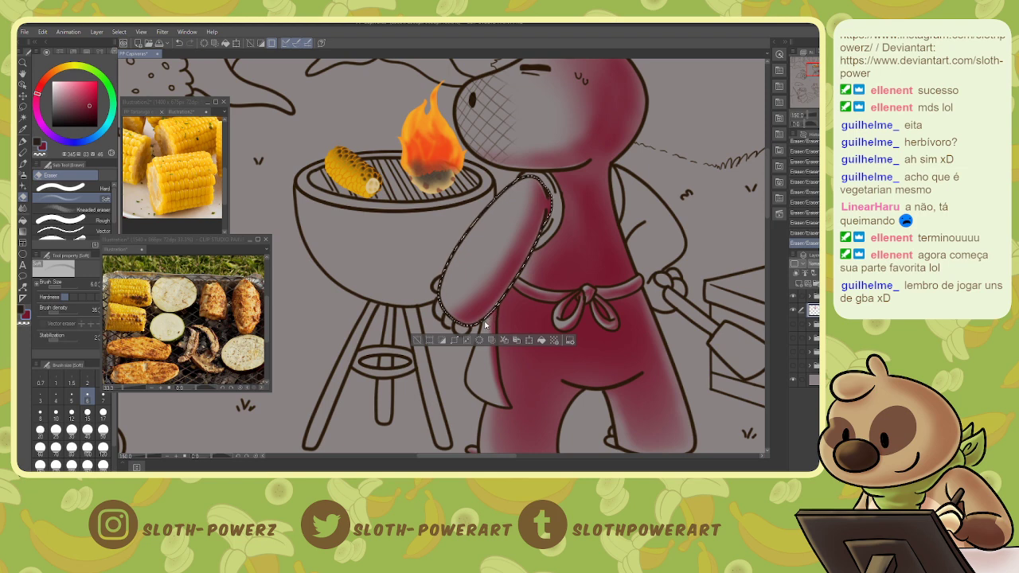
{"action": "key", "text": "ctrl+d"}
- Auto select the two lowest fingers of the grill-side hand in turn and airbrush each crimson with Soft at size 30
{"action": "key", "text": "w"}
{"action": "key", "text": "b"}
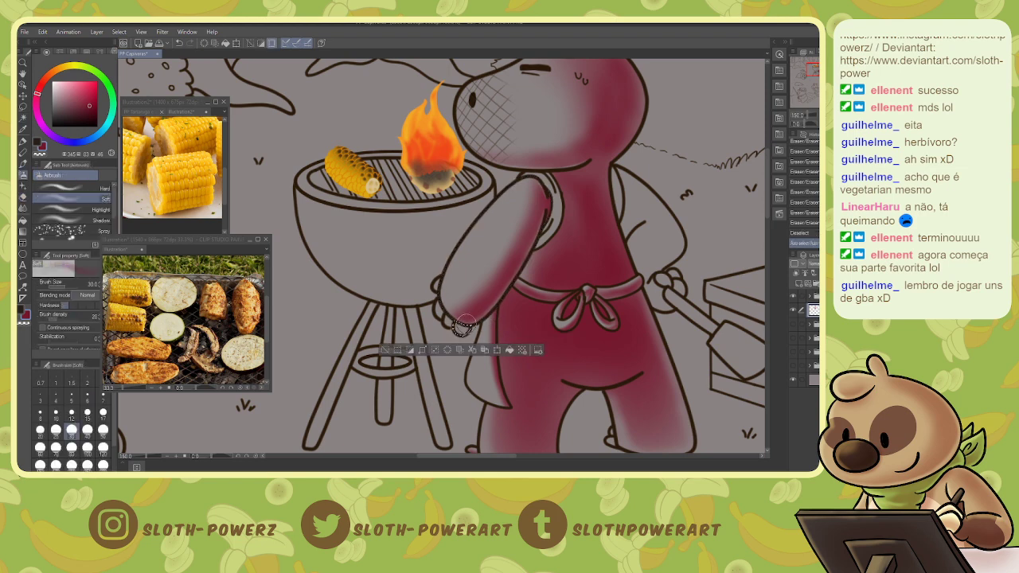
{"action": "left_click_drag", "start_coordinate": [461, 328], "coordinate": [471, 332]}
{"action": "key", "text": "w"}
{"action": "left_click", "coordinate": [449, 320]}
{"action": "key", "text": "b"}
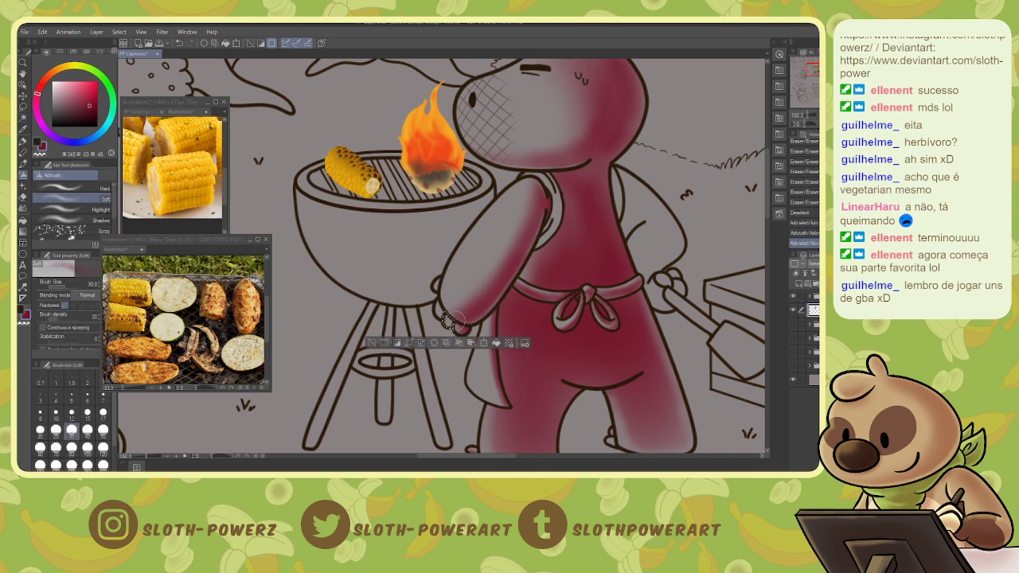
{"action": "left_click", "coordinate": [450, 321]}
- Lighten the shading on the two lowest fingers with the Soft eraser at size 6, clearing the selection
{"action": "key", "text": "e"}
{"action": "left_click", "coordinate": [450, 320]}
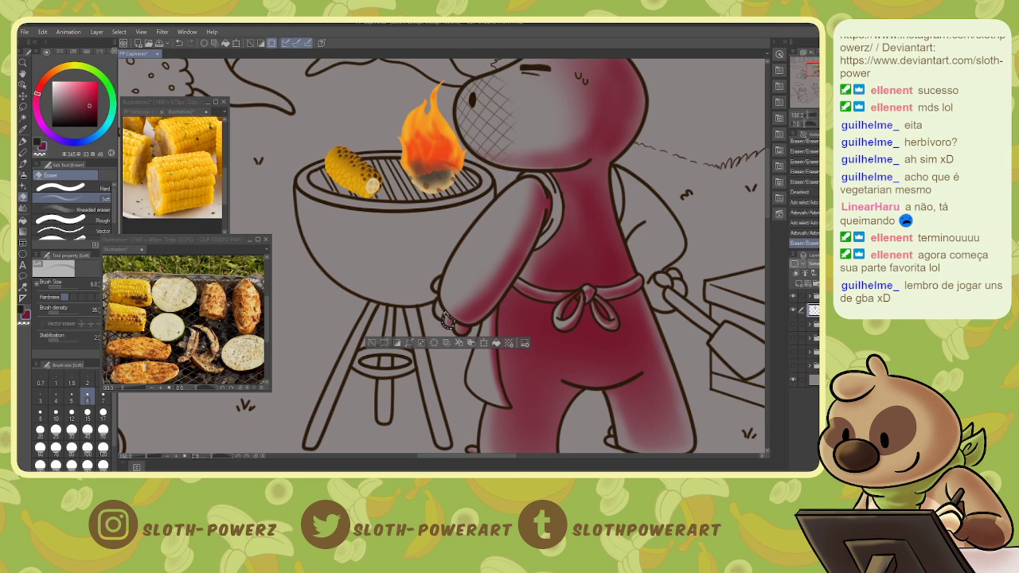
{"action": "left_click", "coordinate": [449, 321]}
{"action": "key", "text": "ctrl+d"}
{"action": "left_click", "coordinate": [460, 327]}
{"action": "left_click", "coordinate": [461, 326]}
{"action": "left_click", "coordinate": [462, 327]}
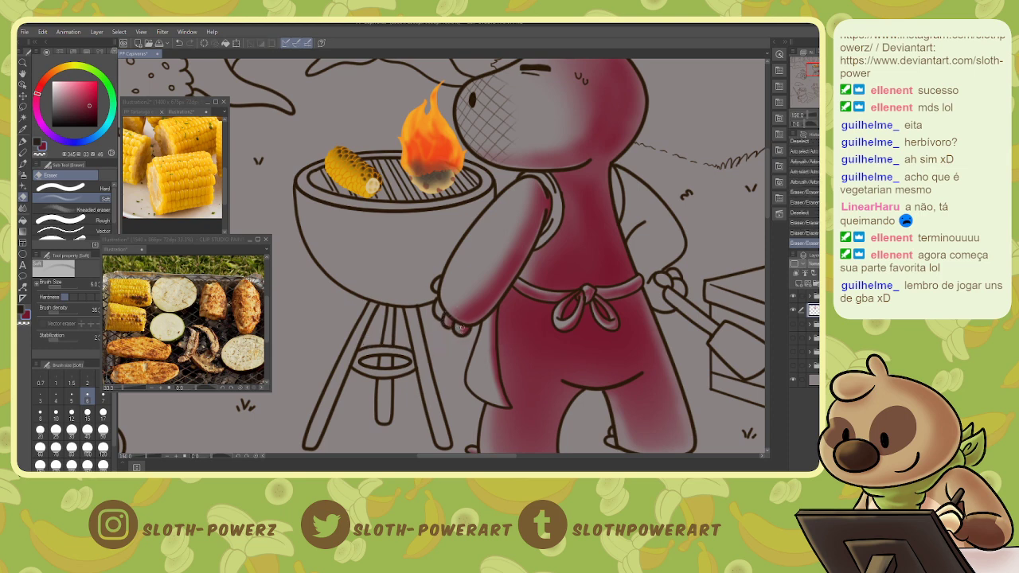
- Auto select the next finger up on the grill-side hand, airbrush its lower part crimson at size 30, and deselect
{"action": "key", "text": "w"}
{"action": "left_click", "coordinate": [440, 309]}
{"action": "key", "text": "b"}
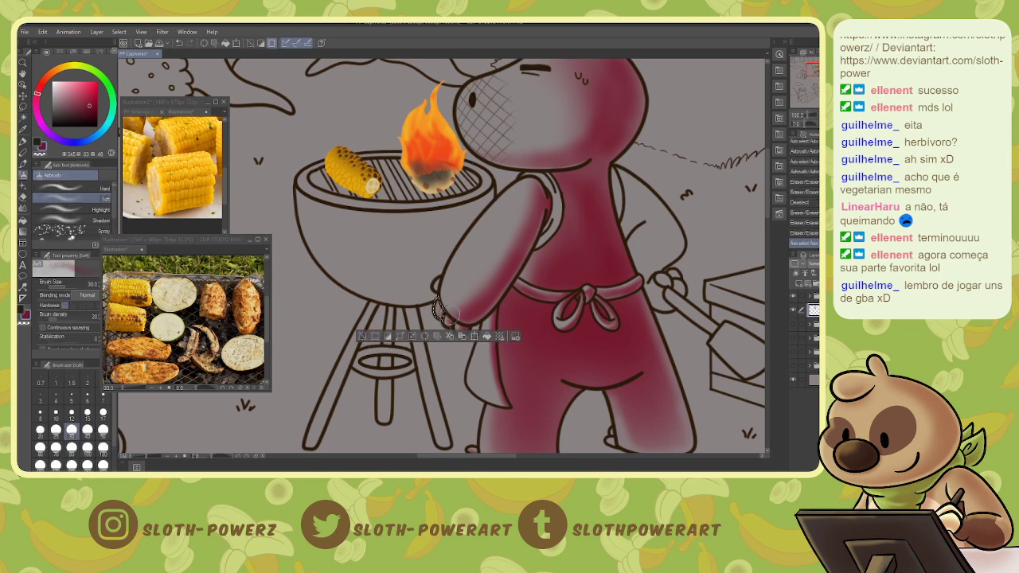
{"action": "left_click_drag", "start_coordinate": [452, 316], "coordinate": [443, 320]}
{"action": "key", "text": "ctrl+d"}
- Auto select the small uppermost finger beside the wrist, airbrush it crimson, lighten it with the Soft eraser at size 6, and deselect
{"action": "key", "text": "w"}
{"action": "left_click", "coordinate": [439, 286]}
{"action": "key", "text": "b"}
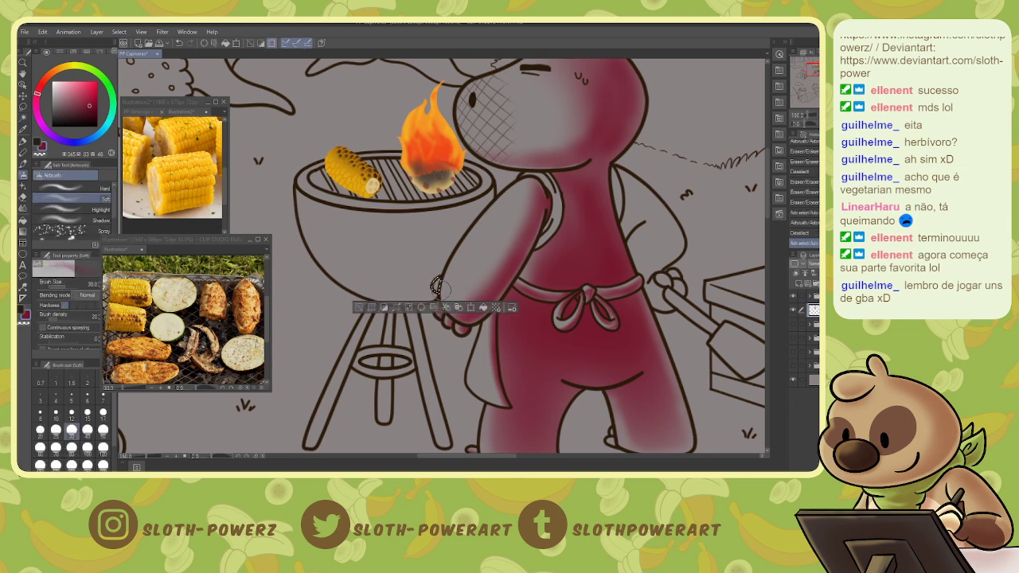
{"action": "mouse_move", "coordinate": [436, 287]}
{"action": "left_mouse_down"}
{"action": "mouse_move", "coordinate": [462, 277]}
{"action": "mouse_move", "coordinate": [437, 291]}
{"action": "left_mouse_up"}
{"action": "key", "text": "e"}
{"action": "left_click_drag", "start_coordinate": [439, 287], "coordinate": [438, 292]}
{"action": "key", "text": "ctrl+d"}
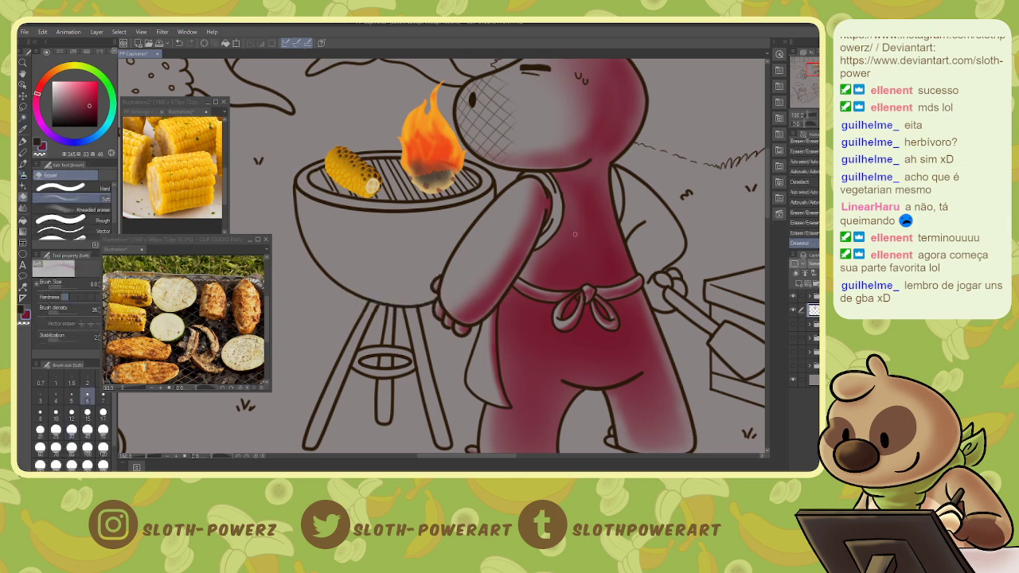
- Auto select the apron strap curving around the near shoulder and add its missed edges and tips with the Lasso
{"action": "key", "text": "w"}
{"action": "left_click", "coordinate": [561, 213]}
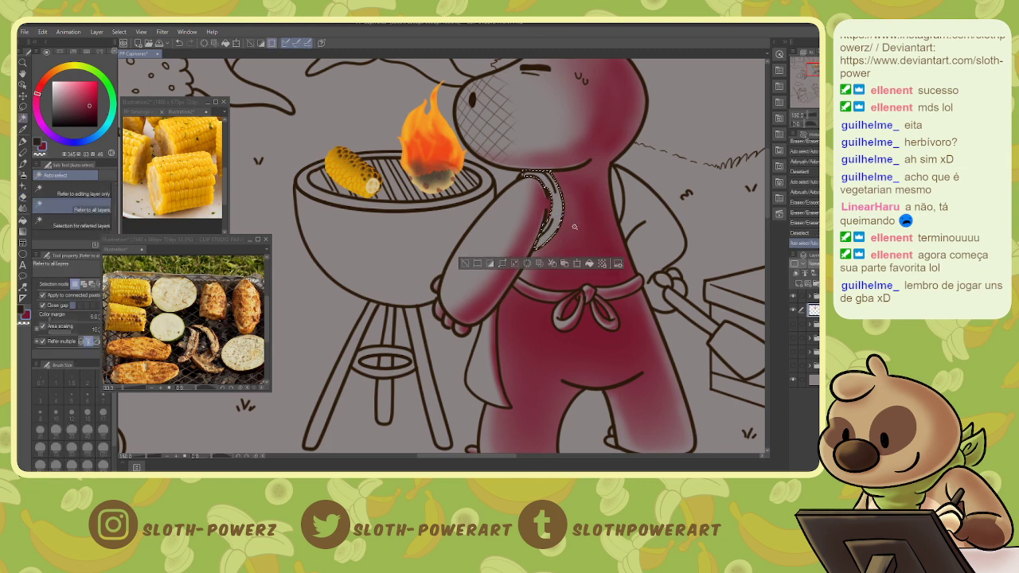
{"action": "key", "text": "m"}
{"action": "left_click_drag", "start_coordinate": [528, 174], "coordinate": [408, 121]}
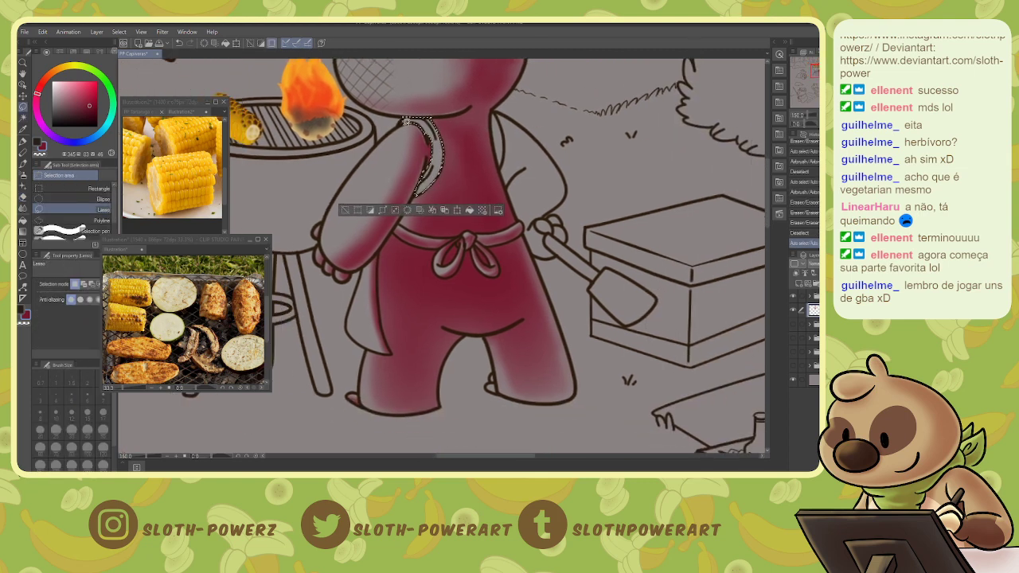
{"action": "left_click_drag", "start_coordinate": [416, 117], "coordinate": [430, 121]}
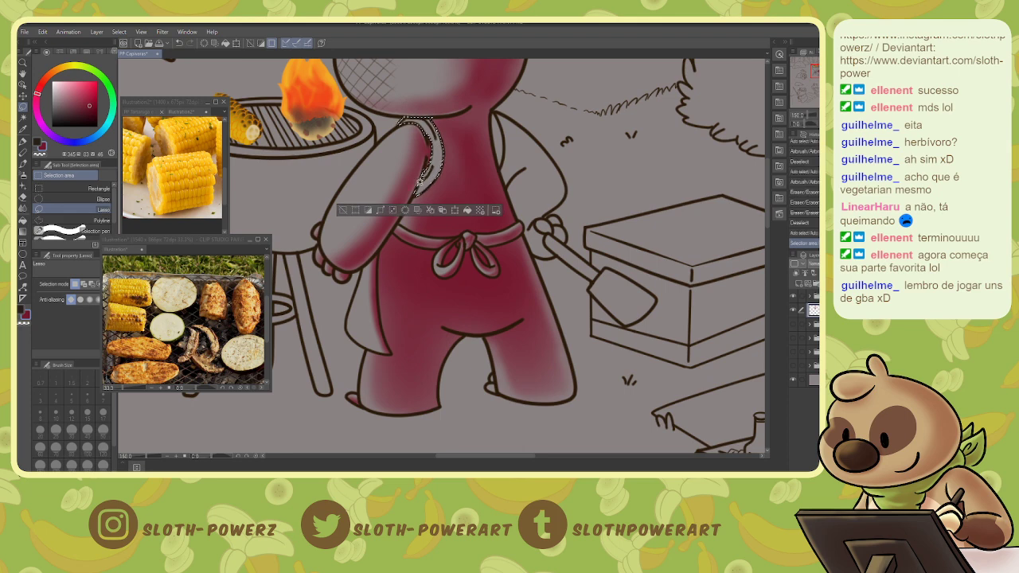
{"action": "left_click_drag", "start_coordinate": [428, 184], "coordinate": [446, 157]}
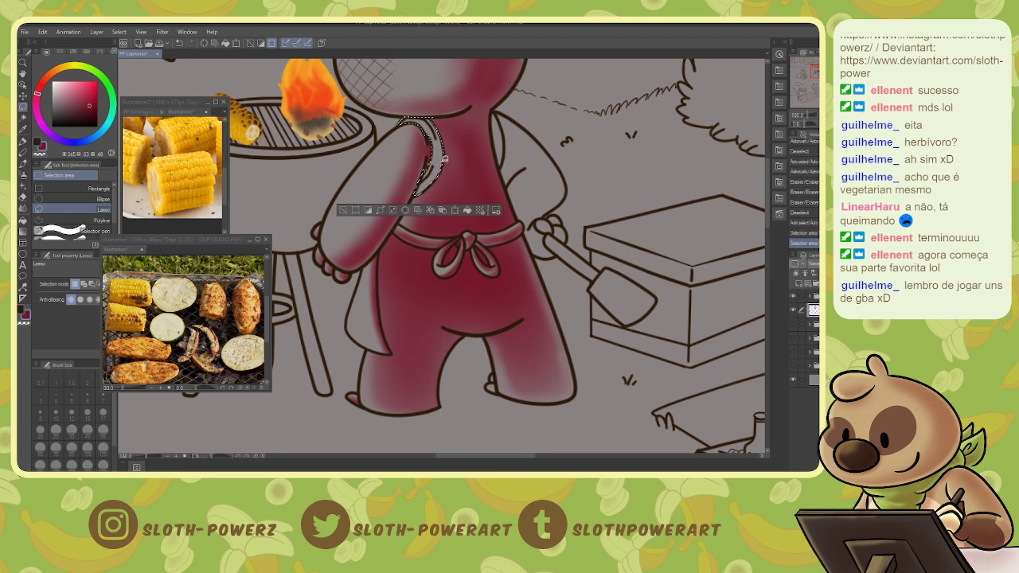
- Airbrush crimson along the near shoulder strap with the Soft airbrush, going from size 15 to 10
{"action": "key", "text": "b"}
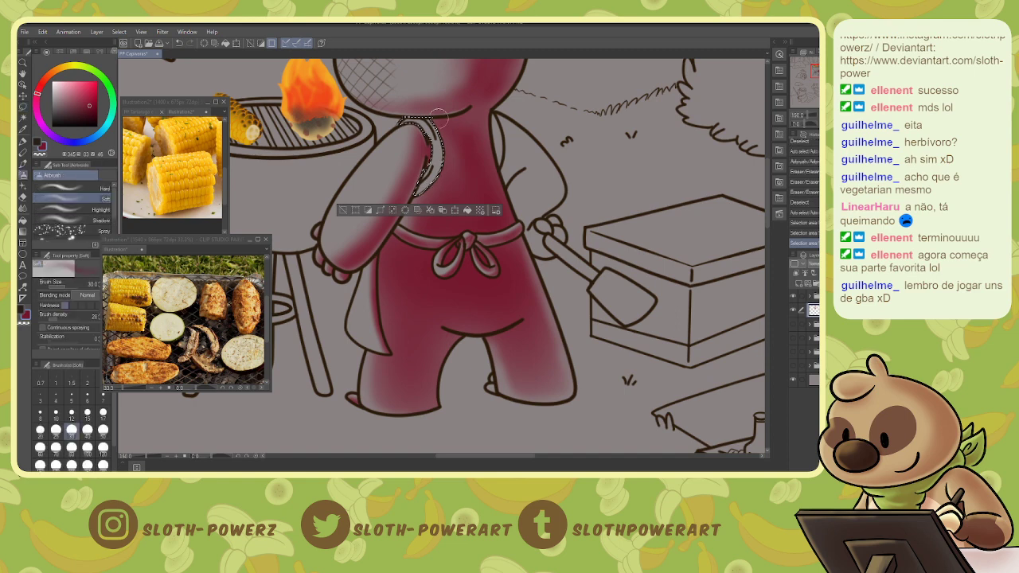
{"action": "key", "text": "bracketleft"}
{"action": "key", "text": "bracketleft"}
{"action": "key", "text": "bracketleft"}
{"action": "key", "text": "bracketleft"}
{"action": "key", "text": "bracketleft"}
{"action": "key", "text": "bracketleft"}
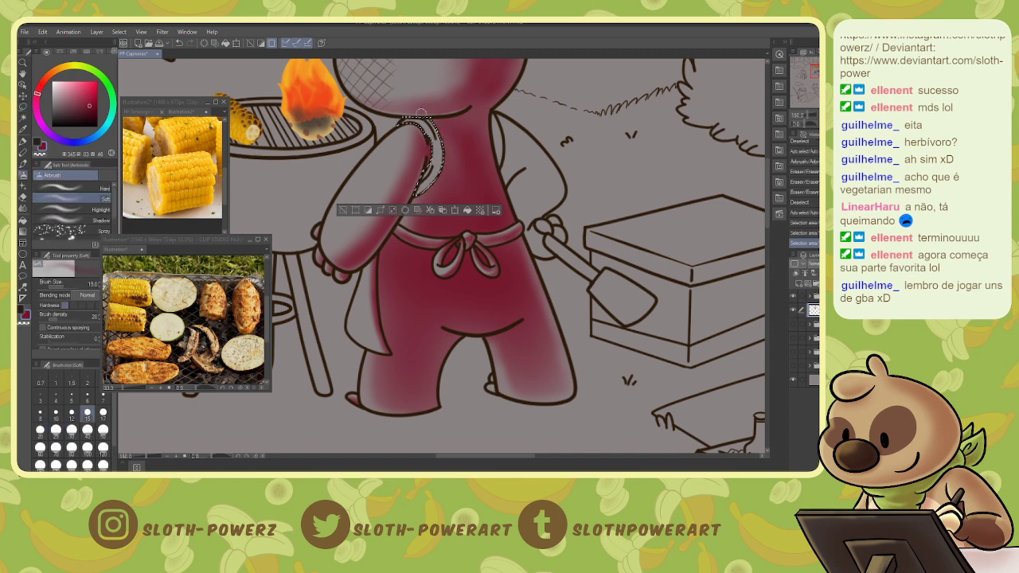
{"action": "mouse_move", "coordinate": [423, 116]}
{"action": "left_mouse_down"}
{"action": "mouse_move", "coordinate": [435, 163]}
{"action": "mouse_move", "coordinate": [436, 148]}
{"action": "mouse_move", "coordinate": [415, 192]}
{"action": "mouse_move", "coordinate": [436, 170]}
{"action": "mouse_move", "coordinate": [437, 144]}
{"action": "mouse_move", "coordinate": [439, 177]}
{"action": "left_mouse_up"}
{"action": "left_click_drag", "start_coordinate": [421, 116], "coordinate": [437, 140]}
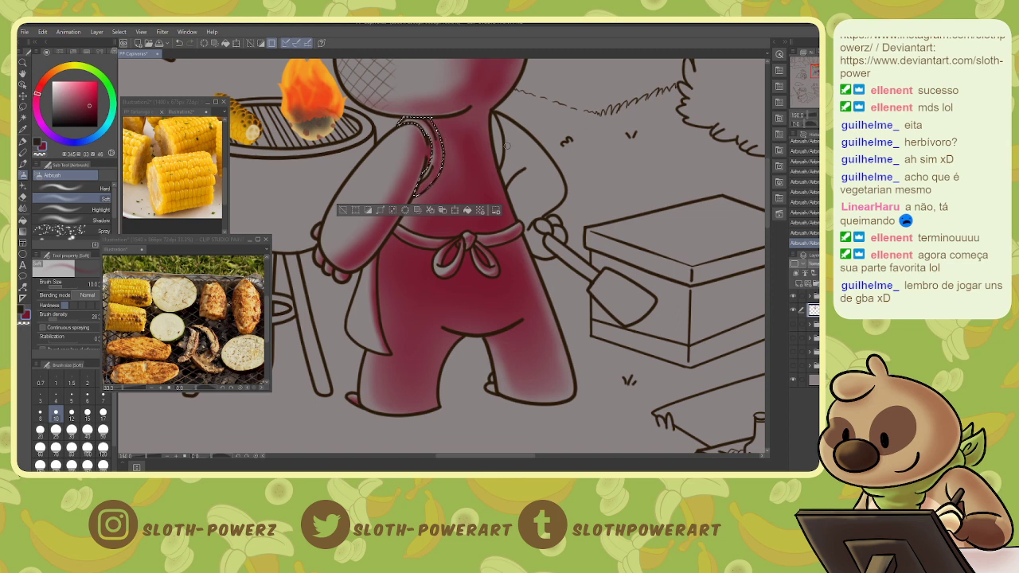
- Lighten the near shoulder strap's edges with the Soft eraser at size 2.5 and its upper curve at size 6
{"action": "key", "text": "e"}
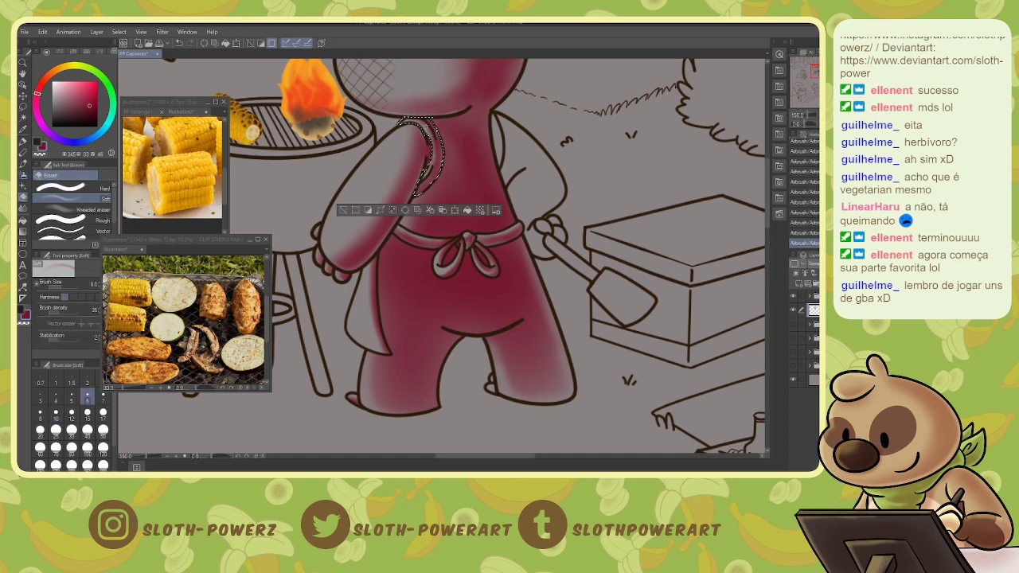
{"action": "key", "text": "bracketleft"}
{"action": "key", "text": "bracketleft"}
{"action": "key", "text": "bracketleft"}
{"action": "key", "text": "bracketleft"}
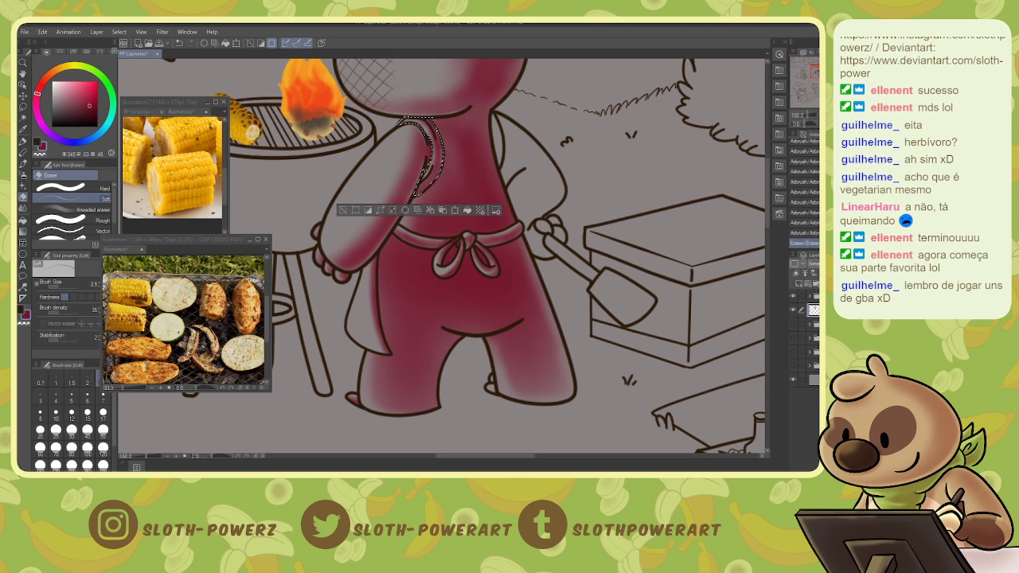
{"action": "mouse_move", "coordinate": [403, 120]}
{"action": "left_mouse_down"}
{"action": "mouse_move", "coordinate": [433, 147]}
{"action": "mouse_move", "coordinate": [436, 168]}
{"action": "left_mouse_up"}
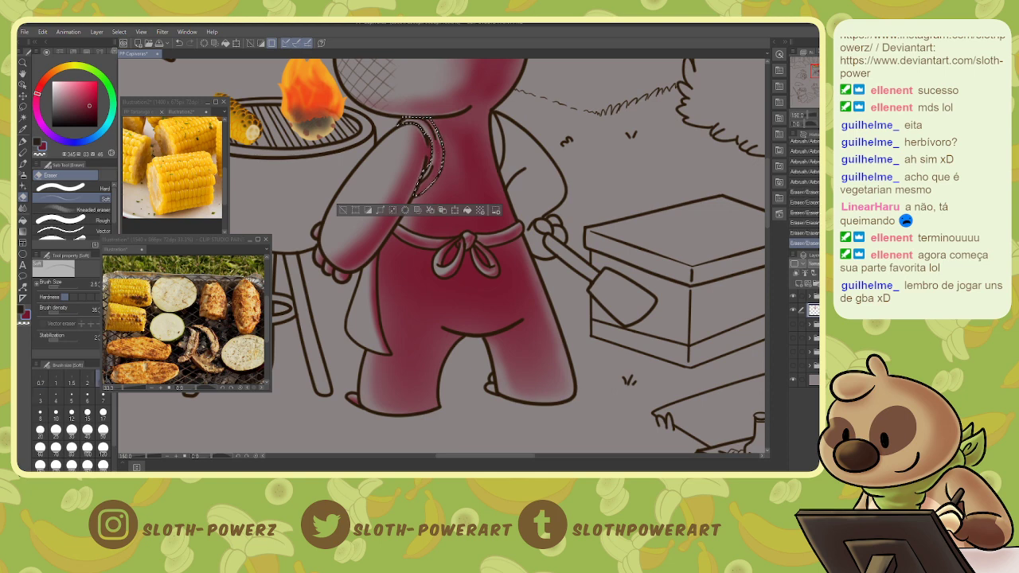
{"action": "key", "text": "bracketright"}
{"action": "key", "text": "bracketright"}
{"action": "key", "text": "bracketright"}
{"action": "key", "text": "bracketright"}
{"action": "left_click_drag", "start_coordinate": [428, 118], "coordinate": [433, 126]}
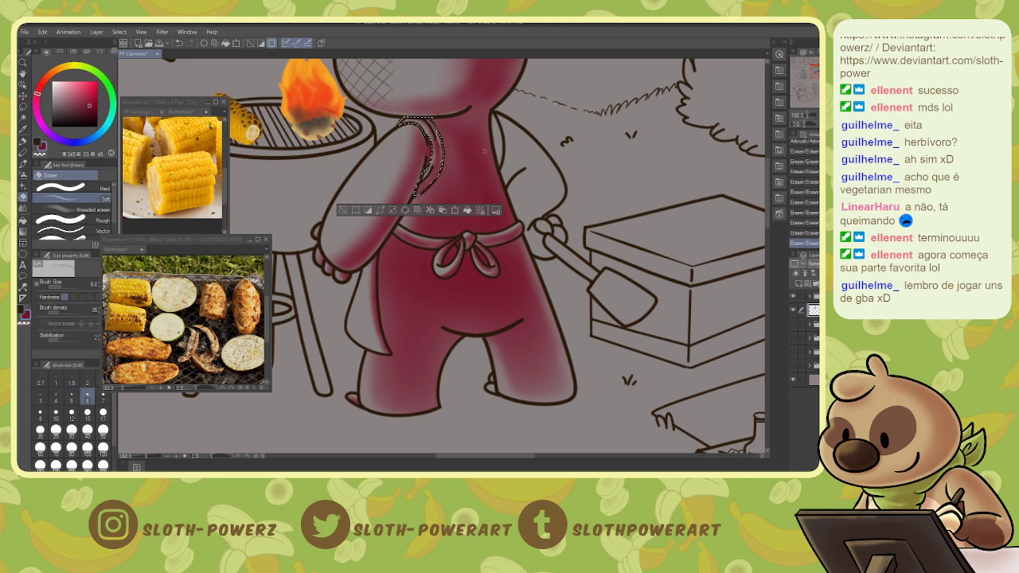
- Airbrush more crimson along the near strap's outer curve with the Soft airbrush and deselect
{"action": "key", "text": "b"}
{"action": "left_click_drag", "start_coordinate": [428, 120], "coordinate": [440, 142]}
{"action": "left_click_drag", "start_coordinate": [437, 137], "coordinate": [445, 165]}
{"action": "key", "text": "ctrl+d"}
- Auto select the narrow apron strap at the far shoulder and airbrush crimson along its length
{"action": "key", "text": "w"}
{"action": "left_click", "coordinate": [498, 144]}
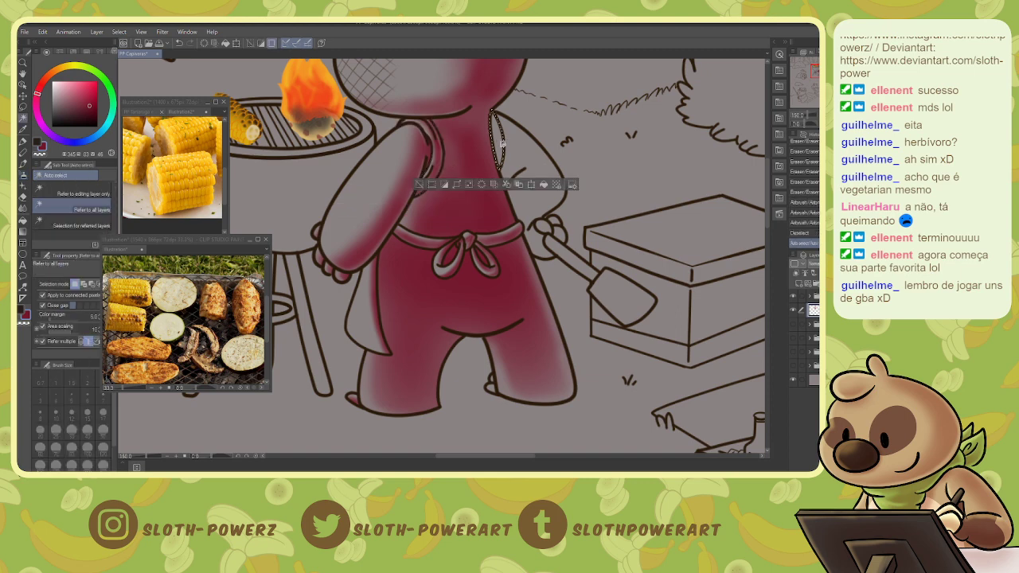
{"action": "key", "text": "b"}
{"action": "left_click_drag", "start_coordinate": [489, 117], "coordinate": [499, 171]}
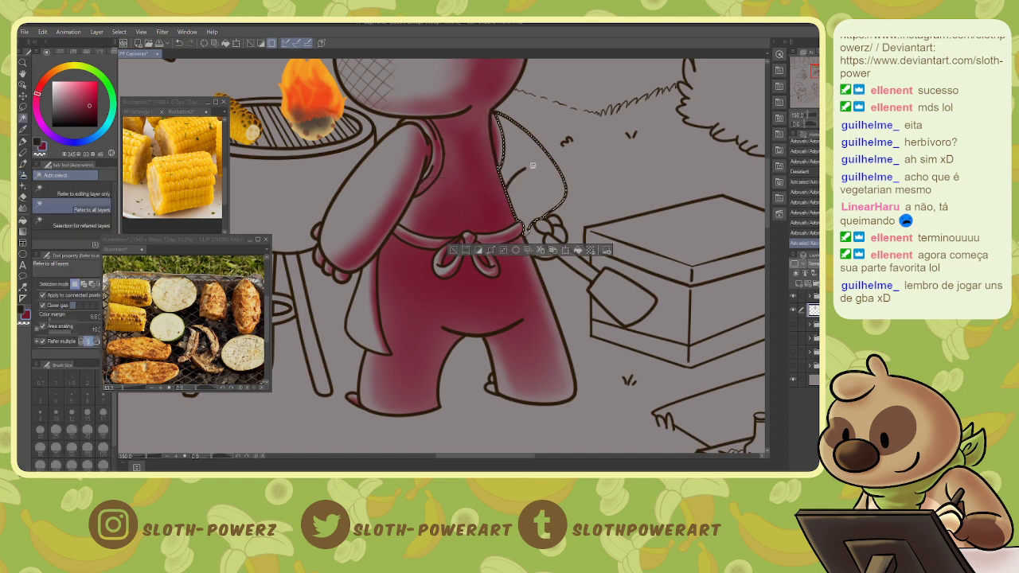
- Auto select the far arm plus the small area below its hand and airbrush both crimson with Soft at size 50
{"action": "key", "text": "bracketright"}
{"action": "key", "text": "bracketright"}
{"action": "key", "text": "bracketright"}
{"action": "key", "text": "bracketright"}
{"action": "key", "text": "bracketright"}
{"action": "key", "text": "bracketright"}
{"action": "key", "text": "bracketright"}
{"action": "key", "text": "bracketright"}
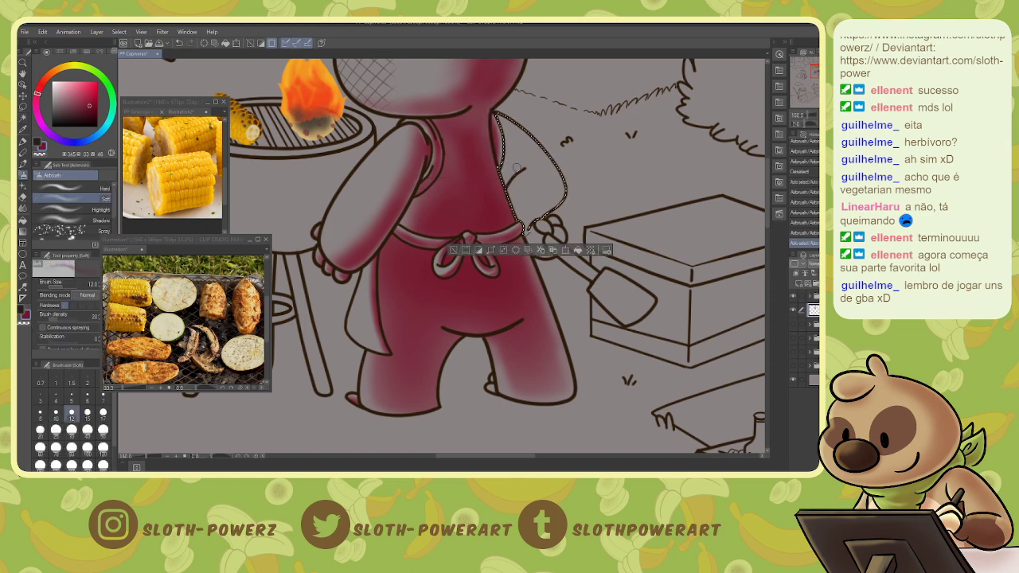
{"action": "mouse_move", "coordinate": [513, 159]}
{"action": "left_mouse_down"}
{"action": "mouse_move", "coordinate": [529, 181]}
{"action": "mouse_move", "coordinate": [517, 212]}
{"action": "mouse_move", "coordinate": [522, 191]}
{"action": "mouse_move", "coordinate": [531, 213]}
{"action": "left_mouse_up"}
{"action": "key", "text": "w"}
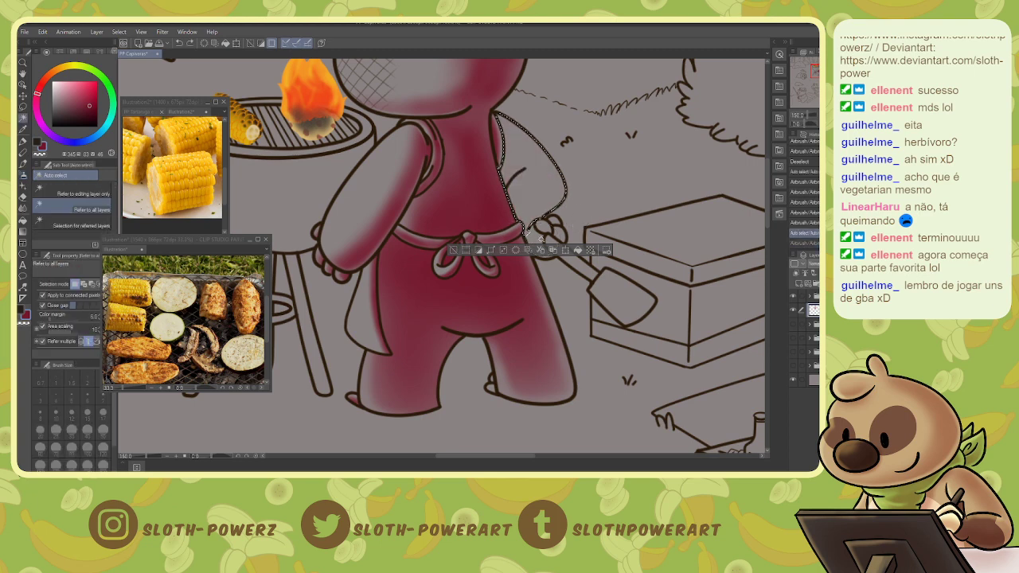
{"action": "left_click", "coordinate": [540, 239], "text": "shift"}
{"action": "key", "text": "b"}
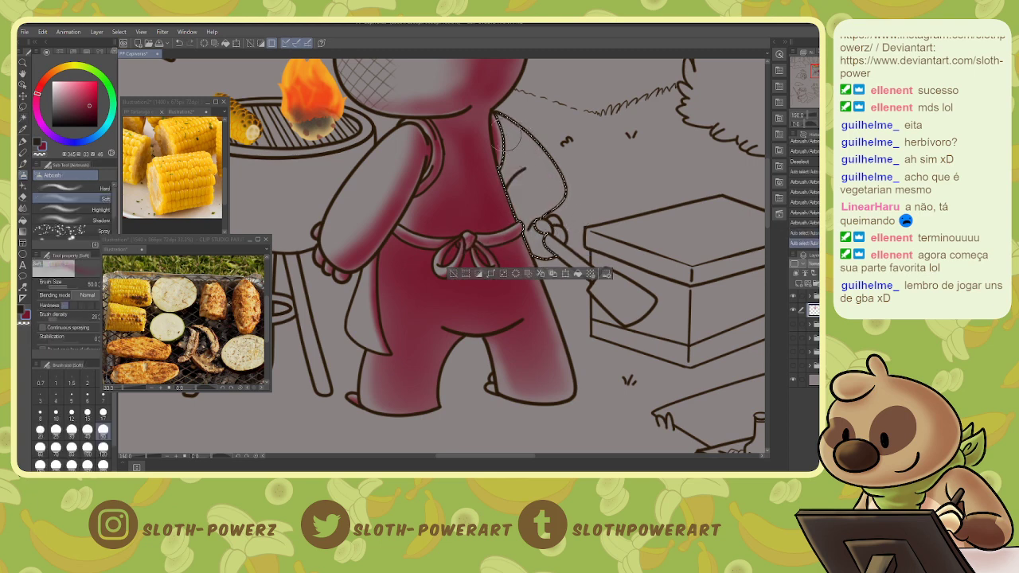
{"action": "mouse_move", "coordinate": [511, 144]}
{"action": "left_mouse_down"}
{"action": "mouse_move", "coordinate": [525, 184]}
{"action": "mouse_move", "coordinate": [515, 237]}
{"action": "mouse_move", "coordinate": [542, 247]}
{"action": "mouse_move", "coordinate": [546, 237]}
{"action": "mouse_move", "coordinate": [510, 206]}
{"action": "mouse_move", "coordinate": [564, 171]}
{"action": "mouse_move", "coordinate": [517, 122]}
{"action": "mouse_move", "coordinate": [566, 194]}
{"action": "left_mouse_up"}
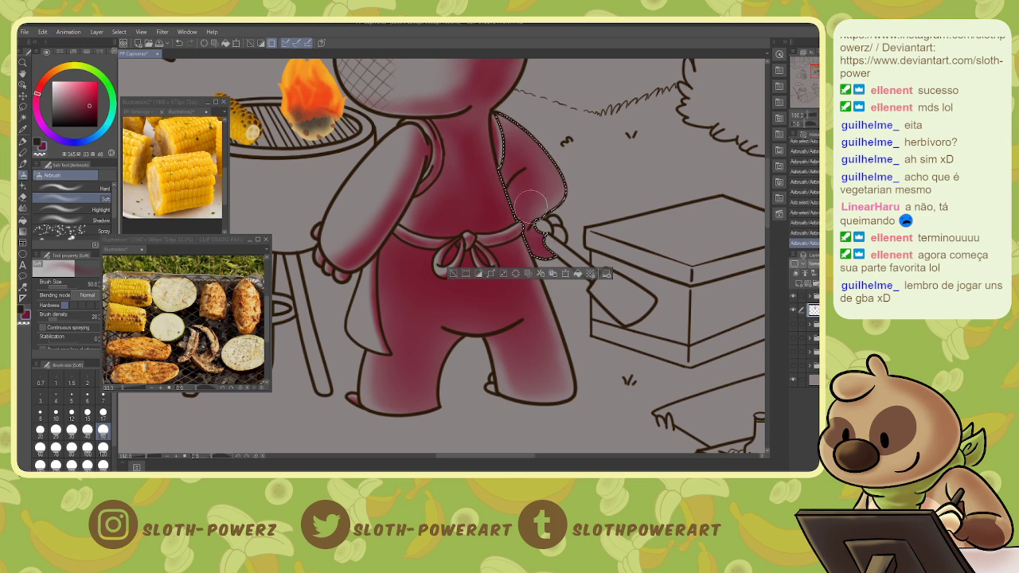
- Lighten the far arm's inner and outer edges with the Soft eraser at size 7 and deselect
{"action": "key", "text": "e"}
{"action": "left_click_drag", "start_coordinate": [523, 168], "coordinate": [501, 212]}
{"action": "key", "text": "bracketright"}
{"action": "key", "text": "bracketright"}
{"action": "key", "text": "bracketright"}
{"action": "key", "text": "bracketright"}
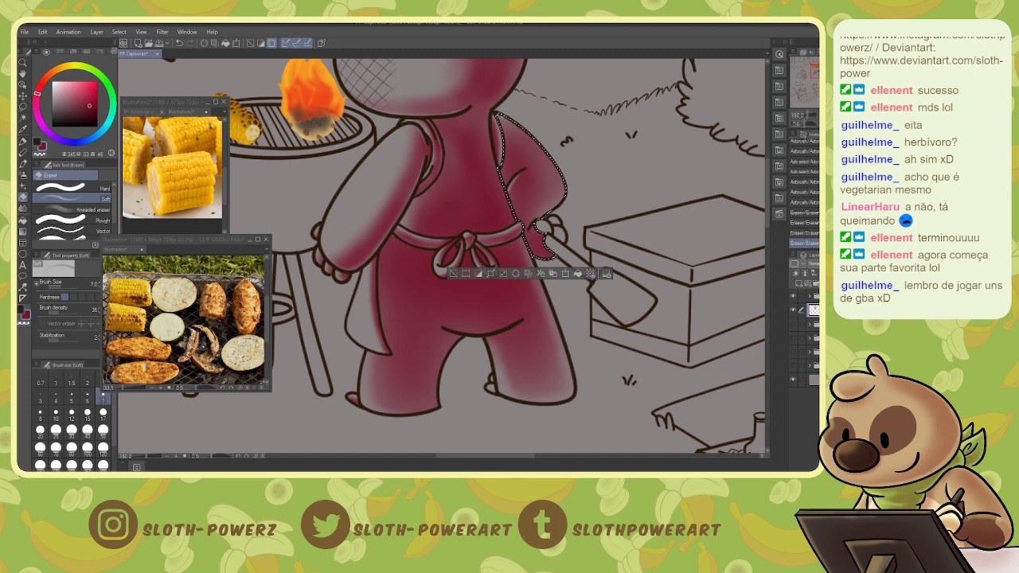
{"action": "mouse_move", "coordinate": [551, 151]}
{"action": "left_mouse_down"}
{"action": "mouse_move", "coordinate": [533, 134]}
{"action": "mouse_move", "coordinate": [554, 173]}
{"action": "mouse_move", "coordinate": [535, 218]}
{"action": "mouse_move", "coordinate": [562, 190]}
{"action": "left_mouse_up"}
{"action": "key", "text": "bracketleft"}
{"action": "key", "text": "bracketleft"}
{"action": "key", "text": "bracketleft"}
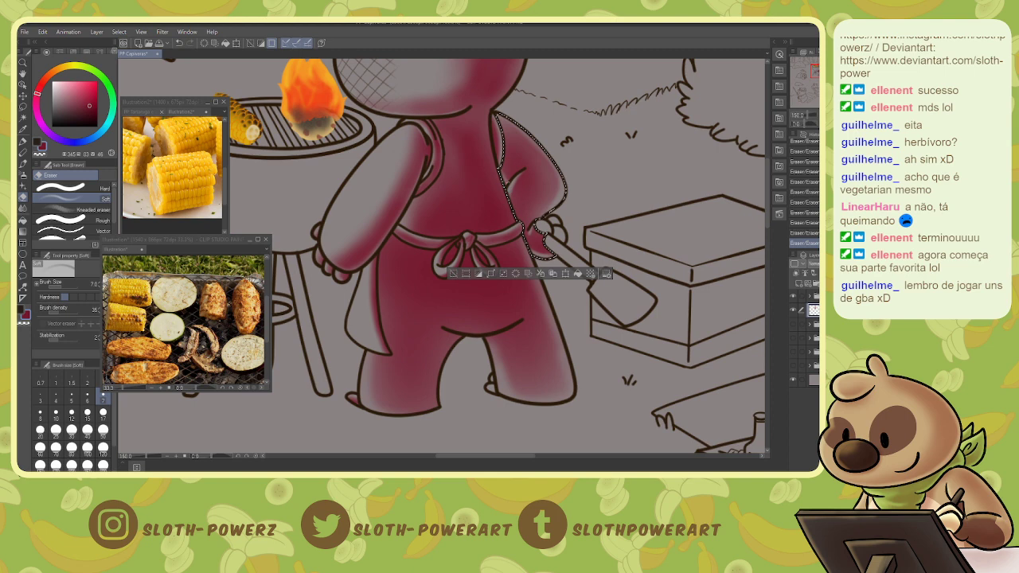
{"action": "key", "text": "ctrl+d"}
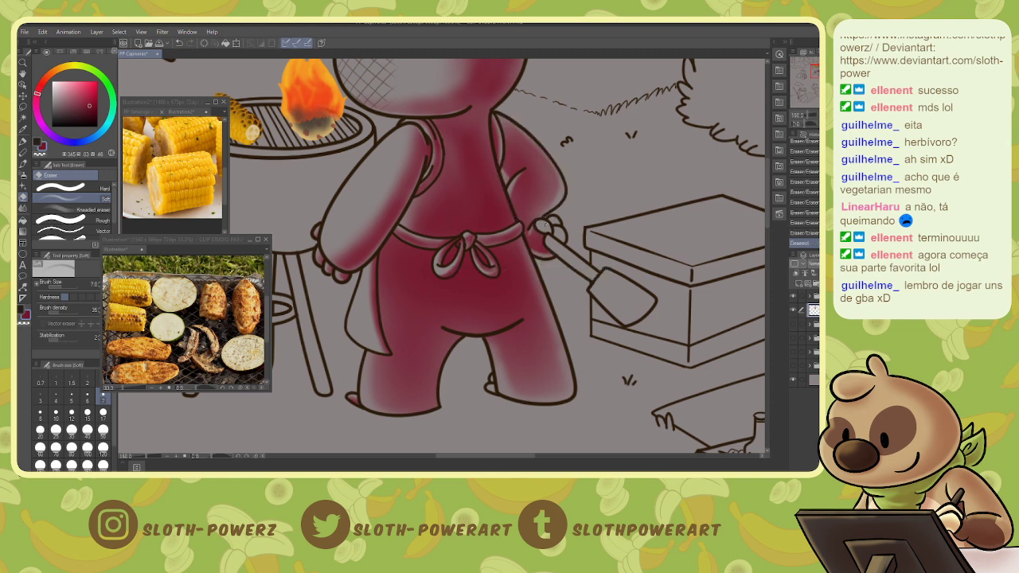
- Airbrush crimson on the selected first finger of the far hand with the Soft airbrush at size 12
{"action": "key", "text": "b"}
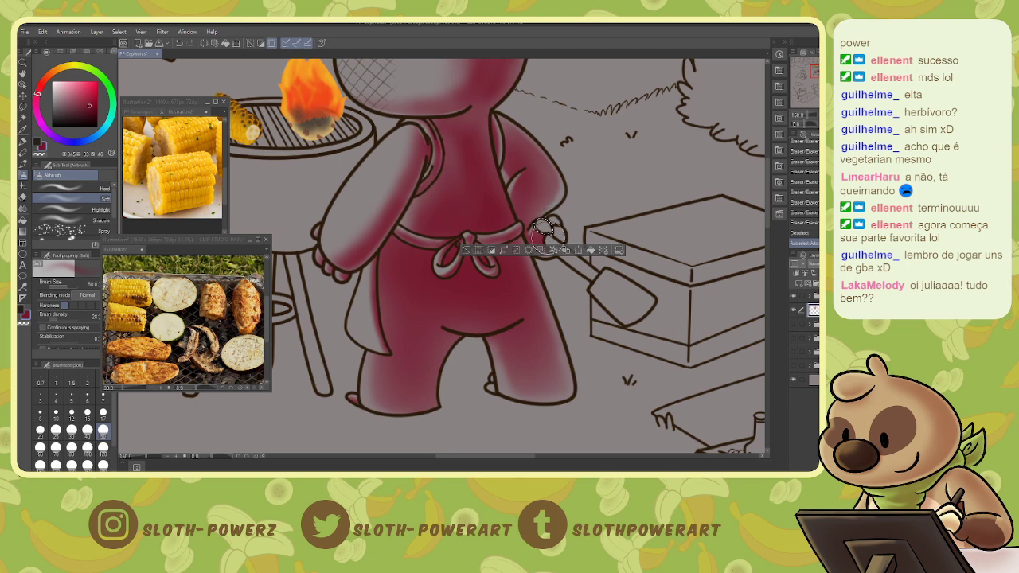
{"action": "key", "text": "bracketleft"}
{"action": "key", "text": "bracketleft"}
{"action": "key", "text": "bracketleft"}
{"action": "key", "text": "bracketleft"}
{"action": "key", "text": "bracketleft"}
{"action": "key", "text": "bracketleft"}
{"action": "key", "text": "bracketleft"}
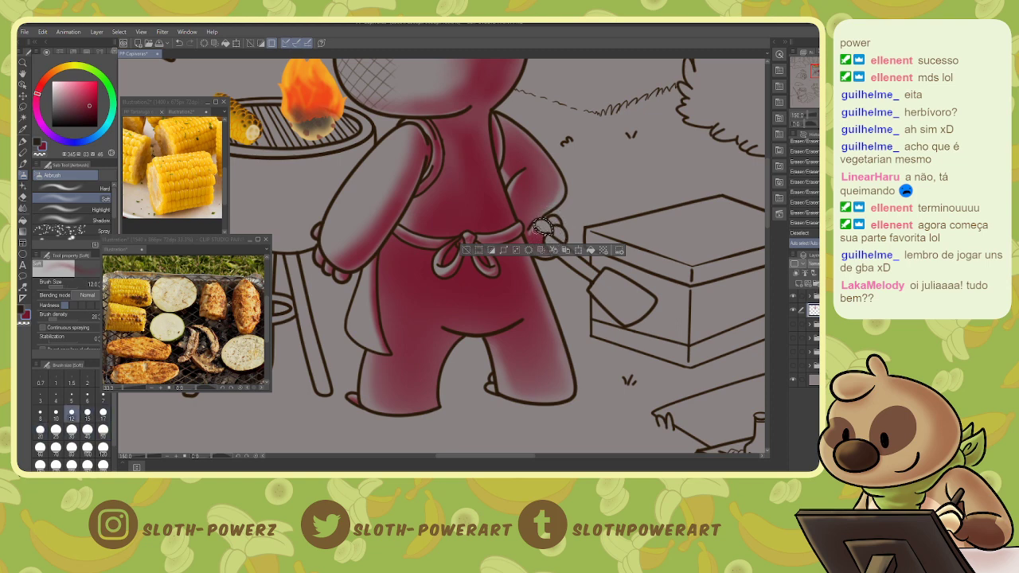
{"action": "left_click", "coordinate": [542, 227]}
{"action": "left_click", "coordinate": [542, 227]}
{"action": "left_click", "coordinate": [542, 228]}
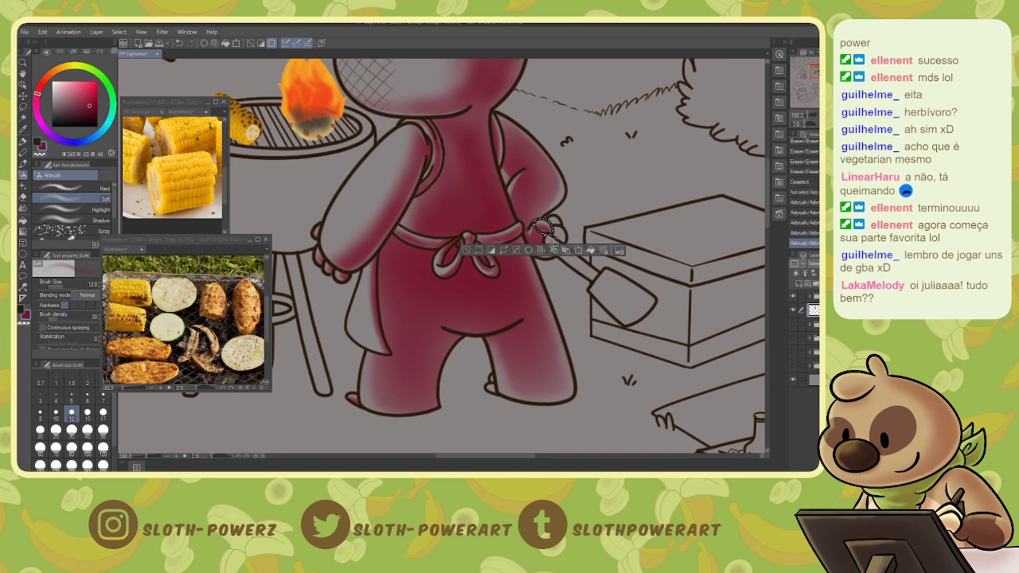
- Auto select the far hand's remaining fingers one by one, airbrush each crimson with Soft at size 12, and deselect
{"action": "key", "text": "w"}
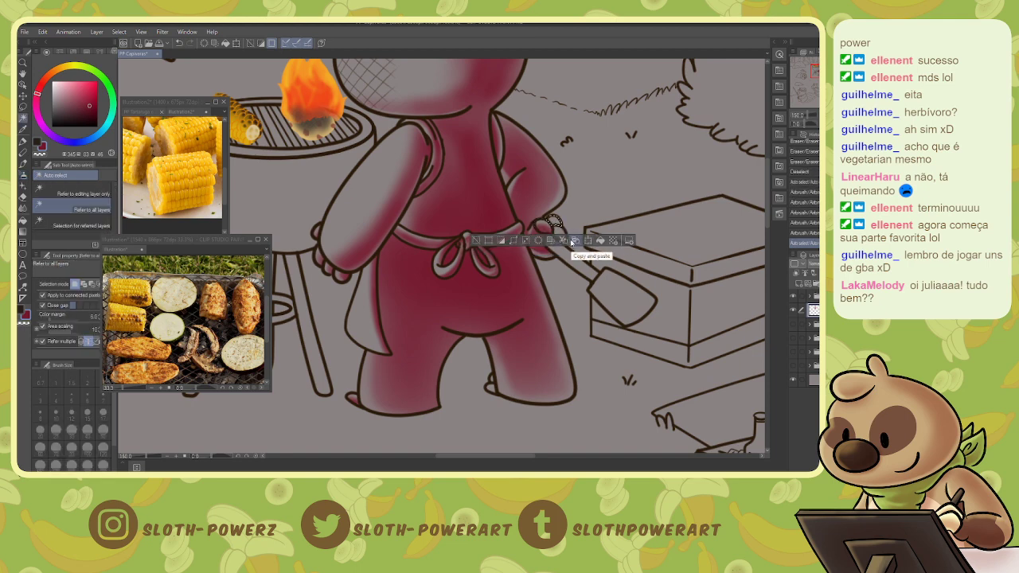
{"action": "key", "text": "b"}
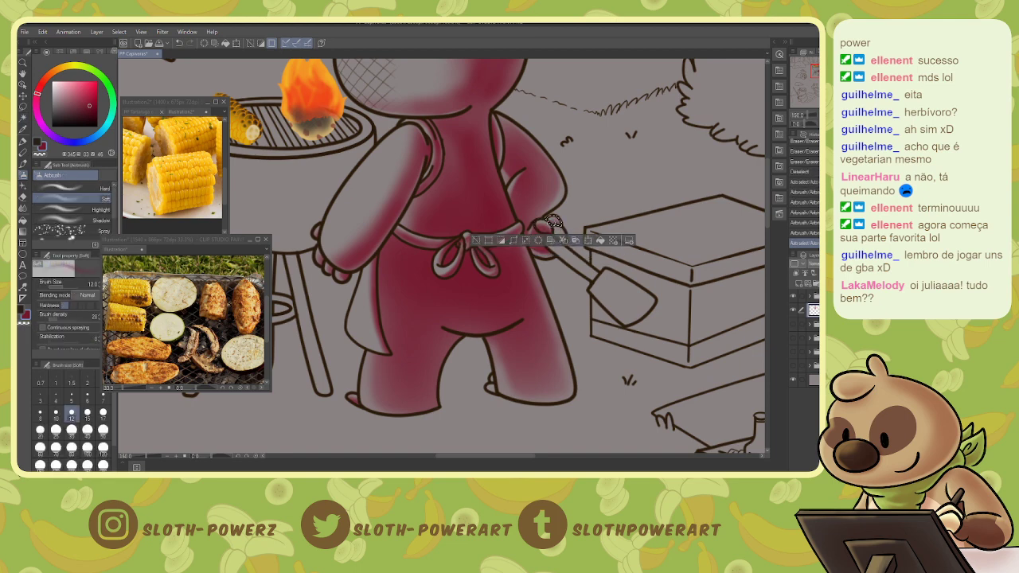
{"action": "left_click_drag", "start_coordinate": [554, 222], "coordinate": [559, 226]}
{"action": "key", "text": "w"}
{"action": "left_click", "coordinate": [557, 233]}
{"action": "key", "text": "b"}
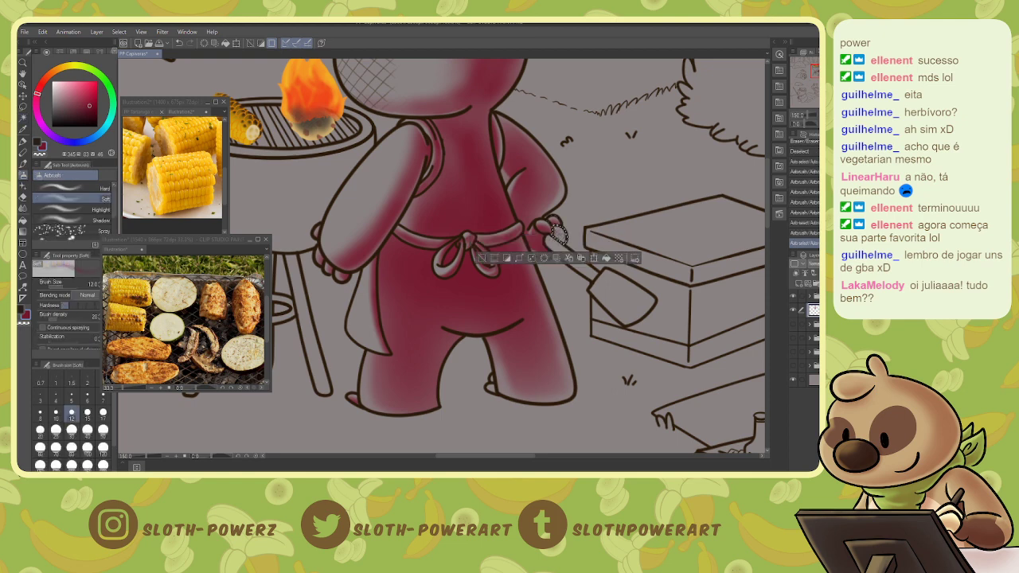
{"action": "left_click", "coordinate": [557, 232]}
{"action": "key", "text": "ctrl+d"}
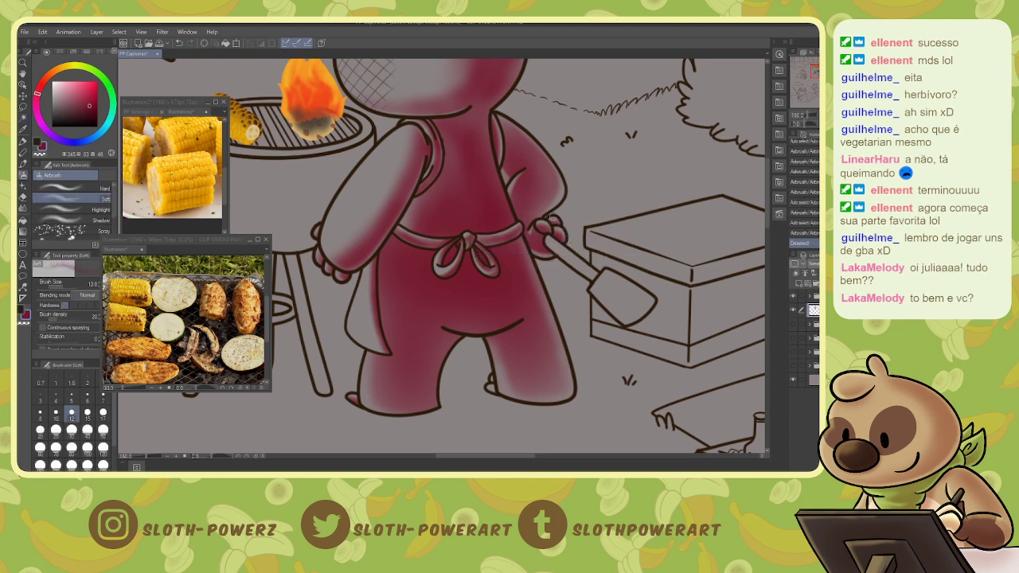
- Auto select the spatula's handle, airbrush crimson along it, lighten its edge with the Soft eraser, and deselect
{"action": "key", "text": "w"}
{"action": "left_click", "coordinate": [579, 261]}
{"action": "key", "text": "b"}
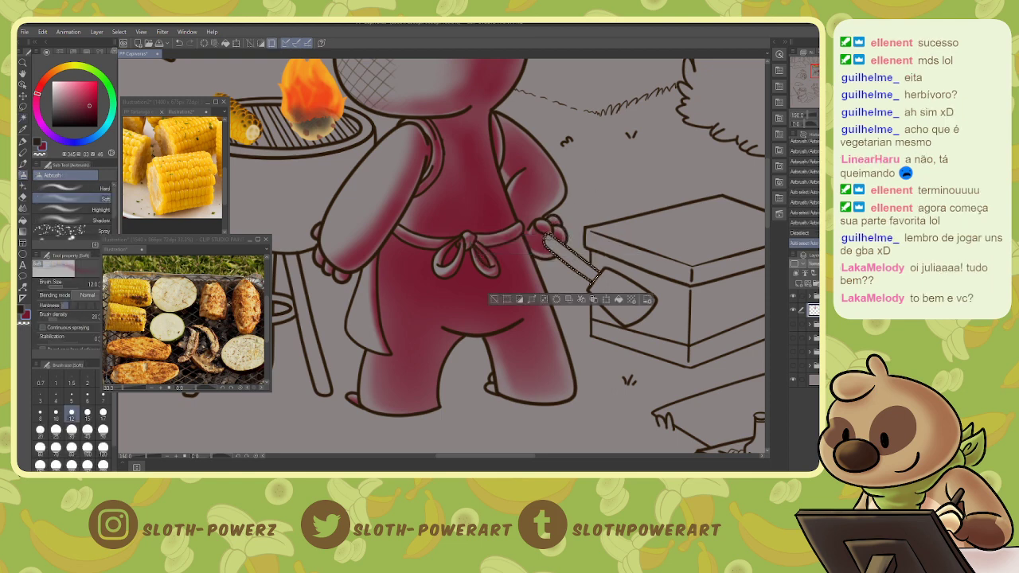
{"action": "mouse_move", "coordinate": [577, 256]}
{"action": "left_mouse_down"}
{"action": "mouse_move", "coordinate": [559, 243]}
{"action": "mouse_move", "coordinate": [589, 278]}
{"action": "mouse_move", "coordinate": [545, 232]}
{"action": "mouse_move", "coordinate": [563, 265]}
{"action": "mouse_move", "coordinate": [577, 256]}
{"action": "mouse_move", "coordinate": [569, 267]}
{"action": "left_mouse_up"}
{"action": "key", "text": "e"}
{"action": "key", "text": "ctrl+d"}
- Auto select the spatula's blade and airbrush crimson from its handle end with Soft at sizes 20 and 30
{"action": "key", "text": "w"}
{"action": "left_click", "coordinate": [620, 300]}
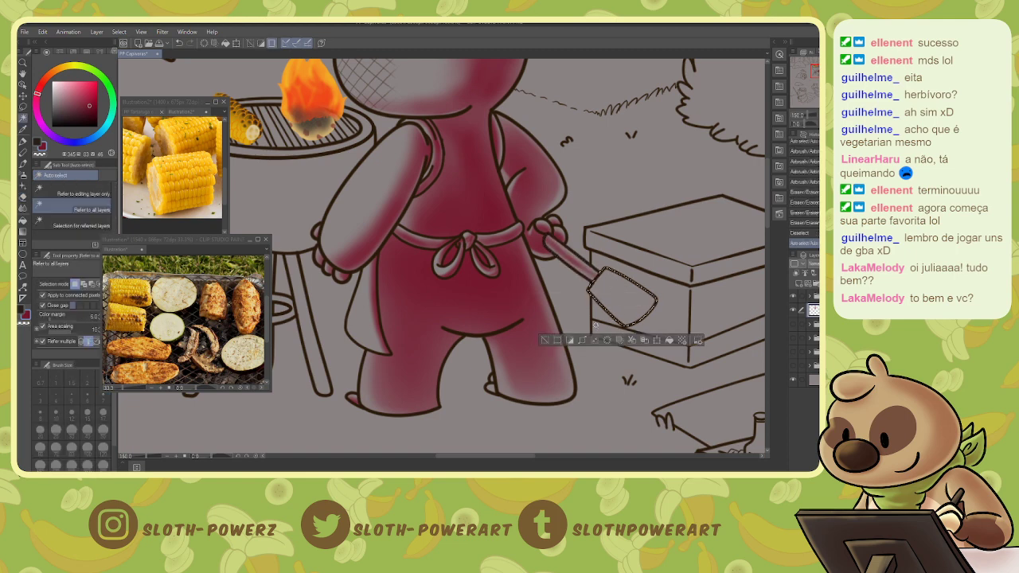
{"action": "key", "text": "b"}
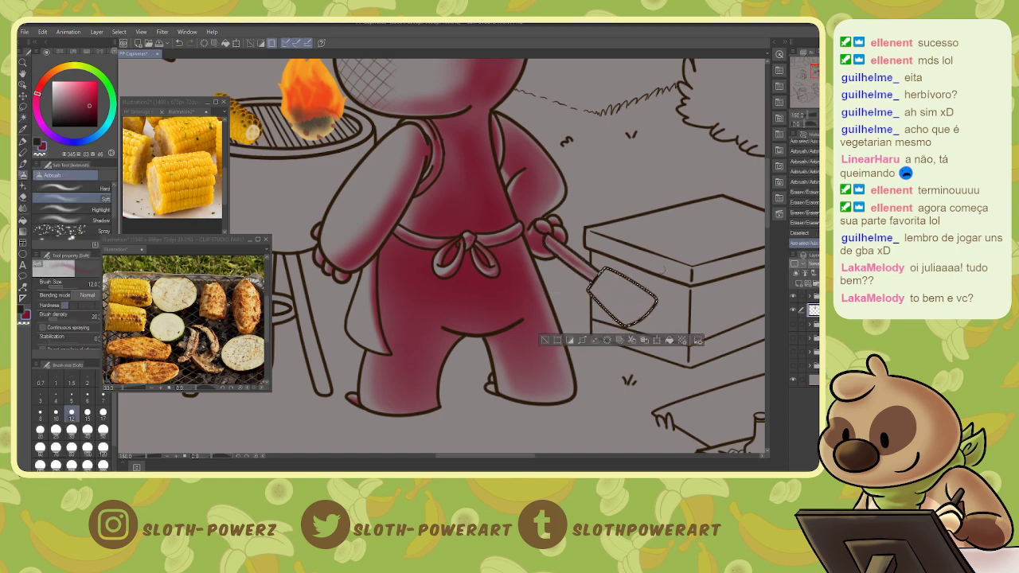
{"action": "key", "text": "]"}
{"action": "key", "text": "]"}
{"action": "key", "text": "]"}
{"action": "key", "text": "]"}
{"action": "key", "text": "]"}
{"action": "key", "text": "]"}
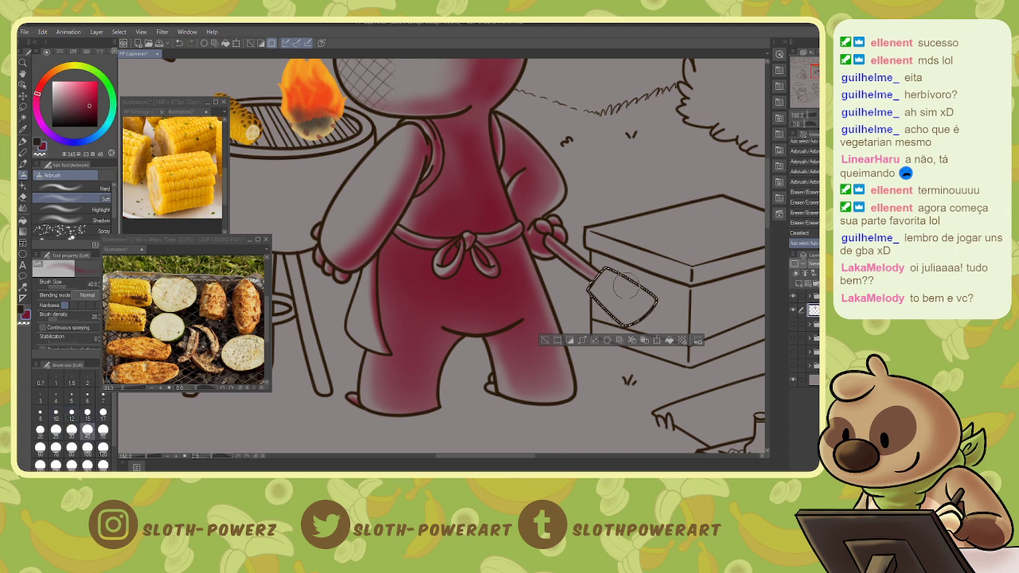
{"action": "key", "text": "["}
{"action": "key", "text": "["}
{"action": "key", "text": "["}
{"action": "mouse_move", "coordinate": [593, 292]}
{"action": "left_mouse_down"}
{"action": "mouse_move", "coordinate": [606, 265]}
{"action": "mouse_move", "coordinate": [593, 293]}
{"action": "left_mouse_up"}
{"action": "mouse_move", "coordinate": [593, 291]}
{"action": "left_mouse_down"}
{"action": "mouse_move", "coordinate": [617, 307]}
{"action": "mouse_move", "coordinate": [603, 302]}
{"action": "mouse_move", "coordinate": [621, 318]}
{"action": "mouse_move", "coordinate": [610, 275]}
{"action": "left_mouse_up"}
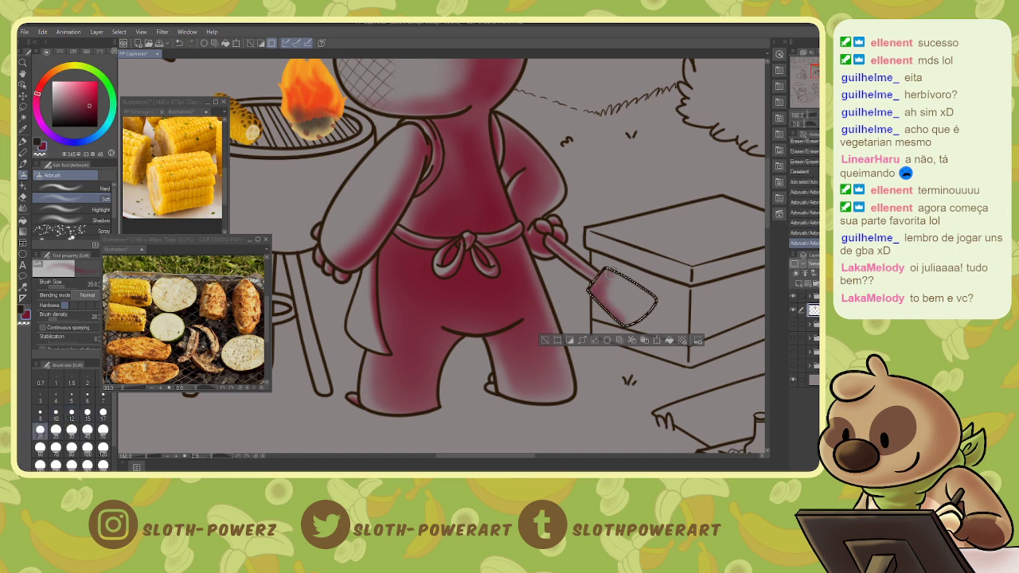
{"action": "key", "text": "bracketright"}
{"action": "key", "text": "bracketright"}
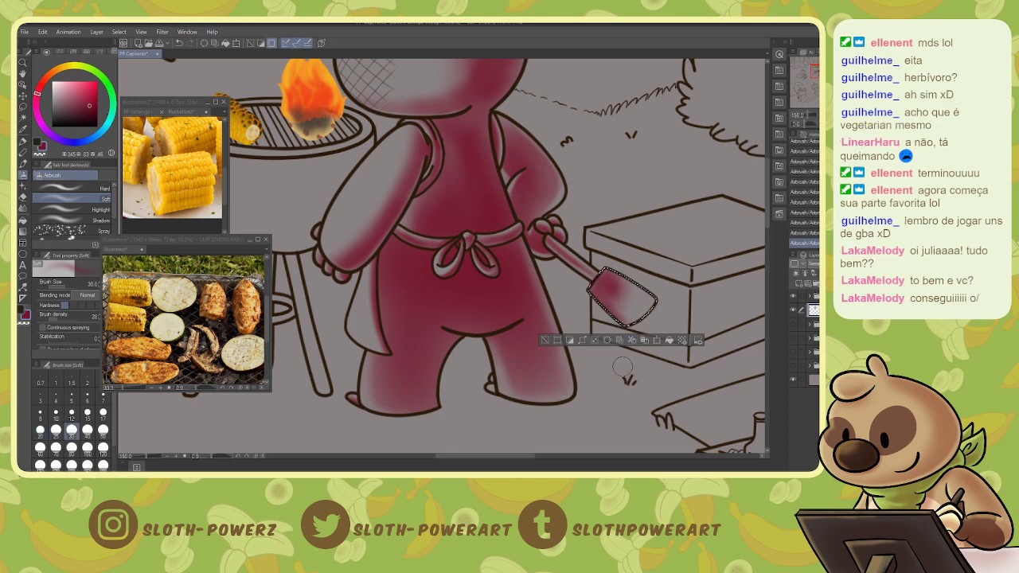
- Erase light streaks along the spatula blade's shading with the Soft eraser at size 7
{"action": "key", "text": "e"}
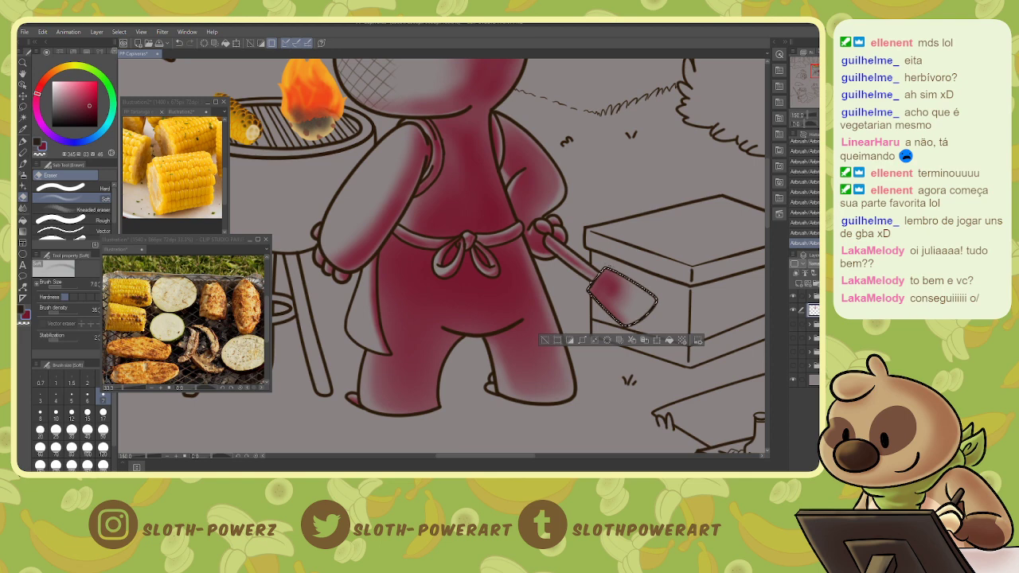
{"action": "left_click", "coordinate": [621, 296]}
{"action": "mouse_move", "coordinate": [595, 295]}
{"action": "left_mouse_down"}
{"action": "mouse_move", "coordinate": [621, 316]}
{"action": "mouse_move", "coordinate": [608, 300]}
{"action": "left_mouse_up"}
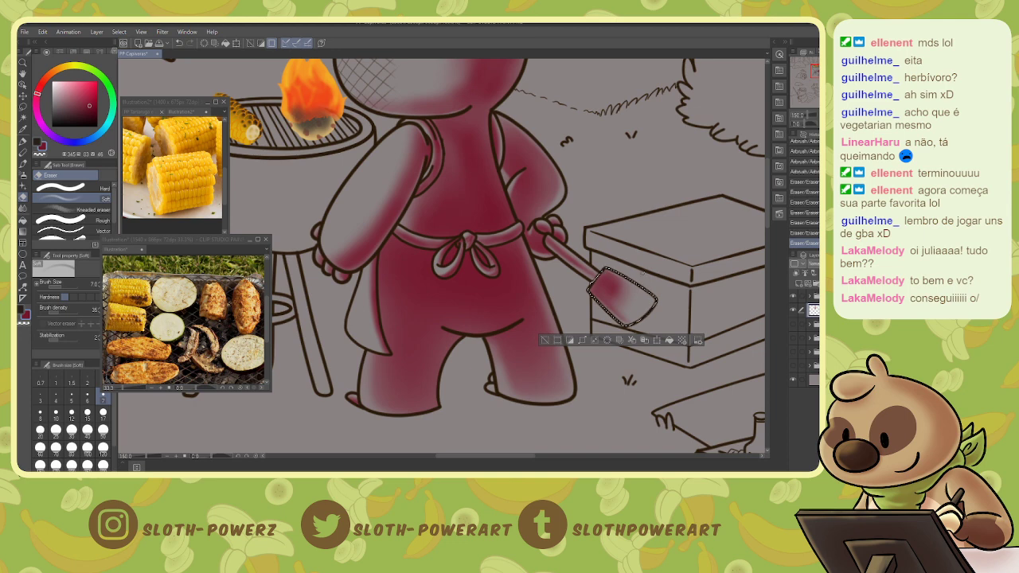
{"action": "key", "text": "bracketright"}
{"action": "key", "text": "bracketright"}
{"action": "key", "text": "bracketright"}
{"action": "key", "text": "bracketleft"}
{"action": "key", "text": "bracketleft"}
{"action": "key", "text": "bracketleft"}
{"action": "left_click_drag", "start_coordinate": [606, 277], "coordinate": [614, 284]}
- Fade the crimson toward the spatula blade's far end with the Soft eraser at size 70 and deselect
{"action": "key", "text": "bracketright"}
{"action": "key", "text": "bracketright"}
{"action": "key", "text": "bracketright"}
{"action": "key", "text": "bracketright"}
{"action": "key", "text": "bracketright"}
{"action": "key", "text": "bracketright"}
{"action": "key", "text": "bracketright"}
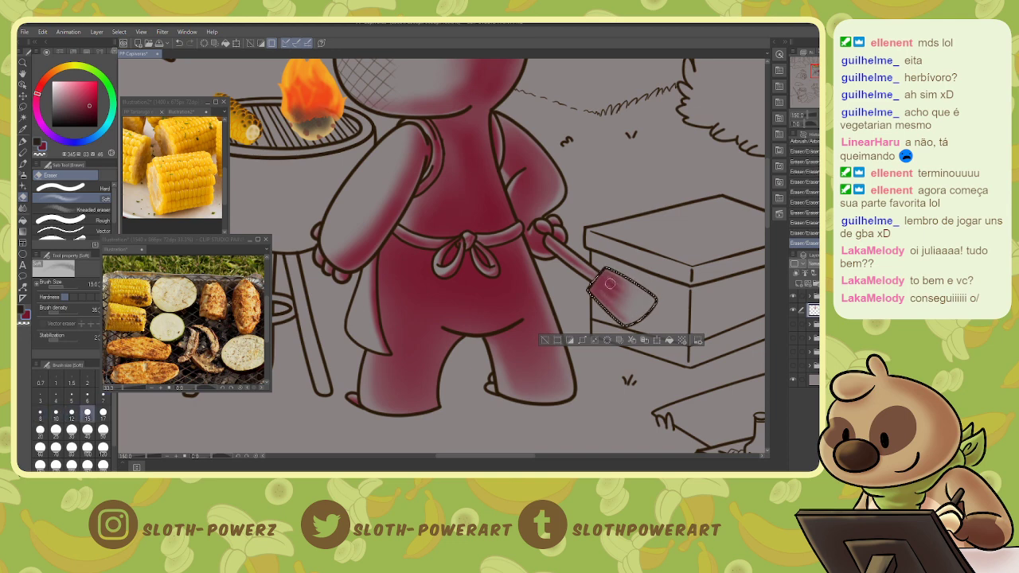
{"action": "key", "text": "bracketright"}
{"action": "key", "text": "bracketright"}
{"action": "key", "text": "bracketright"}
{"action": "key", "text": "bracketright"}
{"action": "key", "text": "bracketright"}
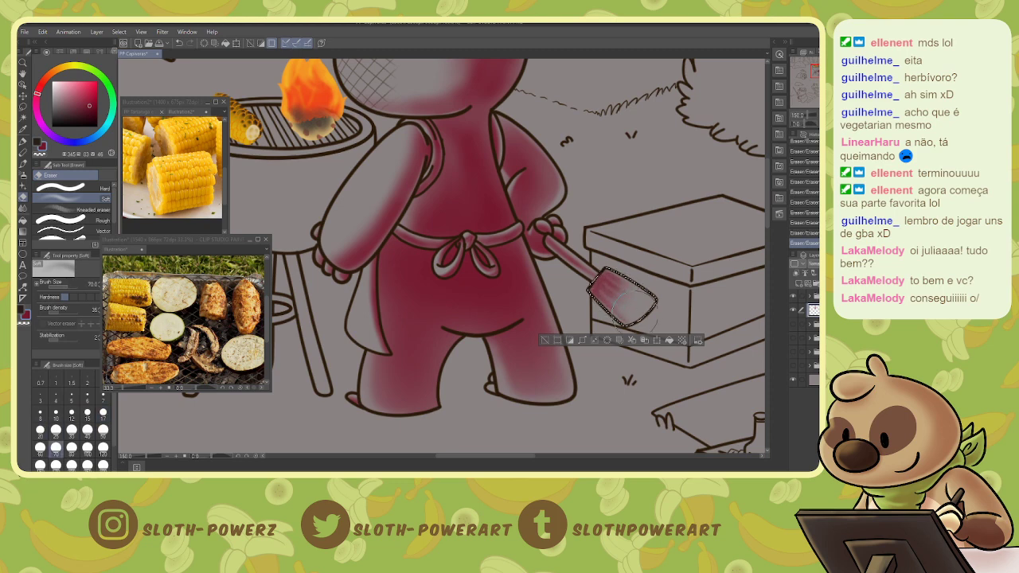
{"action": "key", "text": "ctrl+d"}
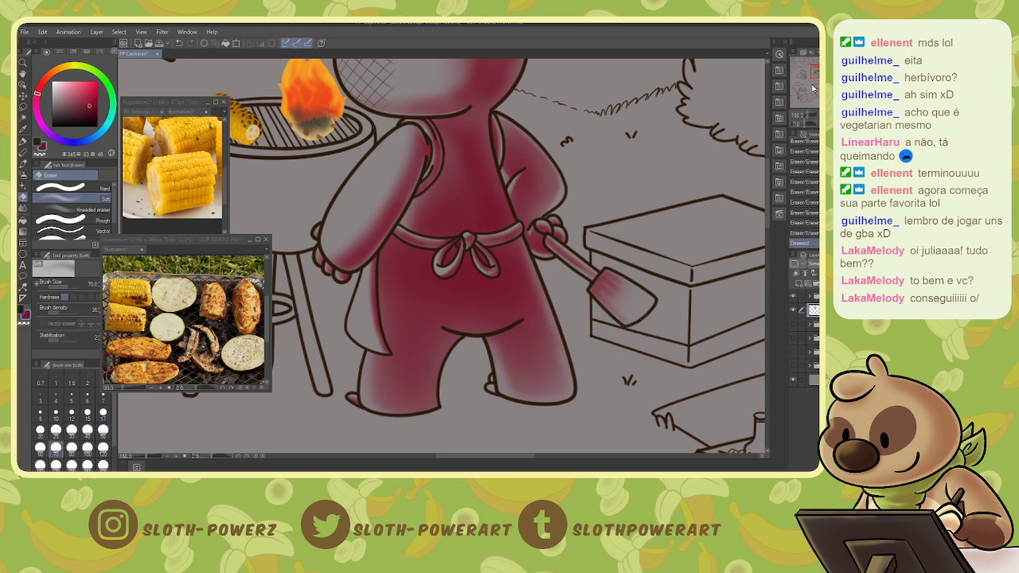
- Auto select all faces of the box below its lid and touch up the selection beside the spatula's tip
{"action": "key", "text": "ctrl+minus"}
{"action": "key", "text": "w"}
{"action": "left_click", "coordinate": [591, 301]}
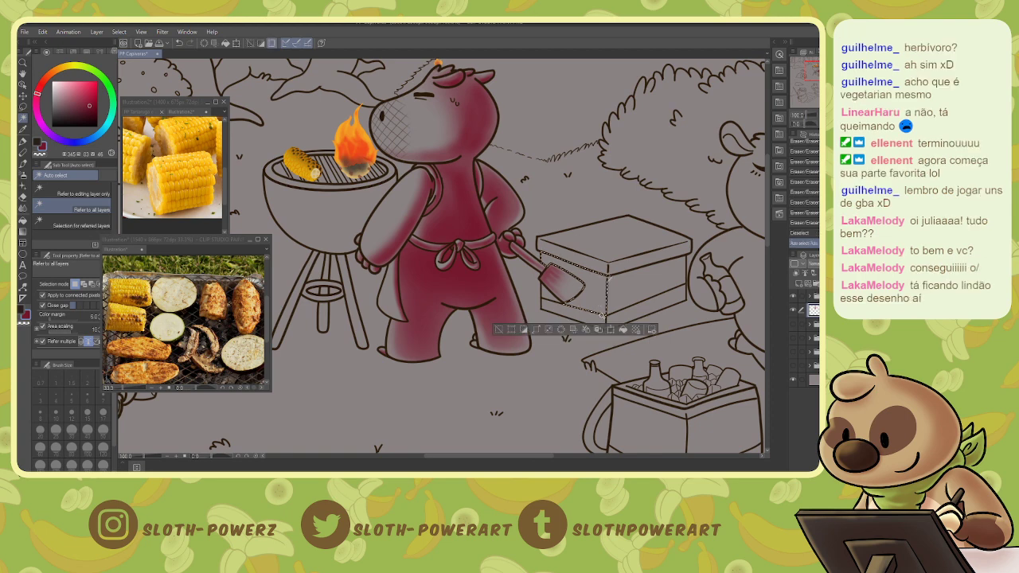
{"action": "left_click", "coordinate": [595, 316], "text": "shift"}
{"action": "left_click", "coordinate": [550, 294], "text": "shift"}
{"action": "left_click", "coordinate": [635, 285], "text": "shift"}
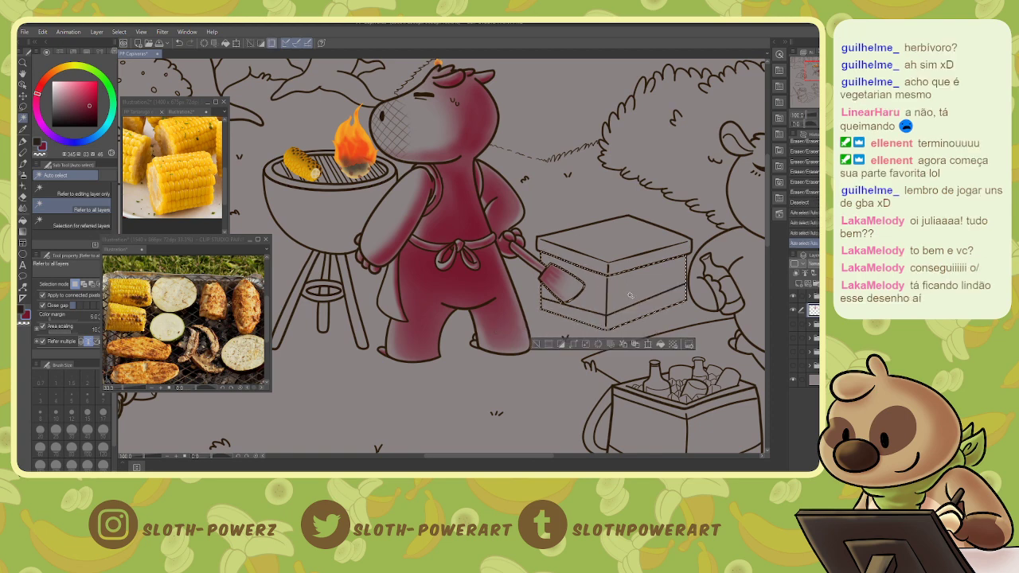
{"action": "key", "text": "ctrl+plus"}
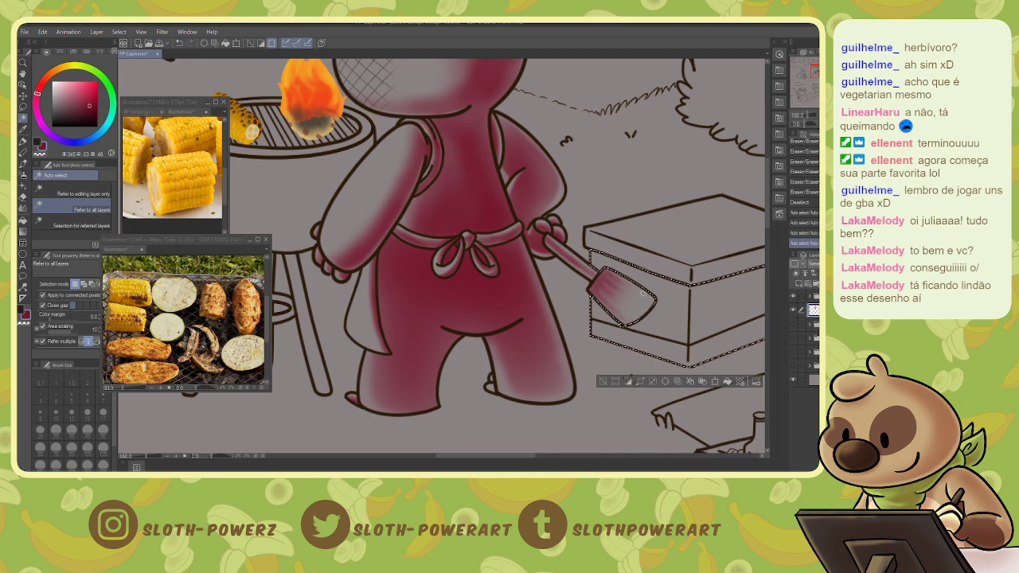
{"action": "key", "text": "m"}
{"action": "mouse_move", "coordinate": [628, 332]}
{"action": "left_mouse_down"}
{"action": "mouse_move", "coordinate": [610, 305]}
{"action": "mouse_move", "coordinate": [604, 318]}
{"action": "left_mouse_up"}
- Airbrush crimson under the box's lid and along its bottom edge with the Soft airbrush at size 30
{"action": "key", "text": "b"}
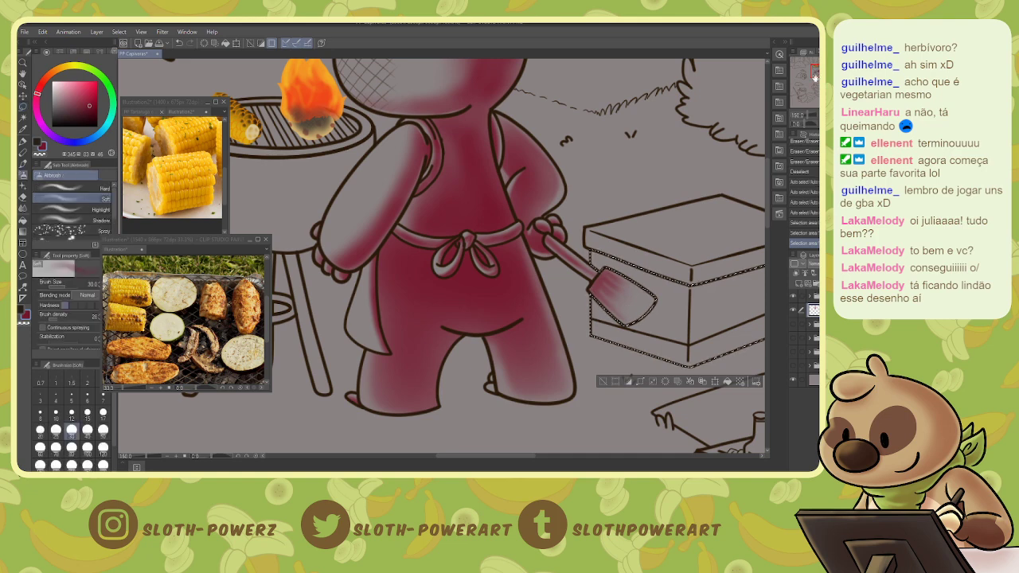
{"action": "left_click_drag", "start_coordinate": [815, 75], "coordinate": [821, 76]}
{"action": "left_click_drag", "start_coordinate": [414, 246], "coordinate": [476, 269]}
{"action": "mouse_move", "coordinate": [446, 262]}
{"action": "left_mouse_down"}
{"action": "mouse_move", "coordinate": [517, 286]}
{"action": "mouse_move", "coordinate": [622, 263]}
{"action": "left_mouse_up"}
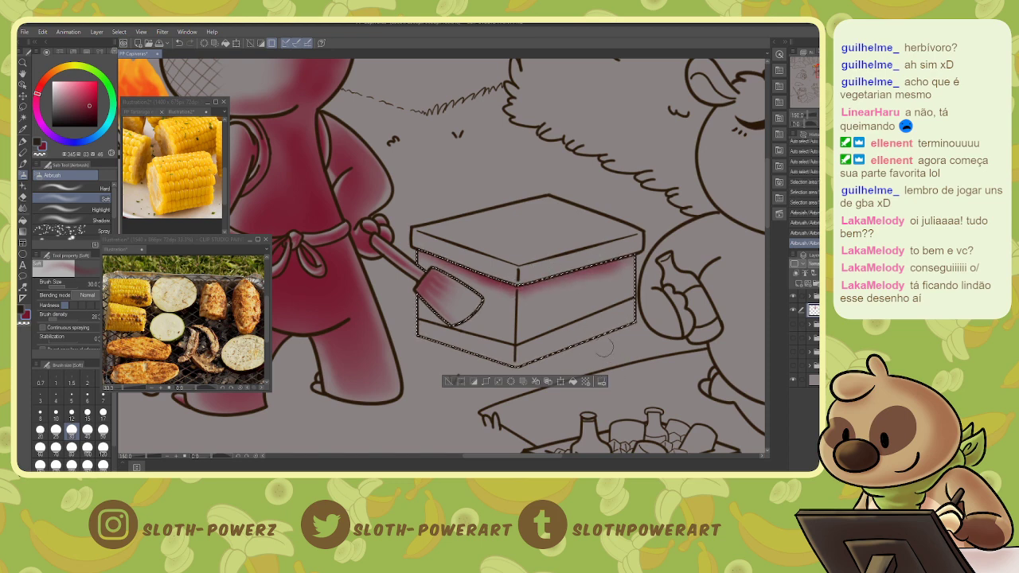
{"action": "key", "text": "bracketright"}
{"action": "key", "text": "bracketright"}
{"action": "key", "text": "bracketleft"}
{"action": "key", "text": "bracketleft"}
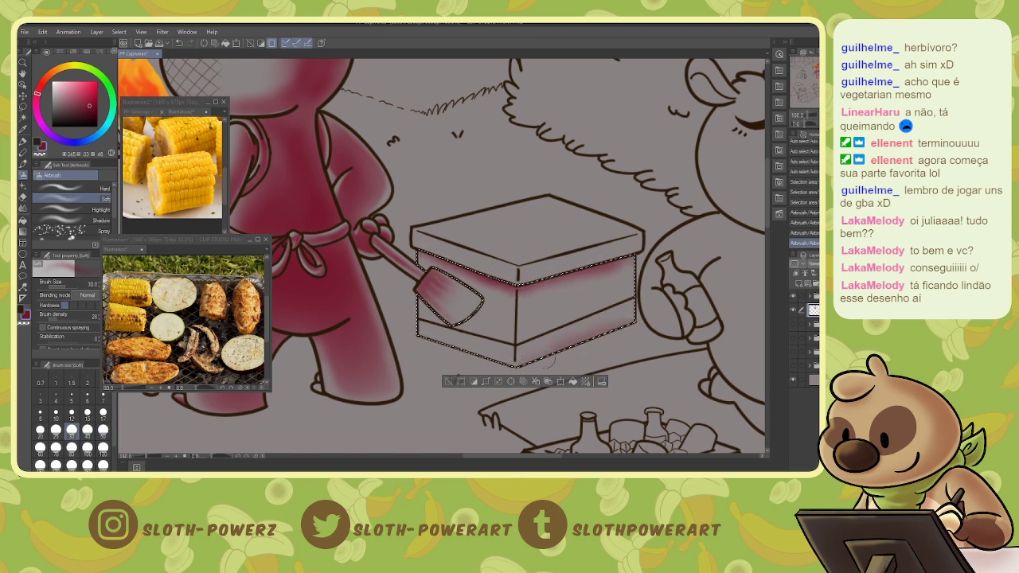
{"action": "left_click_drag", "start_coordinate": [546, 360], "coordinate": [629, 328]}
- Fill out the crimson shading across the box's shaded side face with the Soft airbrush at size 60
{"action": "key", "text": "bracketright"}
{"action": "key", "text": "bracketright"}
{"action": "key", "text": "bracketright"}
{"action": "left_click_drag", "start_coordinate": [630, 263], "coordinate": [593, 280]}
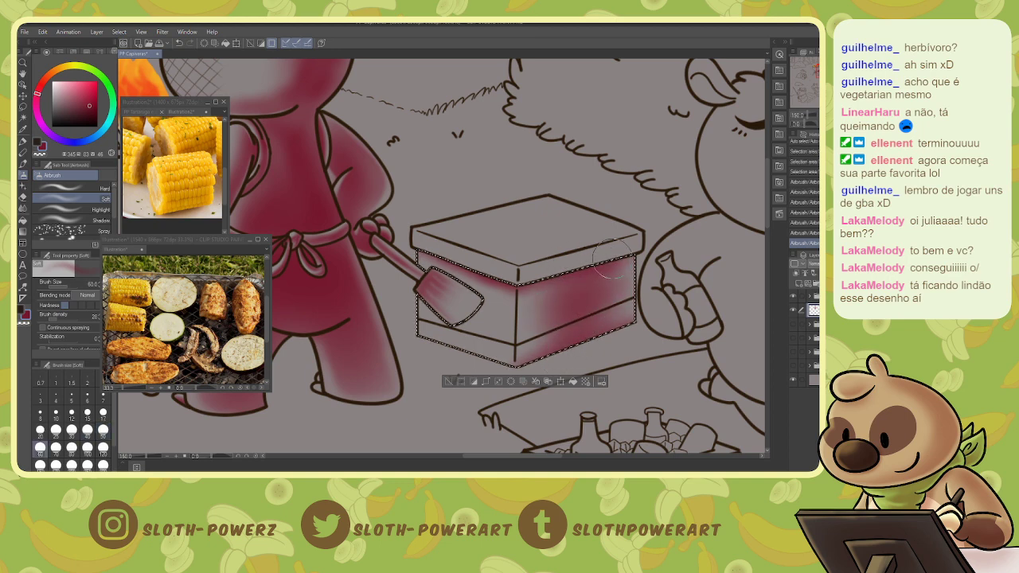
{"action": "left_click_drag", "start_coordinate": [612, 258], "coordinate": [560, 292]}
{"action": "left_click_drag", "start_coordinate": [623, 281], "coordinate": [563, 311]}
{"action": "mouse_move", "coordinate": [618, 328]}
{"action": "left_mouse_down"}
{"action": "mouse_move", "coordinate": [575, 299]}
{"action": "mouse_move", "coordinate": [548, 358]}
{"action": "left_mouse_up"}
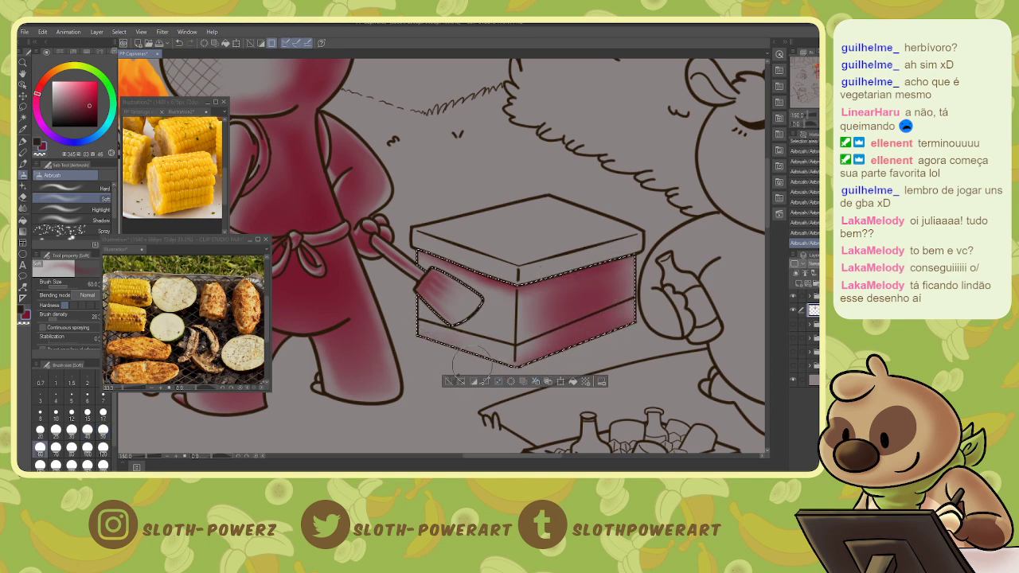
- Lighten the lower band on the box face behind the spatula with the Soft eraser at size 40
{"action": "key", "text": "e"}
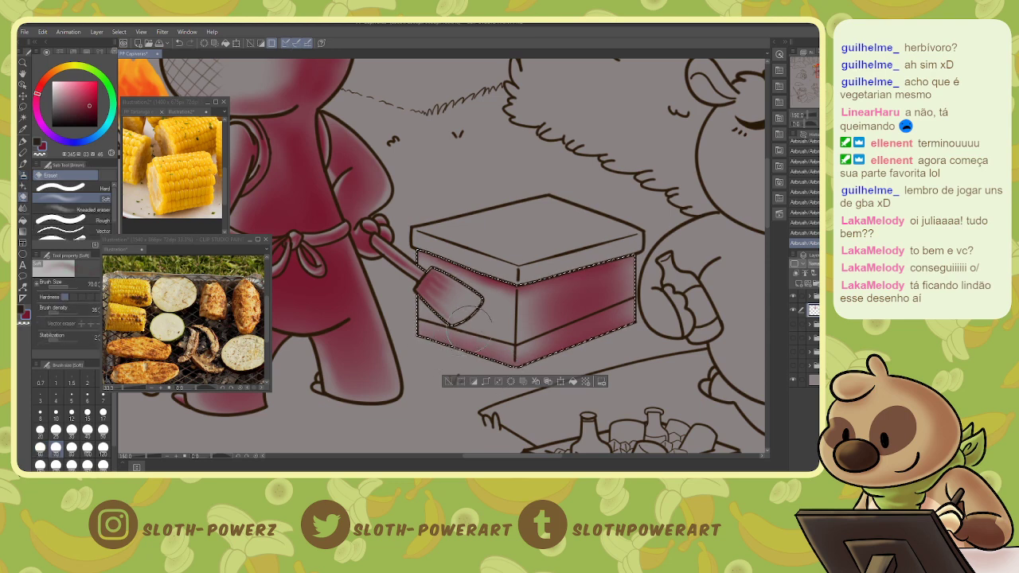
{"action": "key", "text": "bracketleft"}
{"action": "key", "text": "bracketleft"}
{"action": "key", "text": "bracketleft"}
{"action": "key", "text": "bracketleft"}
{"action": "key", "text": "bracketleft"}
{"action": "key", "text": "bracketleft"}
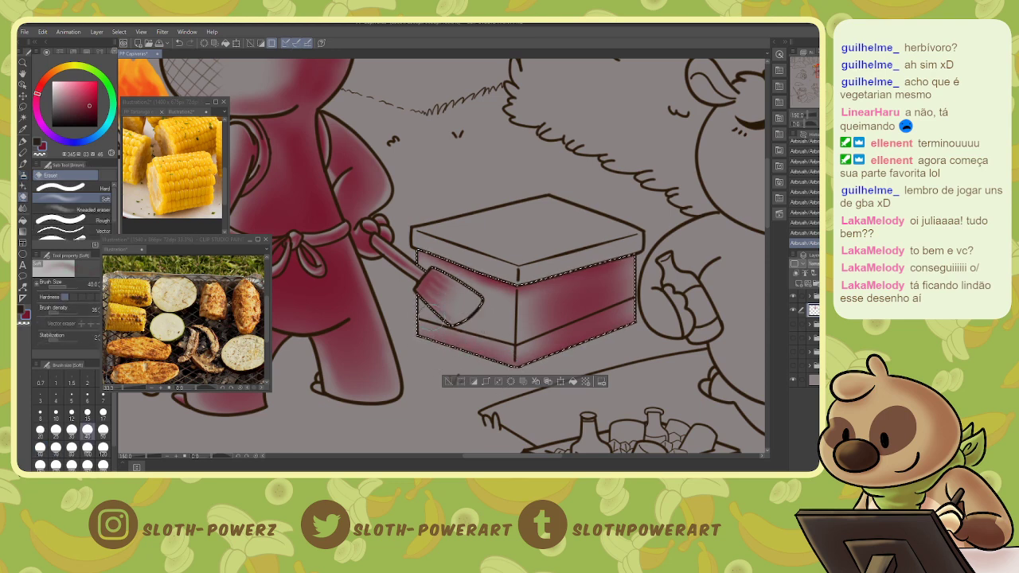
{"action": "left_click_drag", "start_coordinate": [432, 327], "coordinate": [489, 347]}
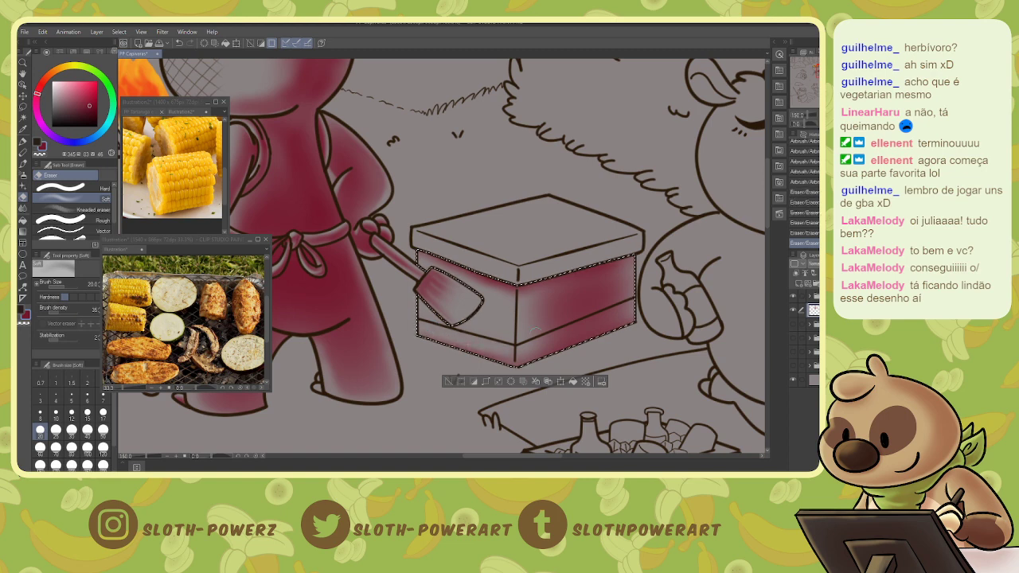
- Undo the last eraser stroke and lighten the box's lower band beside the front corner with Soft at size 6
{"action": "key", "text": "bracketleft"}
{"action": "key", "text": "bracketleft"}
{"action": "key", "text": "bracketleft"}
{"action": "key", "text": "bracketleft"}
{"action": "key", "text": "bracketleft"}
{"action": "key", "text": "bracketleft"}
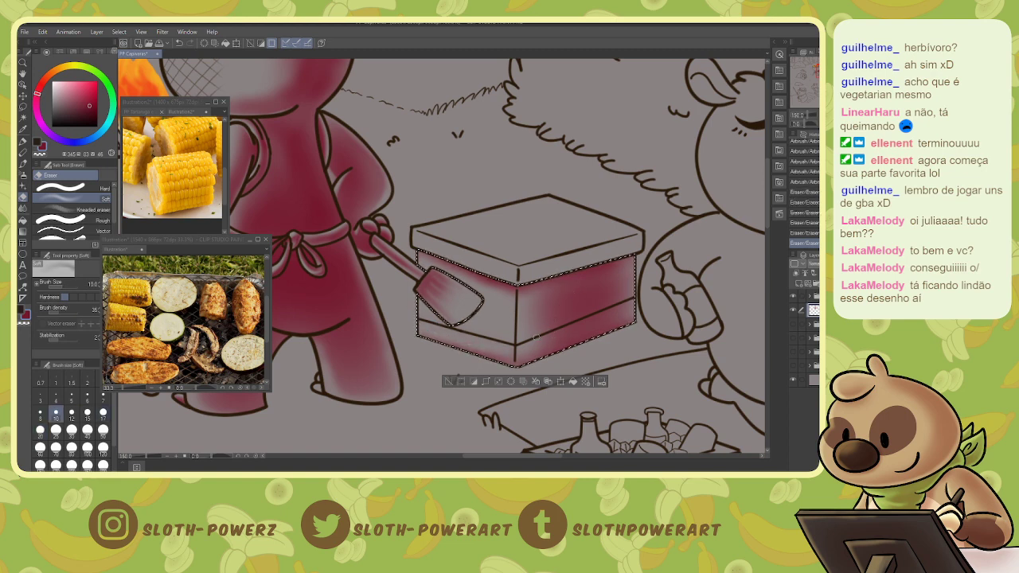
{"action": "key", "text": "ctrl+z"}
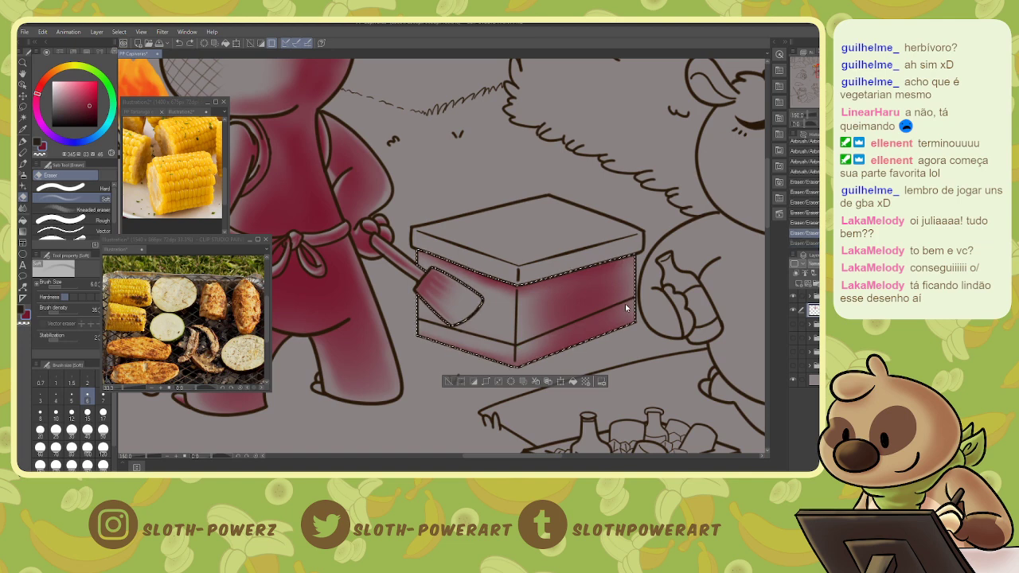
{"action": "mouse_move", "coordinate": [526, 345]}
{"action": "left_mouse_down"}
{"action": "mouse_move", "coordinate": [574, 327]}
{"action": "mouse_move", "coordinate": [527, 340]}
{"action": "left_mouse_up"}
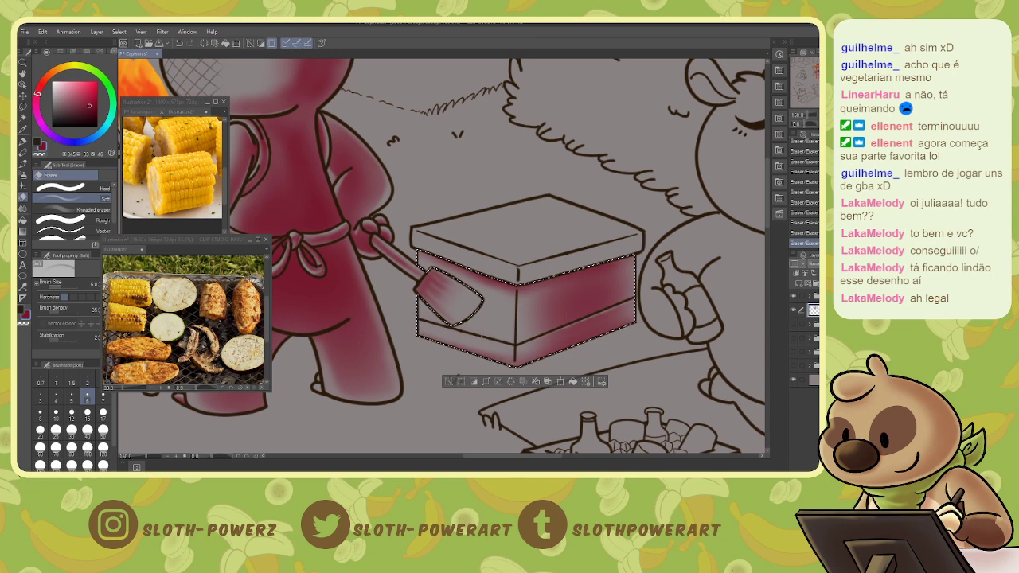
- Select the box's lid and airbrush crimson across its rim and the lower part of its top face with Soft at size 60
{"action": "key", "text": "ctrl+d"}
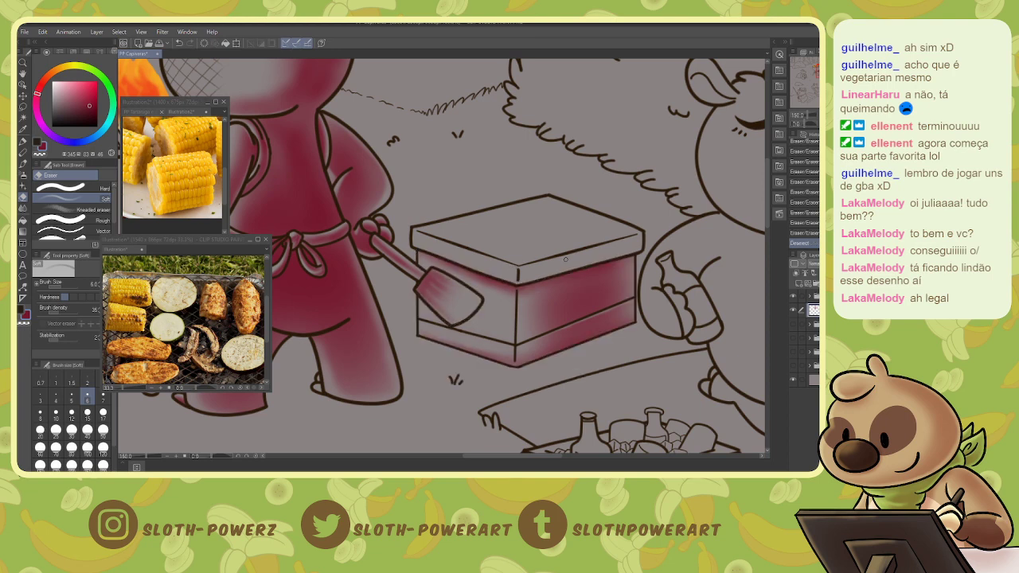
{"action": "key", "text": "w"}
{"action": "left_click", "coordinate": [575, 256]}
{"action": "key", "text": "b"}
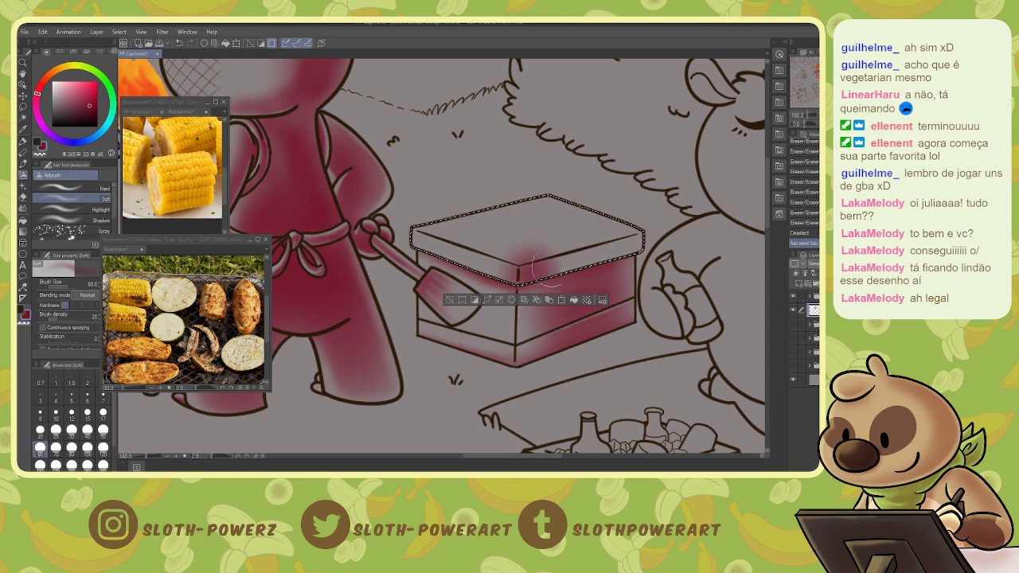
{"action": "left_click_drag", "start_coordinate": [549, 267], "coordinate": [685, 228]}
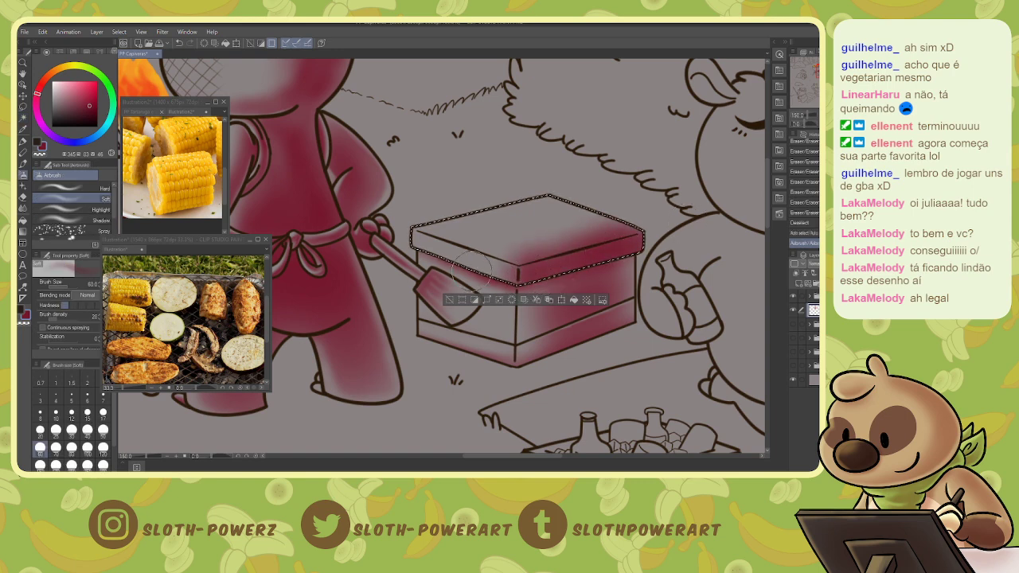
{"action": "mouse_move", "coordinate": [471, 271]}
{"action": "left_mouse_down"}
{"action": "mouse_move", "coordinate": [528, 278]}
{"action": "mouse_move", "coordinate": [442, 259]}
{"action": "mouse_move", "coordinate": [509, 279]}
{"action": "left_mouse_up"}
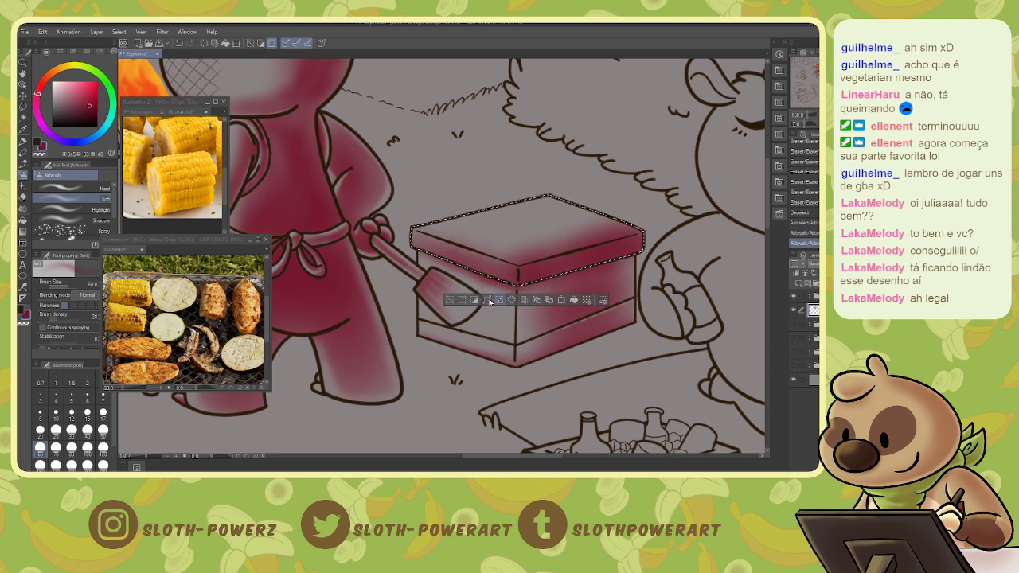
- Erase the crimson spill from the lid's top face along its front edges with the Soft eraser at size 20
{"action": "key", "text": "e"}
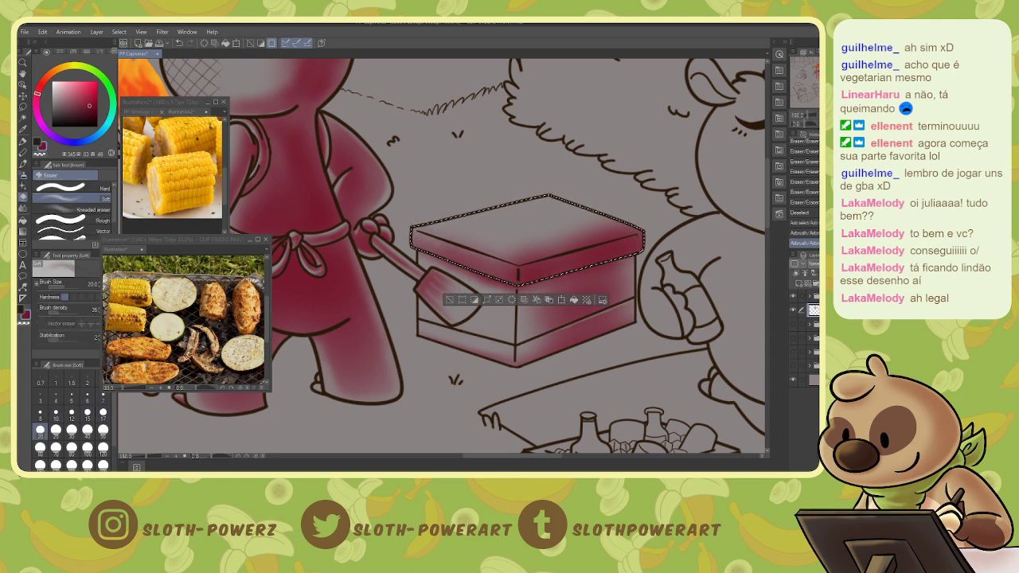
{"action": "left_click_drag", "start_coordinate": [495, 261], "coordinate": [440, 239]}
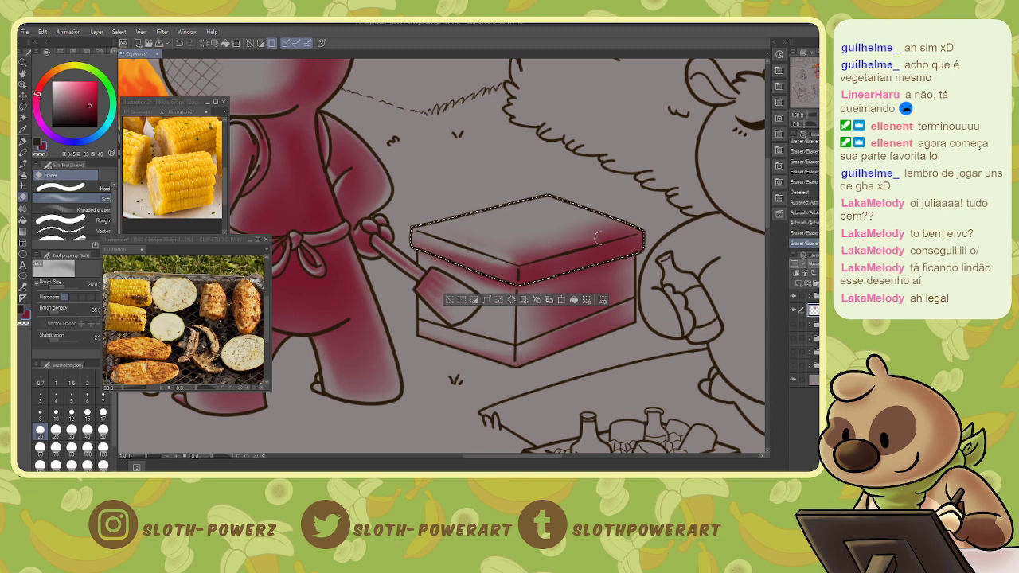
{"action": "mouse_move", "coordinate": [521, 261]}
{"action": "left_mouse_down"}
{"action": "mouse_move", "coordinate": [635, 231]}
{"action": "mouse_move", "coordinate": [525, 250]}
{"action": "mouse_move", "coordinate": [532, 258]}
{"action": "mouse_move", "coordinate": [399, 233]}
{"action": "mouse_move", "coordinate": [498, 264]}
{"action": "mouse_move", "coordinate": [465, 249]}
{"action": "left_mouse_up"}
{"action": "left_click_drag", "start_coordinate": [476, 256], "coordinate": [511, 271]}
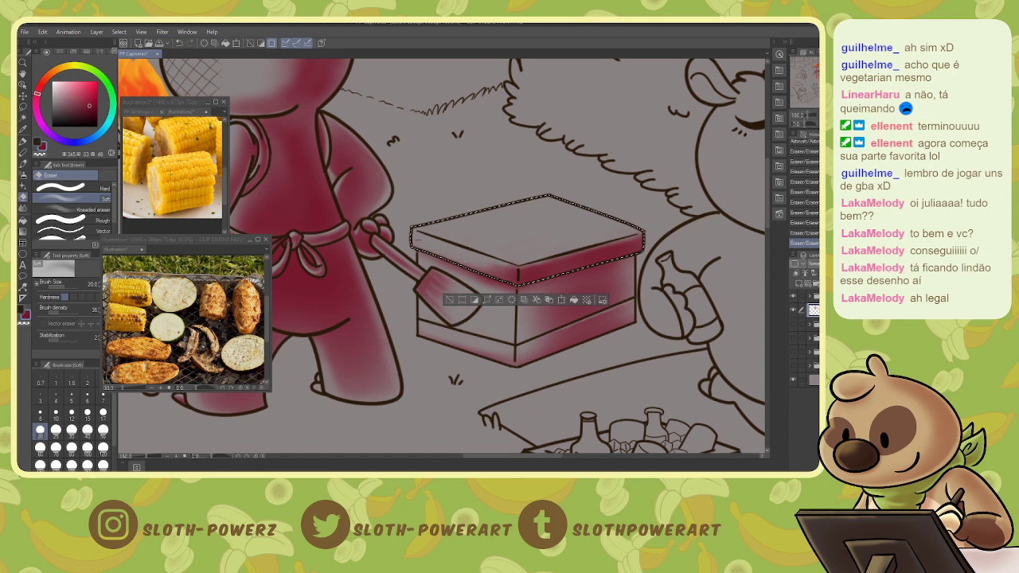
- Undo the latest eraser strokes on the lid and clean the edge above its shaded rim with the Soft eraser at size 7
{"action": "key", "text": "bracketleft"}
{"action": "key", "text": "bracketleft"}
{"action": "key", "text": "bracketleft"}
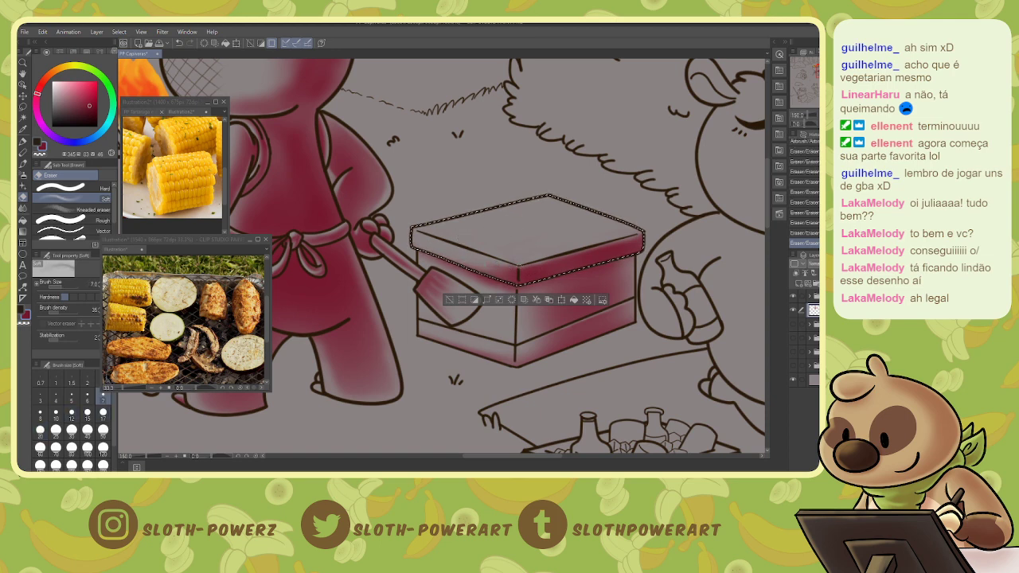
{"action": "key", "text": "ctrl+z"}
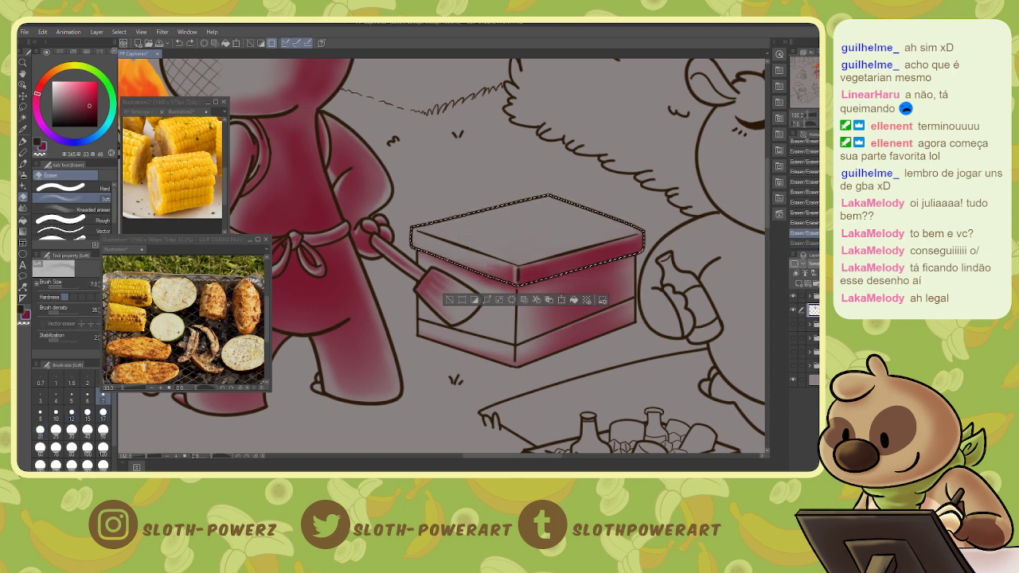
{"action": "key", "text": "ctrl+x"}
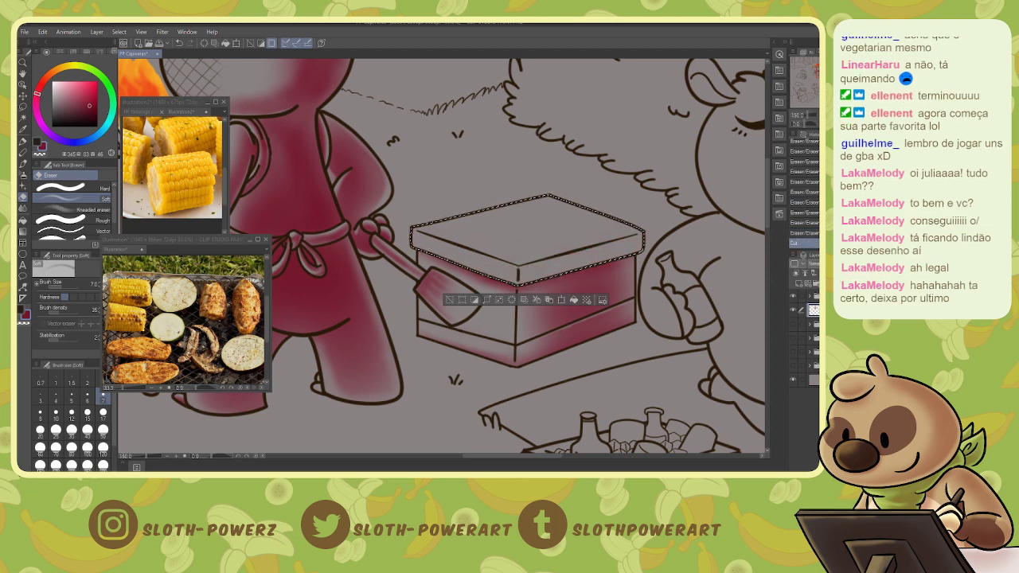
{"action": "key", "text": "ctrl+z"}
{"action": "key", "text": "ctrl+z"}
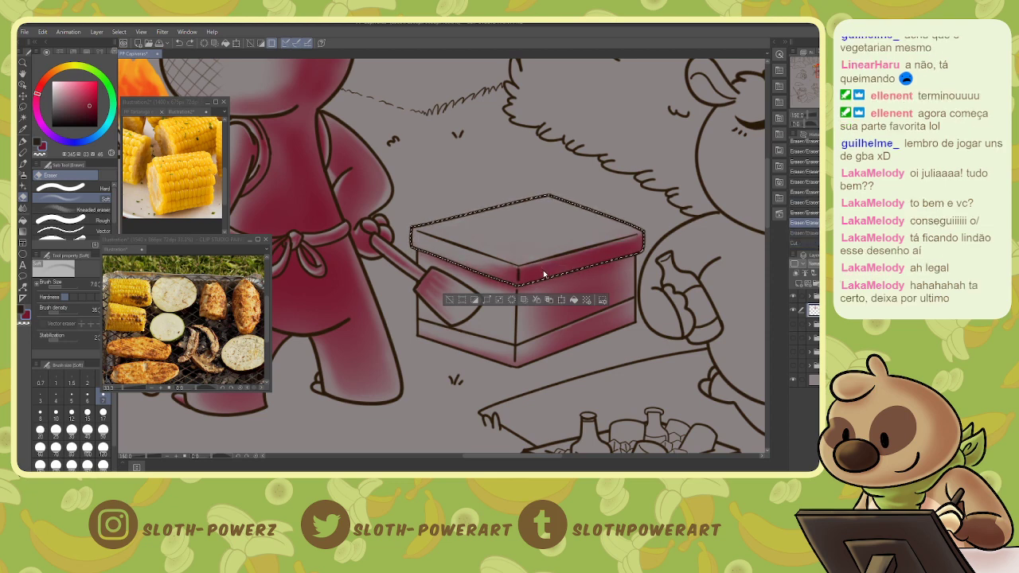
{"action": "left_click_drag", "start_coordinate": [544, 261], "coordinate": [522, 267]}
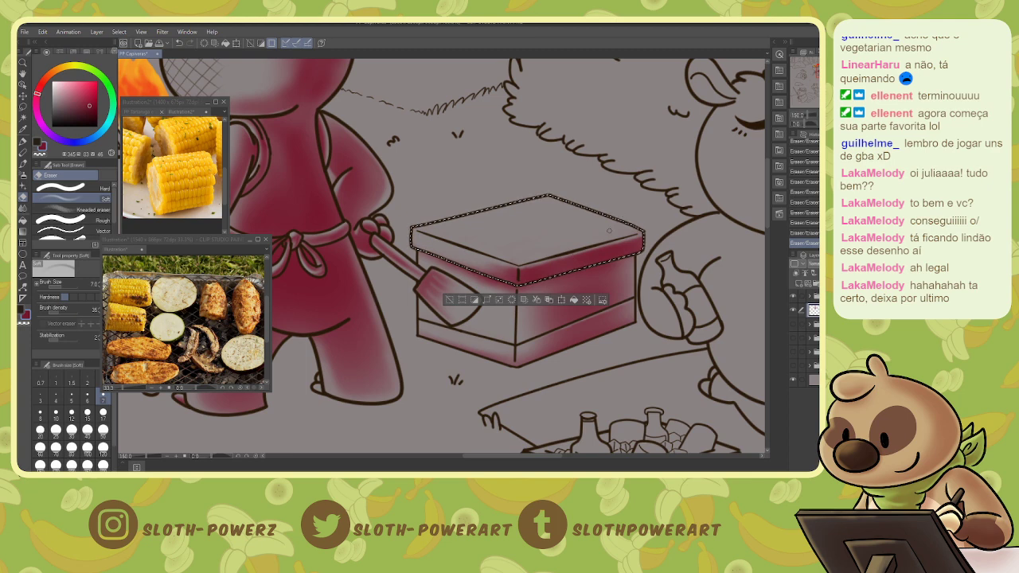
- Lighten the lid's rim on the spatula side with the Soft eraser at size 70
{"action": "key", "text": "bracketright"}
{"action": "key", "text": "bracketright"}
{"action": "key", "text": "bracketright"}
{"action": "key", "text": "bracketright"}
{"action": "key", "text": "bracketright"}
{"action": "key", "text": "bracketright"}
{"action": "key", "text": "bracketright"}
{"action": "key", "text": "bracketright"}
{"action": "key", "text": "bracketright"}
{"action": "key", "text": "bracketright"}
{"action": "key", "text": "bracketright"}
{"action": "key", "text": "bracketright"}
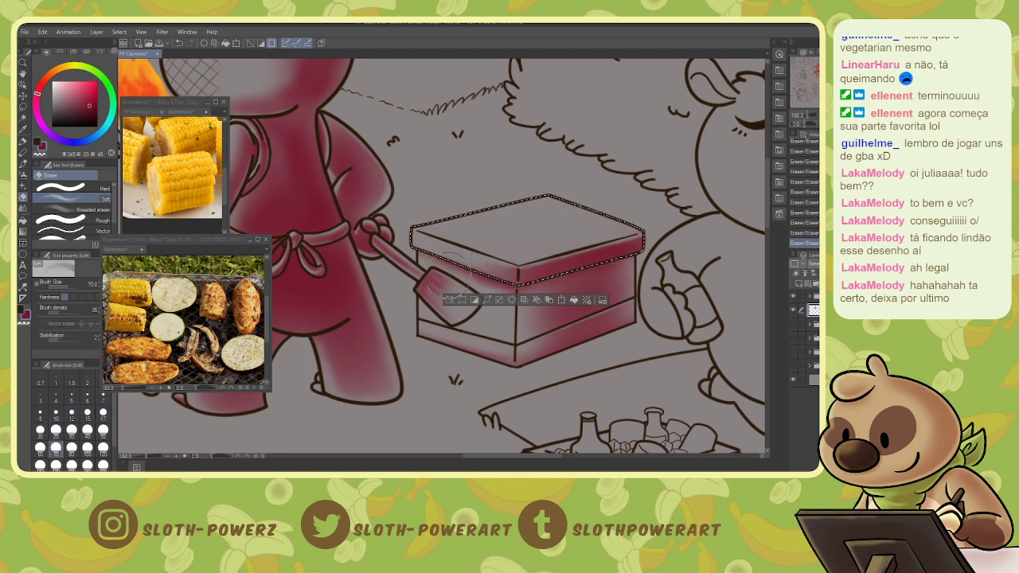
{"action": "mouse_move", "coordinate": [511, 274]}
{"action": "left_mouse_down"}
{"action": "mouse_move", "coordinate": [572, 272]}
{"action": "mouse_move", "coordinate": [519, 273]}
{"action": "mouse_move", "coordinate": [537, 223]}
{"action": "mouse_move", "coordinate": [499, 286]}
{"action": "left_mouse_up"}
{"action": "key", "text": "ctrl+minus"}
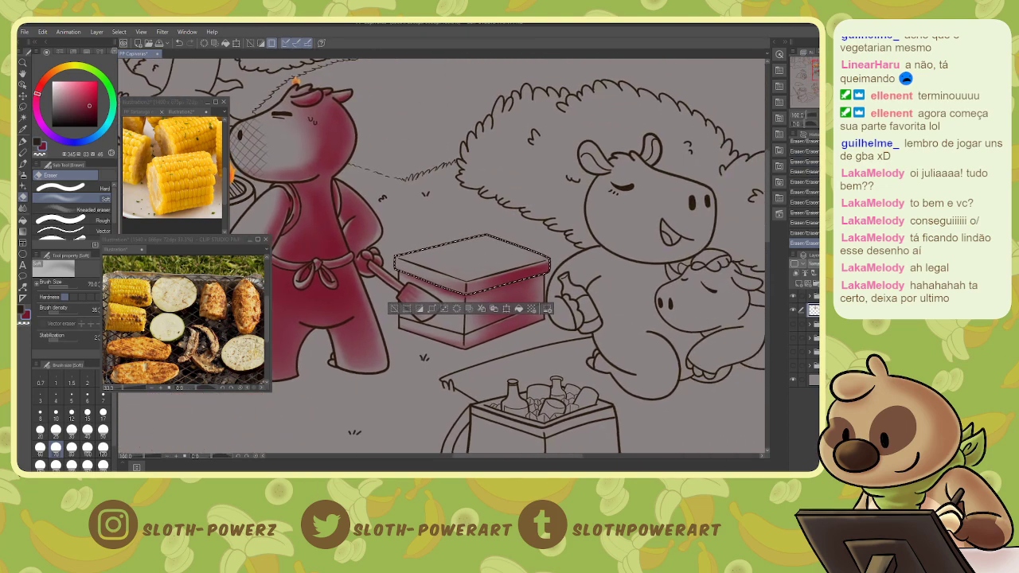
- Select the seated capybara's body and airbrush crimson below its head, down its chest and over its thigh with Soft at size 60
{"action": "key", "text": "ctrl+d"}
{"action": "key", "text": "w"}
{"action": "left_click", "coordinate": [594, 264]}
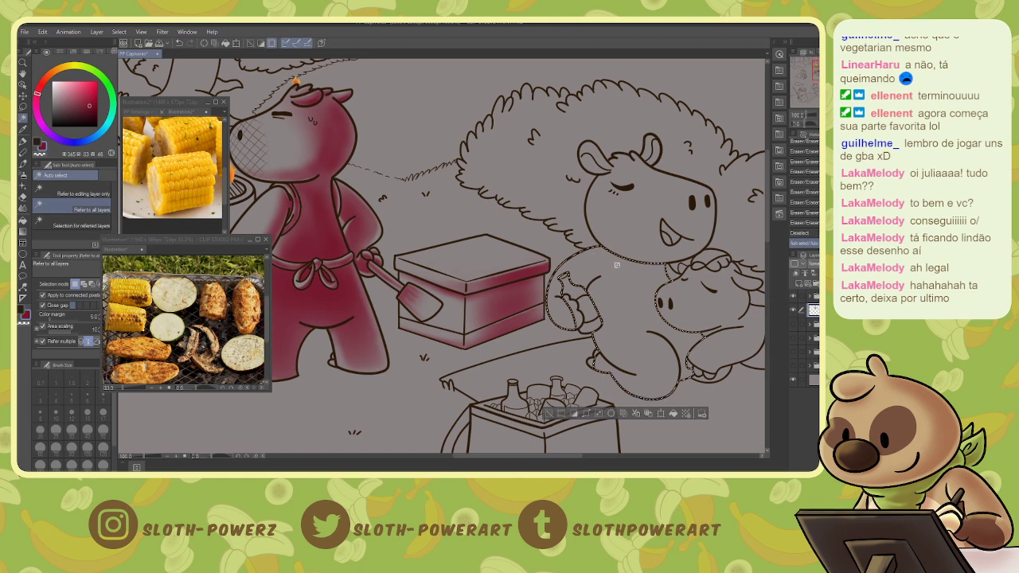
{"action": "left_click_drag", "start_coordinate": [817, 76], "coordinate": [824, 77]}
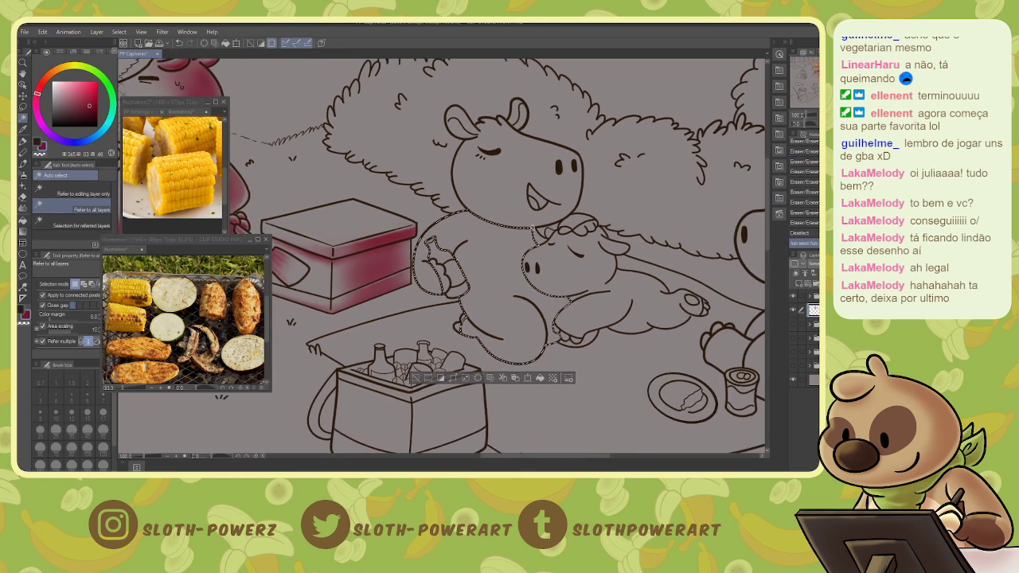
{"action": "key", "text": "b"}
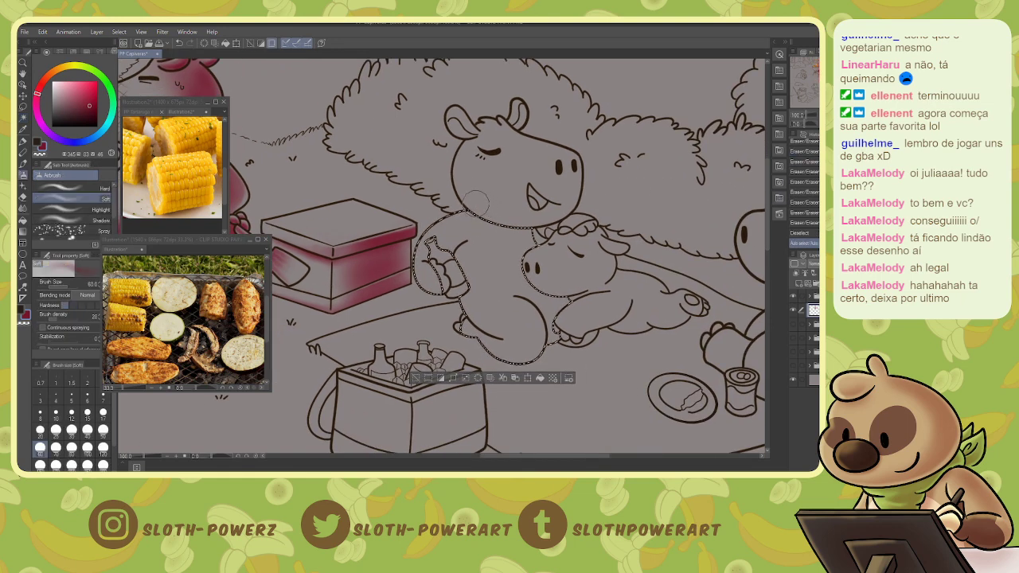
{"action": "left_click_drag", "start_coordinate": [486, 210], "coordinate": [524, 226]}
{"action": "mouse_move", "coordinate": [489, 214]}
{"action": "left_mouse_down"}
{"action": "mouse_move", "coordinate": [517, 229]}
{"action": "mouse_move", "coordinate": [540, 225]}
{"action": "mouse_move", "coordinate": [533, 237]}
{"action": "mouse_move", "coordinate": [505, 231]}
{"action": "mouse_move", "coordinate": [519, 286]}
{"action": "mouse_move", "coordinate": [552, 325]}
{"action": "mouse_move", "coordinate": [552, 340]}
{"action": "mouse_move", "coordinate": [553, 301]}
{"action": "mouse_move", "coordinate": [552, 328]}
{"action": "left_mouse_up"}
{"action": "mouse_move", "coordinate": [517, 235]}
{"action": "left_mouse_down"}
{"action": "mouse_move", "coordinate": [525, 290]}
{"action": "mouse_move", "coordinate": [522, 278]}
{"action": "left_mouse_up"}
{"action": "mouse_move", "coordinate": [515, 227]}
{"action": "left_mouse_down"}
{"action": "mouse_move", "coordinate": [510, 255]}
{"action": "mouse_move", "coordinate": [532, 352]}
{"action": "mouse_move", "coordinate": [473, 348]}
{"action": "mouse_move", "coordinate": [534, 356]}
{"action": "mouse_move", "coordinate": [541, 338]}
{"action": "mouse_move", "coordinate": [510, 304]}
{"action": "mouse_move", "coordinate": [511, 288]}
{"action": "mouse_move", "coordinate": [504, 296]}
{"action": "mouse_move", "coordinate": [487, 228]}
{"action": "mouse_move", "coordinate": [475, 228]}
{"action": "mouse_move", "coordinate": [556, 237]}
{"action": "mouse_move", "coordinate": [517, 237]}
{"action": "mouse_move", "coordinate": [566, 318]}
{"action": "mouse_move", "coordinate": [543, 297]}
{"action": "mouse_move", "coordinate": [560, 308]}
{"action": "mouse_move", "coordinate": [541, 306]}
{"action": "mouse_move", "coordinate": [561, 350]}
{"action": "mouse_move", "coordinate": [554, 304]}
{"action": "mouse_move", "coordinate": [561, 347]}
{"action": "mouse_move", "coordinate": [551, 341]}
{"action": "mouse_move", "coordinate": [560, 312]}
{"action": "left_mouse_up"}
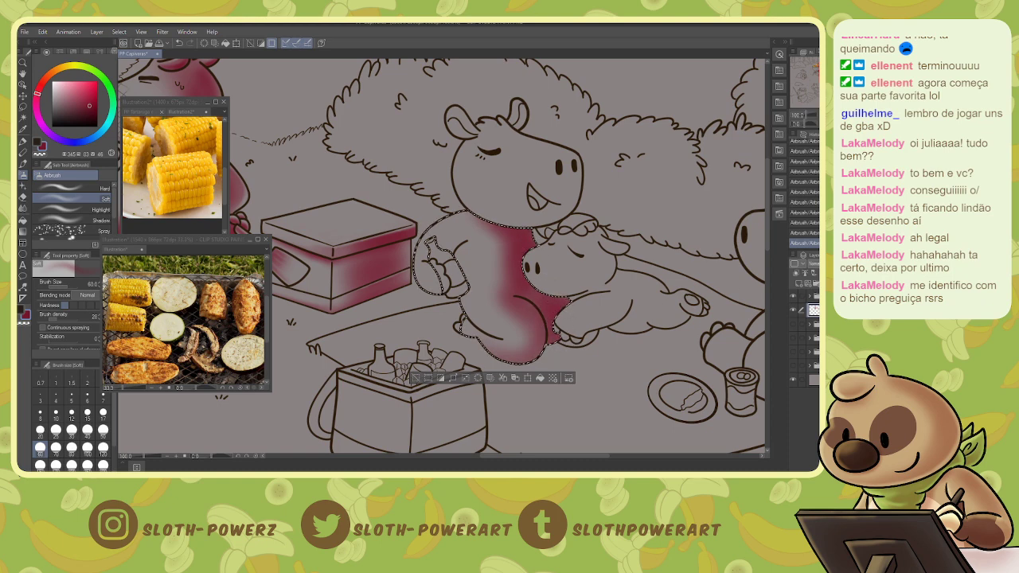
- On the line-art layer, sample the dark outline colour and try a size 3 pen stroke at the seated capybara's thigh, undoing it
{"action": "key", "text": "ctrl+d"}
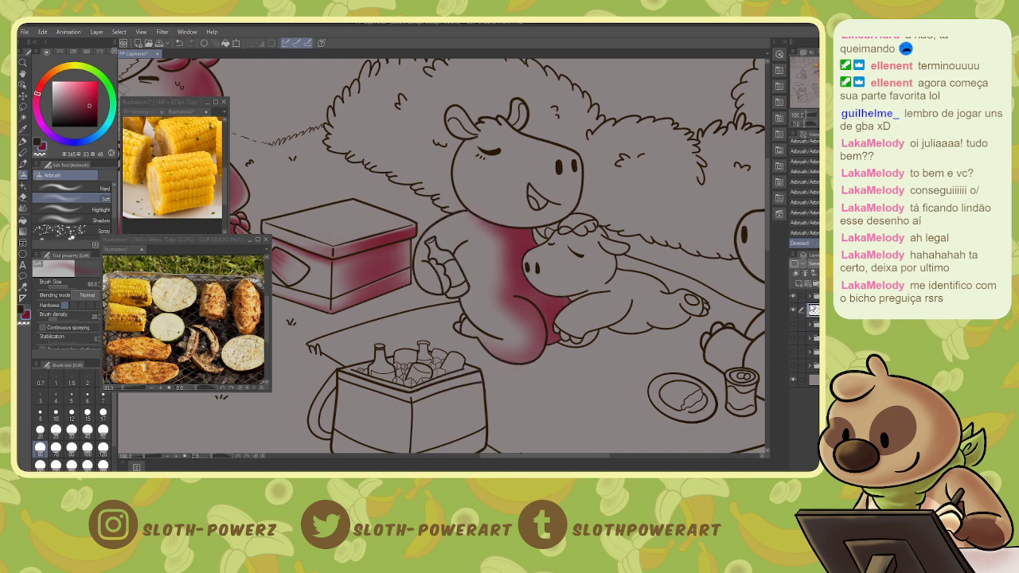
{"action": "left_click", "coordinate": [810, 296]}
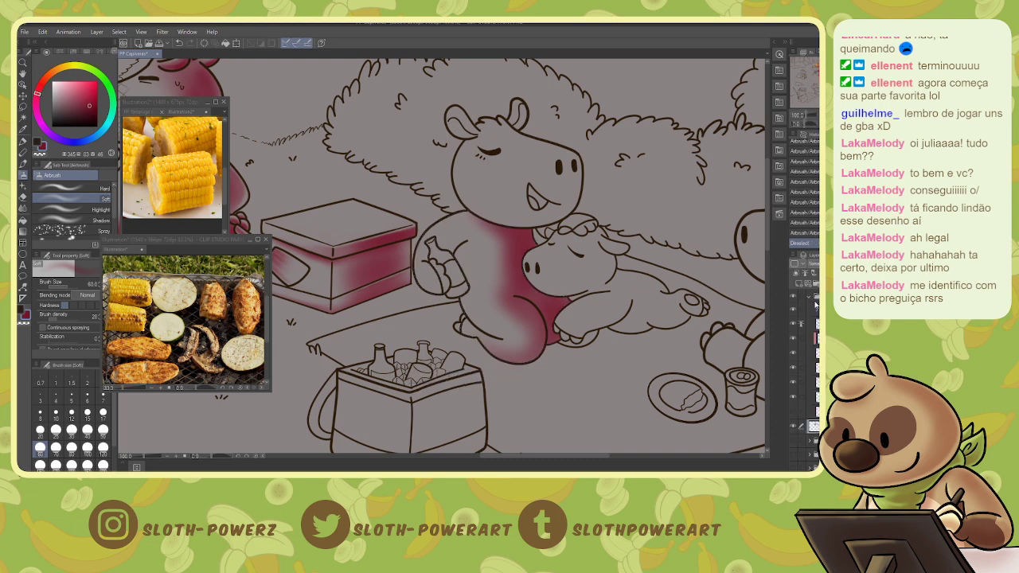
{"action": "left_click", "coordinate": [810, 296]}
{"action": "left_click", "coordinate": [809, 296]}
{"action": "left_click", "coordinate": [812, 323]}
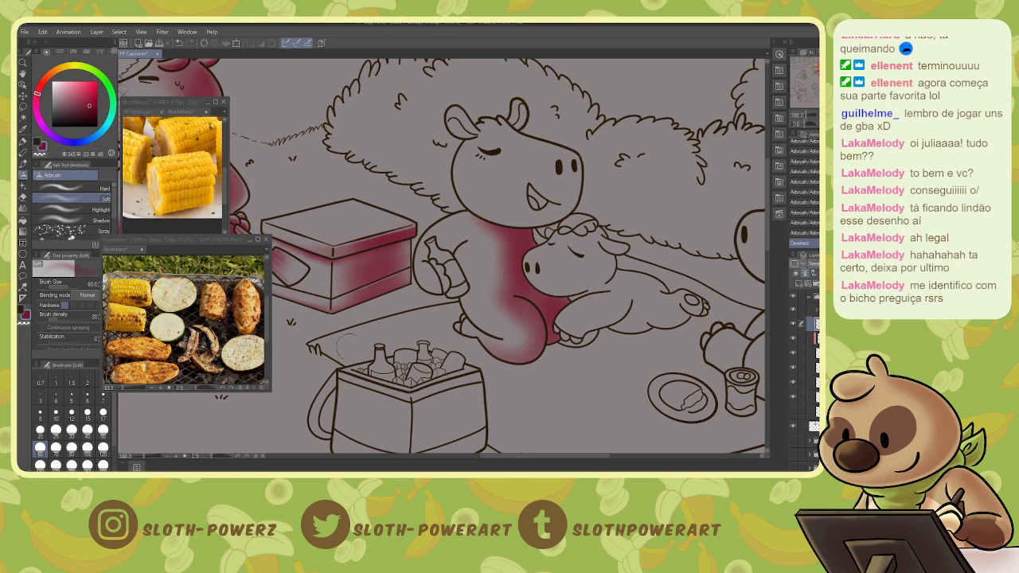
{"action": "key", "text": "x"}
{"action": "key", "text": "i"}
{"action": "left_click", "coordinate": [539, 303]}
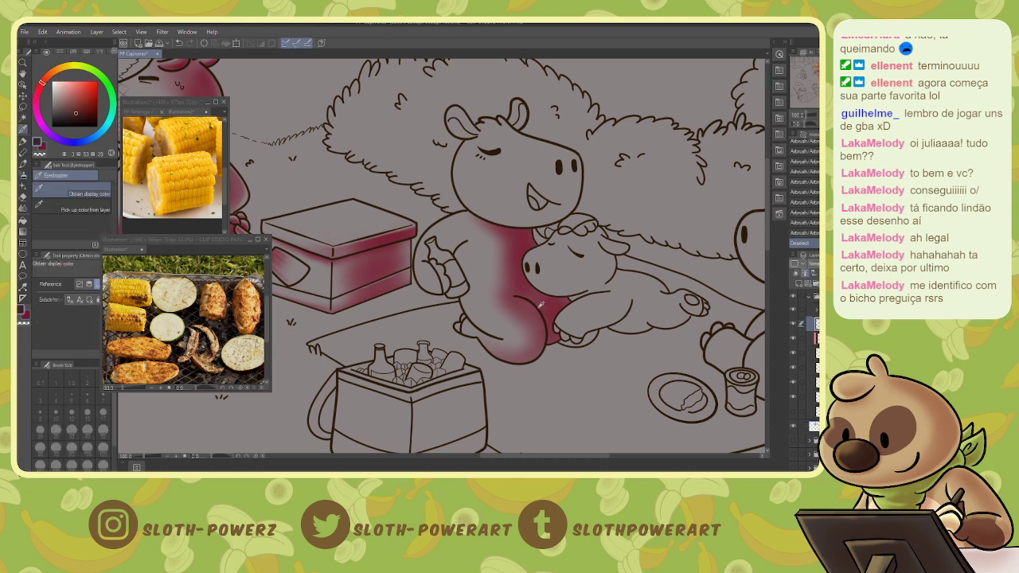
{"action": "left_click", "coordinate": [539, 303]}
{"action": "key", "text": "p"}
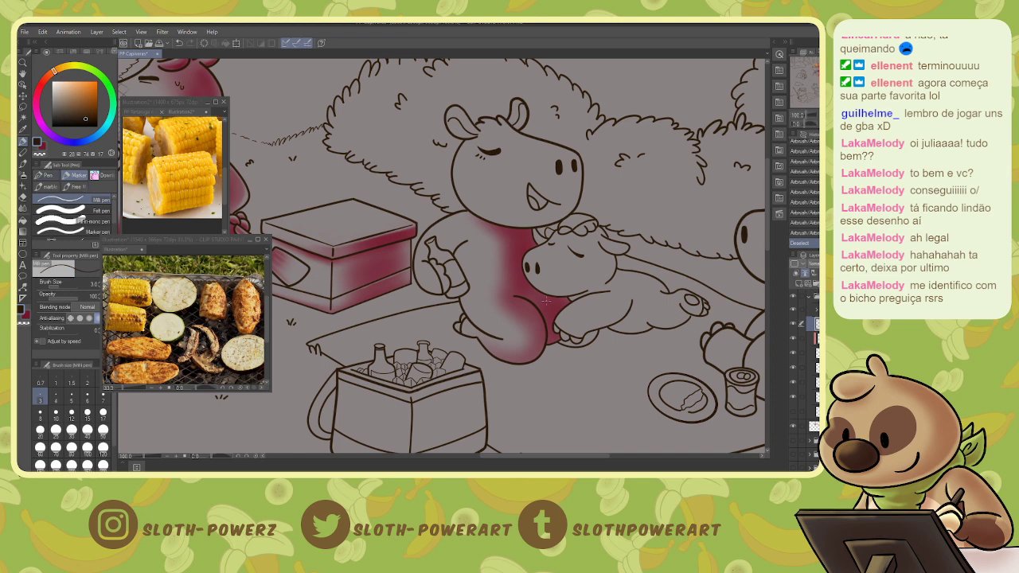
{"action": "left_click_drag", "start_coordinate": [544, 305], "coordinate": [542, 308]}
{"action": "key", "text": "ctrl+z"}
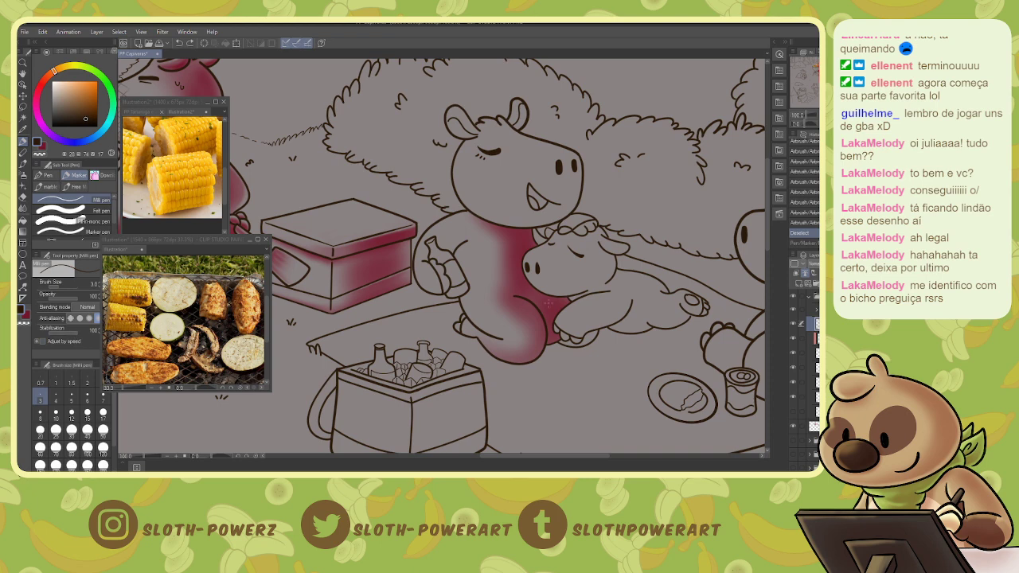
- Ink a short outline stroke at the seated capybara's thigh with the pen at size 7, undoing excess strokes
{"action": "key", "text": "bracketright"}
{"action": "key", "text": "bracketright"}
{"action": "key", "text": "bracketright"}
{"action": "key", "text": "bracketright"}
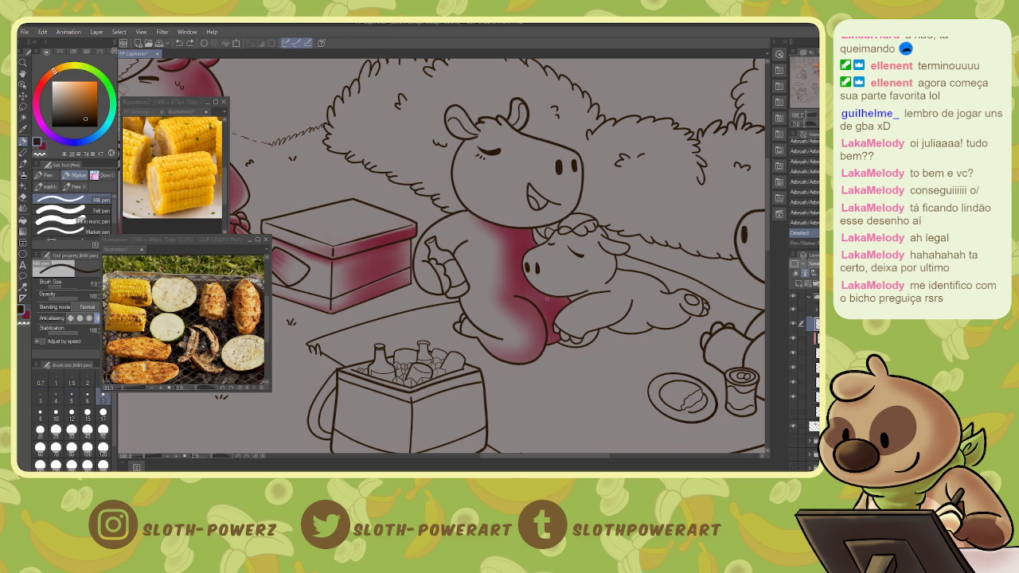
{"action": "left_click_drag", "start_coordinate": [542, 313], "coordinate": [552, 311]}
{"action": "key", "text": "ctrl+z"}
{"action": "key", "text": "ctrl+z"}
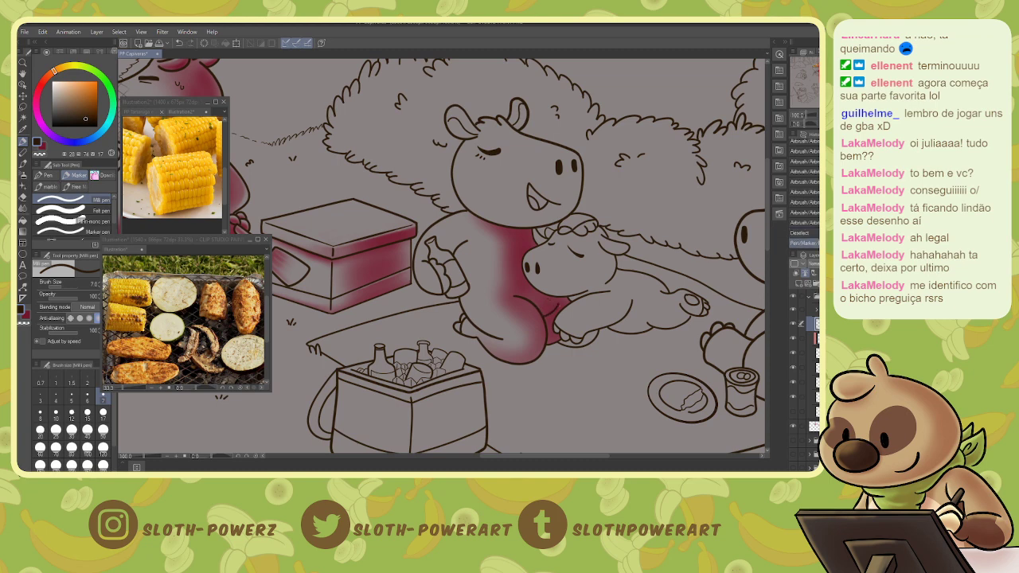
- Return to the shading layer, reselect the seated capybara's body with the shading temporarily hidden, and pick up the crimson again
{"action": "left_click", "coordinate": [813, 299]}
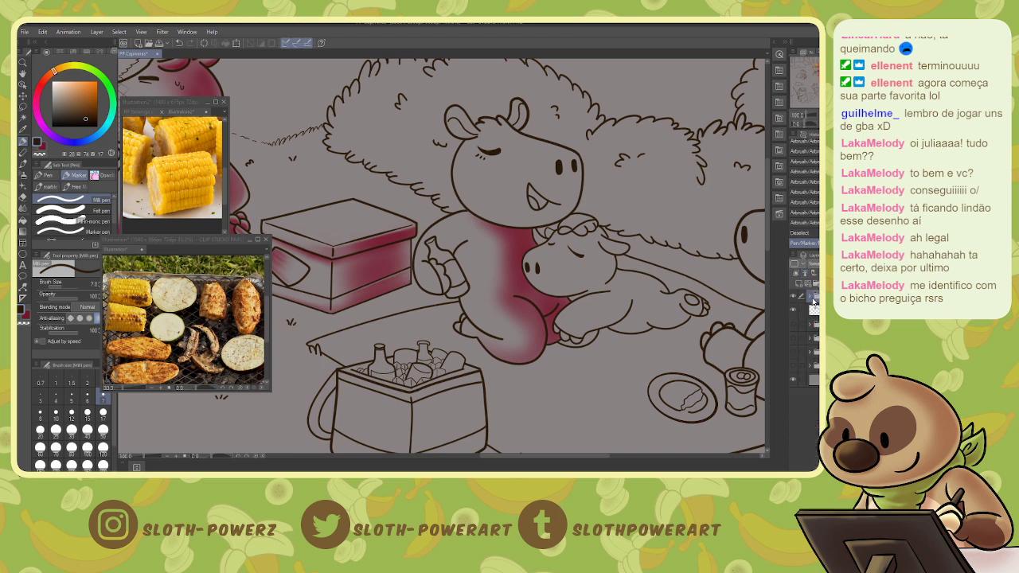
{"action": "left_click", "coordinate": [814, 310]}
{"action": "left_click", "coordinate": [793, 310]}
{"action": "key", "text": "w"}
{"action": "left_click", "coordinate": [518, 291]}
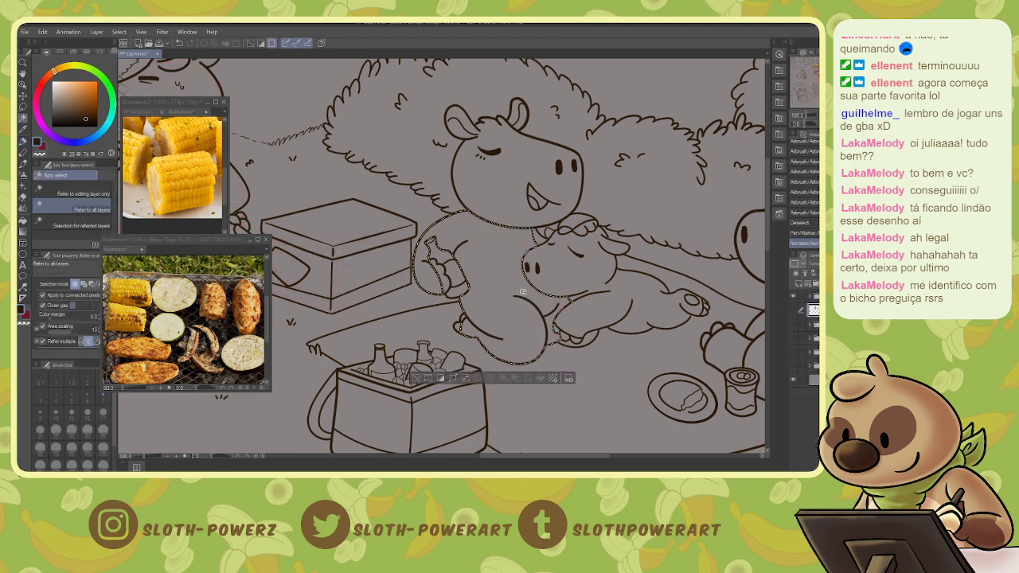
{"action": "left_click", "coordinate": [794, 310]}
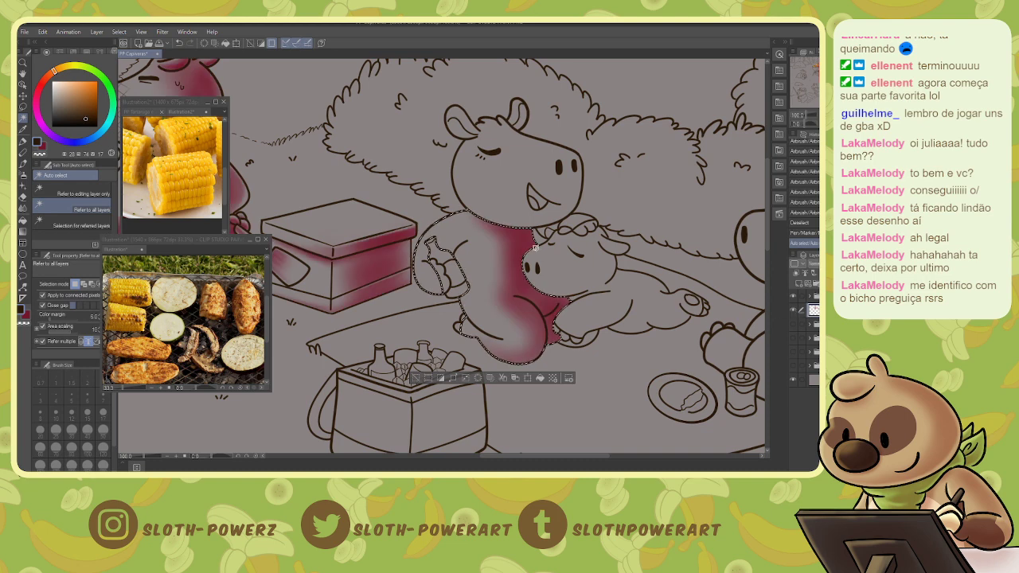
{"action": "left_click", "coordinate": [535, 269], "text": "alt"}
- Deepen the crimson down the seated capybara's torso and along its lower leg with the Soft airbrush at size 60, then reduce it to 15
{"action": "key", "text": "b"}
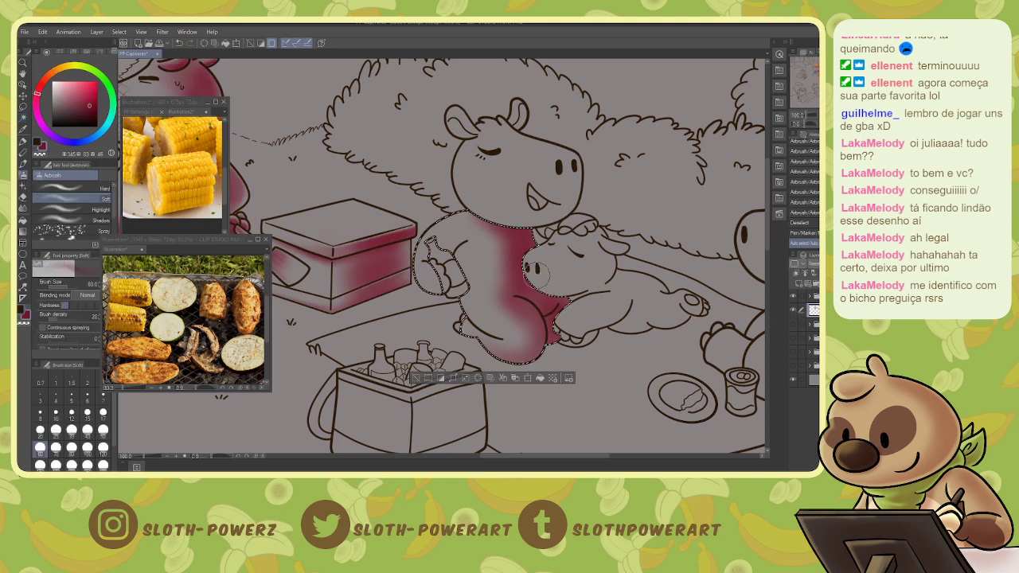
{"action": "key", "text": "bracketleft"}
{"action": "key", "text": "bracketleft"}
{"action": "key", "text": "bracketleft"}
{"action": "key", "text": "bracketright"}
{"action": "key", "text": "bracketright"}
{"action": "left_click_drag", "start_coordinate": [491, 229], "coordinate": [497, 302]}
{"action": "left_click_drag", "start_coordinate": [495, 253], "coordinate": [497, 309]}
{"action": "left_click_drag", "start_coordinate": [517, 357], "coordinate": [484, 348]}
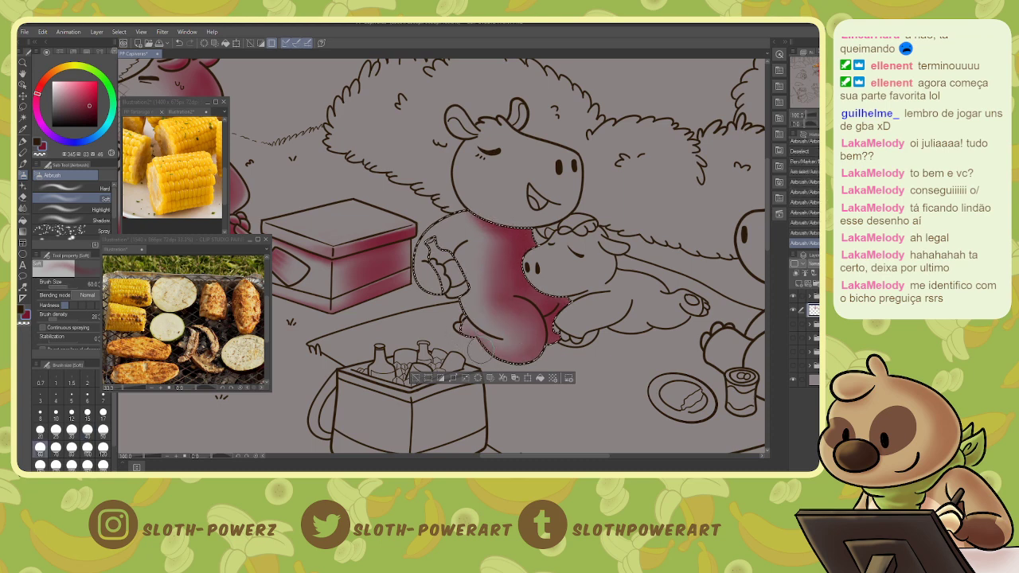
{"action": "key", "text": "bracketleft"}
{"action": "key", "text": "bracketleft"}
{"action": "key", "text": "bracketleft"}
{"action": "key", "text": "bracketleft"}
{"action": "key", "text": "bracketleft"}
{"action": "key", "text": "bracketleft"}
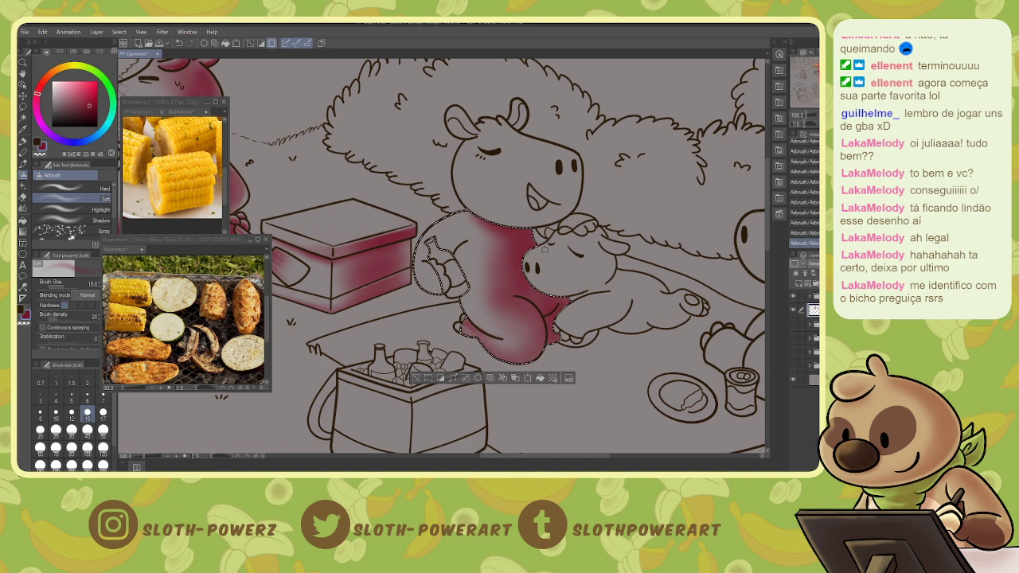
- Lighten the upper edge of the seated capybara's thigh with the Soft eraser, reducing its size to 17
{"action": "key", "text": "e"}
{"action": "key", "text": "bracketleft"}
{"action": "key", "text": "bracketleft"}
{"action": "key", "text": "bracketleft"}
{"action": "key", "text": "bracketleft"}
{"action": "key", "text": "bracketleft"}
{"action": "key", "text": "bracketleft"}
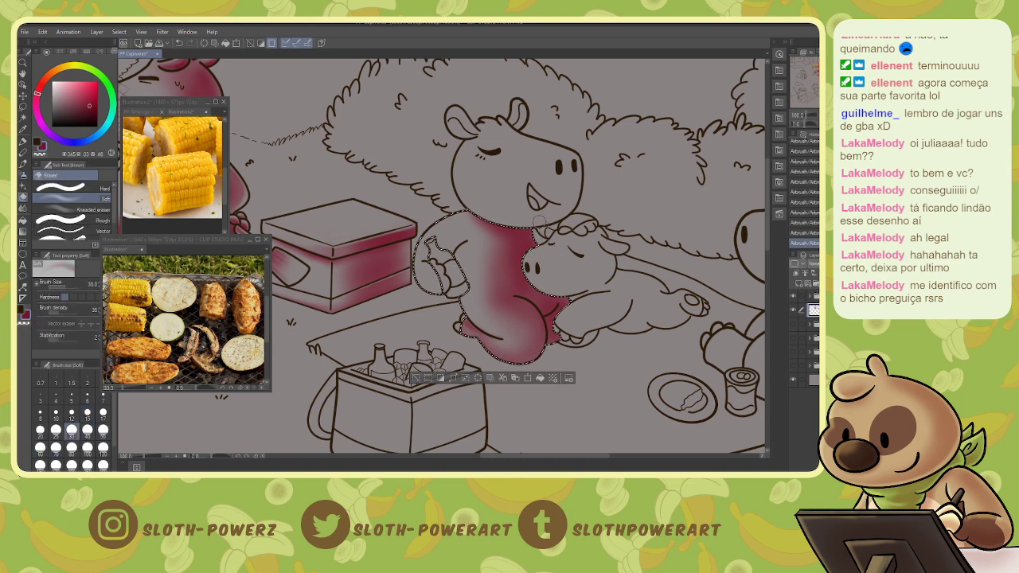
{"action": "key", "text": "bracketleft"}
{"action": "key", "text": "bracketleft"}
{"action": "key", "text": "bracketleft"}
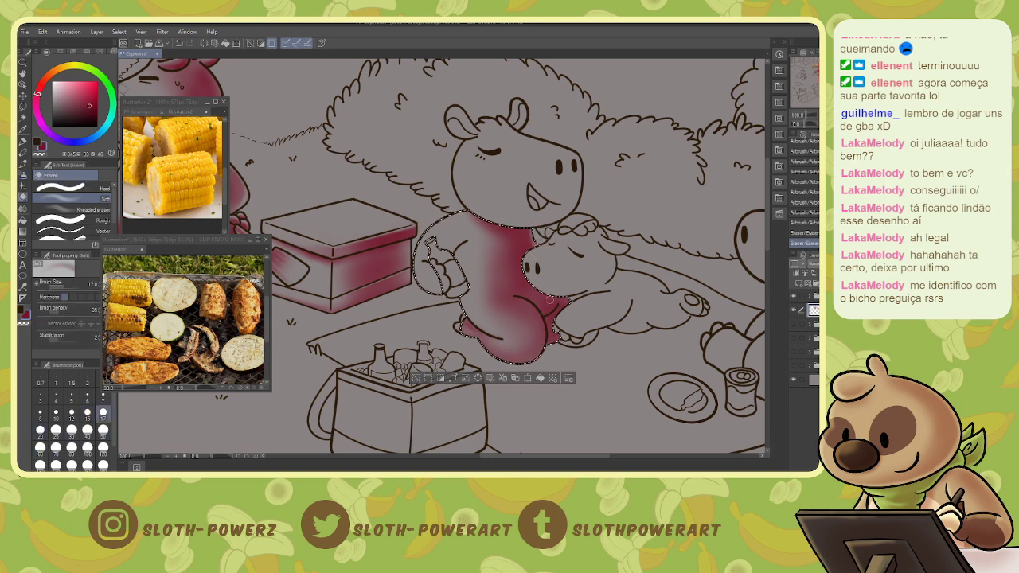
{"action": "left_click_drag", "start_coordinate": [541, 320], "coordinate": [543, 327]}
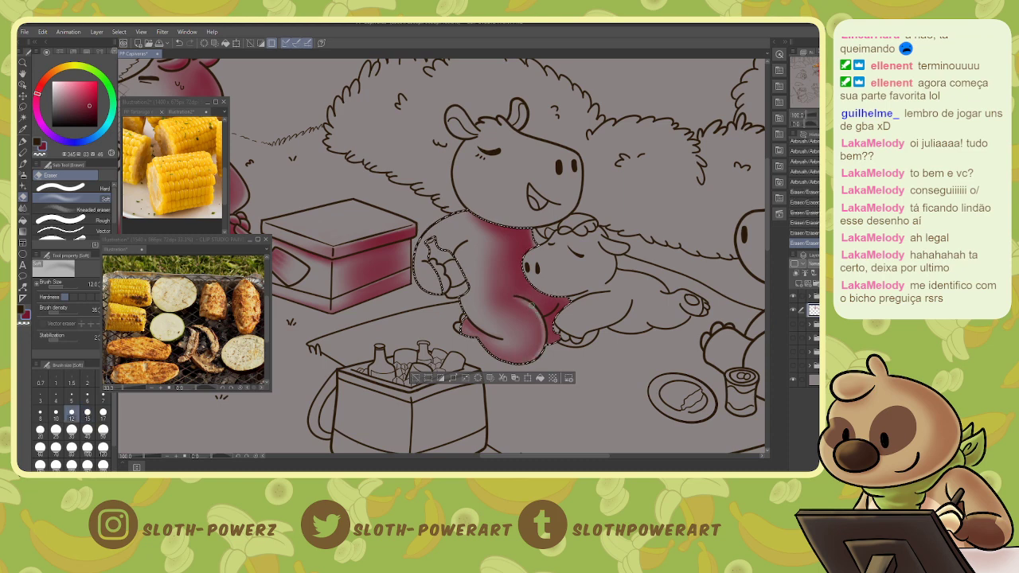
- Soften the crimson along the seated capybara's thigh with the Soft eraser at size 12, and darken the thigh crease with the Soft airbrush
{"action": "mouse_move", "coordinate": [514, 297]}
{"action": "left_mouse_down"}
{"action": "mouse_move", "coordinate": [555, 304]}
{"action": "mouse_move", "coordinate": [557, 325]}
{"action": "left_mouse_up"}
{"action": "left_click_drag", "start_coordinate": [550, 312], "coordinate": [560, 329]}
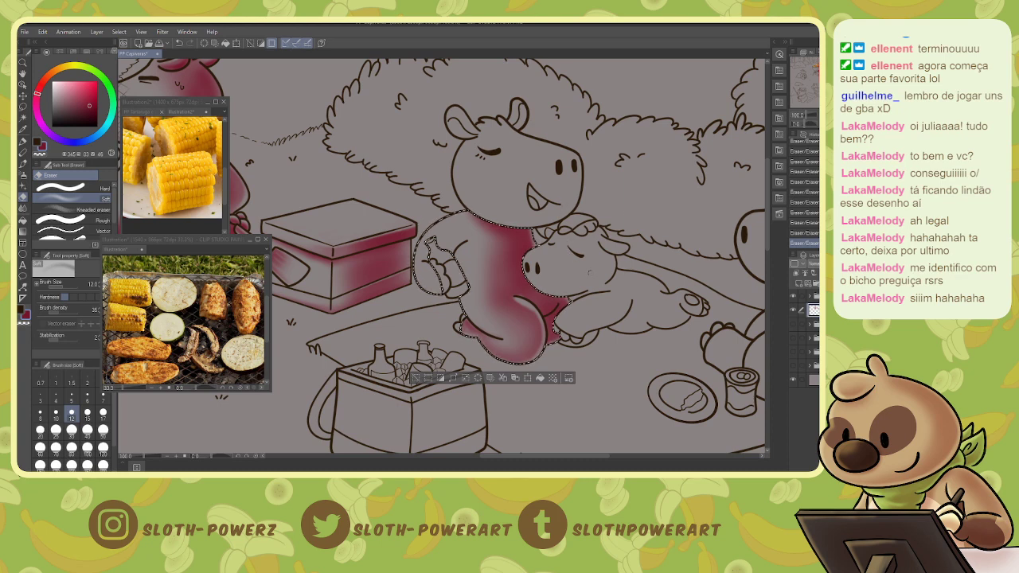
{"action": "key", "text": "b"}
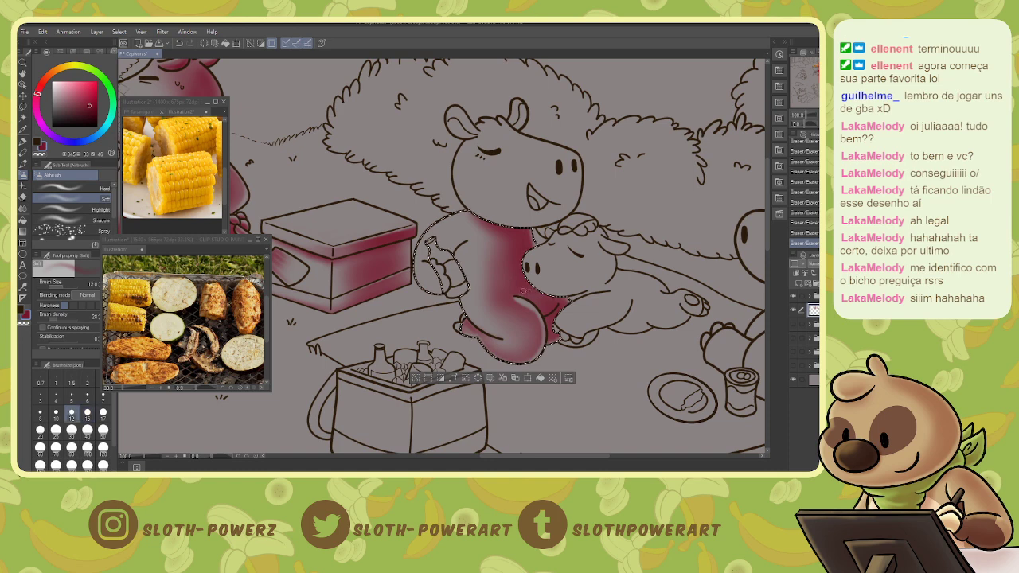
{"action": "mouse_move", "coordinate": [527, 299]}
{"action": "left_mouse_down"}
{"action": "mouse_move", "coordinate": [541, 331]}
{"action": "mouse_move", "coordinate": [512, 300]}
{"action": "left_mouse_up"}
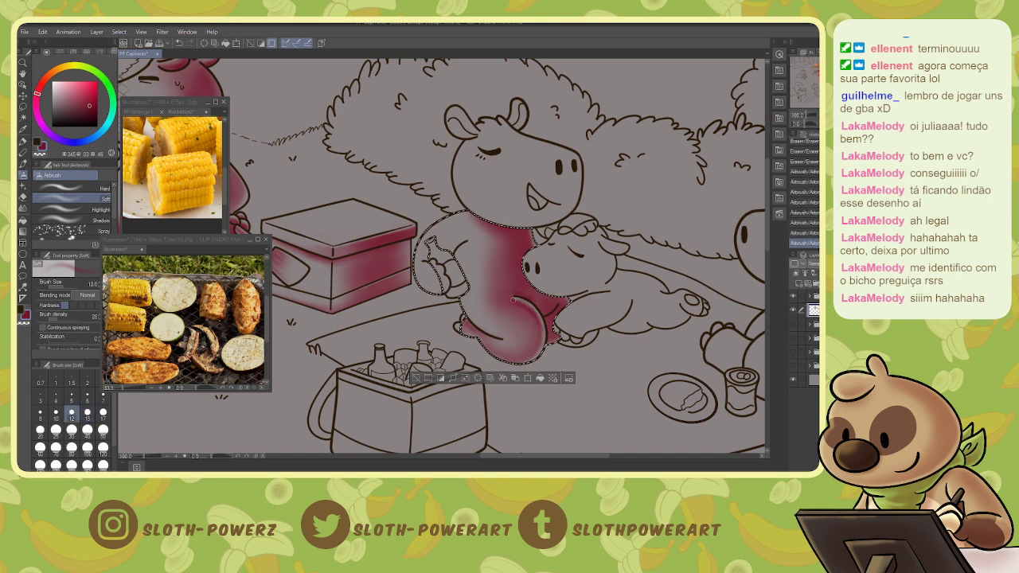
- Deepen the thigh's shadow with the Soft airbrush at size 20, and lighten the upper torso with the Soft eraser at size 17
{"action": "key", "text": "bracketright"}
{"action": "key", "text": "bracketright"}
{"action": "key", "text": "bracketright"}
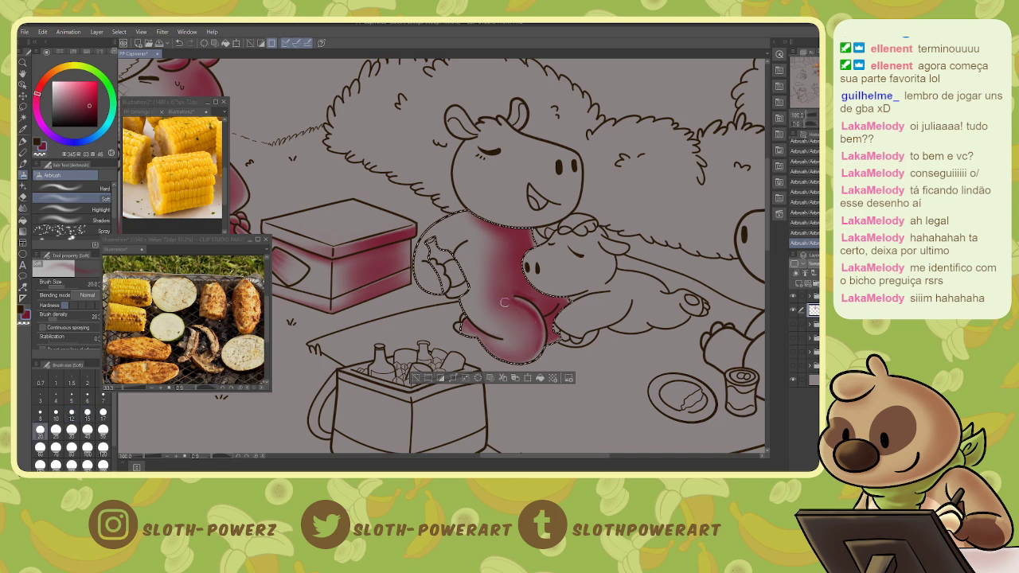
{"action": "left_click_drag", "start_coordinate": [515, 307], "coordinate": [544, 346]}
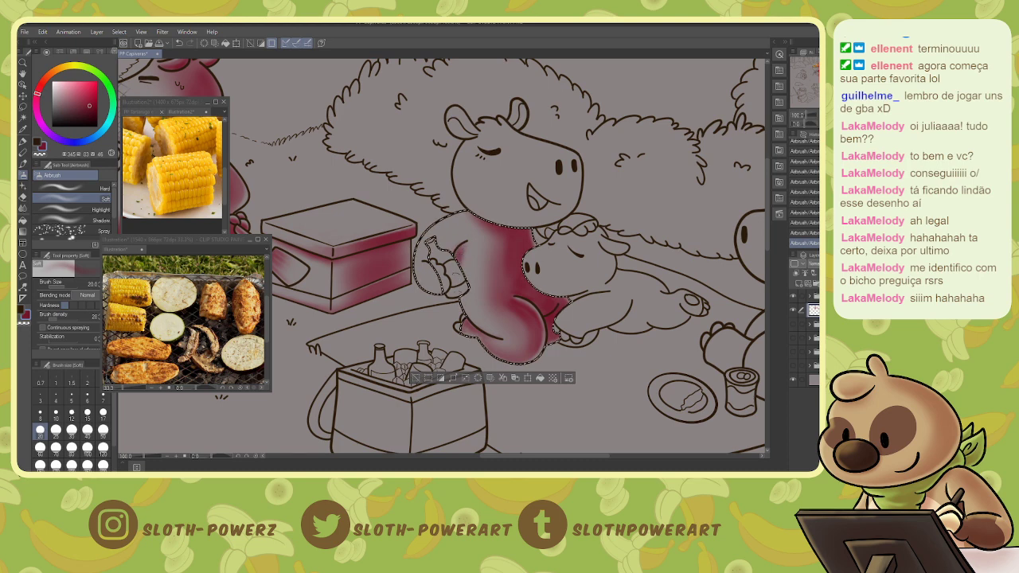
{"action": "key", "text": "e"}
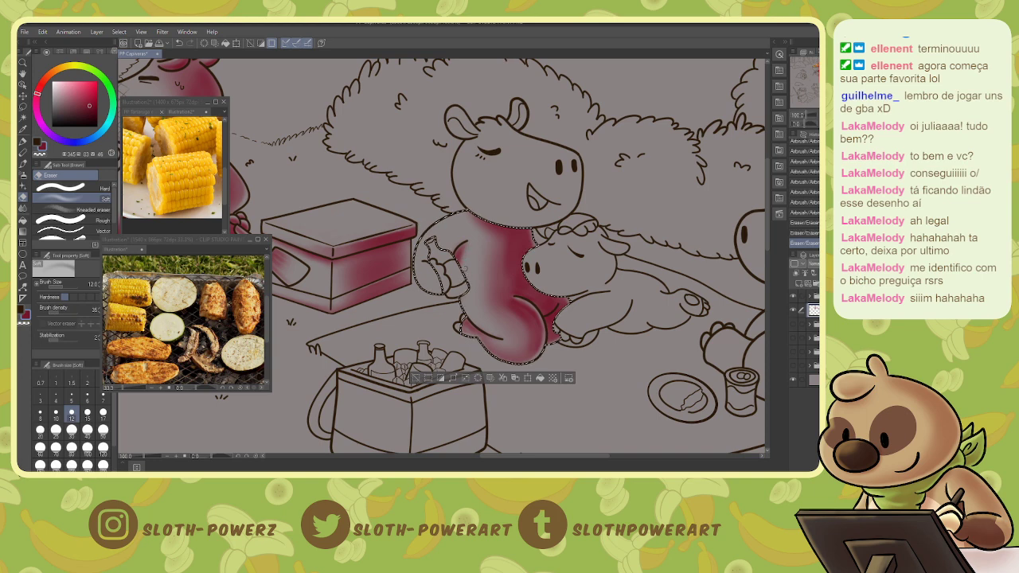
{"action": "key", "text": "bracketright"}
{"action": "key", "text": "bracketright"}
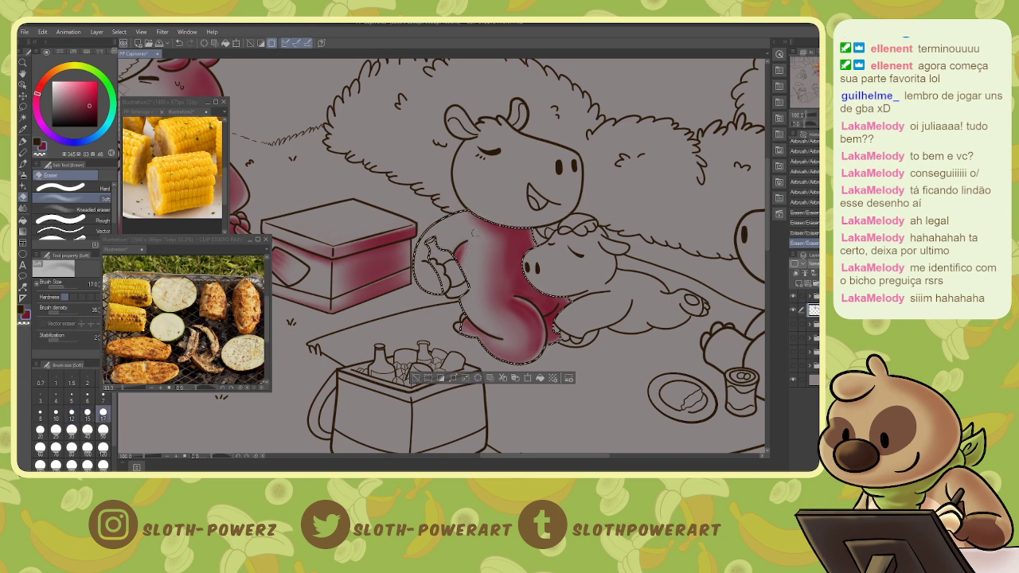
- Shade the seated capybara's bottle-holding arm in crimson with the Soft airbrush at size 20
{"action": "key", "text": "b"}
{"action": "left_click_drag", "start_coordinate": [423, 284], "coordinate": [438, 293]}
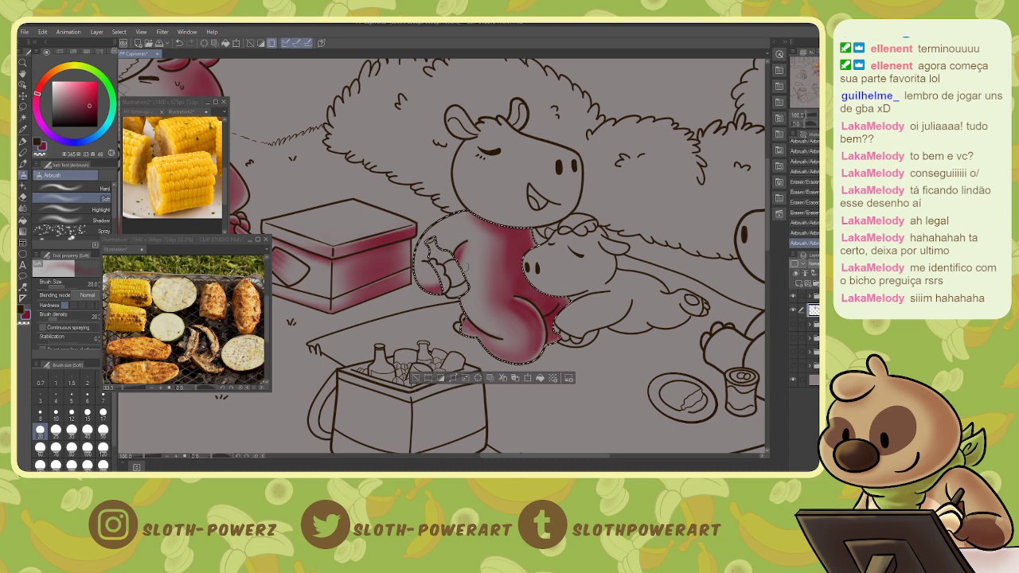
{"action": "left_click_drag", "start_coordinate": [427, 279], "coordinate": [441, 292]}
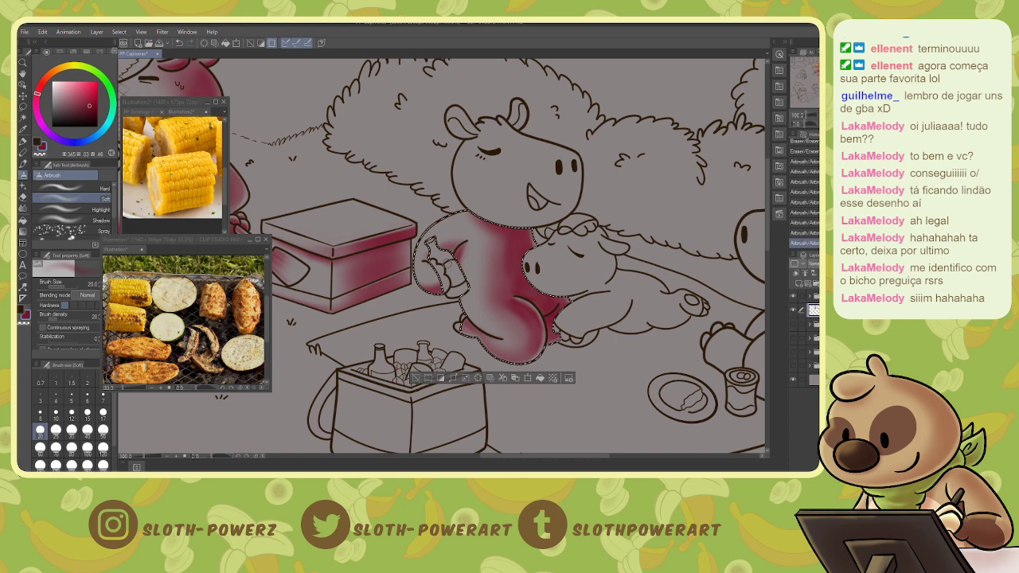
- Select only the narrow area beside the bottle at the seated capybara's hand and shade it crimson with the Soft airbrush at sizes 12 and 30
{"action": "key", "text": "ctrl+d"}
{"action": "key", "text": "e"}
{"action": "key", "text": "b"}
{"action": "key", "text": "ctrl+z"}
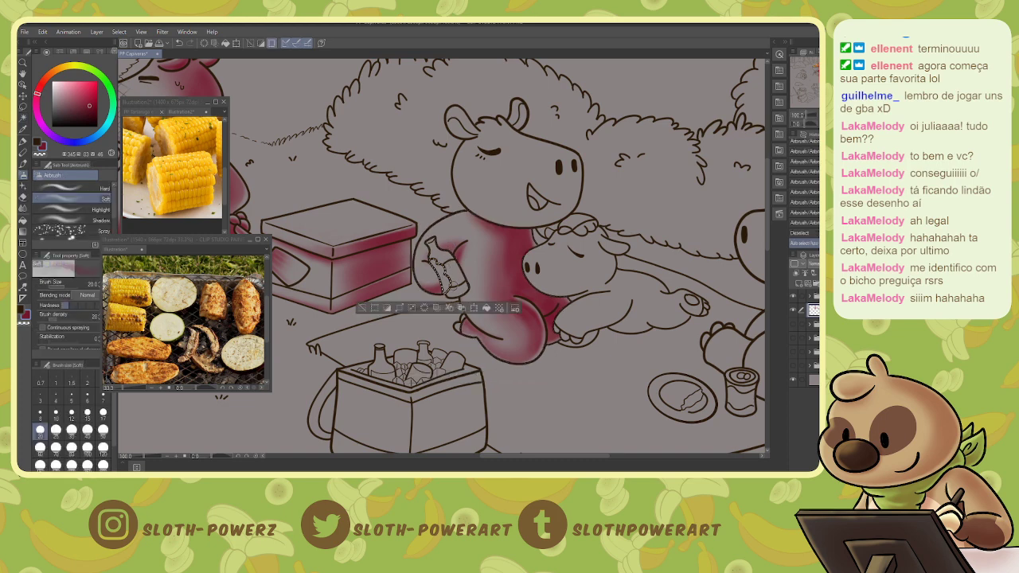
{"action": "key", "text": "bracketleft"}
{"action": "key", "text": "bracketleft"}
{"action": "key", "text": "bracketleft"}
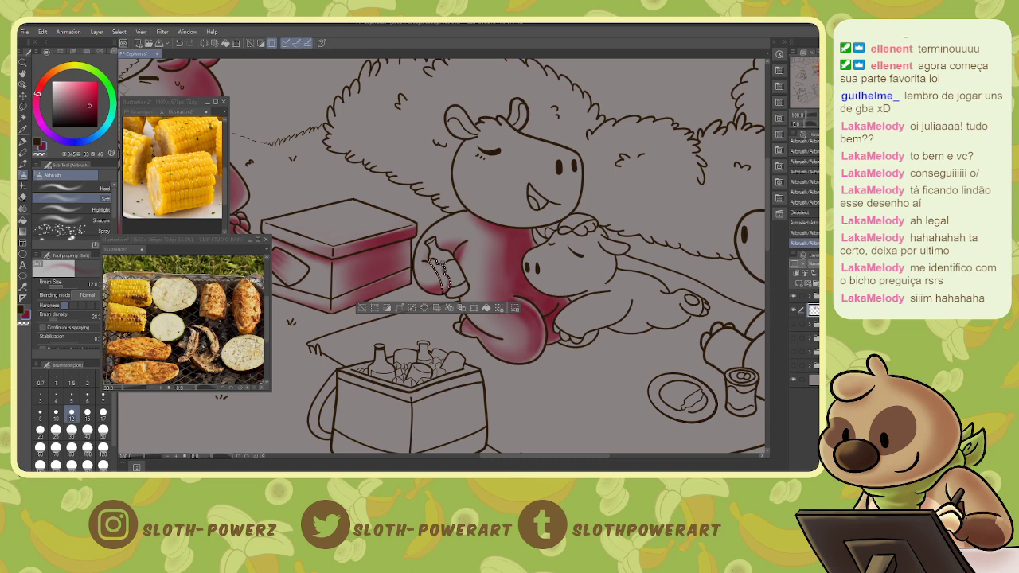
{"action": "key", "text": "bracketright"}
{"action": "key", "text": "bracketright"}
{"action": "key", "text": "bracketright"}
{"action": "key", "text": "bracketright"}
{"action": "key", "text": "bracketright"}
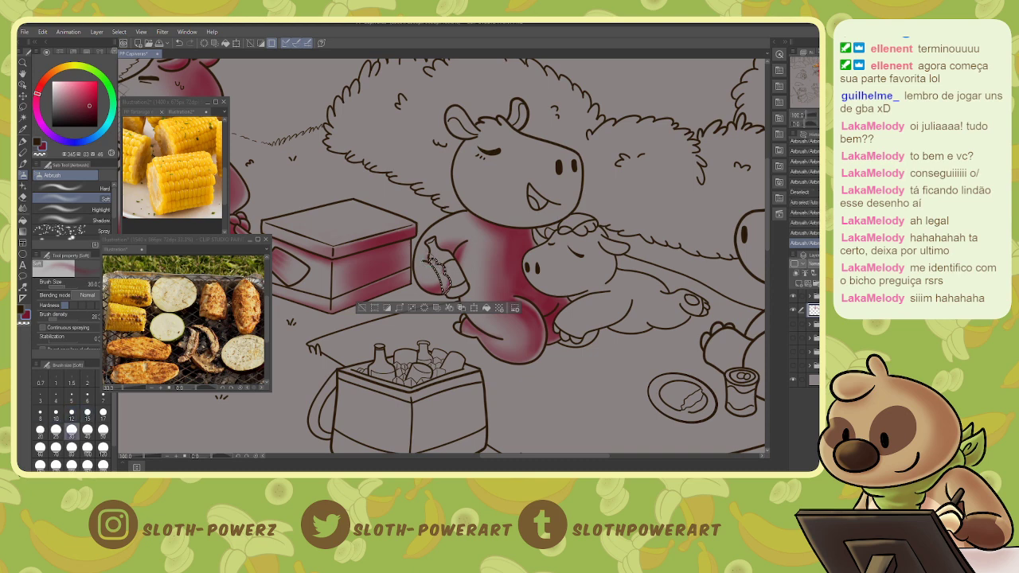
{"action": "left_click_drag", "start_coordinate": [435, 264], "coordinate": [445, 290]}
- Lighten the narrow area beside the bottle with the Soft eraser at size 17, and clear the selection
{"action": "key", "text": "e"}
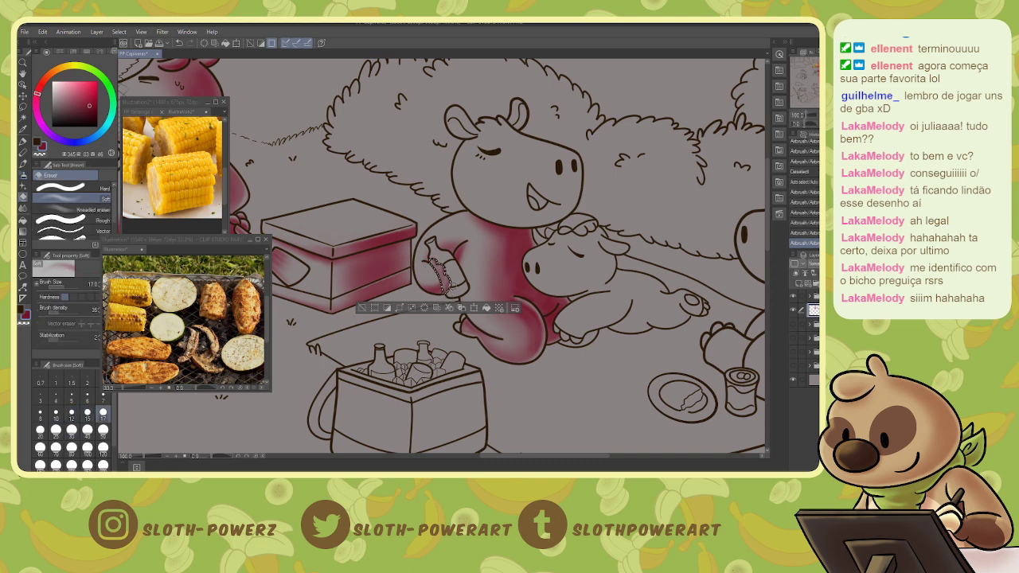
{"action": "left_click", "coordinate": [443, 275]}
{"action": "left_click", "coordinate": [442, 272]}
{"action": "left_click", "coordinate": [442, 272]}
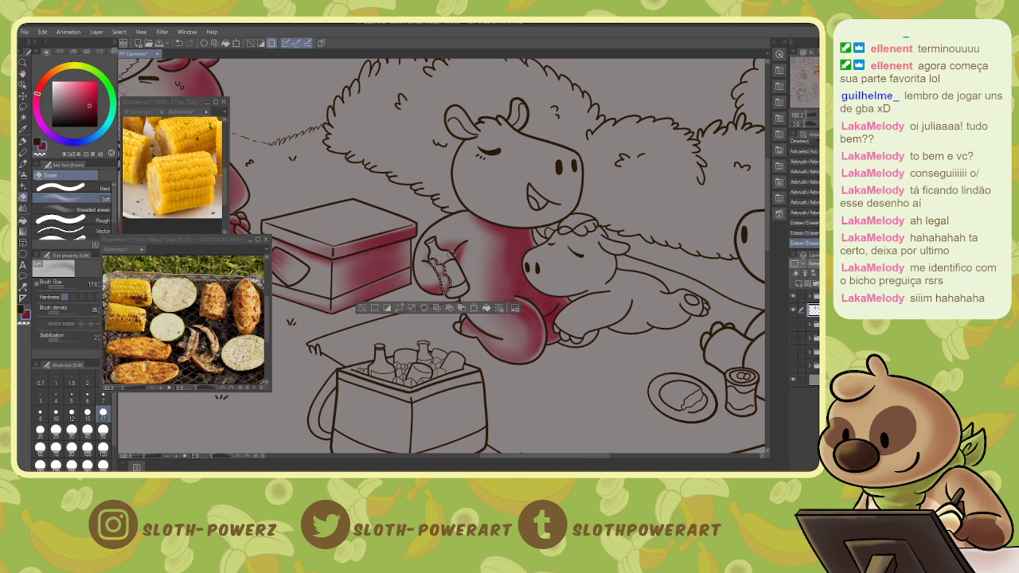
{"action": "key", "text": "ctrl+d"}
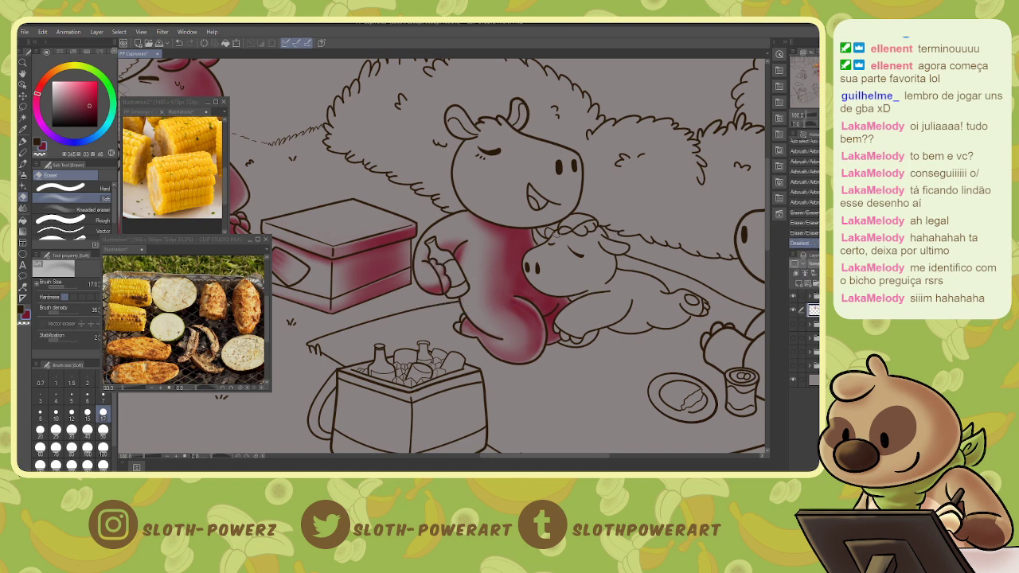
- Select the seated capybara's head with Auto select and refine the selection near the forehead with the Lasso
{"action": "key", "text": "w"}
{"action": "left_click", "coordinate": [520, 212]}
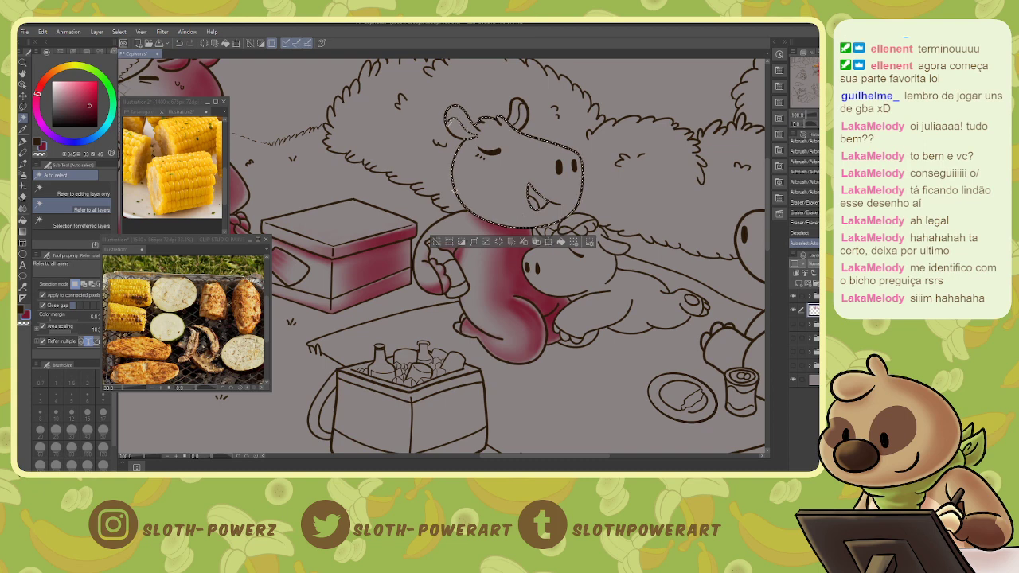
{"action": "key", "text": "m"}
{"action": "mouse_move", "coordinate": [471, 137]}
{"action": "left_mouse_down"}
{"action": "mouse_move", "coordinate": [450, 121]}
{"action": "mouse_move", "coordinate": [468, 117]}
{"action": "mouse_move", "coordinate": [481, 139]}
{"action": "left_mouse_up"}
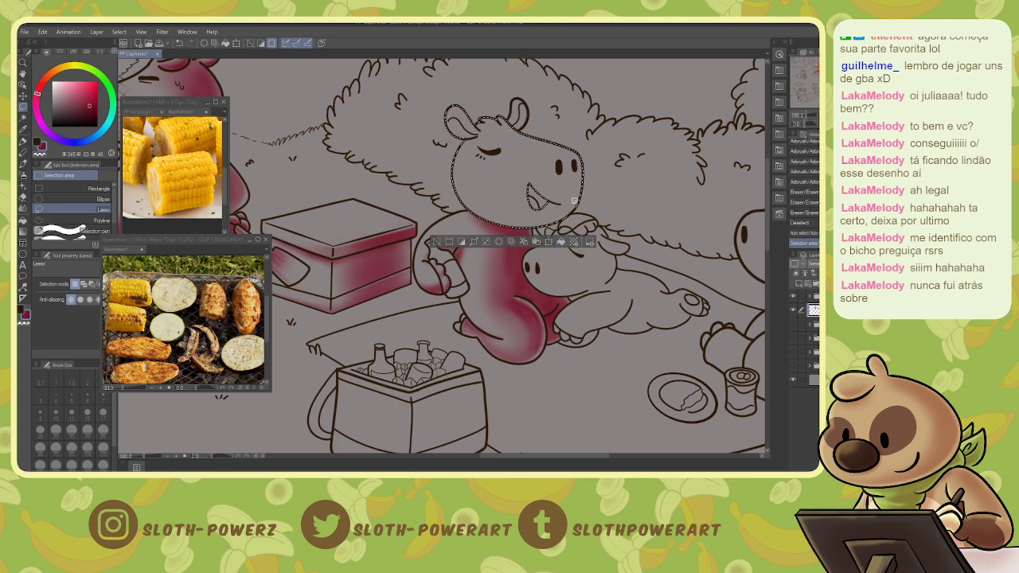
- Spread crimson over the seated capybara's muzzle and lower face with the Soft airbrush at size 60
{"action": "key", "text": "b"}
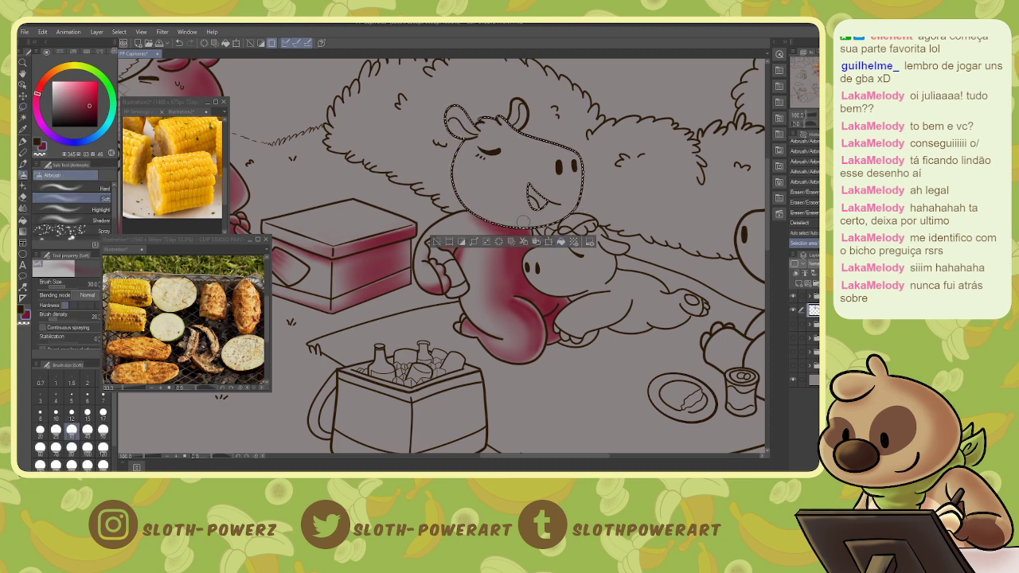
{"action": "key", "text": "bracketright"}
{"action": "key", "text": "bracketright"}
{"action": "key", "text": "bracketright"}
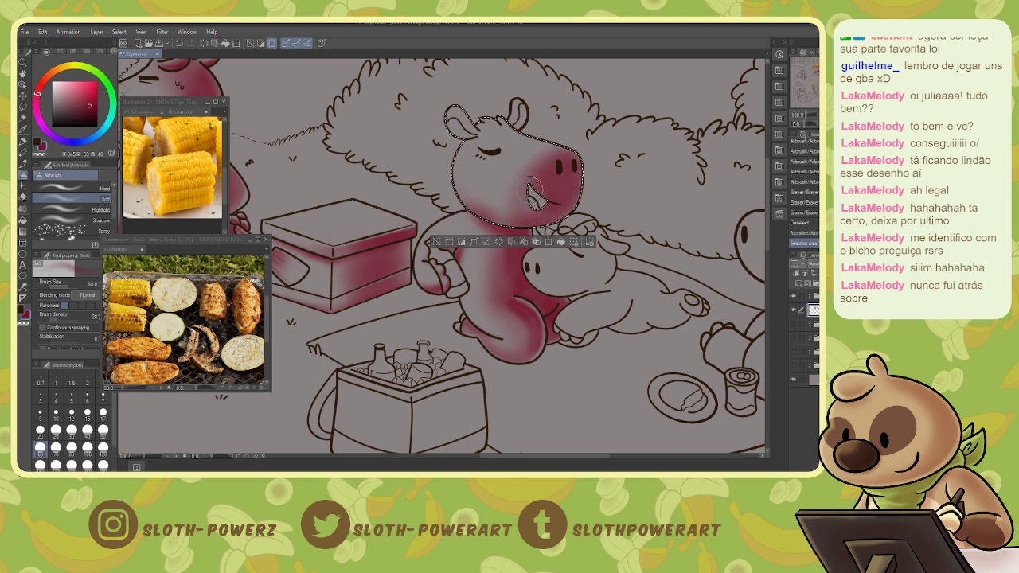
- Deepen the crimson along the muzzle's front edge below the nostrils with the Soft airbrush reduced to size 20
{"action": "key", "text": "bracketleft"}
{"action": "key", "text": "bracketleft"}
{"action": "key", "text": "bracketleft"}
{"action": "key", "text": "bracketleft"}
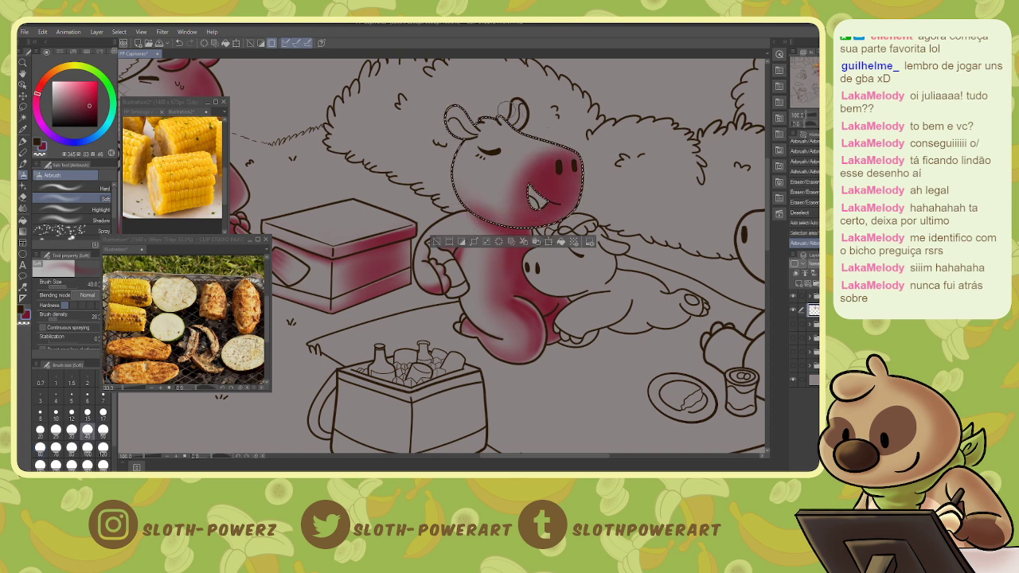
{"action": "left_click_drag", "start_coordinate": [575, 209], "coordinate": [580, 193]}
{"action": "left_click_drag", "start_coordinate": [570, 214], "coordinate": [580, 198]}
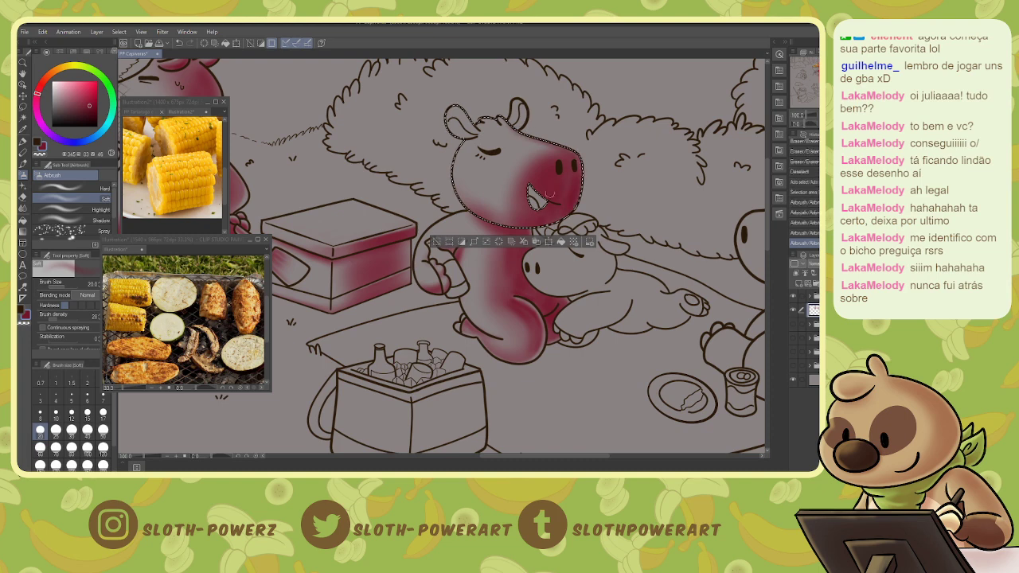
- Build up the crimson around the mouth and cheek with the Soft airbrush at size 50
{"action": "key", "text": "bracketright"}
{"action": "key", "text": "bracketright"}
{"action": "key", "text": "bracketright"}
{"action": "key", "text": "bracketright"}
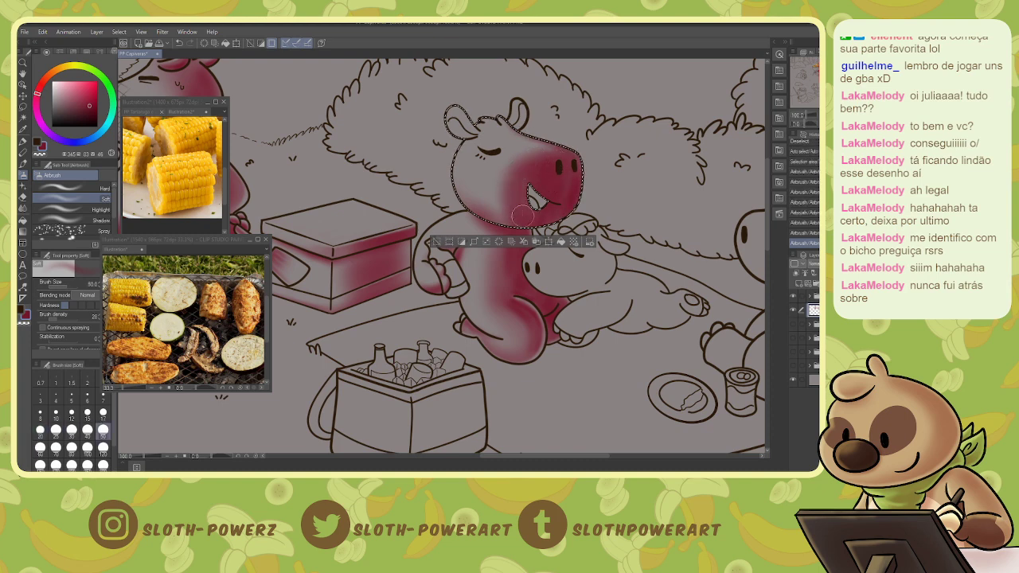
{"action": "mouse_move", "coordinate": [523, 216]}
{"action": "left_mouse_down"}
{"action": "mouse_move", "coordinate": [492, 204]}
{"action": "mouse_move", "coordinate": [538, 166]}
{"action": "left_mouse_up"}
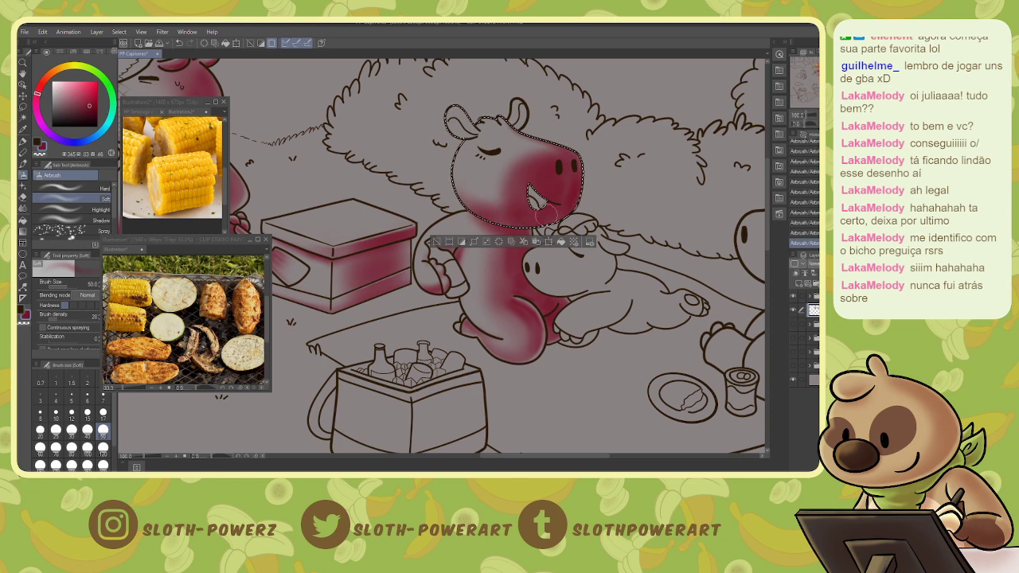
- Shade the inside of the seated capybara's near ear in crimson with the Soft airbrush at size 20
{"action": "key", "text": "bracketleft"}
{"action": "key", "text": "bracketleft"}
{"action": "key", "text": "bracketleft"}
{"action": "key", "text": "bracketleft"}
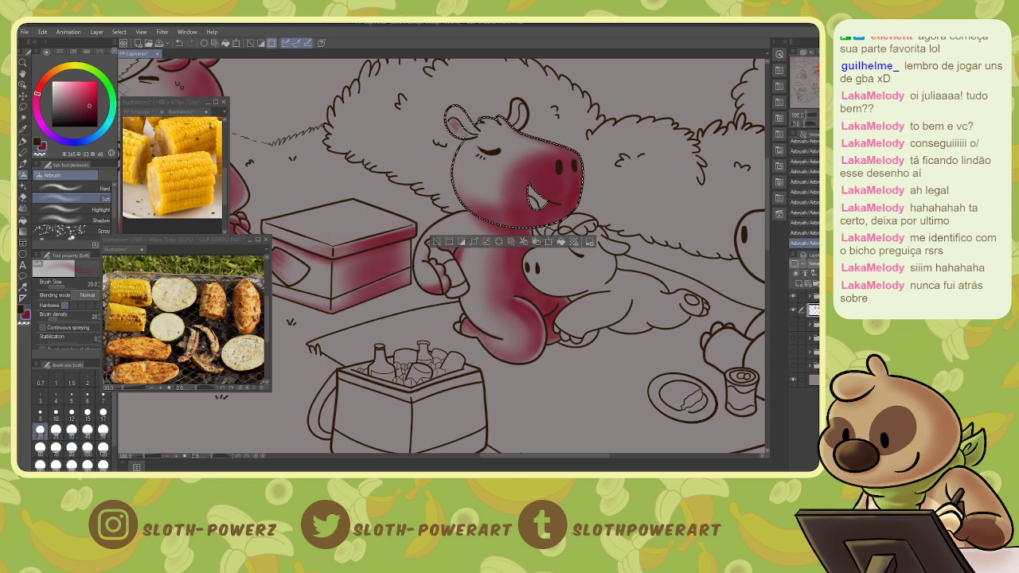
{"action": "left_click_drag", "start_coordinate": [462, 130], "coordinate": [455, 121]}
- Clean up the crimson at the near ear's base and forehead with the Soft eraser at size 12
{"action": "key", "text": "e"}
{"action": "key", "text": "bracketleft"}
{"action": "key", "text": "bracketleft"}
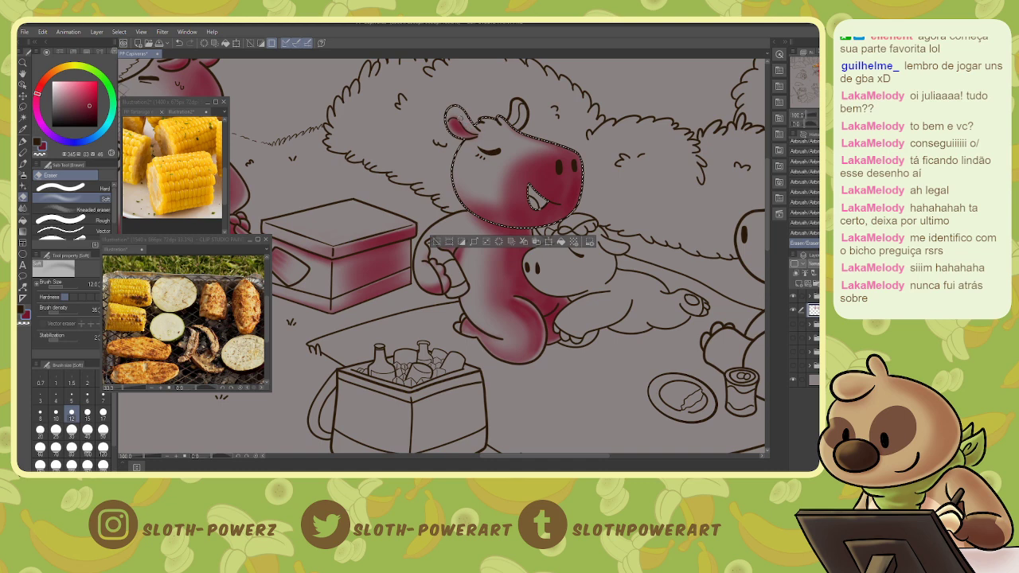
{"action": "left_click_drag", "start_coordinate": [472, 128], "coordinate": [480, 135]}
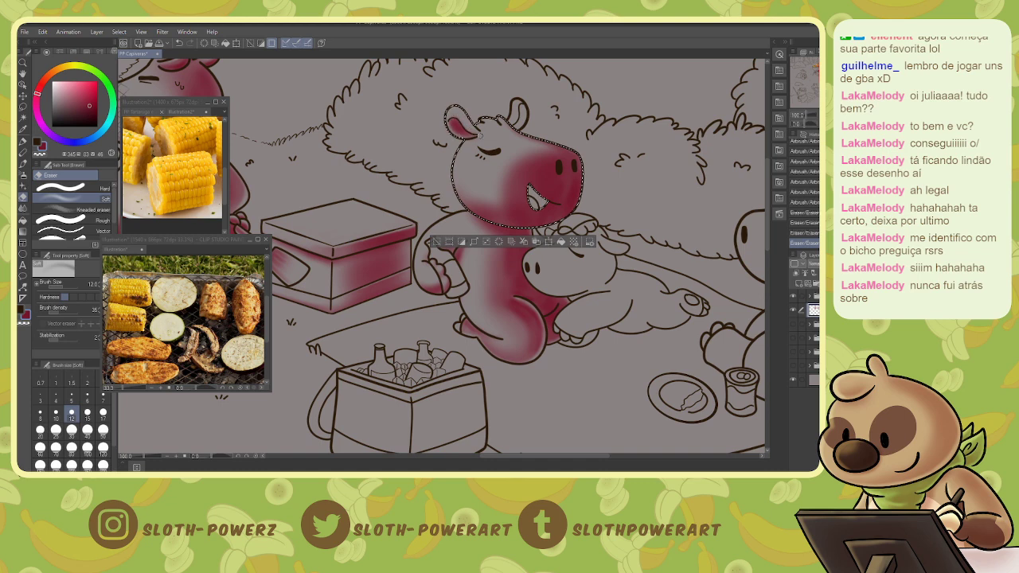
- Fade the outer edge of the near ear's shading with an enlarged Soft eraser
{"action": "key", "text": "bracketright"}
{"action": "key", "text": "bracketright"}
{"action": "key", "text": "bracketright"}
{"action": "key", "text": "bracketright"}
{"action": "key", "text": "bracketright"}
{"action": "key", "text": "bracketright"}
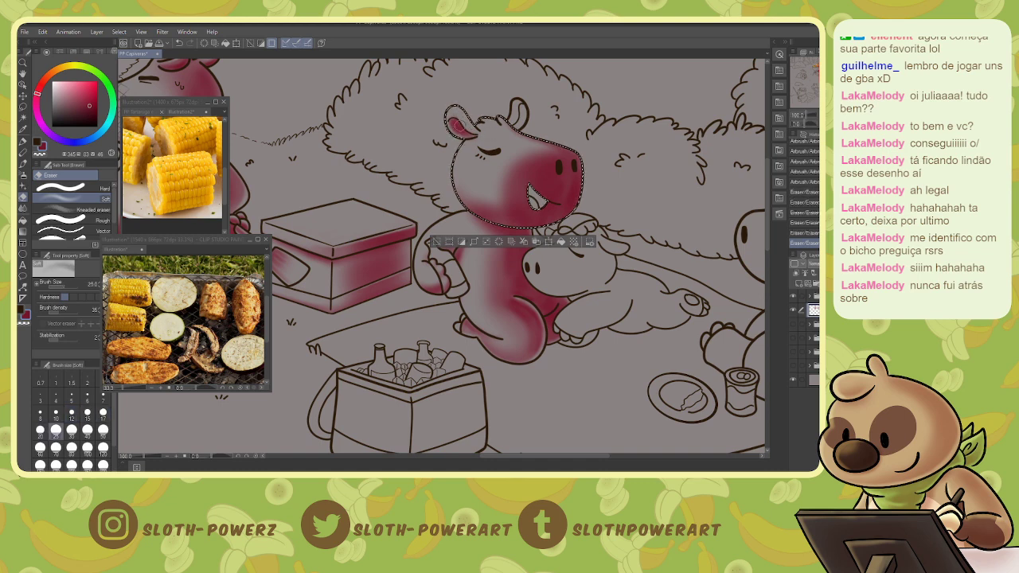
{"action": "left_click_drag", "start_coordinate": [450, 119], "coordinate": [458, 130]}
{"action": "left_click_drag", "start_coordinate": [451, 120], "coordinate": [461, 131]}
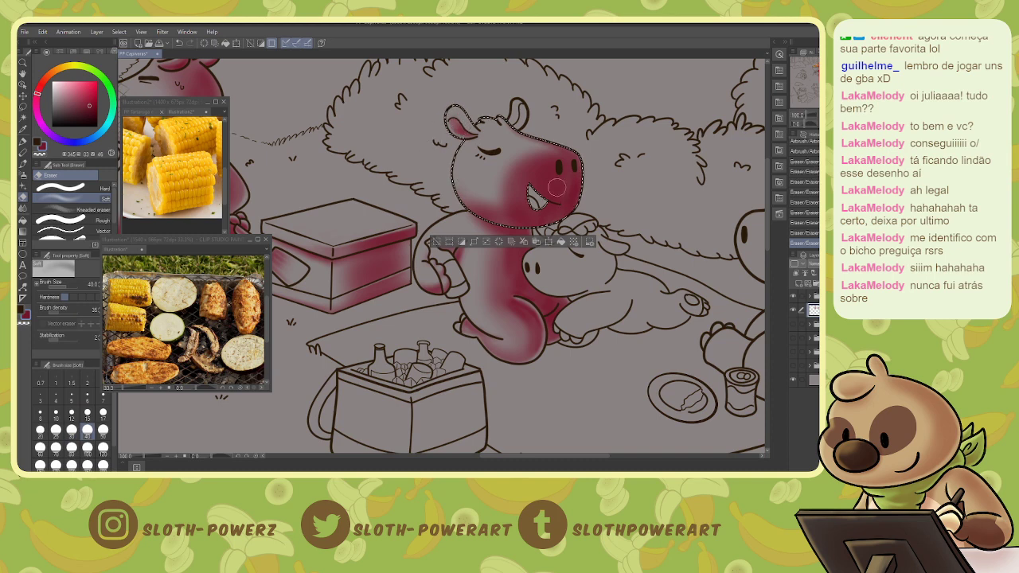
- Lighten the back edge of the seated capybara's jaw with the Soft eraser at size 20
{"action": "key", "text": "bracketleft"}
{"action": "key", "text": "bracketleft"}
{"action": "key", "text": "bracketleft"}
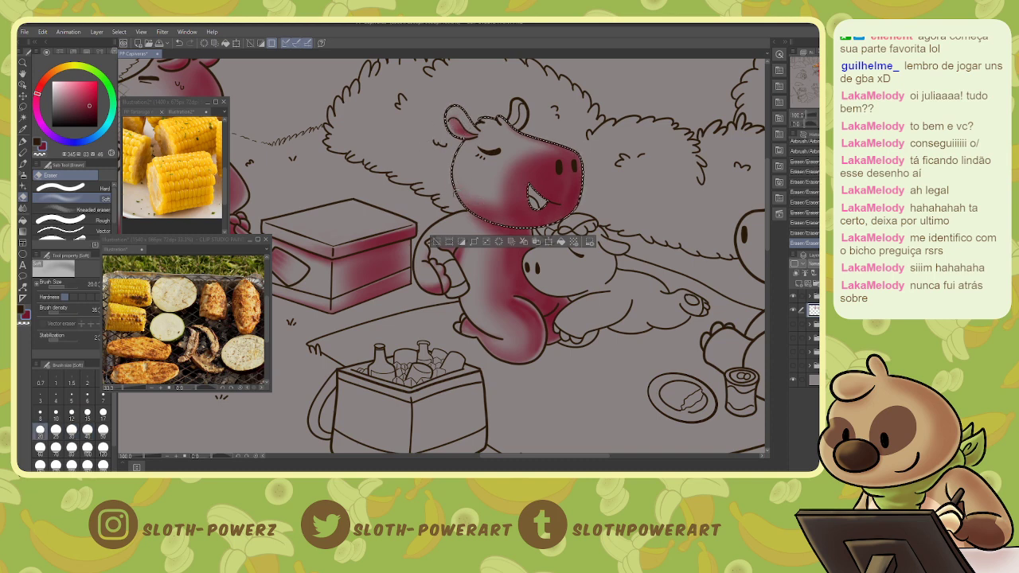
{"action": "left_click_drag", "start_coordinate": [459, 190], "coordinate": [480, 212]}
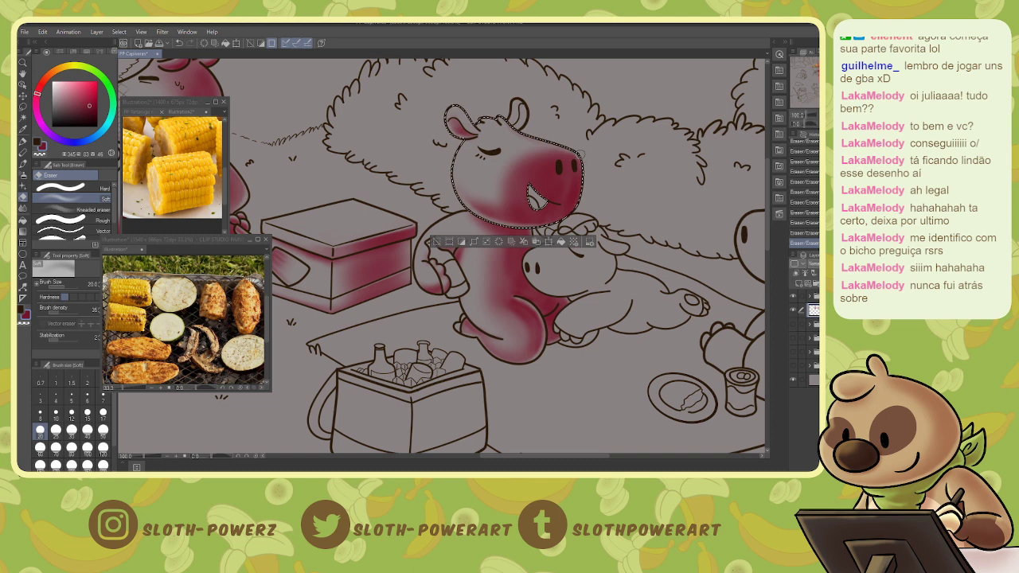
- Lighten the muzzle's crimson broadly with the Soft eraser at size 150, then reduce the eraser to 25
{"action": "key", "text": "bracketright"}
{"action": "key", "text": "bracketright"}
{"action": "key", "text": "bracketright"}
{"action": "key", "text": "bracketright"}
{"action": "key", "text": "bracketright"}
{"action": "key", "text": "bracketright"}
{"action": "key", "text": "bracketright"}
{"action": "key", "text": "bracketright"}
{"action": "key", "text": "bracketright"}
{"action": "key", "text": "bracketright"}
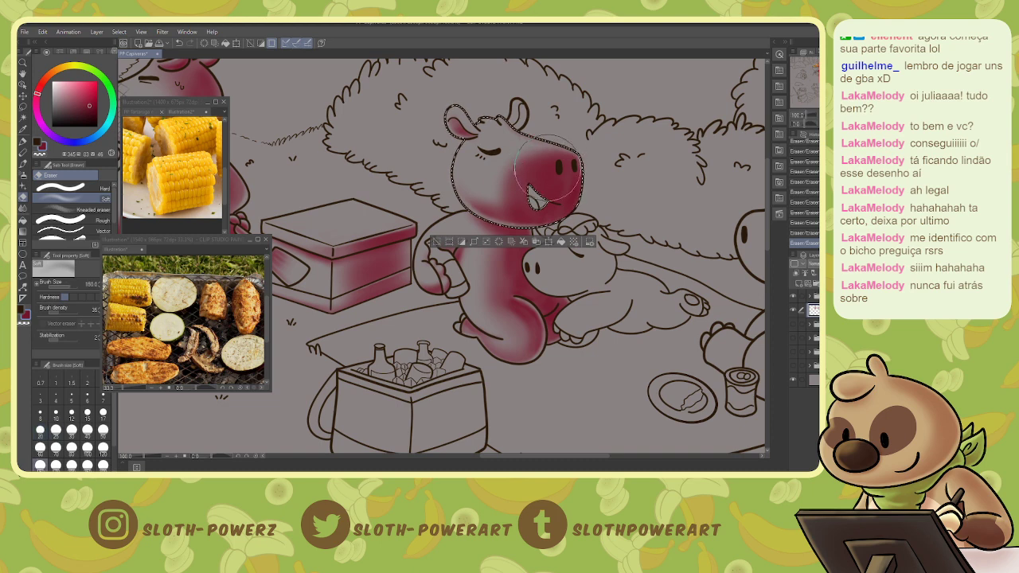
{"action": "mouse_move", "coordinate": [545, 177]}
{"action": "left_mouse_down"}
{"action": "mouse_move", "coordinate": [522, 167]}
{"action": "mouse_move", "coordinate": [534, 178]}
{"action": "left_mouse_up"}
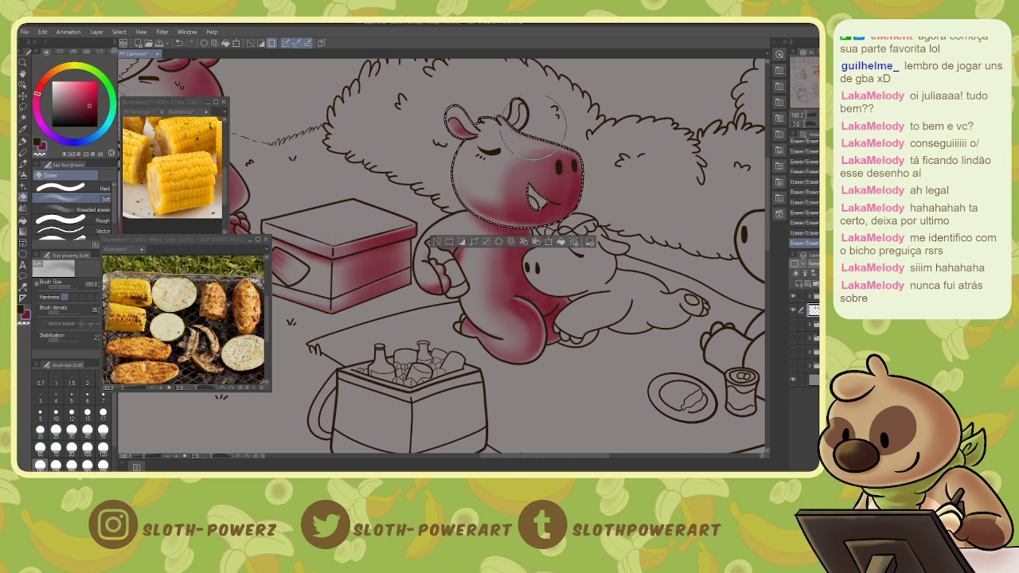
{"action": "key", "text": "bracketleft"}
{"action": "key", "text": "bracketleft"}
{"action": "key", "text": "bracketleft"}
{"action": "key", "text": "bracketleft"}
{"action": "key", "text": "bracketleft"}
{"action": "key", "text": "bracketleft"}
{"action": "key", "text": "bracketleft"}
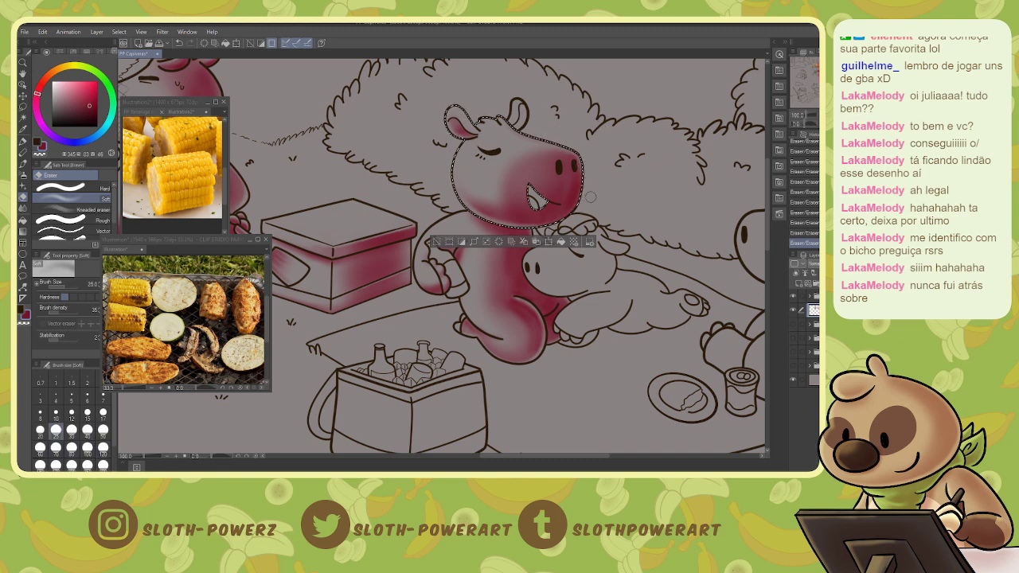
- Clear the head selection and select the seated capybara's far ear with Auto select
{"action": "key", "text": "ctrl+d"}
{"action": "key", "text": "w"}
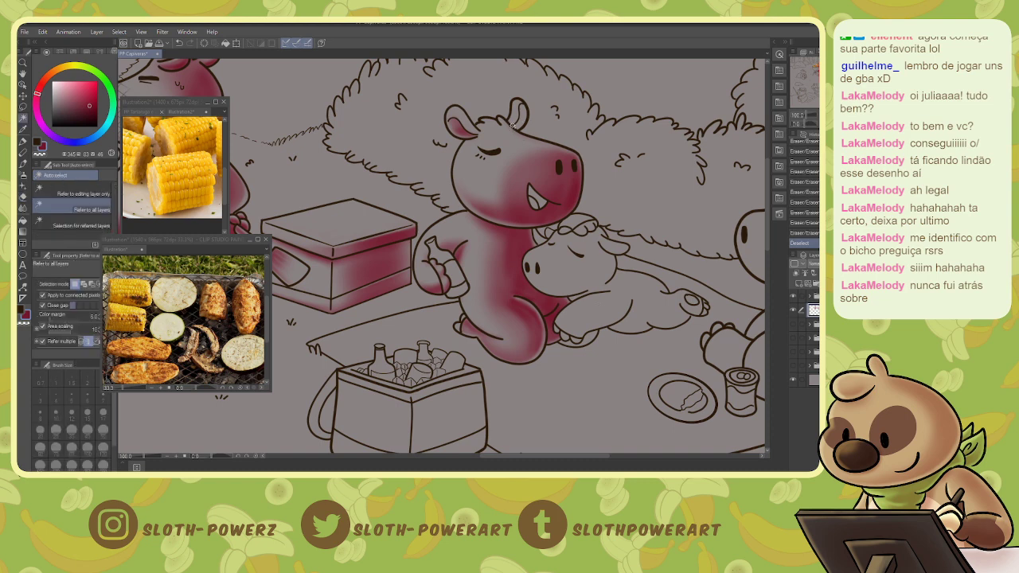
{"action": "left_click", "coordinate": [518, 117]}
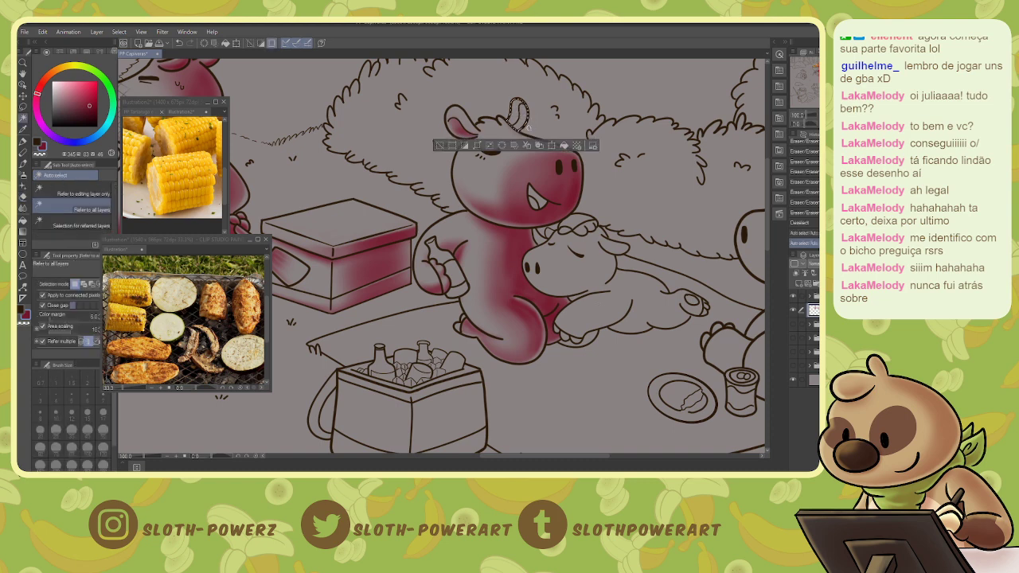
- Shade the selected far ear of the seated capybara in crimson with the Soft airbrush at size 20
{"action": "key", "text": "b"}
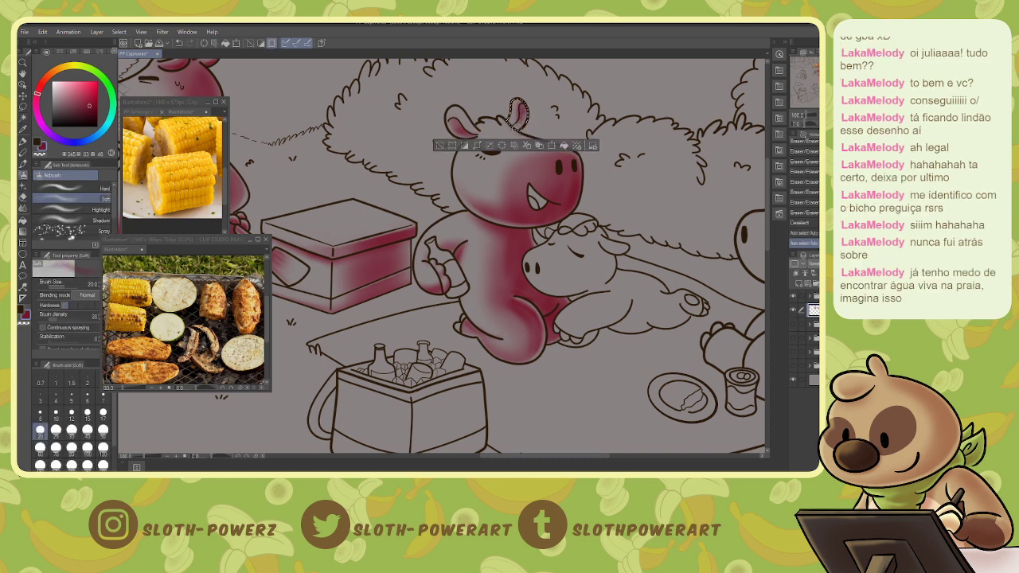
{"action": "left_click_drag", "start_coordinate": [523, 105], "coordinate": [521, 126]}
{"action": "left_click_drag", "start_coordinate": [523, 107], "coordinate": [519, 127]}
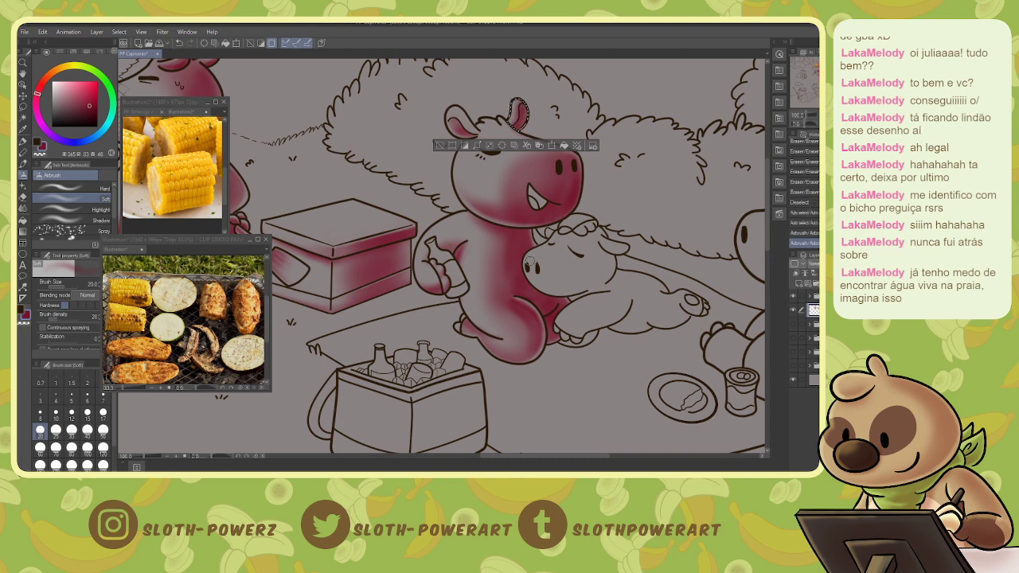
- Check the line art without the shading layer, then lighten the reselected far ear's outer edge with the Soft eraser at size 25 and deselect
{"action": "key", "text": "e"}
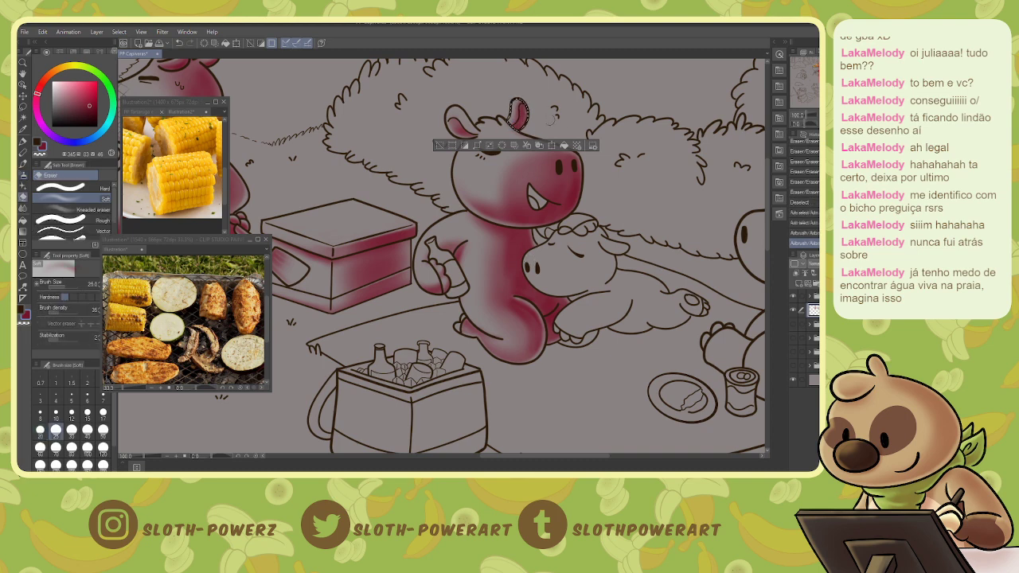
{"action": "key", "text": "ctrl+d"}
{"action": "left_click", "coordinate": [794, 310]}
{"action": "key", "text": "w"}
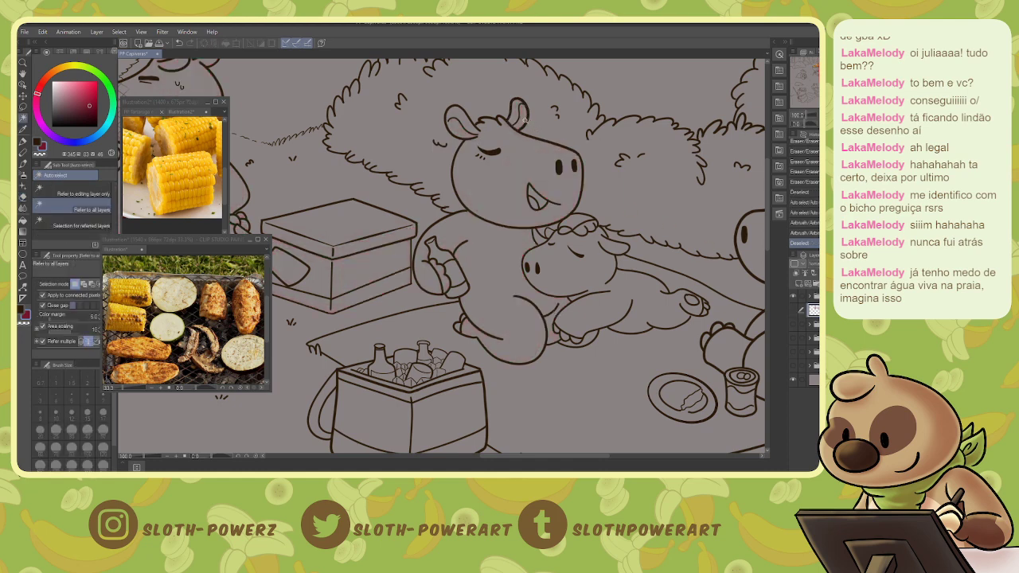
{"action": "key", "text": "ctrl+shift+d"}
{"action": "left_click", "coordinate": [794, 310]}
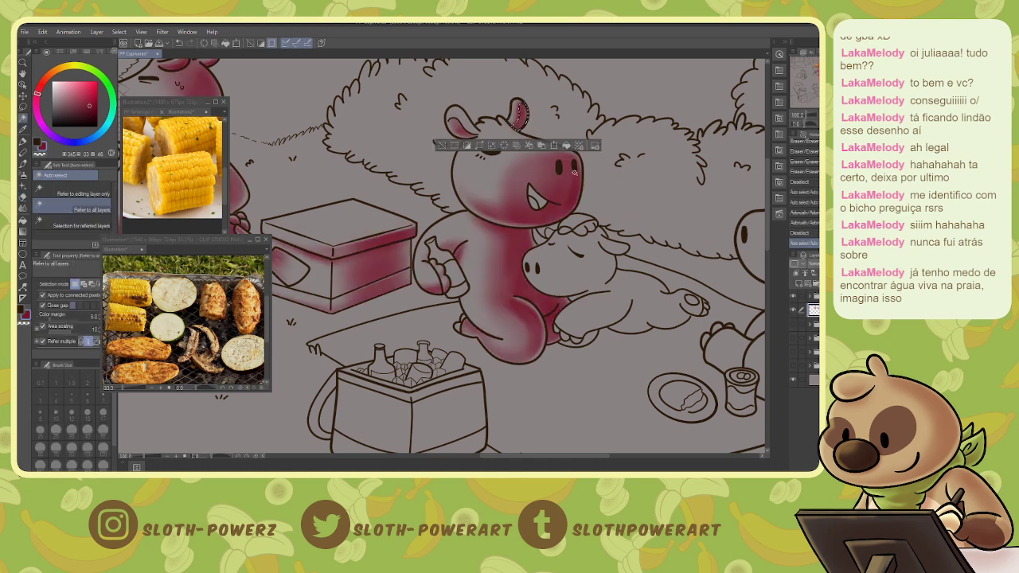
{"action": "key", "text": "e"}
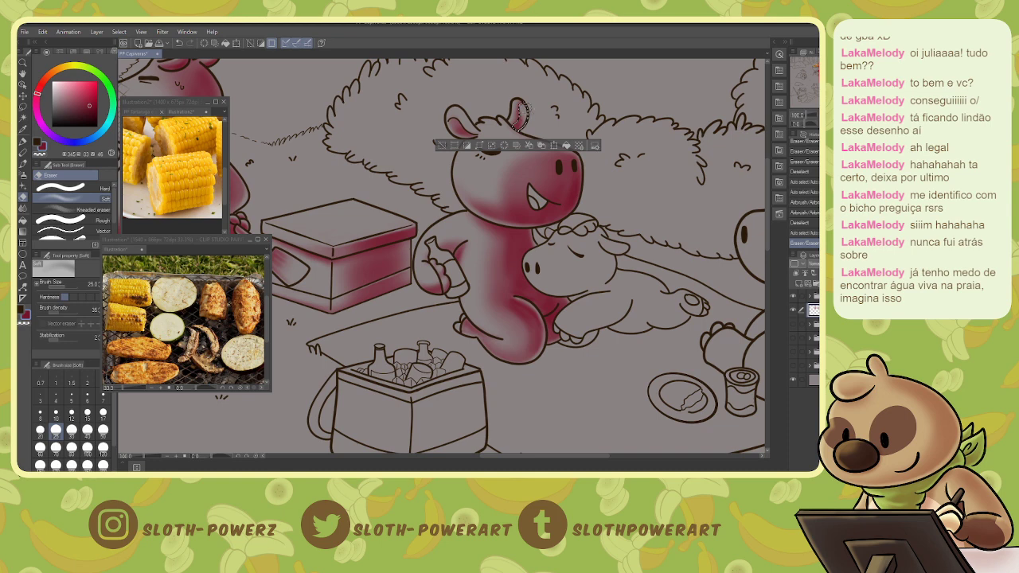
{"action": "left_click_drag", "start_coordinate": [522, 107], "coordinate": [527, 117]}
{"action": "key", "text": "ctrl+d"}
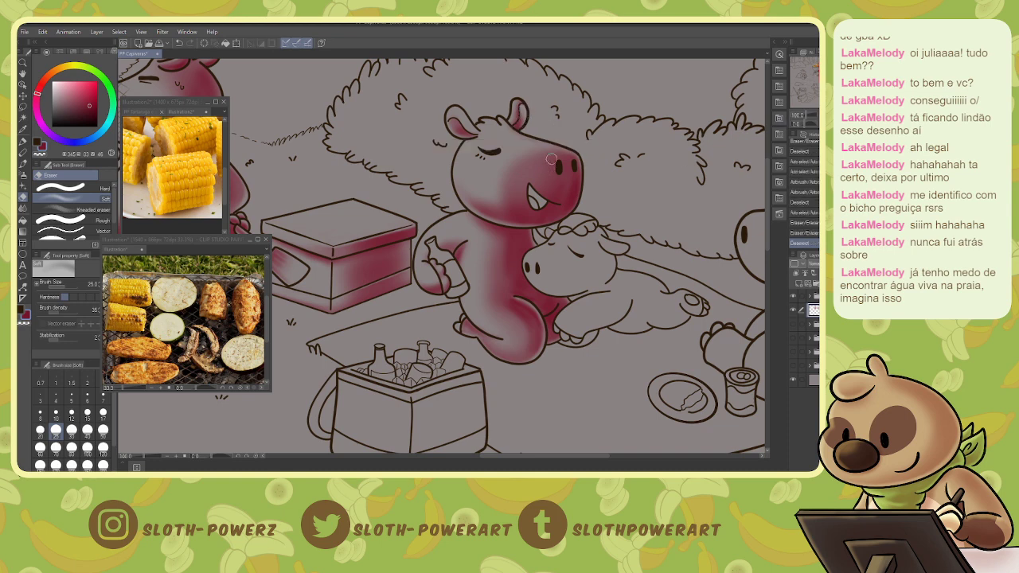
- Reduce the Soft eraser to size 12 and lighten the crimson around the seated capybara's nostrils
{"action": "key", "text": "bracketleft"}
{"action": "key", "text": "bracketleft"}
{"action": "key", "text": "bracketleft"}
{"action": "key", "text": "bracketleft"}
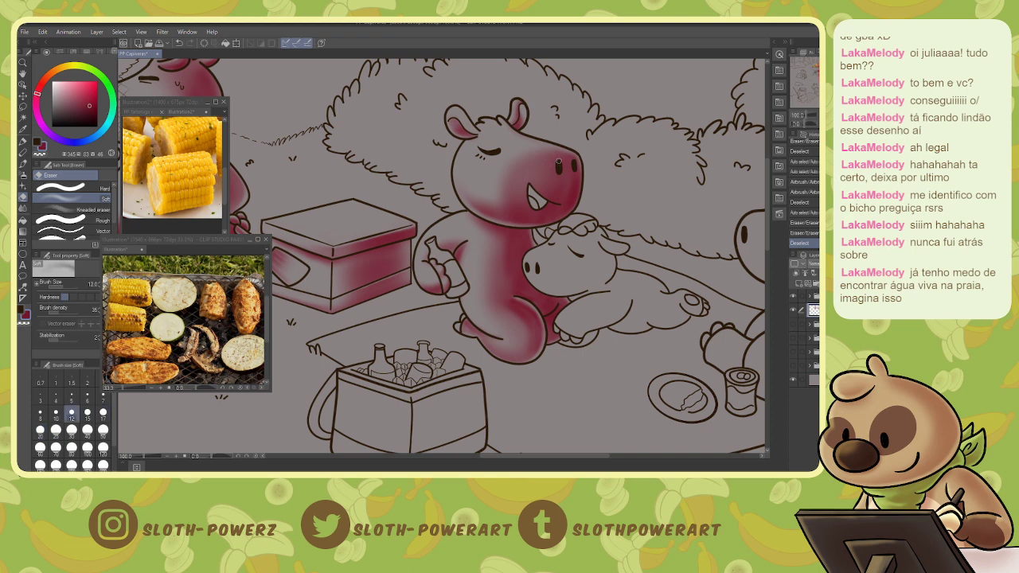
{"action": "left_click_drag", "start_coordinate": [559, 163], "coordinate": [576, 172]}
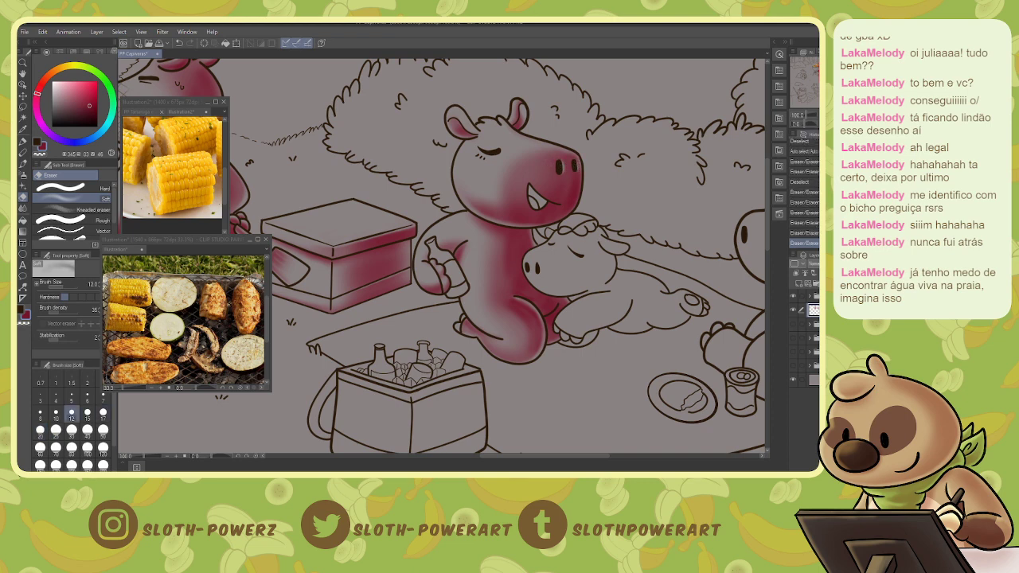
- Auto select the light area inside the seated capybara's mouth, refine it with the Lasso, shade it with the Soft airbrush at size 20 and deselect
{"action": "left_click_drag", "start_coordinate": [811, 84], "coordinate": [810, 81]}
{"action": "key", "text": "w"}
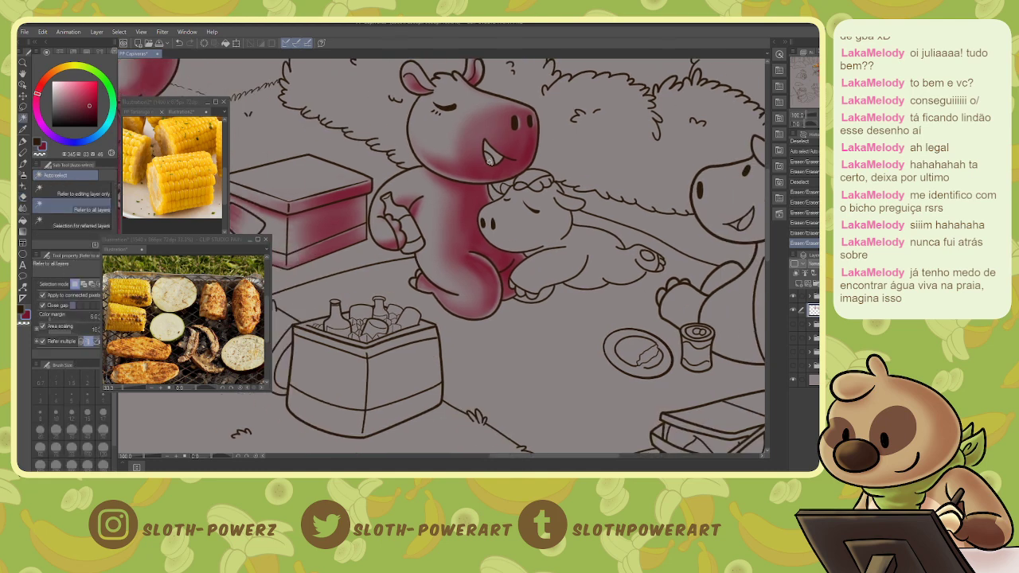
{"action": "left_click", "coordinate": [489, 160]}
{"action": "key", "text": "b"}
{"action": "key", "text": "m"}
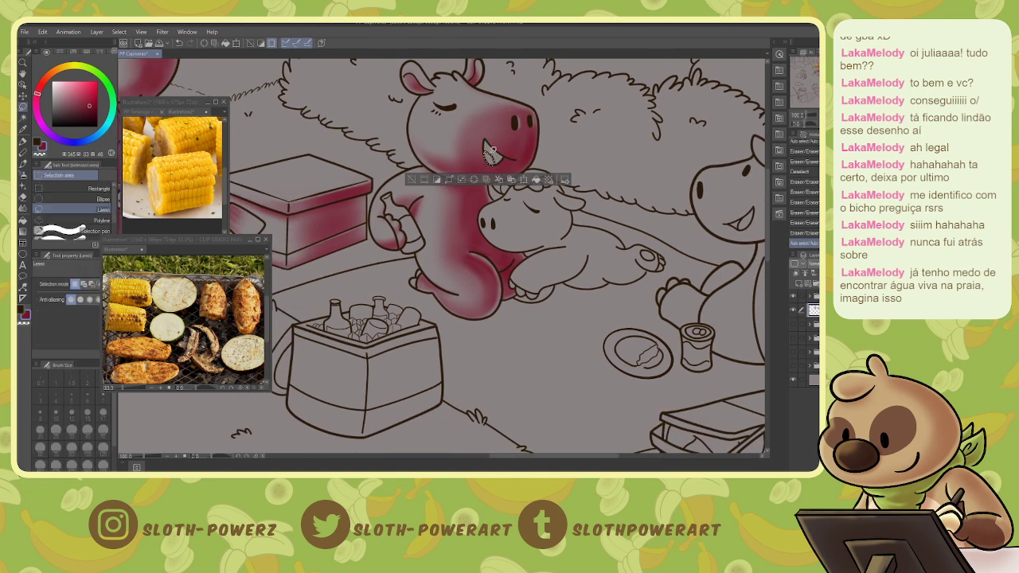
{"action": "left_click_drag", "start_coordinate": [485, 147], "coordinate": [492, 161]}
{"action": "key", "text": "b"}
{"action": "key", "text": "e"}
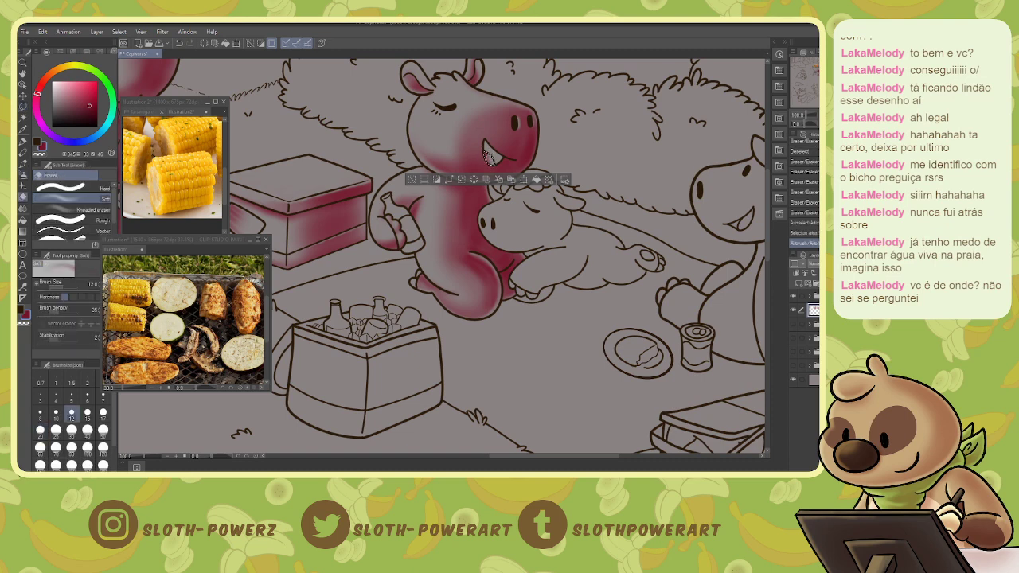
{"action": "key", "text": "b"}
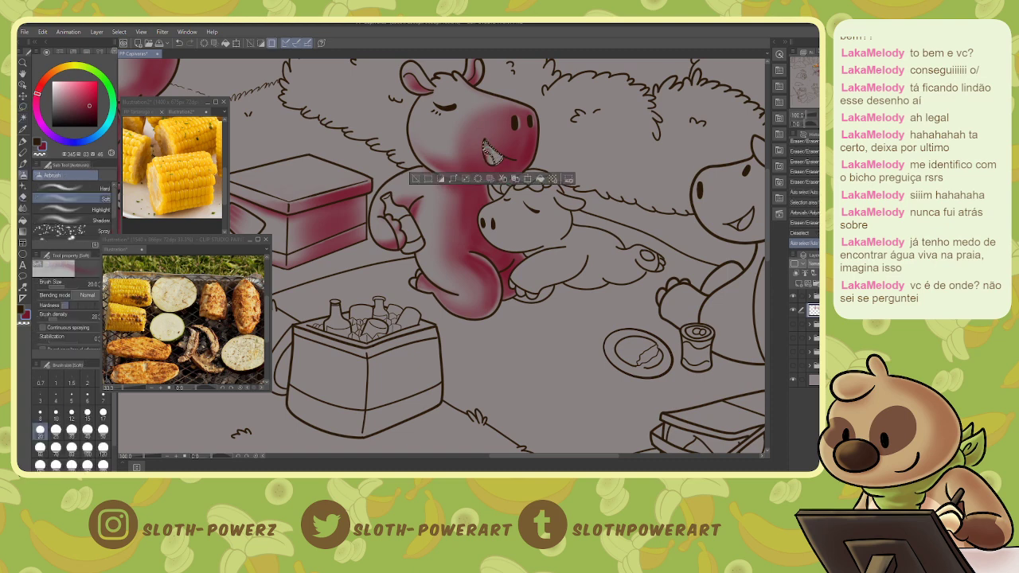
{"action": "left_click_drag", "start_coordinate": [502, 144], "coordinate": [486, 146]}
{"action": "mouse_move", "coordinate": [485, 146]}
{"action": "left_mouse_down"}
{"action": "mouse_move", "coordinate": [507, 153]}
{"action": "mouse_move", "coordinate": [484, 143]}
{"action": "left_mouse_up"}
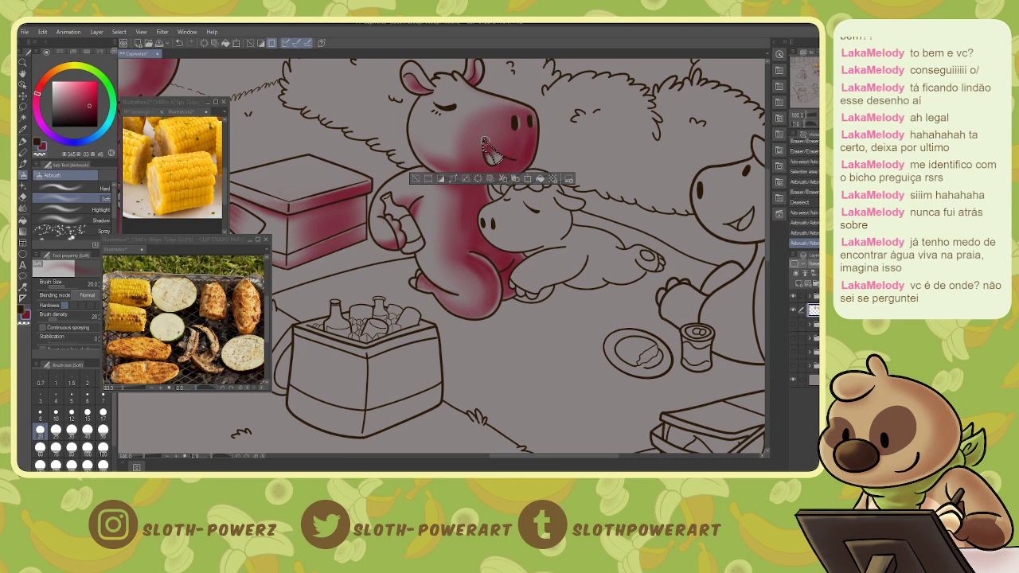
{"action": "key", "text": "ctrl+d"}
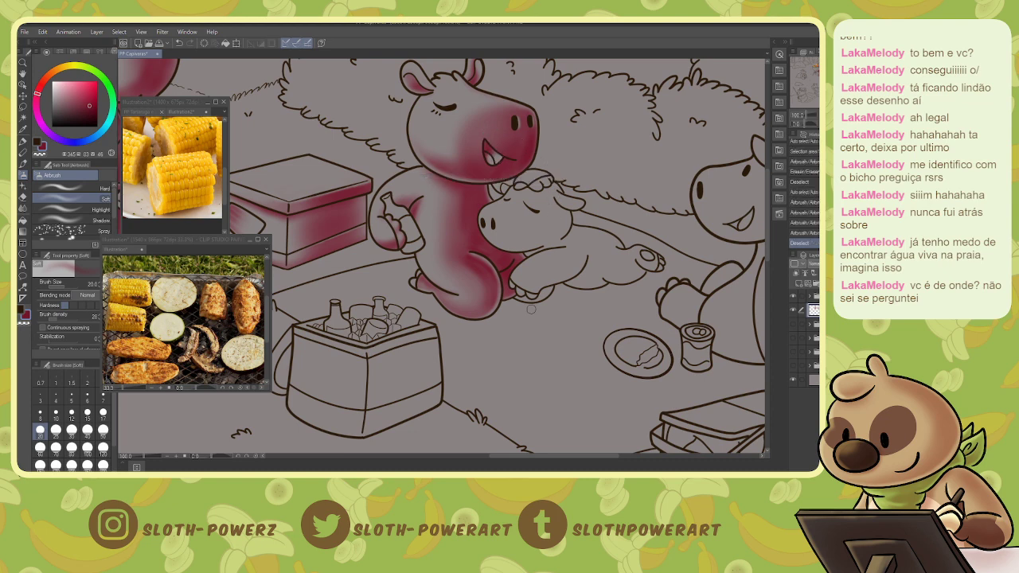
- Auto select a toe on the seated capybara's rear foot and shade it crimson with the Soft airbrush at size 10
{"action": "key", "text": "w"}
{"action": "left_click", "coordinate": [413, 283]}
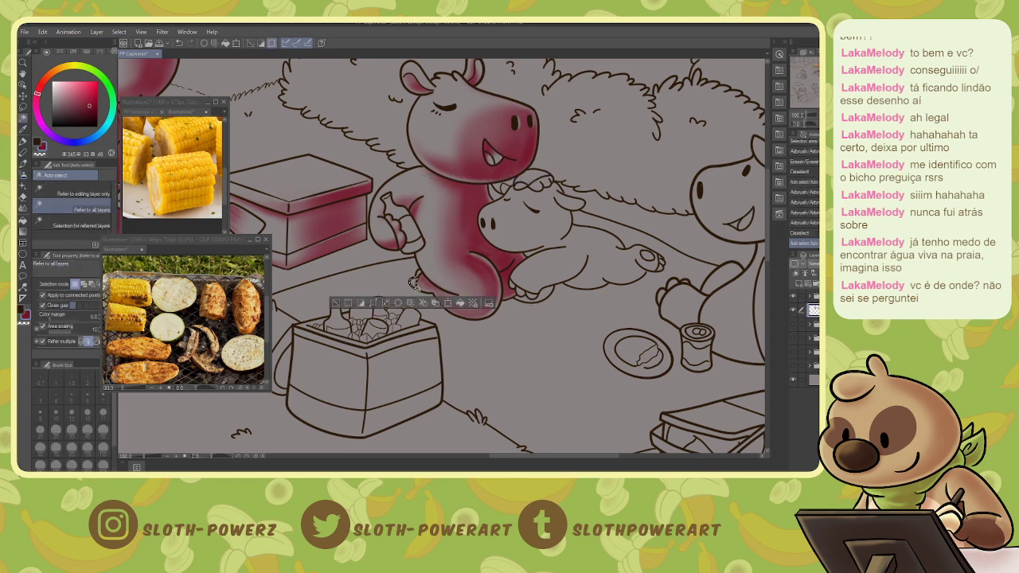
{"action": "key", "text": "b"}
{"action": "key", "text": "bracketleft"}
{"action": "key", "text": "bracketleft"}
{"action": "key", "text": "bracketleft"}
{"action": "left_click_drag", "start_coordinate": [413, 283], "coordinate": [416, 279]}
{"action": "left_click_drag", "start_coordinate": [414, 283], "coordinate": [418, 279]}
- Select the neighbouring small toe areas of the rear foot, shade them with the same Soft airbrush and clear the selection
{"action": "key", "text": "w"}
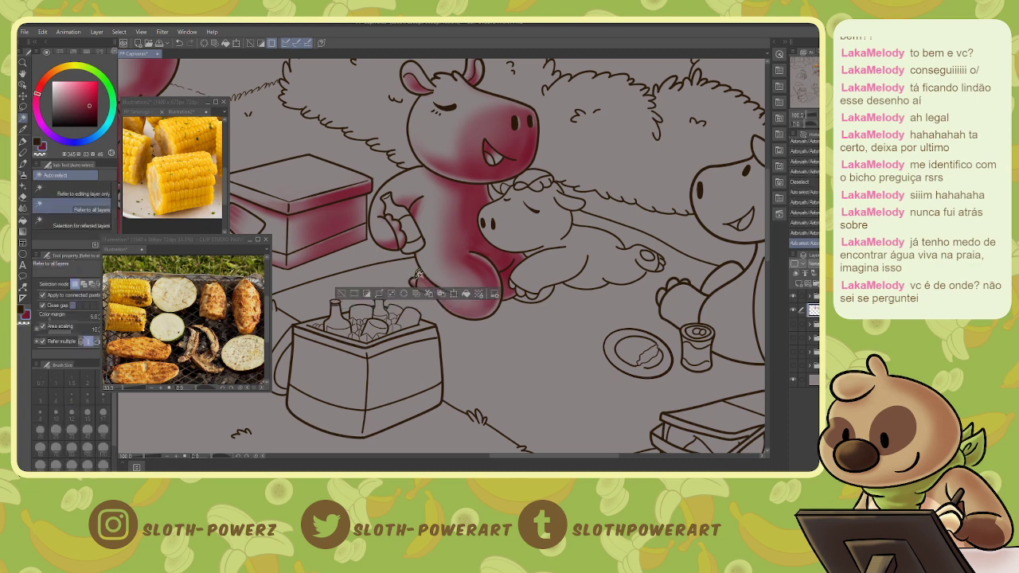
{"action": "left_click", "coordinate": [415, 280]}
{"action": "left_click", "coordinate": [419, 278]}
{"action": "key", "text": "b"}
{"action": "left_click_drag", "start_coordinate": [414, 282], "coordinate": [417, 278]}
{"action": "left_click_drag", "start_coordinate": [413, 282], "coordinate": [418, 278]}
{"action": "key", "text": "ctrl+d"}
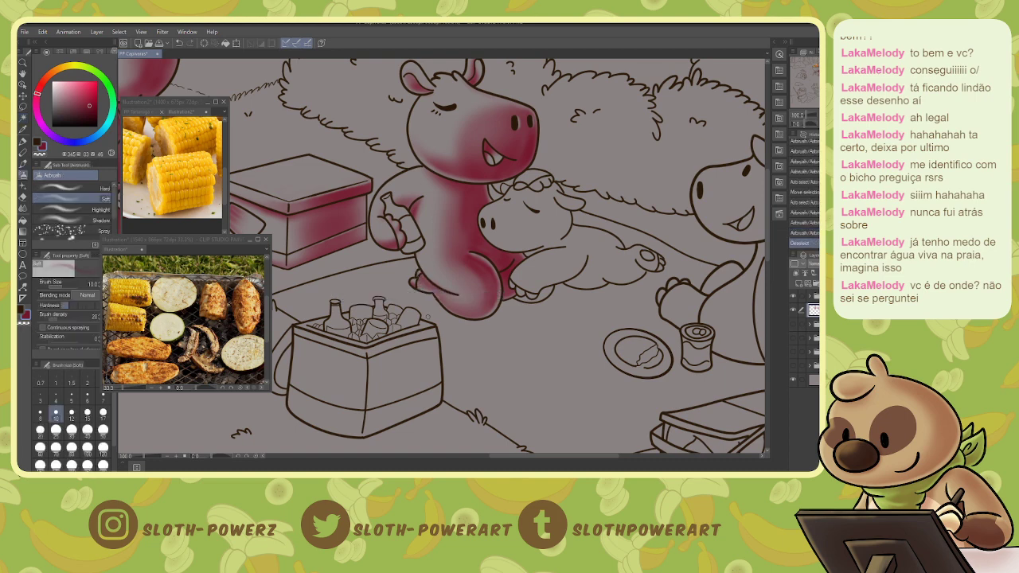
- Shade the foot area beneath the sleeping capybara's paw with the Soft airbrush at size 15, soften it with the size 12 eraser and deselect
{"action": "key", "text": "w"}
{"action": "left_click", "coordinate": [545, 293]}
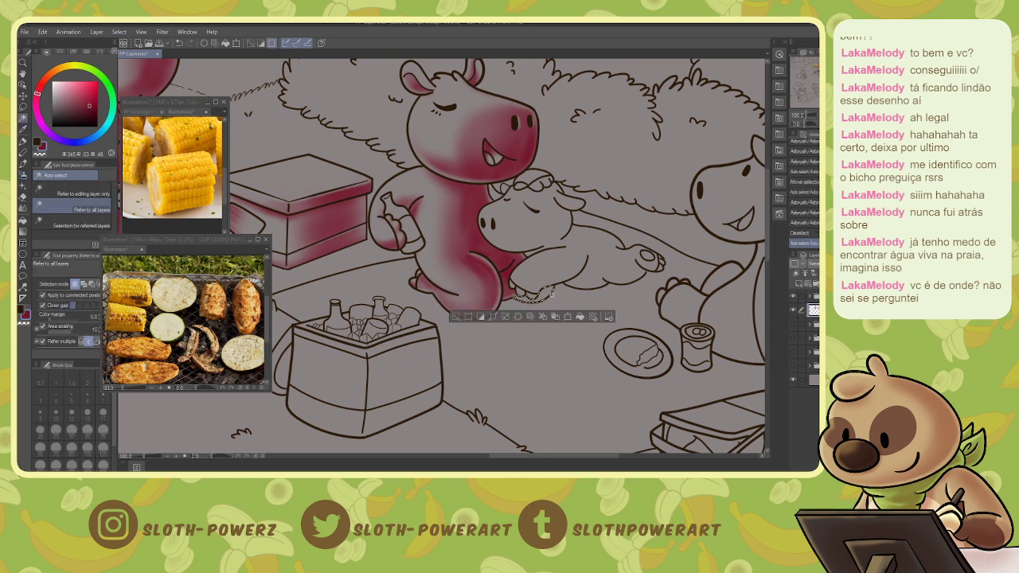
{"action": "key", "text": "b"}
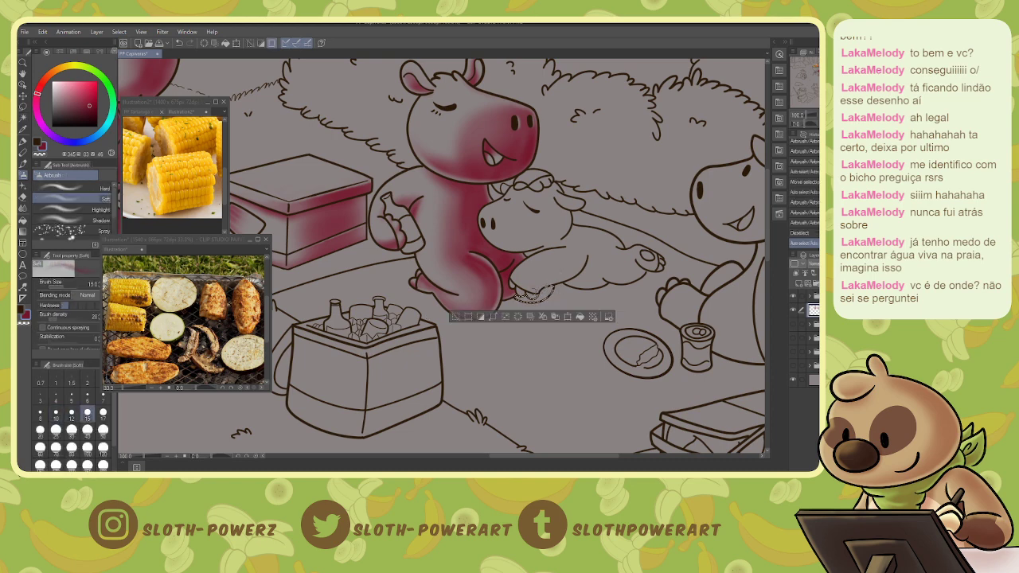
{"action": "mouse_move", "coordinate": [547, 288]}
{"action": "left_mouse_down"}
{"action": "mouse_move", "coordinate": [536, 299]}
{"action": "mouse_move", "coordinate": [514, 294]}
{"action": "mouse_move", "coordinate": [548, 284]}
{"action": "mouse_move", "coordinate": [541, 293]}
{"action": "mouse_move", "coordinate": [551, 292]}
{"action": "left_mouse_up"}
{"action": "key", "text": "e"}
{"action": "mouse_move", "coordinate": [553, 290]}
{"action": "left_mouse_down"}
{"action": "mouse_move", "coordinate": [515, 301]}
{"action": "mouse_move", "coordinate": [547, 289]}
{"action": "mouse_move", "coordinate": [525, 302]}
{"action": "left_mouse_up"}
{"action": "key", "text": "ctrl+d"}
- Auto select the narrow area beside the sleeping capybara's head, shade it with the Soft airbrush at size 25 and deselect
{"action": "key", "text": "w"}
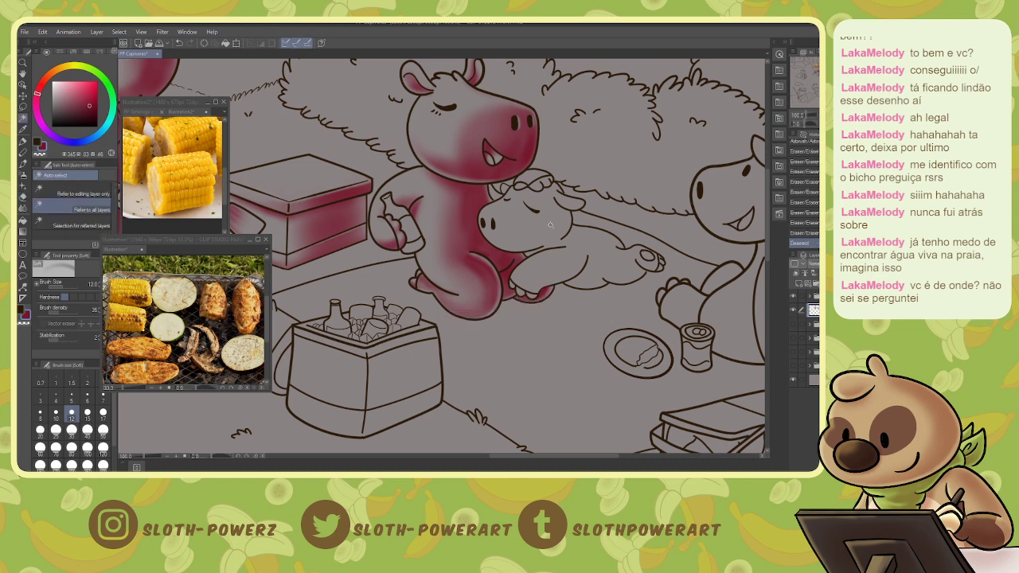
{"action": "left_click", "coordinate": [493, 193]}
{"action": "key", "text": "b"}
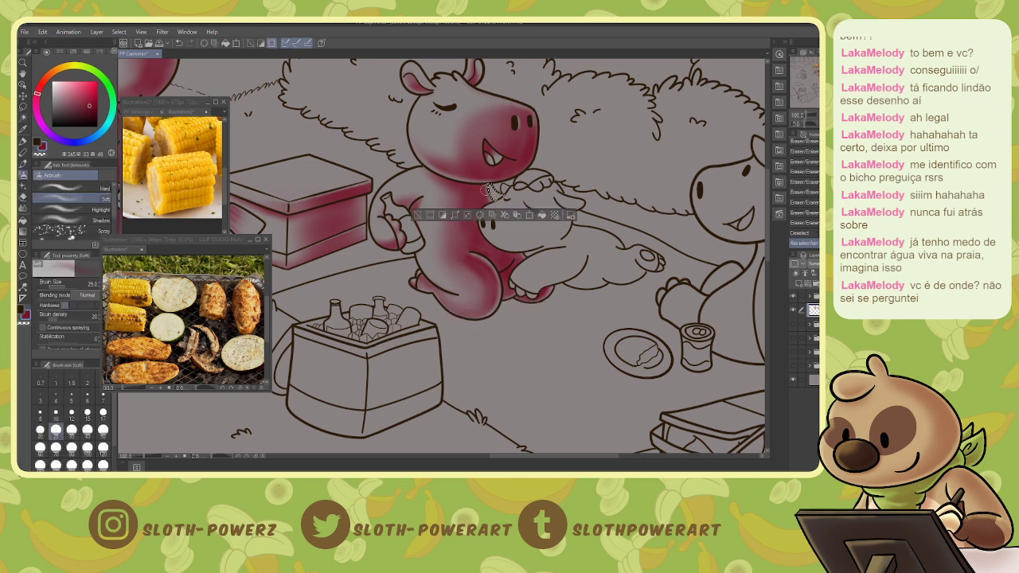
{"action": "left_click_drag", "start_coordinate": [503, 197], "coordinate": [542, 186]}
{"action": "key", "text": "e"}
{"action": "key", "text": "ctrl+d"}
- Select the hand resting on the sleeping capybara's head, refine it with the Lasso, shade it with the Soft airbrush at size 25 and deselect
{"action": "key", "text": "w"}
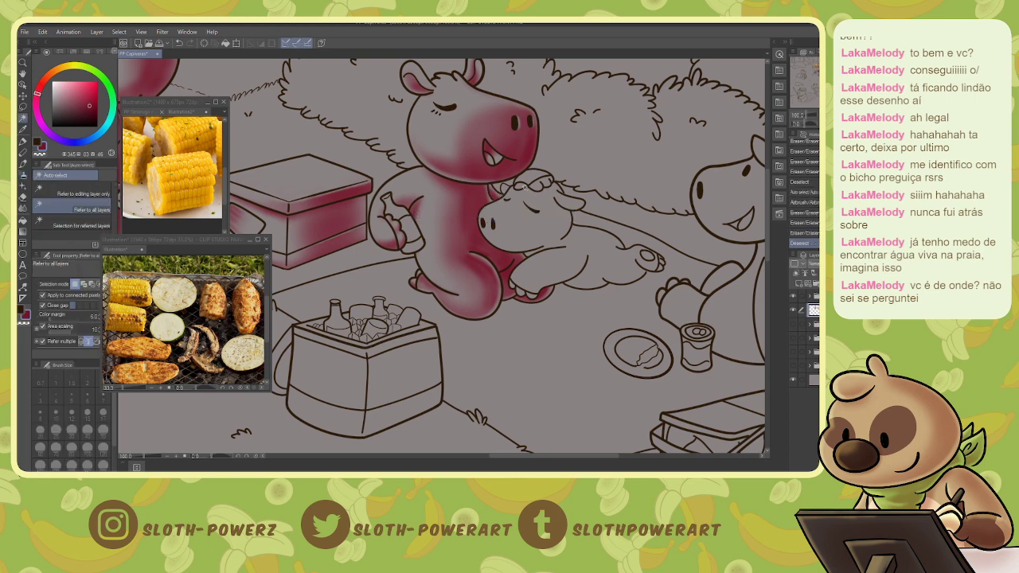
{"action": "left_click", "coordinate": [527, 181]}
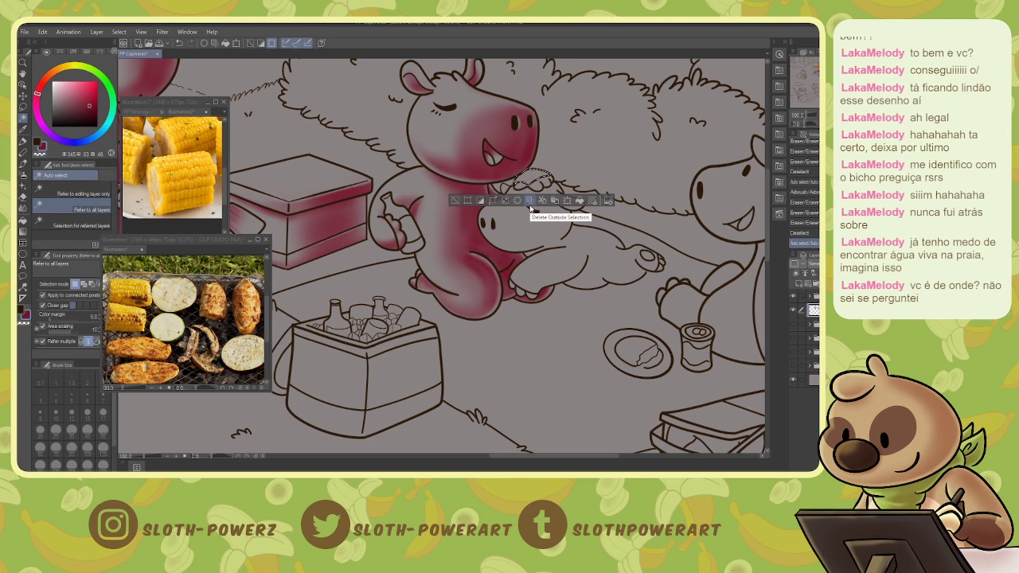
{"action": "key", "text": "m"}
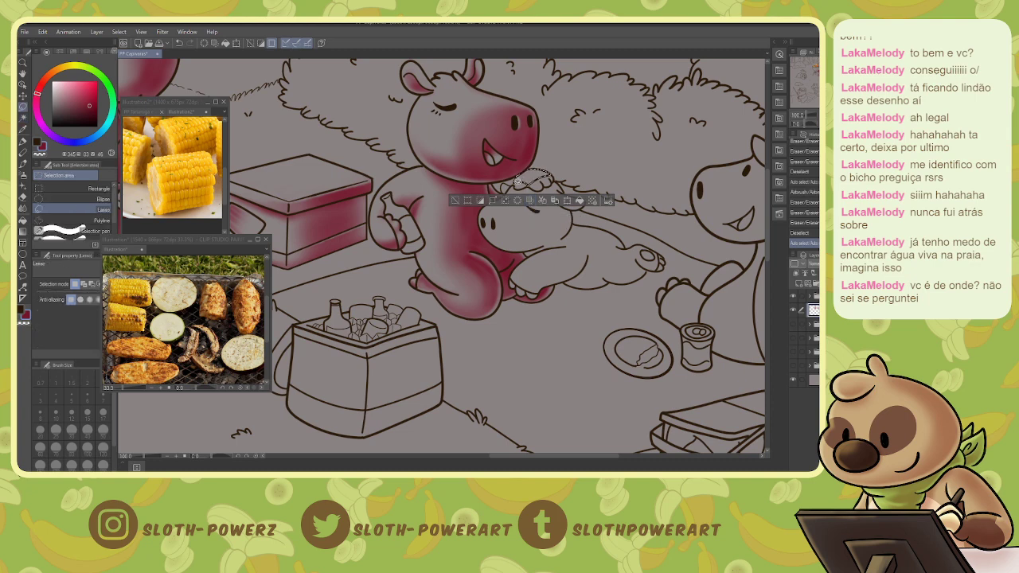
{"action": "key", "text": "b"}
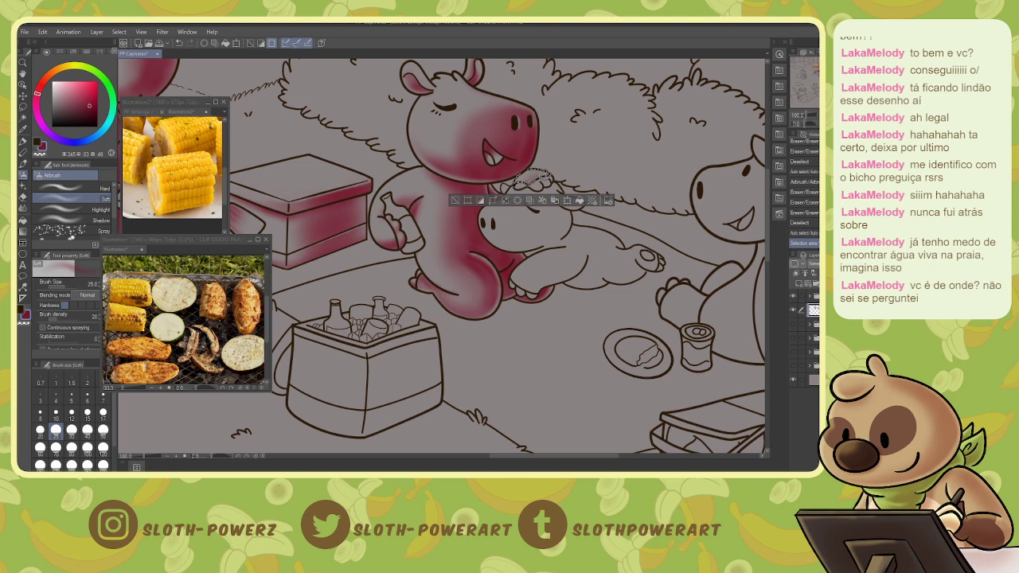
{"action": "left_click_drag", "start_coordinate": [535, 177], "coordinate": [533, 177]}
{"action": "left_click_drag", "start_coordinate": [533, 176], "coordinate": [533, 176]}
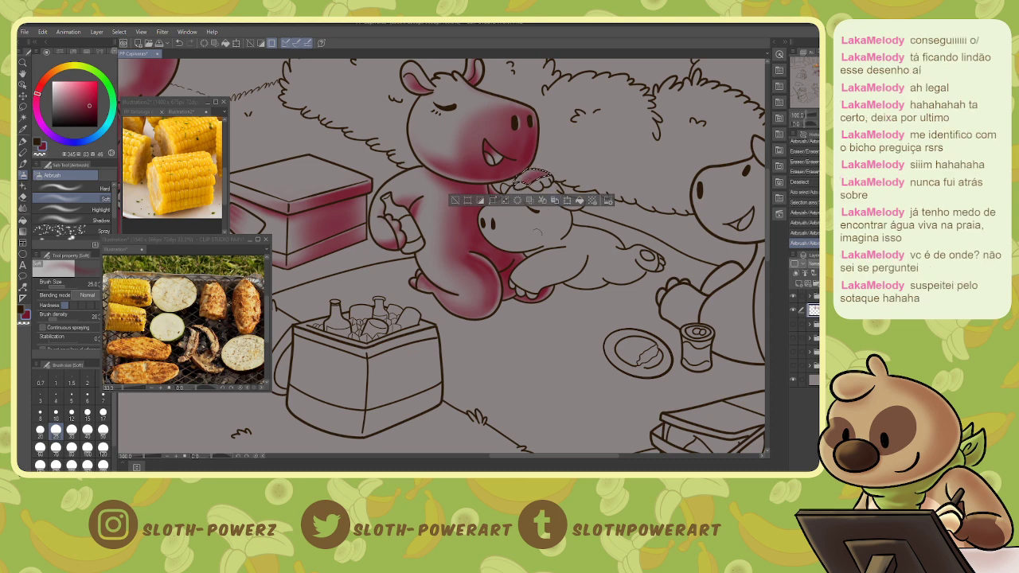
{"action": "key", "text": "ctrl+d"}
- Auto select the small finger area at the near end of the resting hand and shade it with the Soft airbrush reduced to size 12
{"action": "key", "text": "w"}
{"action": "left_click", "coordinate": [519, 183]}
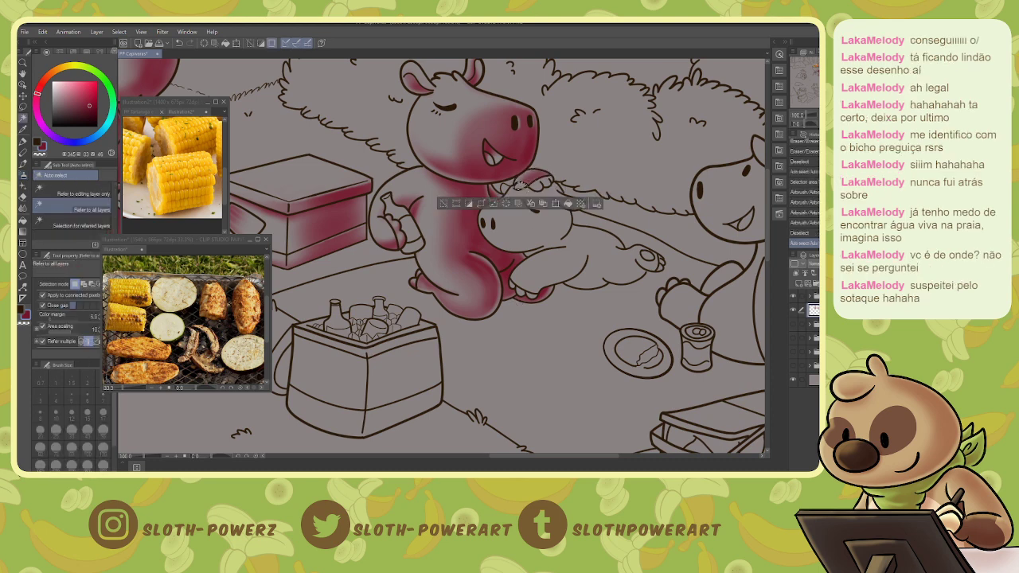
{"action": "key", "text": "b"}
{"action": "key", "text": "bracketleft"}
{"action": "key", "text": "bracketleft"}
{"action": "key", "text": "bracketleft"}
{"action": "key", "text": "bracketleft"}
{"action": "key", "text": "bracketleft"}
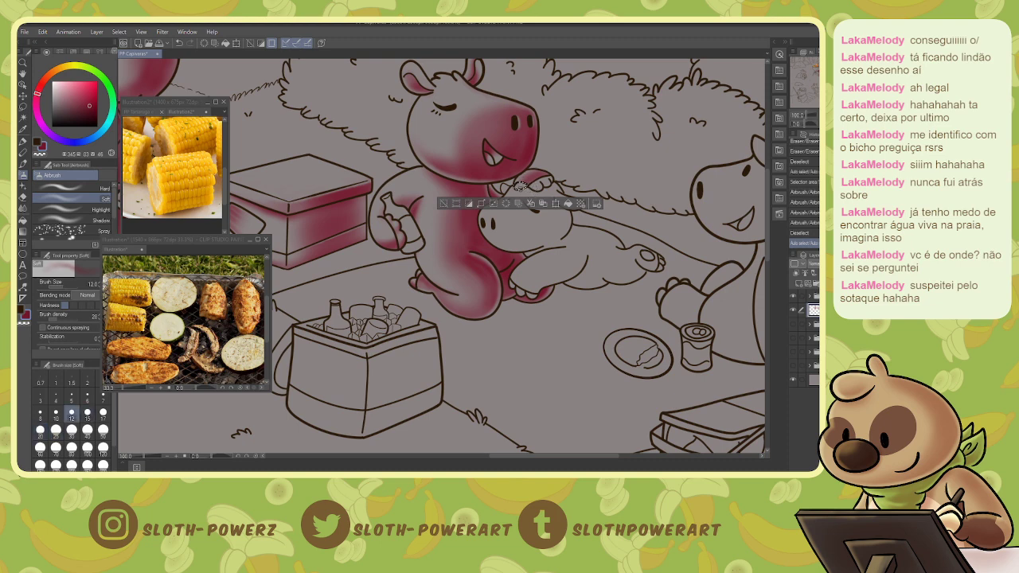
- Auto select the remaining fingers of the resting hand, shade them crimson with the Soft airbrush at size 10 and deselect
{"action": "key", "text": "w"}
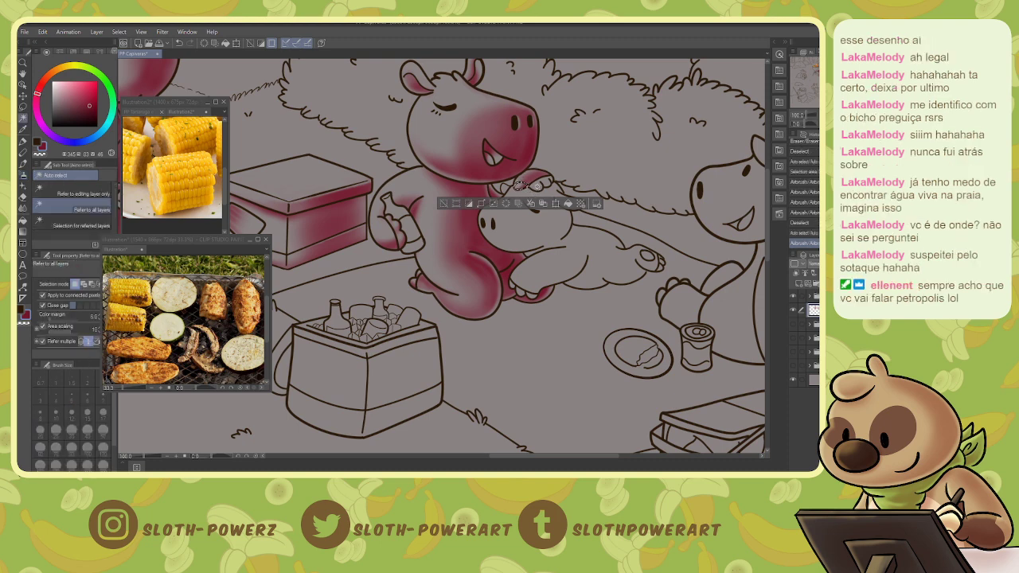
{"action": "left_click", "coordinate": [541, 186]}
{"action": "key", "text": "b"}
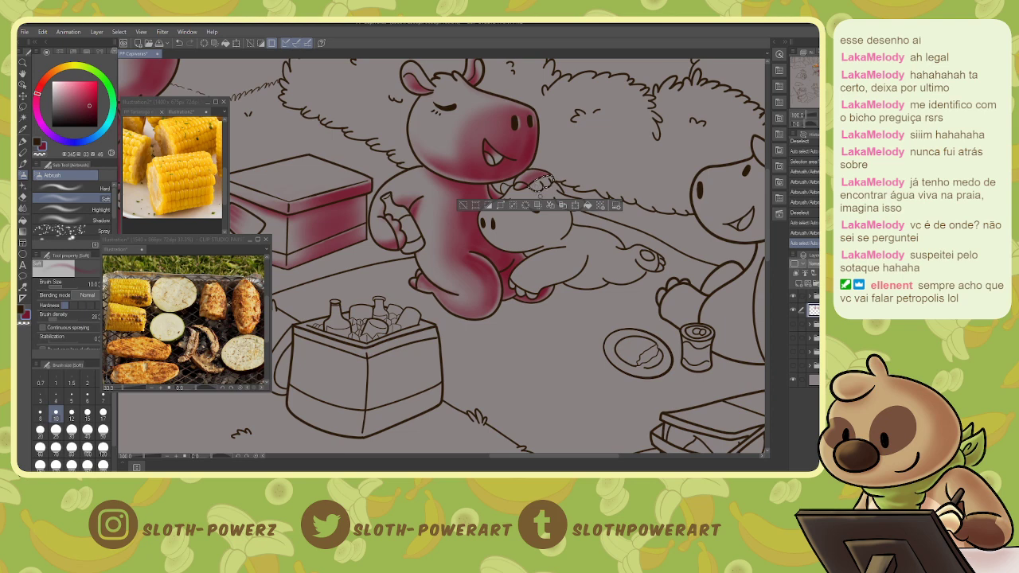
{"action": "left_click_drag", "start_coordinate": [533, 189], "coordinate": [536, 186]}
{"action": "left_click_drag", "start_coordinate": [536, 189], "coordinate": [545, 182]}
{"action": "left_click_drag", "start_coordinate": [541, 186], "coordinate": [544, 183]}
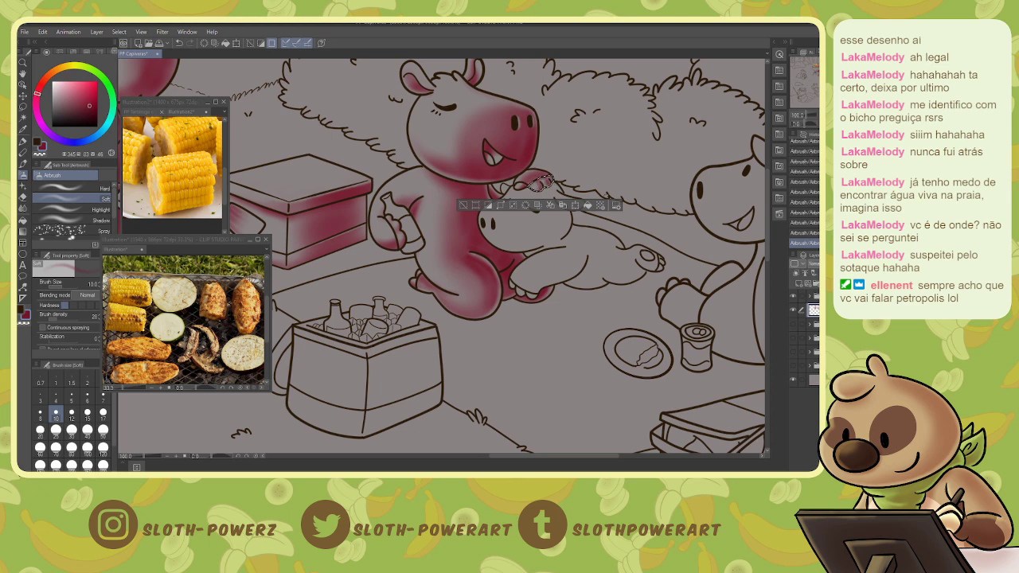
{"action": "key", "text": "ctrl+d"}
- Auto select the small patch between the seated capybara's chest and the resting hand, and shade it with the Soft airbrush at size 10
{"action": "key", "text": "w"}
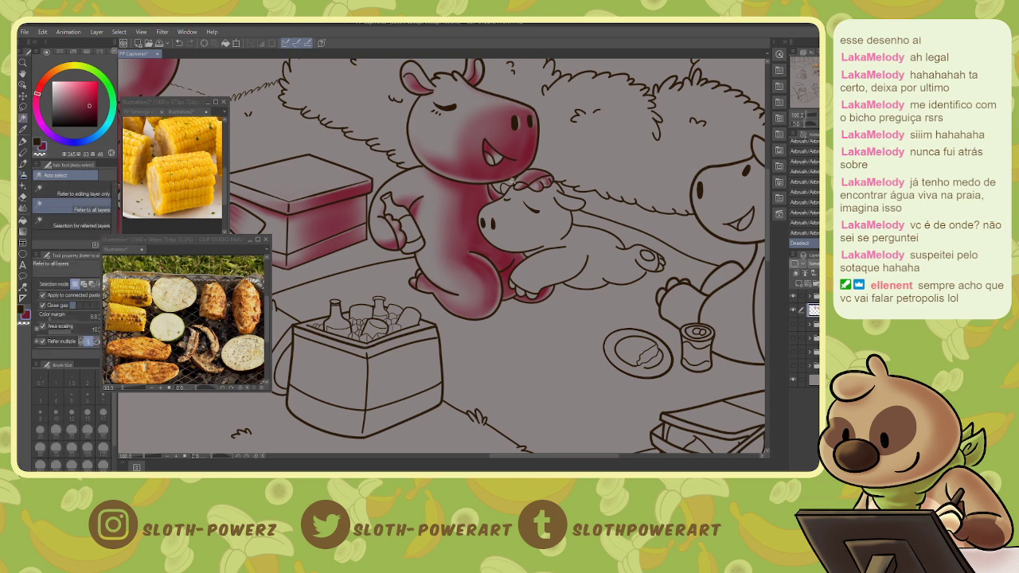
{"action": "left_click", "coordinate": [503, 191]}
{"action": "key", "text": "b"}
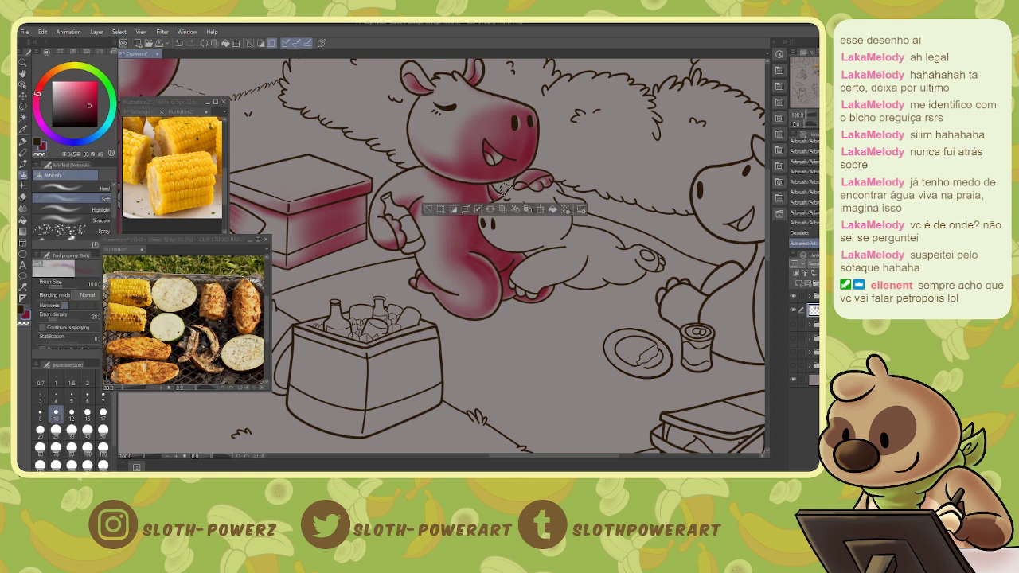
{"action": "left_click_drag", "start_coordinate": [504, 191], "coordinate": [501, 188]}
{"action": "key", "text": "e"}
{"action": "left_click_drag", "start_coordinate": [520, 243], "coordinate": [527, 238]}
{"action": "key", "text": "w"}
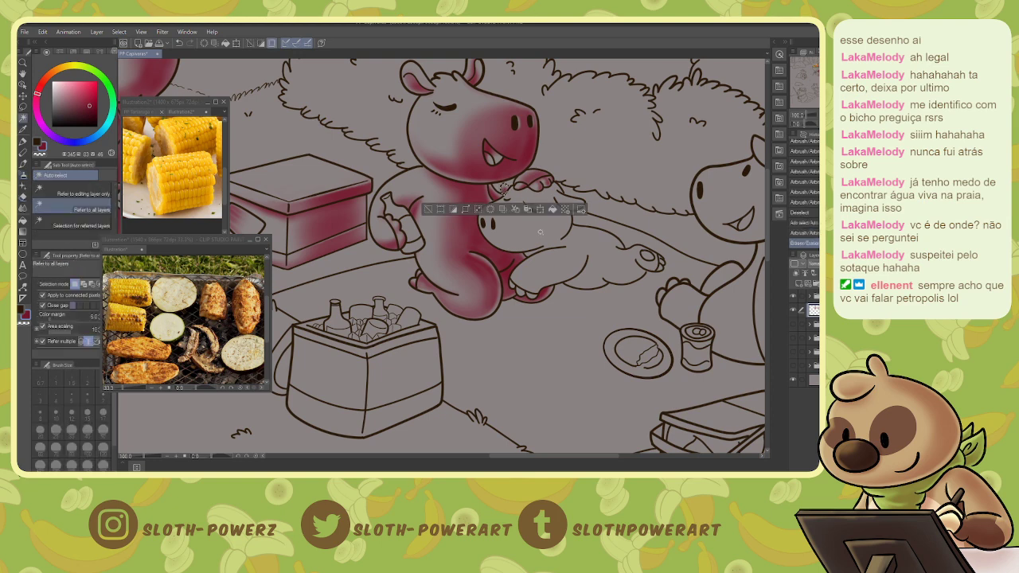
- Auto select the sleeping capybara and refine the selection with the Lasso at the ear and the raised foot
{"action": "left_click", "coordinate": [540, 232]}
{"action": "key", "text": "m"}
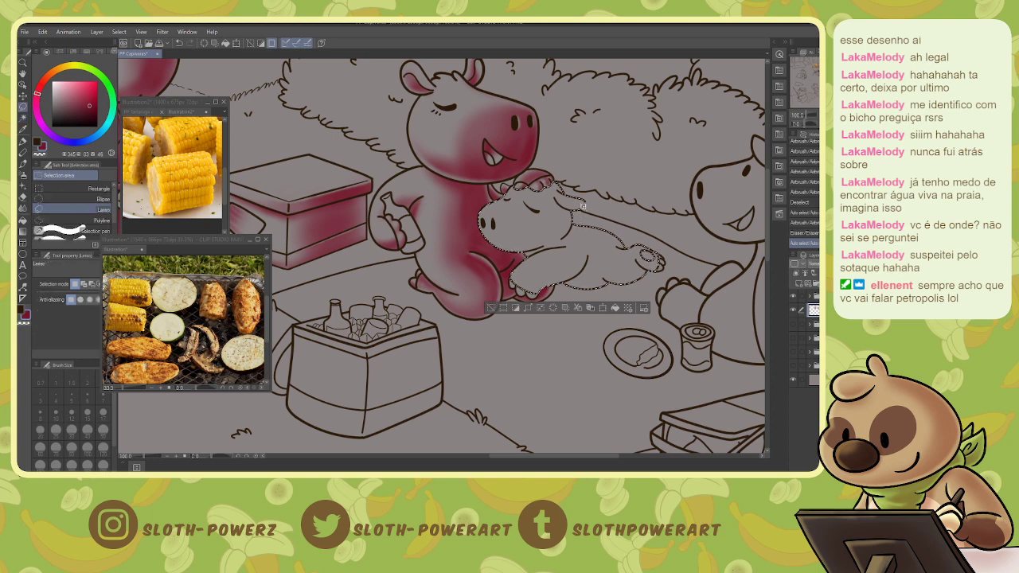
{"action": "mouse_move", "coordinate": [582, 205]}
{"action": "left_mouse_down"}
{"action": "mouse_move", "coordinate": [566, 191]}
{"action": "mouse_move", "coordinate": [575, 212]}
{"action": "left_mouse_up"}
{"action": "key", "text": "b"}
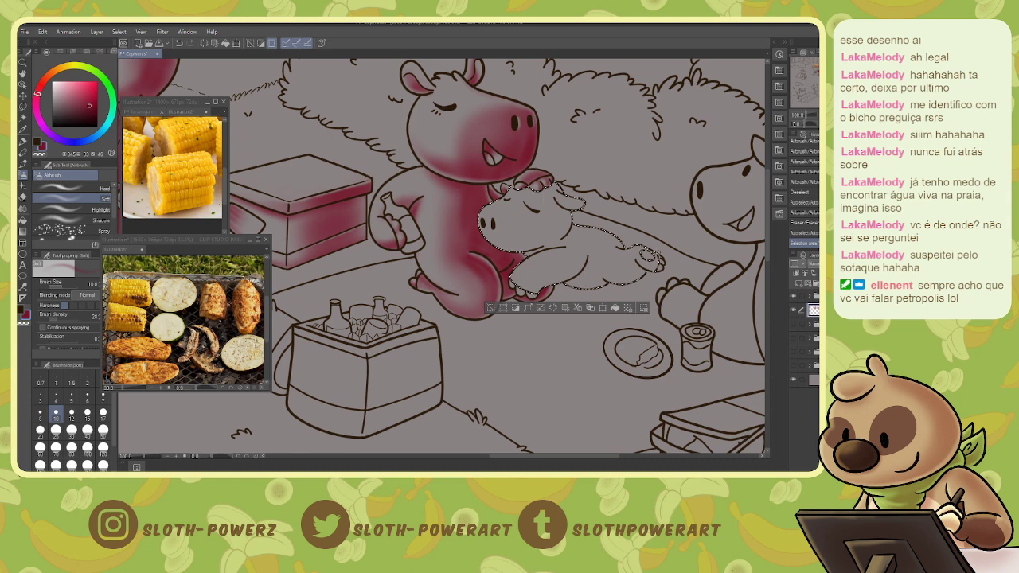
{"action": "key", "text": "m"}
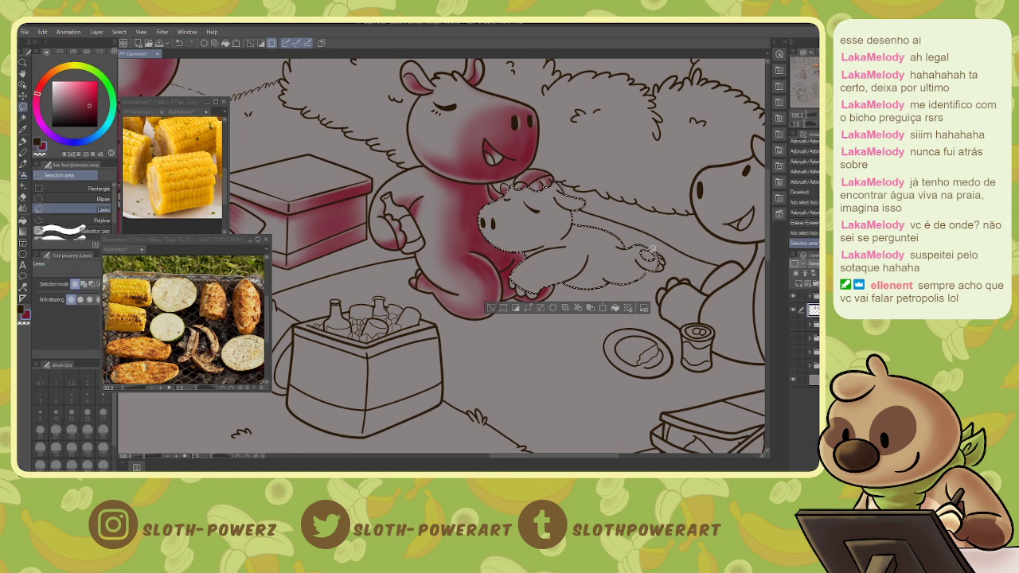
{"action": "mouse_move", "coordinate": [653, 249]}
{"action": "left_mouse_down"}
{"action": "mouse_move", "coordinate": [643, 258]}
{"action": "mouse_move", "coordinate": [654, 250]}
{"action": "left_mouse_up"}
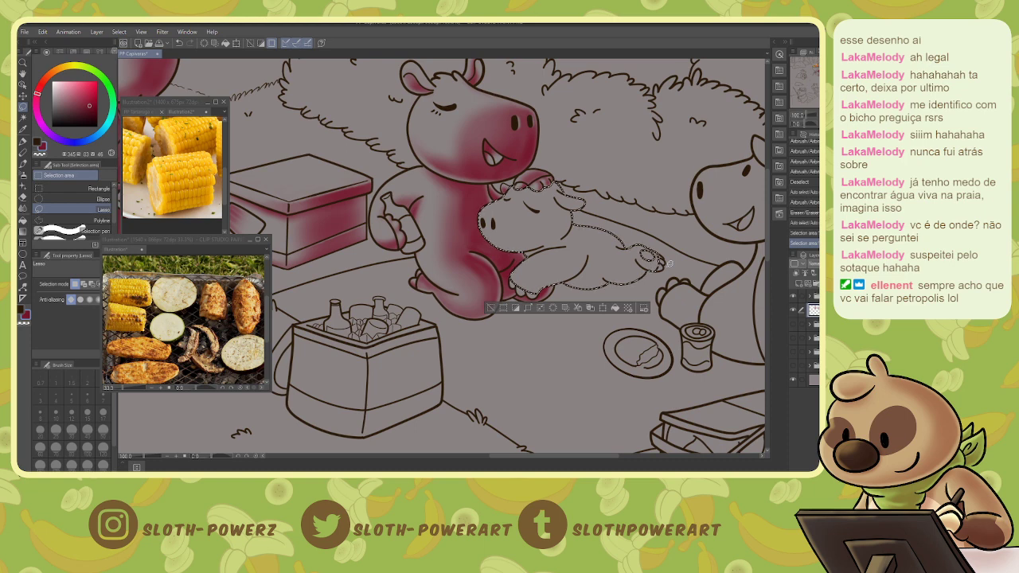
{"action": "key", "text": "b"}
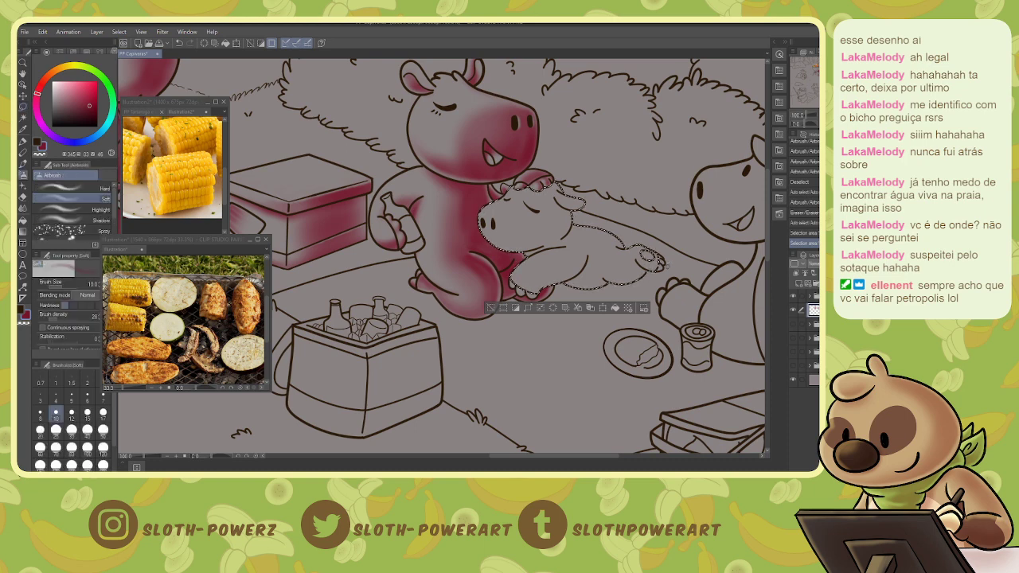
- Shade the sole of the sleeping capybara's raised foot crimson with the Soft airbrush at size 10
{"action": "left_click_drag", "start_coordinate": [667, 266], "coordinate": [560, 212]}
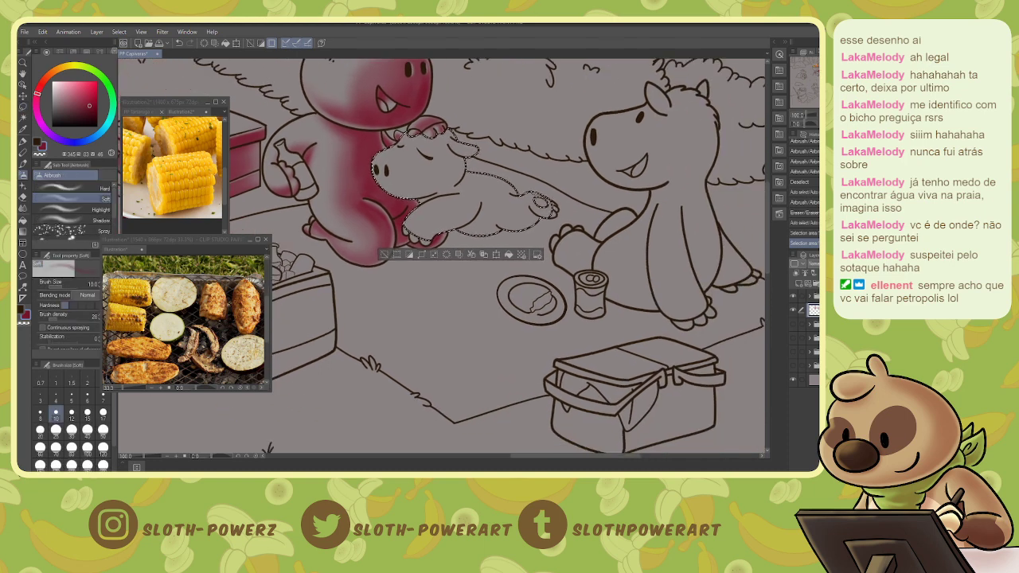
{"action": "left_click_drag", "start_coordinate": [535, 207], "coordinate": [549, 212]}
{"action": "key", "text": "bracketright"}
{"action": "key", "text": "bracketright"}
{"action": "key", "text": "bracketright"}
{"action": "key", "text": "bracketright"}
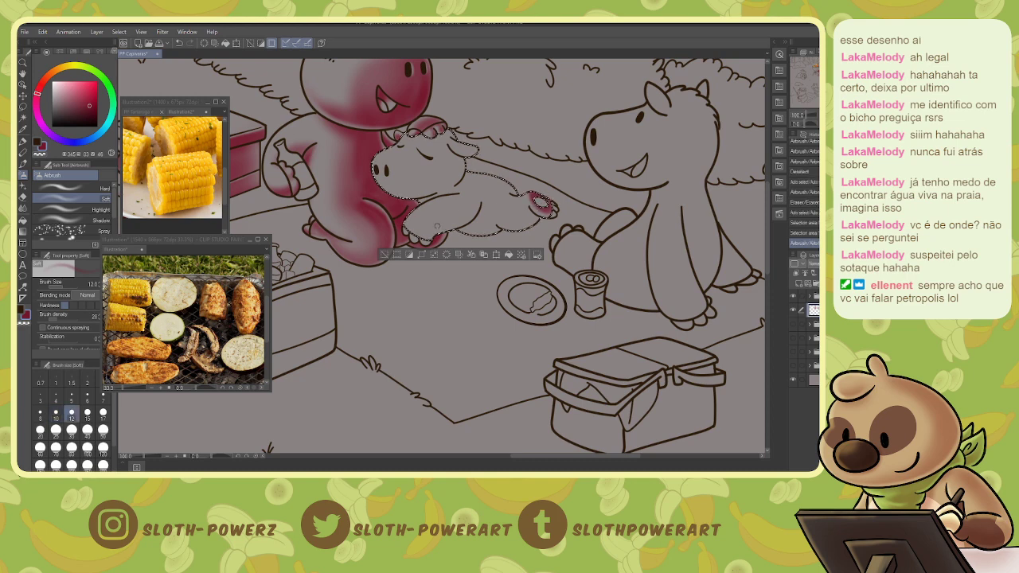
- Enlarge the Soft airbrush to size 40 and shade the sleeping capybara's head, back, body and front arm
{"action": "key", "text": "bracketright"}
{"action": "key", "text": "bracketright"}
{"action": "key", "text": "bracketright"}
{"action": "key", "text": "bracketright"}
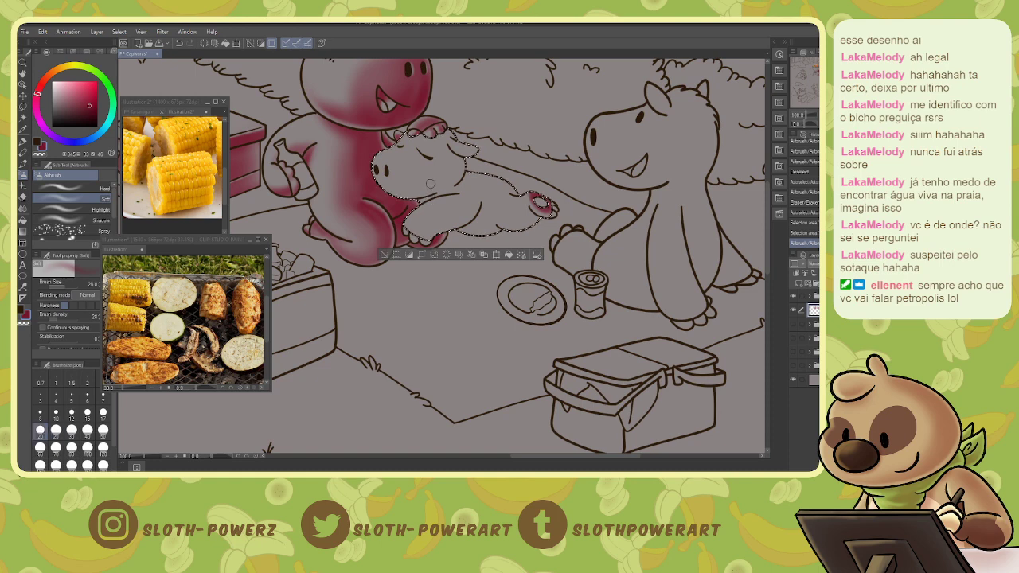
{"action": "key", "text": "bracketright"}
{"action": "key", "text": "bracketright"}
{"action": "key", "text": "bracketright"}
{"action": "mouse_move", "coordinate": [433, 124]}
{"action": "left_mouse_down"}
{"action": "mouse_move", "coordinate": [450, 187]}
{"action": "mouse_move", "coordinate": [470, 145]}
{"action": "left_mouse_up"}
{"action": "left_click_drag", "start_coordinate": [499, 181], "coordinate": [518, 193]}
{"action": "mouse_move", "coordinate": [469, 177]}
{"action": "left_mouse_down"}
{"action": "mouse_move", "coordinate": [511, 169]}
{"action": "mouse_move", "coordinate": [522, 202]}
{"action": "mouse_move", "coordinate": [473, 237]}
{"action": "mouse_move", "coordinate": [449, 224]}
{"action": "mouse_move", "coordinate": [459, 229]}
{"action": "mouse_move", "coordinate": [480, 211]}
{"action": "mouse_move", "coordinate": [434, 232]}
{"action": "left_mouse_up"}
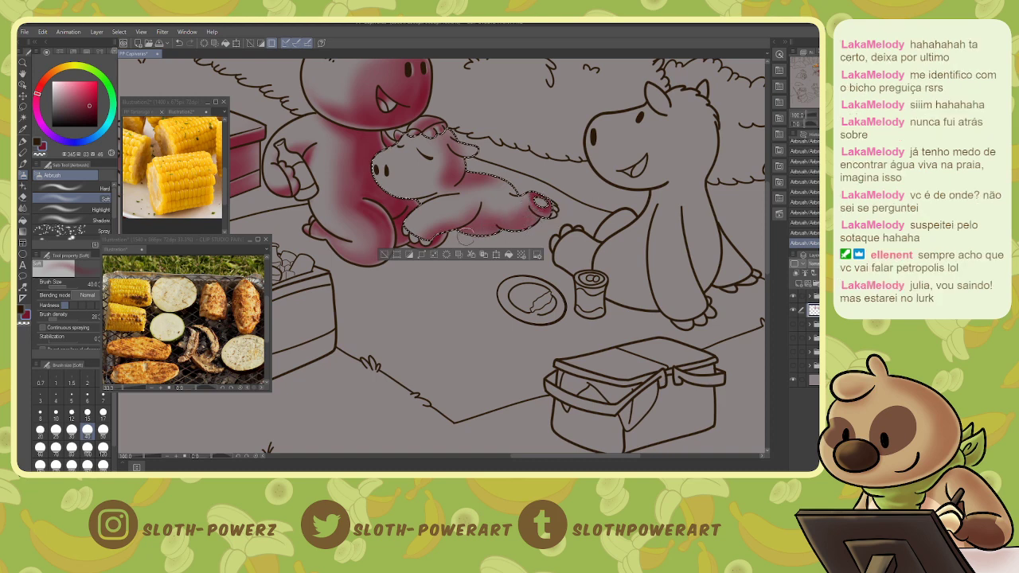
- Reduce the Soft airbrush to size 17 and deepen the shading around the sleeping capybara's front arm
{"action": "key", "text": "bracketleft"}
{"action": "key", "text": "bracketleft"}
{"action": "key", "text": "bracketleft"}
{"action": "key", "text": "bracketleft"}
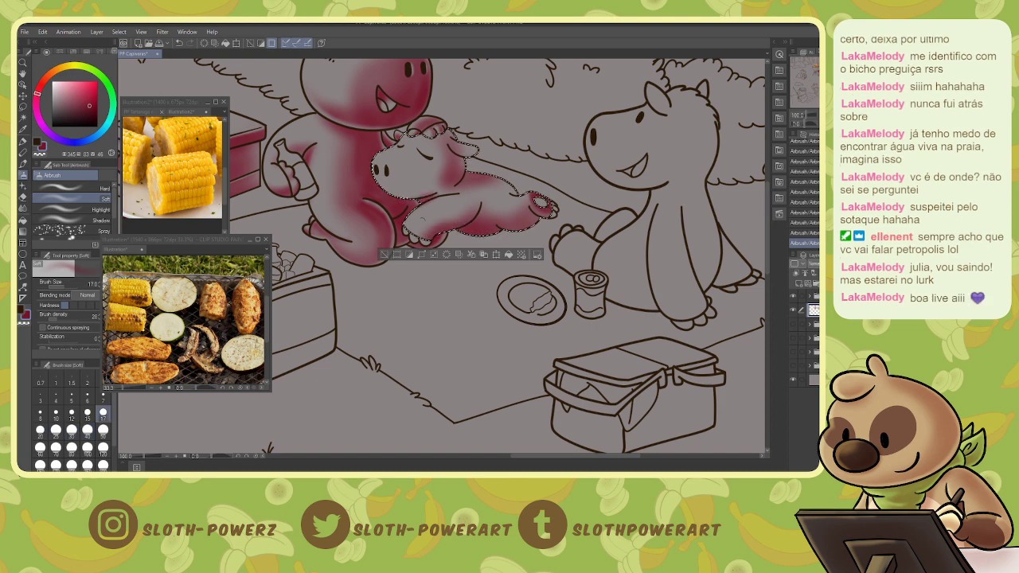
- Lighten the raised foot's sole and the upper edge of the front arm with the Soft eraser at size 10
{"action": "key", "text": "e"}
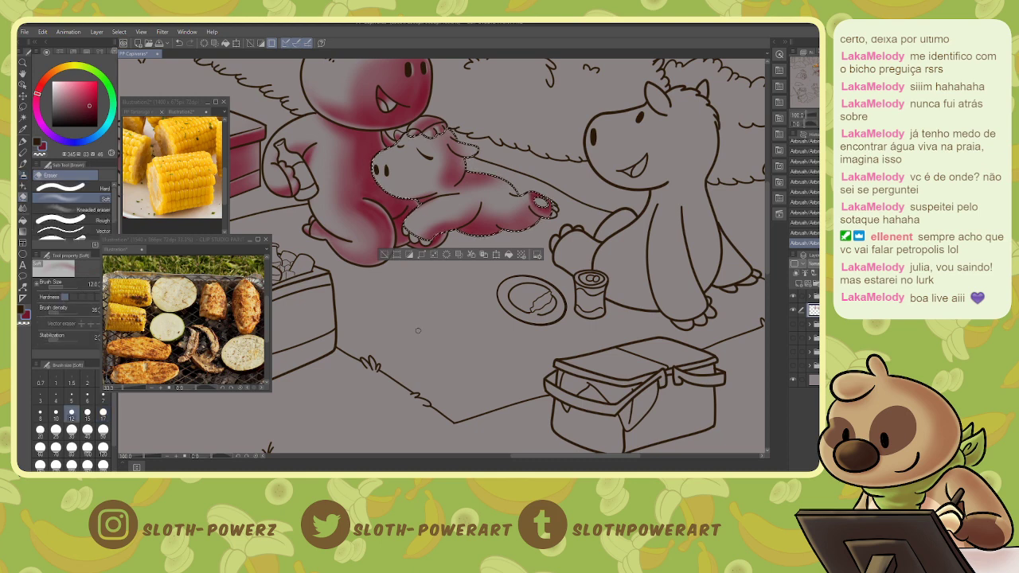
{"action": "key", "text": "bracketleft"}
{"action": "key", "text": "bracketleft"}
{"action": "key", "text": "bracketright"}
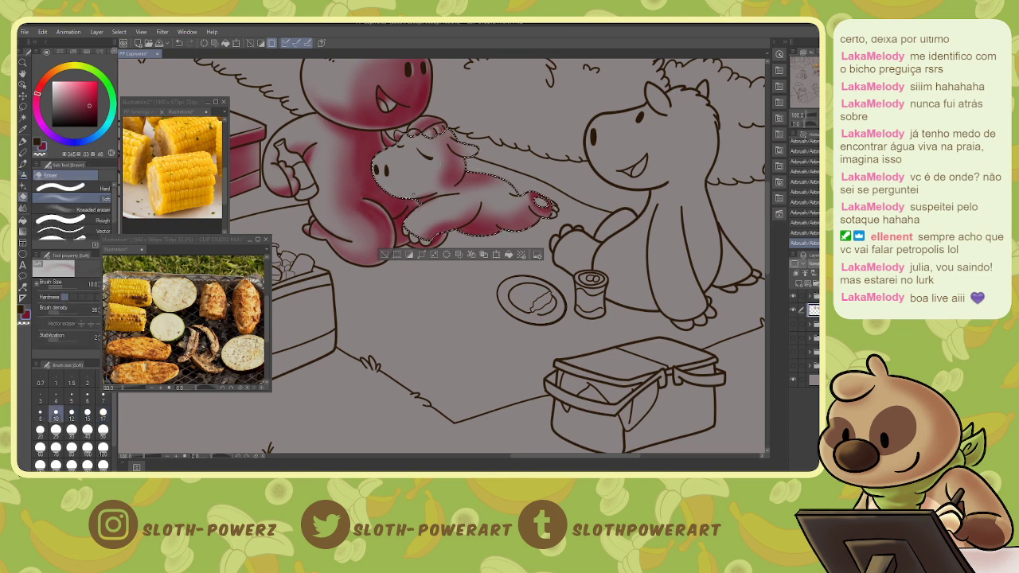
{"action": "left_click_drag", "start_coordinate": [537, 199], "coordinate": [544, 210]}
{"action": "left_click_drag", "start_coordinate": [540, 201], "coordinate": [548, 210]}
{"action": "left_click_drag", "start_coordinate": [438, 186], "coordinate": [431, 190]}
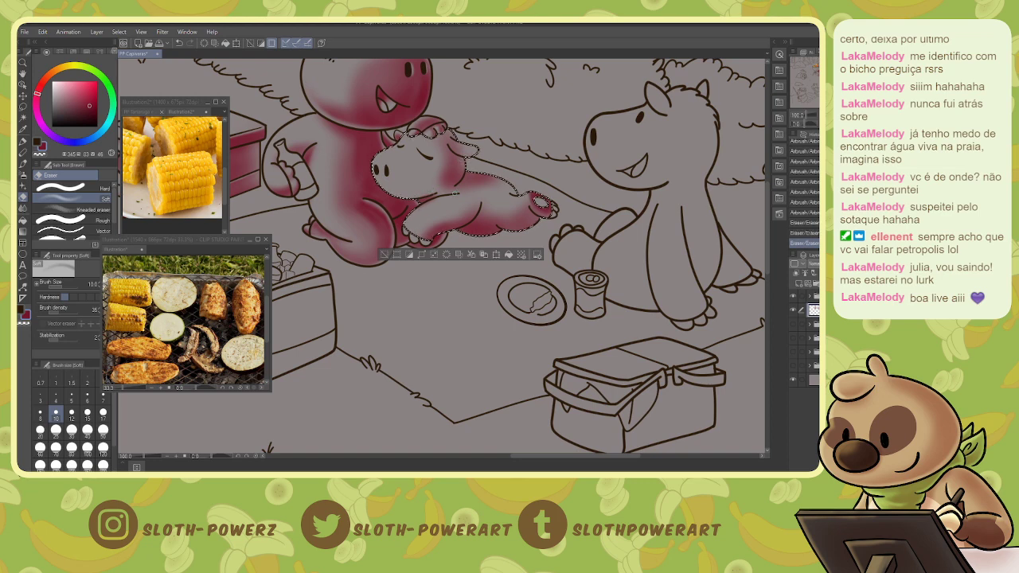
- Deepen the shadow on the sleeping capybara's ear, cheek and neck with the Soft airbrush at size 40
{"action": "key", "text": "b"}
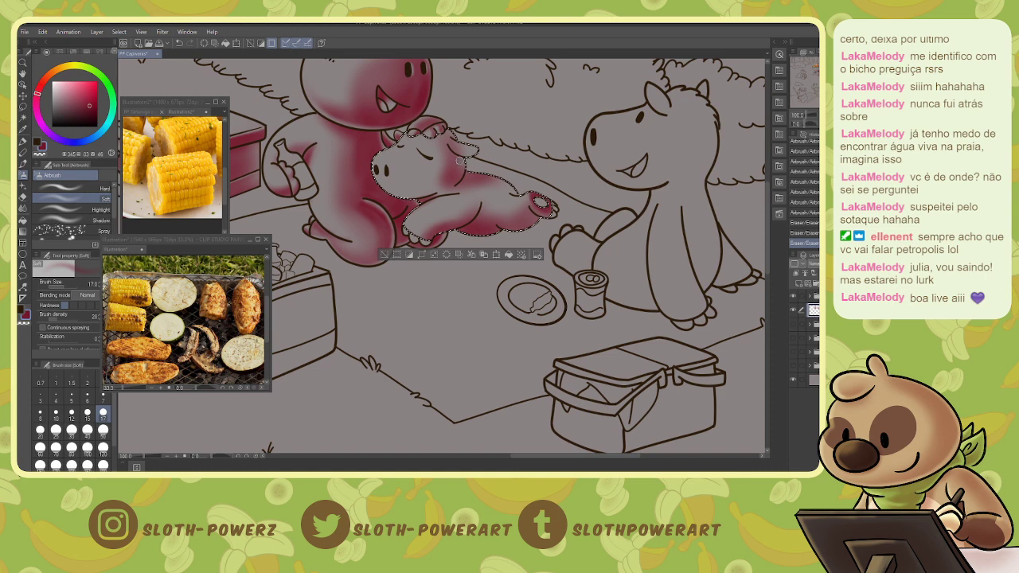
{"action": "key", "text": "bracketright"}
{"action": "key", "text": "bracketright"}
{"action": "key", "text": "bracketright"}
{"action": "key", "text": "bracketright"}
{"action": "left_click_drag", "start_coordinate": [463, 163], "coordinate": [456, 171]}
{"action": "mouse_move", "coordinate": [465, 159]}
{"action": "left_mouse_down"}
{"action": "mouse_move", "coordinate": [457, 167]}
{"action": "mouse_move", "coordinate": [468, 156]}
{"action": "left_mouse_up"}
{"action": "mouse_move", "coordinate": [477, 151]}
{"action": "left_mouse_down"}
{"action": "mouse_move", "coordinate": [452, 142]}
{"action": "mouse_move", "coordinate": [472, 177]}
{"action": "left_mouse_up"}
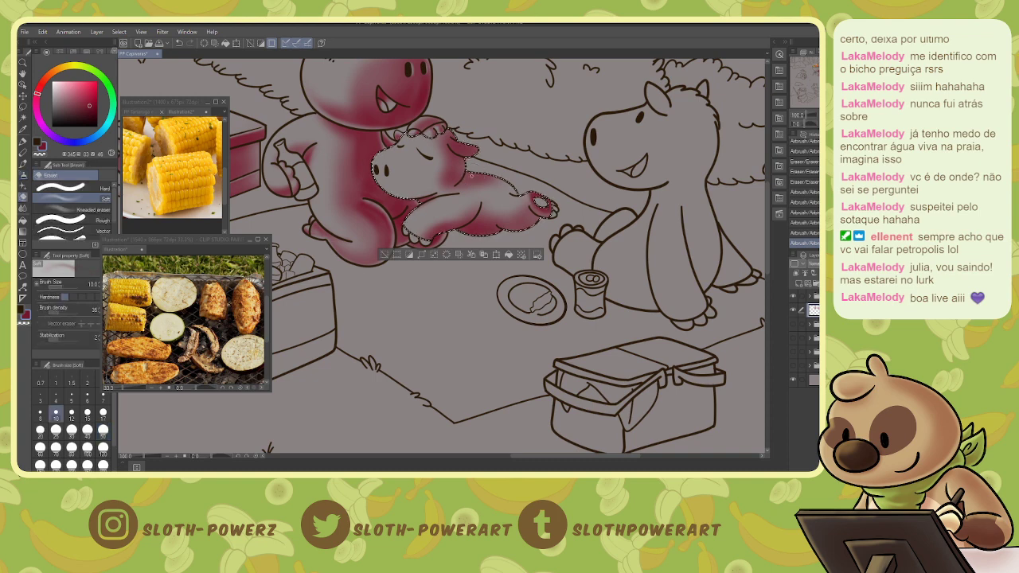
- Lighten the sleeping capybara's body, hind leg and raised foot with the Soft eraser reduced to size 8
{"action": "key", "text": "["}
{"action": "left_click_drag", "start_coordinate": [468, 217], "coordinate": [484, 207]}
{"action": "mouse_move", "coordinate": [471, 218]}
{"action": "left_mouse_down"}
{"action": "mouse_move", "coordinate": [486, 208]}
{"action": "mouse_move", "coordinate": [550, 212]}
{"action": "left_mouse_up"}
{"action": "left_click_drag", "start_coordinate": [546, 204], "coordinate": [553, 209]}
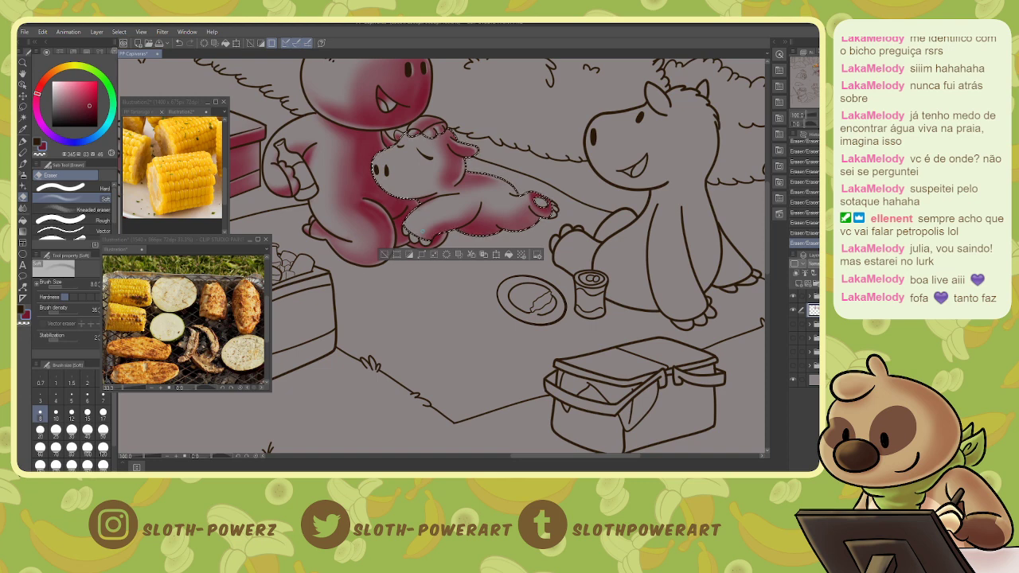
- Shade the sleeping capybara's cheek with the Soft airbrush at size 40, the head beneath the hand at size 20, and deselect
{"action": "key", "text": "b"}
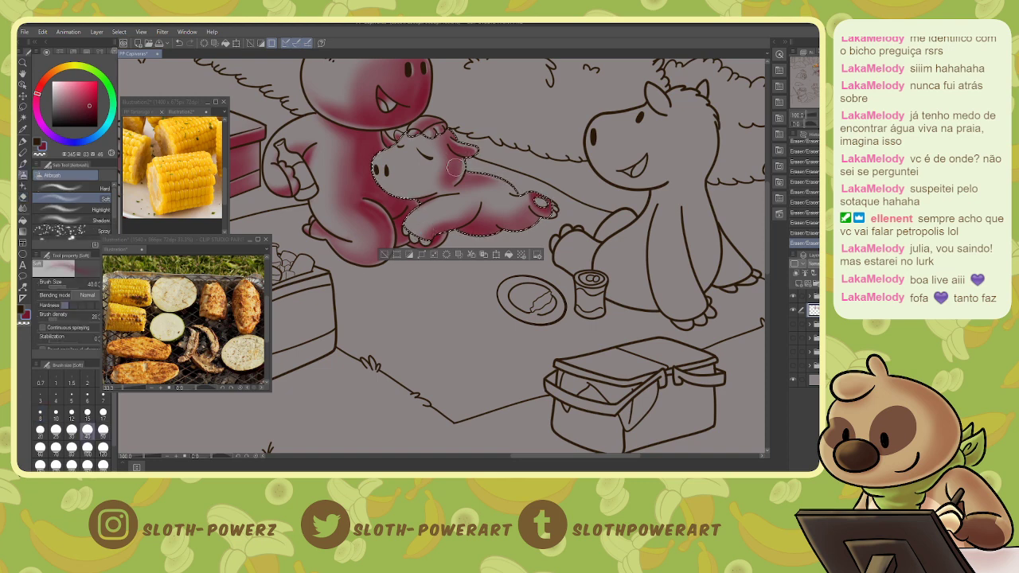
{"action": "left_click_drag", "start_coordinate": [456, 157], "coordinate": [456, 177]}
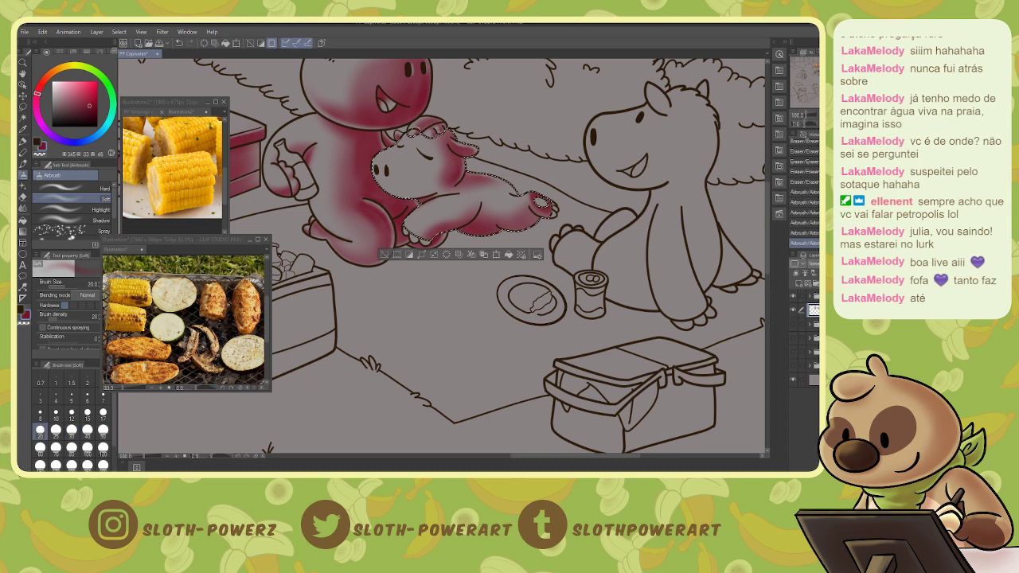
{"action": "left_click_drag", "start_coordinate": [419, 133], "coordinate": [443, 127]}
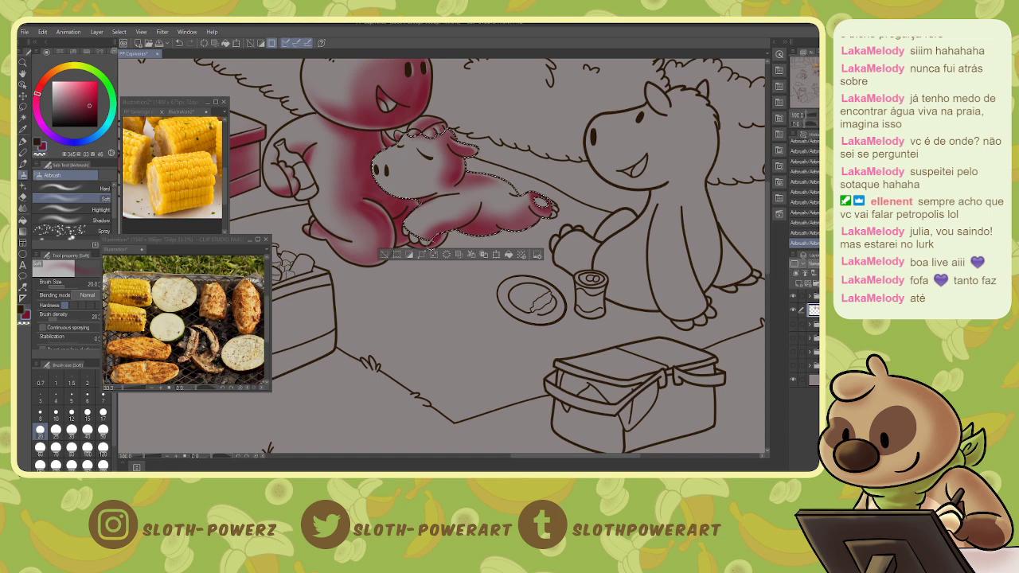
{"action": "key", "text": "ctrl+d"}
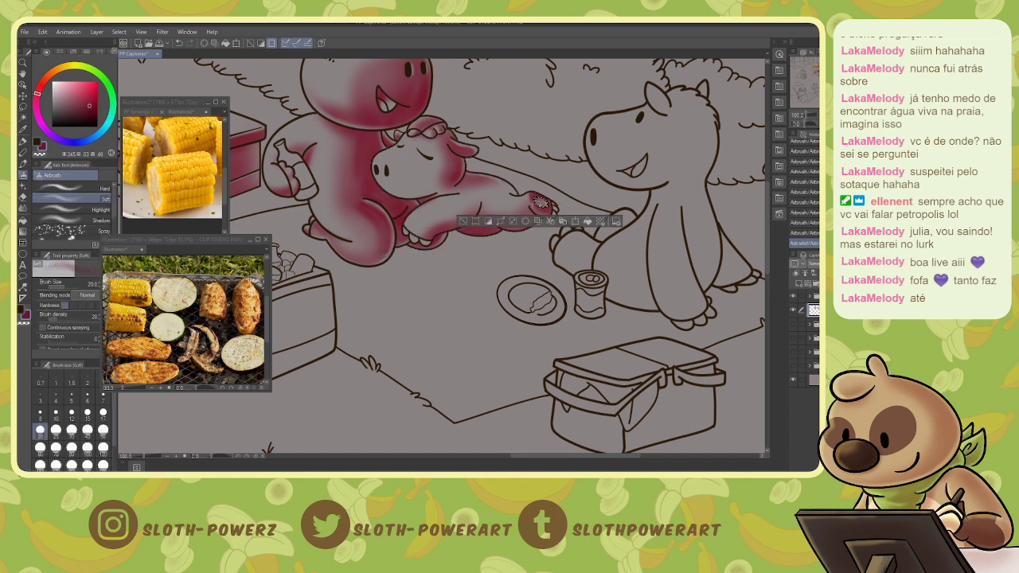
- Auto select the toes of the sleeping capybara's raised foot and lighten them with the Soft eraser at size 8
{"action": "key", "text": "w"}
{"action": "left_click", "coordinate": [552, 209]}
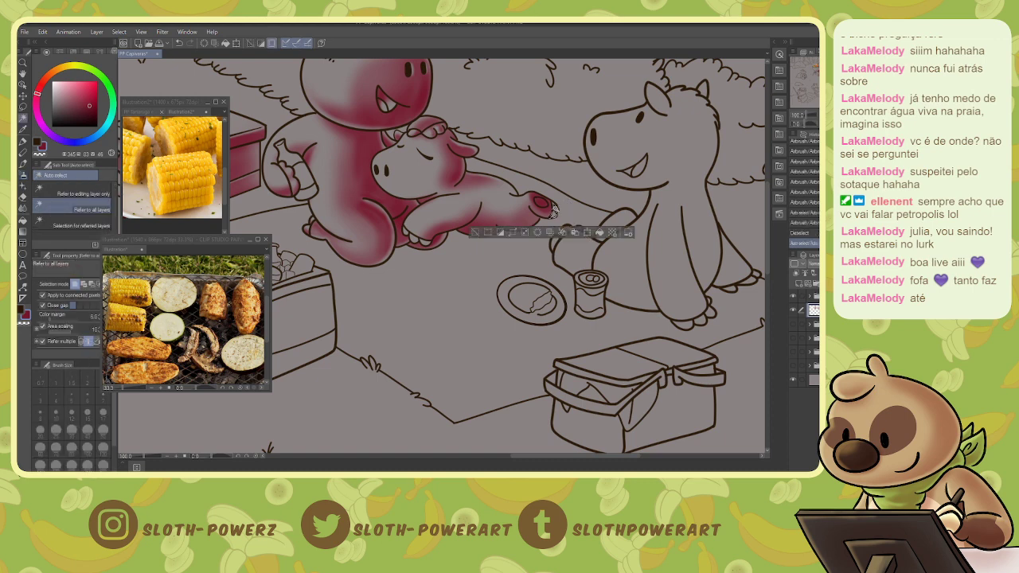
{"action": "key", "text": "m"}
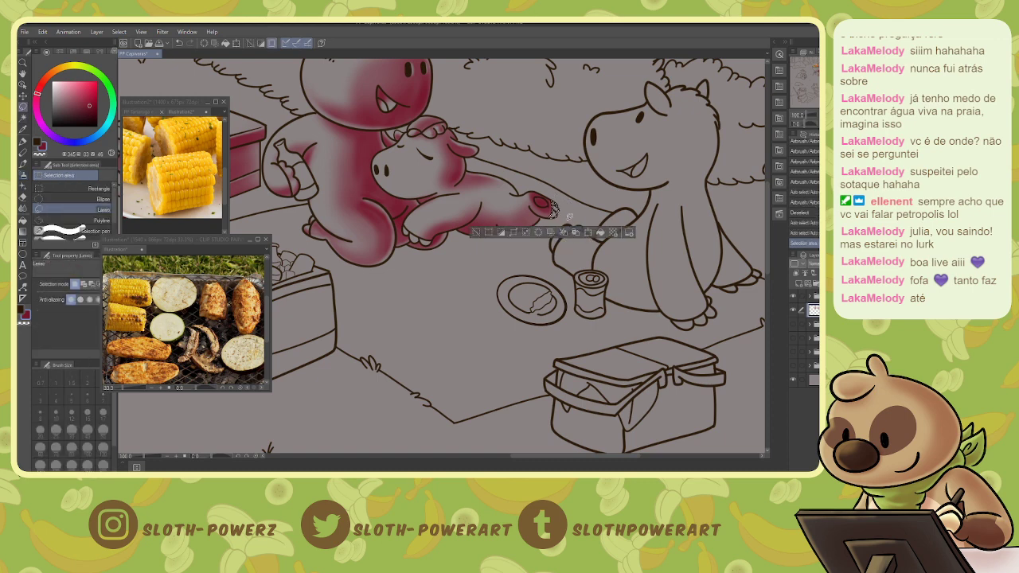
{"action": "key", "text": "b"}
{"action": "key", "text": "e"}
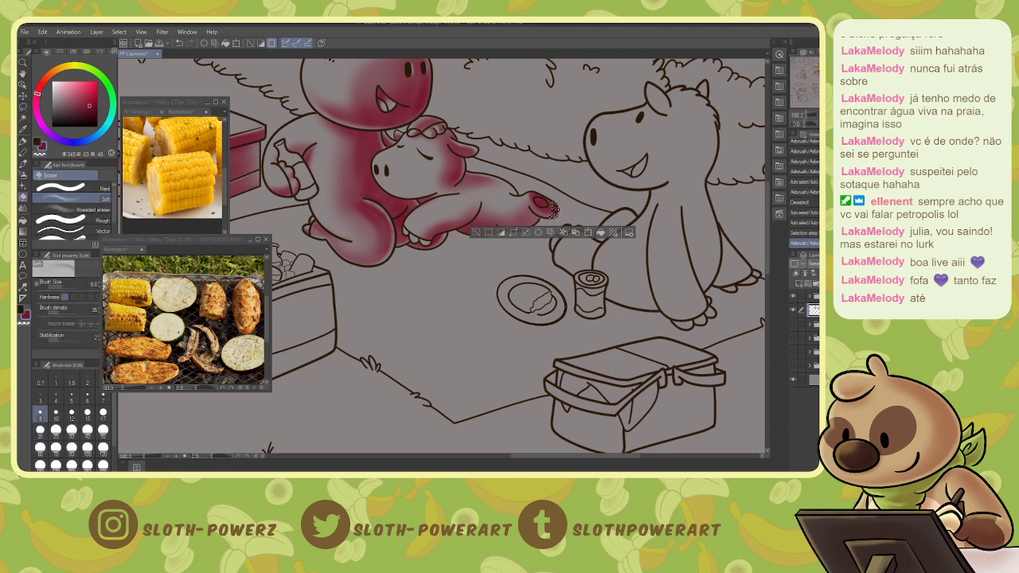
{"action": "left_click", "coordinate": [549, 208]}
{"action": "left_click", "coordinate": [549, 209]}
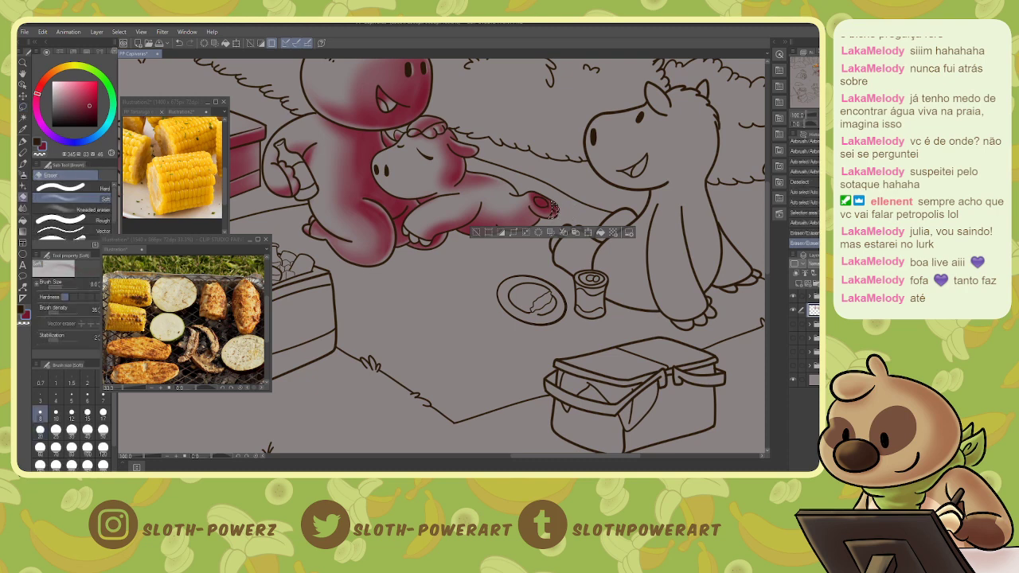
{"action": "left_click", "coordinate": [551, 209]}
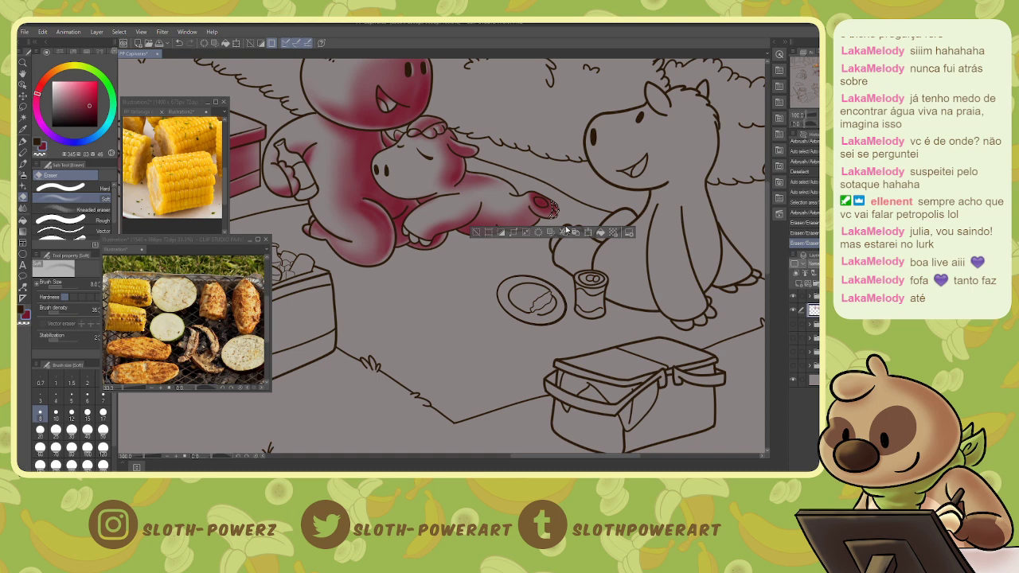
- Shade the selected toes of the raised foot with the Soft airbrush at size 10 and deselect
{"action": "key", "text": "b"}
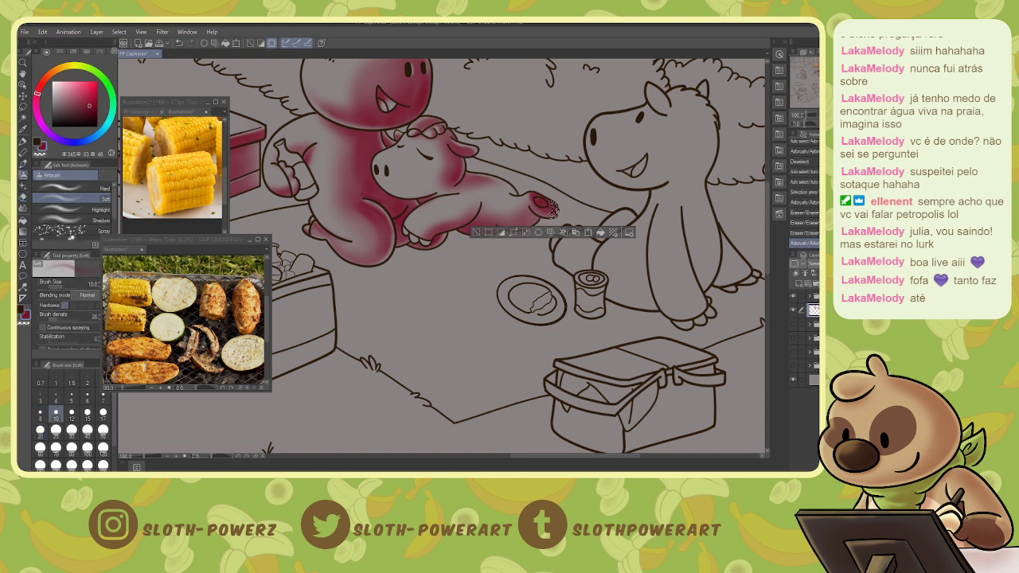
{"action": "left_click", "coordinate": [552, 210]}
{"action": "left_click", "coordinate": [552, 208]}
{"action": "left_click", "coordinate": [551, 208]}
{"action": "key", "text": "ctrl+d"}
- Auto select the first two toes of the sleeping capybara's front paw in turn and shade each with the Soft airbrush at size 10
{"action": "key", "text": "w"}
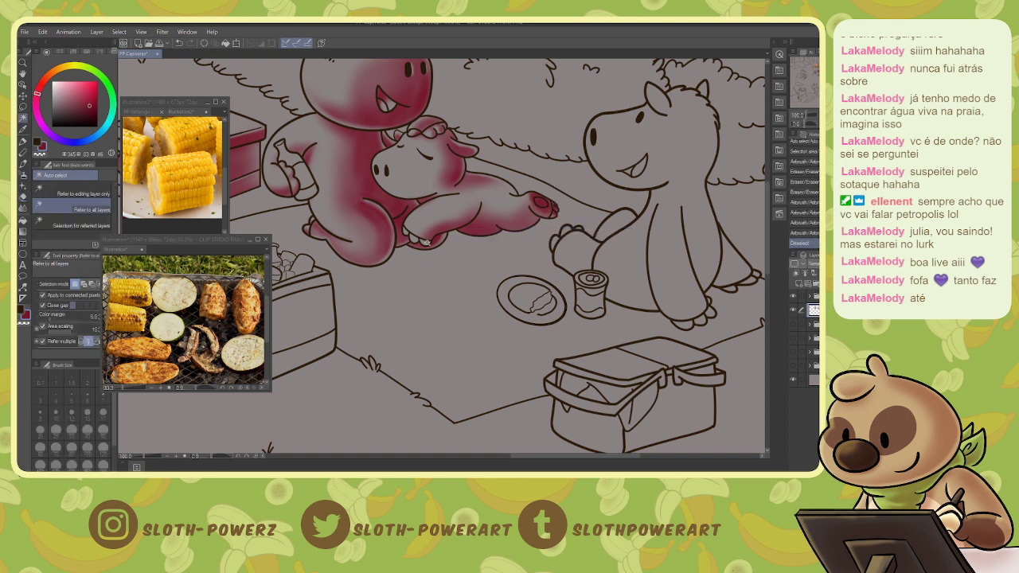
{"action": "left_click", "coordinate": [426, 243]}
{"action": "key", "text": "b"}
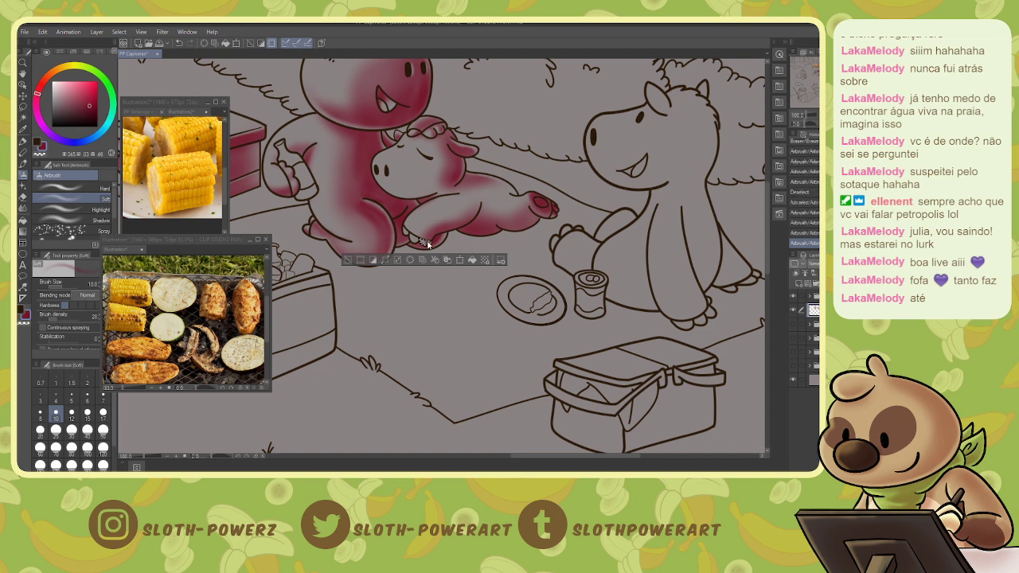
{"action": "key", "text": "ctrl+d"}
{"action": "key", "text": "w"}
{"action": "left_click", "coordinate": [414, 239]}
{"action": "key", "text": "b"}
{"action": "left_click", "coordinate": [414, 238]}
{"action": "left_click", "coordinate": [413, 237]}
{"action": "left_click", "coordinate": [413, 237]}
{"action": "left_click", "coordinate": [412, 237]}
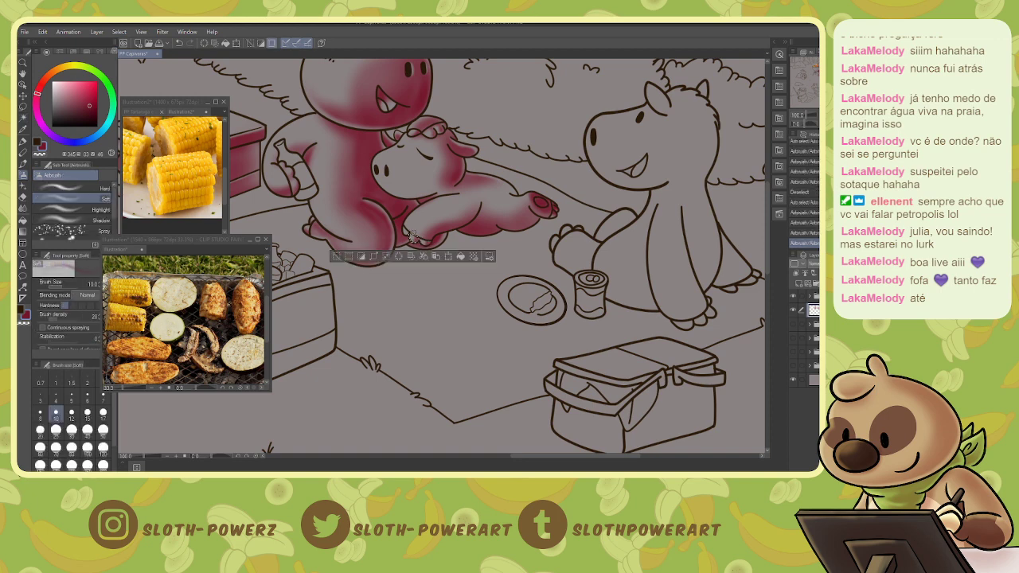
- Auto select the last toe of the sleeping capybara's front paw, shade it with the Soft airbrush at size 10 and deselect
{"action": "key", "text": "w"}
{"action": "left_click", "coordinate": [407, 236]}
{"action": "key", "text": "b"}
{"action": "left_click", "coordinate": [407, 235]}
{"action": "left_click", "coordinate": [406, 234]}
{"action": "key", "text": "ctrl+d"}
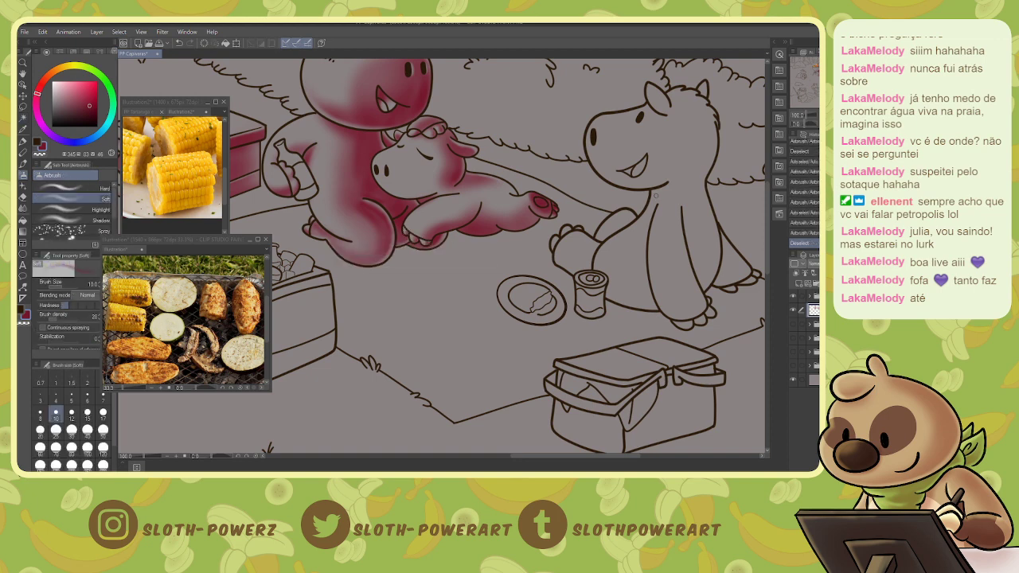
- Erase soft highlights on the raised foot's sole pad with the Soft eraser reduced to size 5
{"action": "key", "text": "e"}
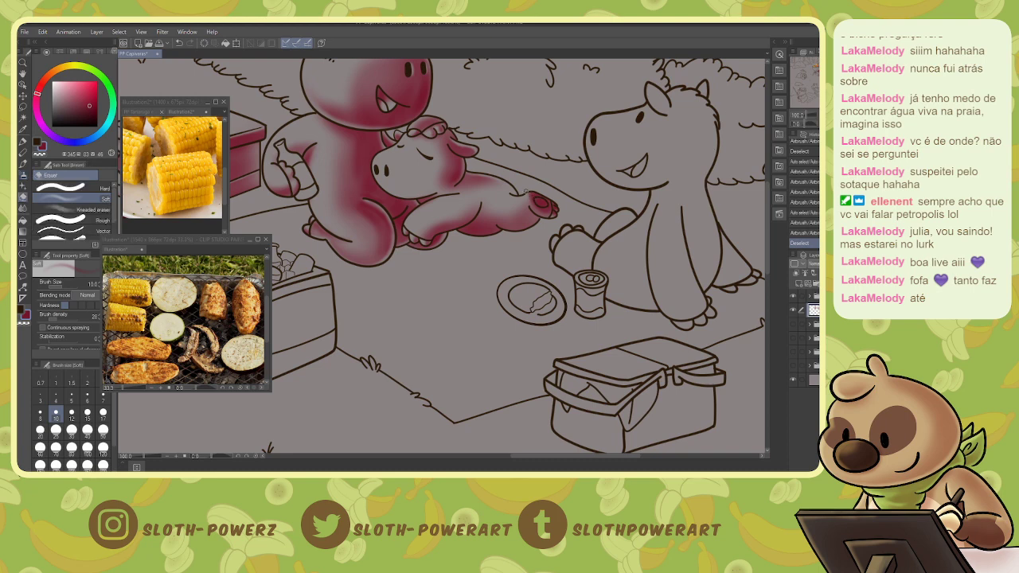
{"action": "key", "text": "bracketleft"}
{"action": "key", "text": "bracketleft"}
{"action": "key", "text": "bracketleft"}
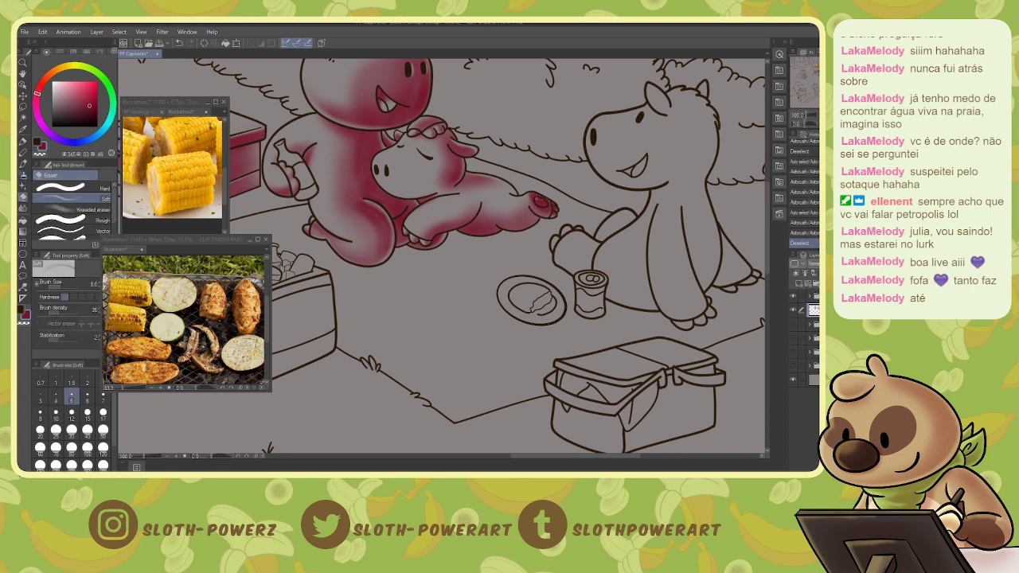
{"action": "left_click_drag", "start_coordinate": [536, 204], "coordinate": [542, 199]}
{"action": "left_click_drag", "start_coordinate": [538, 206], "coordinate": [542, 201]}
{"action": "left_click_drag", "start_coordinate": [539, 206], "coordinate": [544, 203]}
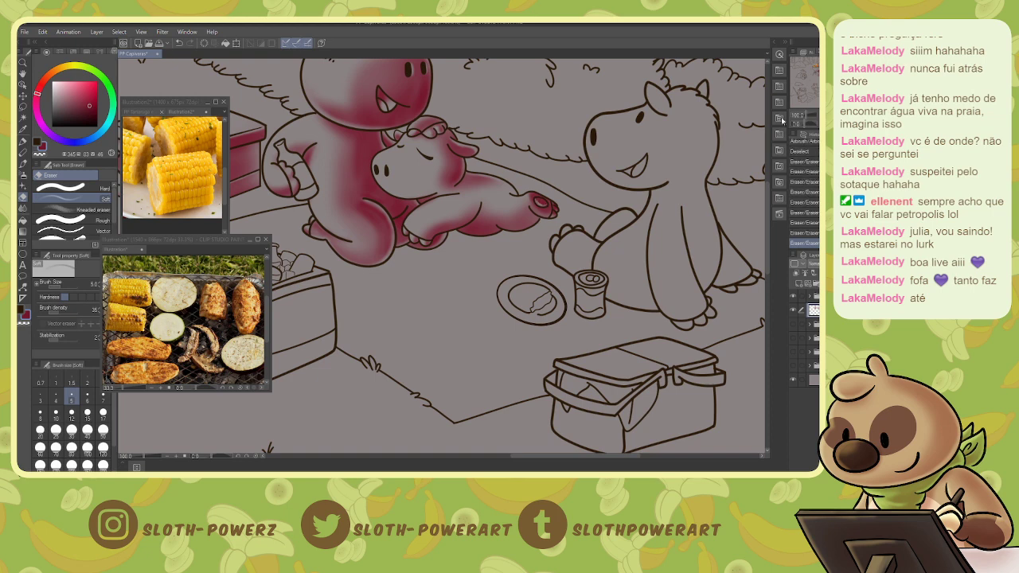
- Auto select the picnic blanket and paint the cast shadow below the sleeping capybara with the Soft airbrush at sizes 60 and 80
{"action": "mouse_move", "coordinate": [446, 319]}
{"action": "left_mouse_down"}
{"action": "mouse_move", "coordinate": [508, 239]}
{"action": "mouse_move", "coordinate": [572, 251]}
{"action": "mouse_move", "coordinate": [482, 319]}
{"action": "mouse_move", "coordinate": [503, 382]}
{"action": "mouse_move", "coordinate": [495, 414]}
{"action": "mouse_move", "coordinate": [481, 300]}
{"action": "mouse_move", "coordinate": [411, 274]}
{"action": "left_mouse_up"}
{"action": "key", "text": "w"}
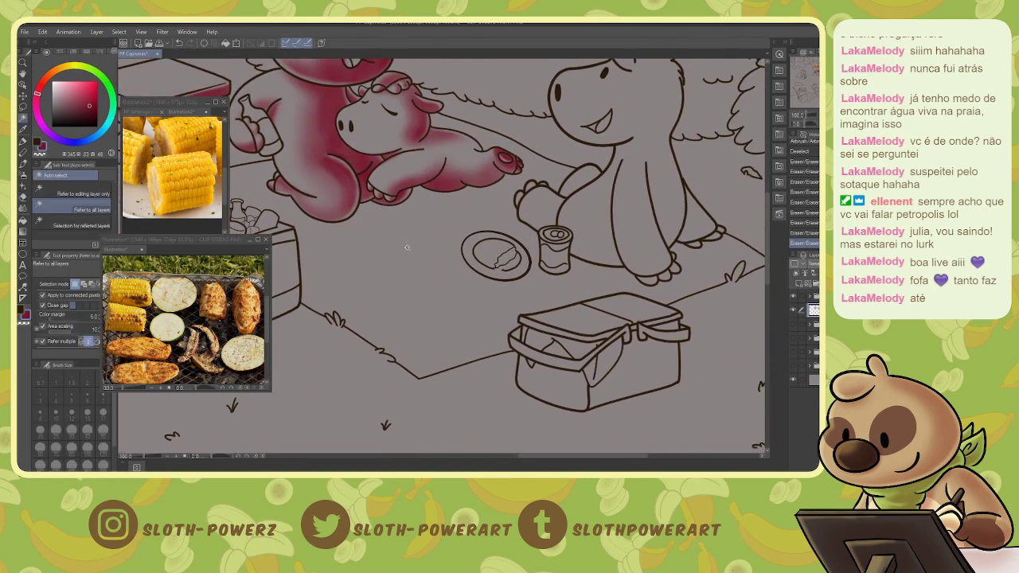
{"action": "left_click", "coordinate": [405, 234]}
{"action": "key", "text": "b"}
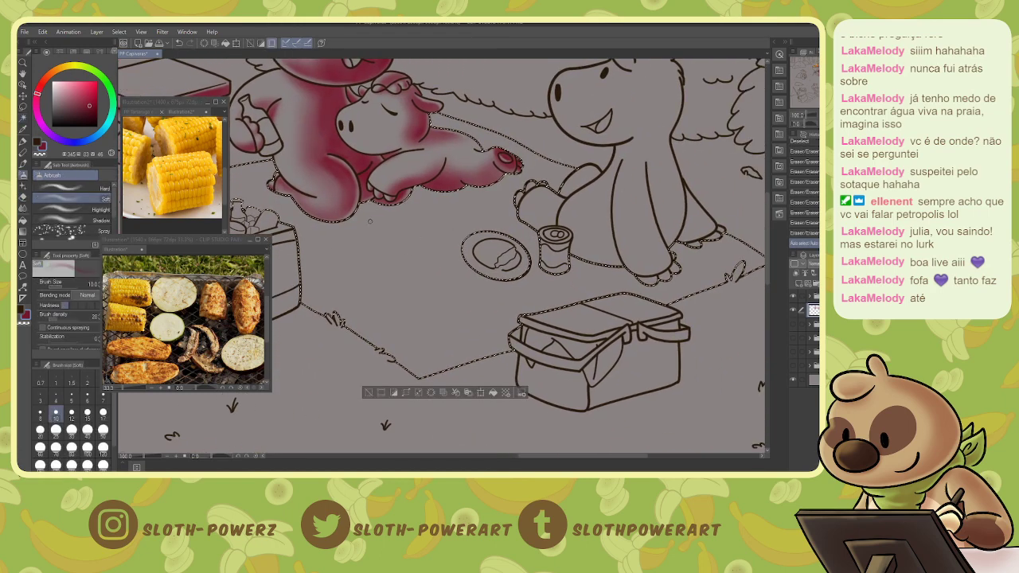
{"action": "key", "text": "bracketright"}
{"action": "key", "text": "bracketright"}
{"action": "key", "text": "bracketright"}
{"action": "key", "text": "bracketright"}
{"action": "key", "text": "bracketright"}
{"action": "key", "text": "bracketright"}
{"action": "key", "text": "bracketright"}
{"action": "key", "text": "bracketright"}
{"action": "key", "text": "bracketright"}
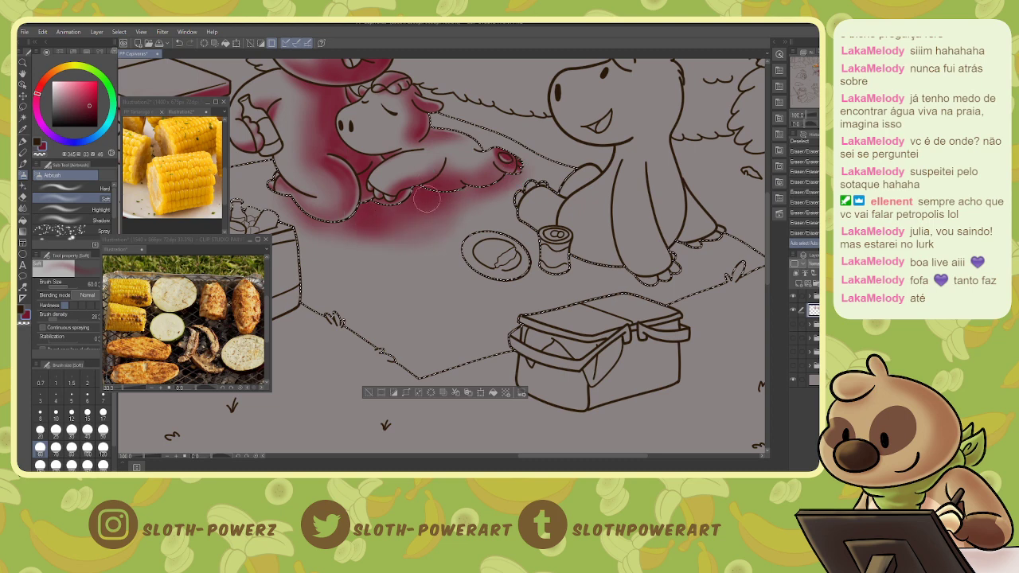
{"action": "left_click_drag", "start_coordinate": [456, 219], "coordinate": [495, 196]}
{"action": "key", "text": "bracketright"}
{"action": "key", "text": "bracketright"}
{"action": "left_click_drag", "start_coordinate": [413, 213], "coordinate": [501, 191]}
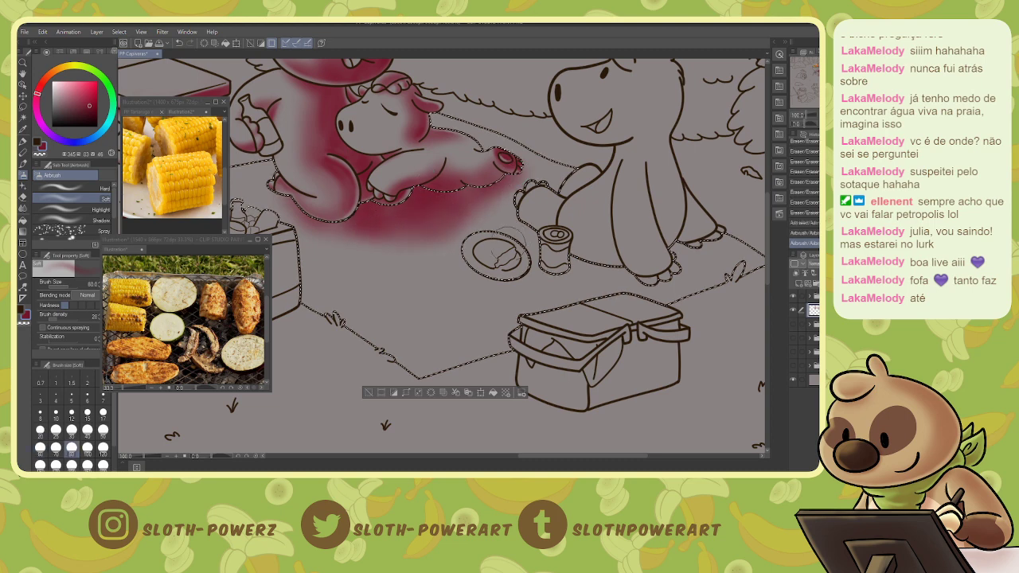
- Paint a thin shadow on the blanket along the plate's lower rim with the Soft airbrush at size 17
{"action": "key", "text": "bracketleft"}
{"action": "key", "text": "bracketleft"}
{"action": "key", "text": "bracketleft"}
{"action": "key", "text": "bracketleft"}
{"action": "key", "text": "bracketleft"}
{"action": "key", "text": "bracketleft"}
{"action": "key", "text": "bracketleft"}
{"action": "key", "text": "bracketleft"}
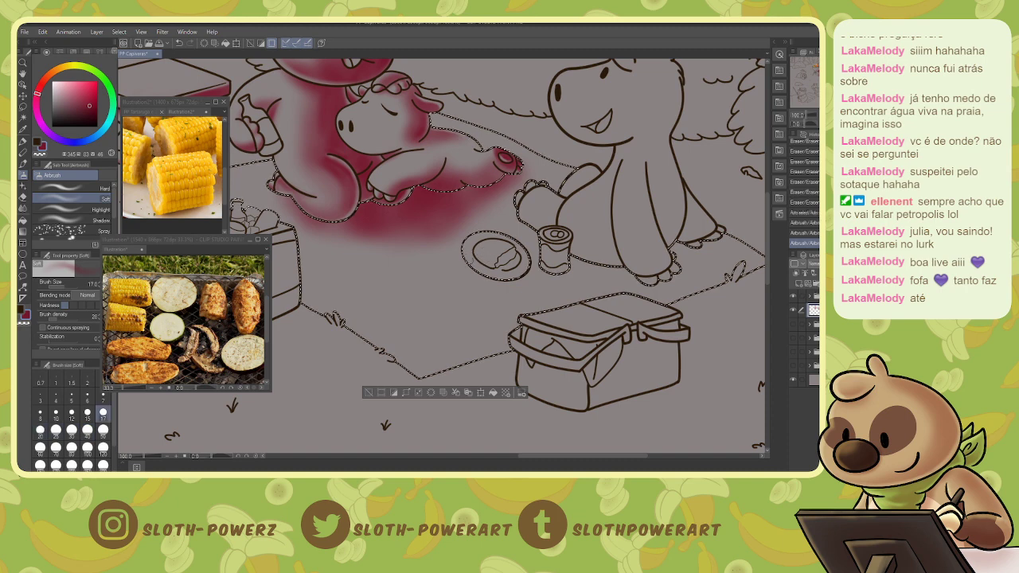
{"action": "left_click_drag", "start_coordinate": [472, 263], "coordinate": [504, 278]}
{"action": "left_click_drag", "start_coordinate": [482, 276], "coordinate": [517, 281]}
{"action": "left_click_drag", "start_coordinate": [505, 281], "coordinate": [529, 268]}
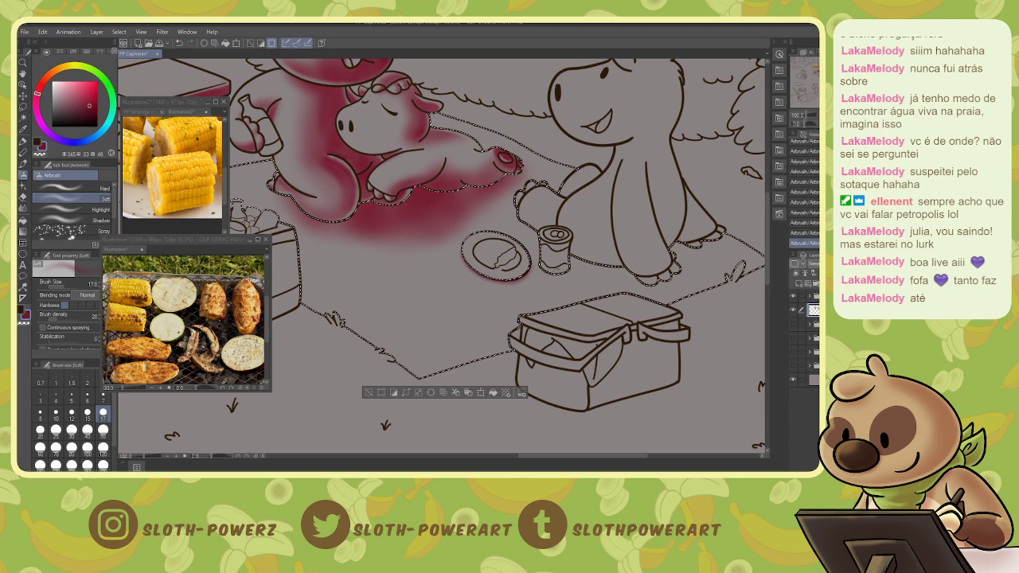
- Paint the can's cast shadow on the blanket with the Soft airbrush at sizes 60 and 40
{"action": "key", "text": "bracketright"}
{"action": "key", "text": "bracketright"}
{"action": "key", "text": "bracketright"}
{"action": "key", "text": "bracketright"}
{"action": "key", "text": "bracketright"}
{"action": "key", "text": "bracketright"}
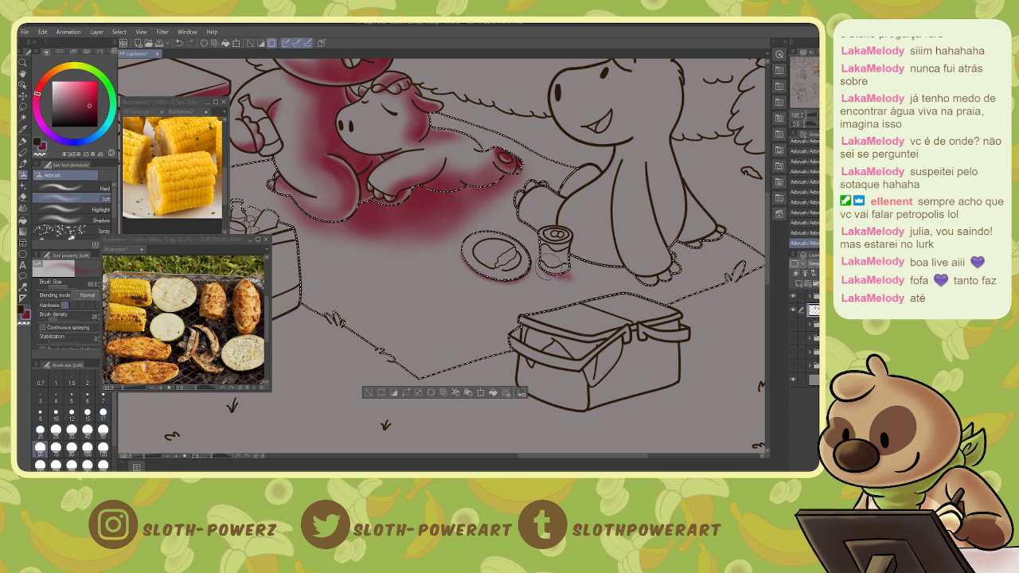
{"action": "left_click", "coordinate": [103, 430]}
{"action": "left_click", "coordinate": [88, 430]}
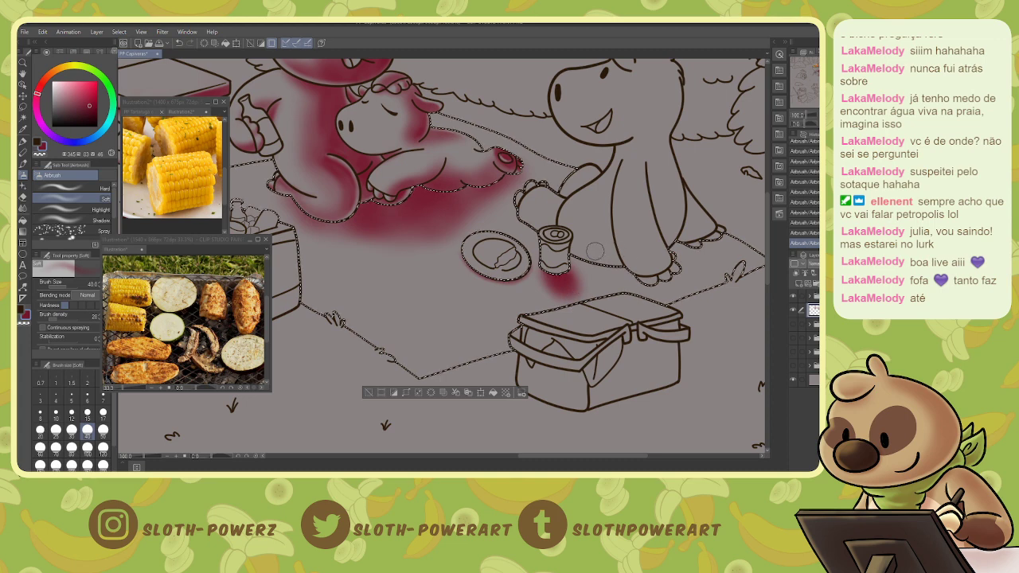
- Trim and soften the can's cast shadow on the blanket with the Soft eraser, enlarging it from size 17 to 120
{"action": "key", "text": "e"}
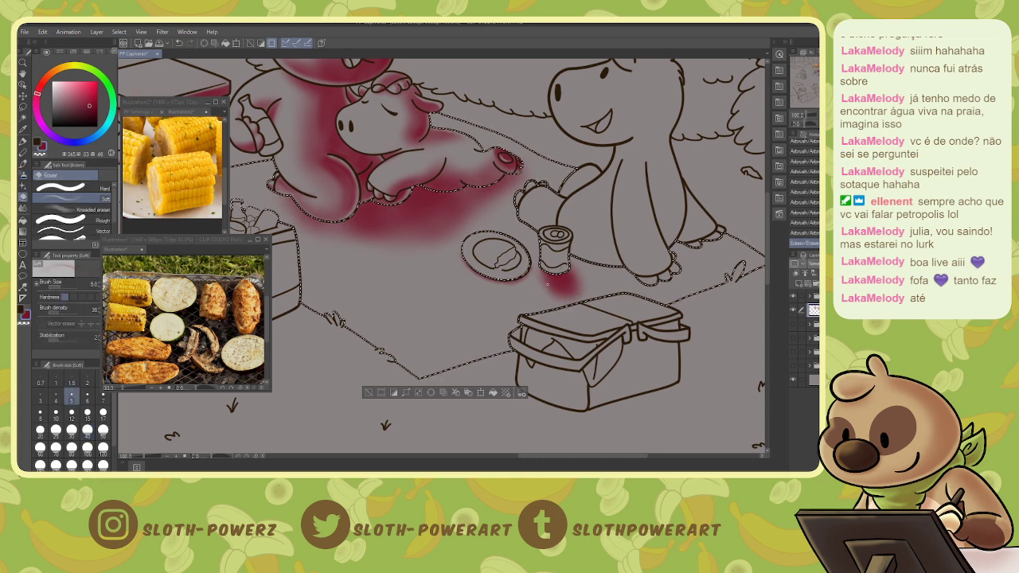
{"action": "key", "text": "bracketright"}
{"action": "key", "text": "bracketright"}
{"action": "key", "text": "bracketright"}
{"action": "key", "text": "bracketright"}
{"action": "key", "text": "bracketright"}
{"action": "key", "text": "bracketright"}
{"action": "key", "text": "bracketright"}
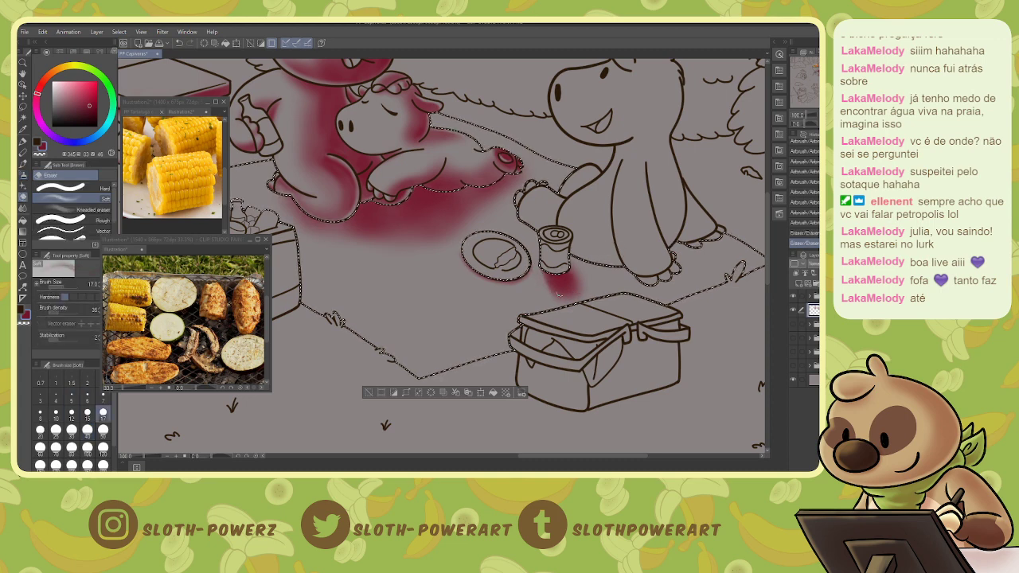
{"action": "key", "text": "bracketright"}
{"action": "key", "text": "bracketright"}
{"action": "key", "text": "bracketright"}
{"action": "key", "text": "bracketright"}
{"action": "key", "text": "bracketright"}
{"action": "key", "text": "bracketright"}
{"action": "key", "text": "bracketright"}
{"action": "key", "text": "bracketright"}
{"action": "key", "text": "bracketright"}
{"action": "key", "text": "bracketright"}
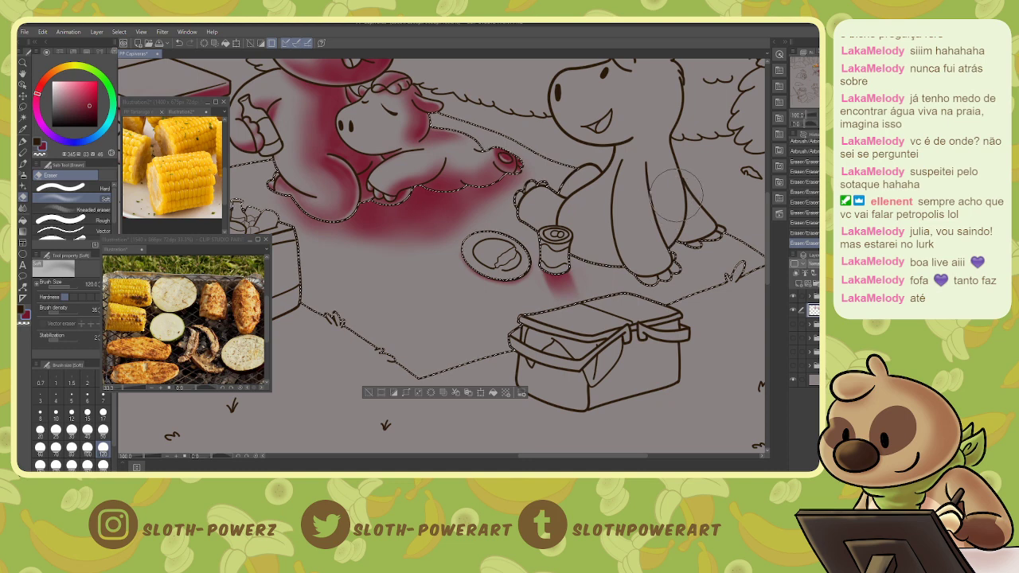
- Auto select the right-hand seated capybara's near foot and shade it with the Soft airbrush at size 40
{"action": "key", "text": "w"}
{"action": "left_click", "coordinate": [535, 202]}
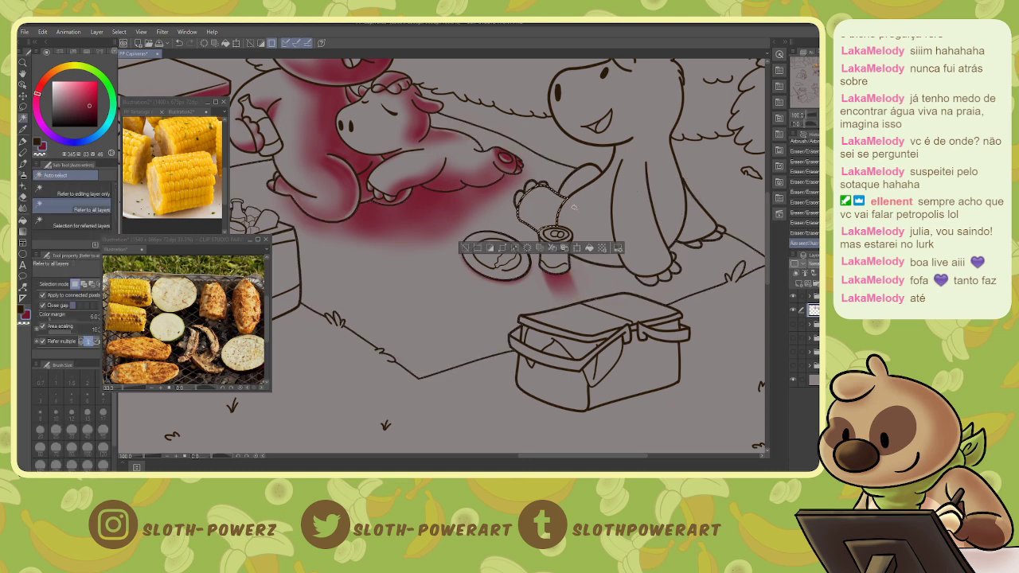
{"action": "key", "text": "b"}
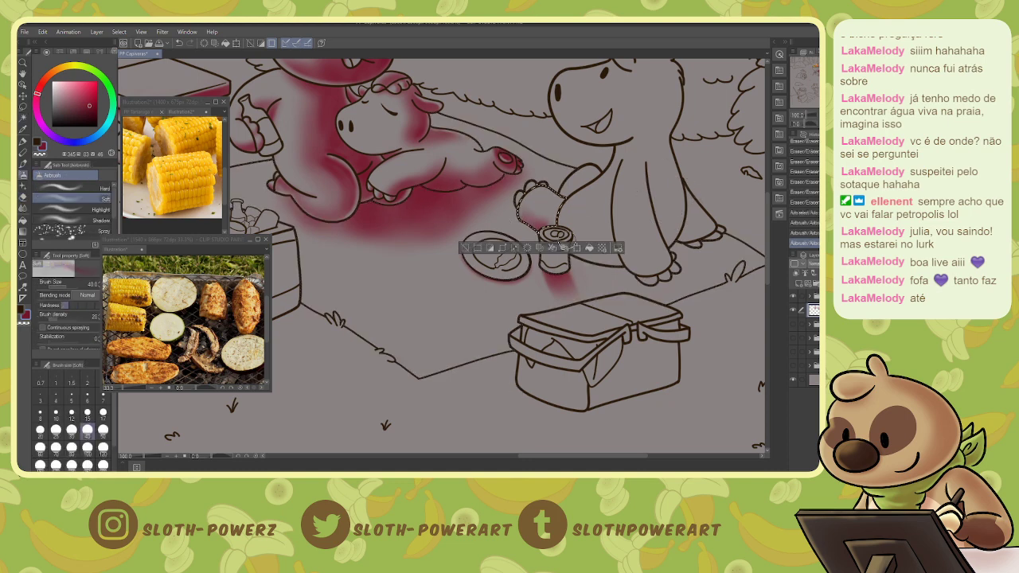
- Auto select the toes of the right-hand capybara's near foot in turn, shade each with the Soft airbrush at size 17 and deselect
{"action": "key", "text": "w"}
{"action": "left_click", "coordinate": [520, 197]}
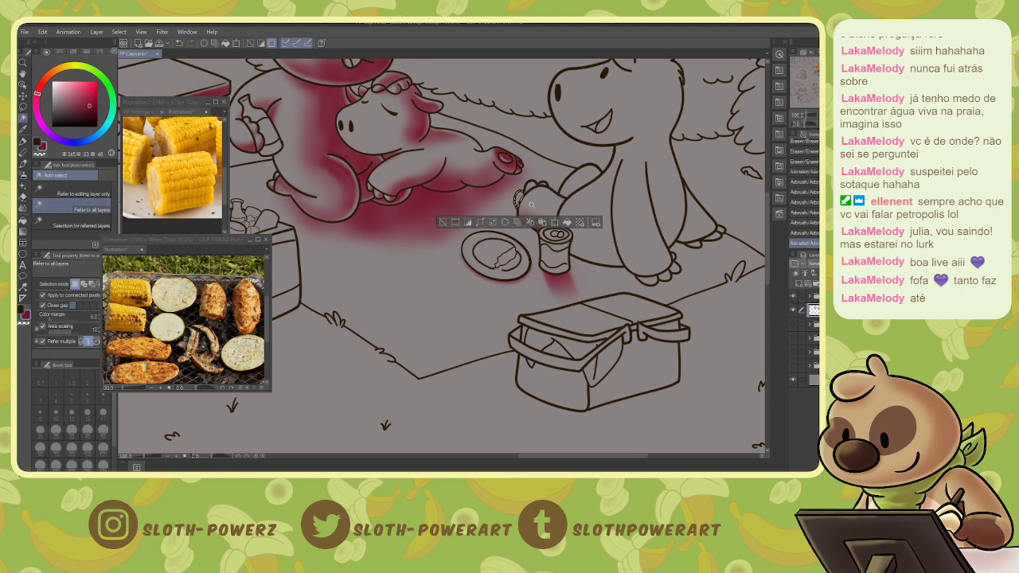
{"action": "key", "text": "b"}
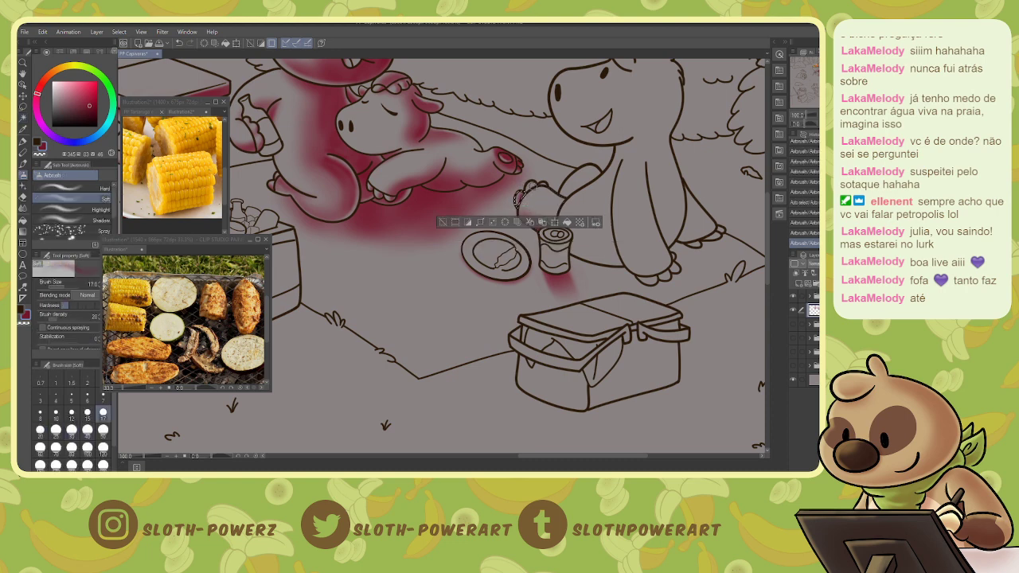
{"action": "key", "text": "w"}
{"action": "left_click", "coordinate": [531, 185]}
{"action": "key", "text": "b"}
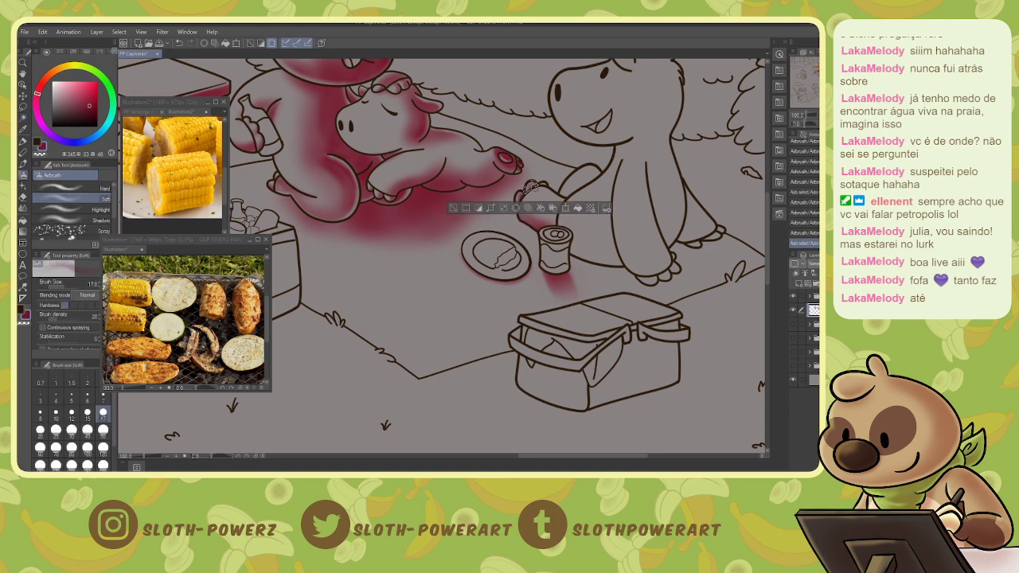
{"action": "key", "text": "w"}
{"action": "left_click", "coordinate": [544, 184]}
{"action": "key", "text": "b"}
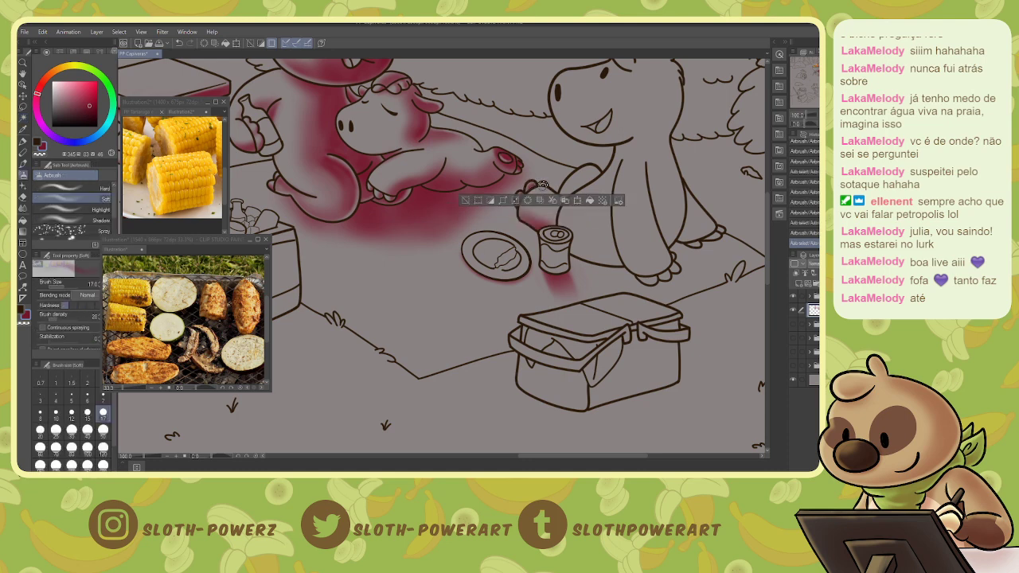
{"action": "key", "text": "ctrl+d"}
- Auto select the right-hand capybara's far leg and shade it with the Soft airbrush at size 17
{"action": "key", "text": "w"}
{"action": "left_click", "coordinate": [582, 184]}
{"action": "key", "text": "b"}
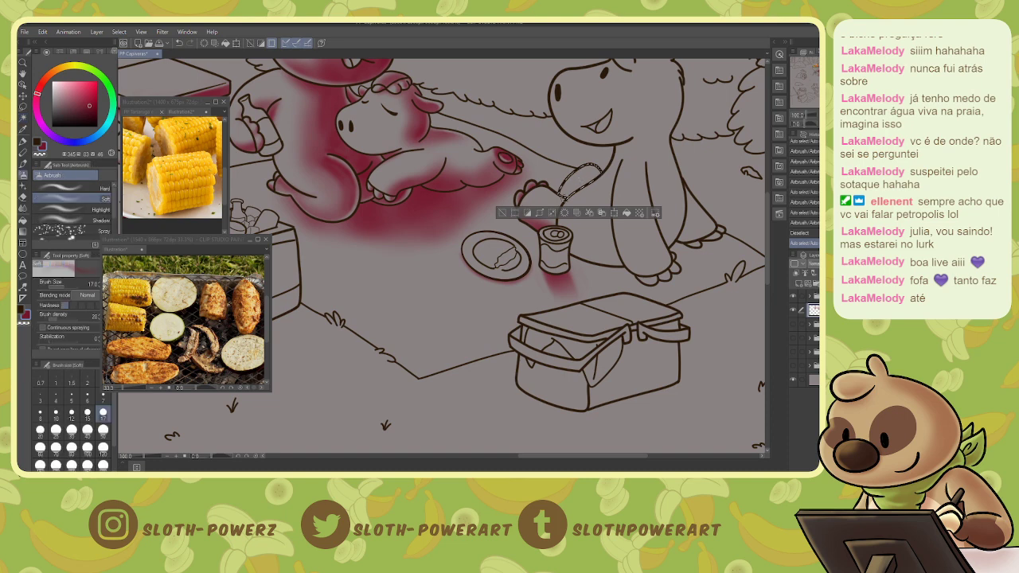
{"action": "left_click_drag", "start_coordinate": [564, 198], "coordinate": [588, 179]}
{"action": "left_click_drag", "start_coordinate": [567, 194], "coordinate": [589, 178]}
{"action": "left_click_drag", "start_coordinate": [581, 184], "coordinate": [593, 177]}
- Auto select the right-hand capybara's body and shade its underside and back with the Soft airbrush at size 50
{"action": "key", "text": "w"}
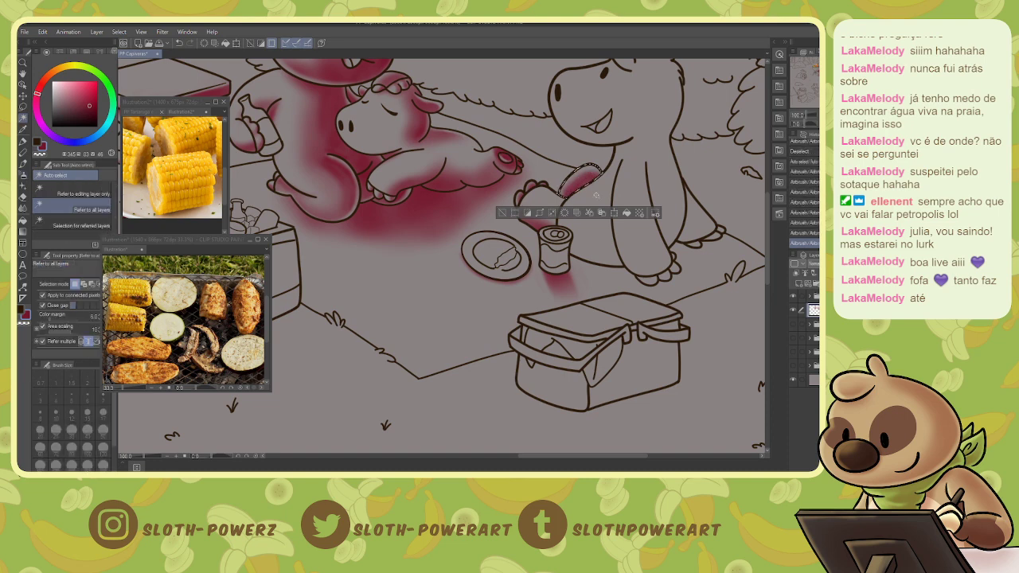
{"action": "left_click", "coordinate": [607, 225]}
{"action": "key", "text": "b"}
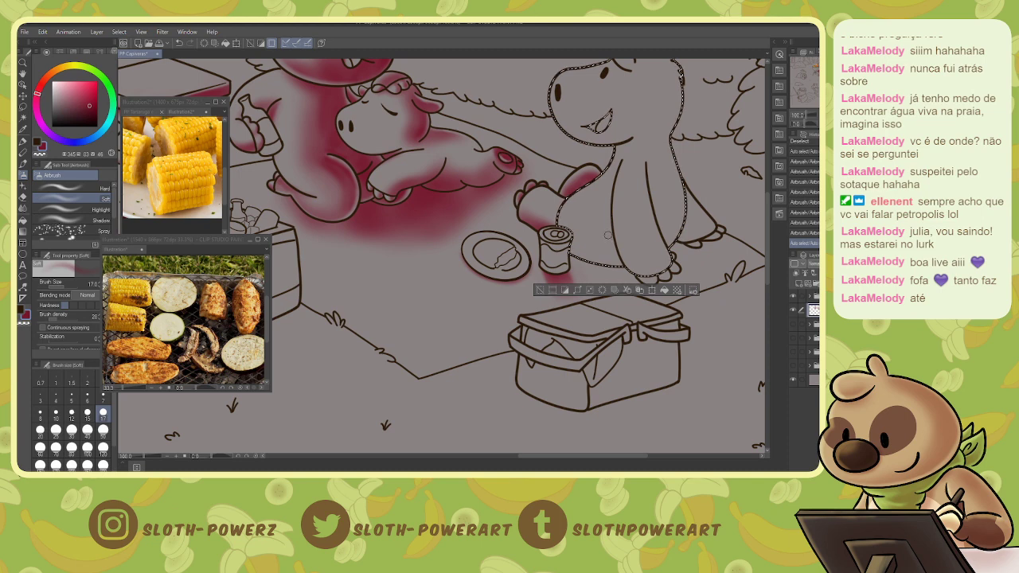
{"action": "key", "text": "bracketright"}
{"action": "key", "text": "bracketright"}
{"action": "key", "text": "bracketright"}
{"action": "key", "text": "bracketright"}
{"action": "key", "text": "bracketright"}
{"action": "mouse_move", "coordinate": [583, 257]}
{"action": "left_mouse_down"}
{"action": "mouse_move", "coordinate": [648, 243]}
{"action": "mouse_move", "coordinate": [604, 254]}
{"action": "mouse_move", "coordinate": [681, 167]}
{"action": "mouse_move", "coordinate": [666, 142]}
{"action": "mouse_move", "coordinate": [660, 191]}
{"action": "mouse_move", "coordinate": [658, 166]}
{"action": "mouse_move", "coordinate": [674, 231]}
{"action": "mouse_move", "coordinate": [667, 223]}
{"action": "mouse_move", "coordinate": [662, 255]}
{"action": "mouse_move", "coordinate": [598, 259]}
{"action": "mouse_move", "coordinate": [663, 202]}
{"action": "left_mouse_up"}
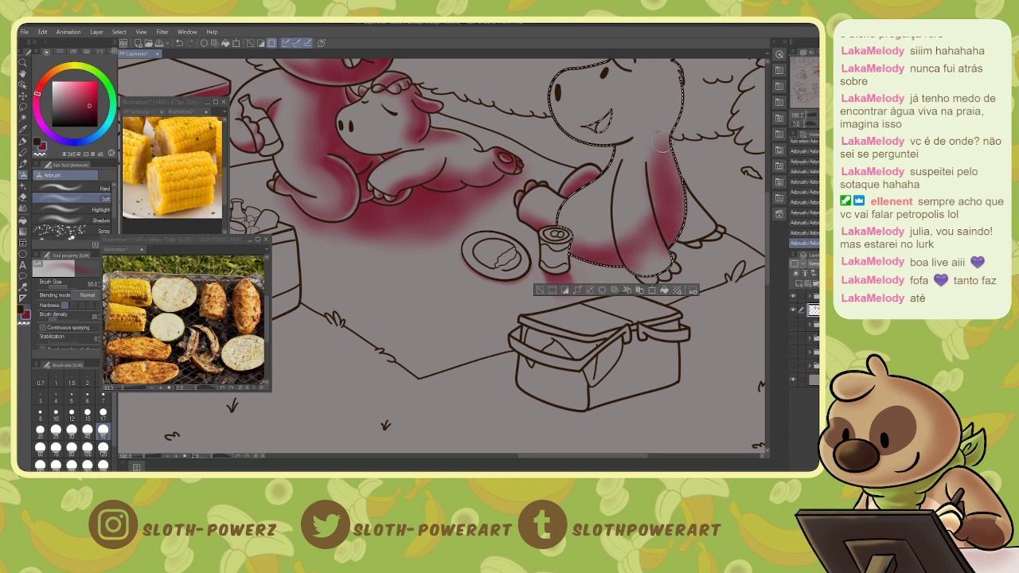
- Shade the back of the right-hand capybara's head and its neck with the Soft airbrush at size 50
{"action": "left_click_drag", "start_coordinate": [665, 159], "coordinate": [629, 301]}
{"action": "mouse_move", "coordinate": [617, 190]}
{"action": "left_mouse_down"}
{"action": "mouse_move", "coordinate": [620, 215]}
{"action": "mouse_move", "coordinate": [611, 197]}
{"action": "mouse_move", "coordinate": [618, 273]}
{"action": "mouse_move", "coordinate": [625, 240]}
{"action": "left_mouse_up"}
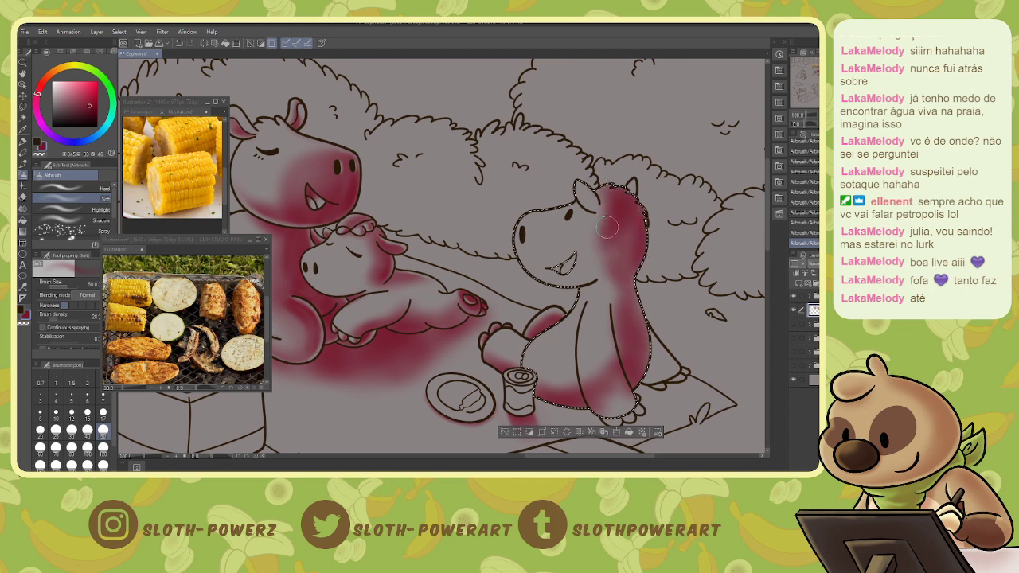
{"action": "left_click_drag", "start_coordinate": [606, 228], "coordinate": [622, 284]}
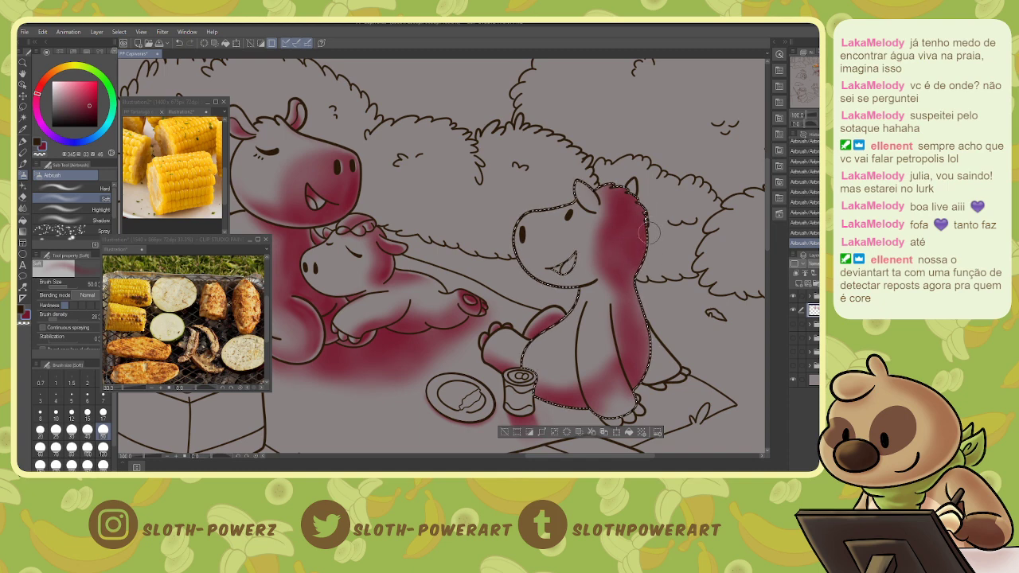
{"action": "key", "text": "m"}
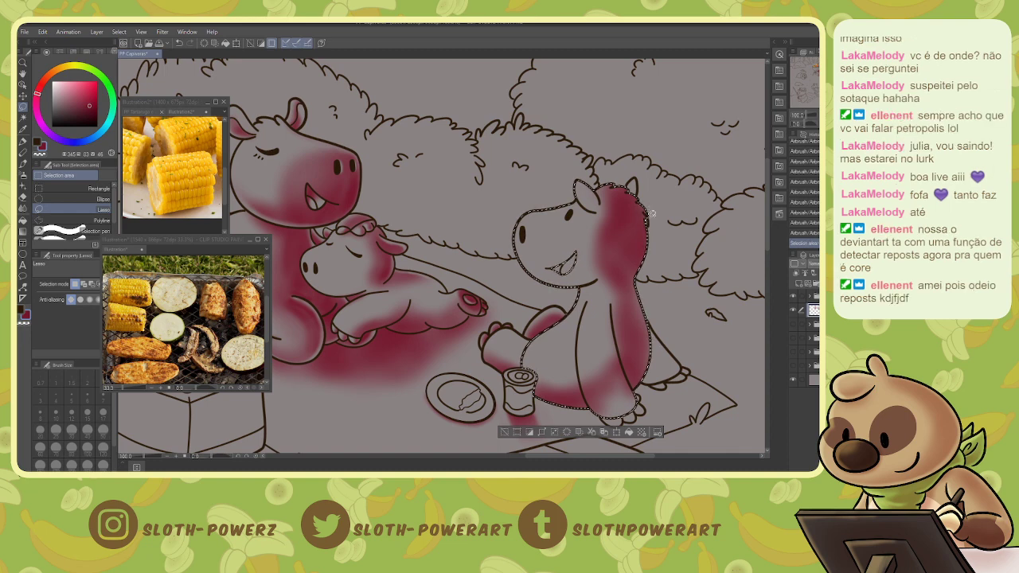
{"action": "key", "text": "b"}
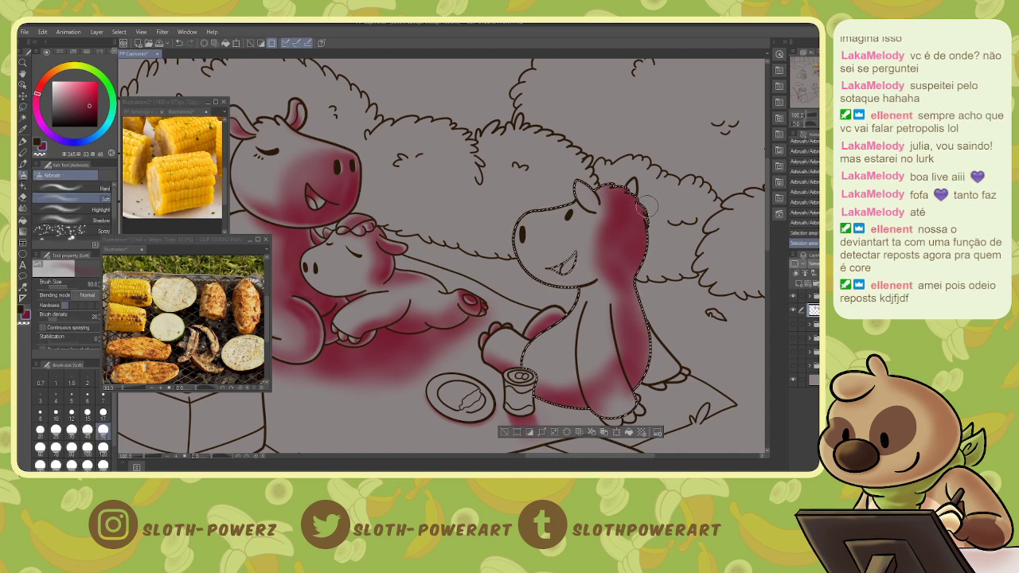
{"action": "left_click_drag", "start_coordinate": [648, 208], "coordinate": [642, 227]}
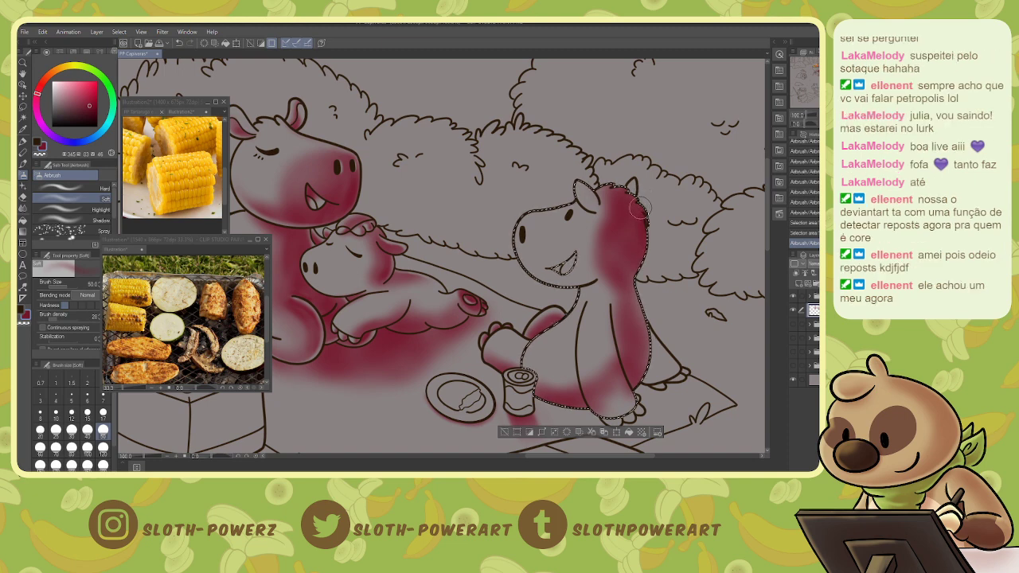
{"action": "left_click_drag", "start_coordinate": [609, 192], "coordinate": [598, 219]}
{"action": "left_click_drag", "start_coordinate": [603, 207], "coordinate": [603, 251]}
{"action": "left_click_drag", "start_coordinate": [602, 237], "coordinate": [611, 261]}
{"action": "left_click_drag", "start_coordinate": [612, 250], "coordinate": [621, 325]}
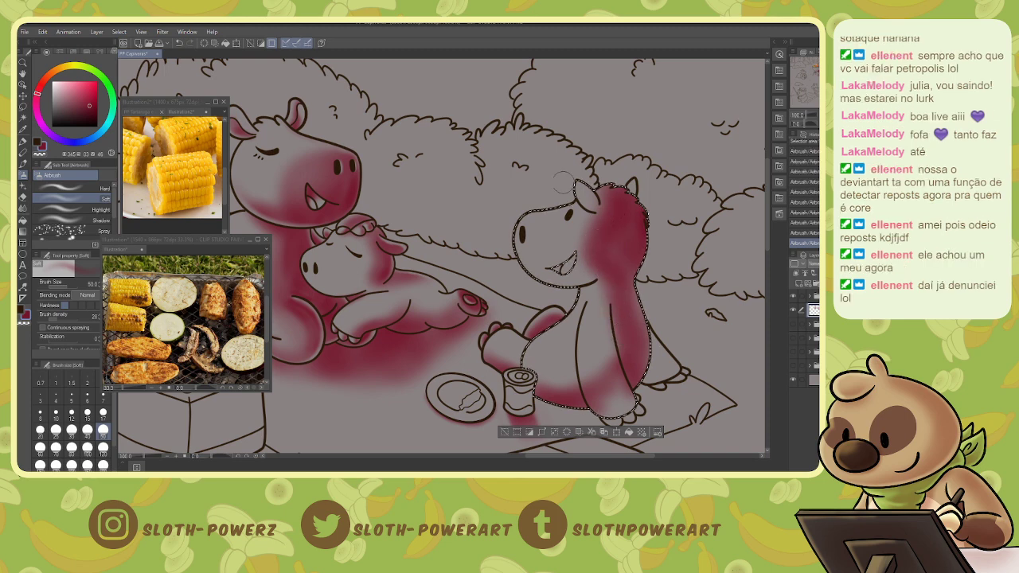
- Shade the right-hand capybara's near ear with the Soft airbrush reduced to size 20
{"action": "key", "text": "bracketleft"}
{"action": "key", "text": "bracketleft"}
{"action": "key", "text": "bracketleft"}
{"action": "key", "text": "bracketleft"}
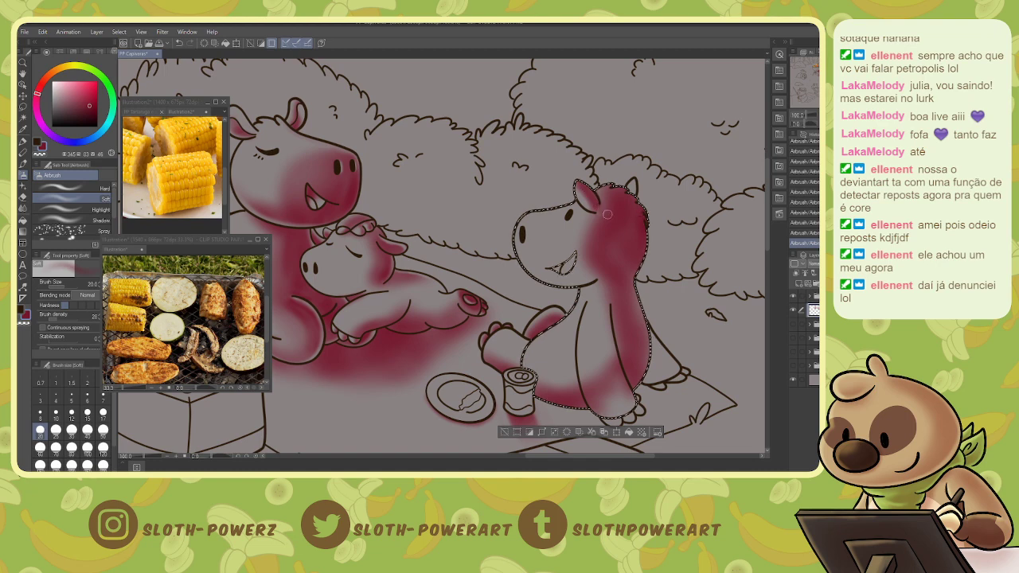
- Erase soft highlights on the right-hand capybara's near ear with the Soft eraser at sizes 10, 17 and 12
{"action": "key", "text": "e"}
{"action": "key", "text": "bracketleft"}
{"action": "key", "text": "bracketleft"}
{"action": "key", "text": "bracketleft"}
{"action": "key", "text": "bracketleft"}
{"action": "key", "text": "bracketleft"}
{"action": "key", "text": "bracketleft"}
{"action": "key", "text": "bracketleft"}
{"action": "key", "text": "bracketleft"}
{"action": "key", "text": "bracketleft"}
{"action": "key", "text": "bracketleft"}
{"action": "key", "text": "bracketleft"}
{"action": "key", "text": "bracketleft"}
{"action": "key", "text": "bracketleft"}
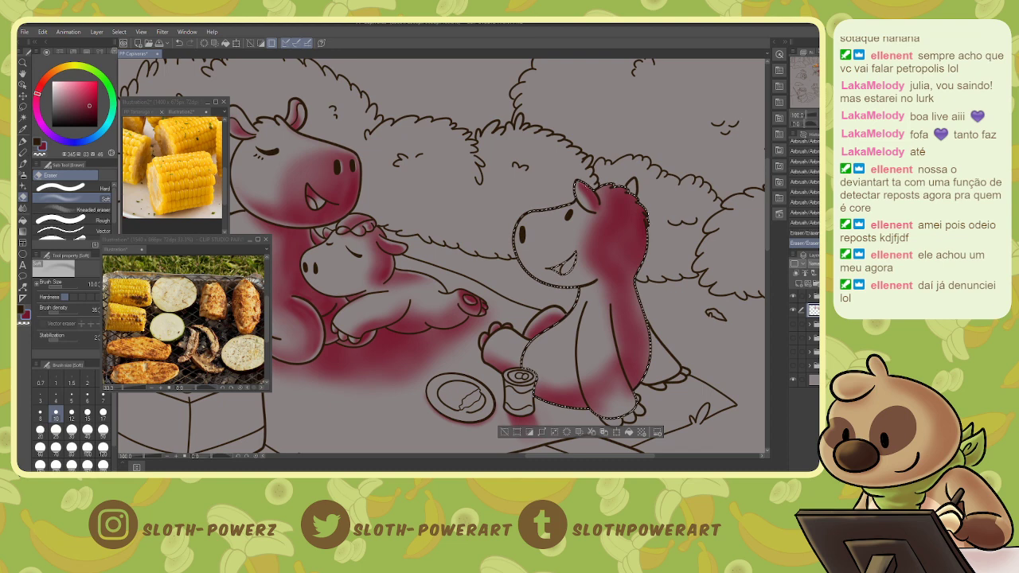
{"action": "key", "text": "bracketright"}
{"action": "key", "text": "bracketright"}
{"action": "key", "text": "bracketright"}
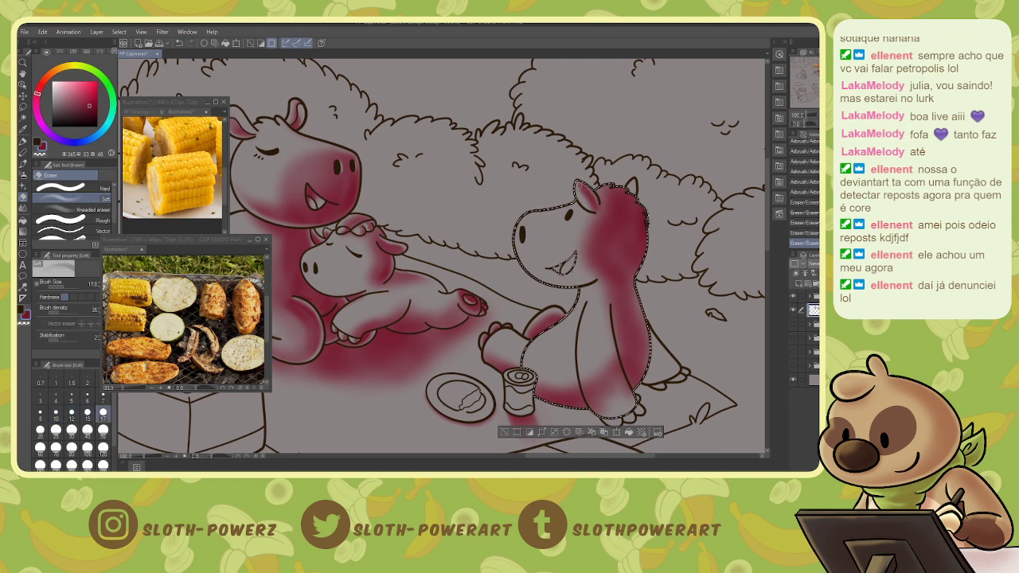
{"action": "left_click_drag", "start_coordinate": [580, 190], "coordinate": [585, 205]}
{"action": "left_click_drag", "start_coordinate": [581, 188], "coordinate": [589, 206]}
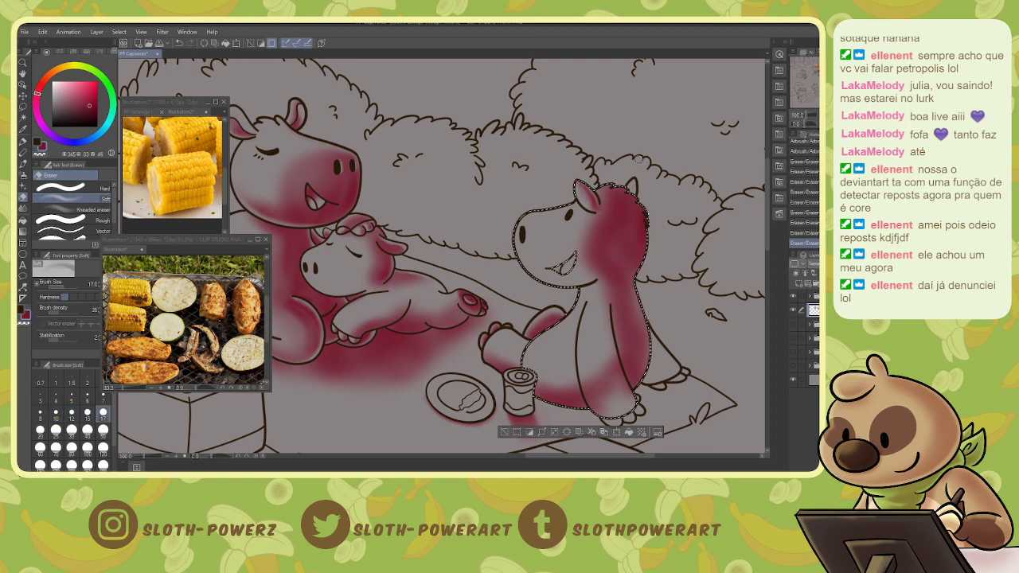
{"action": "key", "text": "bracketleft"}
{"action": "key", "text": "bracketleft"}
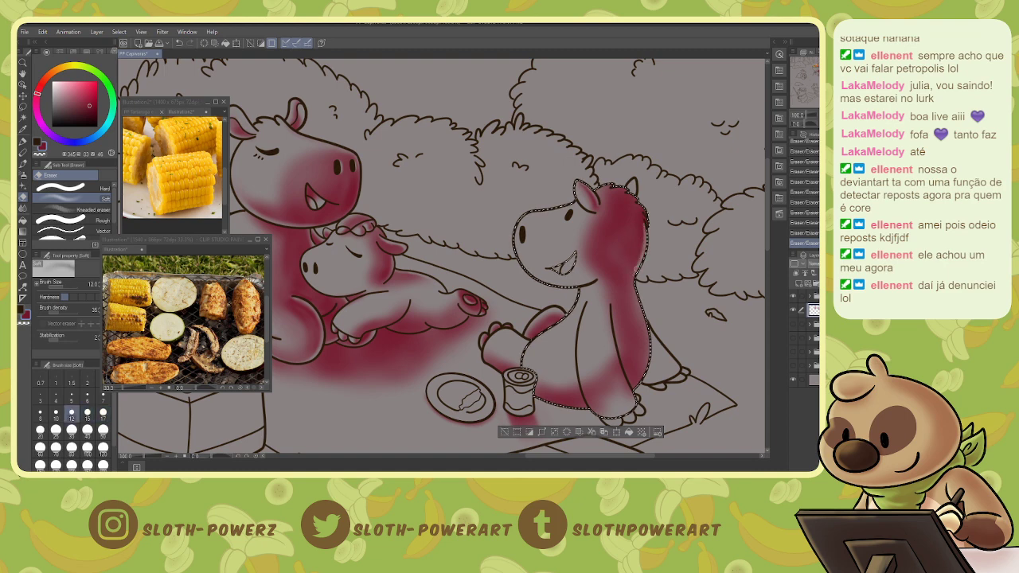
- Erase the shading from the right-hand capybara's near arm with the Soft eraser at sizes 15 to 25
{"action": "key", "text": "bracketright"}
{"action": "key", "text": "bracketright"}
{"action": "key", "text": "bracketright"}
{"action": "key", "text": "bracketright"}
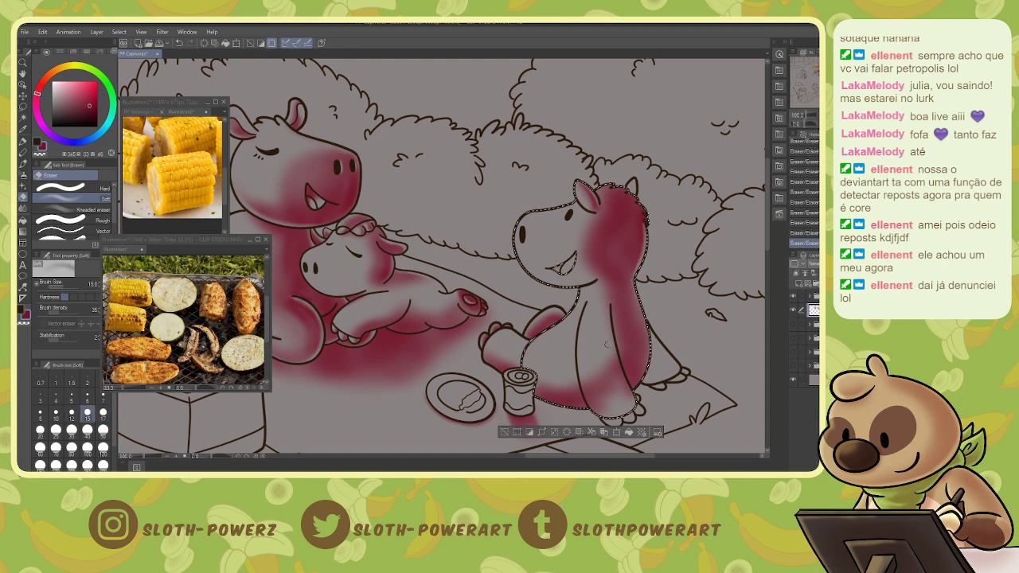
{"action": "mouse_move", "coordinate": [590, 386]}
{"action": "left_mouse_down"}
{"action": "mouse_move", "coordinate": [589, 398]}
{"action": "mouse_move", "coordinate": [617, 378]}
{"action": "mouse_move", "coordinate": [623, 395]}
{"action": "left_mouse_up"}
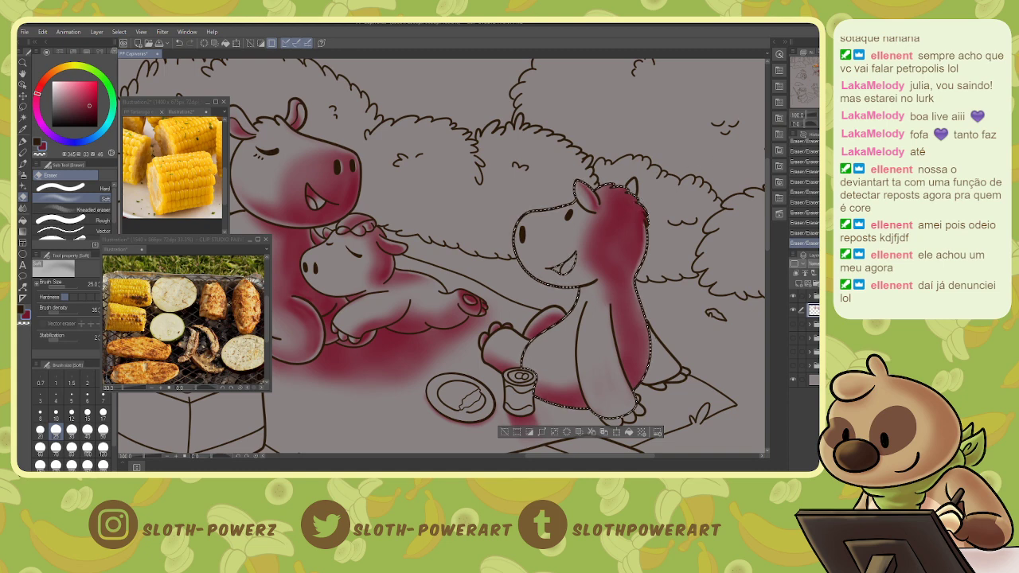
- Shade the right-hand capybara's near arm and back with the Soft airbrush at sizes 20 and 40, and clear the selection
{"action": "scroll", "coordinate": [708, 183], "scroll_direction": "down", "scroll_amount": 3}
{"action": "key", "text": "b"}
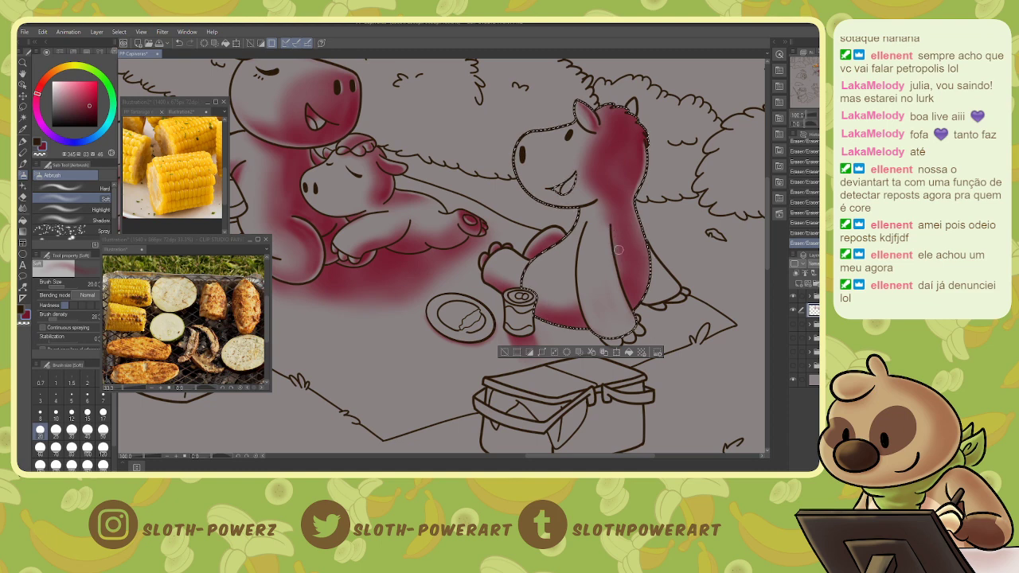
{"action": "mouse_move", "coordinate": [612, 224]}
{"action": "left_mouse_down"}
{"action": "mouse_move", "coordinate": [608, 248]}
{"action": "mouse_move", "coordinate": [611, 221]}
{"action": "mouse_move", "coordinate": [615, 297]}
{"action": "left_mouse_up"}
{"action": "key", "text": "bracketright"}
{"action": "key", "text": "bracketright"}
{"action": "key", "text": "bracketright"}
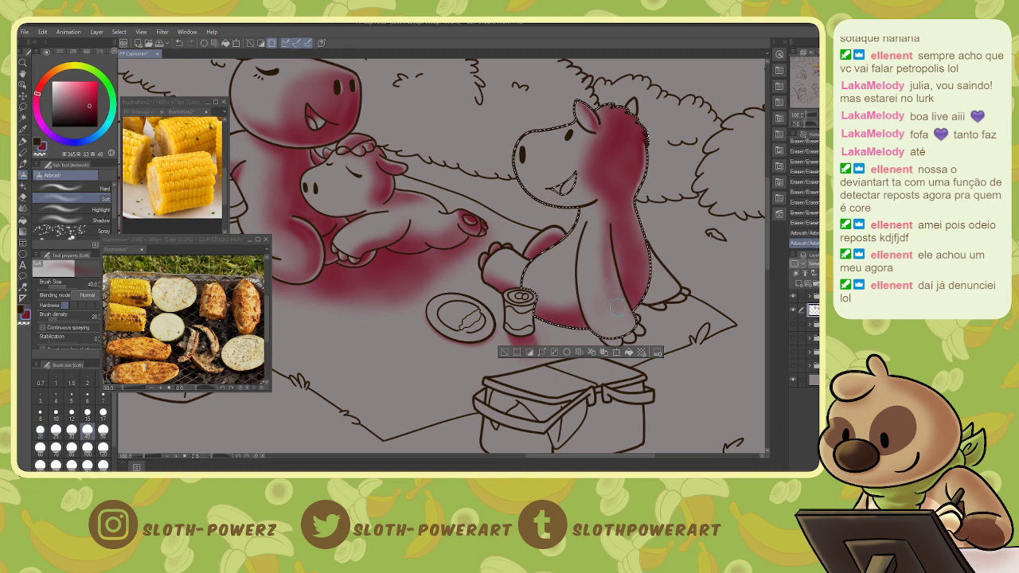
{"action": "mouse_move", "coordinate": [613, 261]}
{"action": "left_mouse_down"}
{"action": "mouse_move", "coordinate": [624, 332]}
{"action": "mouse_move", "coordinate": [613, 338]}
{"action": "mouse_move", "coordinate": [614, 263]}
{"action": "mouse_move", "coordinate": [622, 320]}
{"action": "left_mouse_up"}
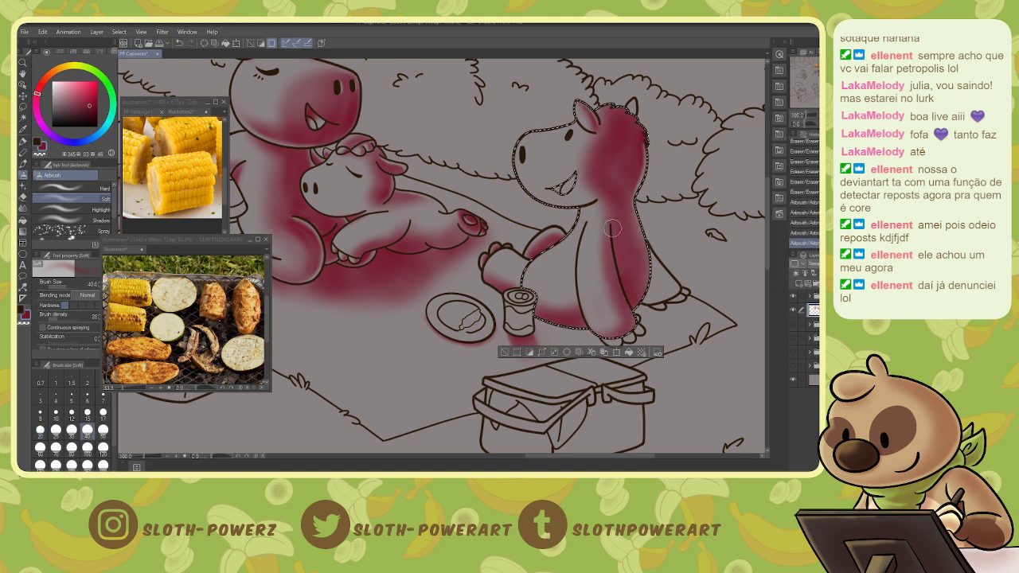
{"action": "left_click_drag", "start_coordinate": [612, 230], "coordinate": [603, 322]}
{"action": "left_click_drag", "start_coordinate": [610, 262], "coordinate": [613, 311]}
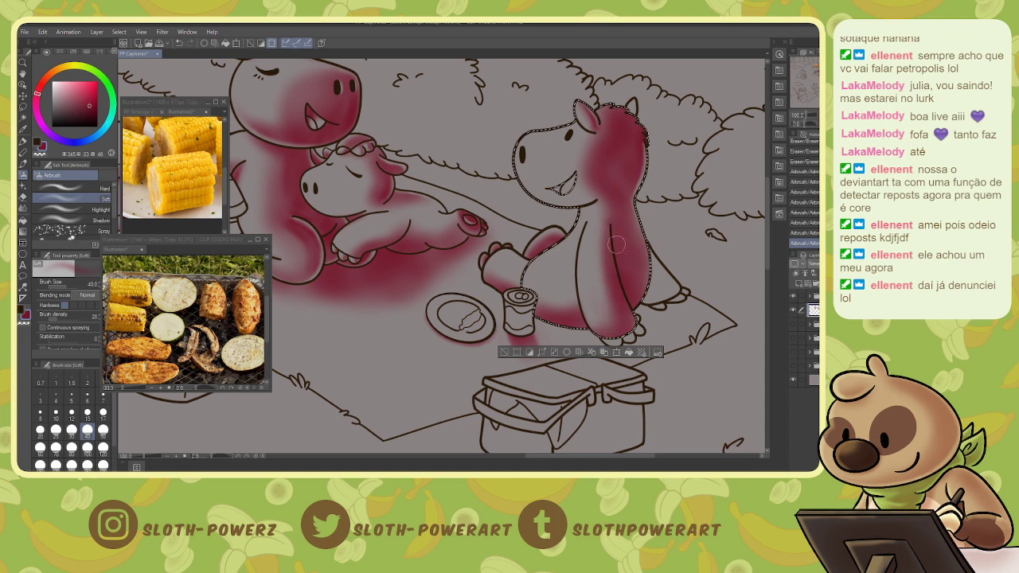
{"action": "left_click_drag", "start_coordinate": [609, 238], "coordinate": [633, 293]}
{"action": "left_click_drag", "start_coordinate": [635, 236], "coordinate": [626, 251]}
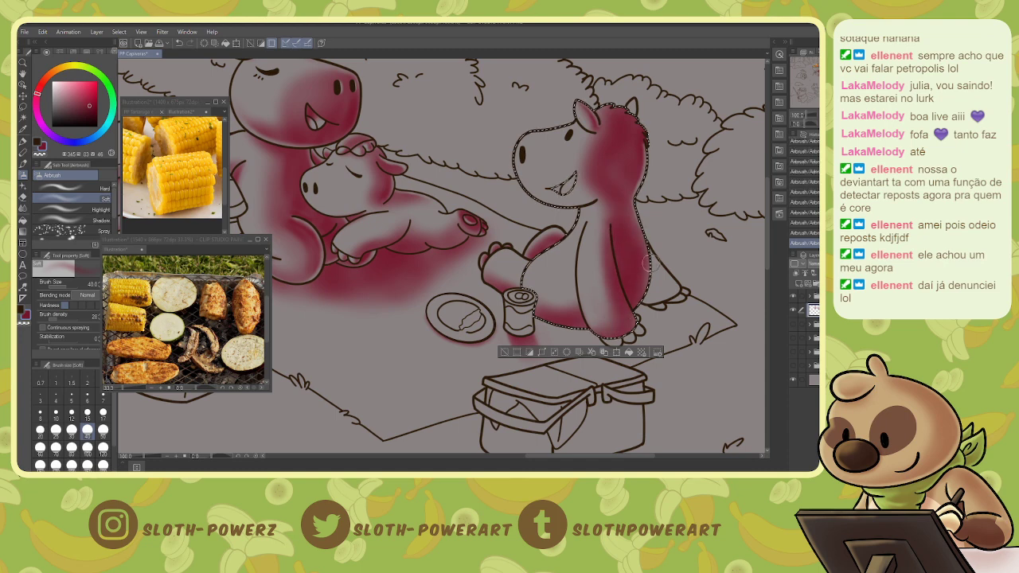
{"action": "key", "text": "ctrl+d"}
- Shade the front fingers of the right-hand capybara's near paw with the Soft airbrush reduced to size 15, selecting each one first
{"action": "key", "text": "b"}
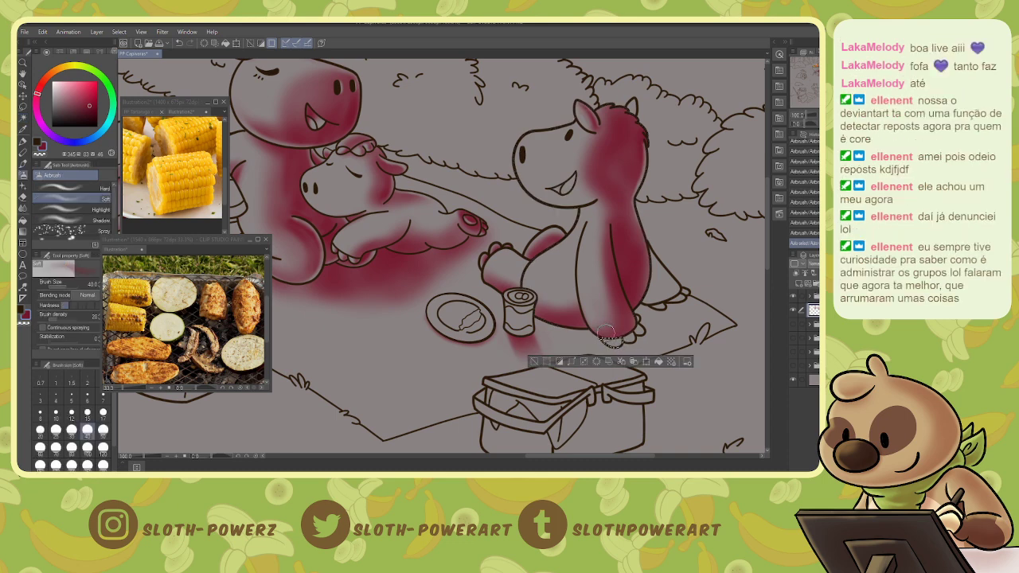
{"action": "key", "text": "bracketleft"}
{"action": "key", "text": "bracketleft"}
{"action": "key", "text": "bracketleft"}
{"action": "key", "text": "bracketleft"}
{"action": "key", "text": "bracketleft"}
{"action": "key", "text": "w"}
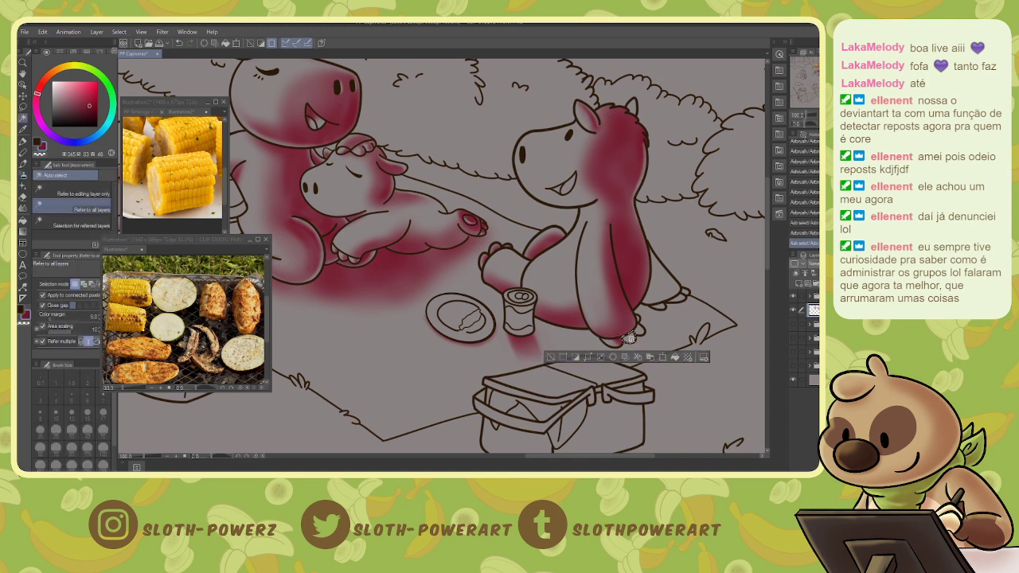
{"action": "key", "text": "b"}
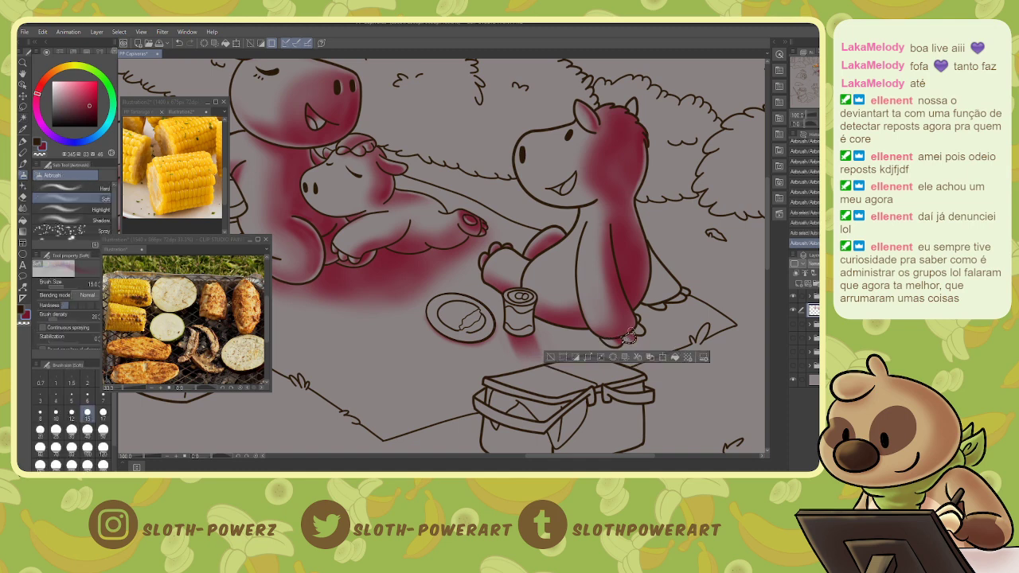
{"action": "key", "text": "ctrl+d"}
{"action": "left_click_drag", "start_coordinate": [629, 336], "coordinate": [640, 331]}
- Auto-select and shade the remaining fingers of the right-hand capybara's near paw with the size 15 Soft airbrush, and clear the selection
{"action": "key", "text": "w"}
{"action": "left_click", "coordinate": [639, 333]}
{"action": "key", "text": "b"}
{"action": "left_click_drag", "start_coordinate": [637, 328], "coordinate": [641, 320]}
{"action": "key", "text": "w"}
{"action": "left_click", "coordinate": [640, 322]}
{"action": "key", "text": "b"}
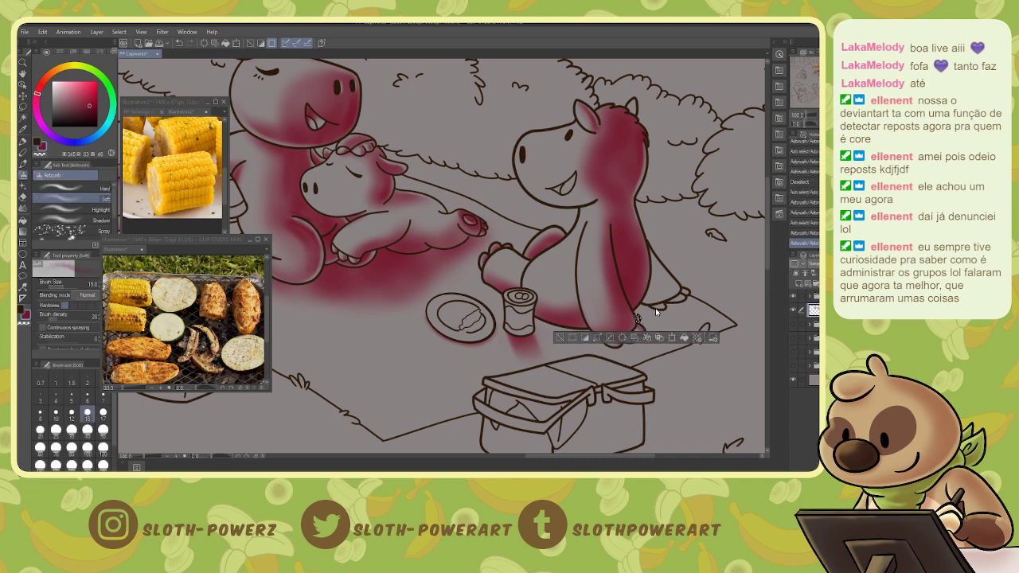
{"action": "key", "text": "ctrl+d"}
- Select the right-hand capybara's far arm behind its back using Auto select and Lasso
{"action": "key", "text": "w"}
{"action": "left_click", "coordinate": [655, 290]}
{"action": "key", "text": "b"}
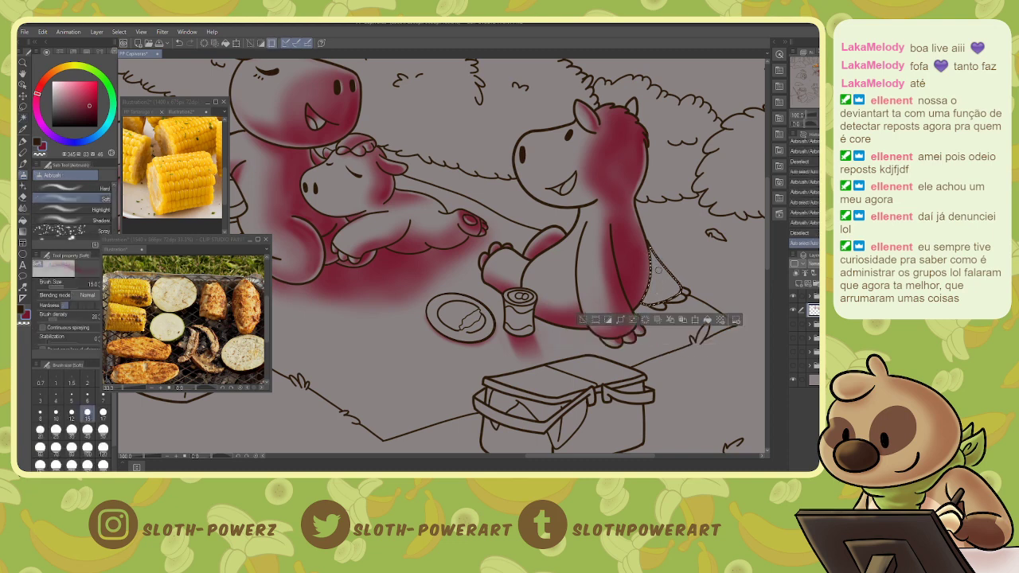
{"action": "key", "text": "m"}
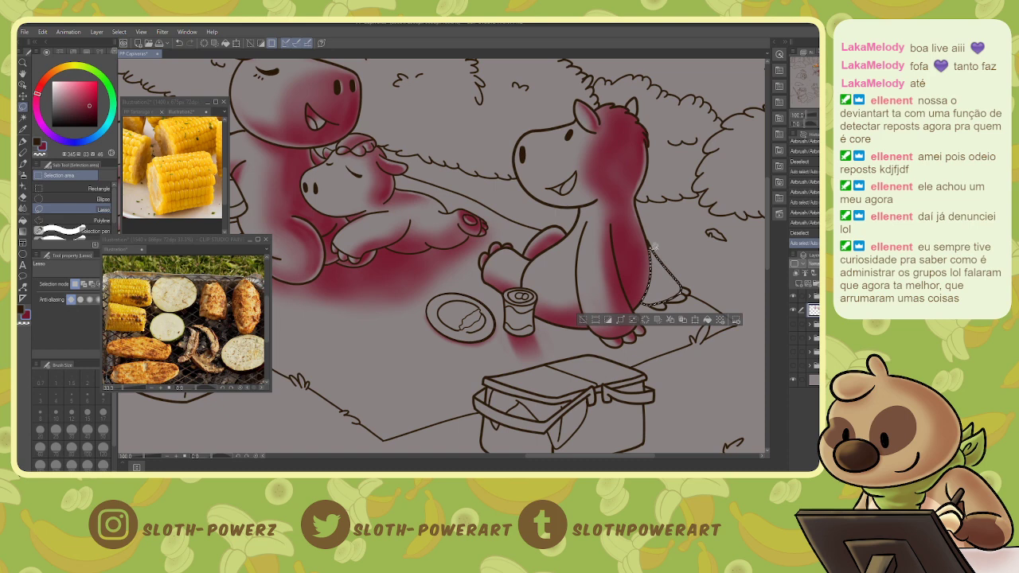
- Lasso the seated capybara's far arm and shade it crimson with the Soft airbrush enlarged to size 80
{"action": "left_click_drag", "start_coordinate": [653, 254], "coordinate": [659, 285]}
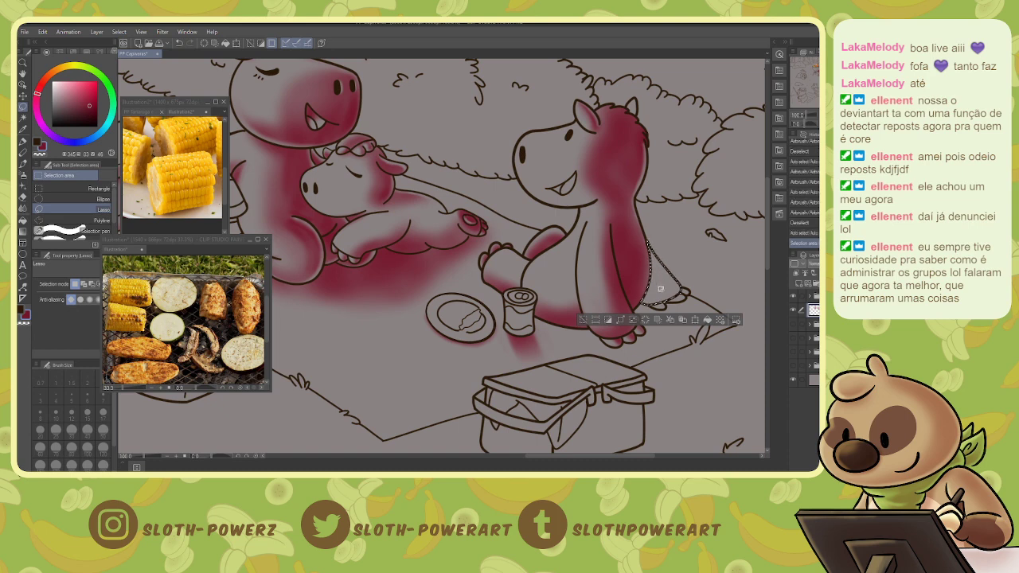
{"action": "key", "text": "b"}
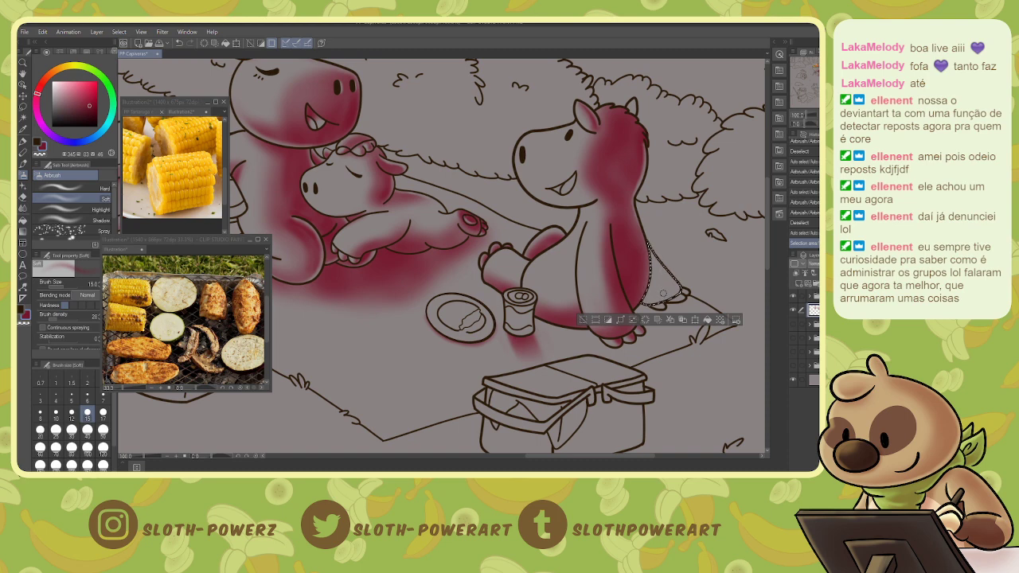
{"action": "key", "text": "bracketright"}
{"action": "key", "text": "bracketright"}
{"action": "key", "text": "bracketright"}
{"action": "key", "text": "bracketright"}
{"action": "key", "text": "bracketright"}
{"action": "key", "text": "bracketright"}
{"action": "key", "text": "bracketright"}
{"action": "key", "text": "bracketright"}
{"action": "key", "text": "bracketright"}
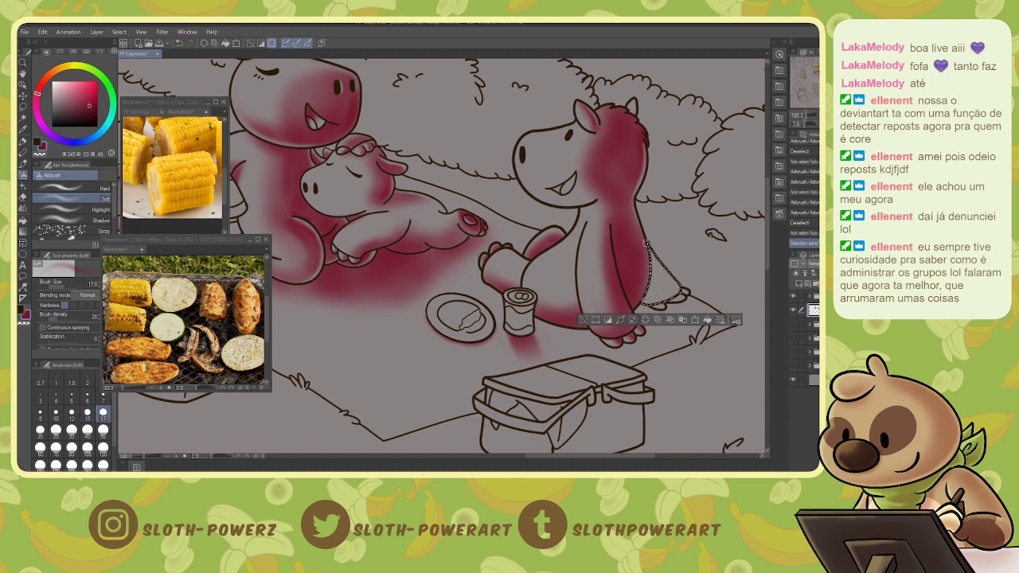
{"action": "mouse_move", "coordinate": [671, 289]}
{"action": "left_mouse_down"}
{"action": "mouse_move", "coordinate": [675, 309]}
{"action": "mouse_move", "coordinate": [658, 271]}
{"action": "mouse_move", "coordinate": [690, 288]}
{"action": "left_mouse_up"}
- Lighten the far arm's shading with the Soft eraser at size 15, then undo the last two eraser strokes
{"action": "key", "text": "e"}
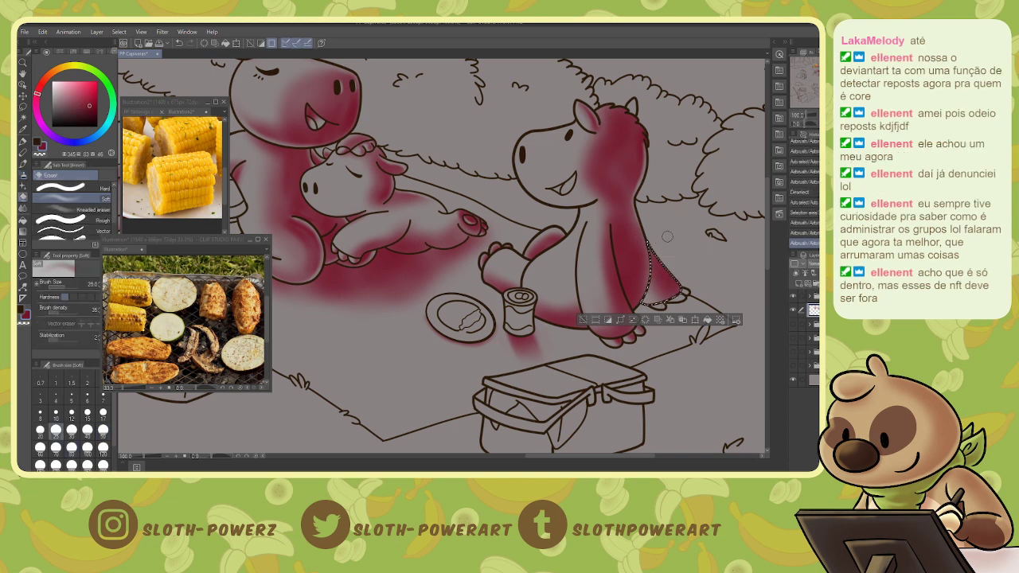
{"action": "key", "text": "bracketleft"}
{"action": "key", "text": "bracketleft"}
{"action": "key", "text": "bracketleft"}
{"action": "left_click_drag", "start_coordinate": [657, 253], "coordinate": [681, 290]}
{"action": "mouse_move", "coordinate": [664, 271]}
{"action": "left_mouse_down"}
{"action": "mouse_move", "coordinate": [682, 294]}
{"action": "mouse_move", "coordinate": [658, 306]}
{"action": "left_mouse_up"}
{"action": "mouse_move", "coordinate": [647, 305]}
{"action": "left_mouse_down"}
{"action": "mouse_move", "coordinate": [667, 308]}
{"action": "mouse_move", "coordinate": [680, 293]}
{"action": "left_mouse_up"}
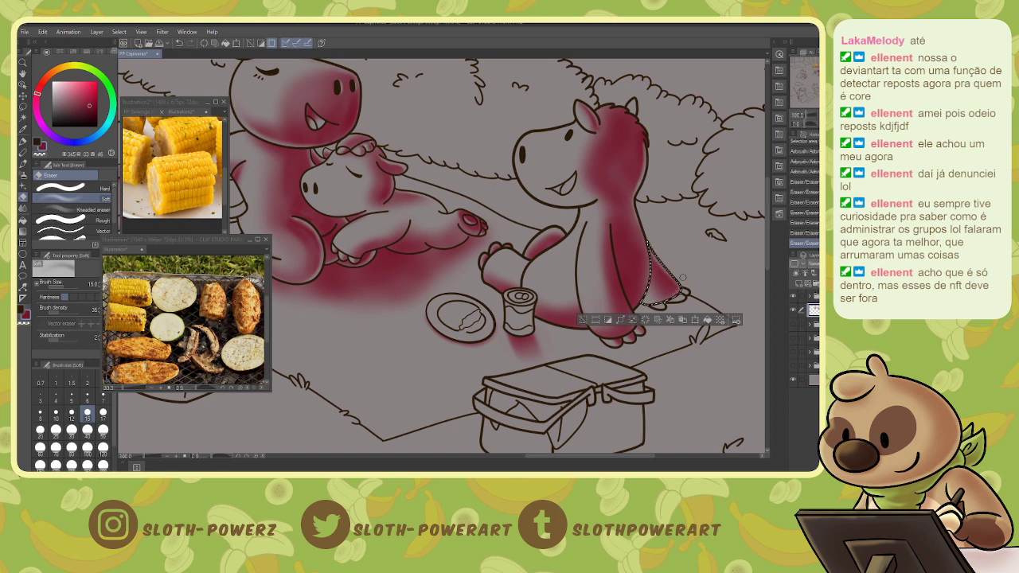
{"action": "key", "text": "ctrl+z"}
{"action": "key", "text": "ctrl+z"}
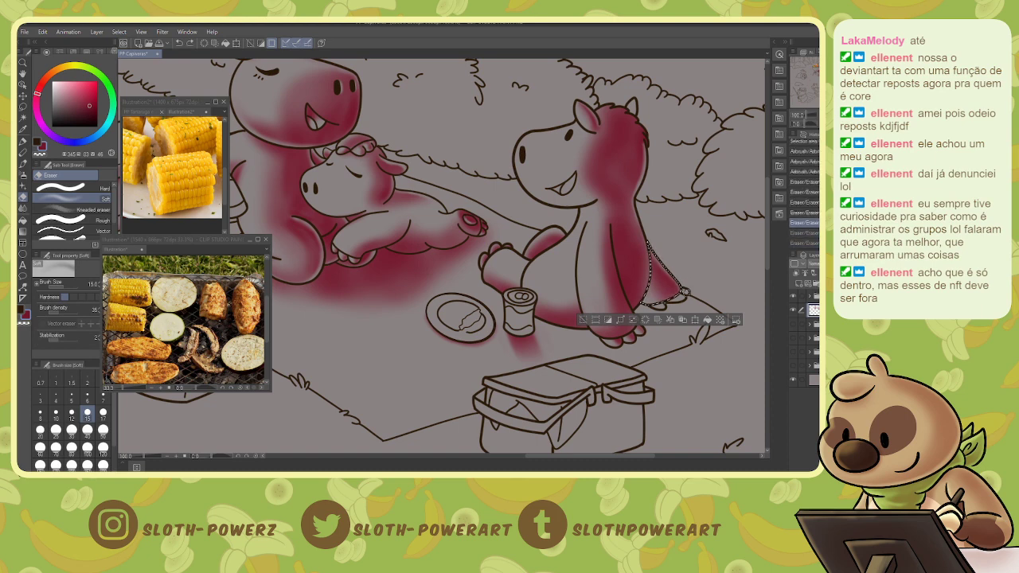
- Auto select the first finger of the far hand, shade it with the Soft airbrush at size 20, and soften it with the eraser
{"action": "key", "text": "w"}
{"action": "left_click", "coordinate": [659, 306]}
{"action": "key", "text": "b"}
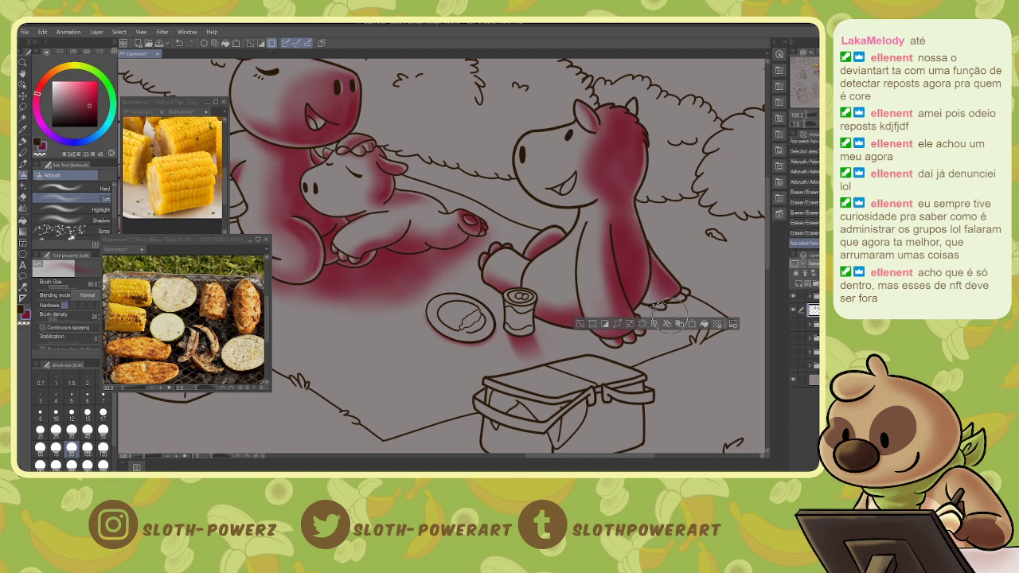
{"action": "key", "text": "bracketleft"}
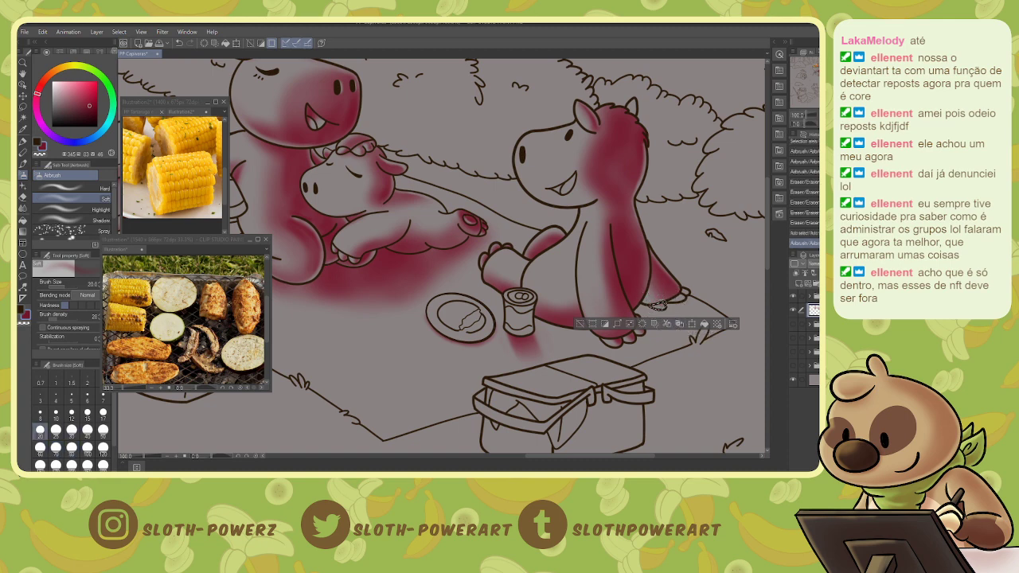
{"action": "key", "text": "e"}
{"action": "left_click_drag", "start_coordinate": [657, 304], "coordinate": [656, 305]}
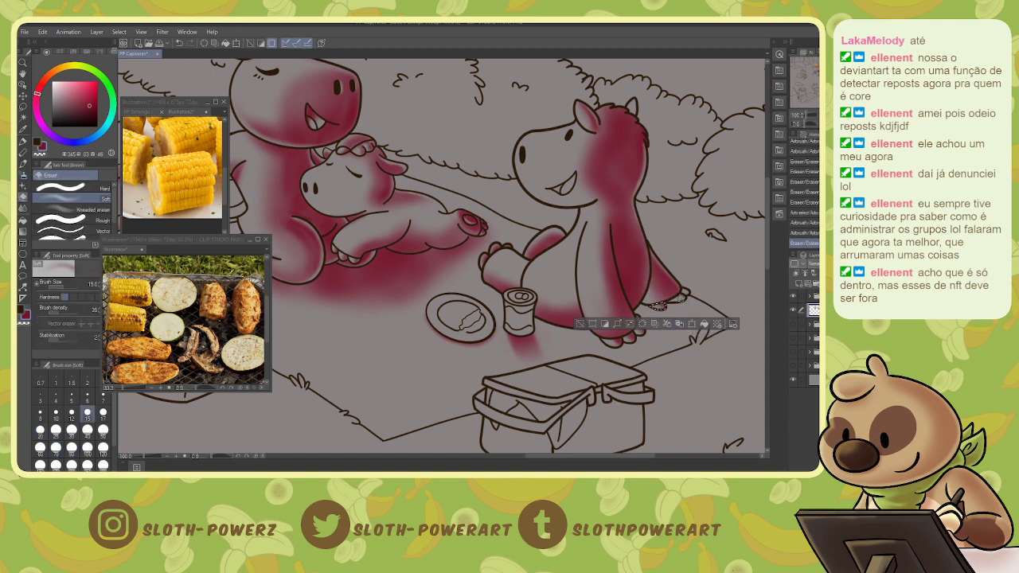
- Auto select and airbrush the remaining fingers of the far hand at size 20, then clear the selection
{"action": "key", "text": "w"}
{"action": "left_click", "coordinate": [680, 297]}
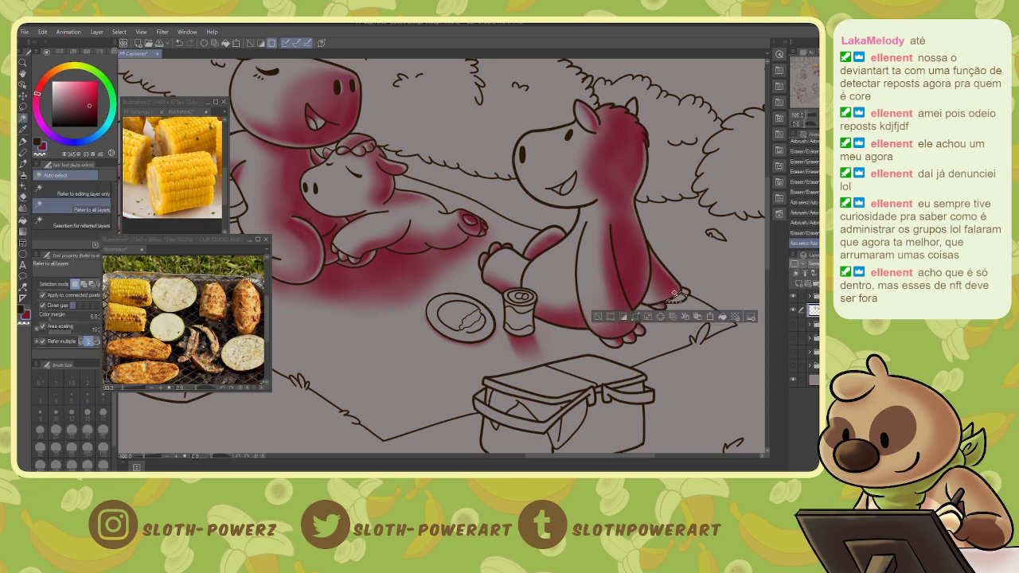
{"action": "key", "text": "b"}
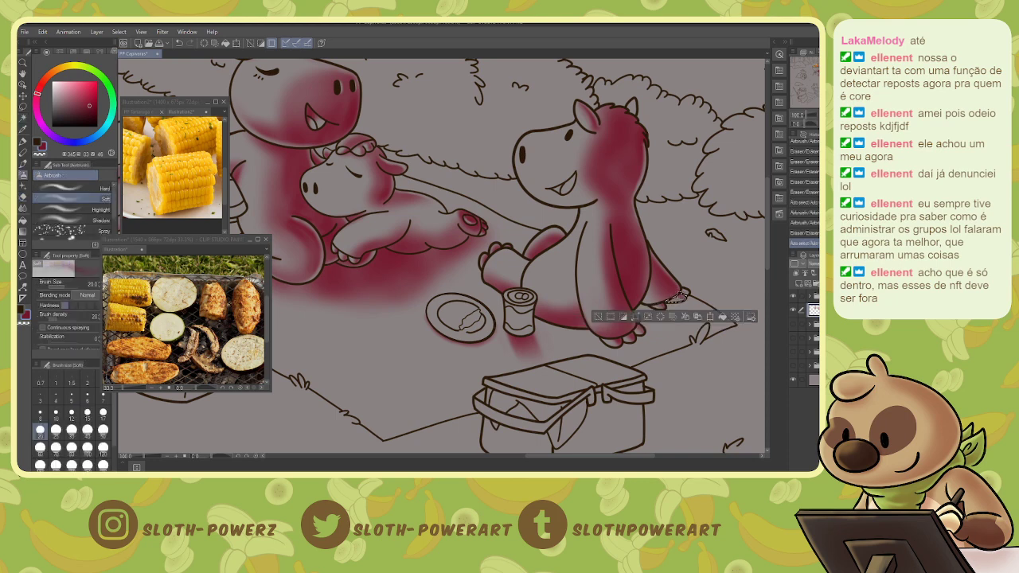
{"action": "mouse_move", "coordinate": [681, 296]}
{"action": "left_mouse_down"}
{"action": "mouse_move", "coordinate": [672, 301]}
{"action": "mouse_move", "coordinate": [684, 292]}
{"action": "left_mouse_up"}
{"action": "key", "text": "w"}
{"action": "left_click", "coordinate": [686, 293]}
{"action": "key", "text": "b"}
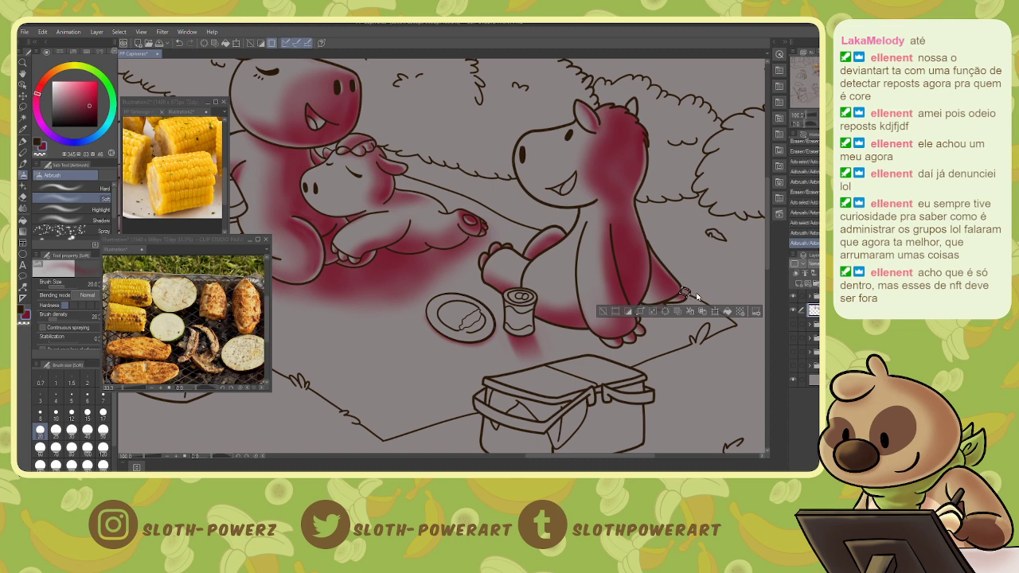
{"action": "key", "text": "ctrl+d"}
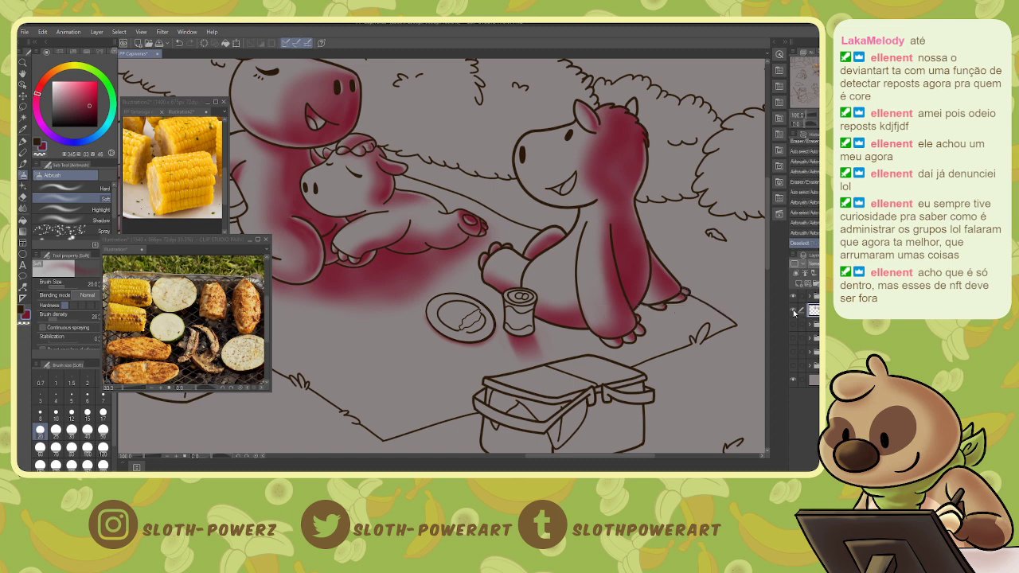
- Auto select the picnic blanket plus the adjoining grass while the shading layer is temporarily hidden
{"action": "left_click", "coordinate": [792, 310]}
{"action": "key", "text": "w"}
{"action": "left_click", "coordinate": [664, 325]}
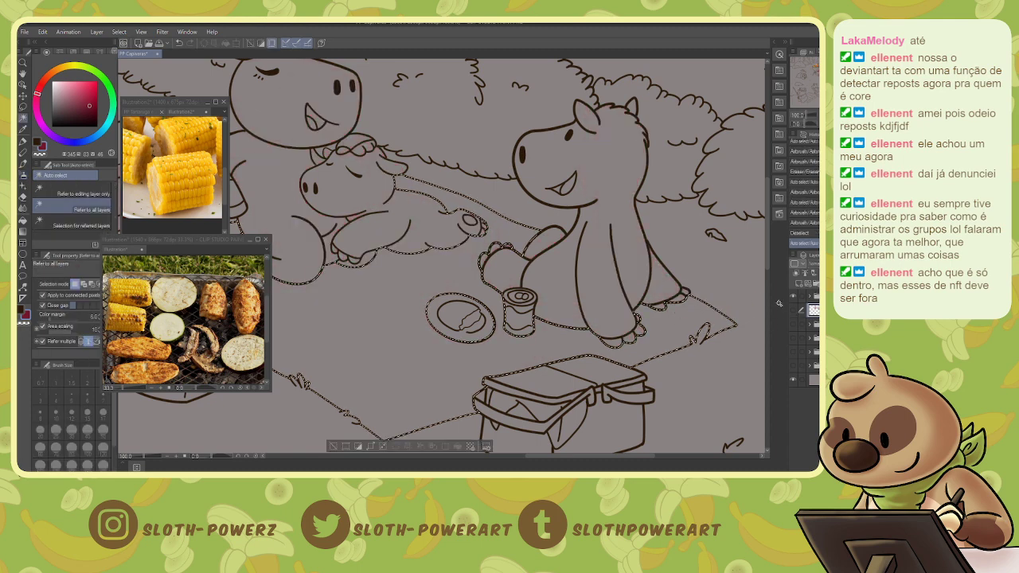
{"action": "left_click", "coordinate": [735, 288], "text": "shift"}
{"action": "left_click", "coordinate": [793, 310]}
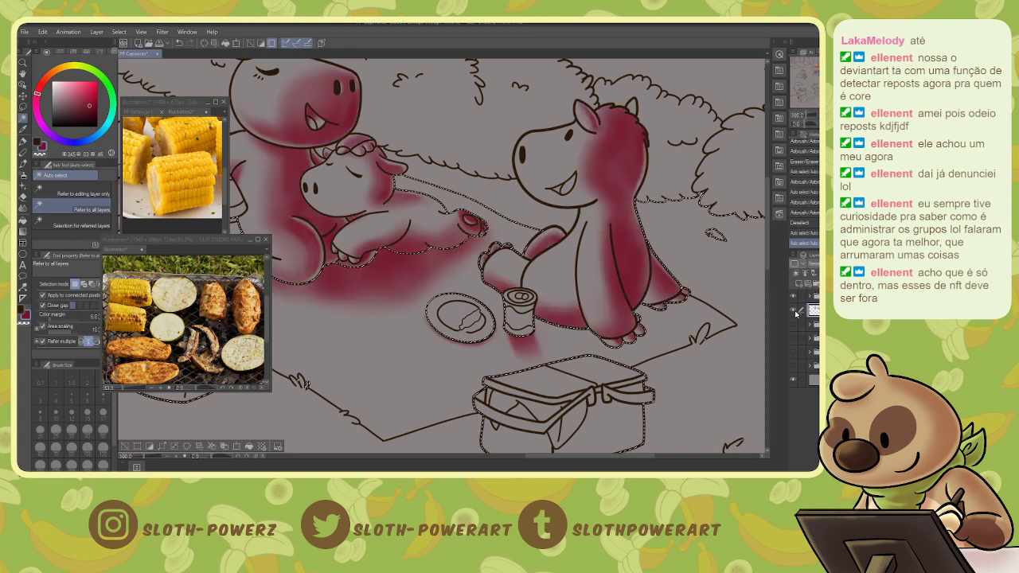
- Airbrush a soft crimson shadow on the blanket and grass beside the seated capybara, enlarging the brush to size 100
{"action": "key", "text": "b"}
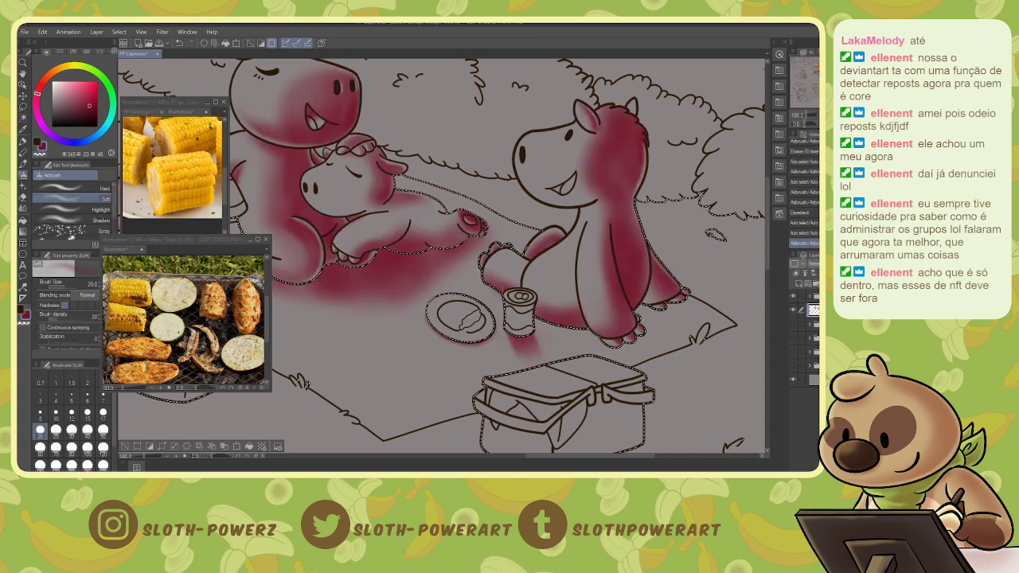
{"action": "key", "text": "bracketright"}
{"action": "key", "text": "bracketright"}
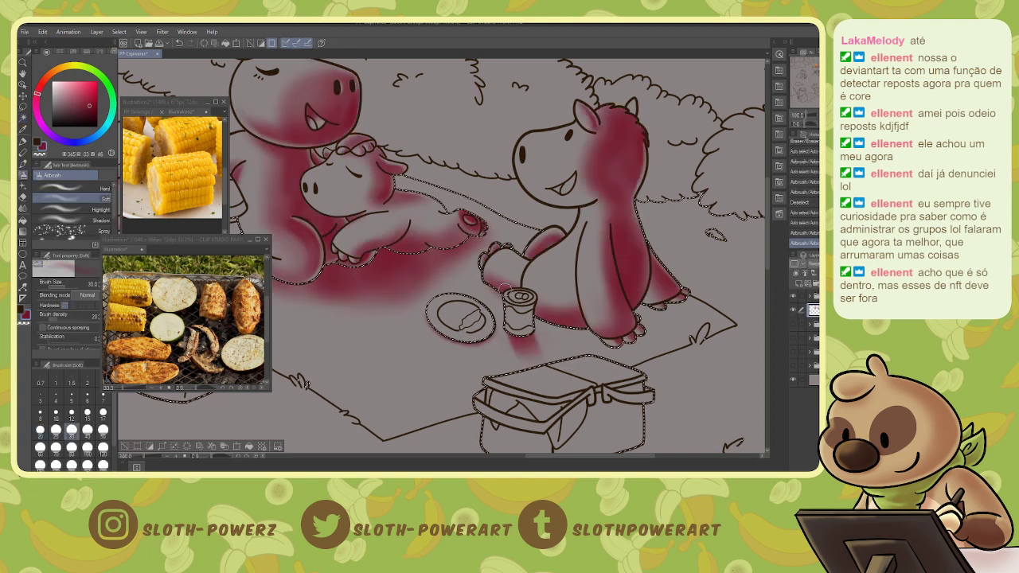
{"action": "key", "text": "bracketright"}
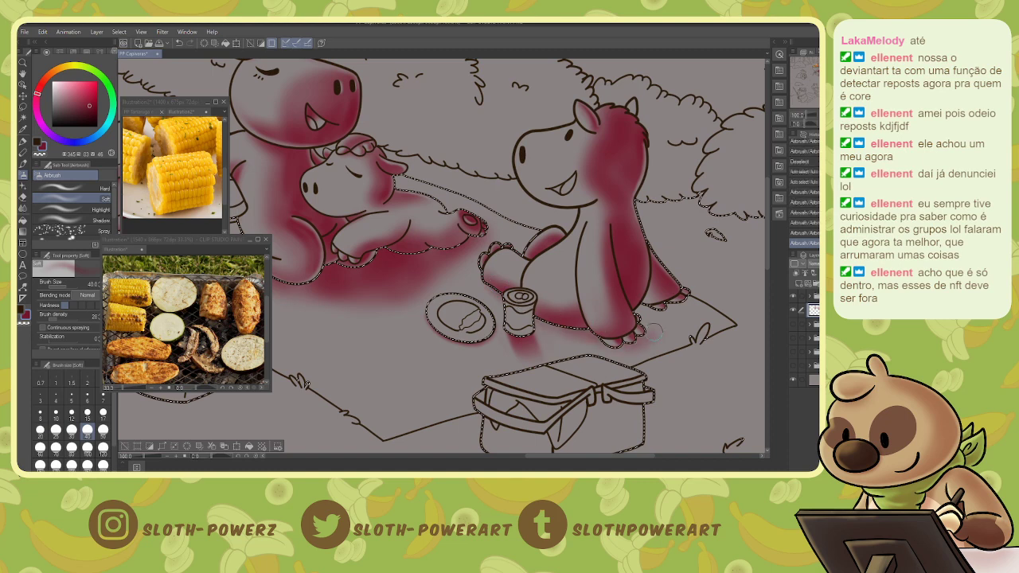
{"action": "key", "text": "bracketright"}
{"action": "key", "text": "bracketright"}
{"action": "key", "text": "bracketright"}
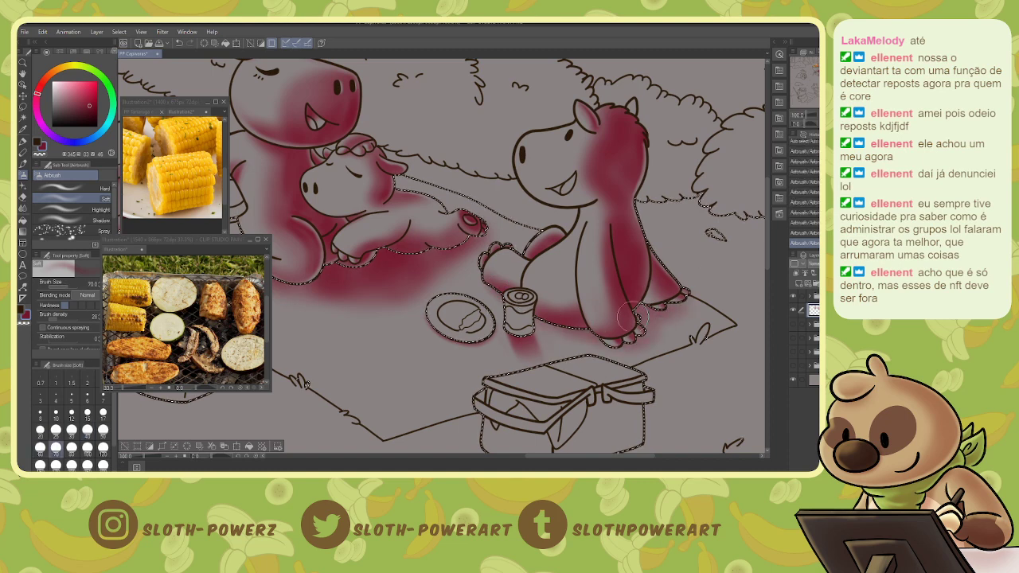
{"action": "key", "text": "bracketright"}
{"action": "key", "text": "bracketright"}
{"action": "left_click_drag", "start_coordinate": [715, 296], "coordinate": [730, 334]}
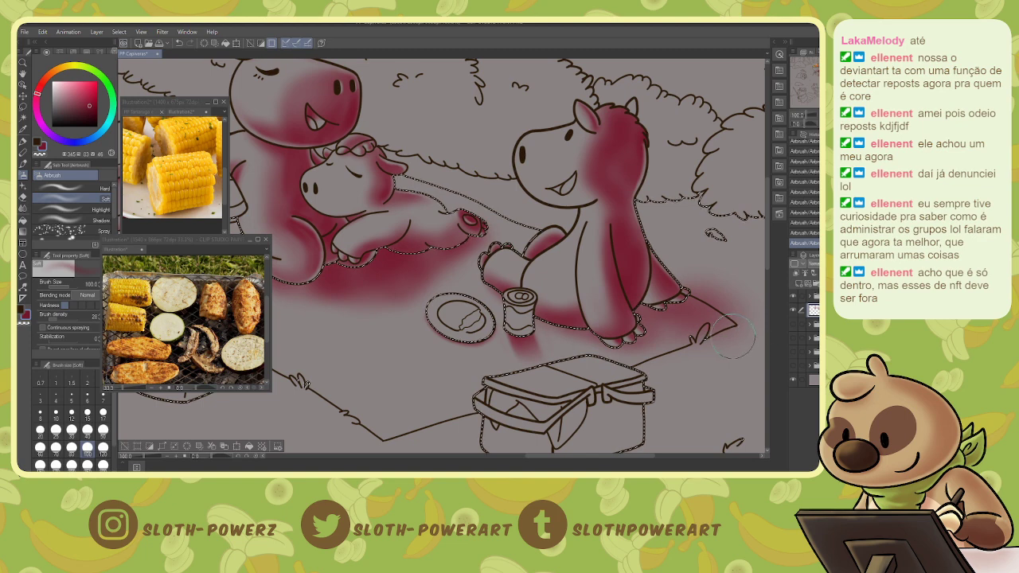
{"action": "key", "text": "m"}
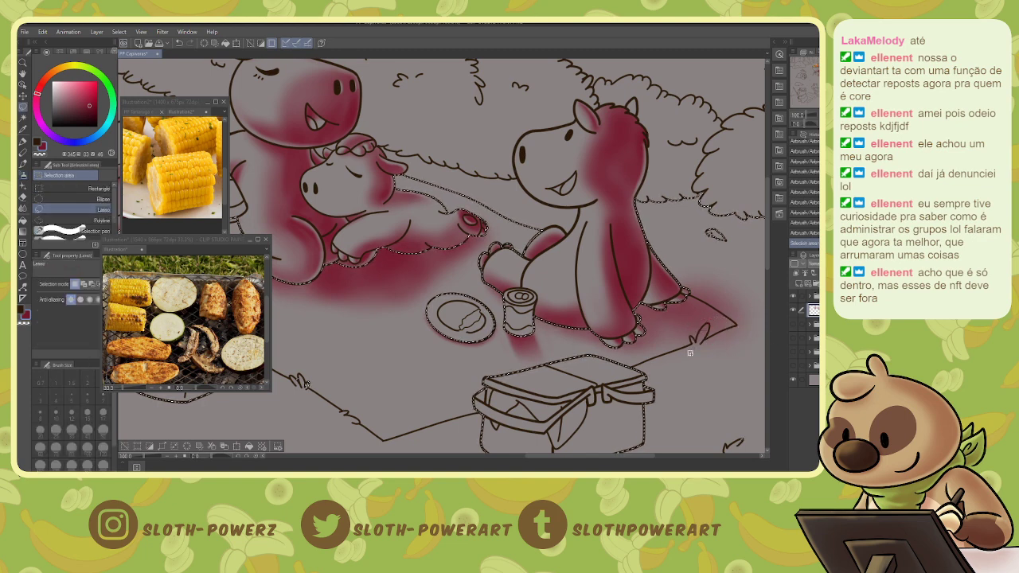
{"action": "key", "text": "b"}
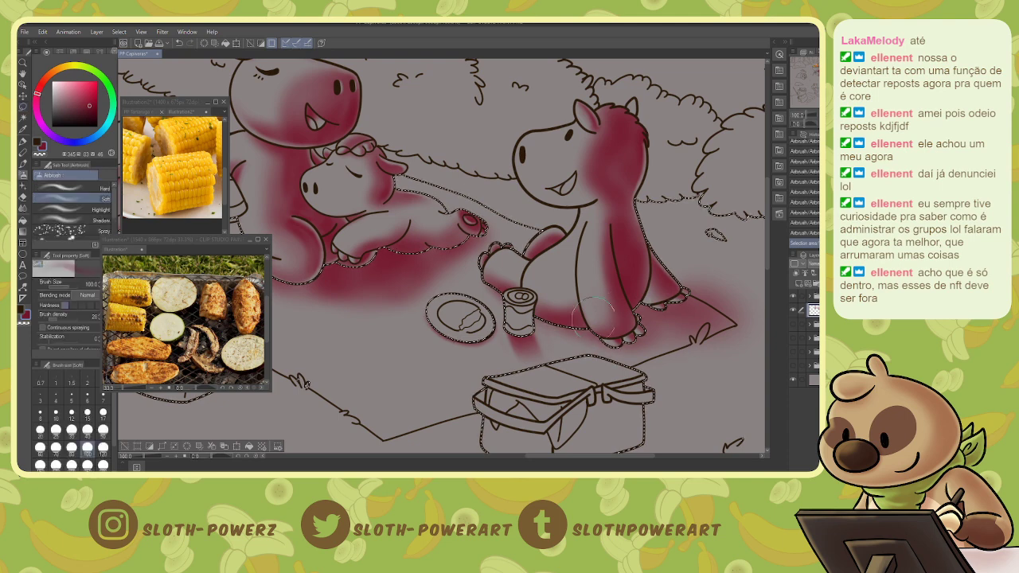
{"action": "mouse_move", "coordinate": [664, 307]}
{"action": "left_mouse_down"}
{"action": "mouse_move", "coordinate": [705, 318]}
{"action": "mouse_move", "coordinate": [654, 333]}
{"action": "mouse_move", "coordinate": [660, 340]}
{"action": "left_mouse_up"}
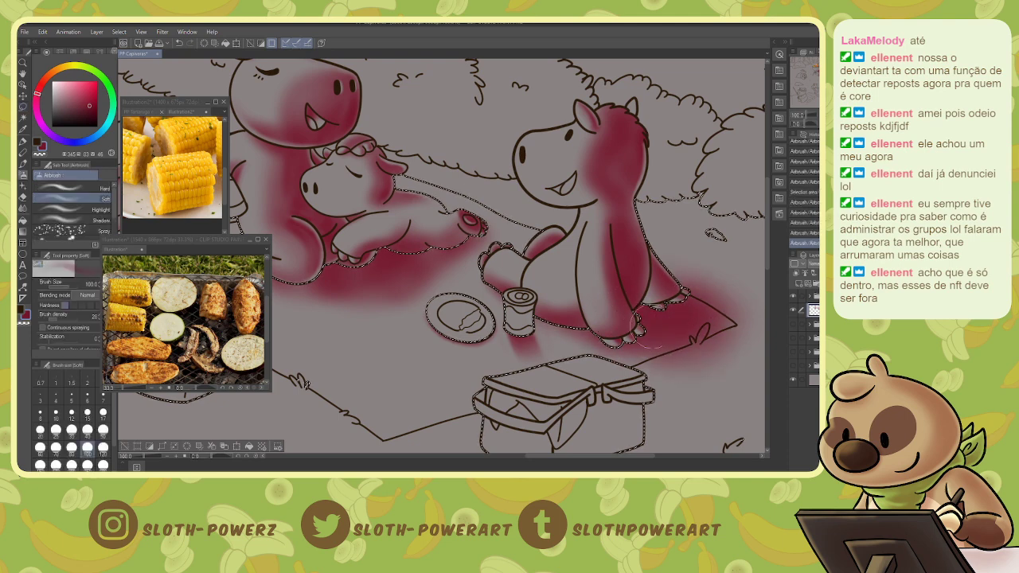
- Erase the shadow from the grass tuft at the blanket's edge with the Soft eraser at size 6
{"action": "key", "text": "e"}
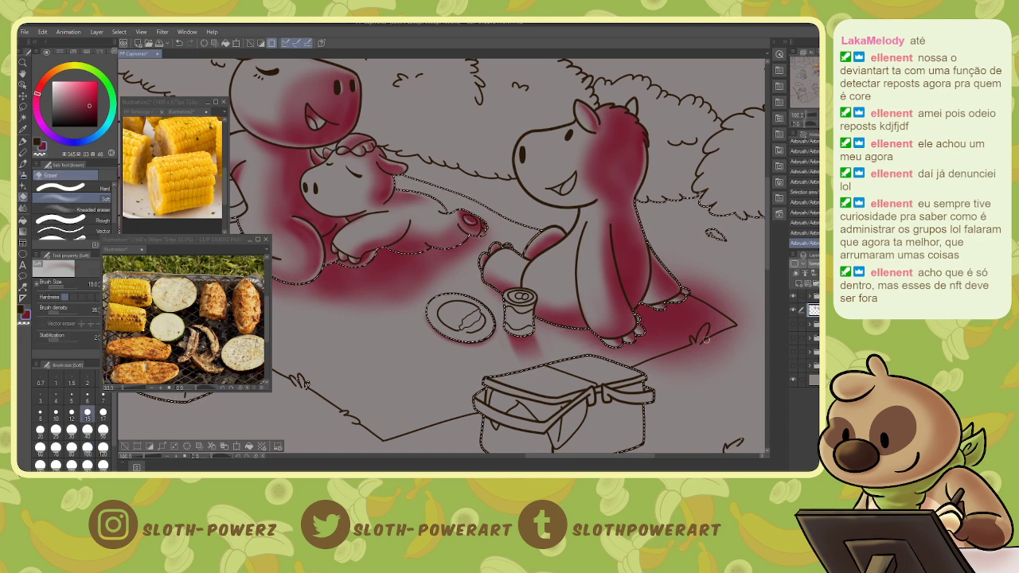
{"action": "key", "text": "bracketleft"}
{"action": "key", "text": "bracketleft"}
{"action": "key", "text": "bracketleft"}
{"action": "key", "text": "bracketleft"}
{"action": "key", "text": "bracketleft"}
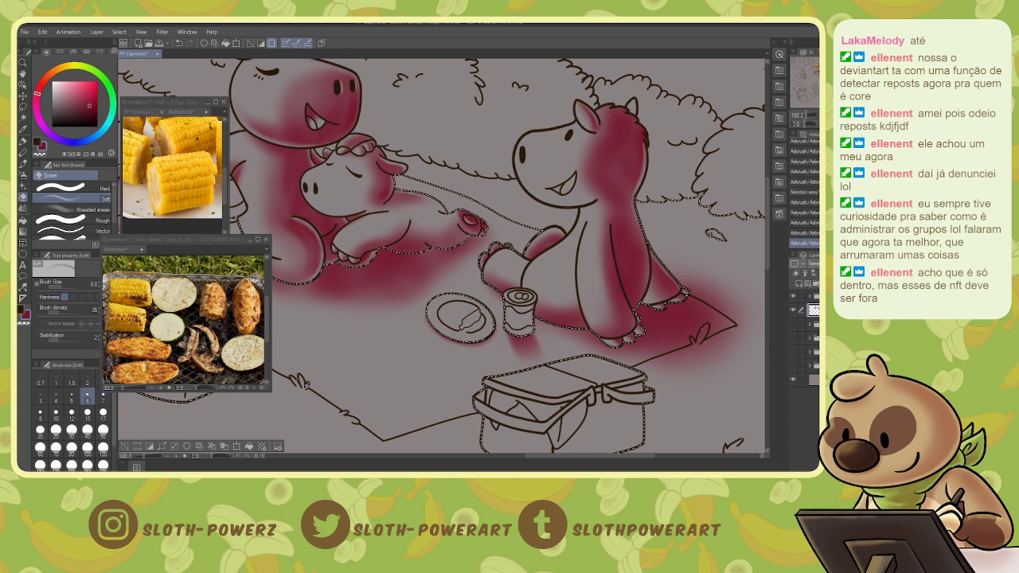
{"action": "mouse_move", "coordinate": [699, 337]}
{"action": "left_mouse_down"}
{"action": "mouse_move", "coordinate": [706, 326]}
{"action": "mouse_move", "coordinate": [693, 335]}
{"action": "left_mouse_up"}
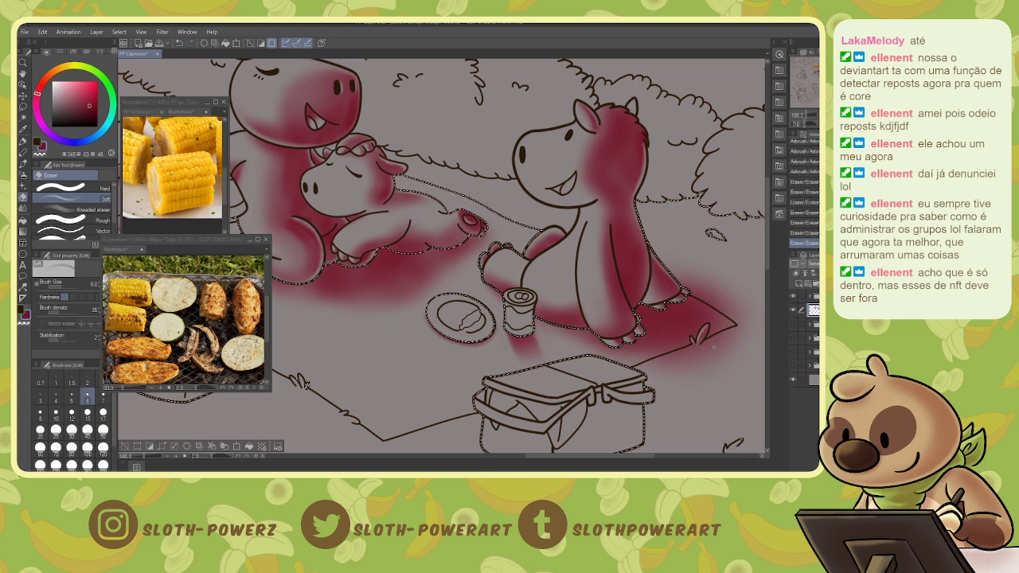
- Replace the selection with the seated capybara's mouth and shade its inner corner with the Soft airbrush at size 17
{"action": "left_click_drag", "start_coordinate": [816, 89], "coordinate": [817, 86]}
{"action": "key", "text": "ctrl+d"}
{"action": "key", "text": "w"}
{"action": "left_click", "coordinate": [542, 236]}
{"action": "key", "text": "b"}
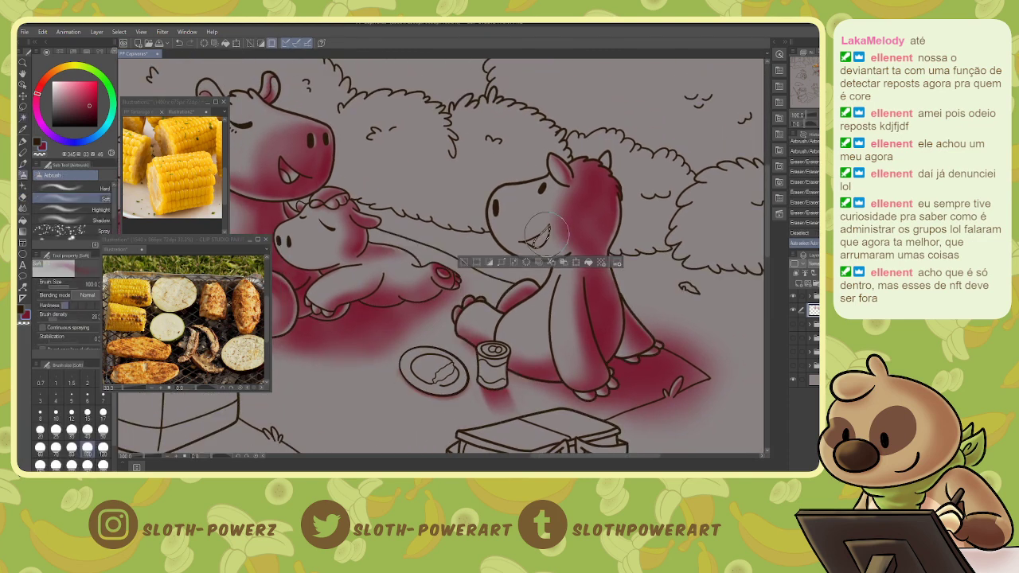
{"action": "key", "text": "p"}
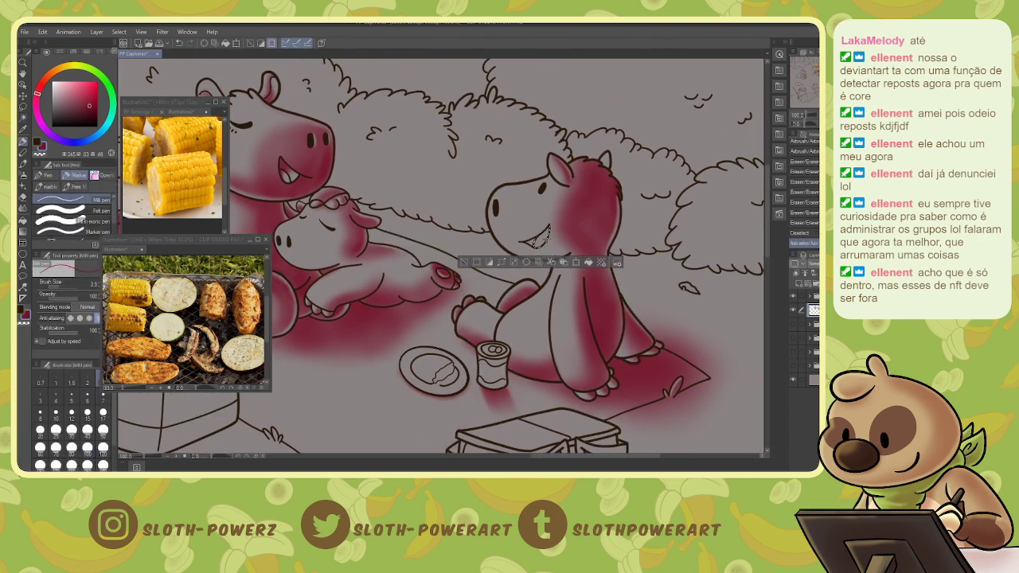
{"action": "key", "text": "b"}
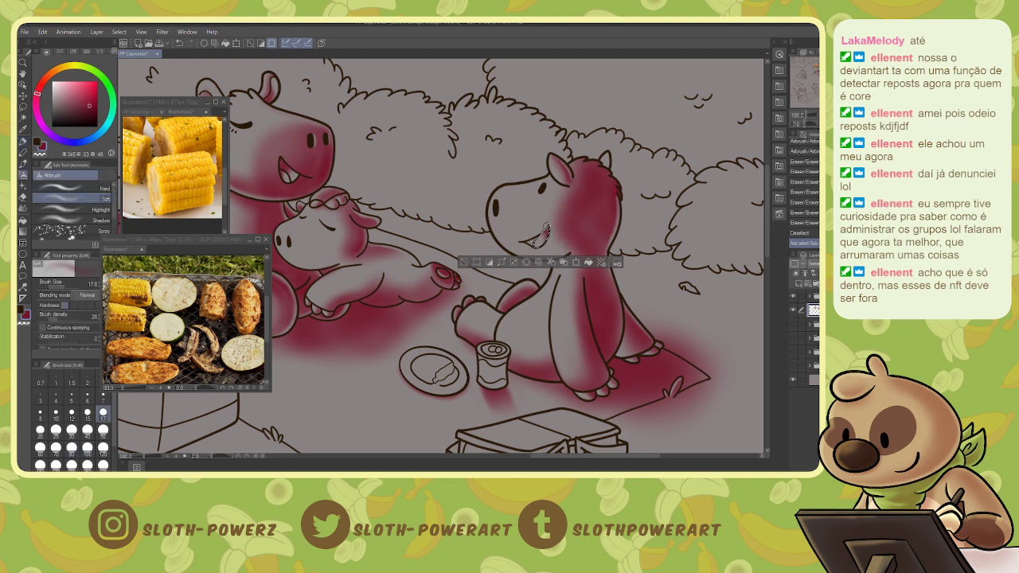
{"action": "left_click_drag", "start_coordinate": [549, 228], "coordinate": [545, 238]}
{"action": "left_click_drag", "start_coordinate": [548, 229], "coordinate": [542, 241]}
- Auto select and airbrush the seated capybara's far ear, then deselect and clean up the shading around the ear and hair with the Soft eraser
{"action": "key", "text": "w"}
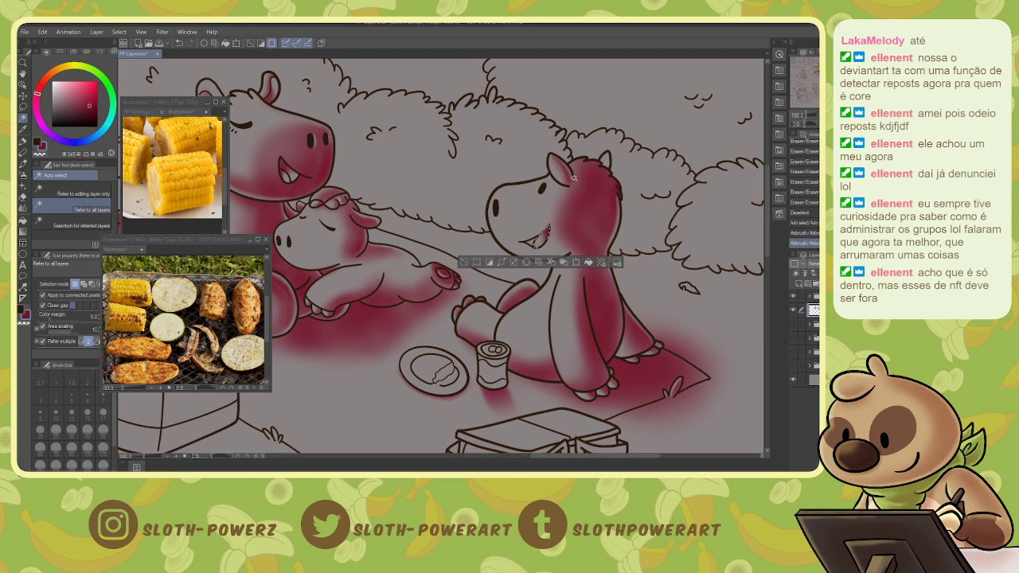
{"action": "left_click", "coordinate": [606, 162]}
{"action": "key", "text": "b"}
{"action": "left_click_drag", "start_coordinate": [607, 157], "coordinate": [605, 167]}
{"action": "key", "text": "e"}
{"action": "key", "text": "ctrl+d"}
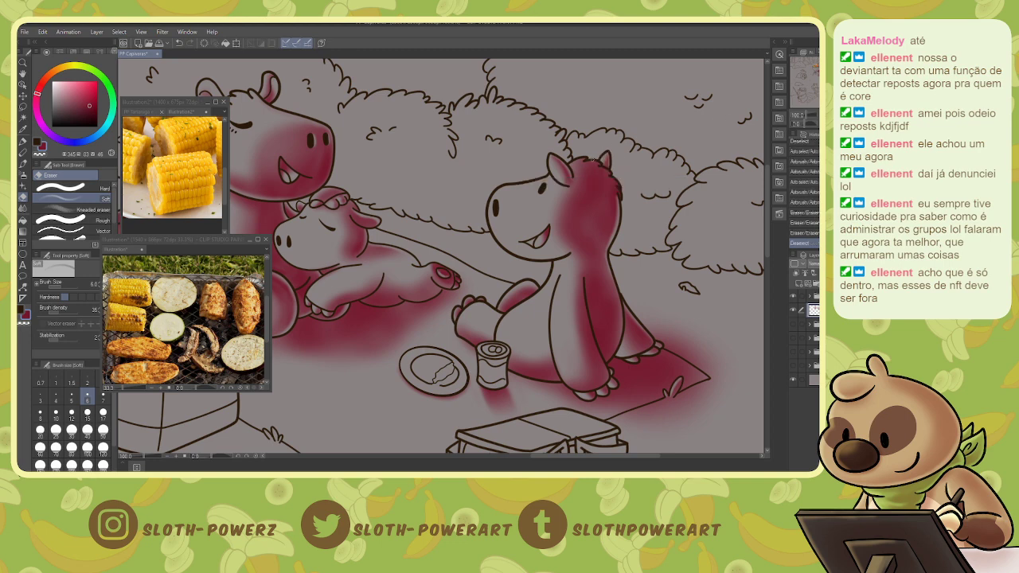
{"action": "mouse_move", "coordinate": [583, 159]}
{"action": "left_mouse_down"}
{"action": "mouse_move", "coordinate": [615, 178]}
{"action": "mouse_move", "coordinate": [622, 196]}
{"action": "left_mouse_up"}
{"action": "left_click_drag", "start_coordinate": [603, 162], "coordinate": [601, 166]}
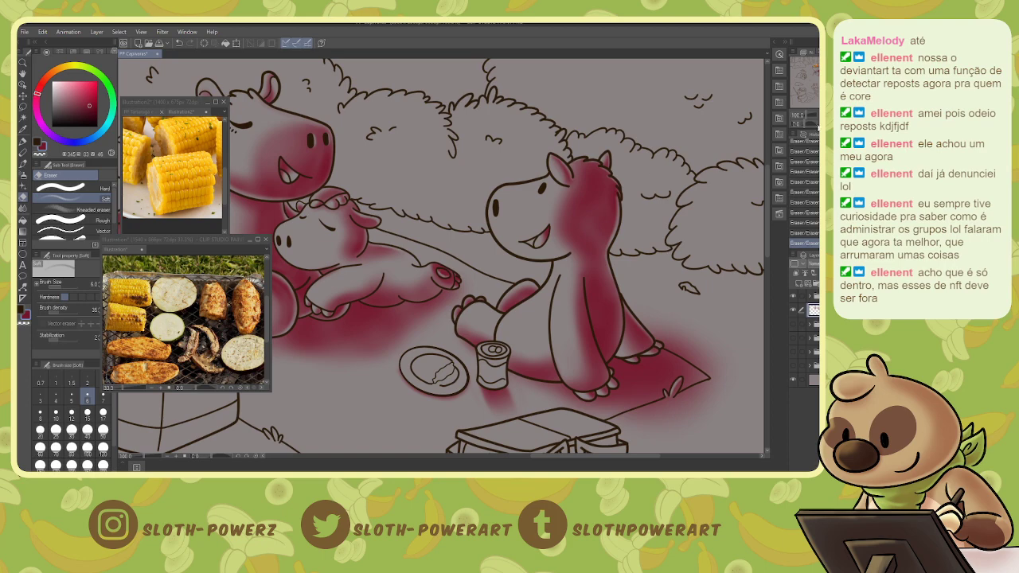
{"action": "key", "text": "ctrl+minus"}
{"action": "key", "text": "ctrl+minus"}
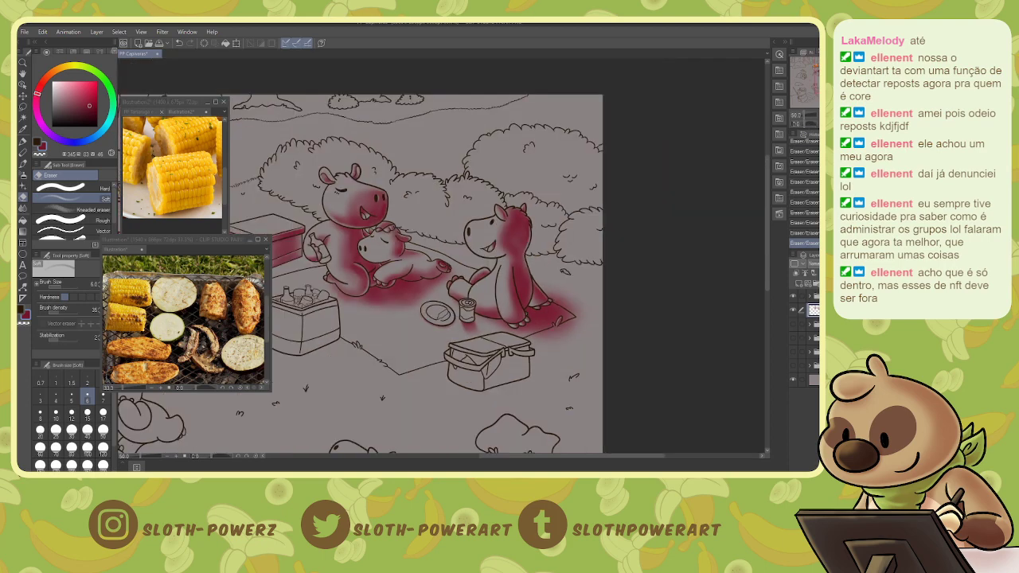
{"action": "left_click_drag", "start_coordinate": [397, 390], "coordinate": [503, 333]}
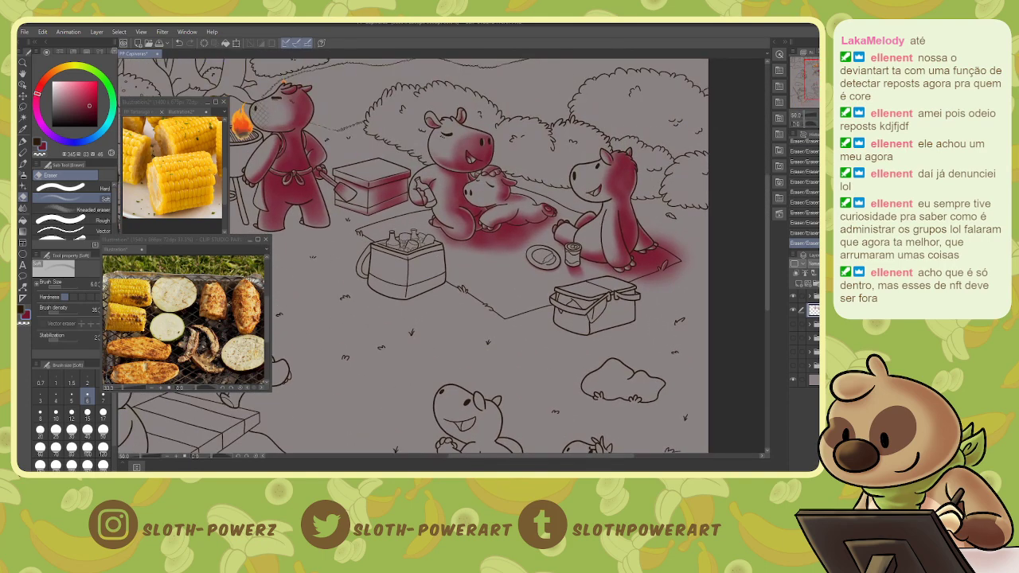
{"action": "key", "text": "ctrl+plus"}
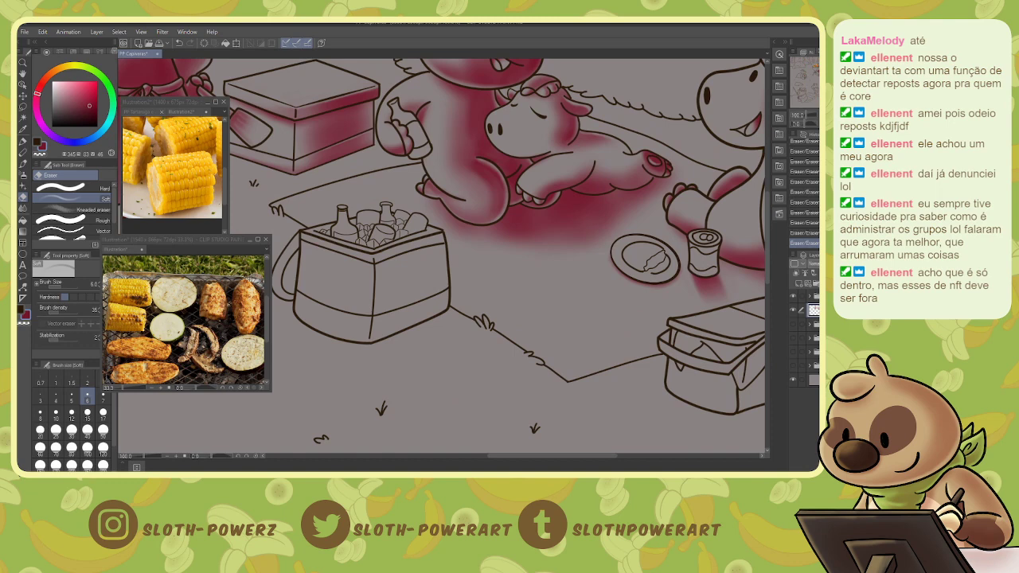
- Auto select the plate's rim on the blanket and shade its lower edge with the Soft airbrush at size 17
{"action": "mouse_move", "coordinate": [629, 270]}
{"action": "left_mouse_down"}
{"action": "mouse_move", "coordinate": [505, 298]}
{"action": "mouse_move", "coordinate": [543, 293]}
{"action": "mouse_move", "coordinate": [533, 302]}
{"action": "left_mouse_up"}
{"action": "key", "text": "w"}
{"action": "left_click", "coordinate": [508, 297]}
{"action": "key", "text": "b"}
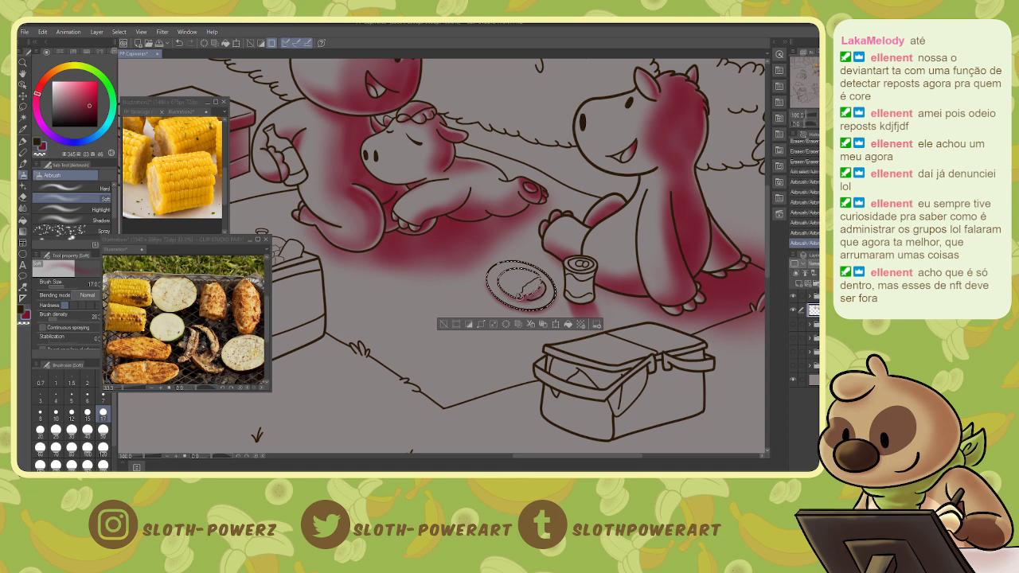
{"action": "key", "text": "ctrl+plus"}
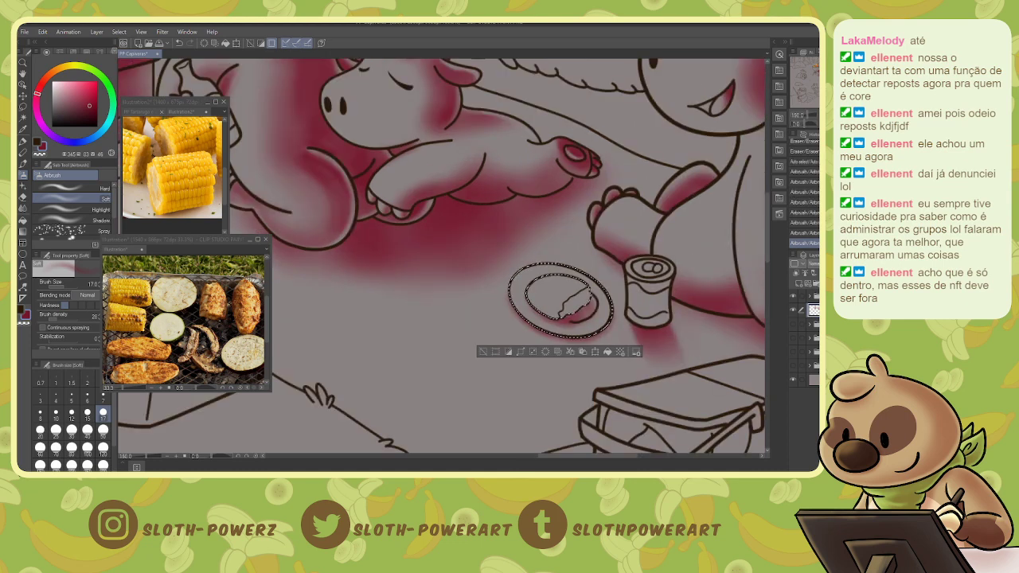
{"action": "mouse_move", "coordinate": [601, 279]}
{"action": "left_mouse_down"}
{"action": "mouse_move", "coordinate": [494, 332]}
{"action": "mouse_move", "coordinate": [521, 319]}
{"action": "left_mouse_up"}
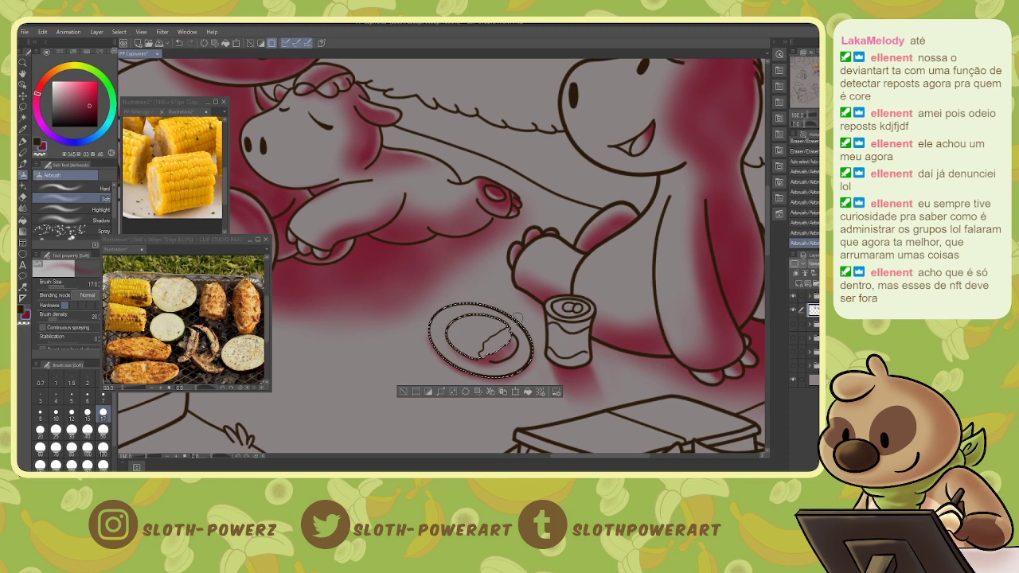
- Reduce the Soft airbrush to size 6 and add finer shading along the inside of the plate's rim
{"action": "key", "text": "bracketleft"}
{"action": "key", "text": "bracketleft"}
{"action": "key", "text": "bracketleft"}
{"action": "key", "text": "bracketleft"}
{"action": "key", "text": "bracketleft"}
{"action": "key", "text": "bracketleft"}
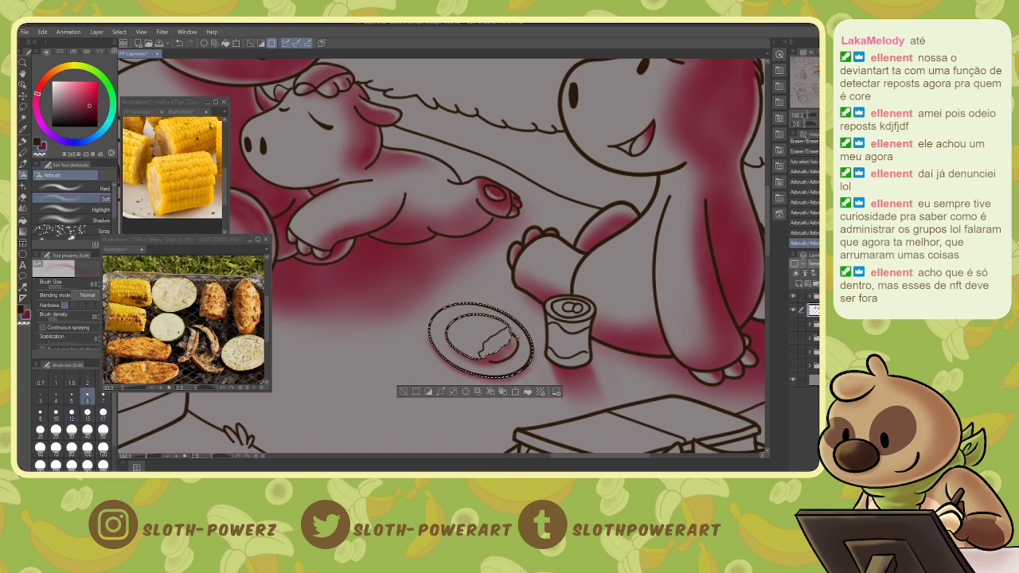
{"action": "left_click_drag", "start_coordinate": [517, 347], "coordinate": [505, 360]}
{"action": "left_click_drag", "start_coordinate": [518, 342], "coordinate": [500, 362]}
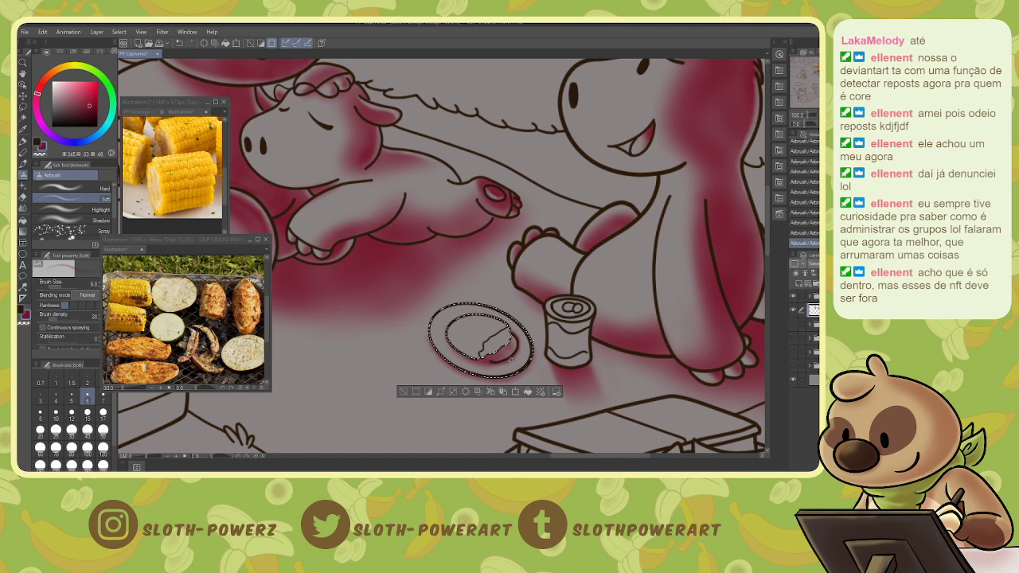
- Auto select the bitten part of the food on the plate and shade it with the Soft airbrush at size 20
{"action": "key", "text": "w"}
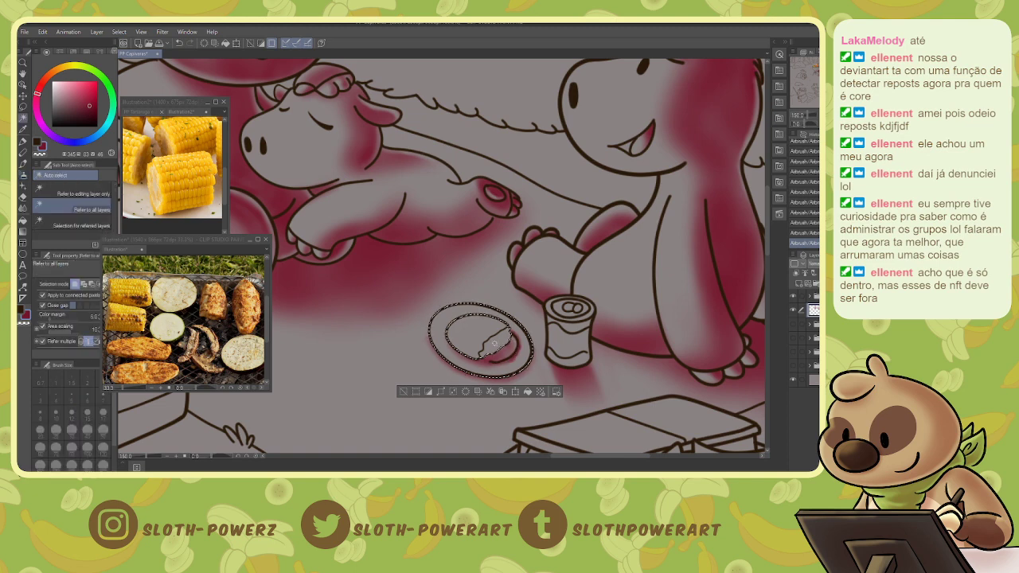
{"action": "left_click", "coordinate": [496, 343]}
{"action": "key", "text": "b"}
{"action": "key", "text": "["}
{"action": "key", "text": "["}
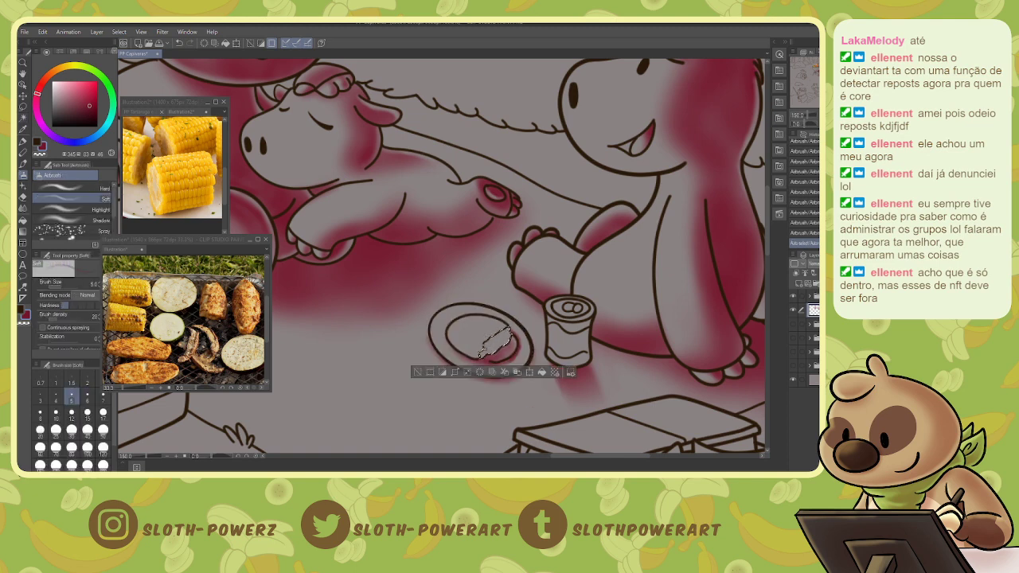
{"action": "key", "text": "]"}
{"action": "key", "text": "]"}
{"action": "key", "text": "]"}
{"action": "key", "text": "]"}
{"action": "key", "text": "]"}
{"action": "key", "text": "]"}
{"action": "key", "text": "]"}
{"action": "key", "text": "]"}
{"action": "key", "text": "]"}
{"action": "left_click_drag", "start_coordinate": [511, 343], "coordinate": [495, 355]}
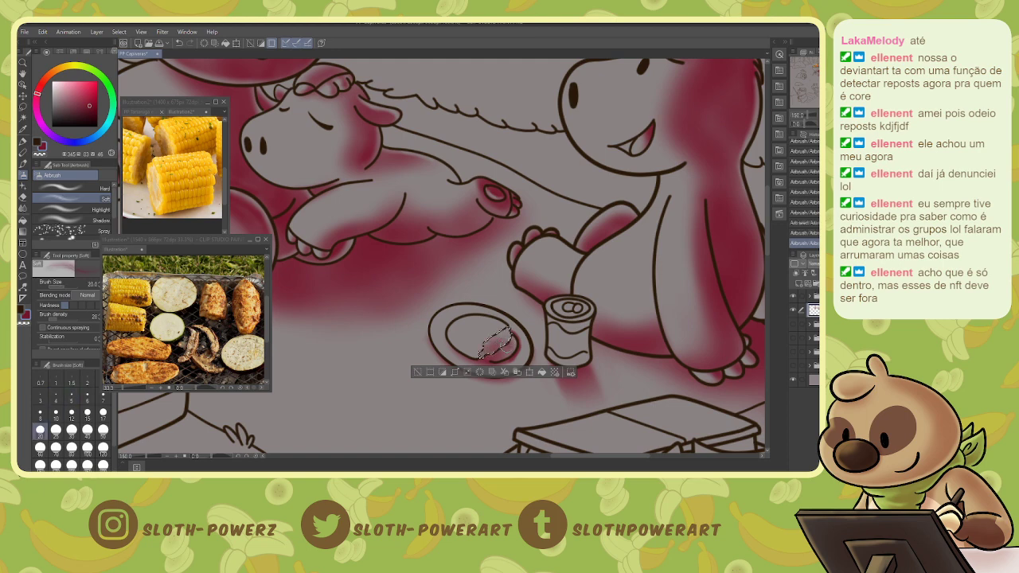
- Deepen the shading on the food's bitten part with small Soft airbrush dabs at size 10
{"action": "key", "text": "bracketleft"}
{"action": "key", "text": "bracketleft"}
{"action": "key", "text": "bracketleft"}
{"action": "key", "text": "bracketleft"}
{"action": "left_click", "coordinate": [488, 349]}
{"action": "left_click", "coordinate": [492, 347]}
{"action": "left_click", "coordinate": [496, 344]}
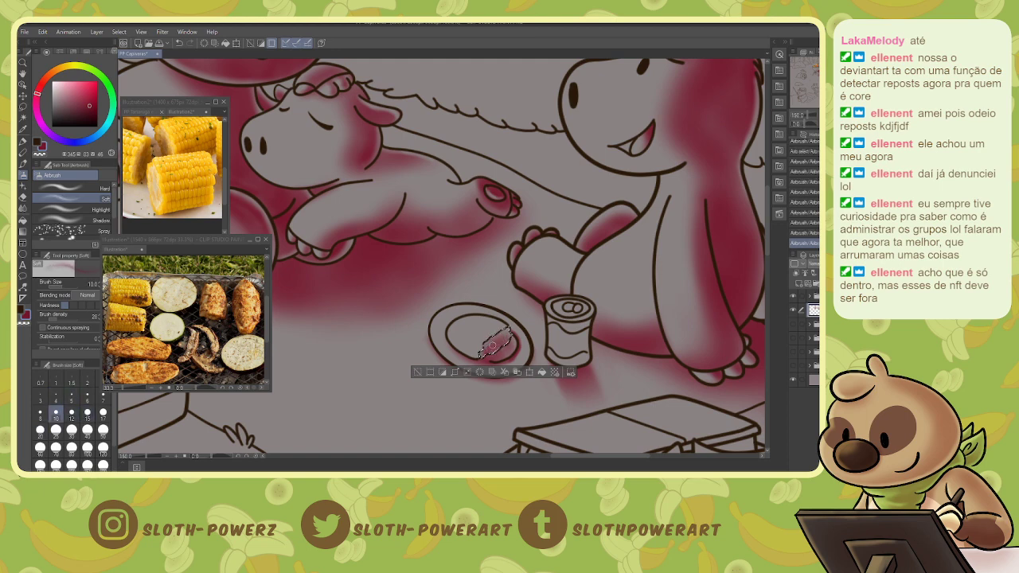
{"action": "left_click", "coordinate": [499, 342]}
{"action": "left_click", "coordinate": [502, 339]}
- Soften the shading on the food's bitten part with the Soft eraser at size 50
{"action": "key", "text": "e"}
{"action": "key", "text": "bracketright"}
{"action": "key", "text": "bracketright"}
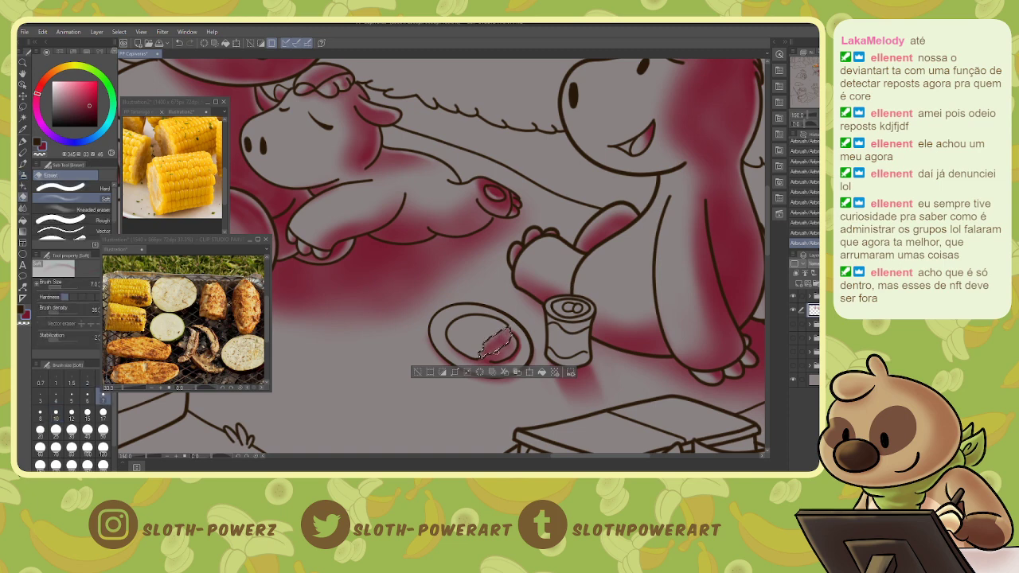
{"action": "key", "text": "bracketright"}
{"action": "key", "text": "bracketright"}
{"action": "key", "text": "bracketright"}
{"action": "key", "text": "bracketright"}
{"action": "key", "text": "bracketright"}
{"action": "key", "text": "bracketright"}
{"action": "mouse_move", "coordinate": [476, 357]}
{"action": "left_mouse_down"}
{"action": "mouse_move", "coordinate": [520, 320]}
{"action": "mouse_move", "coordinate": [473, 358]}
{"action": "left_mouse_up"}
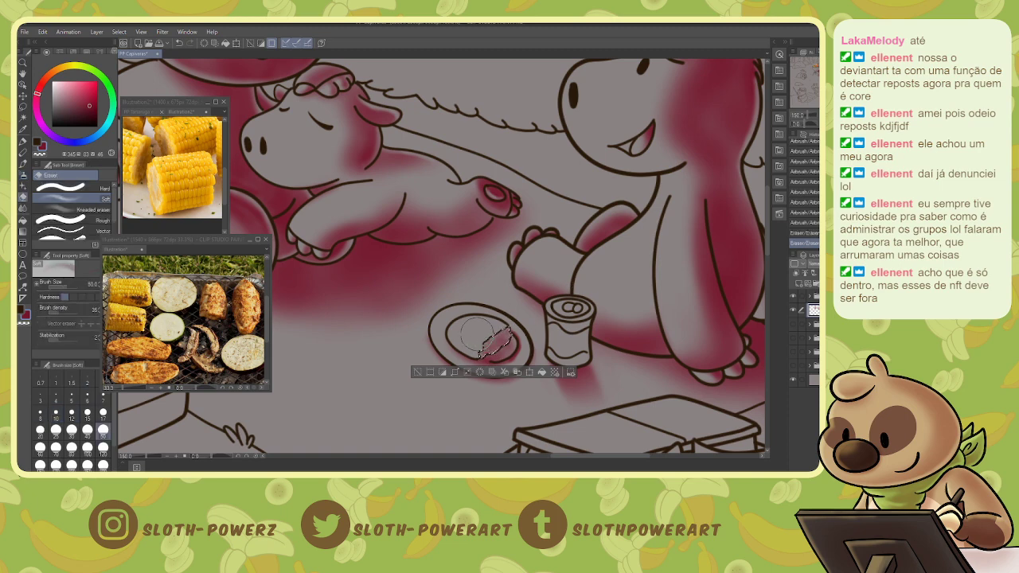
- Shade the selected larger part of the food on the plate with the Soft airbrush, enlarging the brush to size 20
{"action": "key", "text": "b"}
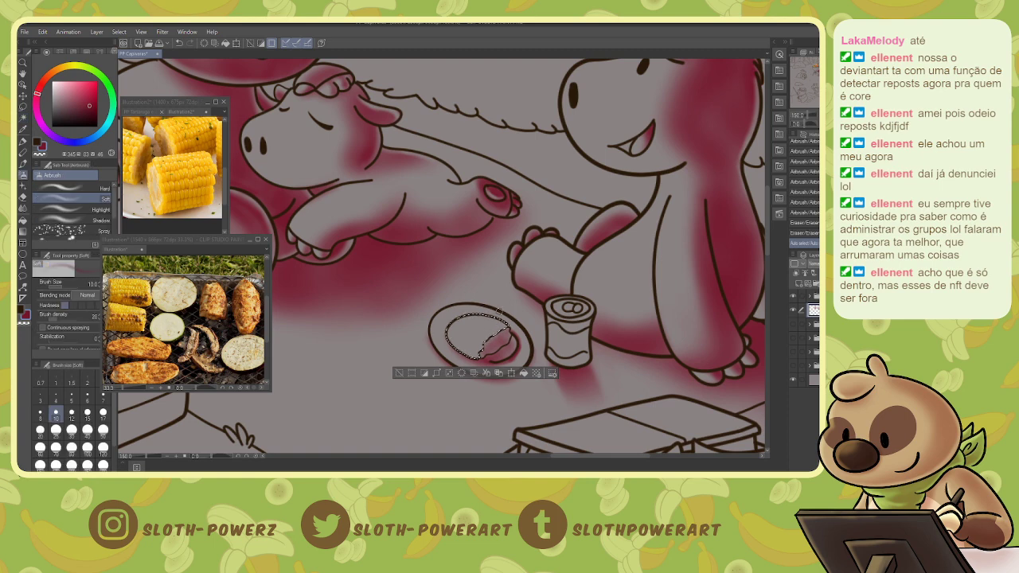
{"action": "key", "text": "bracketright"}
{"action": "key", "text": "bracketright"}
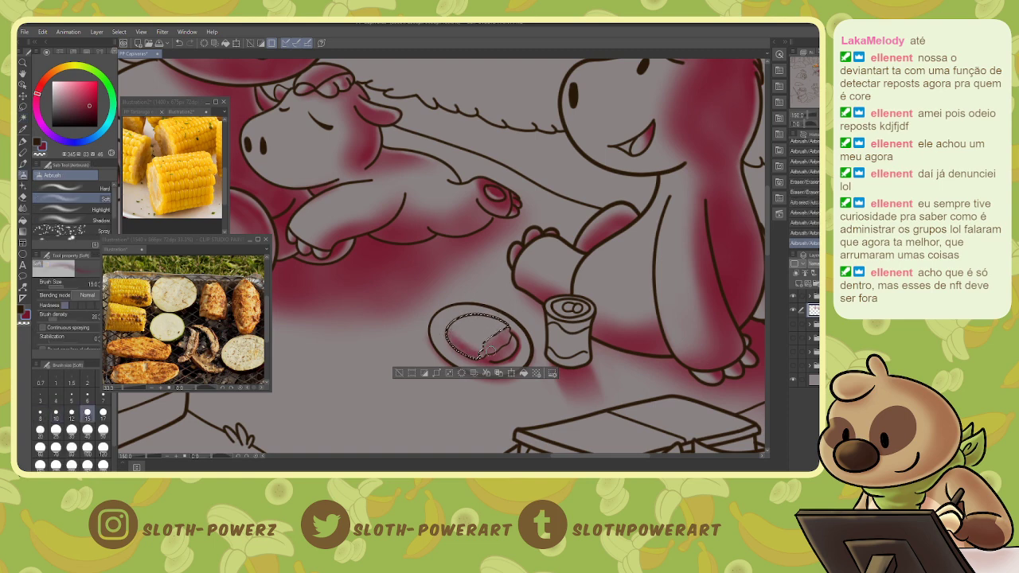
{"action": "key", "text": "bracketright"}
{"action": "key", "text": "bracketright"}
{"action": "left_click_drag", "start_coordinate": [475, 354], "coordinate": [510, 326]}
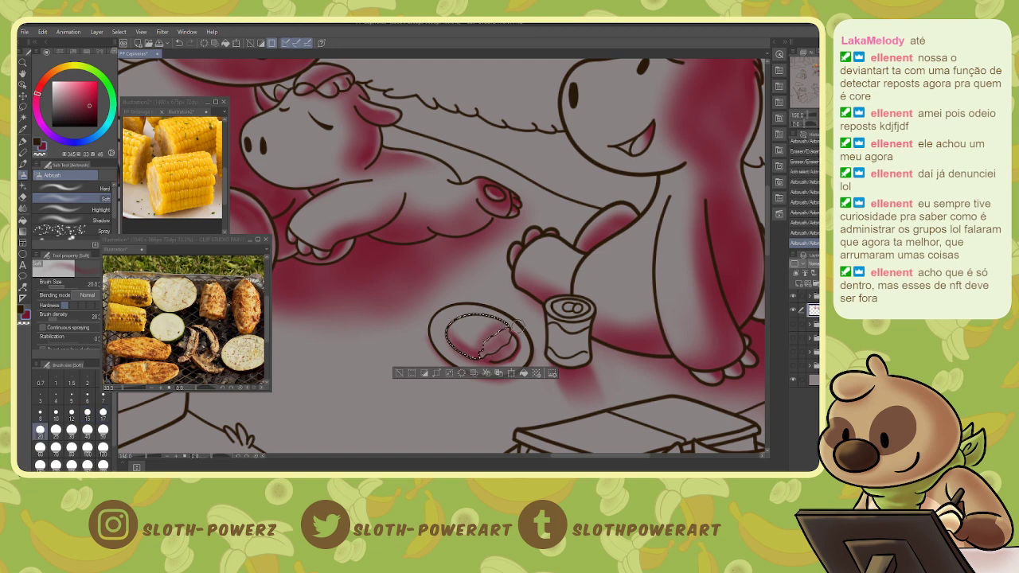
{"action": "key", "text": "ctrl+z"}
{"action": "key", "text": "ctrl+z"}
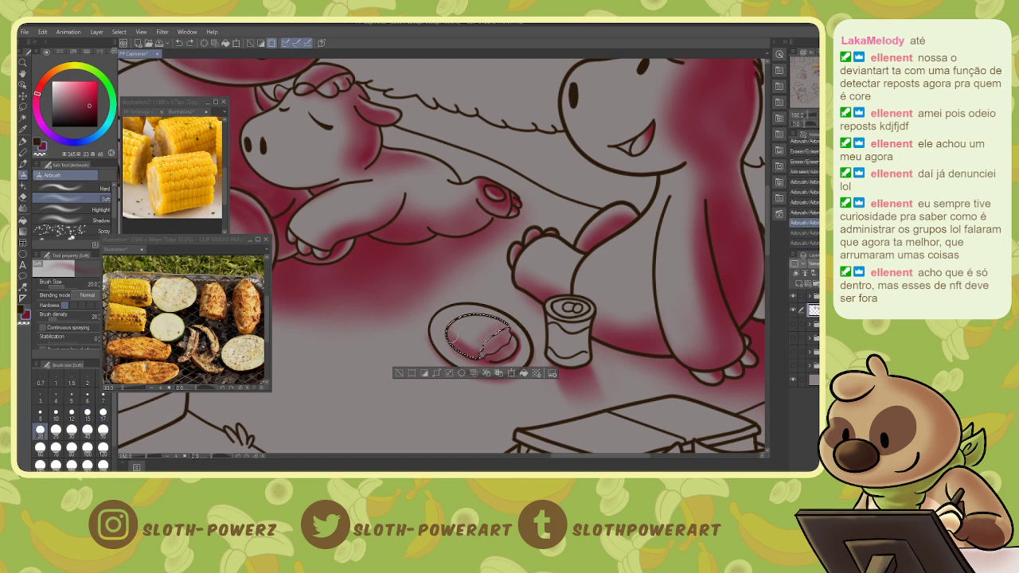
{"action": "key", "text": "ctrl+y"}
{"action": "key", "text": "ctrl+y"}
{"action": "left_click_drag", "start_coordinate": [475, 353], "coordinate": [517, 332]}
- Erase soft highlights from the shading on the food's larger part, reducing the Soft eraser from size 10 to 7
{"action": "key", "text": "e"}
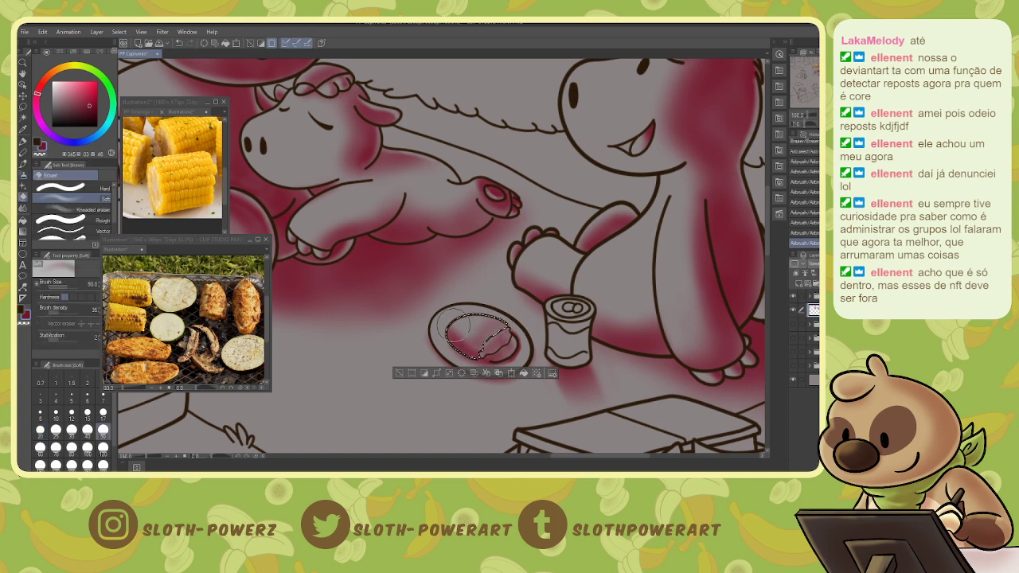
{"action": "key", "text": "bracketleft"}
{"action": "key", "text": "bracketleft"}
{"action": "key", "text": "bracketleft"}
{"action": "key", "text": "bracketleft"}
{"action": "key", "text": "bracketleft"}
{"action": "key", "text": "bracketleft"}
{"action": "key", "text": "bracketleft"}
{"action": "key", "text": "bracketleft"}
{"action": "key", "text": "bracketleft"}
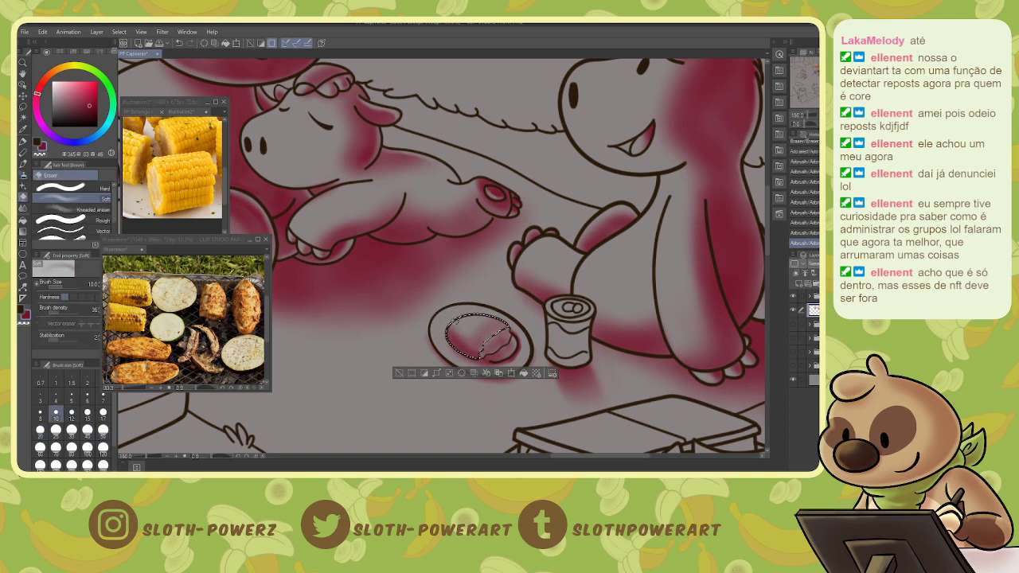
{"action": "left_click_drag", "start_coordinate": [506, 326], "coordinate": [483, 349]}
{"action": "mouse_move", "coordinate": [488, 344]}
{"action": "left_mouse_down"}
{"action": "mouse_move", "coordinate": [480, 357]}
{"action": "mouse_move", "coordinate": [493, 336]}
{"action": "mouse_move", "coordinate": [482, 345]}
{"action": "left_mouse_up"}
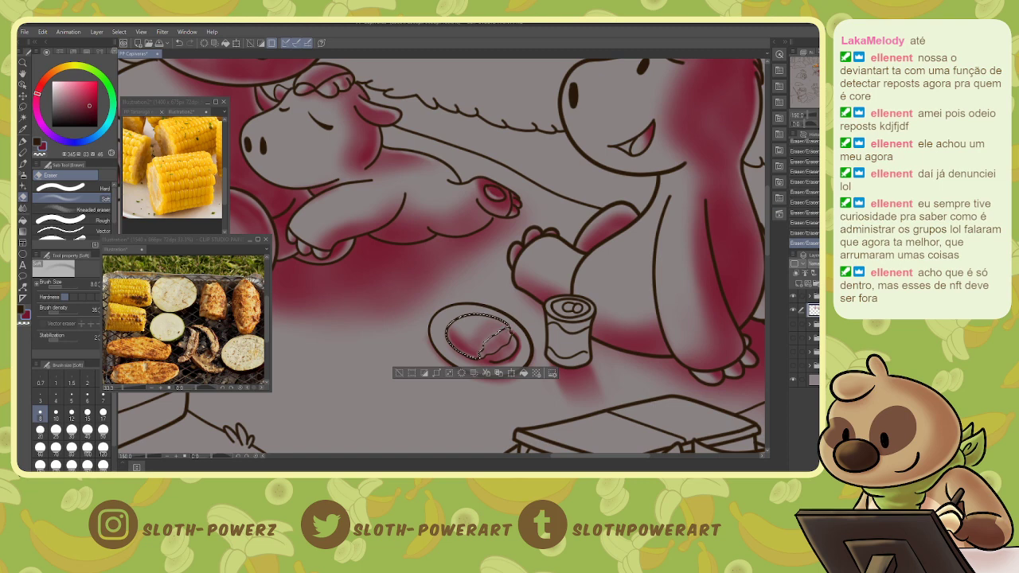
{"action": "key", "text": "bracketleft"}
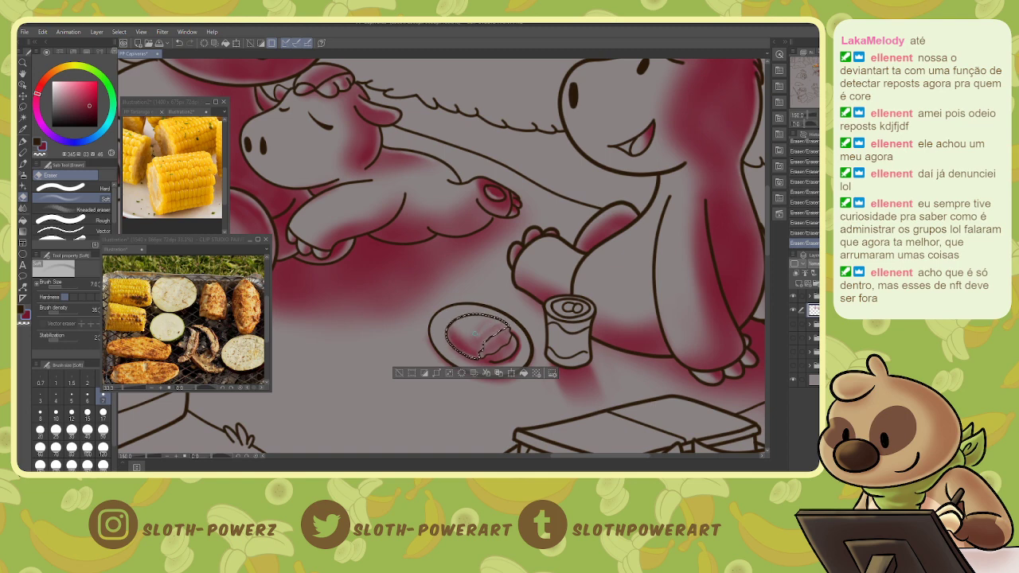
- Select the can's body including its label areas and shade it with the Soft airbrush
{"action": "key", "text": "w"}
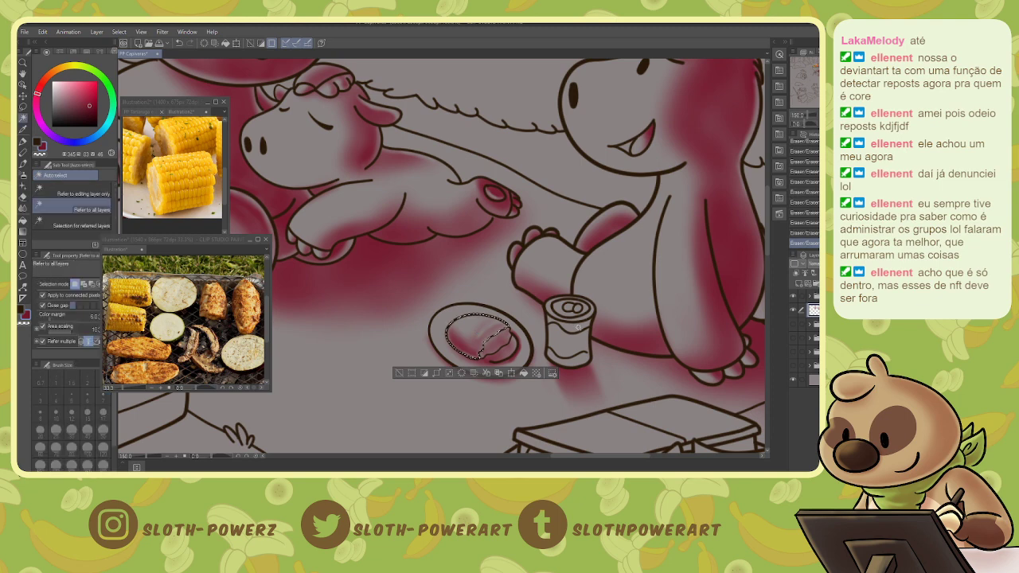
{"action": "left_click", "coordinate": [580, 326]}
{"action": "left_click", "coordinate": [580, 338], "text": "shift"}
{"action": "left_click", "coordinate": [581, 358], "text": "shift"}
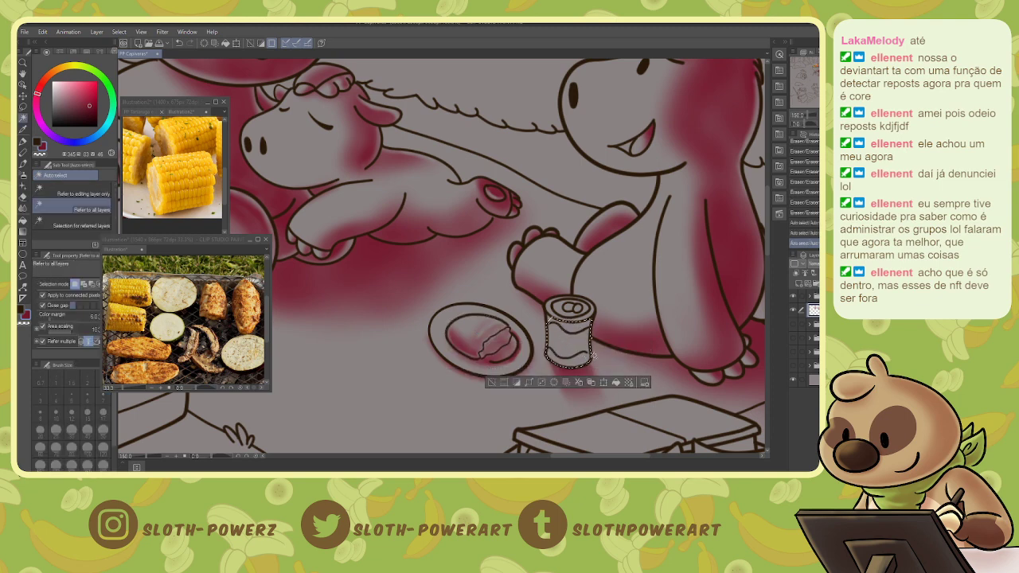
{"action": "key", "text": "m"}
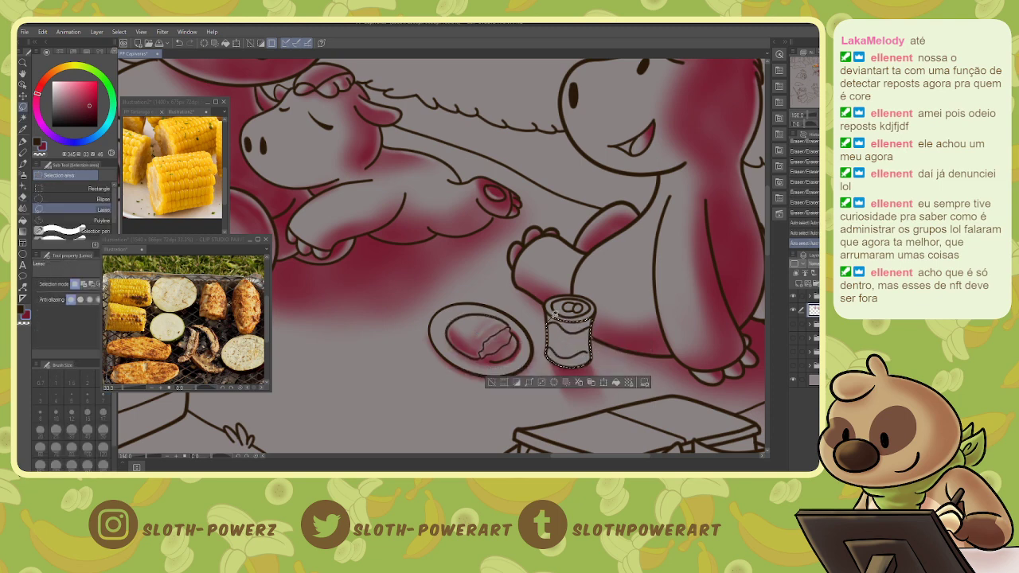
{"action": "mouse_move", "coordinate": [549, 340]}
{"action": "left_mouse_down"}
{"action": "mouse_move", "coordinate": [548, 322]}
{"action": "mouse_move", "coordinate": [597, 317]}
{"action": "mouse_move", "coordinate": [593, 354]}
{"action": "mouse_move", "coordinate": [576, 359]}
{"action": "left_mouse_up"}
{"action": "key", "text": "b"}
{"action": "mouse_move", "coordinate": [569, 325]}
{"action": "left_mouse_down"}
{"action": "mouse_move", "coordinate": [564, 358]}
{"action": "mouse_move", "coordinate": [578, 361]}
{"action": "mouse_move", "coordinate": [586, 342]}
{"action": "mouse_move", "coordinate": [587, 370]}
{"action": "mouse_move", "coordinate": [563, 342]}
{"action": "left_mouse_up"}
{"action": "left_click_drag", "start_coordinate": [561, 354], "coordinate": [569, 348]}
- Lighten parts of the can's shading with the Soft eraser at size 15, refining at size 7
{"action": "key", "text": "e"}
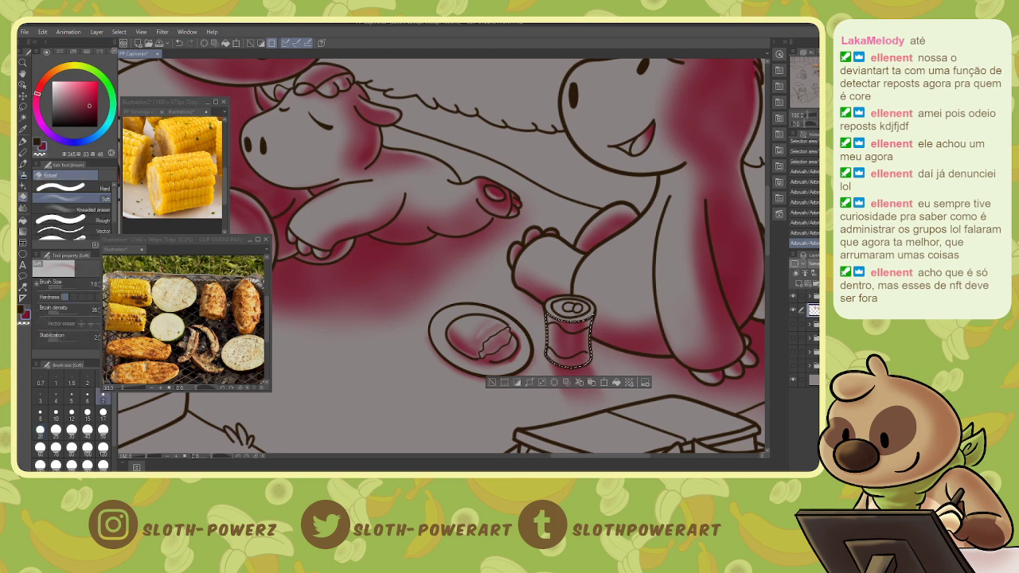
{"action": "key", "text": "bracketright"}
{"action": "key", "text": "bracketright"}
{"action": "key", "text": "bracketright"}
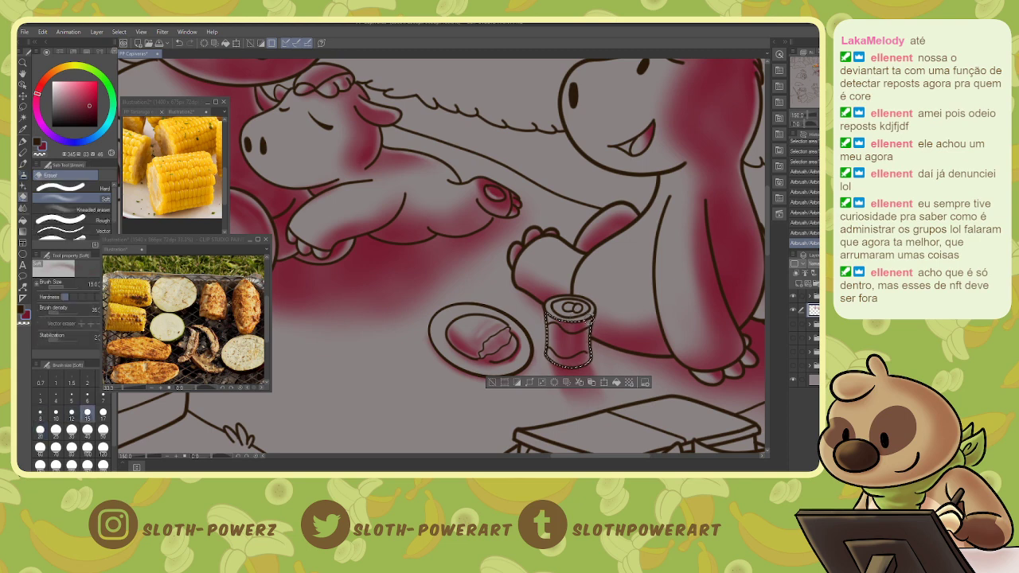
{"action": "mouse_move", "coordinate": [558, 324]}
{"action": "left_mouse_down"}
{"action": "mouse_move", "coordinate": [559, 355]}
{"action": "mouse_move", "coordinate": [564, 324]}
{"action": "left_mouse_up"}
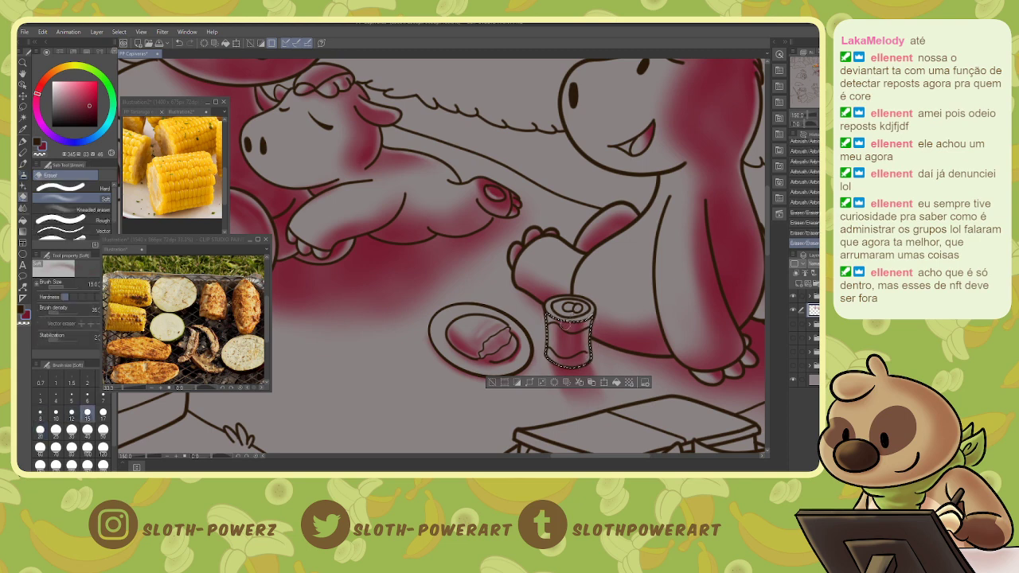
{"action": "key", "text": "bracketleft"}
{"action": "key", "text": "bracketleft"}
{"action": "key", "text": "bracketleft"}
{"action": "key", "text": "bracketleft"}
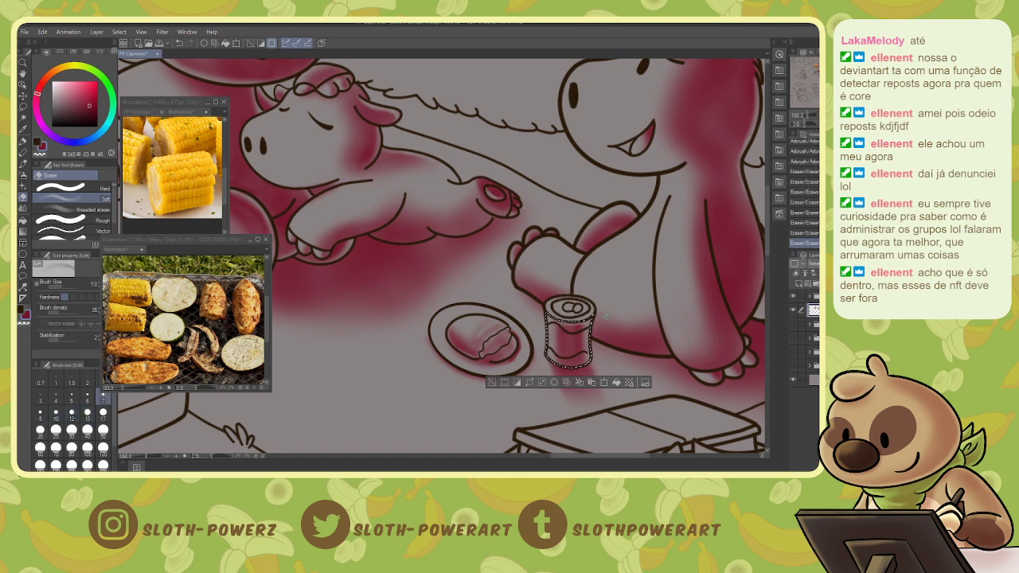
- Undo the last four eraser strokes on the can and redo them to compare the shading
{"action": "key", "text": "ctrl+z"}
{"action": "key", "text": "ctrl+z"}
{"action": "key", "text": "ctrl+z"}
{"action": "key", "text": "ctrl+z"}
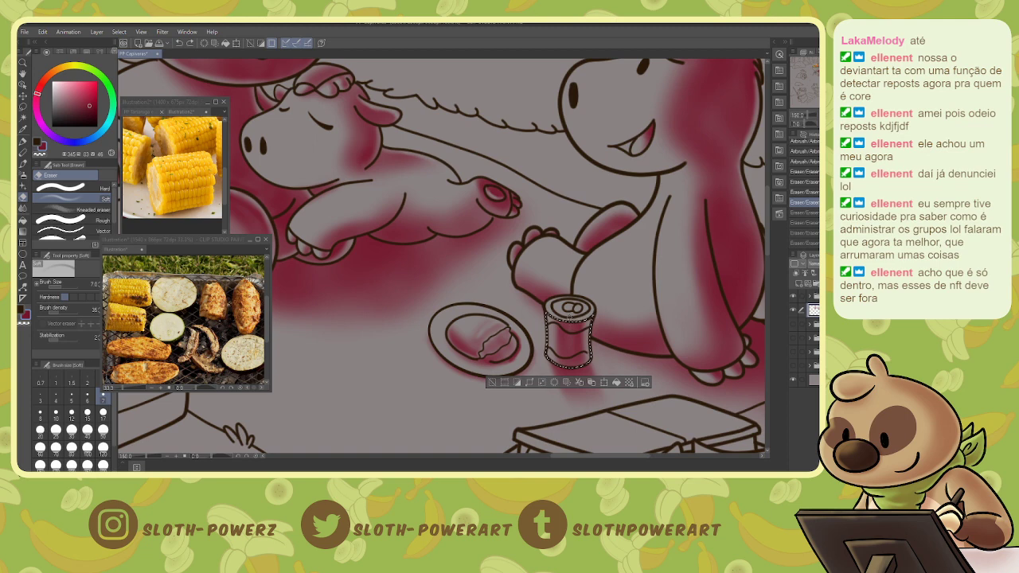
{"action": "key", "text": "ctrl+y"}
{"action": "key", "text": "ctrl+y"}
{"action": "key", "text": "ctrl+y"}
{"action": "key", "text": "ctrl+y"}
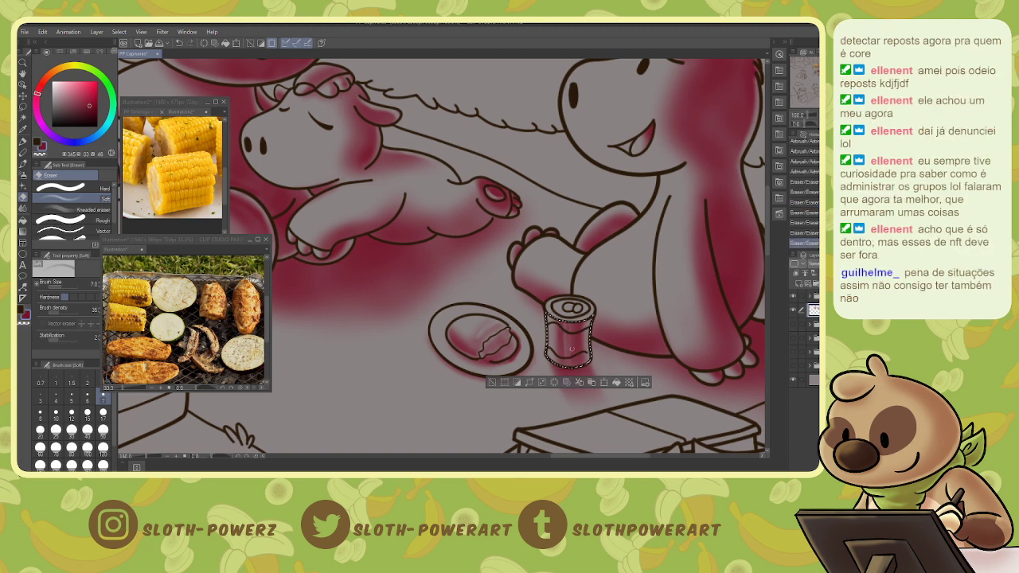
- Refine the can body's highlights with the Soft eraser at size 5 and soften its shading at size 20
{"action": "key", "text": "bracketleft"}
{"action": "key", "text": "bracketleft"}
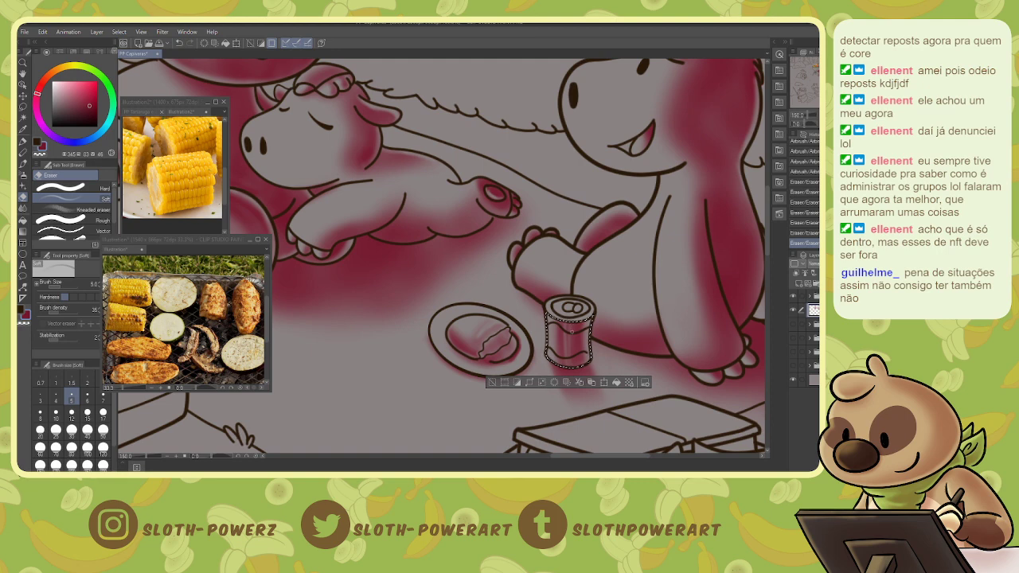
{"action": "key", "text": "bracketright"}
{"action": "key", "text": "bracketright"}
{"action": "key", "text": "bracketright"}
{"action": "key", "text": "bracketright"}
{"action": "key", "text": "bracketright"}
{"action": "key", "text": "bracketright"}
{"action": "key", "text": "bracketright"}
{"action": "key", "text": "bracketright"}
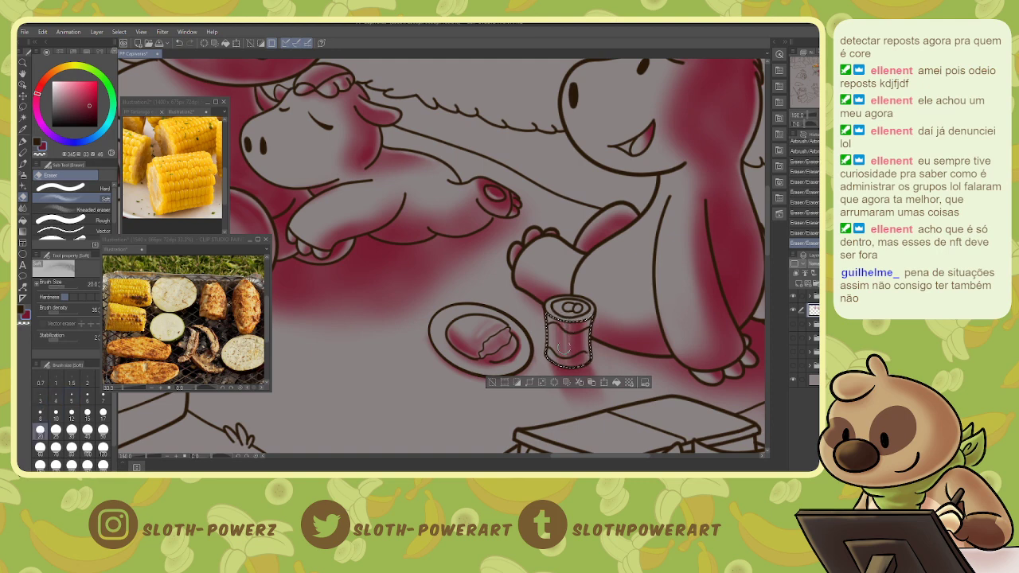
- Replace the can body selection with the can's top rim and refine the selected area with the Lasso
{"action": "key", "text": "ctrl+d"}
{"action": "key", "text": "w"}
{"action": "left_click", "coordinate": [574, 310]}
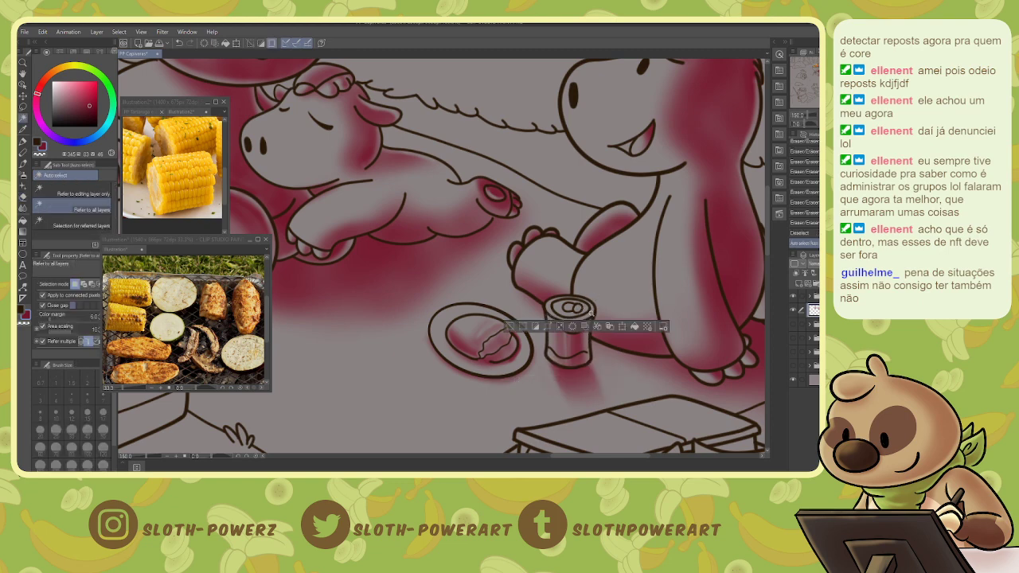
{"action": "left_click", "coordinate": [591, 307]}
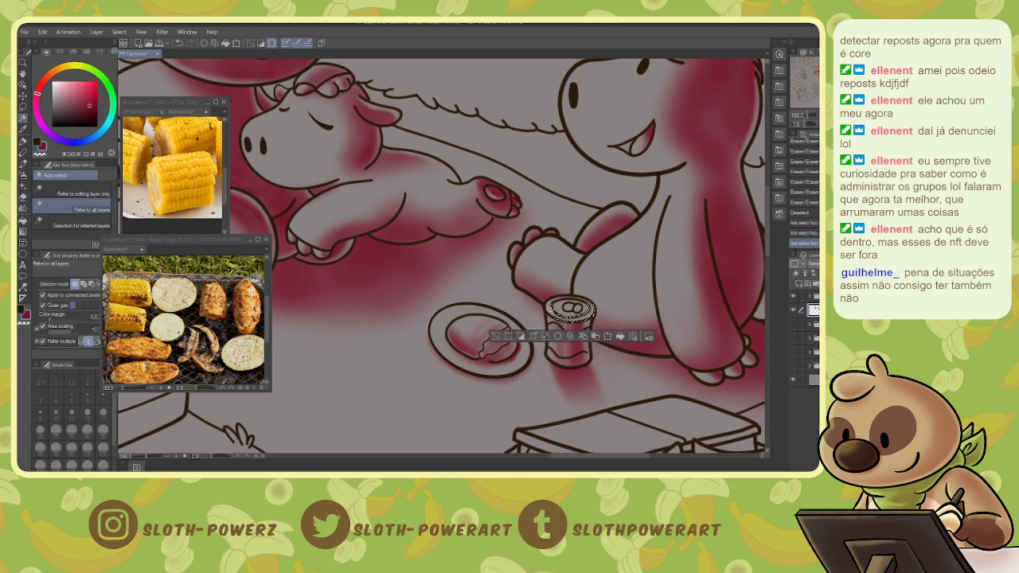
{"action": "left_click", "coordinate": [571, 313]}
{"action": "key", "text": "m"}
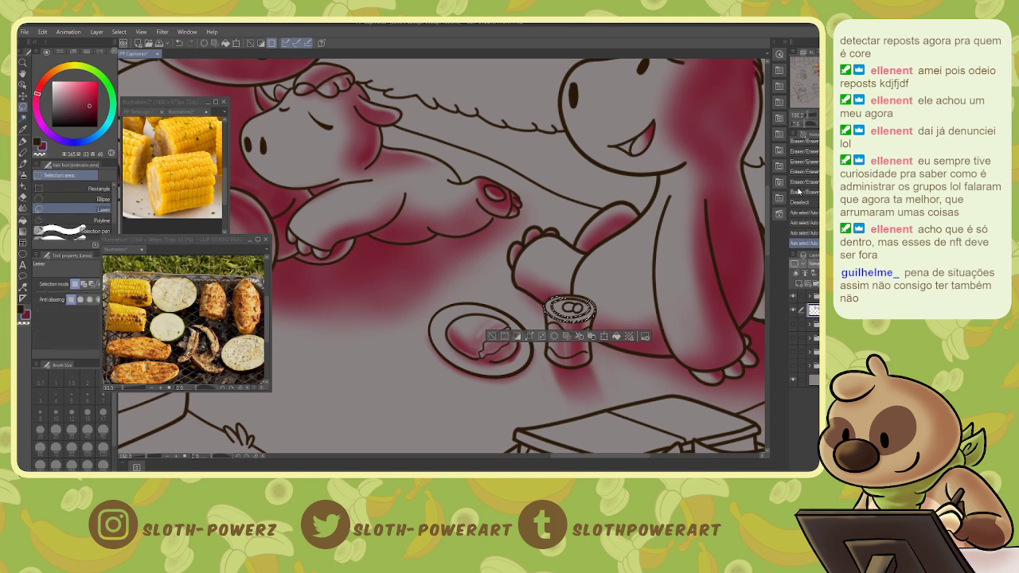
{"action": "left_click_drag", "start_coordinate": [589, 313], "coordinate": [470, 326]}
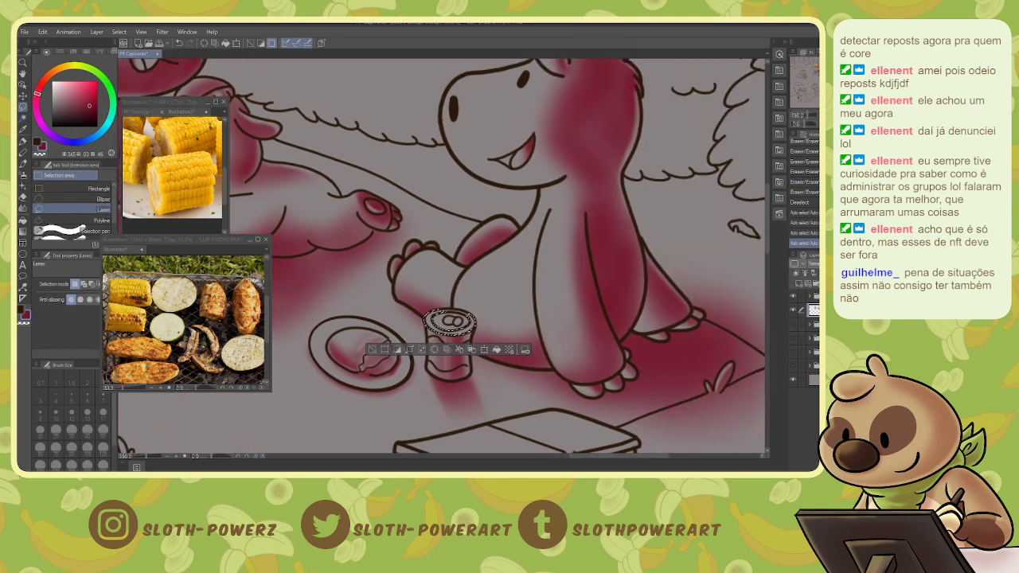
{"action": "key", "text": "ctrl+plus"}
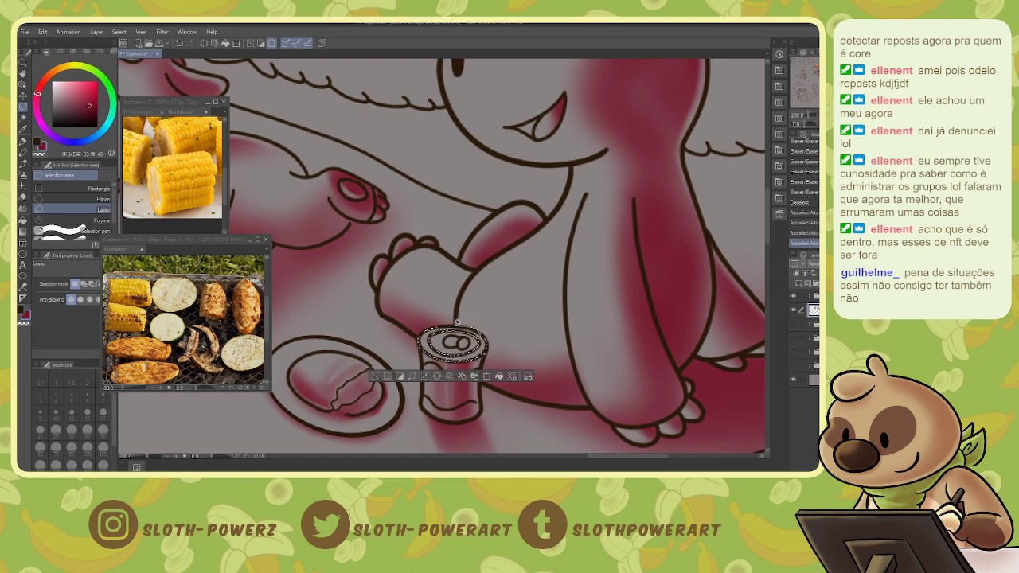
{"action": "mouse_move", "coordinate": [438, 325]}
{"action": "left_mouse_down"}
{"action": "mouse_move", "coordinate": [482, 336]}
{"action": "mouse_move", "coordinate": [446, 357]}
{"action": "mouse_move", "coordinate": [486, 333]}
{"action": "left_mouse_up"}
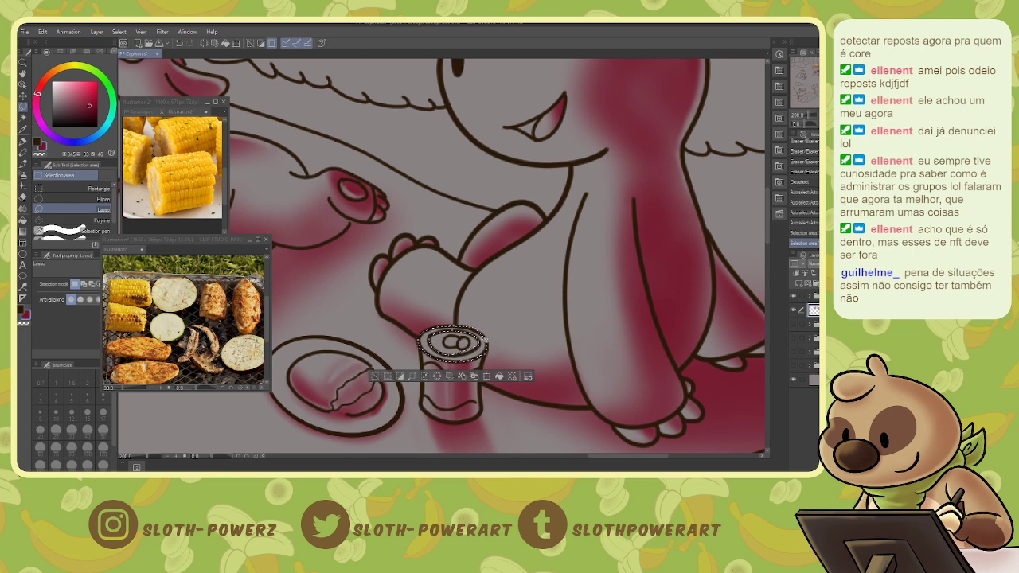
{"action": "key", "text": "ctrl+z"}
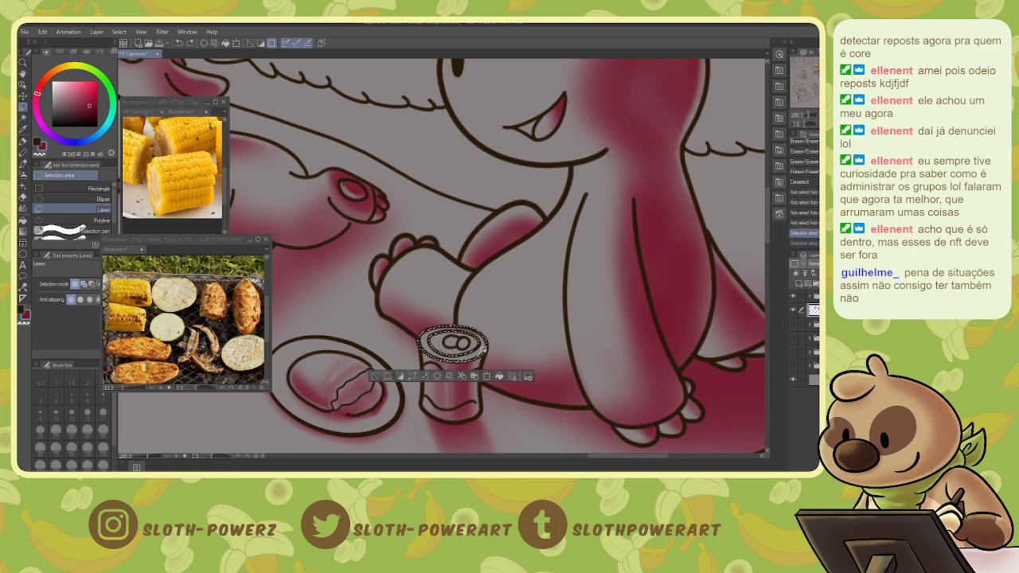
{"action": "left_click_drag", "start_coordinate": [469, 352], "coordinate": [464, 348]}
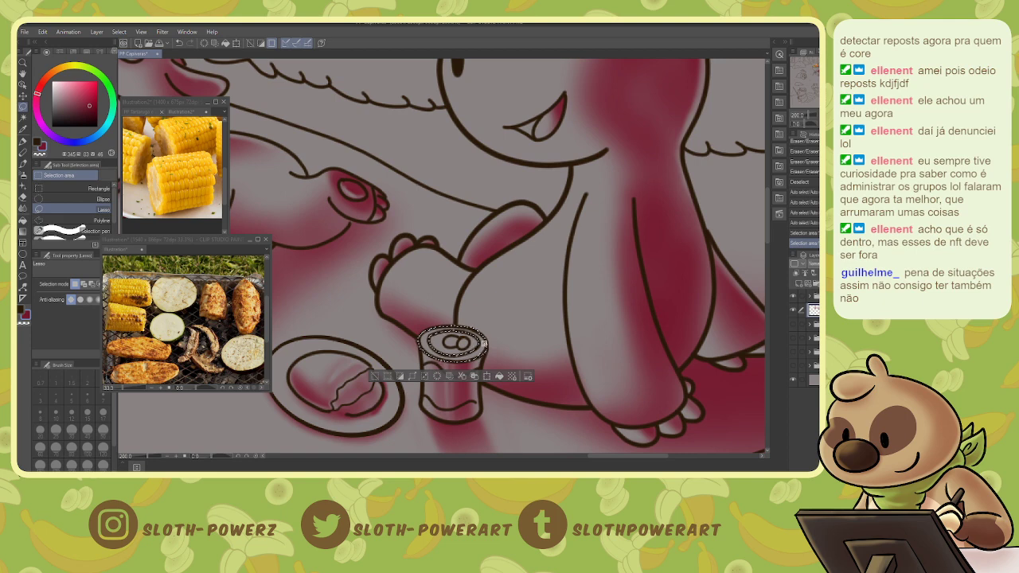
- Shade the can's selected rim with the Soft airbrush at size 7
{"action": "key", "text": "b"}
{"action": "key", "text": "bracketleft"}
{"action": "key", "text": "bracketleft"}
{"action": "key", "text": "bracketleft"}
{"action": "key", "text": "bracketleft"}
{"action": "key", "text": "bracketleft"}
{"action": "key", "text": "bracketleft"}
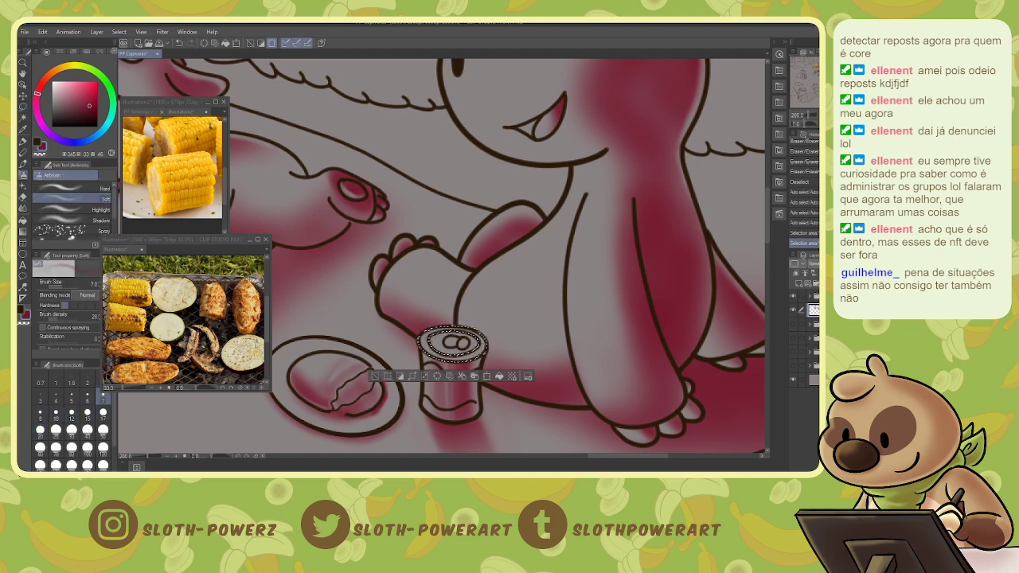
{"action": "left_click_drag", "start_coordinate": [436, 350], "coordinate": [451, 355]}
{"action": "mouse_move", "coordinate": [442, 353]}
{"action": "left_mouse_down"}
{"action": "mouse_move", "coordinate": [471, 351]}
{"action": "mouse_move", "coordinate": [460, 345]}
{"action": "left_mouse_up"}
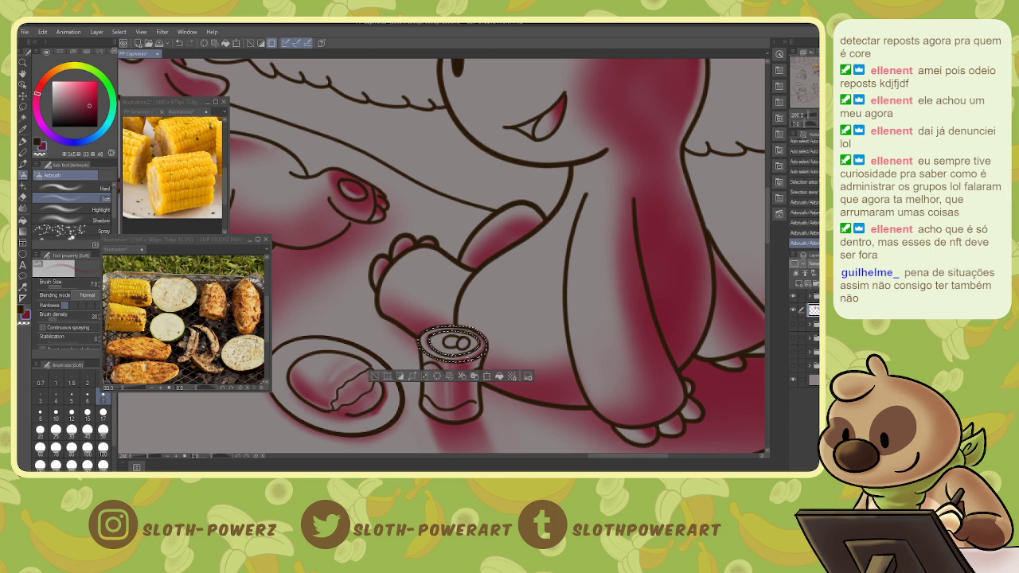
- Select the recessed lid inside the can's rim and shade it with the Soft airbrush
{"action": "key", "text": "w"}
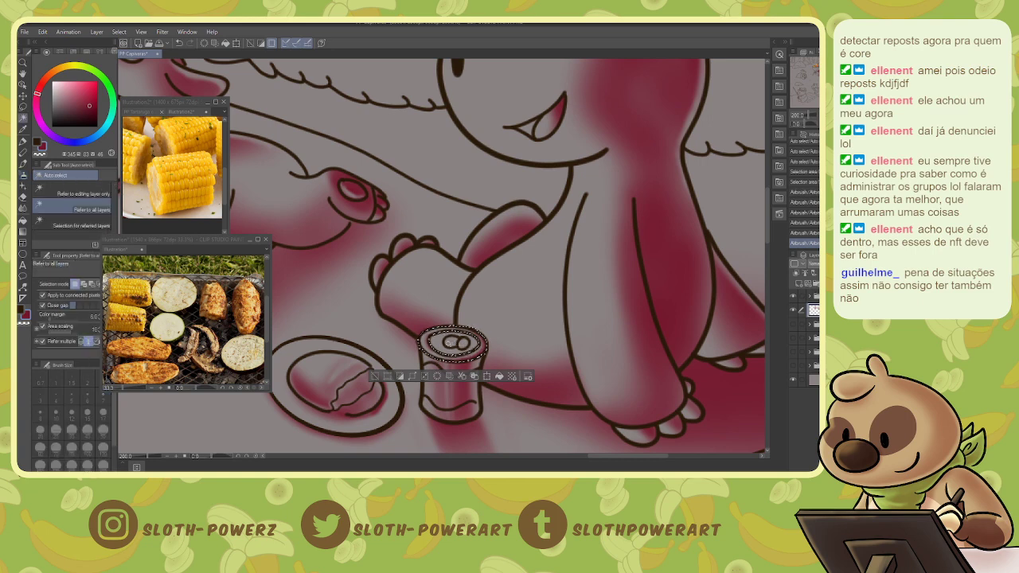
{"action": "left_click", "coordinate": [448, 343]}
{"action": "left_click", "coordinate": [474, 344]}
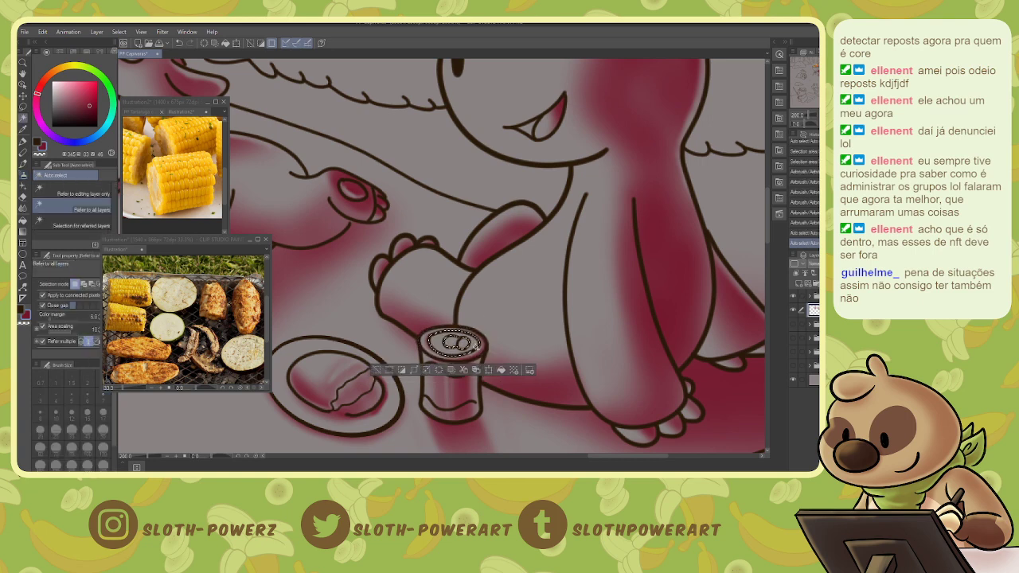
{"action": "key", "text": "b"}
{"action": "left_click_drag", "start_coordinate": [433, 347], "coordinate": [439, 335]}
{"action": "mouse_move", "coordinate": [432, 342]}
{"action": "left_mouse_down"}
{"action": "mouse_move", "coordinate": [455, 331]}
{"action": "mouse_move", "coordinate": [475, 344]}
{"action": "mouse_move", "coordinate": [452, 339]}
{"action": "mouse_move", "coordinate": [466, 340]}
{"action": "left_mouse_up"}
- Select and shade the two openings of the can's pull tab, then clear the selection
{"action": "key", "text": "w"}
{"action": "left_click", "coordinate": [450, 342]}
{"action": "key", "text": "b"}
{"action": "key", "text": "w"}
{"action": "left_click", "coordinate": [463, 343]}
{"action": "key", "text": "b"}
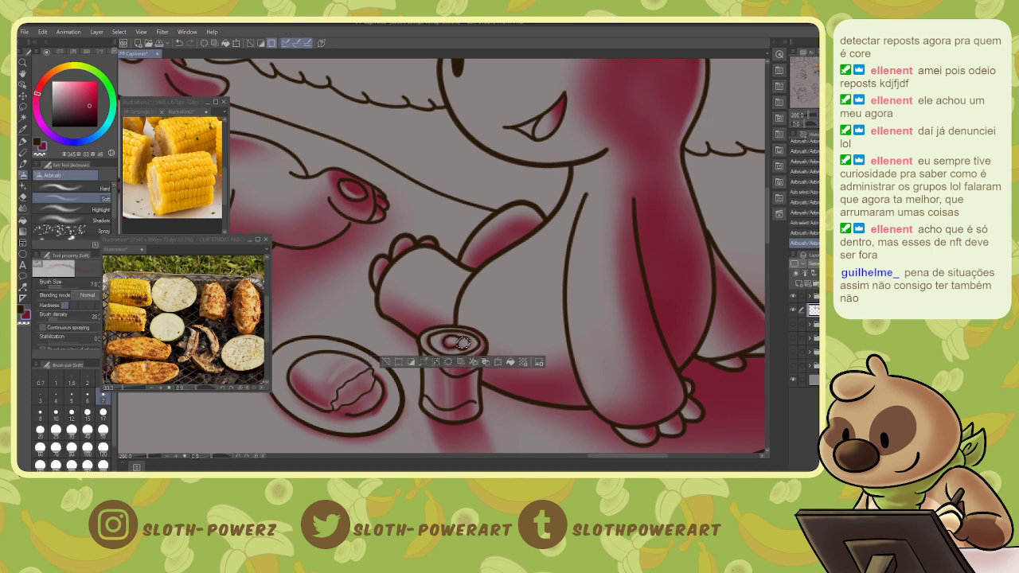
{"action": "key", "text": "ctrl+d"}
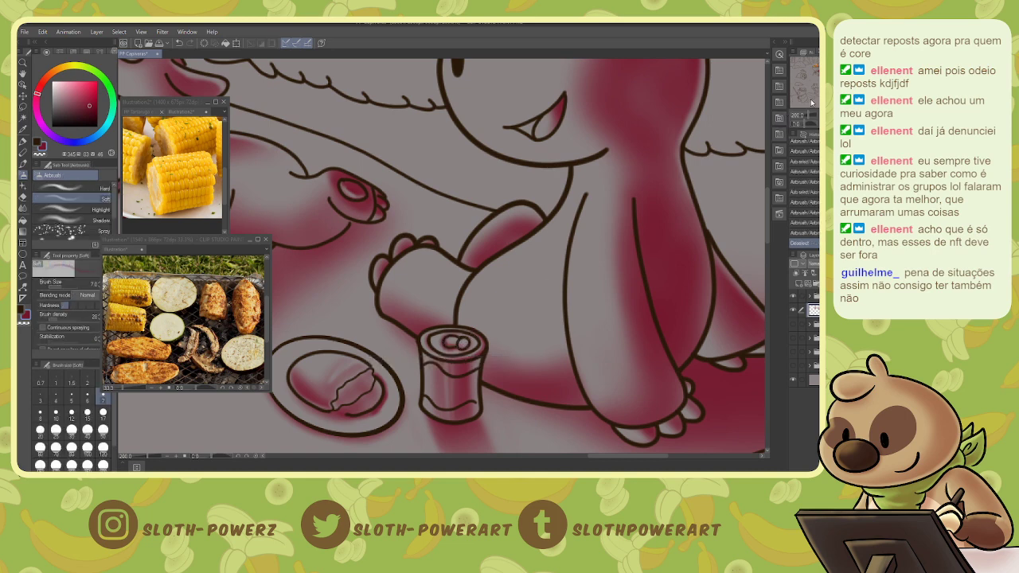
- Select the front and side edge strips of the picnic cooler's lid
{"action": "key", "text": "ctrl+minus"}
{"action": "key", "text": "ctrl+minus"}
{"action": "key", "text": "ctrl+minus"}
{"action": "key", "text": "ctrl+minus"}
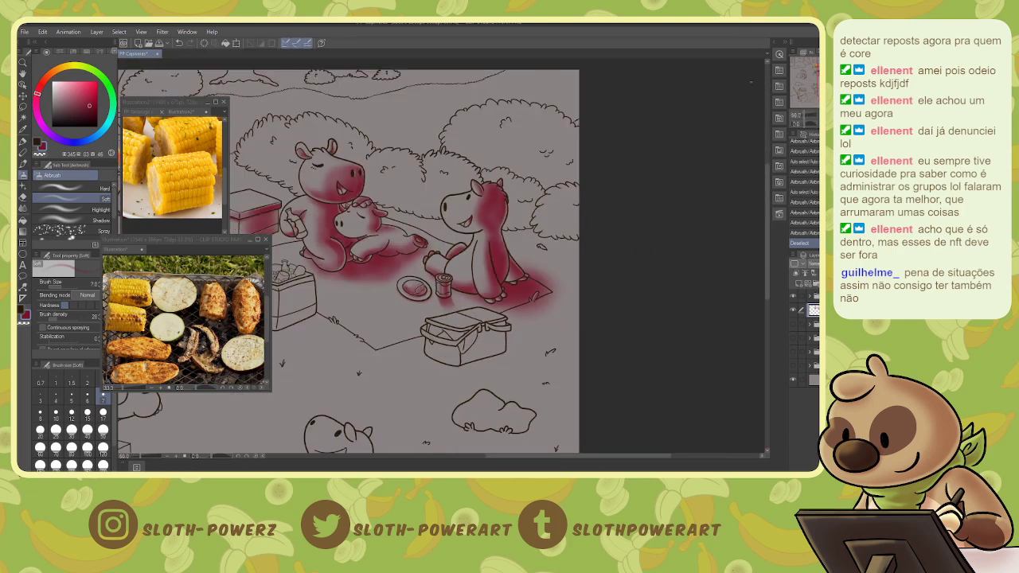
{"action": "key", "text": "w"}
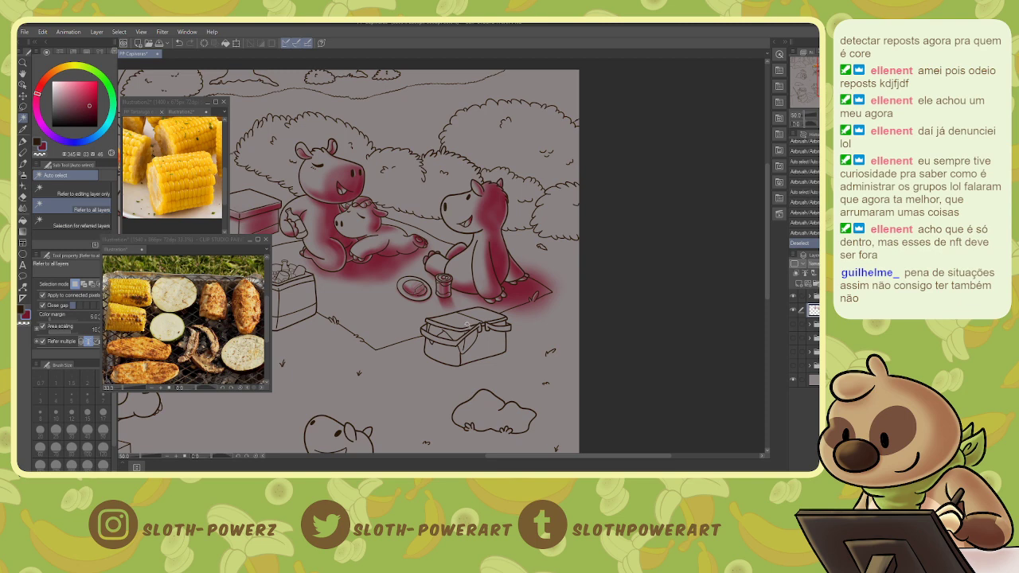
{"action": "left_click", "coordinate": [468, 328]}
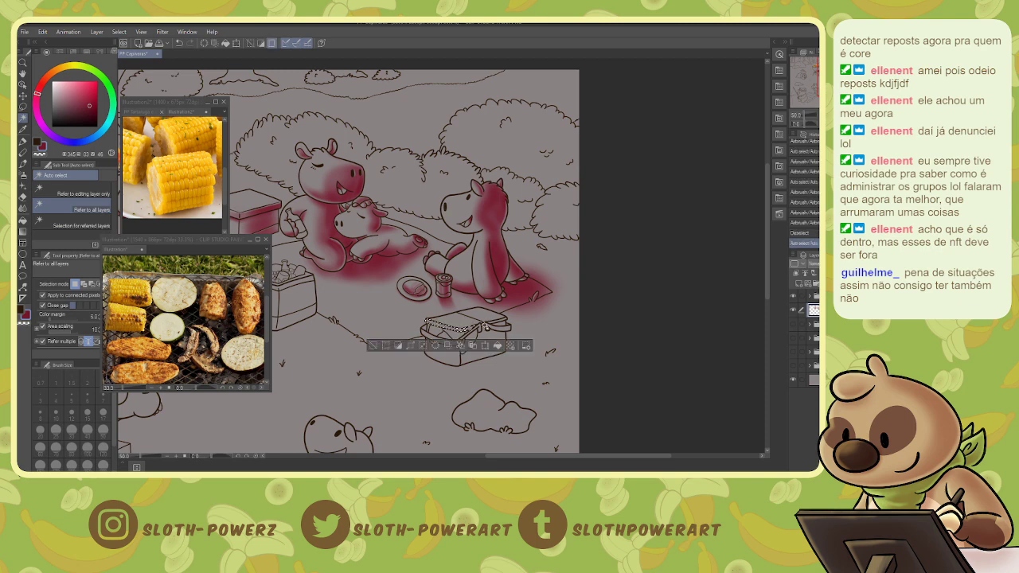
{"action": "left_click", "coordinate": [484, 324], "text": "shift"}
{"action": "left_click", "coordinate": [497, 322], "text": "shift"}
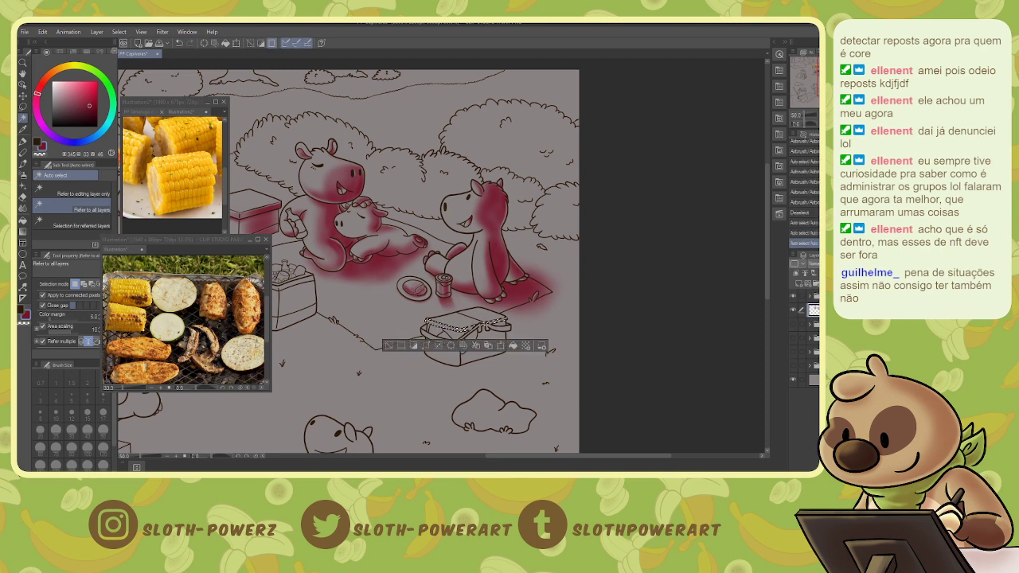
- Shade the cooler lid's selected edge strips with the Soft airbrush at size 70
{"action": "key", "text": "ctrl+plus"}
{"action": "key", "text": "b"}
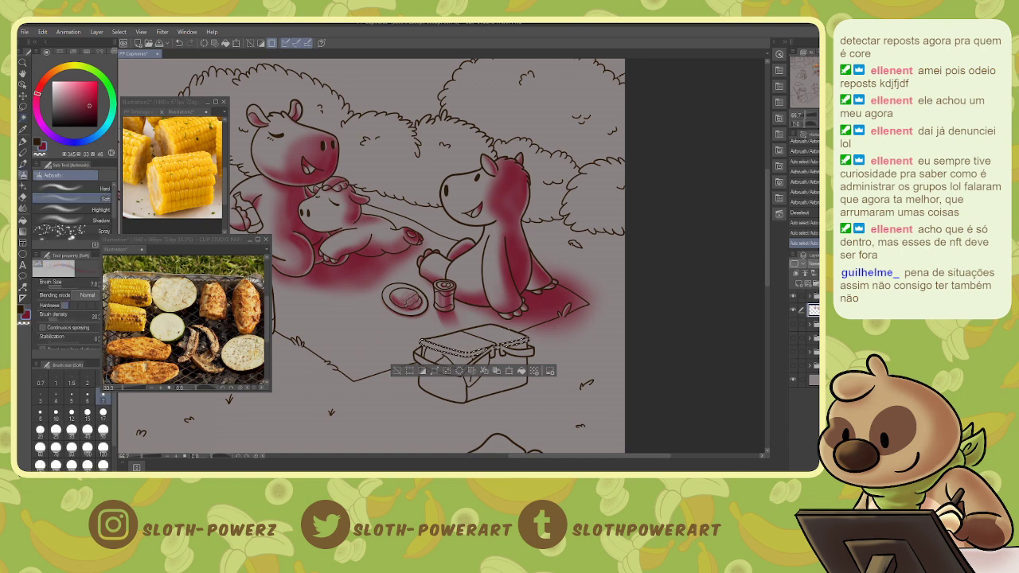
{"action": "key", "text": "bracketright"}
{"action": "key", "text": "bracketright"}
{"action": "key", "text": "bracketright"}
{"action": "key", "text": "bracketright"}
{"action": "key", "text": "bracketright"}
{"action": "key", "text": "bracketright"}
{"action": "key", "text": "bracketright"}
{"action": "key", "text": "bracketright"}
{"action": "key", "text": "bracketright"}
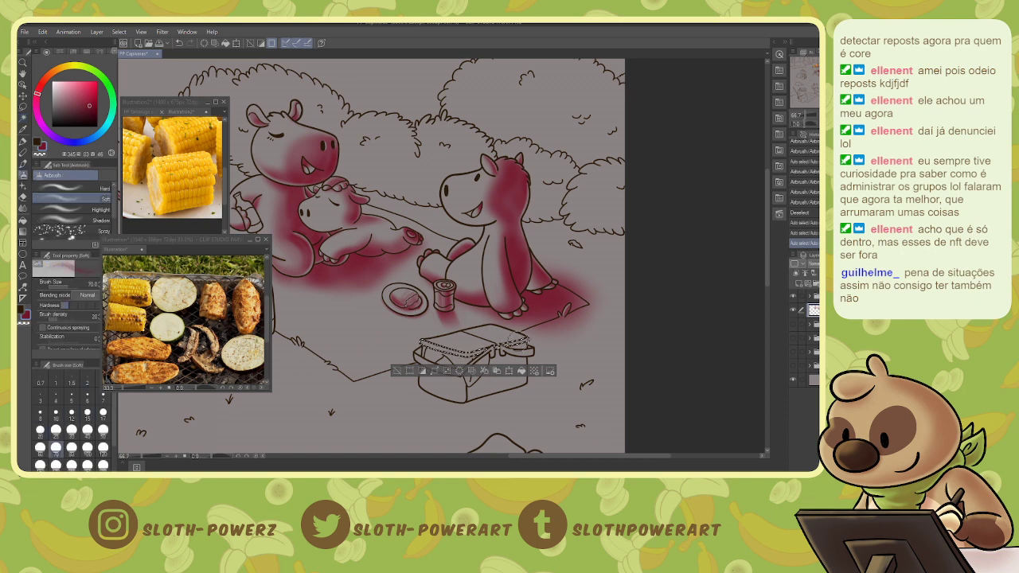
{"action": "left_click_drag", "start_coordinate": [523, 343], "coordinate": [458, 358]}
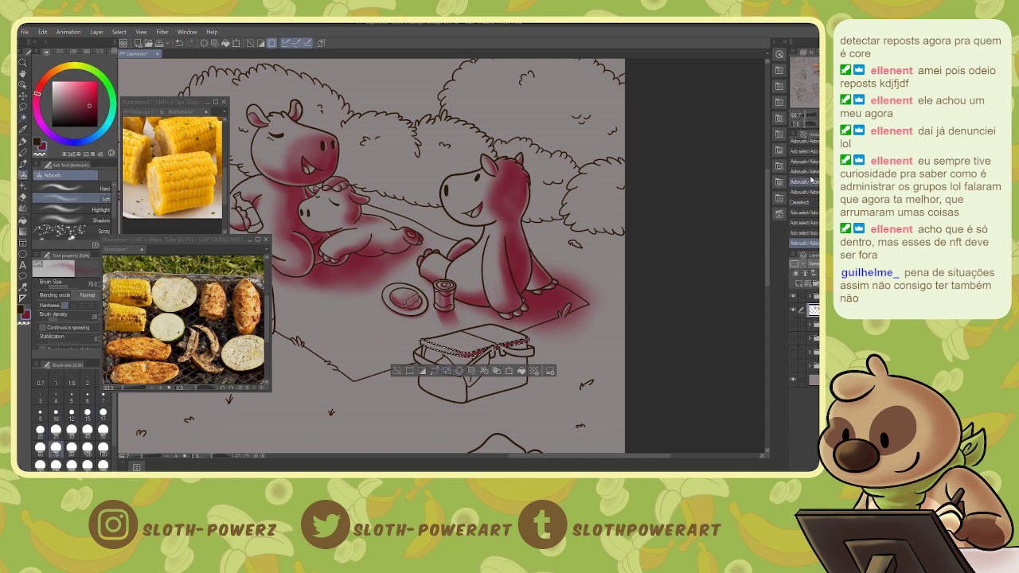
- Lighten the front part of the cooler lid's edge shading with a larger Soft eraser
{"action": "key", "text": "ctrl+plus"}
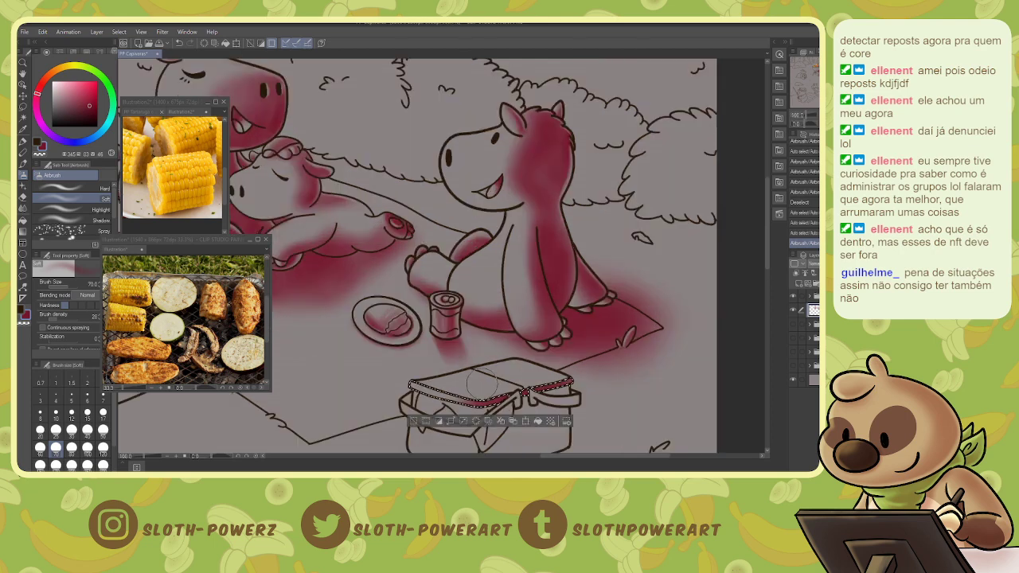
{"action": "key", "text": "e"}
{"action": "key", "text": "bracketleft"}
{"action": "key", "text": "bracketleft"}
{"action": "key", "text": "bracketleft"}
{"action": "key", "text": "bracketleft"}
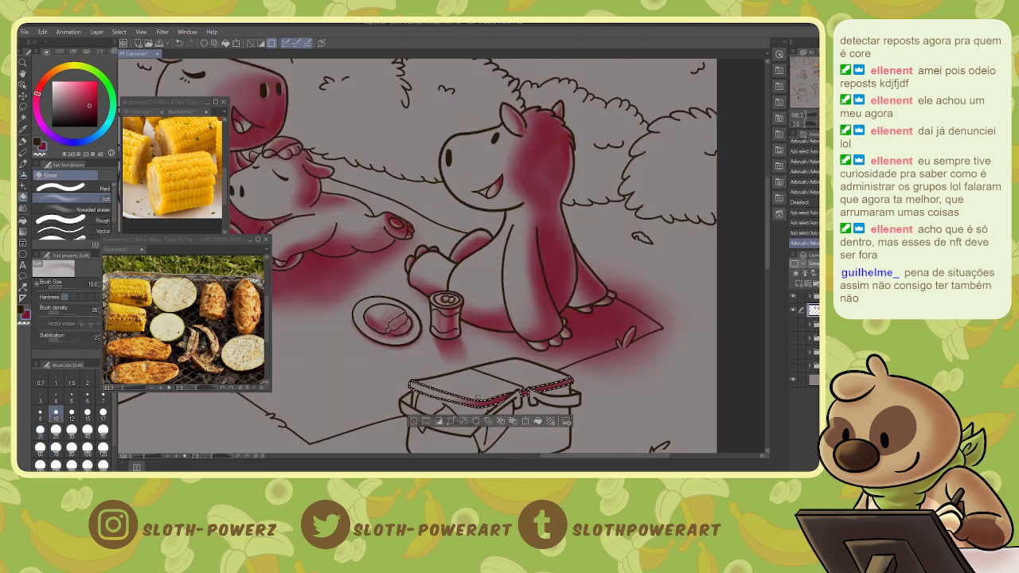
{"action": "key", "text": "bracketright"}
{"action": "key", "text": "bracketright"}
{"action": "key", "text": "bracketright"}
{"action": "key", "text": "bracketright"}
{"action": "key", "text": "bracketright"}
{"action": "key", "text": "bracketright"}
{"action": "key", "text": "bracketright"}
{"action": "key", "text": "bracketright"}
{"action": "key", "text": "bracketright"}
{"action": "left_click_drag", "start_coordinate": [469, 396], "coordinate": [482, 393]}
{"action": "key", "text": "bracketleft"}
{"action": "key", "text": "bracketleft"}
{"action": "key", "text": "bracketleft"}
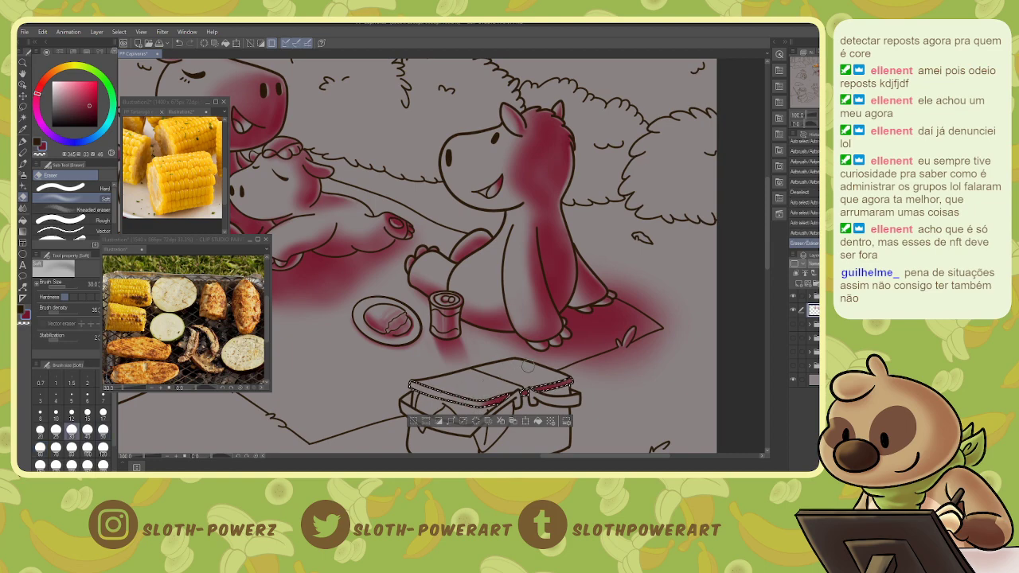
- Refine the cooler lid's edge shading with the Soft eraser at sizes 25 and 8, then clear the selection
{"action": "key", "text": "m"}
{"action": "key", "text": "ctrl+plus"}
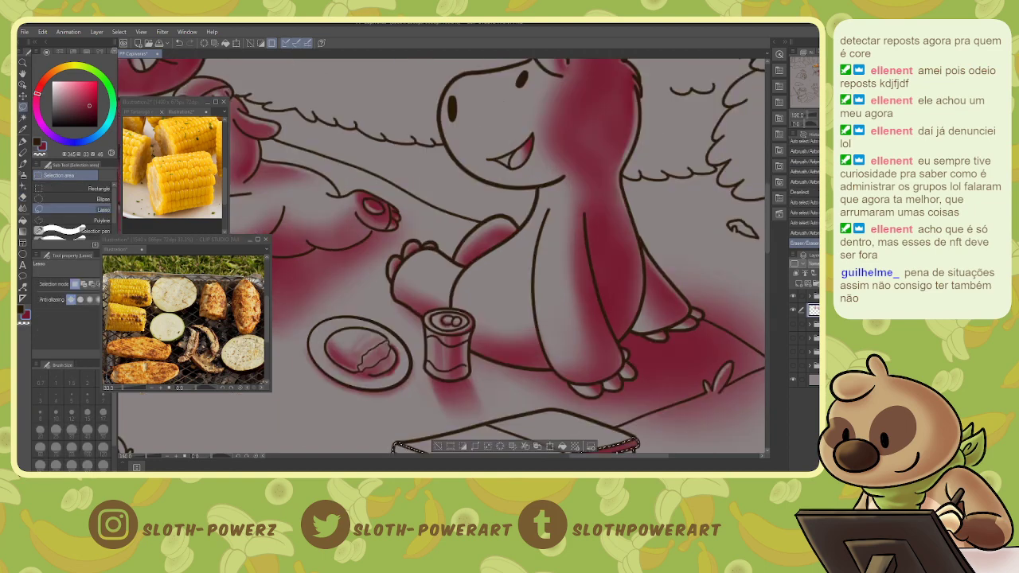
{"action": "mouse_move", "coordinate": [549, 433]}
{"action": "left_mouse_down"}
{"action": "mouse_move", "coordinate": [522, 274]}
{"action": "mouse_move", "coordinate": [517, 307]}
{"action": "mouse_move", "coordinate": [551, 297]}
{"action": "left_mouse_up"}
{"action": "key", "text": "b"}
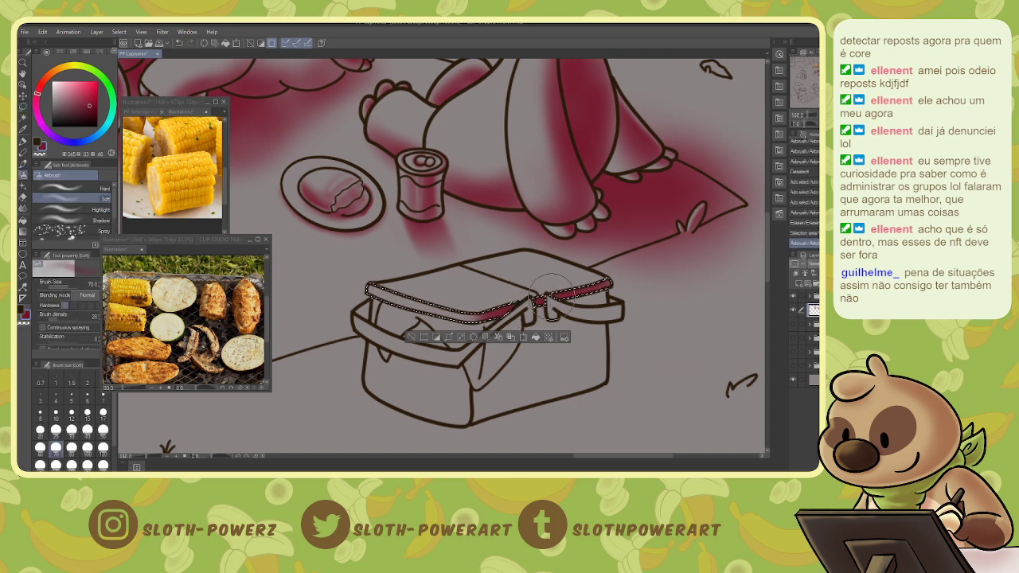
{"action": "key", "text": "e"}
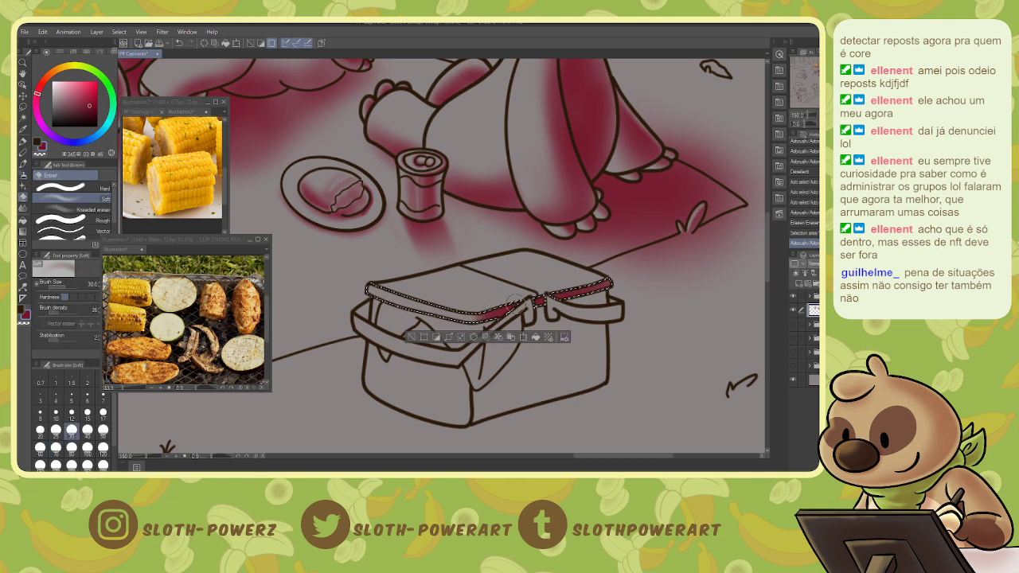
{"action": "key", "text": "p"}
{"action": "key", "text": "e"}
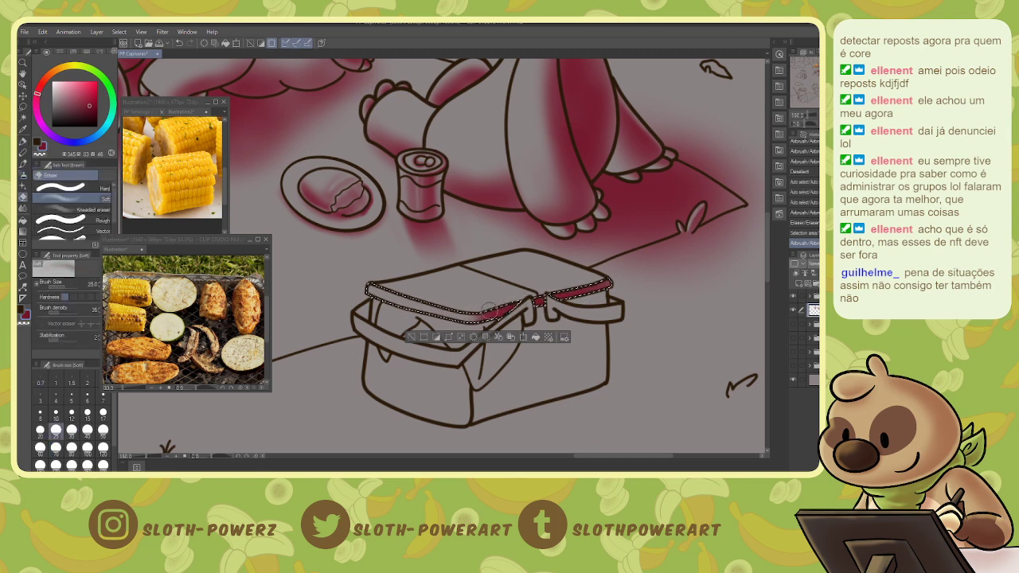
{"action": "left_click_drag", "start_coordinate": [375, 292], "coordinate": [489, 316]}
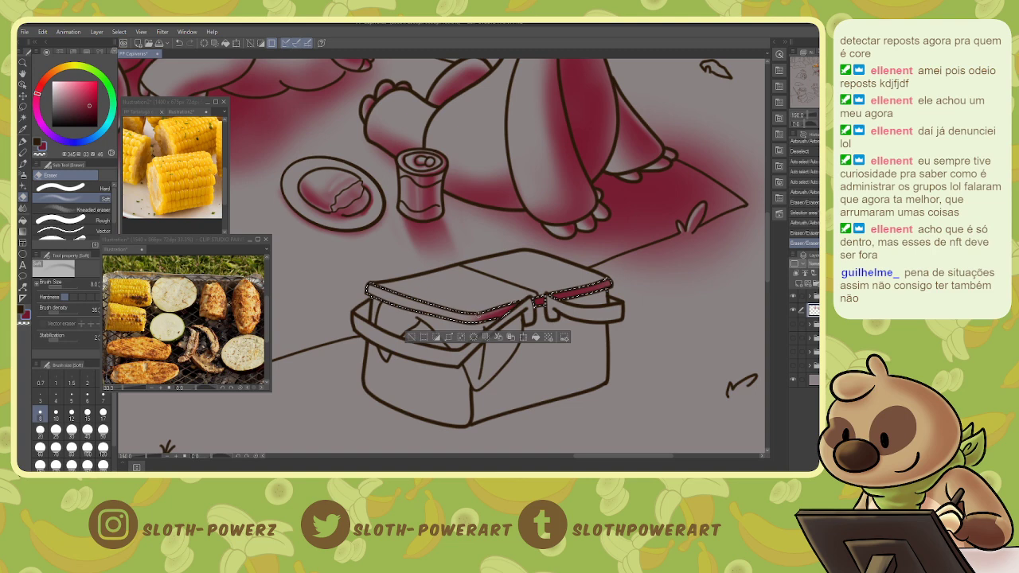
{"action": "left_click_drag", "start_coordinate": [557, 296], "coordinate": [608, 282]}
{"action": "mouse_move", "coordinate": [487, 314]}
{"action": "left_mouse_down"}
{"action": "mouse_move", "coordinate": [585, 290]}
{"action": "mouse_move", "coordinate": [614, 271]}
{"action": "left_mouse_up"}
{"action": "key", "text": "ctrl+d"}
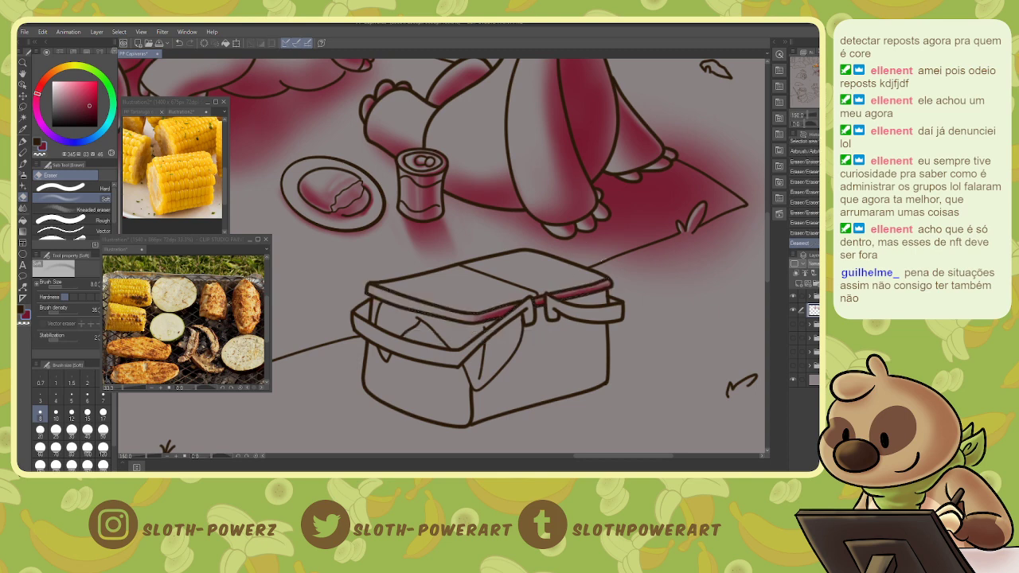
- Select both halves of the cooler lid's top and shade along its near edge with the Soft airbrush at size 15
{"action": "key", "text": "w"}
{"action": "left_click", "coordinate": [539, 294]}
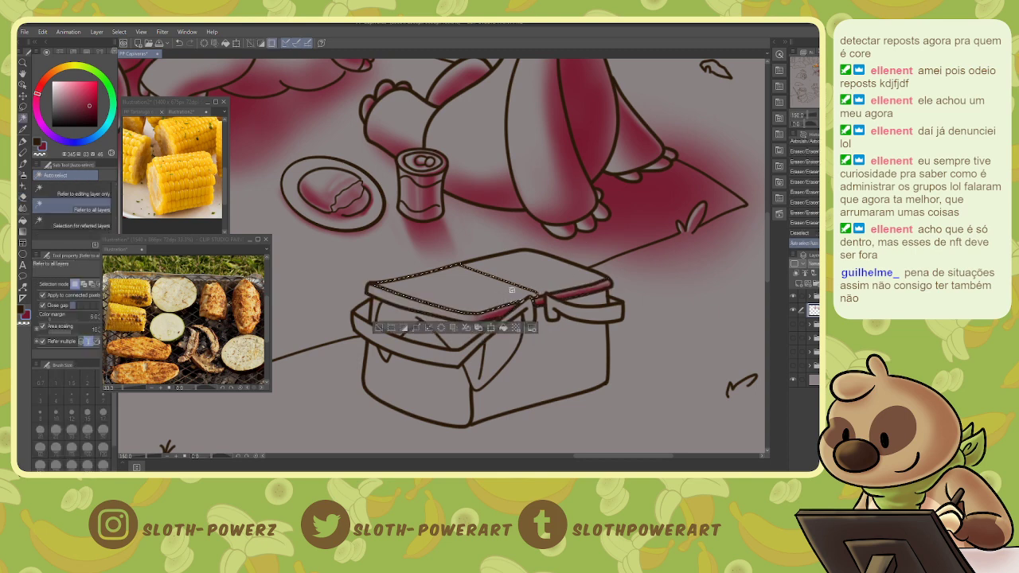
{"action": "key", "text": "b"}
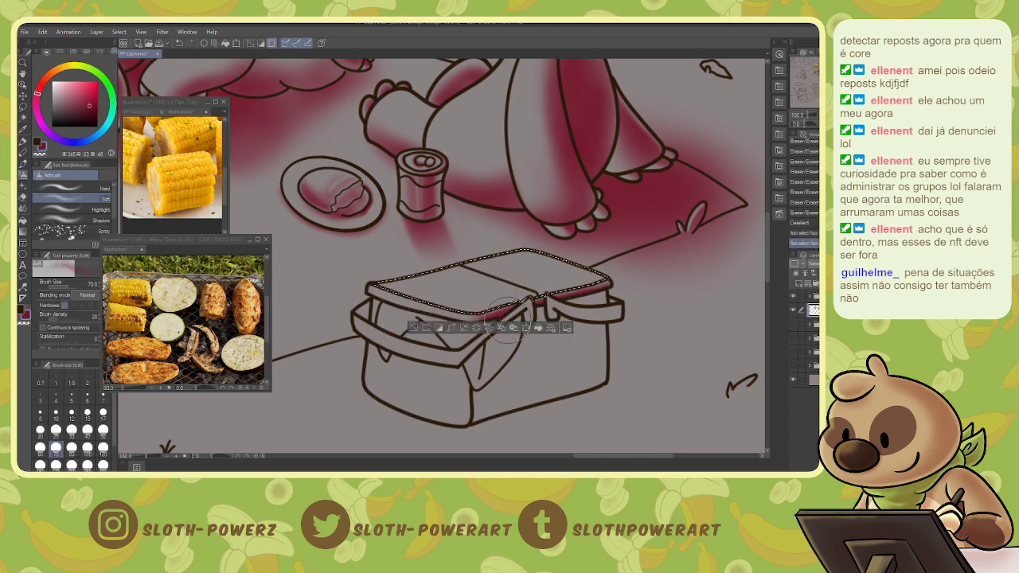
{"action": "key", "text": "bracketleft"}
{"action": "key", "text": "bracketleft"}
{"action": "key", "text": "bracketleft"}
{"action": "key", "text": "bracketleft"}
{"action": "key", "text": "bracketleft"}
{"action": "key", "text": "bracketleft"}
{"action": "key", "text": "bracketleft"}
{"action": "key", "text": "bracketleft"}
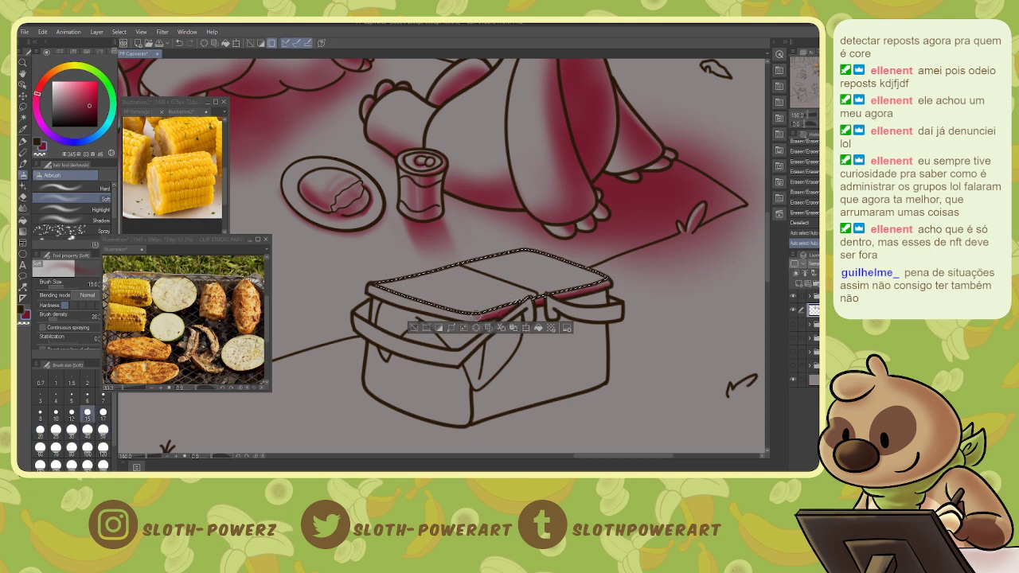
{"action": "left_click_drag", "start_coordinate": [477, 315], "coordinate": [607, 282]}
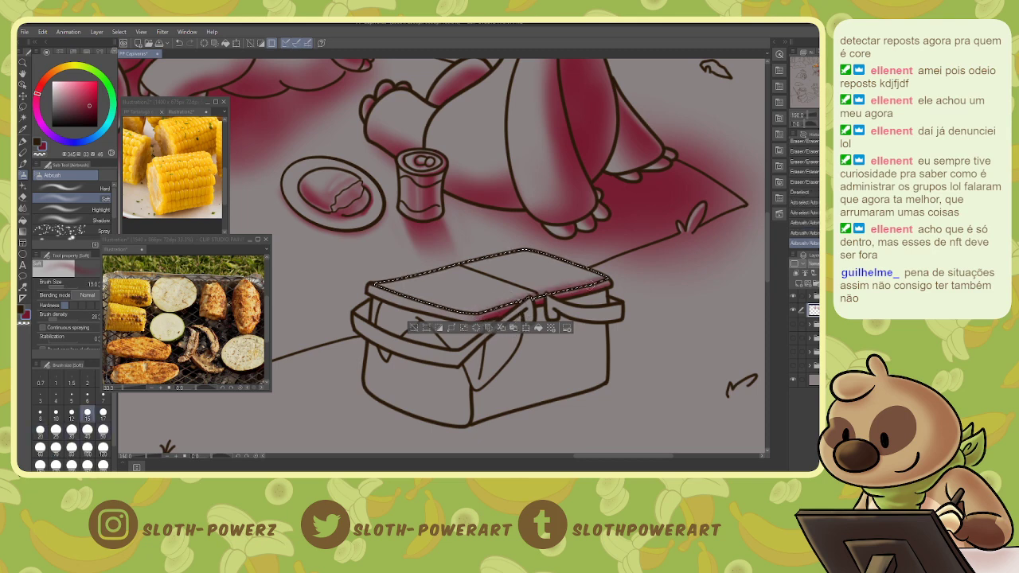
{"action": "mouse_move", "coordinate": [507, 309]}
{"action": "left_mouse_down"}
{"action": "mouse_move", "coordinate": [481, 313]}
{"action": "mouse_move", "coordinate": [525, 300]}
{"action": "left_mouse_up"}
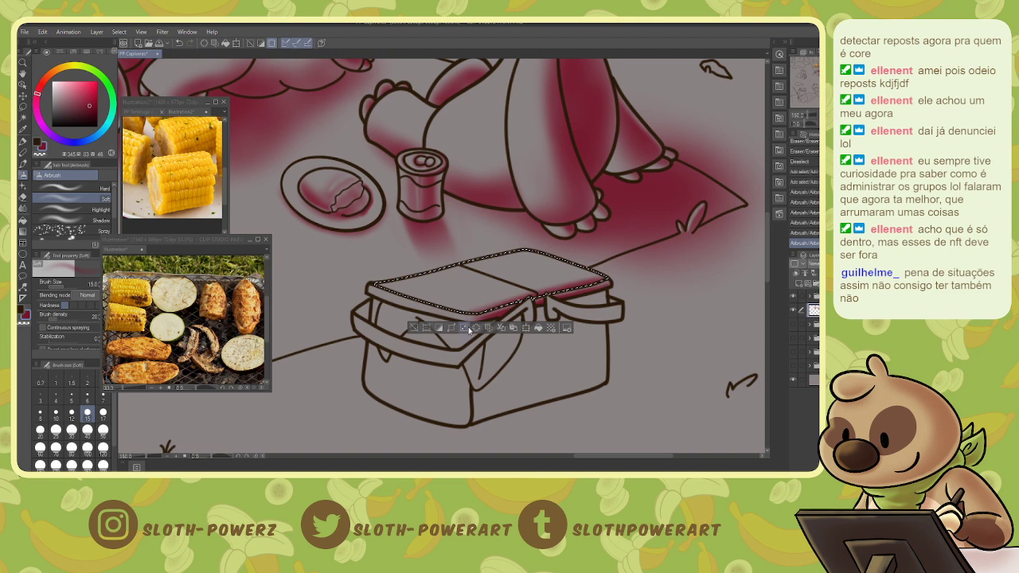
- Refine the shading on the cooler lid's top with the Soft eraser at sizes 7 and 4, then clear the selection
{"action": "key", "text": "e"}
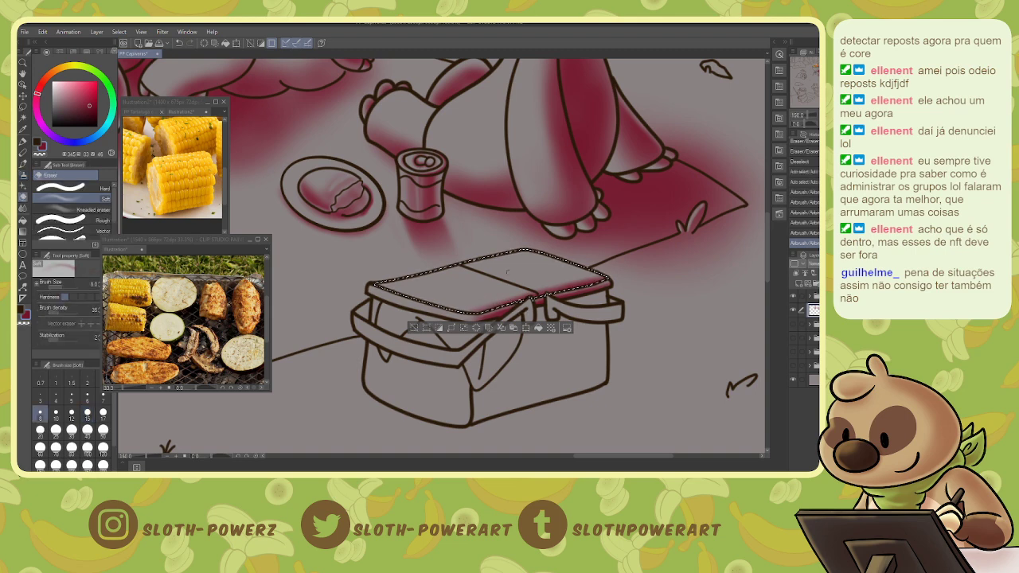
{"action": "key", "text": "bracketleft"}
{"action": "key", "text": "bracketleft"}
{"action": "key", "text": "bracketleft"}
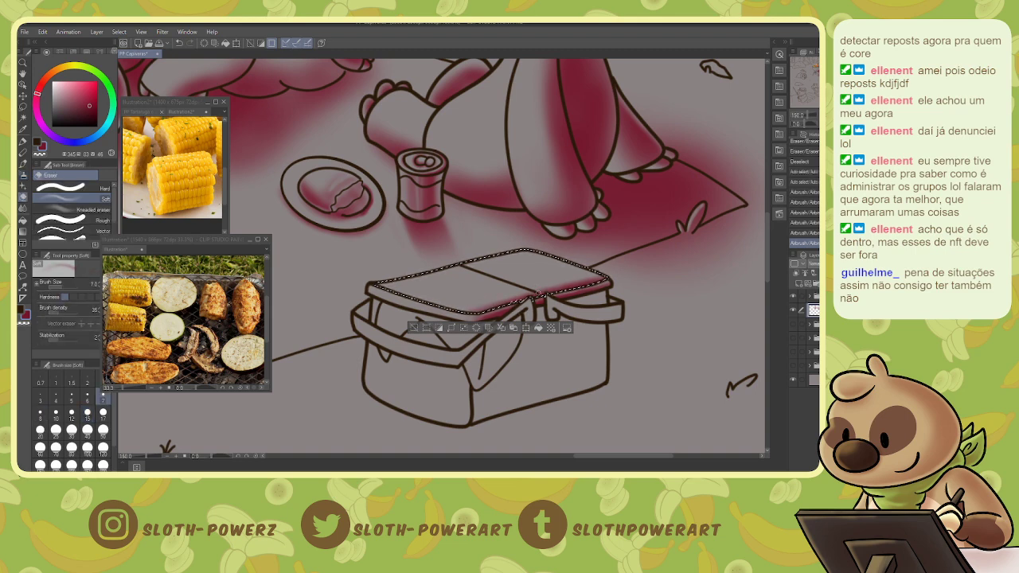
{"action": "key", "text": "bracketleft"}
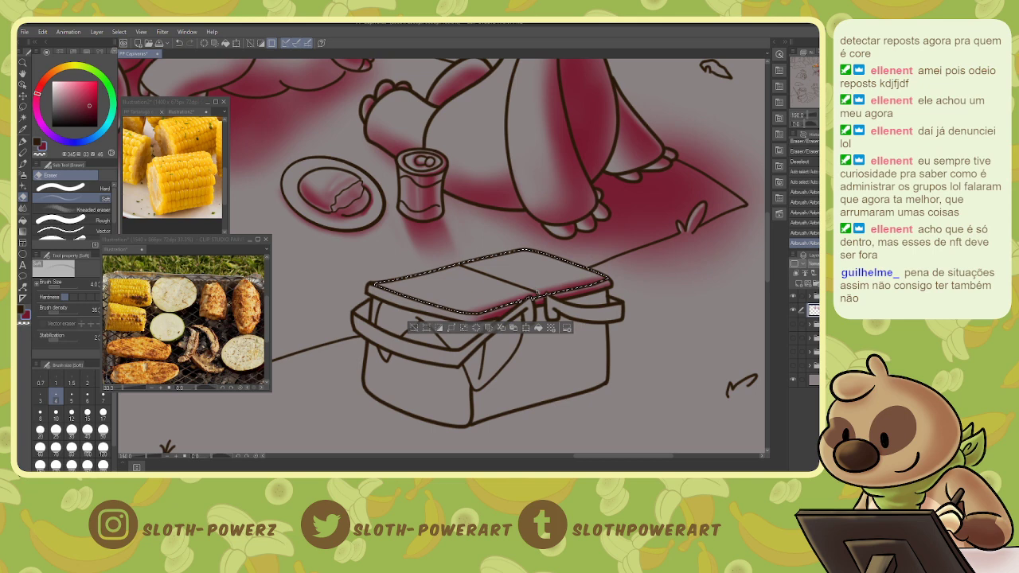
{"action": "key", "text": "ctrl+d"}
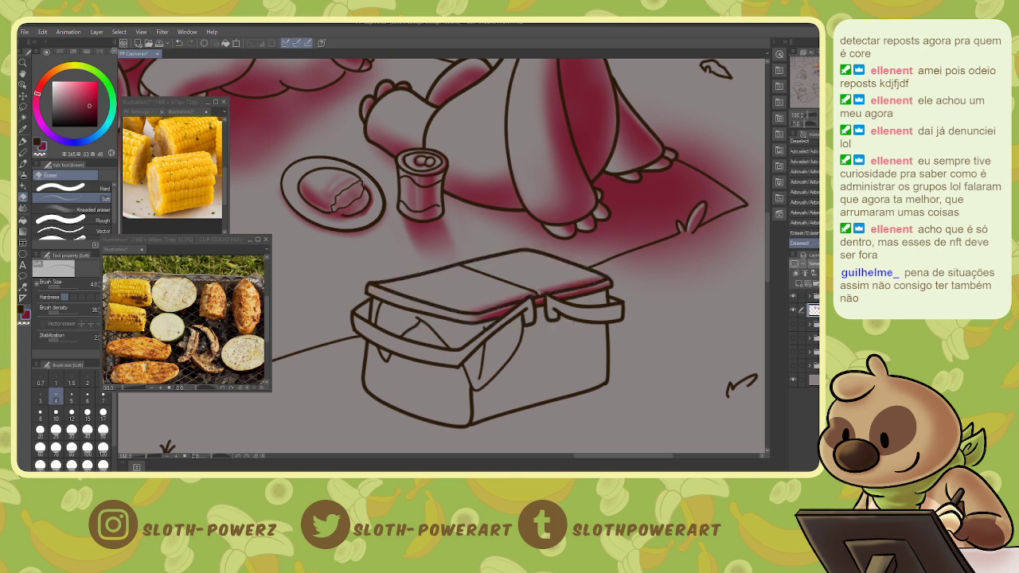
- Select the cooler's large carrying handle and shade its section beside the lid's near edge with the Soft airbrush at size 15
{"action": "key", "text": "b"}
{"action": "key", "text": "ctrl+shift+d"}
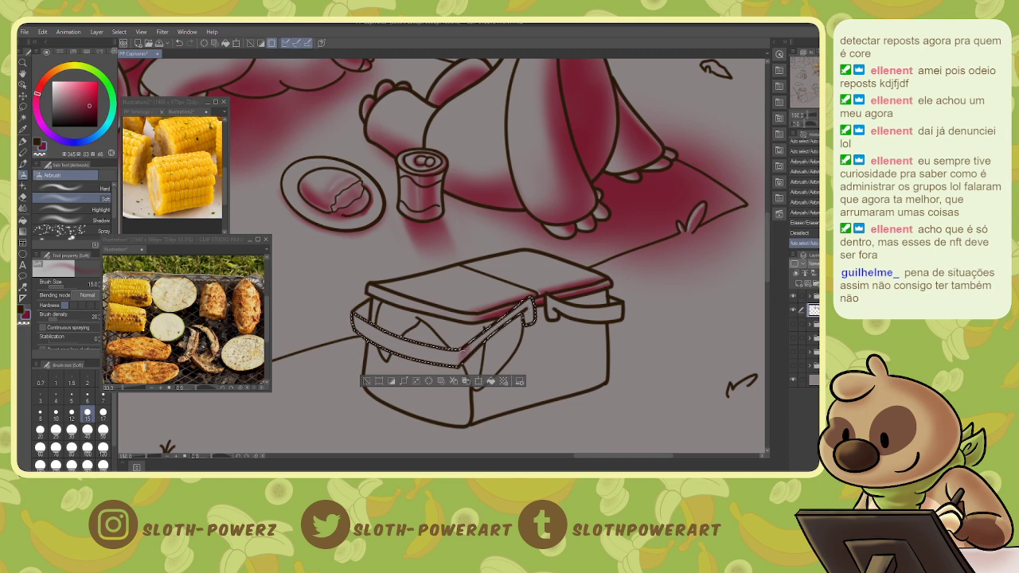
{"action": "left_click_drag", "start_coordinate": [479, 335], "coordinate": [499, 330]}
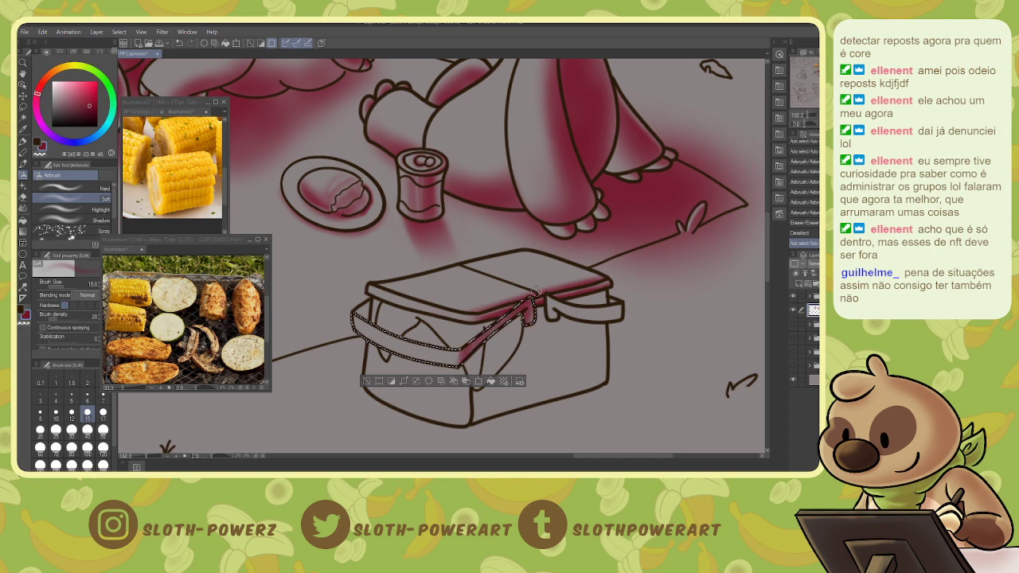
- Lighten the large handle's shading, including its end by the lid, with the Soft eraser at sizes 4 and 8
{"action": "key", "text": "e"}
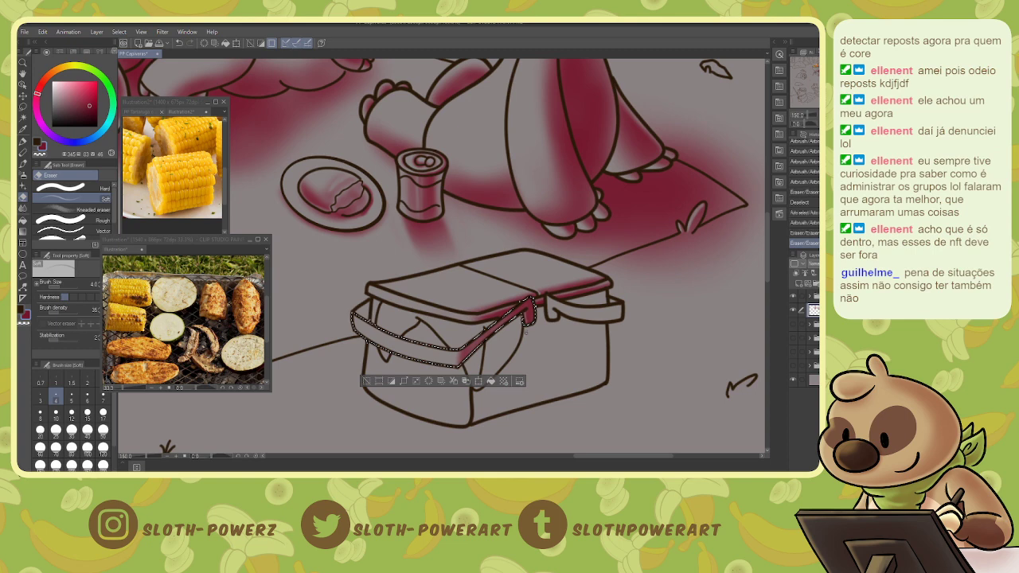
{"action": "left_click_drag", "start_coordinate": [525, 324], "coordinate": [528, 310]}
{"action": "left_click_drag", "start_coordinate": [526, 322], "coordinate": [529, 310]}
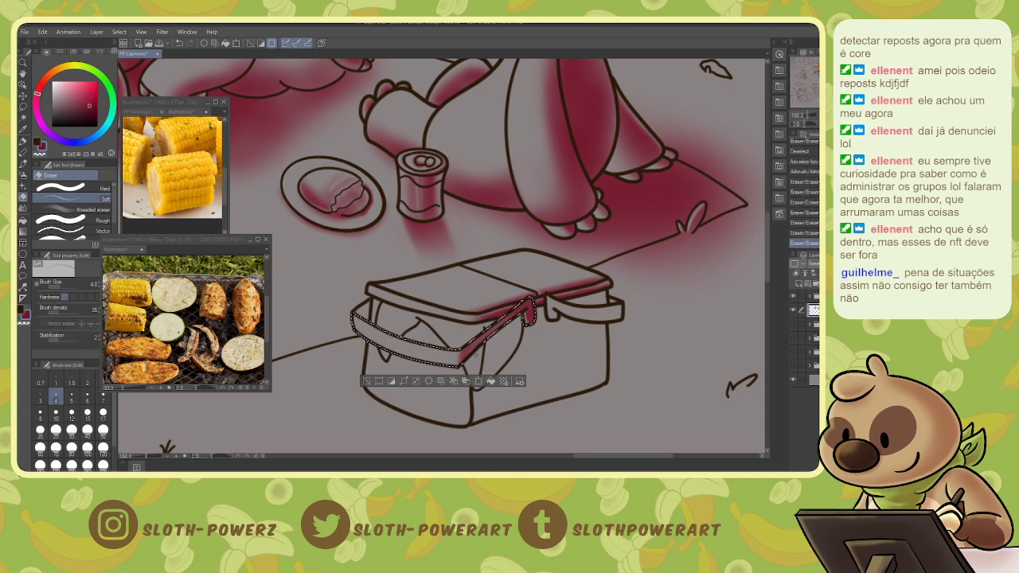
{"action": "left_click", "coordinate": [40, 413]}
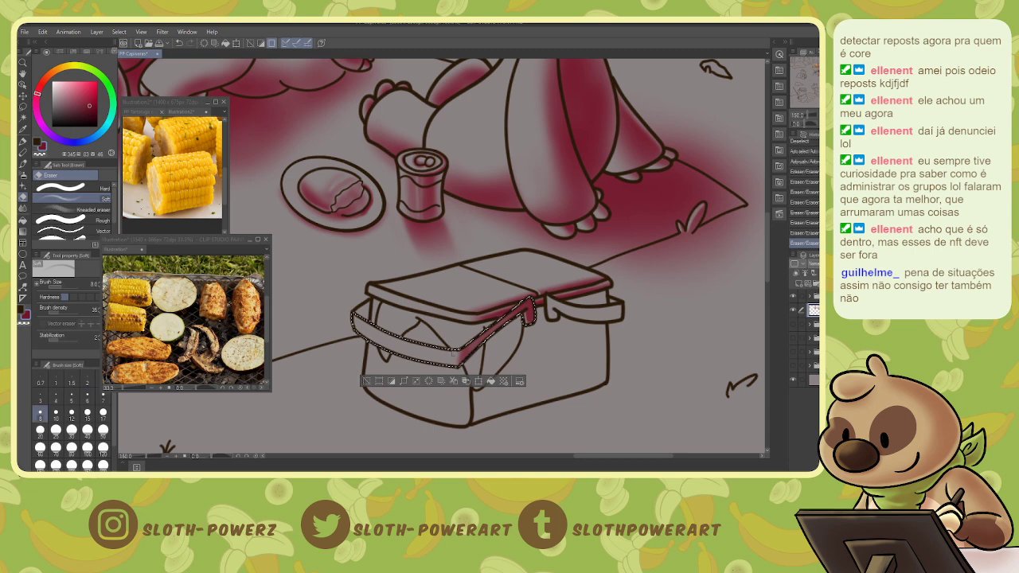
{"action": "left_click_drag", "start_coordinate": [526, 321], "coordinate": [530, 307]}
- Shade the selected small triangle inside the large handle's far-left end with the Soft airbrush at size 15, then deselect it
{"action": "key", "text": "b"}
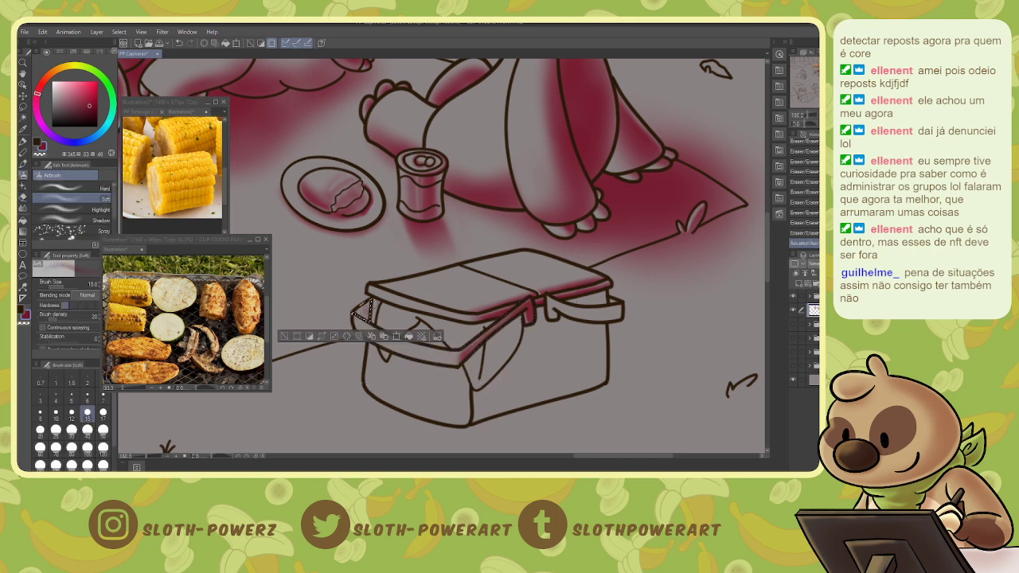
{"action": "key", "text": "e"}
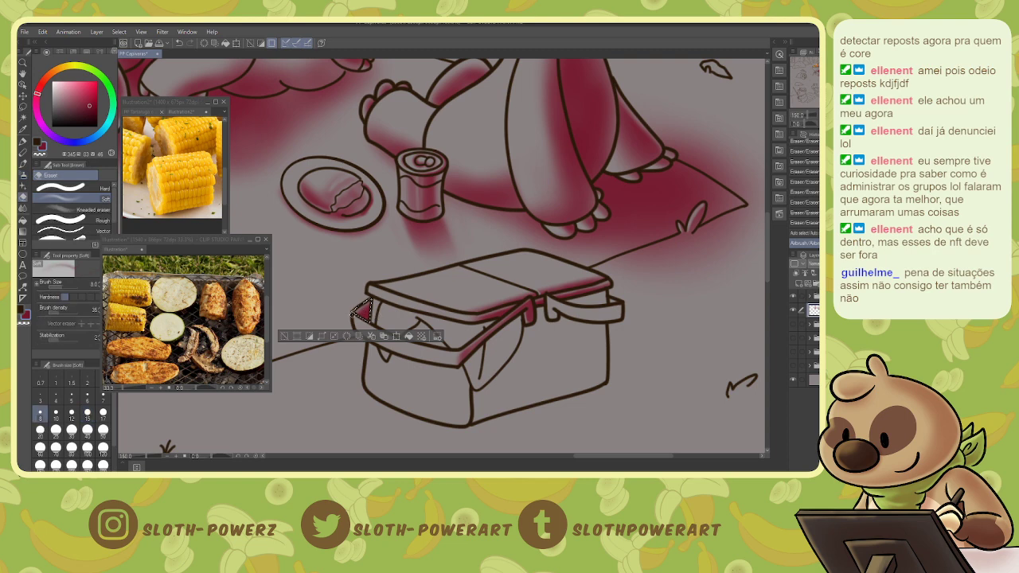
{"action": "key", "text": "ctrl+d"}
- Select the cloth beneath the cooler lid, shade its fold with the Soft airbrush, and add its tip below the handle to the selection
{"action": "key", "text": "w"}
{"action": "left_click", "coordinate": [430, 320]}
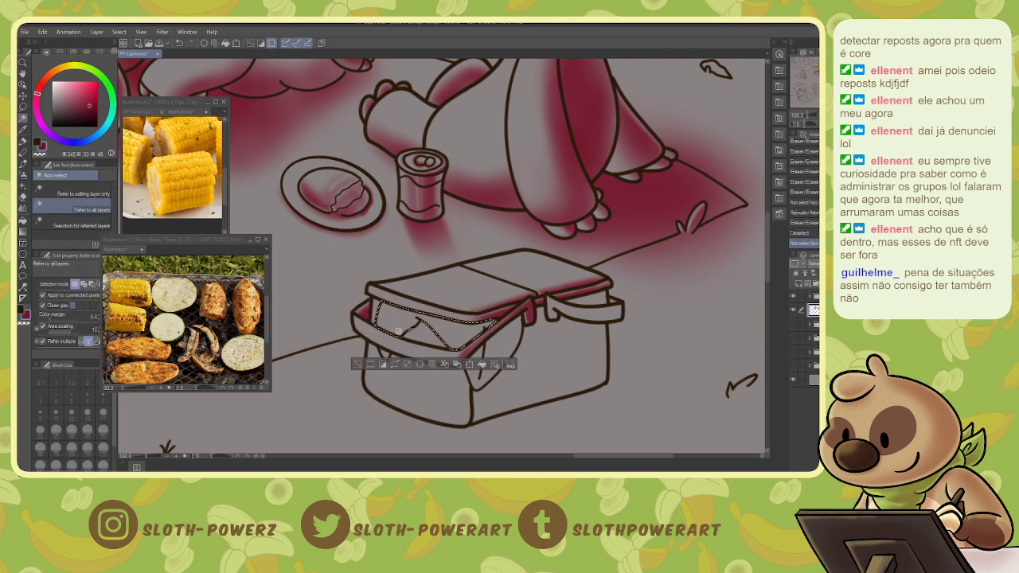
{"action": "key", "text": "b"}
{"action": "mouse_move", "coordinate": [419, 322]}
{"action": "left_mouse_down"}
{"action": "mouse_move", "coordinate": [402, 332]}
{"action": "mouse_move", "coordinate": [419, 322]}
{"action": "left_mouse_up"}
{"action": "key", "text": "m"}
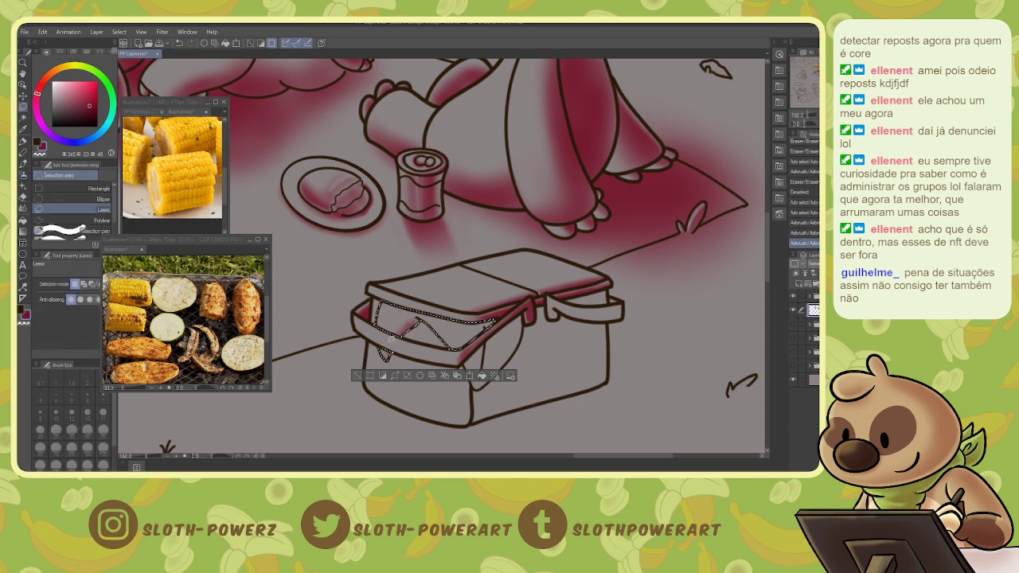
{"action": "mouse_move", "coordinate": [384, 351]}
{"action": "left_mouse_down"}
{"action": "mouse_move", "coordinate": [403, 331]}
{"action": "mouse_move", "coordinate": [414, 334]}
{"action": "mouse_move", "coordinate": [380, 296]}
{"action": "mouse_move", "coordinate": [456, 328]}
{"action": "mouse_move", "coordinate": [486, 321]}
{"action": "left_mouse_up"}
- Shade the selected cloth along the lid's underside and its folds with the Soft airbrush at sizes 15 and 7
{"action": "key", "text": "b"}
{"action": "left_click_drag", "start_coordinate": [458, 321], "coordinate": [497, 319]}
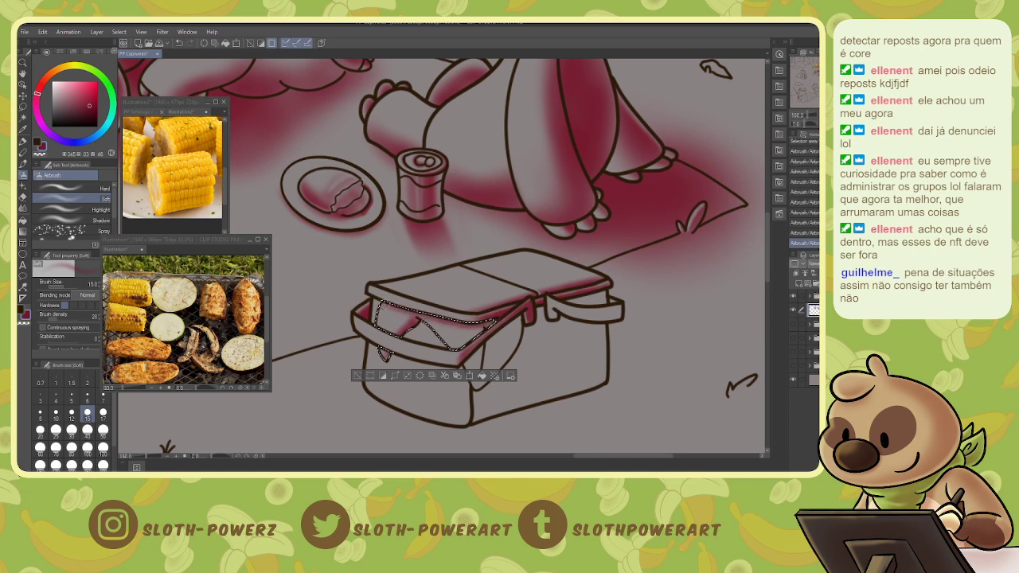
{"action": "left_click_drag", "start_coordinate": [384, 306], "coordinate": [412, 314]}
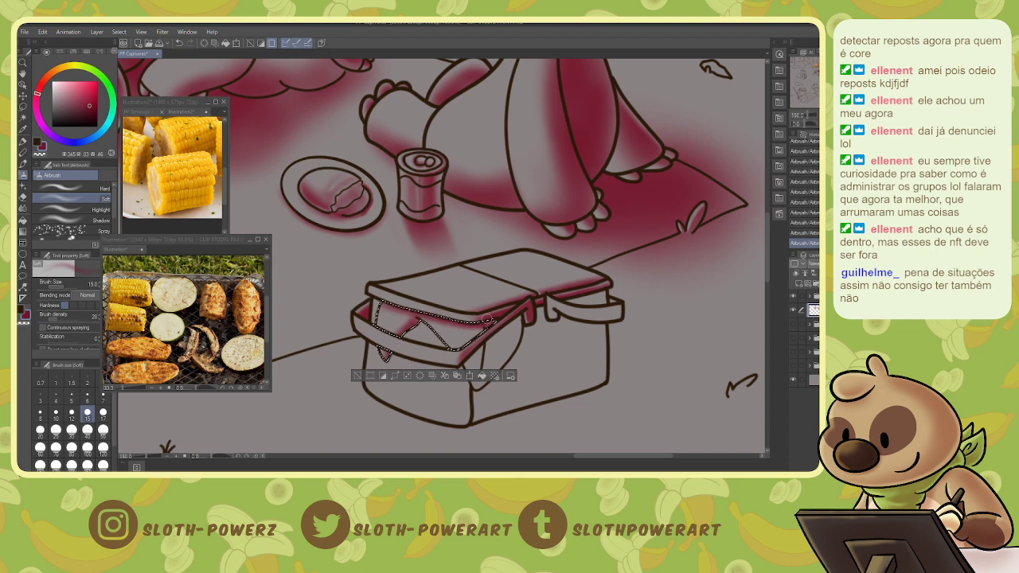
{"action": "key", "text": "bracketleft"}
{"action": "key", "text": "bracketleft"}
{"action": "key", "text": "bracketleft"}
{"action": "key", "text": "bracketleft"}
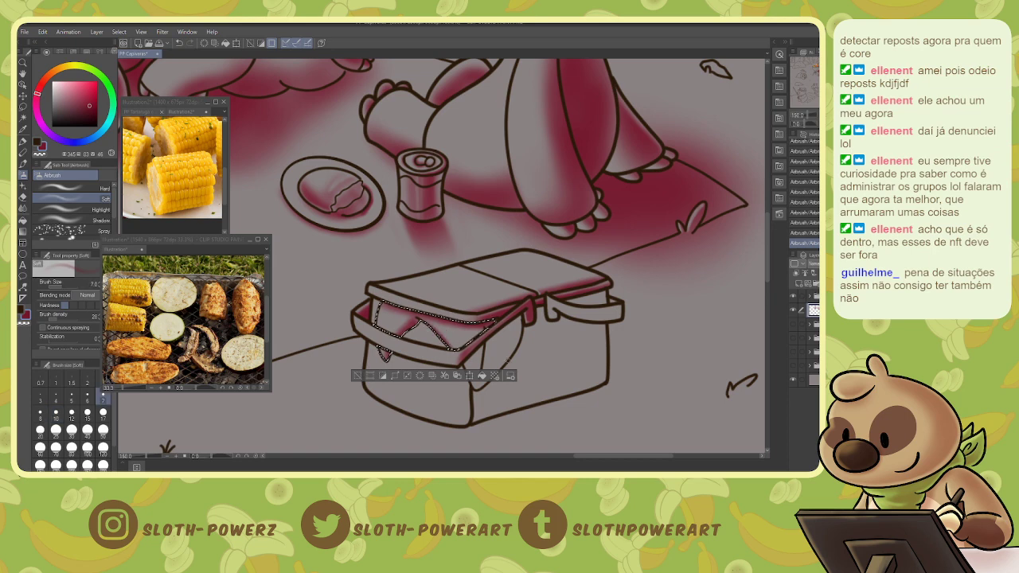
- Select the cloth corner hanging over the cooler's side and shade it with the Soft airbrush at sizes 20, 40 and 17
{"action": "key", "text": "w"}
{"action": "left_click", "coordinate": [495, 356]}
{"action": "key", "text": "b"}
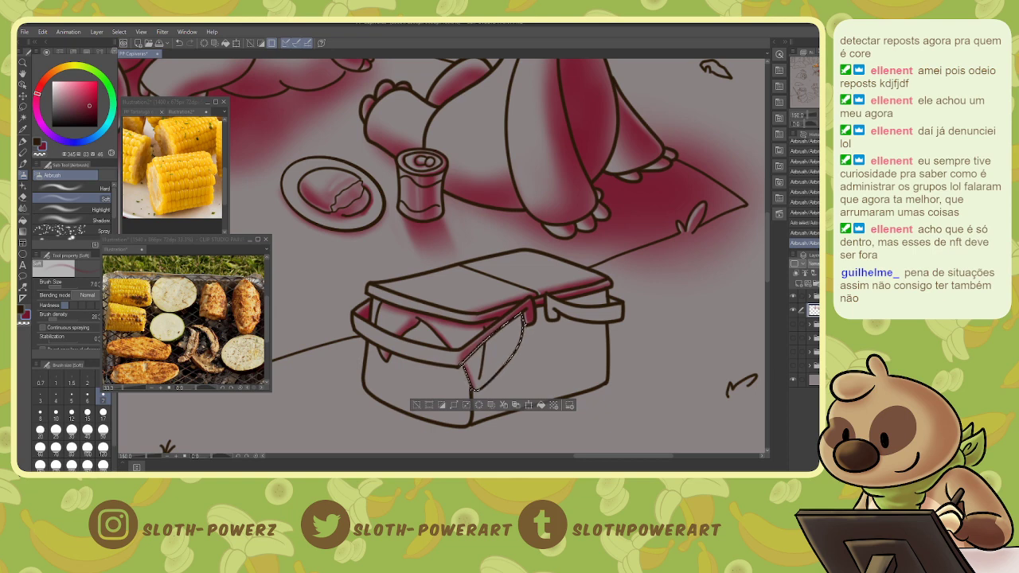
{"action": "left_click", "coordinate": [40, 429]}
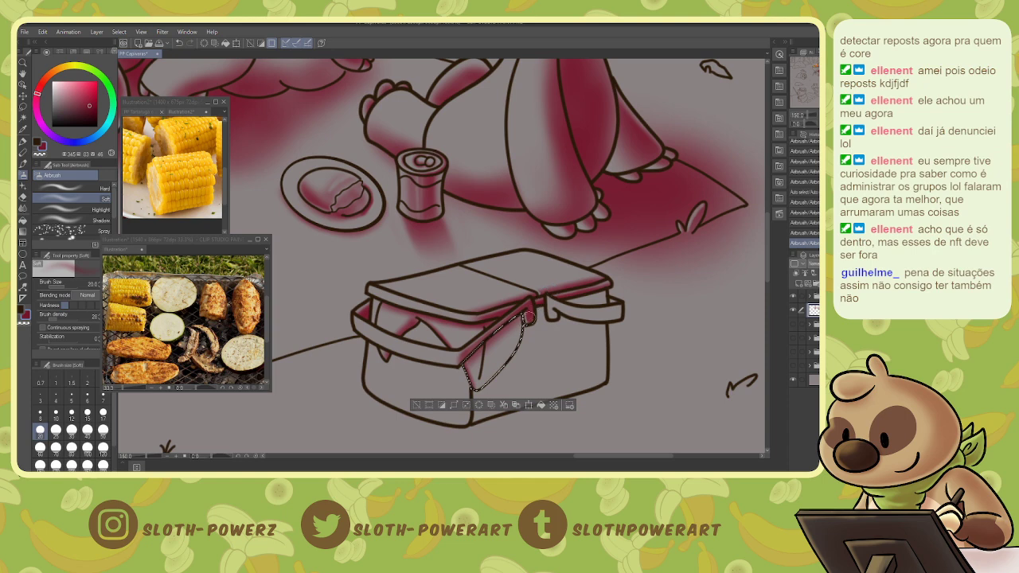
{"action": "key", "text": "bracketright"}
{"action": "key", "text": "bracketright"}
{"action": "key", "text": "bracketright"}
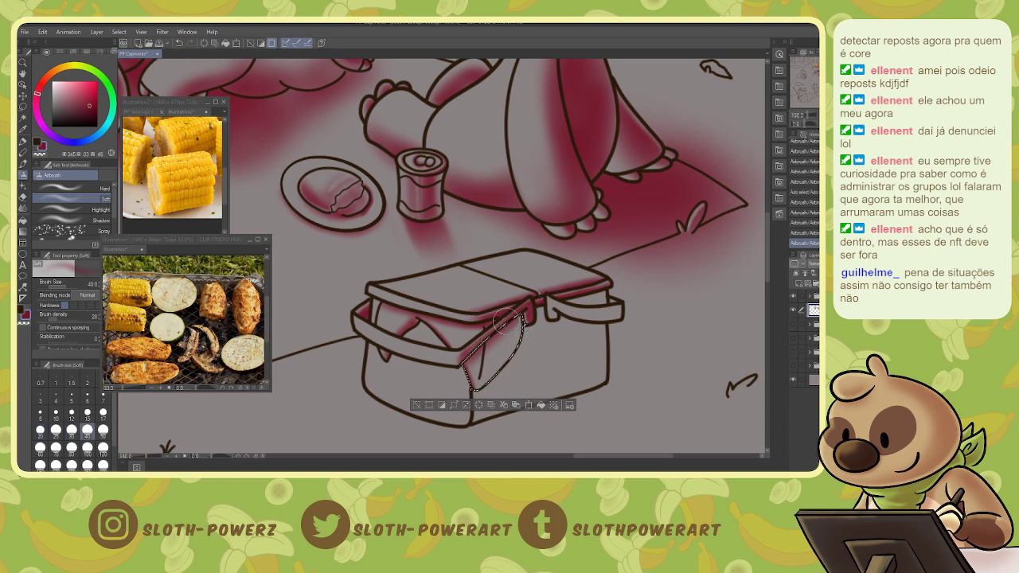
{"action": "left_click_drag", "start_coordinate": [481, 382], "coordinate": [525, 313]}
{"action": "key", "text": "bracketleft"}
{"action": "key", "text": "bracketleft"}
{"action": "key", "text": "bracketleft"}
{"action": "key", "text": "bracketleft"}
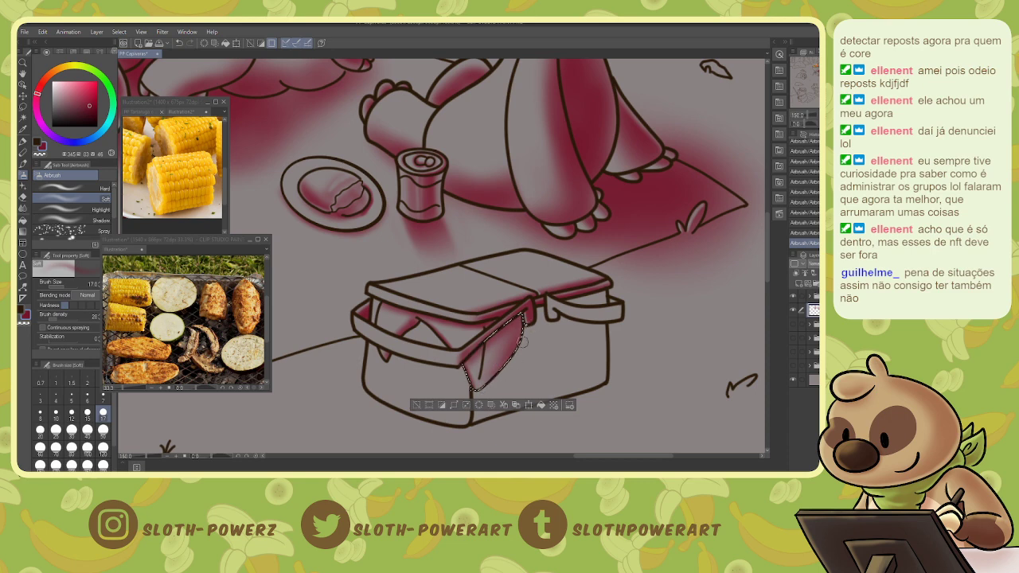
- Try to lighten the hanging cloth corner's folds with the Soft eraser at size 8, then undo the latest strokes
{"action": "key", "text": "e"}
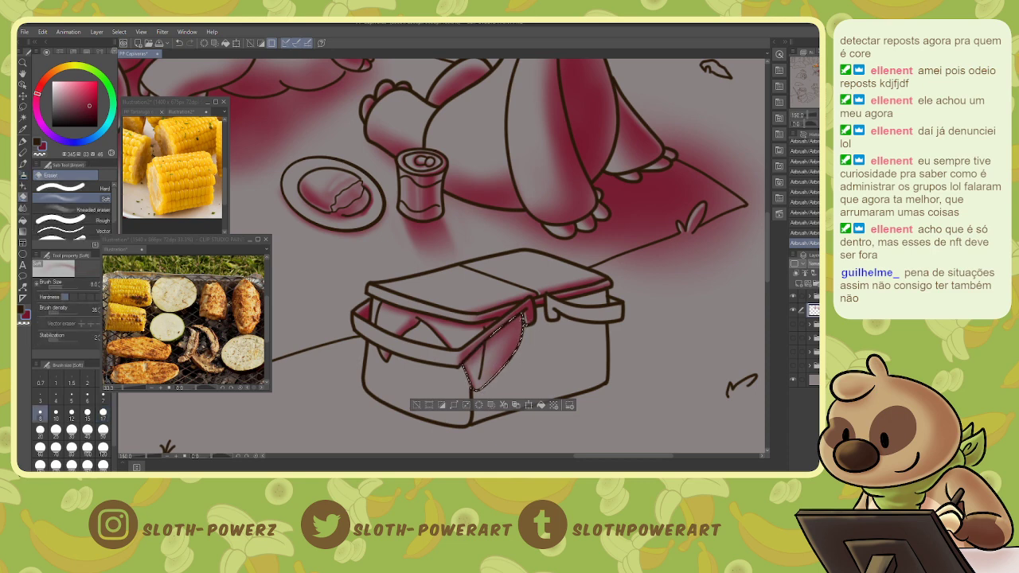
{"action": "left_click_drag", "start_coordinate": [482, 374], "coordinate": [492, 349]}
{"action": "mouse_move", "coordinate": [484, 372]}
{"action": "left_mouse_down"}
{"action": "mouse_move", "coordinate": [509, 333]}
{"action": "mouse_move", "coordinate": [503, 361]}
{"action": "left_mouse_up"}
{"action": "left_click_drag", "start_coordinate": [515, 343], "coordinate": [505, 359]}
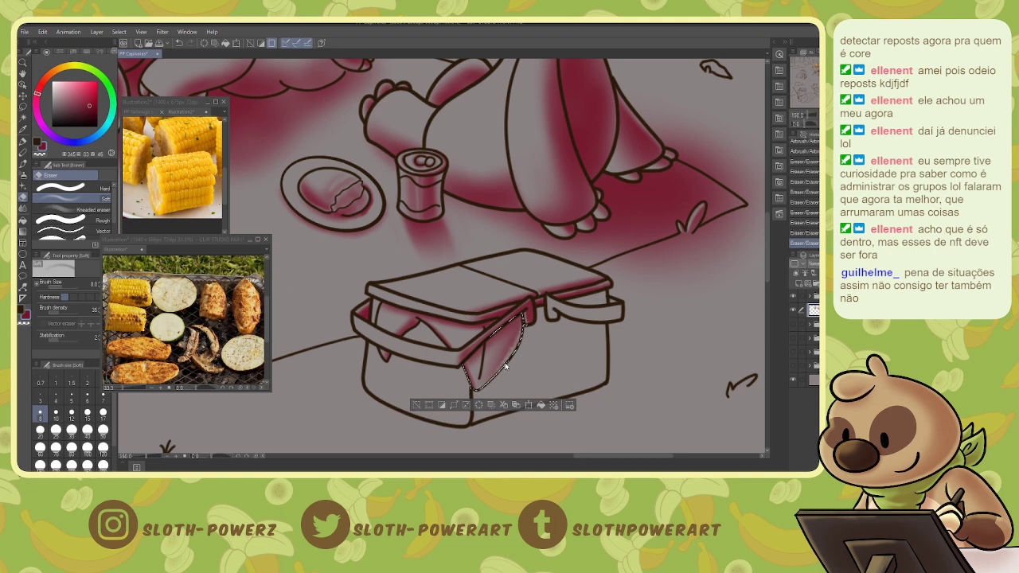
{"action": "key", "text": "ctrl+z"}
{"action": "key", "text": "ctrl+z"}
{"action": "key", "text": "ctrl+z"}
{"action": "key", "text": "ctrl+z"}
{"action": "key", "text": "ctrl+z"}
{"action": "key", "text": "ctrl+z"}
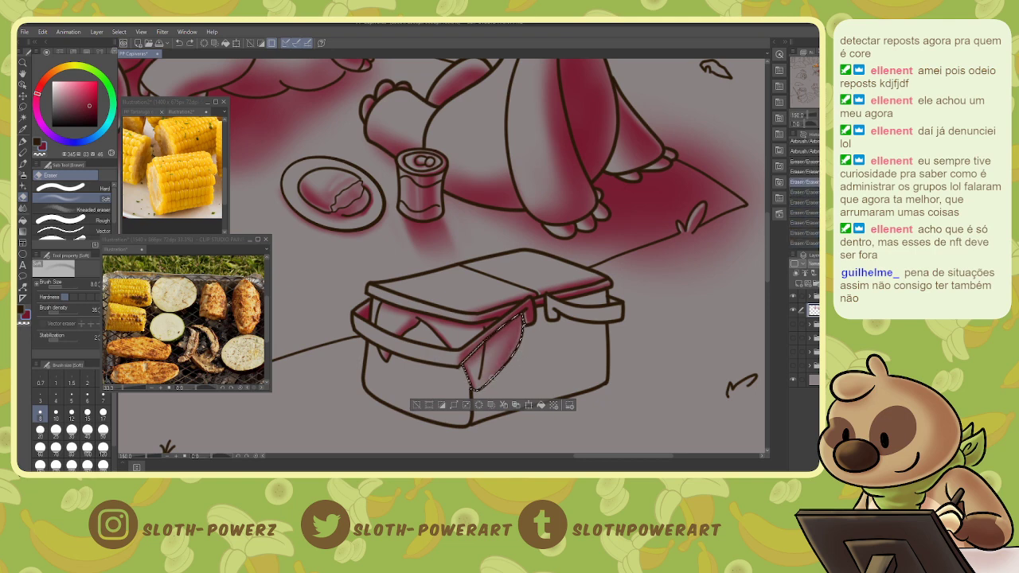
- Lighten the hanging cloth corner's lower tip with the Soft eraser at size 8, deselect, and clean up the cloth fold inside the handle
{"action": "left_click_drag", "start_coordinate": [475, 388], "coordinate": [495, 372]}
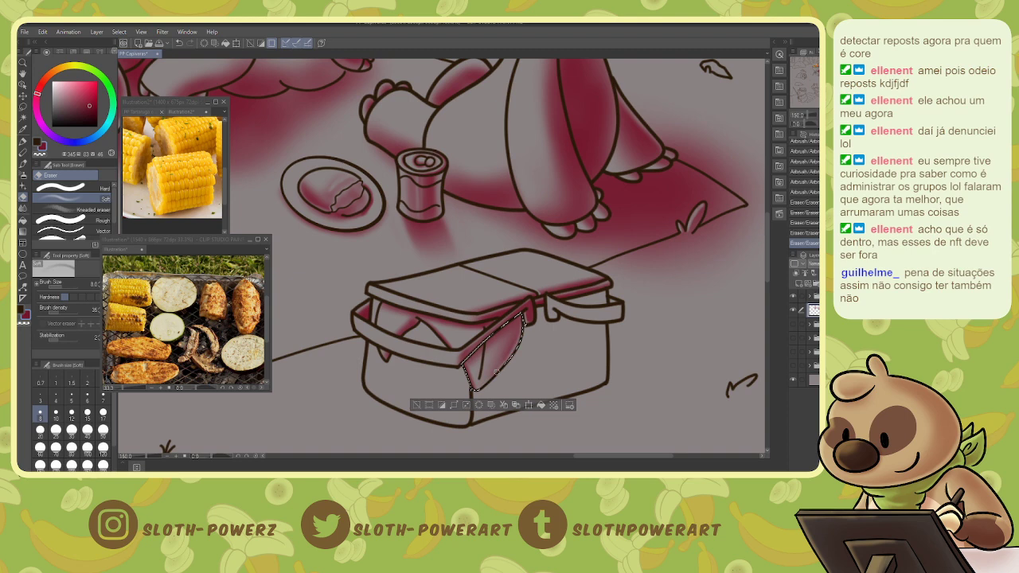
{"action": "key", "text": "ctrl+d"}
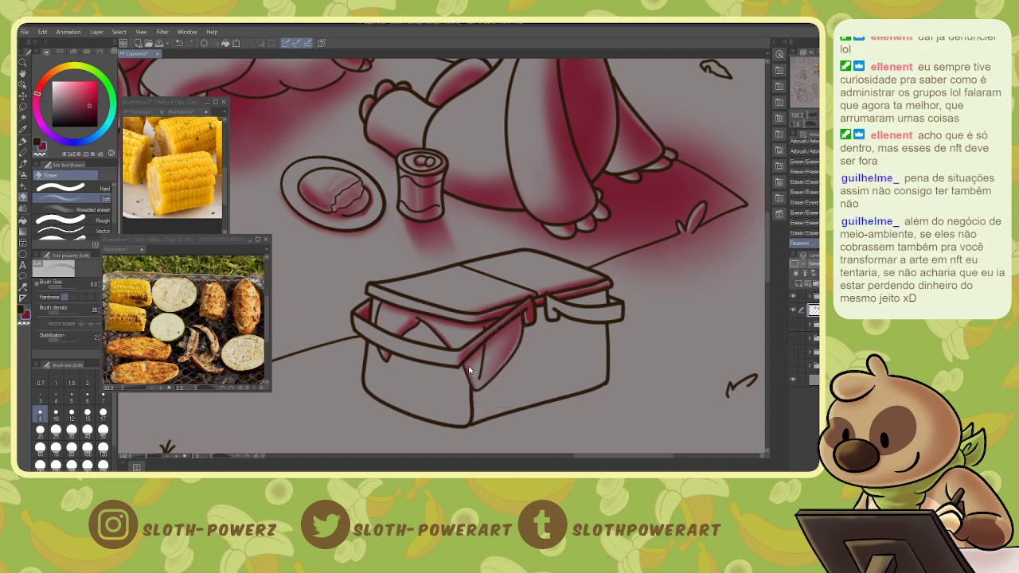
{"action": "left_click_drag", "start_coordinate": [420, 325], "coordinate": [449, 351]}
- Touch up the shading where the lid's near edge meets the large handle with the Soft airbrush at size 5
{"action": "key", "text": "b"}
{"action": "key", "text": "bracketleft"}
{"action": "key", "text": "bracketleft"}
{"action": "key", "text": "bracketleft"}
{"action": "key", "text": "bracketleft"}
{"action": "key", "text": "bracketleft"}
{"action": "key", "text": "bracketleft"}
{"action": "key", "text": "bracketleft"}
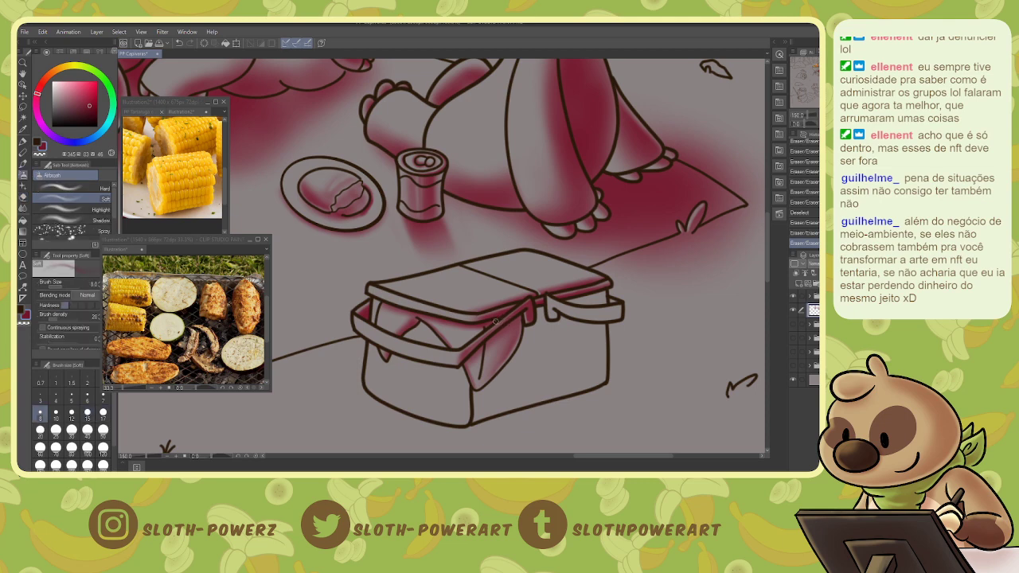
{"action": "left_click_drag", "start_coordinate": [497, 319], "coordinate": [545, 305]}
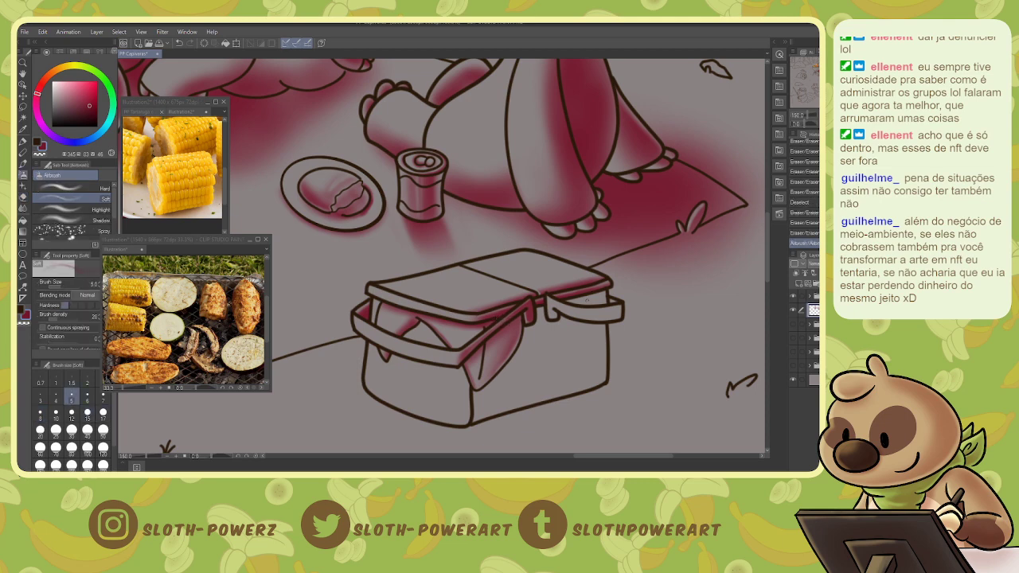
- Select the cooler's smaller far handle and shade its whole length with the Soft airbrush at sizes 5 and 17
{"action": "key", "text": "w"}
{"action": "left_click", "coordinate": [562, 308]}
{"action": "key", "text": "b"}
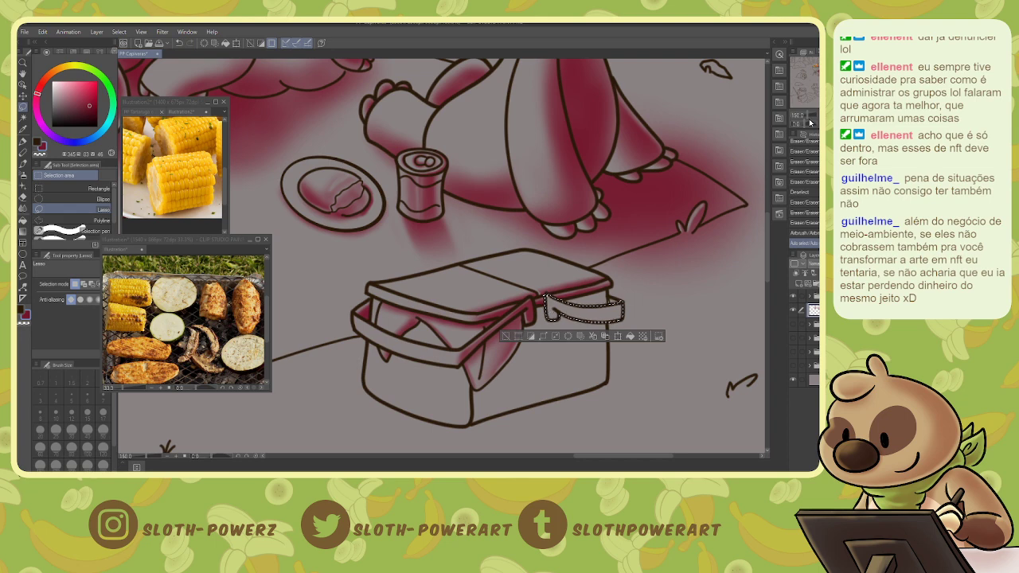
{"action": "left_click", "coordinate": [816, 97]}
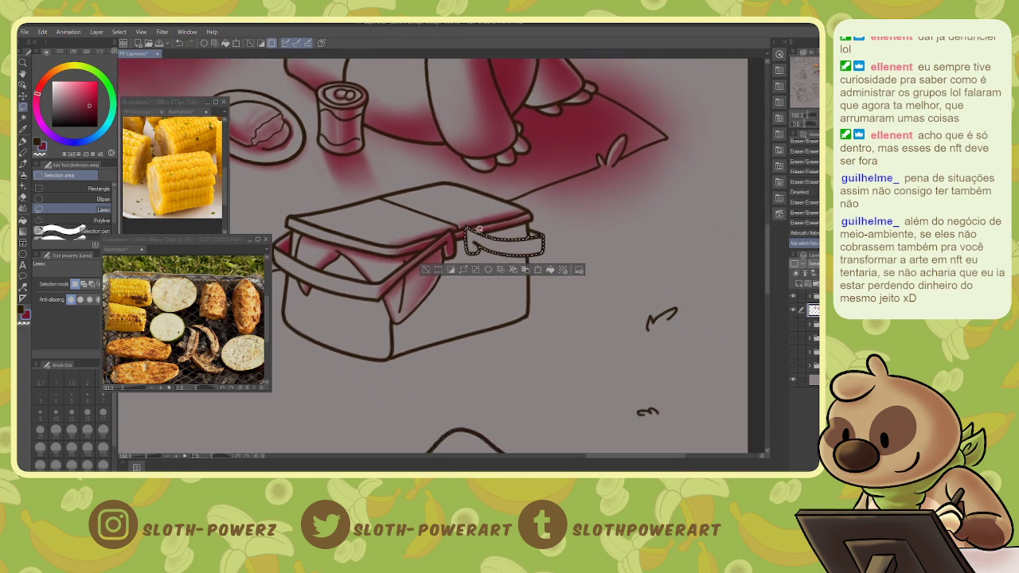
{"action": "key", "text": "b"}
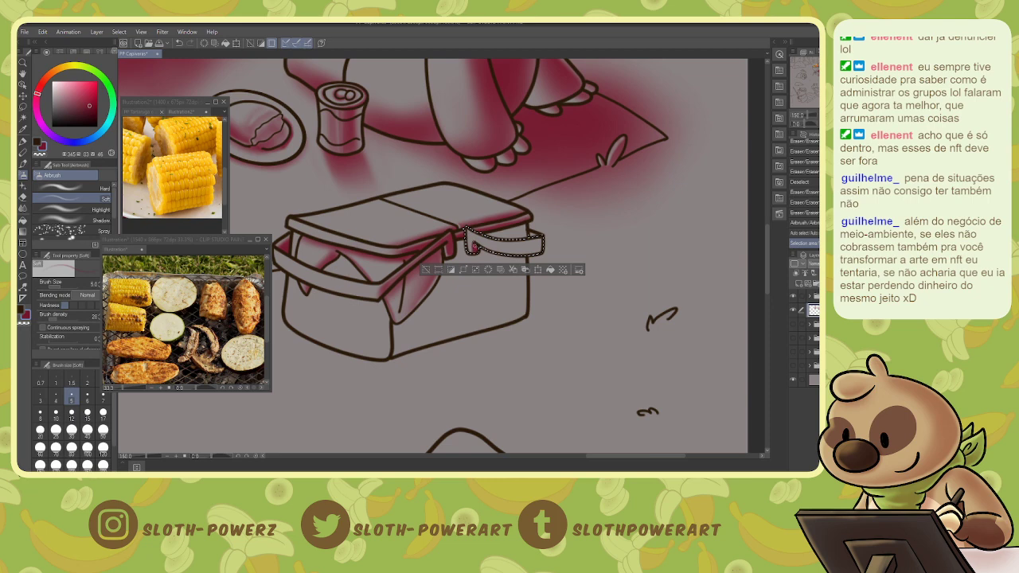
{"action": "left_click_drag", "start_coordinate": [475, 248], "coordinate": [473, 252]}
{"action": "left_click", "coordinate": [103, 411]}
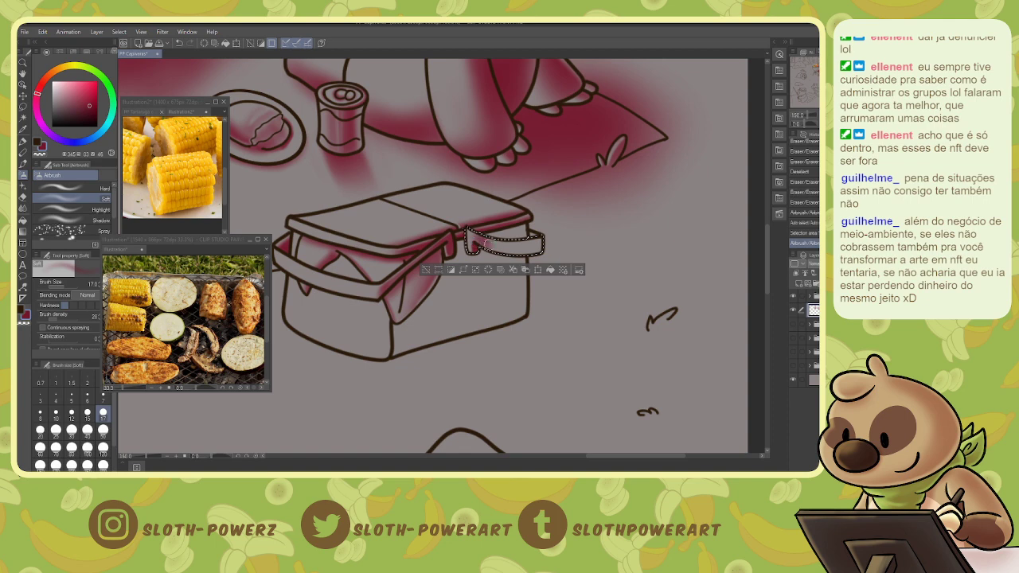
{"action": "left_click_drag", "start_coordinate": [544, 242], "coordinate": [471, 245]}
{"action": "left_click_drag", "start_coordinate": [470, 232], "coordinate": [474, 250]}
- Lighten the middle and inner end of the smaller handle's shading with the Soft eraser at size 8
{"action": "key", "text": "e"}
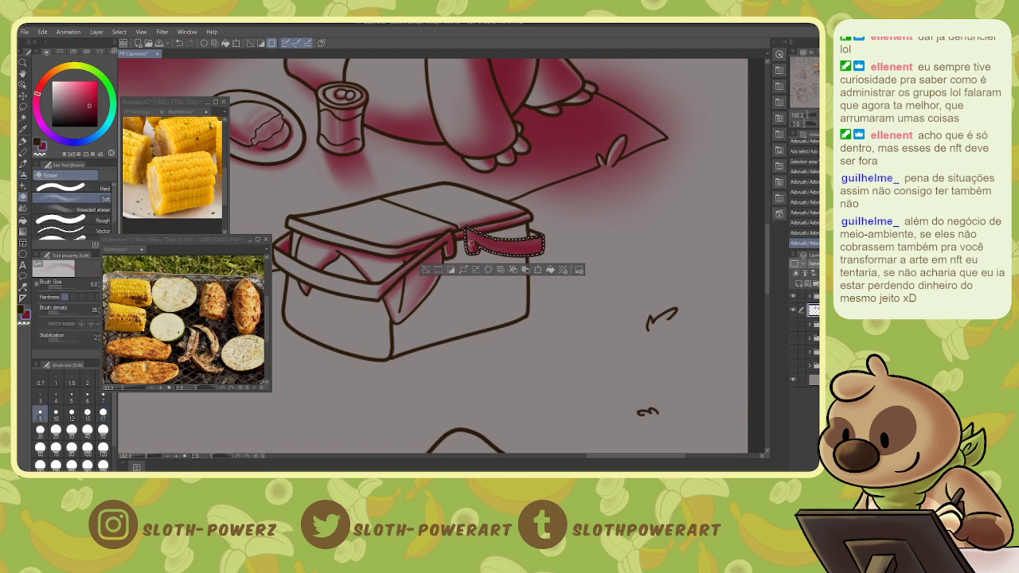
{"action": "left_click_drag", "start_coordinate": [478, 242], "coordinate": [536, 244]}
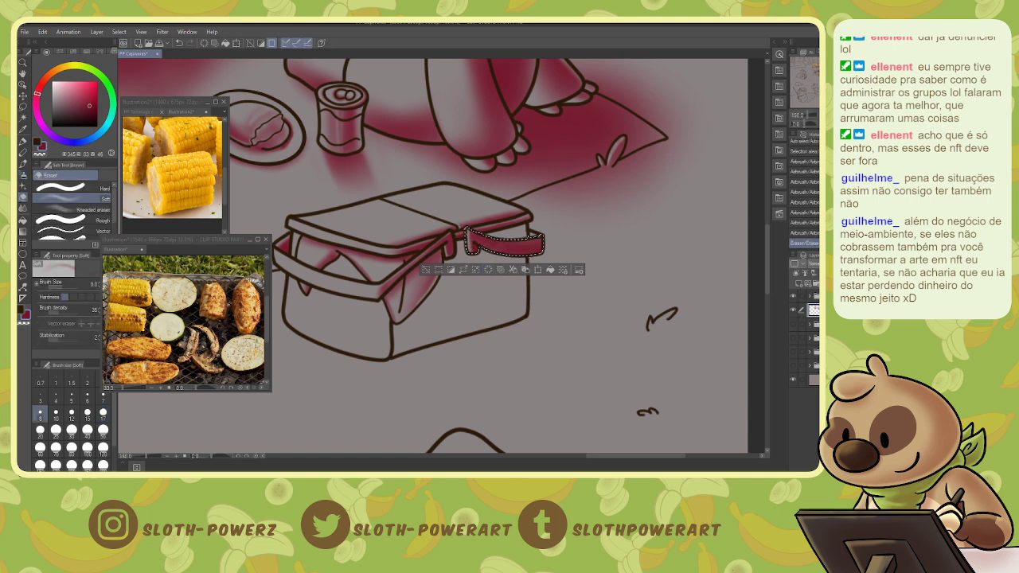
{"action": "left_click", "coordinate": [468, 230]}
{"action": "left_click", "coordinate": [468, 231]}
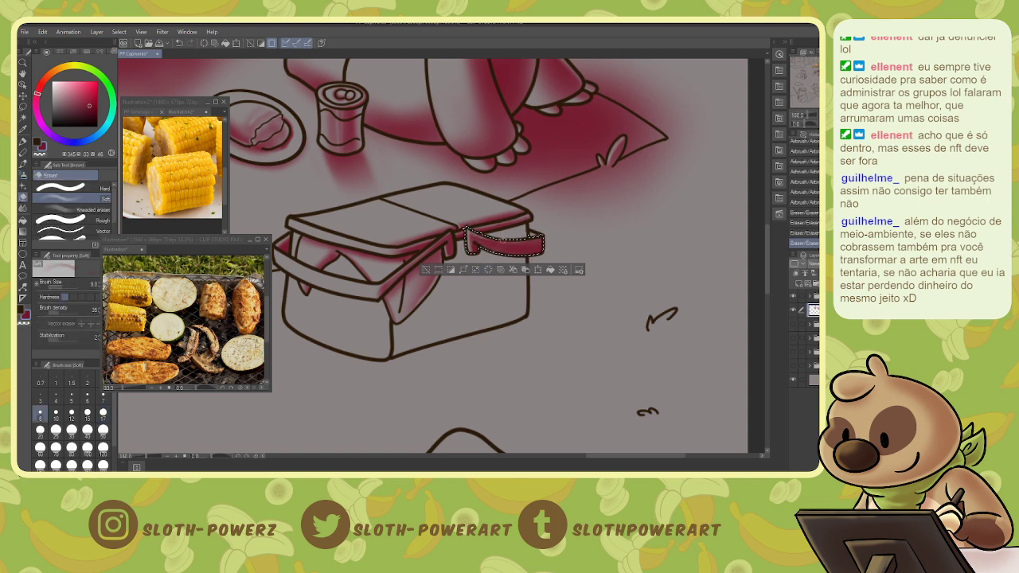
{"action": "left_click_drag", "start_coordinate": [503, 241], "coordinate": [528, 241]}
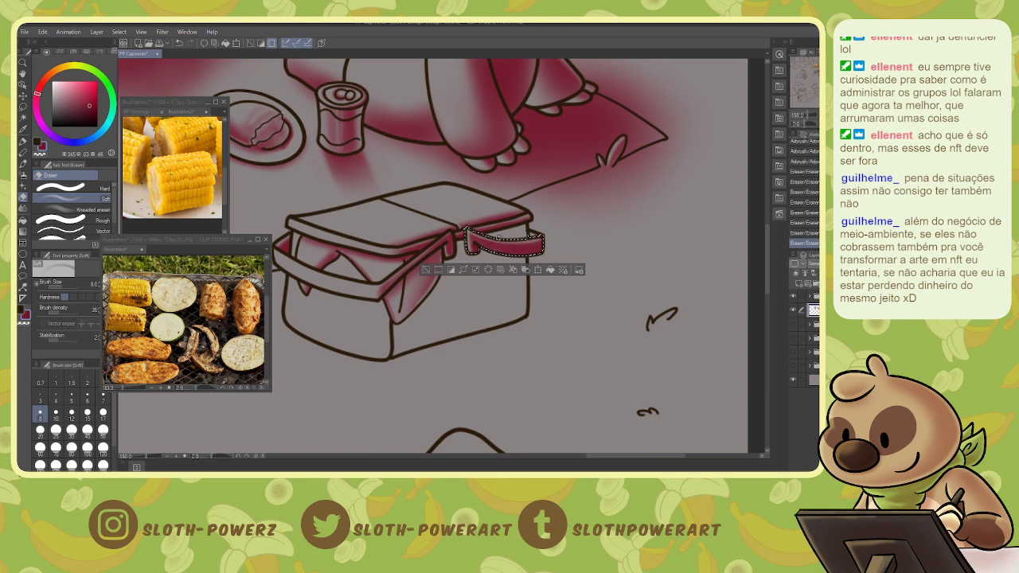
- Clear the handle selection, then select and fill the tiny gap beside the smaller far handle's outer end with crimson
{"action": "key", "text": "ctrl+d"}
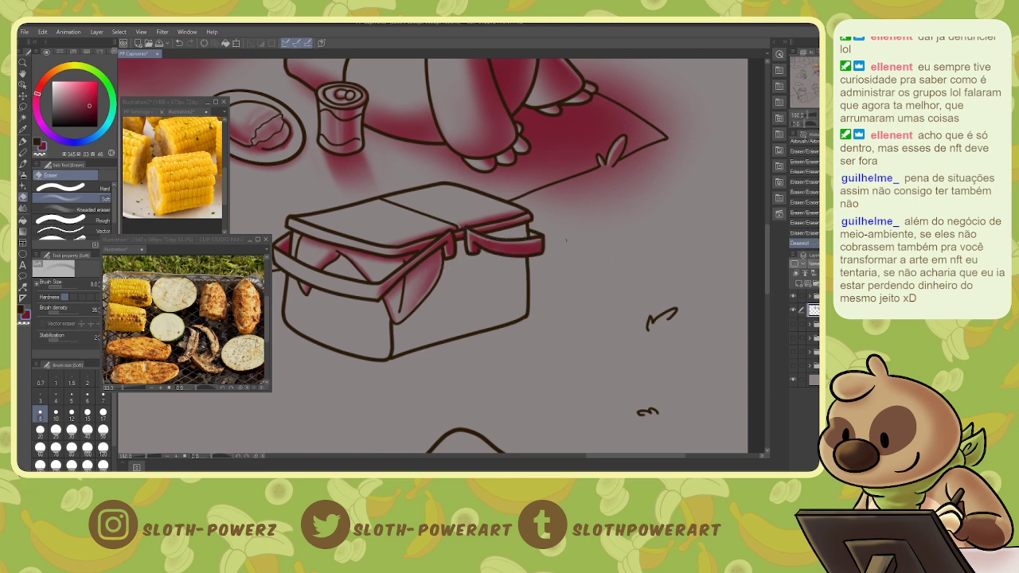
{"action": "key", "text": "w"}
{"action": "left_click", "coordinate": [532, 234]}
{"action": "left_click", "coordinate": [532, 233]}
{"action": "key", "text": "g"}
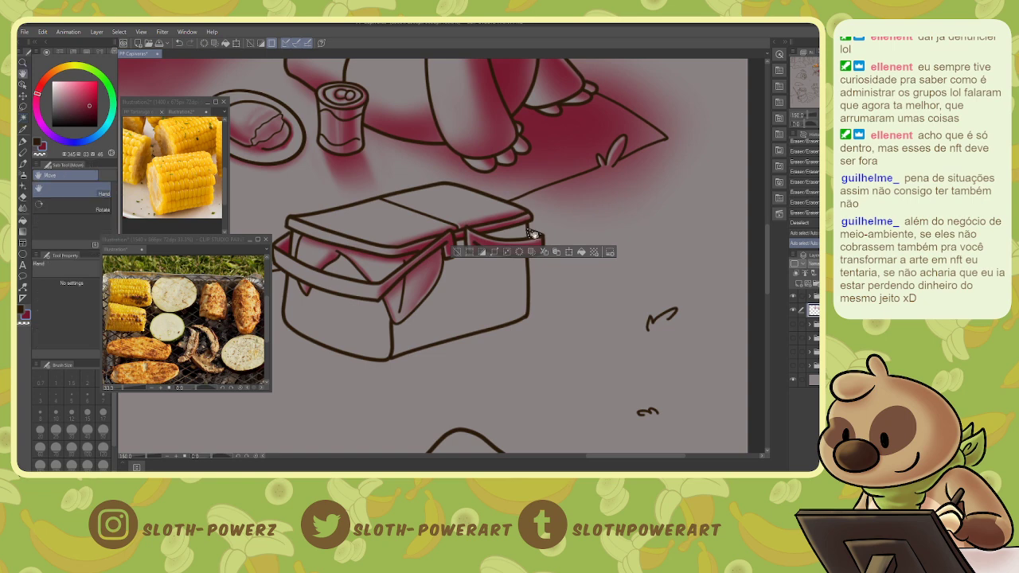
{"action": "left_click", "coordinate": [533, 227]}
{"action": "key", "text": "ctrl+d"}
{"action": "key", "text": "w"}
{"action": "left_click", "coordinate": [503, 236]}
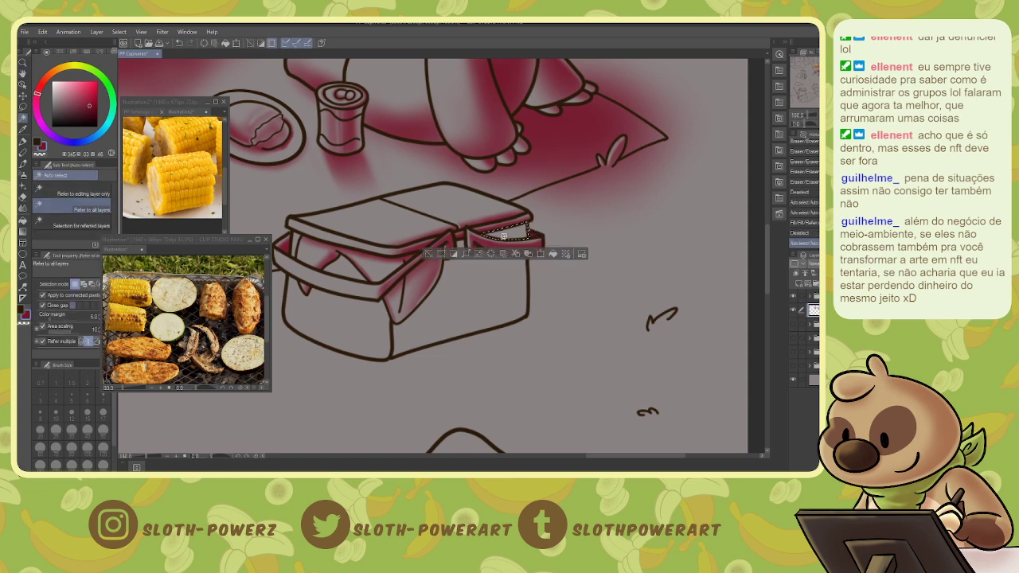
{"action": "left_click", "coordinate": [537, 230]}
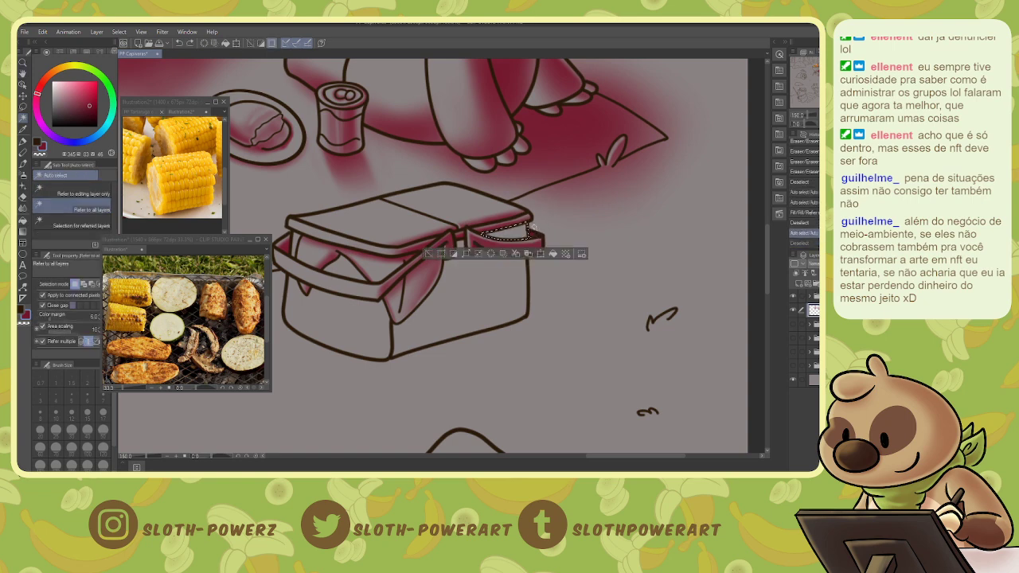
{"action": "key", "text": "ctrl+z"}
{"action": "key", "text": "ctrl+z"}
{"action": "key", "text": "e"}
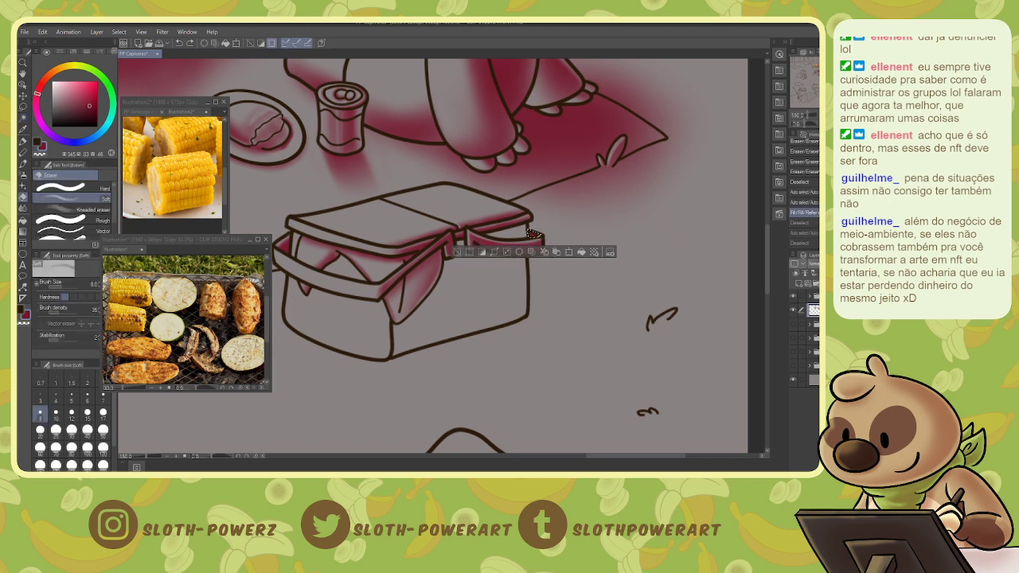
- Select the cooler's long side face, including the strip above the smaller handle, and fill it with crimson
{"action": "key", "text": "w"}
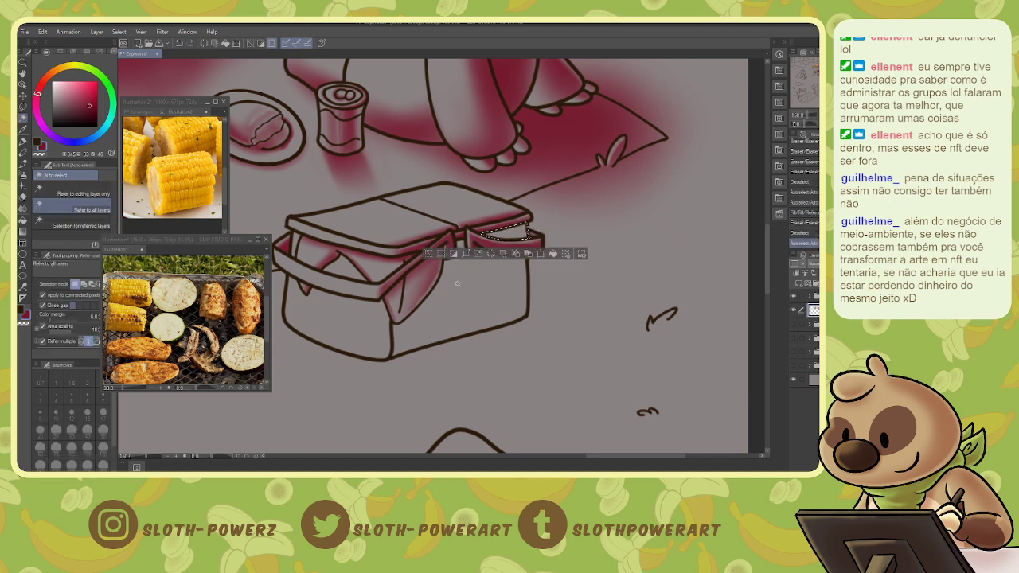
{"action": "left_click", "coordinate": [455, 287]}
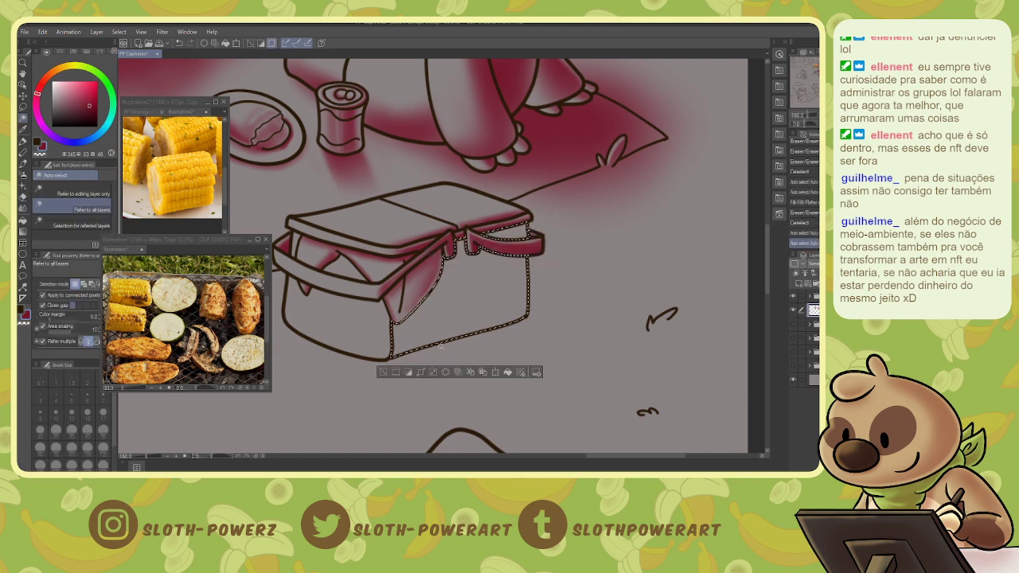
{"action": "key", "text": "g"}
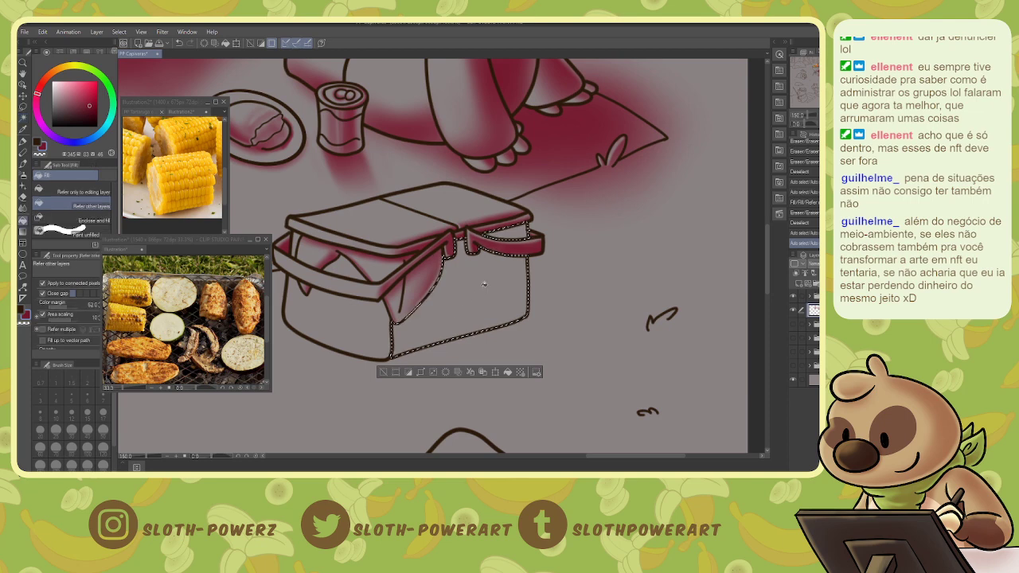
{"action": "left_click", "coordinate": [434, 314]}
- Lighten the filled side face along the cooler's near vertical corner with the Soft eraser at size 17
{"action": "key", "text": "e"}
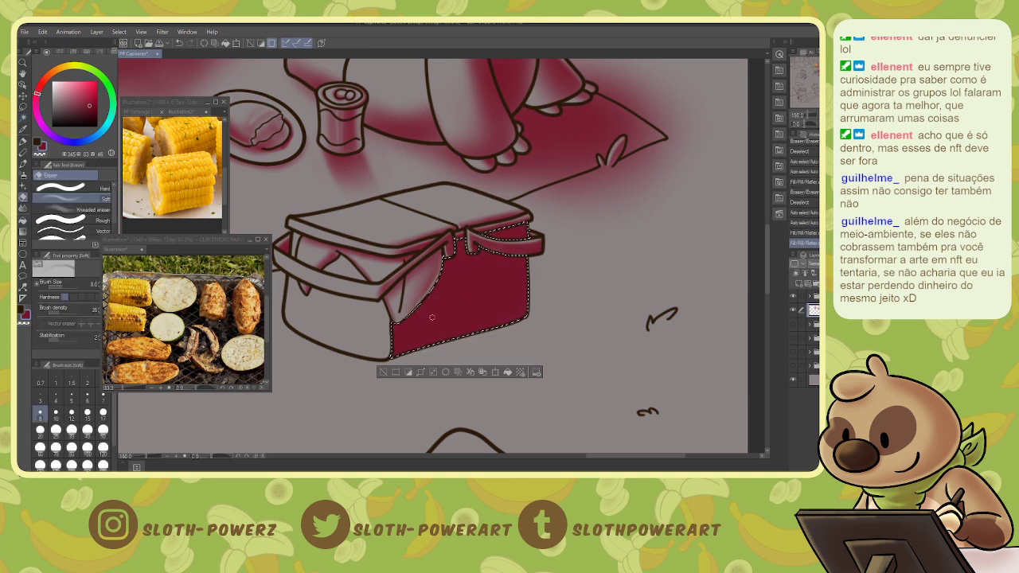
{"action": "key", "text": "["}
{"action": "key", "text": "["}
{"action": "key", "text": "["}
{"action": "key", "text": "["}
{"action": "key", "text": "["}
{"action": "key", "text": "]"}
{"action": "key", "text": "]"}
{"action": "key", "text": "]"}
{"action": "key", "text": "]"}
{"action": "key", "text": "]"}
{"action": "key", "text": "]"}
{"action": "key", "text": "]"}
{"action": "key", "text": "]"}
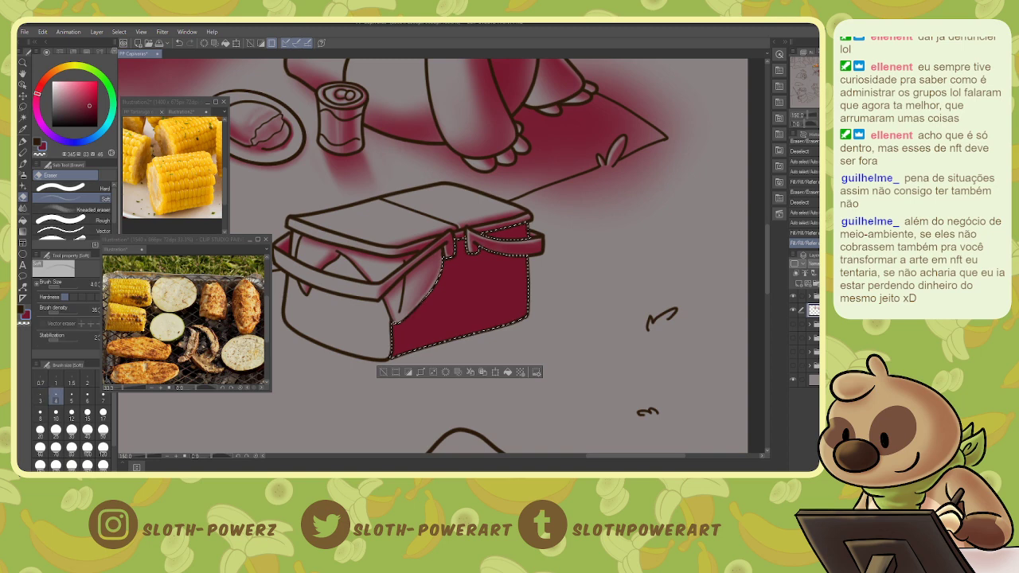
{"action": "key", "text": "bracketright"}
{"action": "left_click_drag", "start_coordinate": [395, 325], "coordinate": [389, 357]}
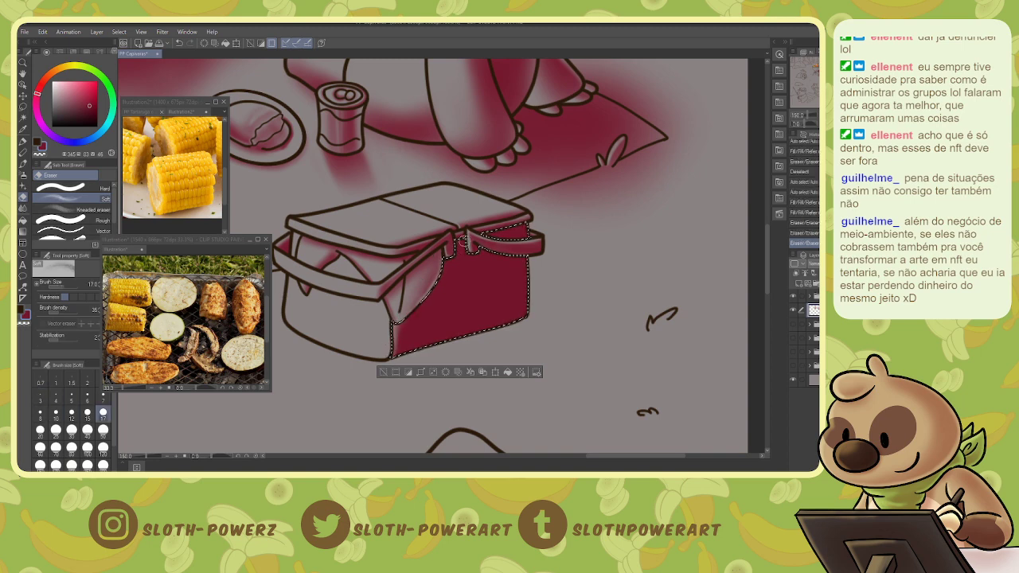
- Fade the side face's crimson beside the hanging cloth and toward its upper edge with the Soft eraser at sizes 40 and 170
{"action": "key", "text": "bracketright"}
{"action": "key", "text": "bracketright"}
{"action": "key", "text": "bracketright"}
{"action": "key", "text": "bracketright"}
{"action": "key", "text": "bracketright"}
{"action": "key", "text": "bracketright"}
{"action": "key", "text": "bracketright"}
{"action": "key", "text": "bracketright"}
{"action": "key", "text": "bracketright"}
{"action": "key", "text": "bracketright"}
{"action": "key", "text": "bracketright"}
{"action": "key", "text": "bracketright"}
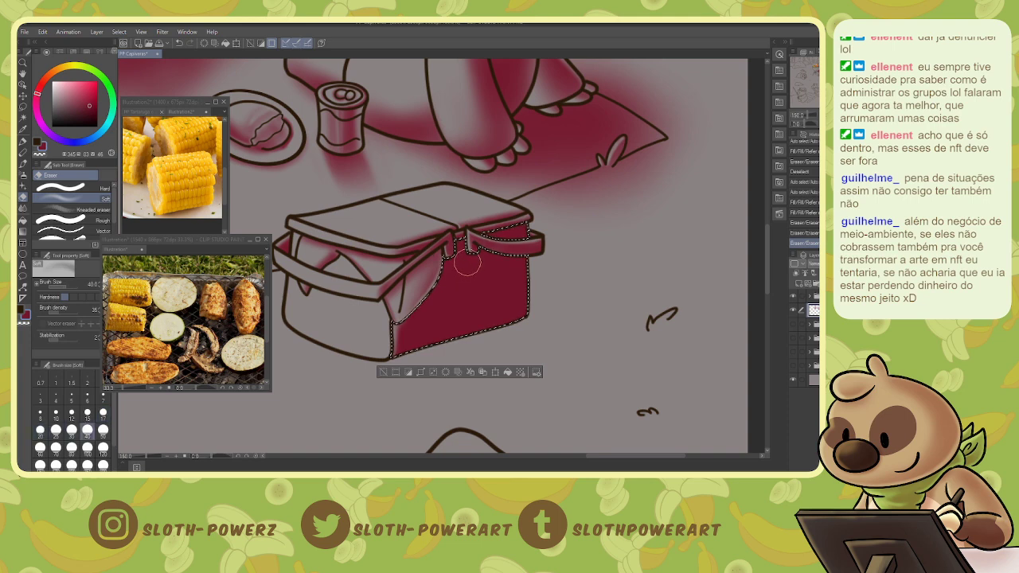
{"action": "left_click_drag", "start_coordinate": [399, 328], "coordinate": [485, 230]}
{"action": "mouse_move", "coordinate": [400, 332]}
{"action": "left_mouse_down"}
{"action": "mouse_move", "coordinate": [432, 251]}
{"action": "mouse_move", "coordinate": [494, 219]}
{"action": "left_mouse_up"}
{"action": "mouse_move", "coordinate": [400, 336]}
{"action": "left_mouse_down"}
{"action": "mouse_move", "coordinate": [494, 223]}
{"action": "mouse_move", "coordinate": [525, 203]}
{"action": "left_mouse_up"}
{"action": "mouse_move", "coordinate": [542, 246]}
{"action": "left_mouse_down"}
{"action": "mouse_move", "coordinate": [432, 327]}
{"action": "mouse_move", "coordinate": [509, 282]}
{"action": "left_mouse_up"}
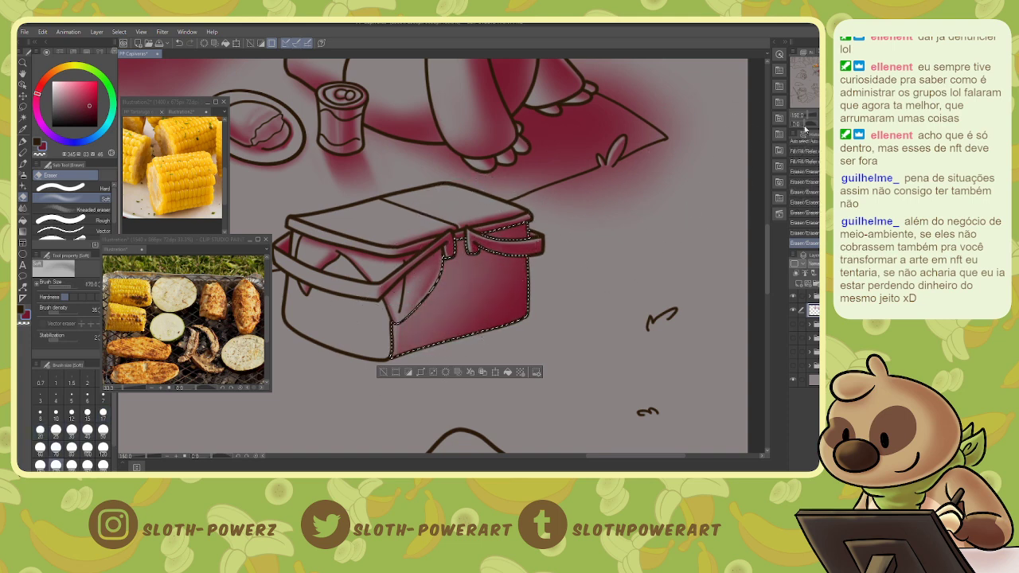
- Deepen the side face's shading from its lower edge to the far corner with the Soft airbrush at size 40
{"action": "key", "text": "b"}
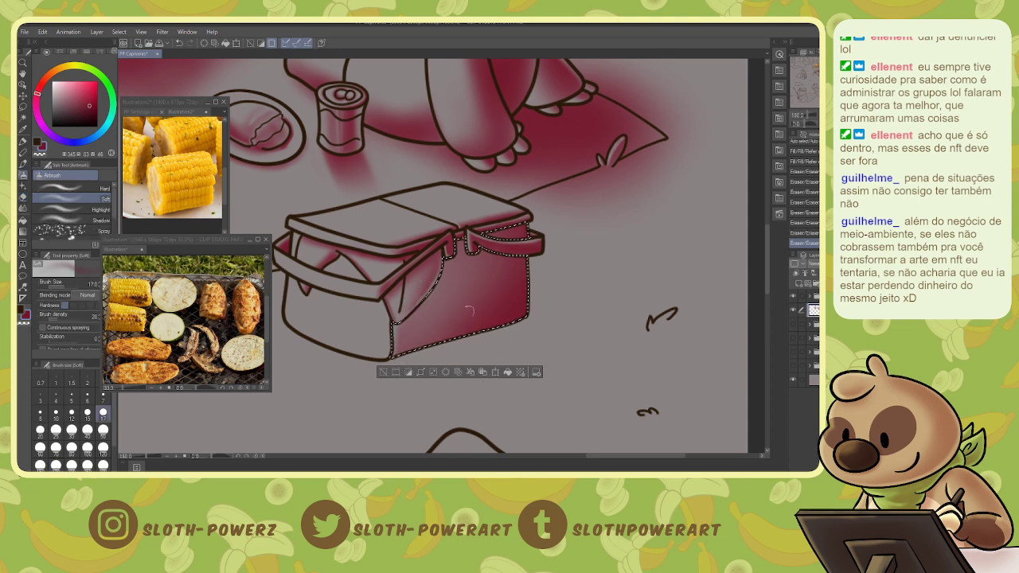
{"action": "key", "text": "bracketright"}
{"action": "key", "text": "bracketright"}
{"action": "key", "text": "bracketright"}
{"action": "key", "text": "bracketright"}
{"action": "mouse_move", "coordinate": [445, 337]}
{"action": "left_mouse_down"}
{"action": "mouse_move", "coordinate": [508, 319]}
{"action": "mouse_move", "coordinate": [521, 266]}
{"action": "left_mouse_up"}
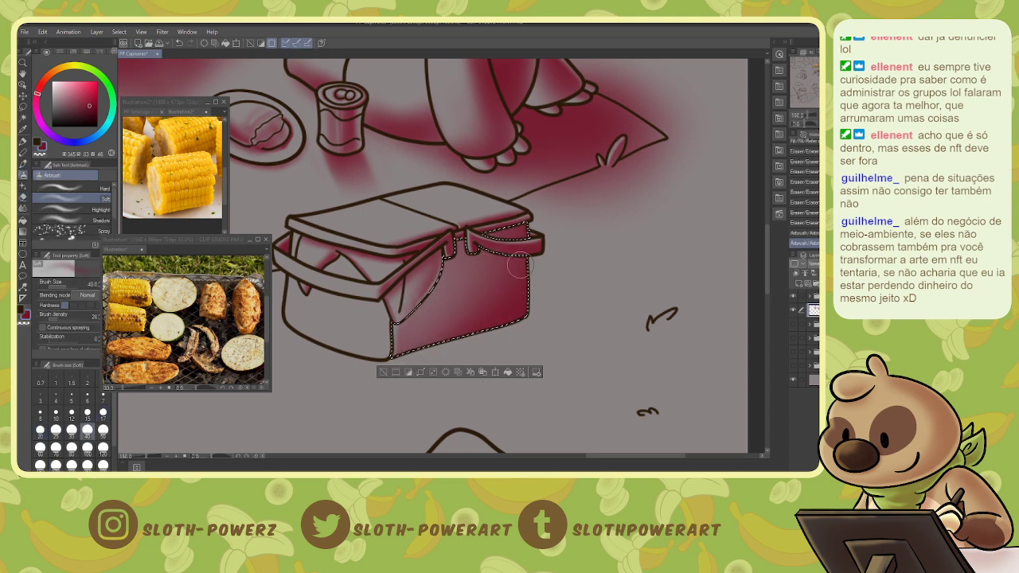
- Add a shadow beneath the handles on the side face with the Soft airbrush at size 10
{"action": "key", "text": "bracketleft"}
{"action": "key", "text": "bracketleft"}
{"action": "key", "text": "bracketleft"}
{"action": "key", "text": "bracketleft"}
{"action": "key", "text": "bracketleft"}
{"action": "key", "text": "bracketleft"}
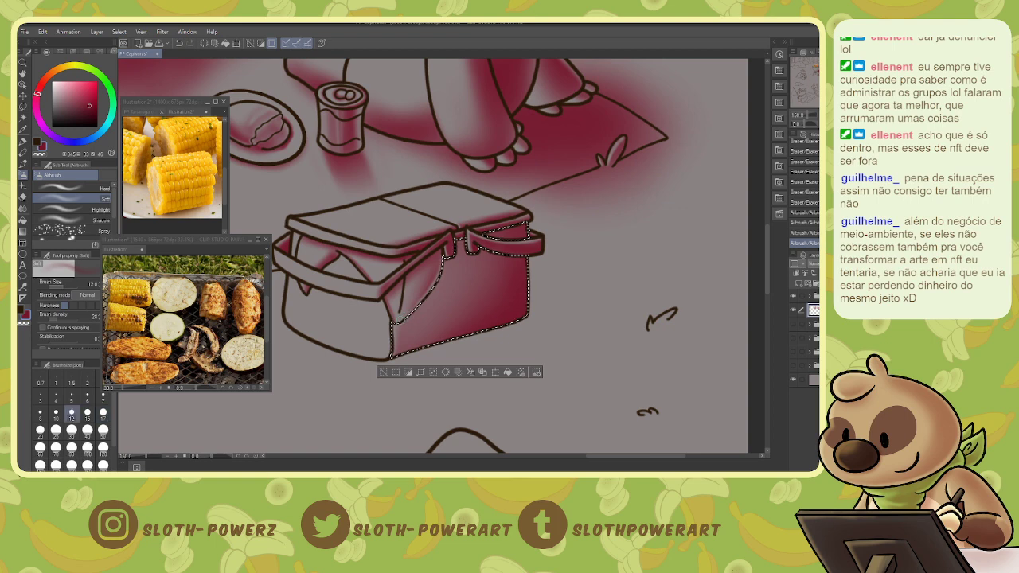
{"action": "key", "text": "bracketleft"}
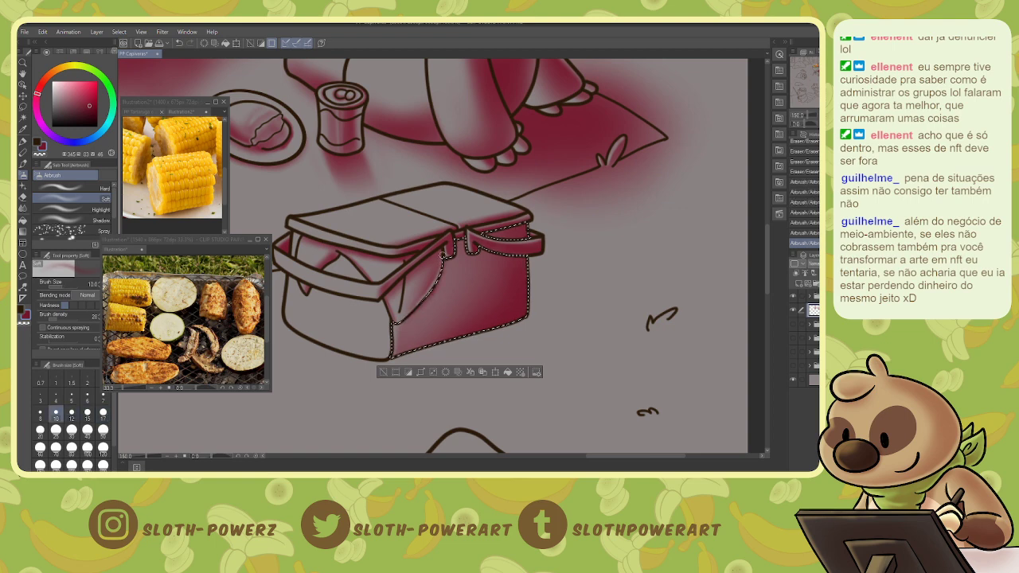
{"action": "mouse_move", "coordinate": [448, 253]}
{"action": "left_mouse_down"}
{"action": "mouse_move", "coordinate": [454, 239]}
{"action": "mouse_move", "coordinate": [483, 250]}
{"action": "left_mouse_up"}
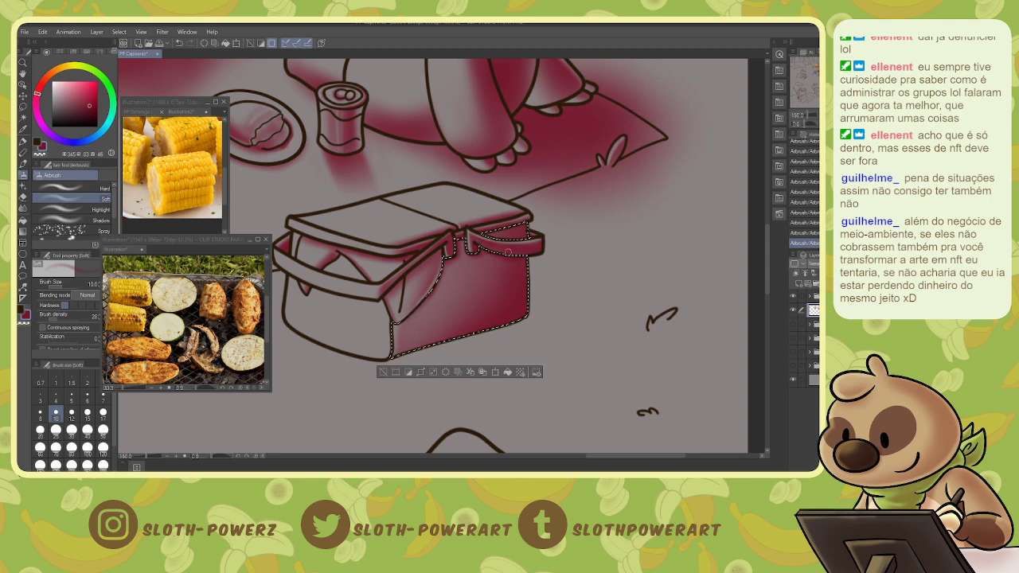
- Select the cooler's front face and shade its upper edge beneath the large handle with the Soft airbrush at size 10
{"action": "left_click", "coordinate": [377, 324]}
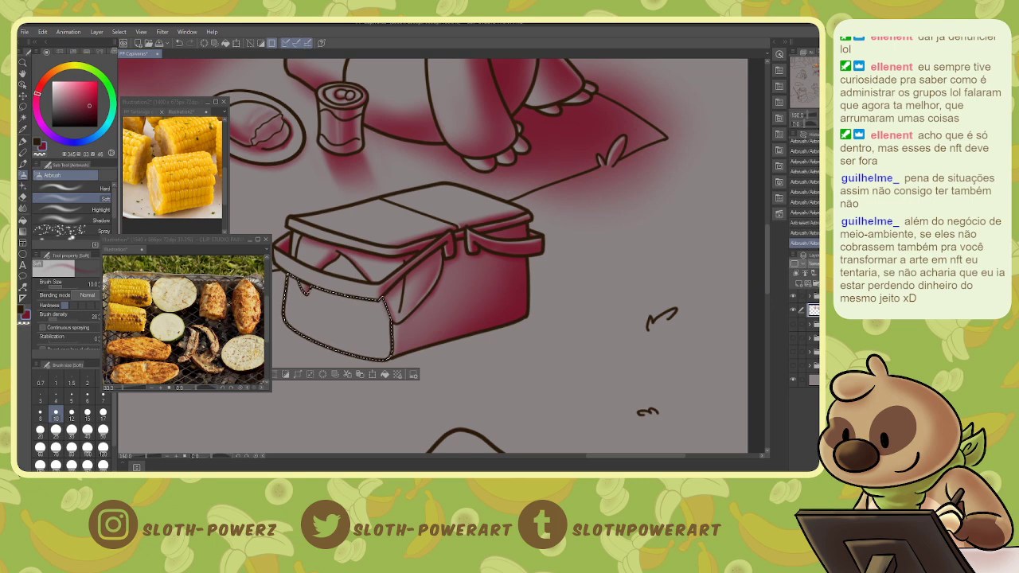
{"action": "left_click_drag", "start_coordinate": [398, 334], "coordinate": [518, 333]}
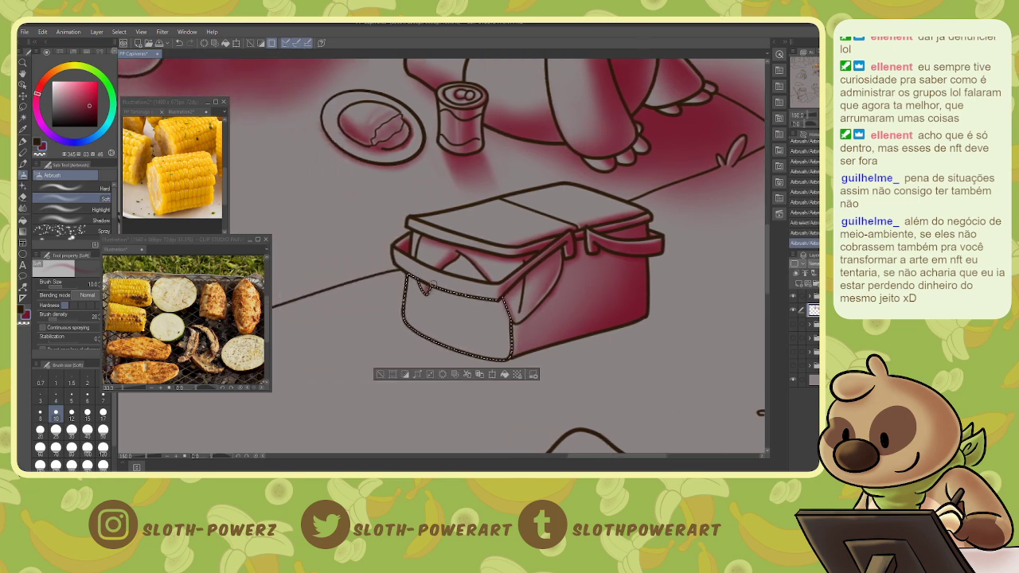
{"action": "left_click_drag", "start_coordinate": [411, 280], "coordinate": [484, 300]}
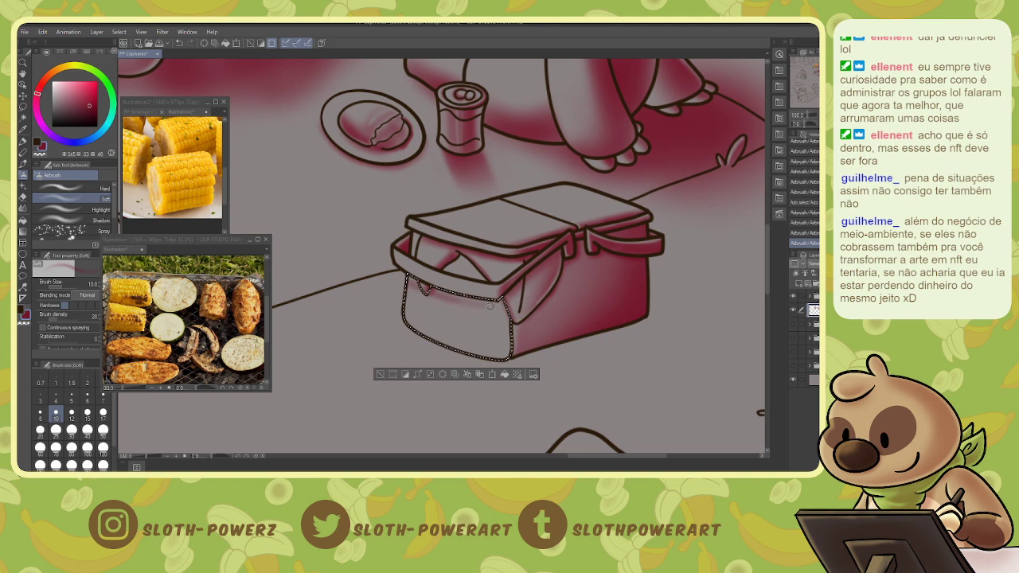
{"action": "mouse_move", "coordinate": [409, 280]}
{"action": "left_mouse_down"}
{"action": "mouse_move", "coordinate": [476, 299]}
{"action": "mouse_move", "coordinate": [462, 299]}
{"action": "left_mouse_up"}
{"action": "mouse_move", "coordinate": [411, 283]}
{"action": "left_mouse_down"}
{"action": "mouse_move", "coordinate": [502, 307]}
{"action": "mouse_move", "coordinate": [475, 301]}
{"action": "left_mouse_up"}
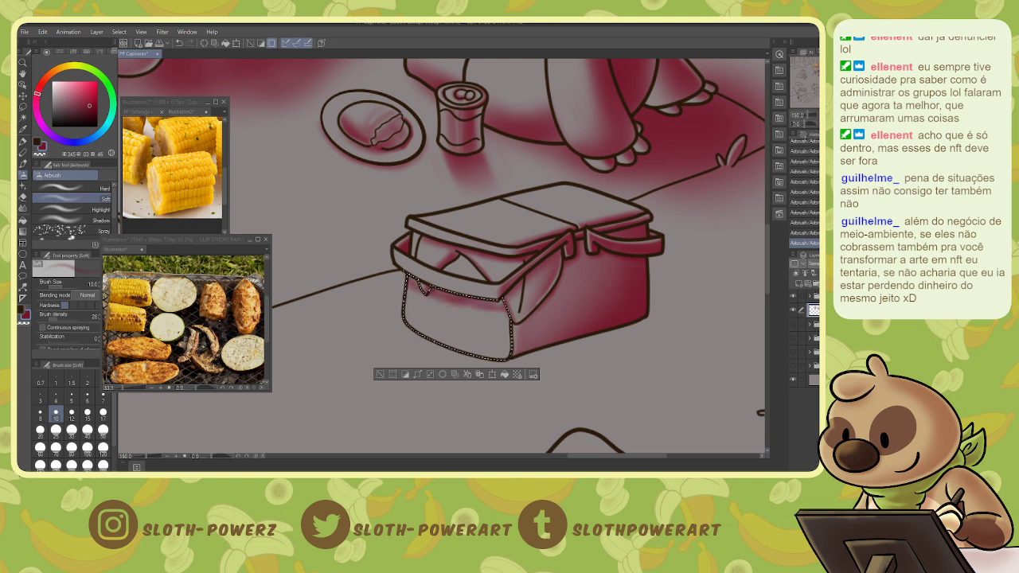
- Select the triangular gap in the cloth inside the large handle, shade it with the Soft airbrush at size 10, and deselect
{"action": "key", "text": "ctrl+d"}
{"action": "key", "text": "w"}
{"action": "left_click", "coordinate": [464, 272]}
{"action": "key", "text": "b"}
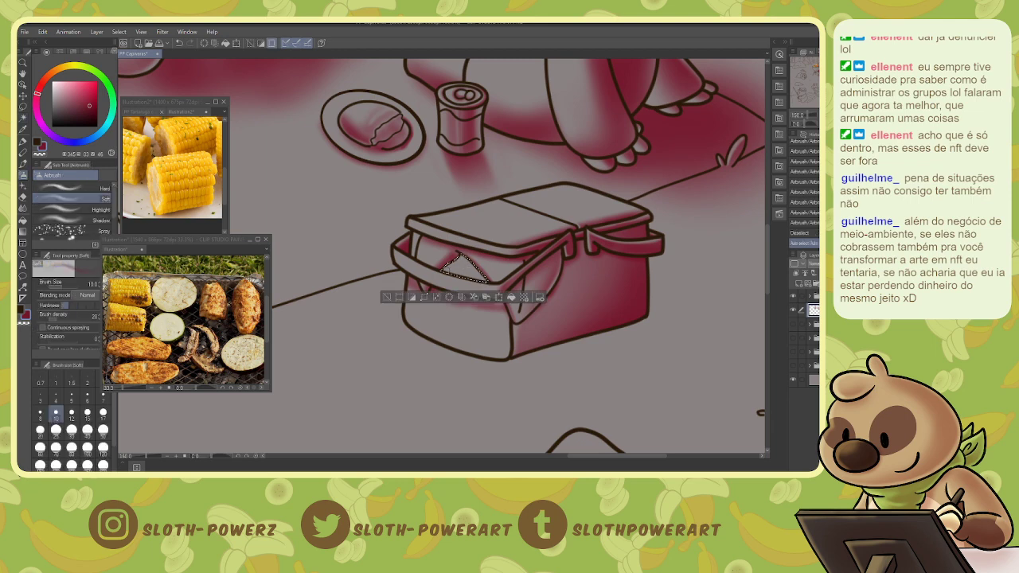
{"action": "mouse_move", "coordinate": [443, 270]}
{"action": "left_mouse_down"}
{"action": "mouse_move", "coordinate": [462, 255]}
{"action": "mouse_move", "coordinate": [481, 275]}
{"action": "left_mouse_up"}
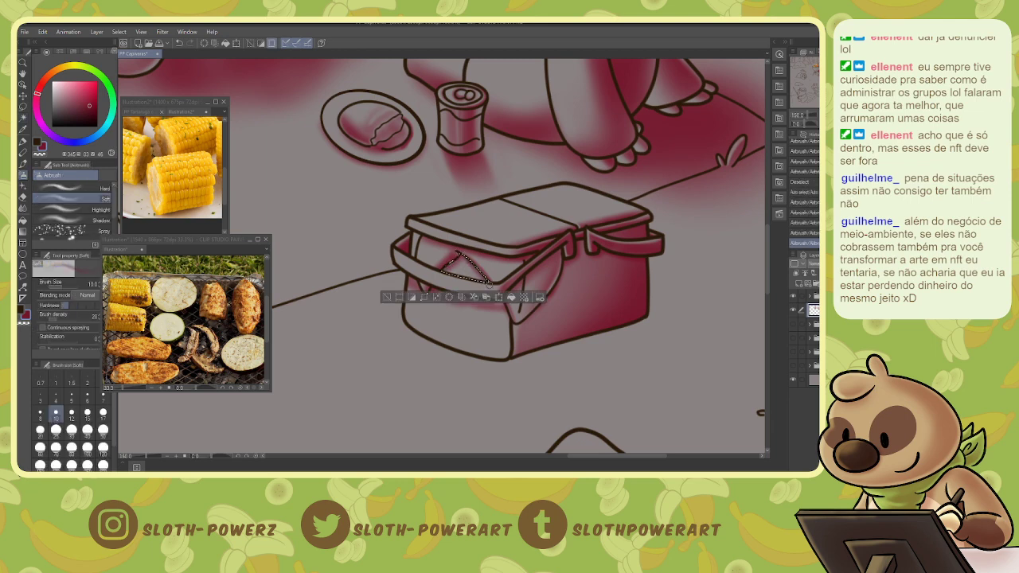
{"action": "key", "text": "ctrl+d"}
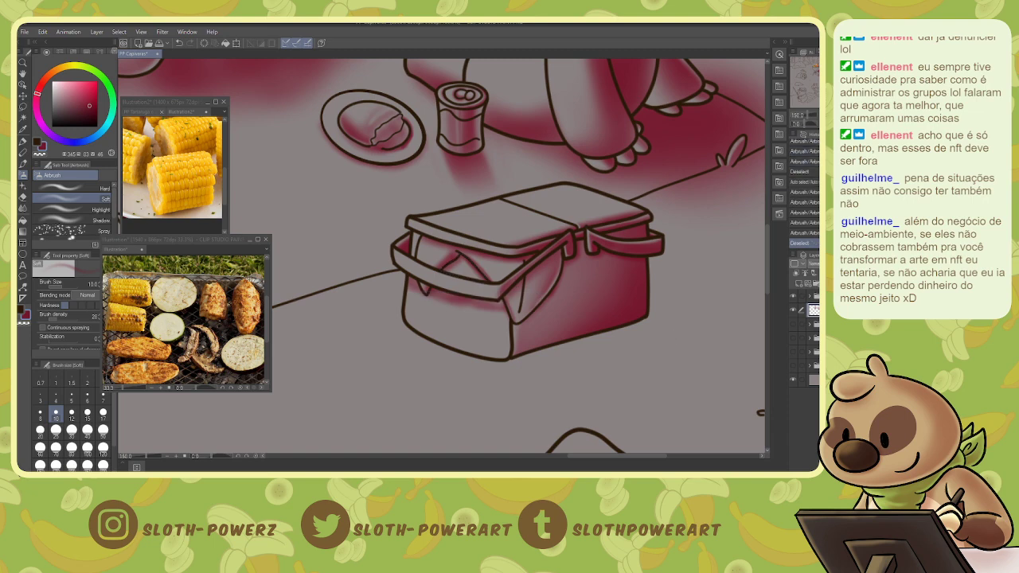
- Select the rock below the cooler and shade its base and both humps with the Soft airbrush, going up to size 50
{"action": "key", "text": "ctrl+minus"}
{"action": "key", "text": "ctrl+minus"}
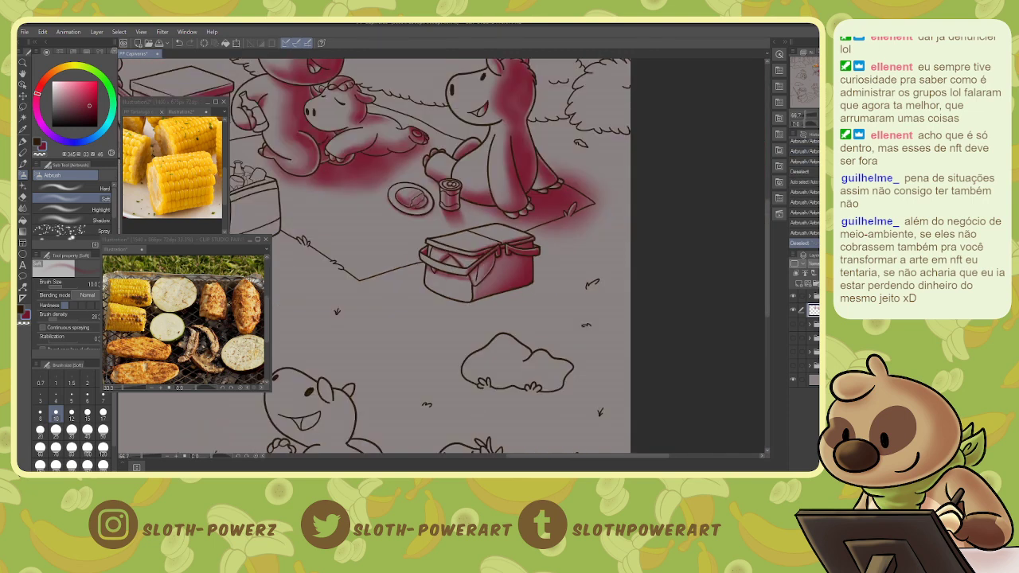
{"action": "left_click", "coordinate": [507, 363]}
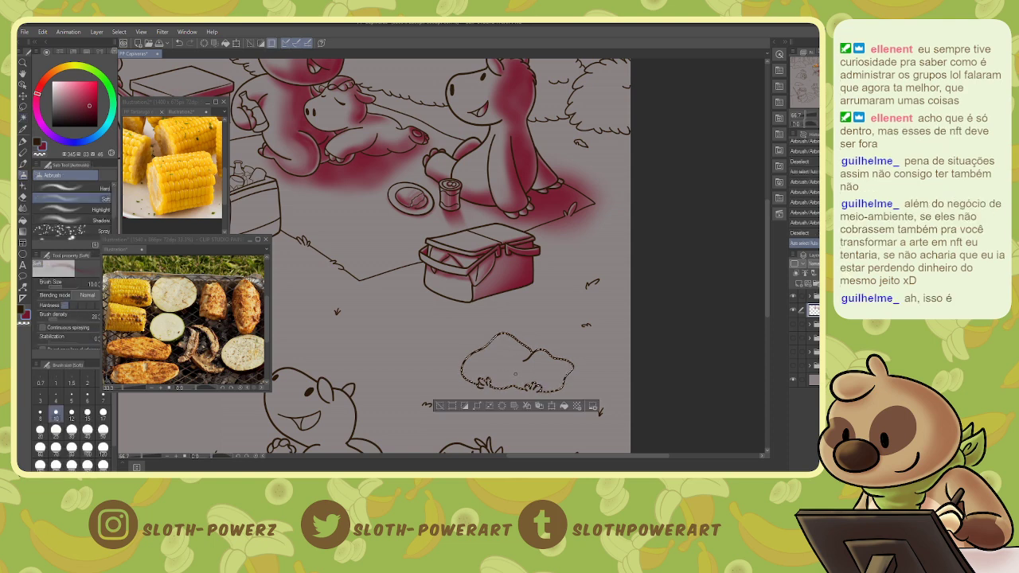
{"action": "key", "text": "bracketright"}
{"action": "key", "text": "bracketright"}
{"action": "key", "text": "bracketright"}
{"action": "key", "text": "bracketright"}
{"action": "key", "text": "bracketright"}
{"action": "key", "text": "bracketright"}
{"action": "key", "text": "bracketright"}
{"action": "key", "text": "bracketright"}
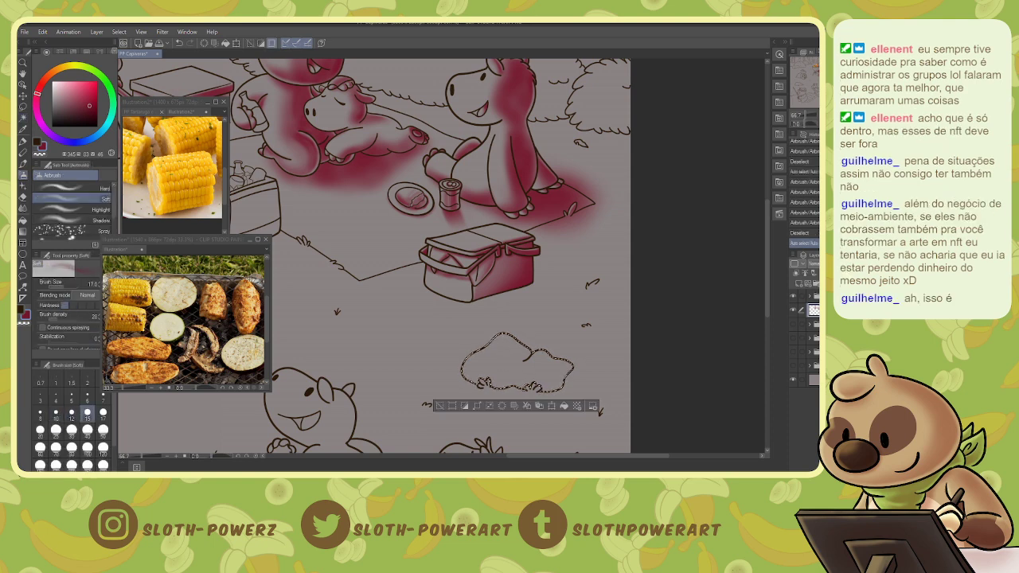
{"action": "mouse_move", "coordinate": [464, 374]}
{"action": "left_mouse_down"}
{"action": "mouse_move", "coordinate": [519, 380]}
{"action": "mouse_move", "coordinate": [509, 379]}
{"action": "mouse_move", "coordinate": [572, 363]}
{"action": "mouse_move", "coordinate": [543, 393]}
{"action": "mouse_move", "coordinate": [482, 378]}
{"action": "mouse_move", "coordinate": [535, 401]}
{"action": "mouse_move", "coordinate": [560, 386]}
{"action": "mouse_move", "coordinate": [561, 369]}
{"action": "mouse_move", "coordinate": [471, 370]}
{"action": "mouse_move", "coordinate": [513, 349]}
{"action": "mouse_move", "coordinate": [502, 363]}
{"action": "mouse_move", "coordinate": [523, 381]}
{"action": "mouse_move", "coordinate": [502, 351]}
{"action": "mouse_move", "coordinate": [481, 361]}
{"action": "mouse_move", "coordinate": [517, 352]}
{"action": "mouse_move", "coordinate": [505, 372]}
{"action": "mouse_move", "coordinate": [556, 371]}
{"action": "mouse_move", "coordinate": [542, 365]}
{"action": "mouse_move", "coordinate": [524, 378]}
{"action": "mouse_move", "coordinate": [558, 376]}
{"action": "mouse_move", "coordinate": [485, 375]}
{"action": "mouse_move", "coordinate": [524, 381]}
{"action": "left_mouse_up"}
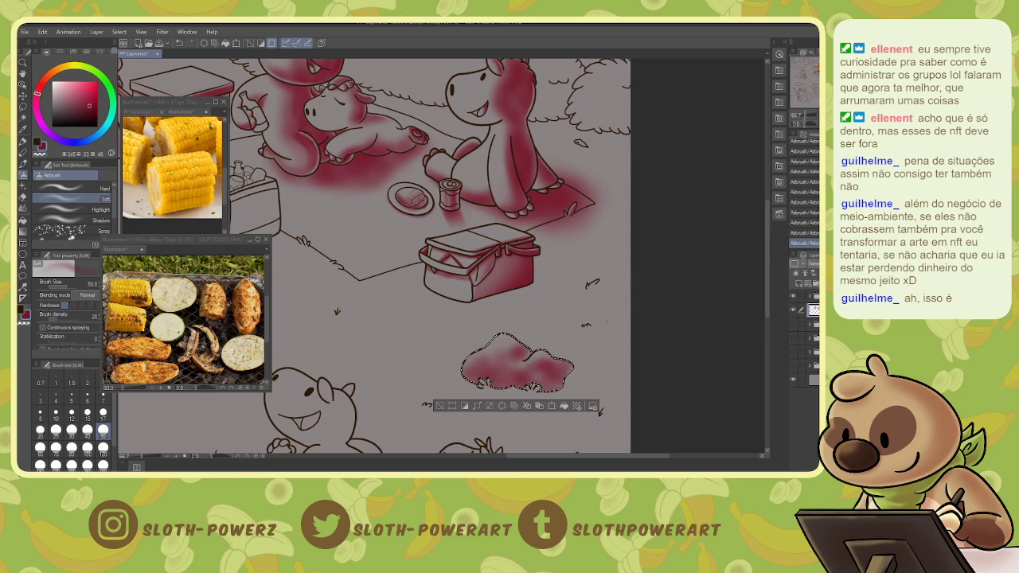
- Lighten patches along the rock's edges, base and middle with the Soft eraser at size 17
{"action": "key", "text": "ctrl+plus"}
{"action": "left_click_drag", "start_coordinate": [805, 86], "coordinate": [817, 89]}
{"action": "key", "text": "e"}
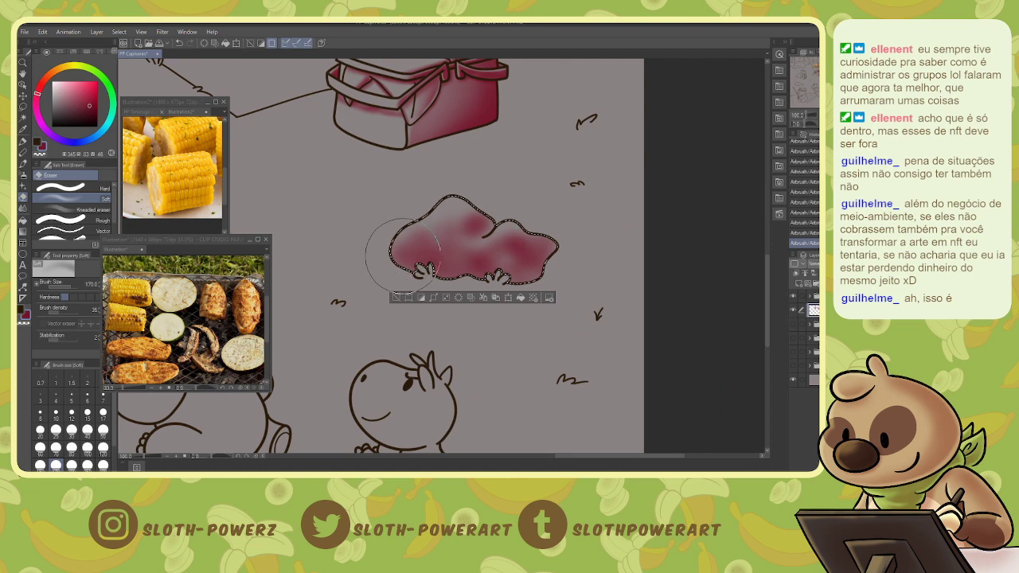
{"action": "key", "text": "bracketleft"}
{"action": "key", "text": "bracketleft"}
{"action": "key", "text": "bracketleft"}
{"action": "key", "text": "bracketleft"}
{"action": "key", "text": "bracketleft"}
{"action": "key", "text": "bracketleft"}
{"action": "key", "text": "bracketleft"}
{"action": "key", "text": "bracketleft"}
{"action": "key", "text": "bracketleft"}
{"action": "key", "text": "bracketleft"}
{"action": "key", "text": "bracketleft"}
{"action": "left_click_drag", "start_coordinate": [397, 262], "coordinate": [401, 265]}
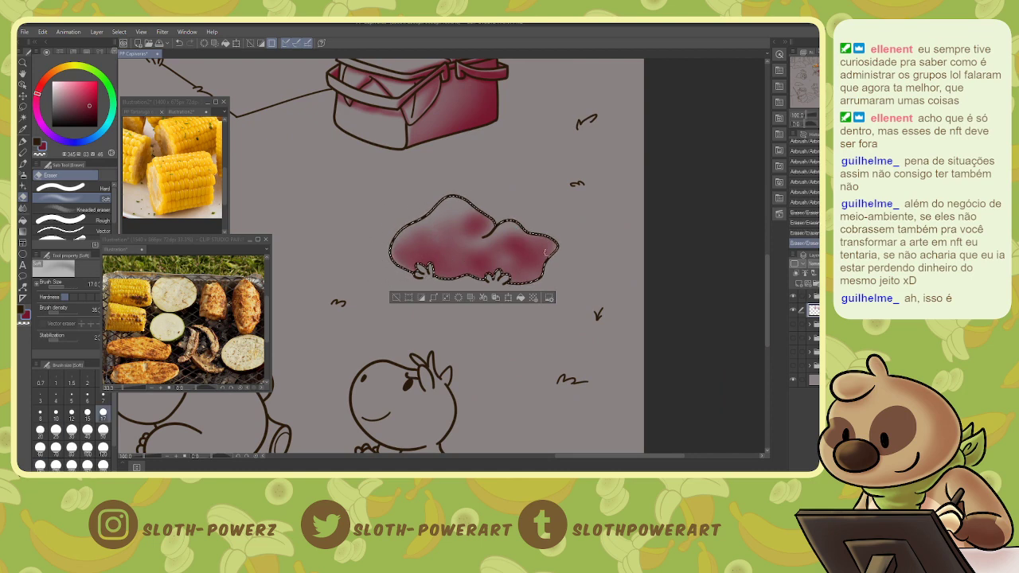
{"action": "mouse_move", "coordinate": [556, 251]}
{"action": "left_mouse_down"}
{"action": "mouse_move", "coordinate": [539, 274]}
{"action": "mouse_move", "coordinate": [521, 261]}
{"action": "left_mouse_up"}
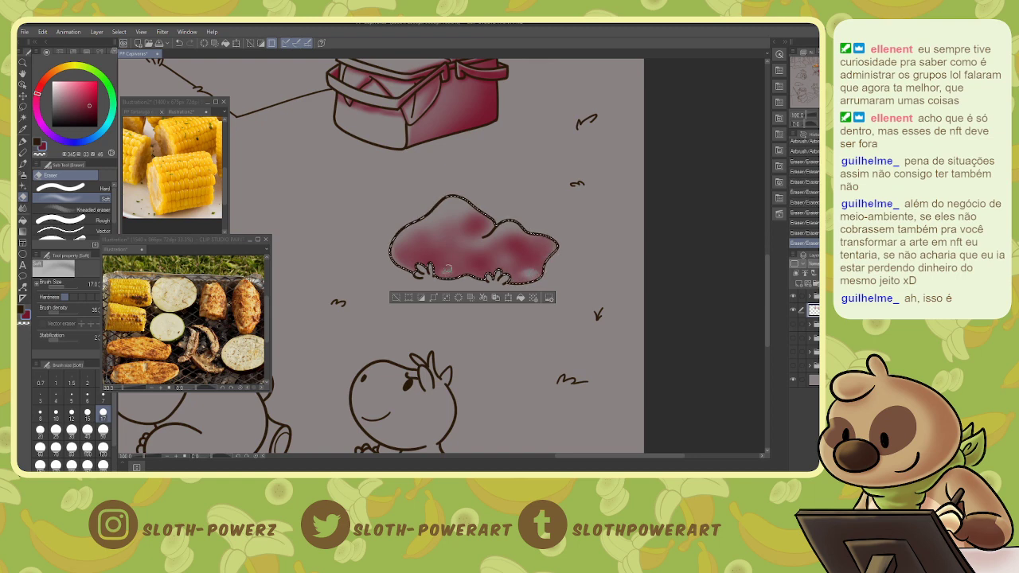
{"action": "left_click_drag", "start_coordinate": [448, 267], "coordinate": [535, 244]}
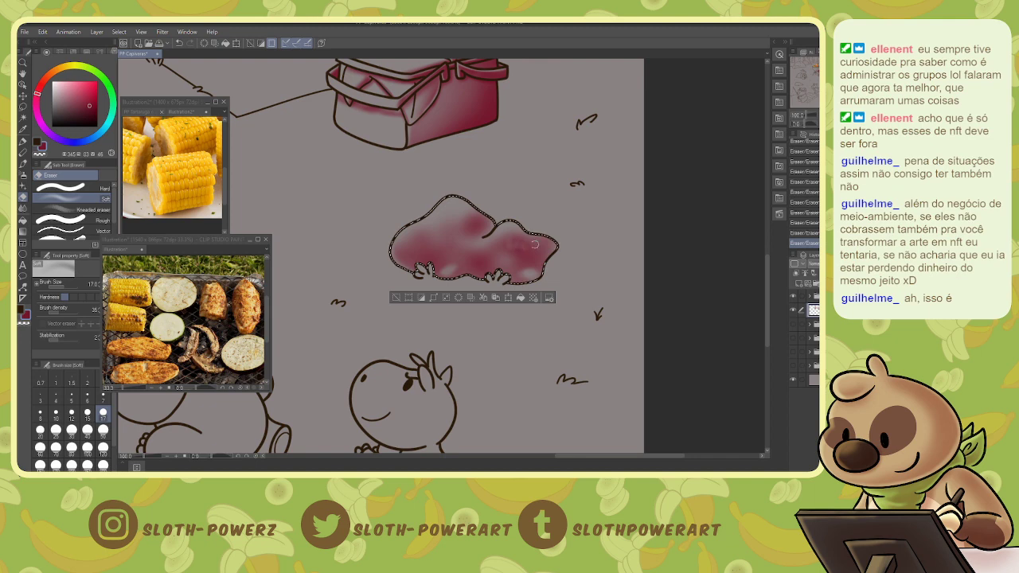
{"action": "left_click_drag", "start_coordinate": [473, 261], "coordinate": [491, 260]}
- Select the small pebble between the bushes and the blanket, shade it with the Soft airbrush at size 15, touch up with the Soft eraser, and deselect
{"action": "mouse_move", "coordinate": [414, 245]}
{"action": "left_mouse_down"}
{"action": "mouse_move", "coordinate": [431, 245]}
{"action": "mouse_move", "coordinate": [476, 329]}
{"action": "mouse_move", "coordinate": [531, 370]}
{"action": "mouse_move", "coordinate": [587, 366]}
{"action": "mouse_move", "coordinate": [405, 365]}
{"action": "left_mouse_up"}
{"action": "scroll", "coordinate": [455, 374], "scroll_direction": "down", "scroll_amount": 5}
{"action": "key", "text": "w"}
{"action": "left_click", "coordinate": [475, 235]}
{"action": "key", "text": "b"}
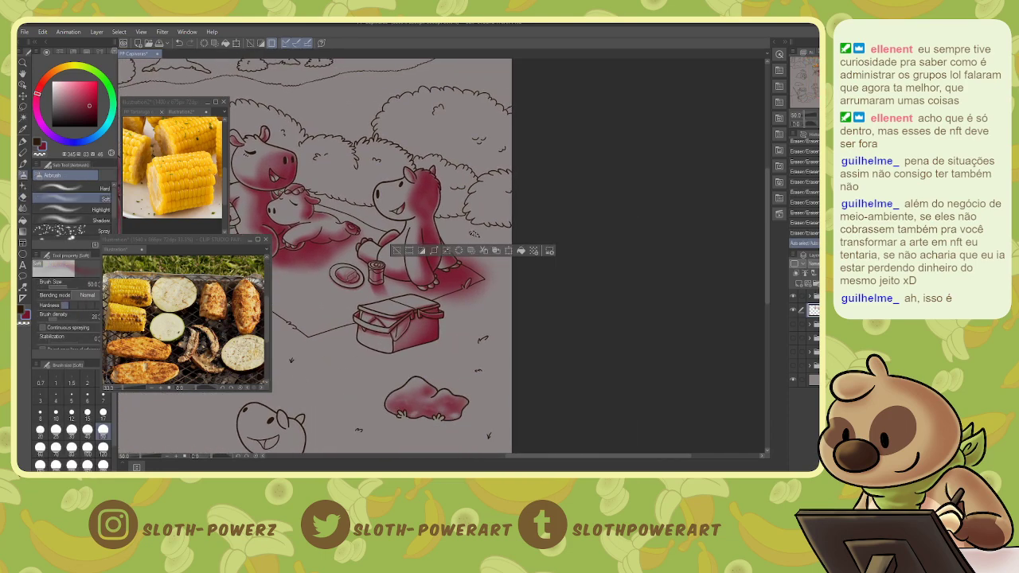
{"action": "scroll", "coordinate": [474, 234], "scroll_direction": "up", "scroll_amount": 4}
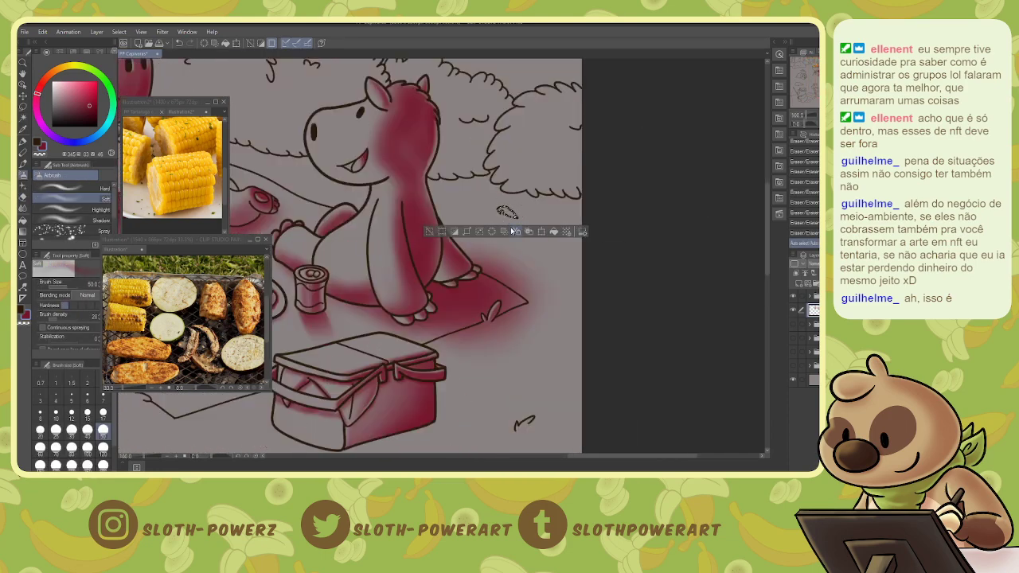
{"action": "key", "text": "bracketleft"}
{"action": "key", "text": "bracketleft"}
{"action": "key", "text": "bracketleft"}
{"action": "key", "text": "bracketleft"}
{"action": "key", "text": "bracketleft"}
{"action": "key", "text": "bracketleft"}
{"action": "left_click_drag", "start_coordinate": [502, 214], "coordinate": [515, 216]}
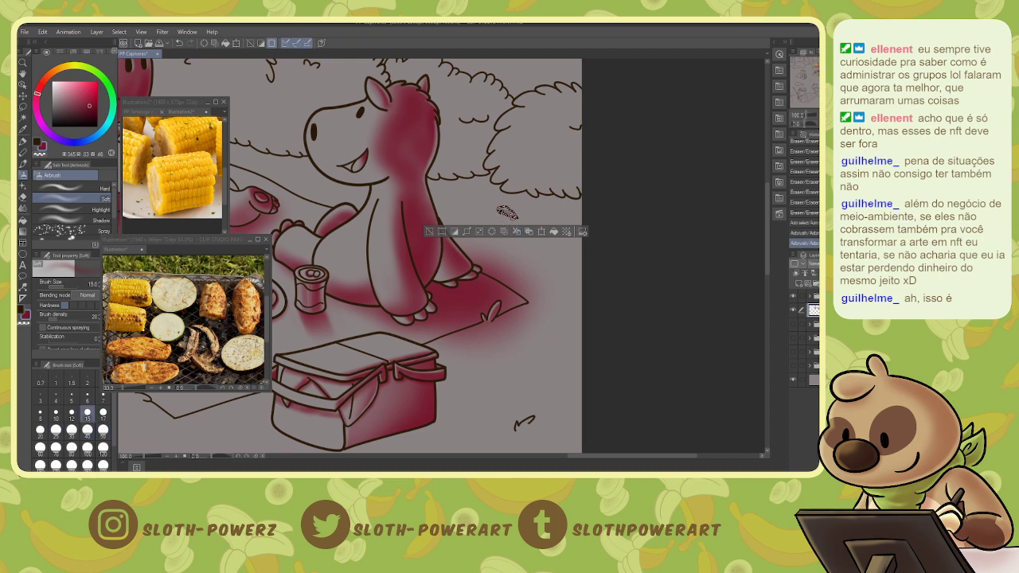
{"action": "key", "text": "e"}
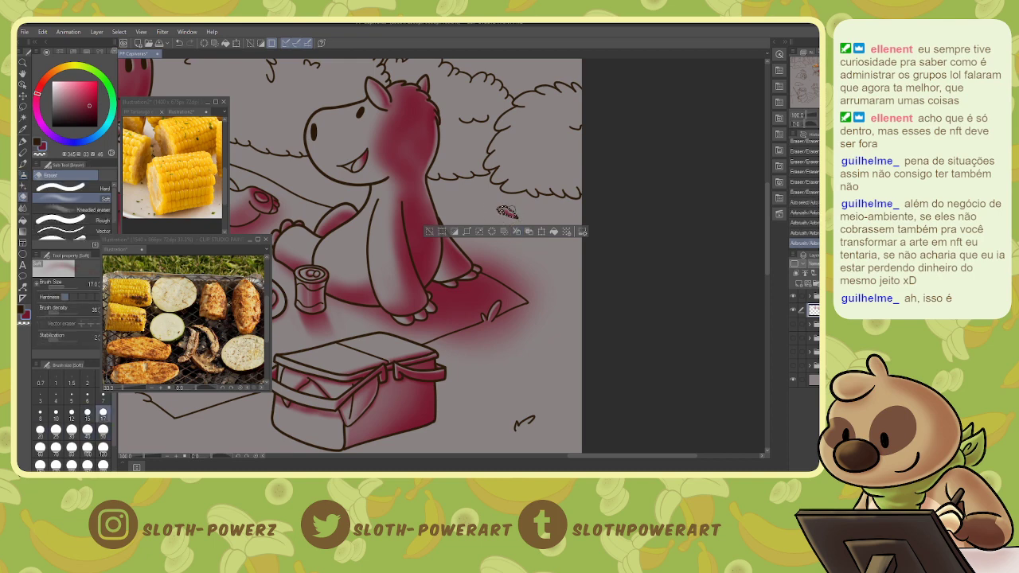
{"action": "key", "text": "ctrl+d"}
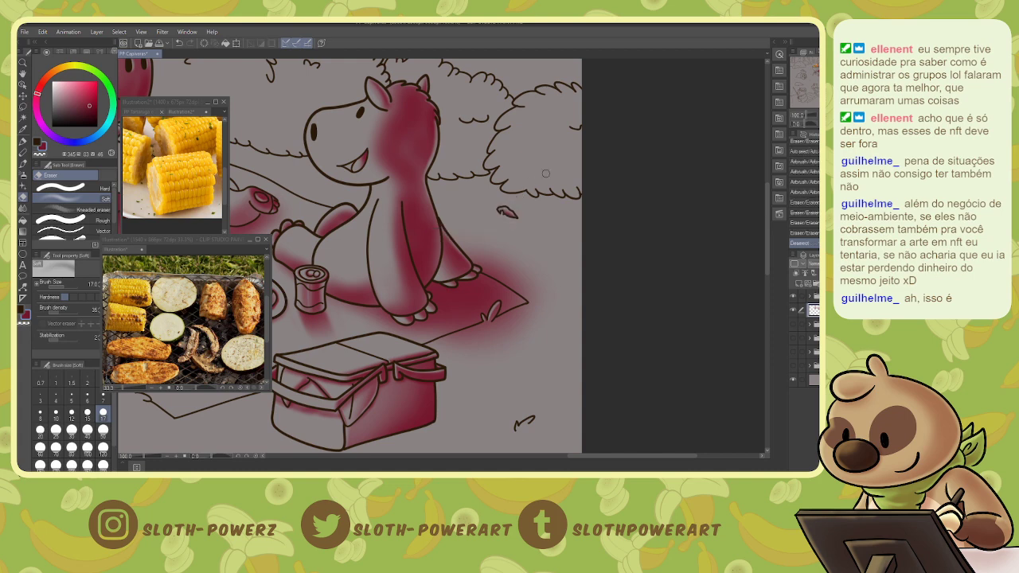
- Select the side faces of the open drinks cooler and shade them with the Soft airbrush at size 150, heaviest on the side nearest the blanket
{"action": "left_click_drag", "start_coordinate": [279, 398], "coordinate": [594, 146]}
{"action": "mouse_move", "coordinate": [310, 95]}
{"action": "left_mouse_down"}
{"action": "mouse_move", "coordinate": [461, 183]}
{"action": "mouse_move", "coordinate": [552, 286]}
{"action": "left_mouse_up"}
{"action": "key", "text": "w"}
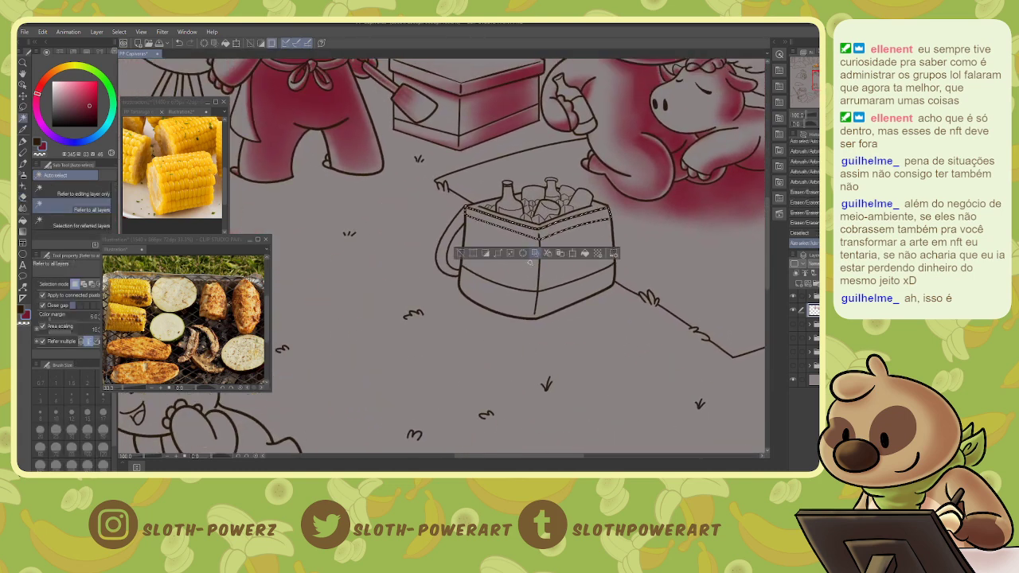
{"action": "left_click", "coordinate": [532, 256]}
{"action": "left_click", "coordinate": [527, 293], "text": "shift"}
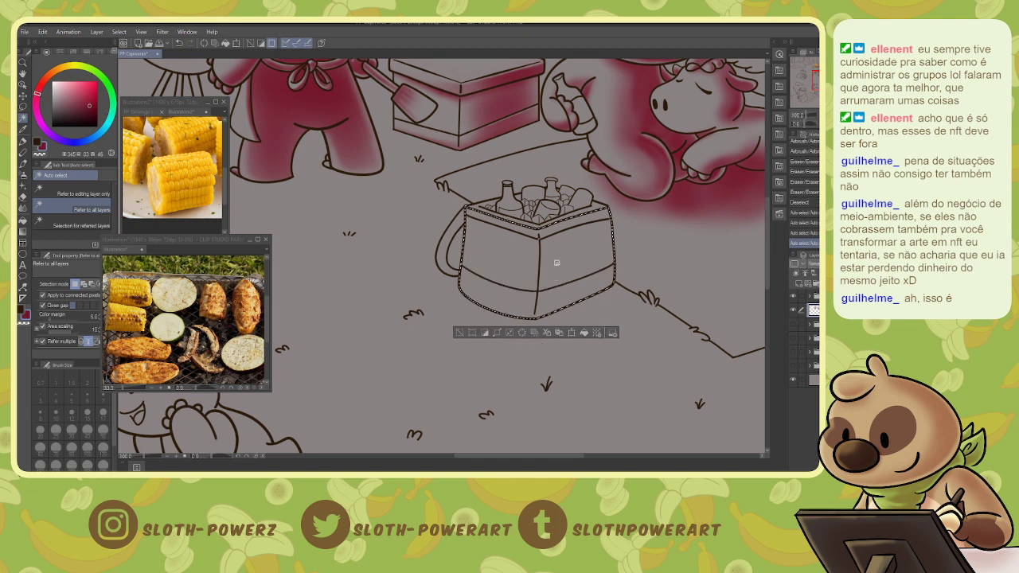
{"action": "key", "text": "m"}
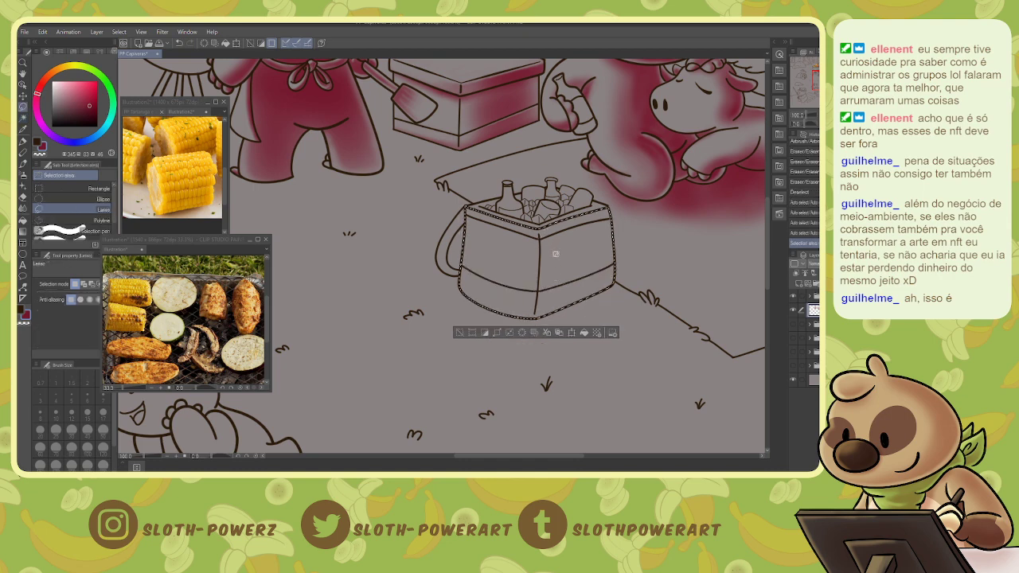
{"action": "key", "text": "b"}
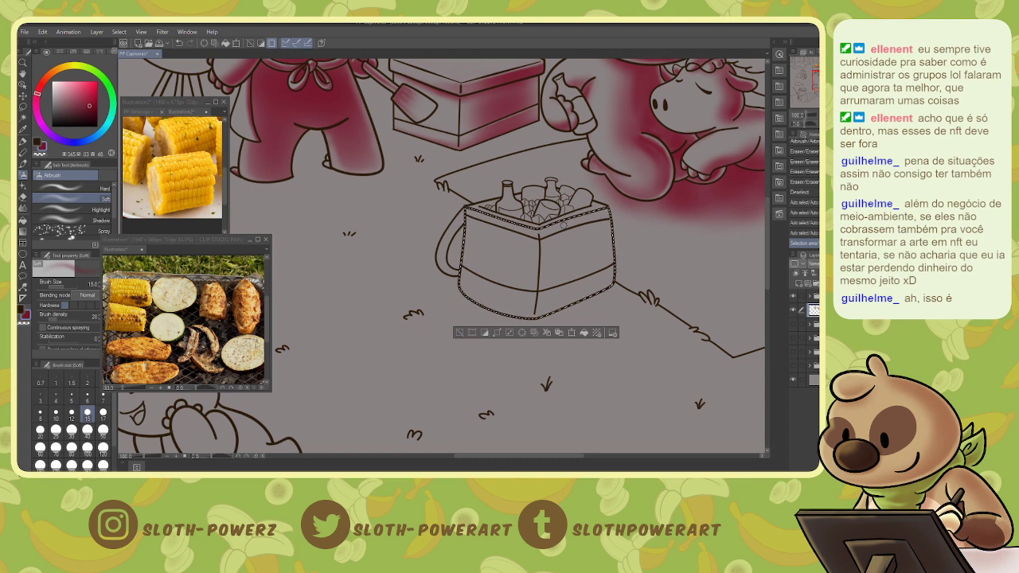
{"action": "key", "text": "bracketright"}
{"action": "key", "text": "bracketright"}
{"action": "key", "text": "bracketright"}
{"action": "key", "text": "bracketright"}
{"action": "key", "text": "bracketright"}
{"action": "key", "text": "bracketright"}
{"action": "key", "text": "bracketright"}
{"action": "key", "text": "bracketright"}
{"action": "key", "text": "bracketright"}
{"action": "key", "text": "bracketright"}
{"action": "key", "text": "bracketright"}
{"action": "key", "text": "bracketright"}
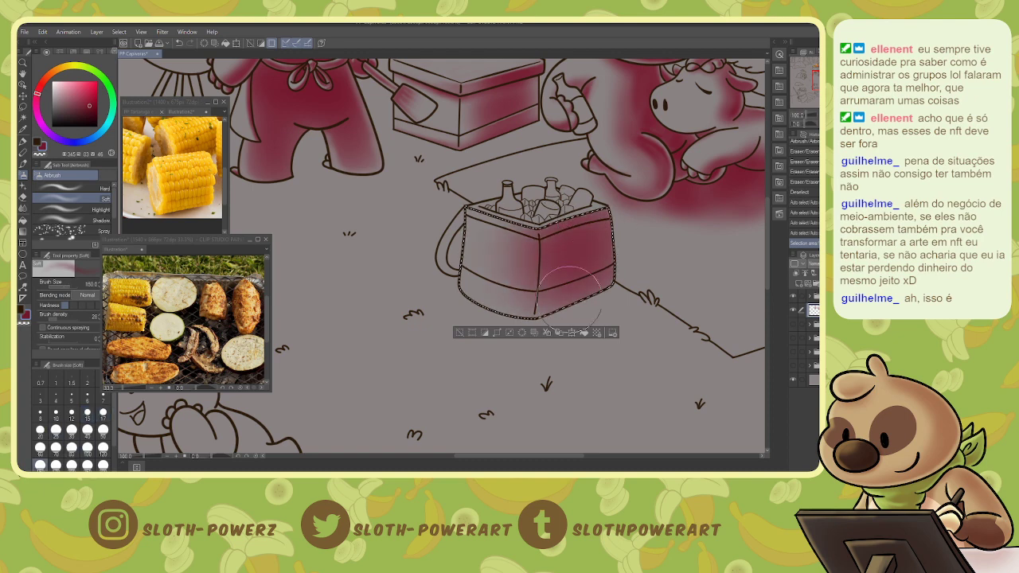
{"action": "mouse_move", "coordinate": [625, 293]}
{"action": "left_mouse_down"}
{"action": "mouse_move", "coordinate": [644, 271]}
{"action": "mouse_move", "coordinate": [598, 257]}
{"action": "left_mouse_up"}
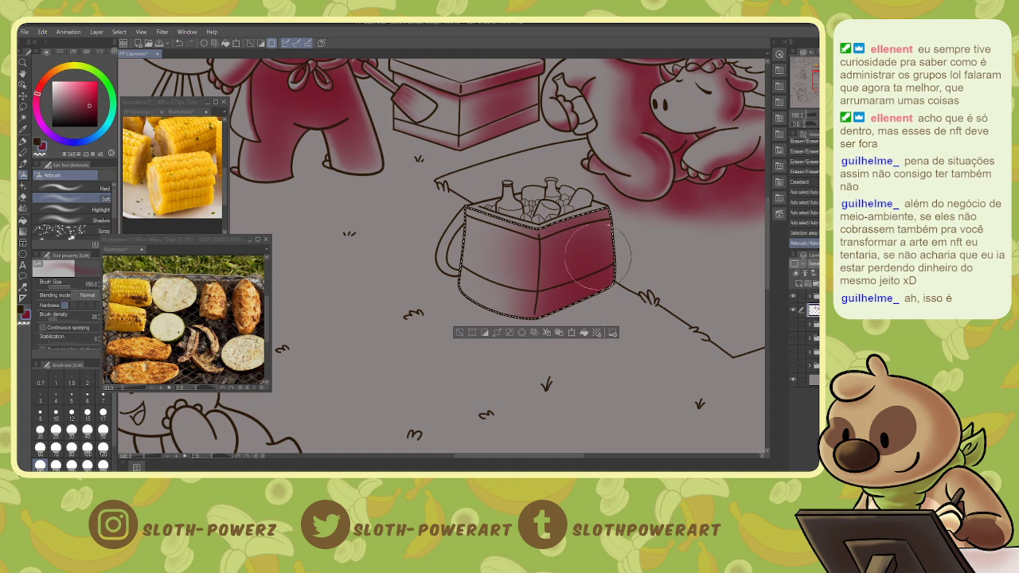
{"action": "left_click_drag", "start_coordinate": [613, 216], "coordinate": [571, 291]}
- Clear most of the shading from the drinks cooler's front face and centre edge with the Soft eraser, using sizes 150 down to 70
{"action": "key", "text": "e"}
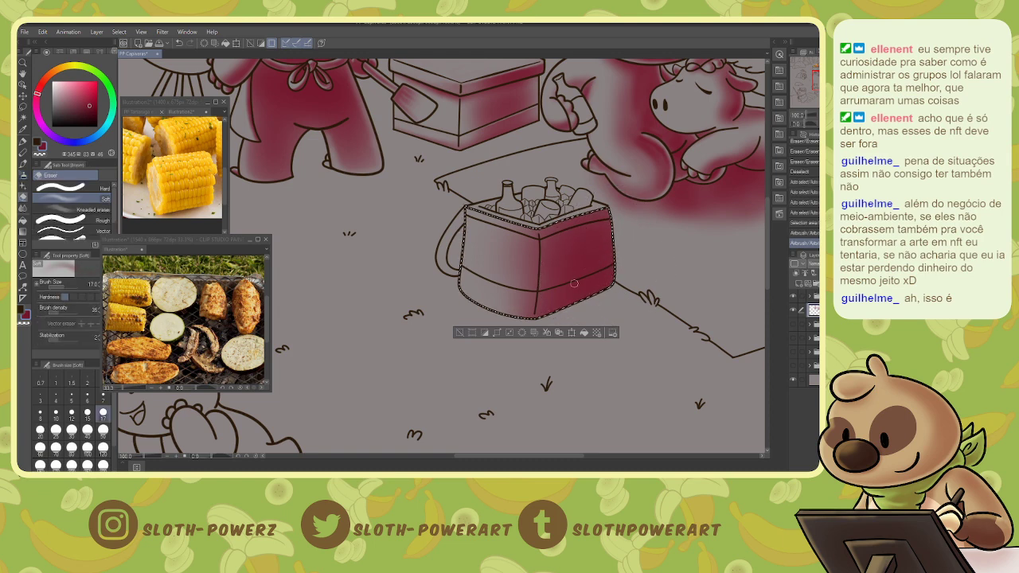
{"action": "key", "text": "]"}
{"action": "key", "text": "]"}
{"action": "key", "text": "]"}
{"action": "key", "text": "]"}
{"action": "key", "text": "]"}
{"action": "key", "text": "]"}
{"action": "key", "text": "]"}
{"action": "key", "text": "]"}
{"action": "key", "text": "]"}
{"action": "key", "text": "]"}
{"action": "key", "text": "]"}
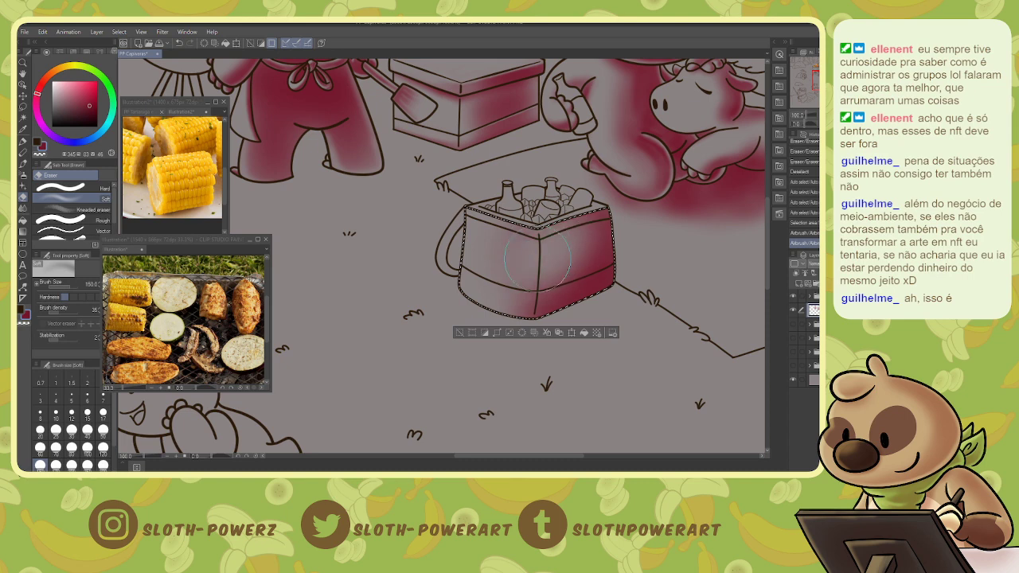
{"action": "left_click_drag", "start_coordinate": [537, 259], "coordinate": [514, 280]}
{"action": "key", "text": "["}
{"action": "key", "text": "["}
{"action": "key", "text": "["}
{"action": "key", "text": "["}
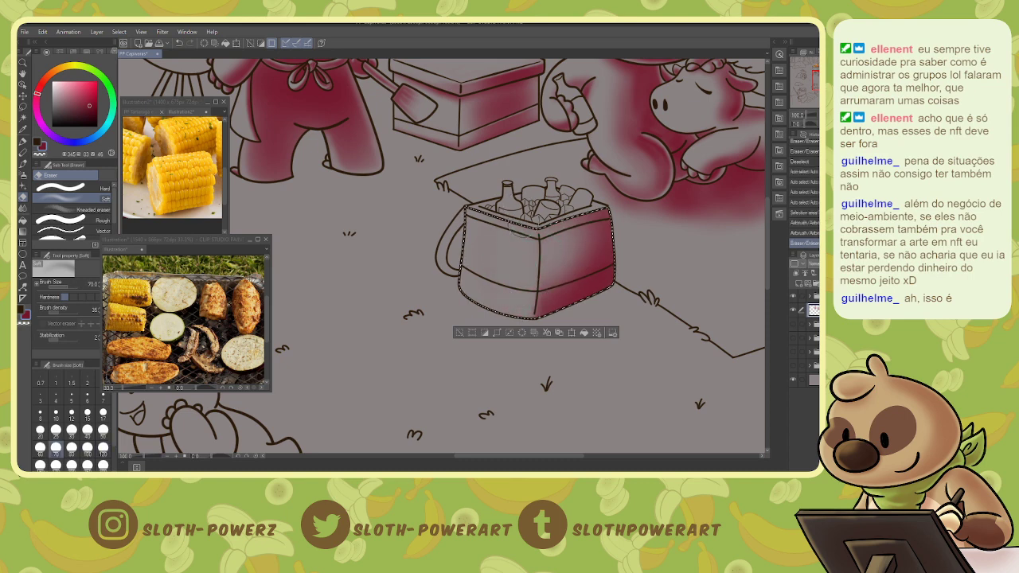
{"action": "key", "text": "]"}
{"action": "mouse_move", "coordinate": [520, 271]}
{"action": "left_mouse_down"}
{"action": "mouse_move", "coordinate": [525, 264]}
{"action": "mouse_move", "coordinate": [550, 297]}
{"action": "mouse_move", "coordinate": [538, 309]}
{"action": "left_mouse_up"}
- Lighten thin strips on the drinks cooler's shaded side face with the Soft eraser at size 7
{"action": "key", "text": "["}
{"action": "key", "text": "["}
{"action": "key", "text": "["}
{"action": "key", "text": "["}
{"action": "key", "text": "["}
{"action": "key", "text": "["}
{"action": "key", "text": "["}
{"action": "key", "text": "["}
{"action": "key", "text": "["}
{"action": "left_click_drag", "start_coordinate": [603, 270], "coordinate": [604, 219]}
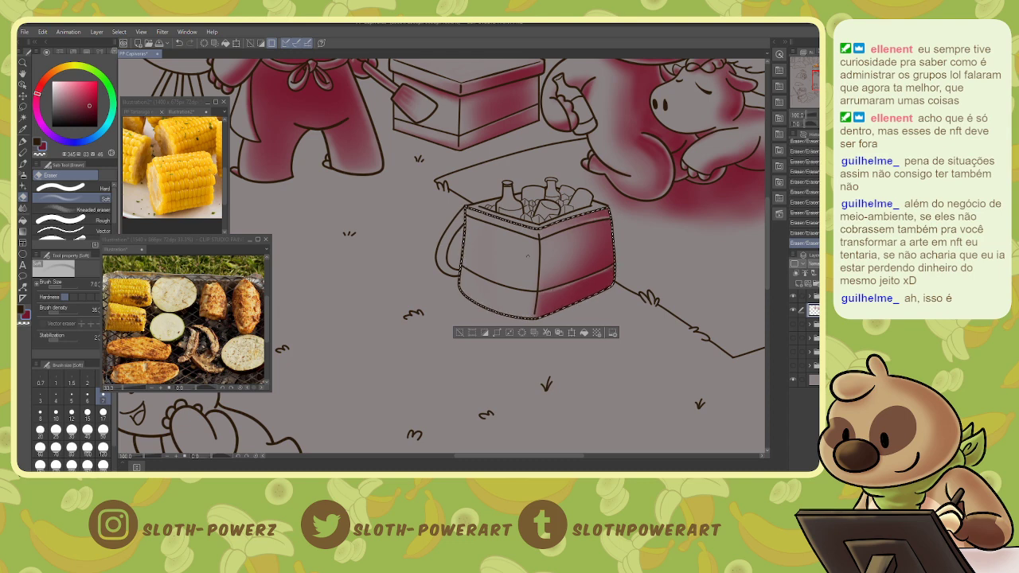
- Reshade the drinks cooler's faces with the Soft airbrush at size 150, soften them with the Soft eraser from size 7 up to 300, and deselect
{"action": "key", "text": "b"}
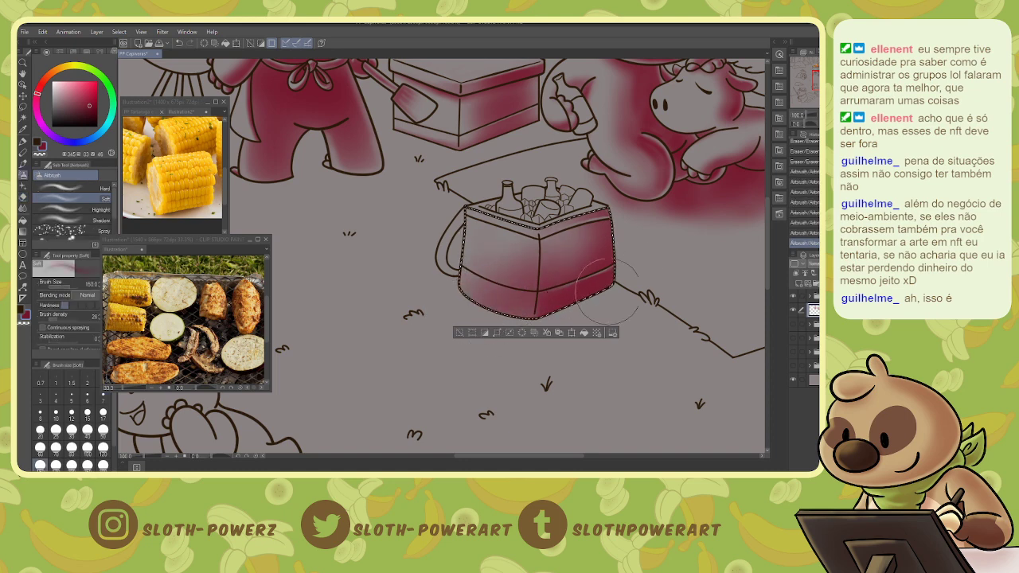
{"action": "key", "text": "e"}
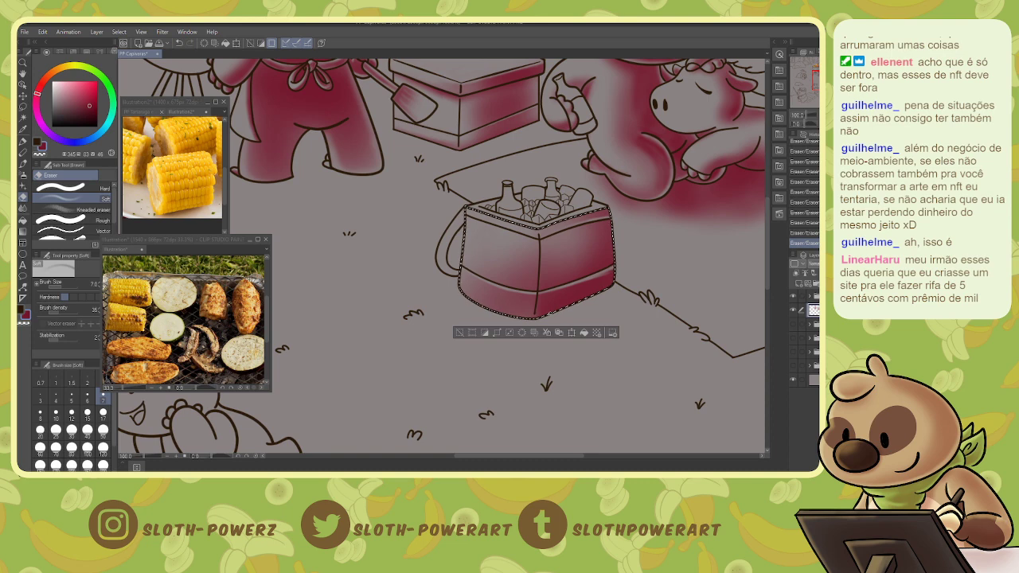
{"action": "key", "text": "]"}
{"action": "key", "text": "]"}
{"action": "key", "text": "]"}
{"action": "key", "text": "]"}
{"action": "key", "text": "]"}
{"action": "key", "text": "]"}
{"action": "key", "text": "]"}
{"action": "key", "text": "]"}
{"action": "key", "text": "]"}
{"action": "key", "text": "]"}
{"action": "key", "text": "]"}
{"action": "key", "text": "]"}
{"action": "key", "text": "]"}
{"action": "key", "text": "]"}
{"action": "key", "text": "]"}
{"action": "key", "text": "]"}
{"action": "key", "text": "]"}
{"action": "key", "text": "]"}
{"action": "key", "text": "]"}
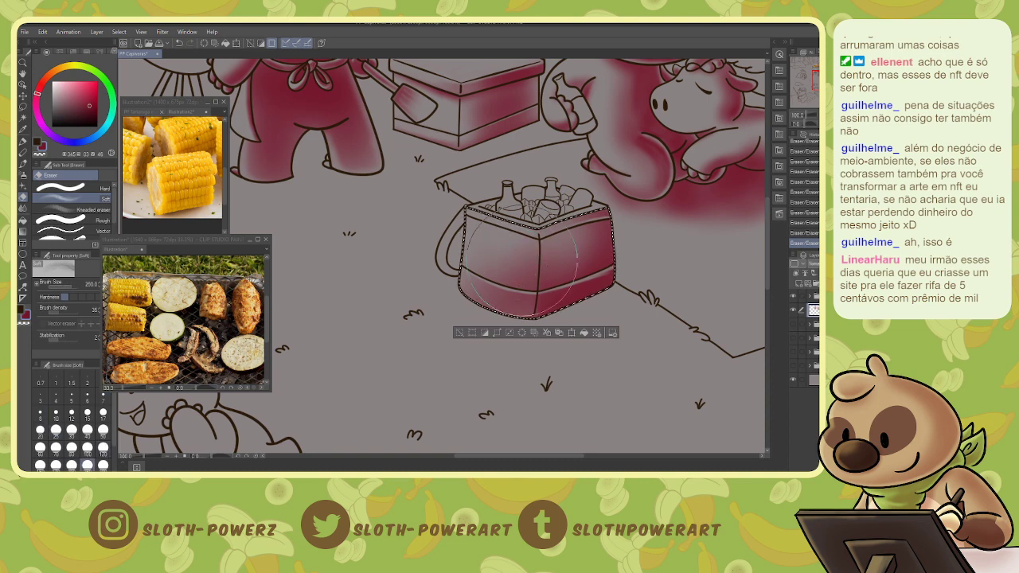
{"action": "key", "text": "]"}
{"action": "mouse_move", "coordinate": [521, 267]}
{"action": "left_mouse_down"}
{"action": "mouse_move", "coordinate": [511, 271]}
{"action": "mouse_move", "coordinate": [524, 290]}
{"action": "mouse_move", "coordinate": [491, 288]}
{"action": "left_mouse_up"}
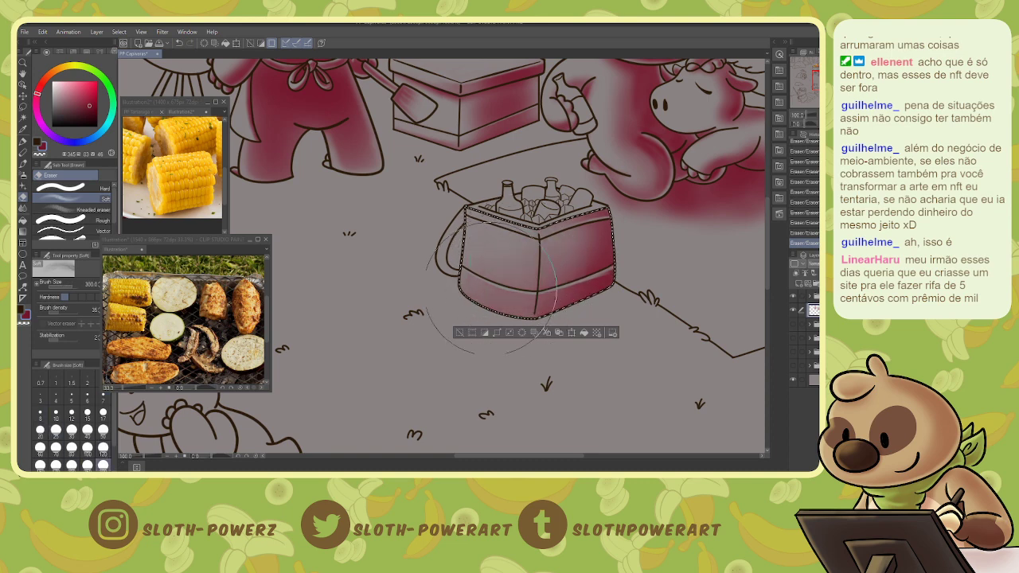
{"action": "key", "text": "ctrl+d"}
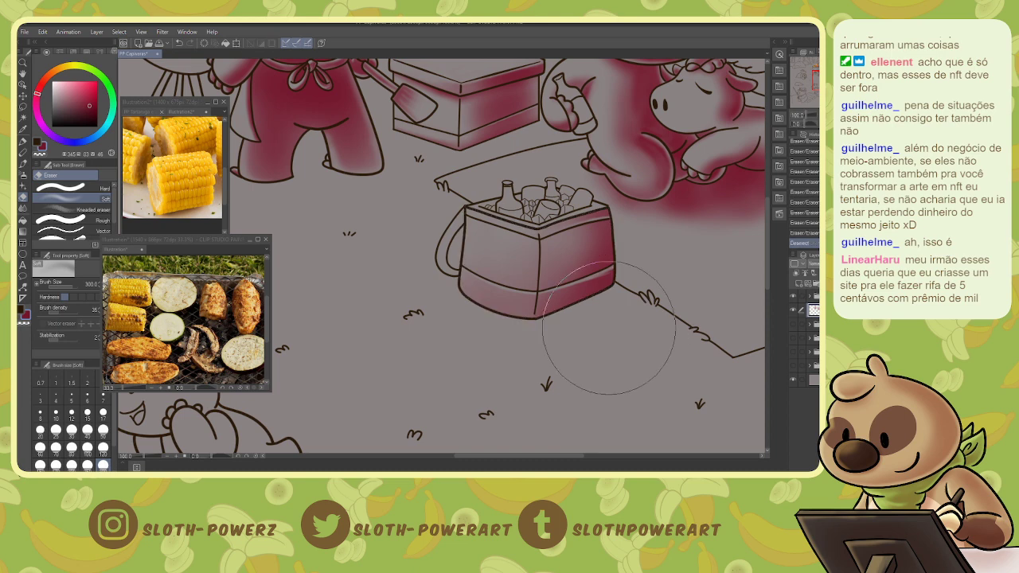
- Select the drinks cooler's top rim around the bottles and shade it with the Soft airbrush at size 60
{"action": "key", "text": "w"}
{"action": "left_click", "coordinate": [581, 212]}
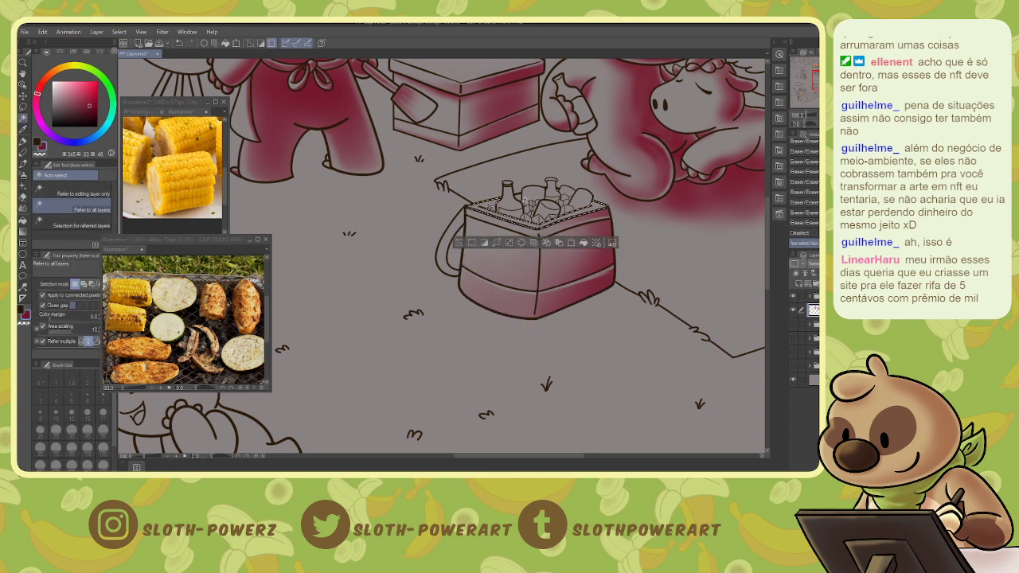
{"action": "key", "text": "b"}
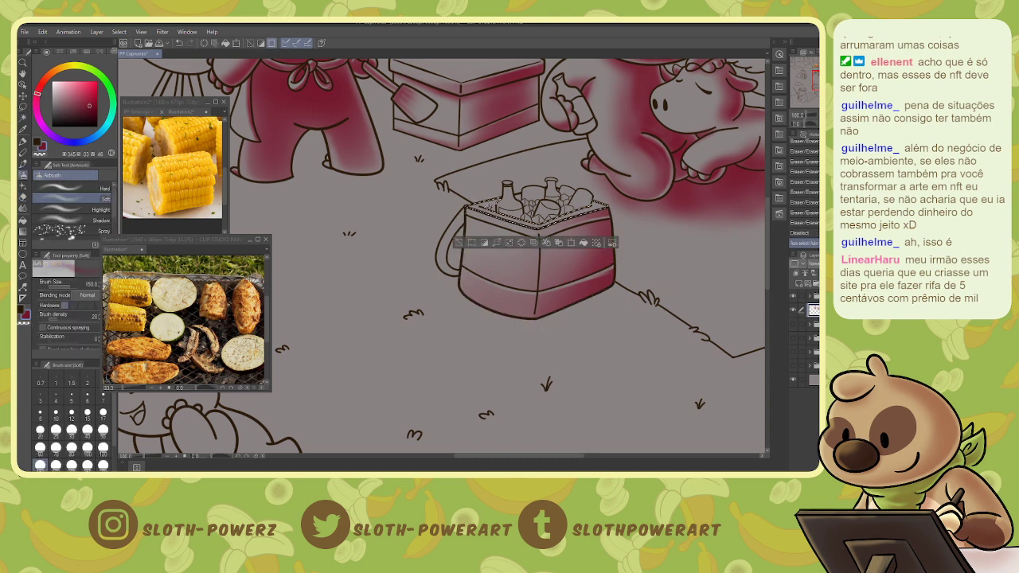
{"action": "key", "text": "bracketleft"}
{"action": "key", "text": "bracketleft"}
{"action": "key", "text": "bracketleft"}
{"action": "key", "text": "bracketleft"}
{"action": "key", "text": "bracketleft"}
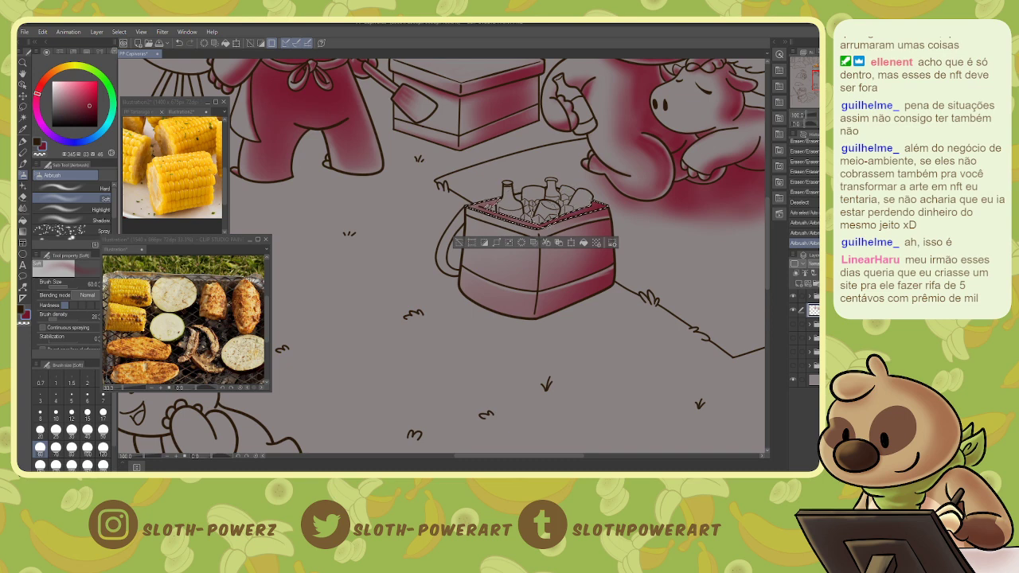
- Lighten the front-facing part of the drinks cooler's top rim with the Soft eraser at size 12
{"action": "key", "text": "e"}
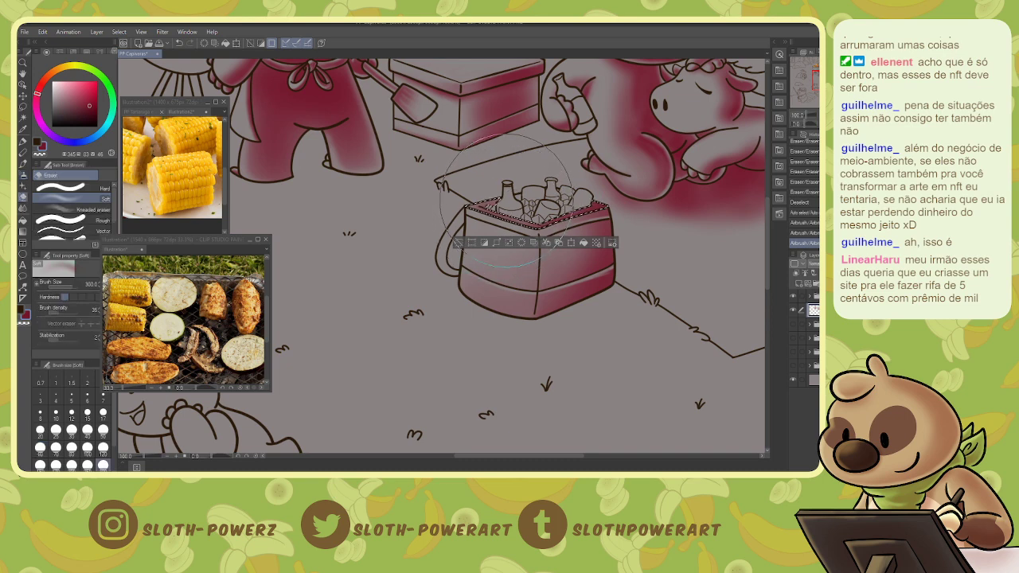
{"action": "key", "text": "bracketleft"}
{"action": "key", "text": "bracketleft"}
{"action": "key", "text": "bracketleft"}
{"action": "key", "text": "bracketleft"}
{"action": "key", "text": "bracketleft"}
{"action": "key", "text": "bracketleft"}
{"action": "key", "text": "bracketleft"}
{"action": "key", "text": "bracketleft"}
{"action": "key", "text": "bracketleft"}
{"action": "key", "text": "bracketleft"}
{"action": "key", "text": "bracketleft"}
{"action": "key", "text": "bracketleft"}
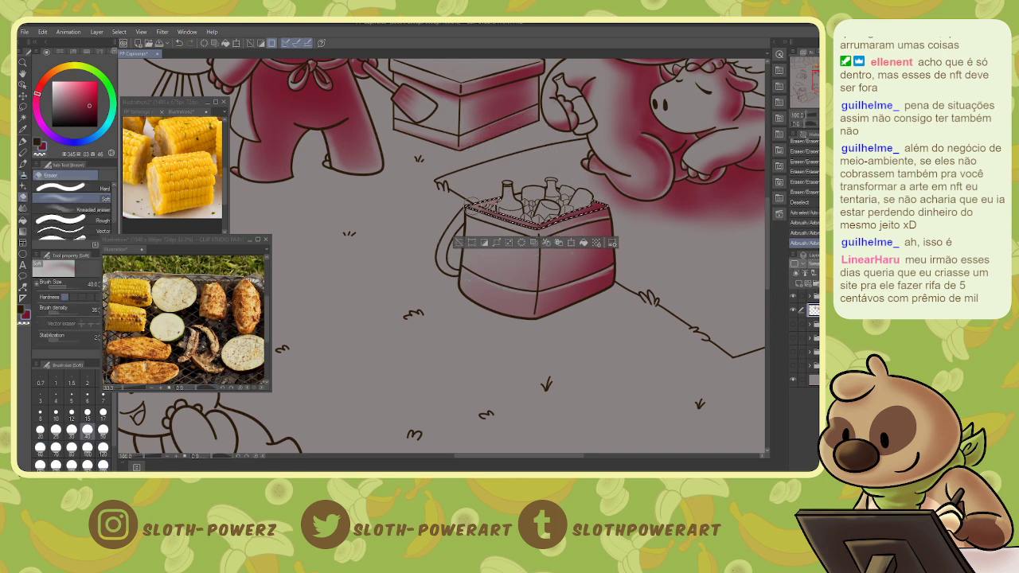
{"action": "key", "text": "bracketleft"}
{"action": "key", "text": "bracketleft"}
{"action": "key", "text": "bracketleft"}
{"action": "key", "text": "bracketleft"}
{"action": "key", "text": "bracketleft"}
{"action": "key", "text": "bracketleft"}
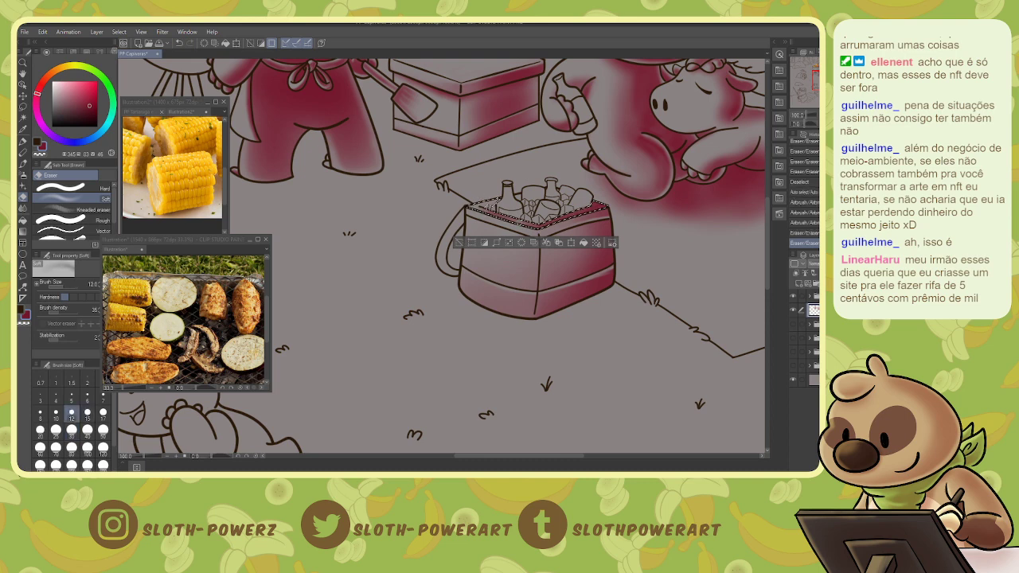
{"action": "left_click_drag", "start_coordinate": [487, 209], "coordinate": [520, 219]}
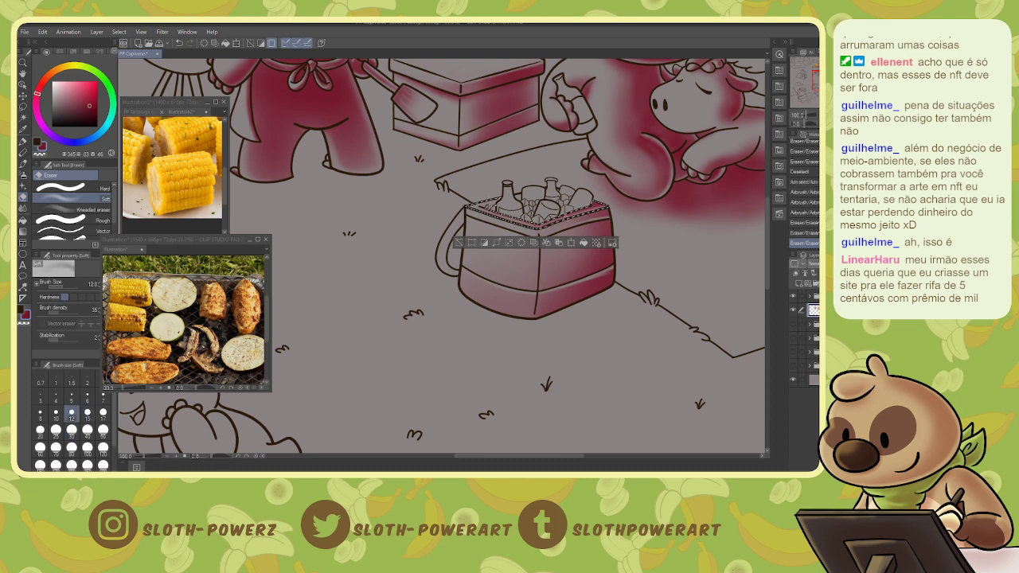
- Select the area inside the drinks cooler's rim, shade around the bottles with the Soft airbrush at size 7, and deselect
{"action": "mouse_move", "coordinate": [538, 225]}
{"action": "left_mouse_down"}
{"action": "mouse_move", "coordinate": [591, 211]}
{"action": "mouse_move", "coordinate": [546, 269]}
{"action": "left_mouse_up"}
{"action": "key", "text": "ctrl+plus"}
{"action": "key", "text": "w"}
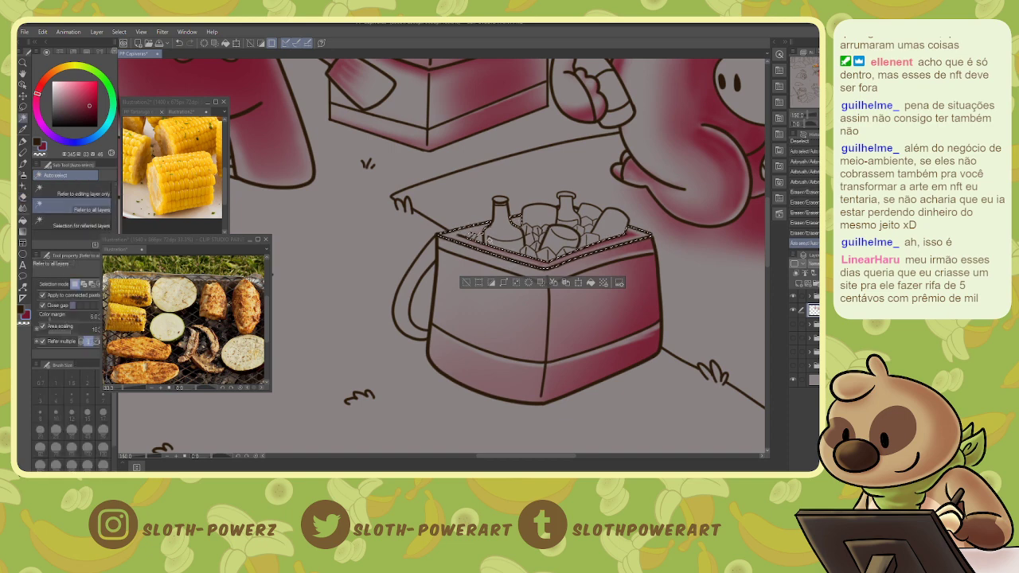
{"action": "key", "text": "b"}
{"action": "key", "text": "bracketleft"}
{"action": "key", "text": "bracketleft"}
{"action": "key", "text": "bracketleft"}
{"action": "key", "text": "bracketleft"}
{"action": "key", "text": "bracketleft"}
{"action": "key", "text": "bracketleft"}
{"action": "key", "text": "bracketleft"}
{"action": "key", "text": "bracketleft"}
{"action": "key", "text": "bracketleft"}
{"action": "key", "text": "bracketleft"}
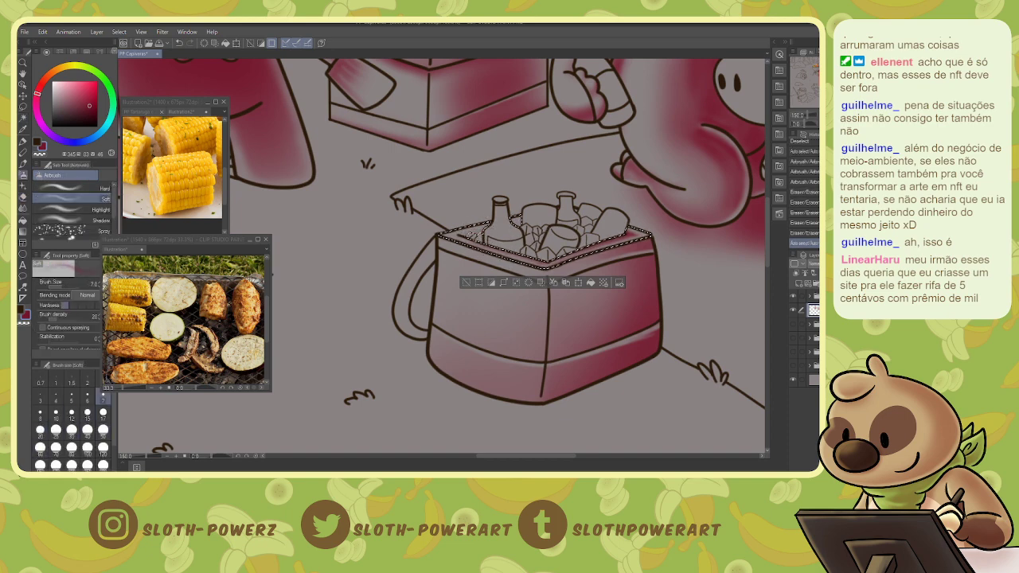
{"action": "mouse_move", "coordinate": [466, 235]}
{"action": "left_mouse_down"}
{"action": "mouse_move", "coordinate": [450, 238]}
{"action": "mouse_move", "coordinate": [514, 220]}
{"action": "left_mouse_up"}
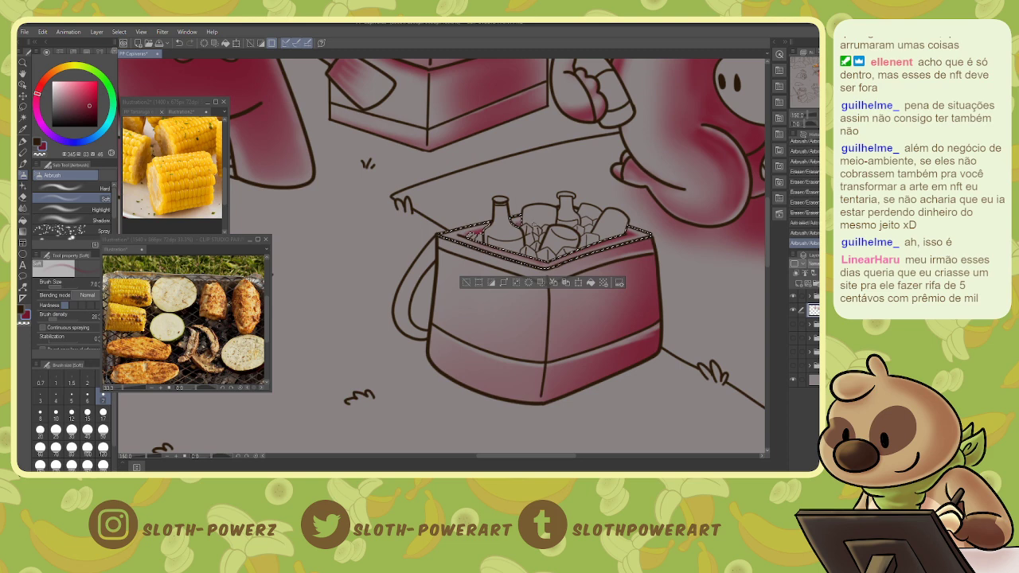
{"action": "key", "text": "ctrl+d"}
- Select the drinks cooler's side handle with its inner gap and shade it with the Soft airbrush at size 25
{"action": "key", "text": "w"}
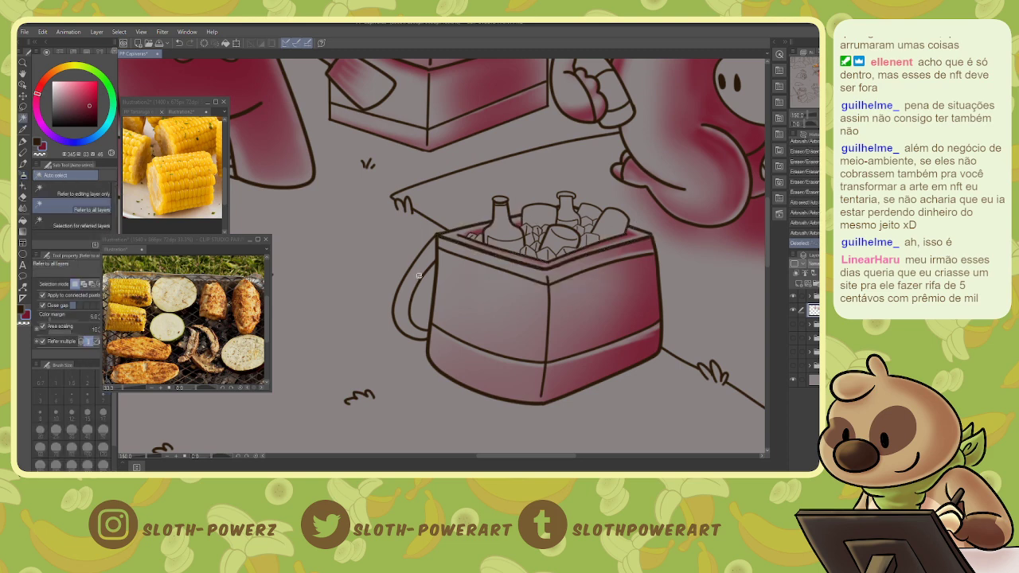
{"action": "left_click", "coordinate": [418, 275]}
{"action": "key", "text": "m"}
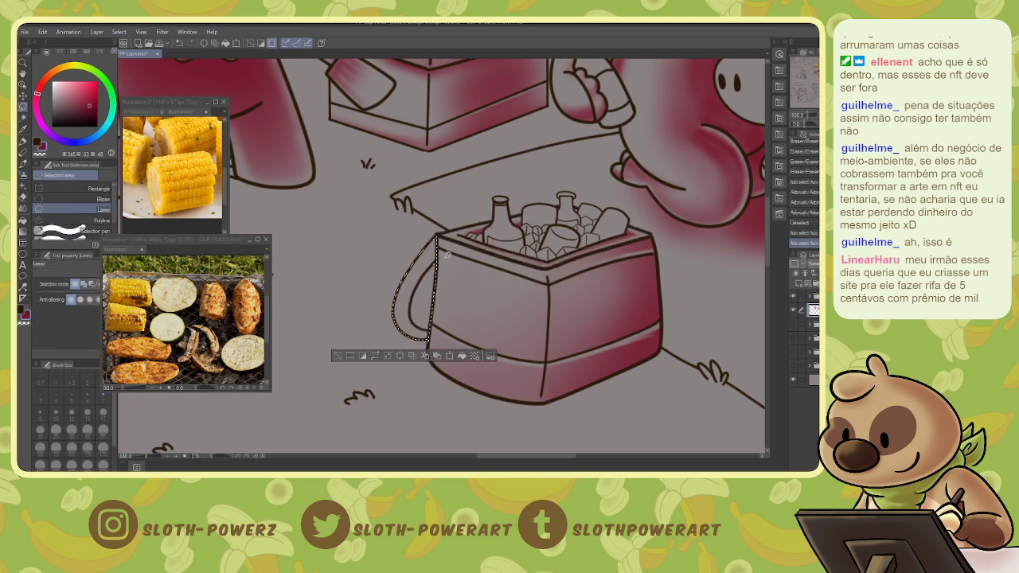
{"action": "key", "text": "b"}
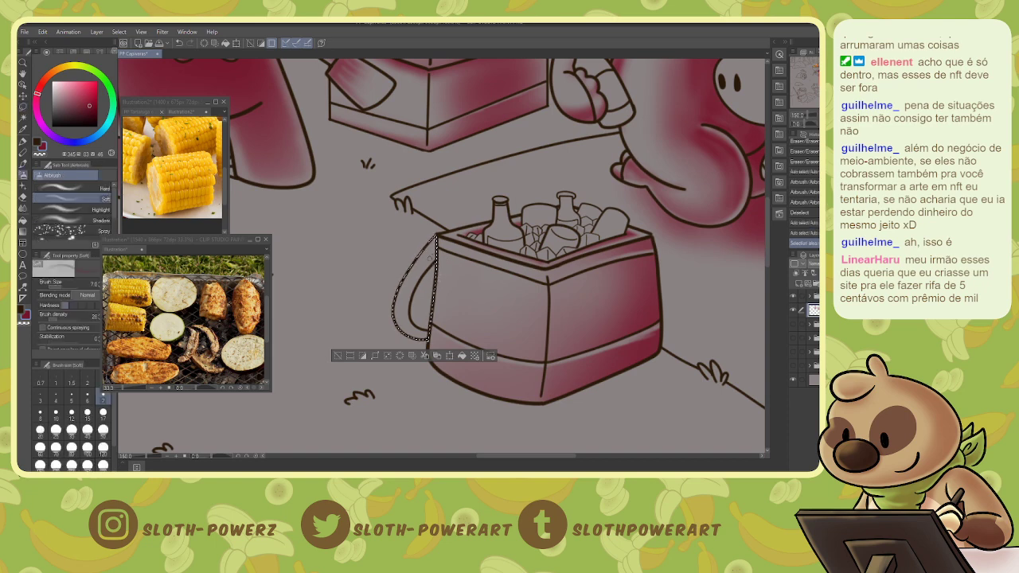
{"action": "key", "text": "bracketleft"}
{"action": "key", "text": "bracketleft"}
{"action": "key", "text": "bracketleft"}
{"action": "key", "text": "bracketleft"}
{"action": "key", "text": "bracketleft"}
{"action": "key", "text": "bracketright"}
{"action": "key", "text": "bracketright"}
{"action": "key", "text": "bracketright"}
{"action": "key", "text": "bracketright"}
{"action": "key", "text": "bracketright"}
{"action": "key", "text": "bracketright"}
{"action": "key", "text": "bracketright"}
{"action": "key", "text": "bracketright"}
{"action": "key", "text": "bracketright"}
{"action": "key", "text": "bracketright"}
{"action": "key", "text": "bracketright"}
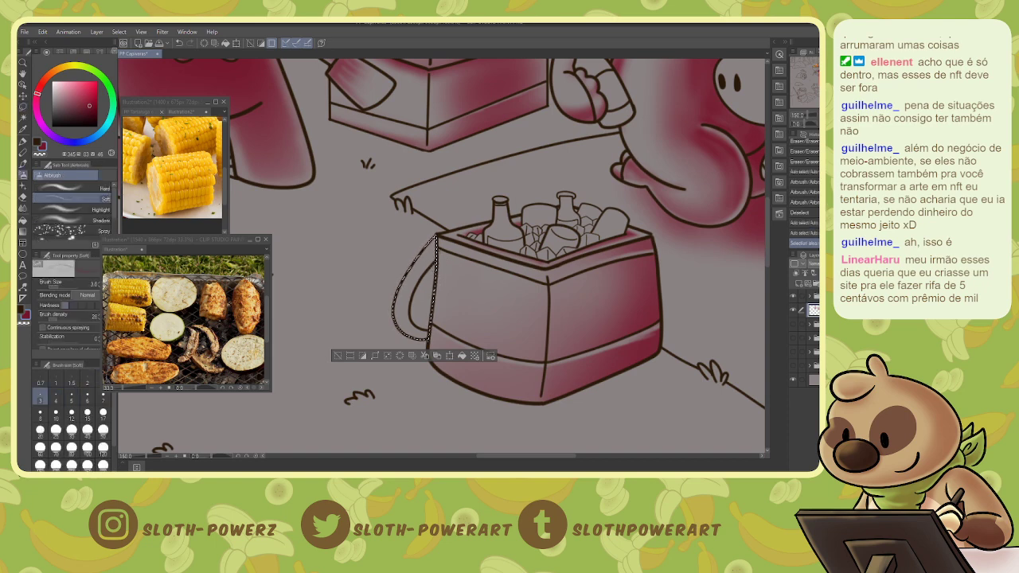
{"action": "key", "text": "bracketright"}
{"action": "left_click_drag", "start_coordinate": [436, 253], "coordinate": [423, 327]}
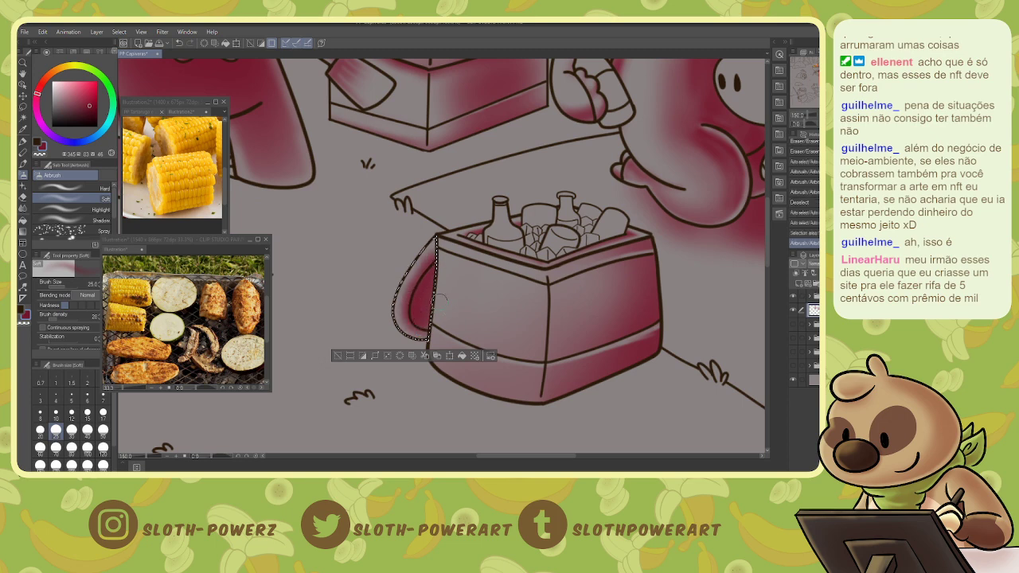
- Lighten the middle of the drinks cooler's side handle with the Soft eraser at size 6 and deselect
{"action": "key", "text": "e"}
{"action": "key", "text": "p"}
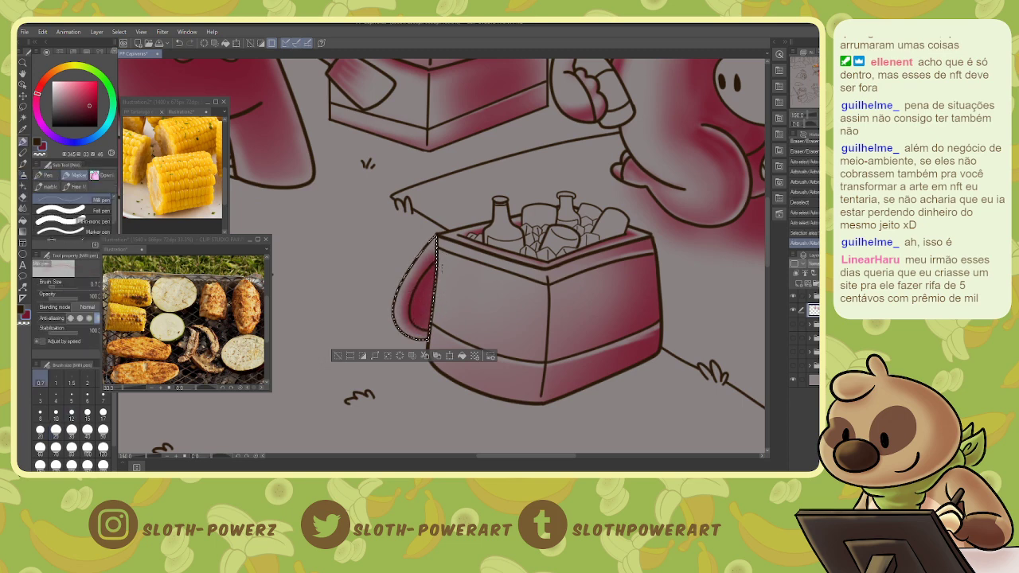
{"action": "key", "text": "e"}
{"action": "key", "text": "bracketleft"}
{"action": "key", "text": "bracketleft"}
{"action": "key", "text": "bracketleft"}
{"action": "key", "text": "bracketleft"}
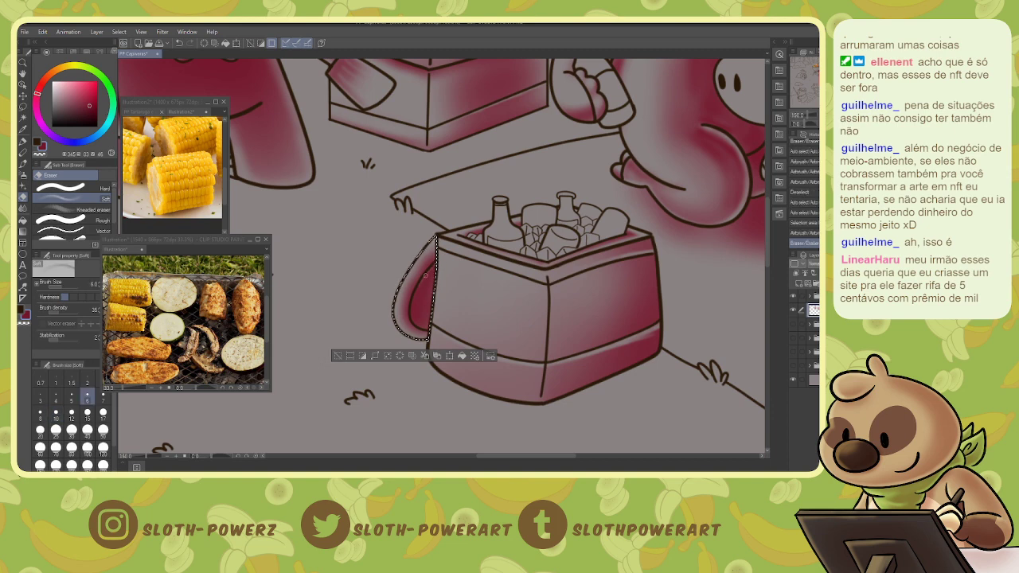
{"action": "left_click_drag", "start_coordinate": [425, 275], "coordinate": [418, 326]}
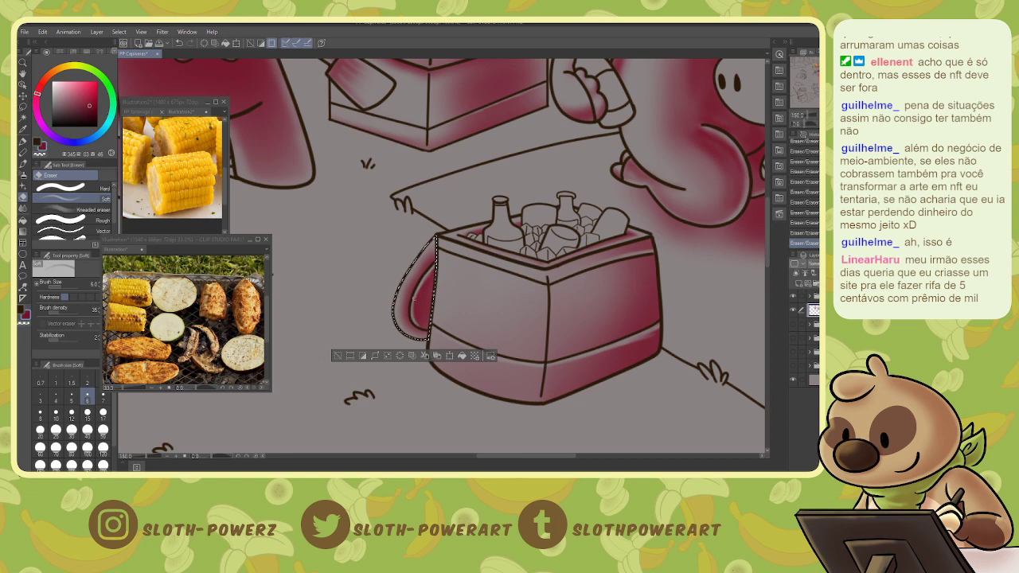
{"action": "key", "text": "bracketright"}
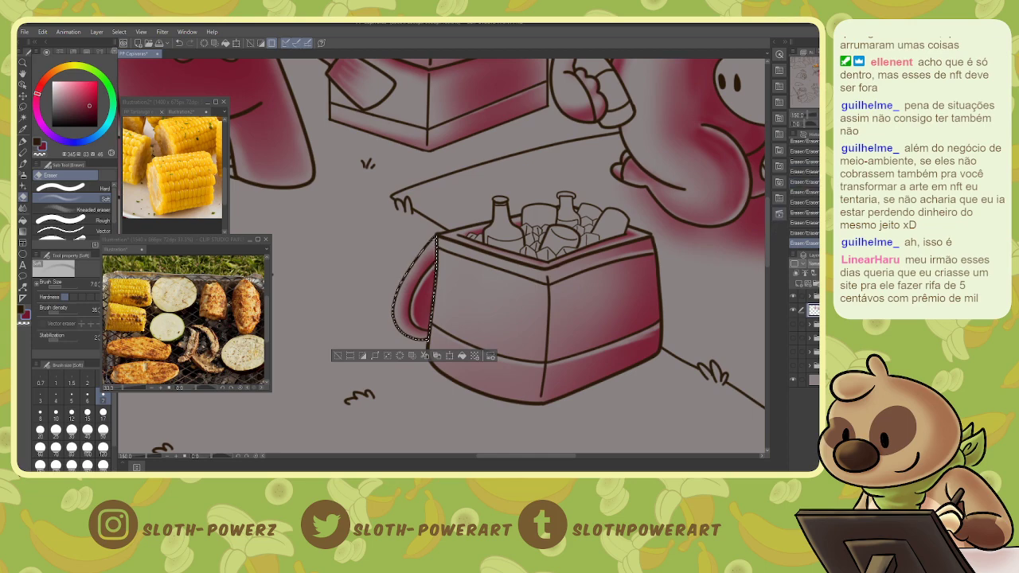
{"action": "key", "text": "ctrl+minus"}
{"action": "key", "text": "ctrl+minus"}
{"action": "key", "text": "ctrl+minus"}
{"action": "key", "text": "ctrl+minus"}
{"action": "key", "text": "ctrl+minus"}
{"action": "left_click_drag", "start_coordinate": [719, 208], "coordinate": [729, 221]}
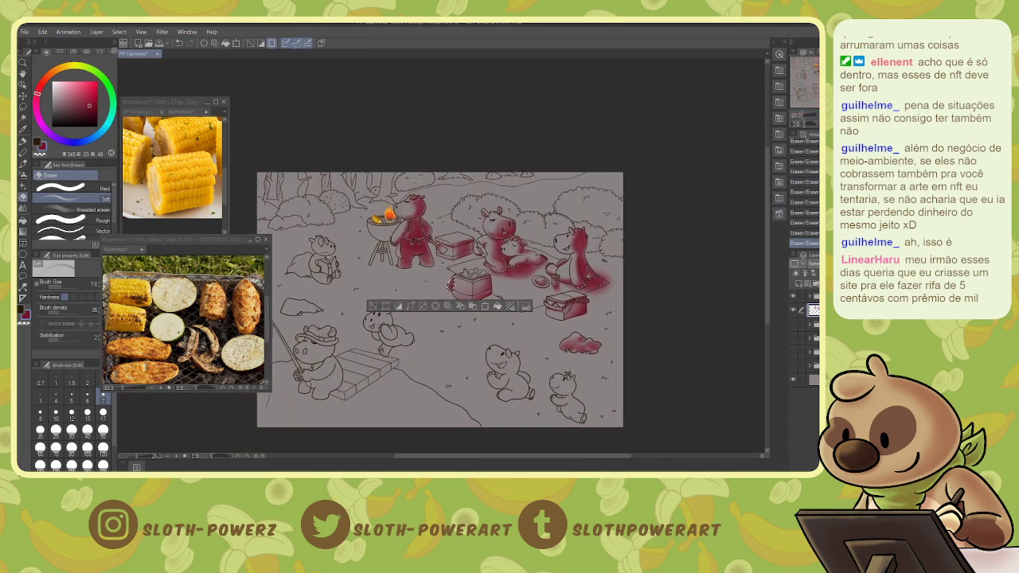
{"action": "key", "text": "ctrl+d"}
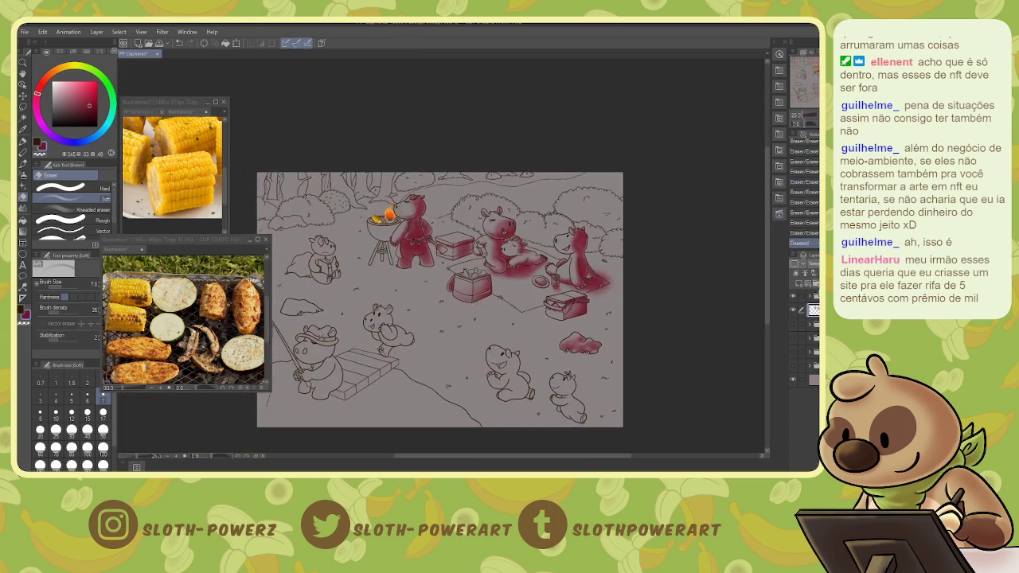
- Select the grass area around the picnic with Auto select while the shading layer is hidden, and show the layer again
{"action": "left_click", "coordinate": [794, 311]}
{"action": "key", "text": "w"}
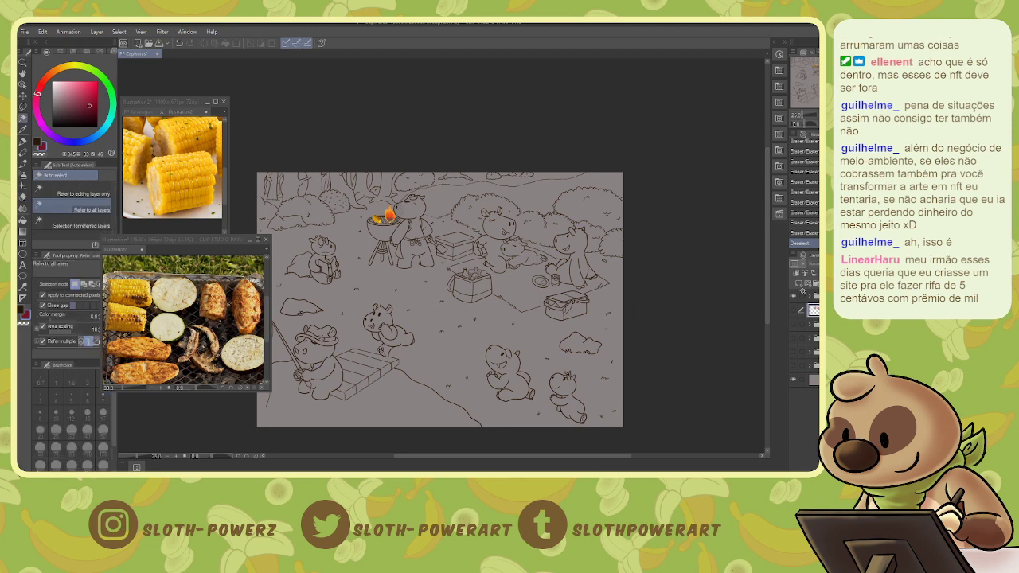
{"action": "left_click", "coordinate": [557, 327]}
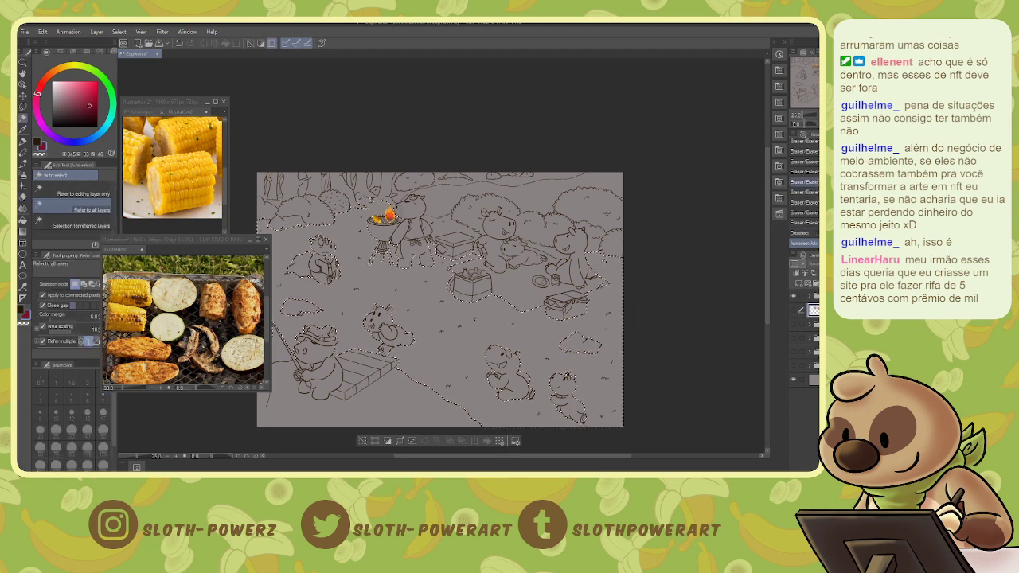
{"action": "key", "text": "ctrl+alt+0"}
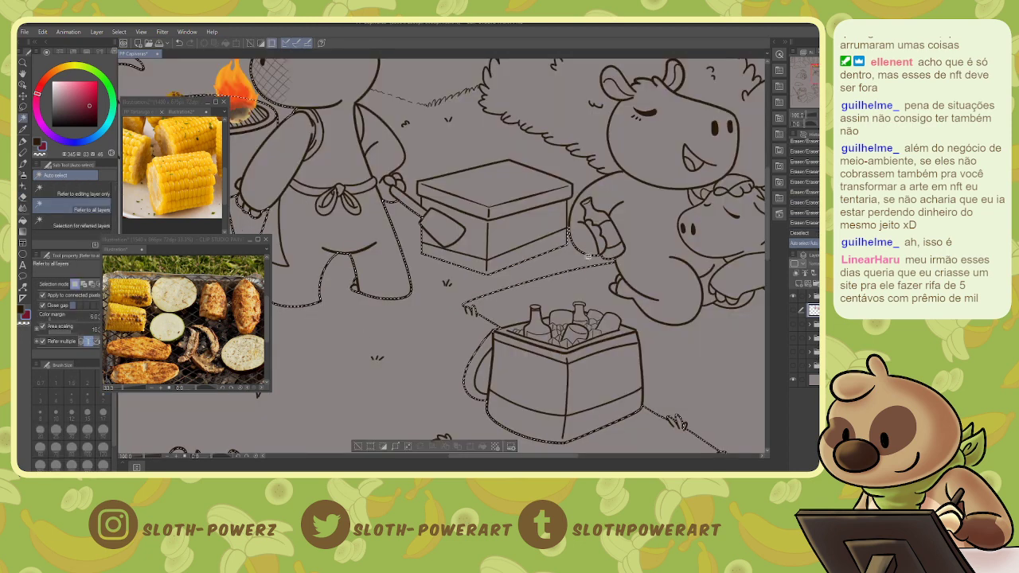
{"action": "left_click", "coordinate": [794, 311]}
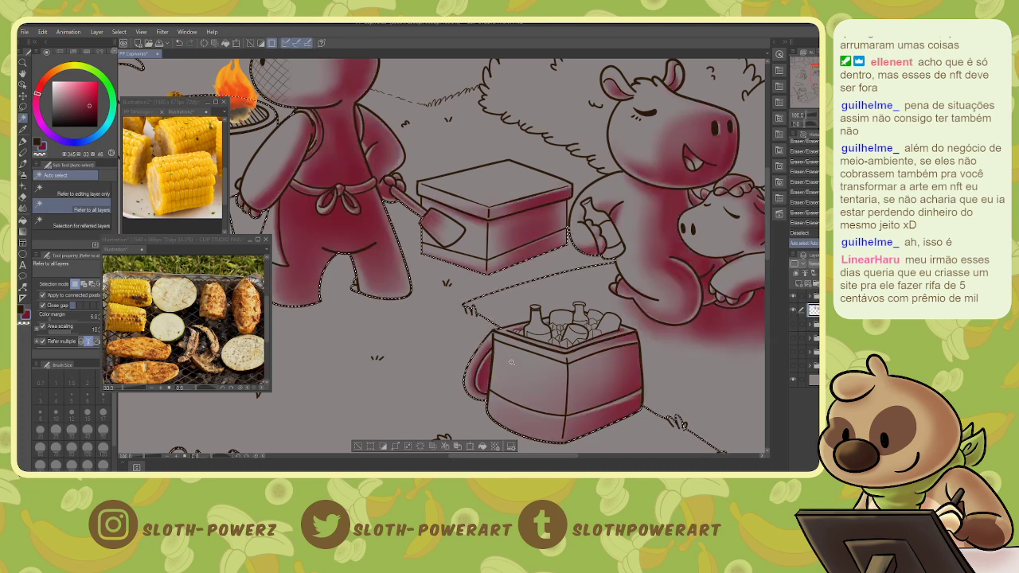
{"action": "key", "text": "b"}
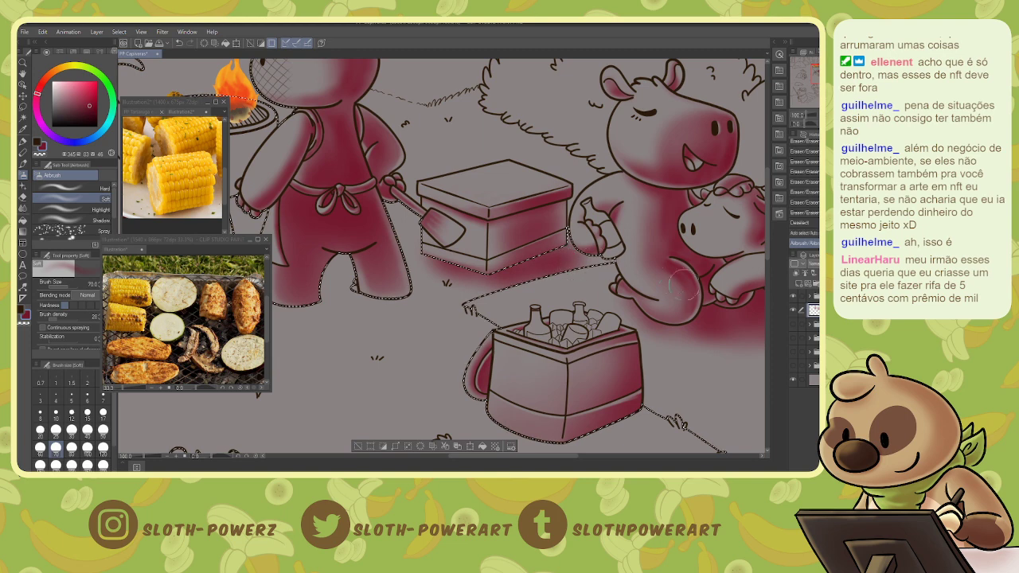
- Add the blanket area behind the drinks cooler to the selection and airbrush a ground shadow beneath the closed cooler at size 70
{"action": "key", "text": "w"}
{"action": "left_click", "coordinate": [546, 290]}
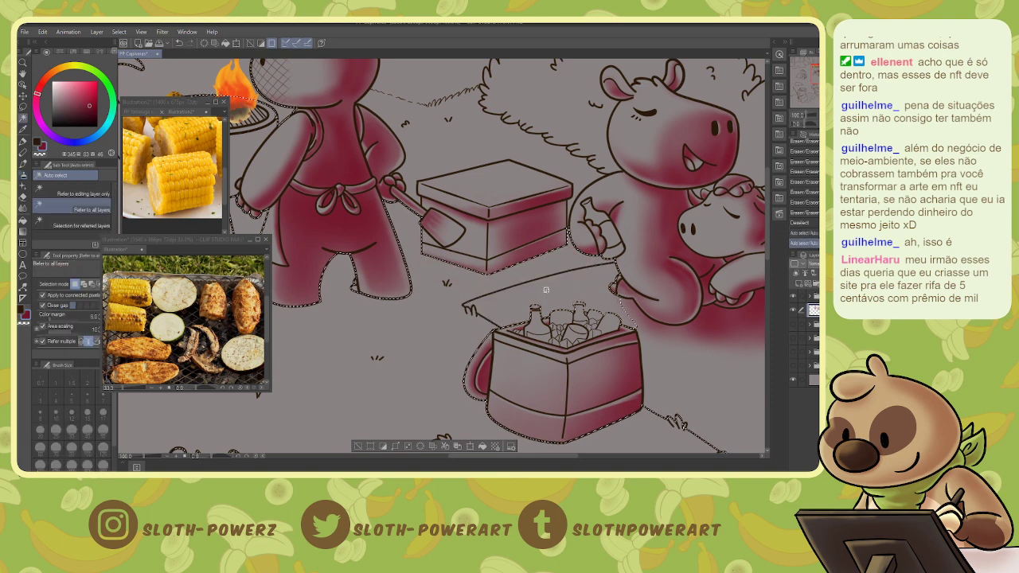
{"action": "key", "text": "b"}
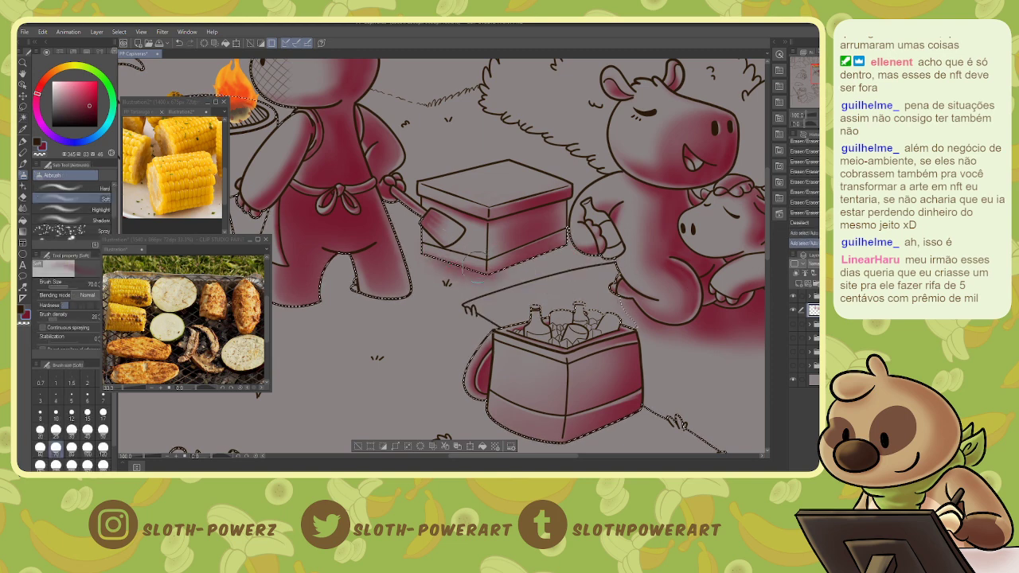
{"action": "mouse_move", "coordinate": [475, 256]}
{"action": "left_mouse_down"}
{"action": "mouse_move", "coordinate": [567, 252]}
{"action": "mouse_move", "coordinate": [555, 260]}
{"action": "mouse_move", "coordinate": [570, 250]}
{"action": "mouse_move", "coordinate": [565, 236]}
{"action": "mouse_move", "coordinate": [577, 254]}
{"action": "mouse_move", "coordinate": [540, 267]}
{"action": "mouse_move", "coordinate": [600, 261]}
{"action": "mouse_move", "coordinate": [513, 292]}
{"action": "mouse_move", "coordinate": [608, 272]}
{"action": "left_mouse_up"}
- Deselect, reselect the grass with the shading layer hidden, and airbrush a shadow on it beneath the drinks cooler at size 70
{"action": "left_click_drag", "start_coordinate": [713, 227], "coordinate": [616, 105]}
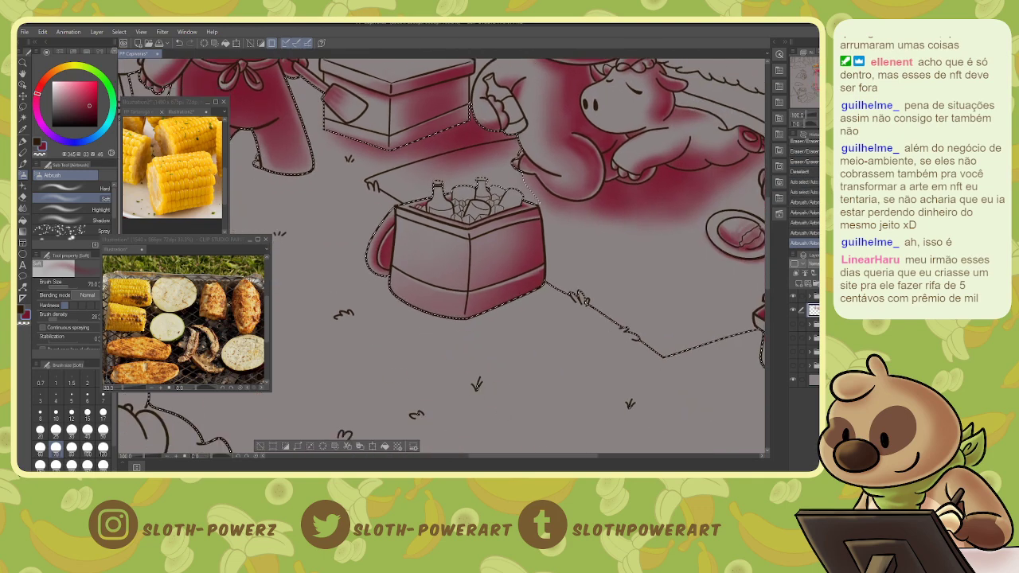
{"action": "key", "text": "ctrl+d"}
{"action": "left_click", "coordinate": [792, 312]}
{"action": "key", "text": "w"}
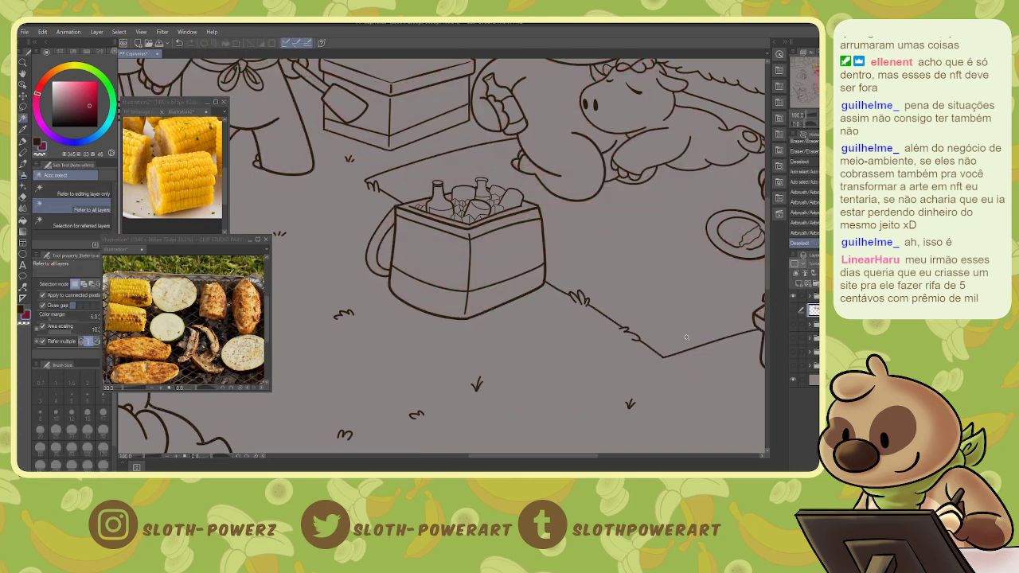
{"action": "left_click", "coordinate": [685, 337]}
{"action": "left_click", "coordinate": [792, 312]}
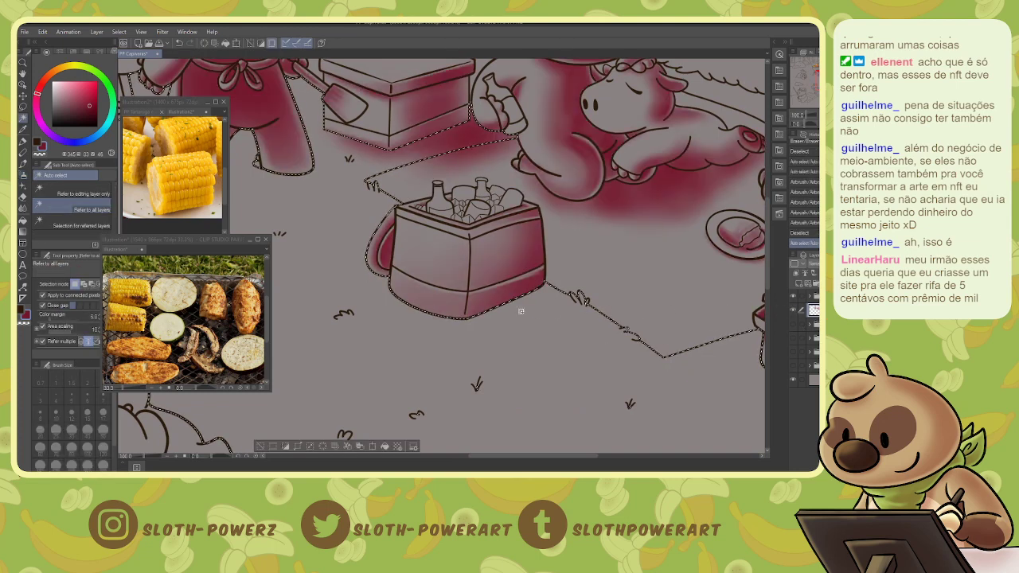
{"action": "key", "text": "b"}
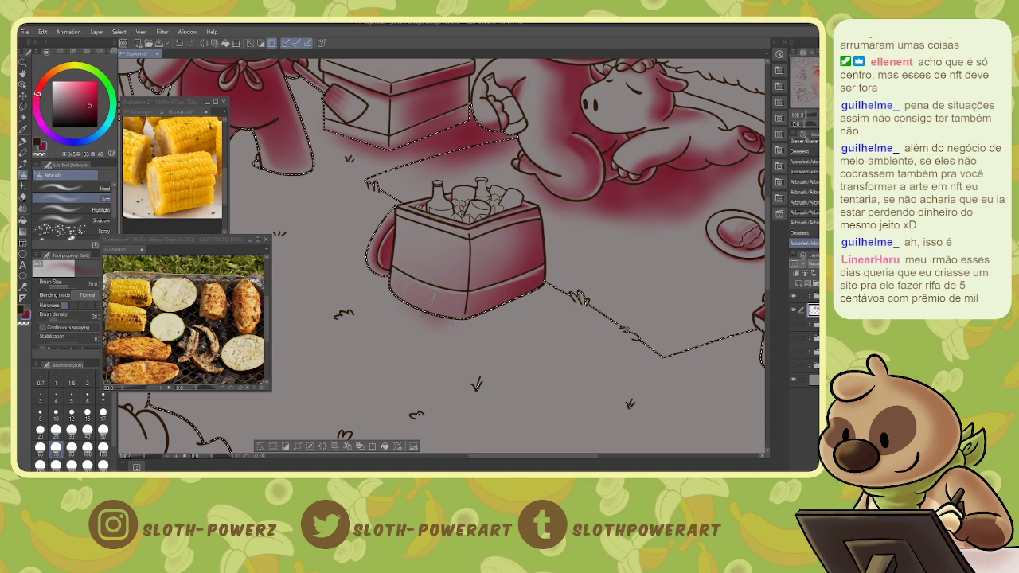
{"action": "left_click_drag", "start_coordinate": [414, 314], "coordinate": [445, 319]}
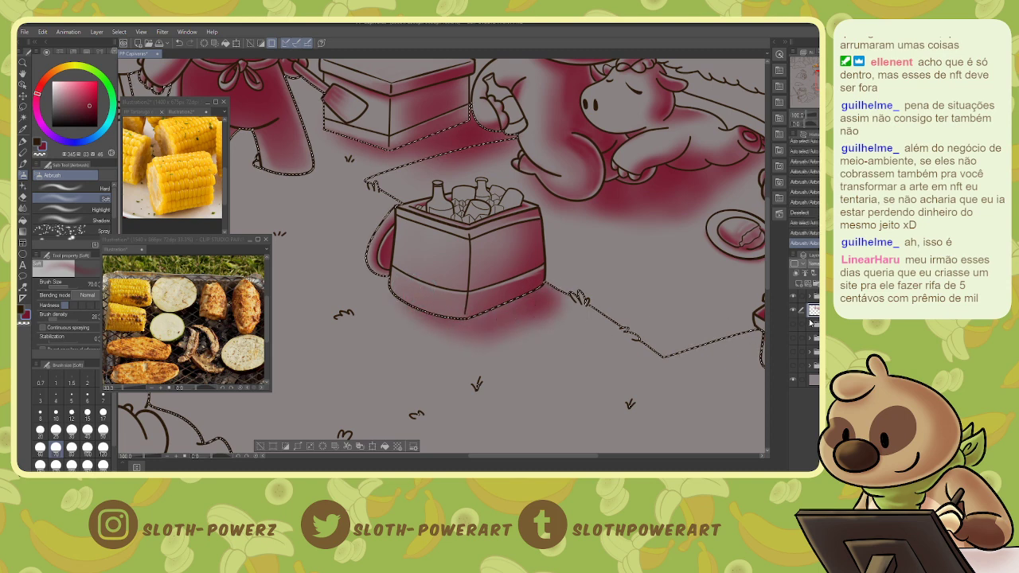
- Add the blanket to the selection and extend the drinks cooler's shadow onto it with the Soft airbrush at size 70
{"action": "key", "text": "w"}
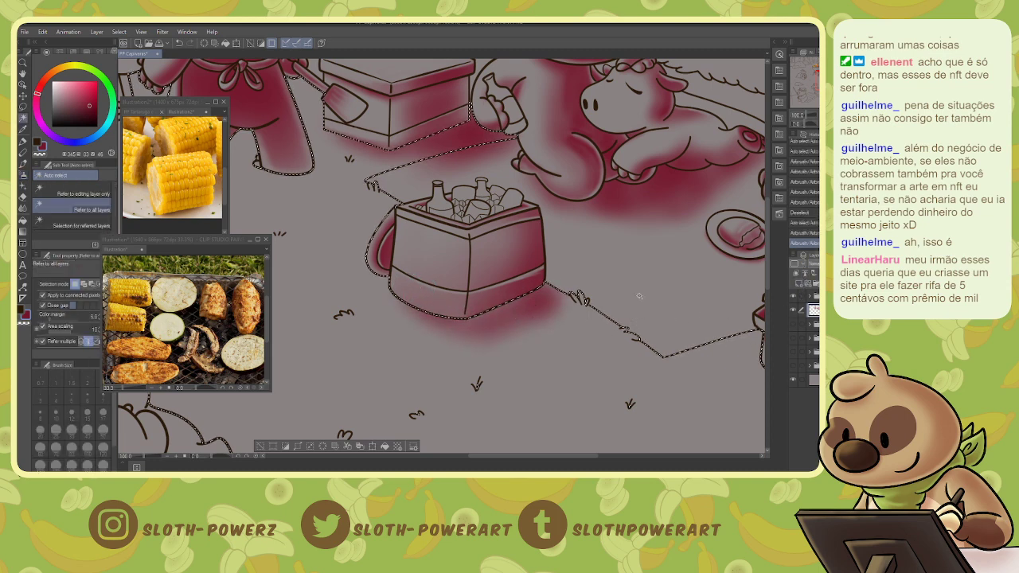
{"action": "left_click", "coordinate": [637, 306]}
{"action": "key", "text": "b"}
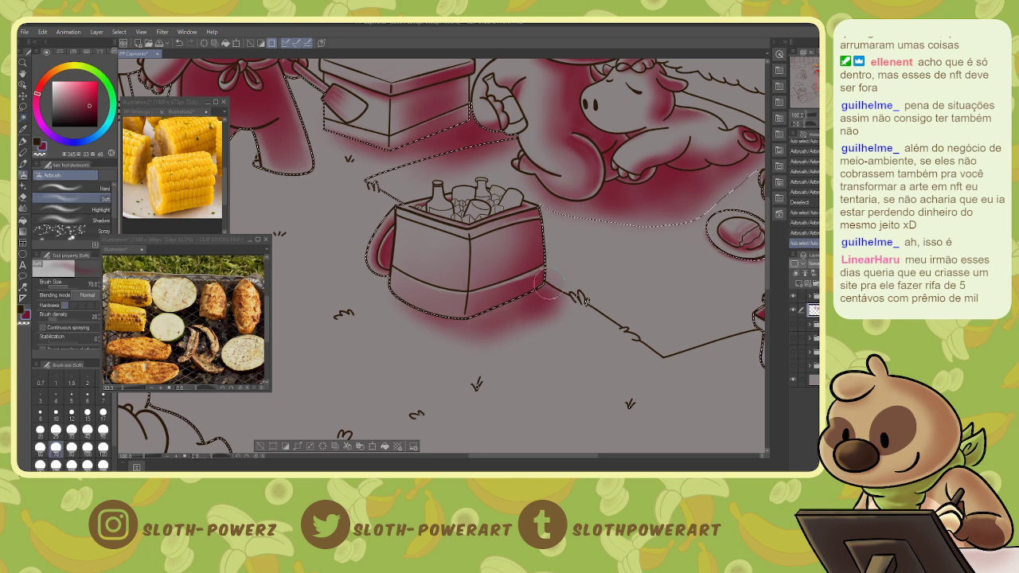
{"action": "left_click_drag", "start_coordinate": [551, 282], "coordinate": [538, 307]}
{"action": "mouse_move", "coordinate": [557, 277]}
{"action": "left_mouse_down"}
{"action": "mouse_move", "coordinate": [531, 278]}
{"action": "mouse_move", "coordinate": [544, 273]}
{"action": "mouse_move", "coordinate": [529, 267]}
{"action": "mouse_move", "coordinate": [562, 288]}
{"action": "mouse_move", "coordinate": [547, 308]}
{"action": "mouse_move", "coordinate": [556, 305]}
{"action": "mouse_move", "coordinate": [499, 327]}
{"action": "left_mouse_up"}
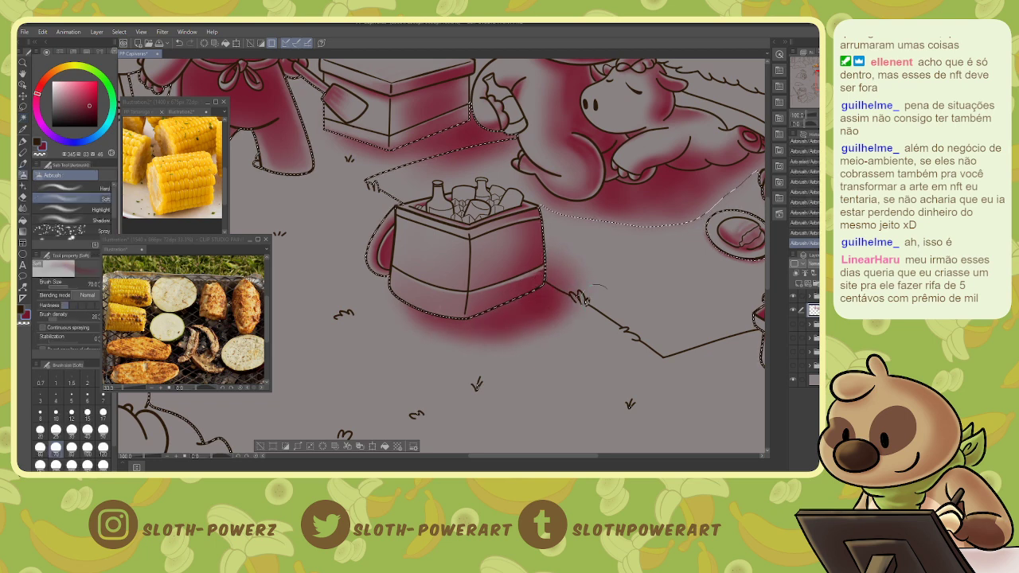
- Clean the shading off the grass tuft at the blanket's edge beside the drinks cooler with the Soft eraser at size 5
{"action": "key", "text": "e"}
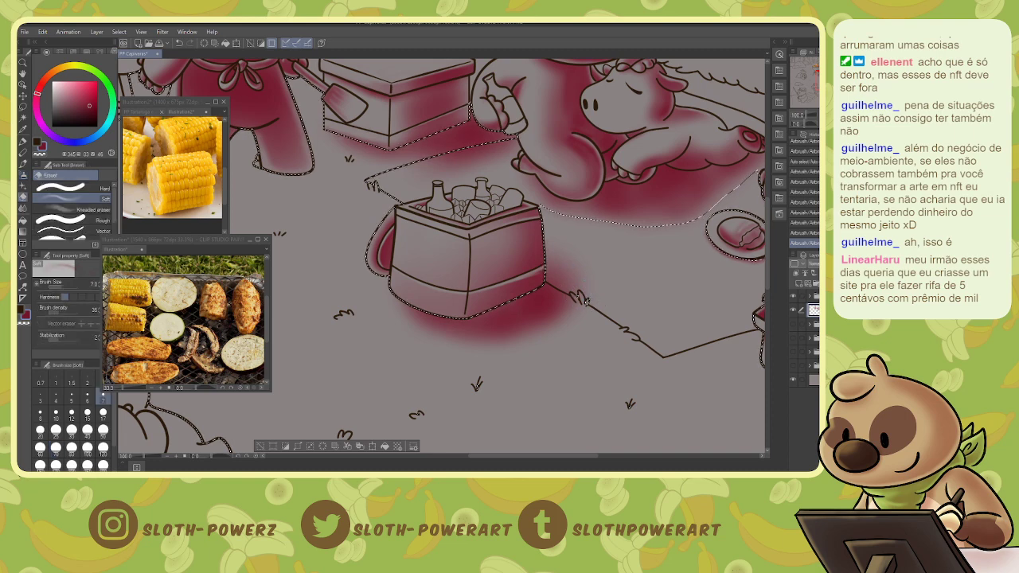
{"action": "key", "text": "bracketleft"}
{"action": "key", "text": "bracketleft"}
{"action": "key", "text": "bracketleft"}
{"action": "key", "text": "bracketleft"}
{"action": "key", "text": "bracketright"}
{"action": "key", "text": "bracketright"}
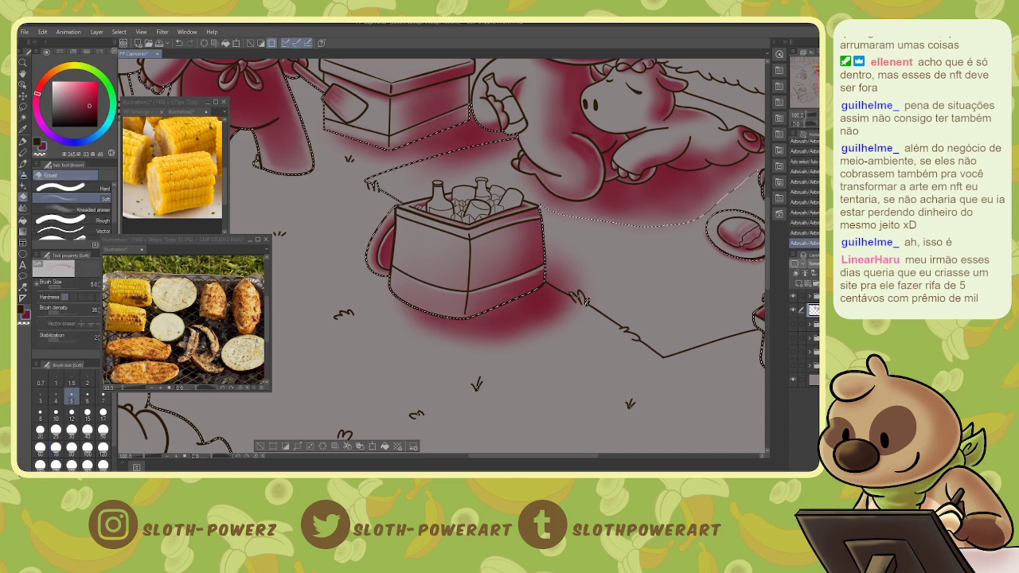
{"action": "left_click_drag", "start_coordinate": [577, 295], "coordinate": [585, 302]}
- Airbrush a ground shadow beneath and beside the strapped lunch cooler with the Soft airbrush at size 70, and deselect
{"action": "left_click_drag", "start_coordinate": [535, 455], "coordinate": [585, 470]}
{"action": "key", "text": "b"}
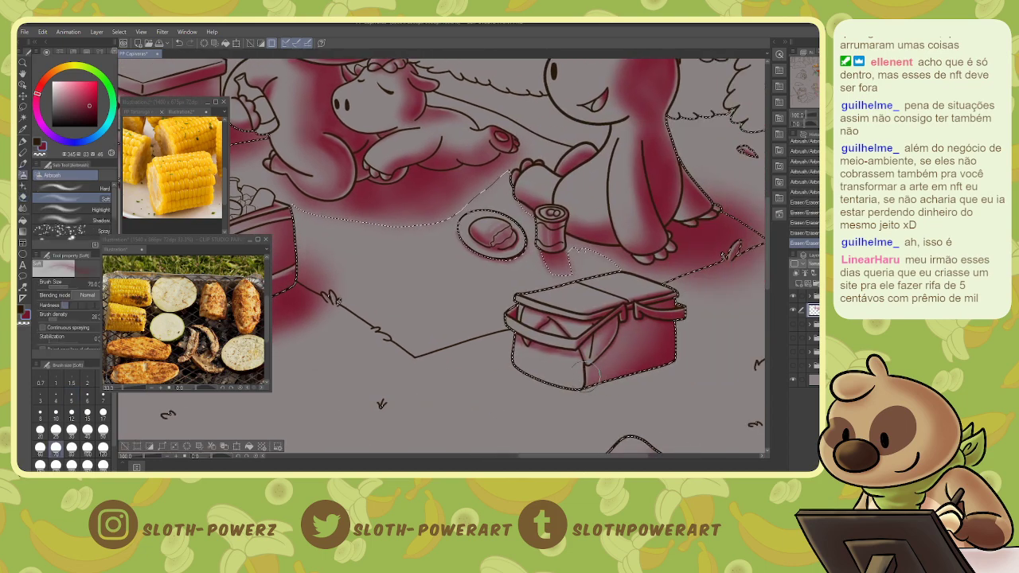
{"action": "mouse_move", "coordinate": [526, 379]}
{"action": "left_mouse_down"}
{"action": "mouse_move", "coordinate": [646, 366]}
{"action": "mouse_move", "coordinate": [688, 370]}
{"action": "mouse_move", "coordinate": [661, 391]}
{"action": "mouse_move", "coordinate": [547, 374]}
{"action": "mouse_move", "coordinate": [689, 387]}
{"action": "mouse_move", "coordinate": [694, 374]}
{"action": "mouse_move", "coordinate": [673, 338]}
{"action": "mouse_move", "coordinate": [570, 374]}
{"action": "mouse_move", "coordinate": [664, 404]}
{"action": "mouse_move", "coordinate": [705, 371]}
{"action": "mouse_move", "coordinate": [670, 340]}
{"action": "mouse_move", "coordinate": [649, 354]}
{"action": "left_mouse_up"}
{"action": "key", "text": "ctrl+d"}
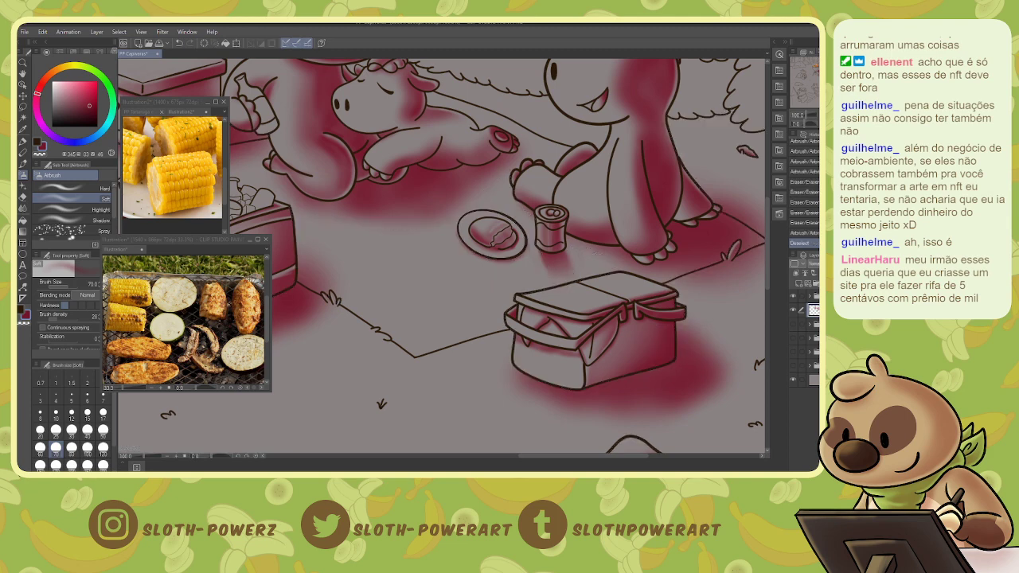
- Select the grass around the lunch cooler and rock with the shading layer hidden, and show the layer again
{"action": "key", "text": "e"}
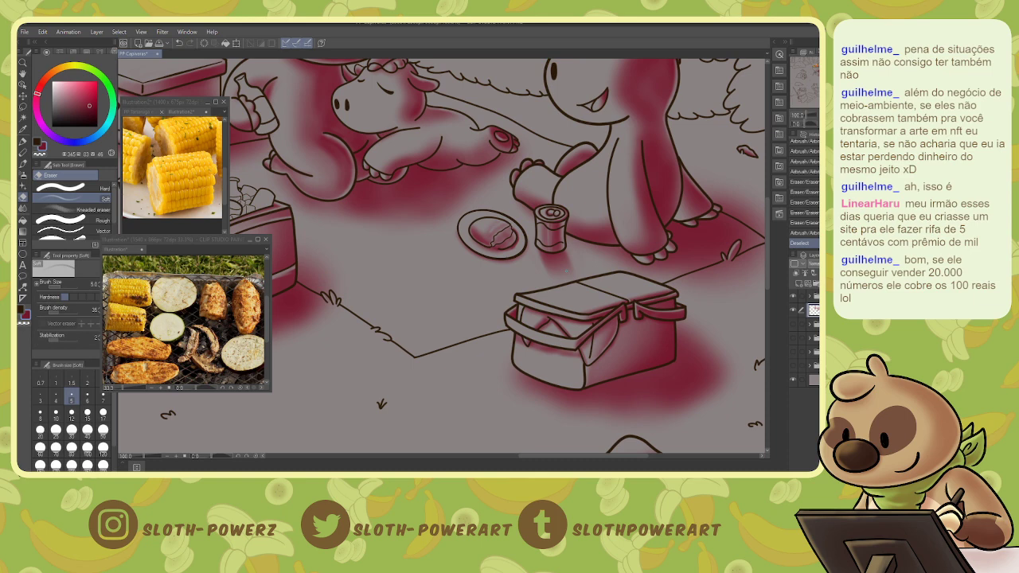
{"action": "scroll", "coordinate": [441, 255], "scroll_direction": "down", "scroll_amount": 5}
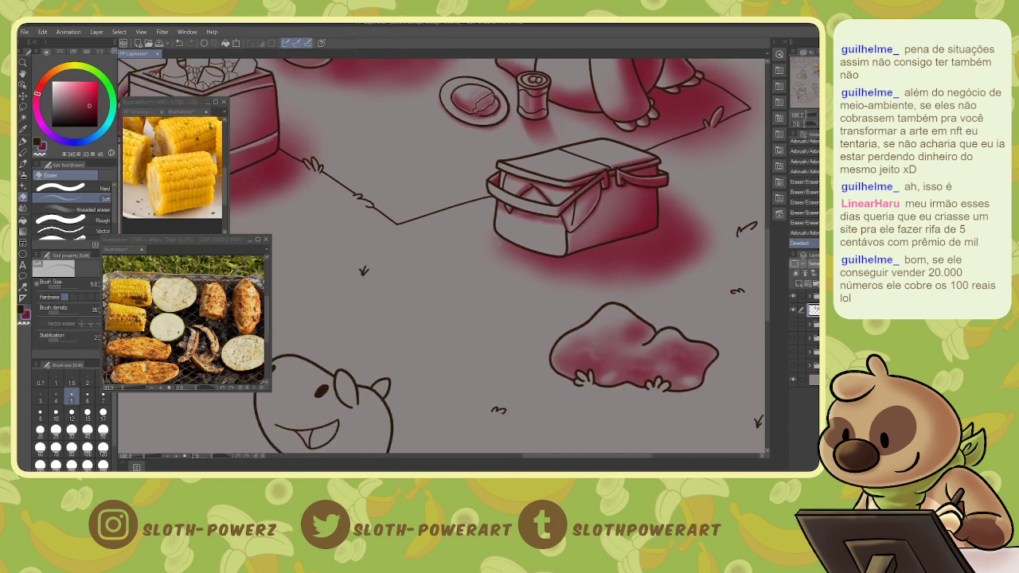
{"action": "left_click", "coordinate": [793, 311]}
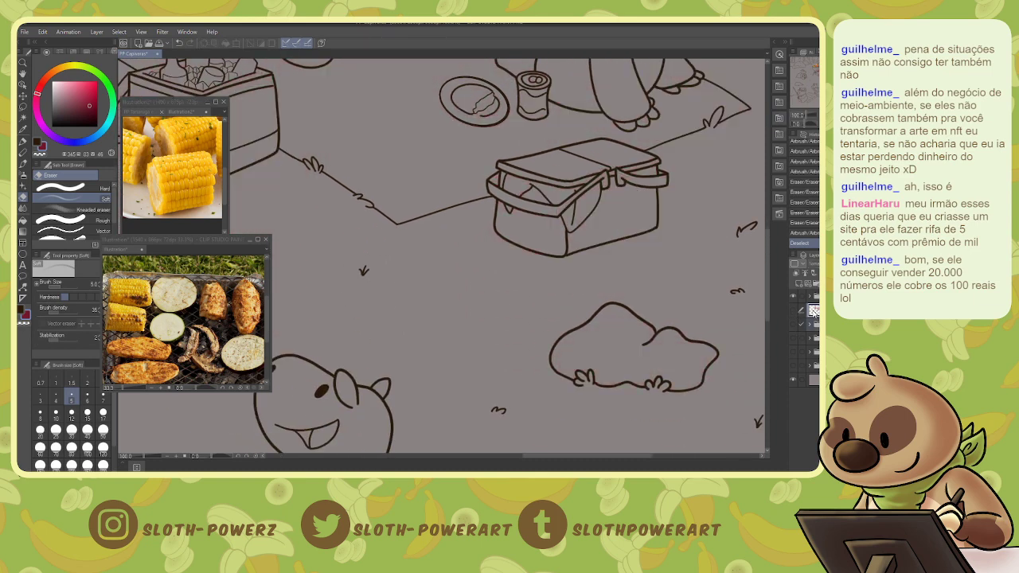
{"action": "key", "text": "w"}
{"action": "left_click", "coordinate": [723, 288]}
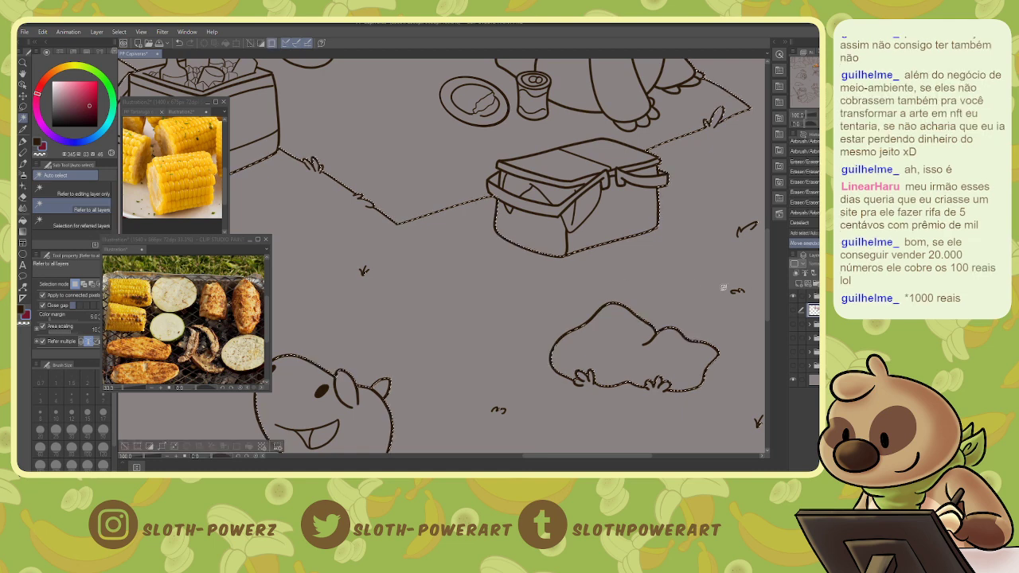
{"action": "left_click", "coordinate": [793, 309]}
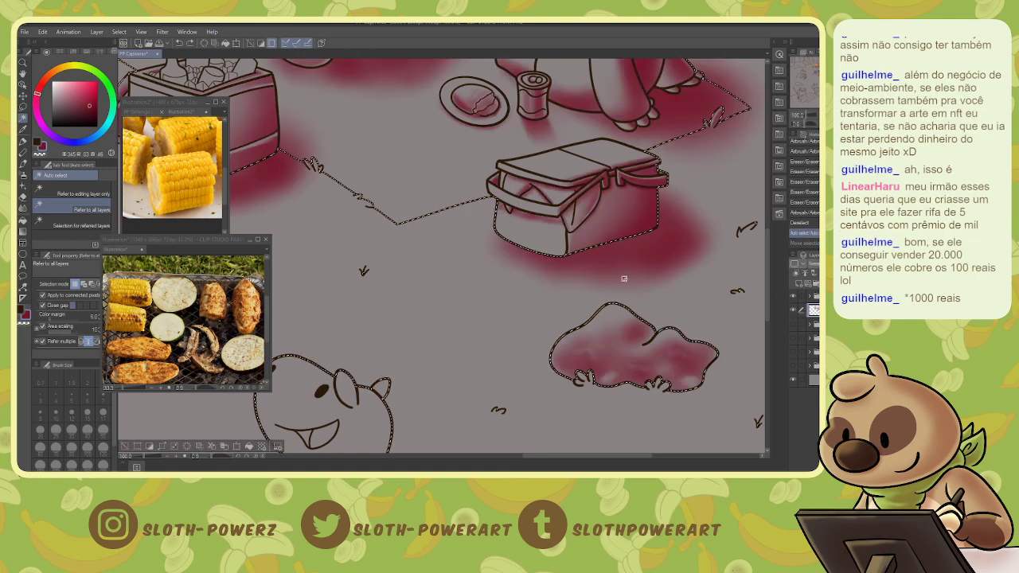
- Trim the outer edges of the lunch cooler's ground shadow with the Soft eraser at size 50
{"action": "key", "text": "e"}
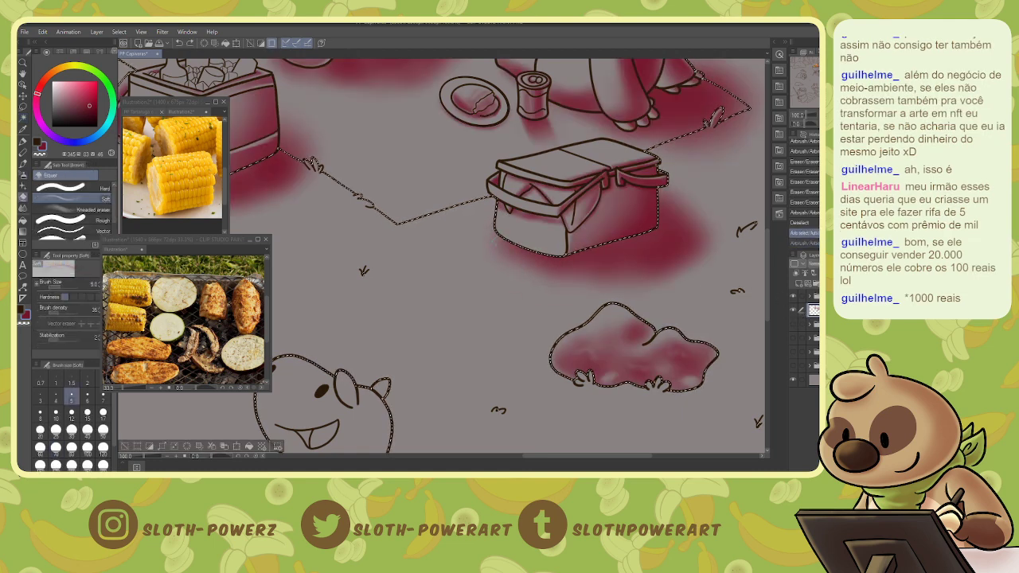
{"action": "key", "text": "bracketright"}
{"action": "key", "text": "bracketright"}
{"action": "key", "text": "bracketright"}
{"action": "key", "text": "bracketright"}
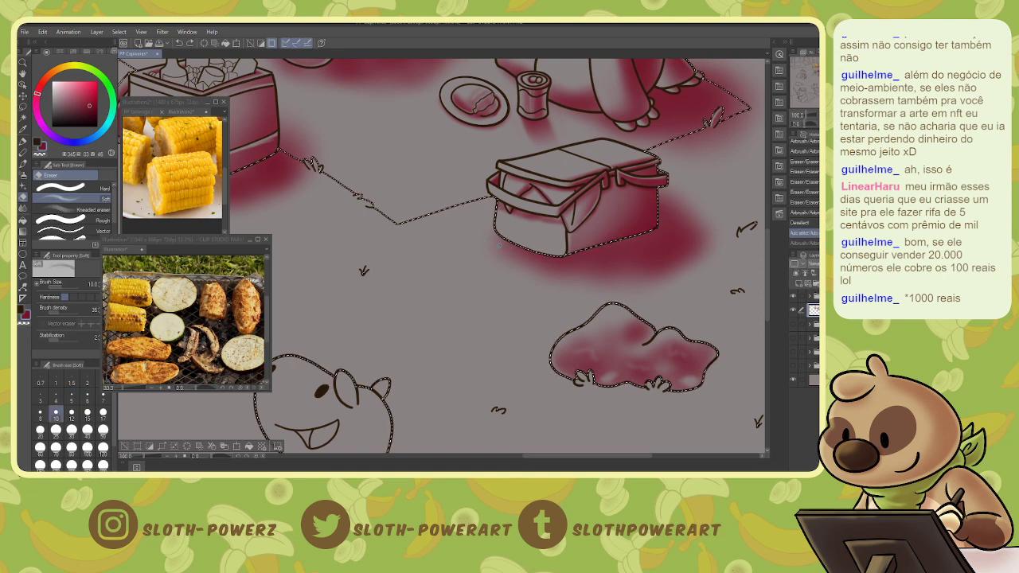
{"action": "key", "text": "bracketright"}
{"action": "key", "text": "bracketright"}
{"action": "key", "text": "bracketright"}
{"action": "key", "text": "bracketright"}
{"action": "key", "text": "bracketright"}
{"action": "key", "text": "bracketright"}
{"action": "key", "text": "bracketright"}
{"action": "key", "text": "bracketright"}
{"action": "left_click_drag", "start_coordinate": [610, 294], "coordinate": [592, 278]}
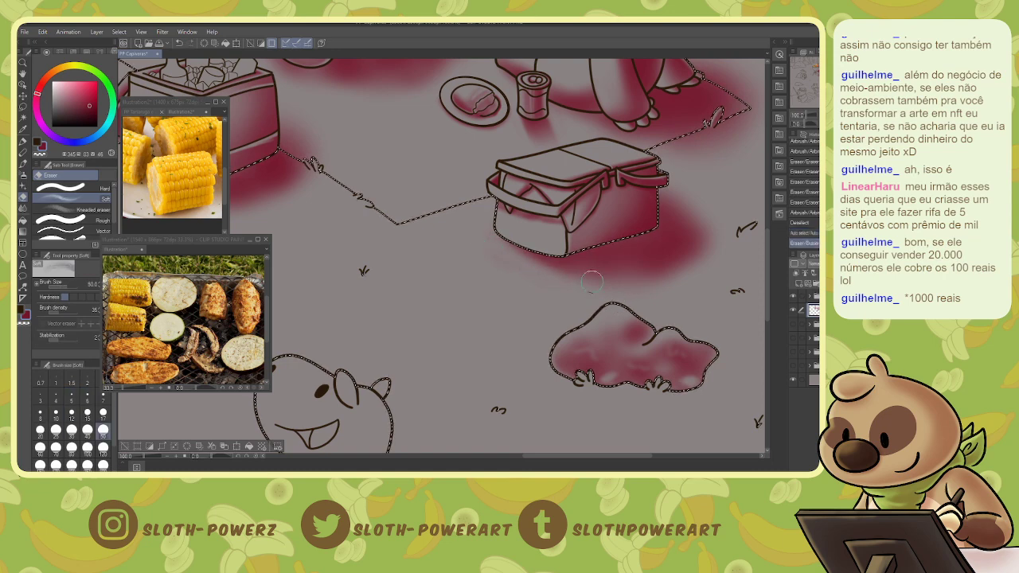
{"action": "mouse_move", "coordinate": [726, 260]}
{"action": "left_mouse_down"}
{"action": "mouse_move", "coordinate": [592, 299]}
{"action": "mouse_move", "coordinate": [684, 264]}
{"action": "left_mouse_up"}
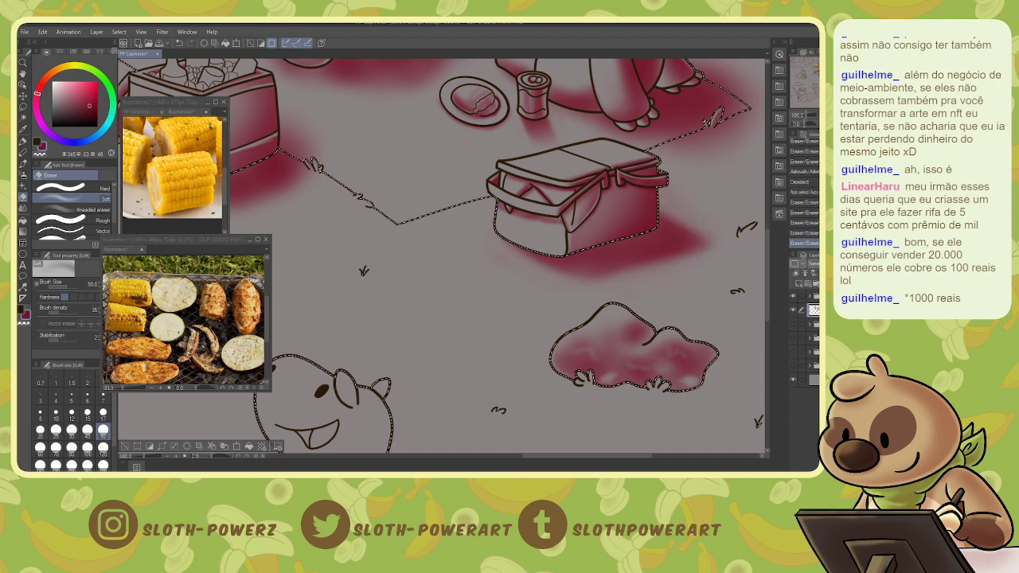
- Soften the outer edge of the lunch cooler's ground shadow with the Soft eraser enlarged to size 170
{"action": "key", "text": "bracketright"}
{"action": "key", "text": "bracketright"}
{"action": "key", "text": "bracketright"}
{"action": "key", "text": "bracketright"}
{"action": "key", "text": "bracketright"}
{"action": "key", "text": "bracketright"}
{"action": "key", "text": "bracketright"}
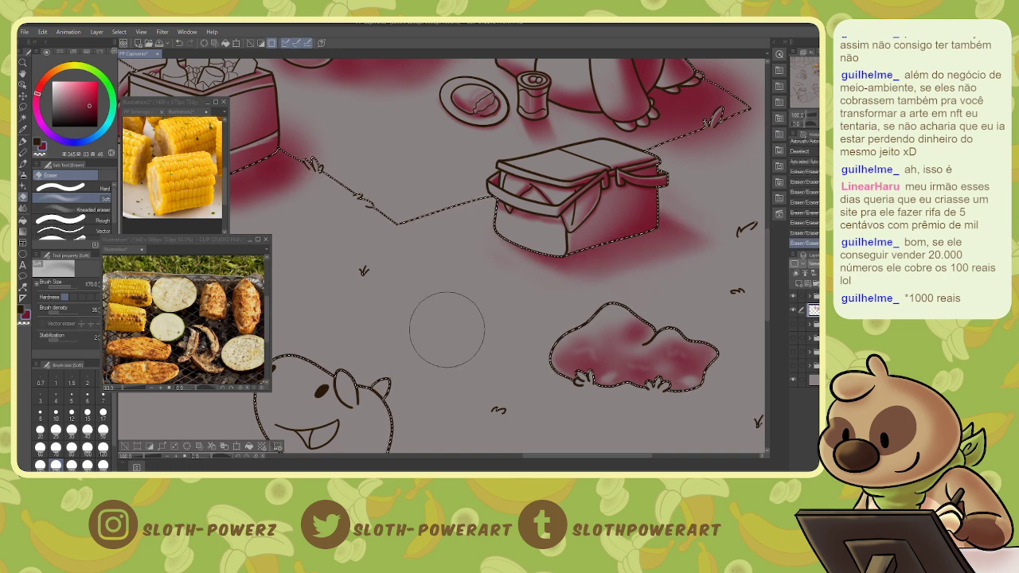
- Deselect the ground area and auto-select the bush at the picture's outer edge, referring to all layers
{"action": "key", "text": "ctrl+d"}
{"action": "key", "text": "ctrl+minus"}
{"action": "key", "text": "ctrl+minus"}
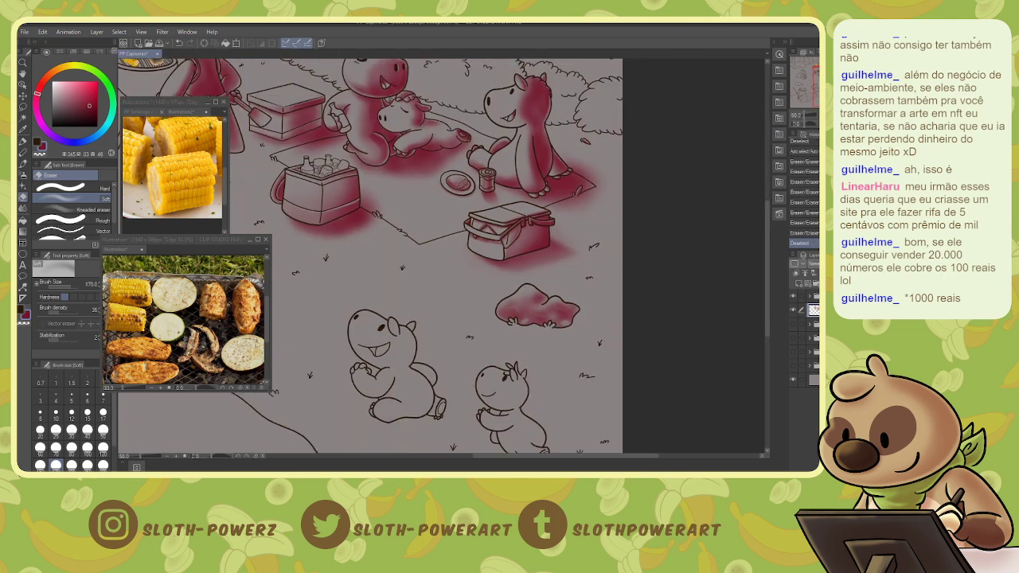
{"action": "left_click_drag", "start_coordinate": [446, 342], "coordinate": [485, 329]}
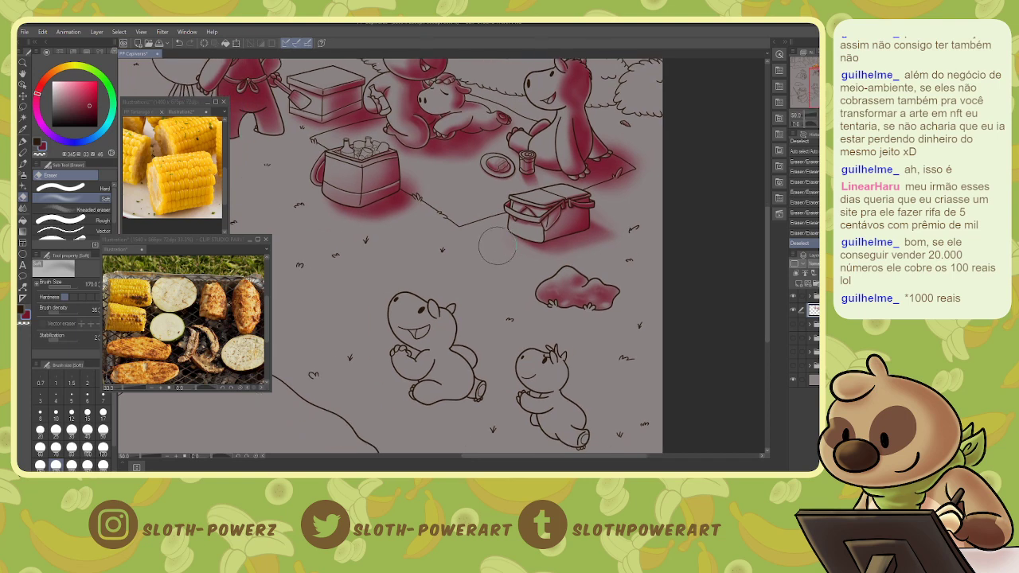
{"action": "left_click_drag", "start_coordinate": [496, 248], "coordinate": [525, 300]}
{"action": "mouse_move", "coordinate": [644, 159]}
{"action": "left_mouse_down"}
{"action": "mouse_move", "coordinate": [560, 231]}
{"action": "mouse_move", "coordinate": [569, 257]}
{"action": "left_mouse_up"}
{"action": "key", "text": "w"}
{"action": "left_click", "coordinate": [568, 187]}
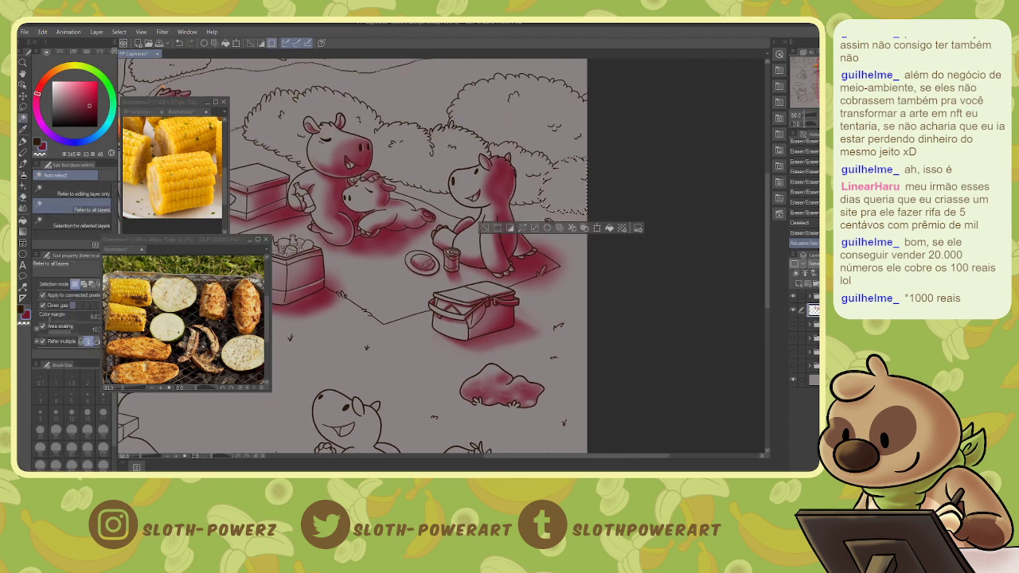
- Airbrush crimson shading across the lower half of the edge bush with the Soft airbrush at sizes 30 and 60
{"action": "scroll", "coordinate": [547, 204], "scroll_direction": "up", "scroll_amount": 3}
{"action": "key", "text": "b"}
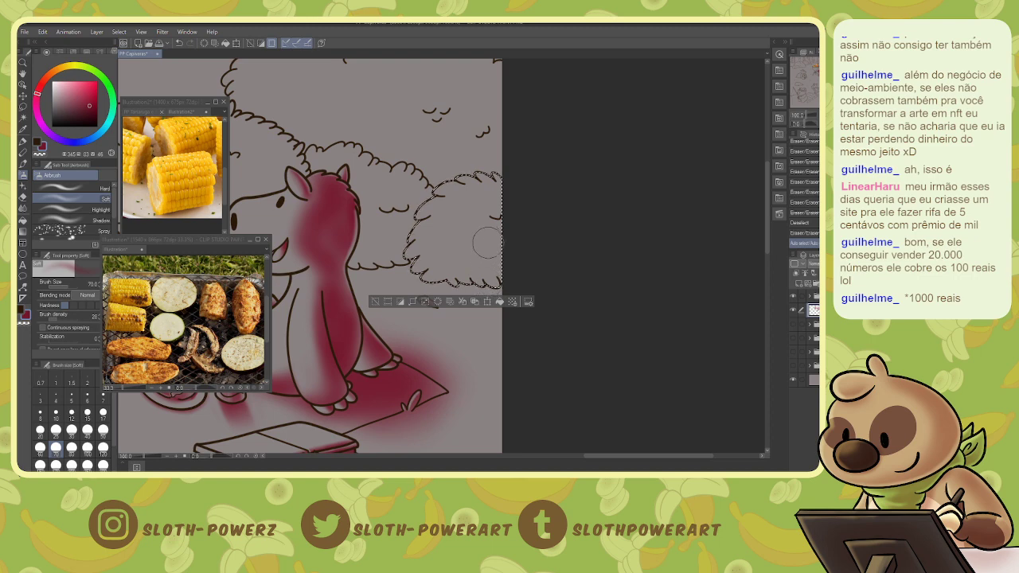
{"action": "key", "text": "bracketright"}
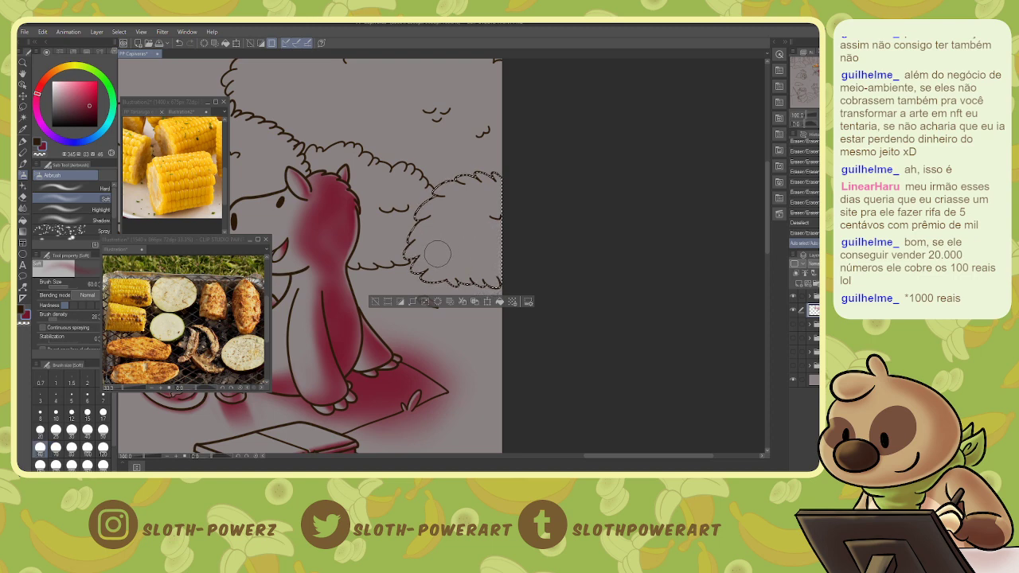
{"action": "key", "text": "bracketleft"}
{"action": "key", "text": "bracketleft"}
{"action": "key", "text": "bracketleft"}
{"action": "key", "text": "bracketleft"}
{"action": "key", "text": "bracketleft"}
{"action": "left_click_drag", "start_coordinate": [406, 256], "coordinate": [517, 230]}
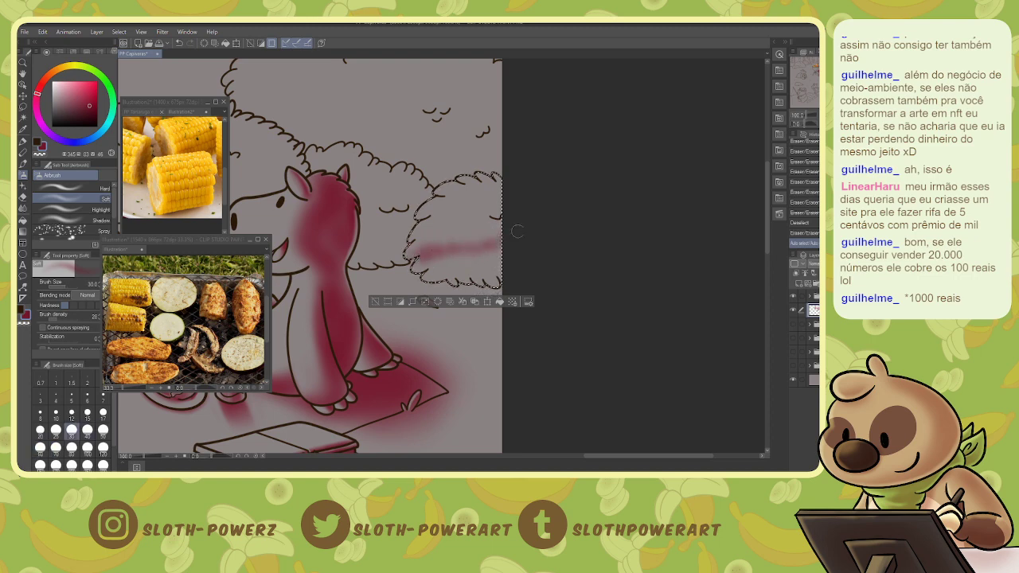
{"action": "key", "text": "bracketright"}
{"action": "key", "text": "bracketright"}
{"action": "key", "text": "bracketright"}
{"action": "mouse_move", "coordinate": [410, 263]}
{"action": "left_mouse_down"}
{"action": "mouse_move", "coordinate": [441, 253]}
{"action": "mouse_move", "coordinate": [458, 276]}
{"action": "mouse_move", "coordinate": [485, 282]}
{"action": "mouse_move", "coordinate": [513, 263]}
{"action": "left_mouse_up"}
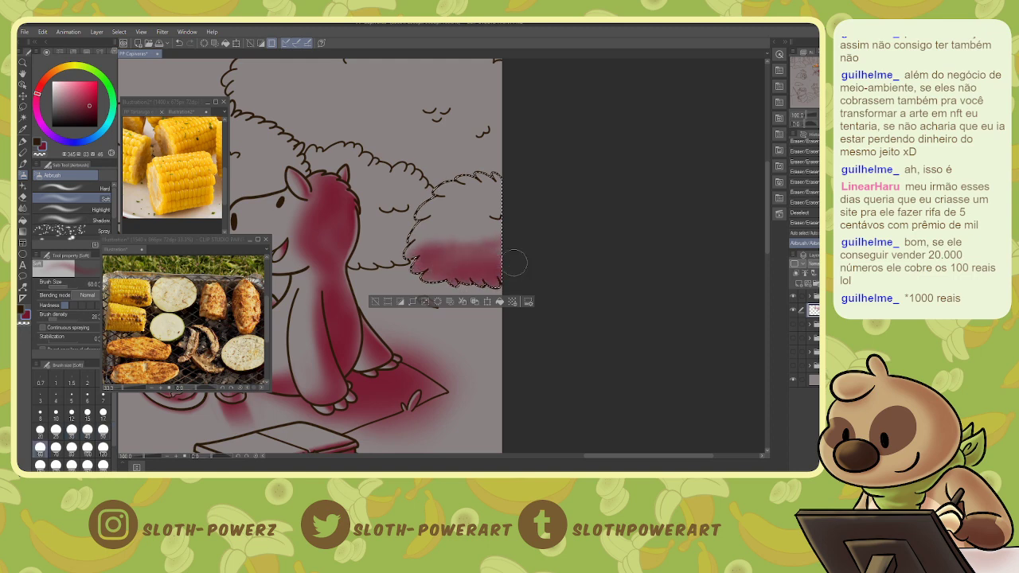
{"action": "mouse_move", "coordinate": [420, 253]}
{"action": "left_mouse_down"}
{"action": "mouse_move", "coordinate": [499, 231]}
{"action": "mouse_move", "coordinate": [495, 246]}
{"action": "mouse_move", "coordinate": [427, 262]}
{"action": "mouse_move", "coordinate": [504, 269]}
{"action": "left_mouse_up"}
{"action": "mouse_move", "coordinate": [511, 233]}
{"action": "left_mouse_down"}
{"action": "mouse_move", "coordinate": [409, 263]}
{"action": "mouse_move", "coordinate": [439, 271]}
{"action": "mouse_move", "coordinate": [485, 271]}
{"action": "left_mouse_up"}
- Erase small leaf-shaped highlights along the lower edge of the edge bush with the Soft eraser at size 15
{"action": "key", "text": "e"}
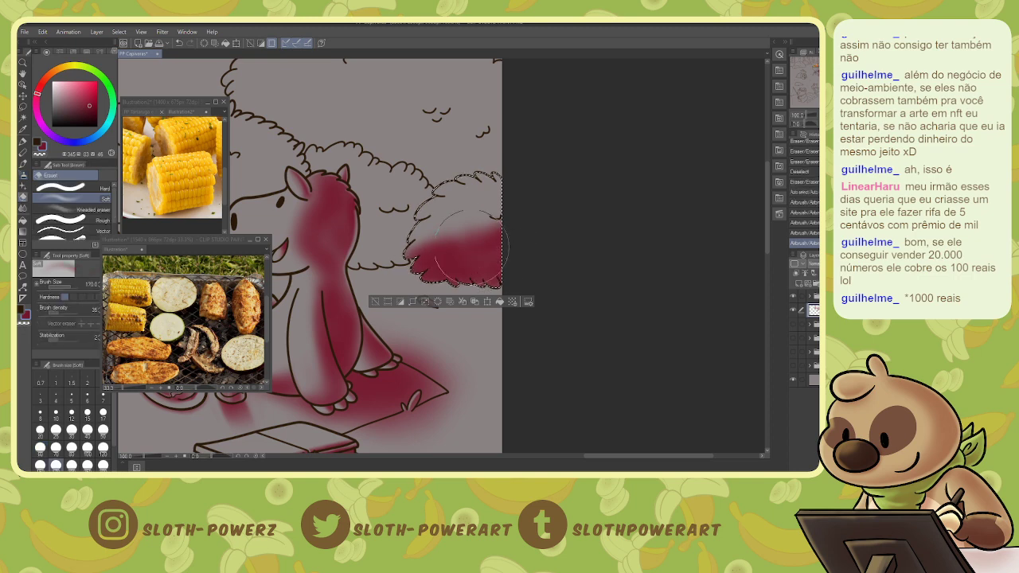
{"action": "key", "text": "bracketleft"}
{"action": "key", "text": "bracketleft"}
{"action": "key", "text": "bracketleft"}
{"action": "key", "text": "bracketleft"}
{"action": "key", "text": "bracketleft"}
{"action": "key", "text": "bracketleft"}
{"action": "key", "text": "bracketleft"}
{"action": "key", "text": "bracketleft"}
{"action": "key", "text": "bracketleft"}
{"action": "key", "text": "bracketleft"}
{"action": "key", "text": "bracketleft"}
{"action": "key", "text": "bracketleft"}
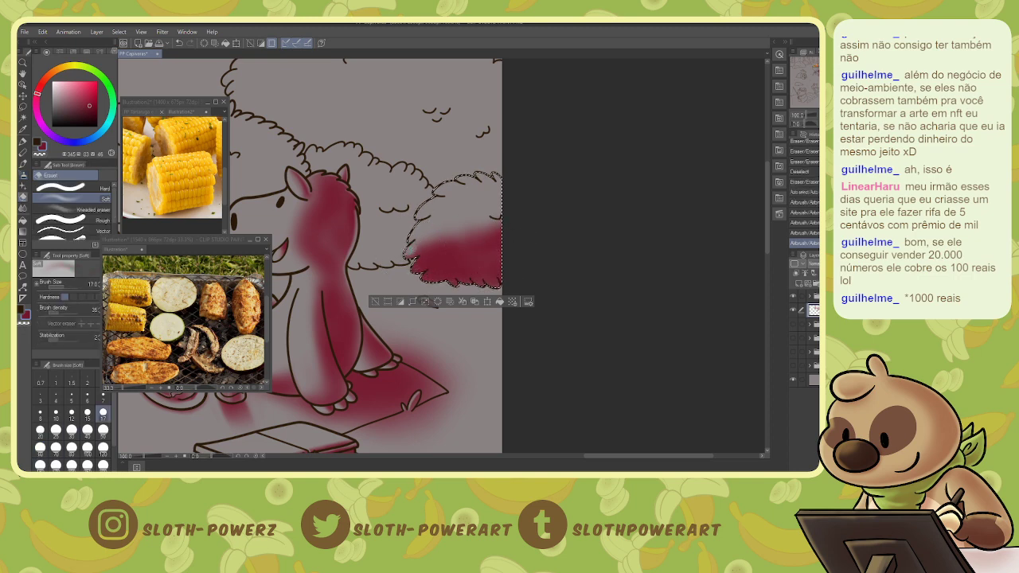
{"action": "key", "text": "bracketleft"}
{"action": "mouse_move", "coordinate": [408, 257]}
{"action": "left_mouse_down"}
{"action": "mouse_move", "coordinate": [434, 278]}
{"action": "mouse_move", "coordinate": [476, 283]}
{"action": "left_mouse_up"}
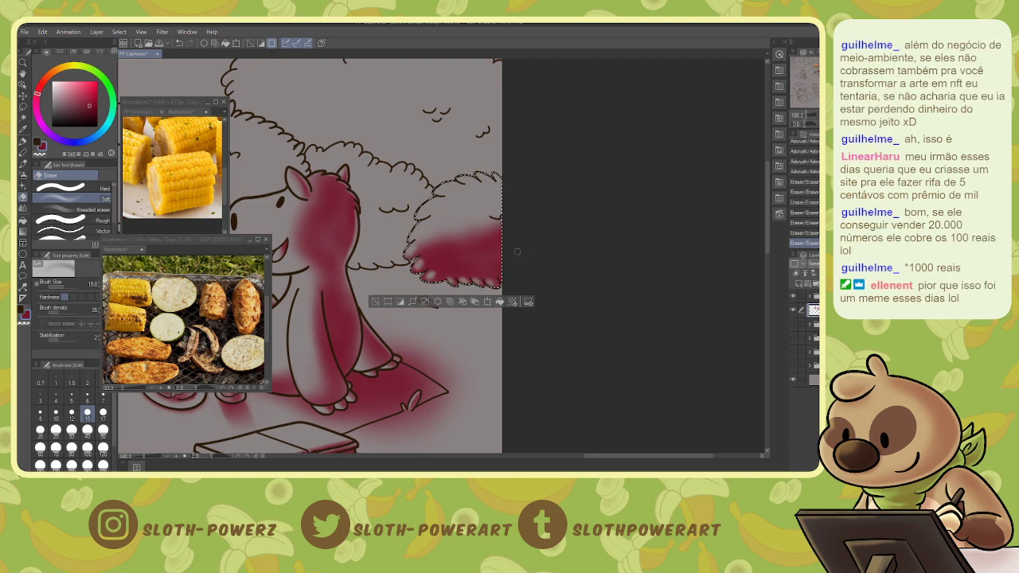
- Soften and break up the upper border of the edge bush's shading with the Soft eraser at sizes 50 and 25
{"action": "key", "text": "bracketright"}
{"action": "key", "text": "bracketright"}
{"action": "key", "text": "bracketright"}
{"action": "key", "text": "bracketright"}
{"action": "key", "text": "bracketright"}
{"action": "key", "text": "bracketright"}
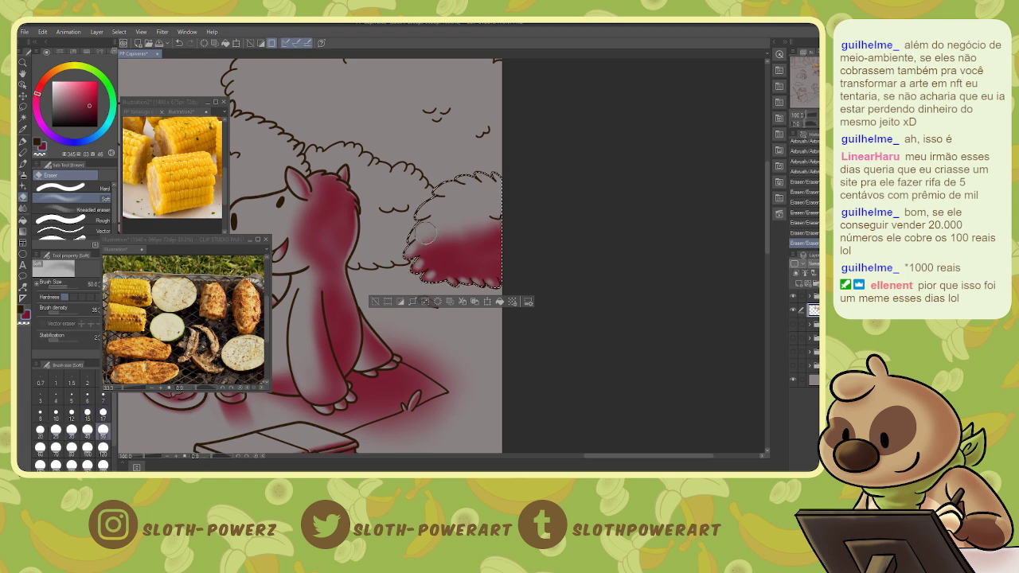
{"action": "key", "text": "bracketleft"}
{"action": "key", "text": "bracketleft"}
{"action": "key", "text": "bracketleft"}
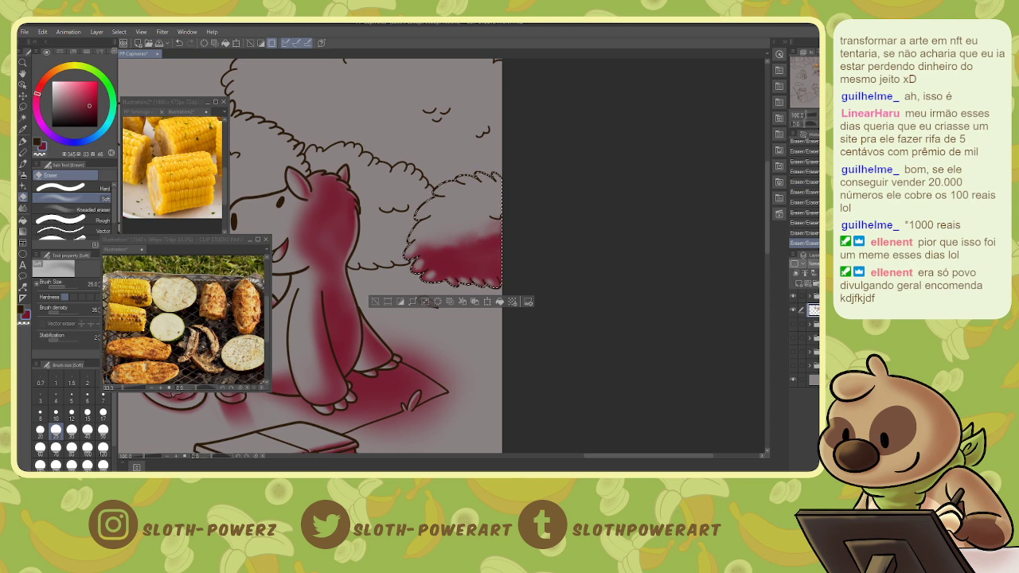
- Select the small bush behind the seated capybara's back and airbrush its lower part and head-side corner at size 60
{"action": "key", "text": "w"}
{"action": "left_click", "coordinate": [390, 224]}
{"action": "key", "text": "b"}
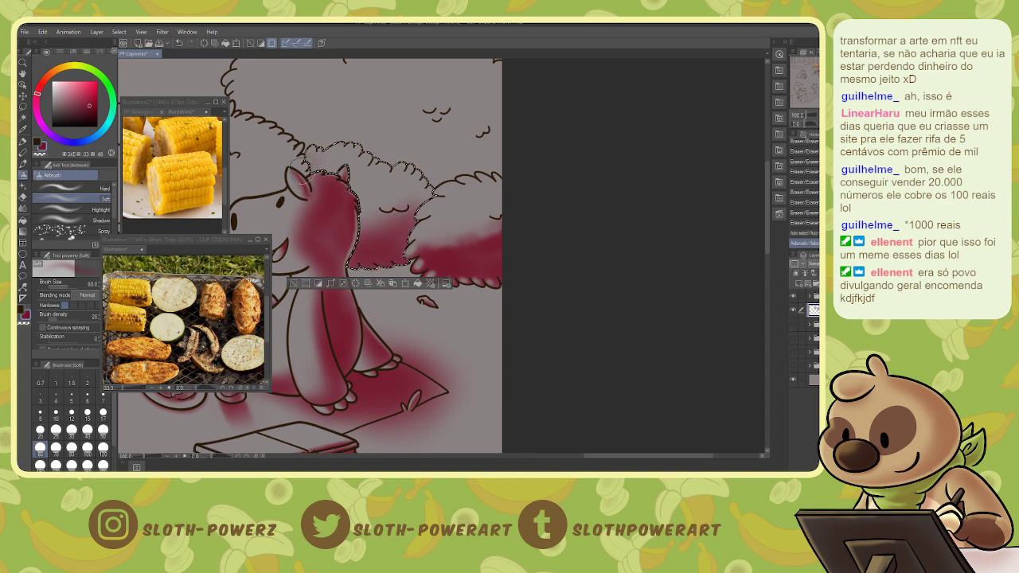
{"action": "left_click_drag", "start_coordinate": [307, 171], "coordinate": [313, 194]}
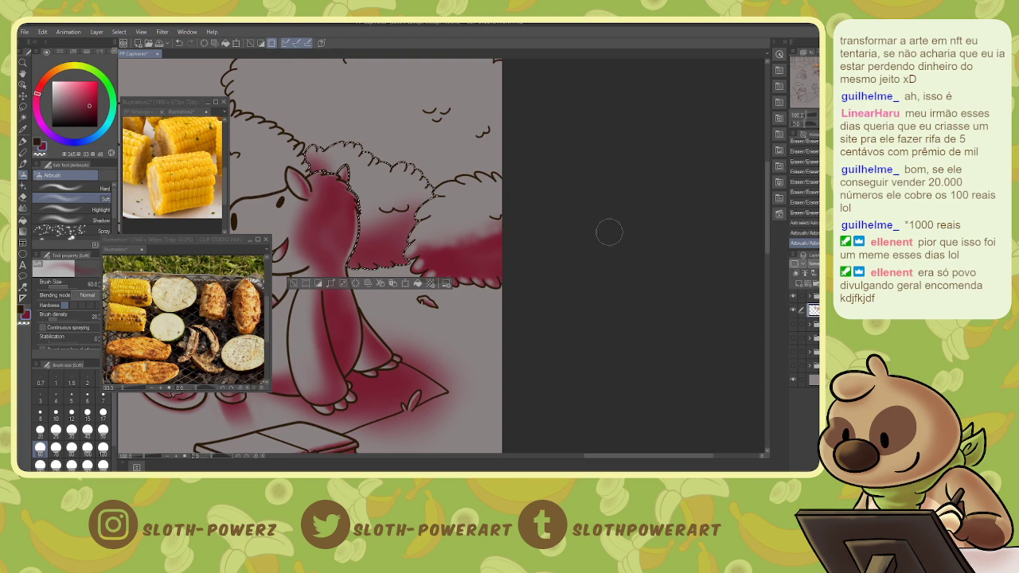
{"action": "mouse_move", "coordinate": [431, 207]}
{"action": "left_mouse_down"}
{"action": "mouse_move", "coordinate": [386, 211]}
{"action": "mouse_move", "coordinate": [405, 205]}
{"action": "mouse_move", "coordinate": [387, 230]}
{"action": "left_mouse_up"}
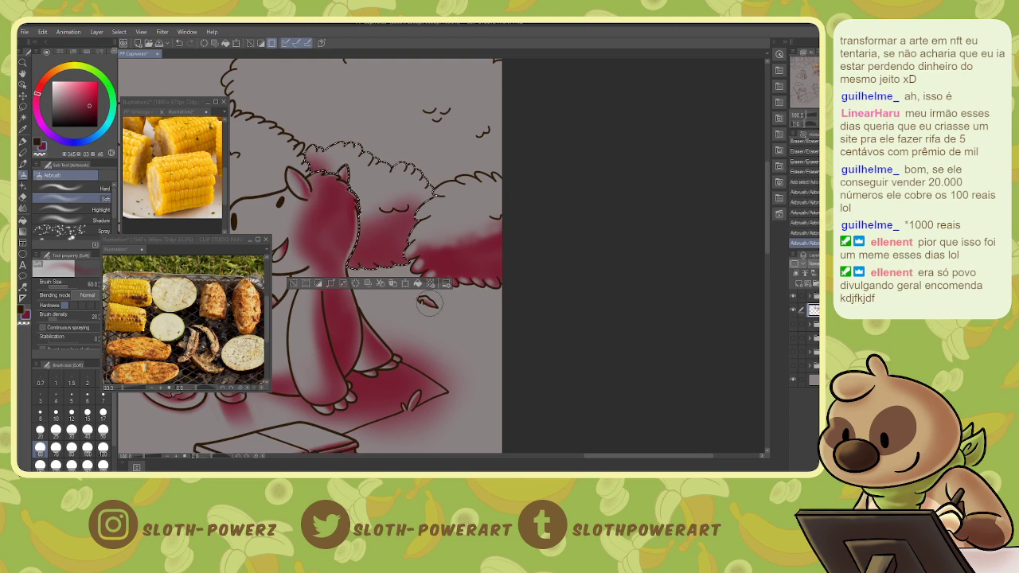
- Erase fine highlights along the small bush's bottom edge and inner leaf marks with the Soft eraser at size 10
{"action": "key", "text": "e"}
{"action": "key", "text": "bracketleft"}
{"action": "key", "text": "bracketleft"}
{"action": "key", "text": "bracketleft"}
{"action": "key", "text": "bracketleft"}
{"action": "key", "text": "bracketleft"}
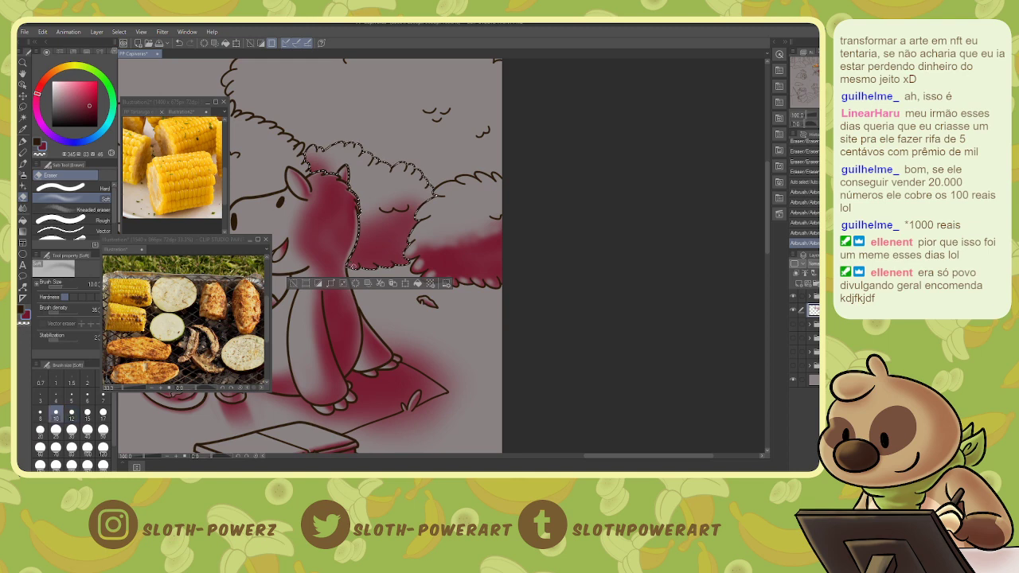
{"action": "left_click_drag", "start_coordinate": [354, 264], "coordinate": [403, 260]}
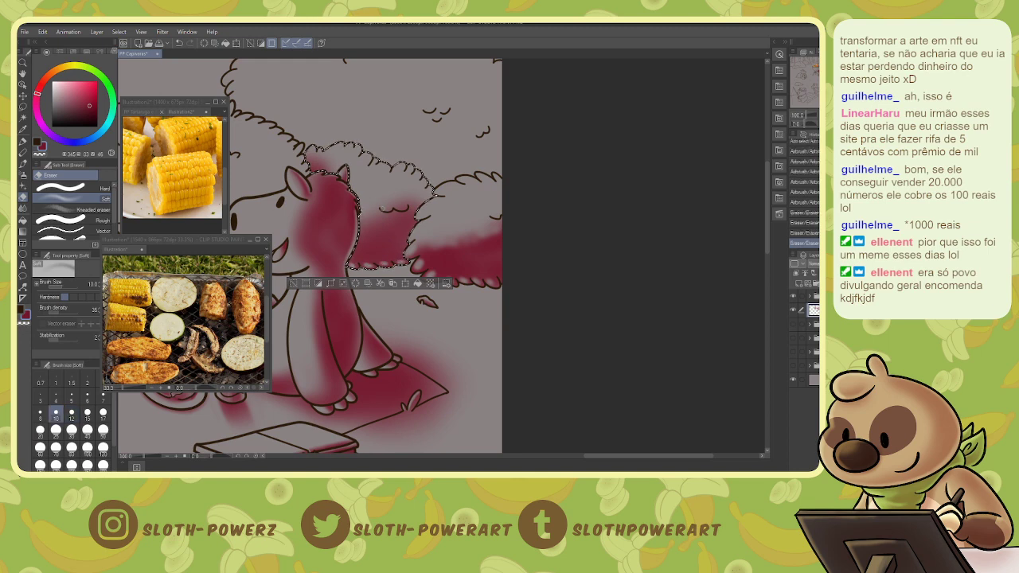
{"action": "left_click_drag", "start_coordinate": [394, 210], "coordinate": [402, 207]}
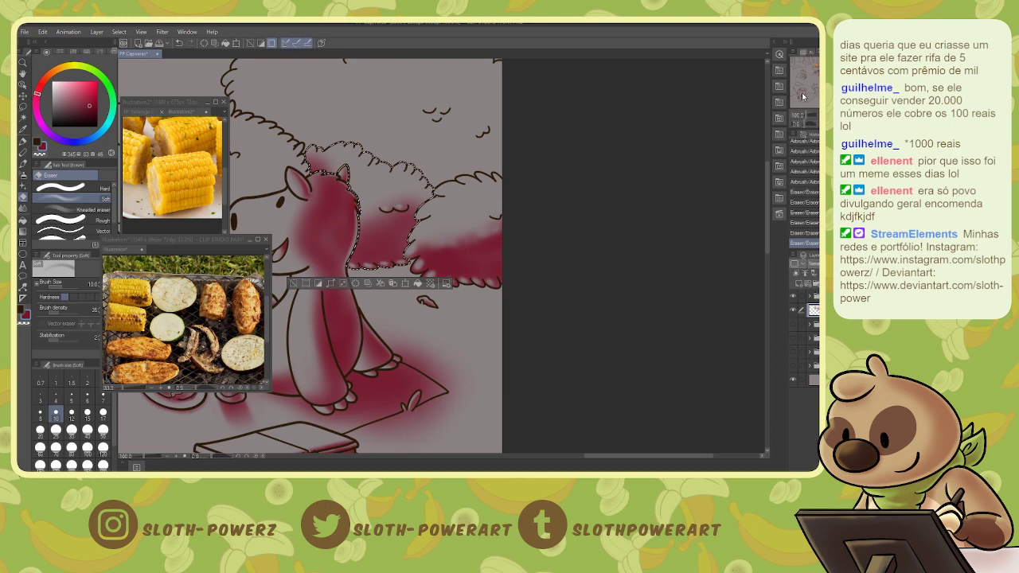
- Auto-select the connected bushes behind the mother and seated capybaras, and clean up the selection with the Lasso
{"action": "mouse_move", "coordinate": [235, 199]}
{"action": "left_mouse_down"}
{"action": "mouse_move", "coordinate": [851, 342]}
{"action": "mouse_move", "coordinate": [515, 271]}
{"action": "left_mouse_up"}
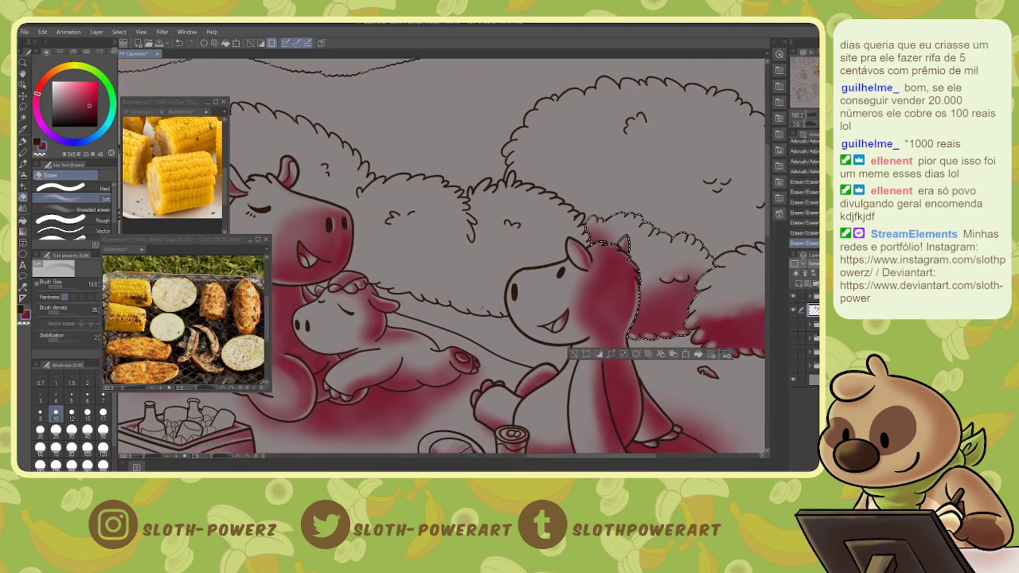
{"action": "key", "text": "w"}
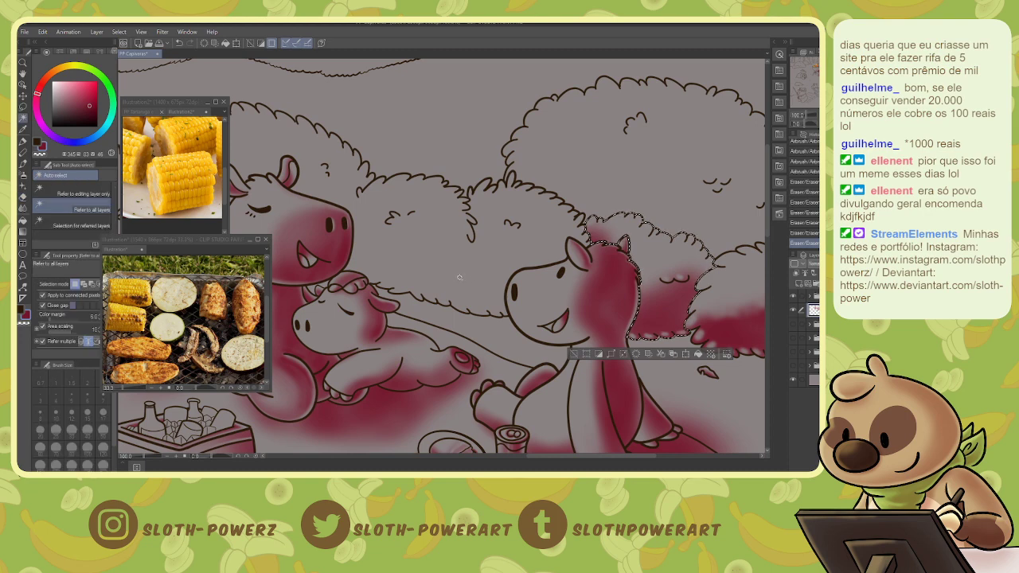
{"action": "left_click", "coordinate": [459, 277]}
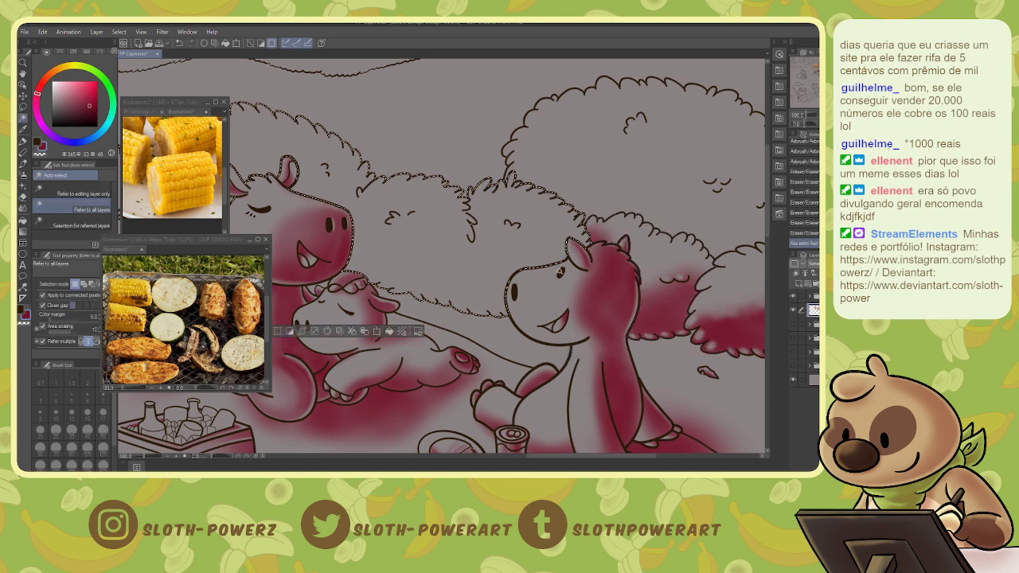
{"action": "key", "text": "m"}
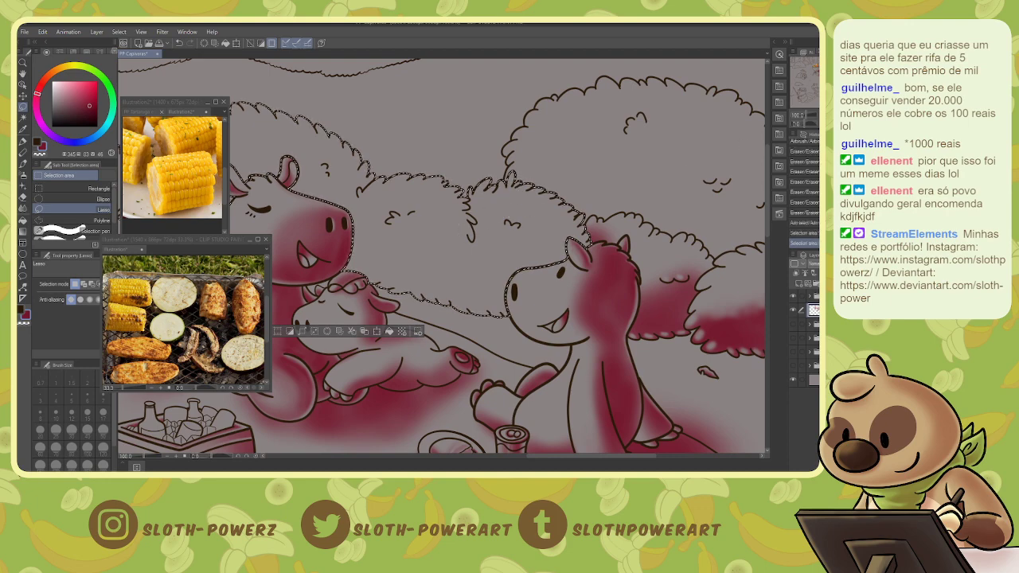
{"action": "left_click_drag", "start_coordinate": [382, 239], "coordinate": [524, 302]}
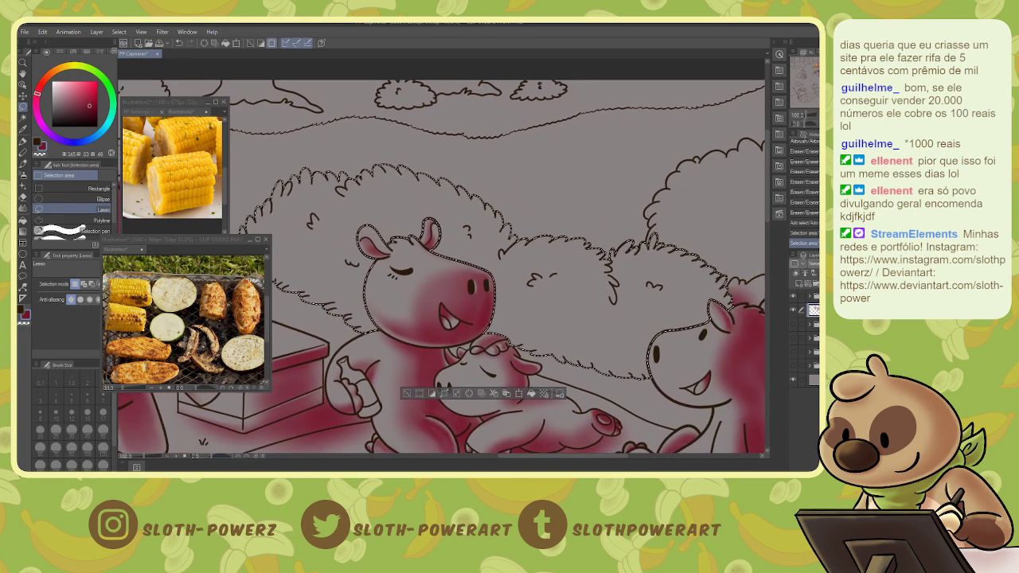
- Airbrush crimson shading along the lower parts of the connected bushes with the Soft airbrush at size 100
{"action": "key", "text": "ctrl+minus"}
{"action": "key", "text": "ctrl+minus"}
{"action": "key", "text": "b"}
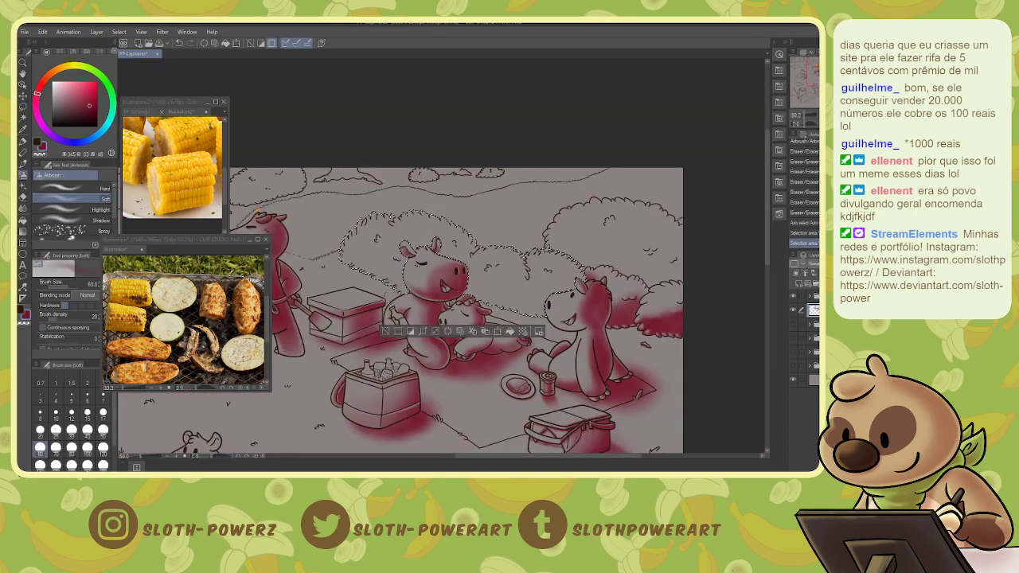
{"action": "key", "text": "bracketright"}
{"action": "key", "text": "bracketright"}
{"action": "key", "text": "bracketright"}
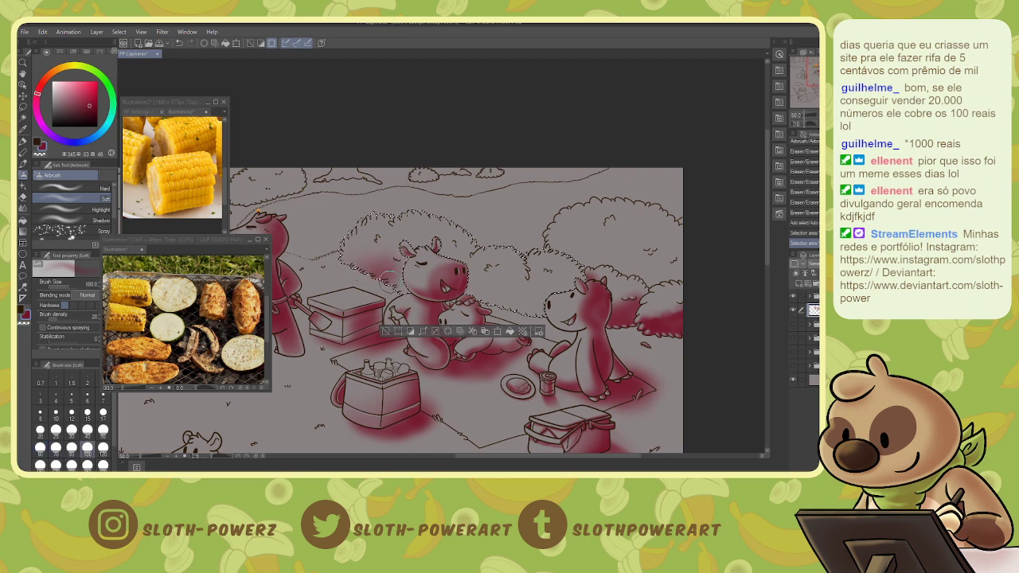
{"action": "mouse_move", "coordinate": [350, 269]}
{"action": "left_mouse_down"}
{"action": "mouse_move", "coordinate": [489, 300]}
{"action": "mouse_move", "coordinate": [576, 300]}
{"action": "mouse_move", "coordinate": [550, 284]}
{"action": "mouse_move", "coordinate": [511, 311]}
{"action": "mouse_move", "coordinate": [506, 281]}
{"action": "mouse_move", "coordinate": [469, 282]}
{"action": "mouse_move", "coordinate": [496, 286]}
{"action": "mouse_move", "coordinate": [459, 297]}
{"action": "mouse_move", "coordinate": [453, 264]}
{"action": "mouse_move", "coordinate": [433, 272]}
{"action": "mouse_move", "coordinate": [359, 256]}
{"action": "left_mouse_up"}
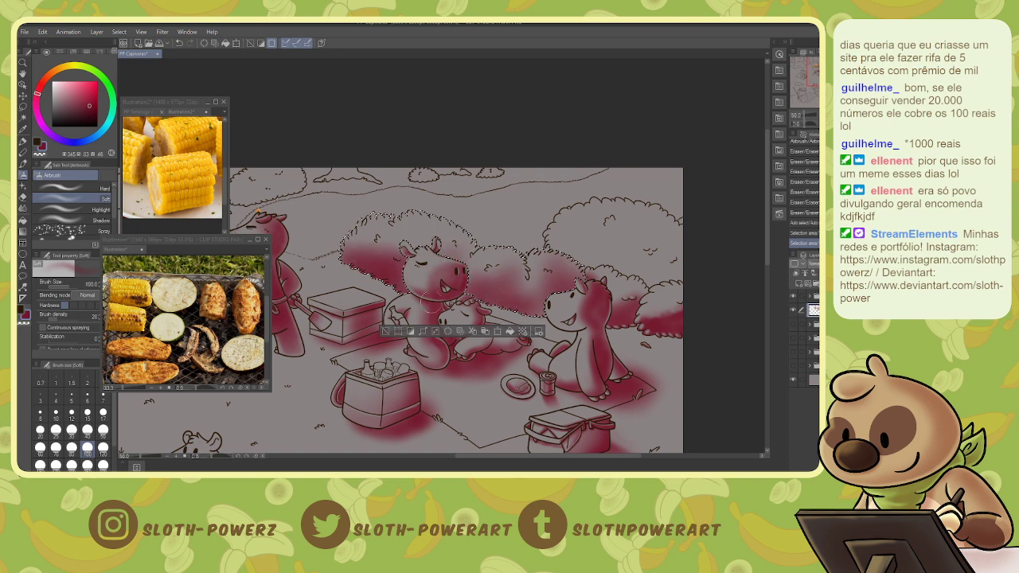
{"action": "mouse_move", "coordinate": [499, 305]}
{"action": "left_mouse_down"}
{"action": "mouse_move", "coordinate": [532, 312]}
{"action": "mouse_move", "coordinate": [565, 280]}
{"action": "mouse_move", "coordinate": [545, 299]}
{"action": "left_mouse_up"}
- Spread a faint crimson gradient into the upper parts of the connected bushes with the Soft airbrush enlarged to size 300
{"action": "key", "text": "bracketright"}
{"action": "key", "text": "bracketright"}
{"action": "key", "text": "bracketright"}
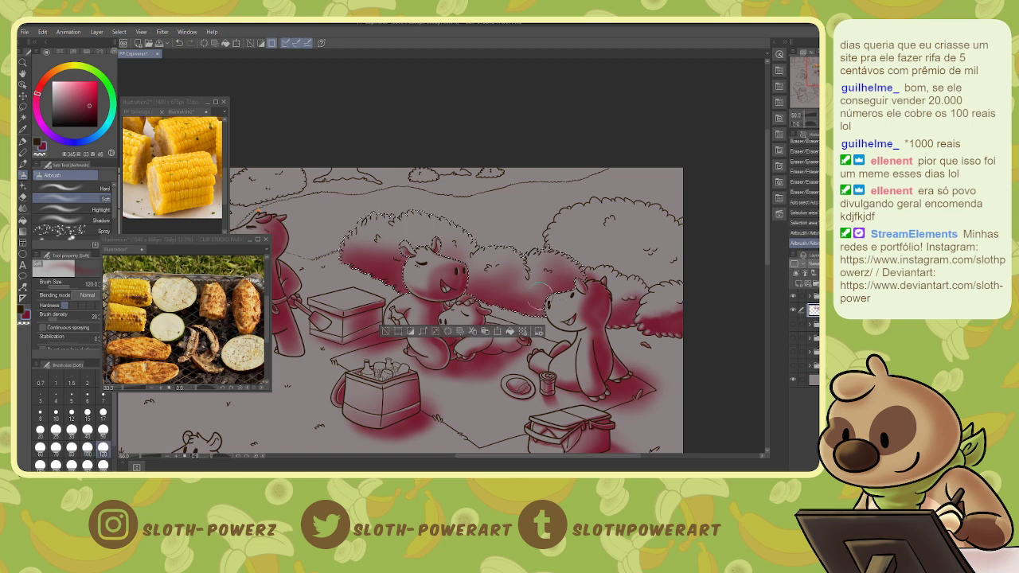
{"action": "key", "text": "bracketright"}
{"action": "key", "text": "bracketright"}
{"action": "key", "text": "bracketright"}
{"action": "mouse_move", "coordinate": [502, 270]}
{"action": "left_mouse_down"}
{"action": "mouse_move", "coordinate": [587, 263]}
{"action": "mouse_move", "coordinate": [555, 279]}
{"action": "left_mouse_up"}
{"action": "left_click_drag", "start_coordinate": [394, 236], "coordinate": [367, 247]}
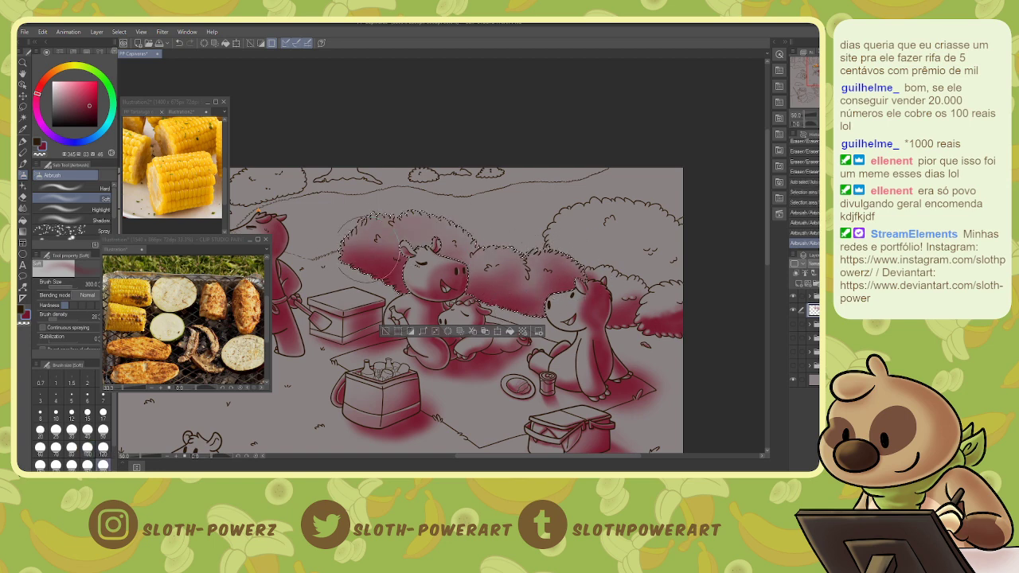
- Erase fine leaf highlights along the lower edges of the connected bushes with the Soft eraser at size 10
{"action": "key", "text": "e"}
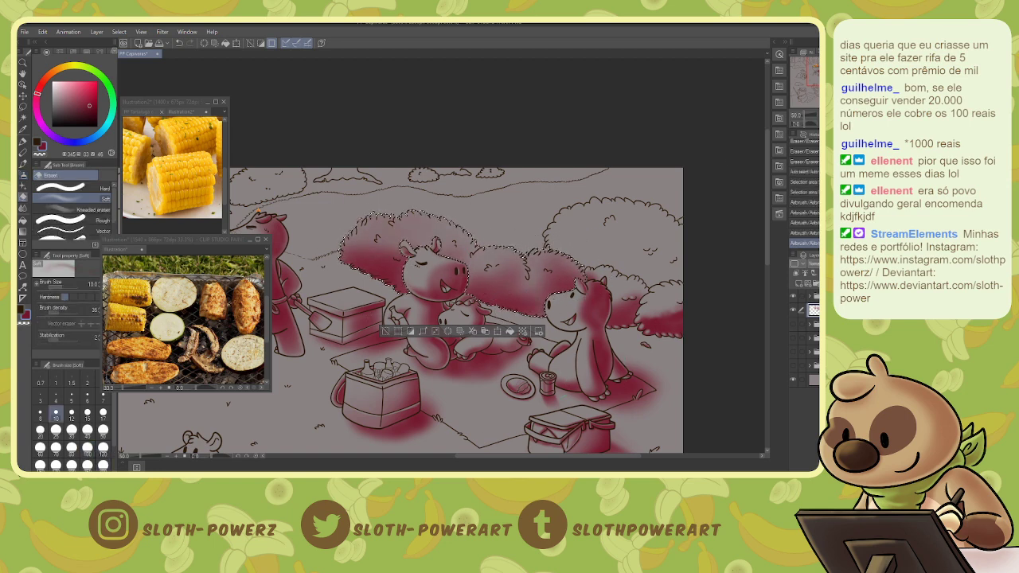
{"action": "key", "text": "ctrl+plus"}
{"action": "left_click_drag", "start_coordinate": [382, 438], "coordinate": [470, 386]}
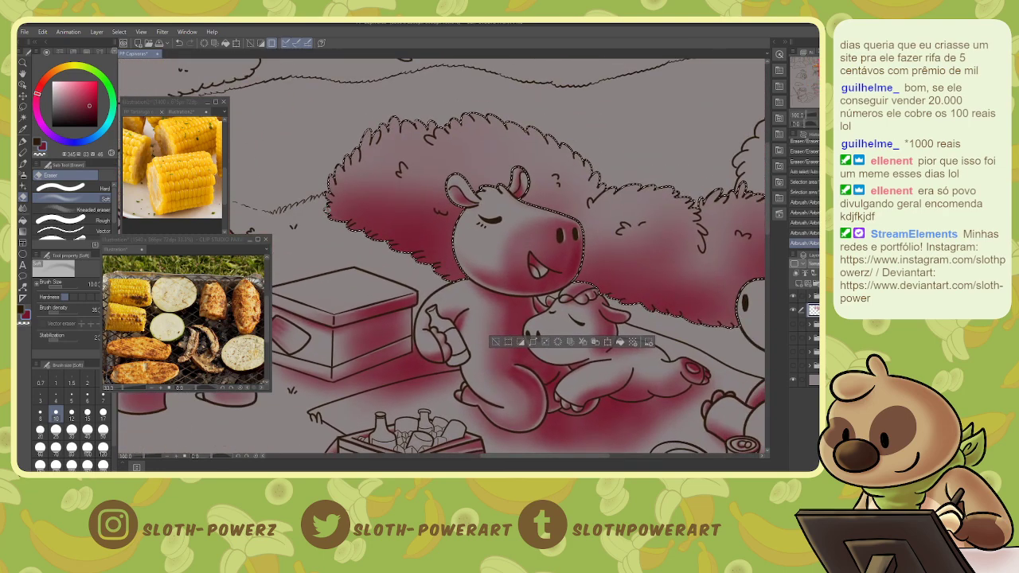
{"action": "mouse_move", "coordinate": [348, 225]}
{"action": "left_mouse_down"}
{"action": "mouse_move", "coordinate": [450, 274]}
{"action": "mouse_move", "coordinate": [434, 261]}
{"action": "left_mouse_up"}
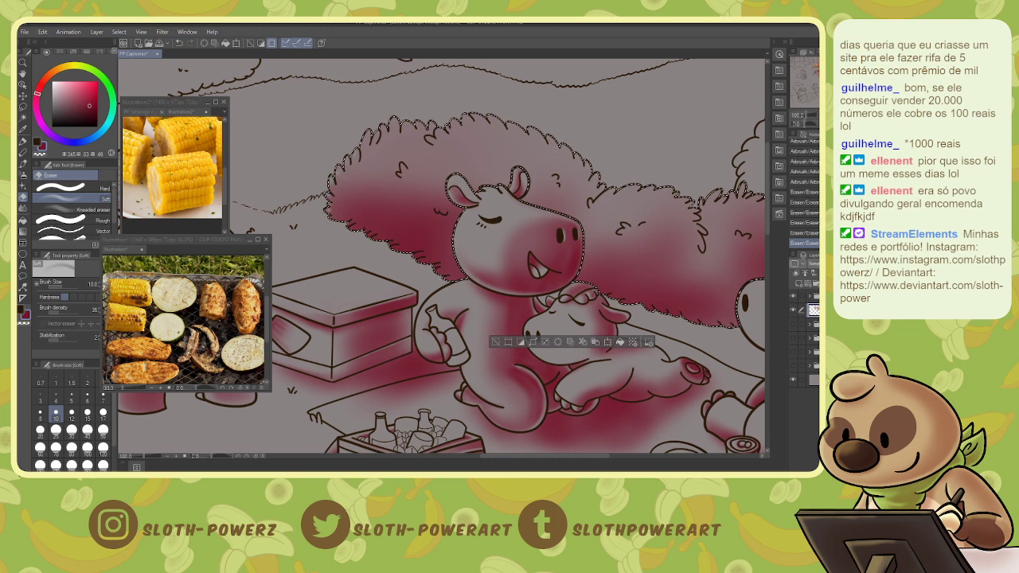
{"action": "left_click_drag", "start_coordinate": [384, 235], "coordinate": [404, 245]}
{"action": "mouse_move", "coordinate": [350, 223]}
{"action": "left_mouse_down"}
{"action": "mouse_move", "coordinate": [370, 232]}
{"action": "mouse_move", "coordinate": [349, 222]}
{"action": "left_mouse_up"}
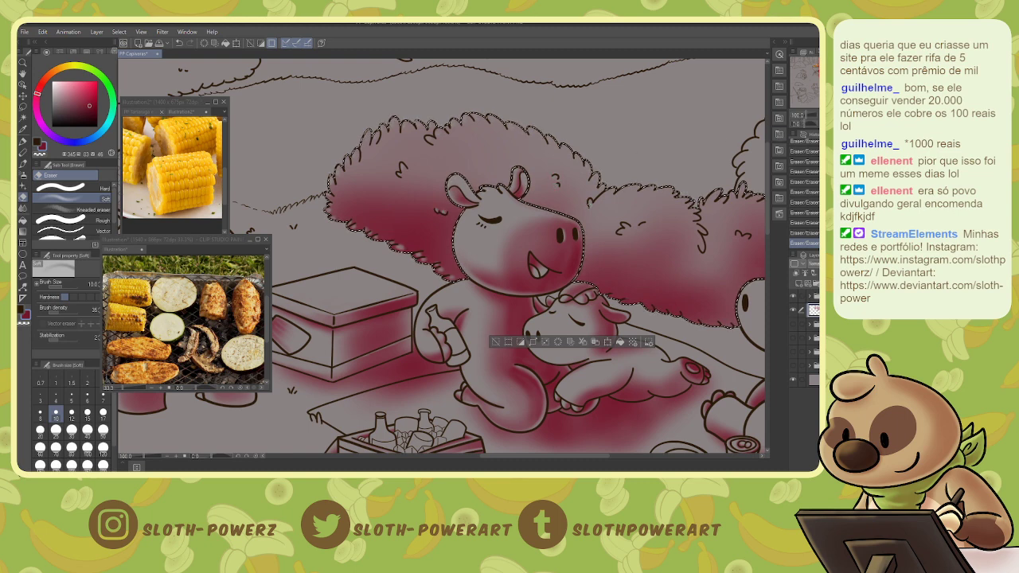
{"action": "left_click_drag", "start_coordinate": [621, 270], "coordinate": [461, 245]}
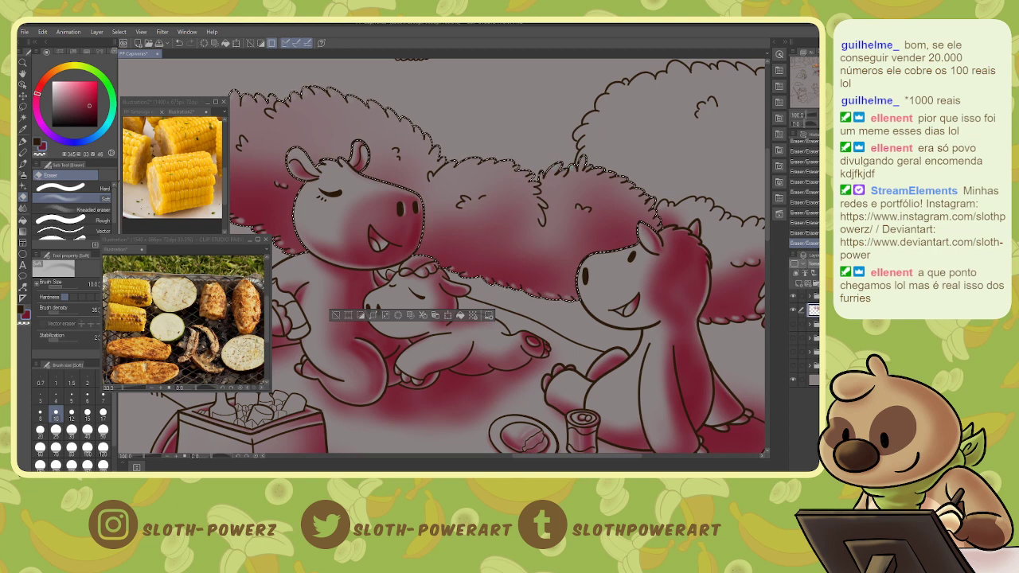
{"action": "left_click_drag", "start_coordinate": [736, 298], "coordinate": [452, 297]}
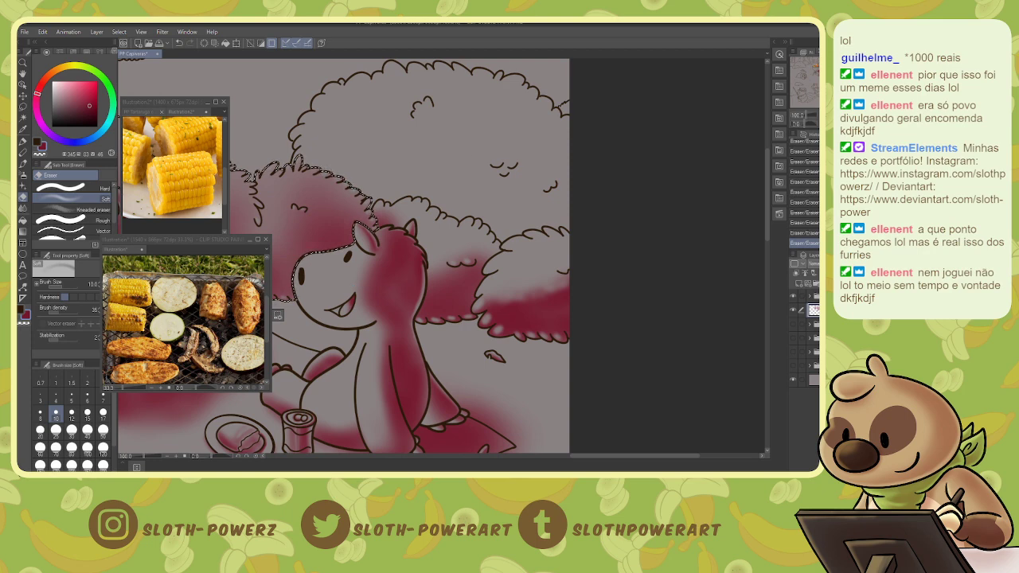
{"action": "left_click_drag", "start_coordinate": [374, 239], "coordinate": [525, 328]}
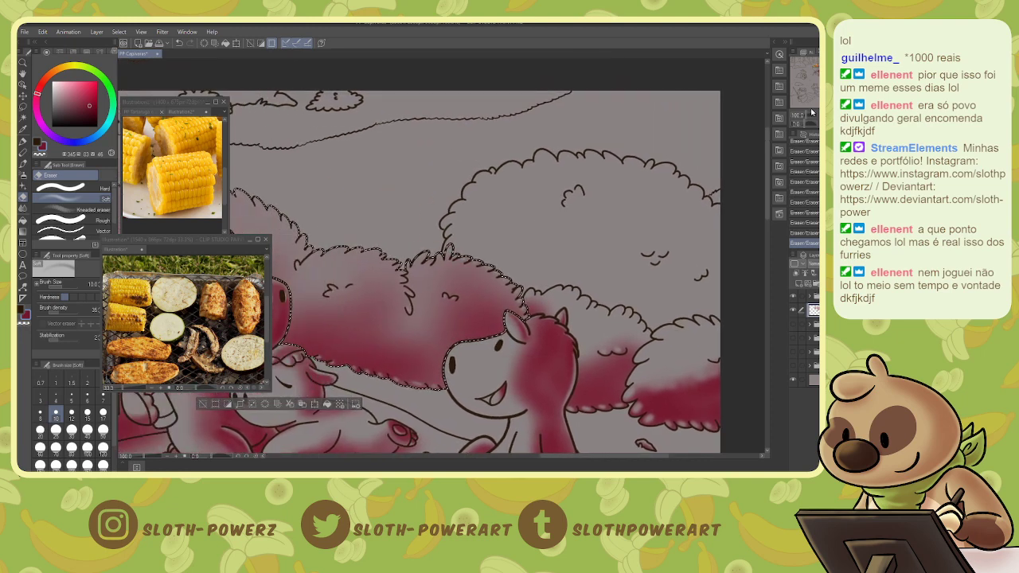
- Auto-select the large bush behind the seated capybara, next to the canvas's right edge
{"action": "key", "text": "ctrl+minus"}
{"action": "key", "text": "ctrl+minus"}
{"action": "key", "text": "ctrl+minus"}
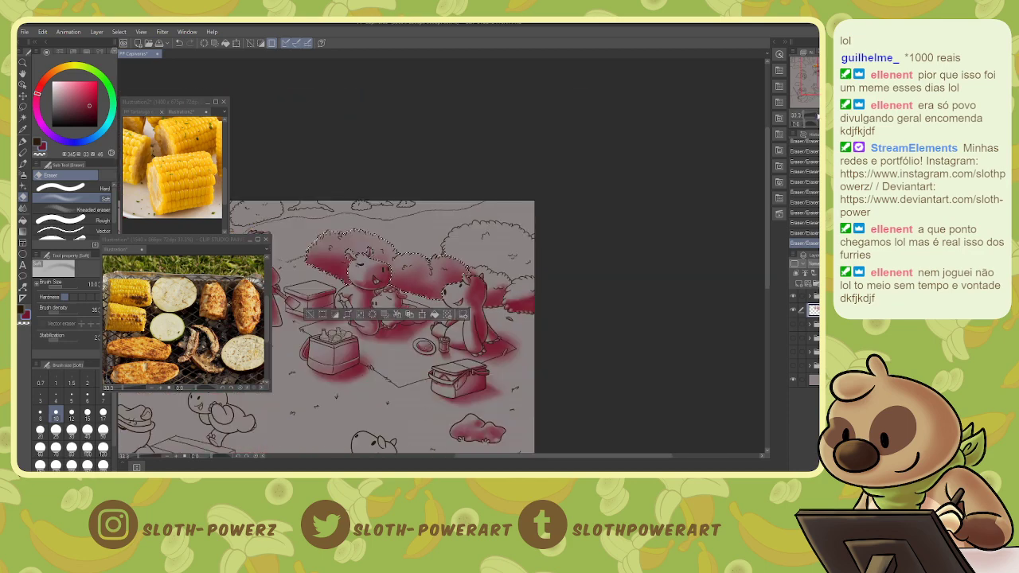
{"action": "key", "text": "w"}
{"action": "left_click", "coordinate": [487, 253]}
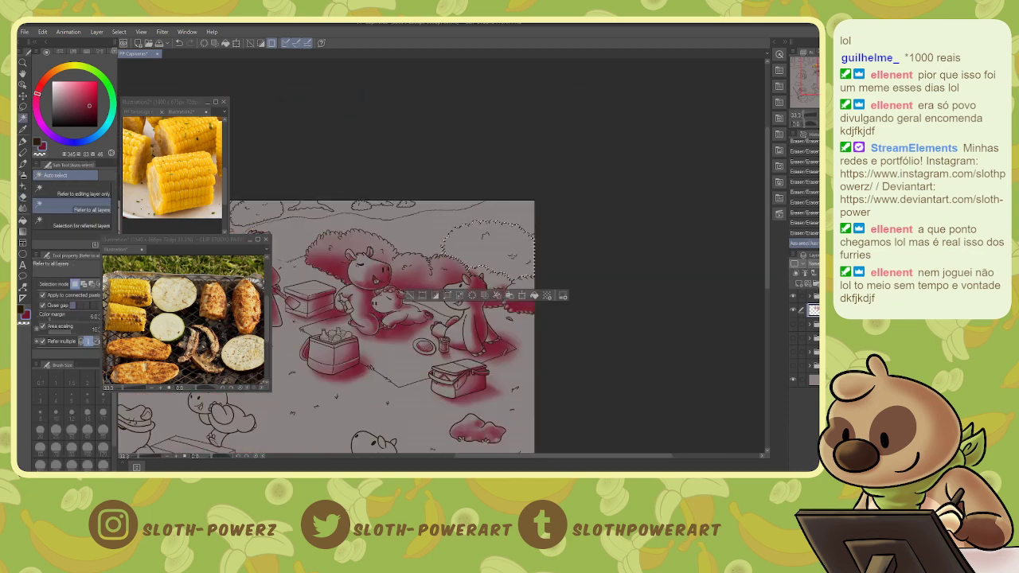
{"action": "key", "text": "ctrl+plus"}
{"action": "key", "text": "ctrl+plus"}
{"action": "key", "text": "ctrl+plus"}
{"action": "left_click_drag", "start_coordinate": [652, 159], "coordinate": [440, 293]}
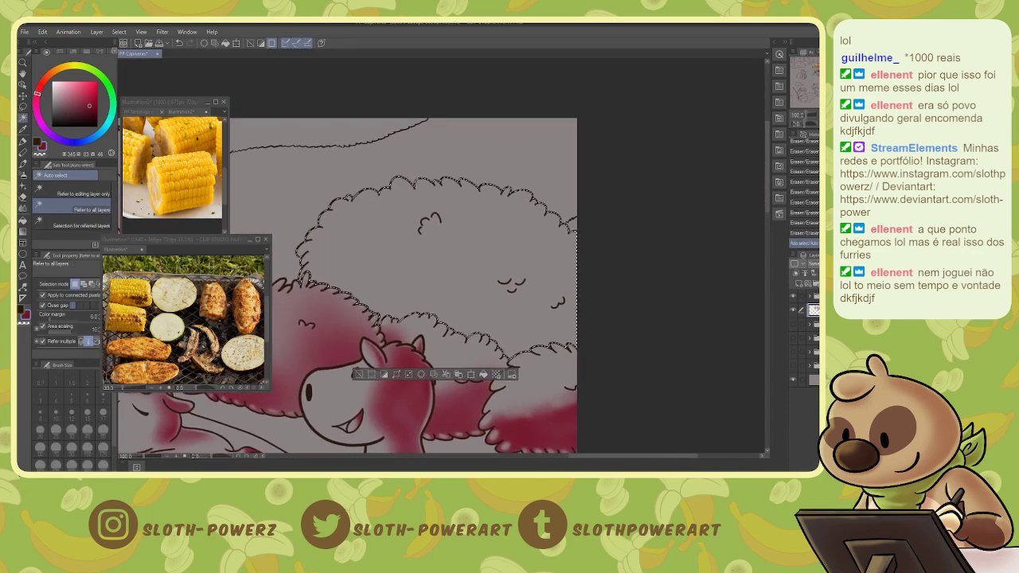
- Airbrush a crimson gradient over the large bush with the Soft airbrush at size 300, deepening the base at size 70
{"action": "key", "text": "b"}
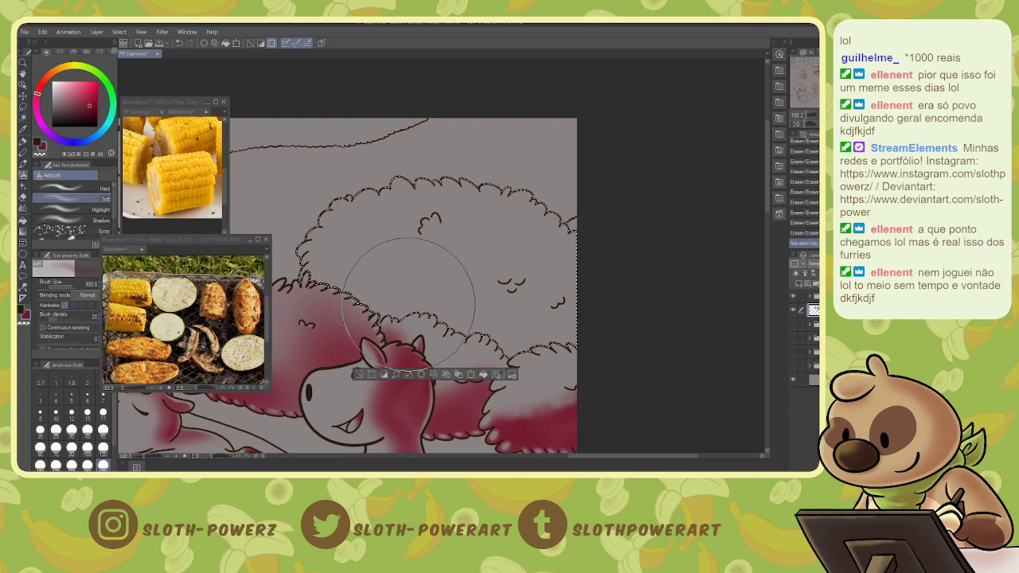
{"action": "mouse_move", "coordinate": [374, 305]}
{"action": "left_mouse_down"}
{"action": "mouse_move", "coordinate": [444, 297]}
{"action": "mouse_move", "coordinate": [413, 313]}
{"action": "mouse_move", "coordinate": [501, 328]}
{"action": "mouse_move", "coordinate": [558, 355]}
{"action": "mouse_move", "coordinate": [442, 322]}
{"action": "mouse_move", "coordinate": [350, 319]}
{"action": "mouse_move", "coordinate": [391, 360]}
{"action": "mouse_move", "coordinate": [430, 344]}
{"action": "left_mouse_up"}
{"action": "key", "text": "bracketleft"}
{"action": "key", "text": "bracketleft"}
{"action": "key", "text": "bracketleft"}
{"action": "key", "text": "bracketleft"}
{"action": "key", "text": "bracketleft"}
{"action": "key", "text": "bracketleft"}
{"action": "key", "text": "bracketleft"}
{"action": "key", "text": "bracketleft"}
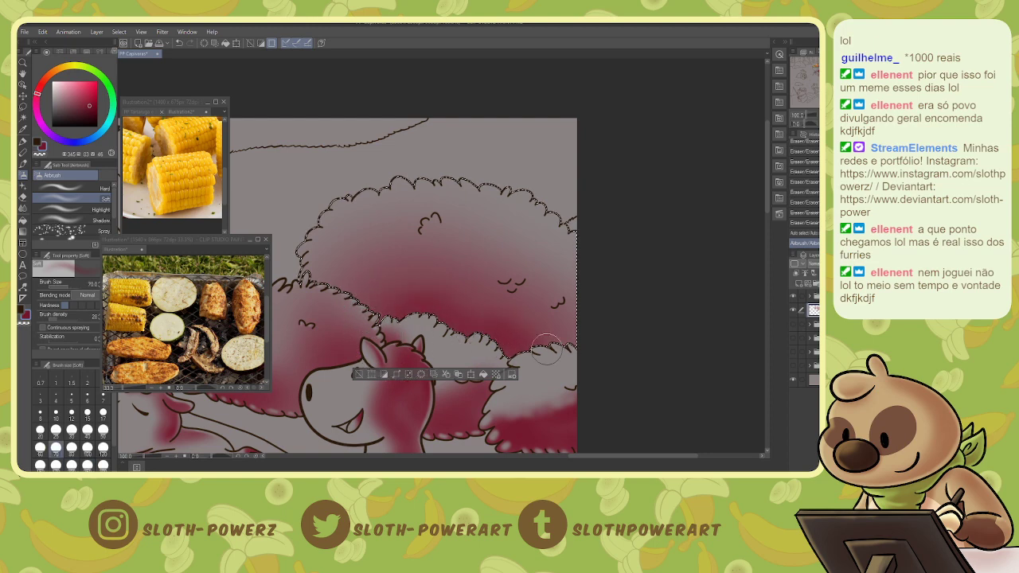
{"action": "left_click_drag", "start_coordinate": [546, 304], "coordinate": [413, 284]}
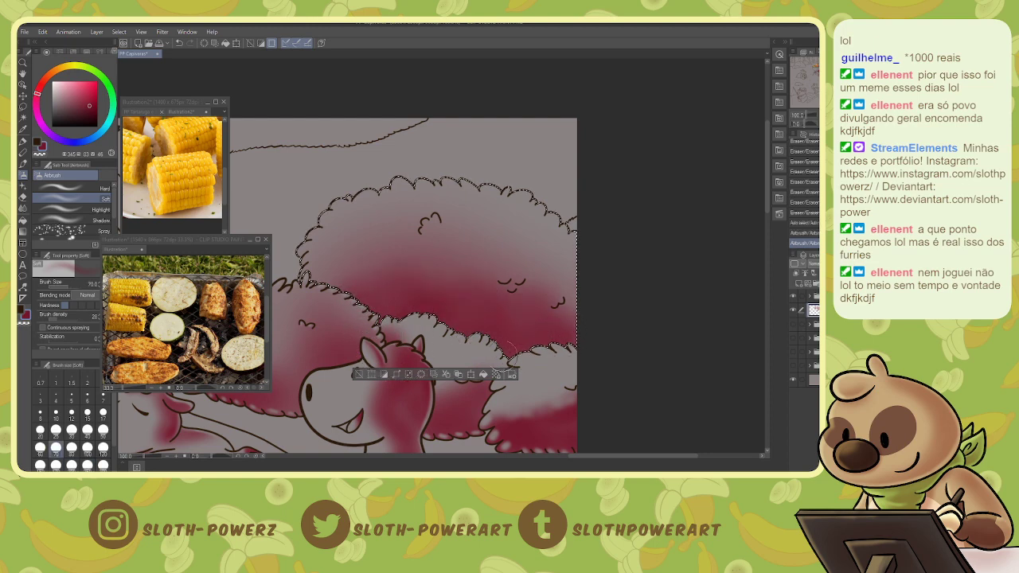
- Lighten the upper part of the large bush's crimson shading with the Soft eraser at sizes 60 and 80
{"action": "key", "text": "e"}
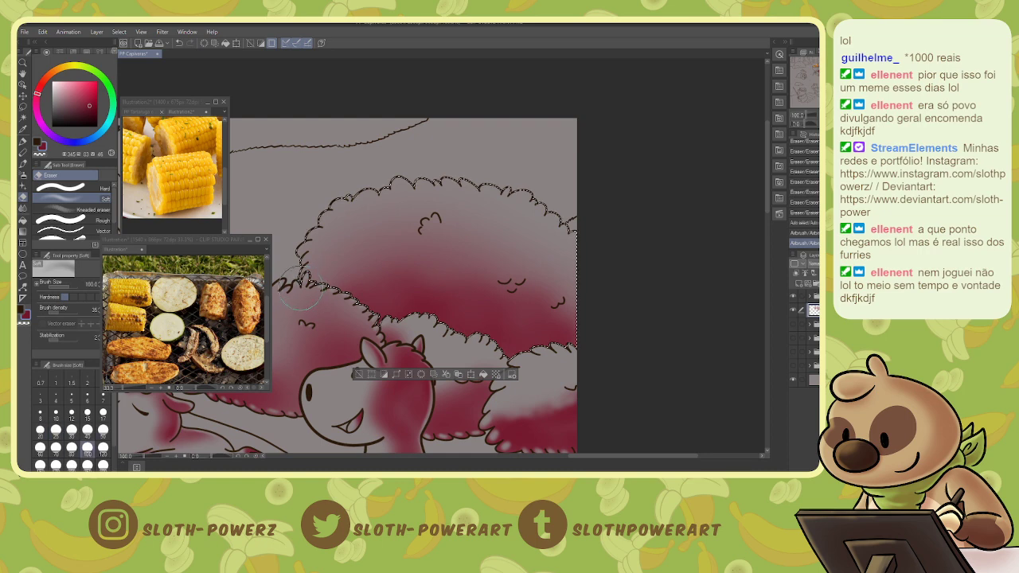
{"action": "key", "text": "bracketleft"}
{"action": "key", "text": "bracketleft"}
{"action": "key", "text": "bracketleft"}
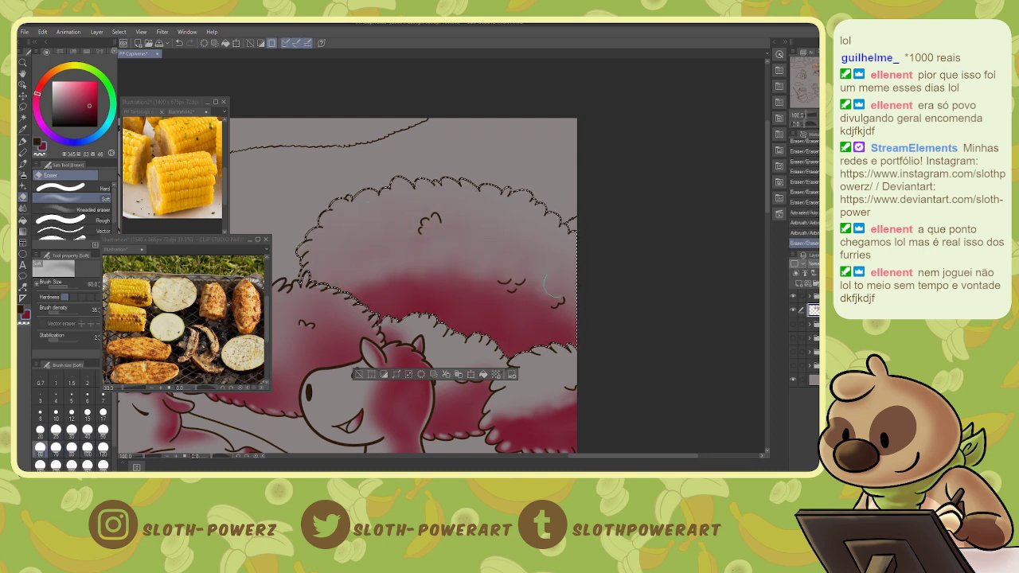
{"action": "key", "text": "bracketright"}
{"action": "key", "text": "bracketright"}
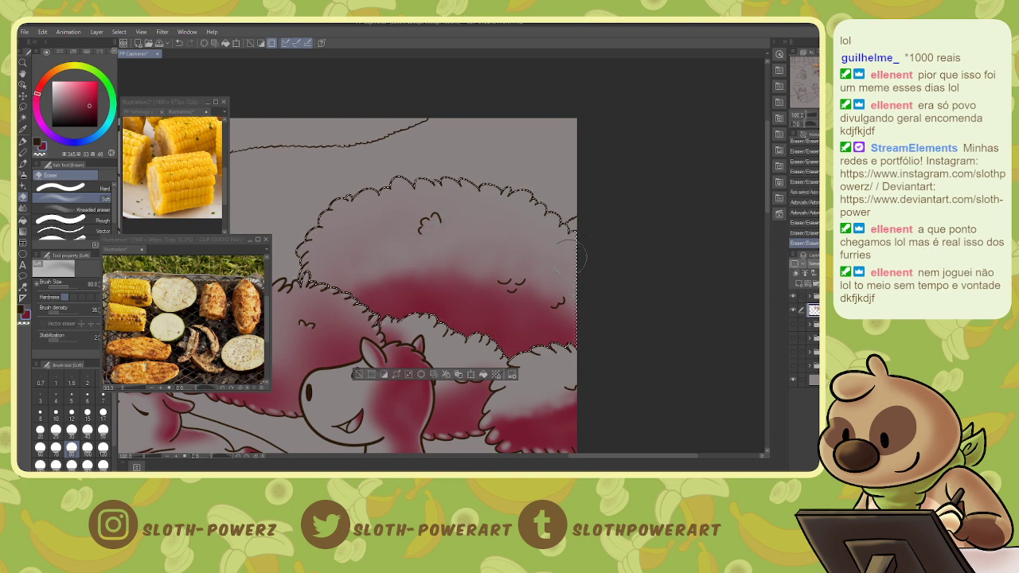
- Erase small leaf highlights around the leaf marks on the large bush with the Soft eraser at size 10
{"action": "key", "text": "bracketleft"}
{"action": "key", "text": "bracketleft"}
{"action": "key", "text": "bracketleft"}
{"action": "key", "text": "bracketleft"}
{"action": "key", "text": "bracketleft"}
{"action": "key", "text": "bracketleft"}
{"action": "key", "text": "bracketleft"}
{"action": "key", "text": "bracketleft"}
{"action": "key", "text": "bracketleft"}
{"action": "key", "text": "bracketleft"}
{"action": "key", "text": "bracketleft"}
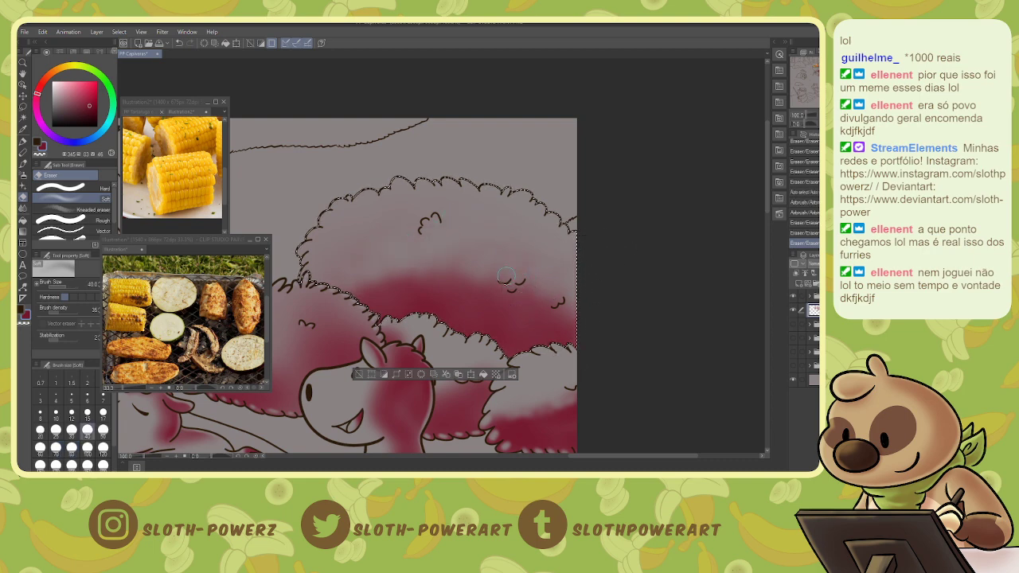
{"action": "left_click_drag", "start_coordinate": [510, 288], "coordinate": [564, 301]}
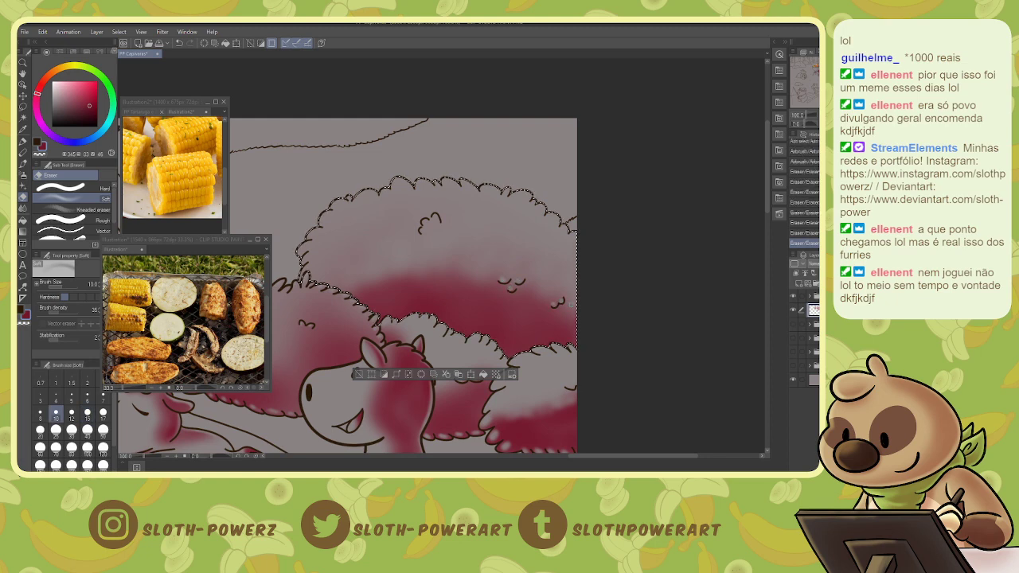
- Soften the upper edge of the large bush's shadow with the Soft eraser at size 40 and clear the selection
{"action": "key", "text": "bracketright"}
{"action": "key", "text": "bracketright"}
{"action": "key", "text": "bracketright"}
{"action": "key", "text": "bracketright"}
{"action": "key", "text": "bracketright"}
{"action": "key", "text": "bracketright"}
{"action": "key", "text": "bracketright"}
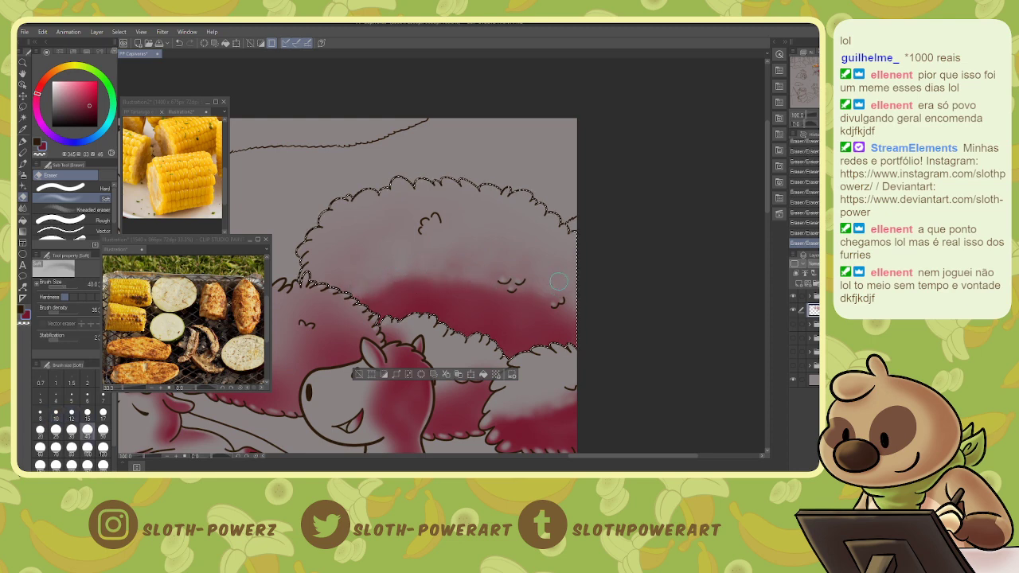
{"action": "key", "text": "w"}
{"action": "key", "text": "ctrl+d"}
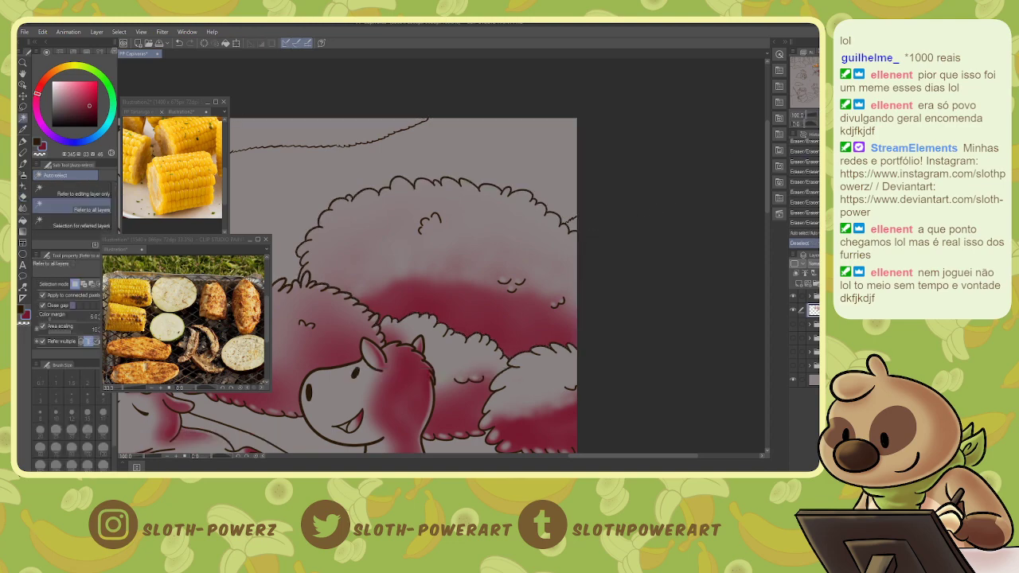
- Hide the crimson shading layer and auto-select the open ground around the blanket, coolers and bushes
{"action": "key", "text": "ctrl+minus"}
{"action": "key", "text": "ctrl+minus"}
{"action": "left_click_drag", "start_coordinate": [398, 334], "coordinate": [610, 282]}
{"action": "scroll", "coordinate": [476, 294], "scroll_direction": "down", "scroll_amount": 2}
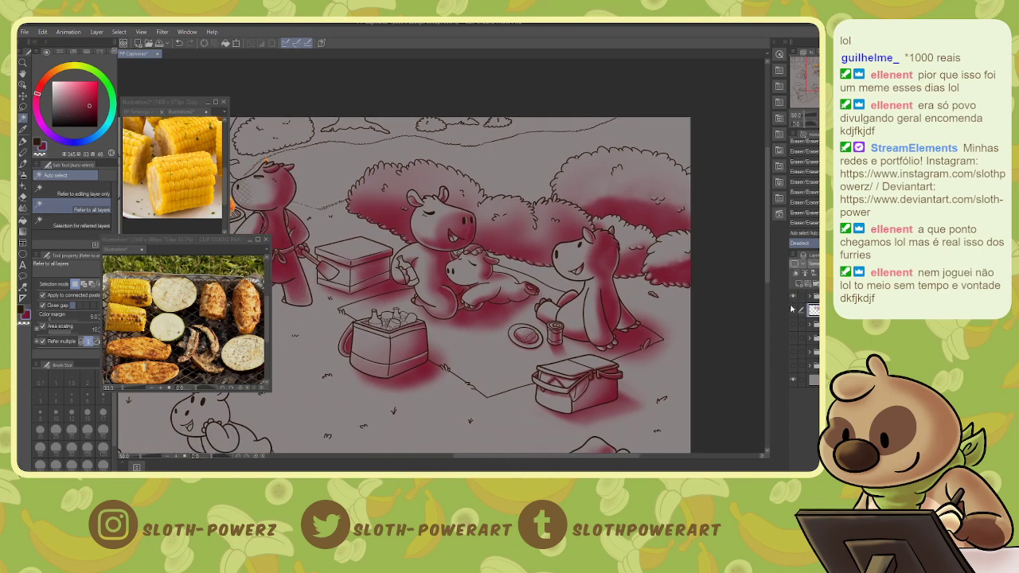
{"action": "left_click", "coordinate": [793, 309]}
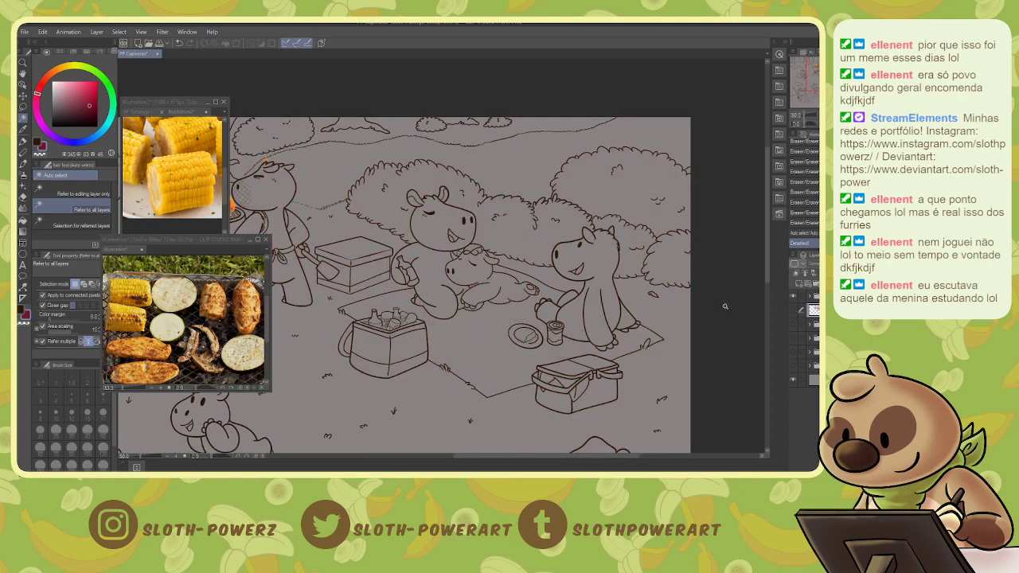
{"action": "left_click", "coordinate": [555, 283]}
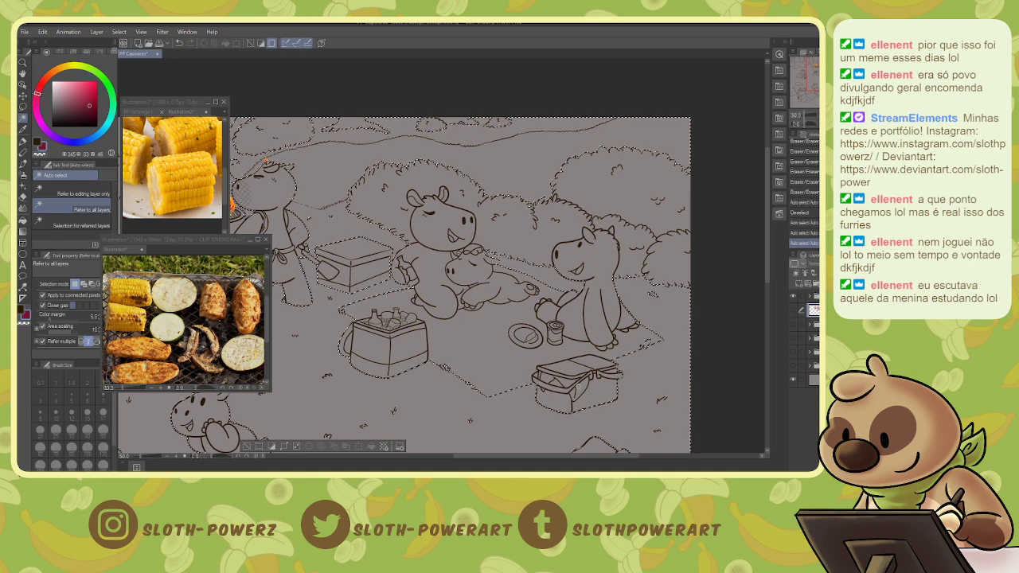
- Show the shading layer again and airbrush crimson ground shadow below the bush behind the mother capybara at size 70
{"action": "key", "text": "b"}
{"action": "left_click", "coordinate": [793, 310]}
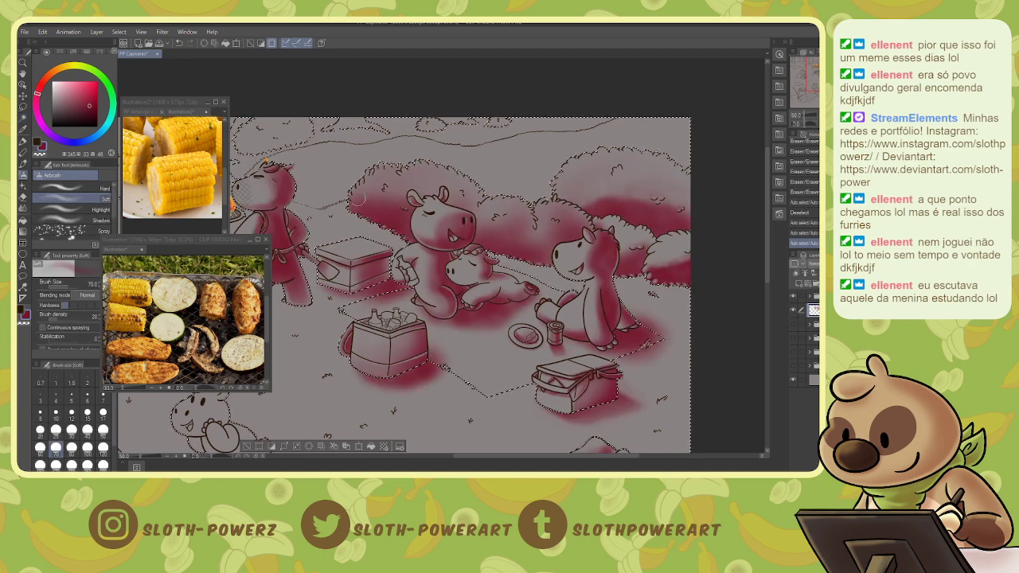
{"action": "mouse_move", "coordinate": [348, 216]}
{"action": "left_mouse_down"}
{"action": "mouse_move", "coordinate": [358, 225]}
{"action": "mouse_move", "coordinate": [352, 280]}
{"action": "left_mouse_up"}
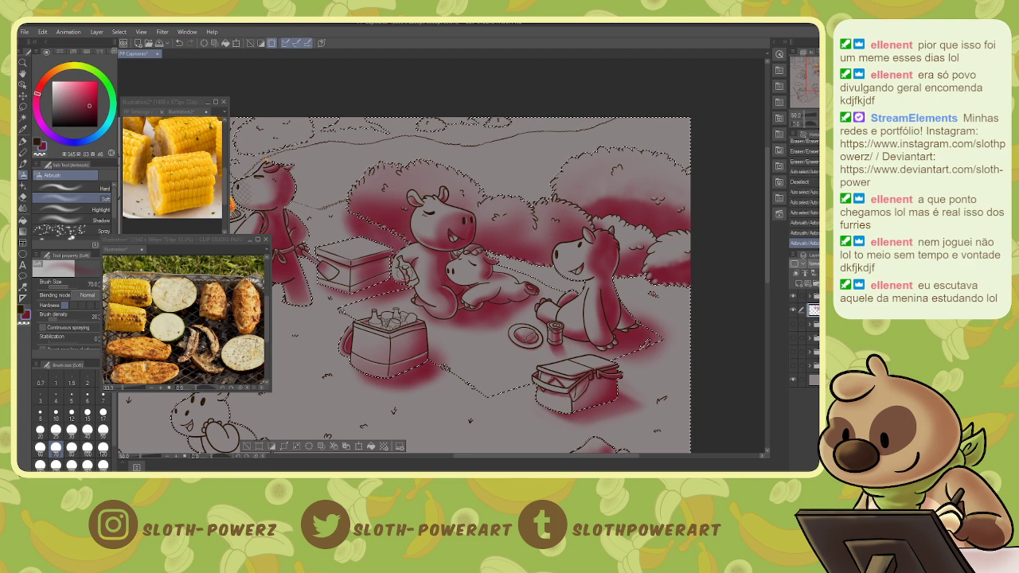
- Clean up the ground selection around the baby capybara's head and the mother's arm with the Lasso
{"action": "key", "text": "w"}
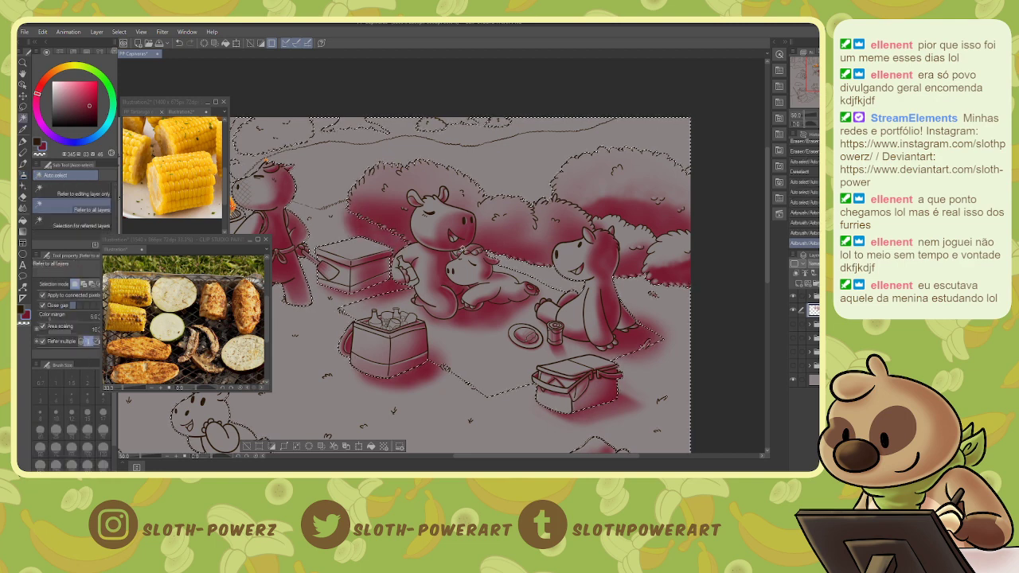
{"action": "key", "text": "ctrl+plus"}
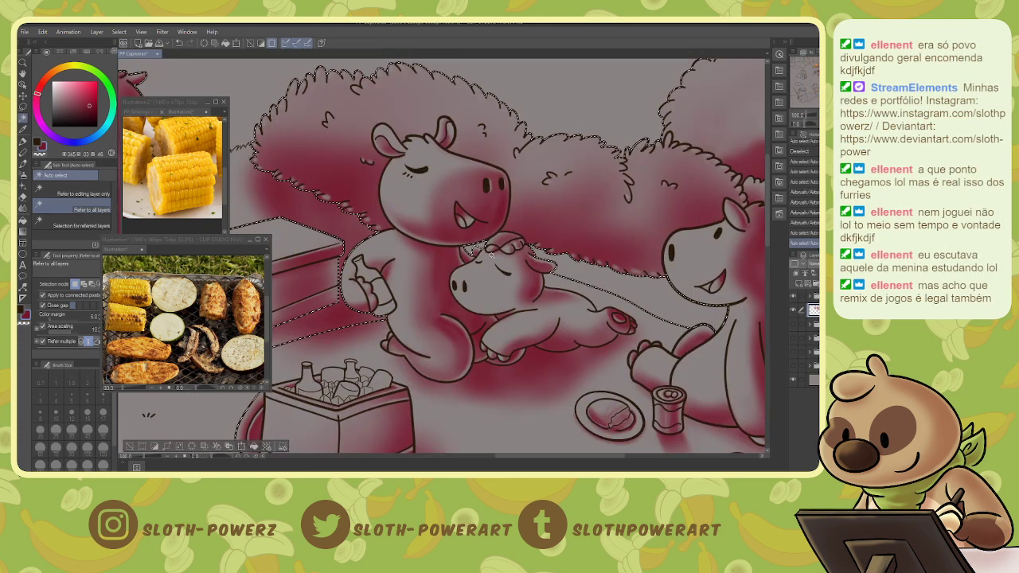
{"action": "key", "text": "m"}
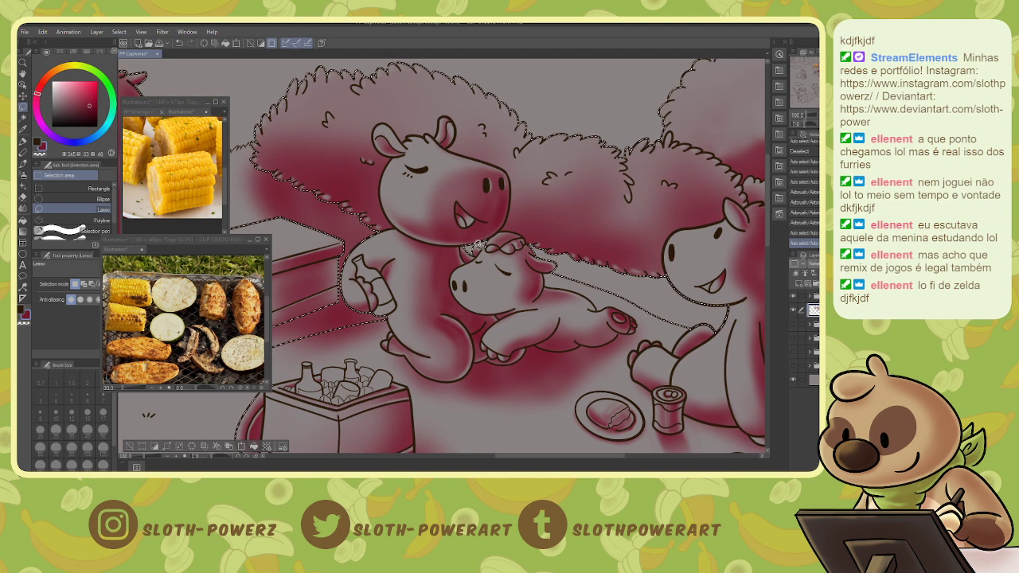
{"action": "mouse_move", "coordinate": [473, 242]}
{"action": "left_mouse_down"}
{"action": "mouse_move", "coordinate": [481, 247]}
{"action": "mouse_move", "coordinate": [469, 249]}
{"action": "left_mouse_up"}
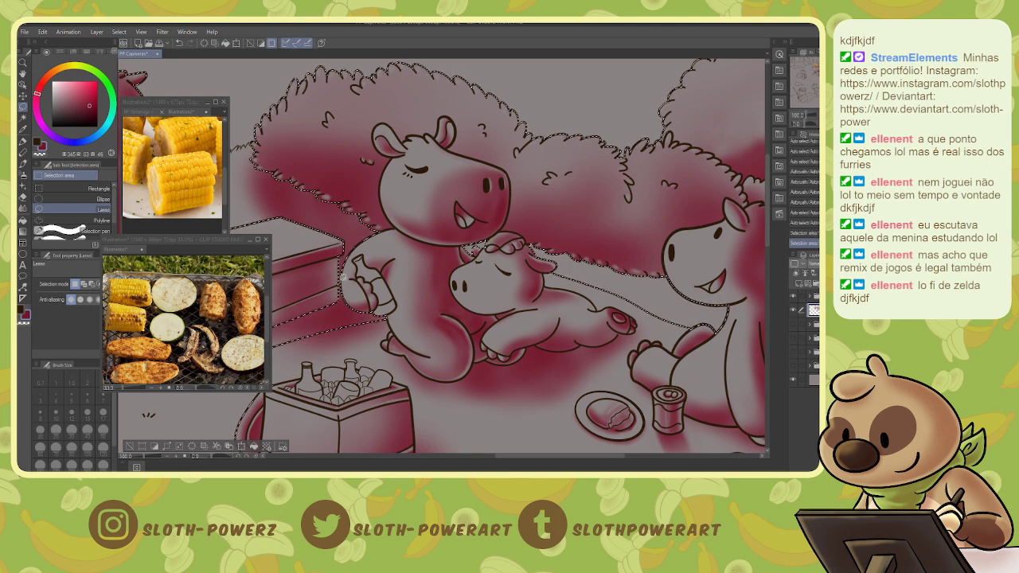
{"action": "left_click_drag", "start_coordinate": [343, 275], "coordinate": [345, 266]}
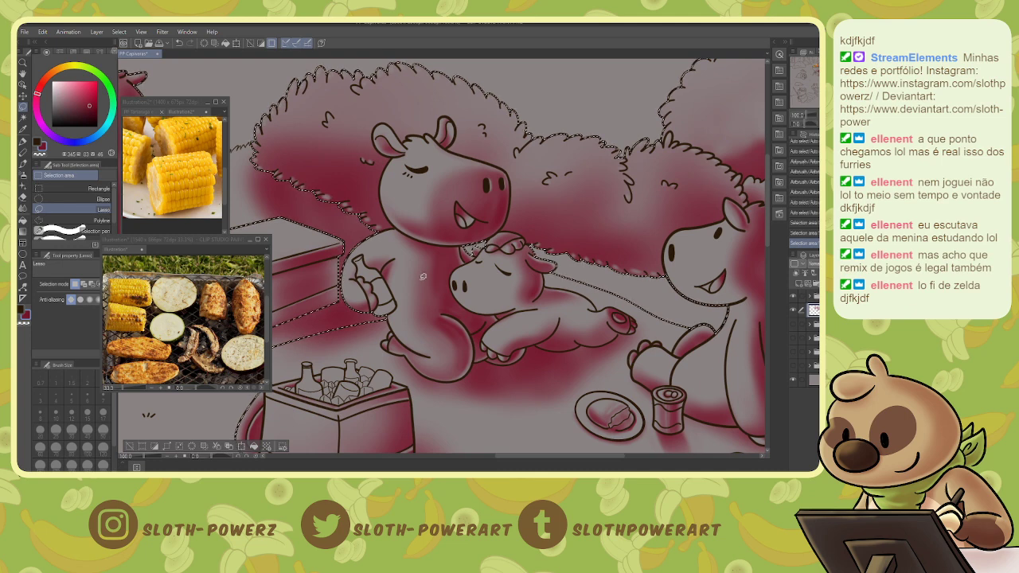
- Airbrush crimson shadow on the ground strip between the connected bushes and the baby capybara at size 70
{"action": "key", "text": "b"}
{"action": "left_click_drag", "start_coordinate": [496, 239], "coordinate": [525, 243]}
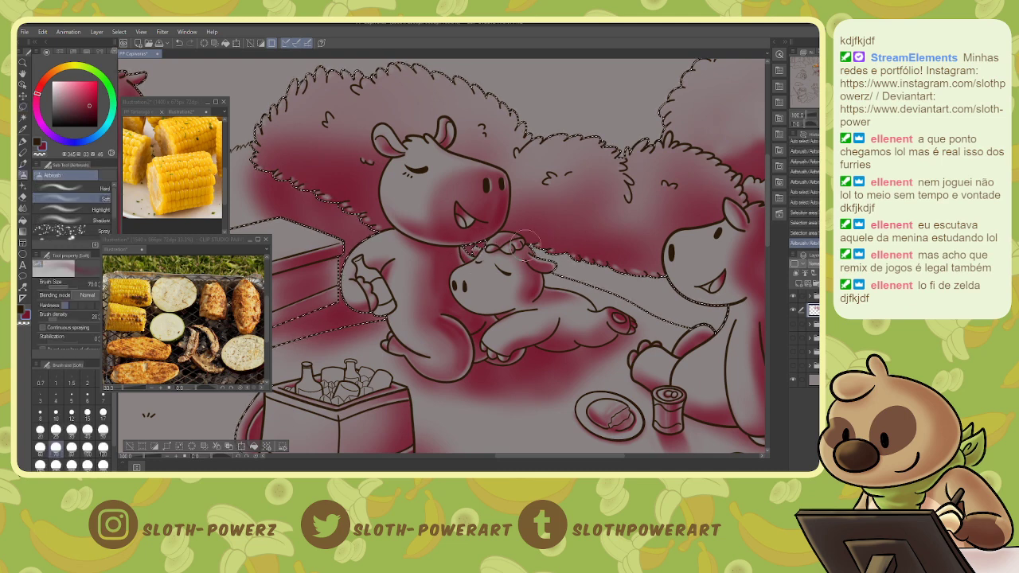
{"action": "mouse_move", "coordinate": [666, 289]}
{"action": "left_mouse_down"}
{"action": "mouse_move", "coordinate": [641, 278]}
{"action": "mouse_move", "coordinate": [723, 313]}
{"action": "mouse_move", "coordinate": [744, 309]}
{"action": "mouse_move", "coordinate": [634, 286]}
{"action": "left_mouse_up"}
- Auto-select the blanket strip behind the baby capybara as well, airbrush crimson shadow across it, and clear the selection
{"action": "key", "text": "w"}
{"action": "left_click", "coordinate": [595, 293]}
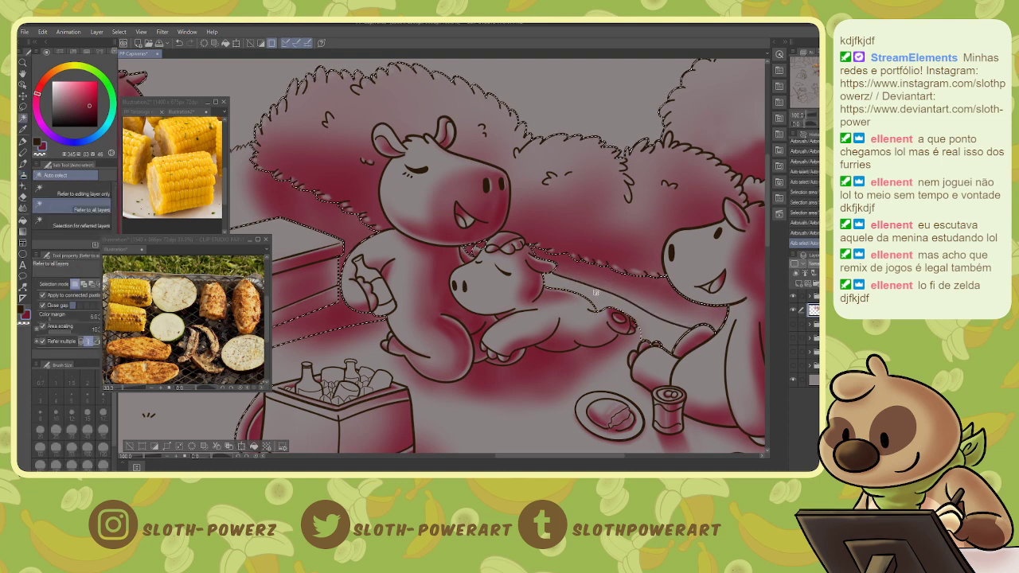
{"action": "key", "text": "b"}
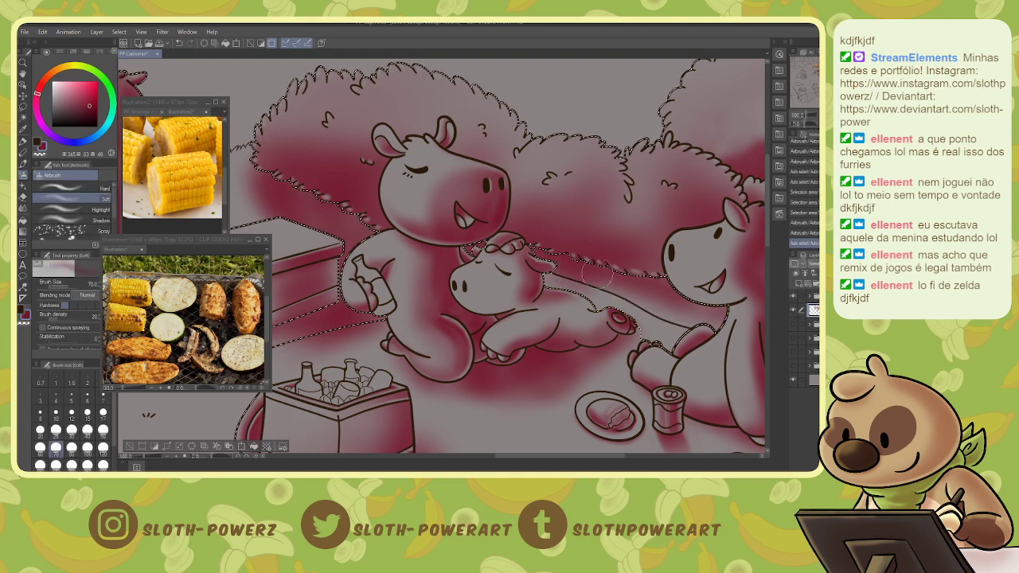
{"action": "mouse_move", "coordinate": [653, 298]}
{"action": "left_mouse_down"}
{"action": "mouse_move", "coordinate": [693, 312]}
{"action": "mouse_move", "coordinate": [718, 304]}
{"action": "left_mouse_up"}
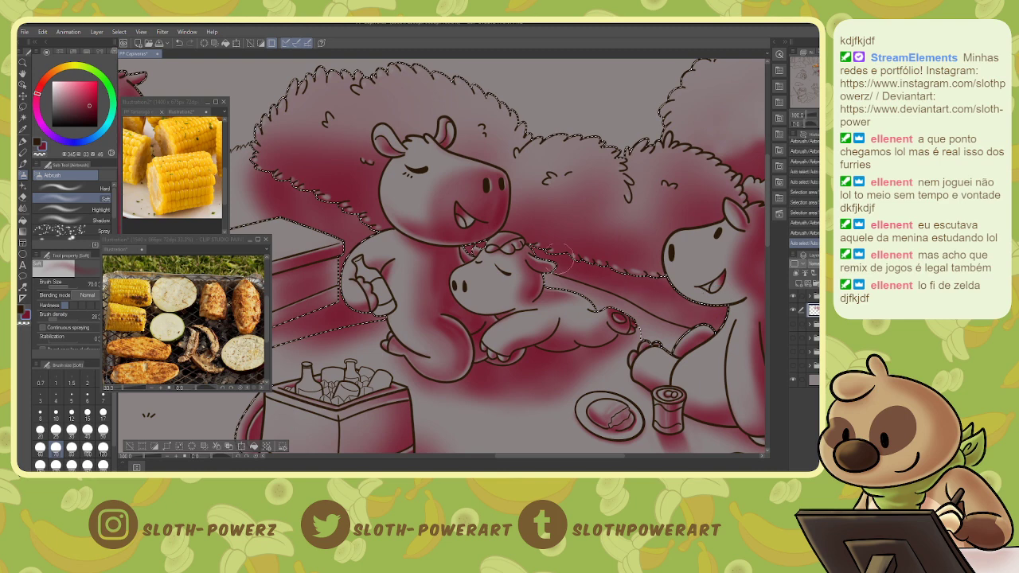
{"action": "key", "text": "ctrl+d"}
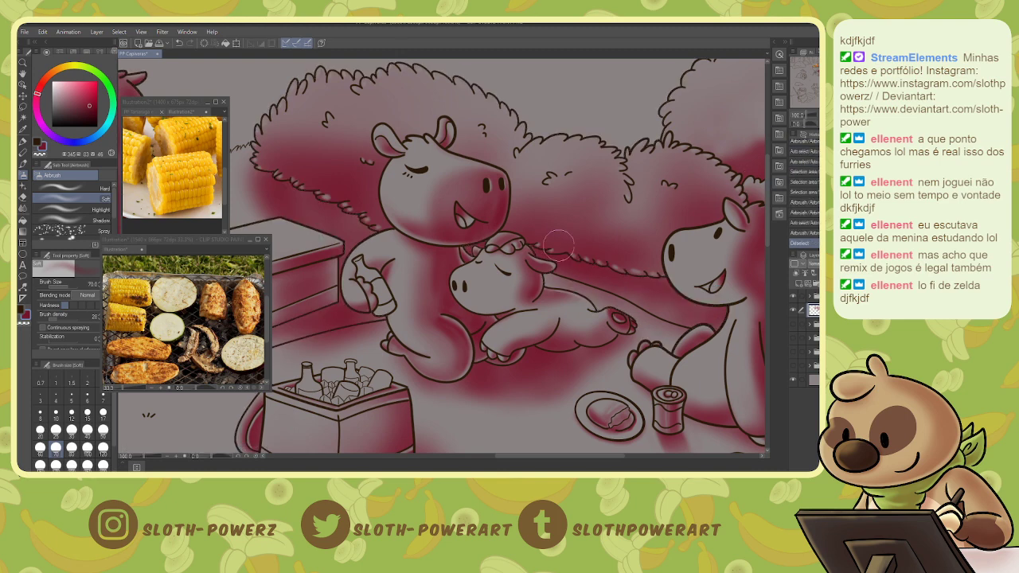
- Fill the small unshaded gap beside the baby capybara's head with the Soft airbrush at size 7
{"action": "key", "text": "bracketleft"}
{"action": "key", "text": "bracketleft"}
{"action": "key", "text": "bracketleft"}
{"action": "key", "text": "bracketleft"}
{"action": "key", "text": "bracketleft"}
{"action": "key", "text": "bracketleft"}
{"action": "key", "text": "bracketleft"}
{"action": "key", "text": "bracketleft"}
{"action": "key", "text": "bracketleft"}
{"action": "key", "text": "bracketleft"}
{"action": "key", "text": "bracketleft"}
{"action": "key", "text": "bracketleft"}
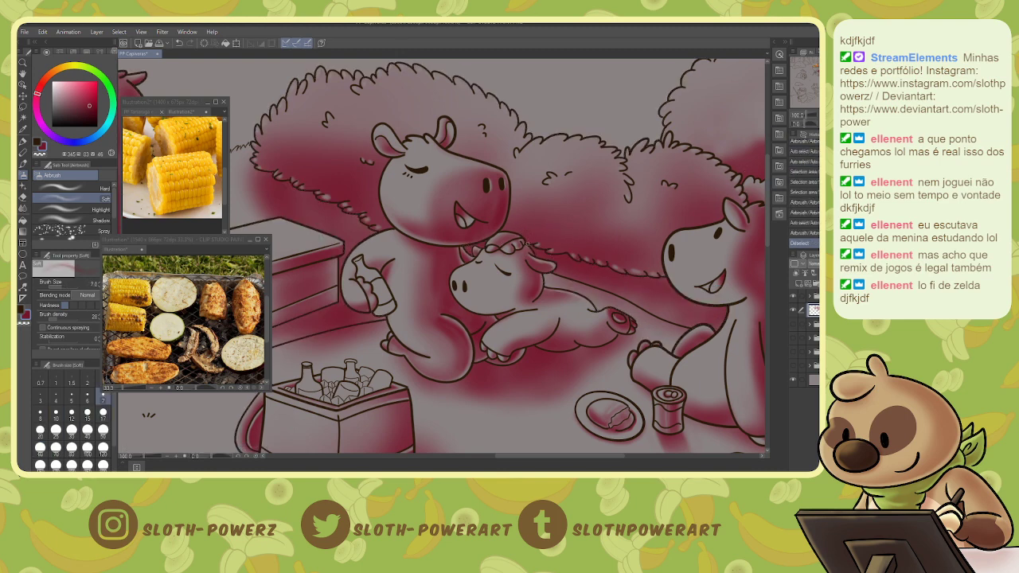
{"action": "left_click_drag", "start_coordinate": [530, 246], "coordinate": [522, 249]}
- Auto-select the open ground beside the seated capybara with the shading layer hidden, and show the layer again
{"action": "mouse_move", "coordinate": [716, 334]}
{"action": "left_mouse_down"}
{"action": "mouse_move", "coordinate": [694, 348]}
{"action": "mouse_move", "coordinate": [414, 235]}
{"action": "mouse_move", "coordinate": [396, 211]}
{"action": "left_mouse_up"}
{"action": "key", "text": "w"}
{"action": "left_click", "coordinate": [792, 310]}
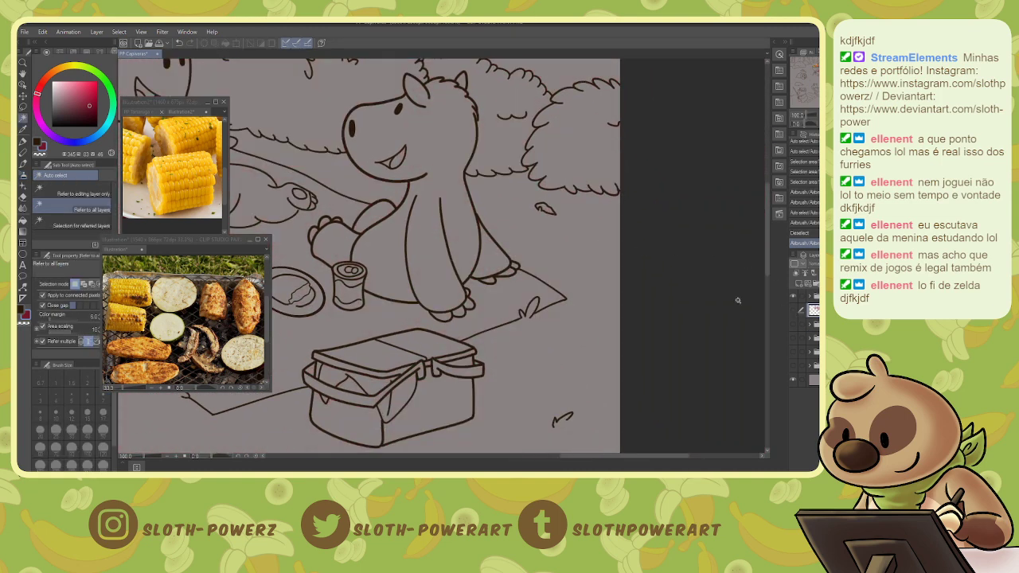
{"action": "left_click", "coordinate": [669, 306]}
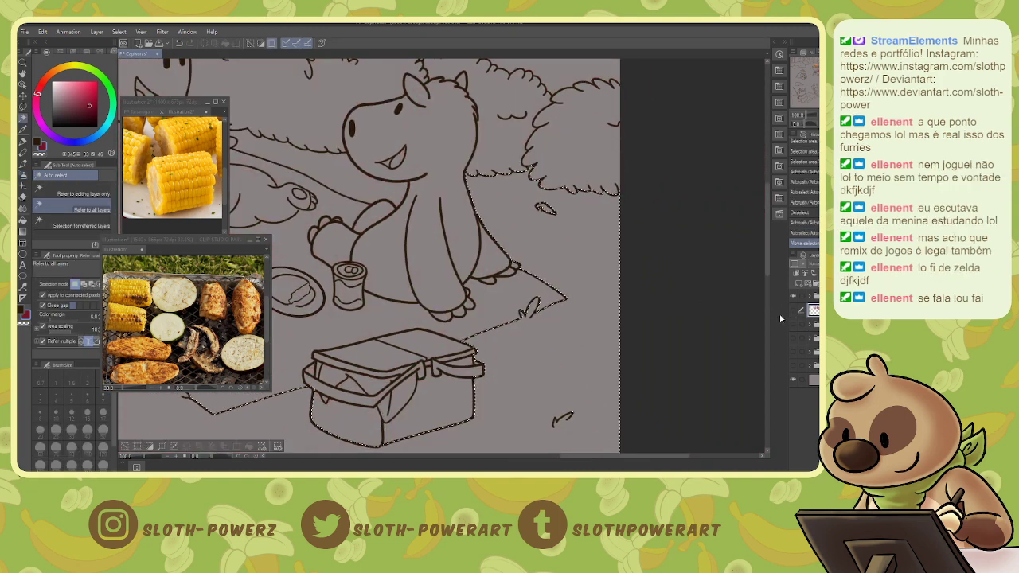
{"action": "left_click", "coordinate": [799, 308]}
- Airbrush crimson shadow on the selected ground beneath the bushes behind the seated capybara with the Soft airbrush at sizes 50 and 70
{"action": "key", "text": "b"}
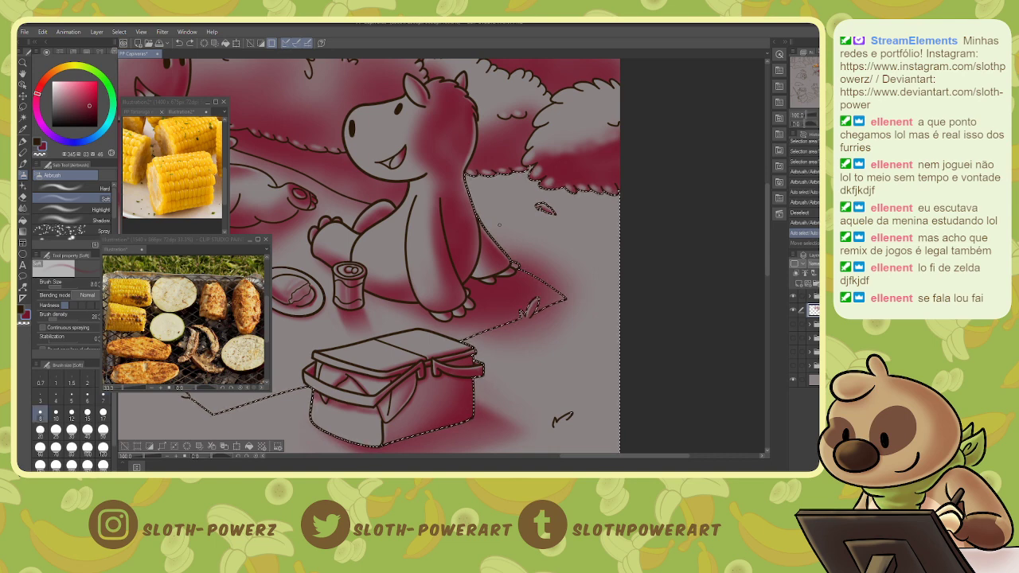
{"action": "left_click", "coordinate": [71, 430]}
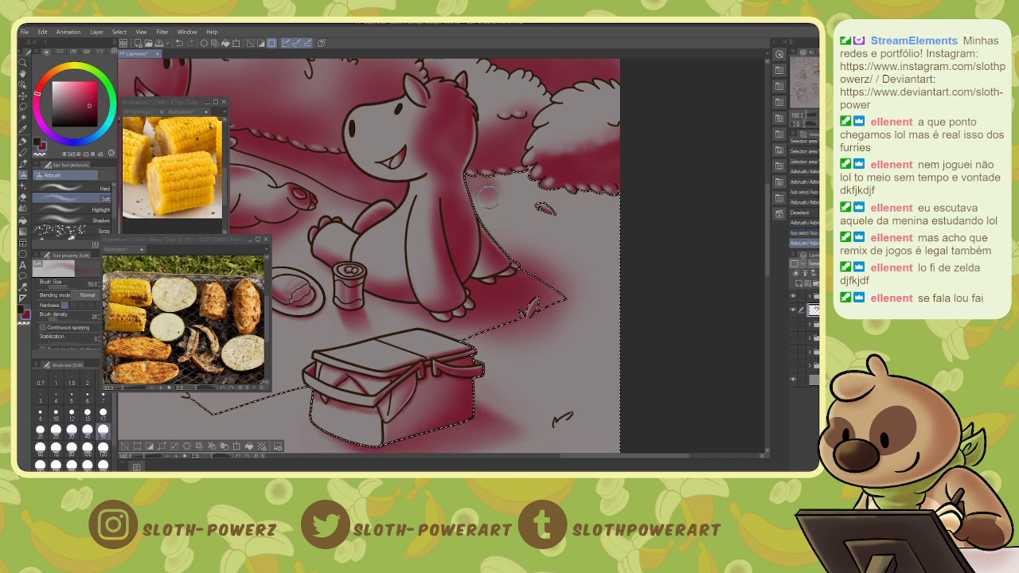
{"action": "left_click", "coordinate": [56, 447]}
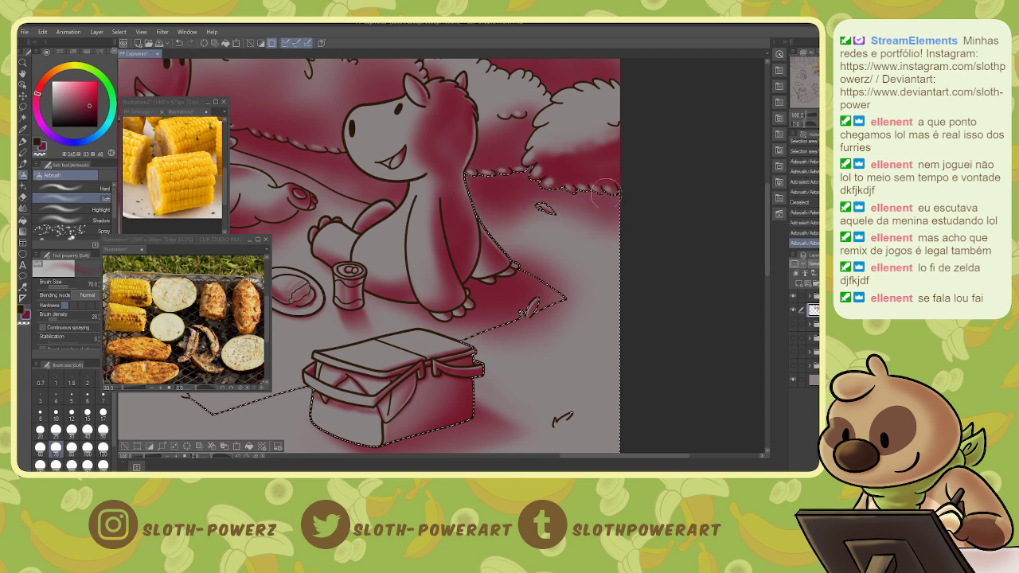
- Touch up the crimson shadow around the grass tuft at the blanket's corner with the Soft airbrush at size 7
{"action": "left_click", "coordinate": [103, 395]}
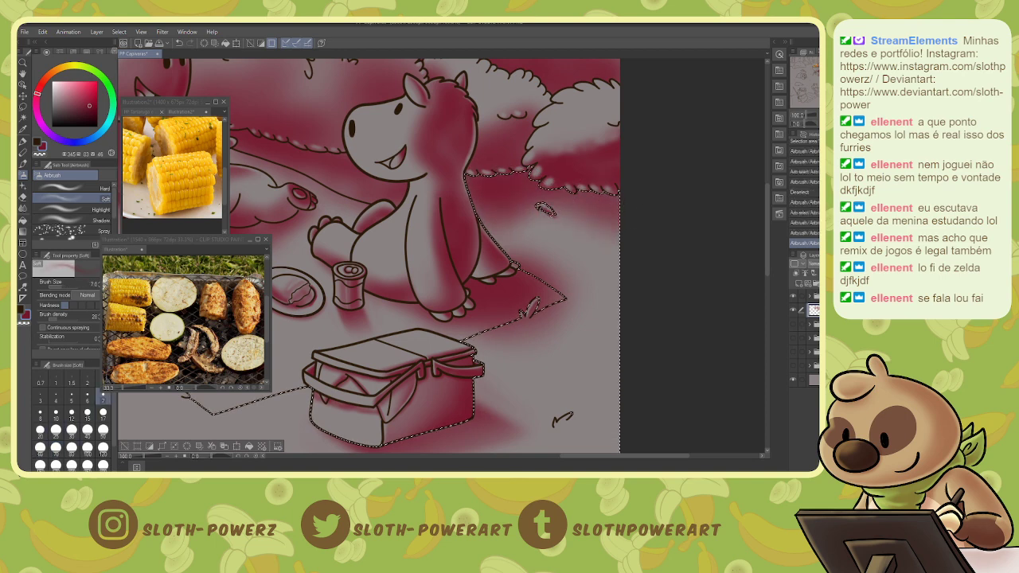
{"action": "left_click_drag", "start_coordinate": [526, 315], "coordinate": [530, 308]}
{"action": "left_click_drag", "start_coordinate": [527, 314], "coordinate": [536, 306]}
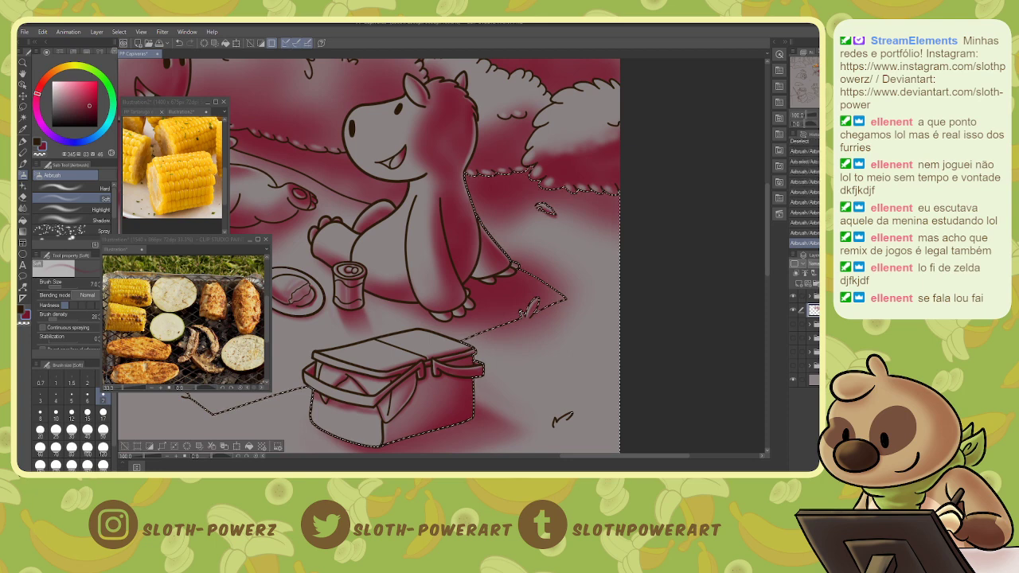
- Clean the crimson shading out of the small leaf and grass tuft near the blanket's corner with the Soft eraser at sizes 8 and 4
{"action": "key", "text": "ctrl+plus"}
{"action": "key", "text": "e"}
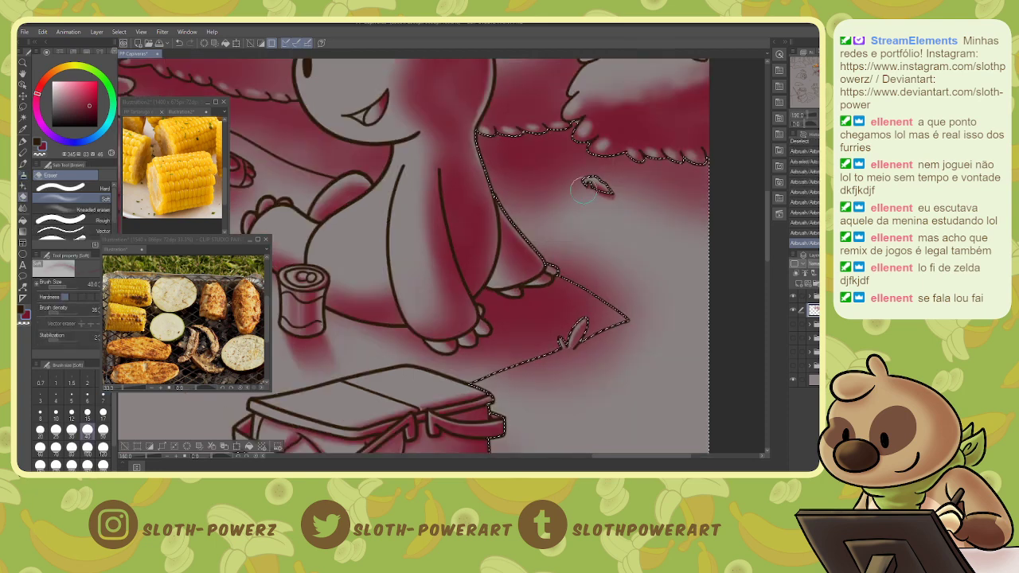
{"action": "left_click", "coordinate": [40, 413]}
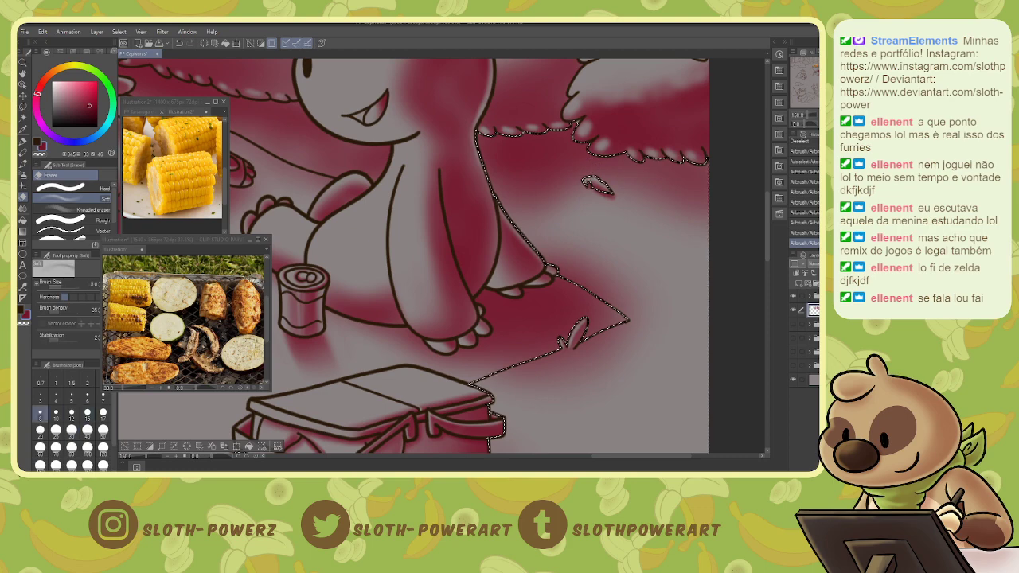
{"action": "key", "text": "["}
{"action": "key", "text": "bracketleft"}
{"action": "key", "text": "bracketleft"}
{"action": "key", "text": "bracketleft"}
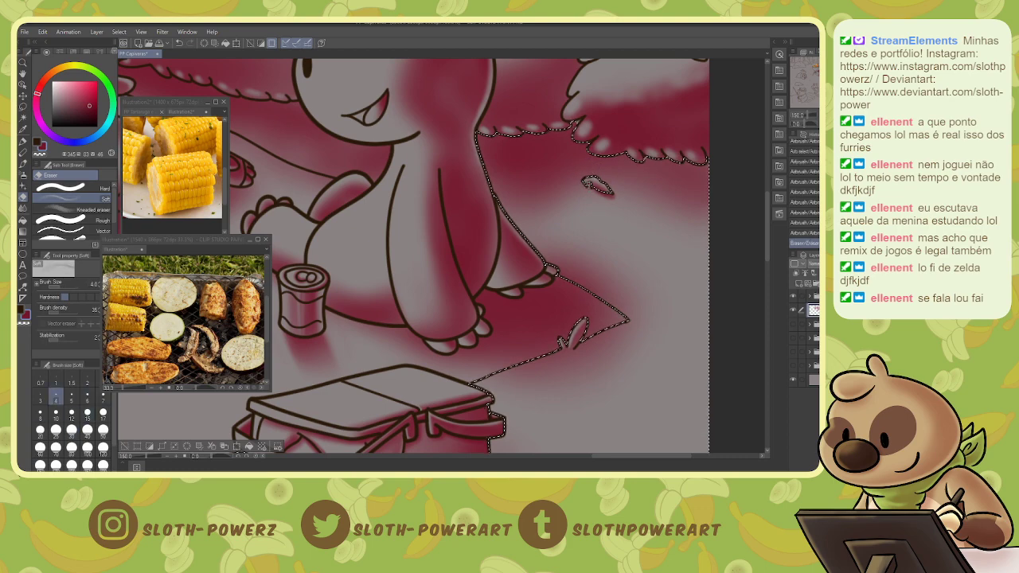
- Airbrush crimson cast shadows on the ground beneath the two small foreground capybaras and the nearby rock at size 80
{"action": "key", "text": "ctrl+minus"}
{"action": "key", "text": "ctrl+minus"}
{"action": "key", "text": "ctrl+minus"}
{"action": "left_click_drag", "start_coordinate": [422, 366], "coordinate": [501, 199]}
{"action": "left_click_drag", "start_coordinate": [519, 271], "coordinate": [586, 240]}
{"action": "key", "text": "b"}
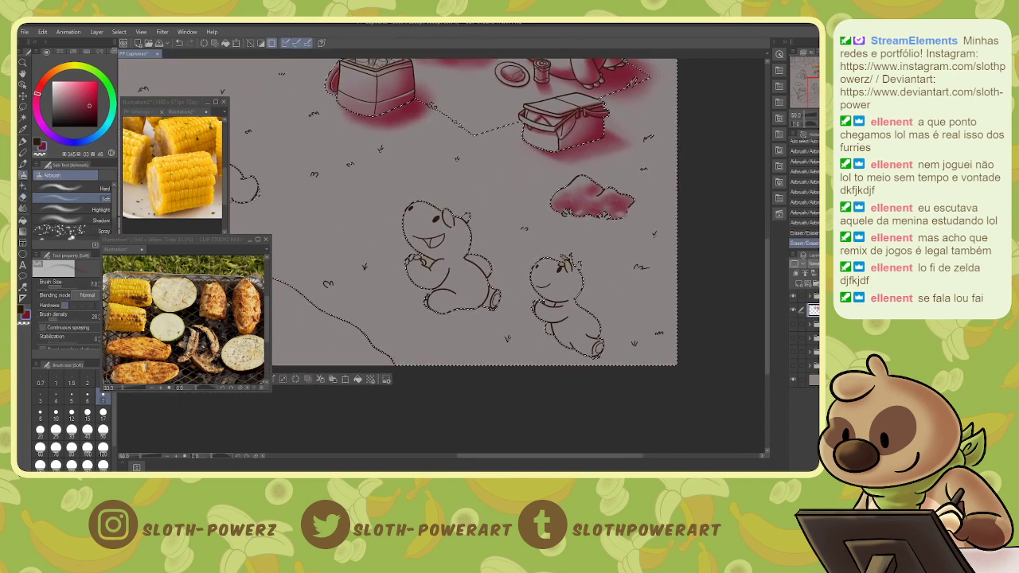
{"action": "key", "text": "bracketright"}
{"action": "key", "text": "bracketright"}
{"action": "key", "text": "bracketright"}
{"action": "key", "text": "bracketright"}
{"action": "key", "text": "bracketright"}
{"action": "key", "text": "bracketright"}
{"action": "mouse_move", "coordinate": [450, 311]}
{"action": "left_mouse_down"}
{"action": "mouse_move", "coordinate": [485, 325]}
{"action": "mouse_move", "coordinate": [468, 298]}
{"action": "mouse_move", "coordinate": [491, 312]}
{"action": "mouse_move", "coordinate": [487, 328]}
{"action": "mouse_move", "coordinate": [467, 302]}
{"action": "left_mouse_up"}
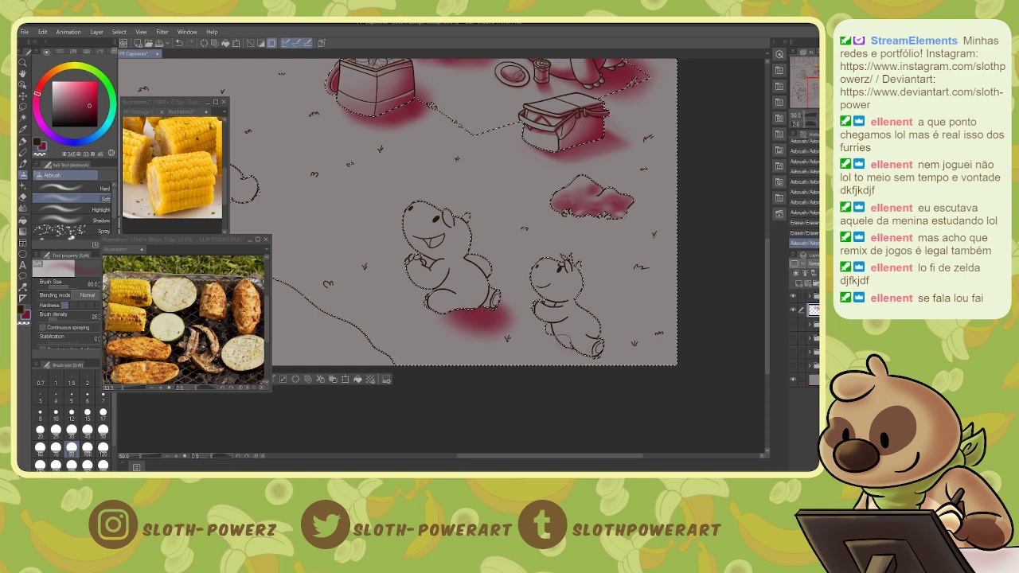
{"action": "left_click_drag", "start_coordinate": [559, 336], "coordinate": [578, 355]}
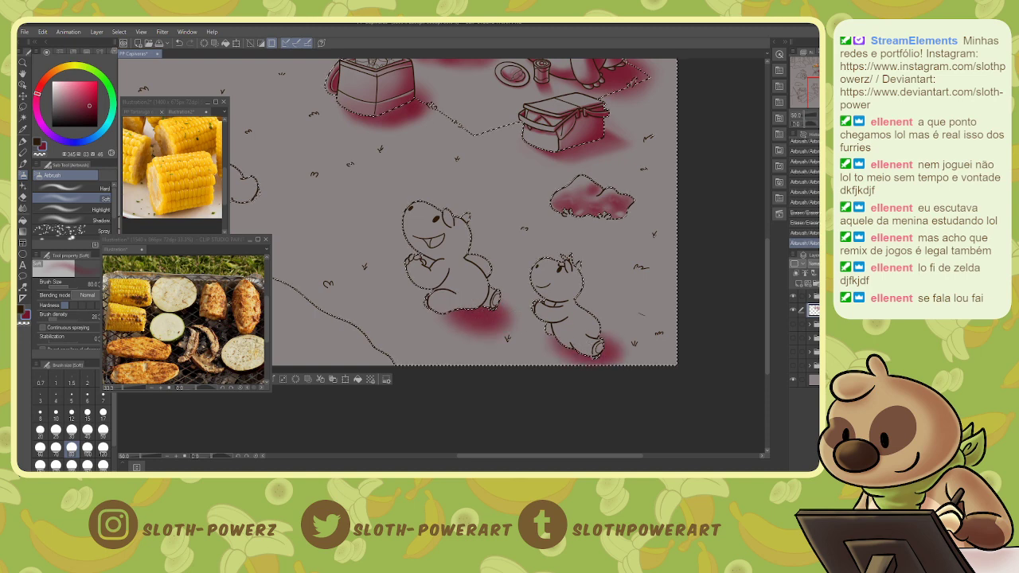
{"action": "left_click_drag", "start_coordinate": [553, 275], "coordinate": [544, 390]}
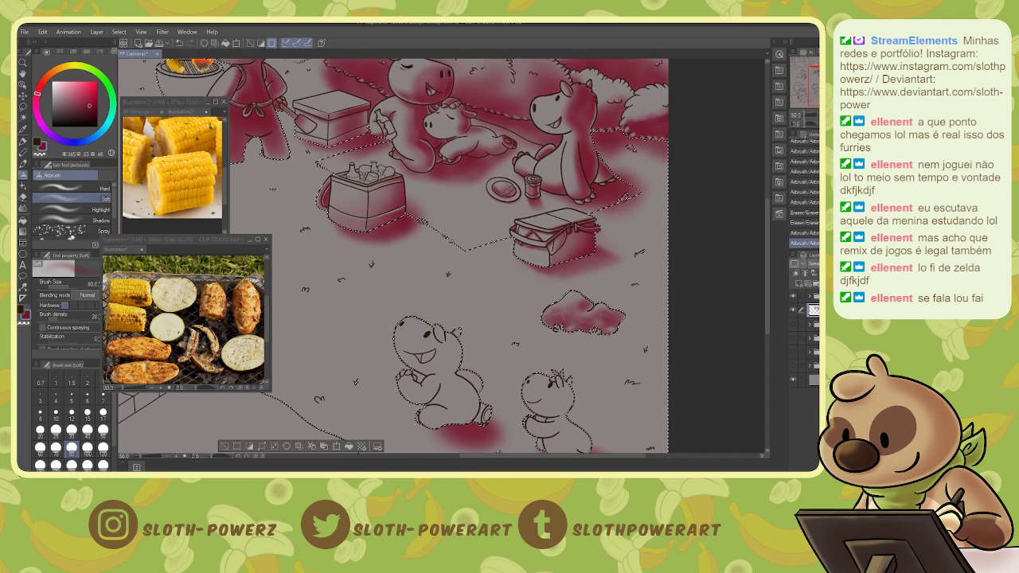
{"action": "mouse_move", "coordinate": [586, 334]}
{"action": "left_mouse_down"}
{"action": "mouse_move", "coordinate": [557, 328]}
{"action": "mouse_move", "coordinate": [622, 337]}
{"action": "mouse_move", "coordinate": [607, 328]}
{"action": "mouse_move", "coordinate": [619, 317]}
{"action": "mouse_move", "coordinate": [599, 332]}
{"action": "mouse_move", "coordinate": [558, 325]}
{"action": "left_mouse_up"}
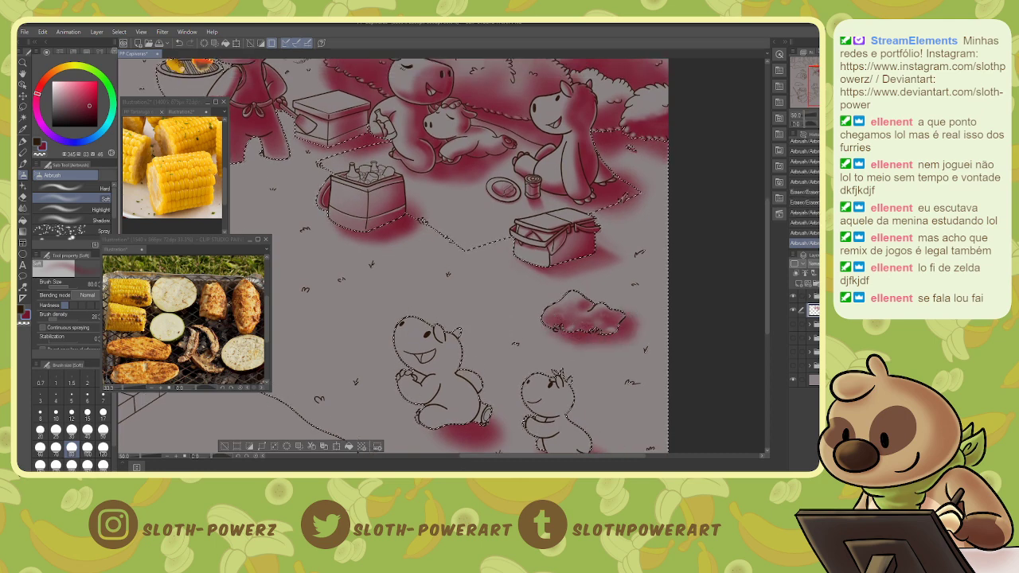
- Clean up the crimson shading around the grass tufts at the rock's base with the Soft eraser at size 5
{"action": "scroll", "coordinate": [564, 441], "scroll_direction": "up", "scroll_amount": 2}
{"action": "left_click_drag", "start_coordinate": [731, 206], "coordinate": [590, 233]}
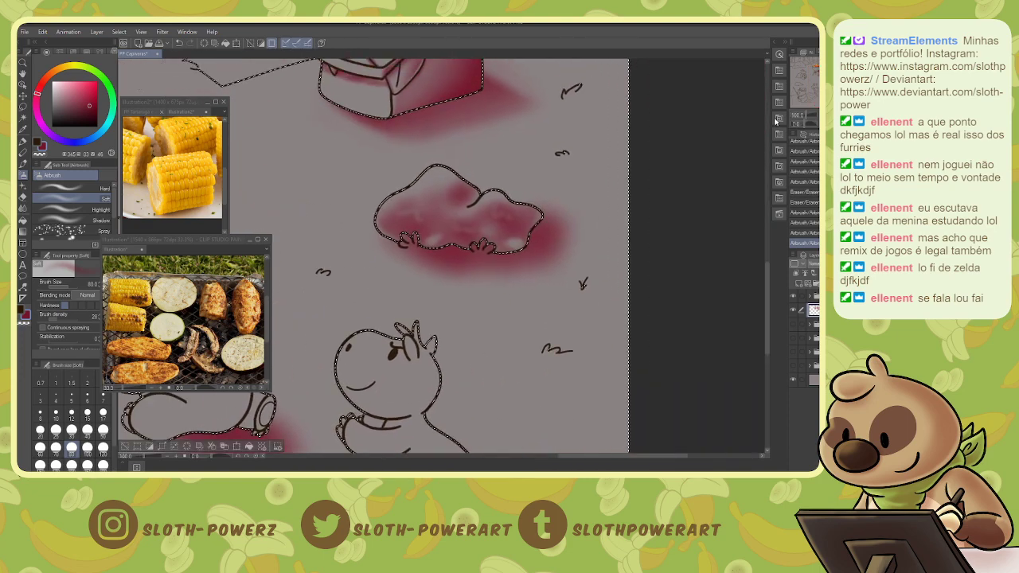
{"action": "key", "text": "e"}
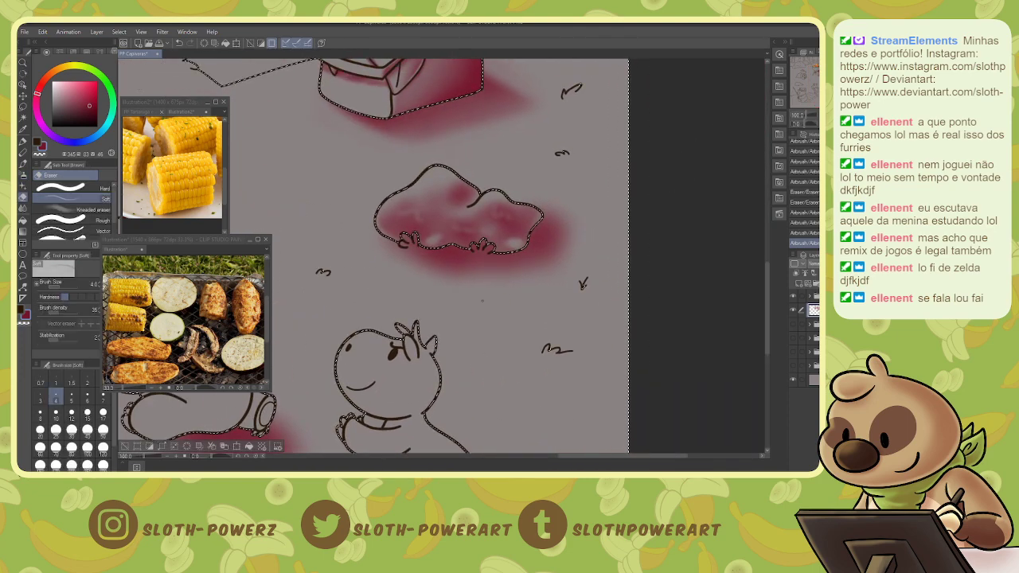
{"action": "key", "text": "bracketright"}
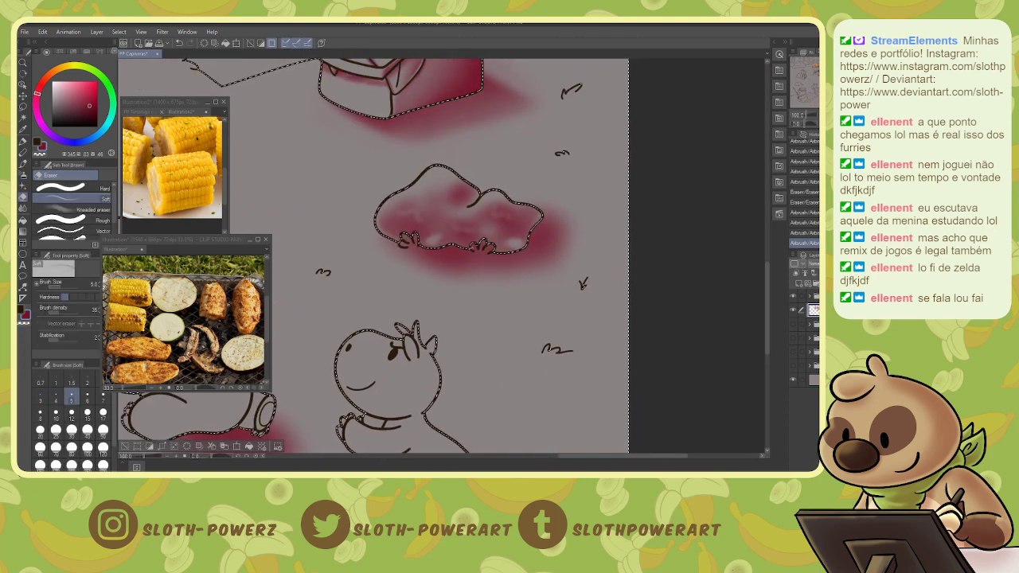
- Soften the red shading on the lumpy shape above with a short soft-eraser stroke near its upper edge
{"action": "left_click_drag", "start_coordinate": [495, 212], "coordinate": [509, 213]}
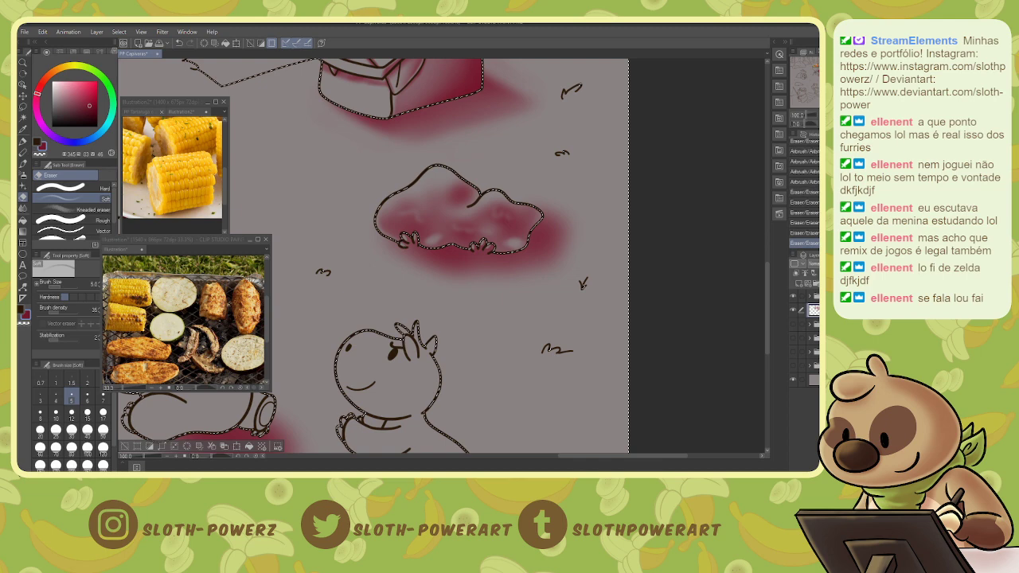
- Select the small capybara together with its hair tuft and airbrush soft crimson shading down its back side at brush size 80
{"action": "left_click_drag", "start_coordinate": [409, 396], "coordinate": [534, 254]}
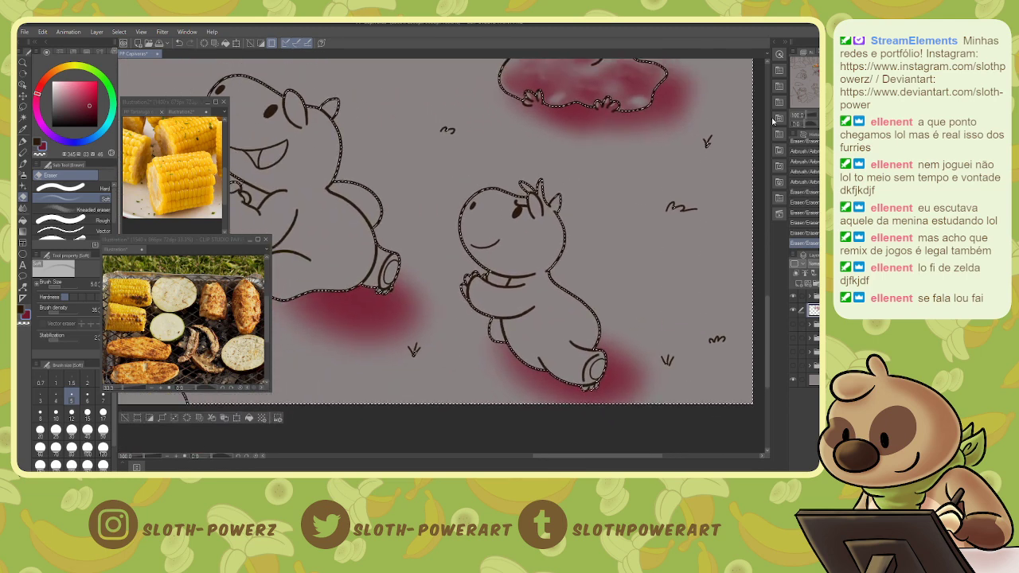
{"action": "key", "text": "w"}
{"action": "left_click", "coordinate": [533, 254]}
{"action": "key", "text": "b"}
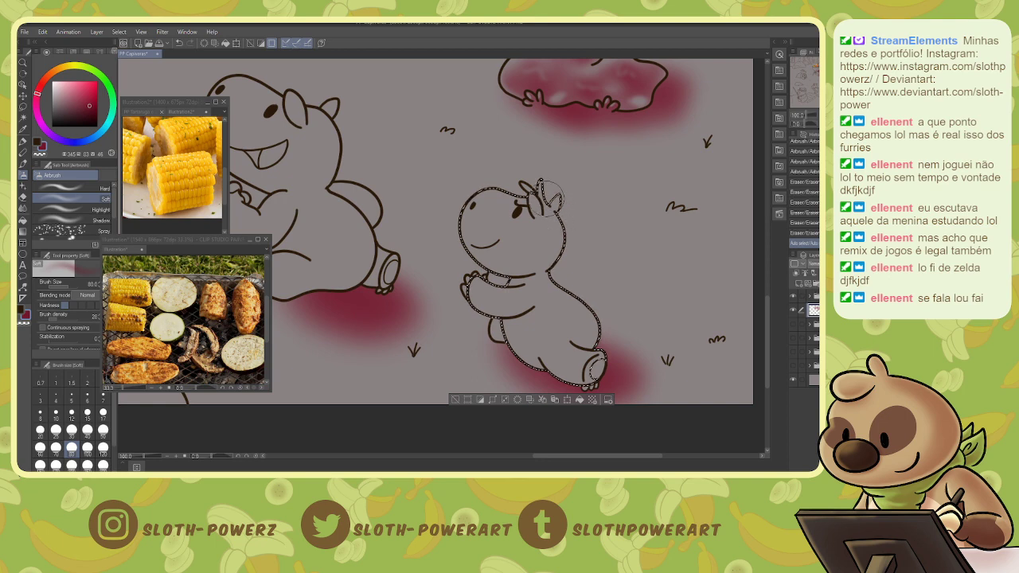
{"action": "key", "text": "m"}
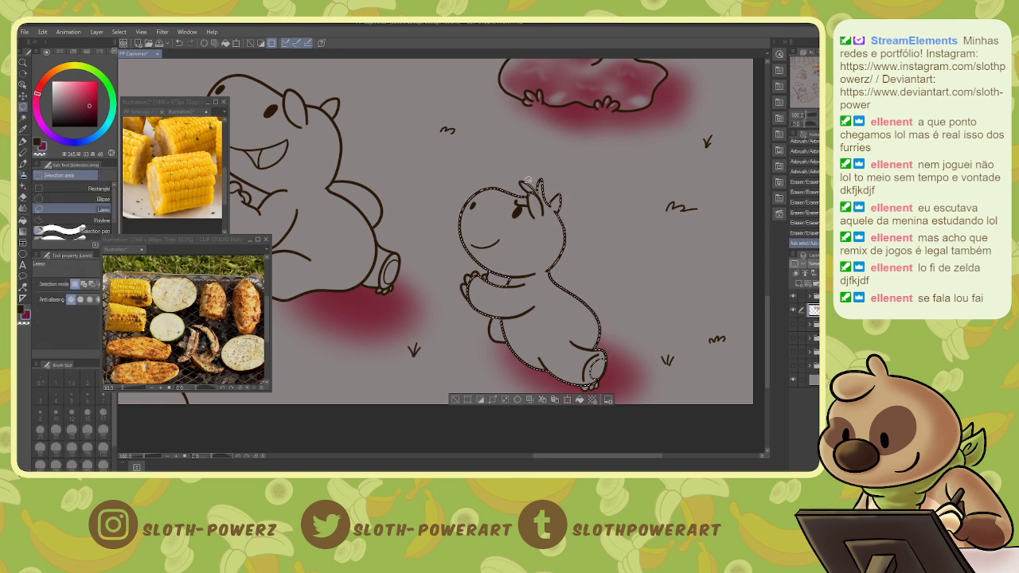
{"action": "key", "text": "b"}
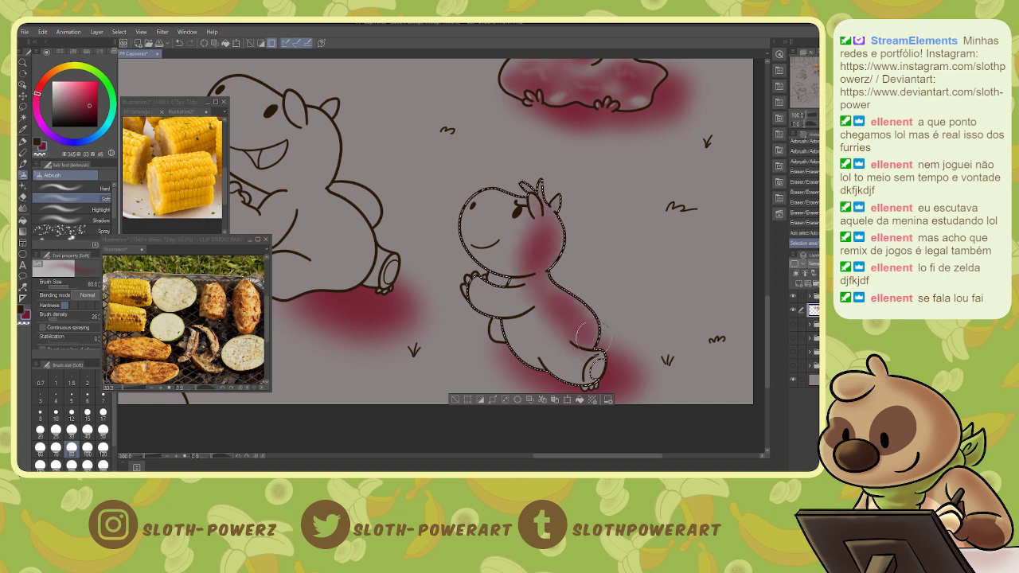
{"action": "left_click_drag", "start_coordinate": [590, 337], "coordinate": [607, 347]}
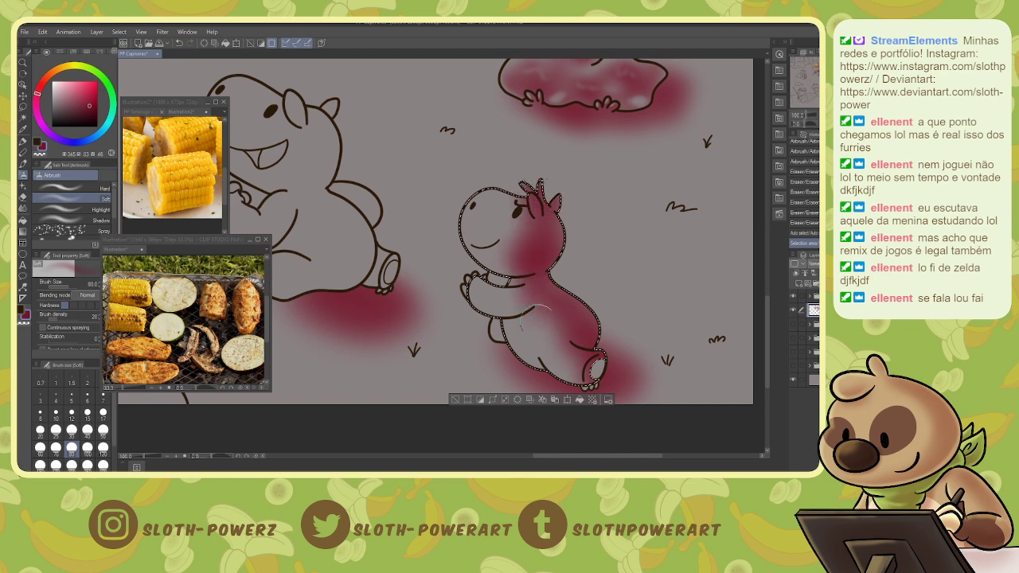
{"action": "left_click_drag", "start_coordinate": [579, 337], "coordinate": [616, 358]}
- Erase fine highlights in the shading on the small capybara's hair tuft with the soft eraser at size 5
{"action": "key", "text": "e"}
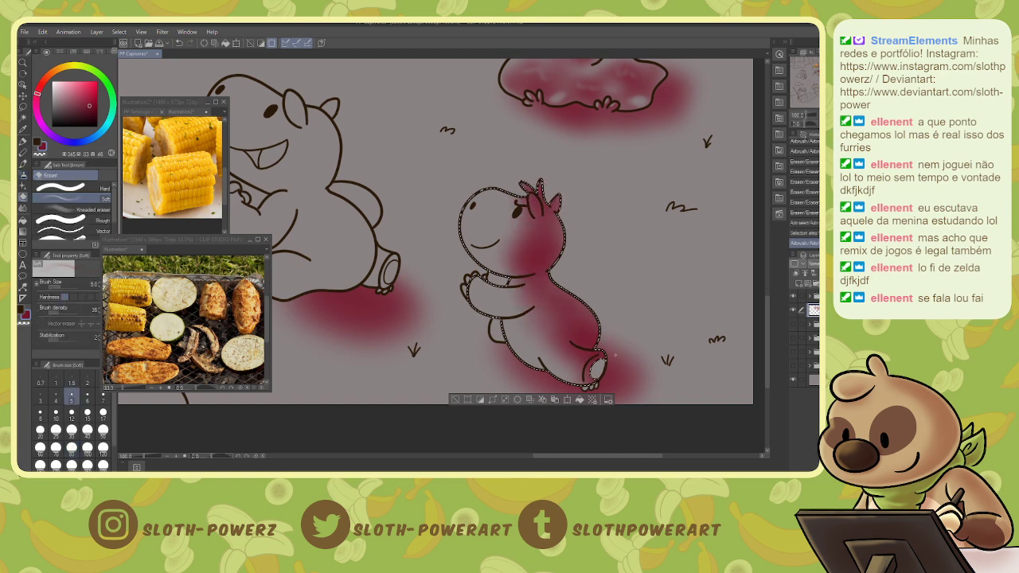
{"action": "key", "text": "bracketleft"}
{"action": "key", "text": "bracketleft"}
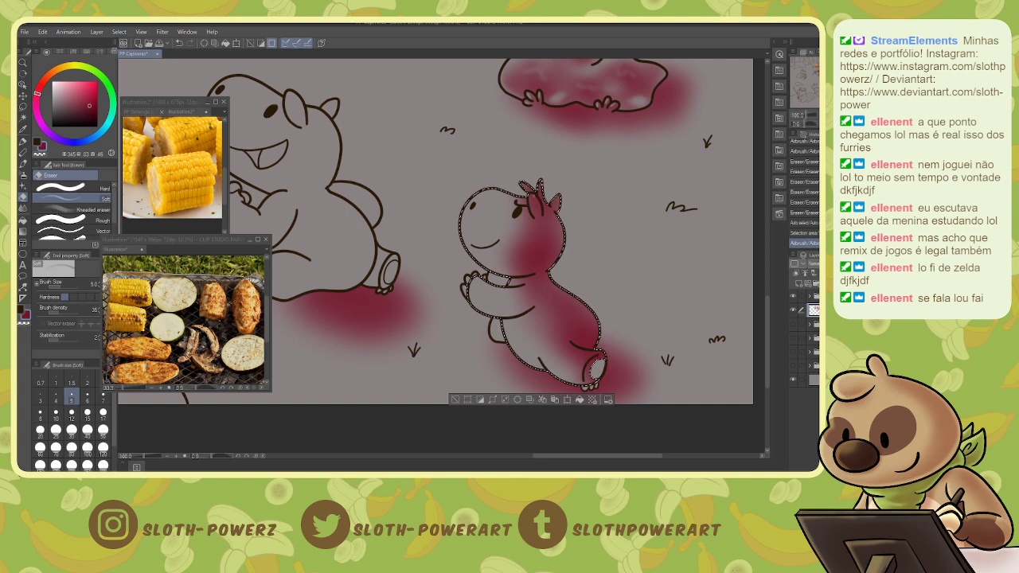
{"action": "left_click_drag", "start_coordinate": [532, 191], "coordinate": [545, 202]}
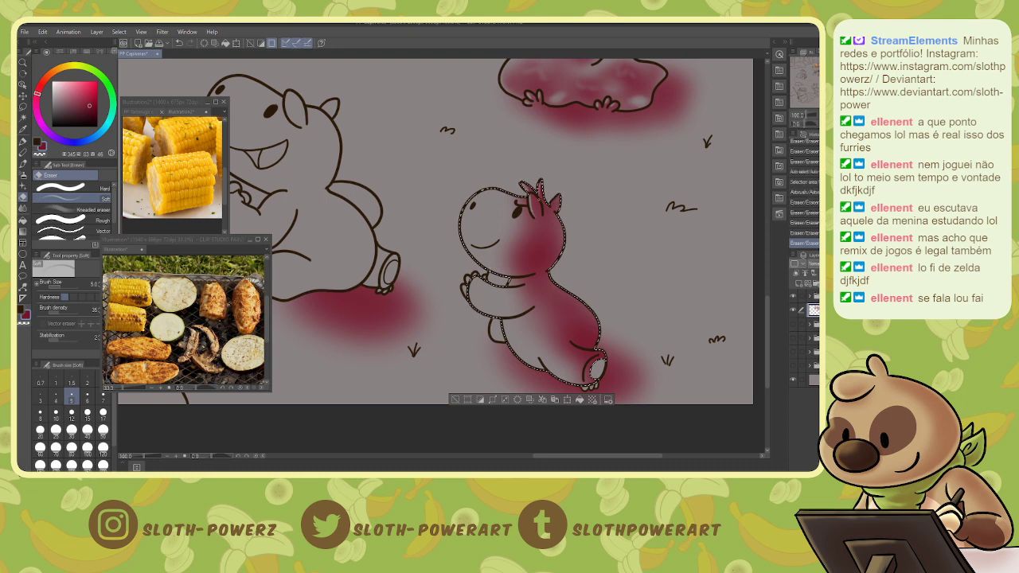
- Lighten the shading on the small capybara's cheek with the soft eraser at size 50, then reduce the eraser to 25
{"action": "key", "text": "bracketright"}
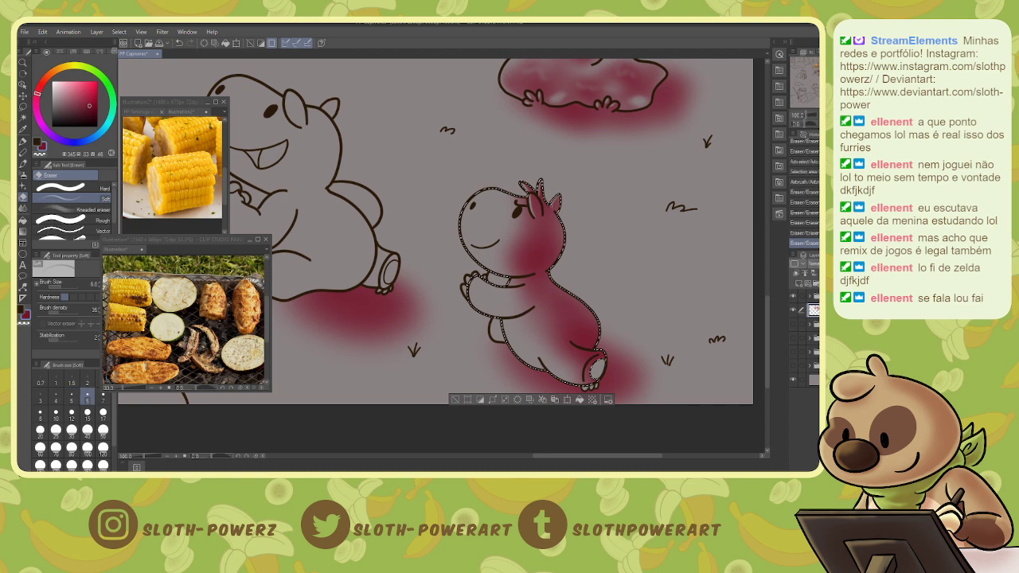
{"action": "key", "text": "bracketright"}
{"action": "key", "text": "bracketright"}
{"action": "key", "text": "bracketright"}
{"action": "key", "text": "bracketright"}
{"action": "key", "text": "bracketright"}
{"action": "key", "text": "bracketright"}
{"action": "key", "text": "bracketright"}
{"action": "key", "text": "bracketright"}
{"action": "key", "text": "bracketright"}
{"action": "key", "text": "bracketright"}
{"action": "key", "text": "bracketright"}
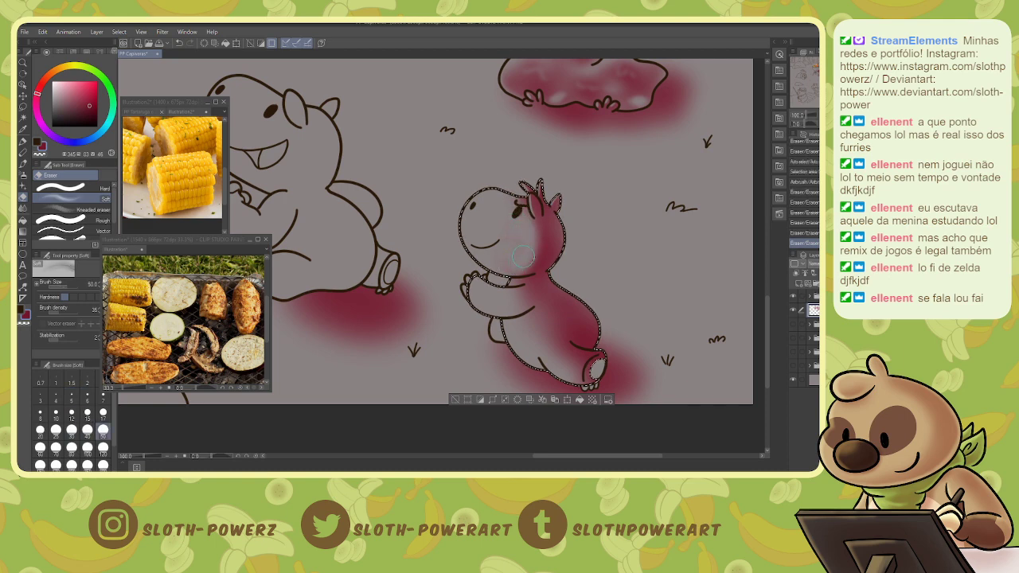
{"action": "key", "text": "bracketleft"}
{"action": "key", "text": "bracketleft"}
{"action": "key", "text": "bracketleft"}
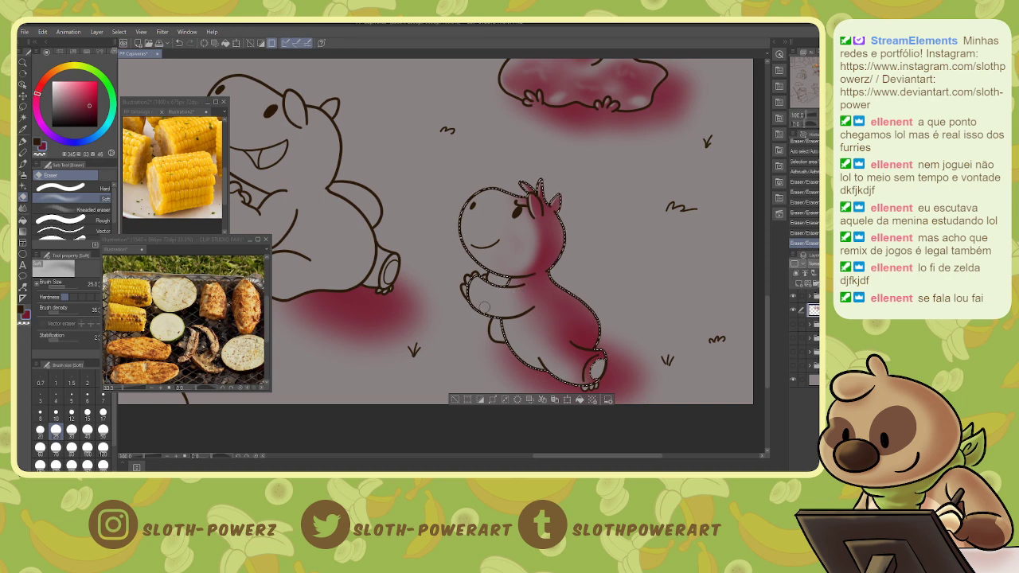
- Airbrush soft shading along the underside of the small capybara's arm at brush size 17
{"action": "key", "text": "b"}
{"action": "key", "text": "bracketleft"}
{"action": "key", "text": "bracketleft"}
{"action": "key", "text": "bracketleft"}
{"action": "key", "text": "bracketleft"}
{"action": "key", "text": "bracketleft"}
{"action": "key", "text": "bracketleft"}
{"action": "key", "text": "bracketleft"}
{"action": "key", "text": "bracketleft"}
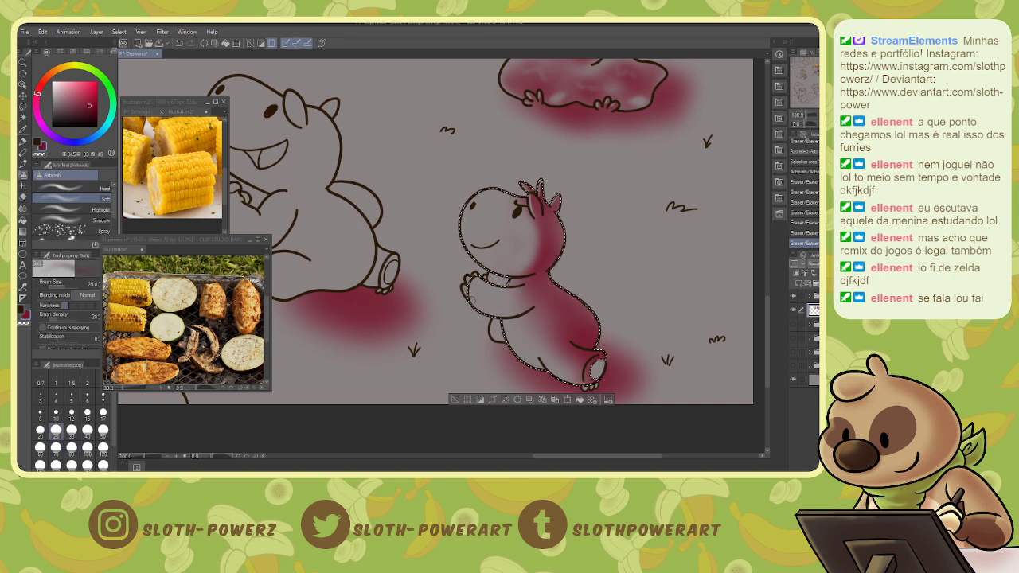
{"action": "left_click_drag", "start_coordinate": [487, 311], "coordinate": [511, 311]}
{"action": "left_click_drag", "start_coordinate": [492, 312], "coordinate": [513, 316]}
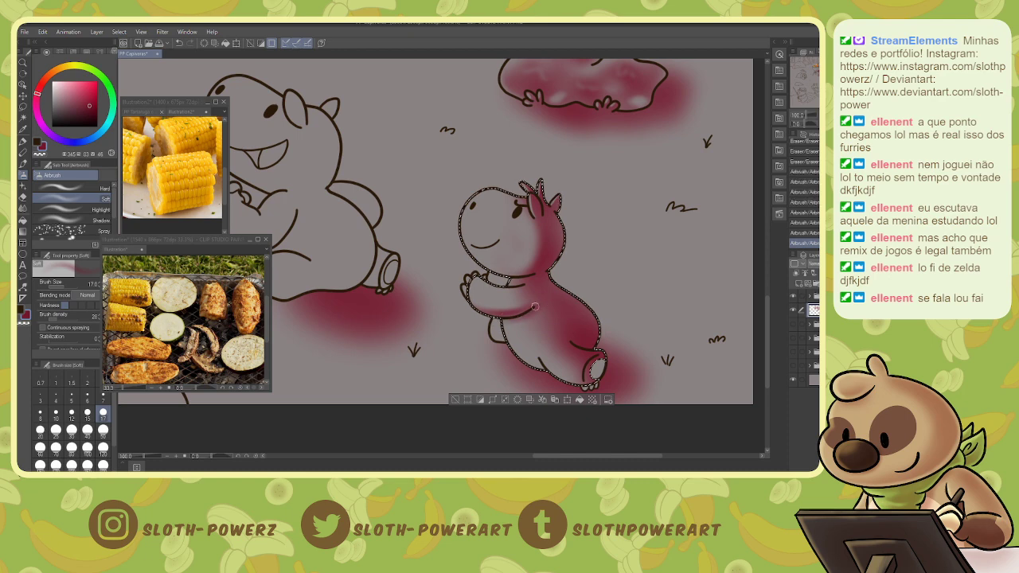
- Deepen the crimson shading on the small capybara's upper back with the airbrush at size 60, then reduce the brush to 15
{"action": "key", "text": "bracketright"}
{"action": "key", "text": "bracketright"}
{"action": "key", "text": "bracketright"}
{"action": "key", "text": "bracketright"}
{"action": "key", "text": "bracketright"}
{"action": "key", "text": "bracketright"}
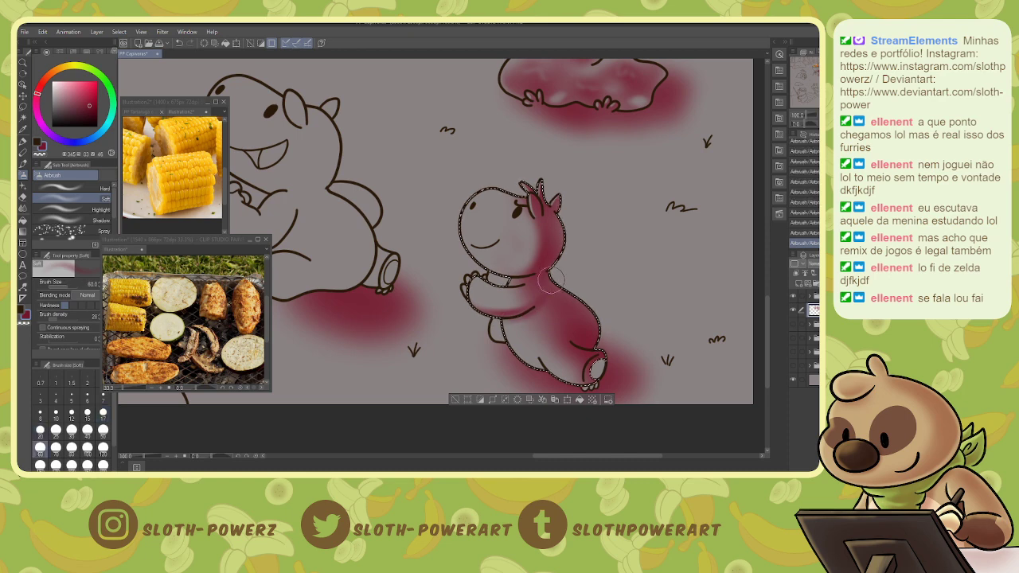
{"action": "key", "text": "bracketleft"}
{"action": "key", "text": "bracketleft"}
{"action": "key", "text": "bracketleft"}
{"action": "key", "text": "bracketleft"}
{"action": "key", "text": "bracketleft"}
{"action": "key", "text": "bracketleft"}
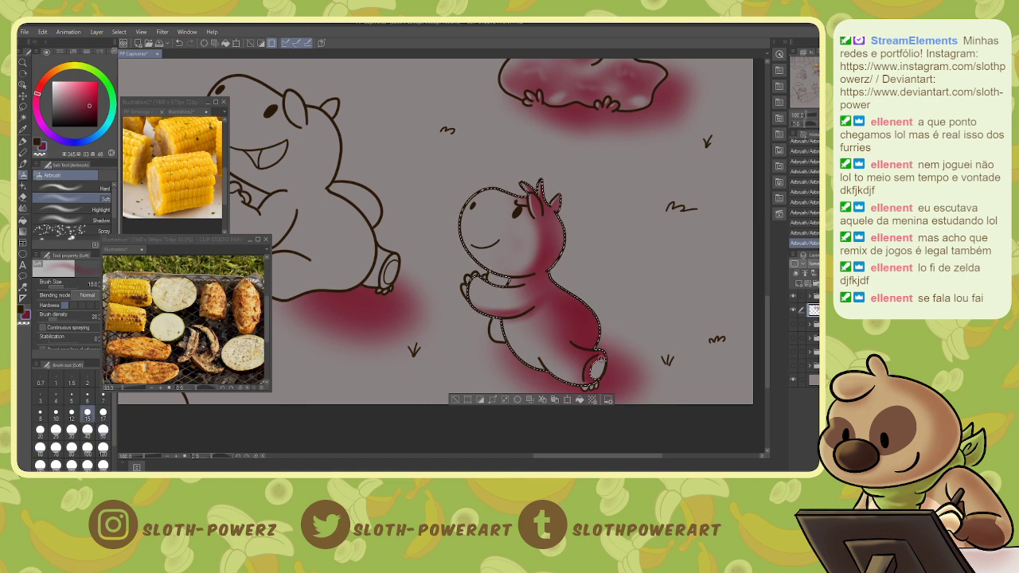
- Lighten the shading along the small capybara's neck and upper back with the soft eraser, reducing its size from 25 to 12
{"action": "key", "text": "e"}
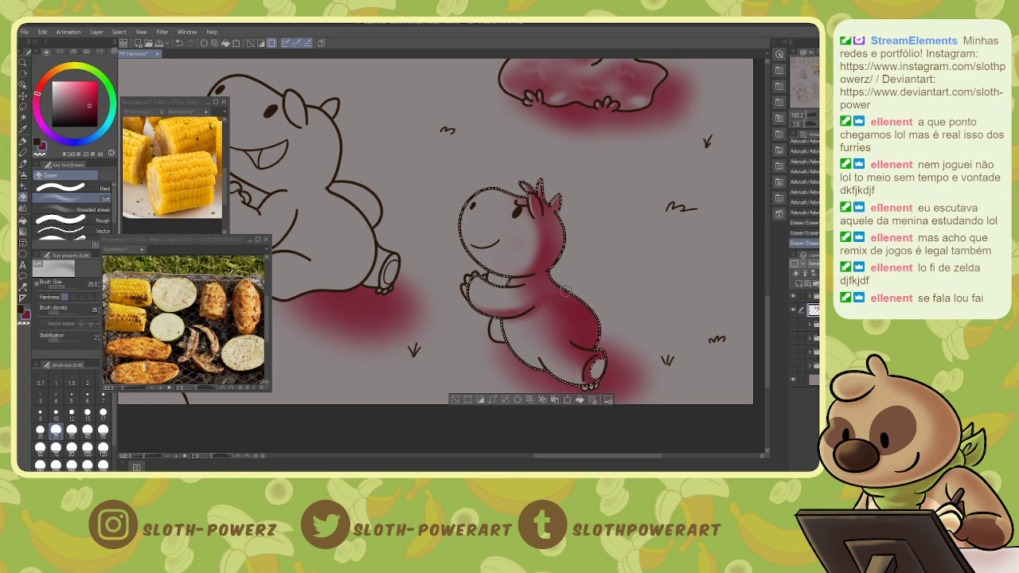
{"action": "key", "text": "bracketleft"}
{"action": "key", "text": "bracketleft"}
{"action": "key", "text": "bracketleft"}
{"action": "key", "text": "bracketleft"}
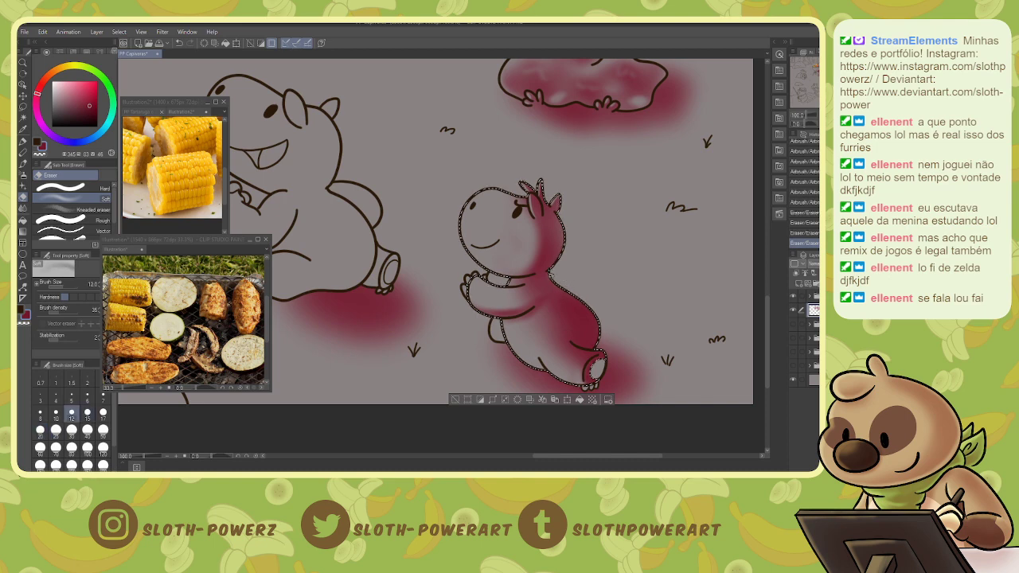
{"action": "left_click_drag", "start_coordinate": [548, 271], "coordinate": [549, 278]}
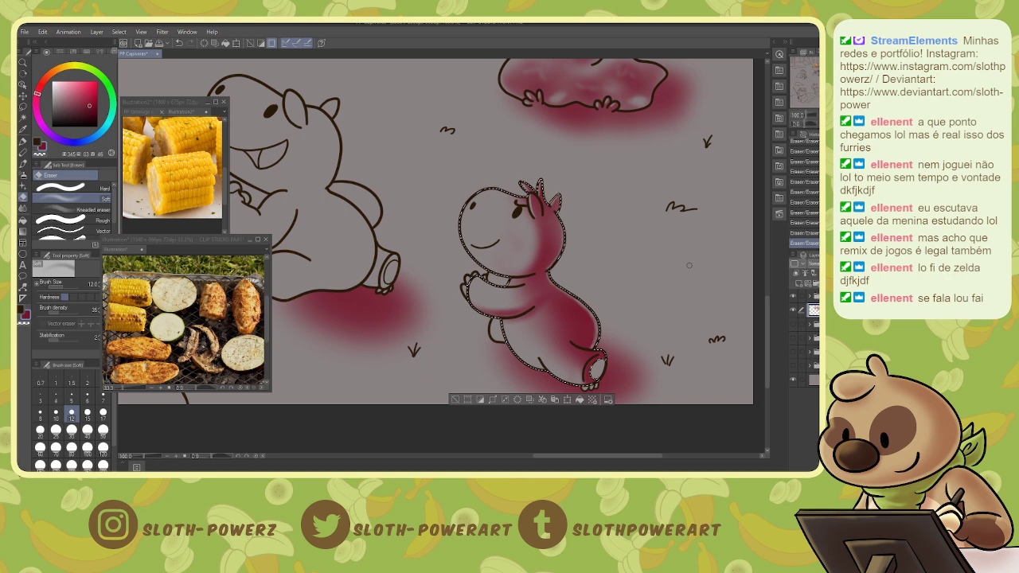
- Select the sole pad of the small capybara's foot, airbrush red shading on it at size 15, and deselect
{"action": "key", "text": "w"}
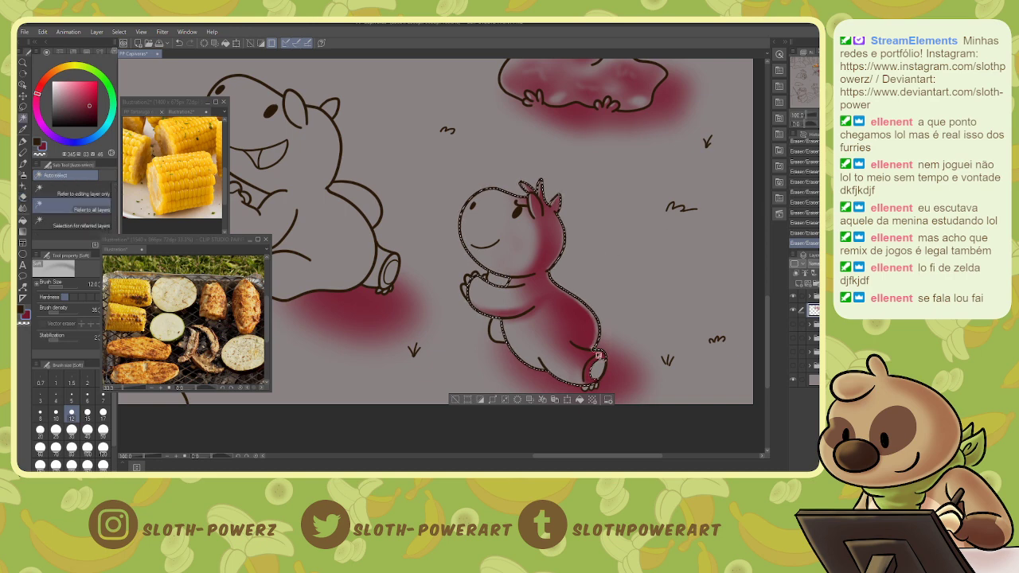
{"action": "left_click", "coordinate": [596, 368]}
{"action": "key", "text": "b"}
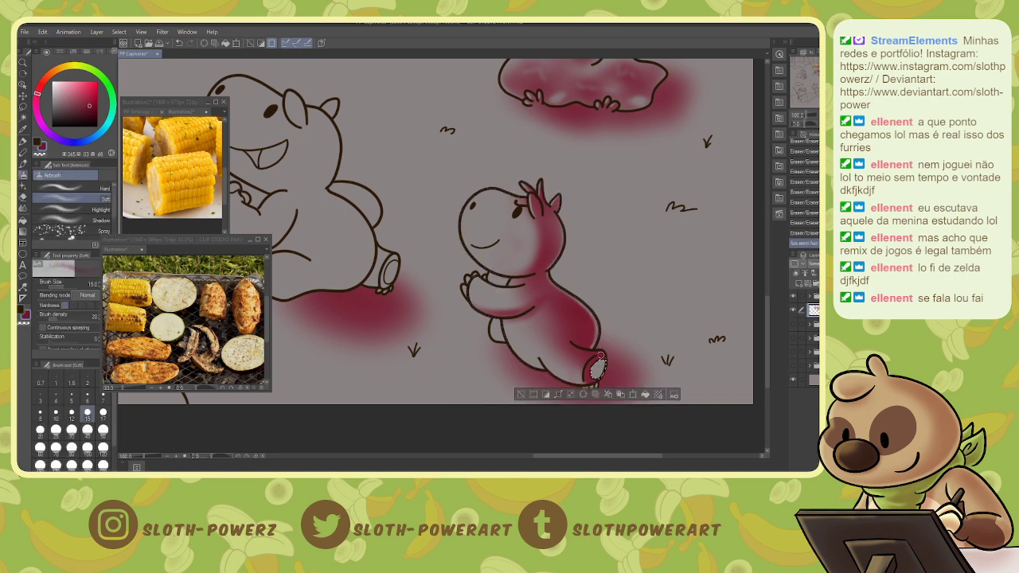
{"action": "mouse_move", "coordinate": [596, 360]}
{"action": "left_mouse_down"}
{"action": "mouse_move", "coordinate": [595, 371]}
{"action": "mouse_move", "coordinate": [545, 293]}
{"action": "mouse_move", "coordinate": [500, 304]}
{"action": "left_mouse_up"}
{"action": "key", "text": "ctrl+d"}
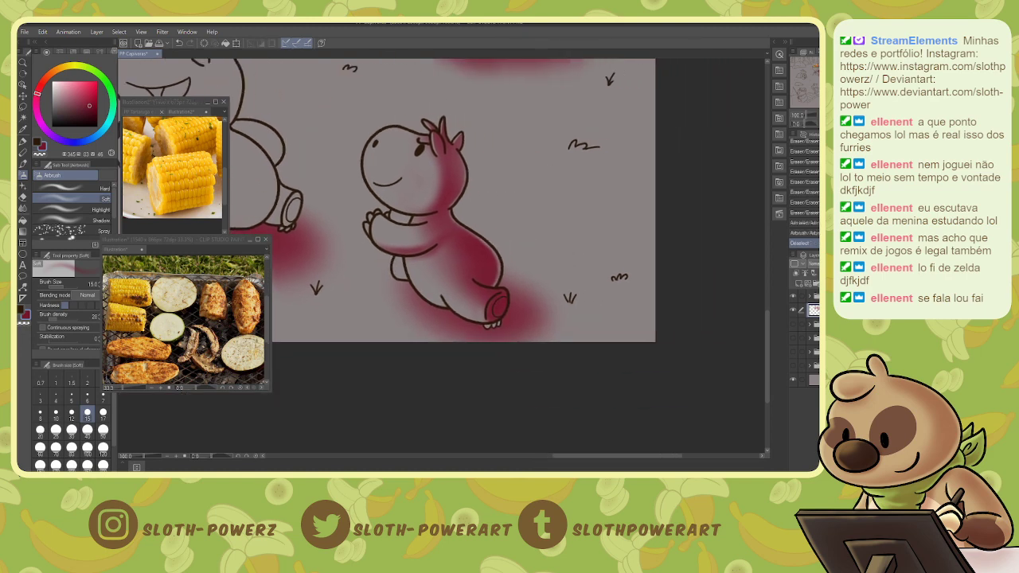
- Select each toe of the small capybara's foot in turn, airbrush shading on it, and clear the selection
{"action": "key", "text": "w"}
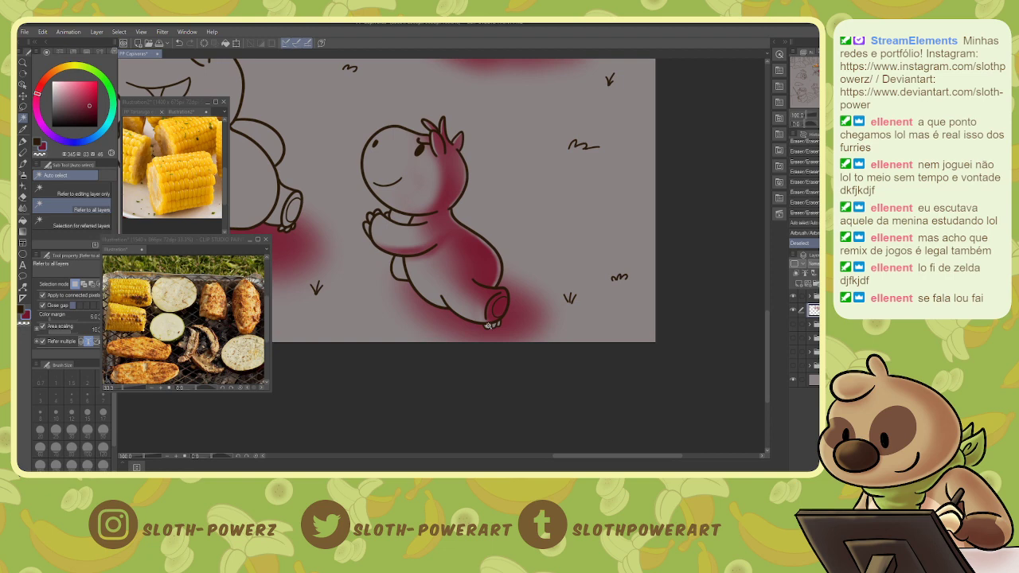
{"action": "left_click", "coordinate": [491, 324]}
{"action": "key", "text": "b"}
{"action": "left_click", "coordinate": [487, 324]}
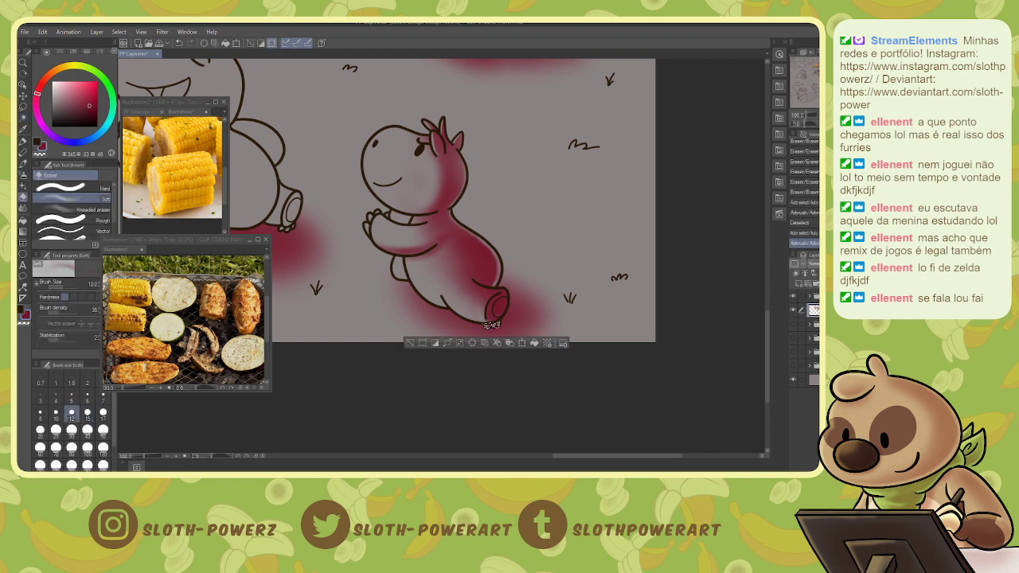
{"action": "key", "text": "w"}
{"action": "left_click", "coordinate": [494, 323]}
{"action": "key", "text": "b"}
{"action": "key", "text": "w"}
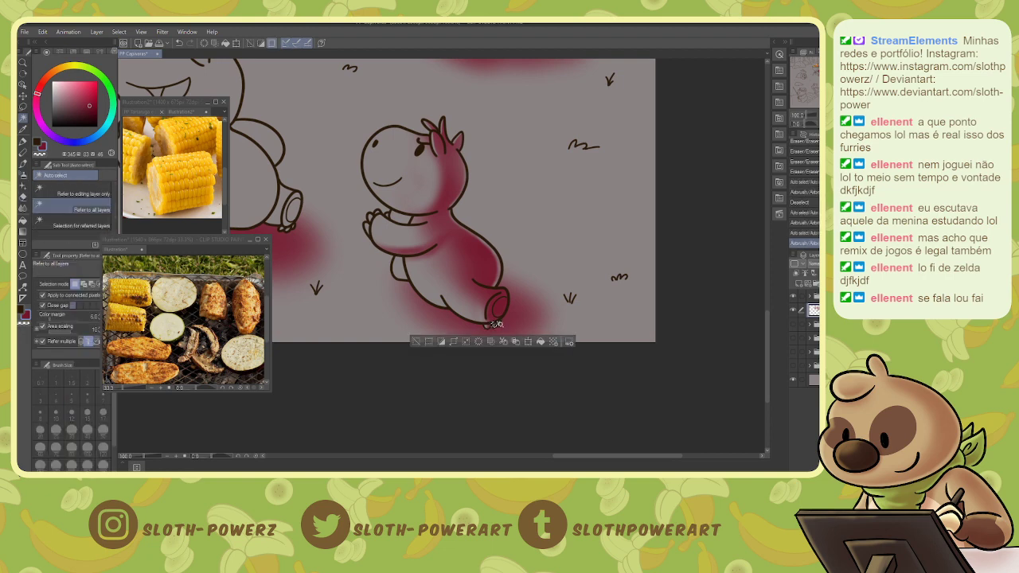
{"action": "left_click", "coordinate": [496, 322]}
{"action": "key", "text": "b"}
{"action": "key", "text": "ctrl+d"}
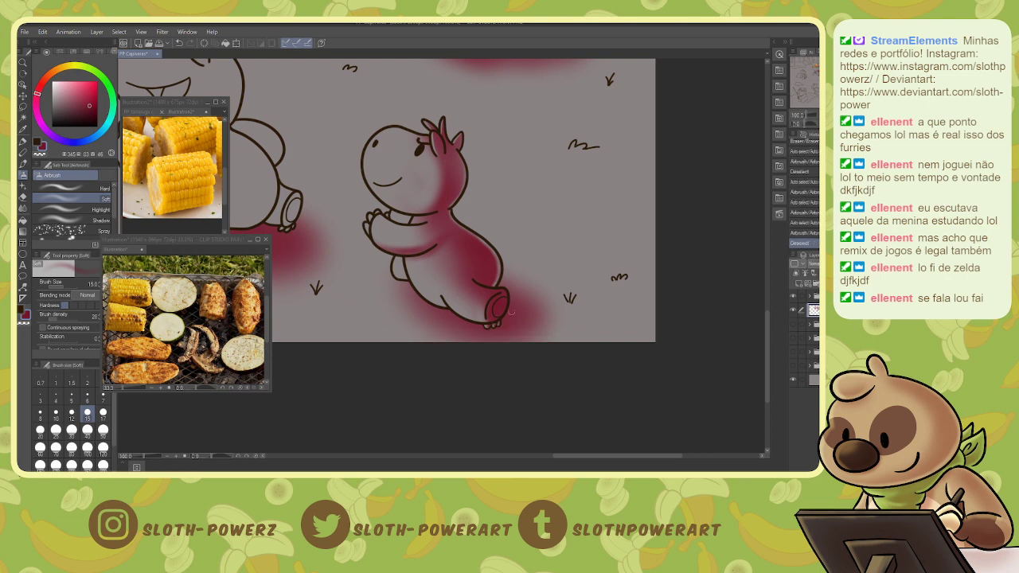
- Select the small capybara's fingers one after another and airbrush soft red shading on each at size 15
{"action": "key", "text": "w"}
{"action": "left_click", "coordinate": [368, 226]}
{"action": "key", "text": "b"}
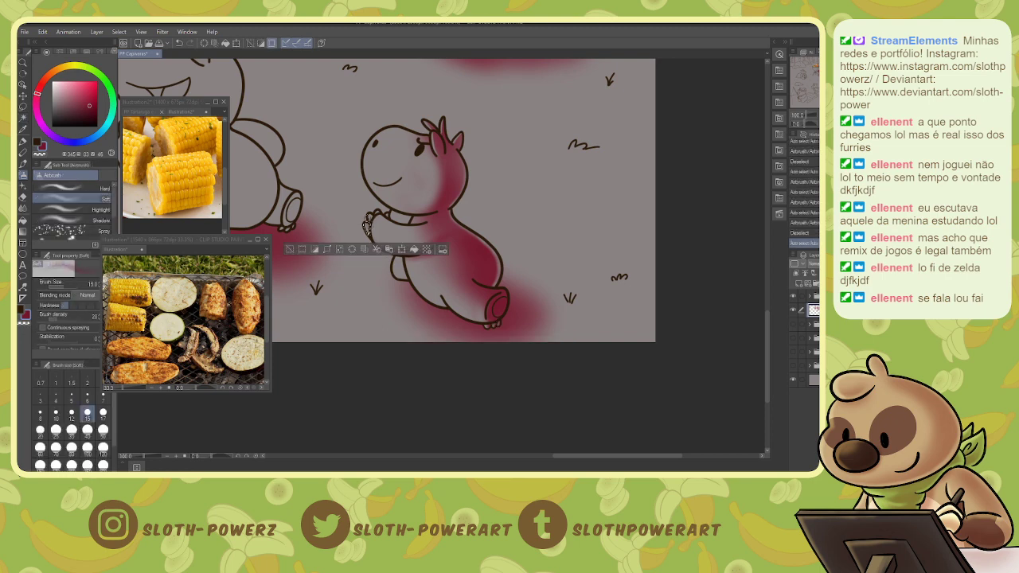
{"action": "key", "text": "w"}
{"action": "left_click", "coordinate": [370, 220]}
{"action": "key", "text": "b"}
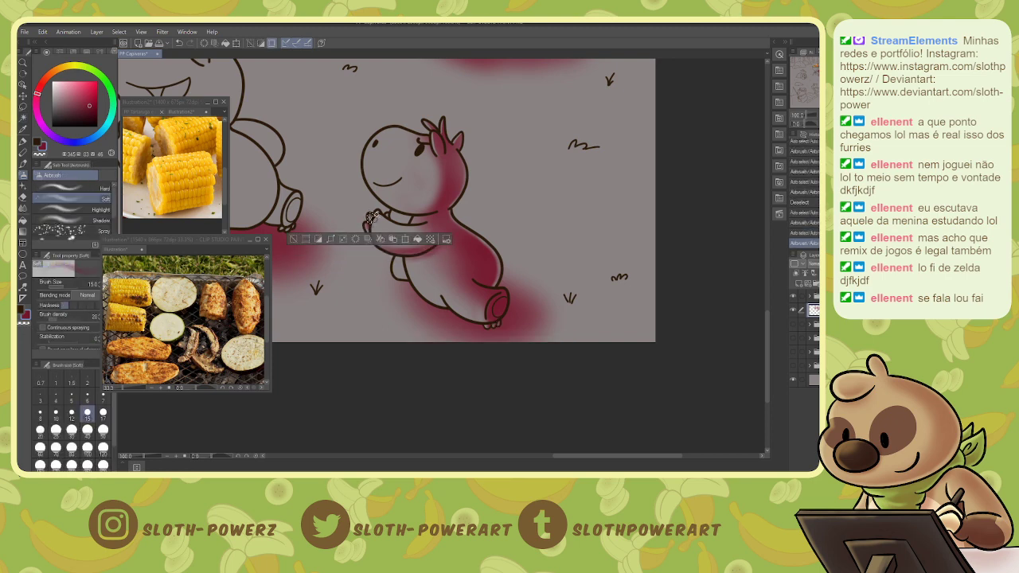
{"action": "key", "text": "w"}
{"action": "left_click", "coordinate": [377, 212]}
{"action": "key", "text": "b"}
{"action": "key", "text": "w"}
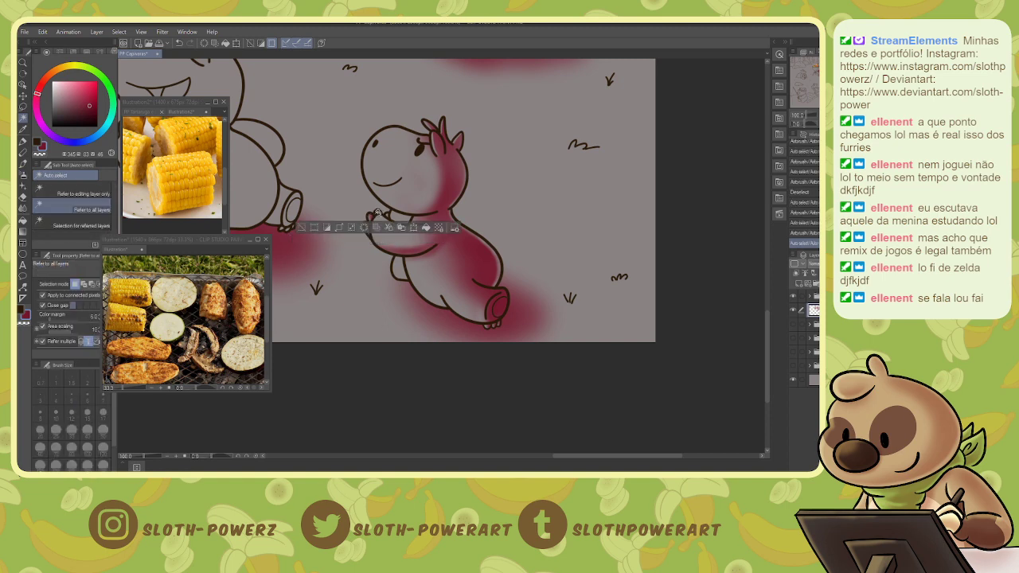
{"action": "left_click", "coordinate": [378, 213]}
{"action": "key", "text": "b"}
- Select the narrow area under the small capybara's chin and airbrush shading into it
{"action": "key", "text": "w"}
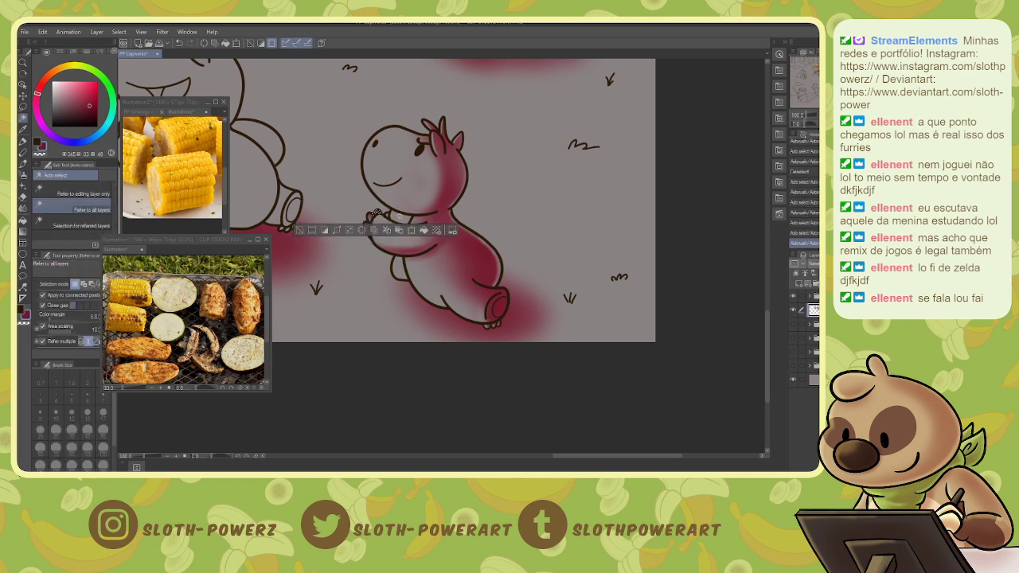
{"action": "left_click", "coordinate": [401, 214]}
{"action": "key", "text": "b"}
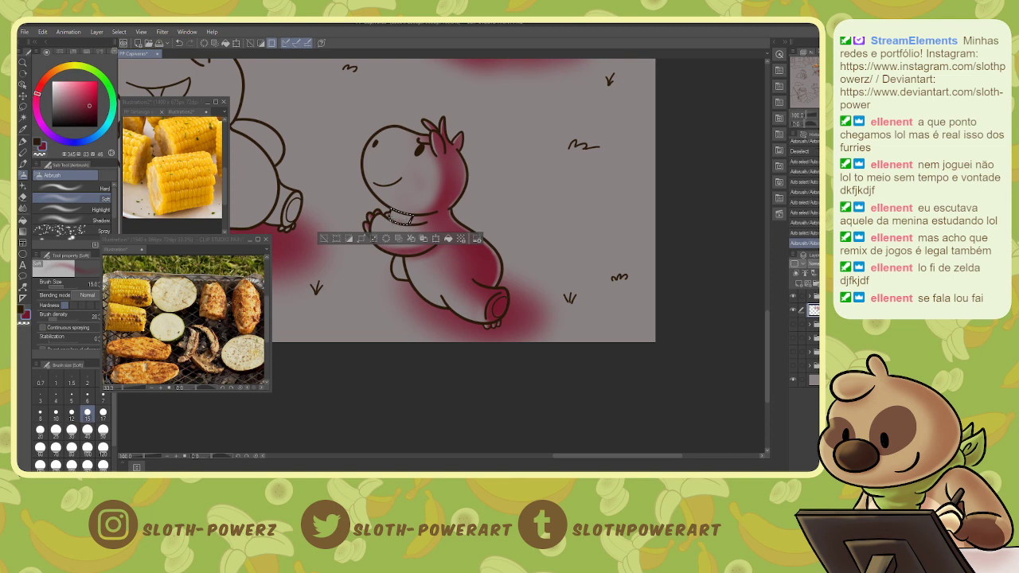
- Select the small capybara's far leg below the arm, airbrush shading on its lower part, and deselect
{"action": "key", "text": "w"}
{"action": "left_click", "coordinate": [398, 271]}
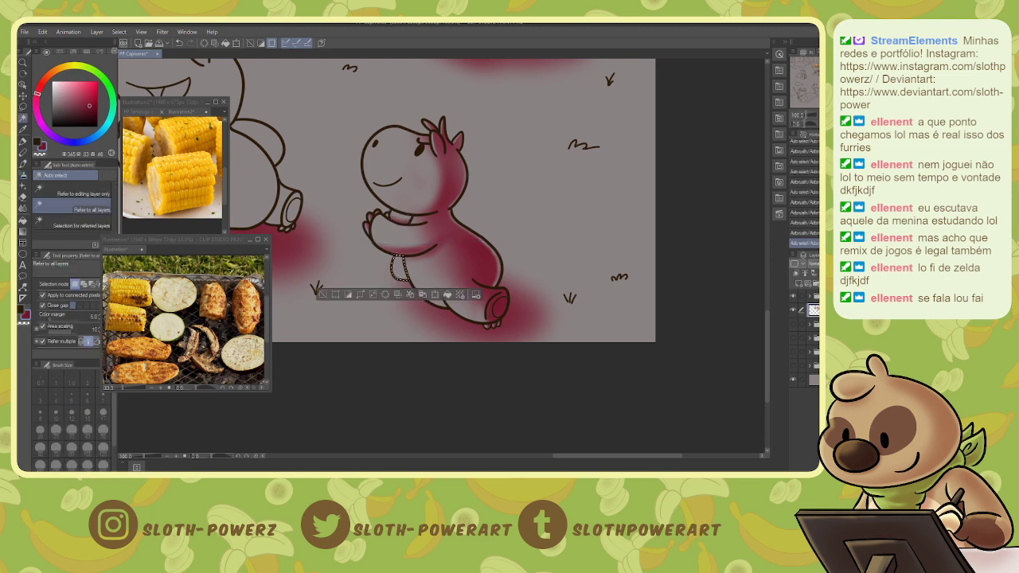
{"action": "key", "text": "b"}
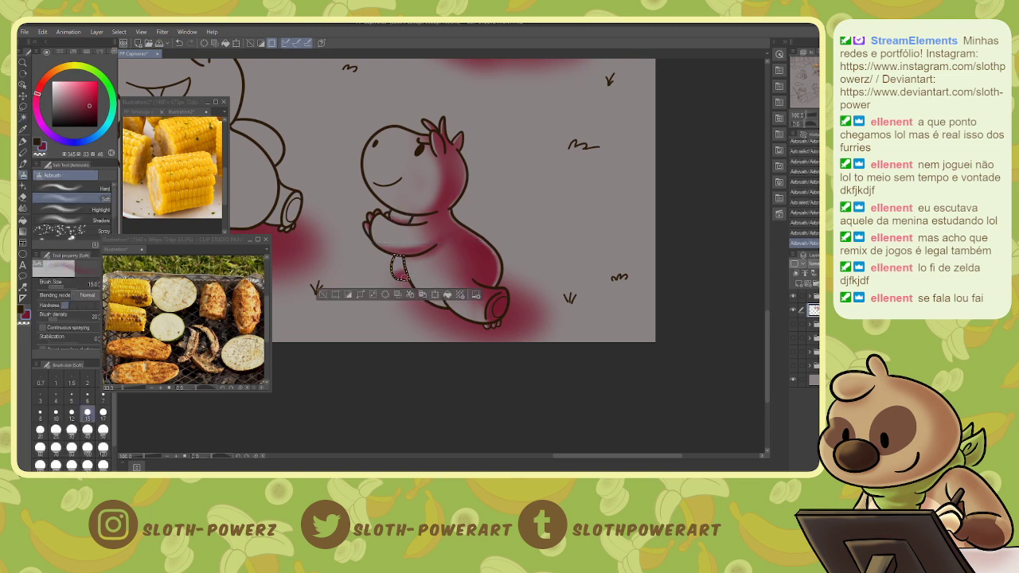
{"action": "key", "text": "ctrl+d"}
- Airbrush shading along the small capybara's lower belly at size 15 and soften it with the soft eraser at size 12
{"action": "left_click_drag", "start_coordinate": [442, 305], "coordinate": [428, 300]}
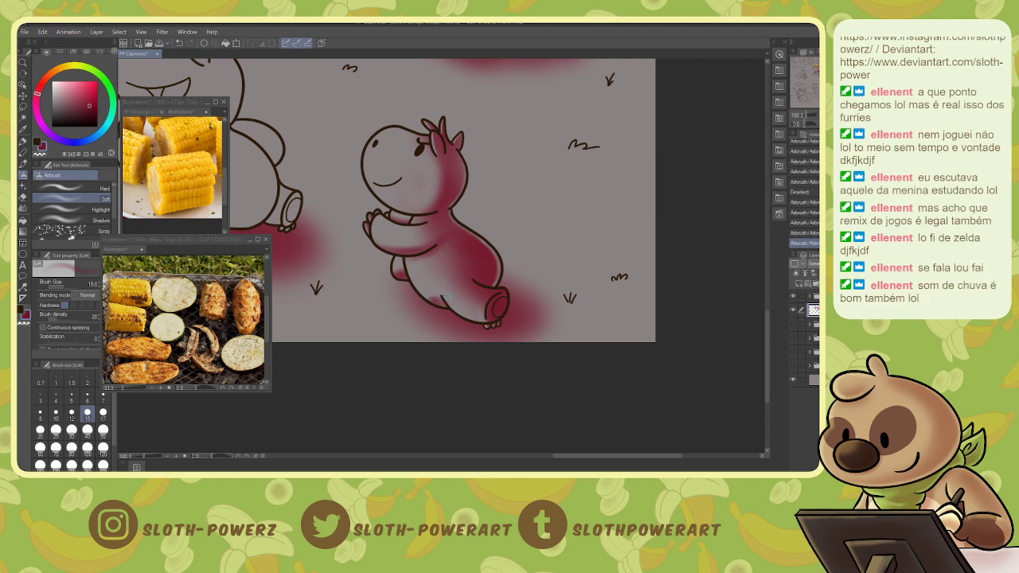
{"action": "key", "text": "e"}
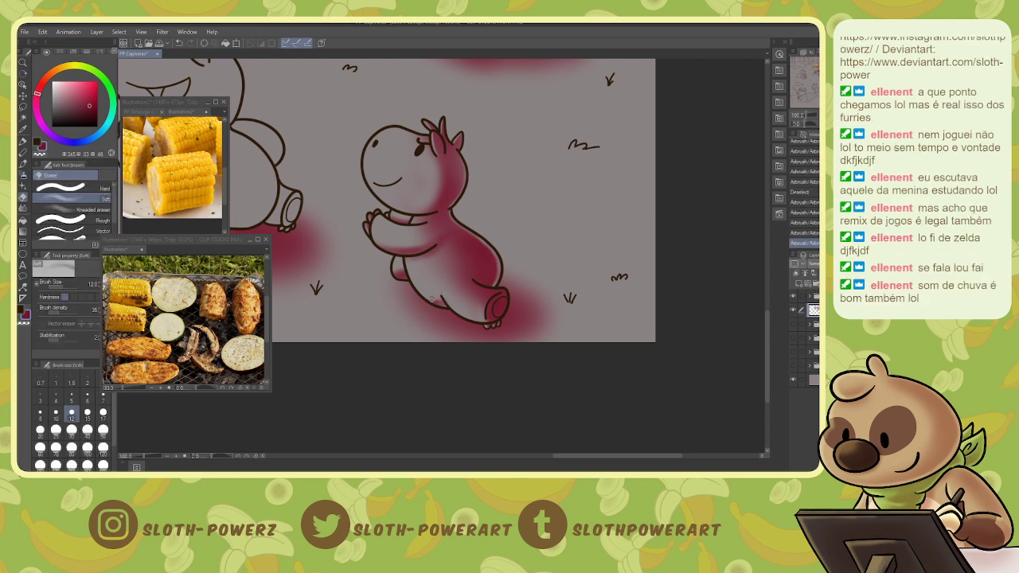
{"action": "left_click_drag", "start_coordinate": [431, 300], "coordinate": [442, 298]}
{"action": "left_click_drag", "start_coordinate": [434, 301], "coordinate": [446, 296]}
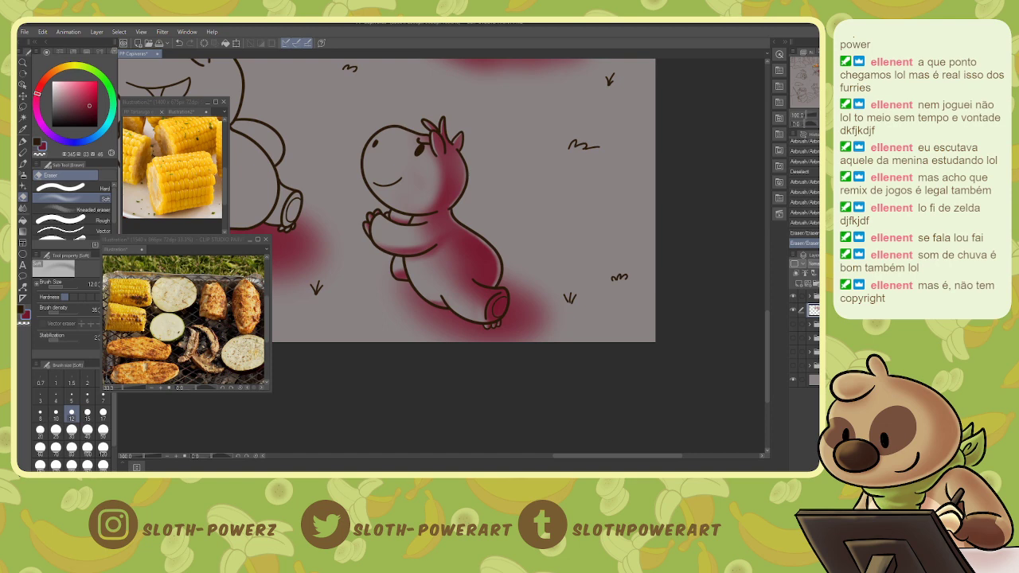
- Select the large capybara's rear foot sole and toes, fill them crimson, lightly erase the edge, and deselect
{"action": "left_click_drag", "start_coordinate": [462, 214], "coordinate": [684, 311]}
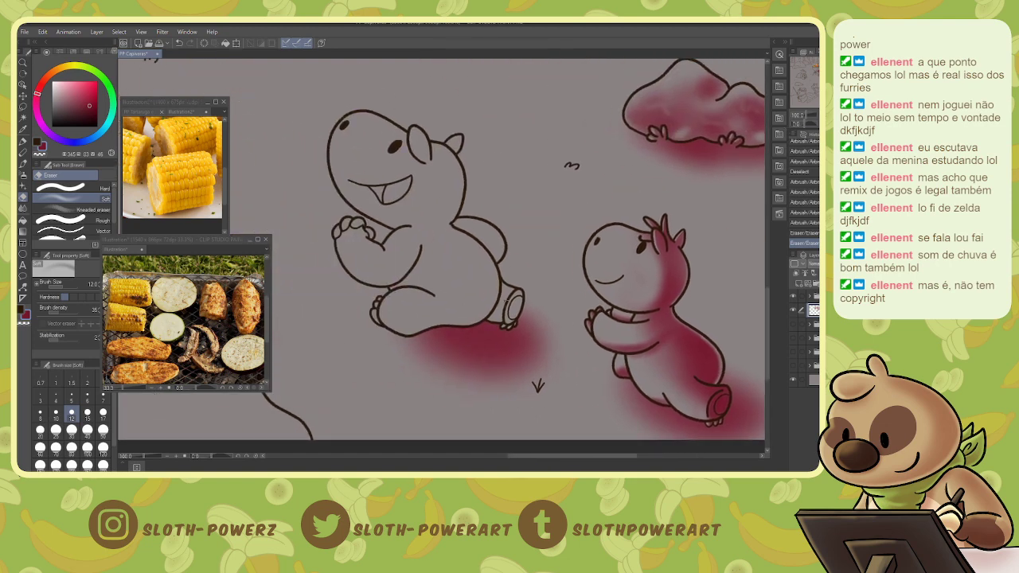
{"action": "key", "text": "w"}
{"action": "left_click", "coordinate": [514, 307]}
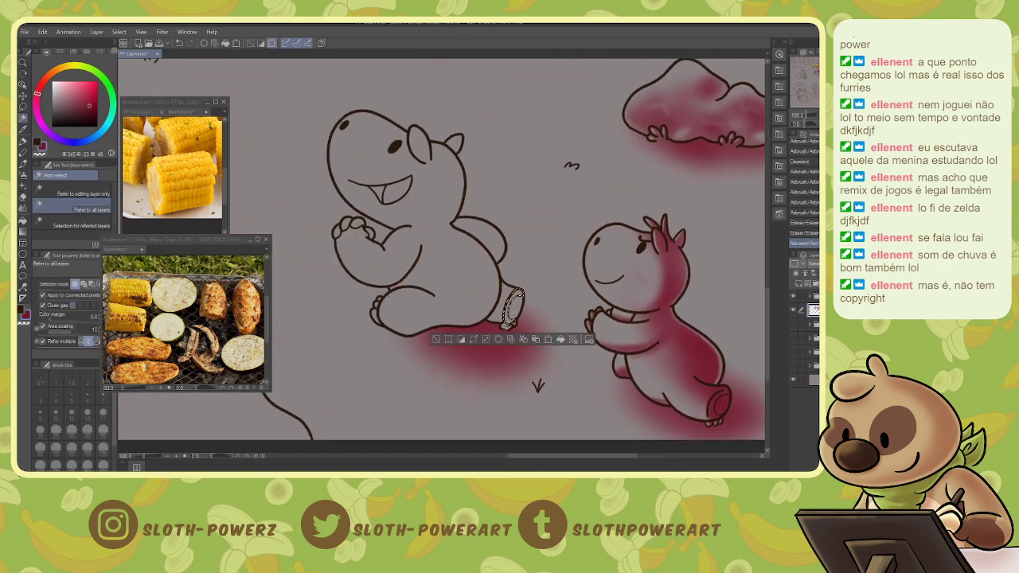
{"action": "left_click", "coordinate": [506, 324], "text": "shift"}
{"action": "left_click", "coordinate": [511, 323], "text": "shift"}
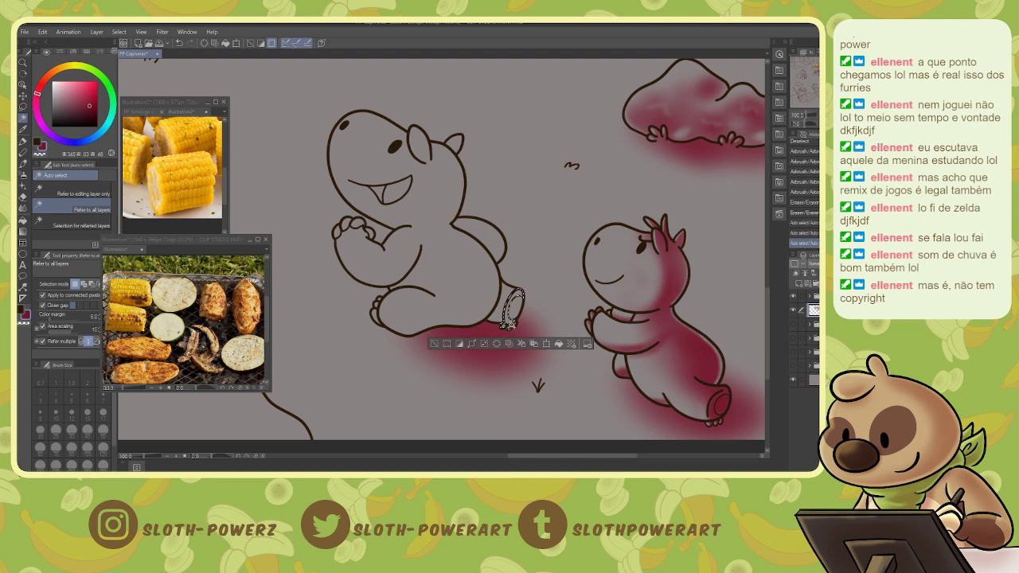
{"action": "left_click", "coordinate": [514, 324], "text": "shift"}
{"action": "key", "text": "m"}
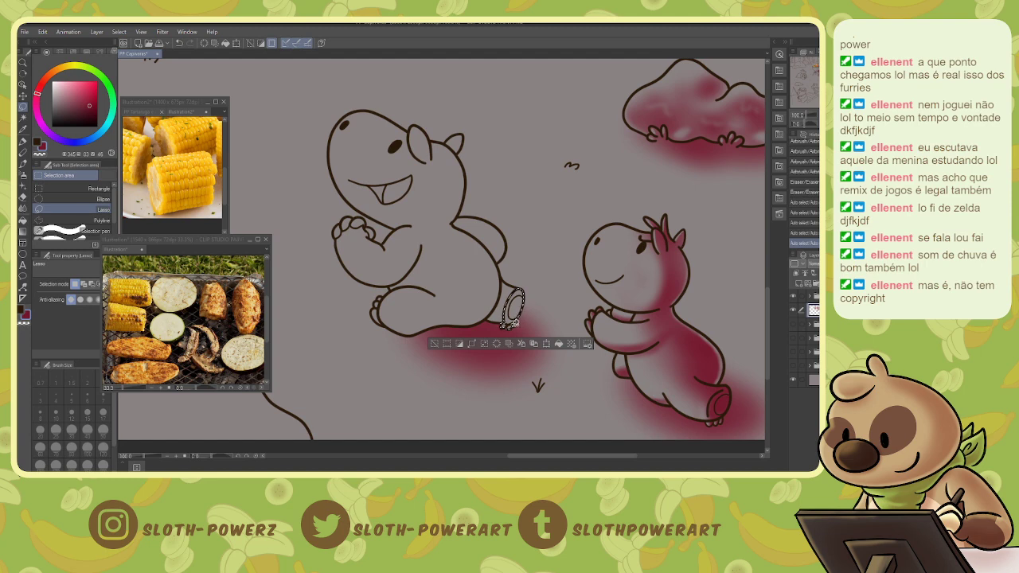
{"action": "left_click_drag", "start_coordinate": [506, 324], "coordinate": [522, 295]}
{"action": "key", "text": "e"}
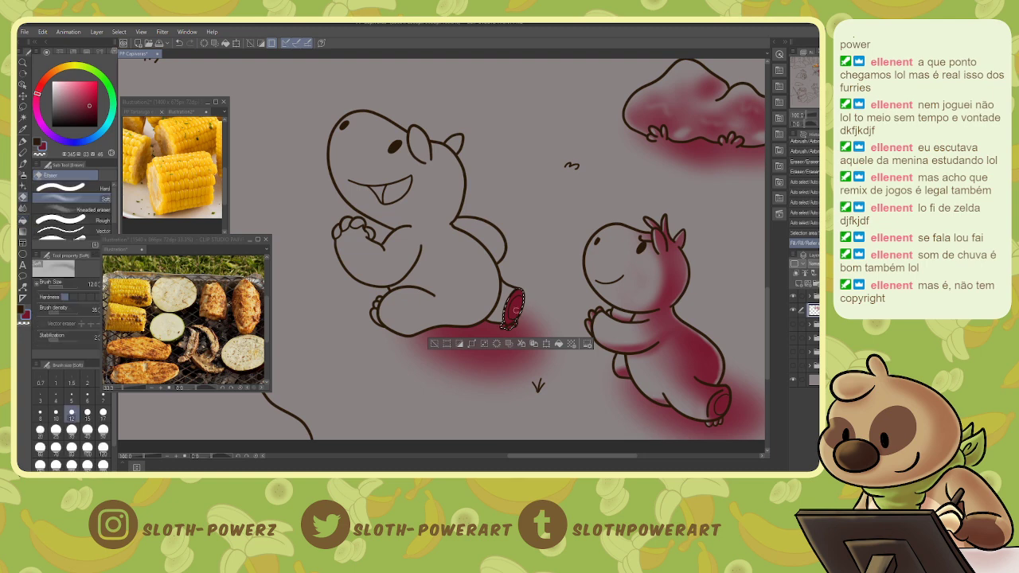
{"action": "left_click_drag", "start_coordinate": [503, 325], "coordinate": [507, 312]}
{"action": "key", "text": "ctrl+d"}
- Select the large capybara's ankle beside the filled sole, airbrush it at size 100, erase a highlight at size 12, and deselect
{"action": "key", "text": "w"}
{"action": "left_click", "coordinate": [506, 302]}
{"action": "key", "text": "b"}
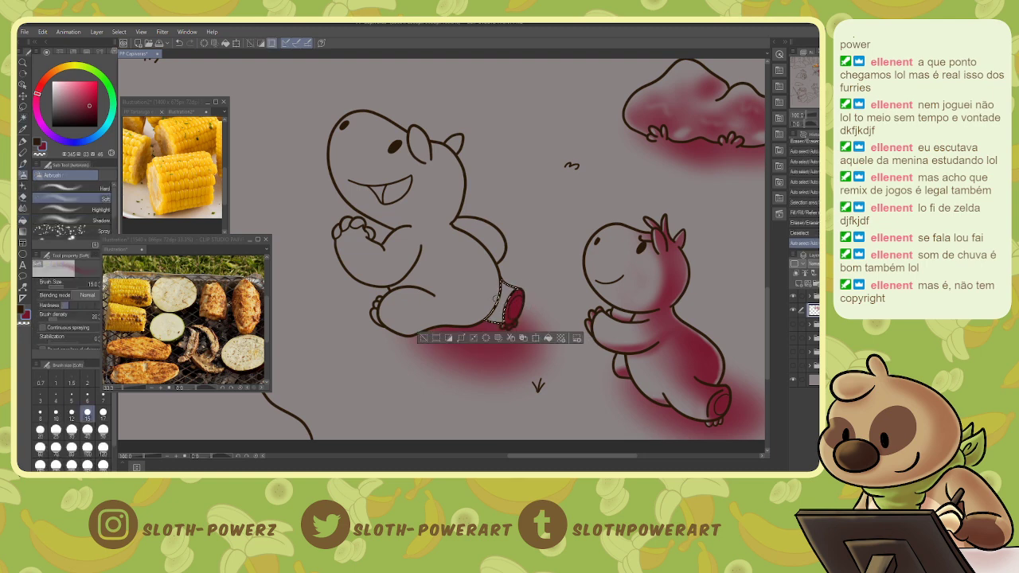
{"action": "left_click", "coordinate": [40, 430]}
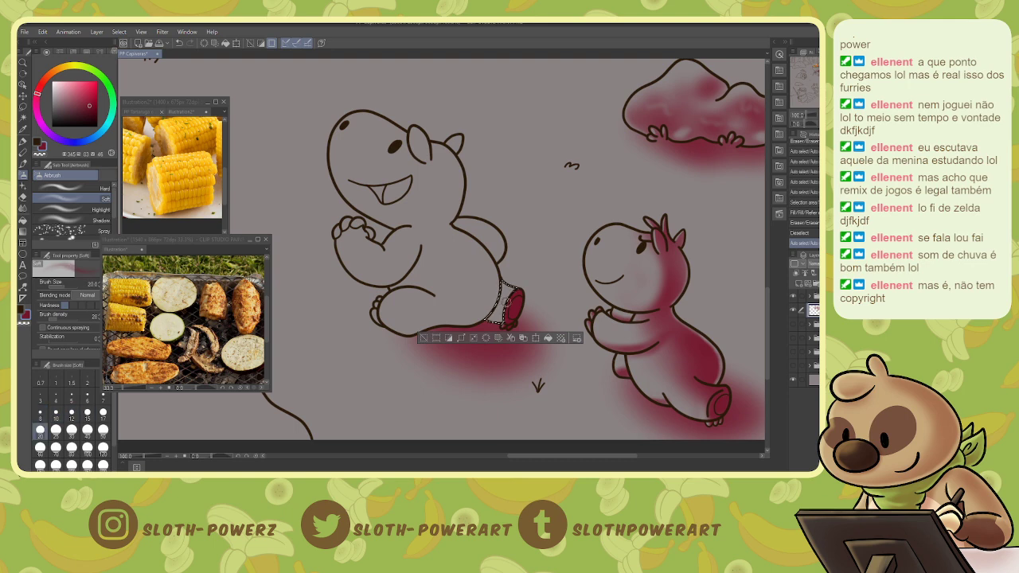
{"action": "key", "text": "bracketright"}
{"action": "key", "text": "bracketright"}
{"action": "key", "text": "bracketright"}
{"action": "key", "text": "bracketright"}
{"action": "key", "text": "bracketright"}
{"action": "key", "text": "bracketright"}
{"action": "key", "text": "bracketright"}
{"action": "key", "text": "bracketright"}
{"action": "left_click_drag", "start_coordinate": [495, 277], "coordinate": [505, 298]}
{"action": "key", "text": "e"}
{"action": "left_click_drag", "start_coordinate": [513, 284], "coordinate": [504, 301]}
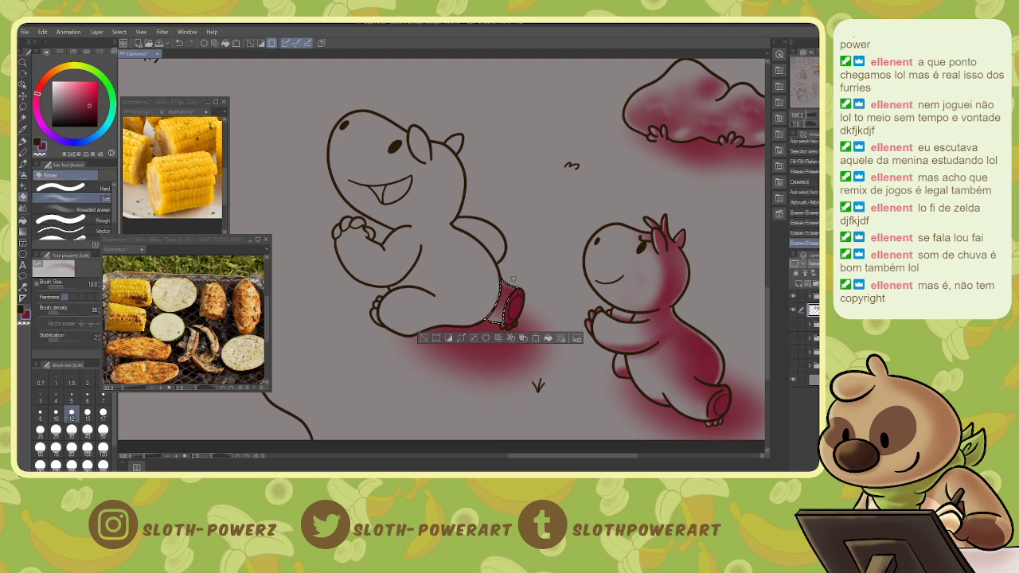
{"action": "key", "text": "ctrl+d"}
- Select the large capybara's front foot and airbrush crimson shading on it at size 15
{"action": "key", "text": "w"}
{"action": "left_click", "coordinate": [376, 314]}
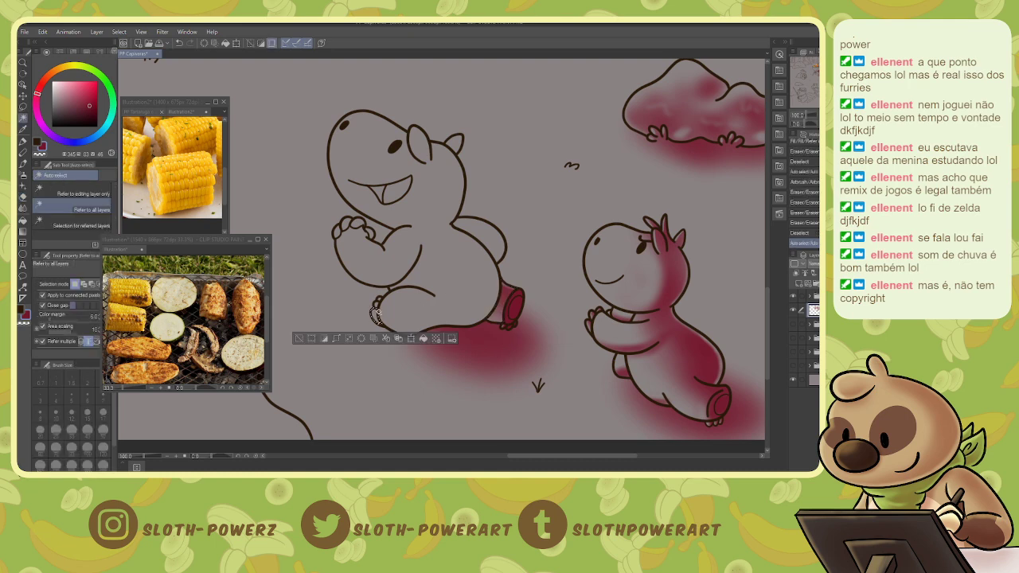
{"action": "key", "text": "b"}
{"action": "key", "text": "m"}
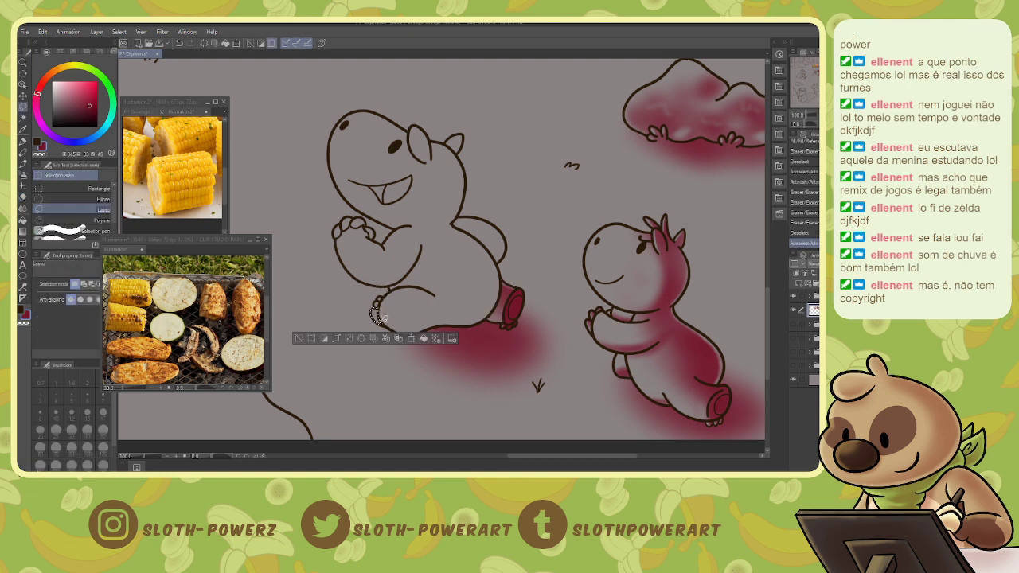
{"action": "left_click_drag", "start_coordinate": [372, 310], "coordinate": [377, 316]}
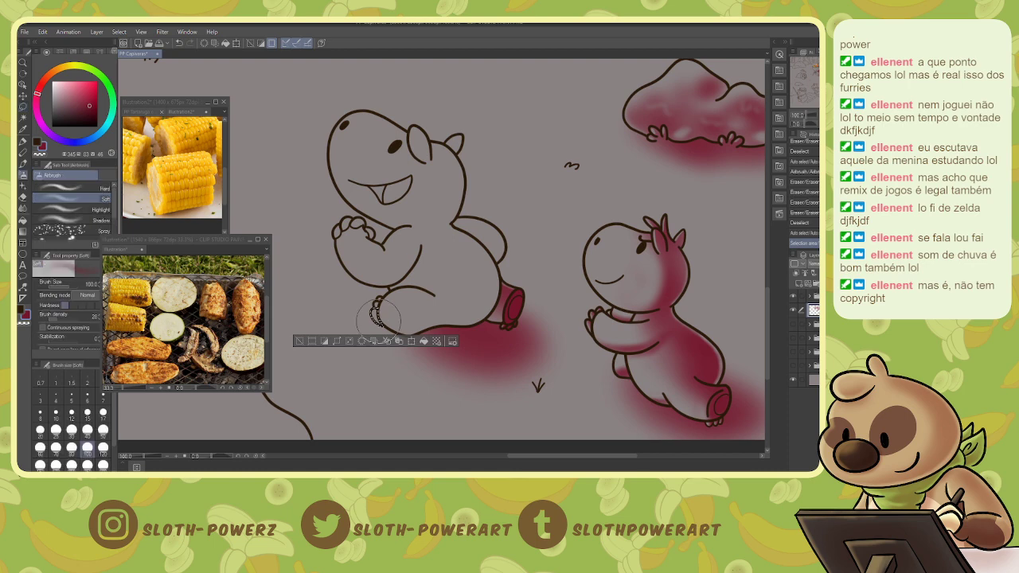
{"action": "key", "text": "b"}
{"action": "key", "text": "bracketleft"}
{"action": "key", "text": "bracketleft"}
{"action": "key", "text": "bracketleft"}
{"action": "key", "text": "bracketleft"}
{"action": "key", "text": "bracketleft"}
{"action": "key", "text": "bracketleft"}
{"action": "key", "text": "bracketleft"}
{"action": "key", "text": "bracketleft"}
{"action": "key", "text": "bracketleft"}
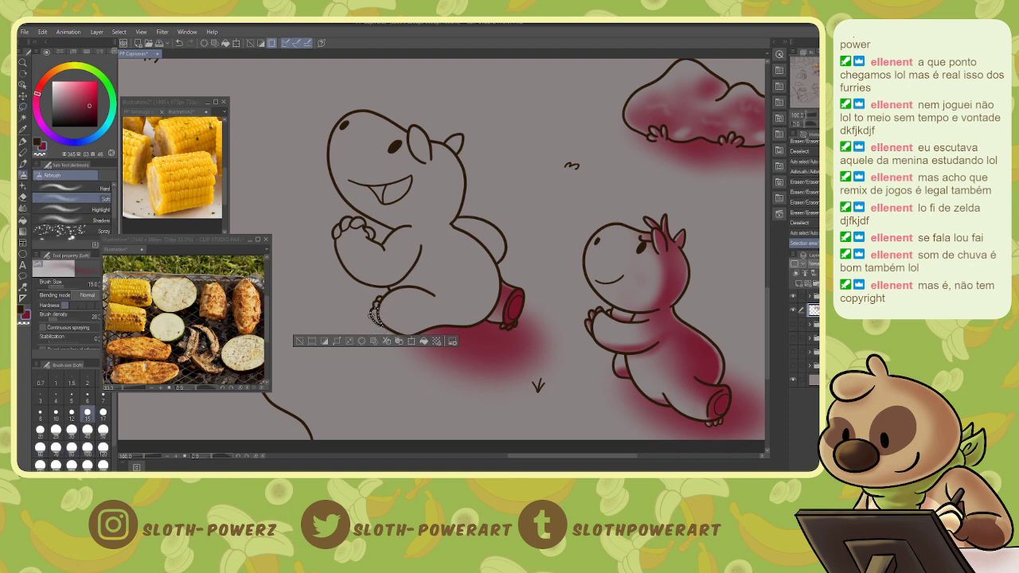
{"action": "left_click_drag", "start_coordinate": [374, 312], "coordinate": [379, 324]}
{"action": "left_click_drag", "start_coordinate": [376, 317], "coordinate": [380, 304]}
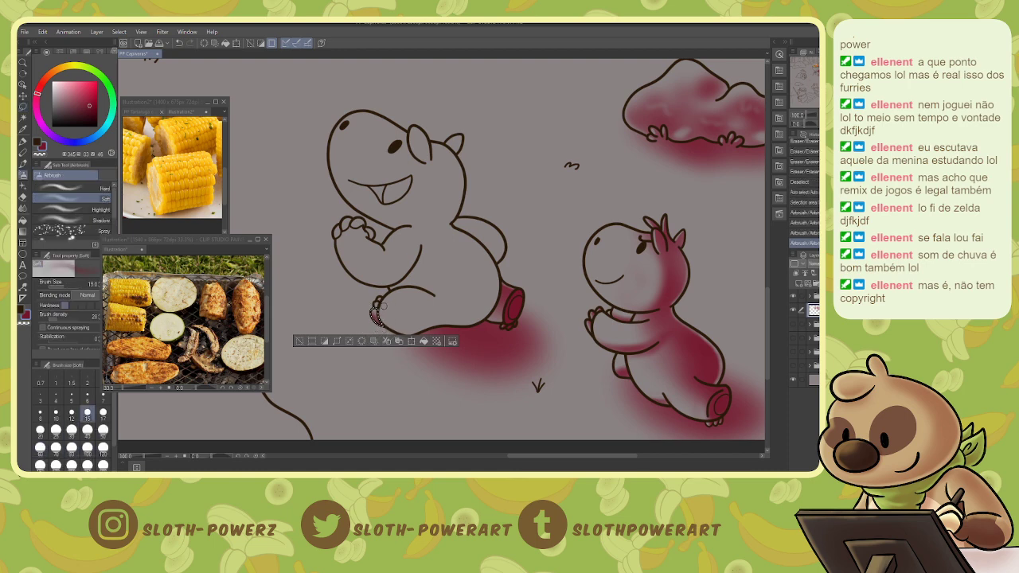
{"action": "left_click", "coordinate": [378, 313]}
{"action": "left_click", "coordinate": [378, 315]}
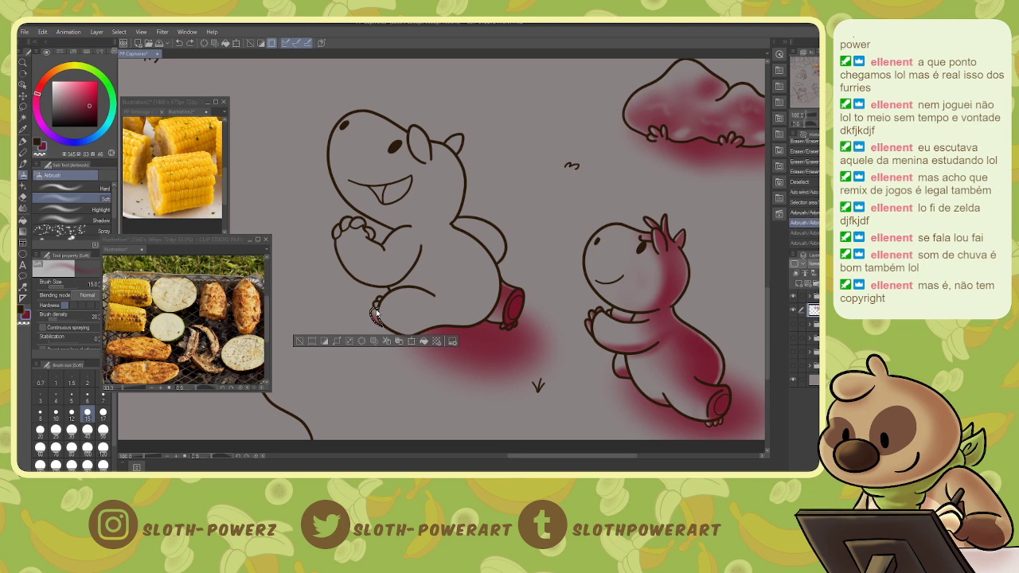
{"action": "left_click", "coordinate": [377, 316]}
{"action": "left_click", "coordinate": [376, 315]}
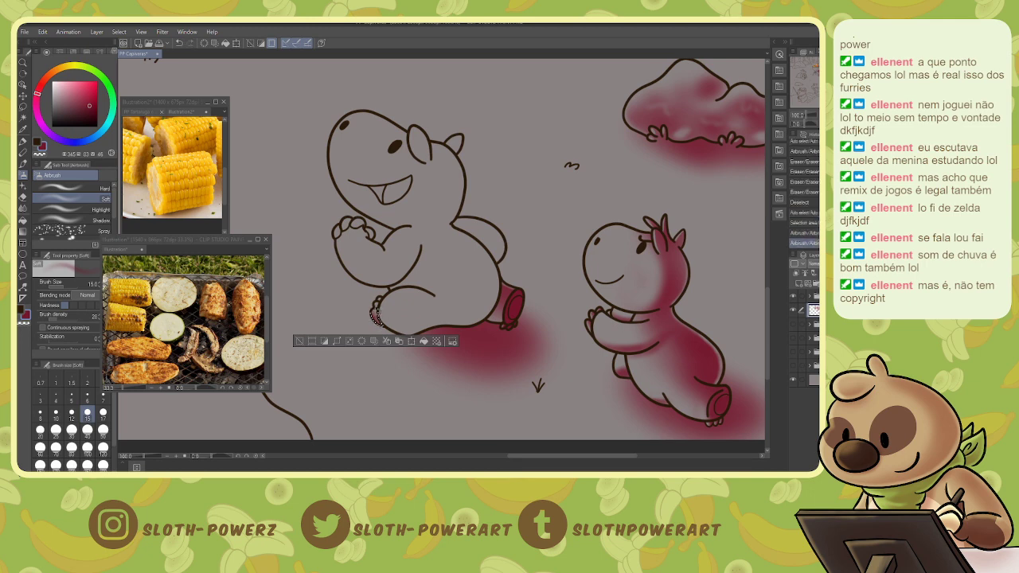
{"action": "left_click", "coordinate": [376, 314]}
- Soften the front foot's shading with the soft eraser at size 12 and clear the selection
{"action": "key", "text": "e"}
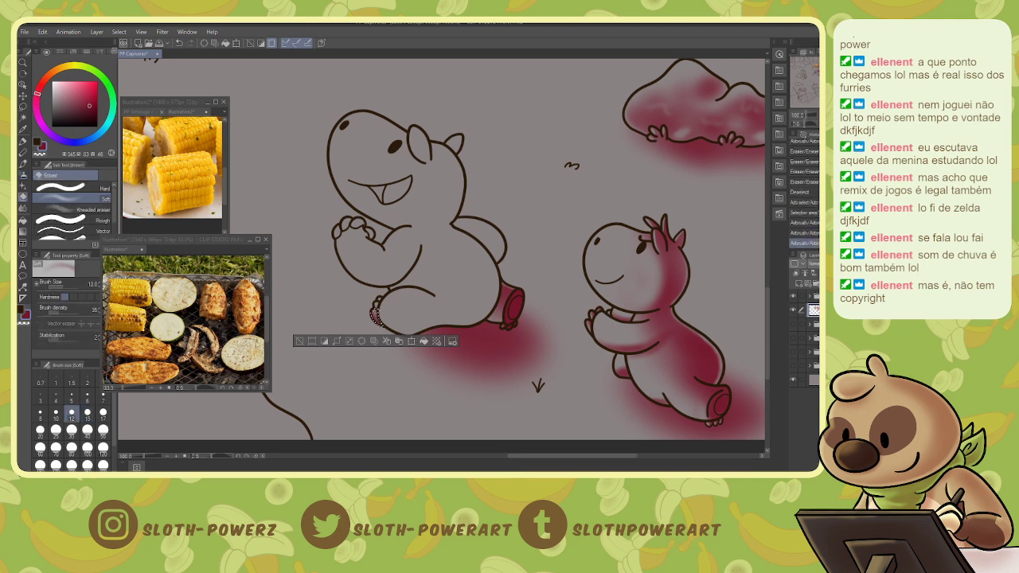
{"action": "left_click_drag", "start_coordinate": [377, 317], "coordinate": [374, 312]}
{"action": "key", "text": "ctrl+d"}
- Select the large capybara's body and airbrush a broad crimson shadow from behind the ear down the back to the thigh at size 80
{"action": "key", "text": "w"}
{"action": "left_click", "coordinate": [417, 304]}
{"action": "key", "text": "b"}
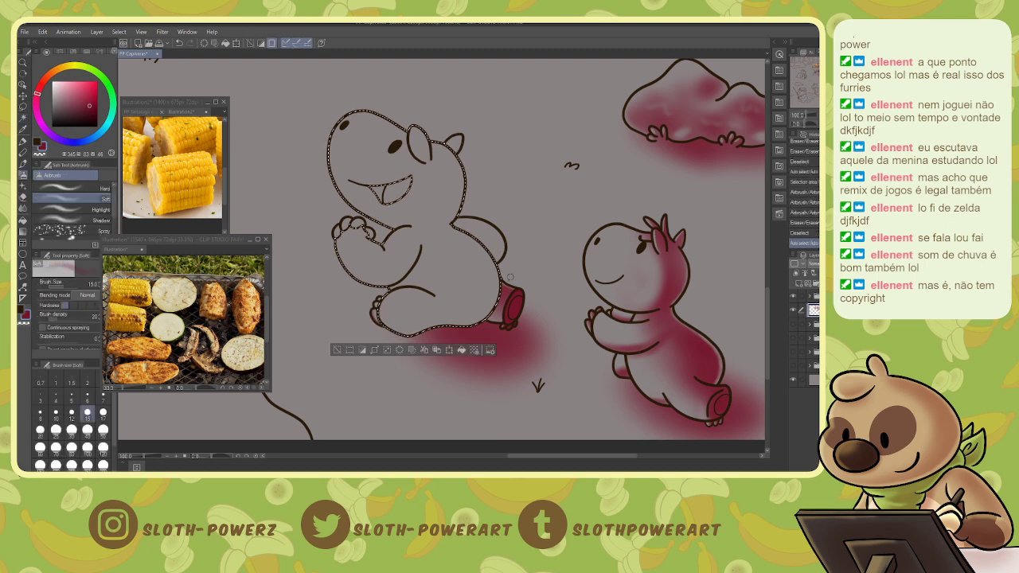
{"action": "key", "text": "bracketright"}
{"action": "key", "text": "bracketright"}
{"action": "key", "text": "bracketright"}
{"action": "key", "text": "bracketright"}
{"action": "key", "text": "bracketright"}
{"action": "key", "text": "bracketright"}
{"action": "key", "text": "bracketright"}
{"action": "key", "text": "bracketright"}
{"action": "key", "text": "bracketright"}
{"action": "mouse_move", "coordinate": [425, 130]}
{"action": "left_mouse_down"}
{"action": "mouse_move", "coordinate": [441, 175]}
{"action": "mouse_move", "coordinate": [423, 203]}
{"action": "mouse_move", "coordinate": [469, 305]}
{"action": "mouse_move", "coordinate": [441, 338]}
{"action": "mouse_move", "coordinate": [456, 231]}
{"action": "mouse_move", "coordinate": [480, 262]}
{"action": "mouse_move", "coordinate": [472, 318]}
{"action": "mouse_move", "coordinate": [480, 253]}
{"action": "mouse_move", "coordinate": [496, 278]}
{"action": "mouse_move", "coordinate": [471, 283]}
{"action": "mouse_move", "coordinate": [452, 260]}
{"action": "mouse_move", "coordinate": [444, 326]}
{"action": "mouse_move", "coordinate": [417, 328]}
{"action": "mouse_move", "coordinate": [411, 344]}
{"action": "mouse_move", "coordinate": [417, 312]}
{"action": "left_mouse_up"}
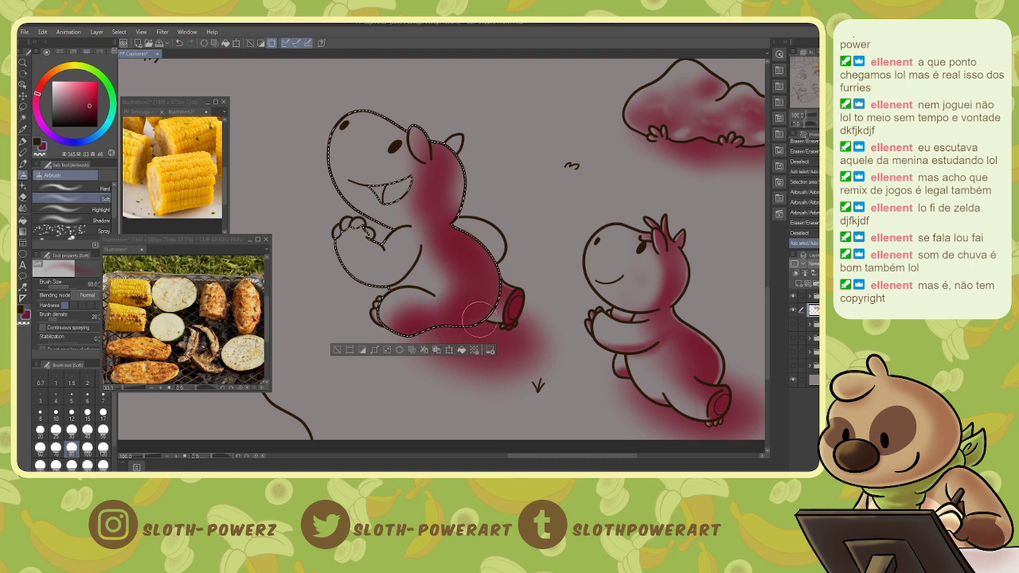
- Airbrush shading under the large capybara's arm at size 40, then refine the arm and back of the head at size 17
{"action": "key", "text": "bracketleft"}
{"action": "key", "text": "bracketleft"}
{"action": "key", "text": "bracketleft"}
{"action": "key", "text": "bracketleft"}
{"action": "key", "text": "bracketleft"}
{"action": "key", "text": "bracketleft"}
{"action": "key", "text": "bracketleft"}
{"action": "key", "text": "bracketleft"}
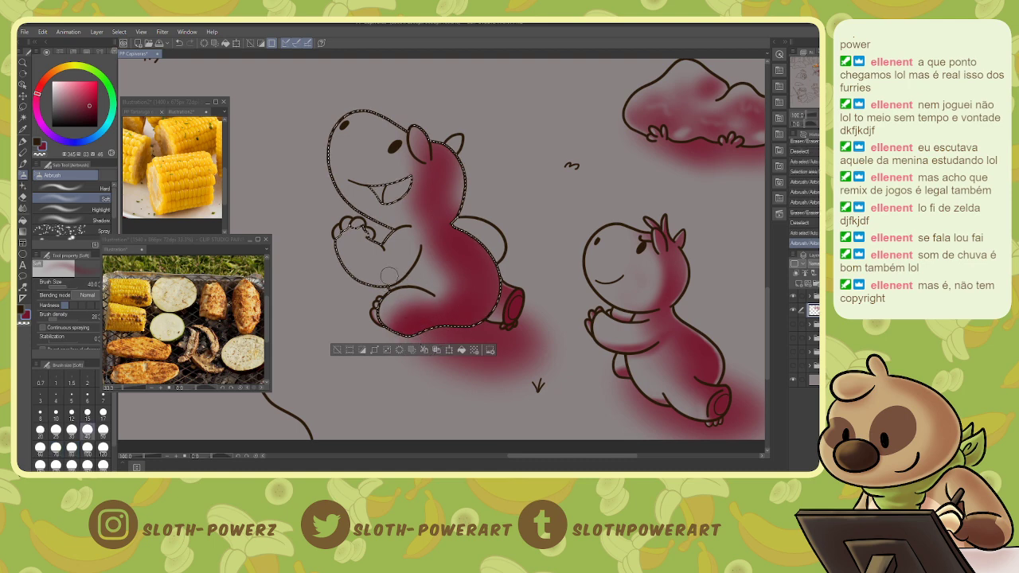
{"action": "mouse_move", "coordinate": [373, 280]}
{"action": "left_mouse_down"}
{"action": "mouse_move", "coordinate": [407, 271]}
{"action": "mouse_move", "coordinate": [414, 248]}
{"action": "mouse_move", "coordinate": [379, 283]}
{"action": "mouse_move", "coordinate": [398, 282]}
{"action": "mouse_move", "coordinate": [420, 250]}
{"action": "mouse_move", "coordinate": [418, 262]}
{"action": "left_mouse_up"}
{"action": "left_click_drag", "start_coordinate": [417, 264], "coordinate": [409, 275]}
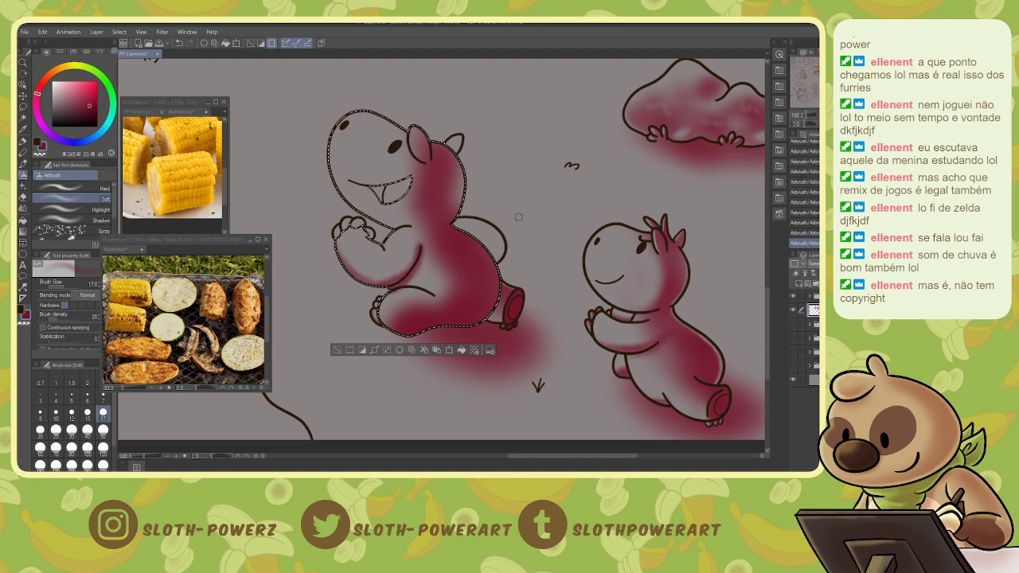
{"action": "mouse_move", "coordinate": [438, 144]}
{"action": "left_mouse_down"}
{"action": "mouse_move", "coordinate": [455, 195]}
{"action": "mouse_move", "coordinate": [454, 208]}
{"action": "mouse_move", "coordinate": [447, 164]}
{"action": "mouse_move", "coordinate": [446, 224]}
{"action": "left_mouse_up"}
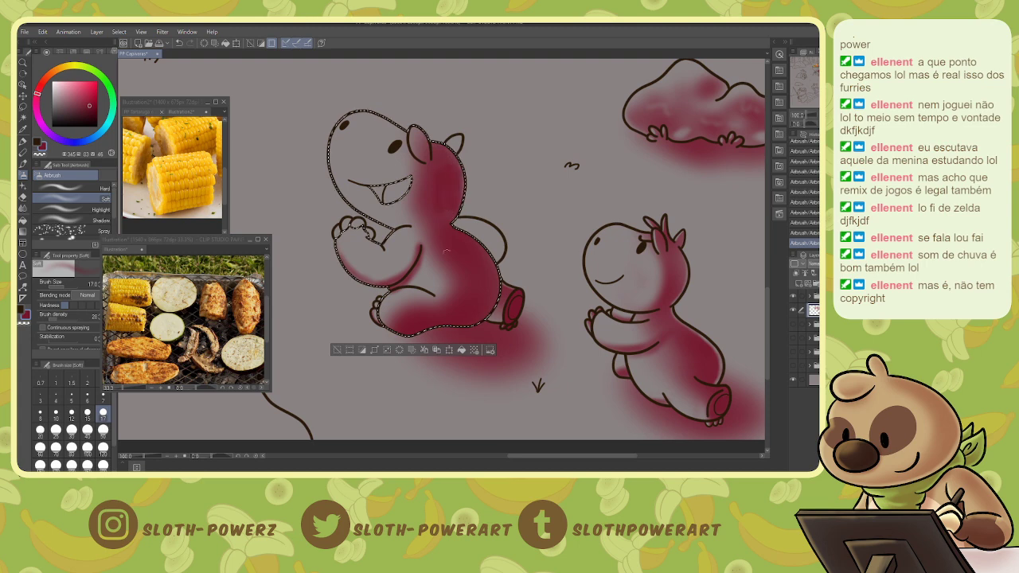
- Erase soft highlights from the large capybara's arm shading with the soft eraser at sizes 20 and 15
{"action": "key", "text": "e"}
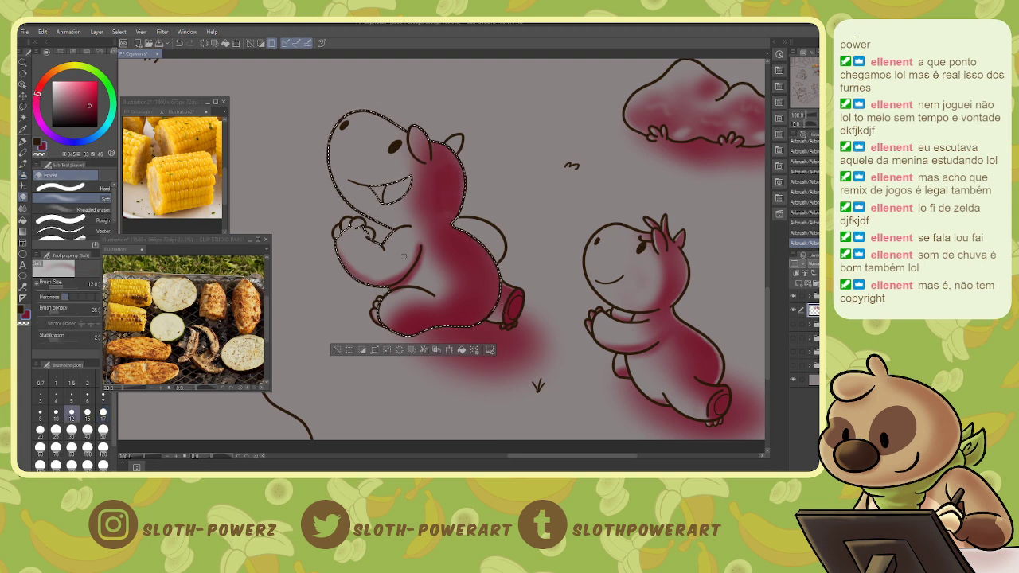
{"action": "key", "text": "bracketright"}
{"action": "key", "text": "bracketright"}
{"action": "key", "text": "bracketright"}
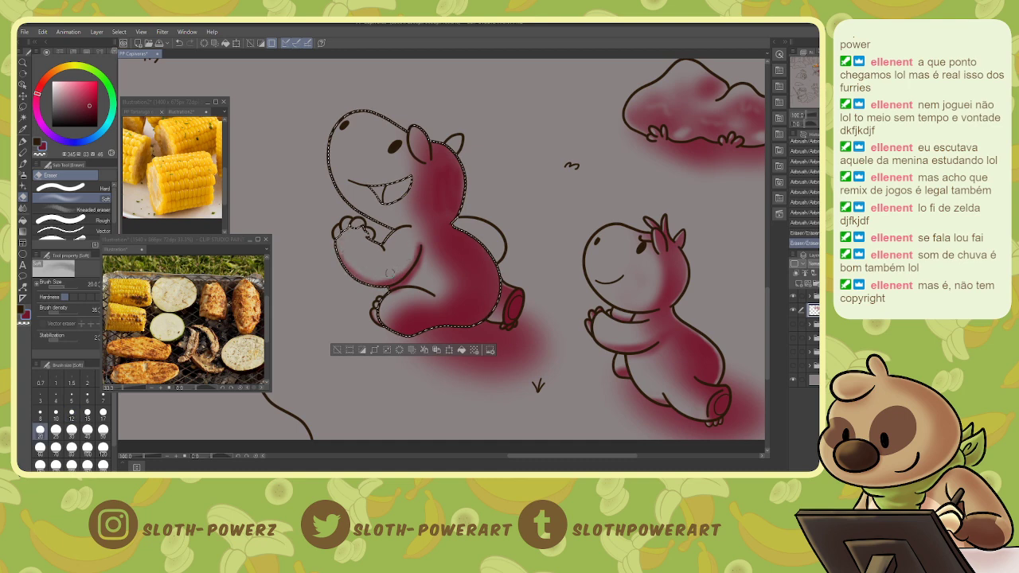
{"action": "key", "text": "bracketleft"}
{"action": "key", "text": "bracketleft"}
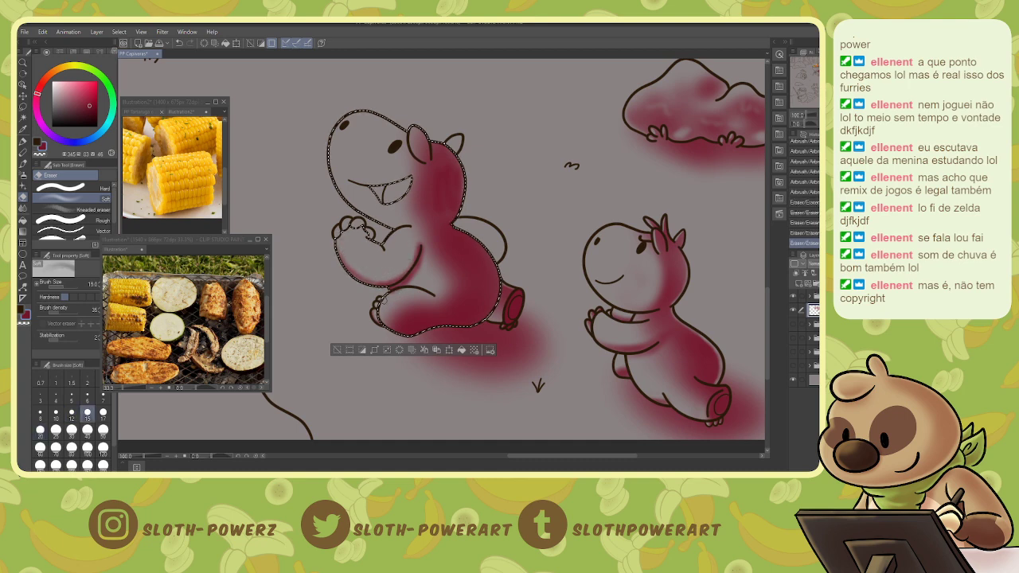
- Erase soft highlights in the large capybara's head and neck shading at sizes 10 and 12, undoing the last unwanted strokes
{"action": "mouse_move", "coordinate": [401, 289]}
{"action": "left_mouse_down"}
{"action": "mouse_move", "coordinate": [391, 288]}
{"action": "mouse_move", "coordinate": [393, 414]}
{"action": "left_mouse_up"}
{"action": "key", "text": "bracketleft"}
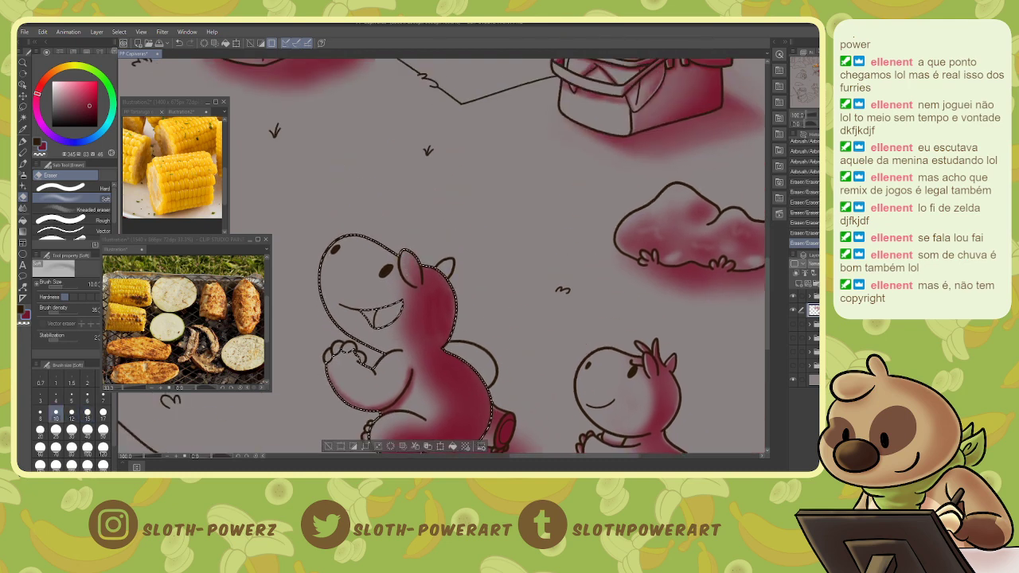
{"action": "left_click_drag", "start_coordinate": [430, 280], "coordinate": [437, 320]}
{"action": "key", "text": "bracketright"}
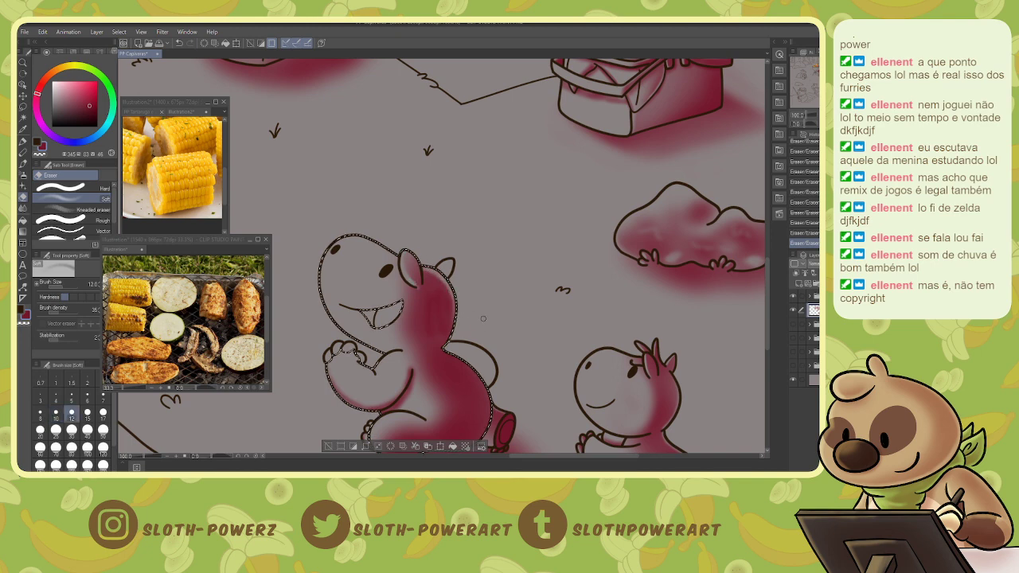
{"action": "key", "text": "bracketleft"}
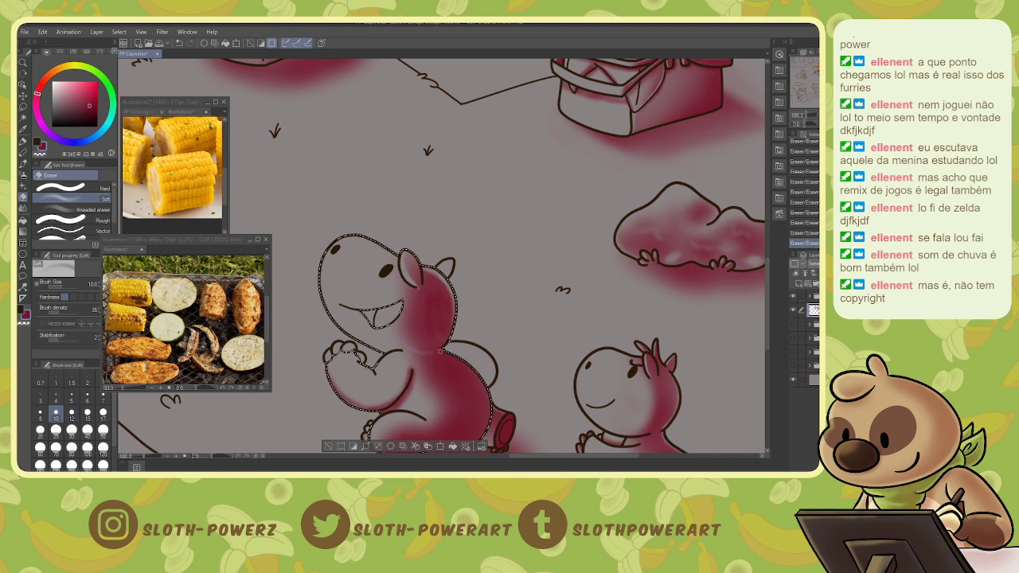
{"action": "key", "text": "ctrl+z"}
{"action": "key", "text": "ctrl+z"}
{"action": "key", "text": "w"}
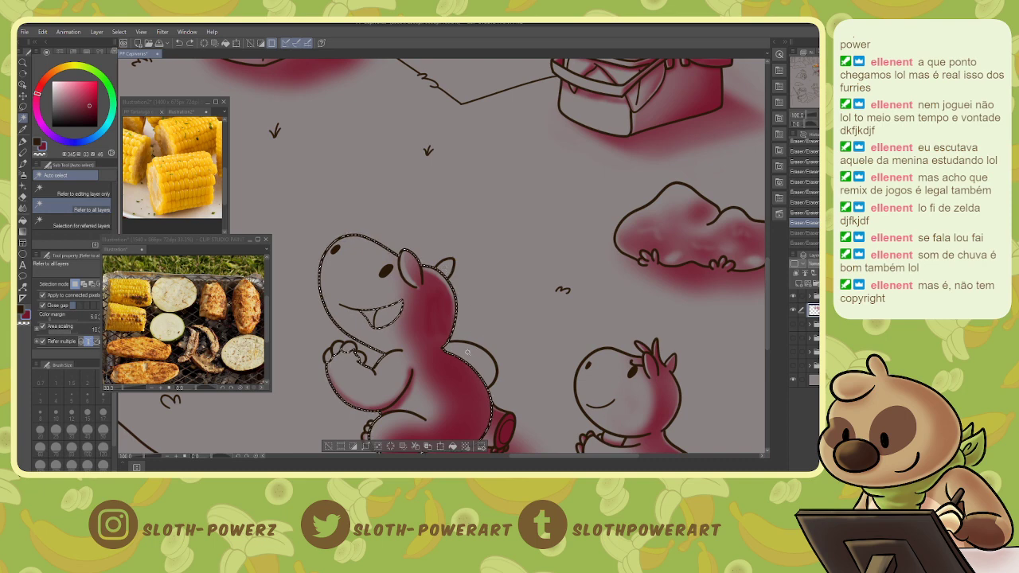
{"action": "key", "text": "e"}
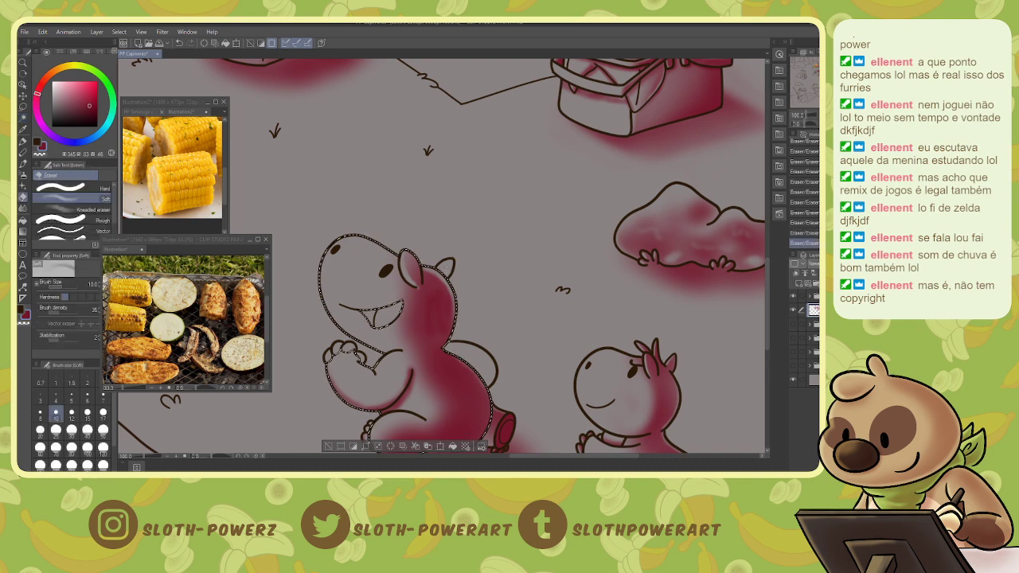
- Select the large capybara's far ear, airbrush crimson shading on it, and clear the selection
{"action": "key", "text": "w"}
{"action": "left_click", "coordinate": [448, 268]}
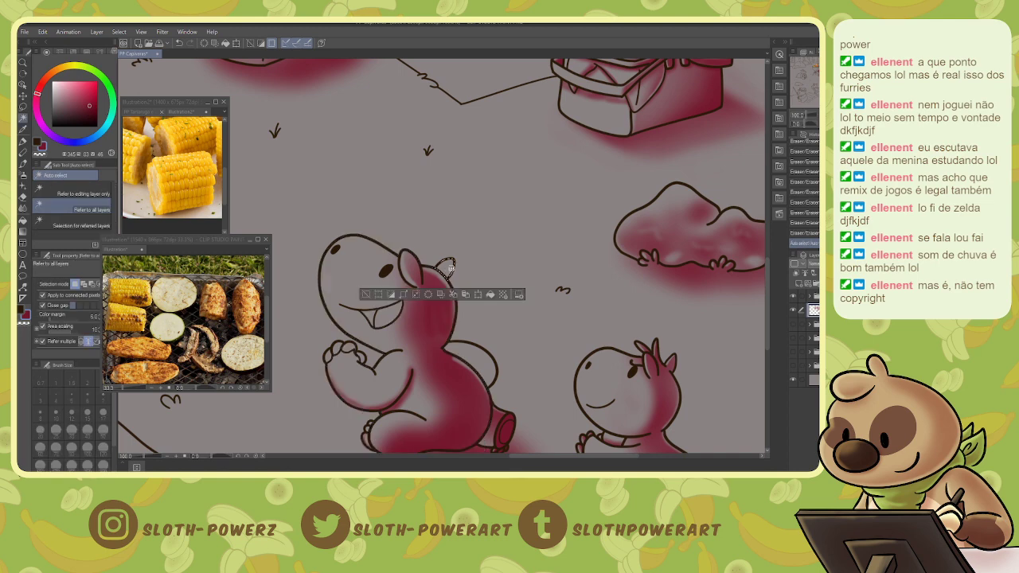
{"action": "key", "text": "b"}
{"action": "mouse_move", "coordinate": [454, 261]}
{"action": "left_mouse_down"}
{"action": "mouse_move", "coordinate": [447, 275]}
{"action": "mouse_move", "coordinate": [454, 264]}
{"action": "left_mouse_up"}
{"action": "key", "text": "e"}
{"action": "key", "text": "ctrl+d"}
- Select the rounded shape behind the large capybara's back and airbrush soft crimson shading on it at size 30
{"action": "key", "text": "w"}
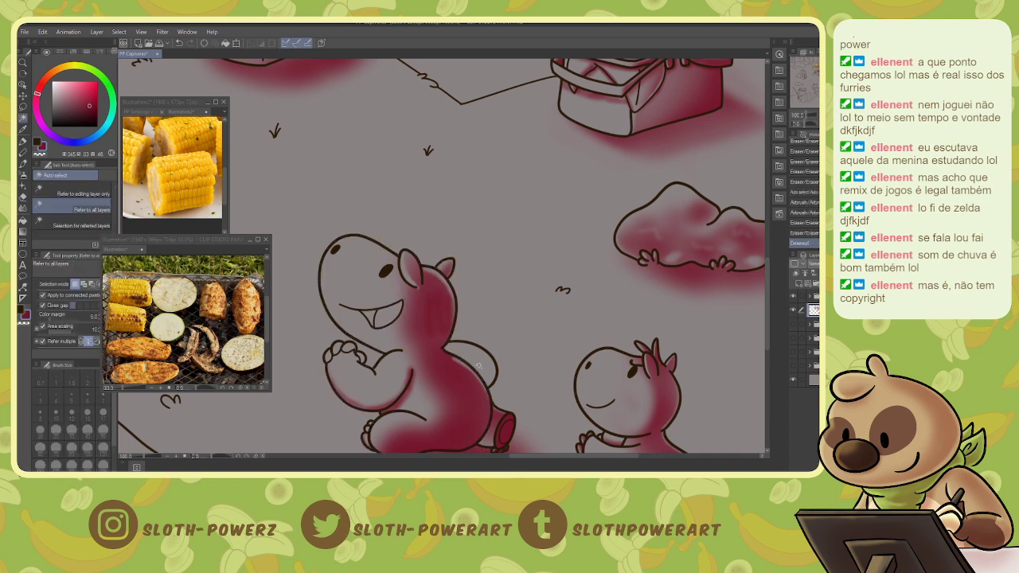
{"action": "left_click", "coordinate": [474, 360]}
{"action": "key", "text": "b"}
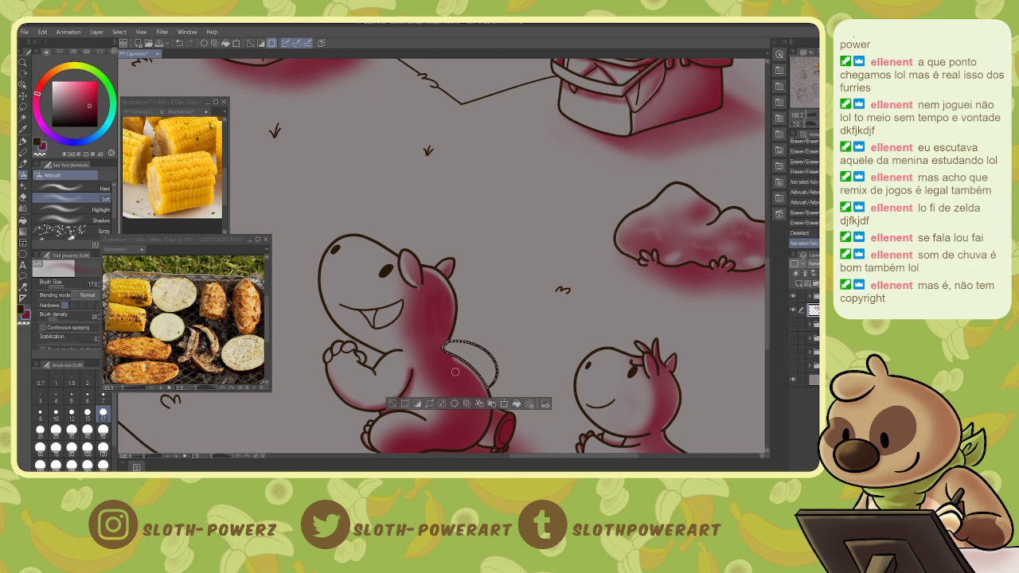
{"action": "key", "text": "bracketright"}
{"action": "key", "text": "bracketright"}
{"action": "key", "text": "bracketright"}
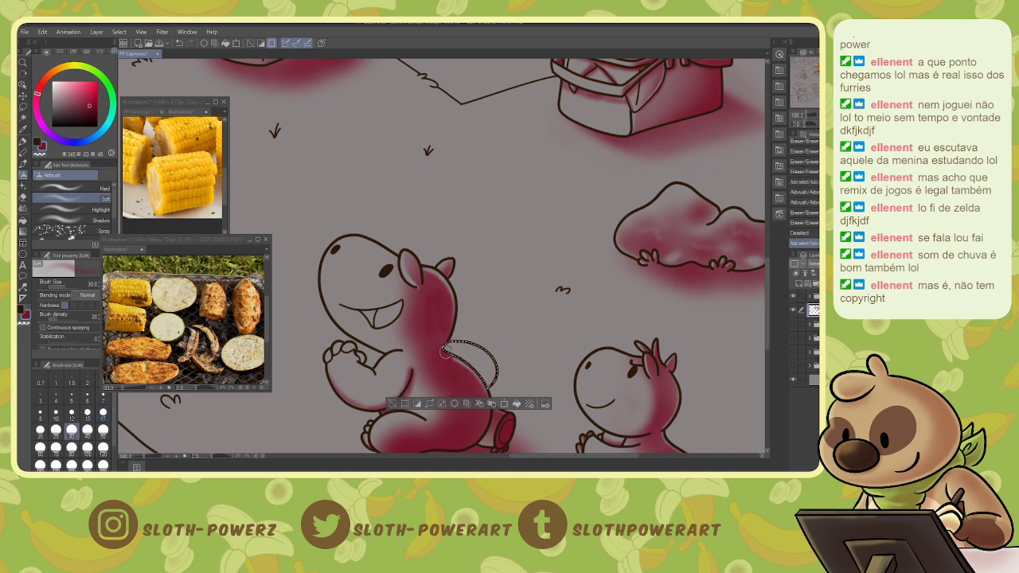
{"action": "left_click_drag", "start_coordinate": [446, 352], "coordinate": [482, 367]}
- Erase soft highlights along the outer edge of the shape behind the large capybara's back with the soft eraser at size 25
{"action": "key", "text": "e"}
{"action": "key", "text": "bracketright"}
{"action": "key", "text": "bracketright"}
{"action": "key", "text": "bracketright"}
{"action": "key", "text": "bracketright"}
{"action": "key", "text": "bracketright"}
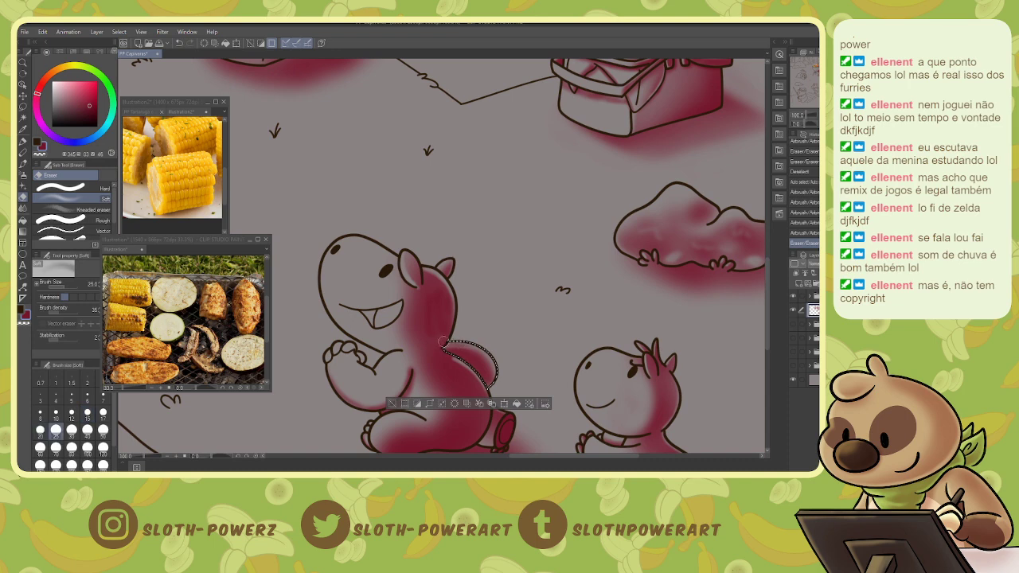
{"action": "left_click_drag", "start_coordinate": [487, 364], "coordinate": [493, 385]}
{"action": "left_click_drag", "start_coordinate": [484, 358], "coordinate": [491, 389]}
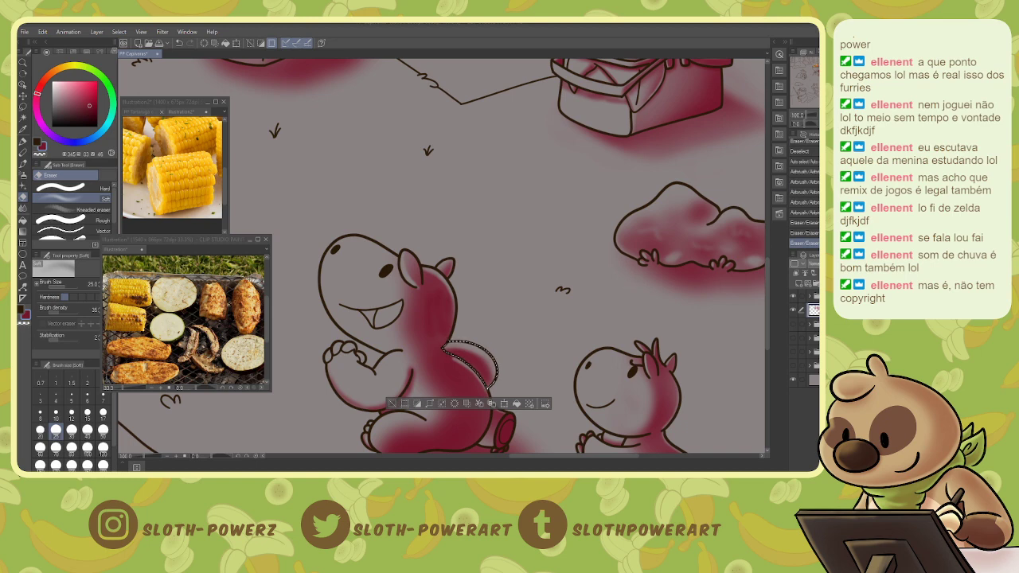
- Select the innermost finger of the large capybara's raised paw and airbrush crimson shading on it at size 30
{"action": "mouse_move", "coordinate": [356, 356]}
{"action": "left_mouse_down"}
{"action": "mouse_move", "coordinate": [401, 357]}
{"action": "mouse_move", "coordinate": [464, 293]}
{"action": "mouse_move", "coordinate": [480, 294]}
{"action": "left_mouse_up"}
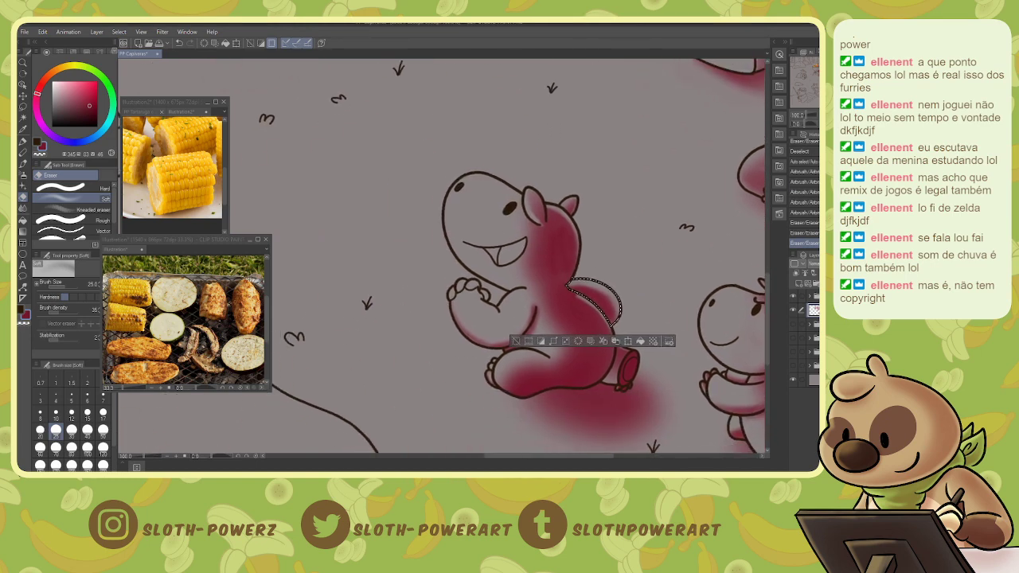
{"action": "key", "text": "w"}
{"action": "left_click", "coordinate": [483, 296]}
{"action": "key", "text": "b"}
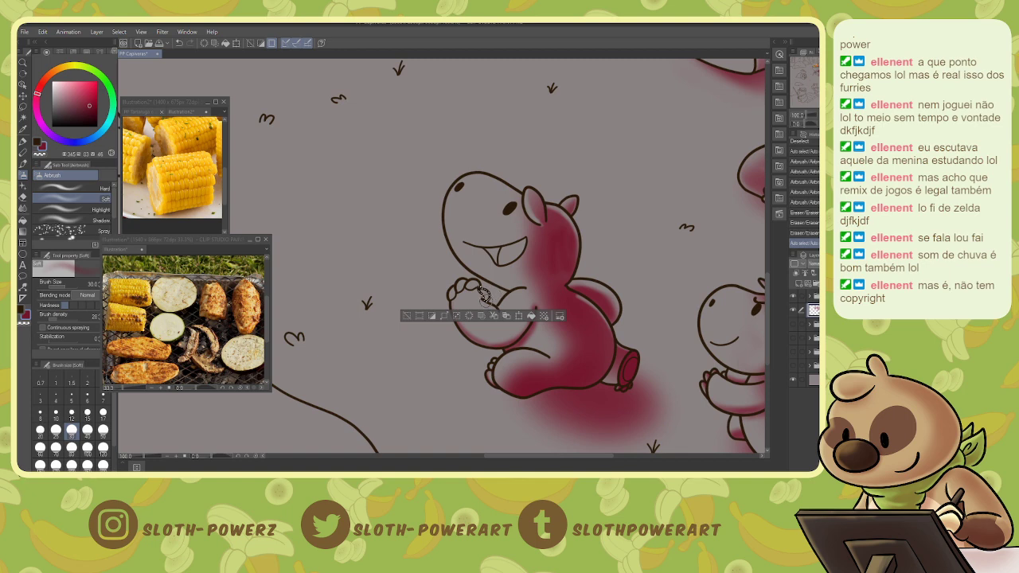
{"action": "left_click_drag", "start_coordinate": [489, 301], "coordinate": [486, 297]}
{"action": "key", "text": "w"}
{"action": "key", "text": "e"}
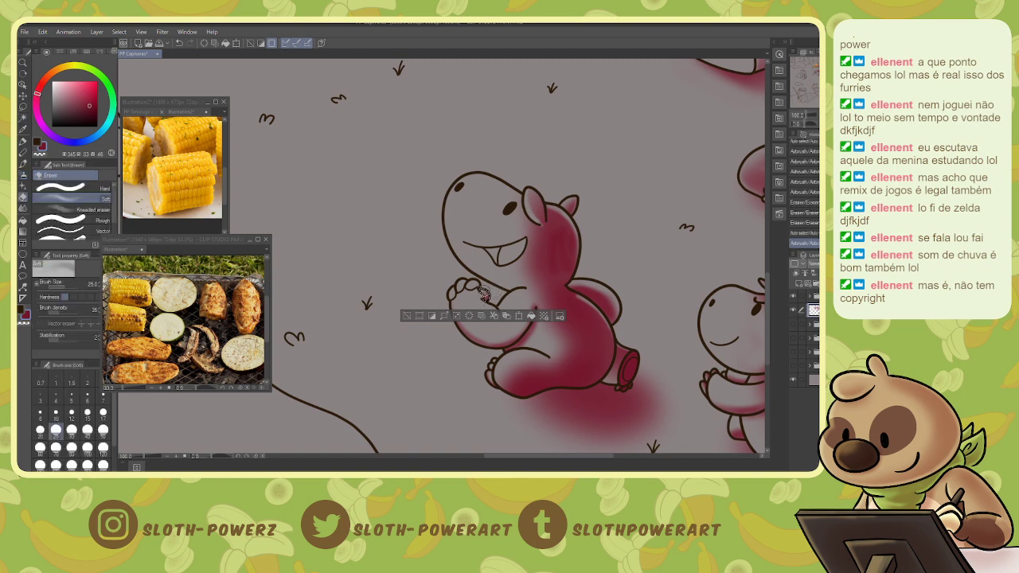
- Select the remaining fingers of the large capybara's raised paw one at a time and airbrush shading on each at size 30
{"action": "key", "text": "w"}
{"action": "left_click", "coordinate": [476, 285]}
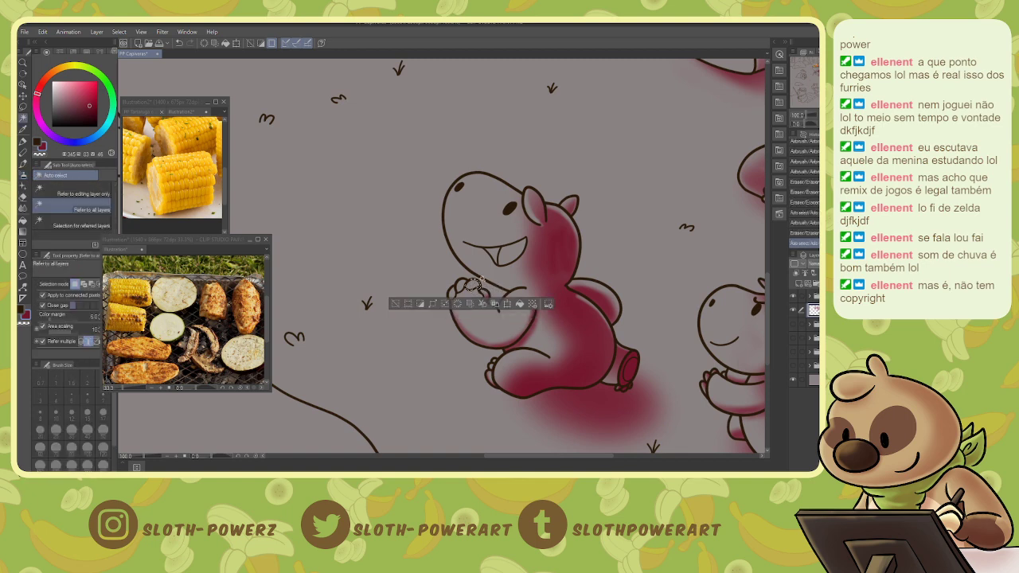
{"action": "key", "text": "b"}
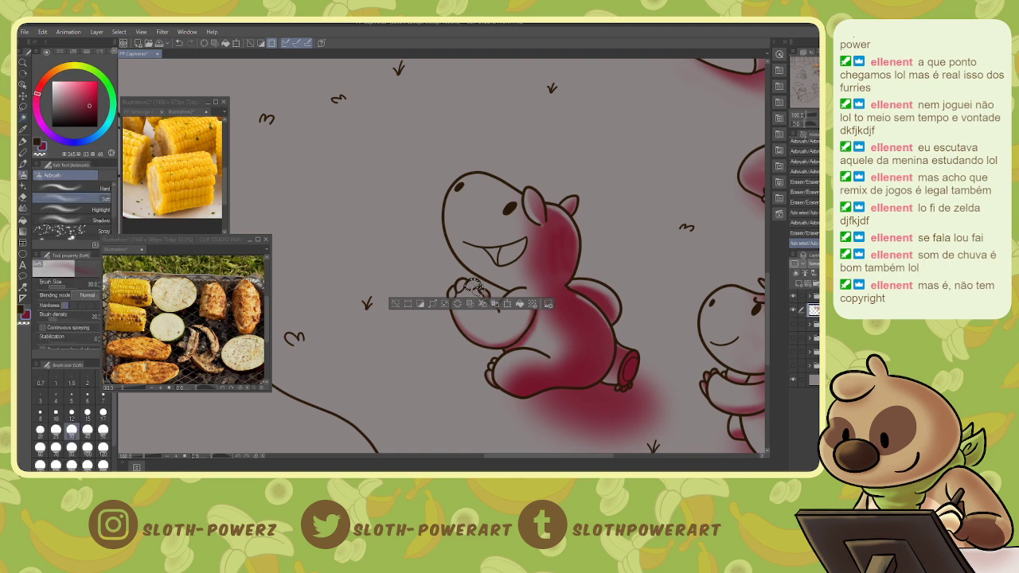
{"action": "key", "text": "w"}
{"action": "left_click", "coordinate": [468, 283]}
{"action": "key", "text": "b"}
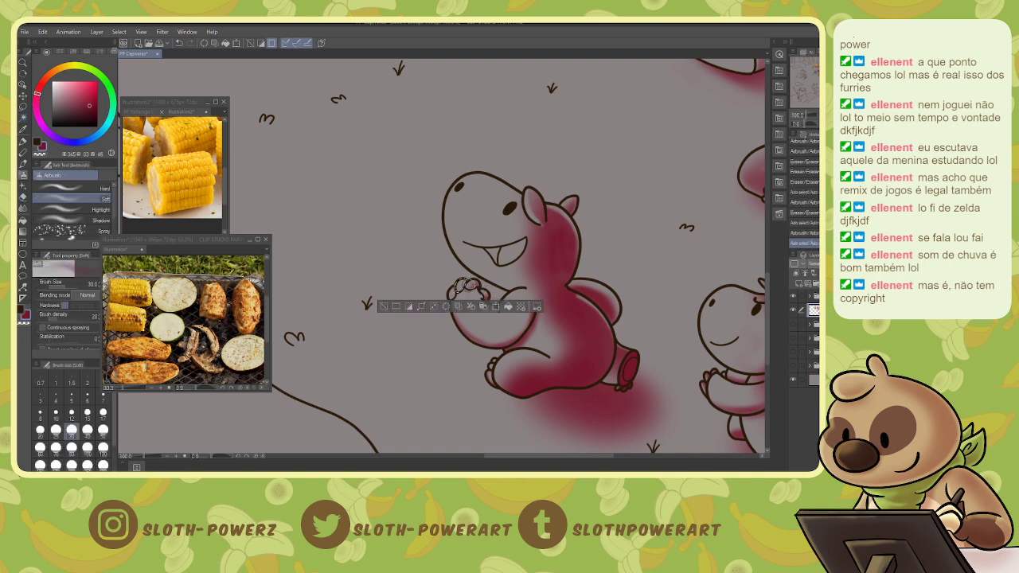
{"action": "key", "text": "w"}
{"action": "left_click", "coordinate": [457, 290]}
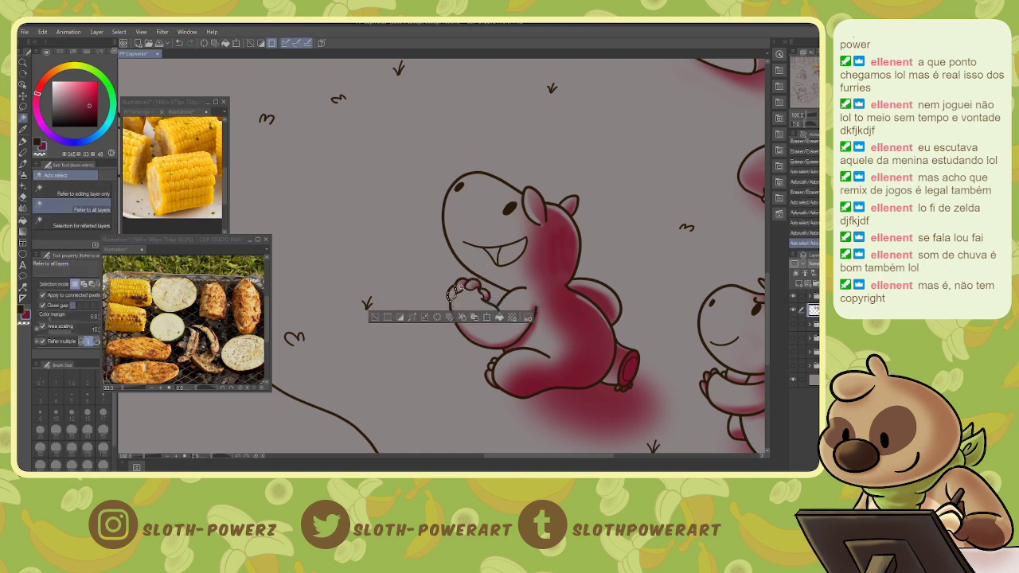
{"action": "key", "text": "b"}
- Select the inside of the large capybara's open mouth, airbrush crimson shading toward its corner, and clear the selection
{"action": "key", "text": "w"}
{"action": "left_click", "coordinate": [512, 253]}
{"action": "key", "text": "b"}
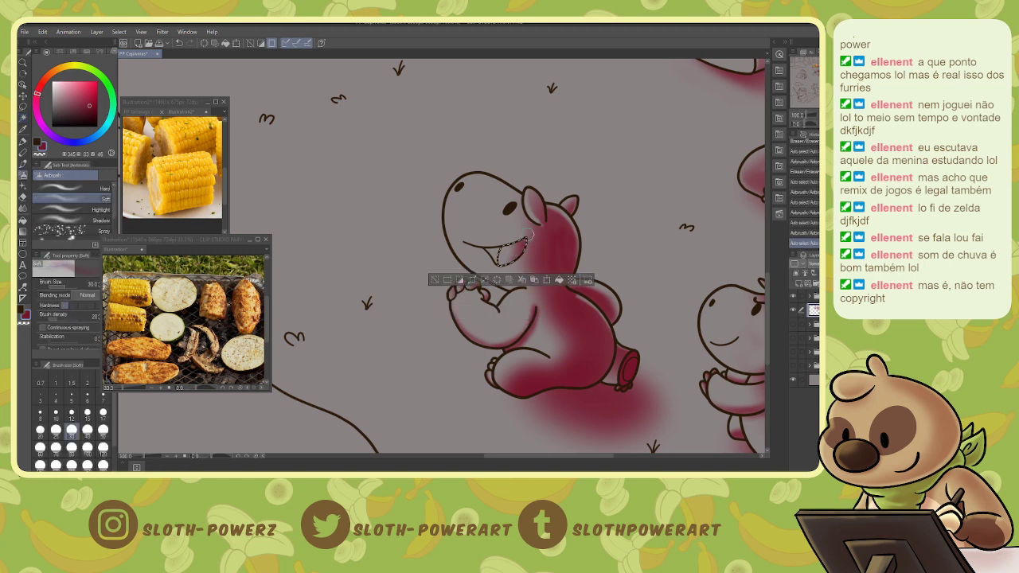
{"action": "mouse_move", "coordinate": [527, 236]}
{"action": "left_mouse_down"}
{"action": "mouse_move", "coordinate": [508, 272]}
{"action": "mouse_move", "coordinate": [526, 234]}
{"action": "left_mouse_up"}
{"action": "key", "text": "w"}
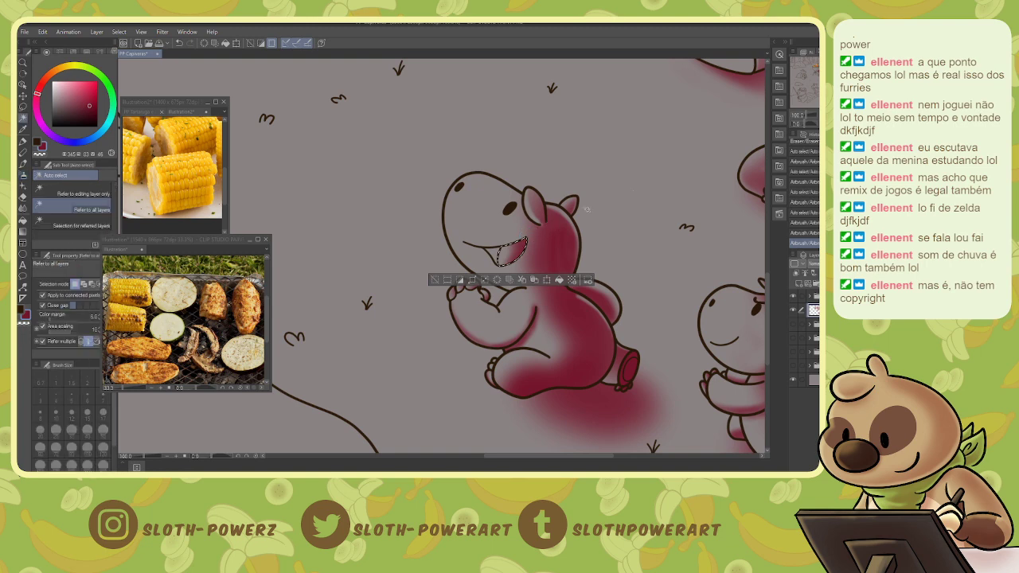
{"action": "key", "text": "ctrl+d"}
- Select the hat brim of the fishing capybara and airbrush crimson shading on its front end at size 30
{"action": "left_click_drag", "start_coordinate": [838, 94], "coordinate": [807, 97]}
{"action": "left_click", "coordinate": [373, 219]}
{"action": "key", "text": "b"}
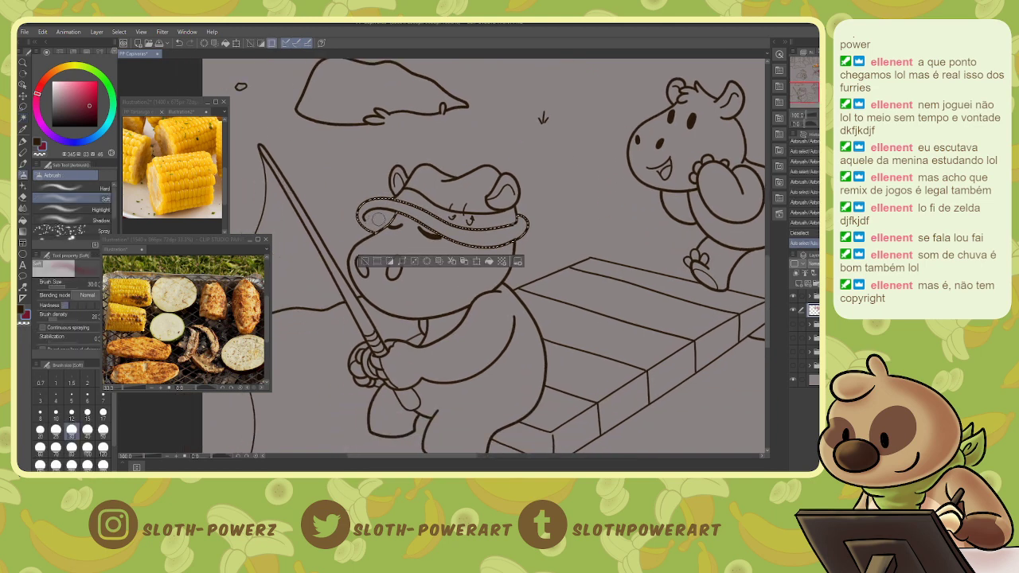
{"action": "mouse_move", "coordinate": [380, 221]}
{"action": "left_mouse_down"}
{"action": "mouse_move", "coordinate": [372, 221]}
{"action": "mouse_move", "coordinate": [391, 221]}
{"action": "mouse_move", "coordinate": [382, 229]}
{"action": "left_mouse_up"}
- Erase soft highlights in the hat brim's shading with the soft eraser, reducing its size to 12
{"action": "key", "text": "e"}
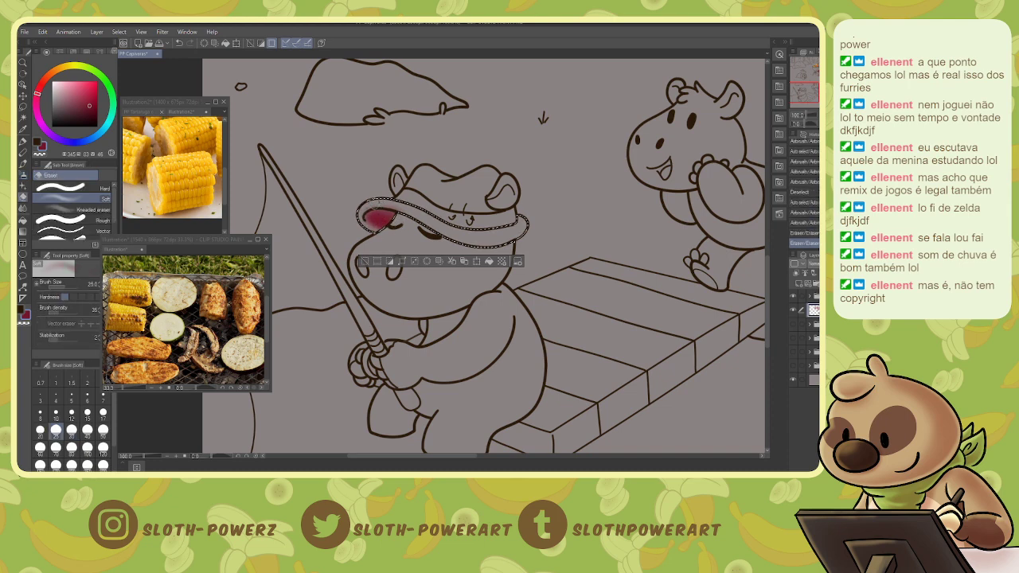
{"action": "key", "text": "bracketleft"}
{"action": "key", "text": "bracketleft"}
{"action": "key", "text": "bracketleft"}
{"action": "key", "text": "bracketleft"}
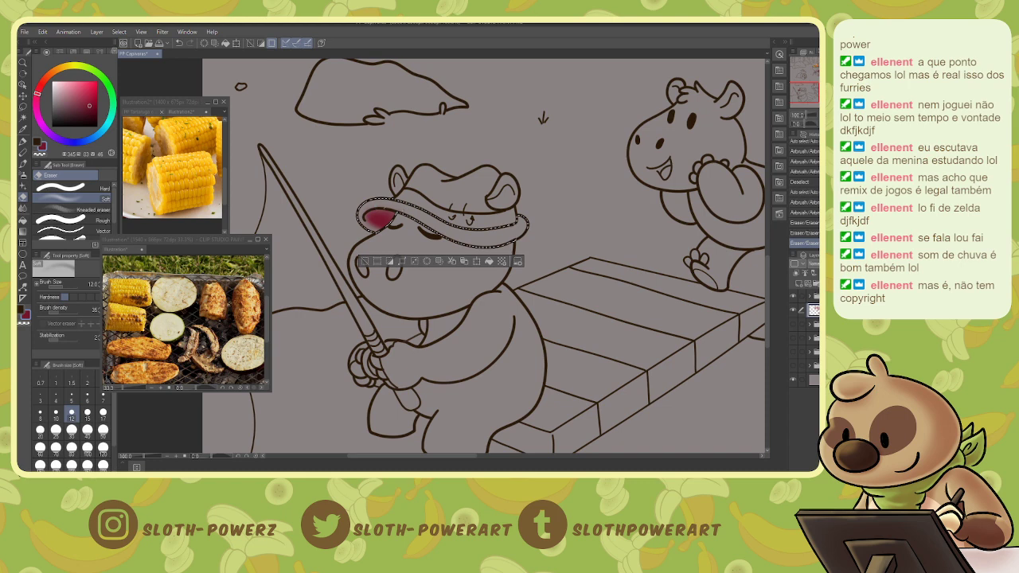
- Deepen the shading on the rear half of the hat brim at airbrush size 30, then erase highlights along it at size 12
{"action": "key", "text": "b"}
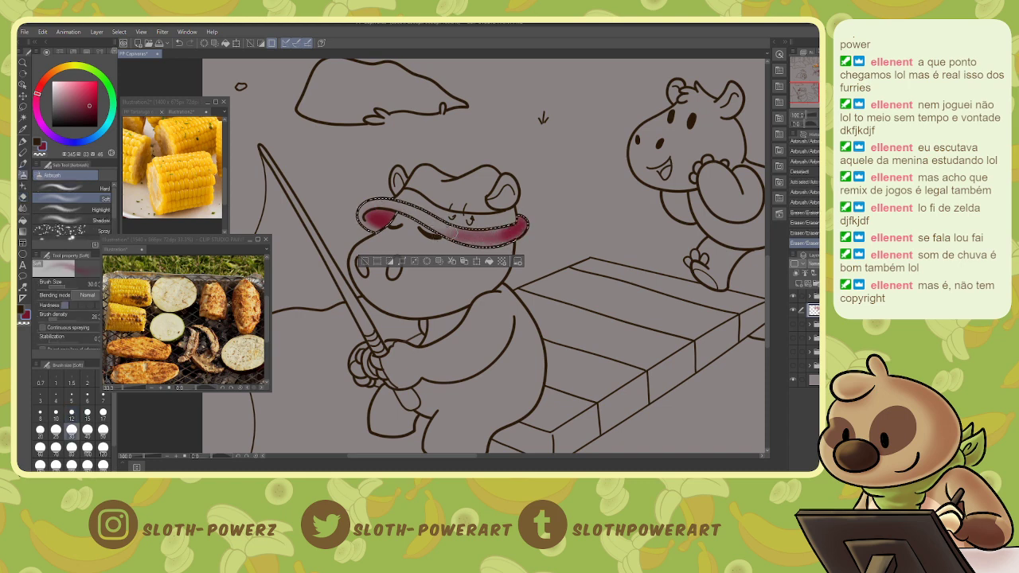
{"action": "left_click_drag", "start_coordinate": [495, 237], "coordinate": [521, 226]}
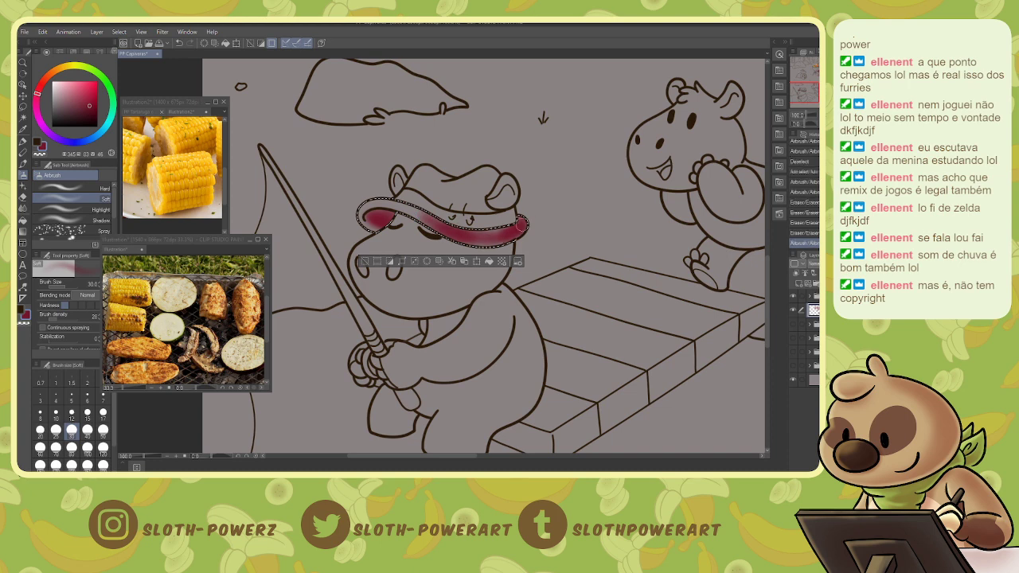
{"action": "left_click_drag", "start_coordinate": [483, 241], "coordinate": [538, 229]}
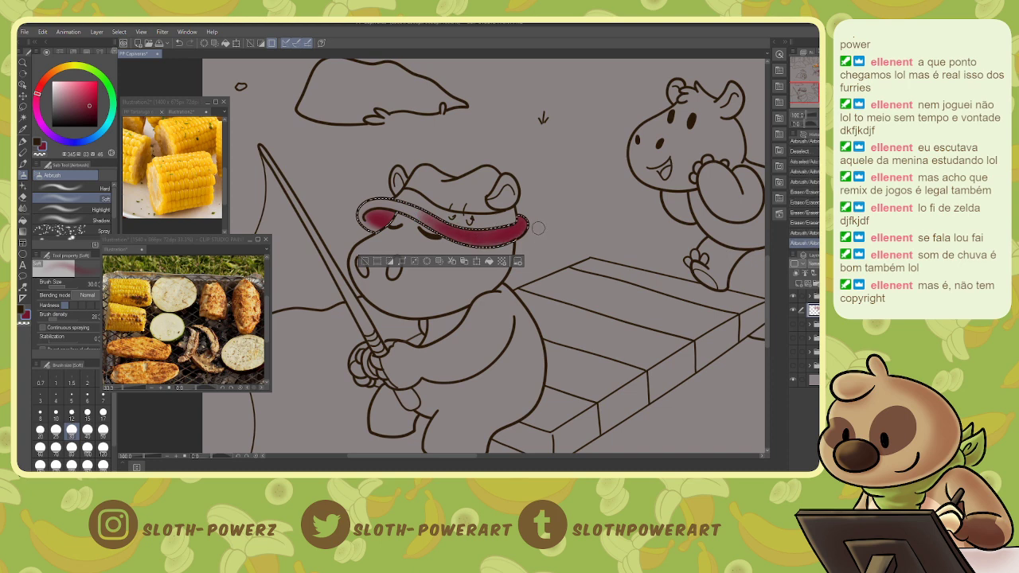
{"action": "key", "text": "e"}
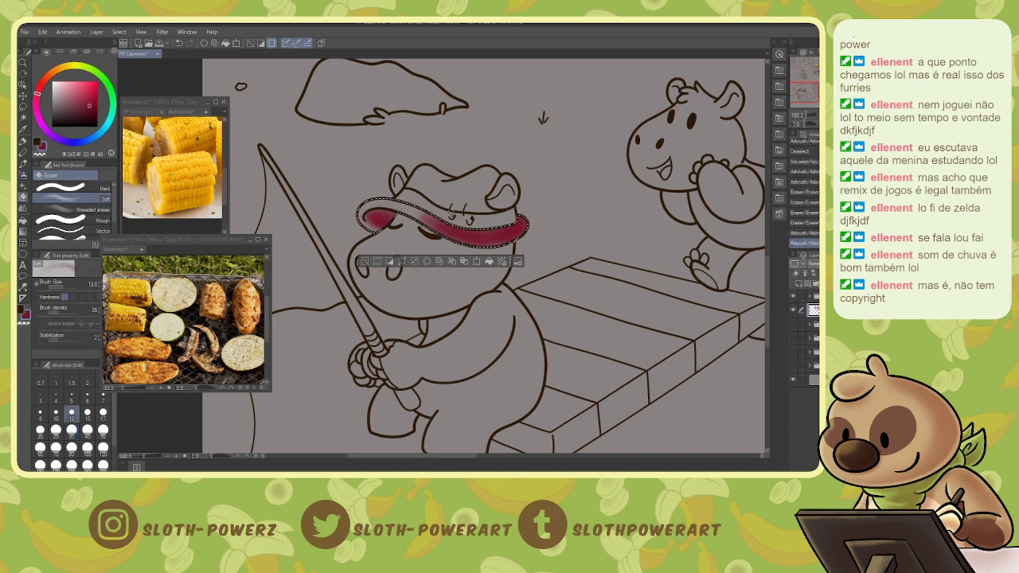
{"action": "mouse_move", "coordinate": [416, 216]}
{"action": "left_mouse_down"}
{"action": "mouse_move", "coordinate": [455, 231]}
{"action": "mouse_move", "coordinate": [525, 231]}
{"action": "mouse_move", "coordinate": [467, 238]}
{"action": "left_mouse_up"}
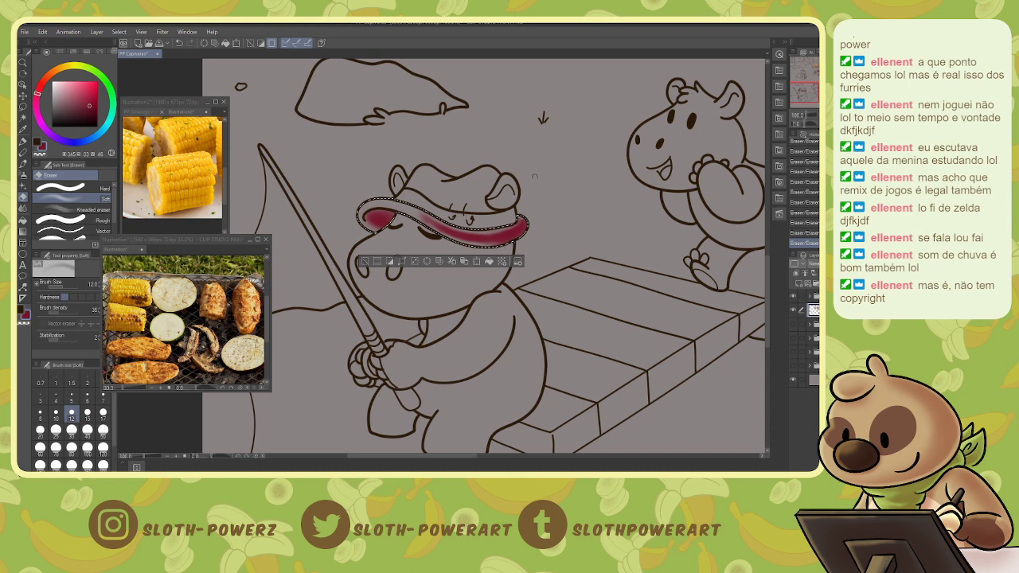
- Refine the hat brim's crimson shading with the soft airbrush at sizes 8 and 15, working along its lower rear edge
{"action": "key", "text": "b"}
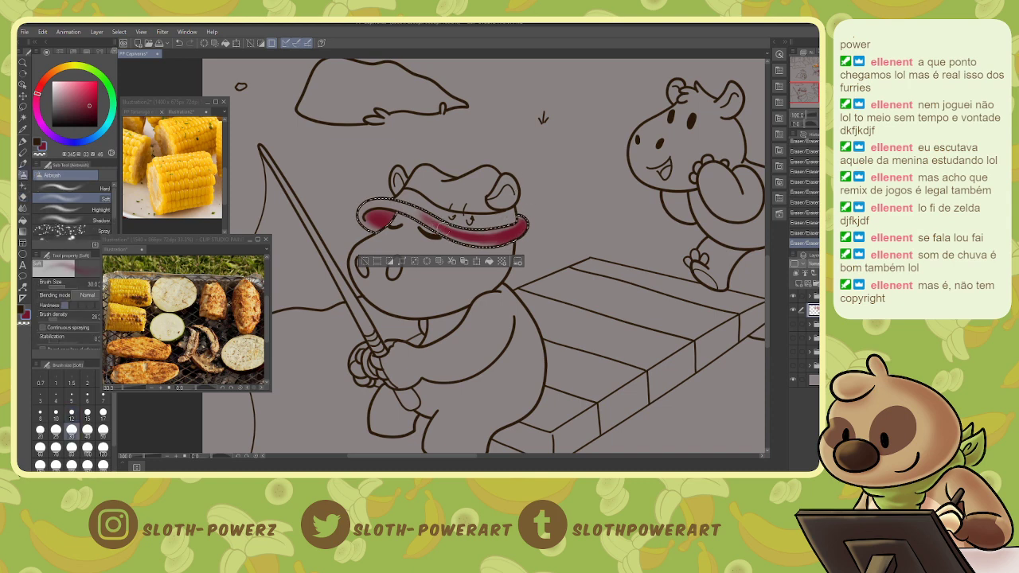
{"action": "key", "text": "bracketleft"}
{"action": "key", "text": "bracketleft"}
{"action": "key", "text": "bracketleft"}
{"action": "key", "text": "bracketleft"}
{"action": "key", "text": "bracketleft"}
{"action": "key", "text": "bracketleft"}
{"action": "key", "text": "bracketleft"}
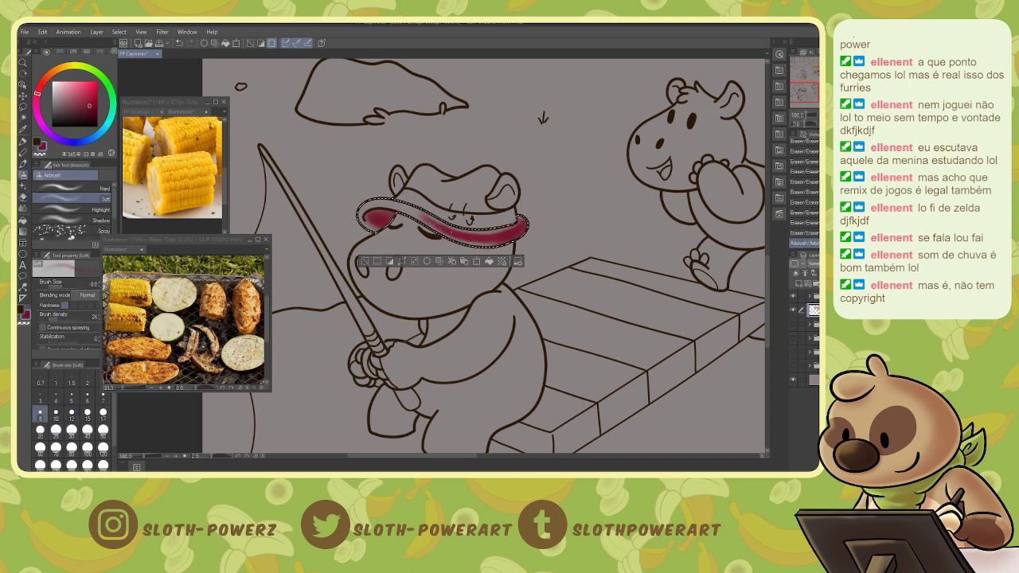
{"action": "key", "text": "bracketright"}
{"action": "key", "text": "bracketright"}
{"action": "key", "text": "bracketright"}
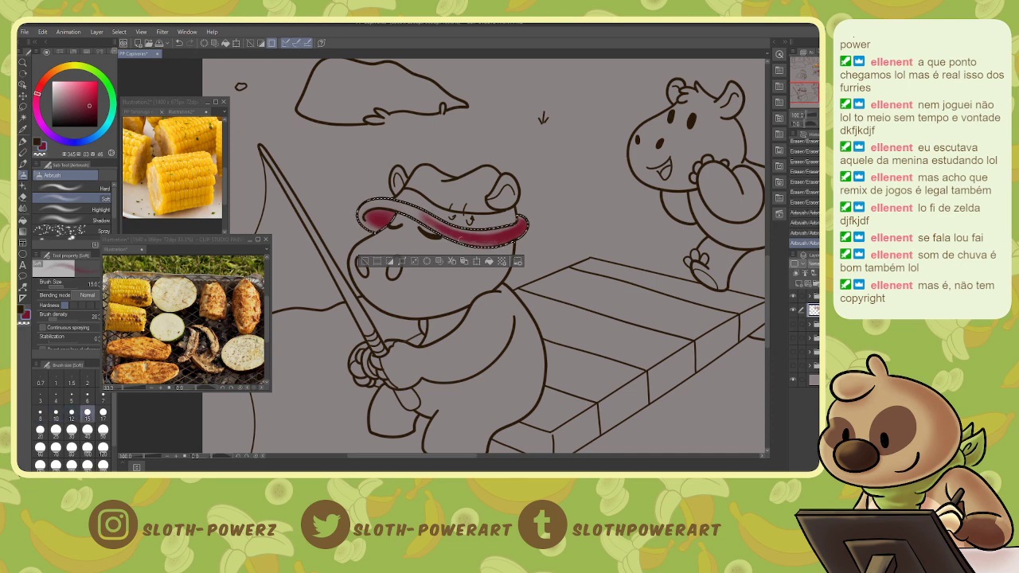
{"action": "left_click_drag", "start_coordinate": [460, 240], "coordinate": [508, 246]}
- Select the hat's crown and airbrush crimson shading on its rear side, bringing the brush down to size 17
{"action": "key", "text": "w"}
{"action": "left_click", "coordinate": [478, 200]}
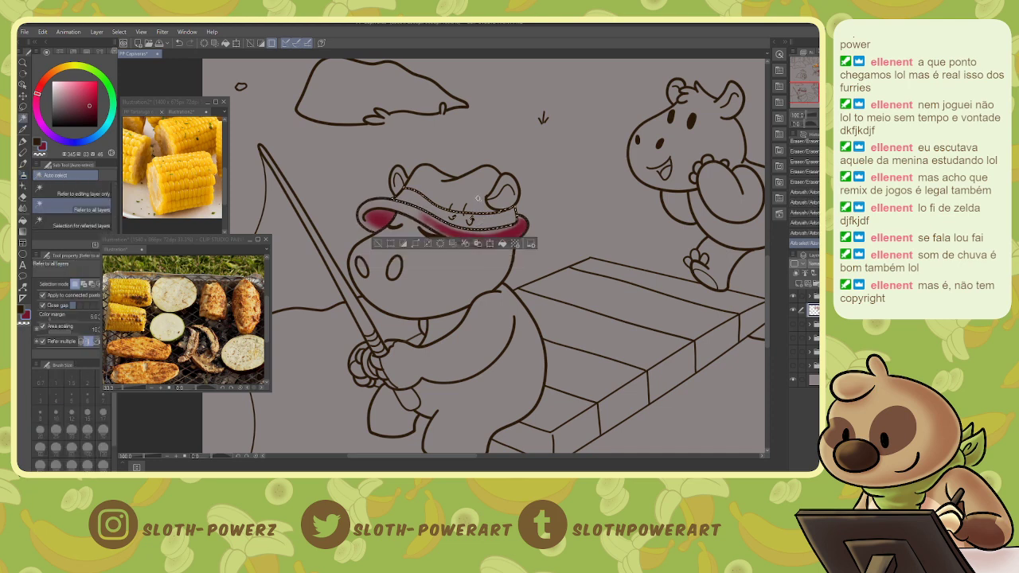
{"action": "key", "text": "m"}
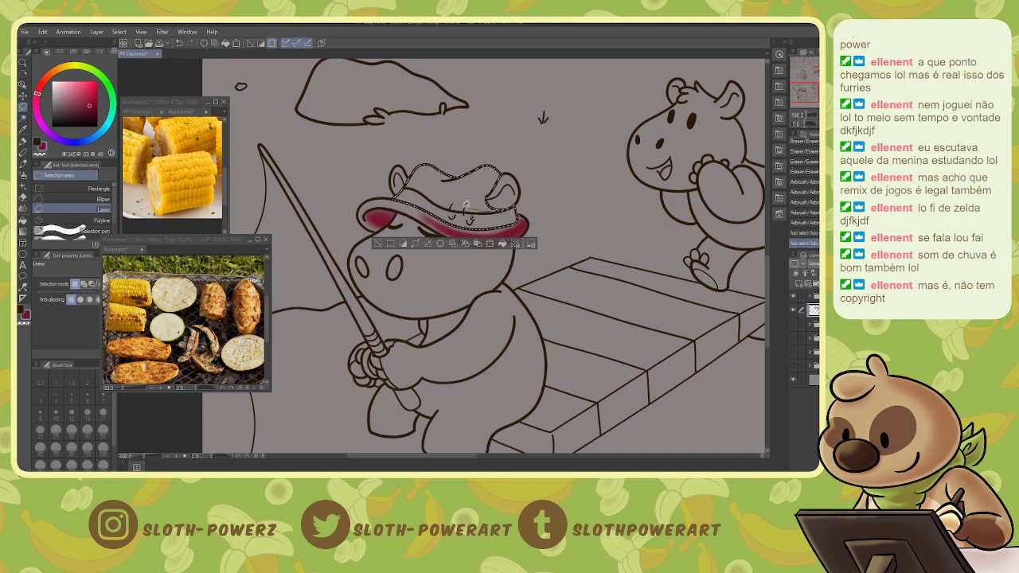
{"action": "key", "text": "b"}
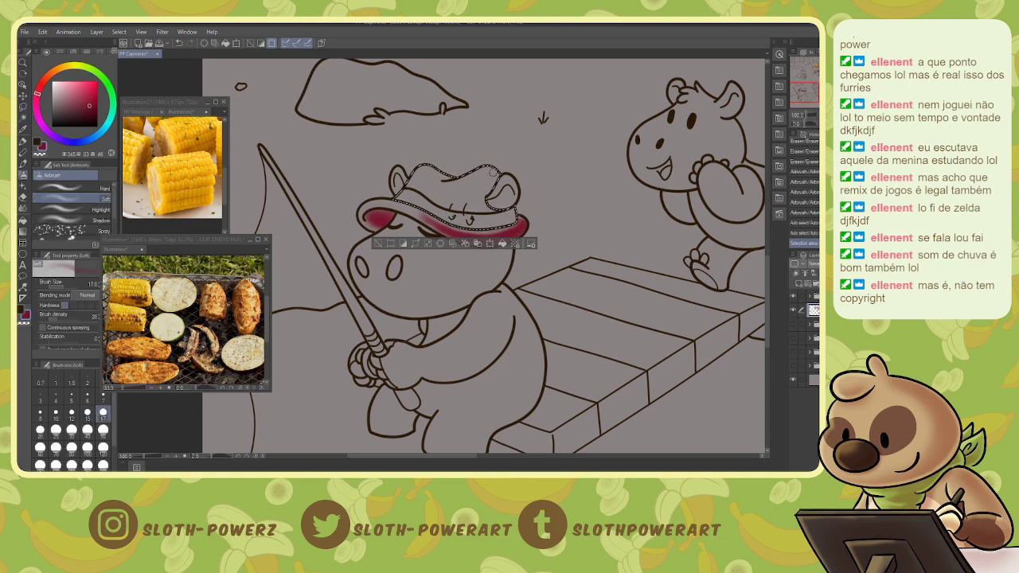
{"action": "key", "text": "bracketright"}
{"action": "key", "text": "bracketright"}
{"action": "mouse_move", "coordinate": [488, 166]}
{"action": "left_mouse_down"}
{"action": "mouse_move", "coordinate": [449, 230]}
{"action": "mouse_move", "coordinate": [488, 191]}
{"action": "mouse_move", "coordinate": [498, 191]}
{"action": "mouse_move", "coordinate": [509, 227]}
{"action": "mouse_move", "coordinate": [468, 221]}
{"action": "mouse_move", "coordinate": [449, 234]}
{"action": "mouse_move", "coordinate": [472, 191]}
{"action": "mouse_move", "coordinate": [483, 221]}
{"action": "mouse_move", "coordinate": [502, 231]}
{"action": "mouse_move", "coordinate": [480, 159]}
{"action": "left_mouse_up"}
{"action": "key", "text": "bracketleft"}
{"action": "key", "text": "bracketleft"}
{"action": "key", "text": "bracketleft"}
{"action": "key", "text": "bracketleft"}
{"action": "key", "text": "bracketleft"}
{"action": "key", "text": "bracketleft"}
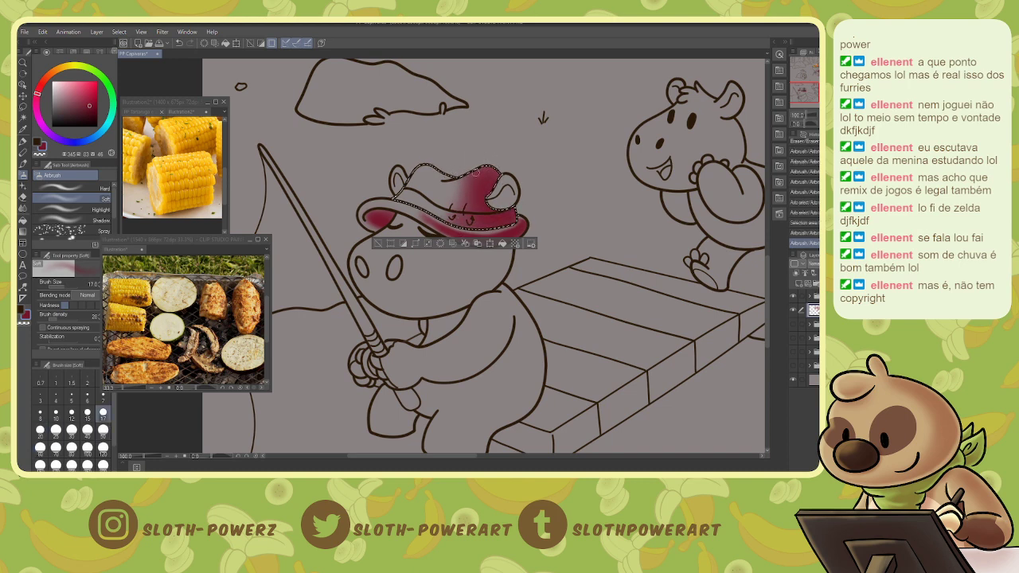
- Select the fishing capybara's near ear beside the hat and airbrush crimson shading on it at size 17
{"action": "key", "text": "w"}
{"action": "left_click", "coordinate": [503, 194]}
{"action": "key", "text": "b"}
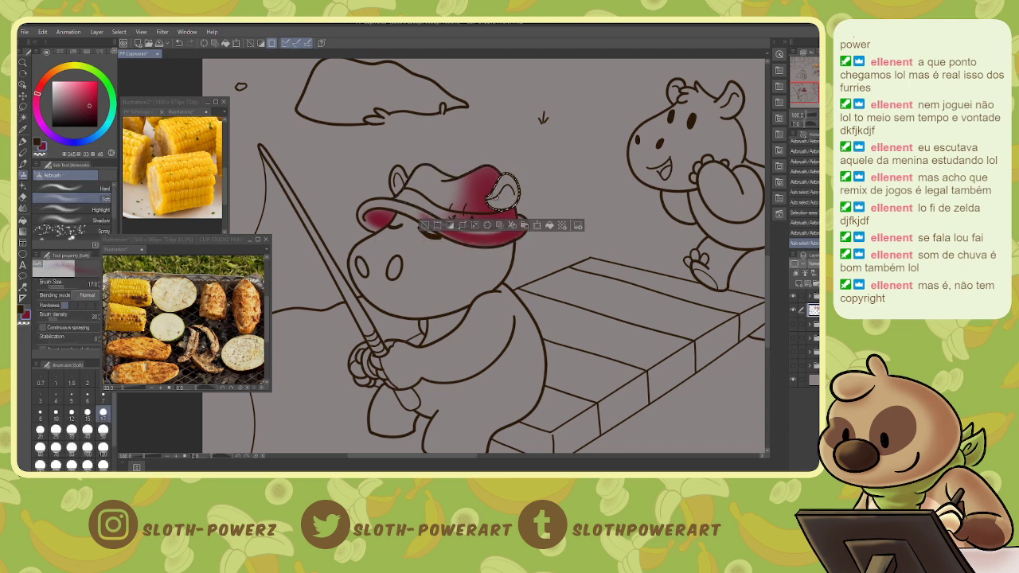
{"action": "mouse_move", "coordinate": [513, 177]}
{"action": "left_mouse_down"}
{"action": "mouse_move", "coordinate": [500, 208]}
{"action": "mouse_move", "coordinate": [516, 189]}
{"action": "mouse_move", "coordinate": [491, 203]}
{"action": "mouse_move", "coordinate": [501, 195]}
{"action": "left_mouse_up"}
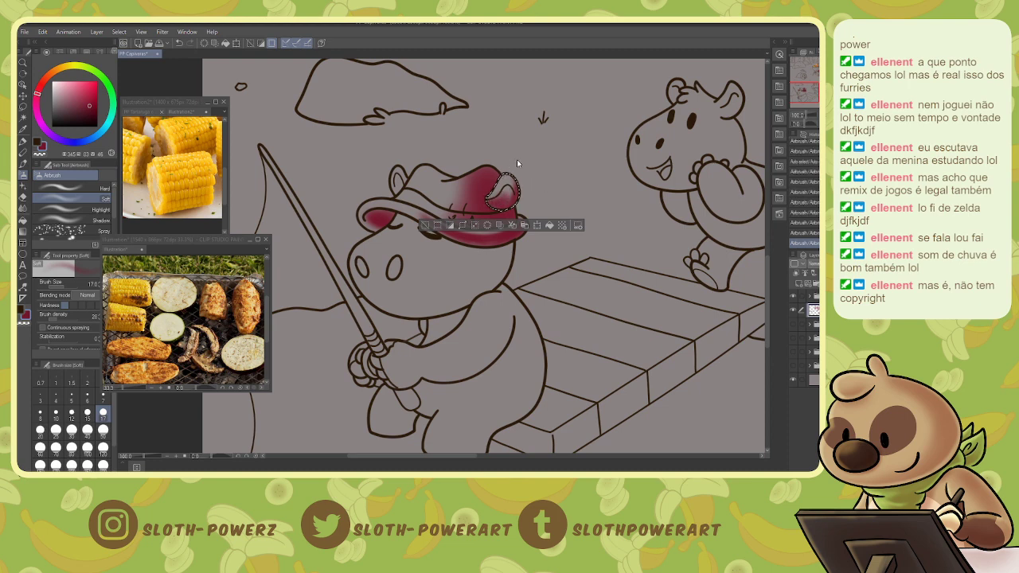
- Undo the last airbrush strokes on the near ear and shade its lower inner edge again at size 17
{"action": "key", "text": "ctrl+z"}
{"action": "key", "text": "ctrl+z"}
{"action": "key", "text": "ctrl+z"}
{"action": "key", "text": "ctrl+z"}
{"action": "key", "text": "ctrl+z"}
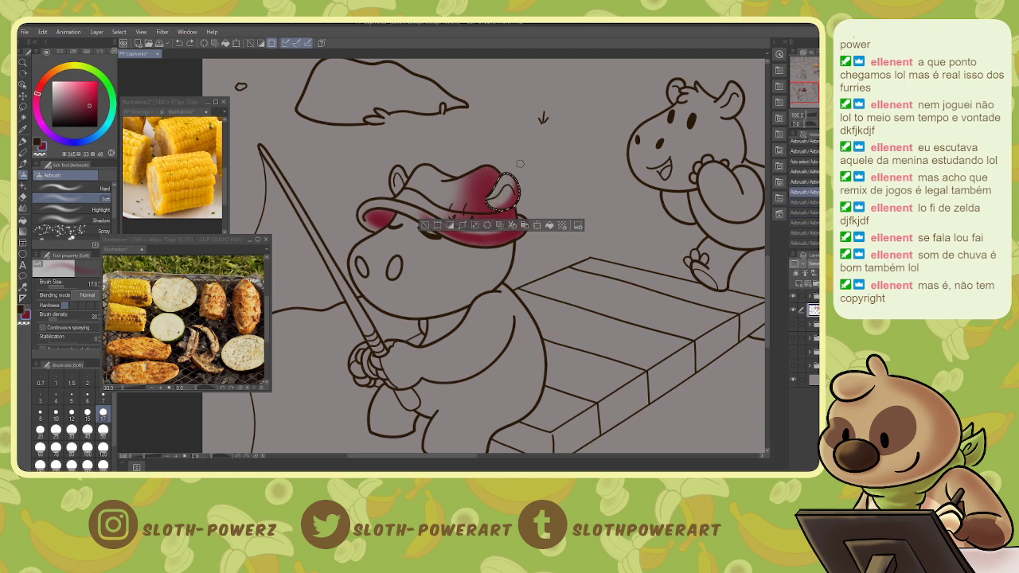
{"action": "left_click_drag", "start_coordinate": [500, 202], "coordinate": [495, 199]}
- Erase soft highlights in the near ear's shading with the soft eraser at size 12 and clear the selection
{"action": "key", "text": "e"}
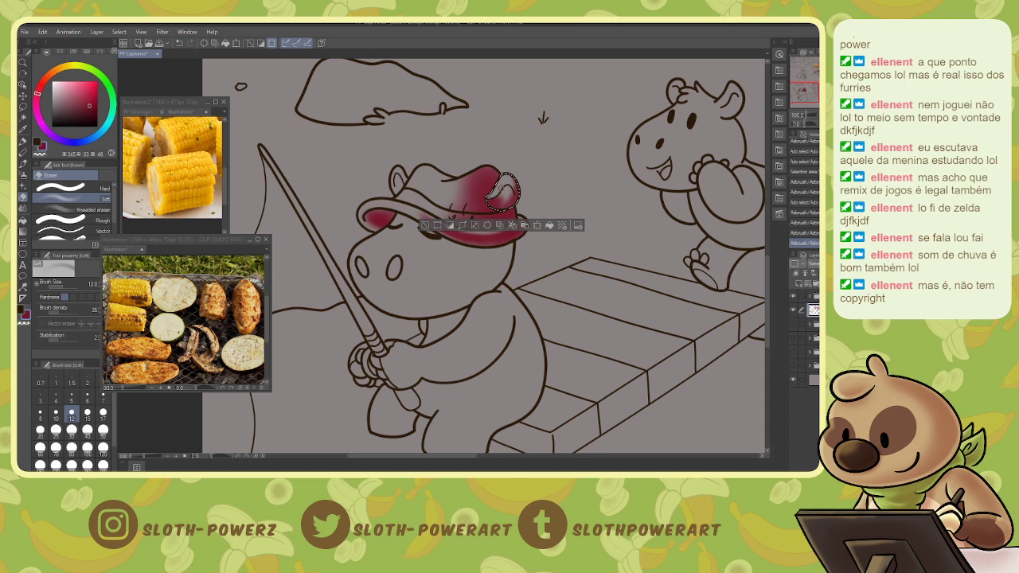
{"action": "left_click_drag", "start_coordinate": [501, 191], "coordinate": [505, 188]}
{"action": "mouse_move", "coordinate": [502, 191]}
{"action": "left_mouse_down"}
{"action": "mouse_move", "coordinate": [508, 205]}
{"action": "mouse_move", "coordinate": [506, 194]}
{"action": "left_mouse_up"}
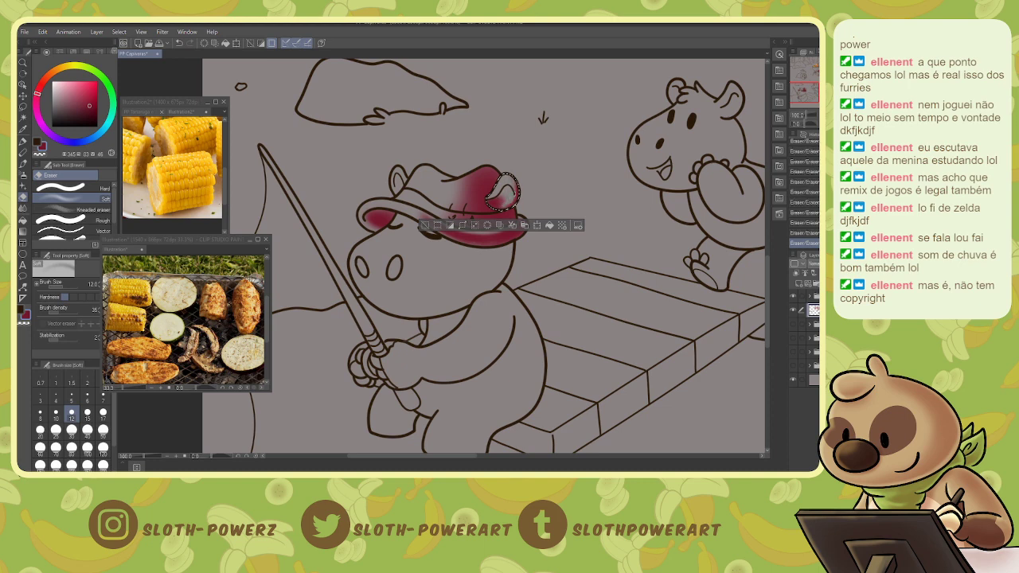
{"action": "key", "text": "ctrl+d"}
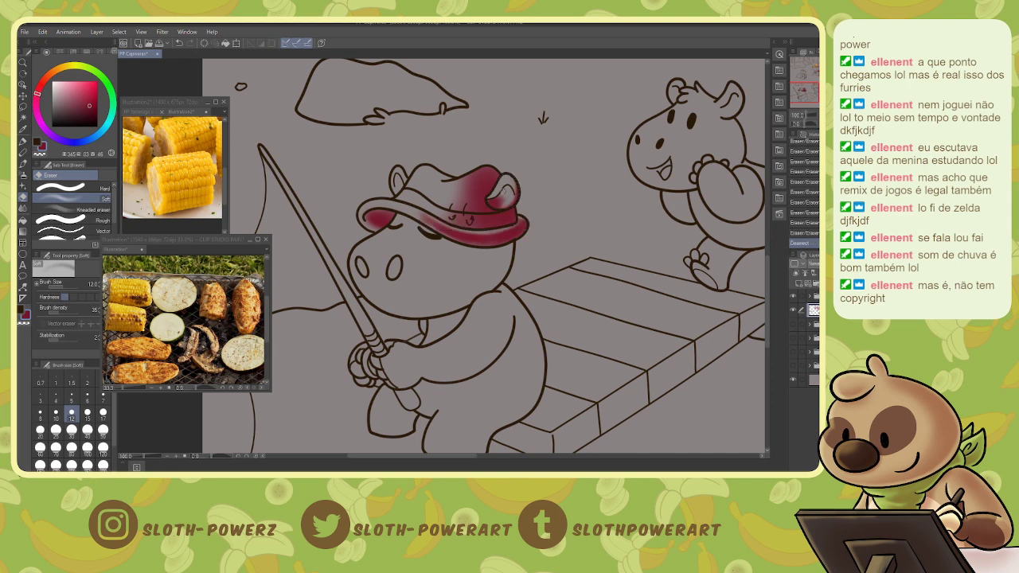
- Select the fishing capybara's far ear and airbrush crimson shading inside it at size 17, clearing the selection
{"action": "key", "text": "w"}
{"action": "left_click", "coordinate": [400, 181]}
{"action": "key", "text": "b"}
{"action": "left_click", "coordinate": [399, 179]}
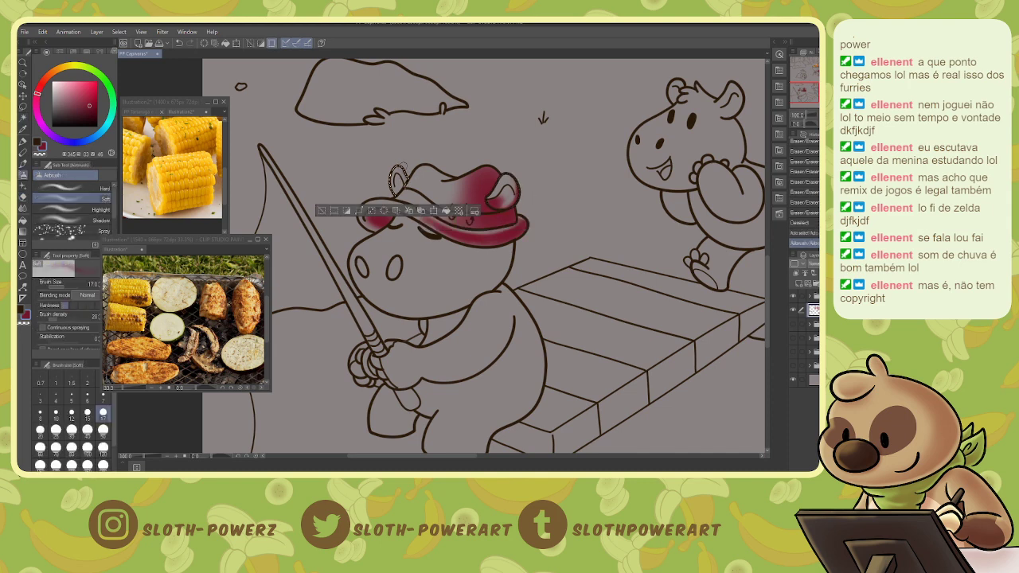
{"action": "left_click", "coordinate": [399, 180]}
{"action": "key", "text": "ctrl+d"}
- Select the fishing capybara's face and airbrush crimson shading under the hat brim and down the cheek and jaw, enlarging the brush to size 70
{"action": "key", "text": "w"}
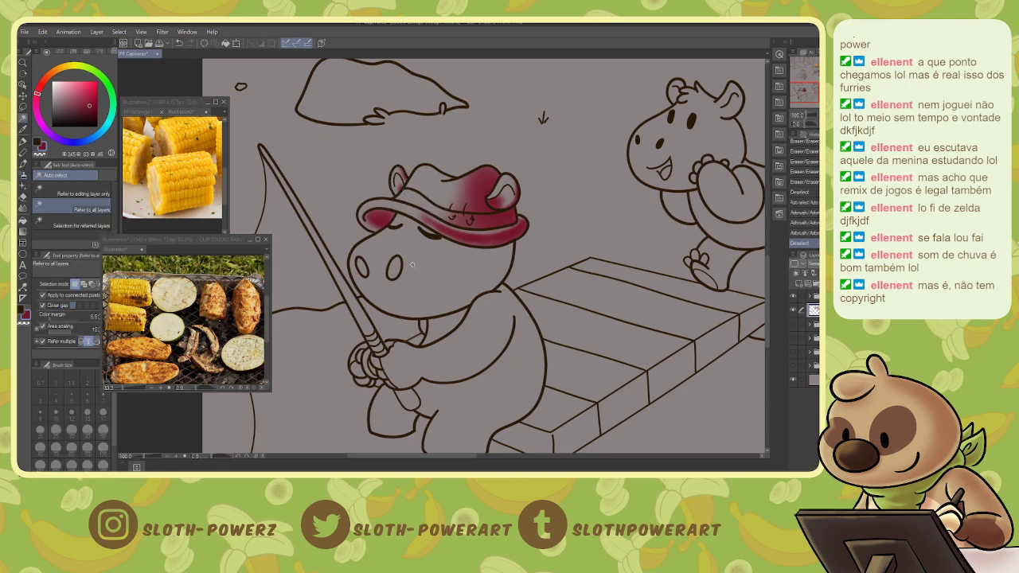
{"action": "left_click", "coordinate": [428, 275]}
{"action": "key", "text": "b"}
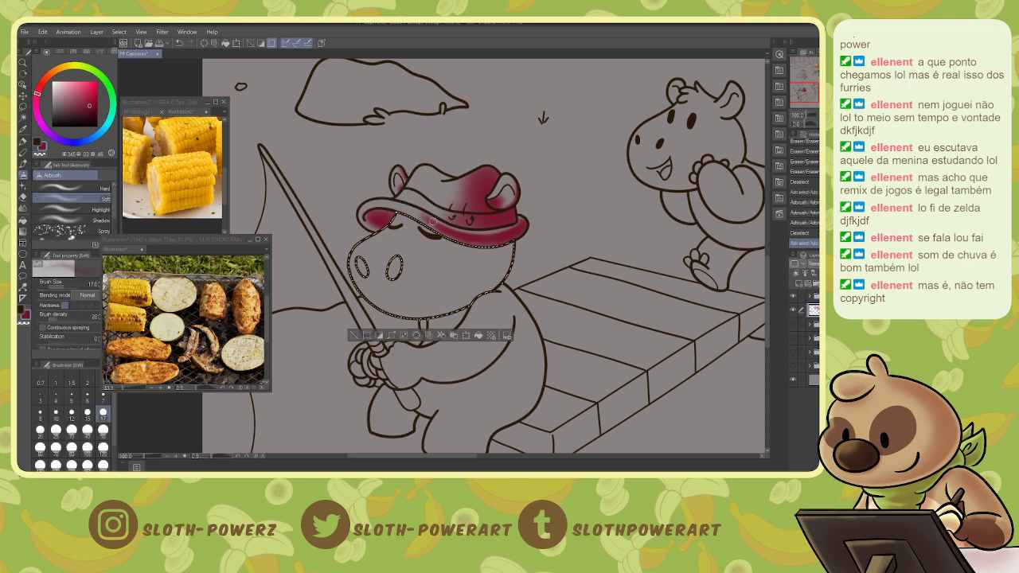
{"action": "key", "text": "bracketright"}
{"action": "key", "text": "bracketright"}
{"action": "key", "text": "bracketright"}
{"action": "key", "text": "bracketright"}
{"action": "mouse_move", "coordinate": [386, 227]}
{"action": "left_mouse_down"}
{"action": "mouse_move", "coordinate": [434, 219]}
{"action": "mouse_move", "coordinate": [380, 216]}
{"action": "mouse_move", "coordinate": [466, 236]}
{"action": "mouse_move", "coordinate": [500, 259]}
{"action": "mouse_move", "coordinate": [477, 231]}
{"action": "mouse_move", "coordinate": [481, 296]}
{"action": "left_mouse_up"}
{"action": "key", "text": "bracketright"}
{"action": "key", "text": "bracketright"}
{"action": "left_click_drag", "start_coordinate": [503, 248], "coordinate": [492, 288]}
{"action": "mouse_move", "coordinate": [509, 259]}
{"action": "left_mouse_down"}
{"action": "mouse_move", "coordinate": [501, 284]}
{"action": "mouse_move", "coordinate": [461, 311]}
{"action": "left_mouse_up"}
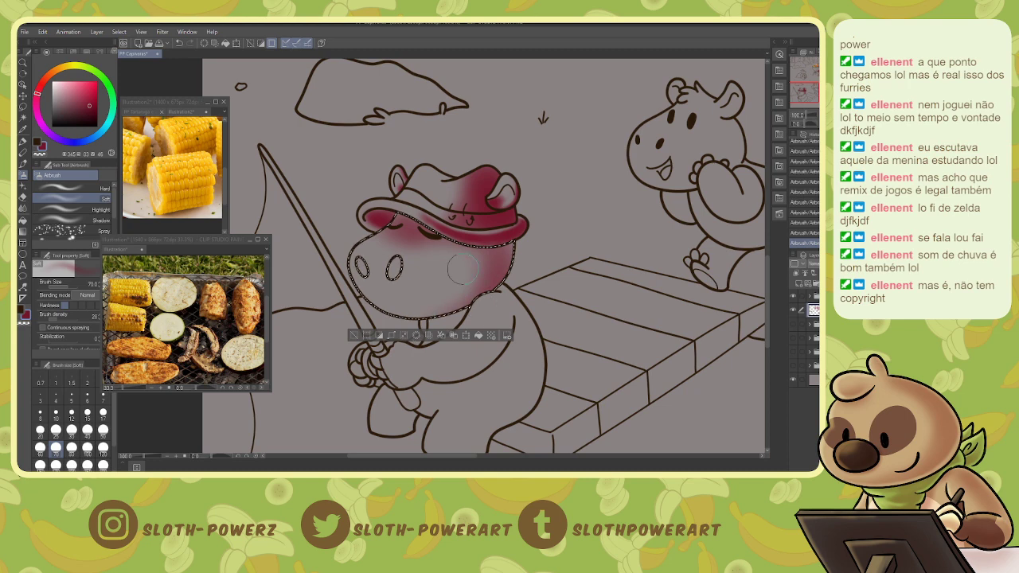
- Select the fishing capybara's body and airbrush crimson shading along its back at size 70
{"action": "left_click_drag", "start_coordinate": [813, 88], "coordinate": [814, 94]}
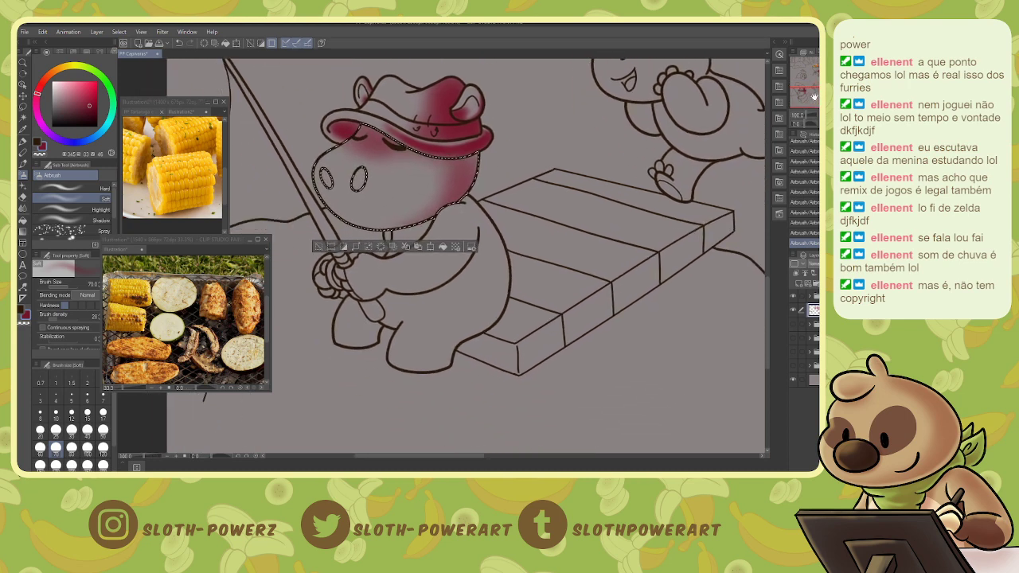
{"action": "key", "text": "w"}
{"action": "left_click", "coordinate": [438, 270]}
{"action": "key", "text": "b"}
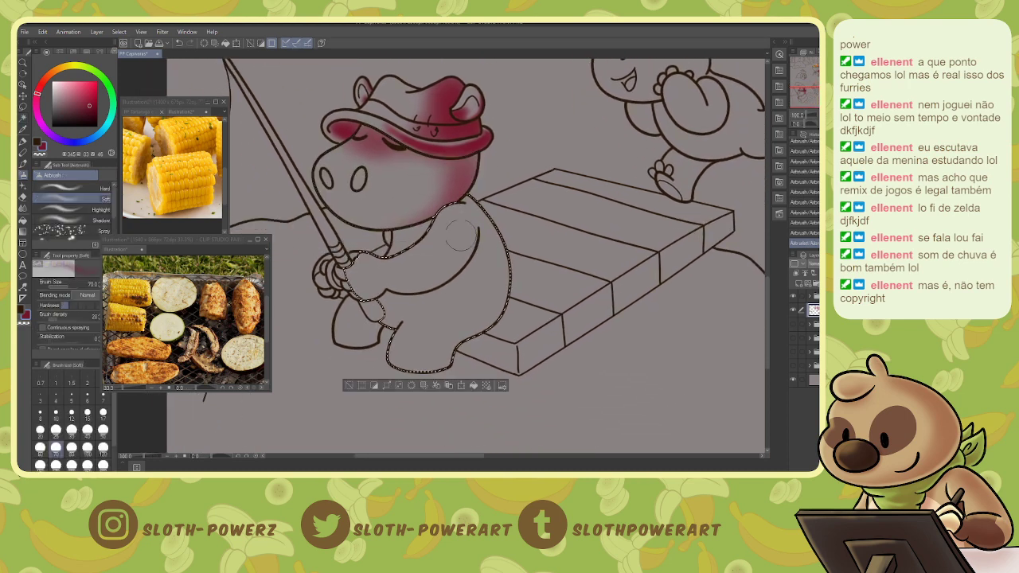
{"action": "mouse_move", "coordinate": [458, 191]}
{"action": "left_mouse_down"}
{"action": "mouse_move", "coordinate": [483, 273]}
{"action": "mouse_move", "coordinate": [467, 330]}
{"action": "mouse_move", "coordinate": [485, 296]}
{"action": "mouse_move", "coordinate": [472, 203]}
{"action": "mouse_move", "coordinate": [486, 328]}
{"action": "mouse_move", "coordinate": [498, 227]}
{"action": "mouse_move", "coordinate": [492, 326]}
{"action": "mouse_move", "coordinate": [475, 328]}
{"action": "mouse_move", "coordinate": [450, 365]}
{"action": "mouse_move", "coordinate": [480, 348]}
{"action": "mouse_move", "coordinate": [383, 329]}
{"action": "left_mouse_up"}
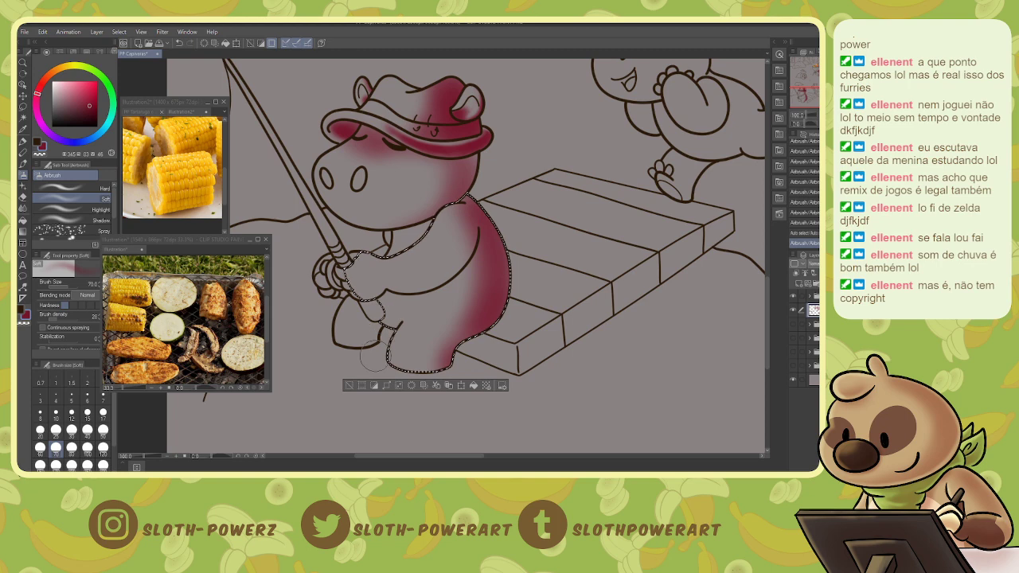
- Airbrush crimson shading around the arm's underside, hand edge and shoulder at size 25
{"action": "key", "text": "bracketleft"}
{"action": "key", "text": "bracketleft"}
{"action": "key", "text": "bracketleft"}
{"action": "key", "text": "bracketleft"}
{"action": "key", "text": "bracketleft"}
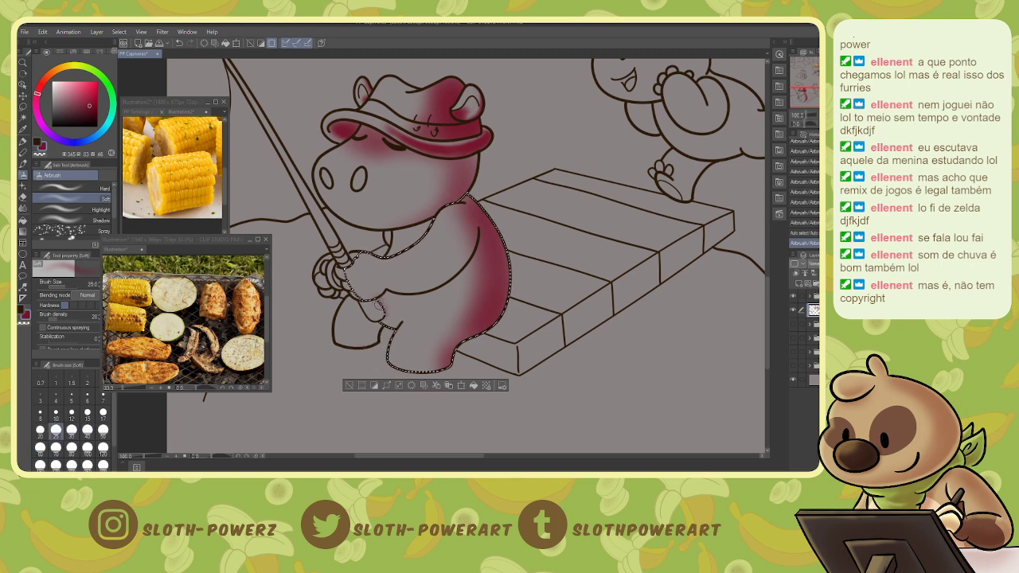
{"action": "mouse_move", "coordinate": [378, 307]}
{"action": "left_mouse_down"}
{"action": "mouse_move", "coordinate": [438, 288]}
{"action": "mouse_move", "coordinate": [408, 290]}
{"action": "mouse_move", "coordinate": [420, 295]}
{"action": "mouse_move", "coordinate": [458, 271]}
{"action": "mouse_move", "coordinate": [447, 282]}
{"action": "mouse_move", "coordinate": [478, 232]}
{"action": "mouse_move", "coordinate": [450, 281]}
{"action": "mouse_move", "coordinate": [459, 272]}
{"action": "mouse_move", "coordinate": [366, 288]}
{"action": "mouse_move", "coordinate": [419, 281]}
{"action": "mouse_move", "coordinate": [400, 286]}
{"action": "mouse_move", "coordinate": [455, 263]}
{"action": "mouse_move", "coordinate": [437, 282]}
{"action": "mouse_move", "coordinate": [471, 235]}
{"action": "mouse_move", "coordinate": [437, 278]}
{"action": "mouse_move", "coordinate": [446, 270]}
{"action": "mouse_move", "coordinate": [421, 283]}
{"action": "mouse_move", "coordinate": [383, 281]}
{"action": "mouse_move", "coordinate": [368, 296]}
{"action": "mouse_move", "coordinate": [446, 277]}
{"action": "mouse_move", "coordinate": [431, 284]}
{"action": "mouse_move", "coordinate": [478, 227]}
{"action": "mouse_move", "coordinate": [465, 210]}
{"action": "mouse_move", "coordinate": [468, 253]}
{"action": "mouse_move", "coordinate": [462, 193]}
{"action": "left_mouse_up"}
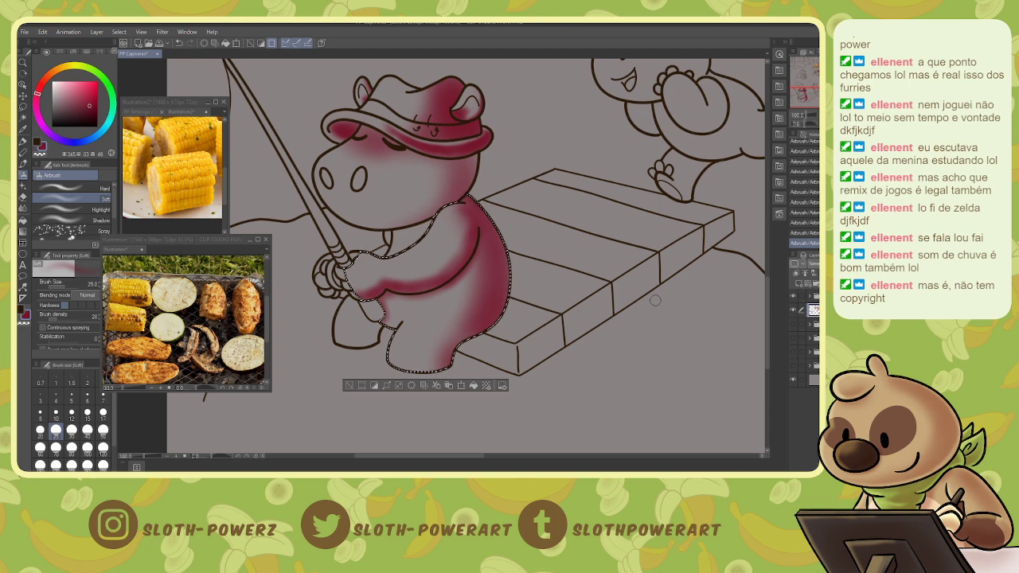
- Airbrush more crimson on the lower back and near leg at size 60, bringing the brush down to size 12
{"action": "key", "text": "bracketright"}
{"action": "key", "text": "bracketright"}
{"action": "key", "text": "bracketright"}
{"action": "key", "text": "bracketright"}
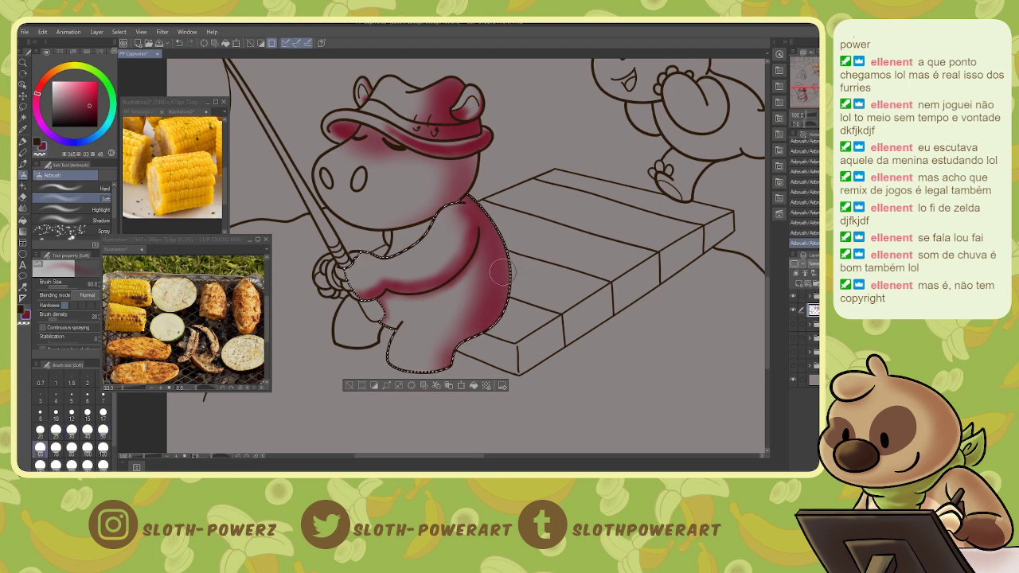
{"action": "left_click_drag", "start_coordinate": [491, 280], "coordinate": [433, 362]}
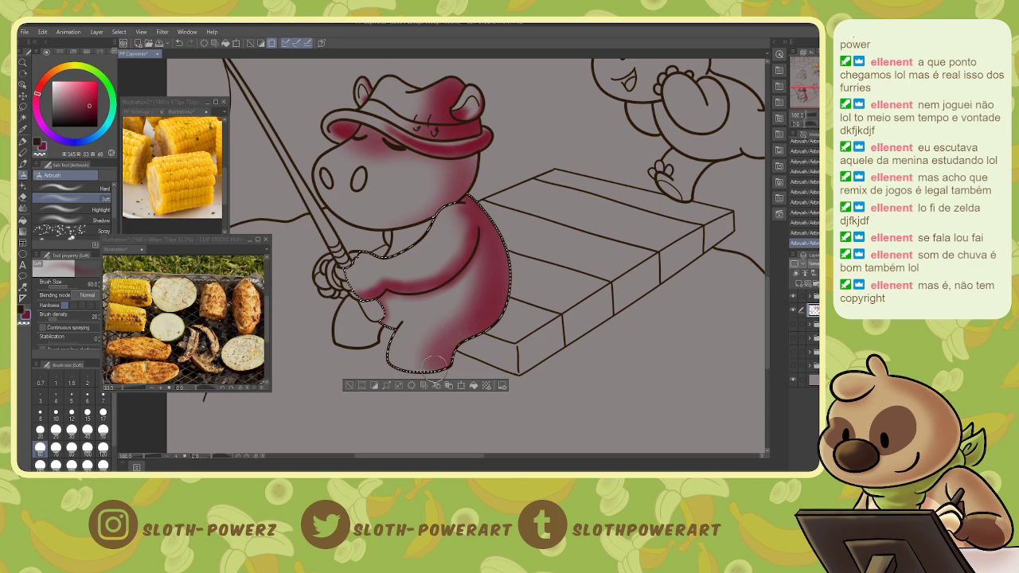
{"action": "left_click_drag", "start_coordinate": [507, 320], "coordinate": [442, 341]}
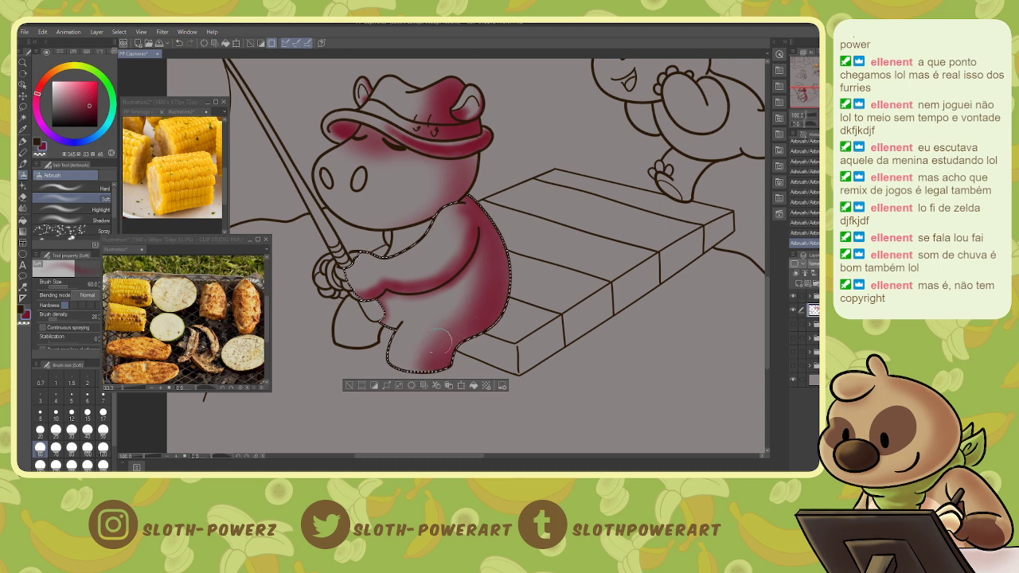
{"action": "key", "text": "bracketleft"}
{"action": "key", "text": "bracketleft"}
{"action": "key", "text": "bracketleft"}
{"action": "key", "text": "bracketleft"}
{"action": "key", "text": "bracketleft"}
{"action": "key", "text": "bracketleft"}
{"action": "key", "text": "bracketleft"}
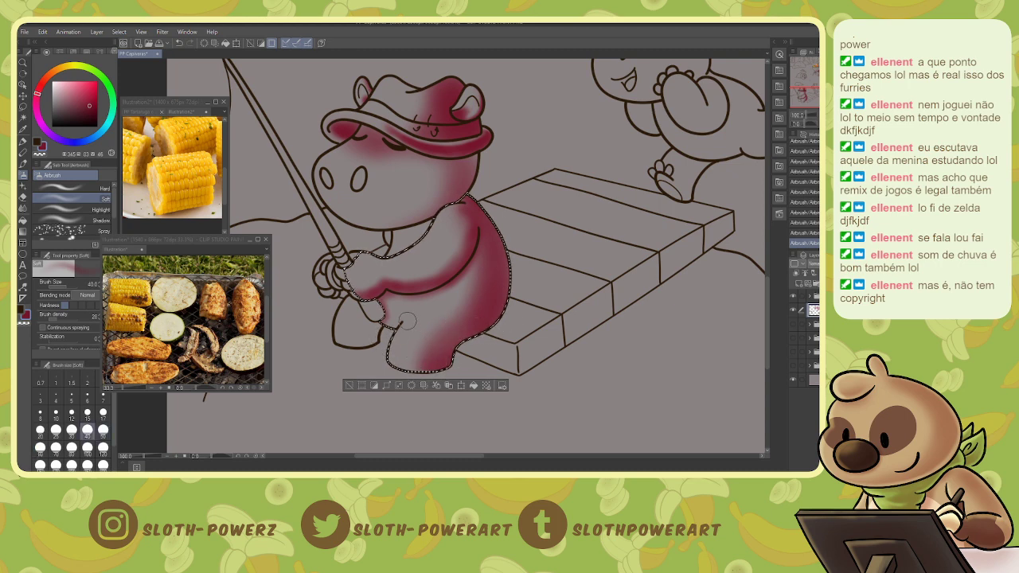
{"action": "key", "text": "bracketleft"}
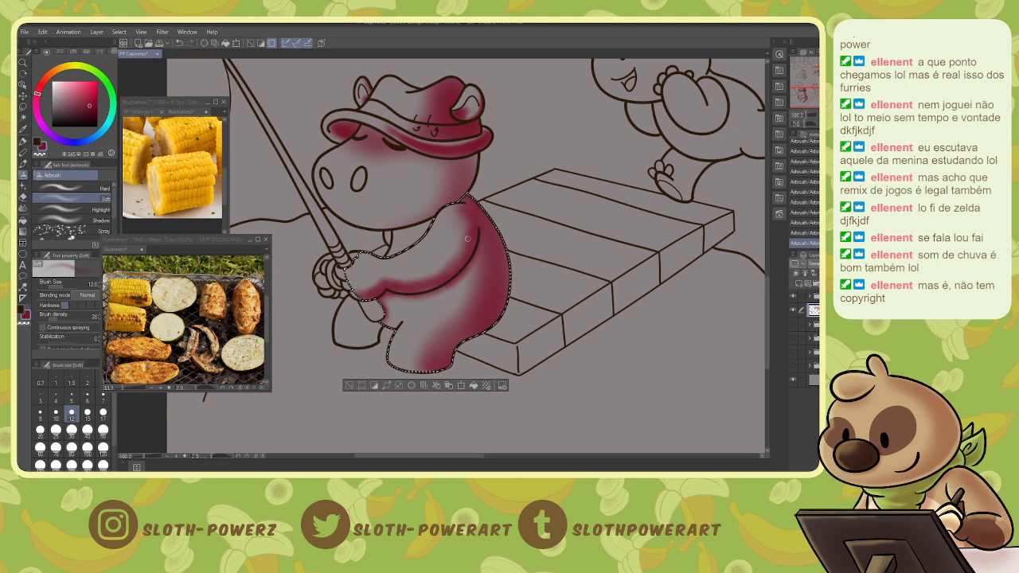
- Select the fishing capybara's far leg and airbrush crimson shading across it at size 60
{"action": "key", "text": "w"}
{"action": "left_click", "coordinate": [361, 333]}
{"action": "key", "text": "b"}
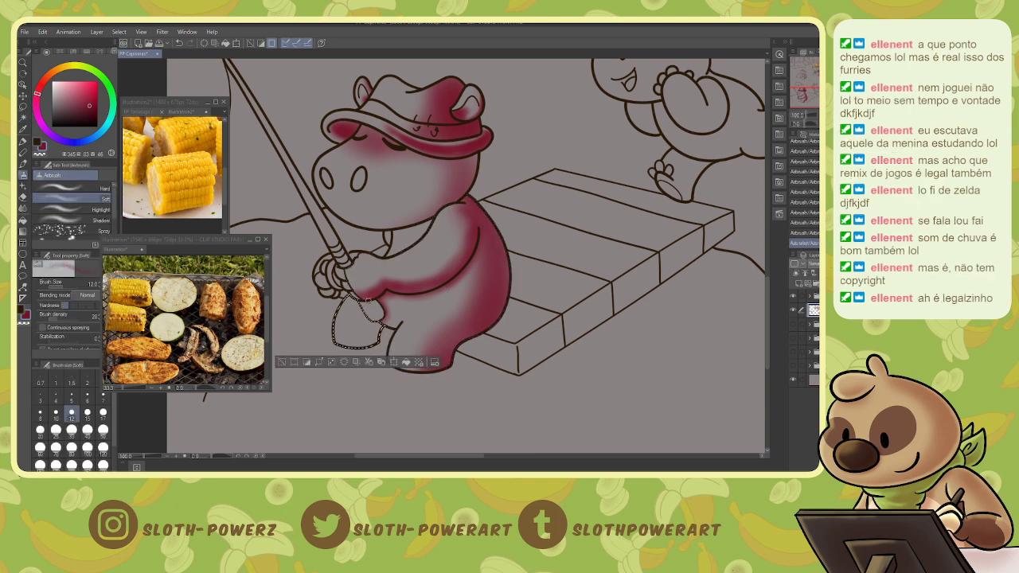
{"action": "key", "text": "bracketright"}
{"action": "key", "text": "bracketright"}
{"action": "key", "text": "bracketright"}
{"action": "key", "text": "bracketright"}
{"action": "key", "text": "bracketright"}
{"action": "key", "text": "bracketright"}
{"action": "key", "text": "bracketright"}
{"action": "key", "text": "bracketright"}
{"action": "mouse_move", "coordinate": [369, 315]}
{"action": "left_mouse_down"}
{"action": "mouse_move", "coordinate": [369, 345]}
{"action": "mouse_move", "coordinate": [358, 340]}
{"action": "left_mouse_up"}
{"action": "left_click_drag", "start_coordinate": [362, 318], "coordinate": [360, 346]}
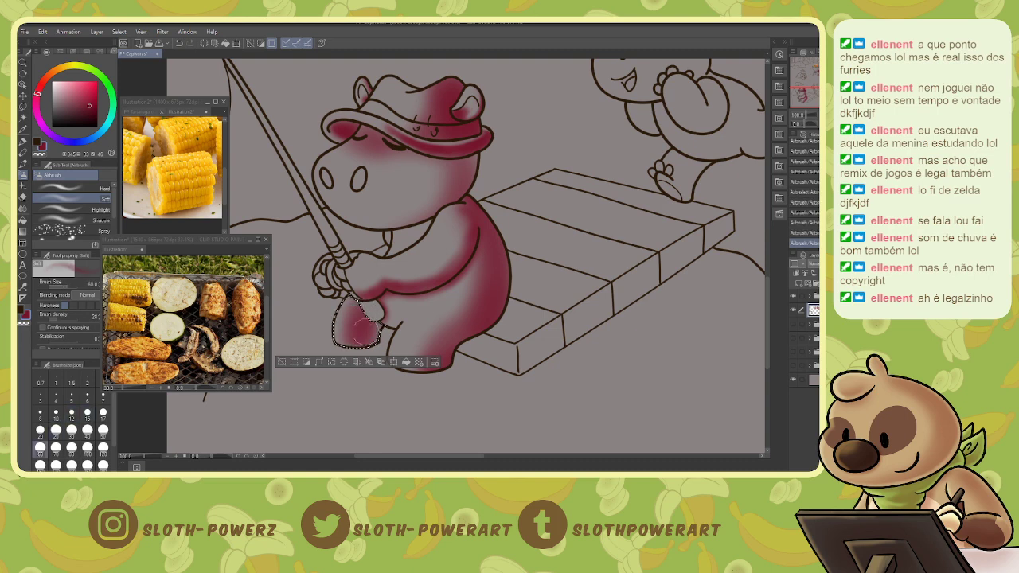
- Select the small area above the near hand beside the rod and airbrush crimson shading on it at size 17
{"action": "key", "text": "w"}
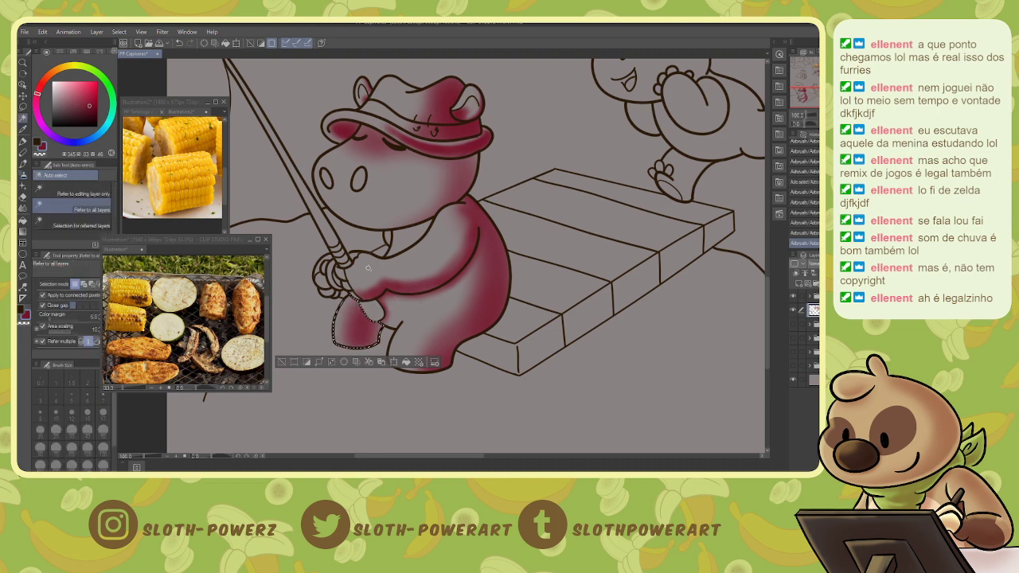
{"action": "left_click", "coordinate": [354, 256]}
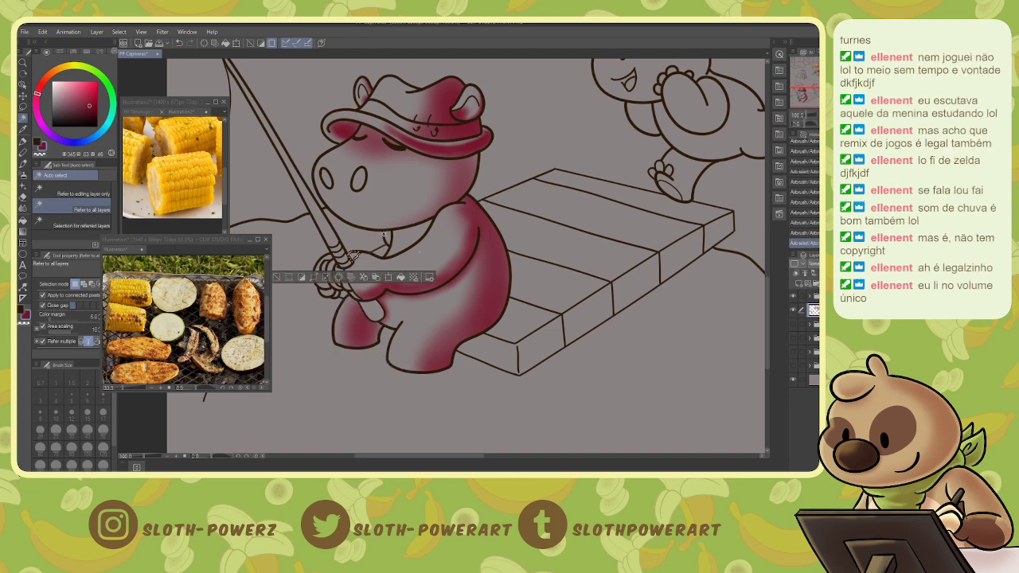
{"action": "key", "text": "b"}
{"action": "key", "text": "bracketleft"}
{"action": "key", "text": "bracketleft"}
{"action": "key", "text": "bracketleft"}
{"action": "key", "text": "bracketleft"}
{"action": "key", "text": "bracketleft"}
{"action": "key", "text": "bracketleft"}
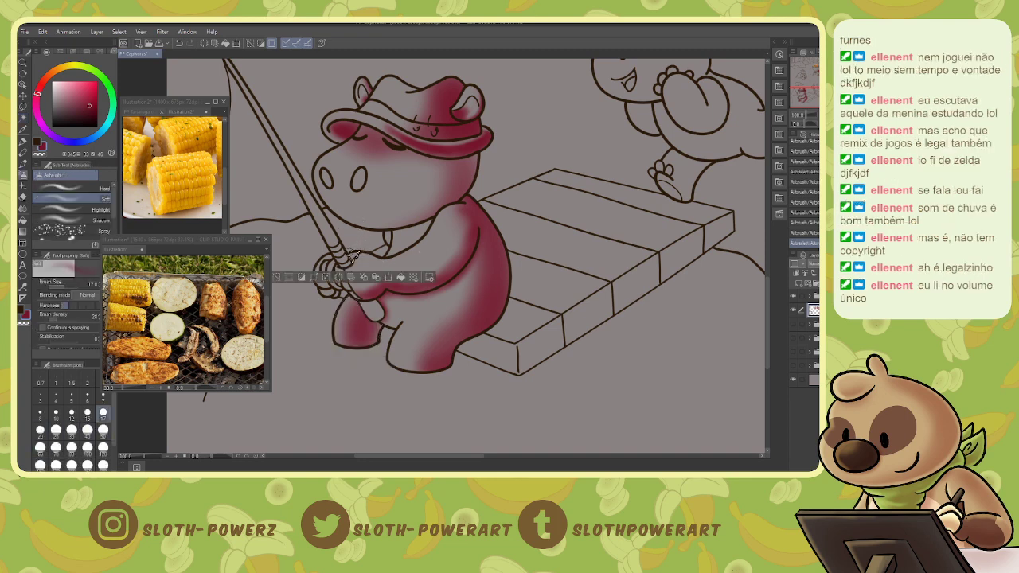
- Select the near hand's lower finger area and airbrush crimson shading on it at size 17, clearing the selection
{"action": "key", "text": "w"}
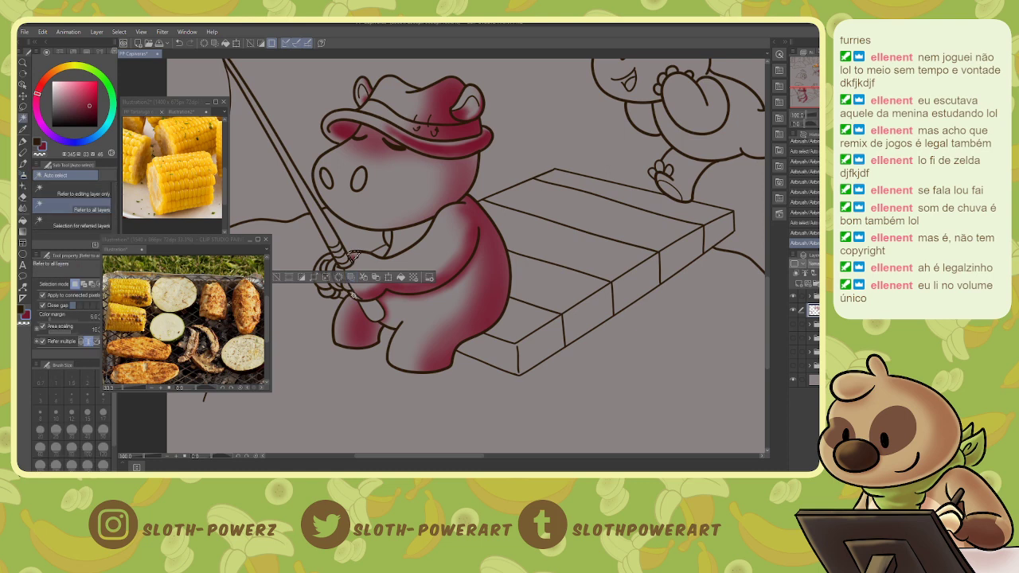
{"action": "left_click", "coordinate": [352, 293]}
{"action": "key", "text": "b"}
{"action": "left_click_drag", "start_coordinate": [356, 296], "coordinate": [371, 294]}
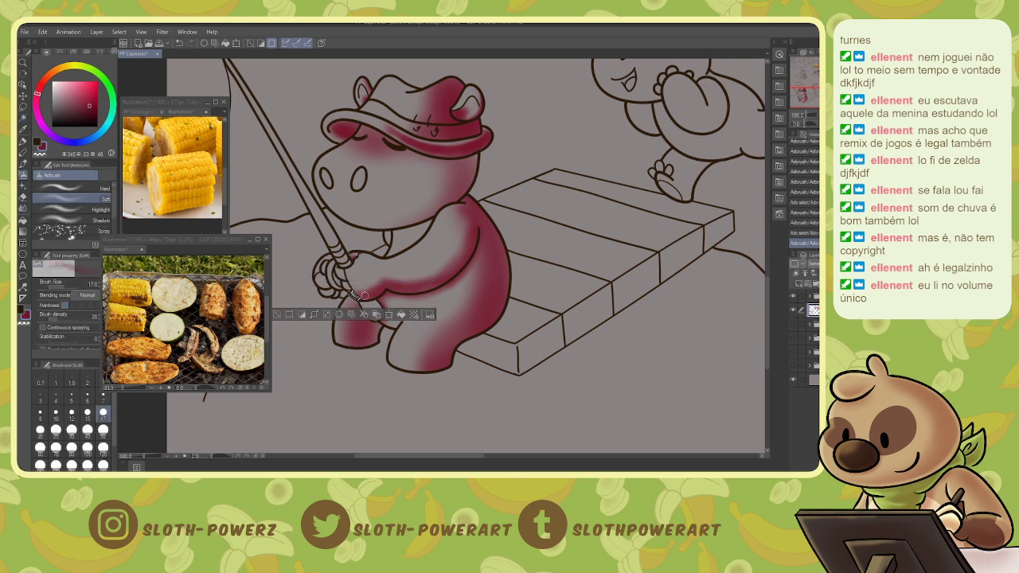
{"action": "key", "text": "ctrl+d"}
- Lasso small areas of the hand gripping the rod and airbrush crimson finger shading in them, clearing the selection
{"action": "key", "text": "m"}
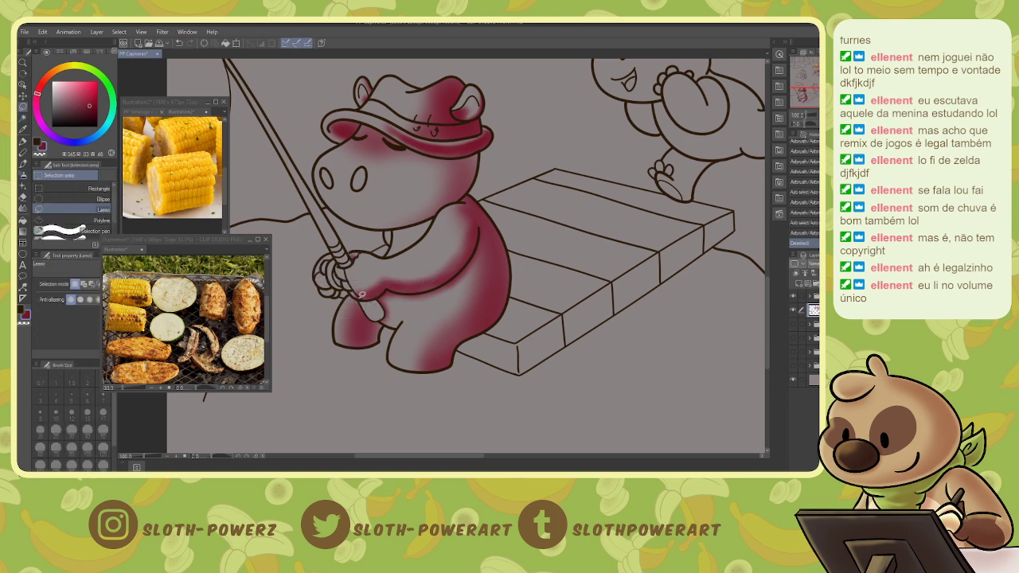
{"action": "left_click_drag", "start_coordinate": [359, 296], "coordinate": [344, 279]}
{"action": "key", "text": "b"}
{"action": "key", "text": "ctrl+d"}
{"action": "key", "text": "m"}
{"action": "key", "text": "b"}
{"action": "key", "text": "m"}
{"action": "key", "text": "b"}
{"action": "key", "text": "ctrl+d"}
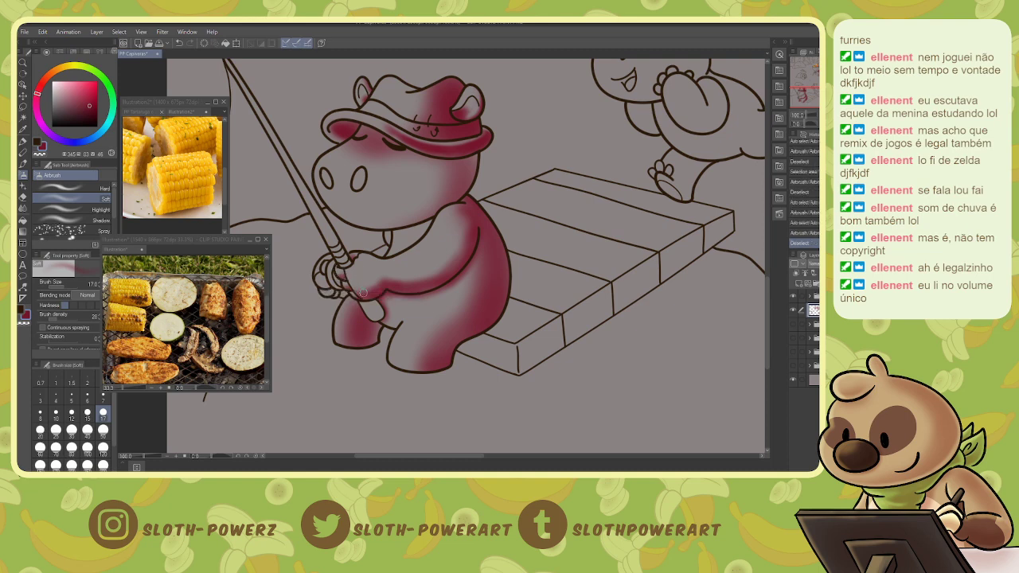
- Select the chest area between the chin and the arm and airbrush crimson shading on it at size 60
{"action": "key", "text": "m"}
{"action": "left_click_drag", "start_coordinate": [430, 219], "coordinate": [392, 229]}
{"action": "key", "text": "b"}
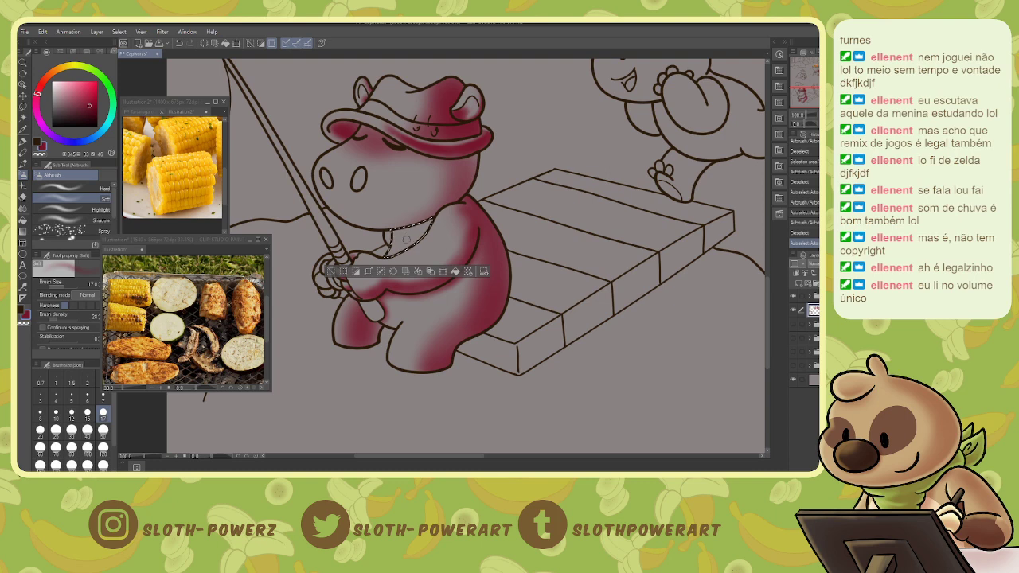
{"action": "key", "text": "bracketright"}
{"action": "key", "text": "bracketright"}
{"action": "key", "text": "bracketright"}
{"action": "key", "text": "bracketright"}
{"action": "key", "text": "bracketright"}
{"action": "key", "text": "bracketright"}
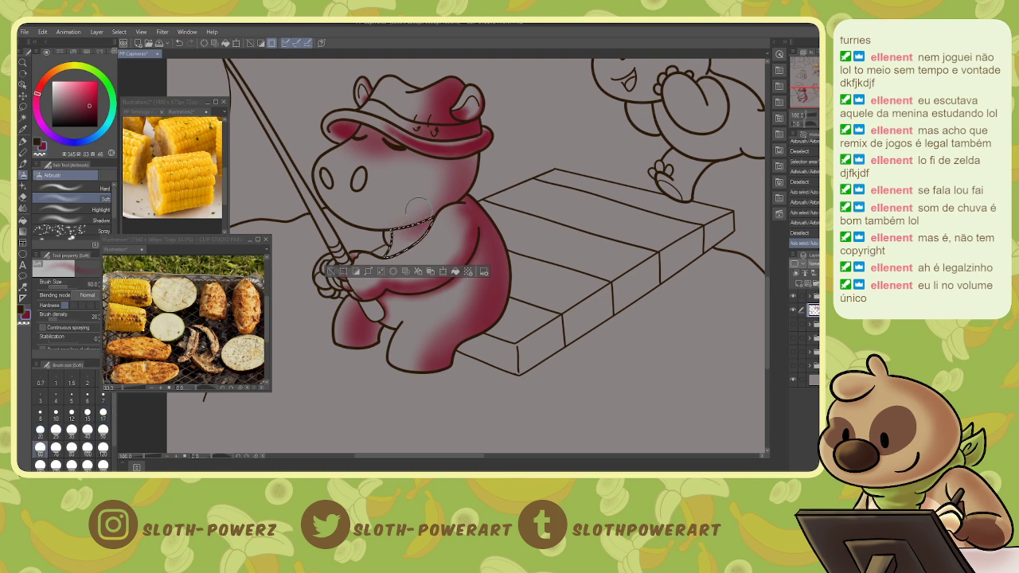
{"action": "left_click_drag", "start_coordinate": [428, 220], "coordinate": [422, 230]}
- Undo the last chest stroke, refine the selection with the lasso, airbrush the chin shadow again at size 60, and deselect
{"action": "key", "text": "ctrl+z"}
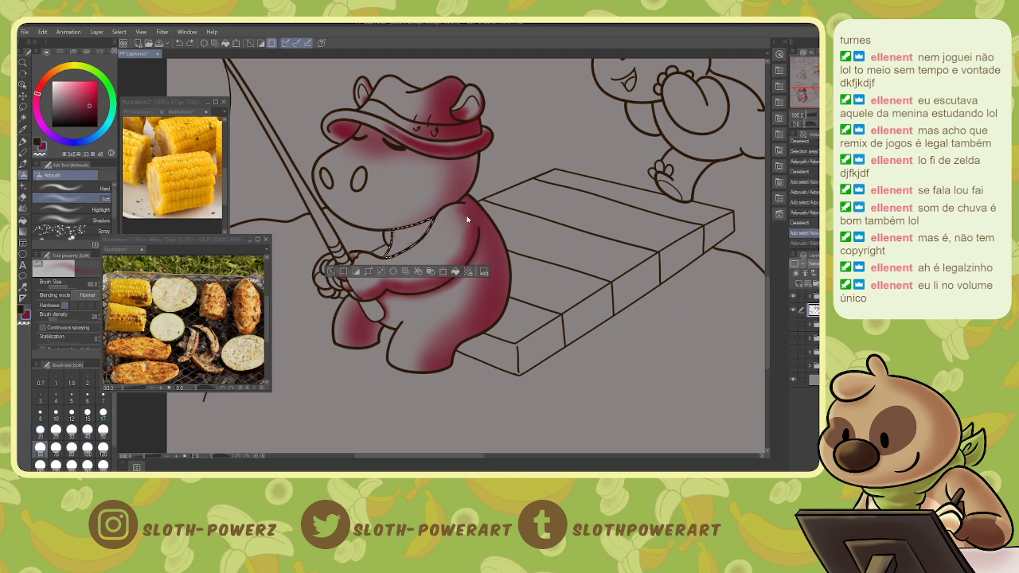
{"action": "key", "text": "m"}
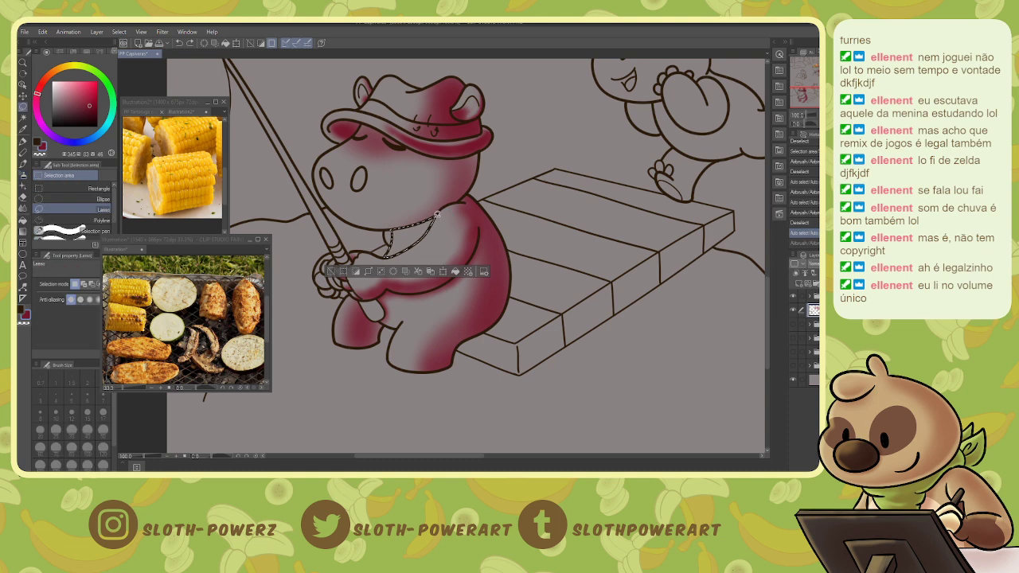
{"action": "key", "text": "b"}
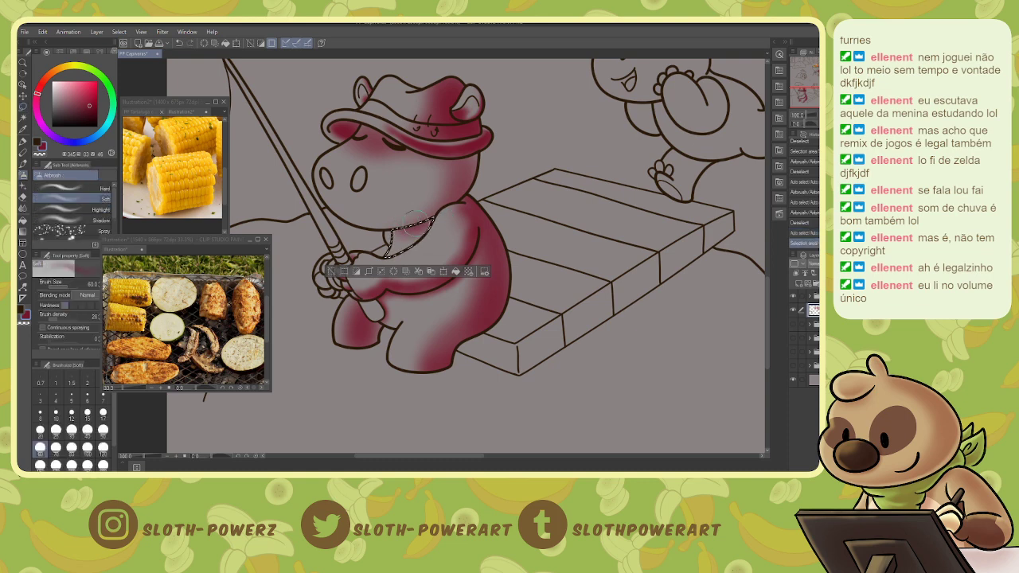
{"action": "left_click_drag", "start_coordinate": [416, 216], "coordinate": [428, 220]}
{"action": "key", "text": "ctrl+d"}
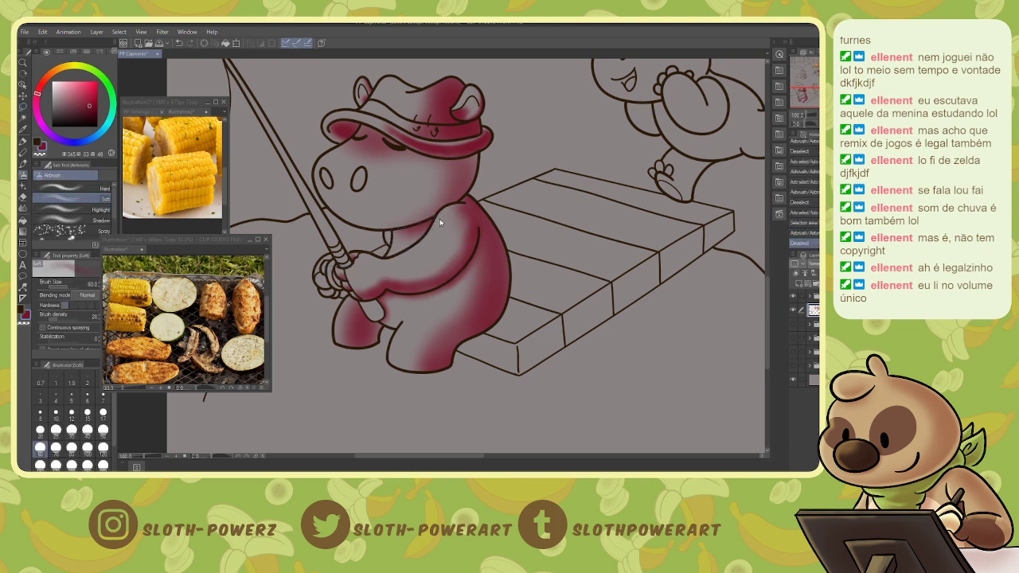
- Select the small sliver below the chin and airbrush crimson shading on it at sizes 60 and 17, clearing the selection
{"action": "key", "text": "w"}
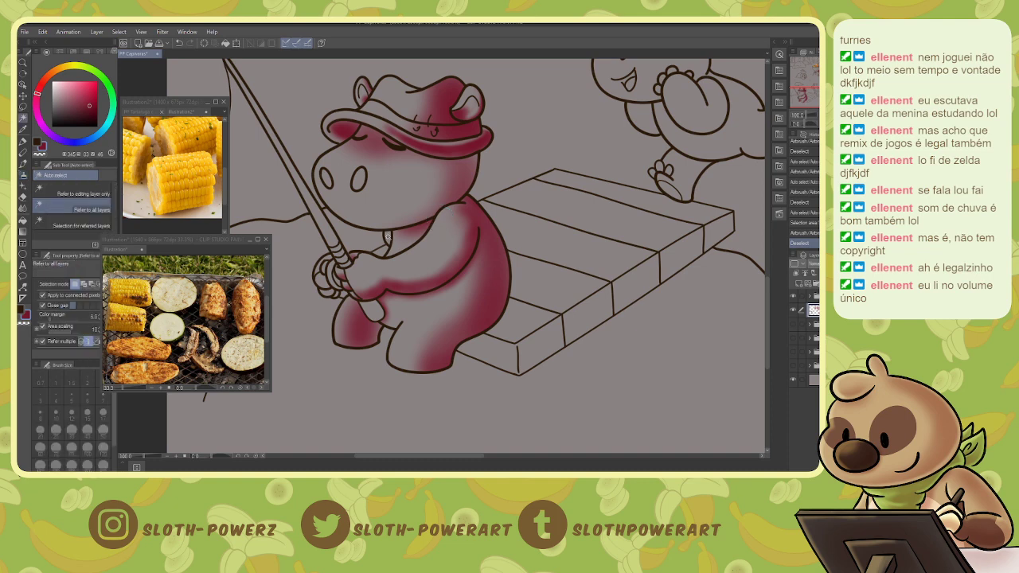
{"action": "left_click", "coordinate": [387, 236]}
{"action": "key", "text": "b"}
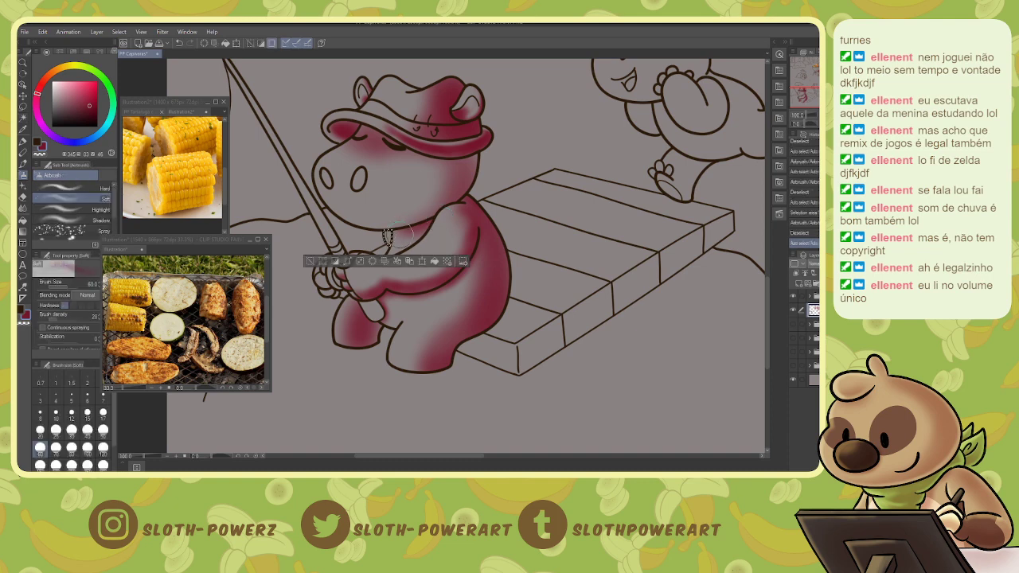
{"action": "left_click_drag", "start_coordinate": [387, 236], "coordinate": [401, 239]}
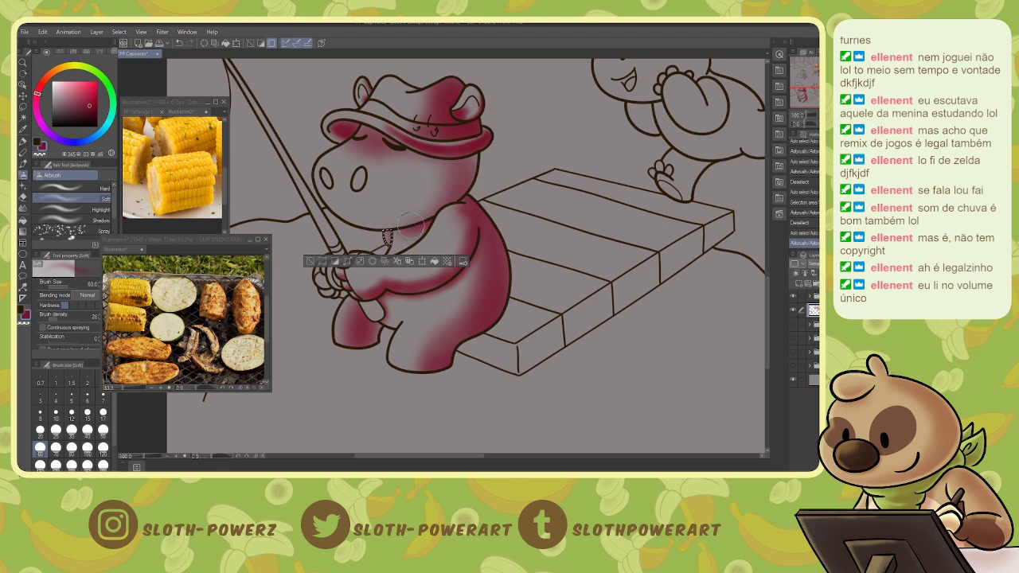
{"action": "key", "text": "bracketleft"}
{"action": "key", "text": "bracketleft"}
{"action": "key", "text": "bracketleft"}
{"action": "key", "text": "bracketleft"}
{"action": "key", "text": "bracketleft"}
{"action": "key", "text": "bracketleft"}
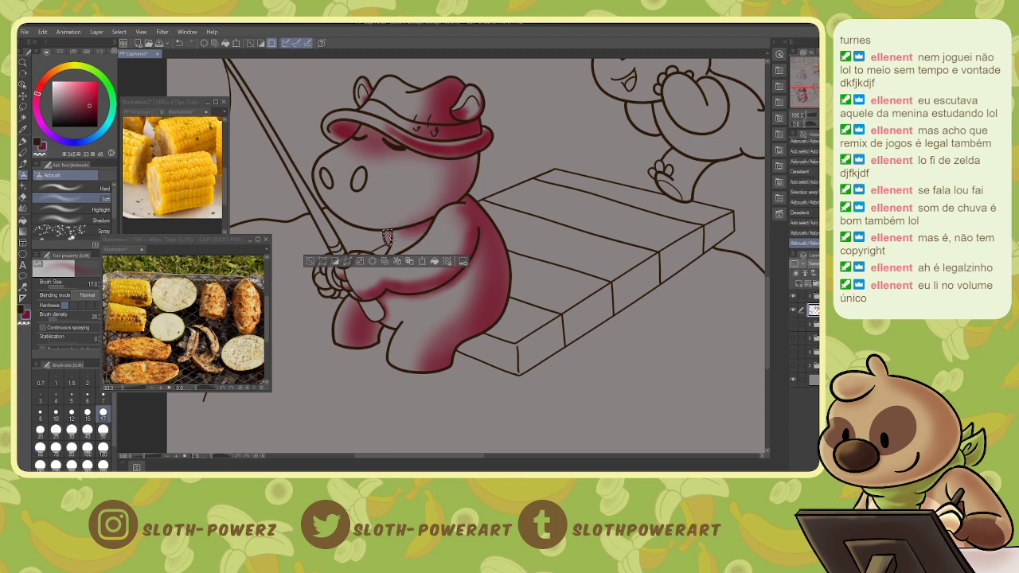
{"action": "left_click_drag", "start_coordinate": [388, 237], "coordinate": [393, 239]}
{"action": "key", "text": "ctrl+d"}
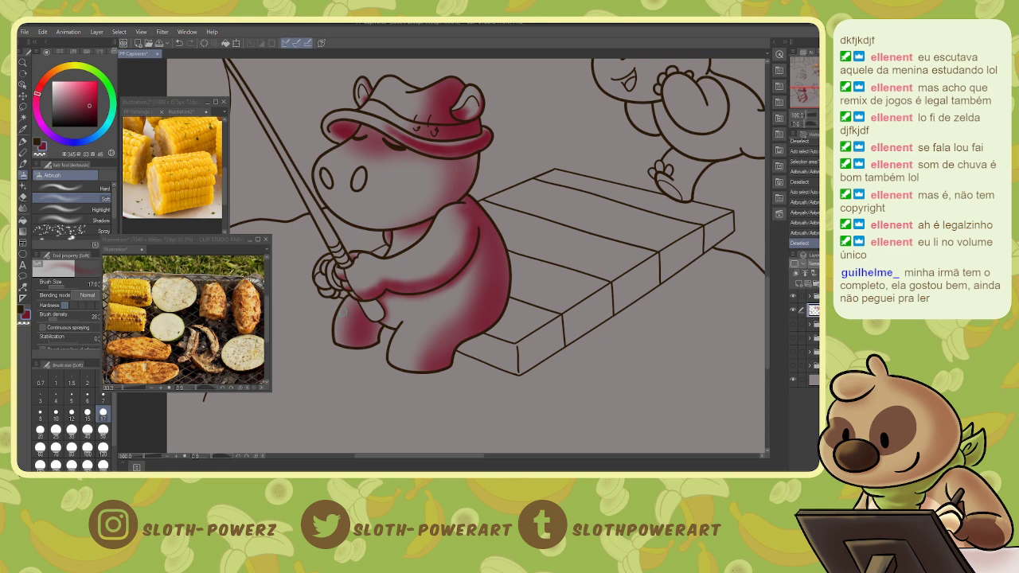
- Reduce the airbrush size and add a fine crimson shadow beside the rod on the gripping hand
{"action": "key", "text": "bracketleft"}
{"action": "key", "text": "bracketleft"}
{"action": "key", "text": "bracketleft"}
{"action": "key", "text": "bracketleft"}
{"action": "key", "text": "bracketleft"}
{"action": "key", "text": "bracketleft"}
{"action": "key", "text": "bracketleft"}
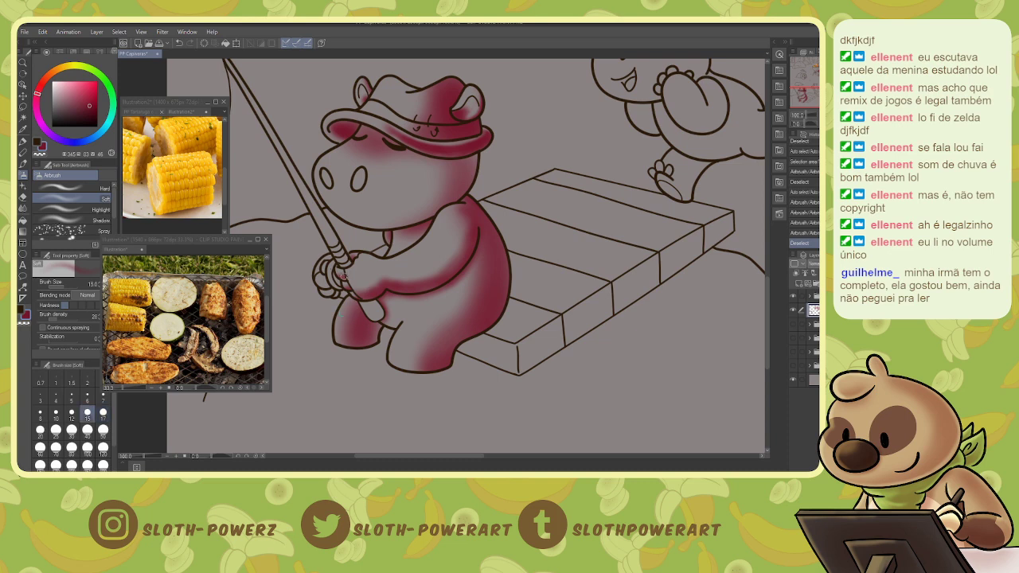
{"action": "left_click_drag", "start_coordinate": [341, 273], "coordinate": [344, 272]}
- Fill the small gap in the hand gripping the rod with crimson and touch it up with the marker at sizes 0.7 and 5
{"action": "key", "text": "w"}
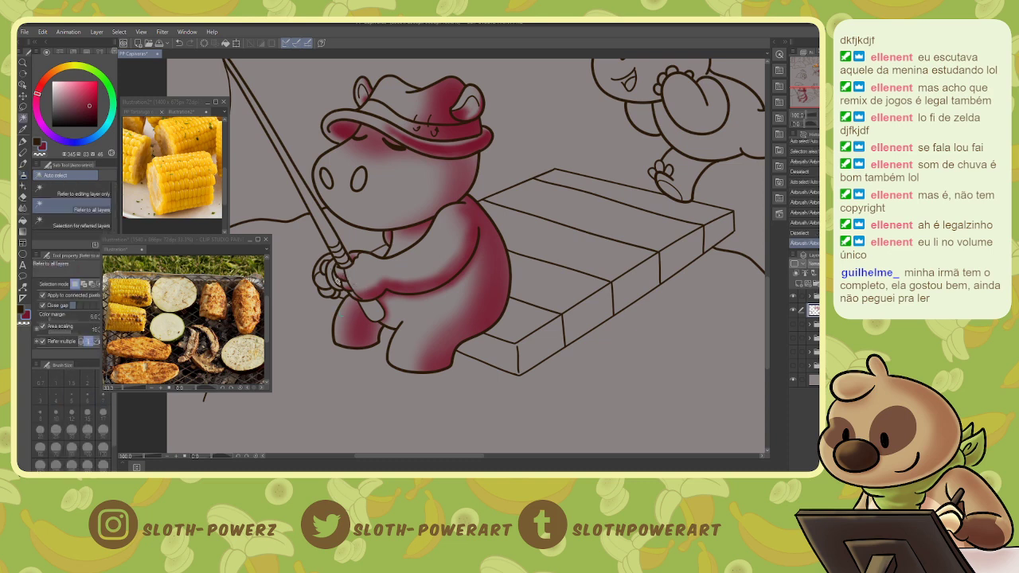
{"action": "key", "text": "g"}
{"action": "left_click", "coordinate": [348, 287]}
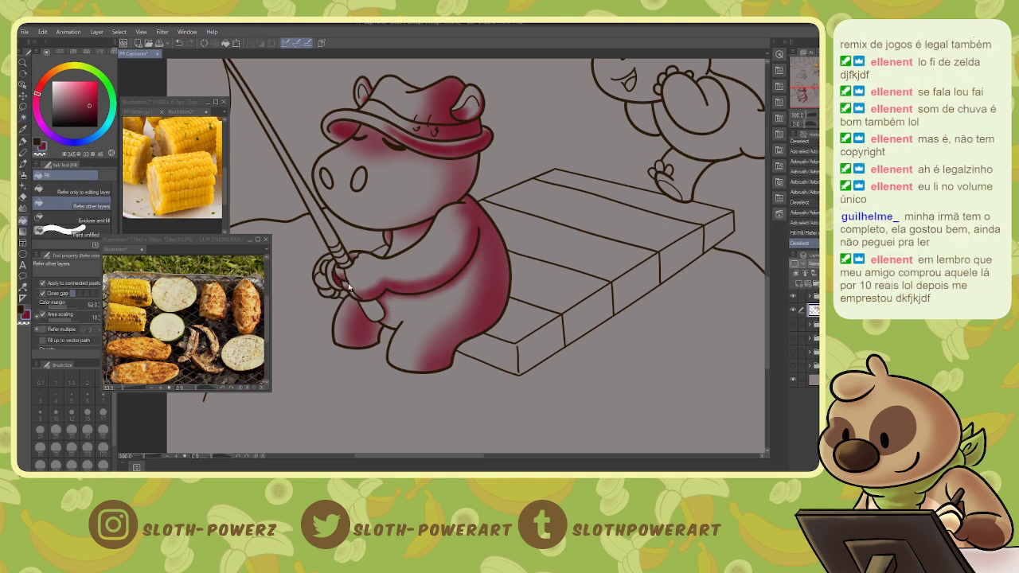
{"action": "key", "text": "p"}
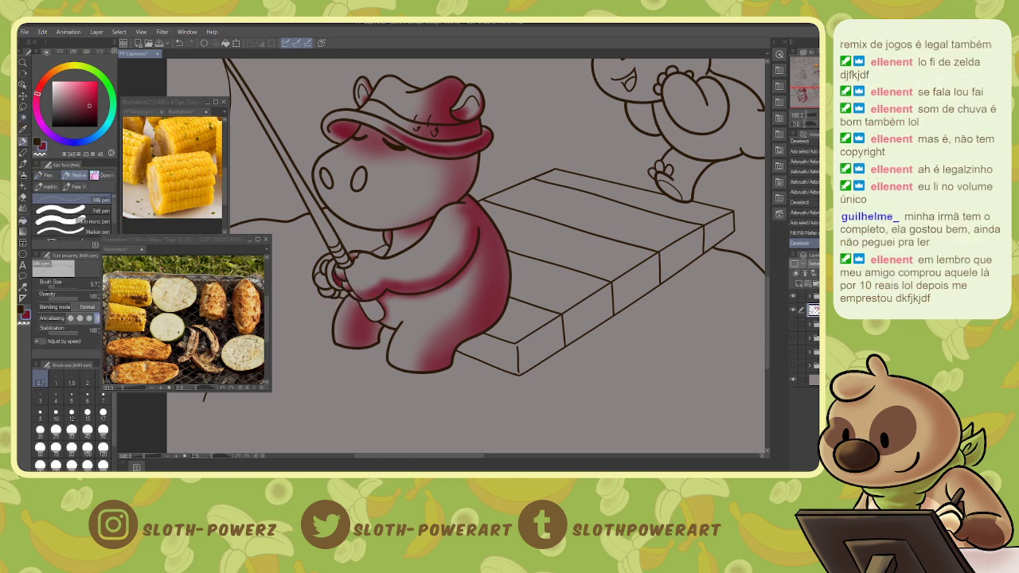
{"action": "left_click_drag", "start_coordinate": [341, 278], "coordinate": [345, 285]}
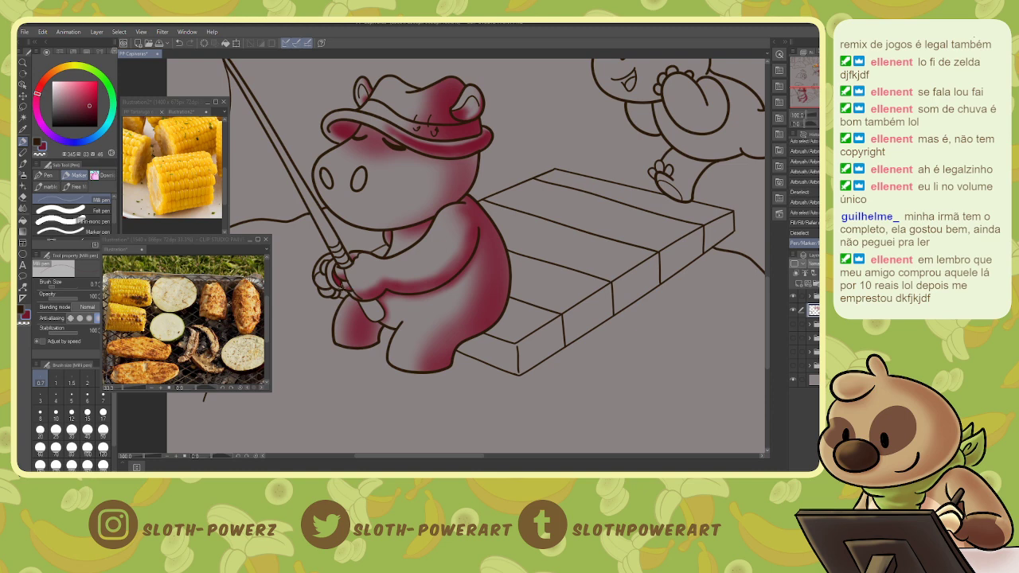
{"action": "left_click", "coordinate": [72, 393]}
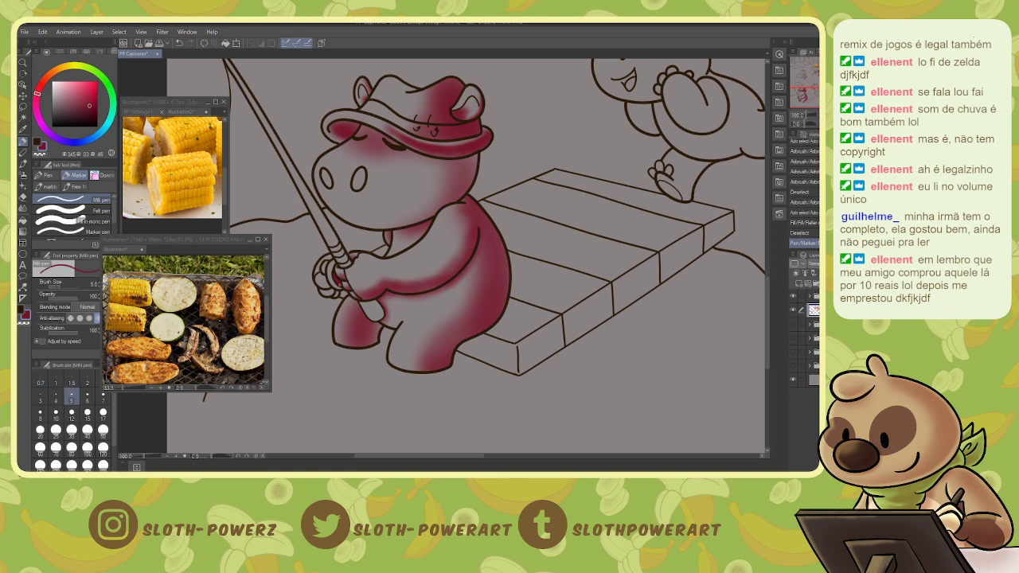
- Airbrush crimson at size 5 inside the selected area between the rod and fingers, clearing the selection
{"action": "key", "text": "b"}
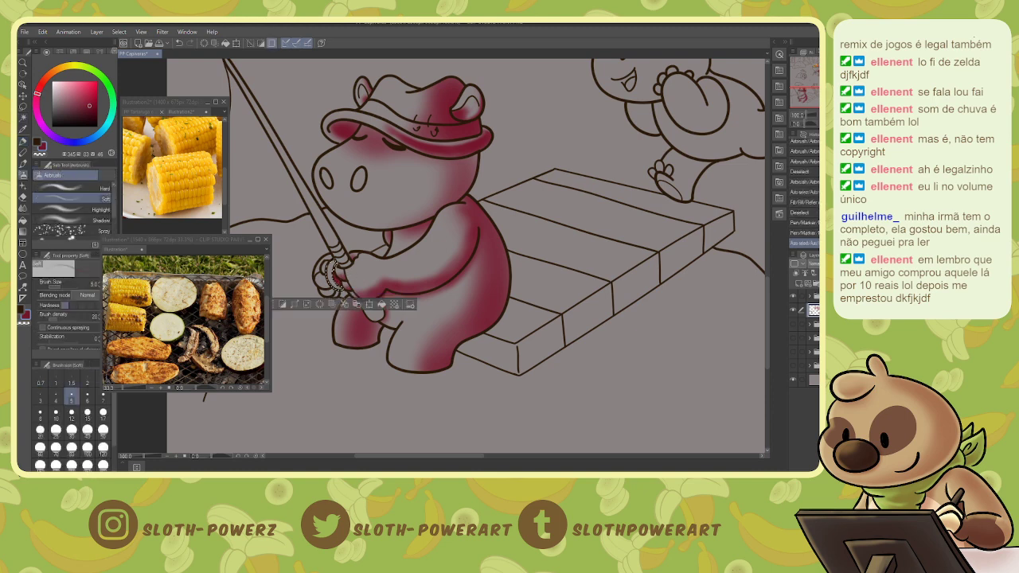
{"action": "left_click_drag", "start_coordinate": [335, 269], "coordinate": [338, 284]}
{"action": "key", "text": "ctrl+d"}
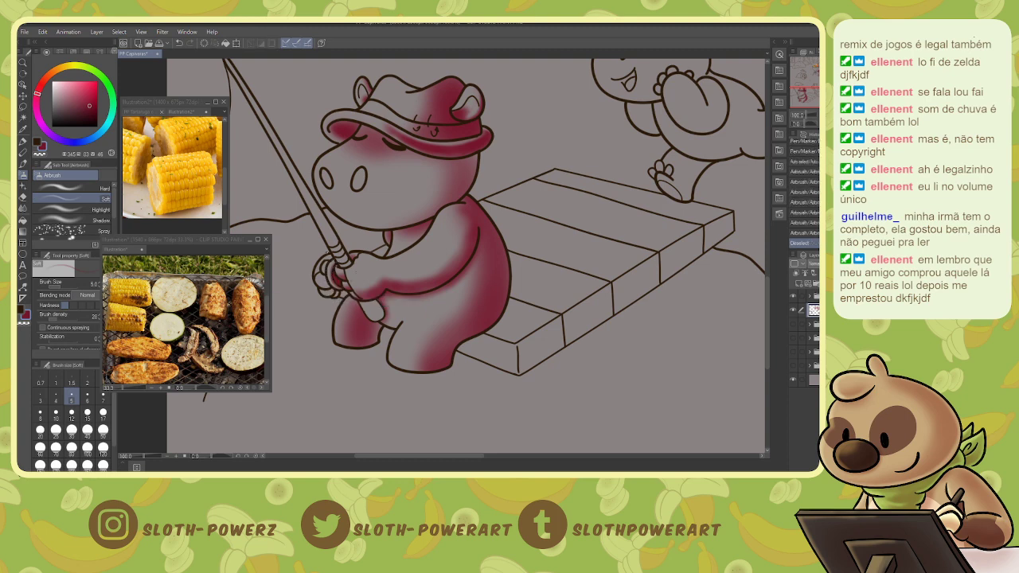
- Select the upper finger of the far hand and airbrush crimson shading on it at size 12, clearing the selection
{"action": "key", "text": "w"}
{"action": "left_click", "coordinate": [329, 261]}
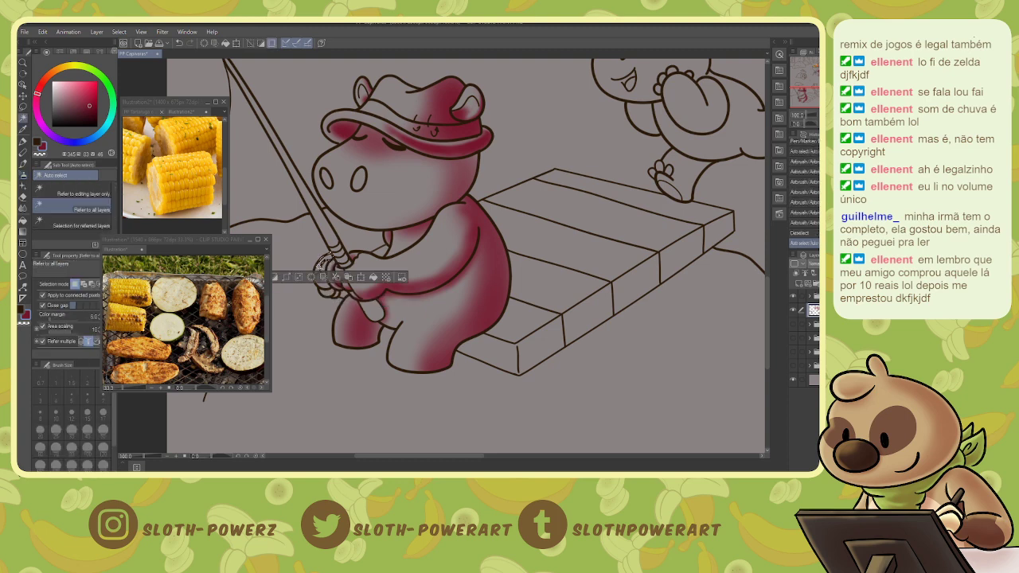
{"action": "key", "text": "b"}
{"action": "key", "text": "bracketleft"}
{"action": "key", "text": "bracketleft"}
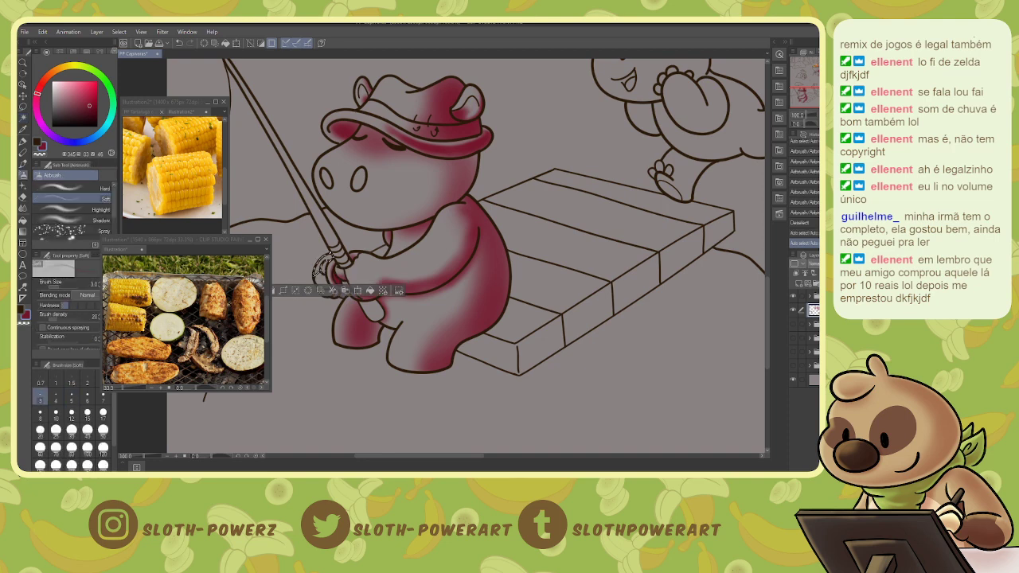
{"action": "key", "text": "bracketright"}
{"action": "key", "text": "bracketright"}
{"action": "key", "text": "bracketright"}
{"action": "key", "text": "bracketright"}
{"action": "key", "text": "bracketright"}
{"action": "key", "text": "bracketright"}
{"action": "key", "text": "bracketright"}
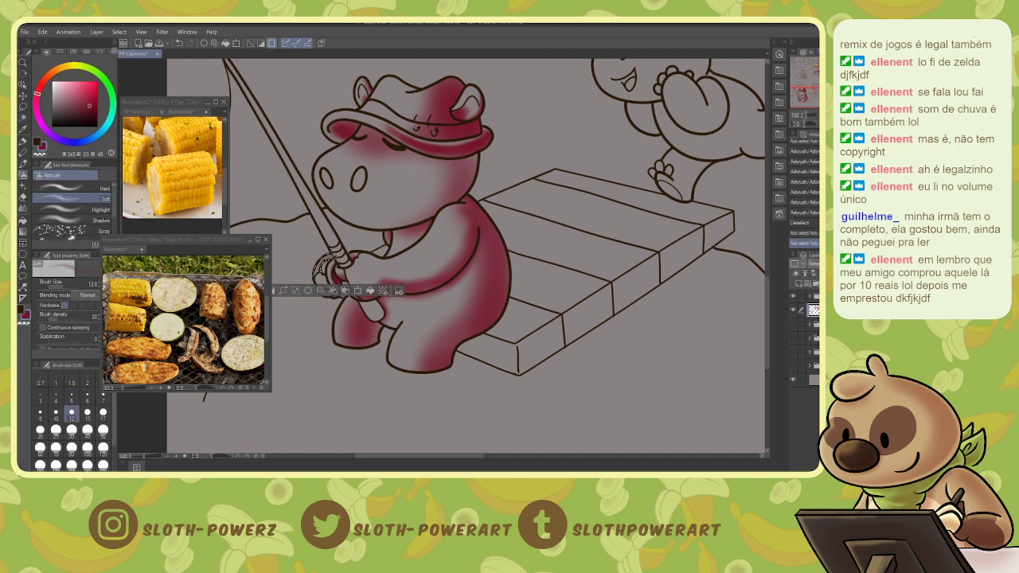
{"action": "key", "text": "w"}
{"action": "left_click_drag", "start_coordinate": [325, 269], "coordinate": [324, 272]}
{"action": "left_click_drag", "start_coordinate": [326, 266], "coordinate": [325, 280]}
{"action": "key", "text": "ctrl+d"}
- Select the remaining lower fingers of the far hand one by one and airbrush crimson shading on them at size 12
{"action": "key", "text": "w"}
{"action": "left_click", "coordinate": [321, 280]}
{"action": "key", "text": "b"}
{"action": "left_click_drag", "start_coordinate": [320, 275], "coordinate": [337, 283]}
{"action": "left_click", "coordinate": [323, 280]}
{"action": "key", "text": "w"}
{"action": "left_click", "coordinate": [335, 292]}
{"action": "key", "text": "b"}
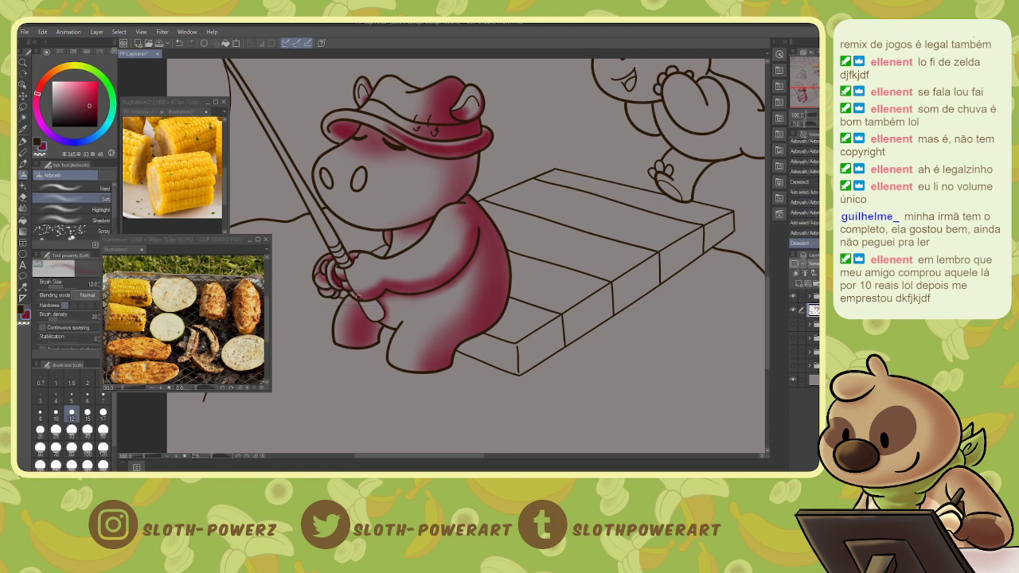
- Select the butt end of the fishing rod below the hands and airbrush crimson shading on it at size 12
{"action": "key", "text": "w"}
{"action": "left_click", "coordinate": [370, 306]}
{"action": "key", "text": "b"}
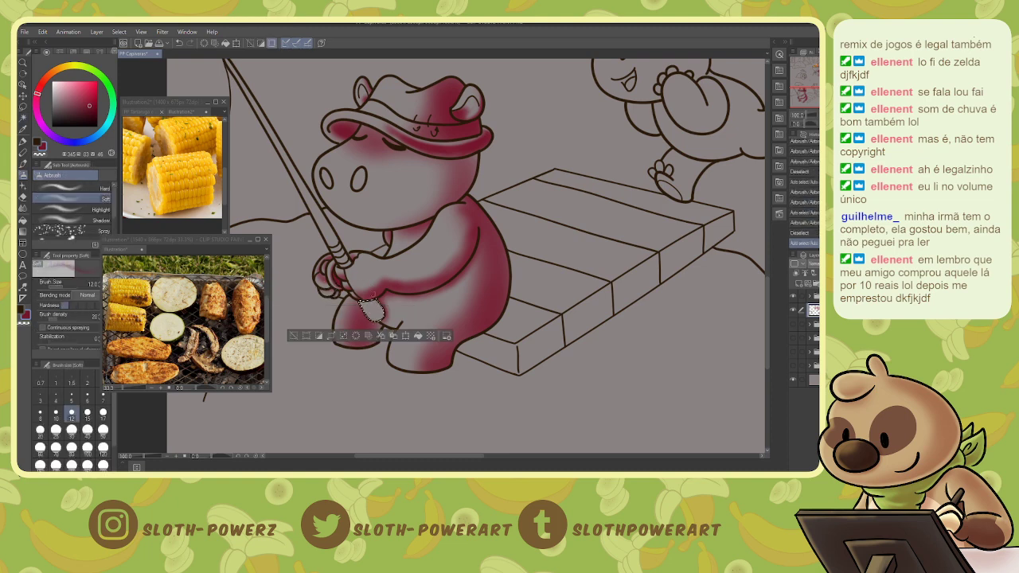
{"action": "mouse_move", "coordinate": [374, 307]}
{"action": "left_mouse_down"}
{"action": "mouse_move", "coordinate": [392, 334]}
{"action": "mouse_move", "coordinate": [371, 316]}
{"action": "left_mouse_up"}
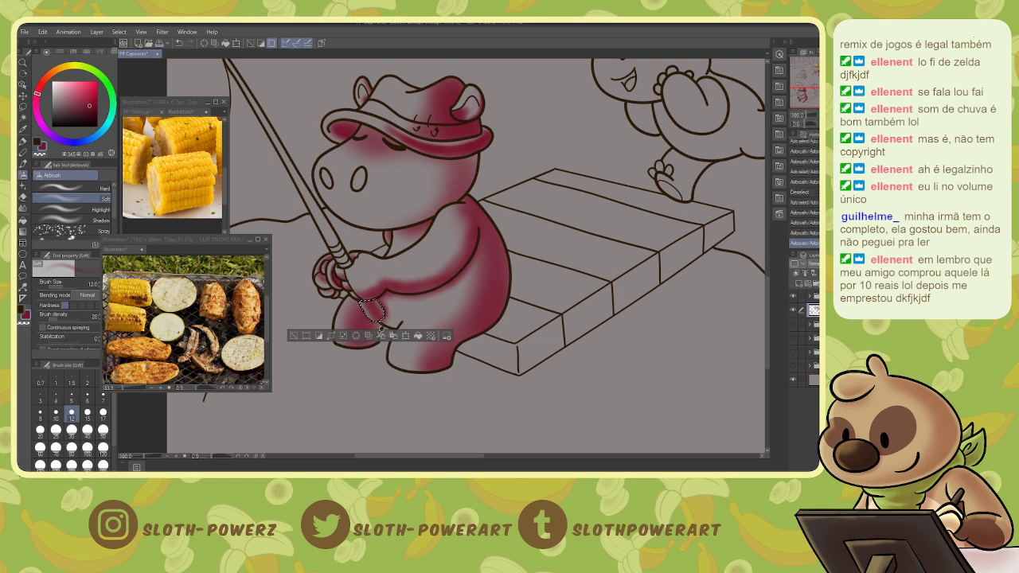
{"action": "key", "text": "e"}
{"action": "key", "text": "w"}
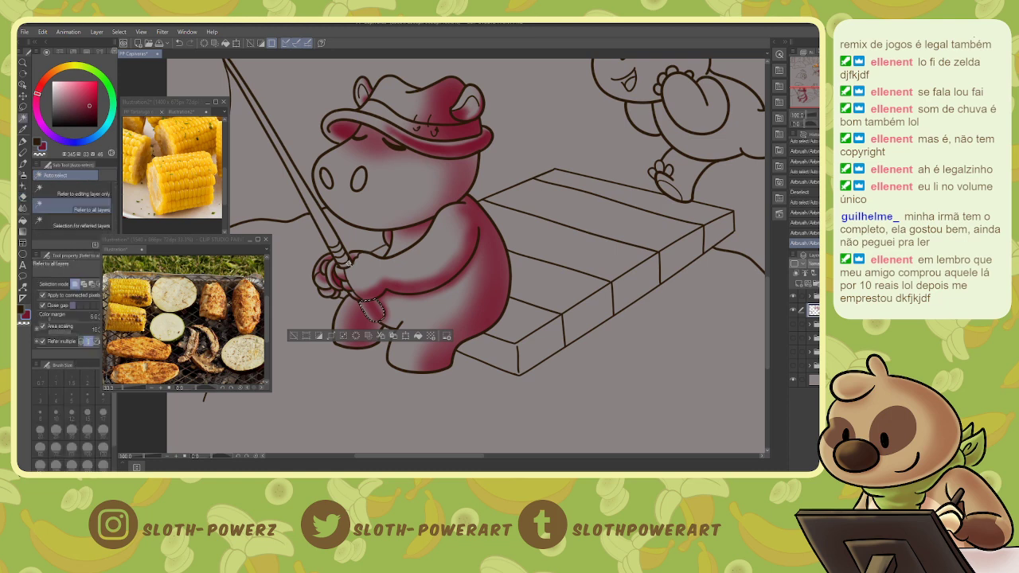
- Select the fishing rod's shaft and grip sections above the hands and airbrush crimson along their length at size 17
{"action": "left_click", "coordinate": [347, 263]}
{"action": "left_click", "coordinate": [325, 231], "text": "shift"}
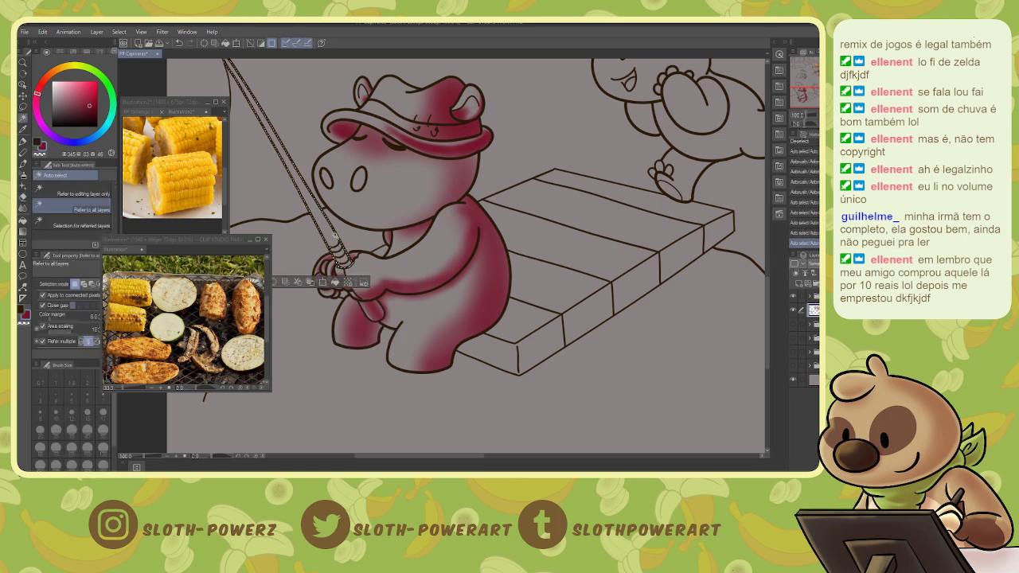
{"action": "left_click", "coordinate": [337, 250], "text": "shift"}
{"action": "key", "text": "m"}
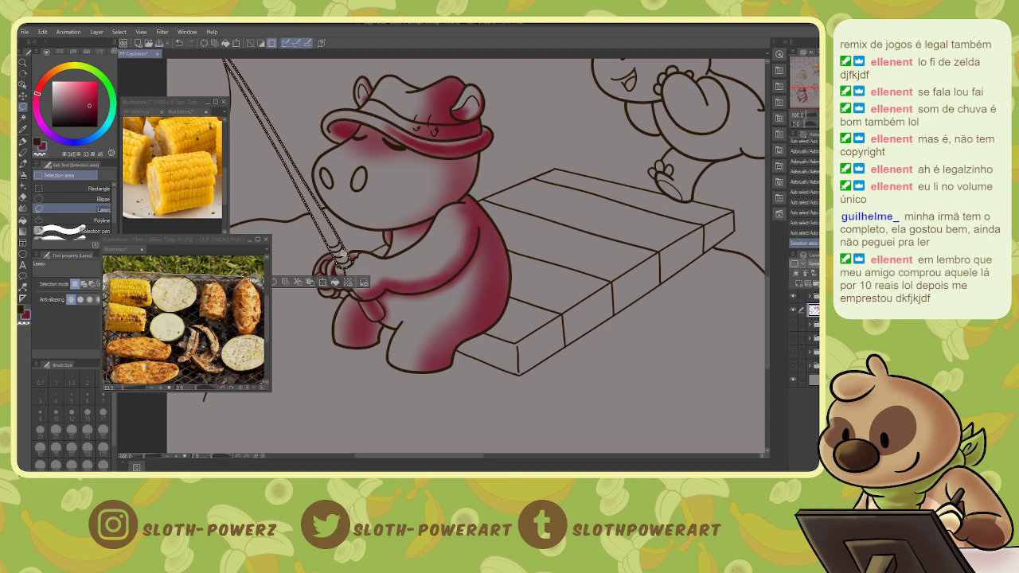
{"action": "key", "text": "ctrl+minus"}
{"action": "mouse_move", "coordinate": [813, 92]}
{"action": "left_mouse_down"}
{"action": "mouse_move", "coordinate": [803, 80]}
{"action": "mouse_move", "coordinate": [802, 90]}
{"action": "left_mouse_up"}
{"action": "key", "text": "b"}
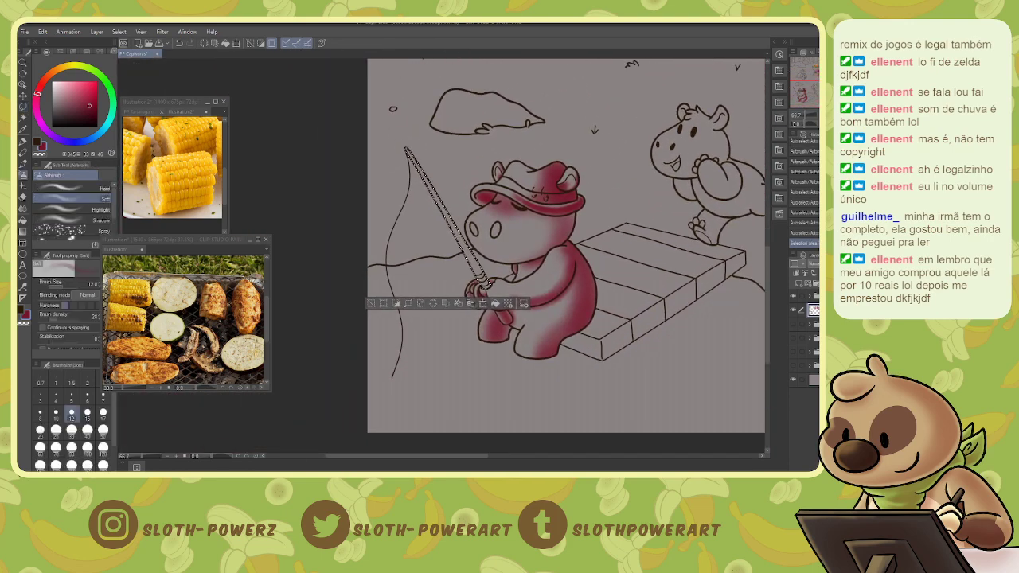
{"action": "key", "text": "bracketright"}
{"action": "key", "text": "bracketright"}
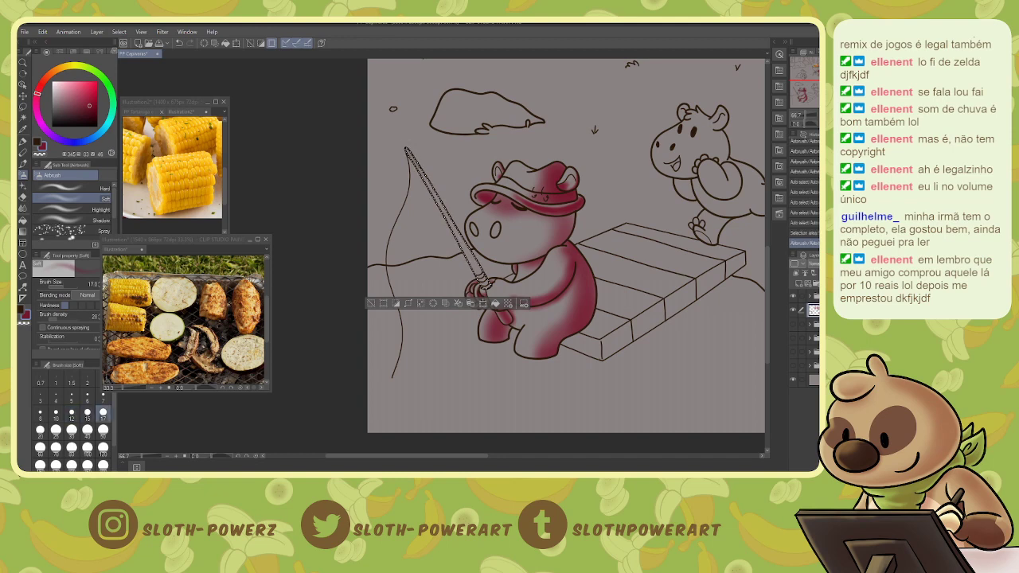
{"action": "left_click_drag", "start_coordinate": [487, 282], "coordinate": [461, 240]}
{"action": "left_click_drag", "start_coordinate": [464, 245], "coordinate": [484, 282]}
{"action": "left_click_drag", "start_coordinate": [442, 198], "coordinate": [436, 193]}
- Erase soft highlights along the fishing rod with the Soft eraser at size 12
{"action": "key", "text": "e"}
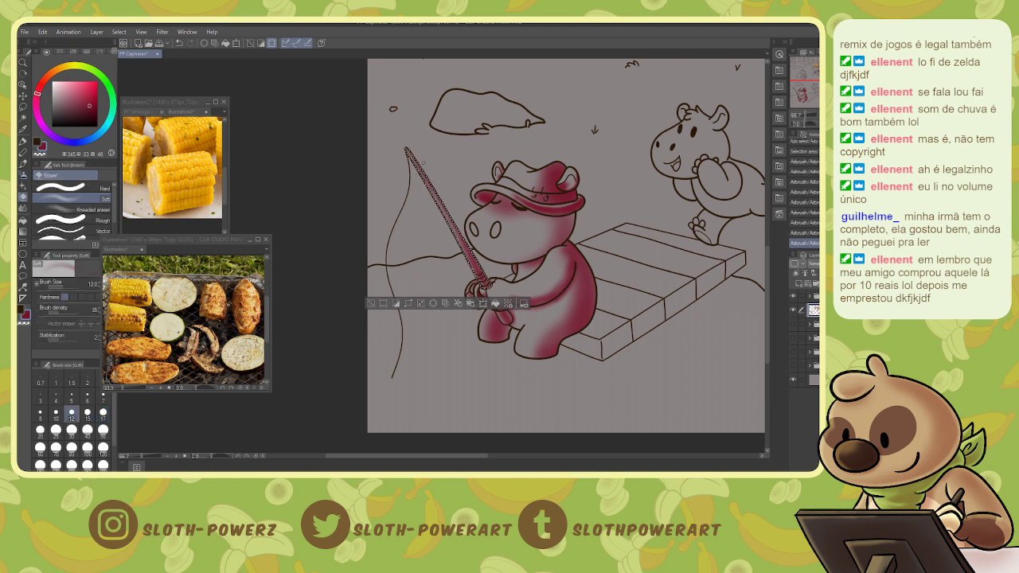
{"action": "left_click_drag", "start_coordinate": [471, 257], "coordinate": [444, 208]}
{"action": "left_click_drag", "start_coordinate": [416, 163], "coordinate": [441, 202]}
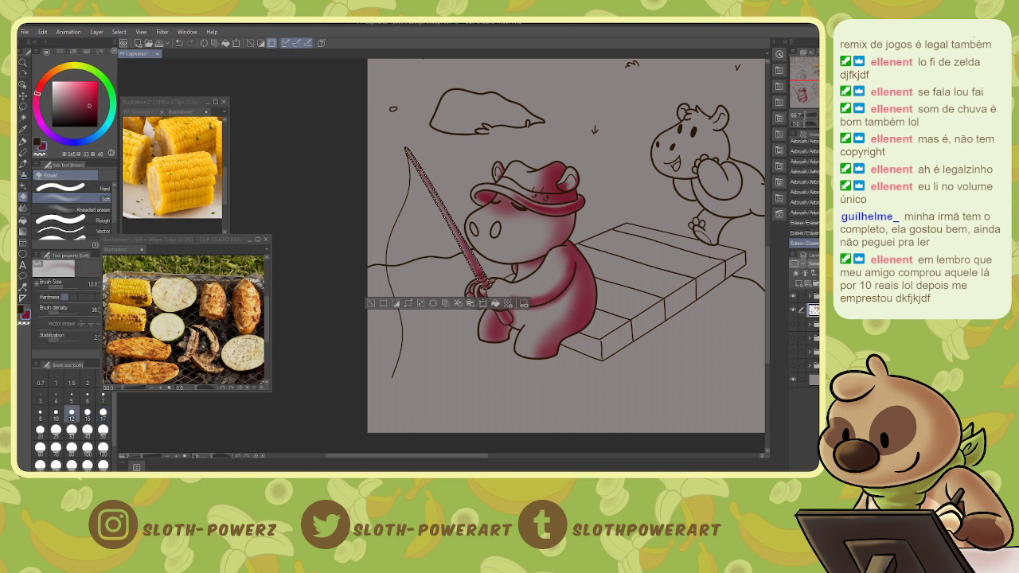
{"action": "left_click_drag", "start_coordinate": [483, 282], "coordinate": [470, 251]}
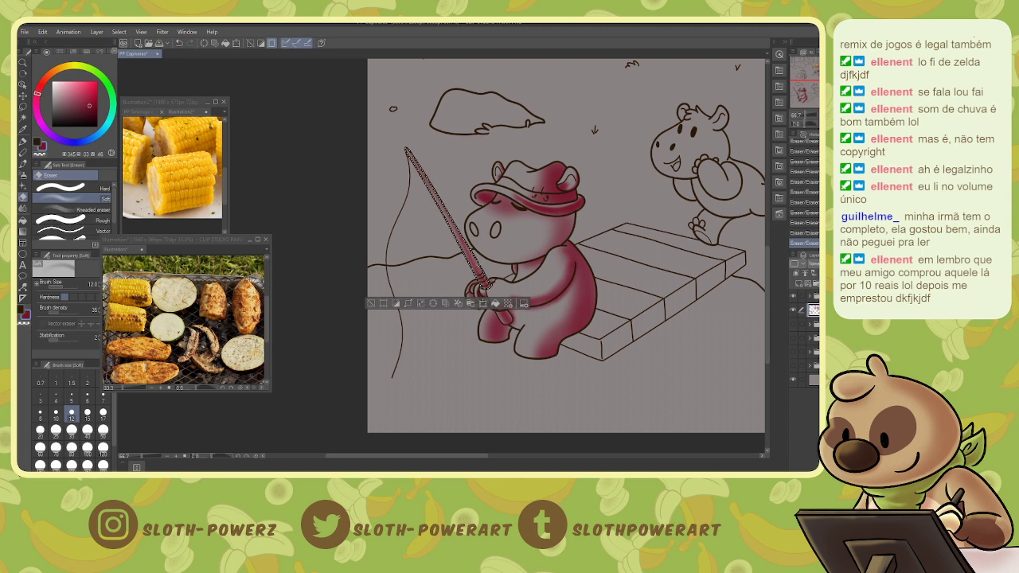
- Refine the rod's highlights near the grip with the Soft eraser at size 4 and clear the selection
{"action": "scroll", "coordinate": [445, 254], "scroll_direction": "up", "scroll_amount": 4}
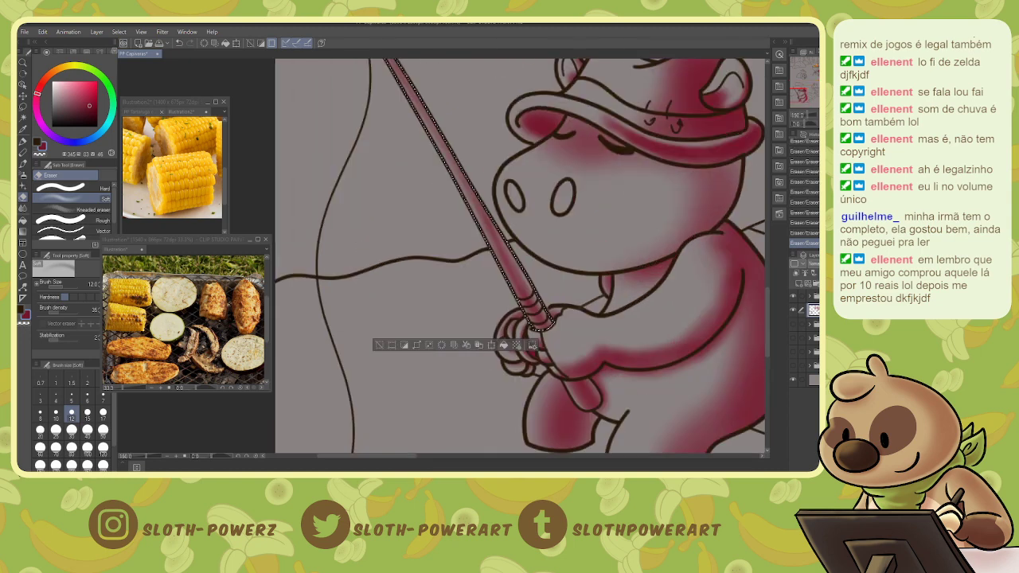
{"action": "key", "text": "["}
{"action": "key", "text": "["}
{"action": "key", "text": "["}
{"action": "key", "text": "["}
{"action": "key", "text": "["}
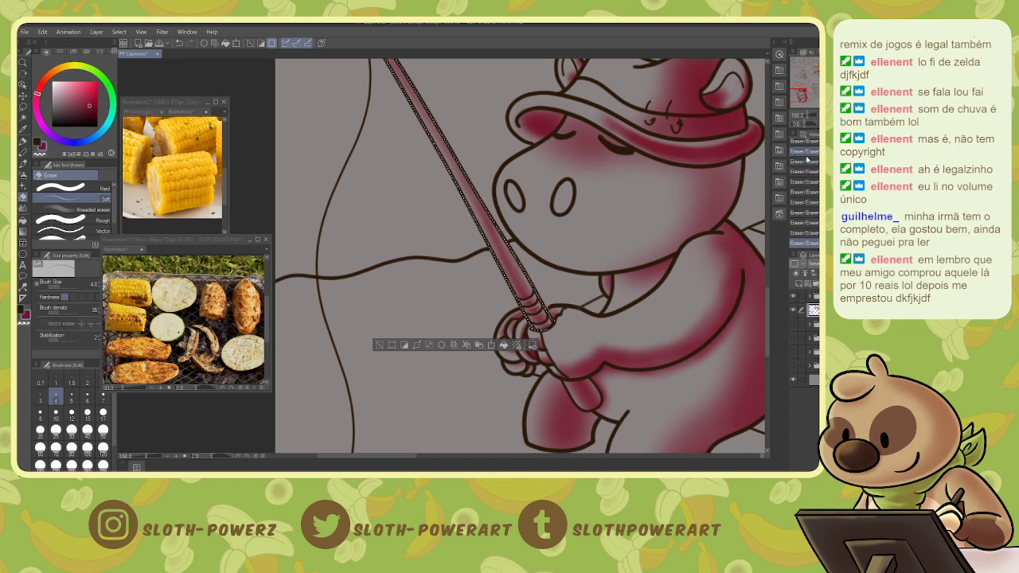
{"action": "key", "text": "ctrl+d"}
{"action": "key", "text": "ctrl+minus"}
{"action": "key", "text": "ctrl+minus"}
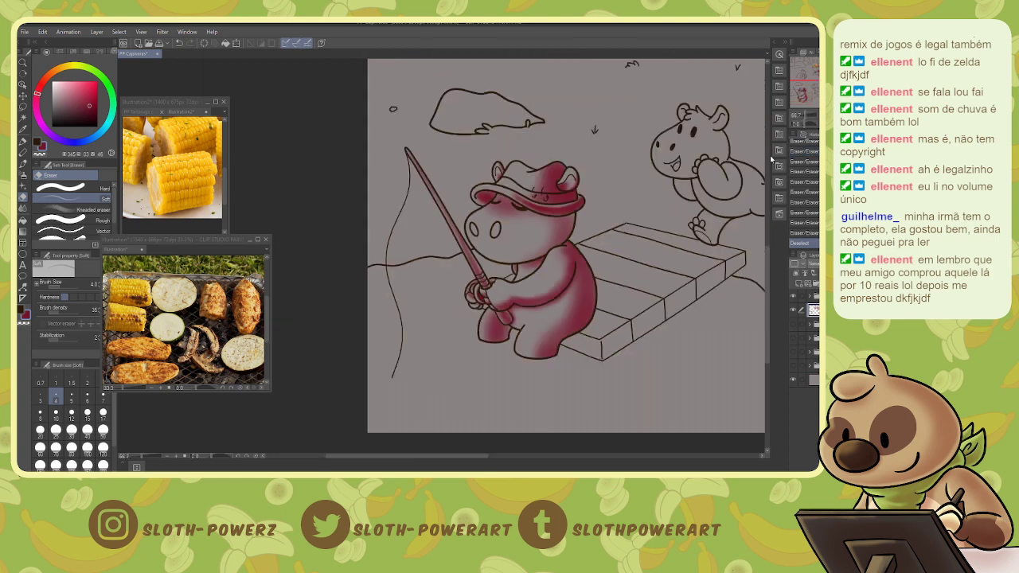
{"action": "key", "text": "w"}
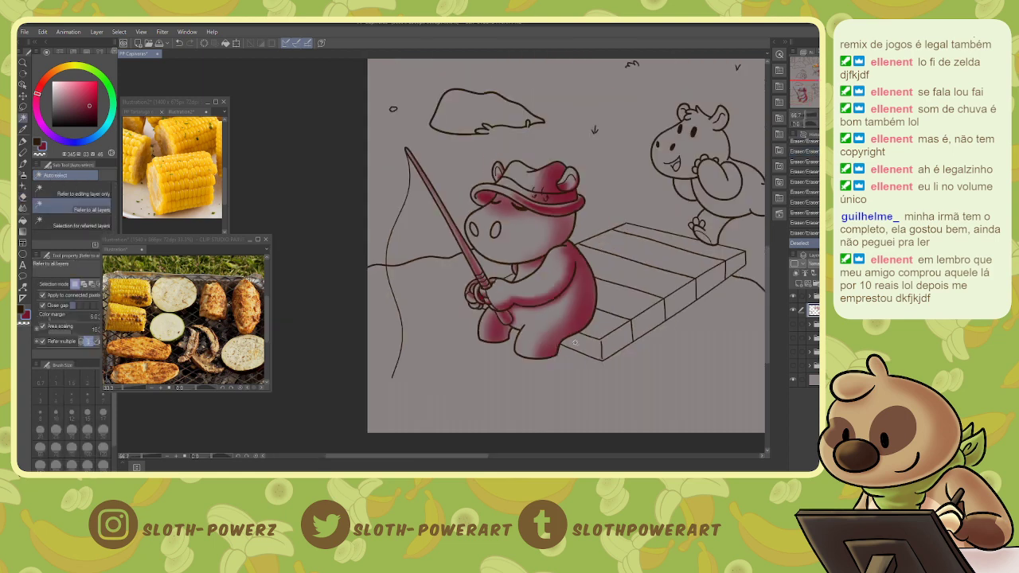
{"action": "left_click", "coordinate": [575, 342]}
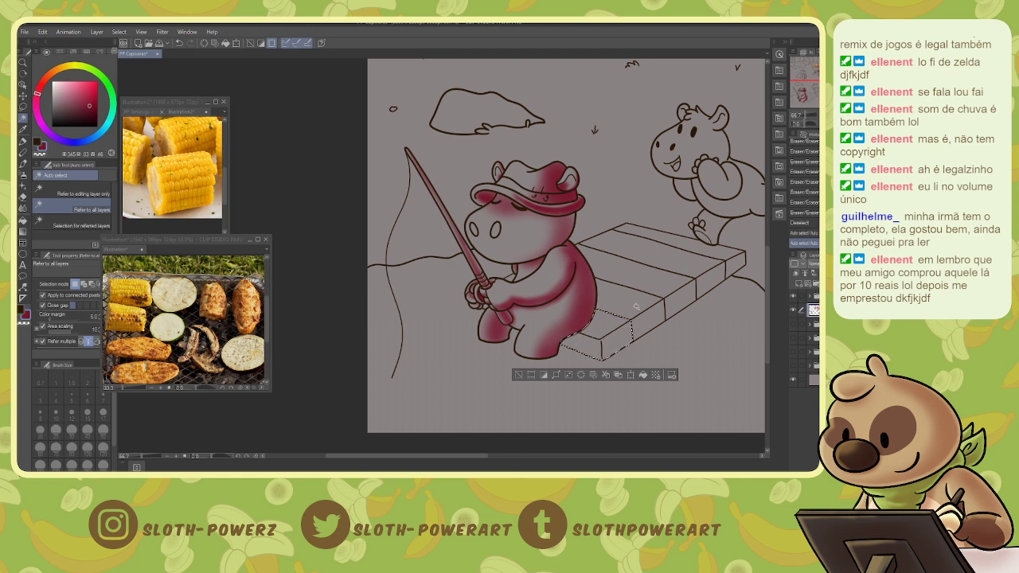
{"action": "left_click", "coordinate": [606, 323], "text": "shift"}
{"action": "left_click", "coordinate": [648, 320], "text": "shift"}
{"action": "left_click", "coordinate": [624, 302], "text": "shift"}
{"action": "left_click", "coordinate": [678, 302], "text": "shift"}
{"action": "left_click", "coordinate": [705, 284], "text": "shift"}
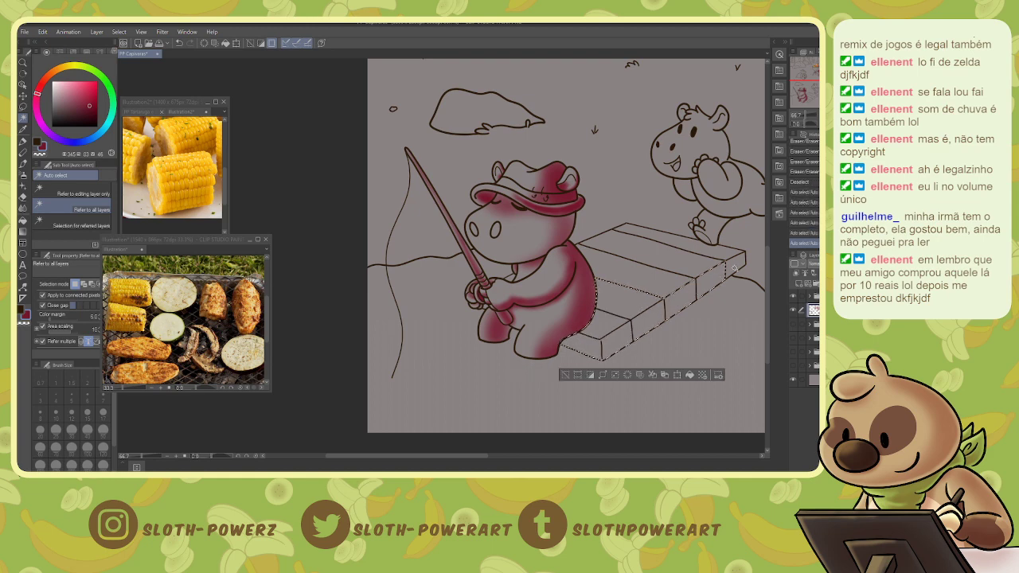
{"action": "left_click", "coordinate": [742, 263], "text": "shift"}
{"action": "key", "text": "g"}
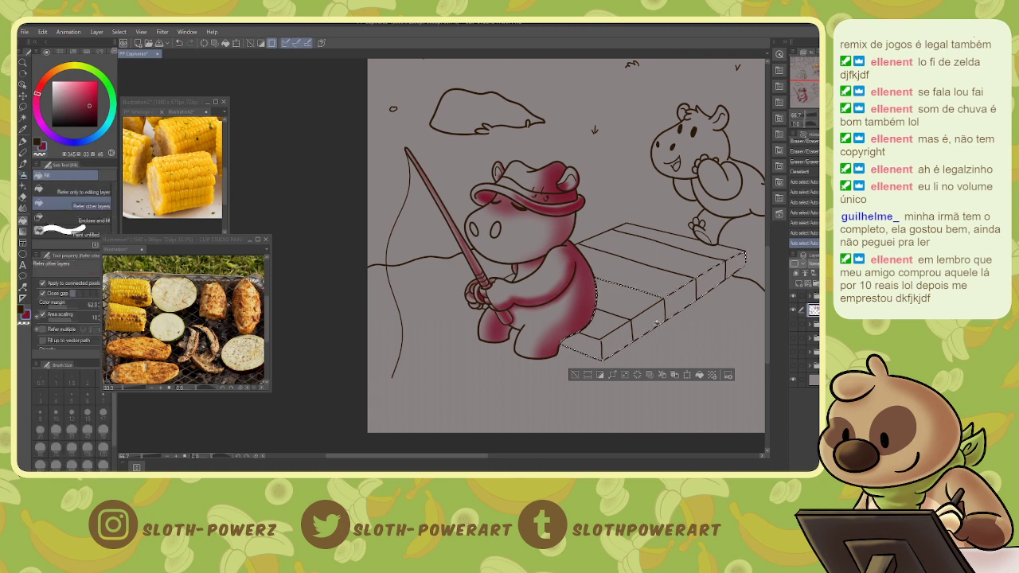
{"action": "key", "text": "ctrl+d"}
- Select only the dock's front end and the side faces of its planks, and fill them with crimson
{"action": "key", "text": "w"}
{"action": "left_click", "coordinate": [617, 339]}
{"action": "left_click", "coordinate": [649, 320], "text": "shift"}
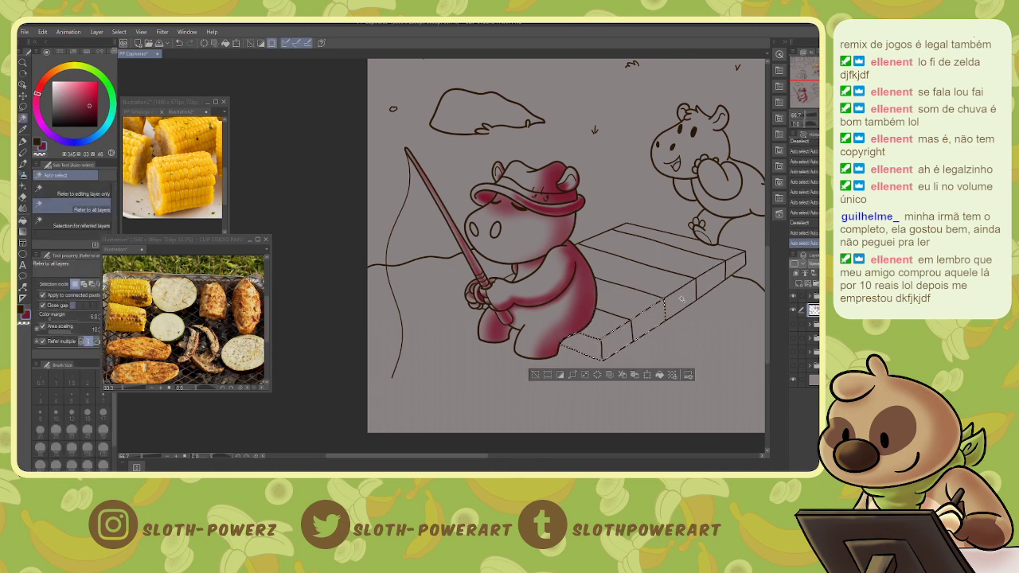
{"action": "left_click", "coordinate": [680, 299], "text": "shift"}
{"action": "left_click", "coordinate": [717, 278], "text": "shift"}
{"action": "left_click", "coordinate": [734, 266], "text": "shift"}
{"action": "key", "text": "b"}
{"action": "key", "text": "space"}
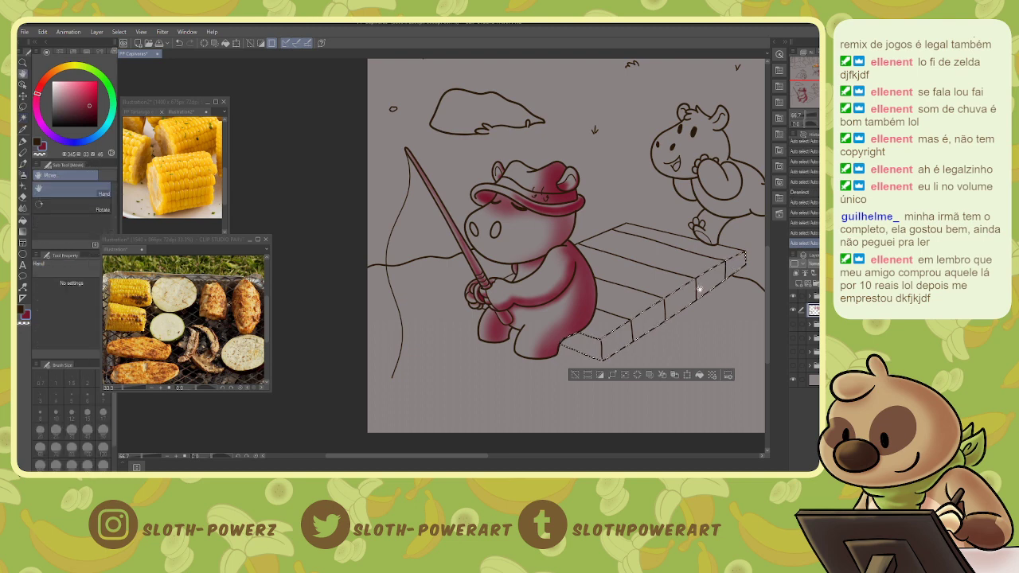
{"action": "left_click_drag", "start_coordinate": [699, 290], "coordinate": [697, 291]}
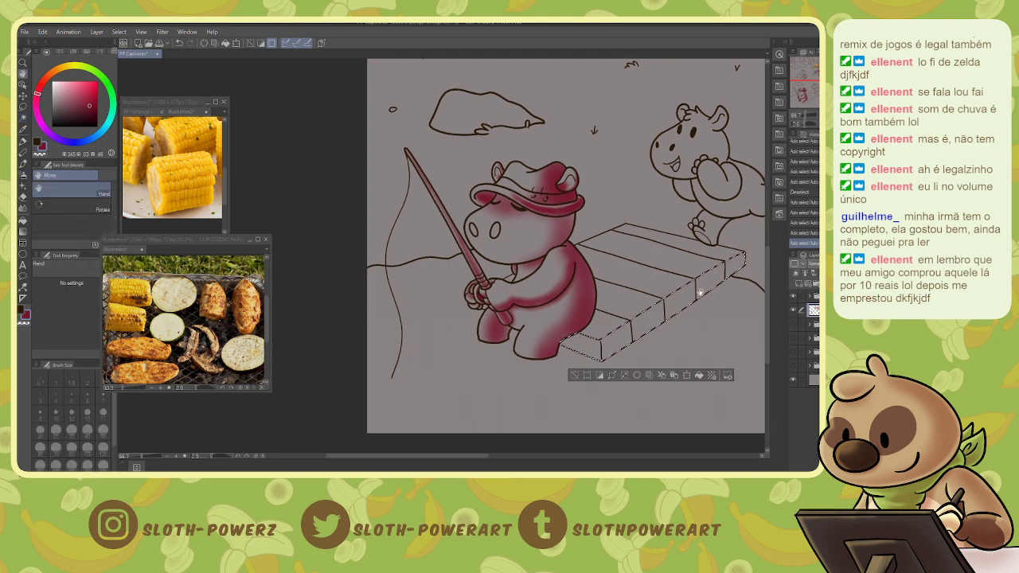
{"action": "key", "text": "g"}
{"action": "left_click", "coordinate": [613, 321]}
- Soften the crimson on the dock's front end face beside the capybara with the Soft eraser at sizes 40 and 70
{"action": "key", "text": "e"}
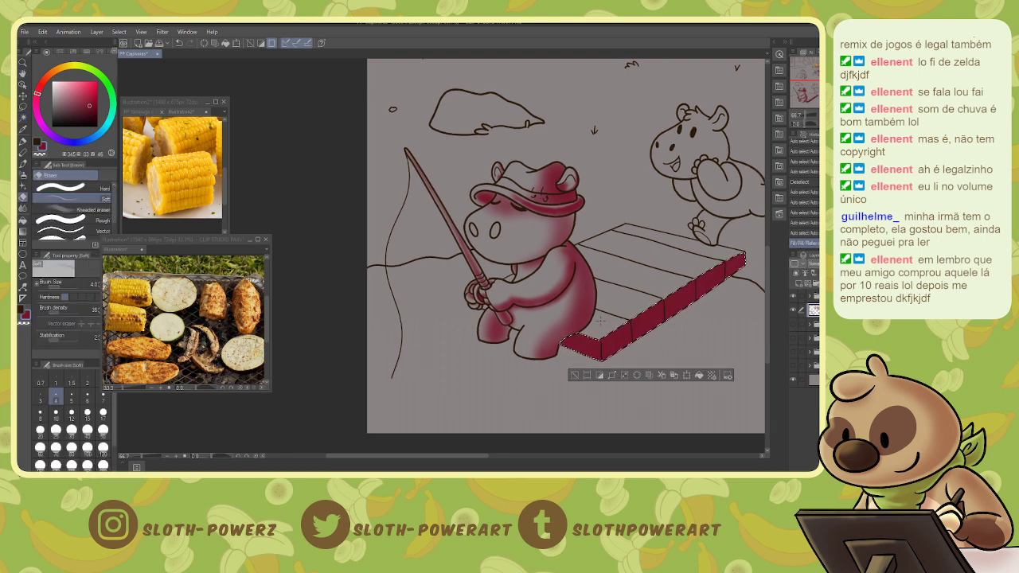
{"action": "key", "text": "]"}
{"action": "key", "text": "]"}
{"action": "key", "text": "]"}
{"action": "key", "text": "]"}
{"action": "key", "text": "]"}
{"action": "key", "text": "]"}
{"action": "key", "text": "]"}
{"action": "key", "text": "]"}
{"action": "key", "text": "]"}
{"action": "key", "text": "]"}
{"action": "key", "text": "]"}
{"action": "key", "text": "]"}
{"action": "key", "text": "]"}
{"action": "key", "text": "]"}
{"action": "key", "text": "]"}
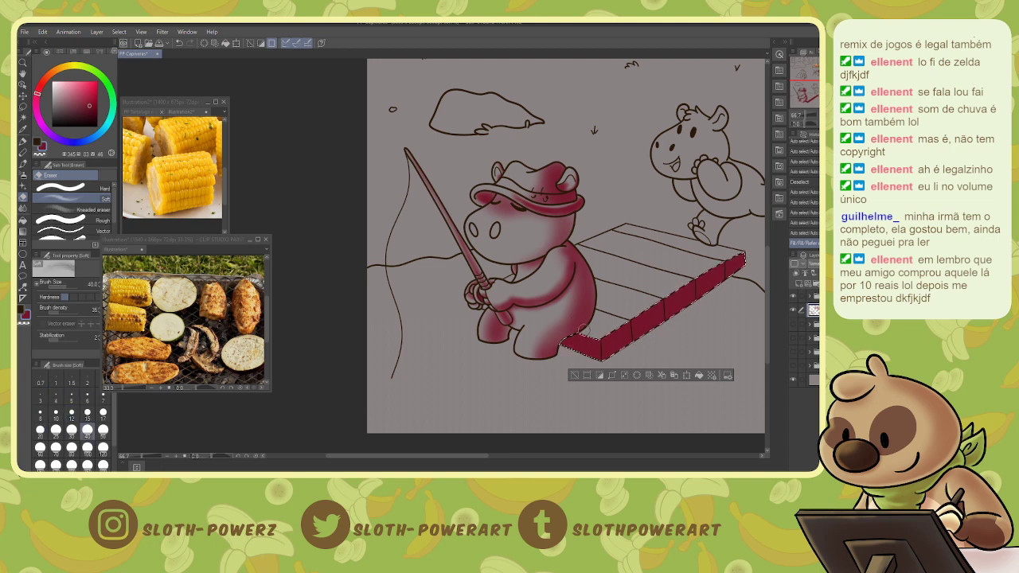
{"action": "left_click_drag", "start_coordinate": [588, 345], "coordinate": [597, 335]}
{"action": "left_click_drag", "start_coordinate": [587, 344], "coordinate": [603, 327]}
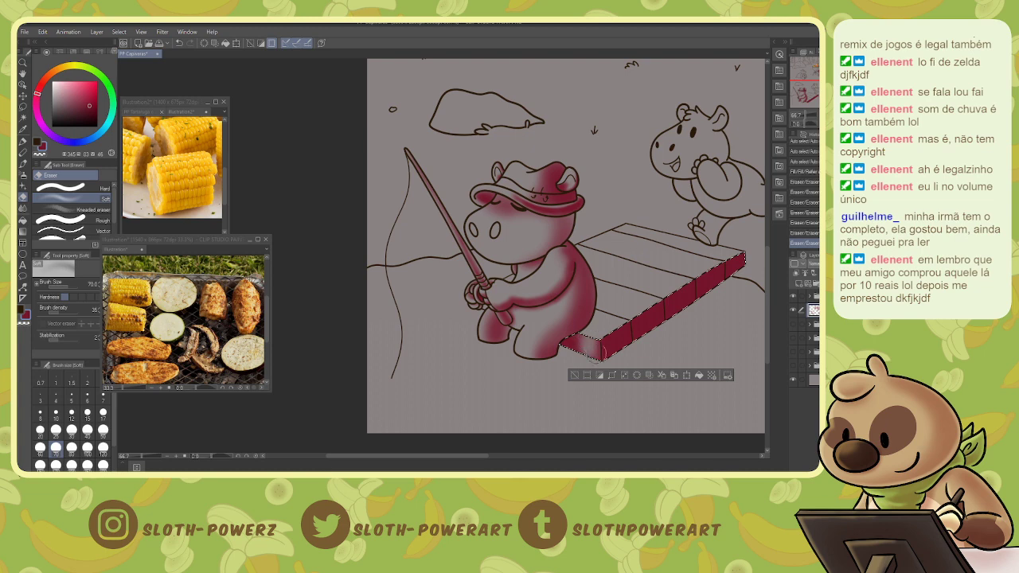
- Erase more crimson from the dock's front end face beside the fishing capybara with a smaller Soft eraser
{"action": "key", "text": "bracketleft"}
{"action": "key", "text": "bracketleft"}
{"action": "key", "text": "bracketleft"}
{"action": "mouse_move", "coordinate": [579, 348]}
{"action": "left_mouse_down"}
{"action": "mouse_move", "coordinate": [592, 362]}
{"action": "mouse_move", "coordinate": [580, 372]}
{"action": "left_mouse_up"}
- Airbrush soft crimson back onto the dock's front end face with the Soft airbrush at sizes 60 and 17
{"action": "key", "text": "b"}
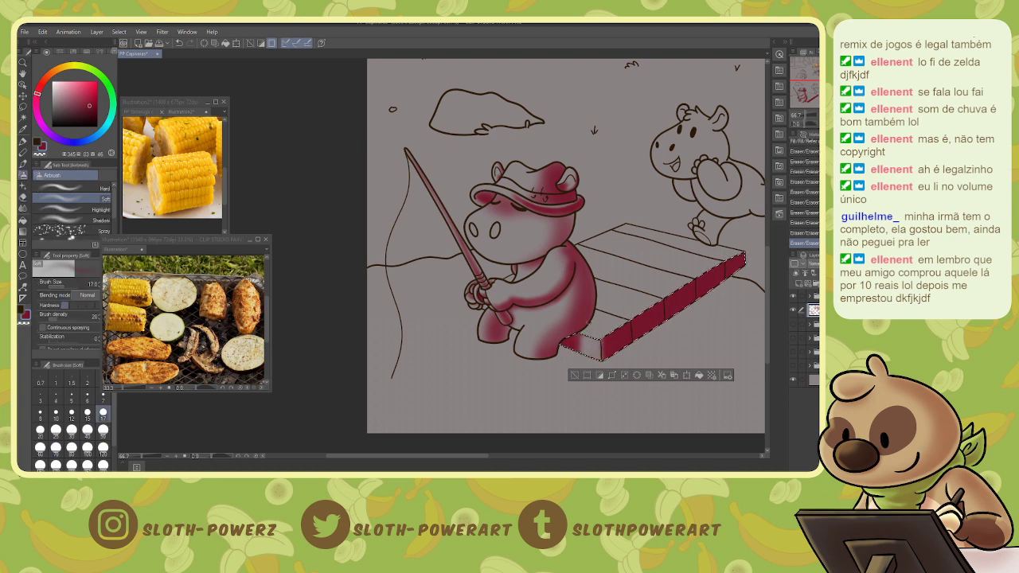
{"action": "key", "text": "bracketright"}
{"action": "key", "text": "bracketright"}
{"action": "key", "text": "bracketright"}
{"action": "key", "text": "bracketright"}
{"action": "key", "text": "bracketright"}
{"action": "key", "text": "bracketright"}
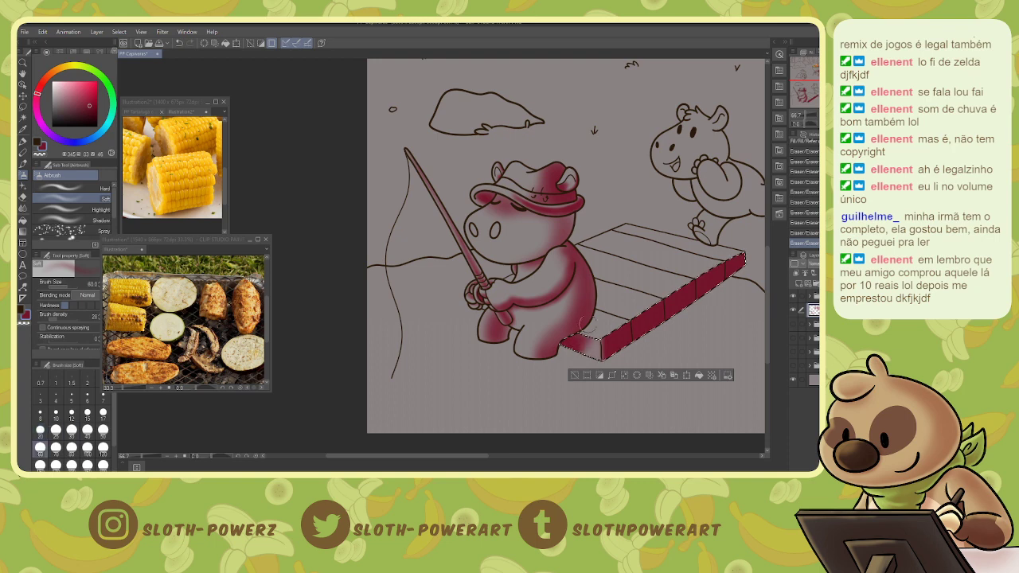
{"action": "left_click", "coordinate": [588, 323]}
{"action": "key", "text": "bracketleft"}
{"action": "key", "text": "bracketleft"}
{"action": "key", "text": "bracketleft"}
{"action": "key", "text": "bracketleft"}
{"action": "key", "text": "bracketleft"}
{"action": "key", "text": "bracketleft"}
{"action": "left_click_drag", "start_coordinate": [603, 362], "coordinate": [612, 375]}
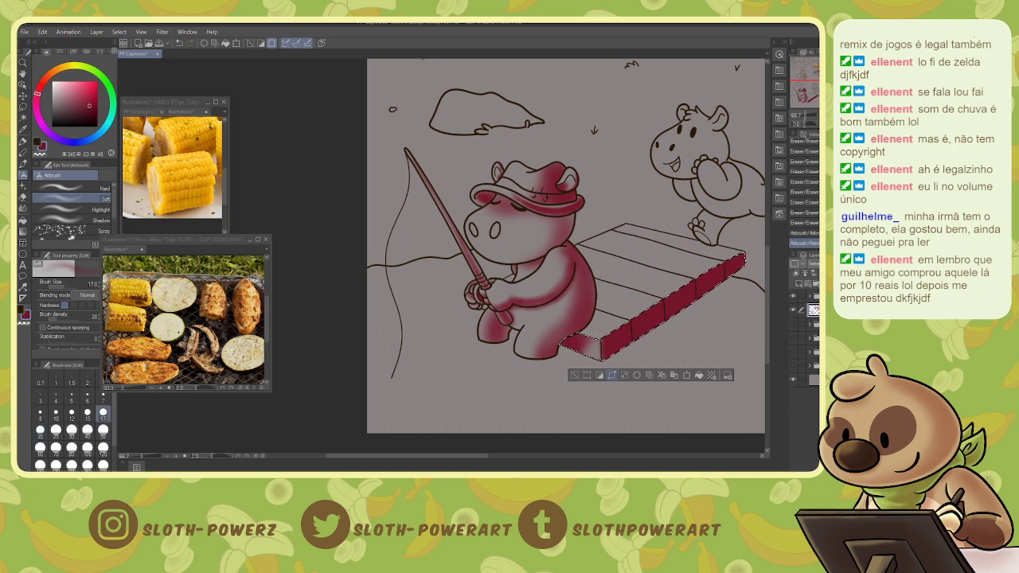
- Erase thin highlights along the joints between the planks' side faces with the Soft eraser at size 7 and clear the selection
{"action": "key", "text": "ctrl+plus"}
{"action": "left_click_drag", "start_coordinate": [811, 92], "coordinate": [829, 96]}
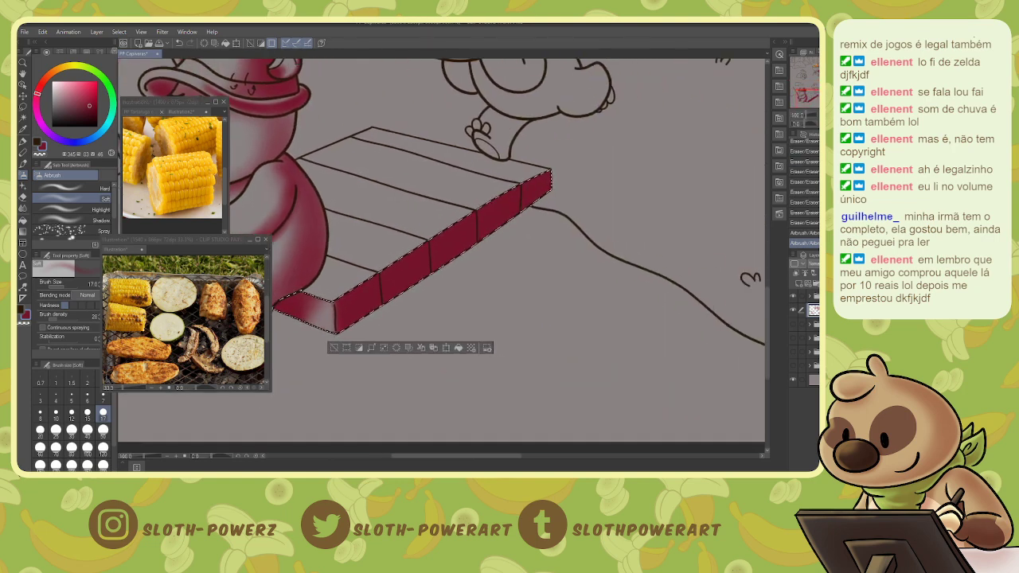
{"action": "key", "text": "e"}
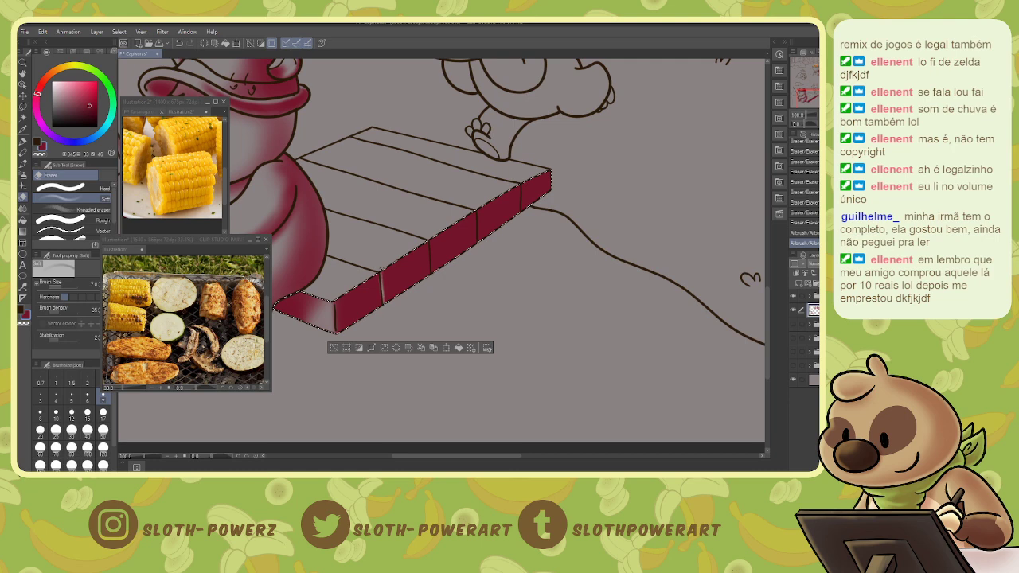
{"action": "left_click_drag", "start_coordinate": [380, 272], "coordinate": [384, 303]}
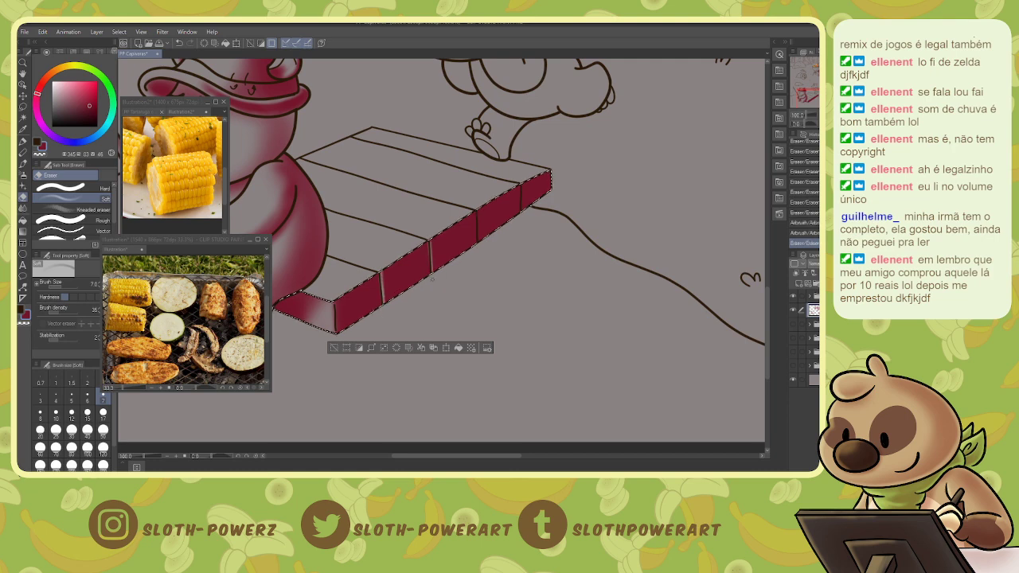
{"action": "mouse_move", "coordinate": [431, 238]}
{"action": "left_mouse_down"}
{"action": "mouse_move", "coordinate": [432, 260]}
{"action": "mouse_move", "coordinate": [481, 210]}
{"action": "mouse_move", "coordinate": [523, 209]}
{"action": "left_mouse_up"}
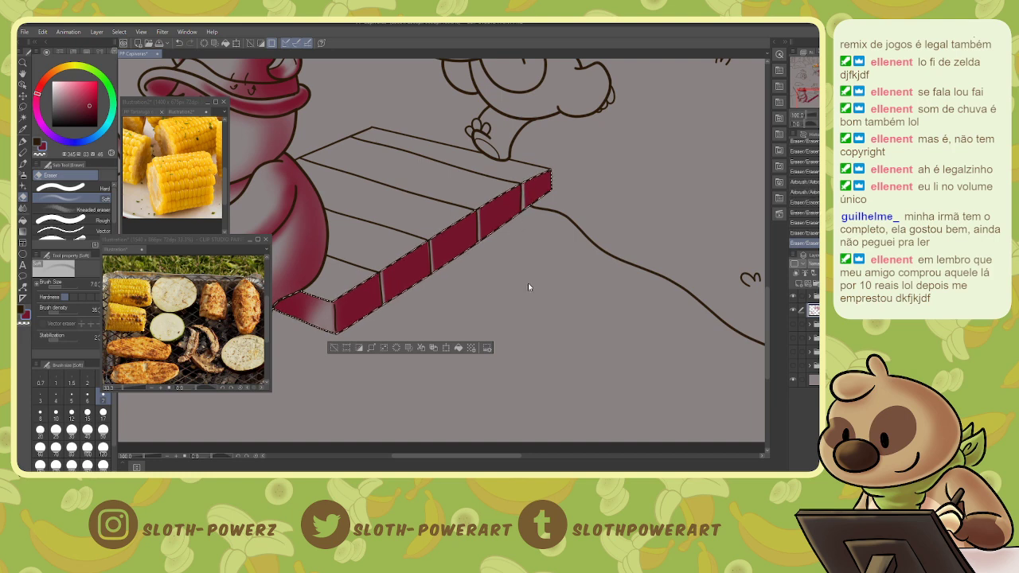
{"action": "key", "text": "ctrl+d"}
- Select the tops of the planks nearest the fishing capybara and airbrush a crimson shadow beside its back at size 80
{"action": "key", "text": "w"}
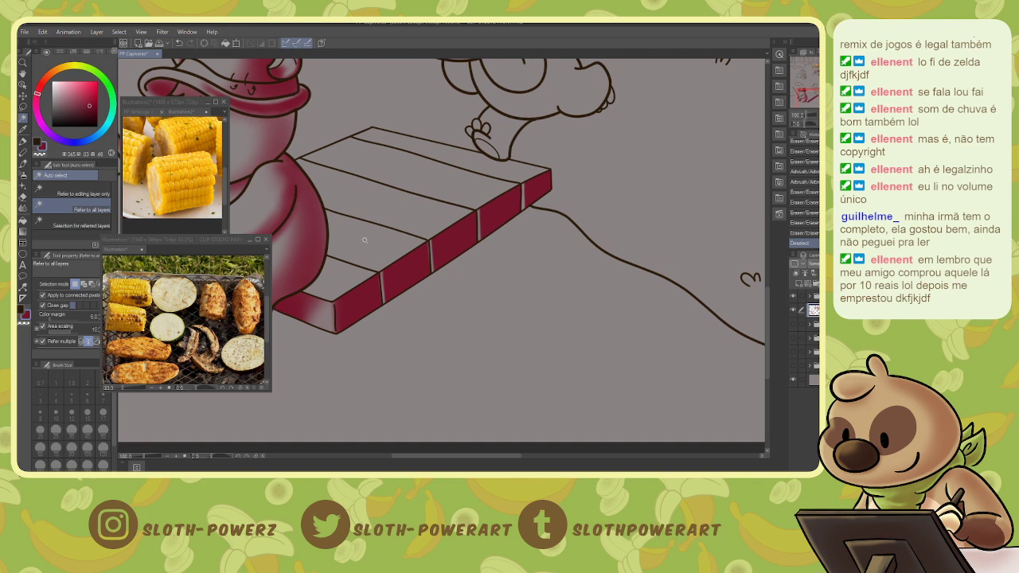
{"action": "left_click", "coordinate": [347, 264]}
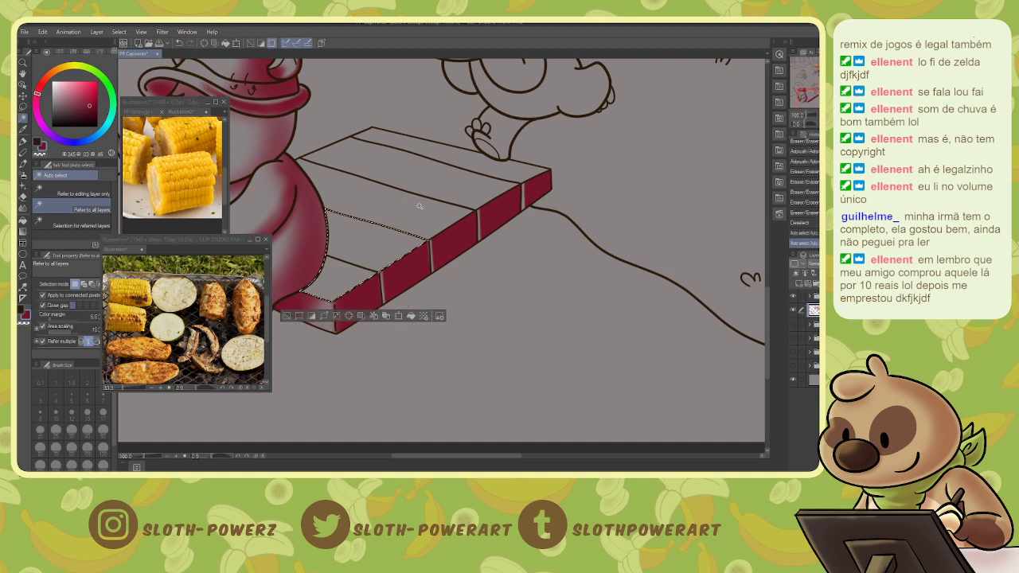
{"action": "key", "text": "b"}
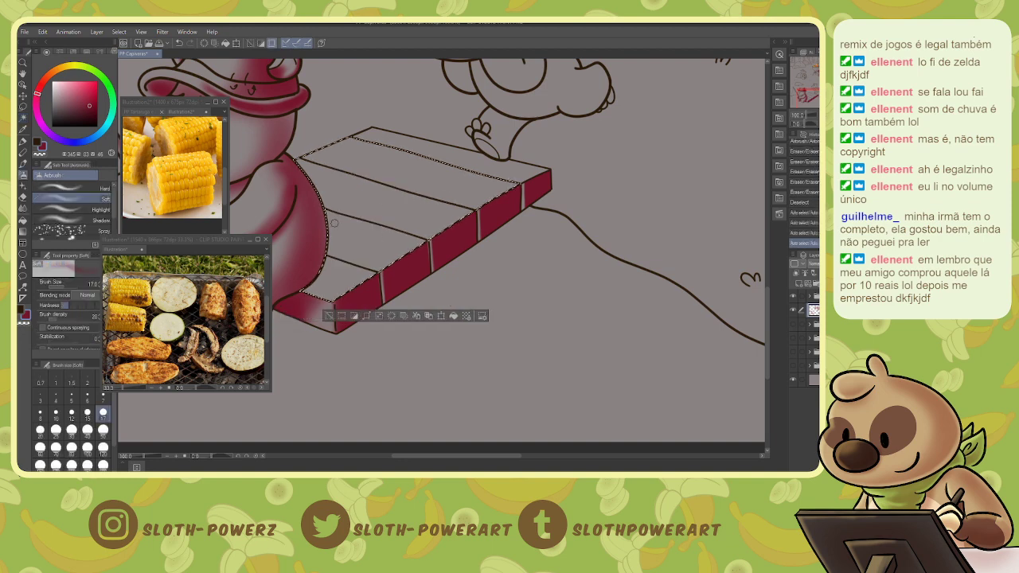
{"action": "key", "text": "bracketright"}
{"action": "key", "text": "bracketright"}
{"action": "key", "text": "bracketright"}
{"action": "key", "text": "bracketright"}
{"action": "key", "text": "bracketright"}
{"action": "key", "text": "bracketright"}
{"action": "key", "text": "bracketright"}
{"action": "key", "text": "bracketright"}
{"action": "key", "text": "bracketright"}
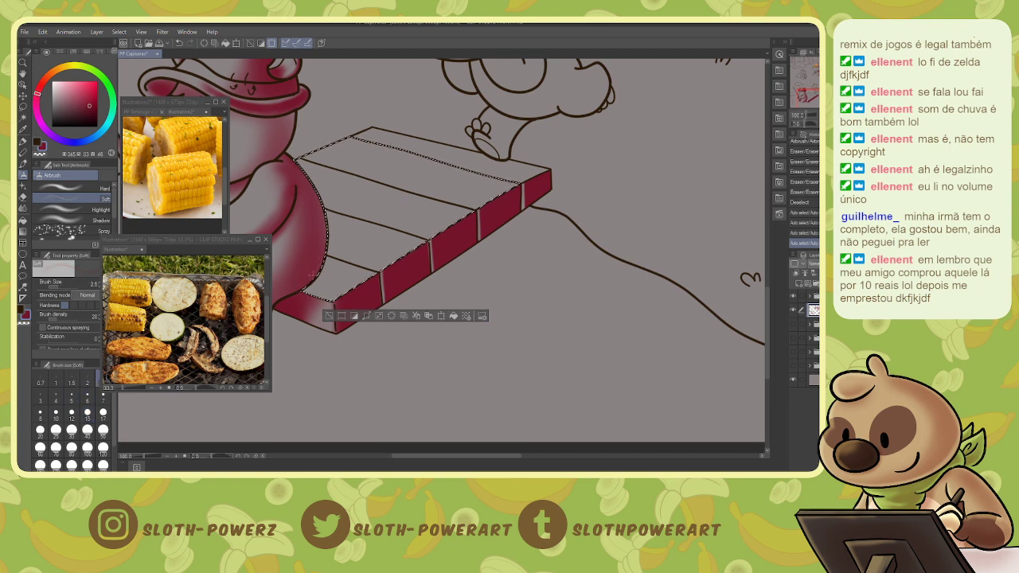
{"action": "mouse_move", "coordinate": [319, 272]}
{"action": "left_mouse_down"}
{"action": "mouse_move", "coordinate": [375, 216]}
{"action": "mouse_move", "coordinate": [318, 232]}
{"action": "mouse_move", "coordinate": [290, 217]}
{"action": "mouse_move", "coordinate": [350, 171]}
{"action": "mouse_move", "coordinate": [355, 240]}
{"action": "mouse_move", "coordinate": [309, 274]}
{"action": "mouse_move", "coordinate": [390, 226]}
{"action": "mouse_move", "coordinate": [339, 179]}
{"action": "mouse_move", "coordinate": [317, 234]}
{"action": "mouse_move", "coordinate": [325, 187]}
{"action": "left_mouse_up"}
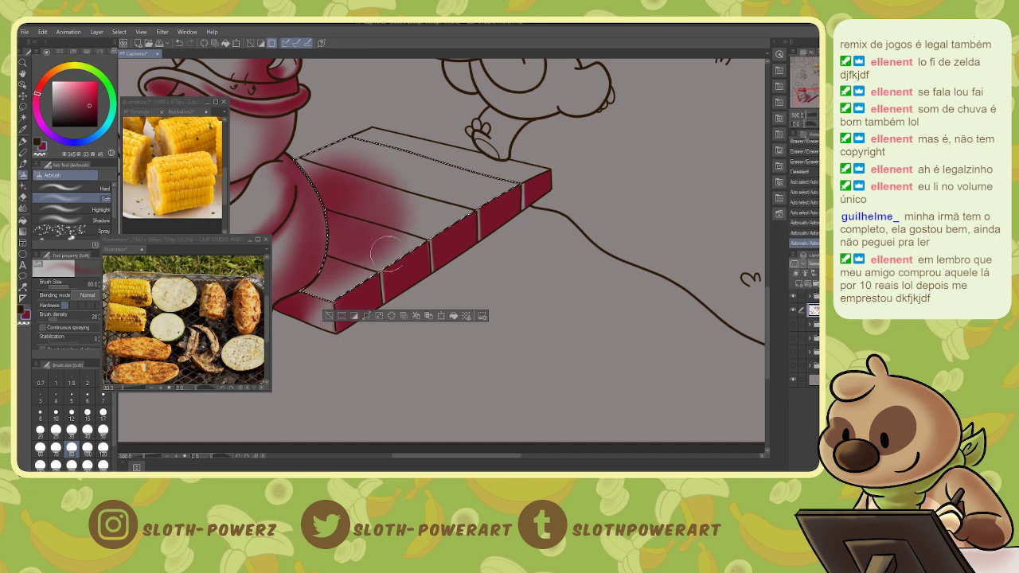
- Erase thin highlights along the gaps between the plank tops with the Soft eraser at size 6 and clear the selection
{"action": "key", "text": "e"}
{"action": "key", "text": "bracketleft"}
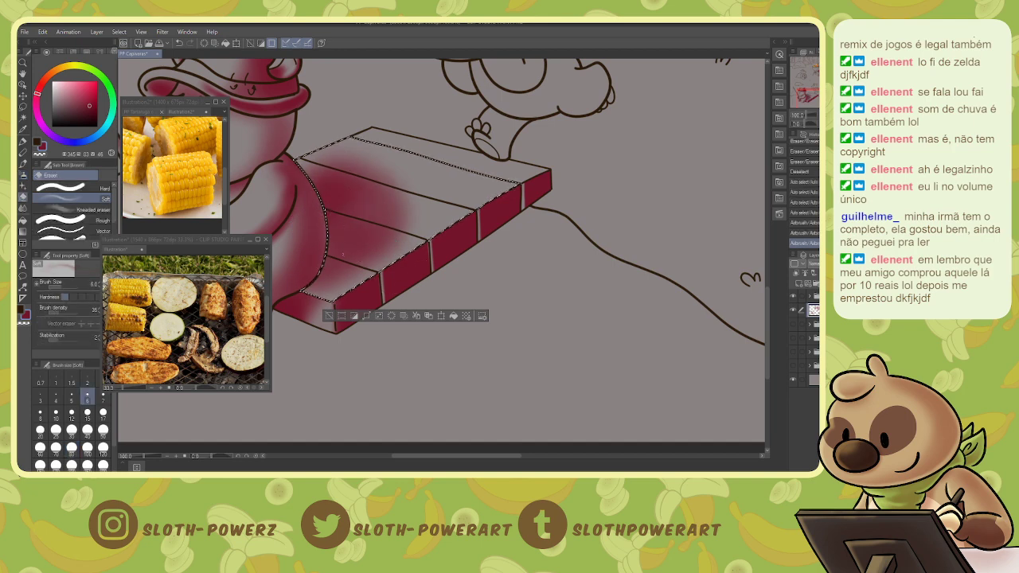
{"action": "left_click_drag", "start_coordinate": [350, 175], "coordinate": [476, 209]}
{"action": "left_click_drag", "start_coordinate": [332, 212], "coordinate": [425, 239]}
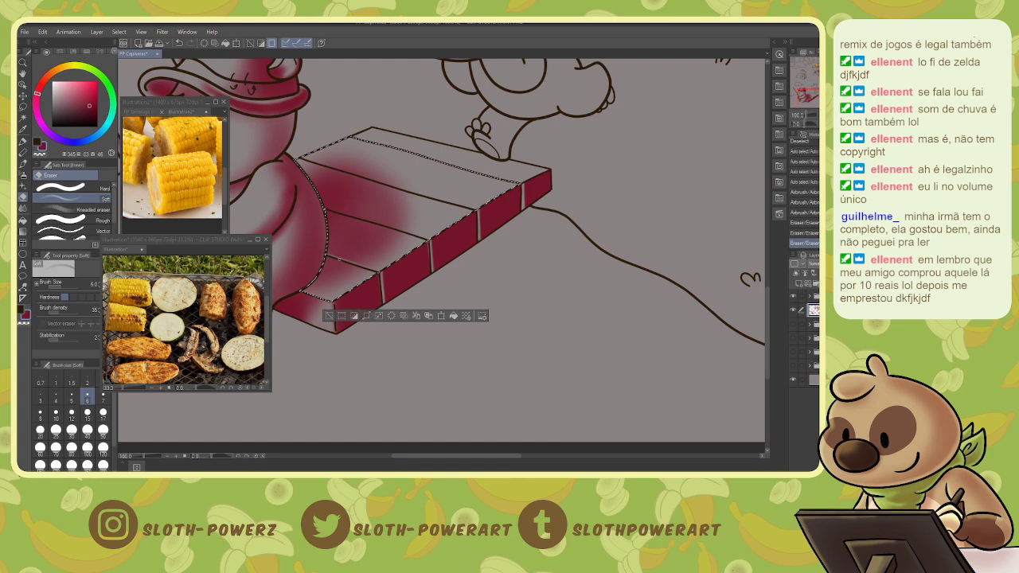
{"action": "left_click_drag", "start_coordinate": [319, 249], "coordinate": [373, 270]}
{"action": "mouse_move", "coordinate": [327, 211]}
{"action": "left_mouse_down"}
{"action": "mouse_move", "coordinate": [382, 226]}
{"action": "mouse_move", "coordinate": [341, 212]}
{"action": "left_mouse_up"}
{"action": "left_click_drag", "start_coordinate": [325, 166], "coordinate": [371, 180]}
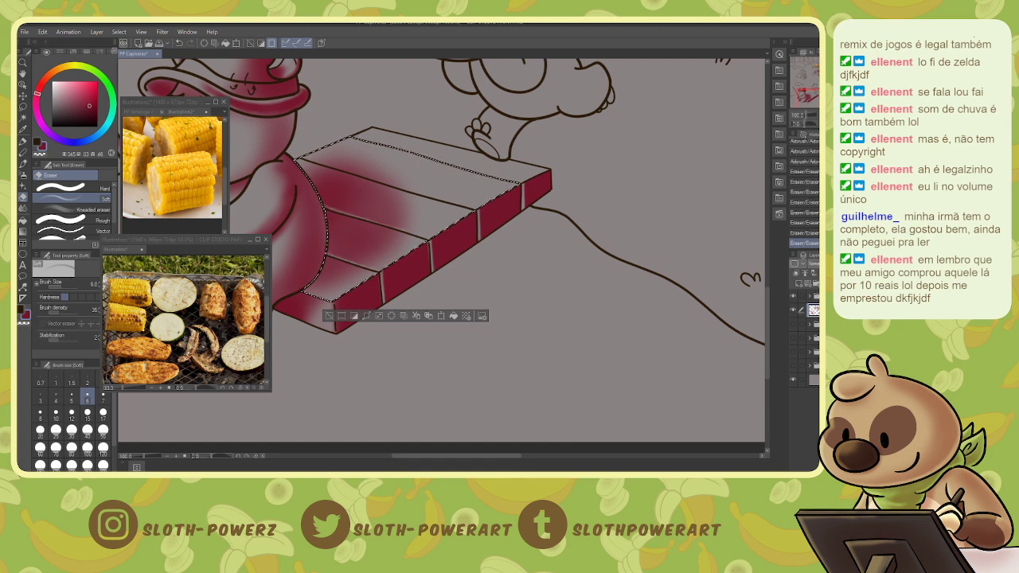
{"action": "left_click_drag", "start_coordinate": [398, 231], "coordinate": [415, 236]}
{"action": "left_click_drag", "start_coordinate": [327, 209], "coordinate": [384, 226]}
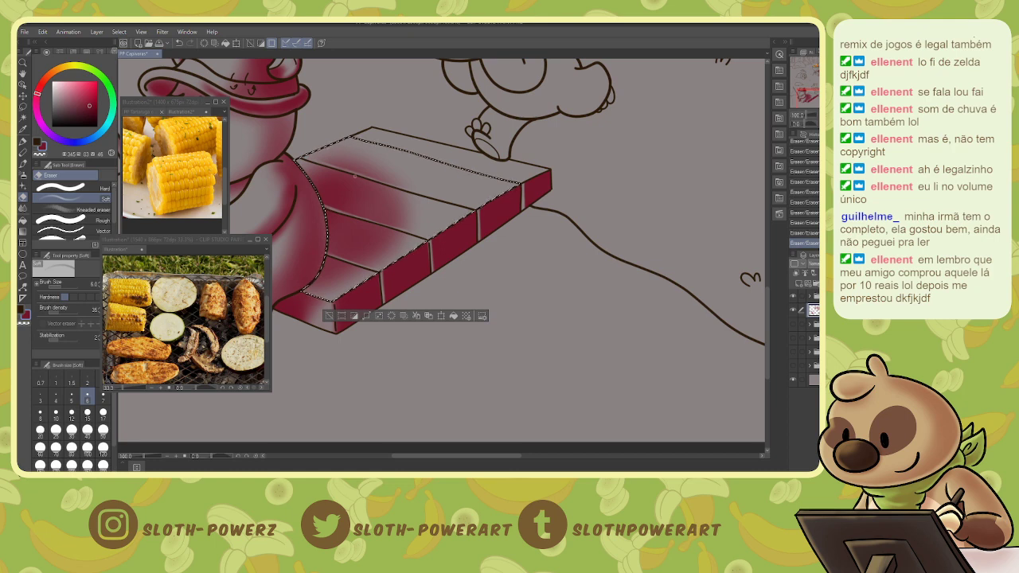
{"action": "key", "text": "ctrl+d"}
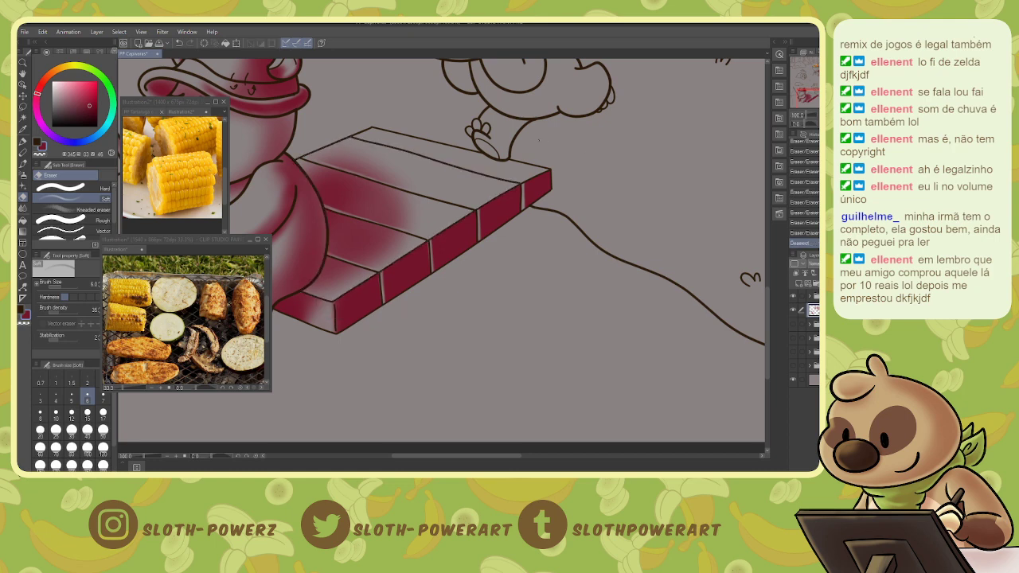
- Select the ground and rearmost plank area and airbrush a crimson shadow under the second capybara at size 80
{"action": "key", "text": "w"}
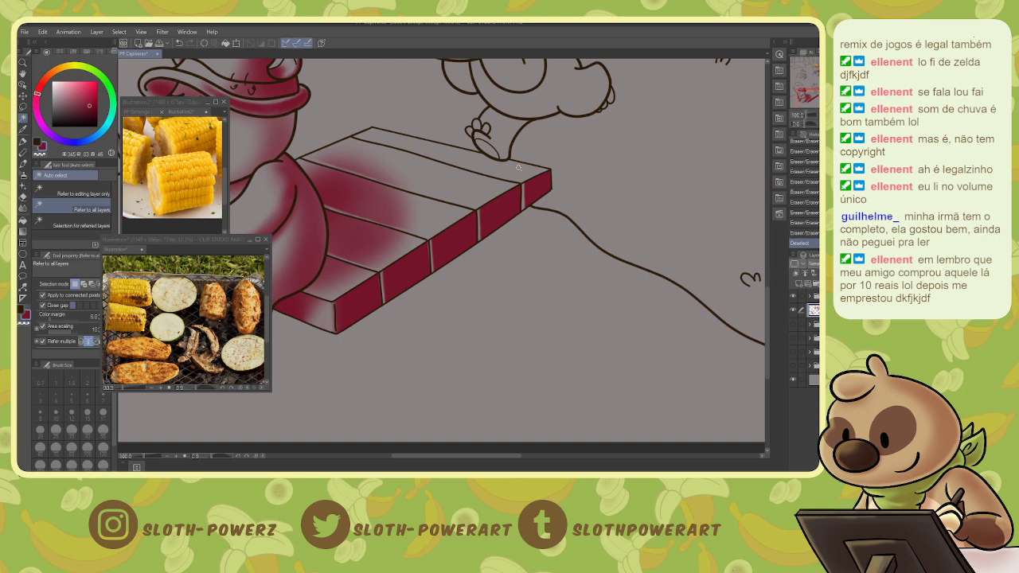
{"action": "left_click", "coordinate": [518, 167]}
{"action": "key", "text": "b"}
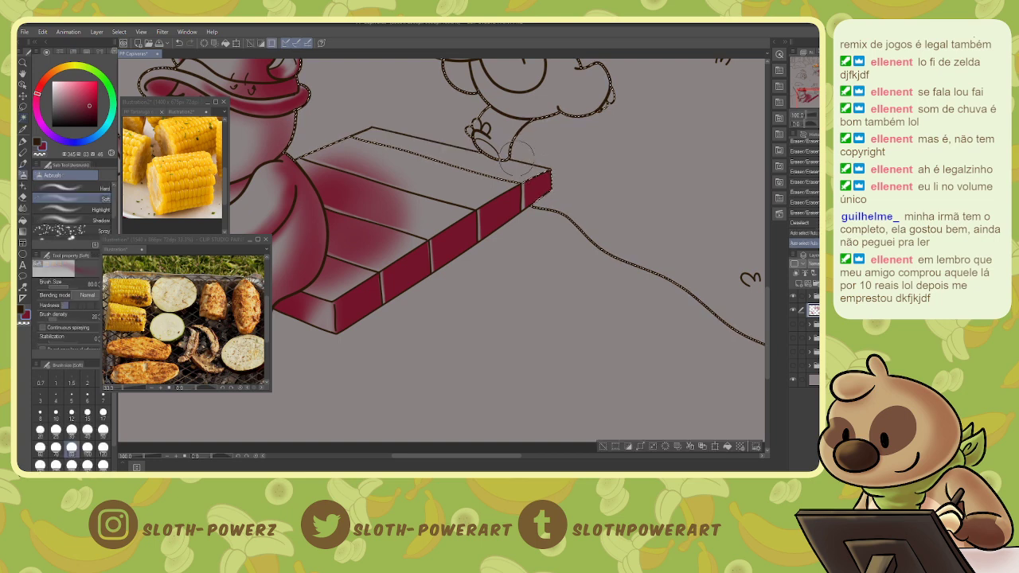
{"action": "mouse_move", "coordinate": [522, 163]}
{"action": "left_mouse_down"}
{"action": "mouse_move", "coordinate": [588, 133]}
{"action": "mouse_move", "coordinate": [537, 140]}
{"action": "mouse_move", "coordinate": [611, 117]}
{"action": "mouse_move", "coordinate": [516, 140]}
{"action": "mouse_move", "coordinate": [569, 136]}
{"action": "mouse_move", "coordinate": [587, 121]}
{"action": "mouse_move", "coordinate": [540, 147]}
{"action": "mouse_move", "coordinate": [579, 149]}
{"action": "mouse_move", "coordinate": [564, 171]}
{"action": "mouse_move", "coordinate": [605, 124]}
{"action": "left_mouse_up"}
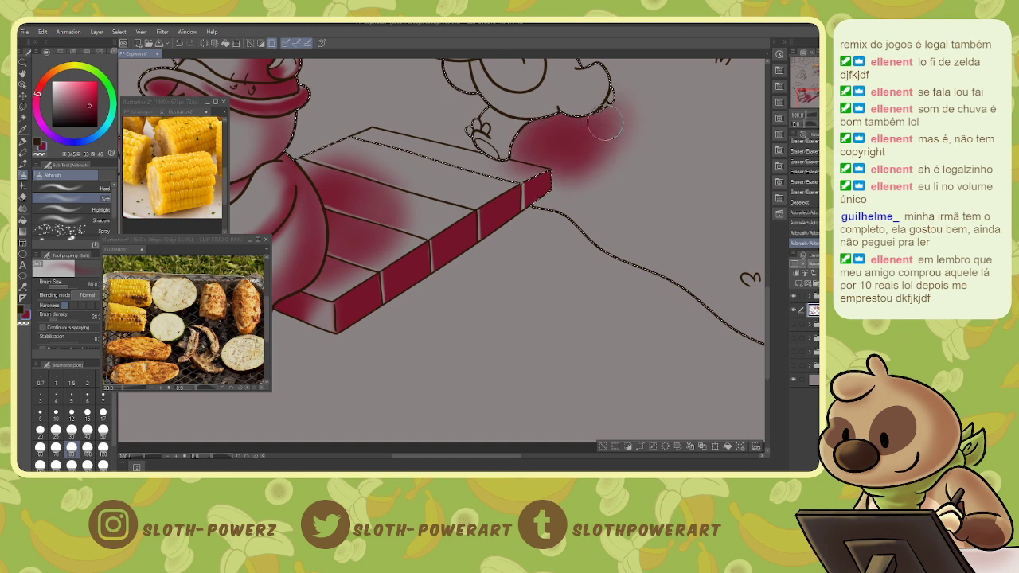
- Soften the ground shadow under the second capybara with the Soft eraser at size 60 and clear the selection
{"action": "key", "text": "e"}
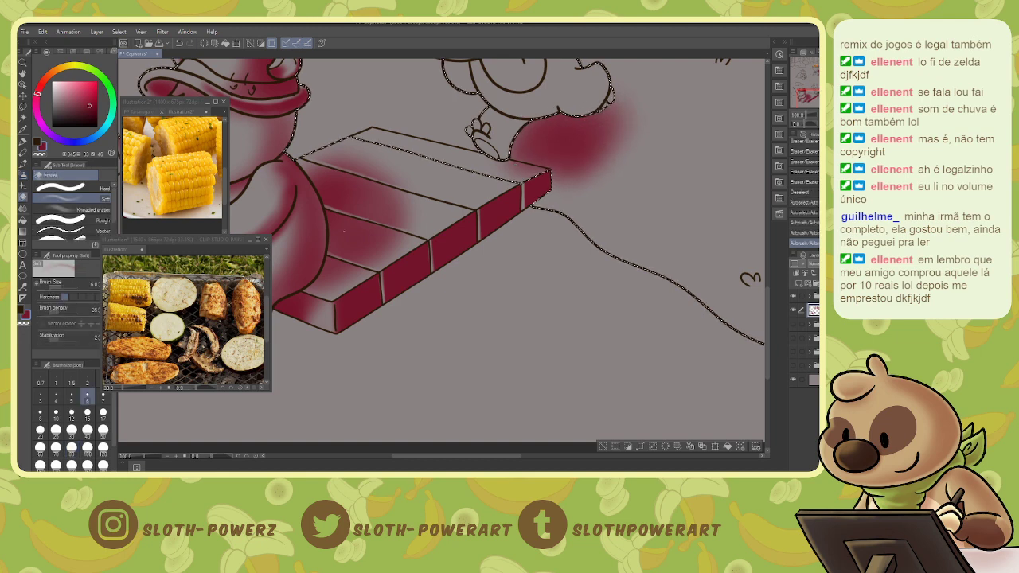
{"action": "key", "text": "bracketright"}
{"action": "key", "text": "bracketright"}
{"action": "key", "text": "bracketright"}
{"action": "key", "text": "bracketright"}
{"action": "key", "text": "bracketright"}
{"action": "key", "text": "bracketright"}
{"action": "key", "text": "bracketright"}
{"action": "key", "text": "bracketright"}
{"action": "key", "text": "bracketright"}
{"action": "key", "text": "bracketright"}
{"action": "key", "text": "bracketright"}
{"action": "key", "text": "bracketright"}
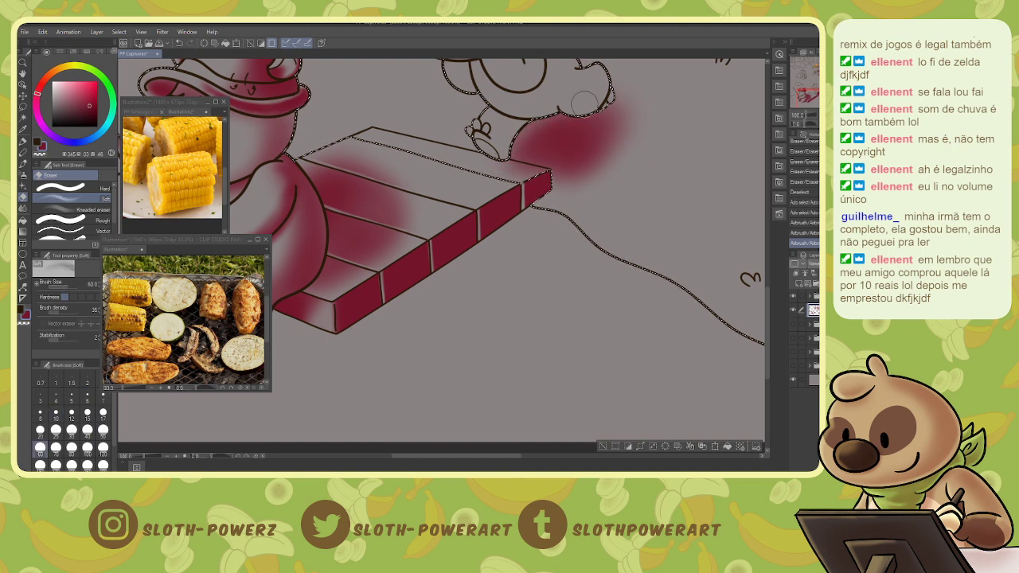
{"action": "left_click_drag", "start_coordinate": [568, 118], "coordinate": [511, 132]}
{"action": "mouse_move", "coordinate": [602, 100]}
{"action": "left_mouse_down"}
{"action": "mouse_move", "coordinate": [564, 109]}
{"action": "mouse_move", "coordinate": [472, 161]}
{"action": "mouse_move", "coordinate": [453, 278]}
{"action": "left_mouse_up"}
{"action": "key", "text": "ctrl+d"}
- Select the second capybara's lower leg and shade it crimson with the Soft airbrush at size 20
{"action": "key", "text": "w"}
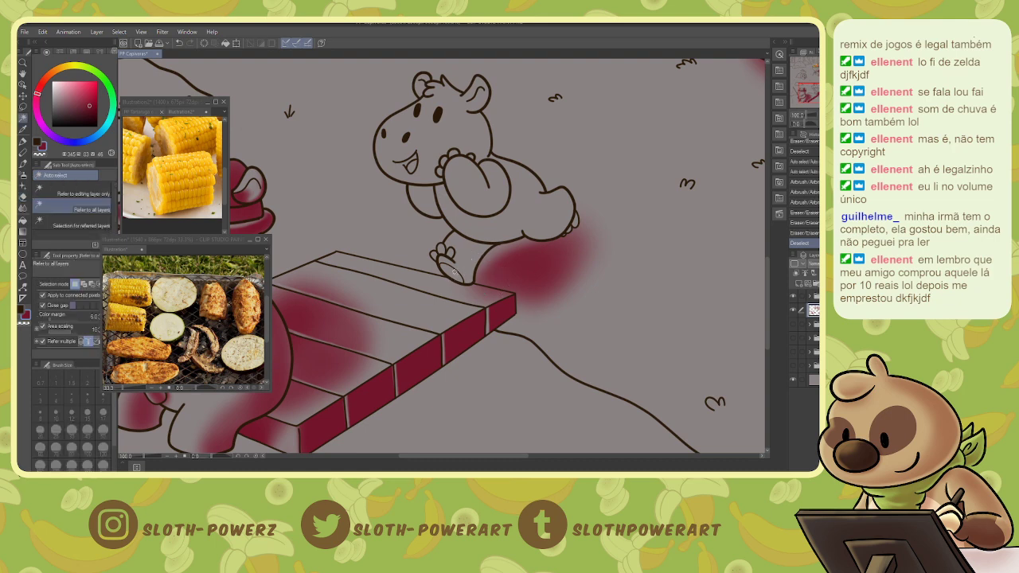
{"action": "left_click", "coordinate": [461, 266]}
{"action": "left_click", "coordinate": [479, 260]}
{"action": "key", "text": "b"}
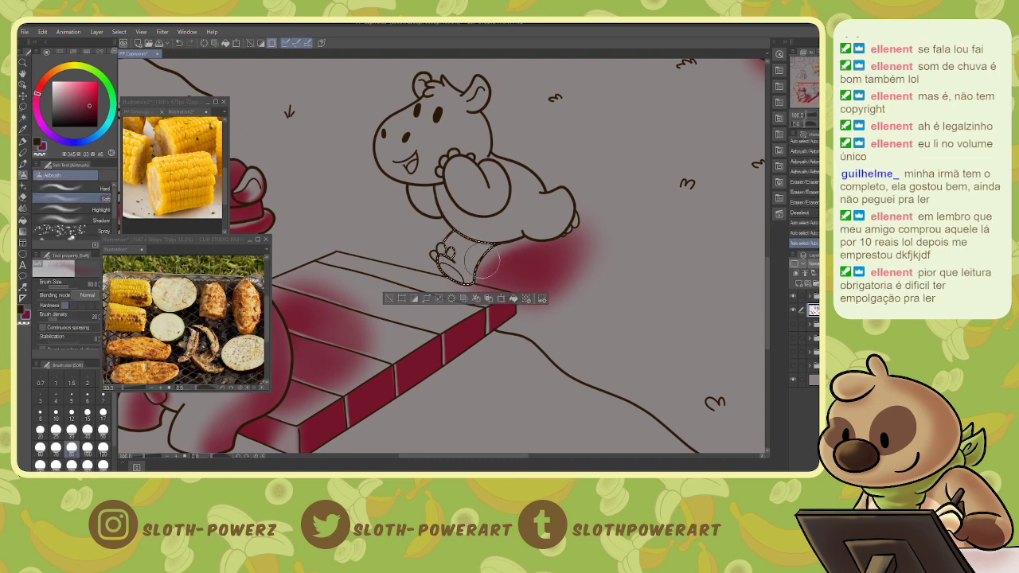
{"action": "key", "text": "bracketleft"}
{"action": "key", "text": "bracketleft"}
{"action": "key", "text": "bracketleft"}
{"action": "key", "text": "bracketleft"}
{"action": "key", "text": "bracketleft"}
{"action": "key", "text": "bracketleft"}
{"action": "key", "text": "bracketleft"}
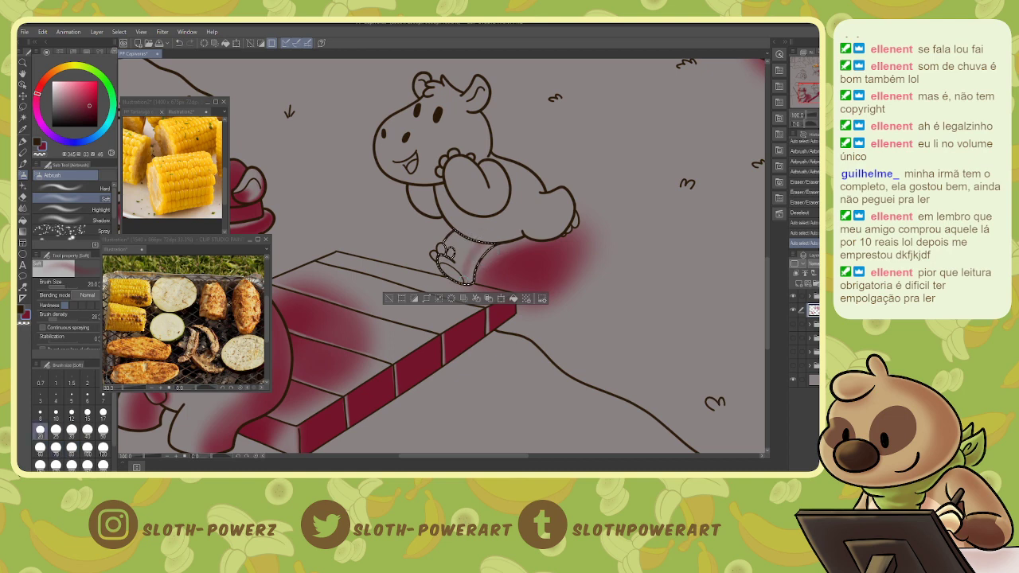
{"action": "mouse_move", "coordinate": [479, 247]}
{"action": "left_mouse_down"}
{"action": "mouse_move", "coordinate": [470, 274]}
{"action": "mouse_move", "coordinate": [462, 259]}
{"action": "mouse_move", "coordinate": [468, 266]}
{"action": "left_mouse_up"}
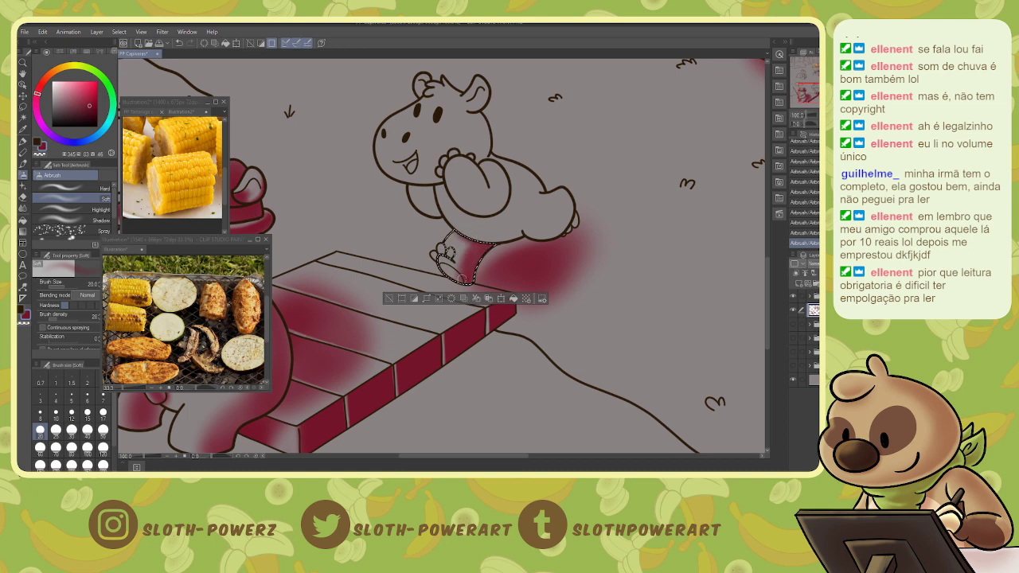
- Soften the crimson on the second capybara's lower leg with the Soft eraser at size 17
{"action": "key", "text": "e"}
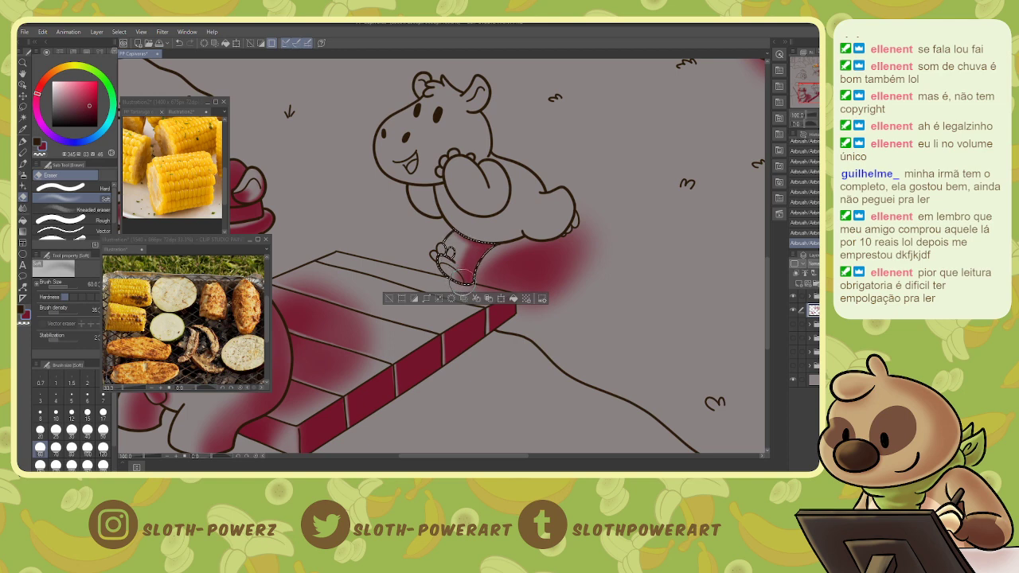
{"action": "key", "text": "p"}
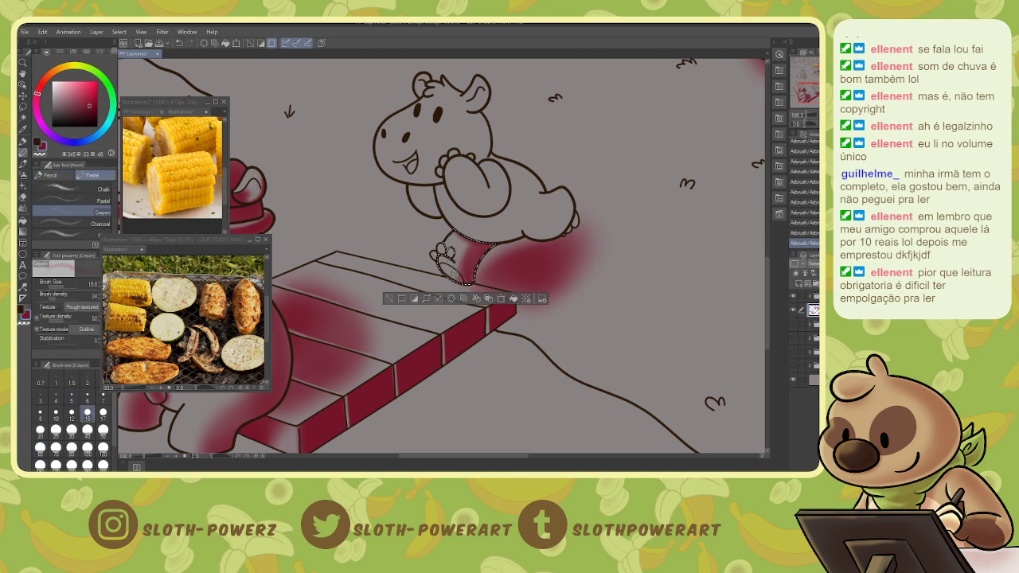
{"action": "key", "text": "e"}
{"action": "key", "text": "bracketleft"}
{"action": "key", "text": "bracketleft"}
{"action": "key", "text": "bracketleft"}
{"action": "key", "text": "bracketleft"}
{"action": "key", "text": "bracketleft"}
{"action": "key", "text": "bracketleft"}
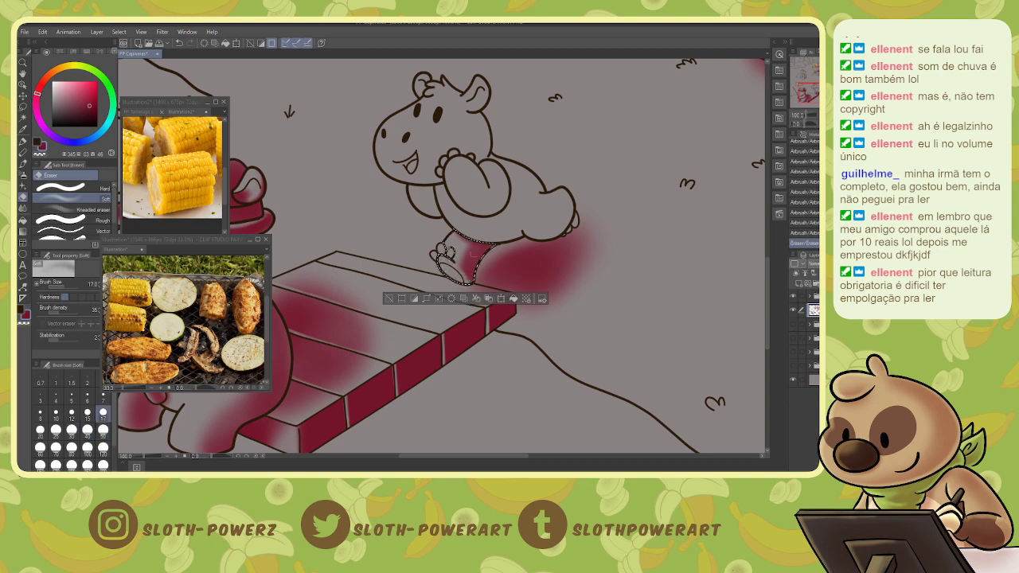
- Select the toes of the second capybara's front foot one at a time and airbrush them crimson at size 20
{"action": "key", "text": "w"}
{"action": "left_click", "coordinate": [452, 252]}
{"action": "key", "text": "b"}
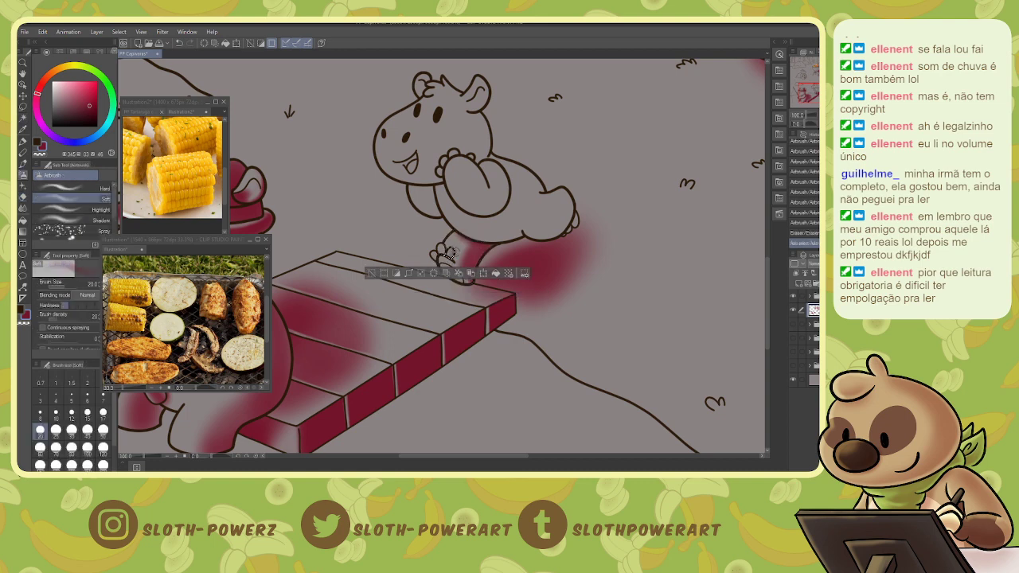
{"action": "left_click_drag", "start_coordinate": [441, 250], "coordinate": [444, 240]}
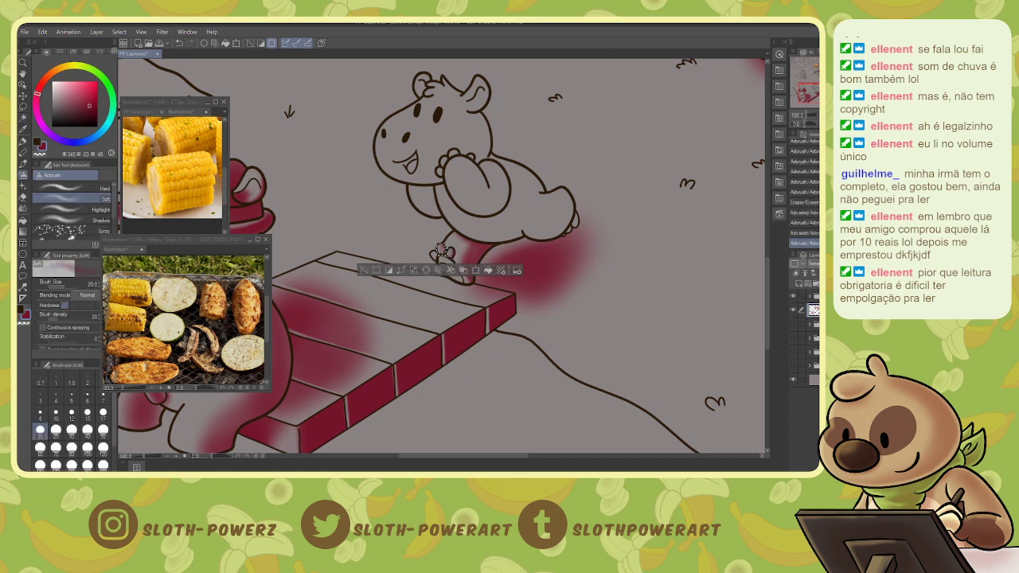
{"action": "key", "text": "ctrl+d"}
{"action": "key", "text": "w"}
{"action": "left_click", "coordinate": [436, 254]}
{"action": "key", "text": "b"}
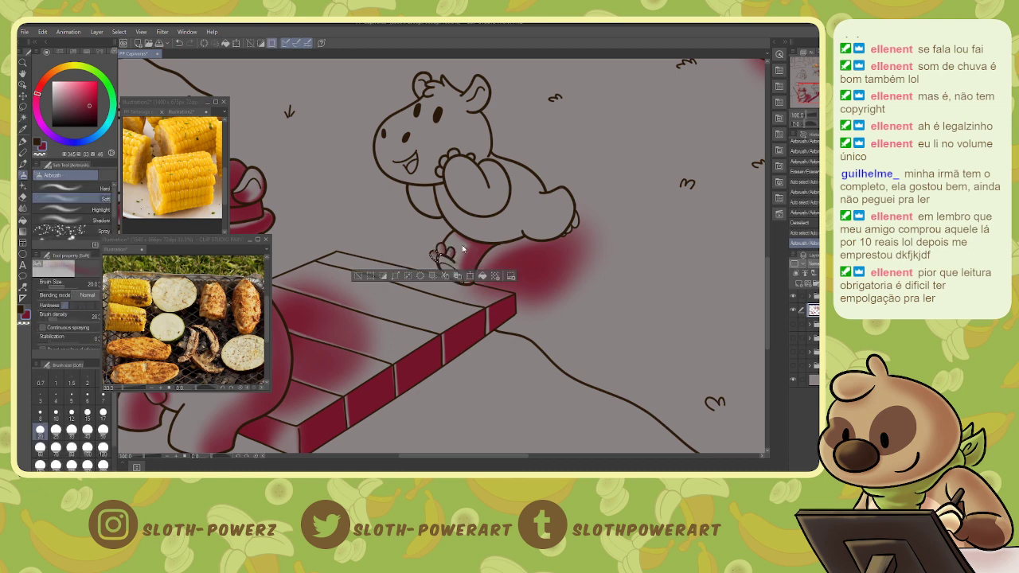
- Select the toes of the second capybara's raised rear foot one at a time, airbrush them crimson at size 20, and clear the selection
{"action": "key", "text": "w"}
{"action": "left_click", "coordinate": [575, 221]}
{"action": "key", "text": "b"}
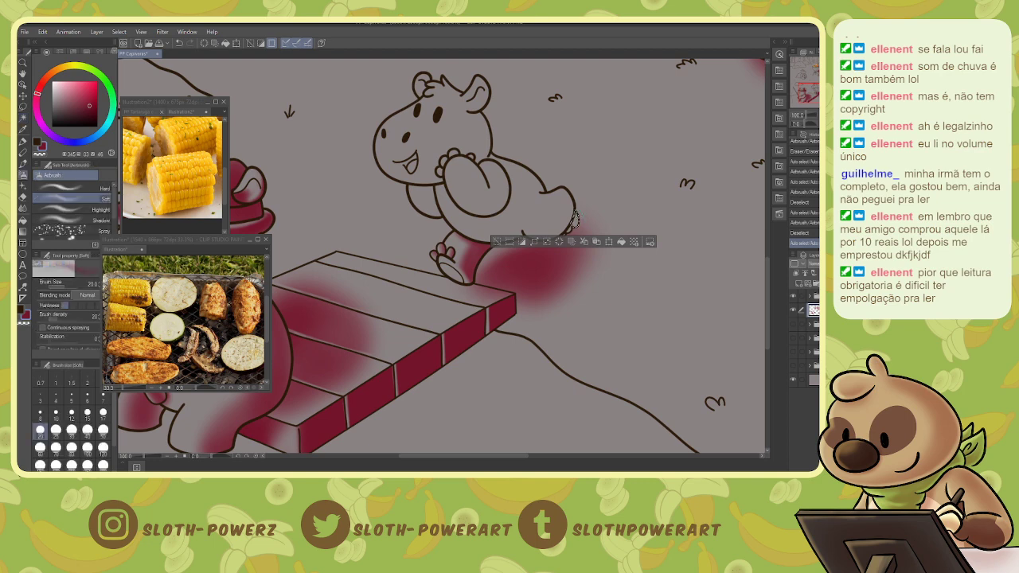
{"action": "left_click_drag", "start_coordinate": [576, 226], "coordinate": [578, 214]}
{"action": "key", "text": "ctrl+d"}
{"action": "key", "text": "w"}
{"action": "left_click", "coordinate": [571, 229]}
{"action": "key", "text": "b"}
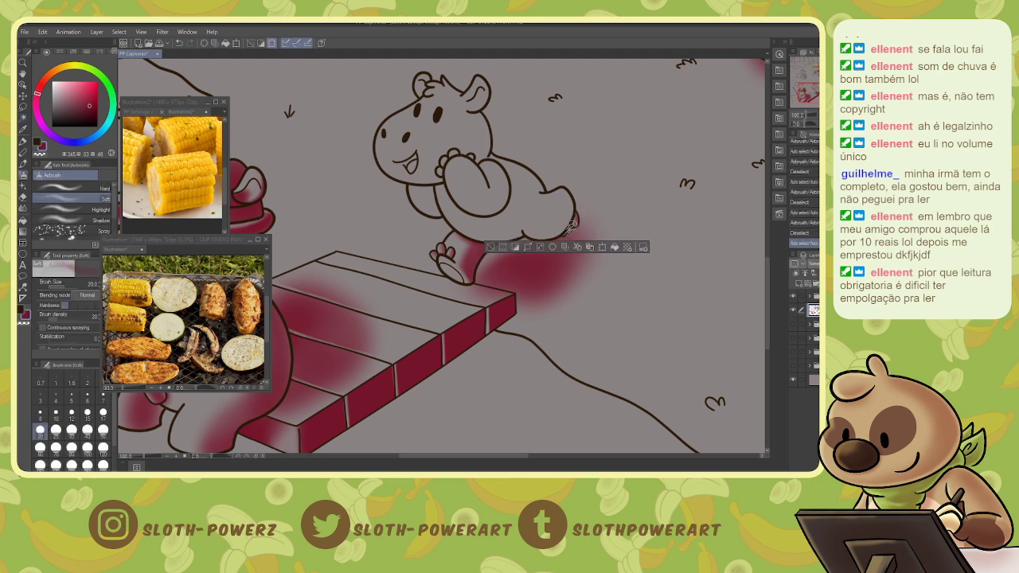
{"action": "key", "text": "ctrl+d"}
- Select the second capybara's body and shade its back, rump and the area around the arm crimson with the Soft airbrush at size 50
{"action": "key", "text": "w"}
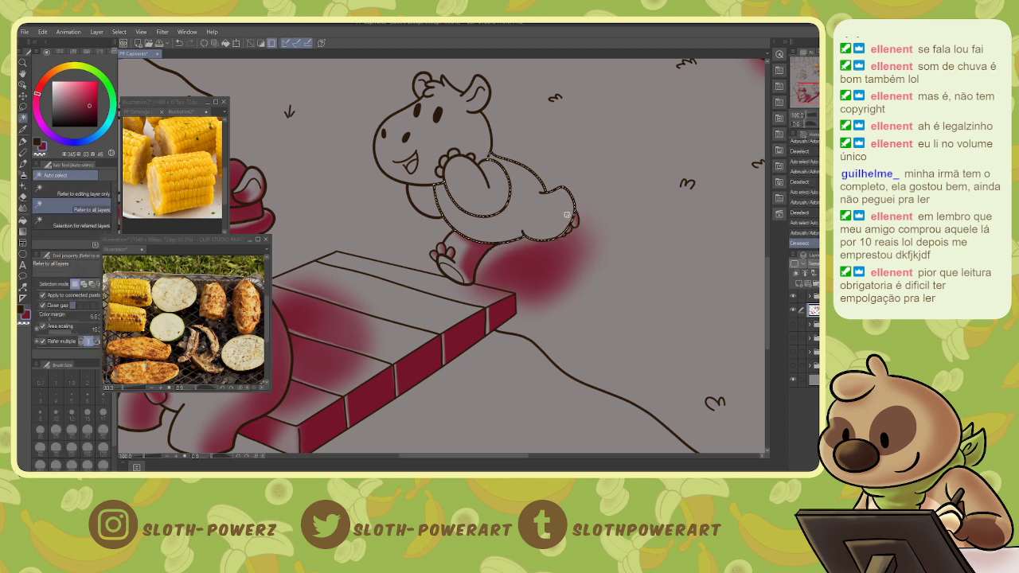
{"action": "left_click", "coordinate": [578, 222]}
{"action": "key", "text": "b"}
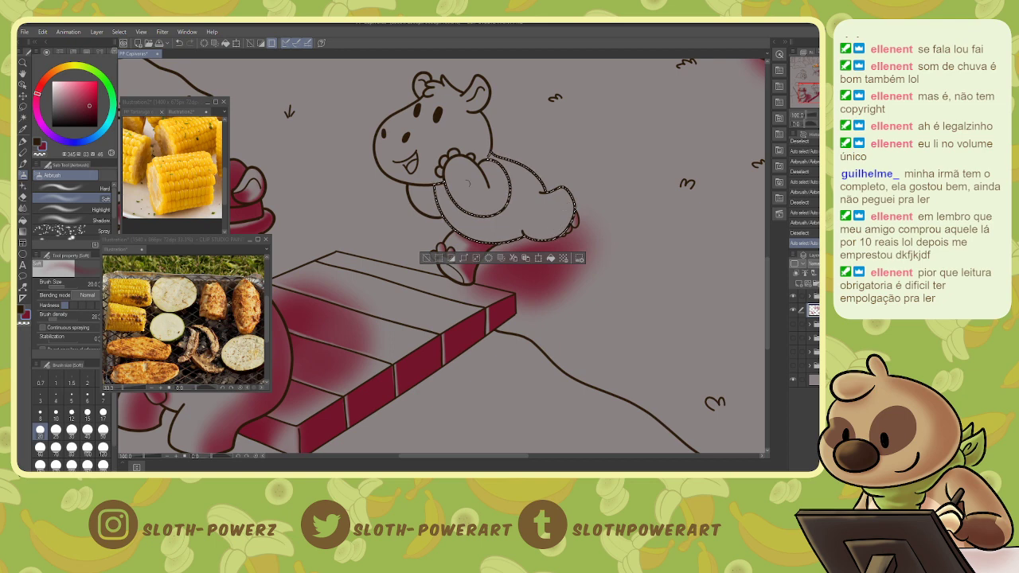
{"action": "key", "text": "bracketright"}
{"action": "key", "text": "bracketright"}
{"action": "key", "text": "bracketright"}
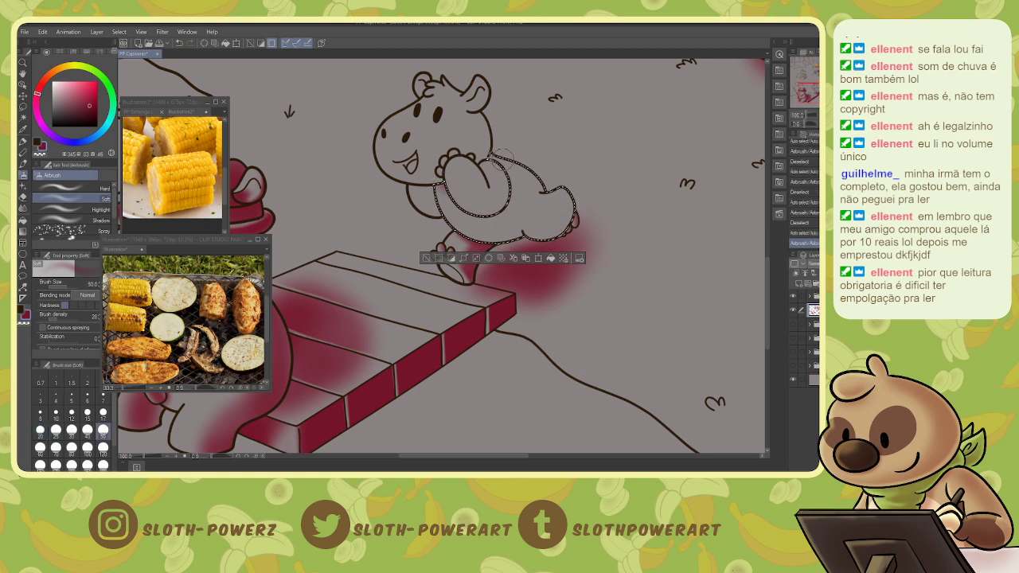
{"action": "mouse_move", "coordinate": [515, 165]}
{"action": "left_mouse_down"}
{"action": "mouse_move", "coordinate": [526, 189]}
{"action": "mouse_move", "coordinate": [560, 188]}
{"action": "left_mouse_up"}
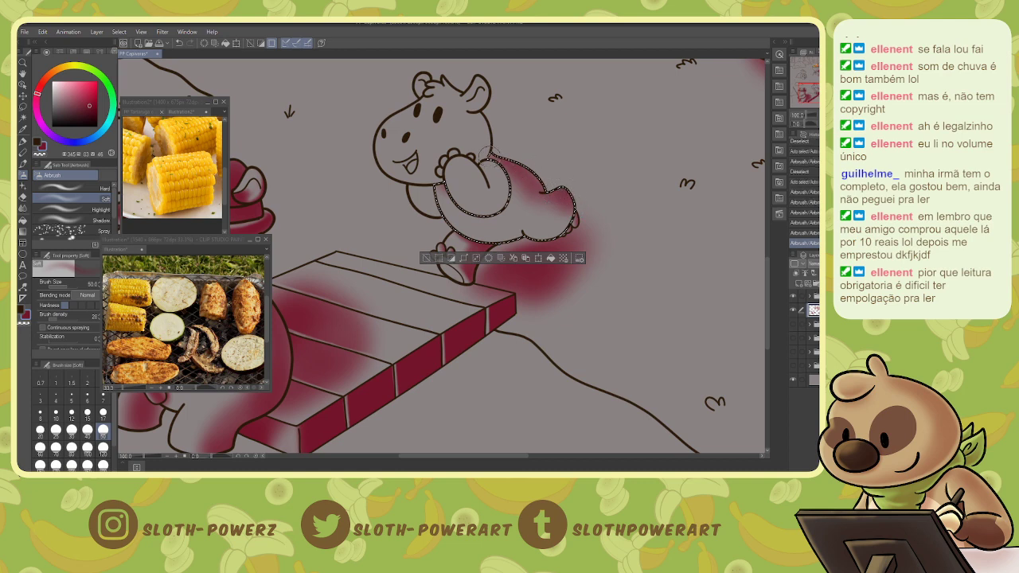
{"action": "left_click_drag", "start_coordinate": [488, 155], "coordinate": [505, 159]}
{"action": "left_click_drag", "start_coordinate": [478, 211], "coordinate": [493, 216]}
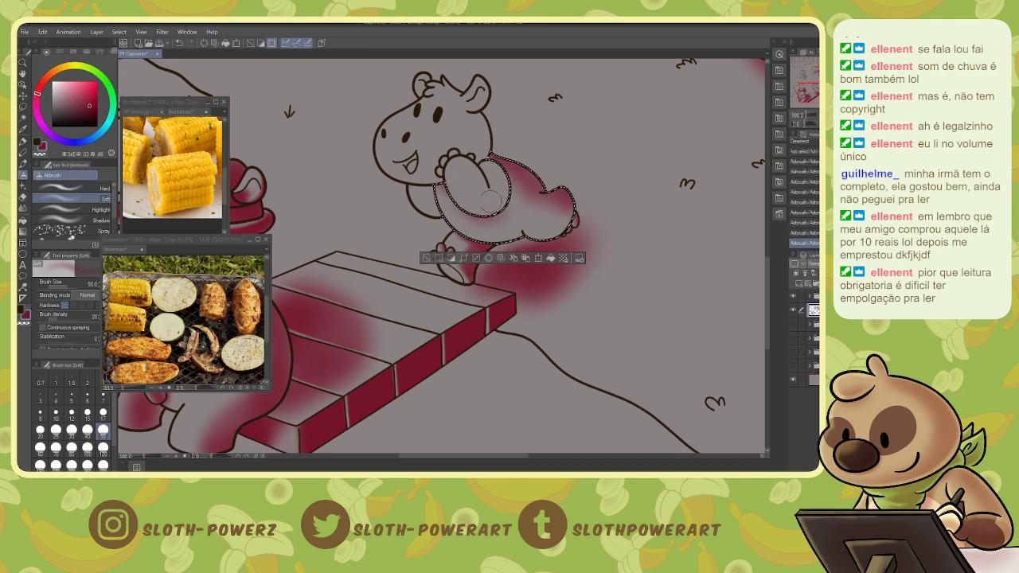
- Deepen the crimson along the second capybara's back and rump with the Soft airbrush at sizes between 20 and 50
{"action": "key", "text": "bracketleft"}
{"action": "key", "text": "bracketleft"}
{"action": "key", "text": "bracketleft"}
{"action": "key", "text": "bracketleft"}
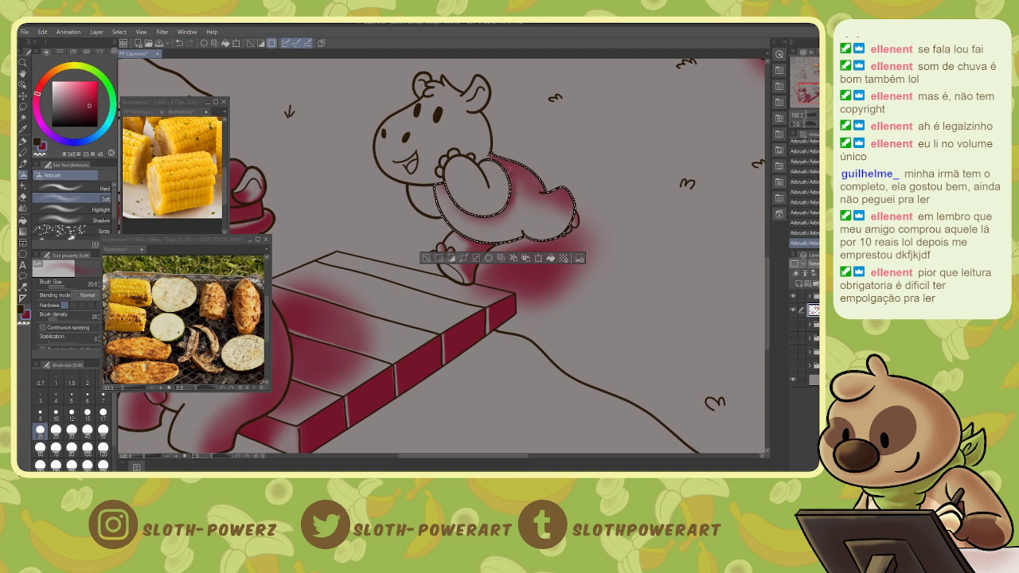
{"action": "key", "text": "bracketright"}
{"action": "key", "text": "bracketright"}
{"action": "key", "text": "bracketright"}
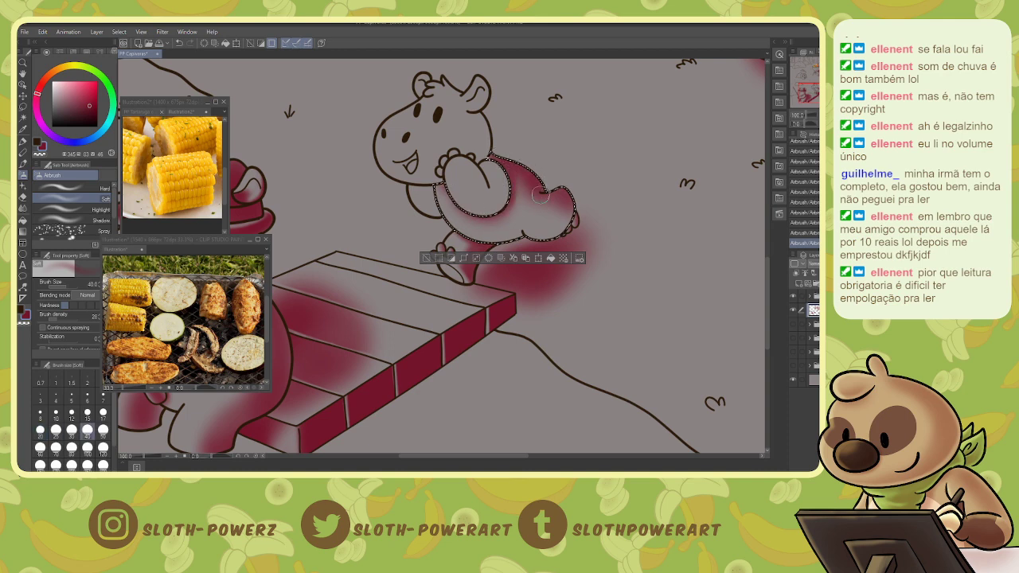
{"action": "key", "text": "bracketright"}
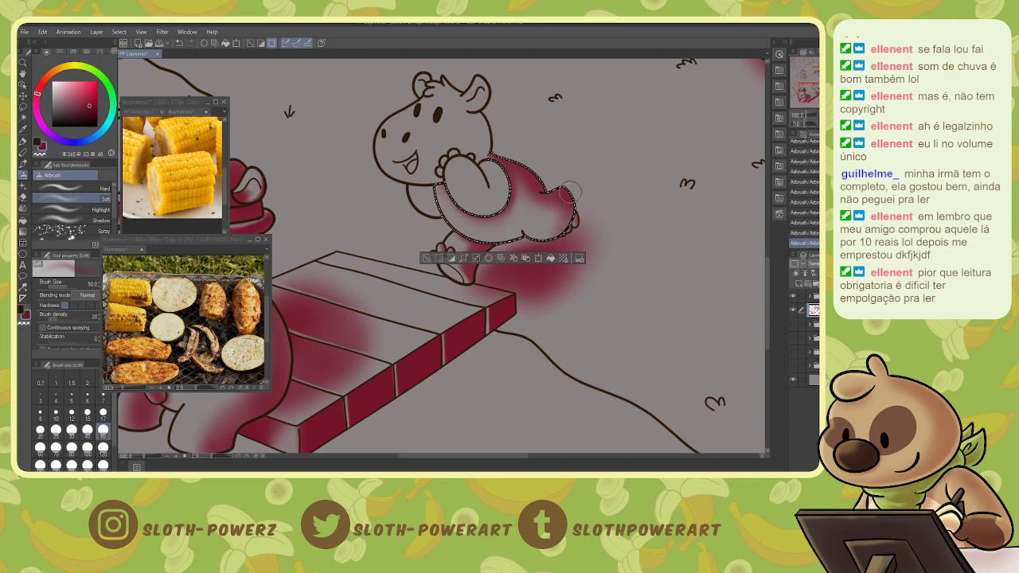
{"action": "mouse_move", "coordinate": [570, 192]}
{"action": "left_mouse_down"}
{"action": "mouse_move", "coordinate": [567, 211]}
{"action": "mouse_move", "coordinate": [523, 253]}
{"action": "mouse_move", "coordinate": [585, 271]}
{"action": "left_mouse_up"}
- Select the second capybara's near arm and shade it crimson with the Soft airbrush at size 50
{"action": "key", "text": "w"}
{"action": "left_click", "coordinate": [523, 276]}
{"action": "key", "text": "b"}
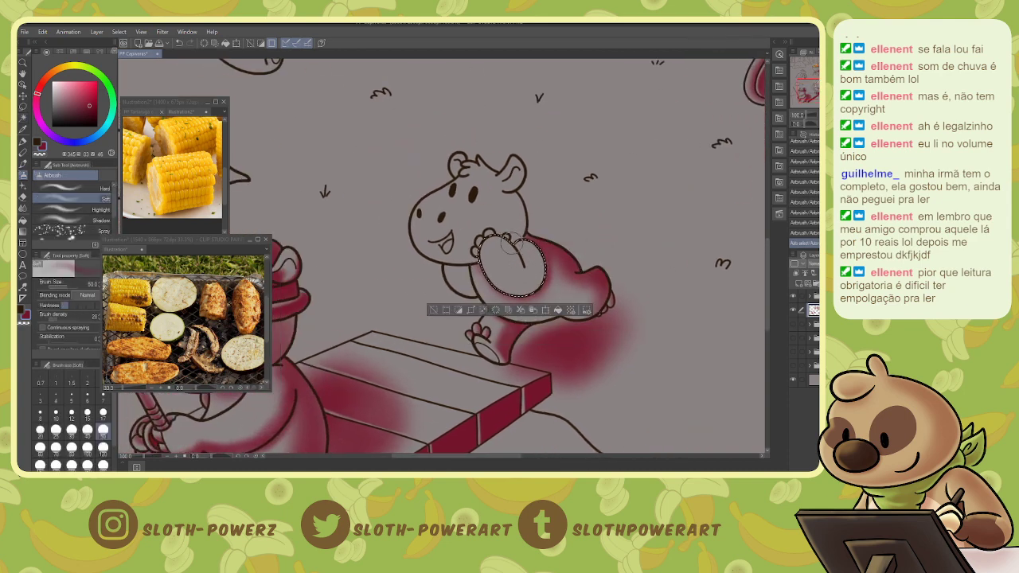
{"action": "mouse_move", "coordinate": [495, 239]}
{"action": "left_mouse_down"}
{"action": "mouse_move", "coordinate": [513, 266]}
{"action": "mouse_move", "coordinate": [535, 273]}
{"action": "mouse_move", "coordinate": [496, 254]}
{"action": "mouse_move", "coordinate": [503, 267]}
{"action": "mouse_move", "coordinate": [535, 272]}
{"action": "mouse_move", "coordinate": [520, 263]}
{"action": "left_mouse_up"}
- Soften the crimson on the second capybara's near arm with the Soft eraser at size 17 and raise the eraser size to 50
{"action": "key", "text": "e"}
{"action": "mouse_move", "coordinate": [514, 248]}
{"action": "left_mouse_down"}
{"action": "mouse_move", "coordinate": [521, 264]}
{"action": "mouse_move", "coordinate": [520, 236]}
{"action": "left_mouse_up"}
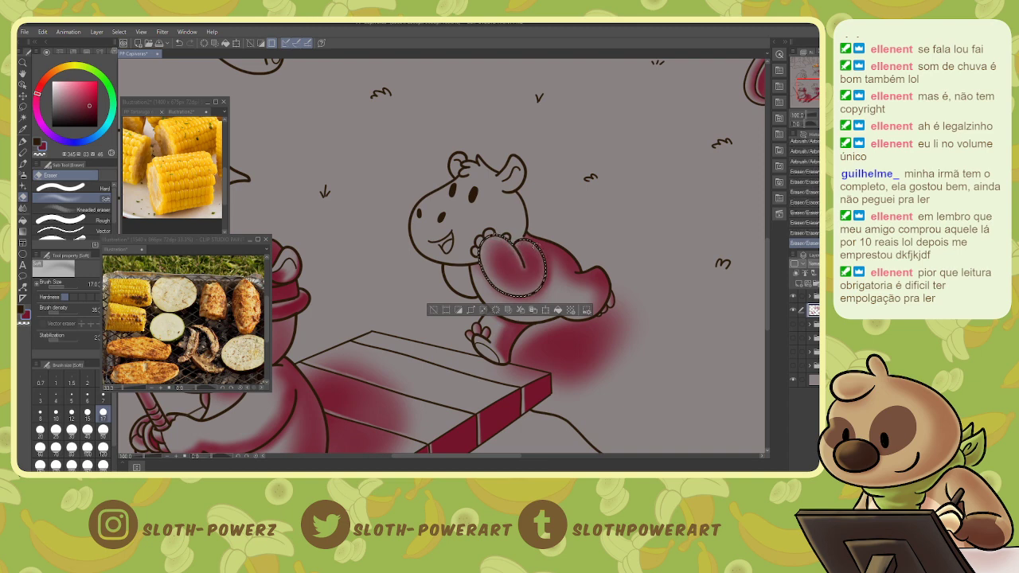
{"action": "key", "text": "bracketright"}
{"action": "key", "text": "bracketright"}
{"action": "key", "text": "bracketright"}
{"action": "key", "text": "bracketright"}
{"action": "key", "text": "bracketright"}
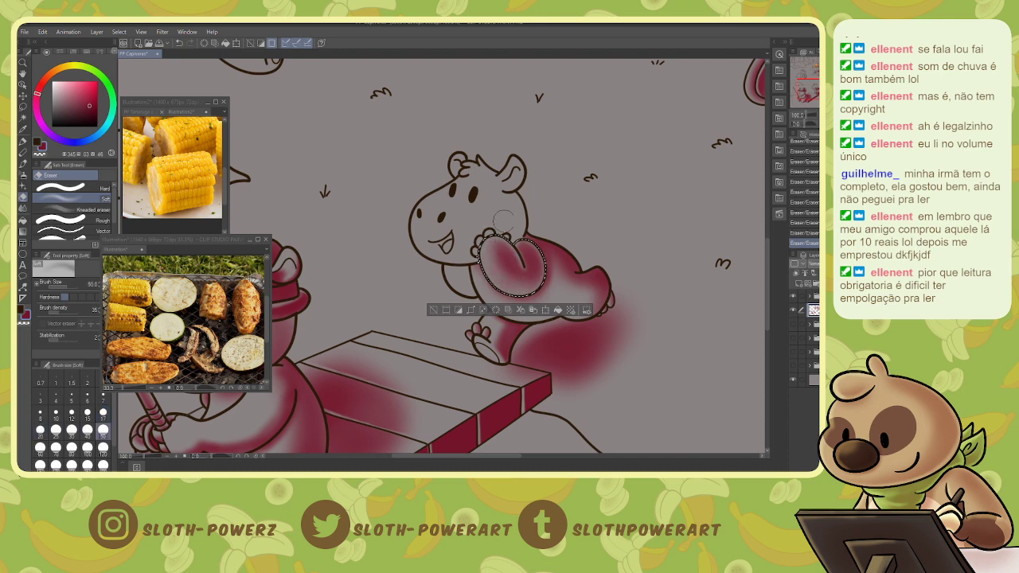
- Select the lower fingers of the second capybara's near hand, airbrush them crimson at size 10, and clear the selection
{"action": "key", "text": "w"}
{"action": "left_click", "coordinate": [475, 252]}
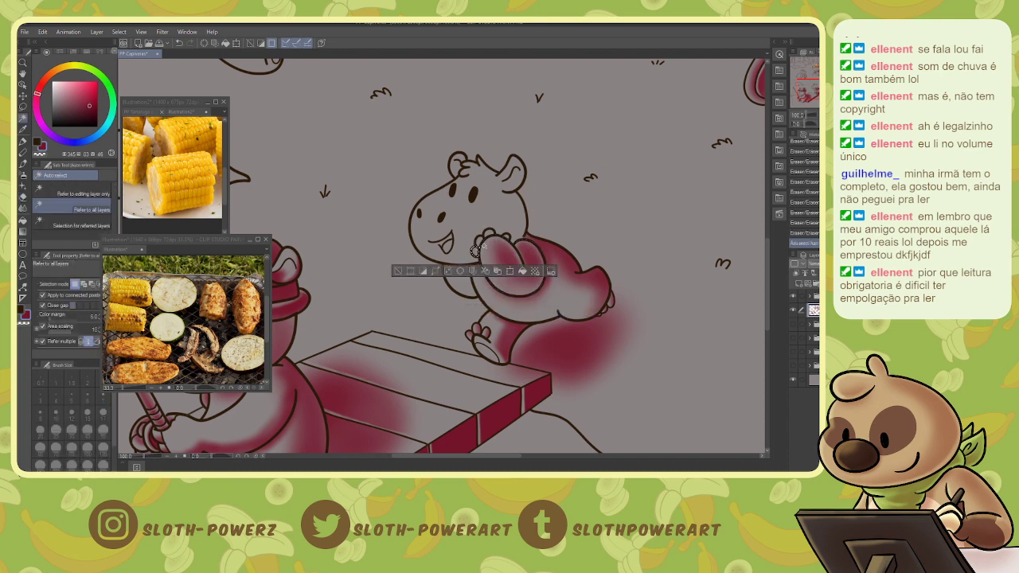
{"action": "key", "text": "b"}
{"action": "key", "text": "bracketleft"}
{"action": "key", "text": "bracketleft"}
{"action": "key", "text": "bracketleft"}
{"action": "key", "text": "bracketleft"}
{"action": "key", "text": "bracketleft"}
{"action": "key", "text": "bracketleft"}
{"action": "key", "text": "bracketleft"}
{"action": "key", "text": "bracketleft"}
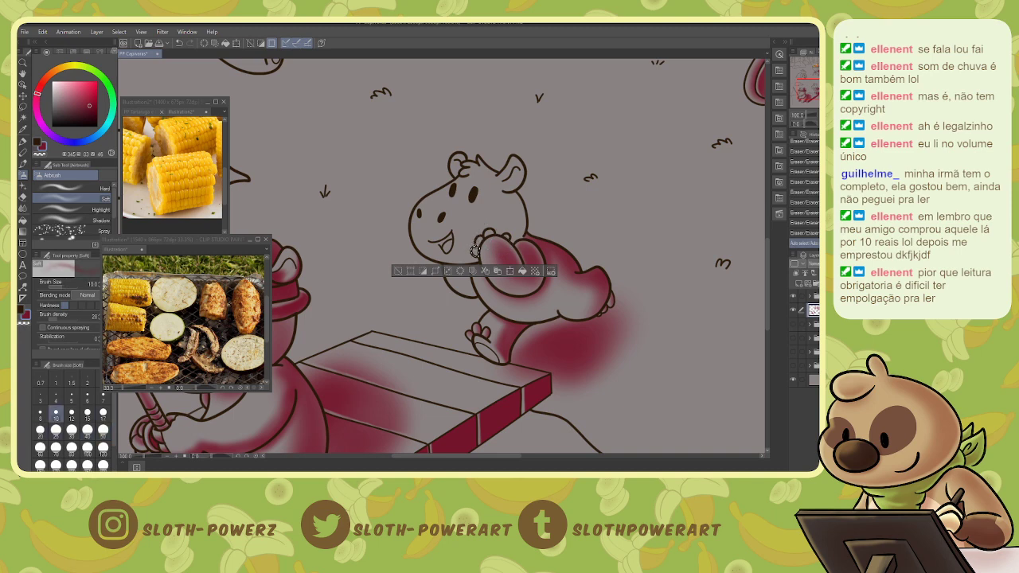
{"action": "left_click", "coordinate": [475, 252]}
{"action": "key", "text": "w"}
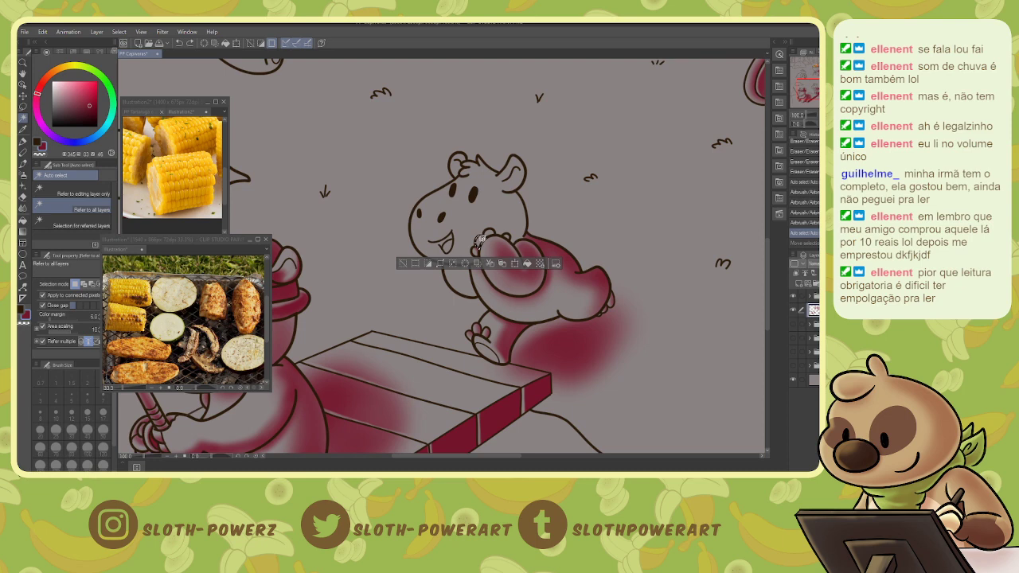
{"action": "key", "text": "ctrl+d"}
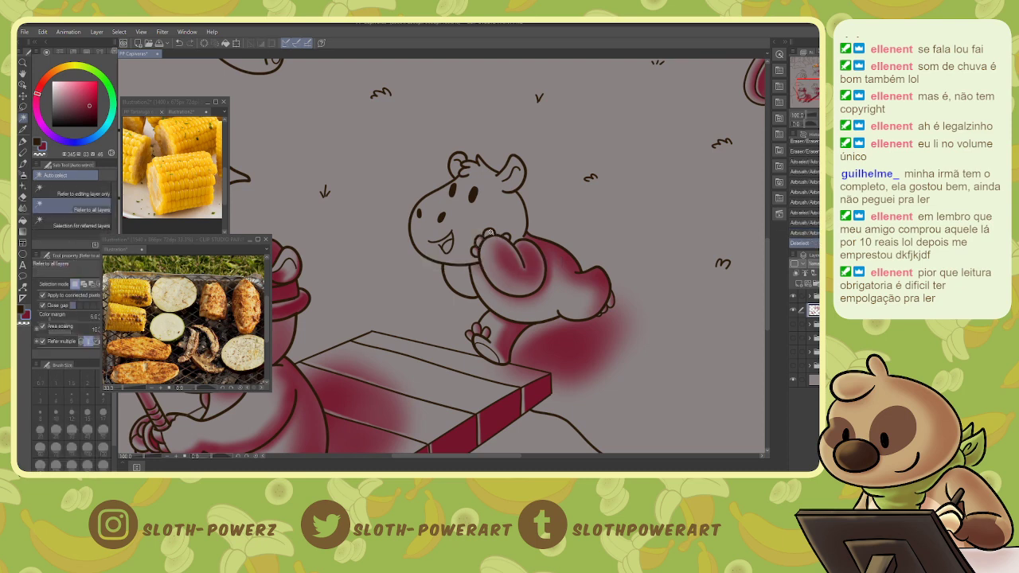
- Select the upper fingers of the second capybara's near hand one at a time, airbrush them crimson at size 10, and clear the selection
{"action": "left_click", "coordinate": [490, 233]}
{"action": "key", "text": "b"}
{"action": "left_click", "coordinate": [488, 235]}
{"action": "left_click", "coordinate": [489, 235]}
{"action": "left_click", "coordinate": [489, 235]}
{"action": "key", "text": "ctrl+d"}
{"action": "key", "text": "w"}
{"action": "left_click", "coordinate": [505, 237]}
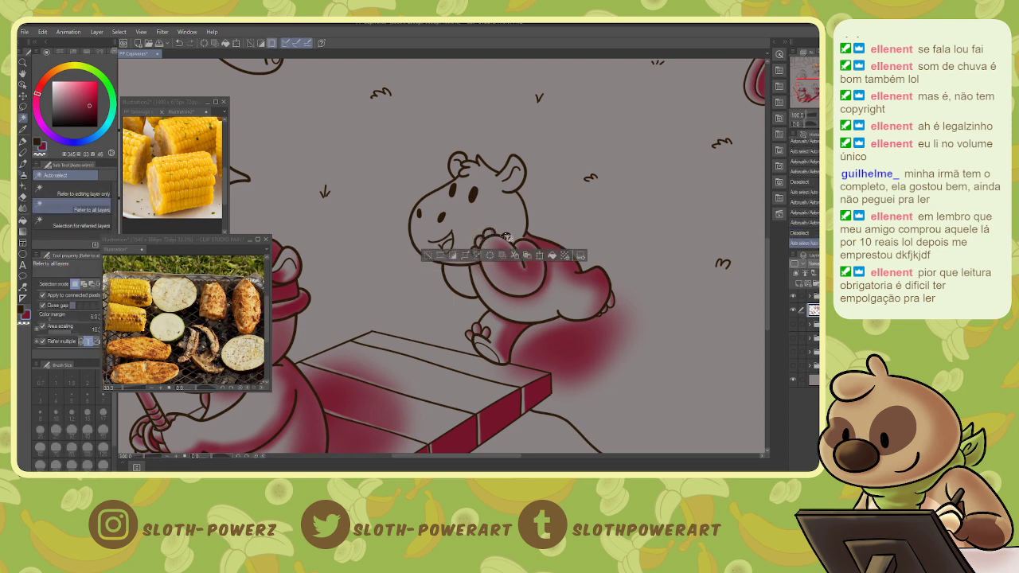
{"action": "key", "text": "b"}
{"action": "left_click", "coordinate": [505, 237]}
{"action": "left_click", "coordinate": [505, 237]}
{"action": "left_click", "coordinate": [505, 237]}
{"action": "key", "text": "ctrl+d"}
- Select the second capybara's far arm, airbrush it crimson at size 40, soften it with the Soft eraser at size 50, and clear the selection
{"action": "key", "text": "w"}
{"action": "left_click", "coordinate": [459, 279]}
{"action": "key", "text": "b"}
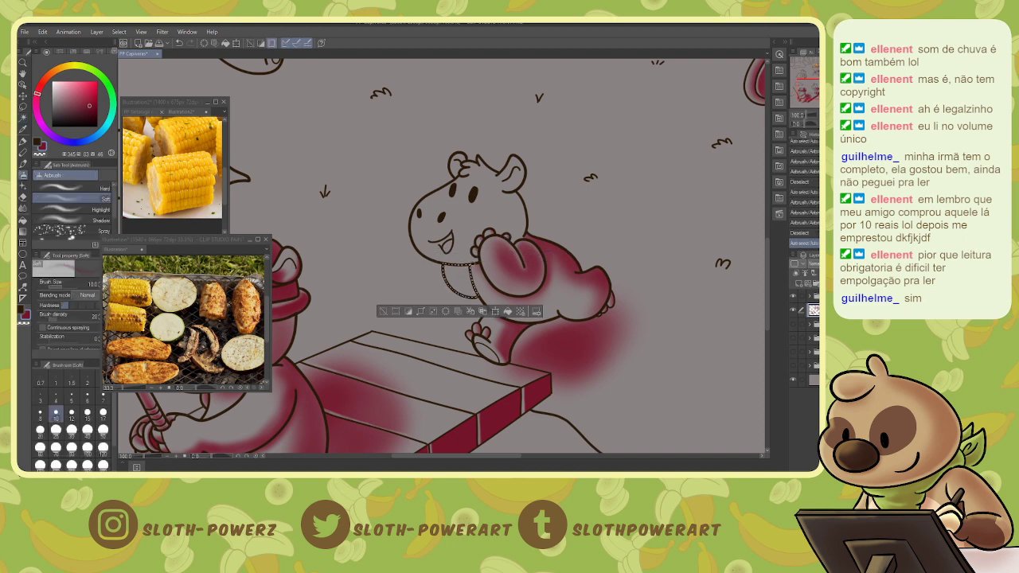
{"action": "key", "text": "bracketright"}
{"action": "key", "text": "bracketright"}
{"action": "key", "text": "bracketright"}
{"action": "key", "text": "bracketright"}
{"action": "key", "text": "bracketright"}
{"action": "key", "text": "bracketright"}
{"action": "key", "text": "bracketright"}
{"action": "mouse_move", "coordinate": [461, 272]}
{"action": "left_mouse_down"}
{"action": "mouse_move", "coordinate": [488, 267]}
{"action": "mouse_move", "coordinate": [465, 272]}
{"action": "mouse_move", "coordinate": [446, 257]}
{"action": "mouse_move", "coordinate": [468, 306]}
{"action": "left_mouse_up"}
{"action": "key", "text": "e"}
{"action": "key", "text": "ctrl+d"}
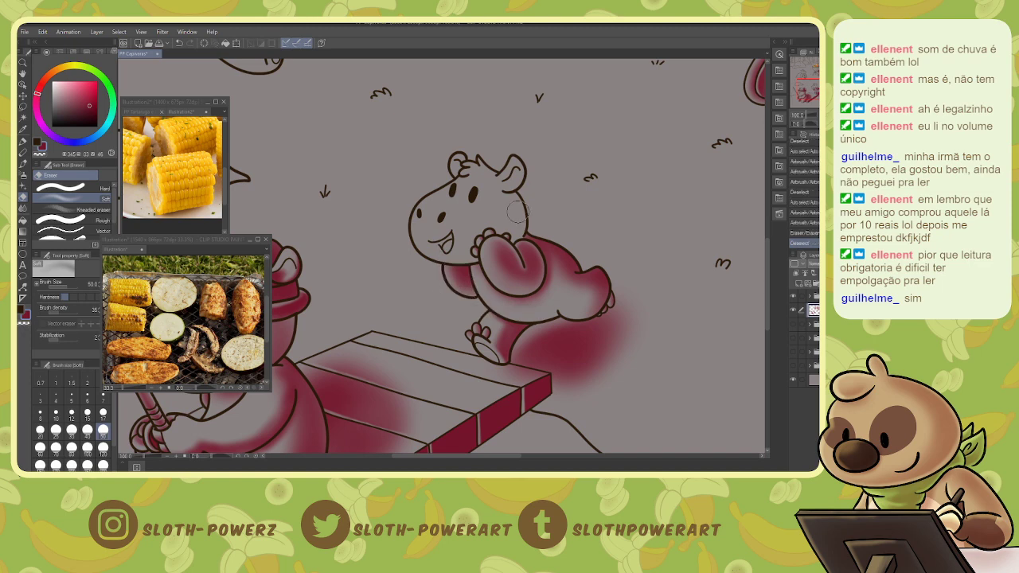
- Select the second capybara's head and shade the near ear and the back of the head crimson with the Soft airbrush at size 70
{"action": "key", "text": "w"}
{"action": "left_click", "coordinate": [511, 214]}
{"action": "key", "text": "b"}
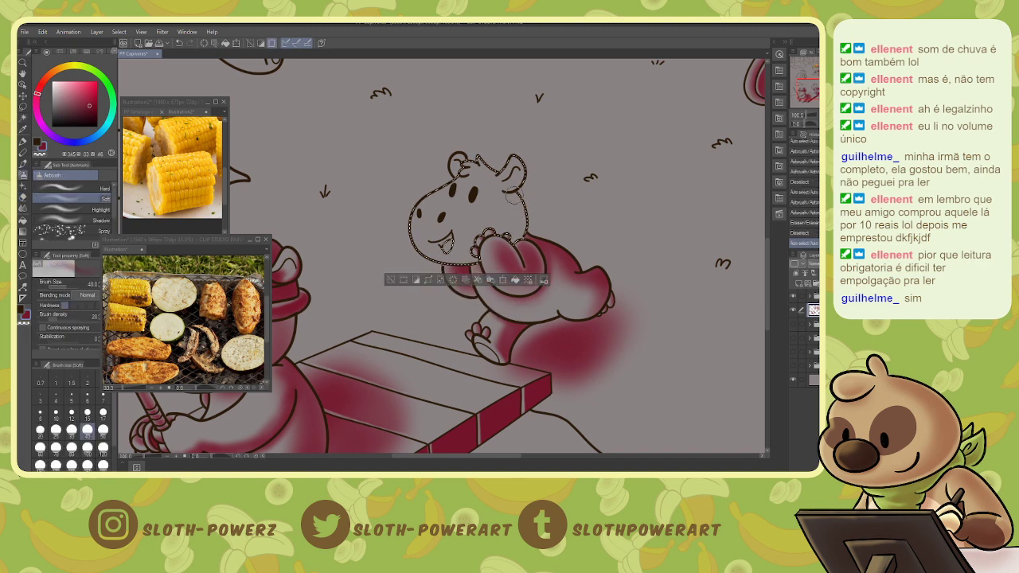
{"action": "key", "text": "bracketright"}
{"action": "key", "text": "bracketright"}
{"action": "mouse_move", "coordinate": [502, 175]}
{"action": "left_mouse_down"}
{"action": "mouse_move", "coordinate": [476, 257]}
{"action": "mouse_move", "coordinate": [485, 259]}
{"action": "mouse_move", "coordinate": [520, 170]}
{"action": "mouse_move", "coordinate": [514, 249]}
{"action": "mouse_move", "coordinate": [525, 169]}
{"action": "mouse_move", "coordinate": [513, 247]}
{"action": "left_mouse_up"}
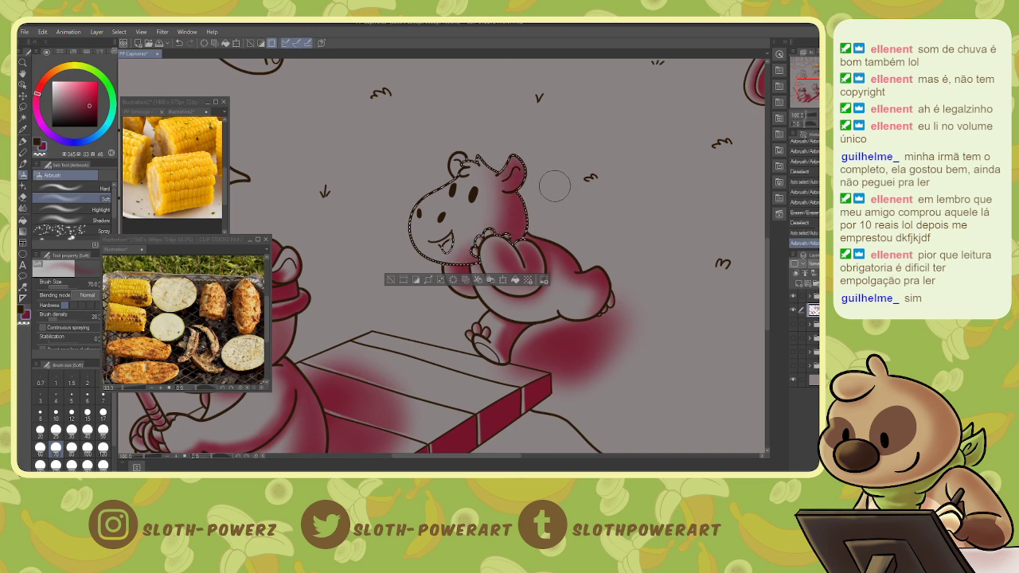
- Erase a thin highlight along the rim of the second capybara's near ear with the Soft eraser at size 10
{"action": "key", "text": "e"}
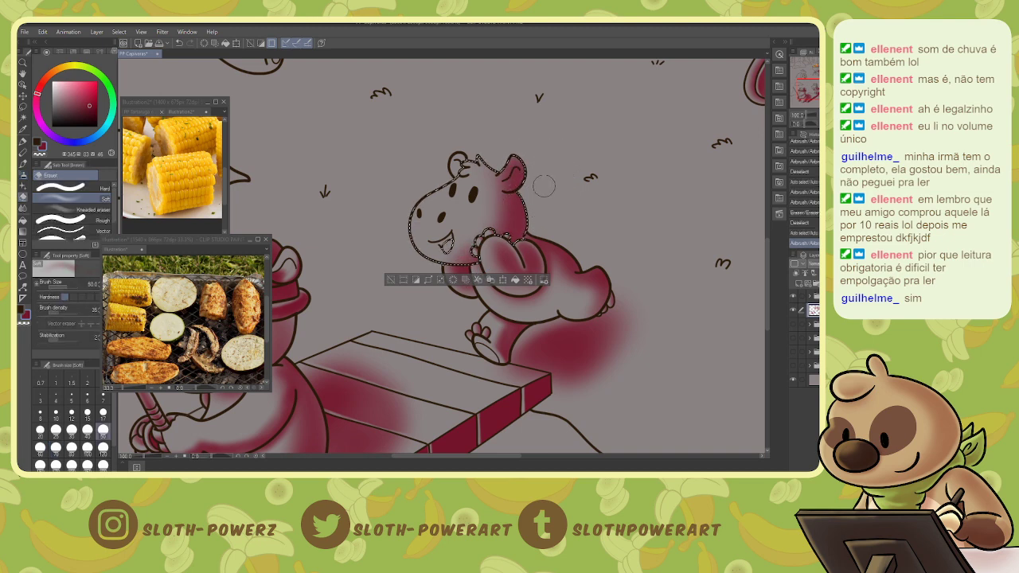
{"action": "key", "text": "bracketleft"}
{"action": "key", "text": "bracketleft"}
{"action": "key", "text": "bracketleft"}
{"action": "key", "text": "bracketleft"}
{"action": "key", "text": "bracketleft"}
{"action": "key", "text": "bracketleft"}
{"action": "key", "text": "bracketleft"}
{"action": "key", "text": "bracketleft"}
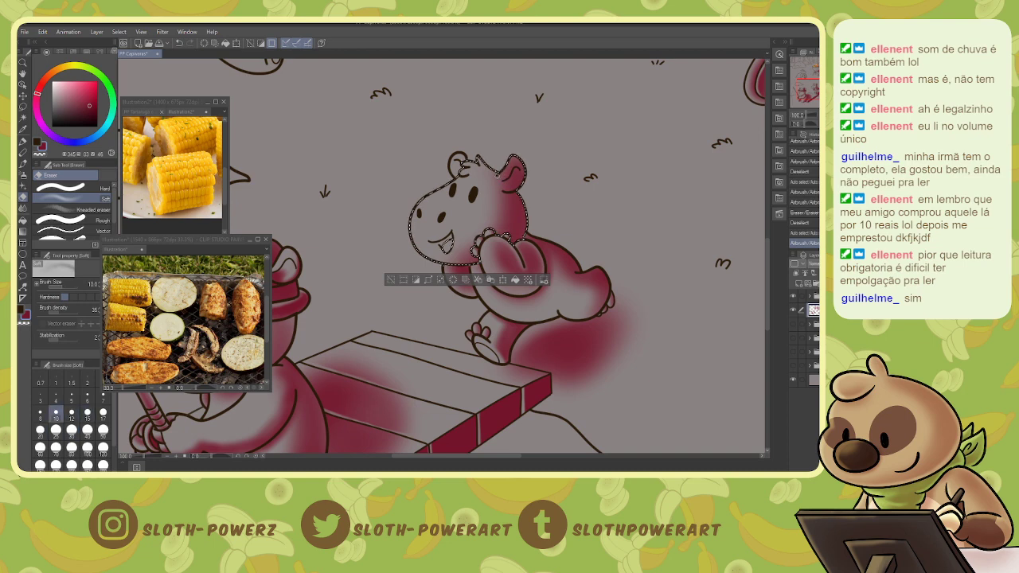
{"action": "left_click_drag", "start_coordinate": [501, 175], "coordinate": [513, 157]}
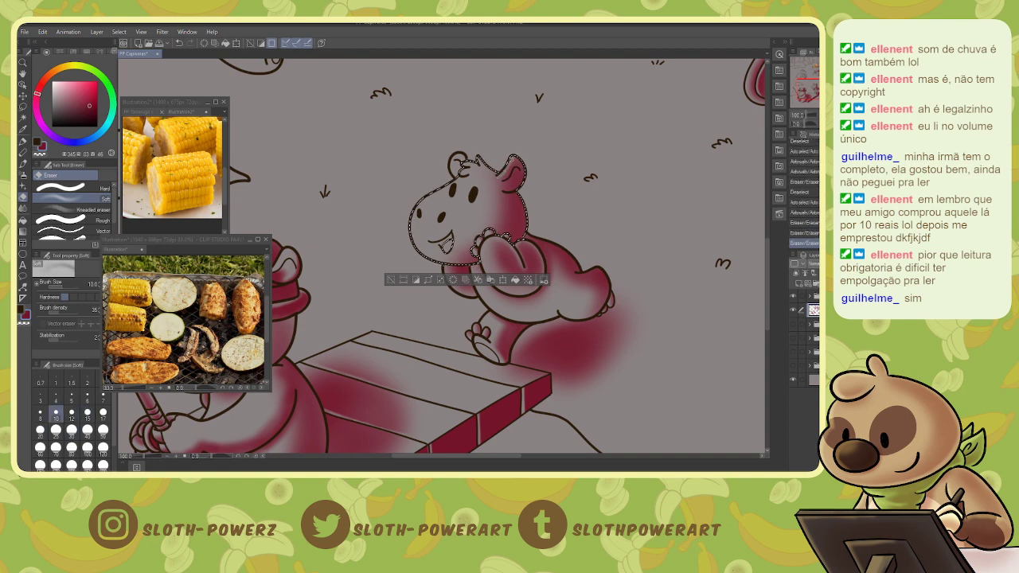
- Soften the crimson on the near ear and the back of the second capybara's head with the Soft eraser at size 17
{"action": "key", "text": "bracketright"}
{"action": "key", "text": "bracketright"}
{"action": "key", "text": "bracketright"}
{"action": "mouse_move", "coordinate": [510, 170]}
{"action": "left_mouse_down"}
{"action": "mouse_move", "coordinate": [517, 159]}
{"action": "mouse_move", "coordinate": [522, 170]}
{"action": "left_mouse_up"}
{"action": "left_click_drag", "start_coordinate": [515, 193], "coordinate": [520, 183]}
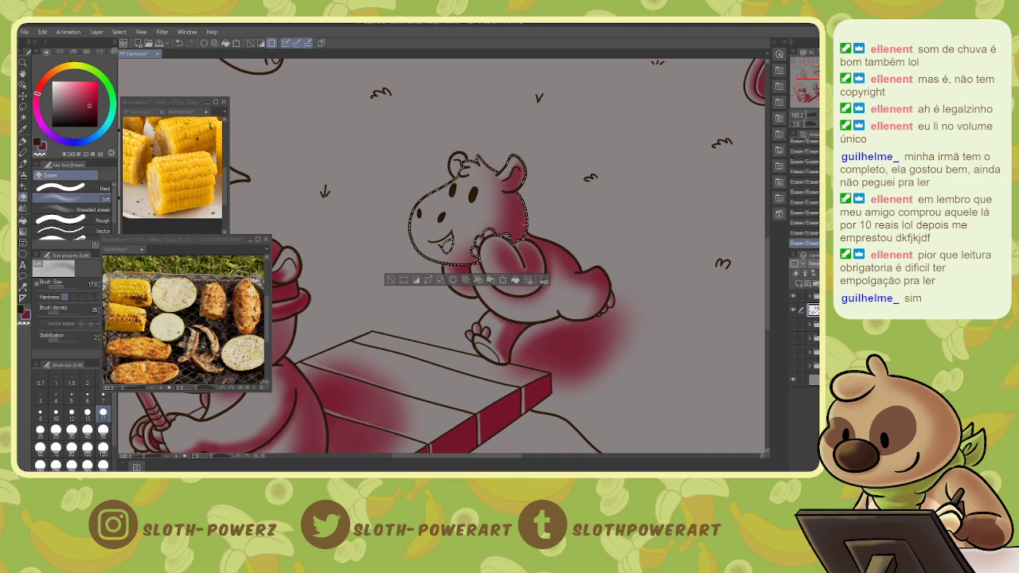
- Select the inside of the second capybara's mouth and shade it crimson with the Soft airbrush at size 40
{"action": "key", "text": "b"}
{"action": "key", "text": "ctrl+d"}
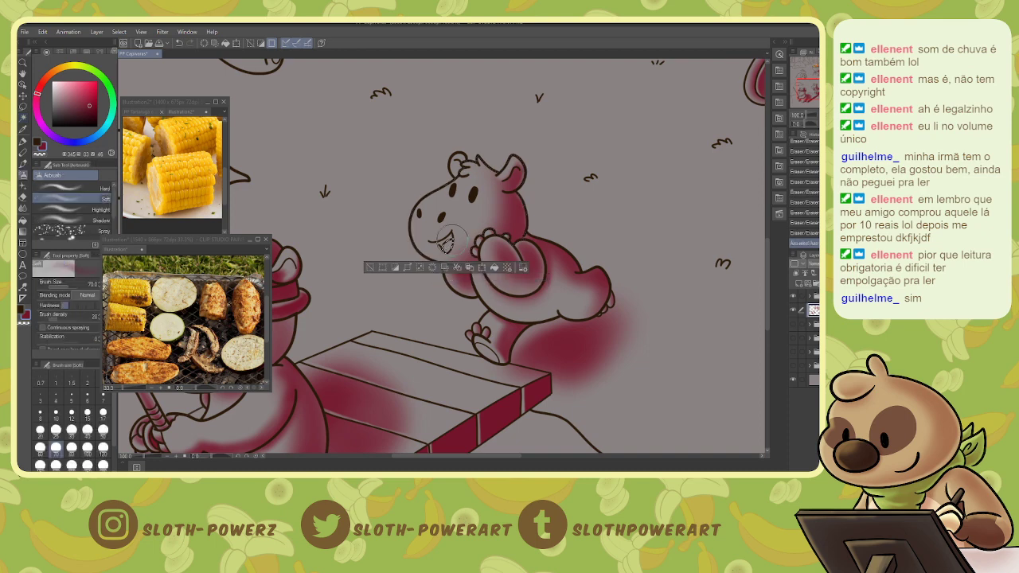
{"action": "key", "text": "bracketleft"}
{"action": "key", "text": "bracketleft"}
{"action": "key", "text": "bracketleft"}
{"action": "left_click_drag", "start_coordinate": [443, 241], "coordinate": [448, 248]}
{"action": "key", "text": "e"}
- Airbrush the second capybara's selected far ear crimson at size 17 and clear the selection
{"action": "key", "text": "b"}
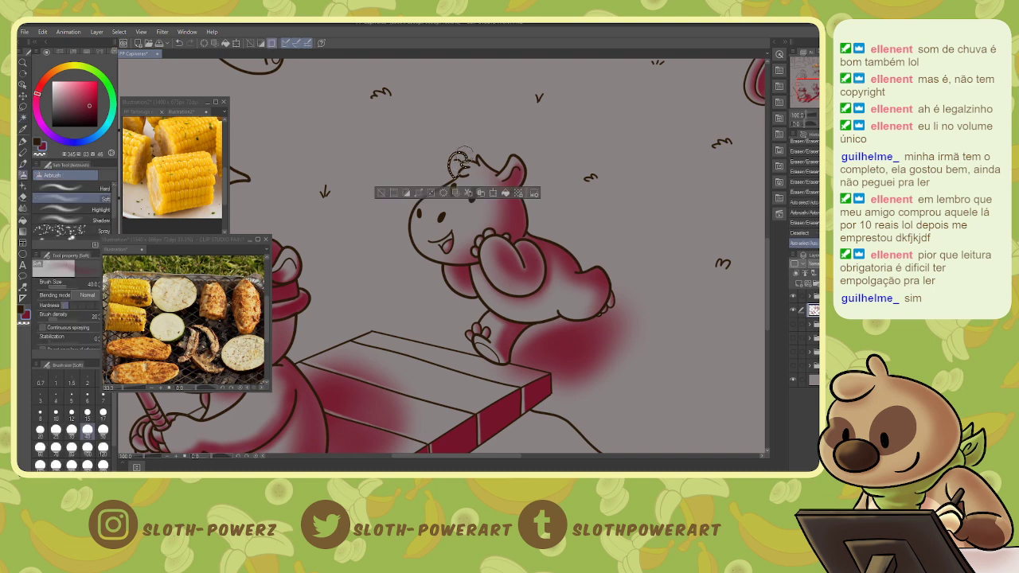
{"action": "key", "text": "bracketleft"}
{"action": "key", "text": "bracketleft"}
{"action": "key", "text": "bracketleft"}
{"action": "key", "text": "bracketleft"}
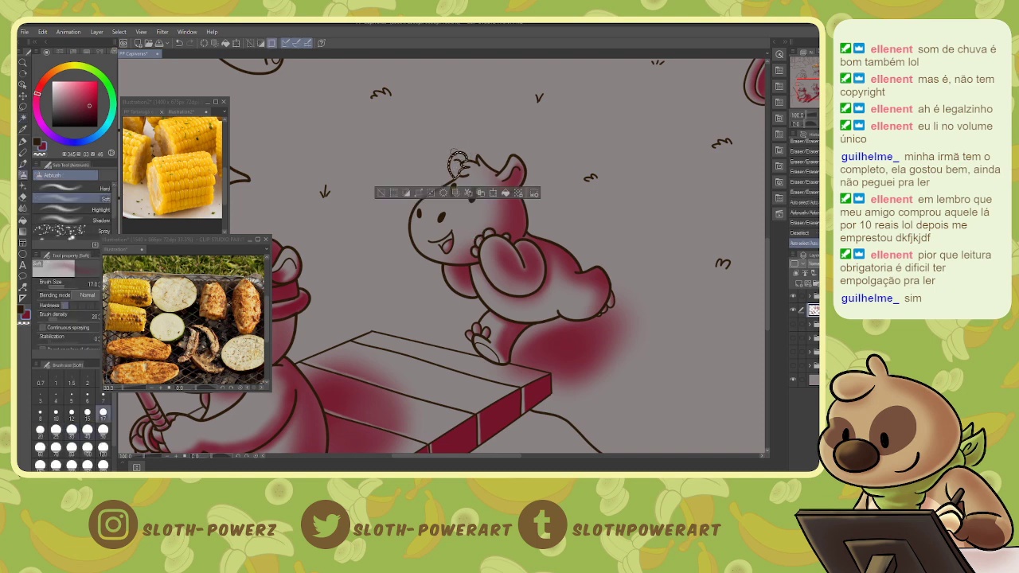
{"action": "left_click_drag", "start_coordinate": [455, 156], "coordinate": [463, 161]}
{"action": "left_click_drag", "start_coordinate": [456, 158], "coordinate": [461, 161]}
{"action": "left_click", "coordinate": [459, 164]}
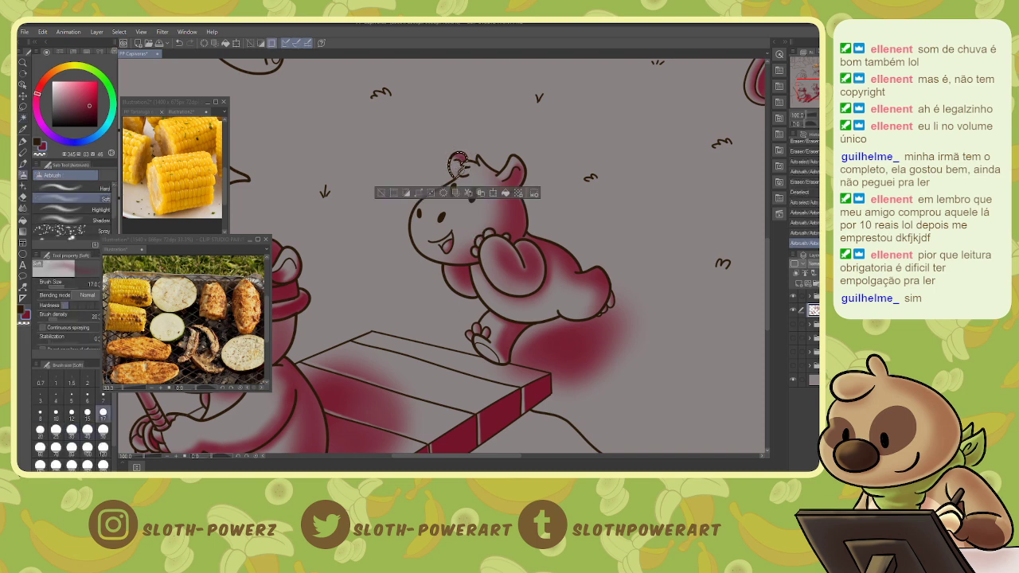
{"action": "left_click", "coordinate": [459, 165]}
{"action": "key", "text": "ctrl+d"}
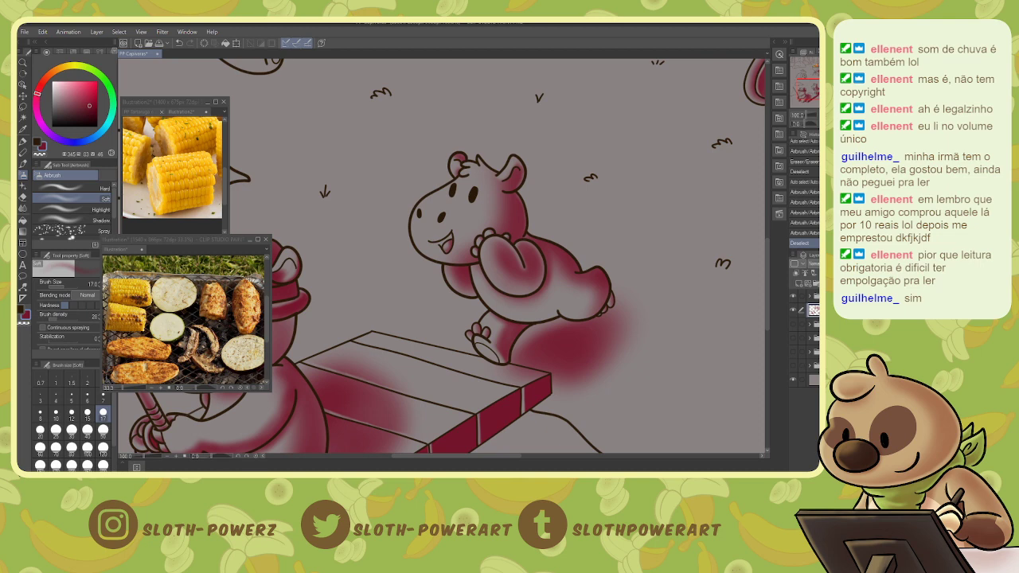
- Select the rock above the fishing capybara and shade its base and sloping side crimson with the Soft airbrush at size 40
{"action": "key", "text": "ctrl+minus"}
{"action": "key", "text": "ctrl+minus"}
{"action": "left_click_drag", "start_coordinate": [828, 88], "coordinate": [815, 83]}
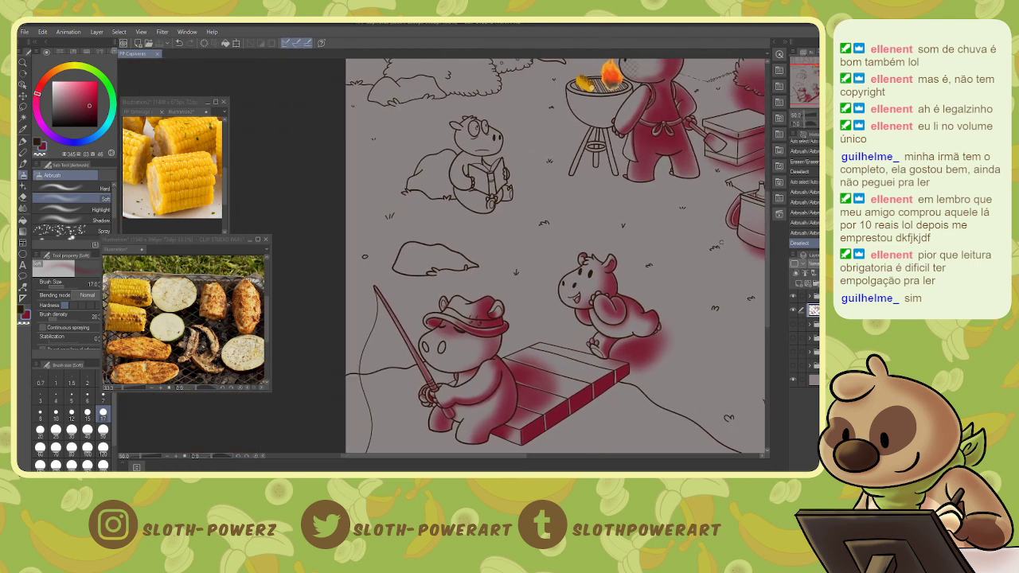
{"action": "key", "text": "ctrl+plus"}
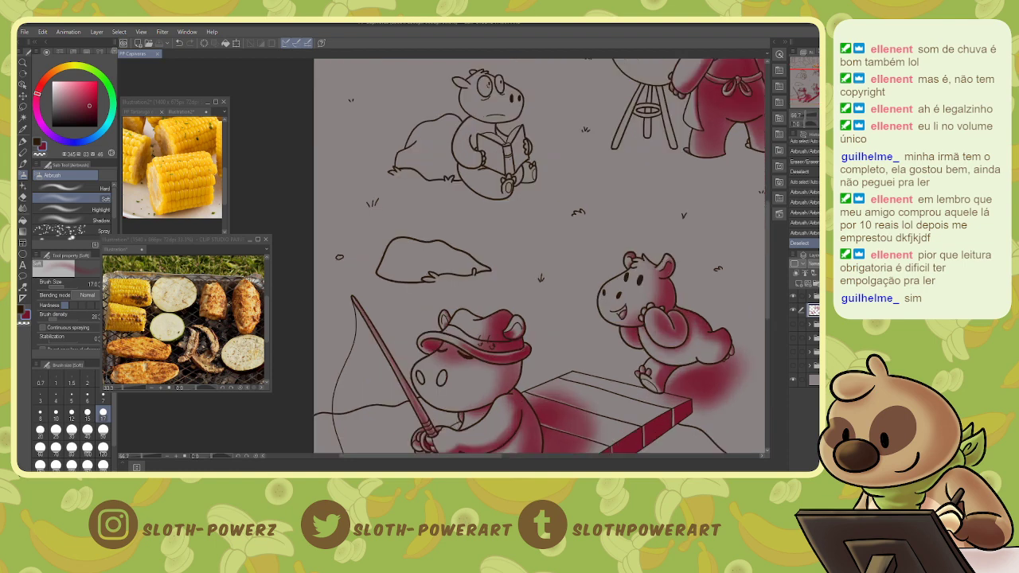
{"action": "key", "text": "ctrl+plus"}
{"action": "key", "text": "w"}
{"action": "left_click", "coordinate": [448, 263]}
{"action": "key", "text": "b"}
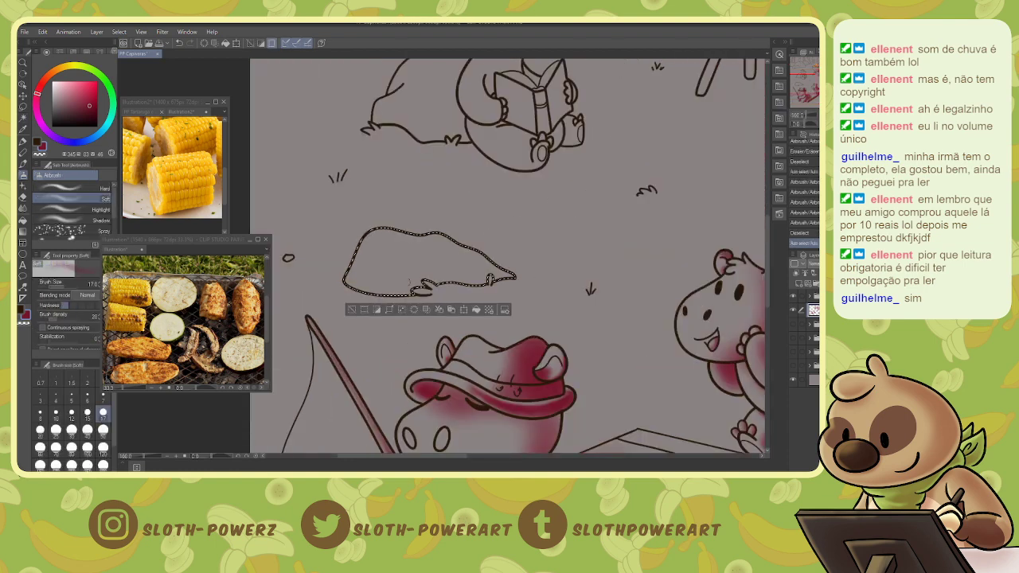
{"action": "key", "text": "bracketright"}
{"action": "key", "text": "bracketright"}
{"action": "key", "text": "bracketright"}
{"action": "key", "text": "bracketright"}
{"action": "mouse_move", "coordinate": [351, 285]}
{"action": "left_mouse_down"}
{"action": "mouse_move", "coordinate": [404, 294]}
{"action": "mouse_move", "coordinate": [354, 292]}
{"action": "mouse_move", "coordinate": [439, 284]}
{"action": "mouse_move", "coordinate": [447, 270]}
{"action": "mouse_move", "coordinate": [433, 283]}
{"action": "mouse_move", "coordinate": [497, 286]}
{"action": "mouse_move", "coordinate": [467, 249]}
{"action": "mouse_move", "coordinate": [388, 300]}
{"action": "mouse_move", "coordinate": [505, 282]}
{"action": "mouse_move", "coordinate": [482, 271]}
{"action": "mouse_move", "coordinate": [507, 267]}
{"action": "mouse_move", "coordinate": [378, 289]}
{"action": "mouse_move", "coordinate": [385, 273]}
{"action": "mouse_move", "coordinate": [502, 262]}
{"action": "left_mouse_up"}
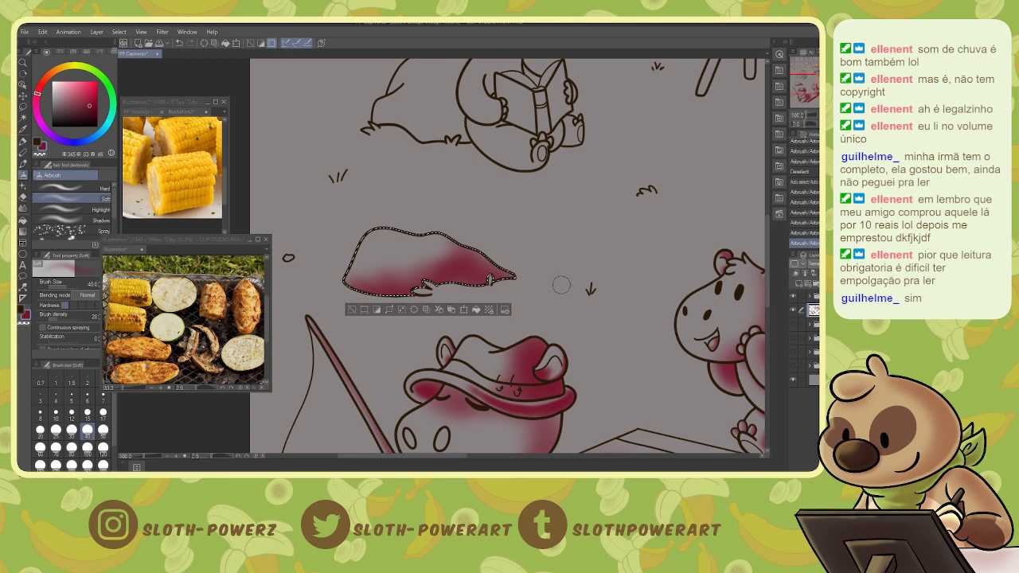
- Soften the crimson on the selected rock's sloping side and base with the Soft eraser, varying its size between 17 and 30
{"action": "key", "text": "e"}
{"action": "mouse_move", "coordinate": [461, 259]}
{"action": "left_mouse_down"}
{"action": "mouse_move", "coordinate": [433, 266]}
{"action": "mouse_move", "coordinate": [483, 256]}
{"action": "left_mouse_up"}
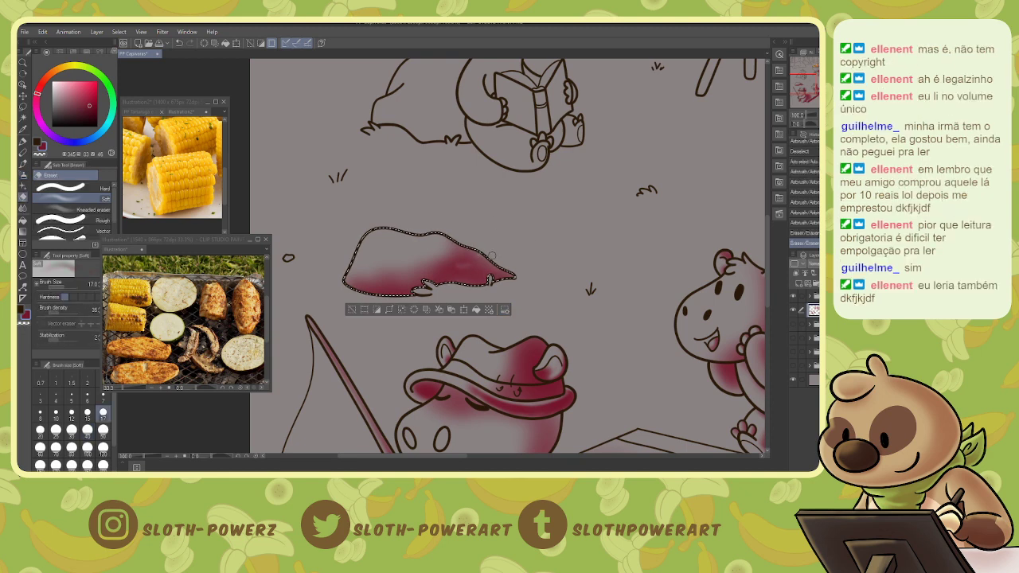
{"action": "key", "text": "bracketright"}
{"action": "key", "text": "bracketright"}
{"action": "key", "text": "bracketright"}
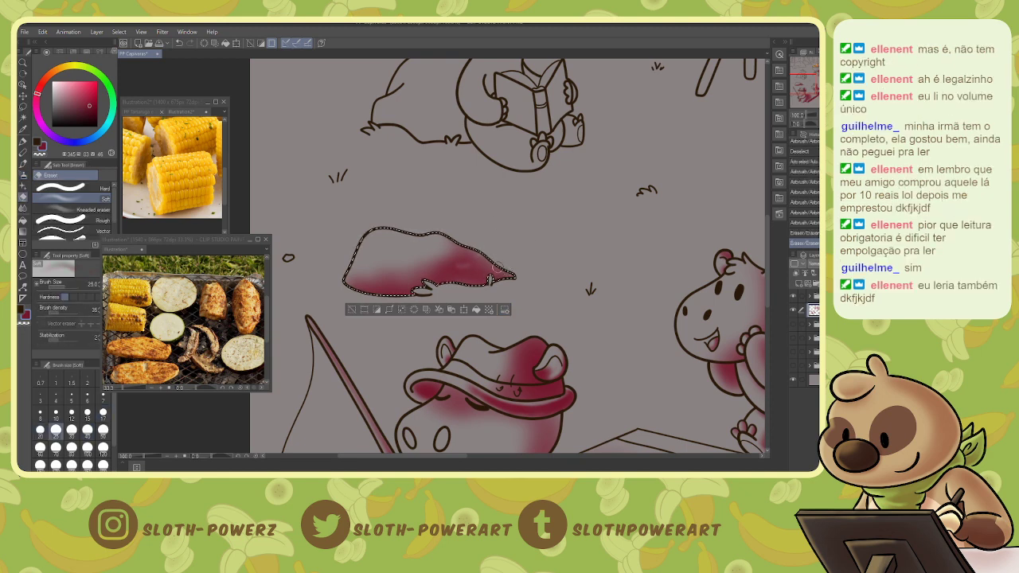
{"action": "left_click_drag", "start_coordinate": [482, 256], "coordinate": [455, 265]}
{"action": "mouse_move", "coordinate": [487, 261]}
{"action": "left_mouse_down"}
{"action": "mouse_move", "coordinate": [462, 271]}
{"action": "mouse_move", "coordinate": [501, 274]}
{"action": "left_mouse_up"}
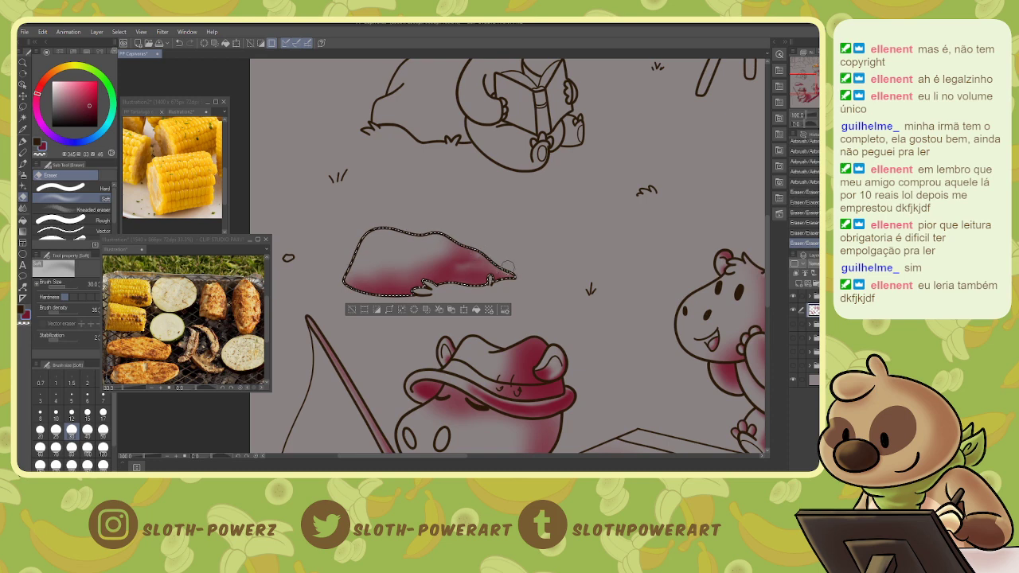
{"action": "key", "text": "bracketleft"}
{"action": "key", "text": "bracketleft"}
{"action": "key", "text": "bracketleft"}
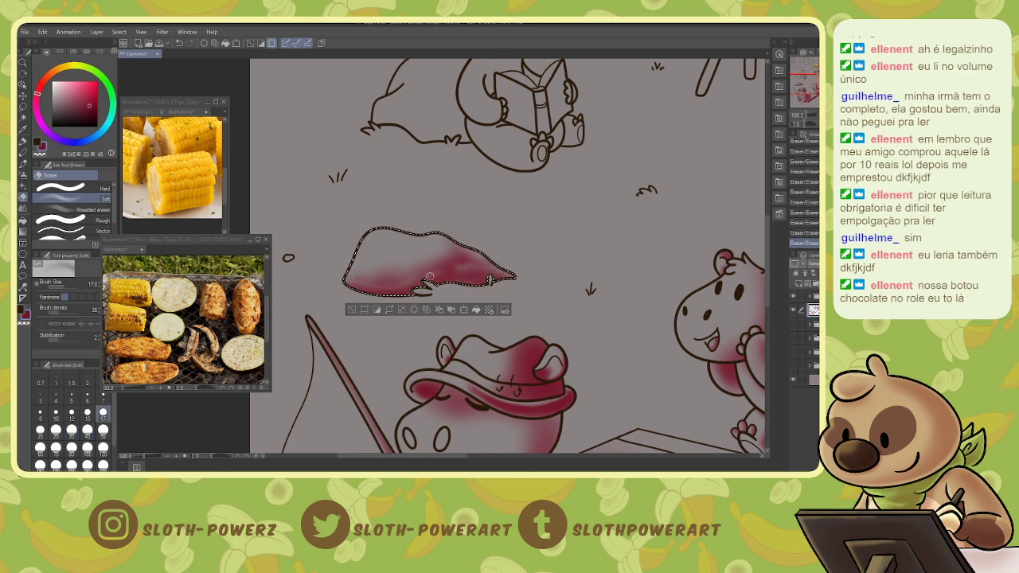
- Select the open background and airbrush a crimson ground shadow beneath the rock with the Soft airbrush at size 40
{"action": "key", "text": "w"}
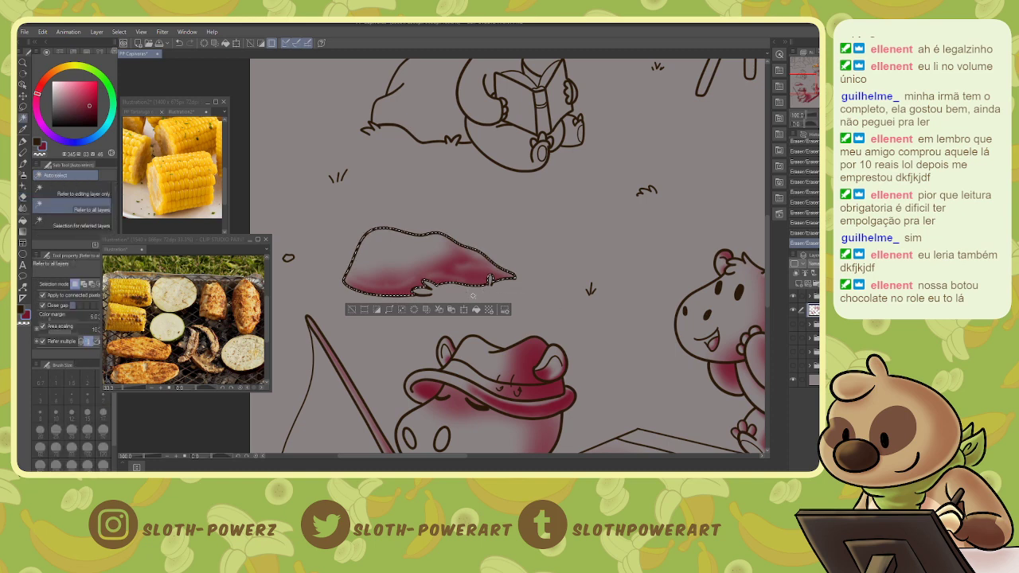
{"action": "left_click", "coordinate": [471, 291]}
{"action": "key", "text": "b"}
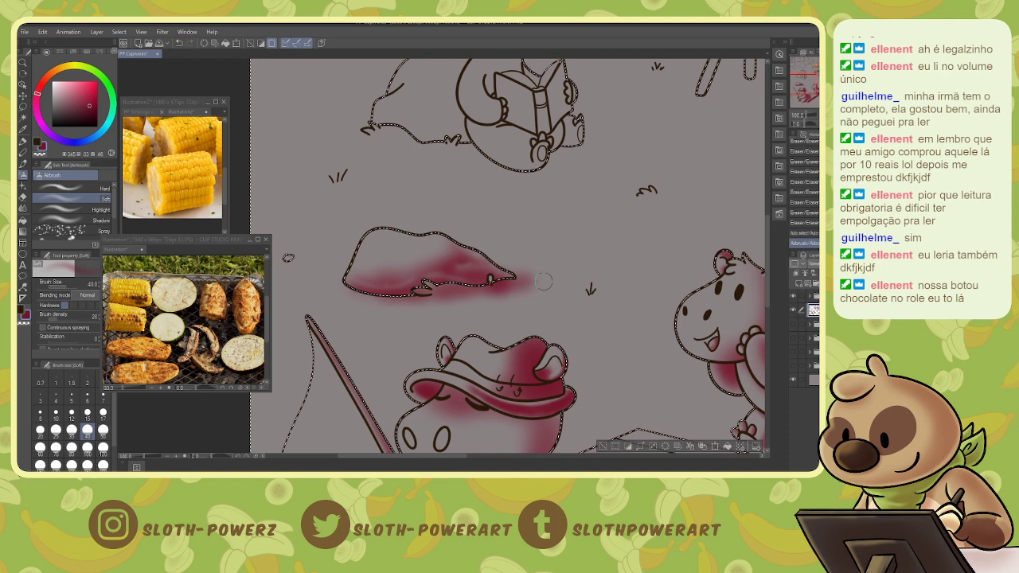
{"action": "key", "text": "w"}
{"action": "key", "text": "b"}
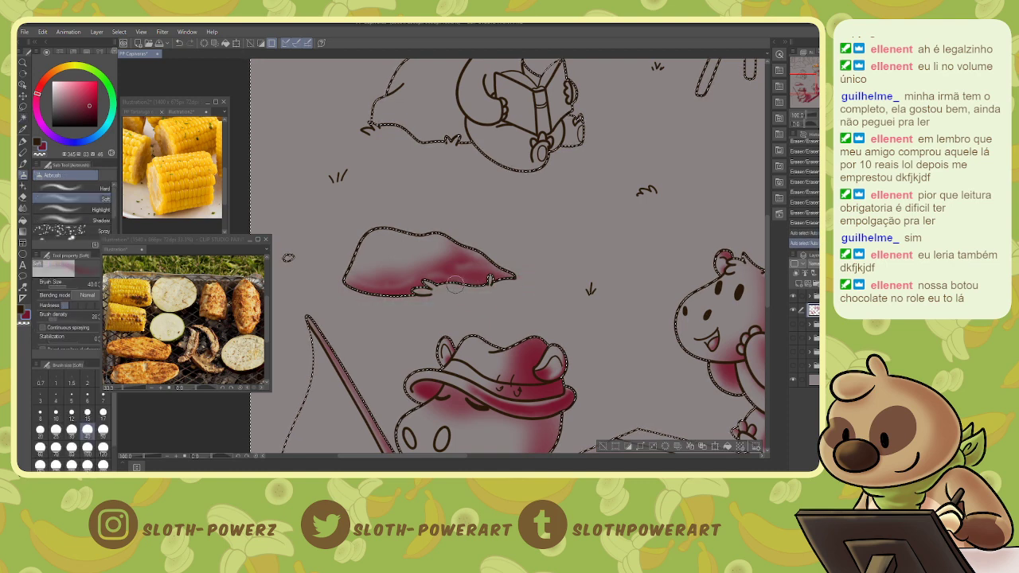
{"action": "left_click_drag", "start_coordinate": [447, 293], "coordinate": [526, 285]}
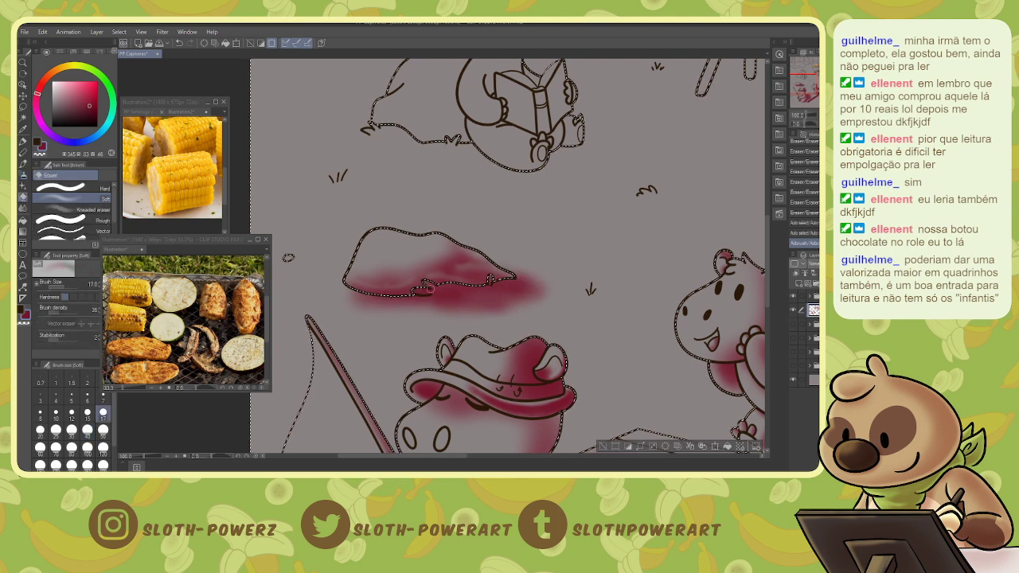
- Reduce the Soft eraser to size 7 and clean the crimson around the small grass blades at the rock's base
{"action": "key", "text": "p"}
{"action": "key", "text": "p"}
{"action": "key", "text": "p"}
{"action": "key", "text": "p"}
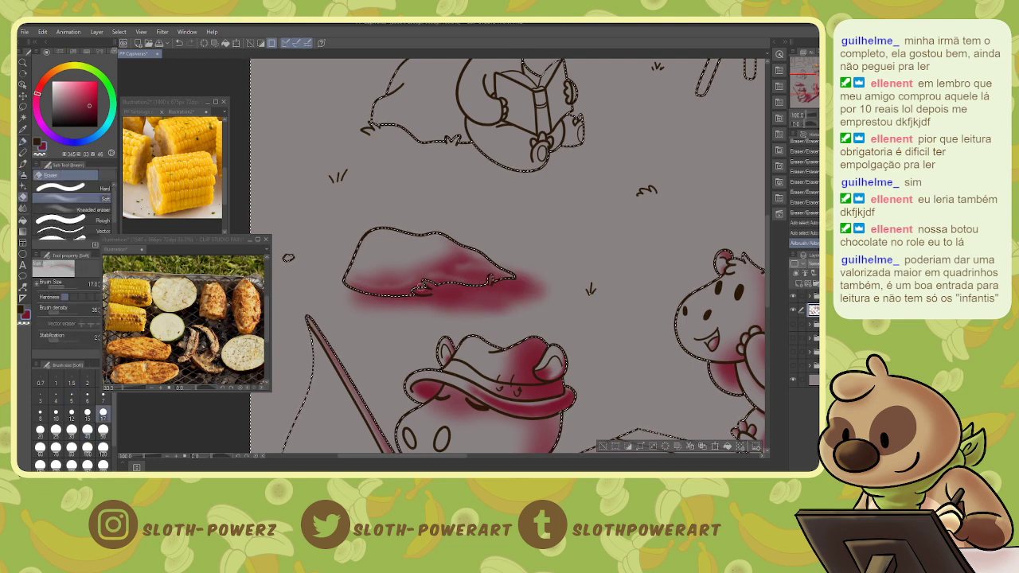
{"action": "key", "text": "e"}
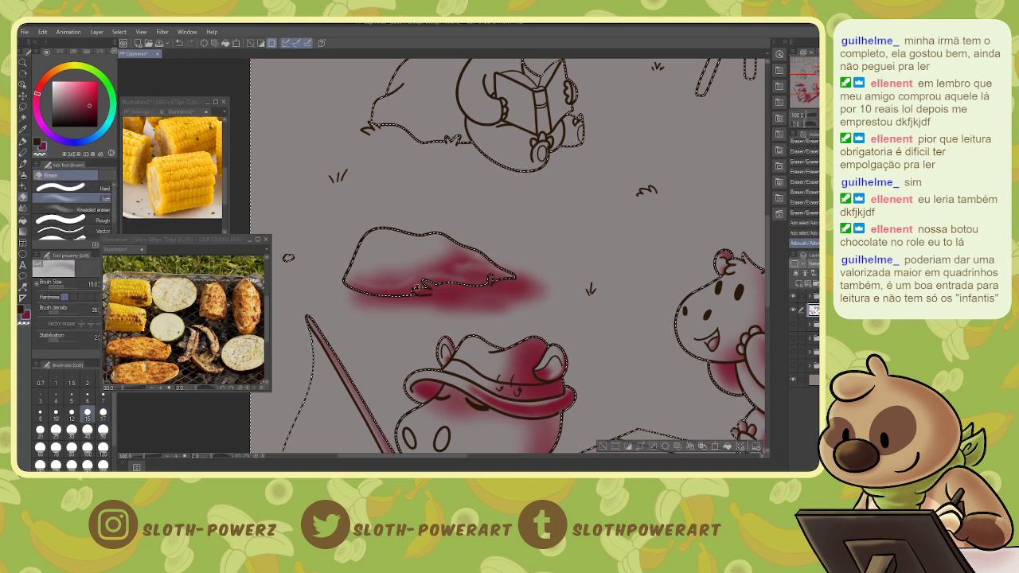
{"action": "left_click_drag", "start_coordinate": [414, 293], "coordinate": [430, 291]}
{"action": "key", "text": "bracketleft"}
{"action": "key", "text": "bracketleft"}
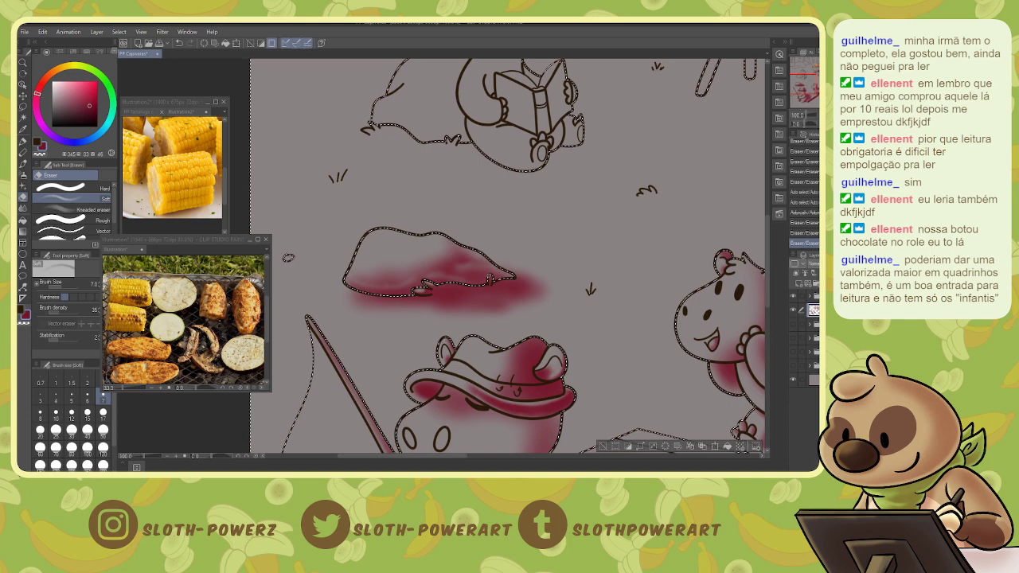
- Airbrush a crimson ground shadow beneath the reading capybara and the rock behind it at size 40
{"action": "key", "text": "w"}
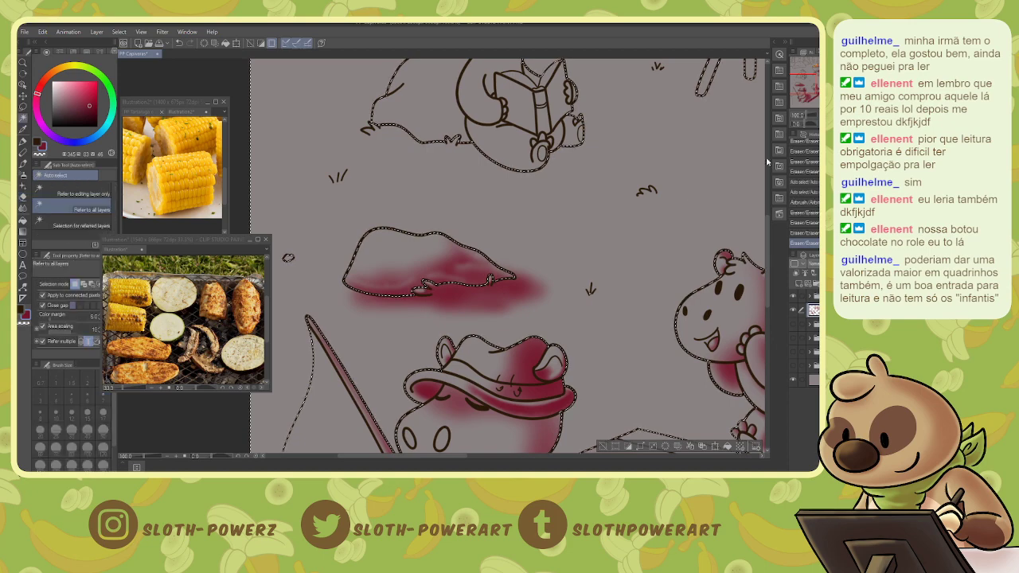
{"action": "left_click", "coordinate": [805, 95]}
{"action": "mouse_move", "coordinate": [806, 95]}
{"action": "left_mouse_down"}
{"action": "mouse_move", "coordinate": [795, 89]}
{"action": "mouse_move", "coordinate": [802, 81]}
{"action": "left_mouse_up"}
{"action": "key", "text": "b"}
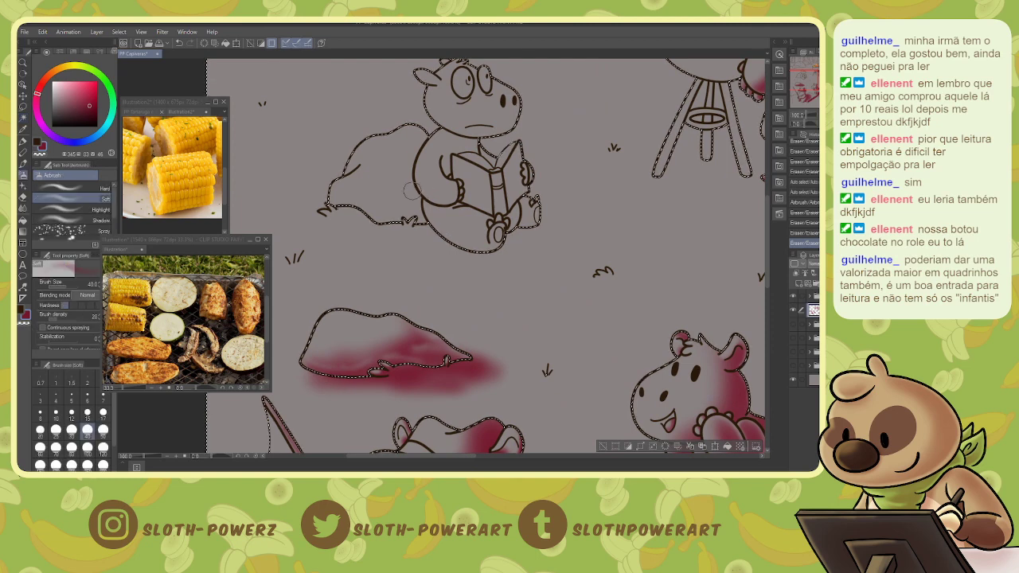
{"action": "mouse_move", "coordinate": [347, 209]}
{"action": "left_mouse_down"}
{"action": "mouse_move", "coordinate": [390, 231]}
{"action": "mouse_move", "coordinate": [519, 235]}
{"action": "mouse_move", "coordinate": [549, 219]}
{"action": "left_mouse_up"}
{"action": "mouse_move", "coordinate": [491, 231]}
{"action": "left_mouse_down"}
{"action": "mouse_move", "coordinate": [544, 234]}
{"action": "mouse_move", "coordinate": [545, 245]}
{"action": "mouse_move", "coordinate": [448, 221]}
{"action": "mouse_move", "coordinate": [499, 260]}
{"action": "left_mouse_up"}
{"action": "mouse_move", "coordinate": [338, 208]}
{"action": "left_mouse_down"}
{"action": "mouse_move", "coordinate": [350, 223]}
{"action": "mouse_move", "coordinate": [422, 238]}
{"action": "mouse_move", "coordinate": [501, 242]}
{"action": "left_mouse_up"}
- Erase the crimson from the grass tufts beside the reading capybara's rock with the Soft eraser at size 7 and clear the selection
{"action": "key", "text": "e"}
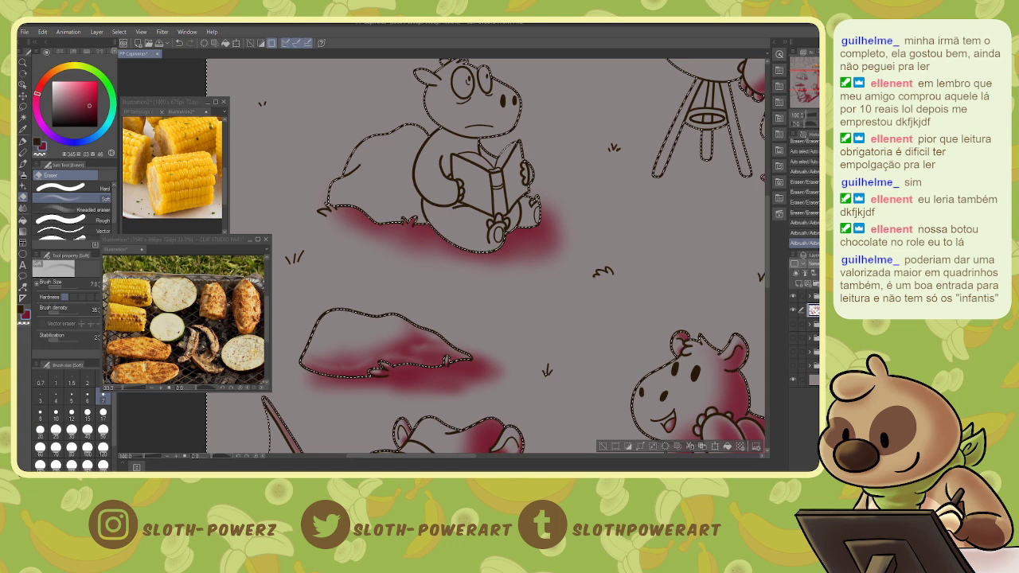
{"action": "left_click_drag", "start_coordinate": [404, 224], "coordinate": [412, 219]}
{"action": "left_click_drag", "start_coordinate": [339, 205], "coordinate": [324, 196]}
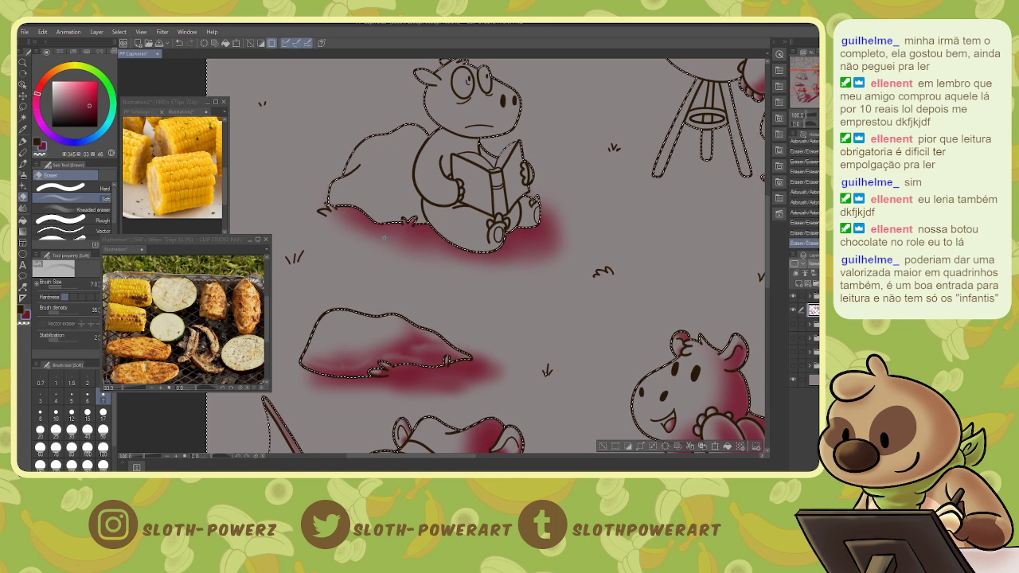
{"action": "key", "text": "ctrl+d"}
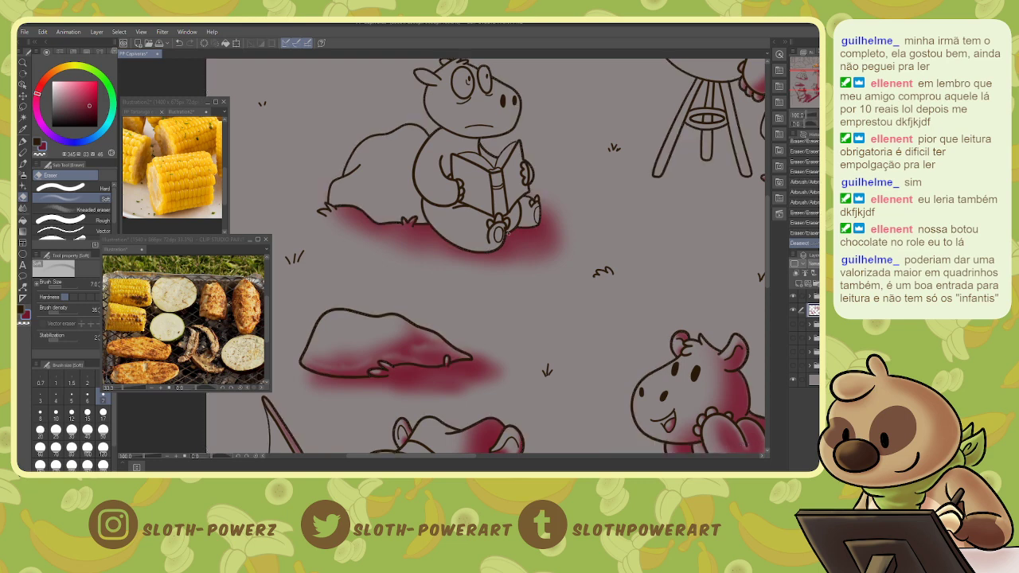
{"action": "key", "text": "w"}
{"action": "left_click", "coordinate": [511, 239]}
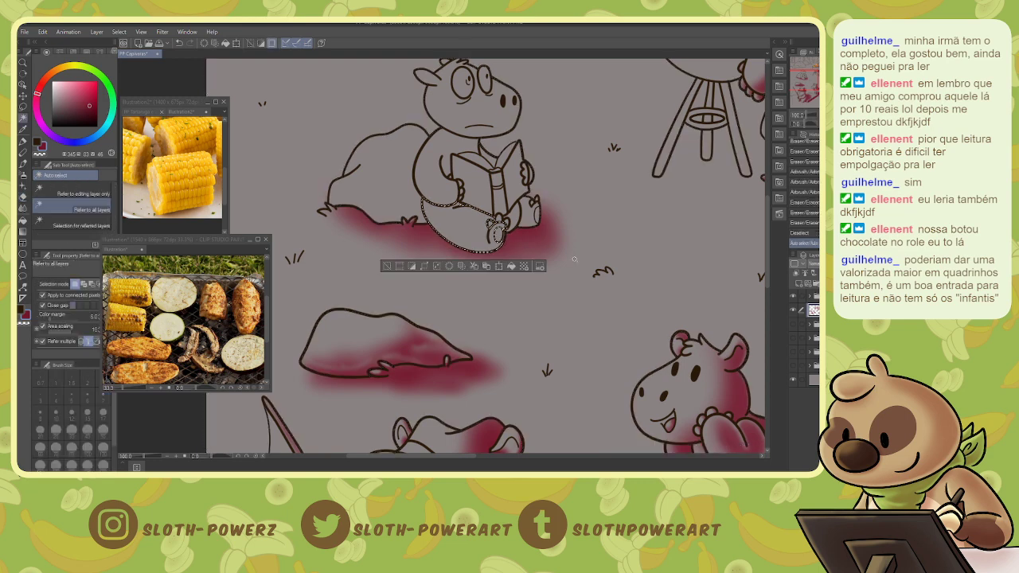
{"action": "key", "text": "ctrl+d"}
- Activate the vector line art layer and adjust the reading capybara's front foot outline with Pinch vector line
{"action": "left_click", "coordinate": [815, 300]}
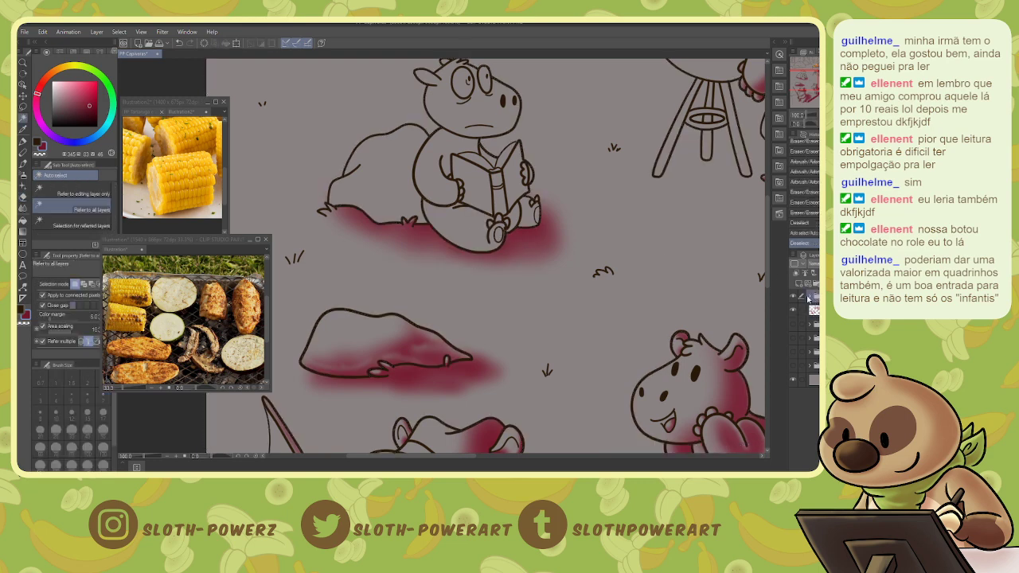
{"action": "left_click", "coordinate": [808, 298]}
{"action": "left_click", "coordinate": [813, 323]}
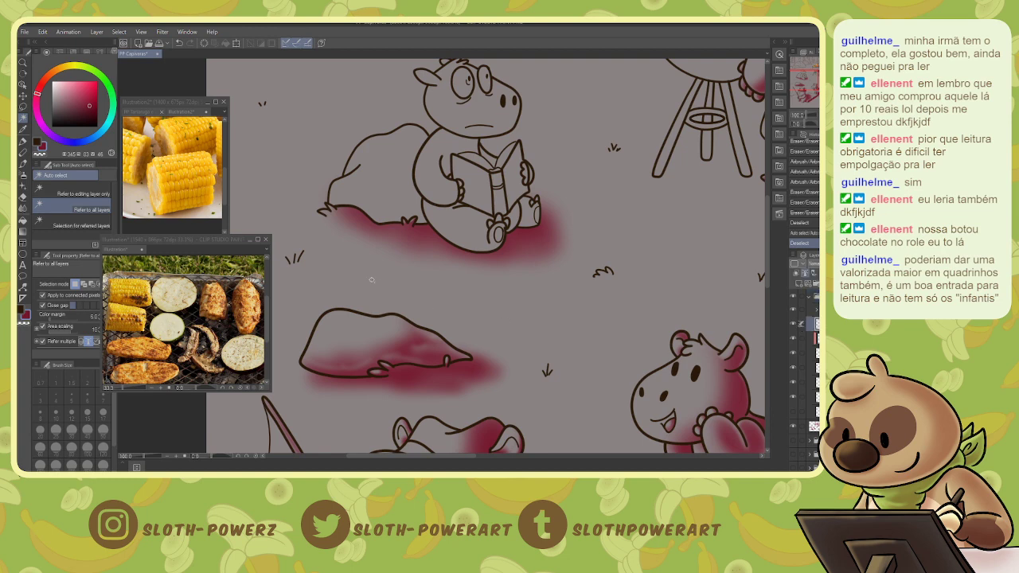
{"action": "key", "text": "y"}
{"action": "left_click", "coordinate": [94, 285]}
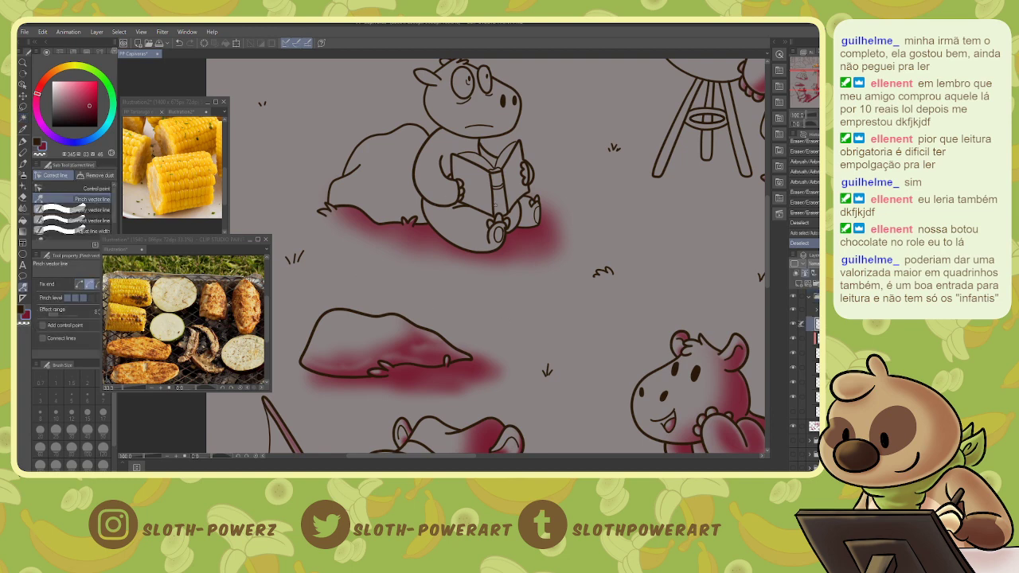
{"action": "left_click_drag", "start_coordinate": [506, 237], "coordinate": [507, 238]}
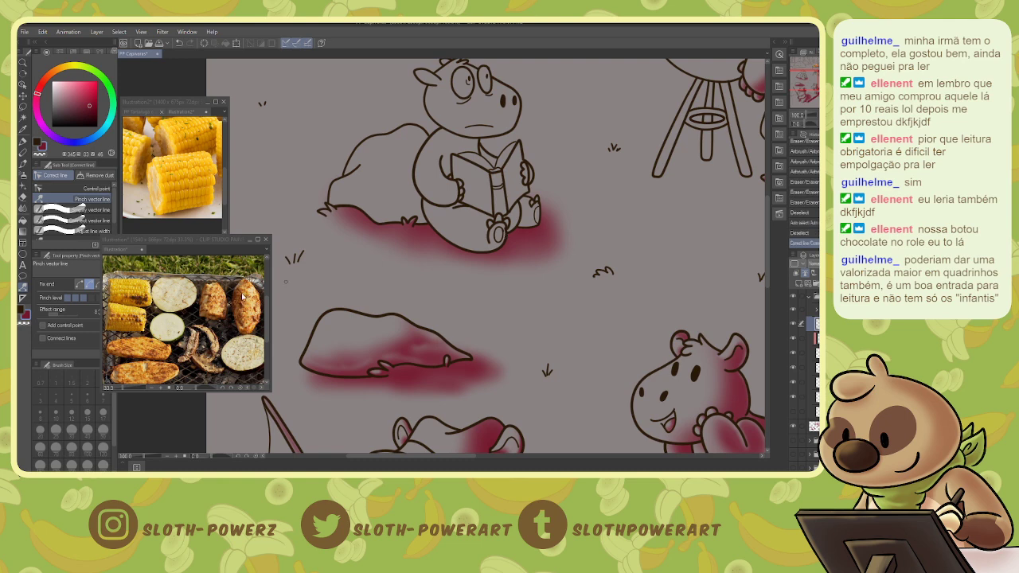
{"action": "key", "text": "ctrl+z"}
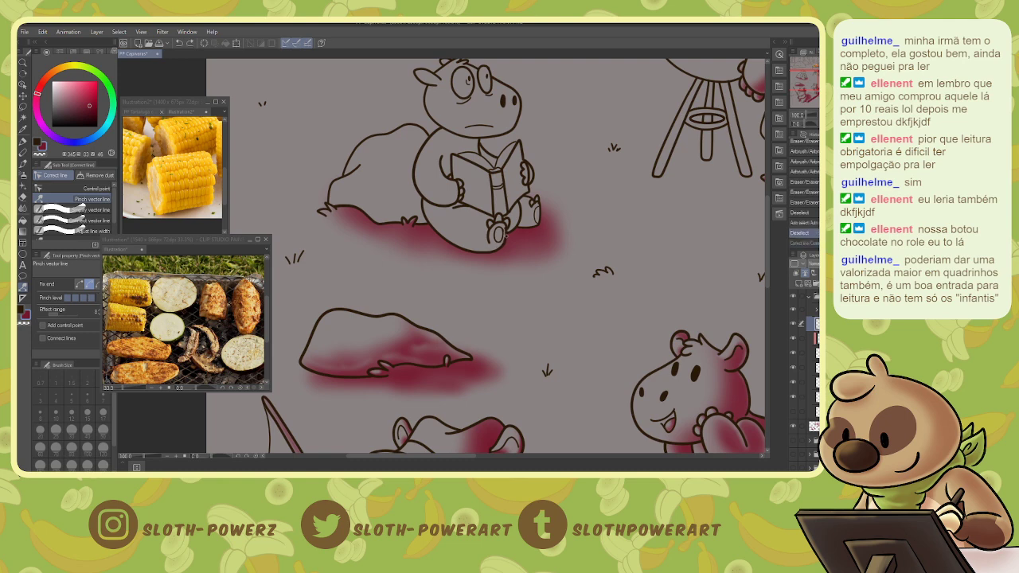
{"action": "key", "text": "ctrl+y"}
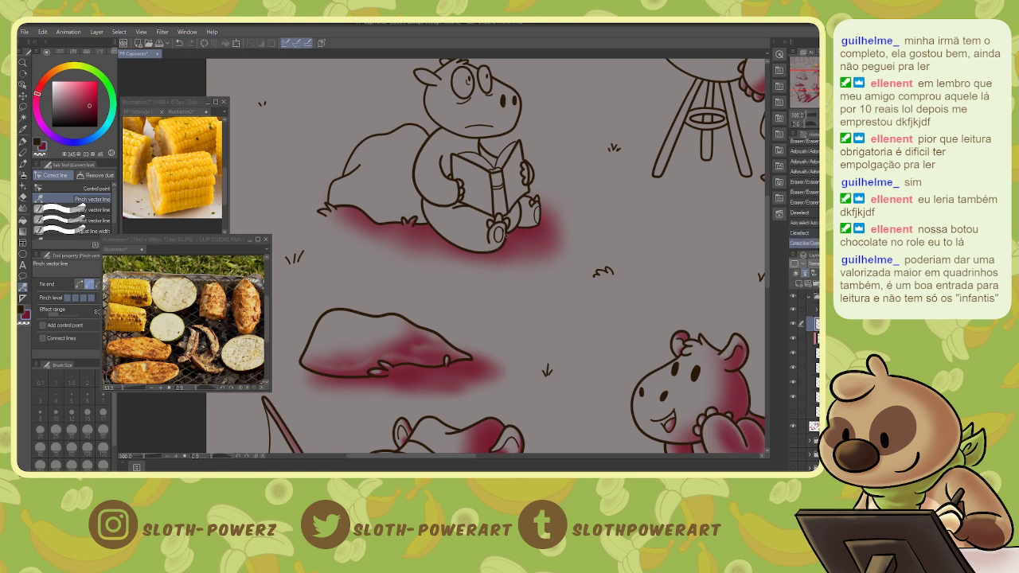
{"action": "left_click_drag", "start_coordinate": [505, 232], "coordinate": [505, 238]}
{"action": "key", "text": "ctrl+z"}
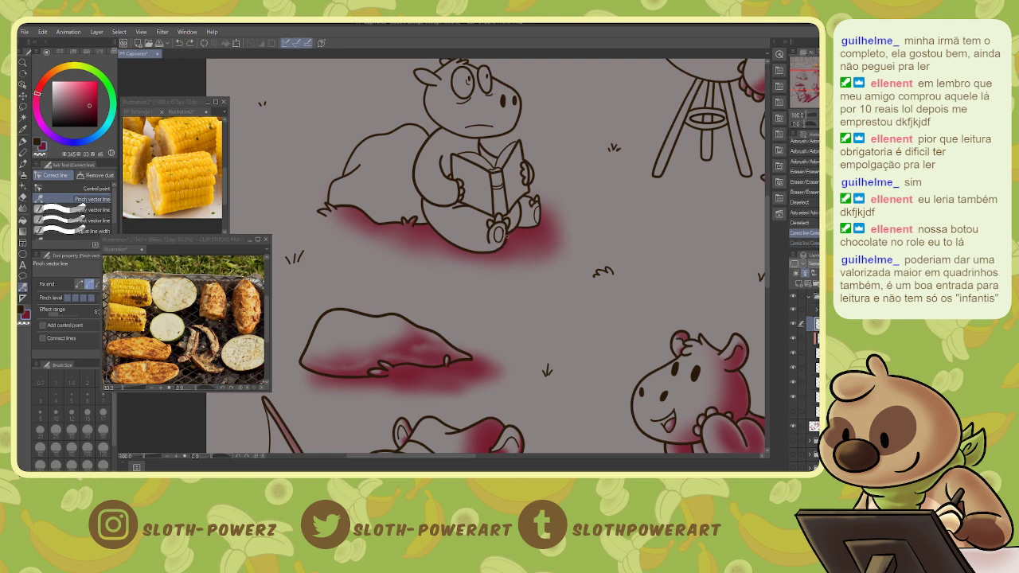
{"action": "key", "text": "ctrl+y"}
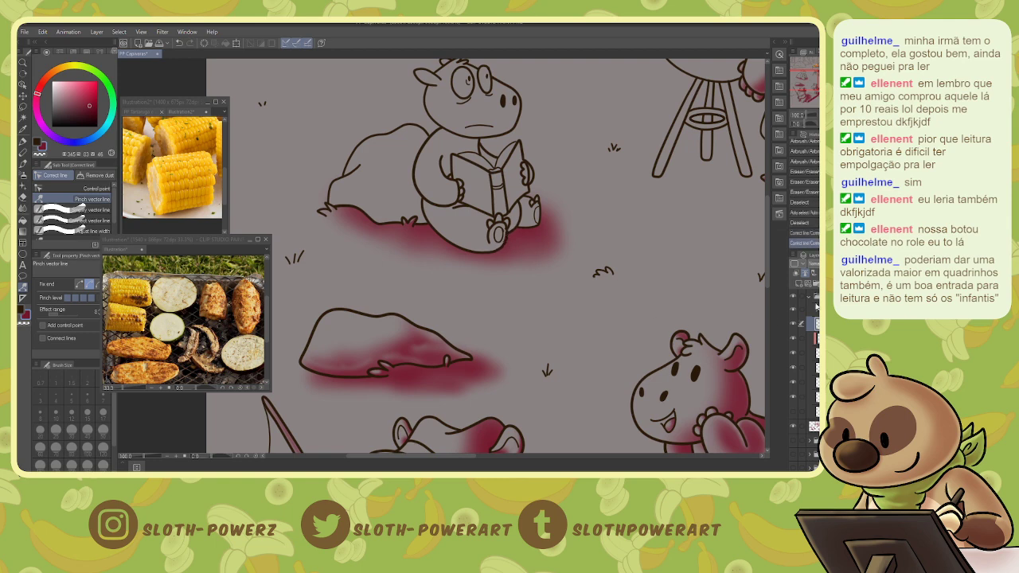
- Return to the shading layer and erase the crimson at the small grass tuft on the lower rock's edge with the Hard eraser at size 10
{"action": "left_click", "coordinate": [816, 309]}
{"action": "scroll", "coordinate": [808, 327], "scroll_direction": "up", "scroll_amount": 2}
{"action": "left_click", "coordinate": [809, 296]}
{"action": "left_click", "coordinate": [814, 311]}
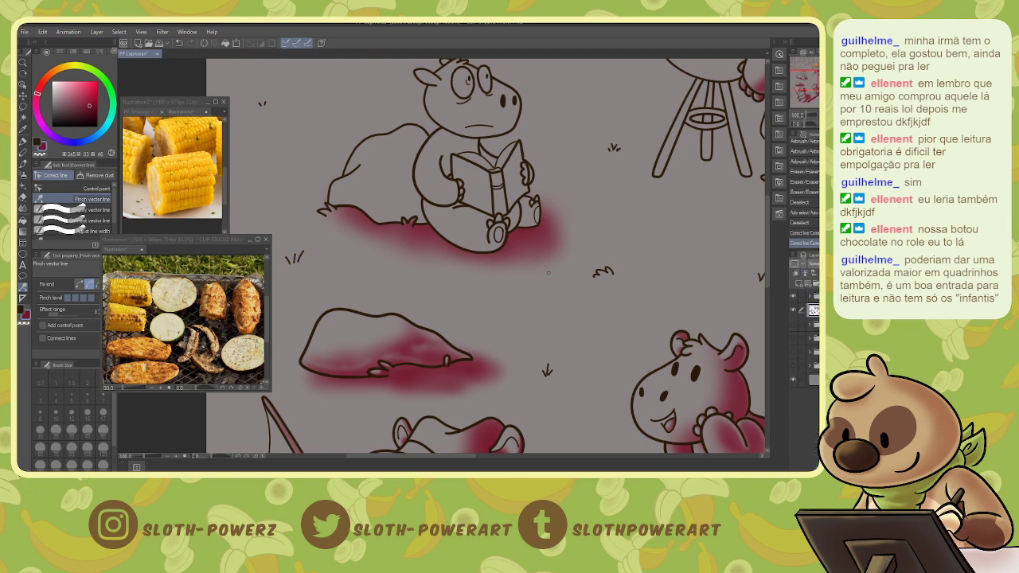
{"action": "key", "text": "e"}
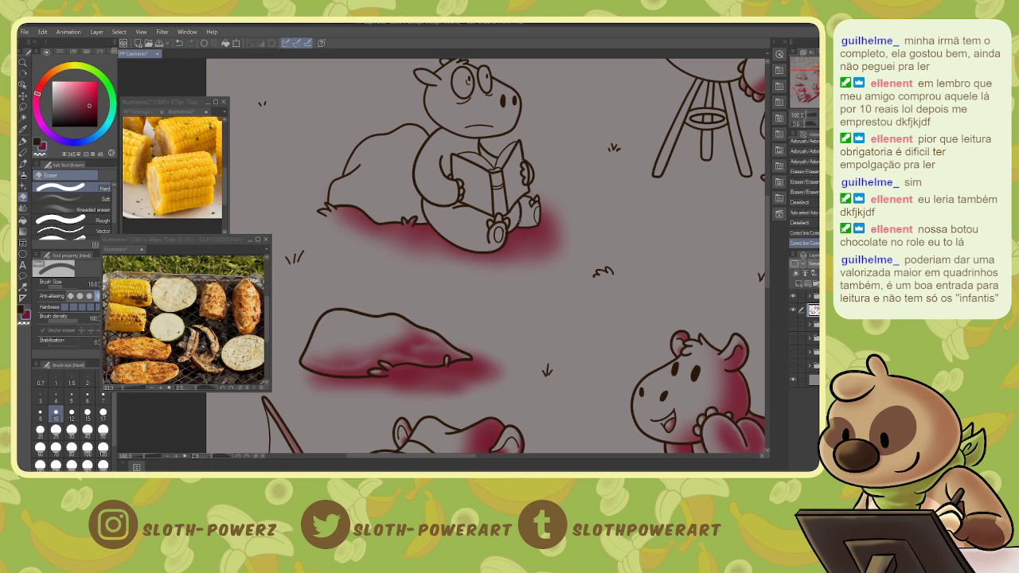
{"action": "left_click_drag", "start_coordinate": [446, 365], "coordinate": [452, 362]}
- Activate the line art layer again and pinch the outline of the small grass tuft on the lower rock's edge
{"action": "left_click", "coordinate": [813, 306]}
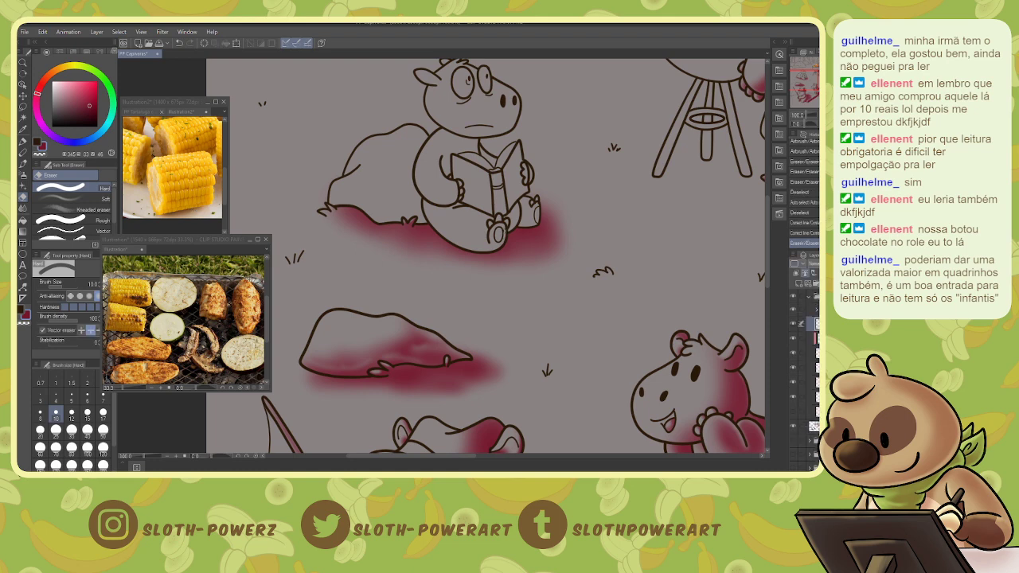
{"action": "key", "text": "y"}
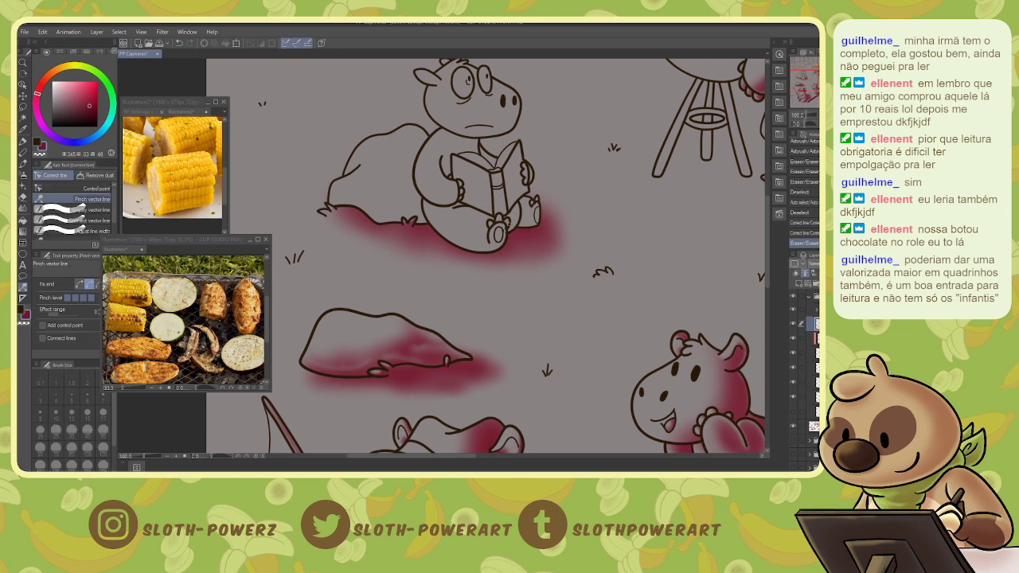
{"action": "left_click_drag", "start_coordinate": [447, 359], "coordinate": [451, 364]}
{"action": "key", "text": "ctrl+plus"}
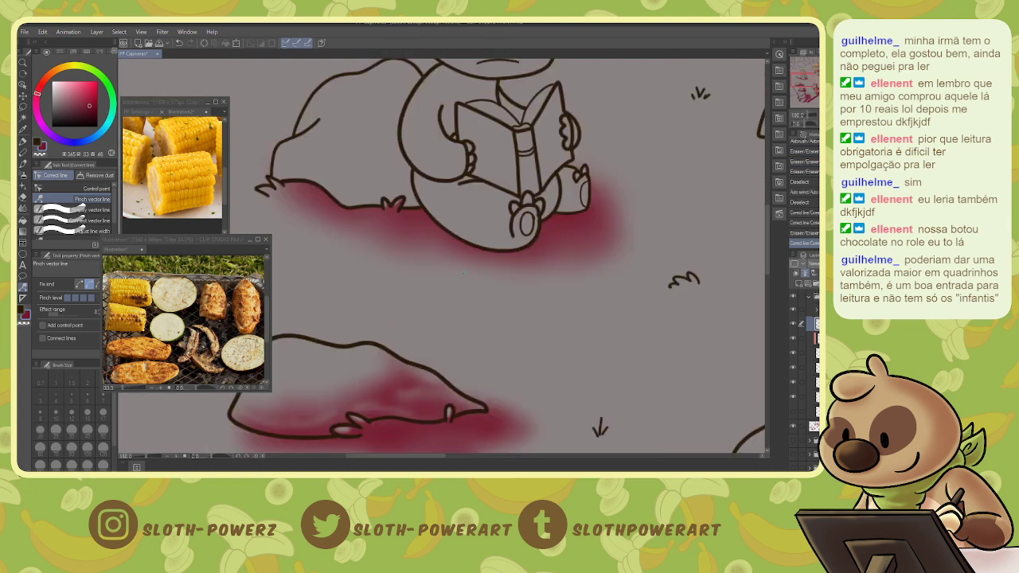
- Delete a control point from the reading capybara's front foot outline and adjust its toe line with Pinch vector line
{"action": "key", "text": "y"}
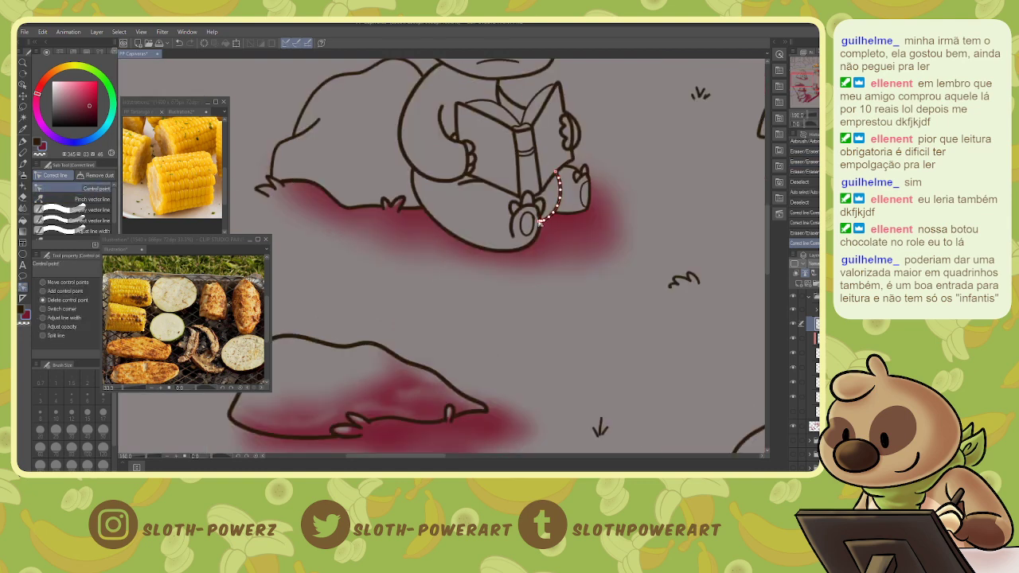
{"action": "left_click", "coordinate": [540, 224]}
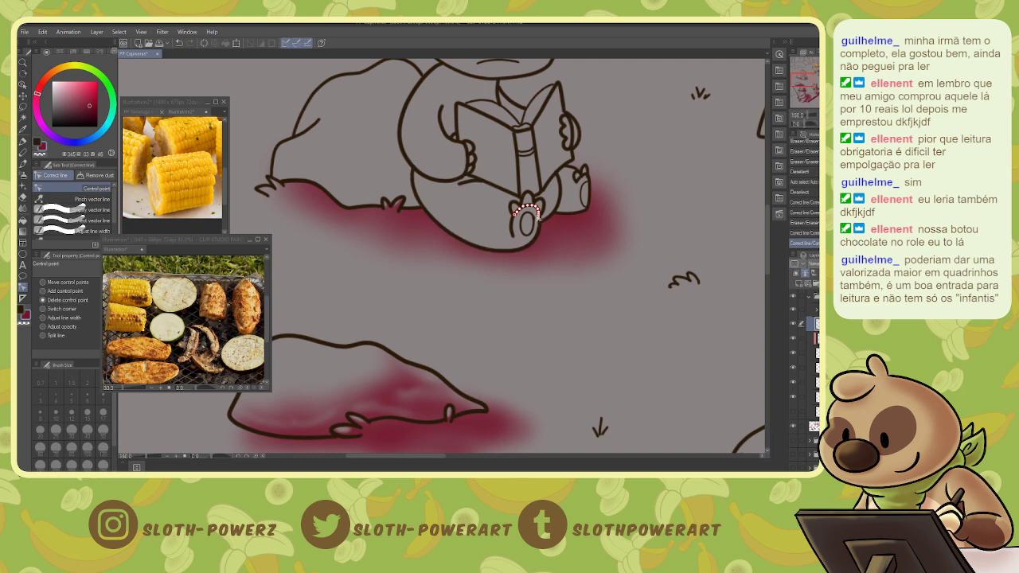
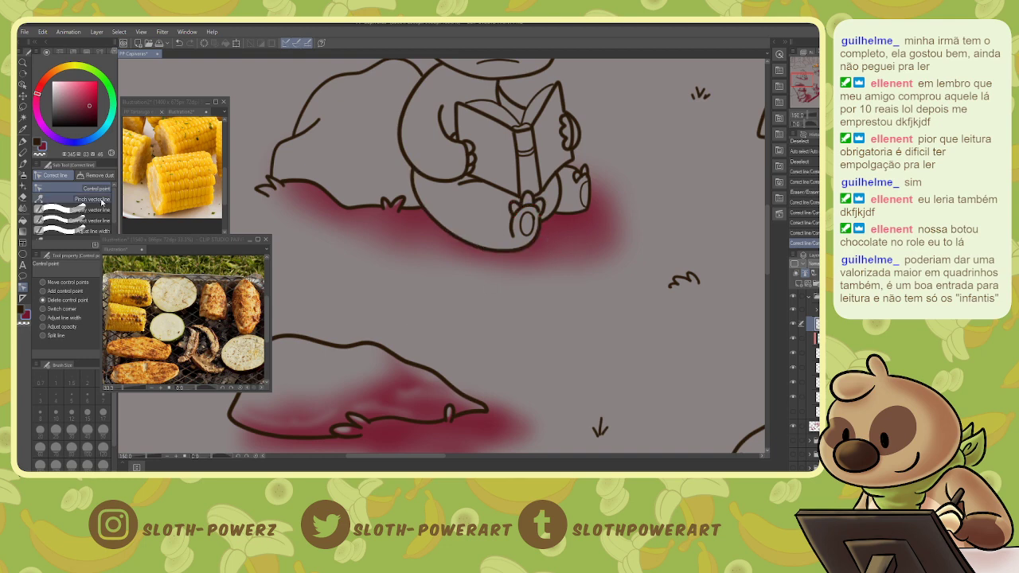
{"action": "left_click", "coordinate": [87, 199]}
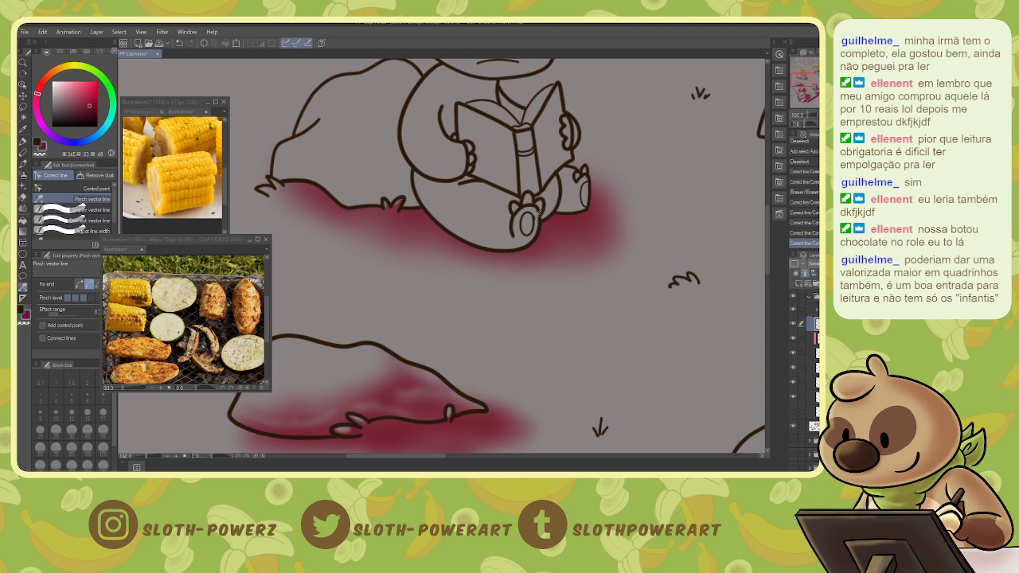
{"action": "left_click_drag", "start_coordinate": [537, 211], "coordinate": [539, 205]}
{"action": "left_click", "coordinate": [82, 284]}
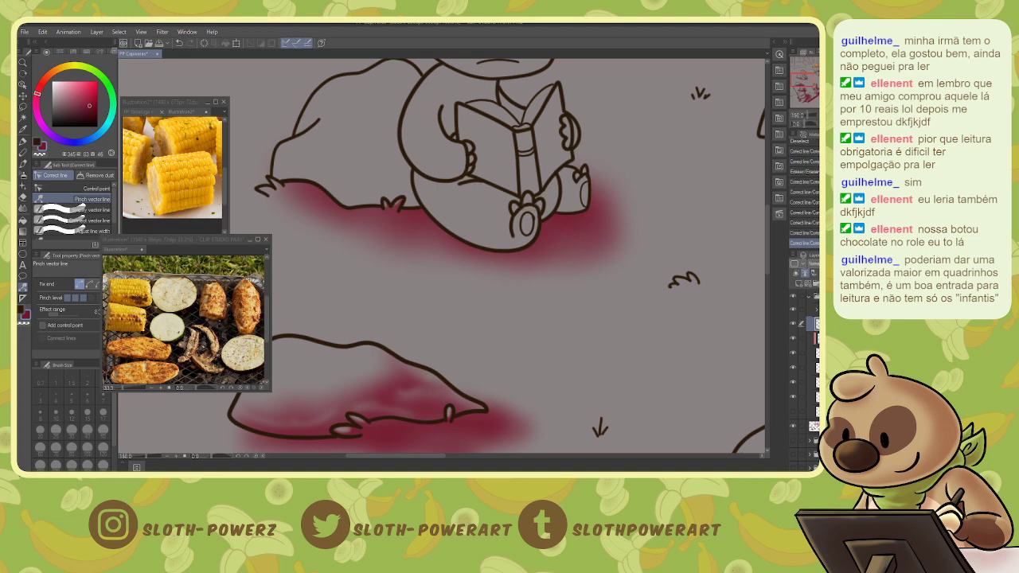
{"action": "key", "text": "ctrl+minus"}
{"action": "mouse_move", "coordinate": [803, 80]}
{"action": "left_mouse_down"}
{"action": "mouse_move", "coordinate": [816, 81]}
{"action": "mouse_move", "coordinate": [804, 78]}
{"action": "left_mouse_up"}
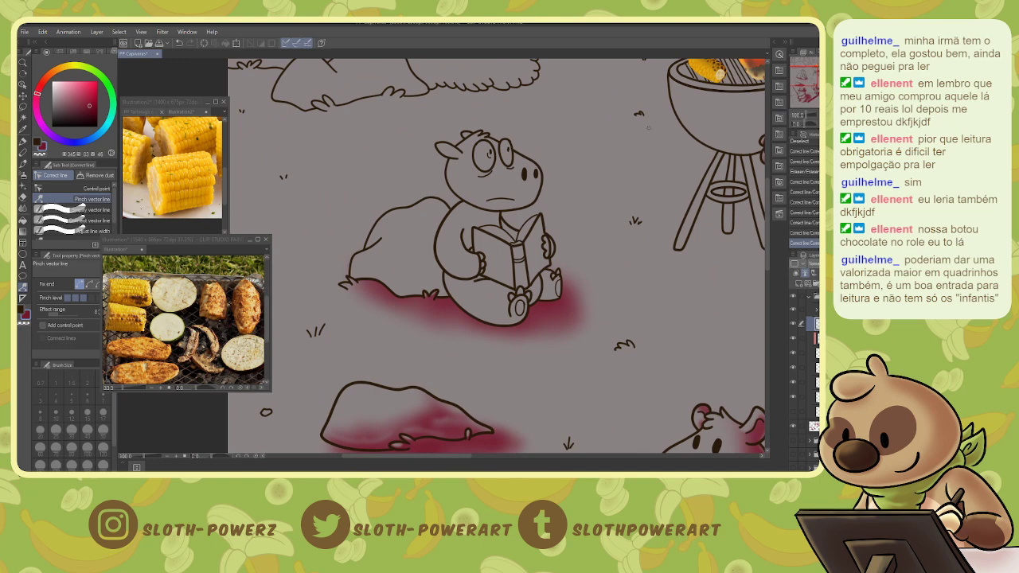
{"action": "key", "text": "b"}
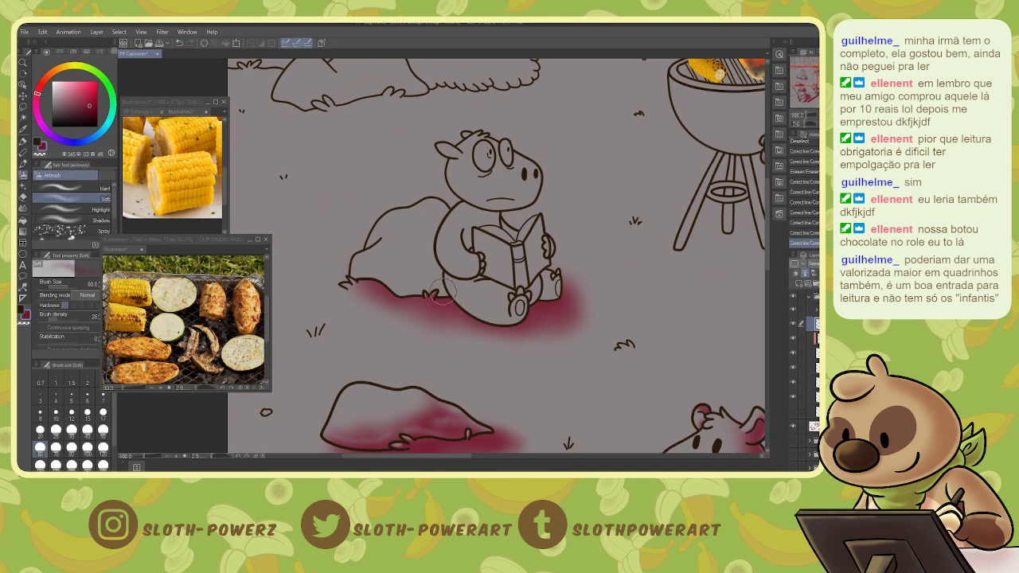
{"action": "key", "text": "bracketleft"}
{"action": "key", "text": "bracketleft"}
{"action": "key", "text": "bracketleft"}
{"action": "key", "text": "bracketleft"}
{"action": "key", "text": "bracketleft"}
{"action": "key", "text": "bracketleft"}
{"action": "key", "text": "bracketleft"}
{"action": "key", "text": "bracketleft"}
{"action": "key", "text": "bracketleft"}
{"action": "key", "text": "bracketleft"}
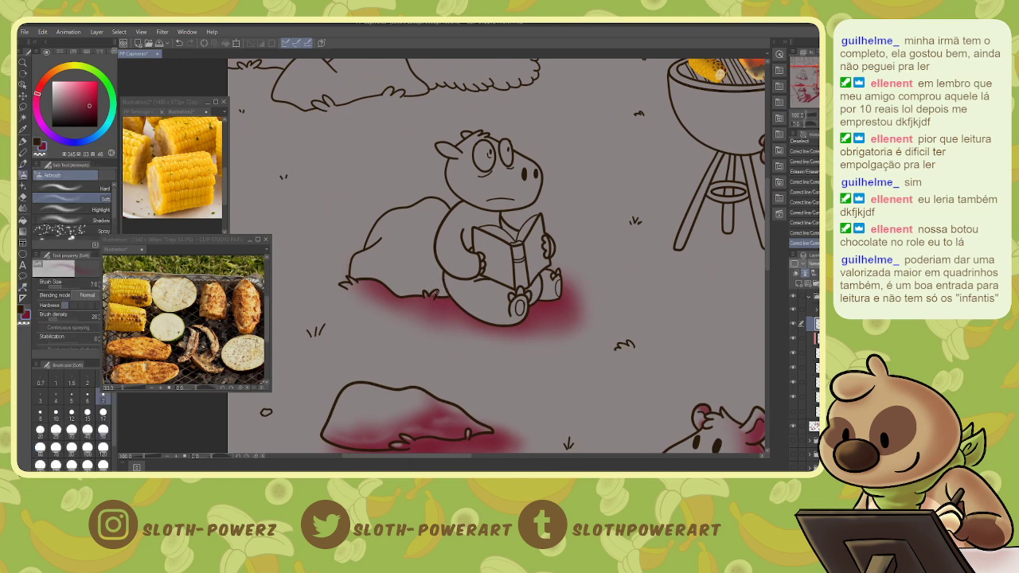
{"action": "left_click_drag", "start_coordinate": [430, 292], "coordinate": [434, 294]}
{"action": "key", "text": "ctrl+z"}
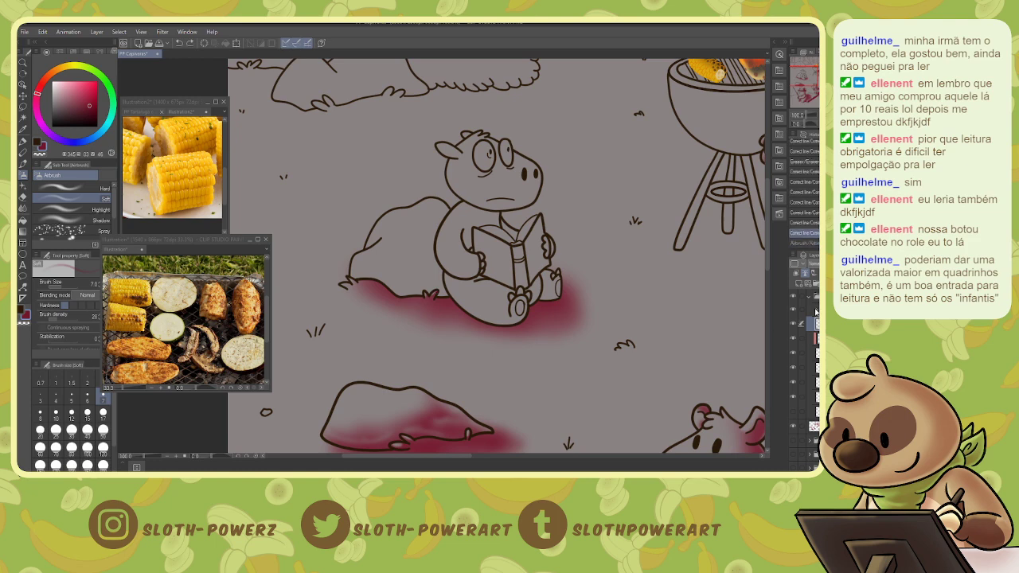
- Return to the shading layer, auto-select the reading capybara's front leg and foot, and shade the sole crimson with the Soft airbrush at size 17
{"action": "left_click", "coordinate": [815, 299], "text": "ctrl"}
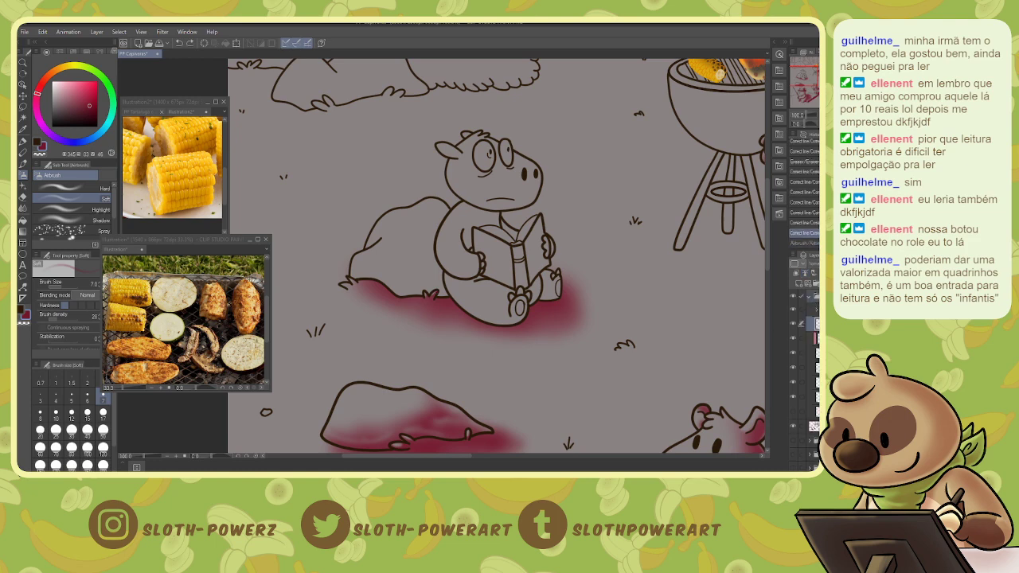
{"action": "left_click", "coordinate": [811, 302]}
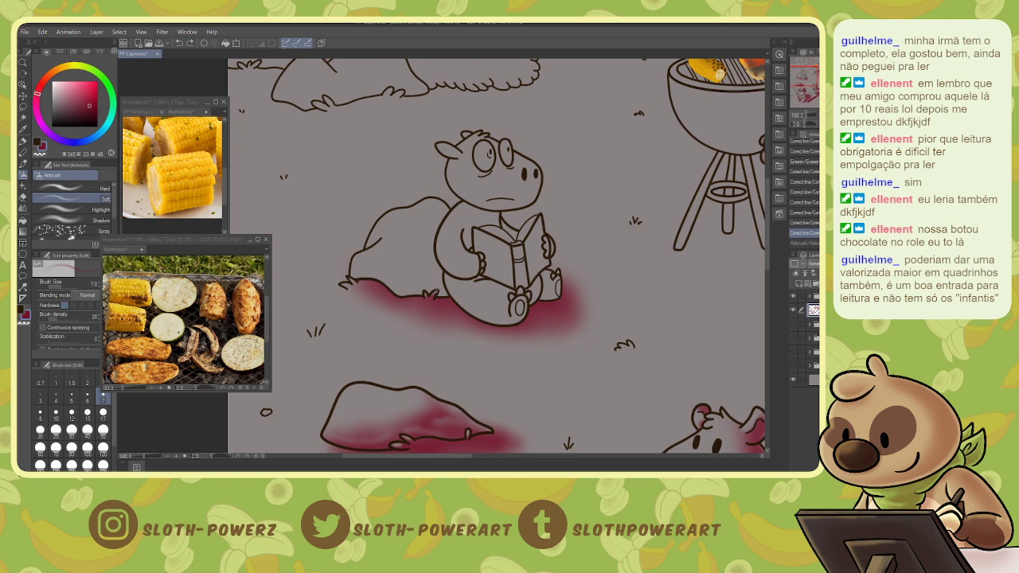
{"action": "key", "text": "w"}
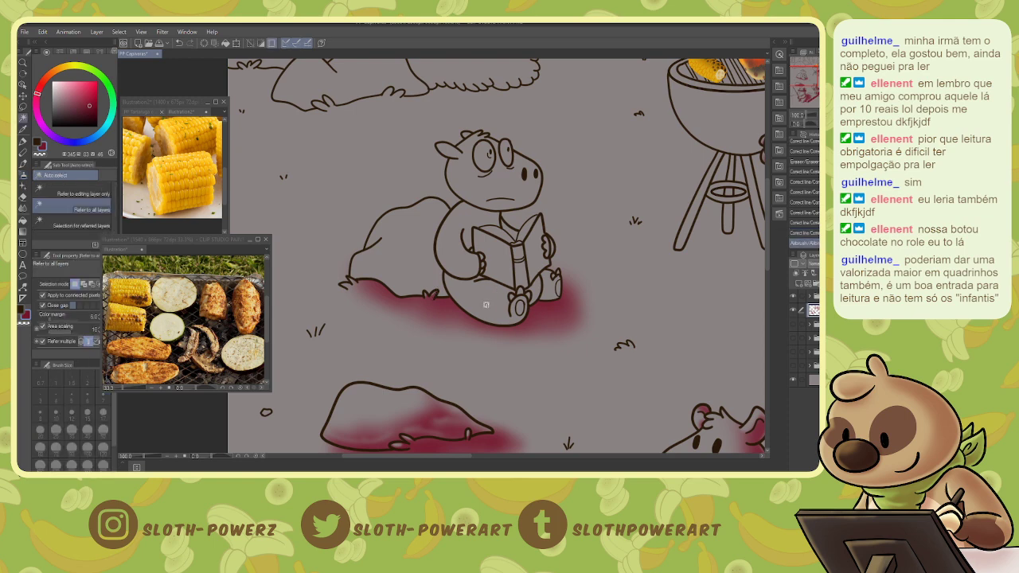
{"action": "left_click", "coordinate": [487, 304]}
{"action": "key", "text": "b"}
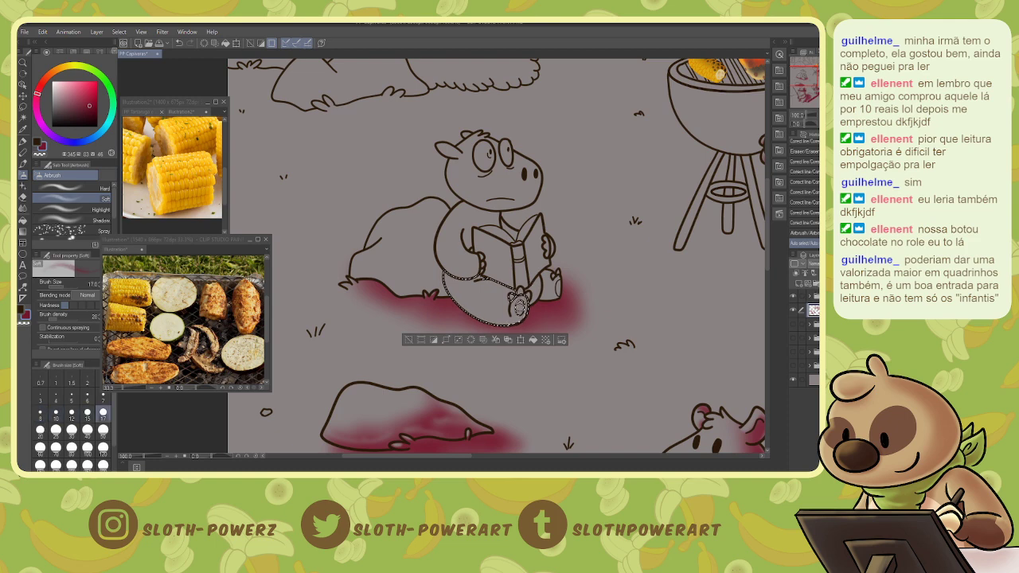
{"action": "key", "text": "w"}
{"action": "key", "text": "b"}
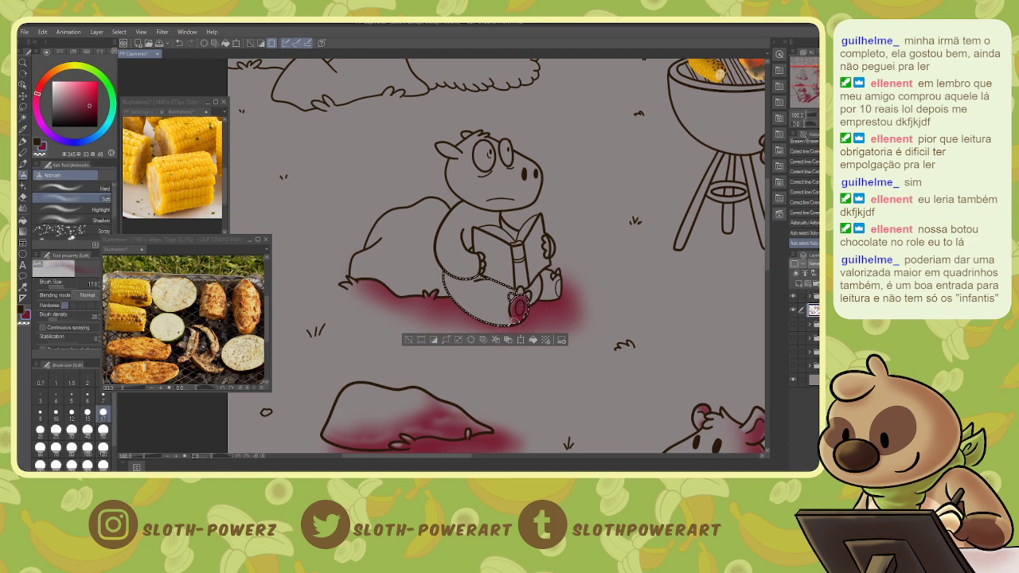
- Adjust the selection with the lasso, airbrush crimson along the front leg's edges leaving its middle light, and clear the selection
{"action": "key", "text": "m"}
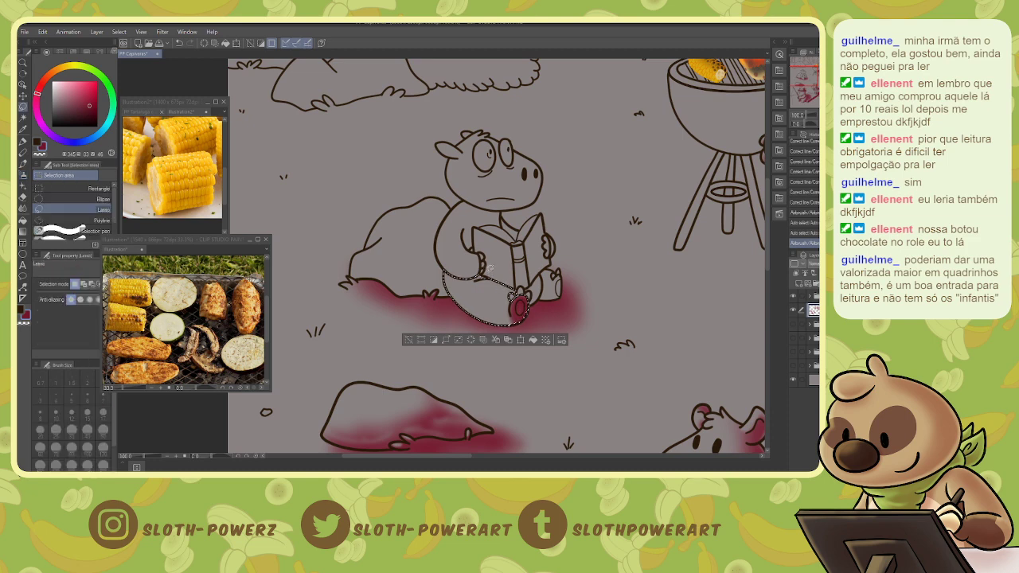
{"action": "key", "text": "b"}
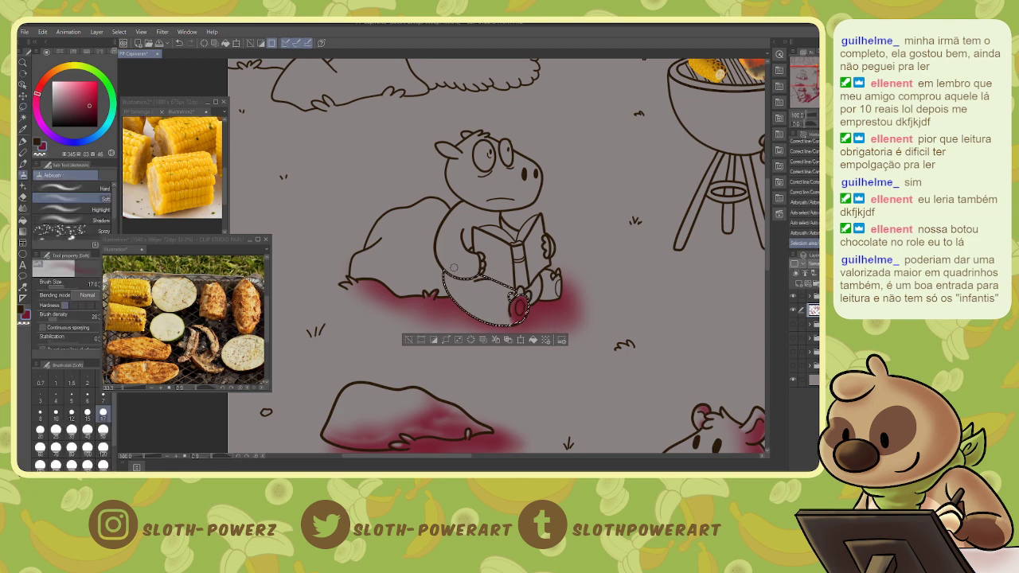
{"action": "left_click_drag", "start_coordinate": [467, 276], "coordinate": [485, 277]}
{"action": "mouse_move", "coordinate": [464, 275]}
{"action": "left_mouse_down"}
{"action": "mouse_move", "coordinate": [499, 283]}
{"action": "mouse_move", "coordinate": [484, 320]}
{"action": "mouse_move", "coordinate": [510, 324]}
{"action": "left_mouse_up"}
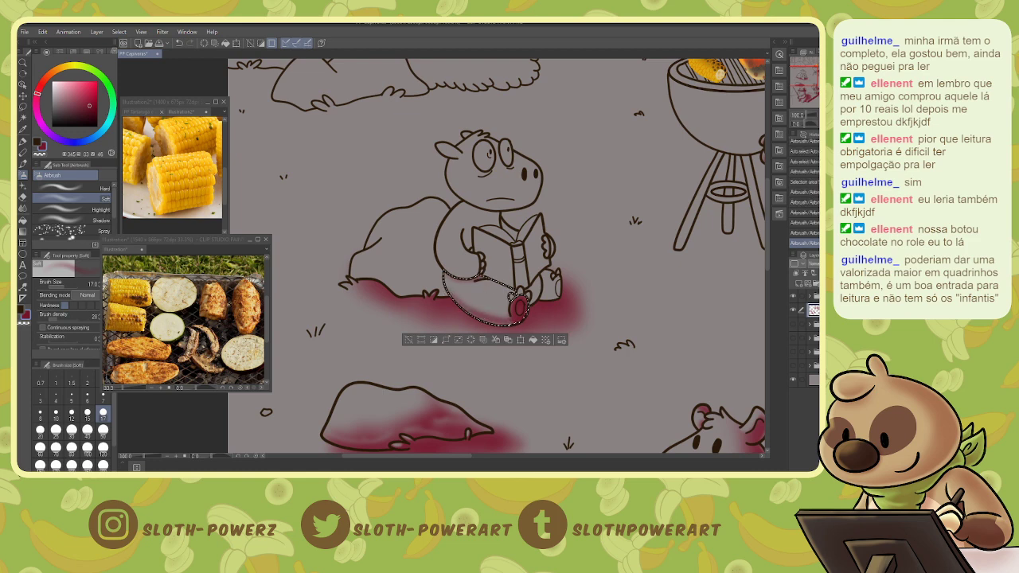
{"action": "left_click_drag", "start_coordinate": [451, 294], "coordinate": [471, 314]}
{"action": "mouse_move", "coordinate": [448, 283]}
{"action": "left_mouse_down"}
{"action": "mouse_move", "coordinate": [460, 304]}
{"action": "mouse_move", "coordinate": [509, 291]}
{"action": "left_mouse_up"}
{"action": "left_click_drag", "start_coordinate": [487, 281], "coordinate": [507, 289]}
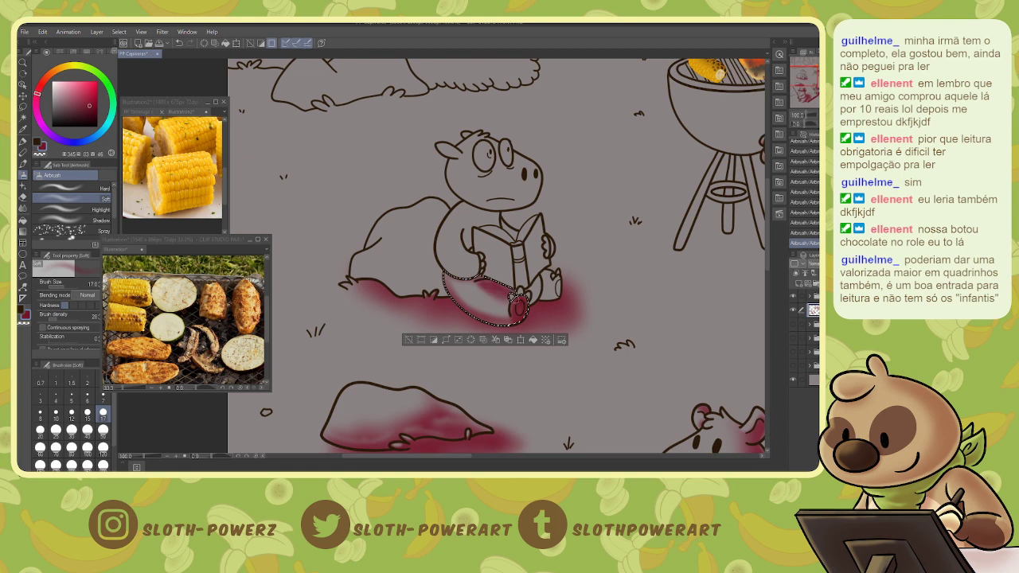
{"action": "mouse_move", "coordinate": [512, 296]}
{"action": "left_mouse_down"}
{"action": "mouse_move", "coordinate": [525, 305]}
{"action": "mouse_move", "coordinate": [486, 290]}
{"action": "mouse_move", "coordinate": [502, 301]}
{"action": "left_mouse_up"}
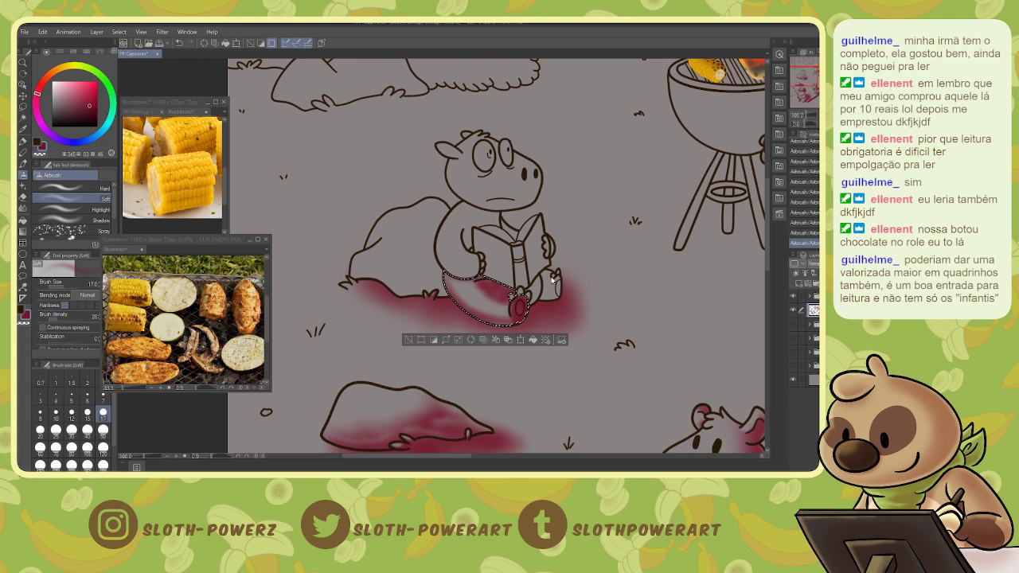
{"action": "key", "text": "ctrl+d"}
- Auto-select the first toe of the front foot and lighten its crimson with the Soft eraser at size 7
{"action": "key", "text": "w"}
{"action": "left_click", "coordinate": [511, 297]}
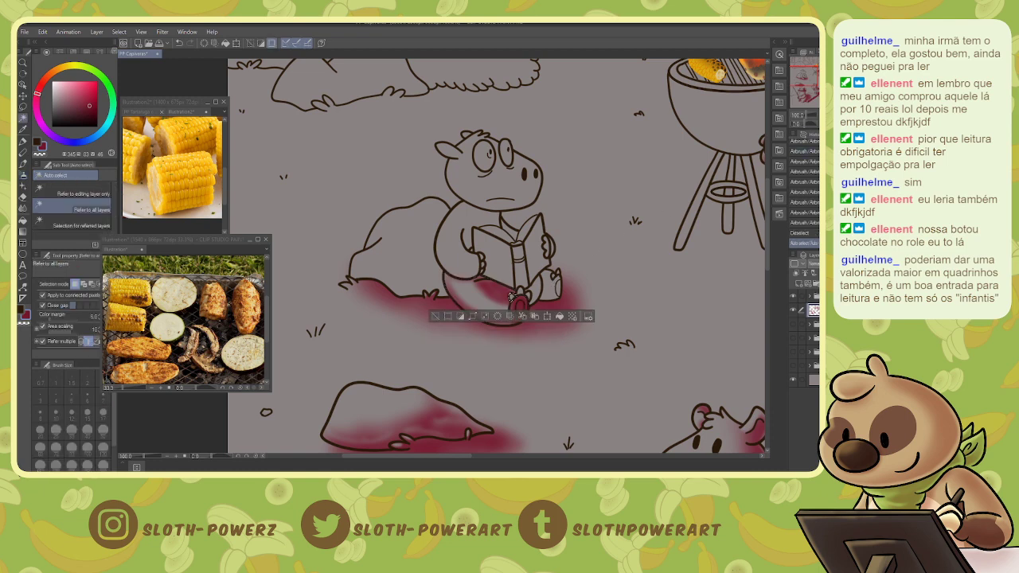
{"action": "key", "text": "ctrl+plus"}
{"action": "key", "text": "b"}
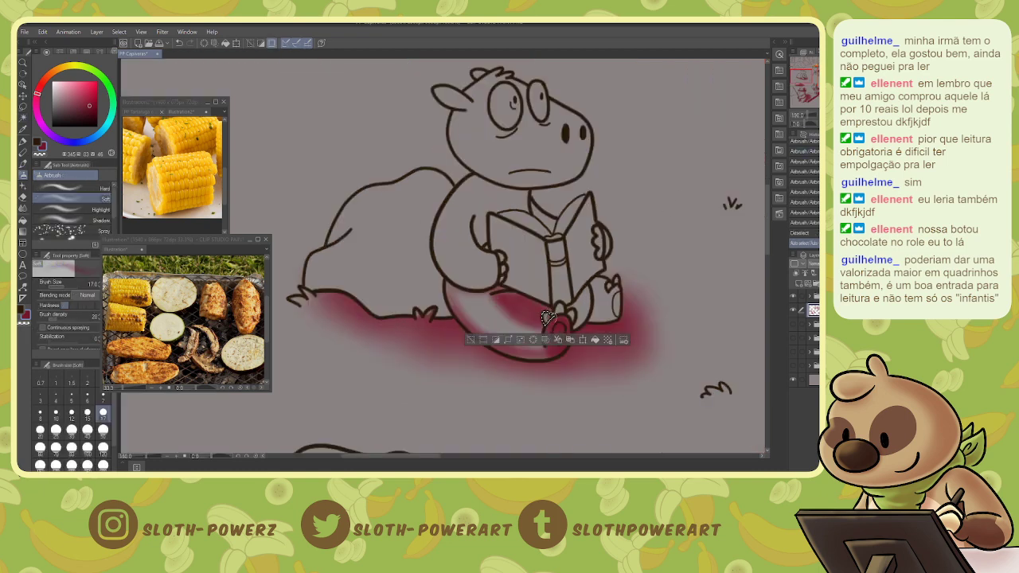
{"action": "key", "text": "e"}
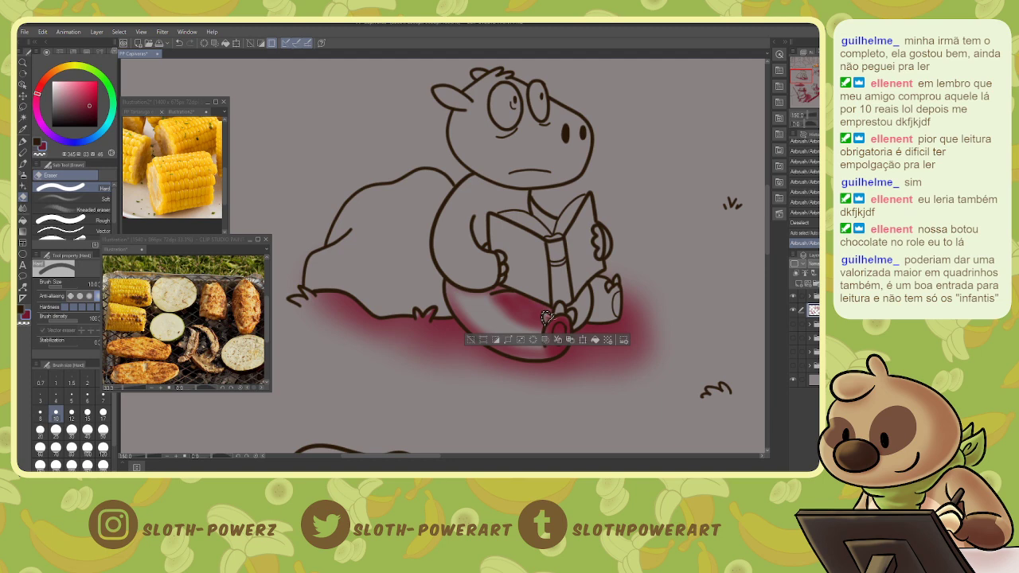
{"action": "left_click_drag", "start_coordinate": [547, 319], "coordinate": [553, 313]}
{"action": "key", "text": "ctrl+z"}
{"action": "left_click", "coordinate": [76, 198]}
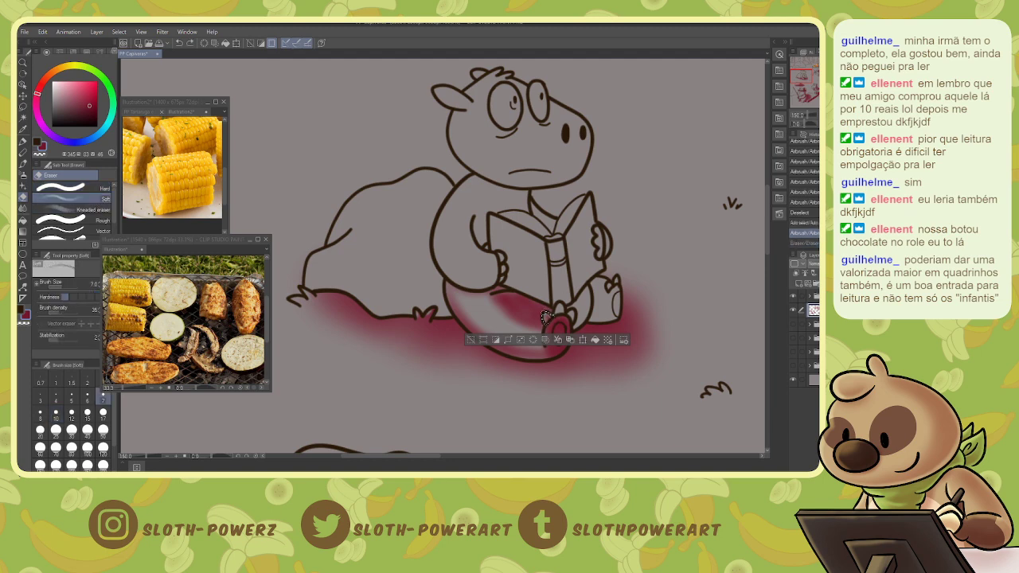
- Auto-select the front foot's remaining toes one by one and touch up their crimson with the Soft airbrush and Soft eraser
{"action": "key", "text": "b"}
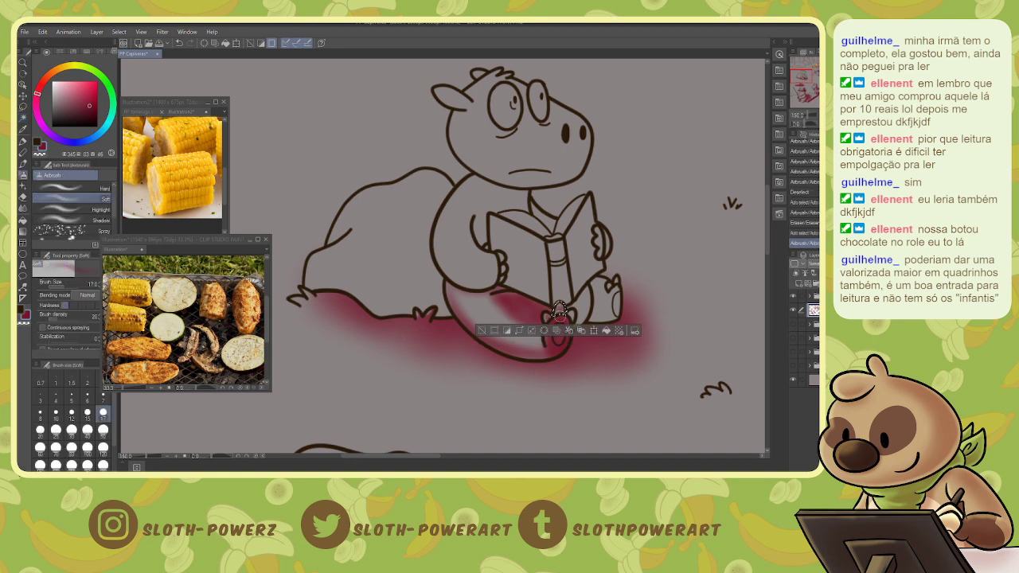
{"action": "key", "text": "w"}
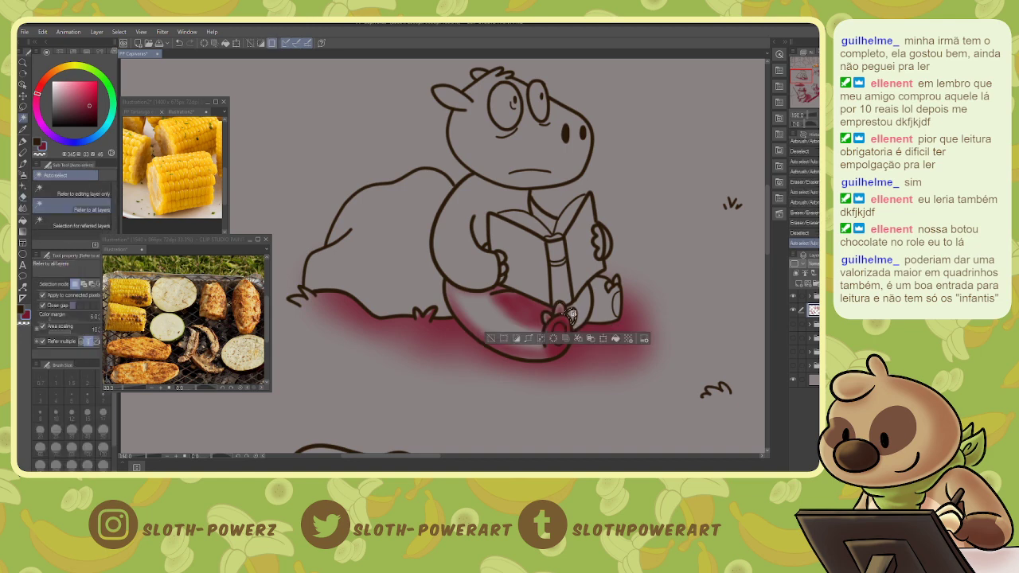
{"action": "key", "text": "b"}
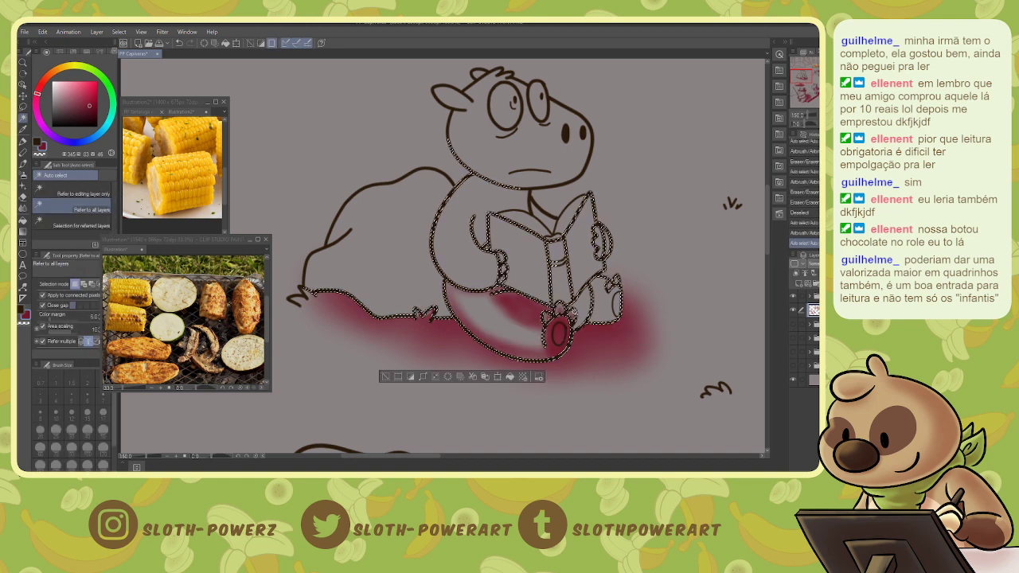
{"action": "key", "text": "e"}
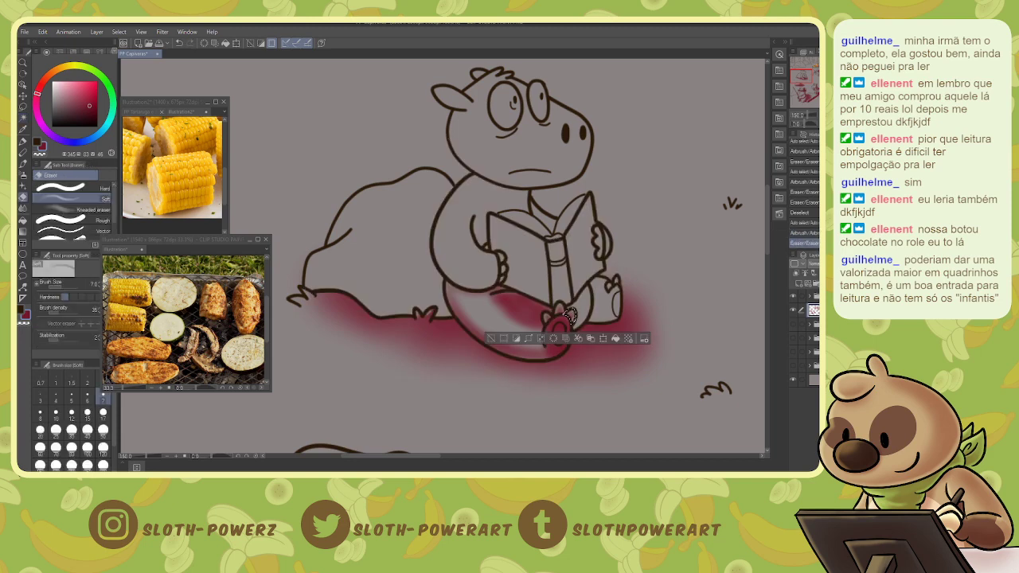
- Lasso the far leg between the front toes and the far foot, airbrush it crimson at size 17, and deselect
{"action": "key", "text": "b"}
{"action": "key", "text": "m"}
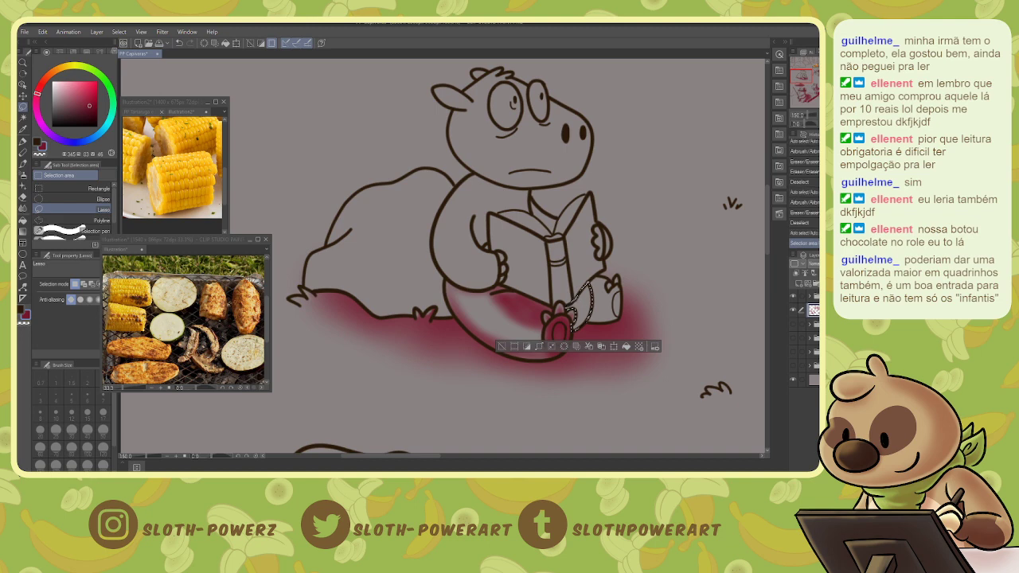
{"action": "key", "text": "b"}
{"action": "left_click_drag", "start_coordinate": [581, 307], "coordinate": [588, 305]}
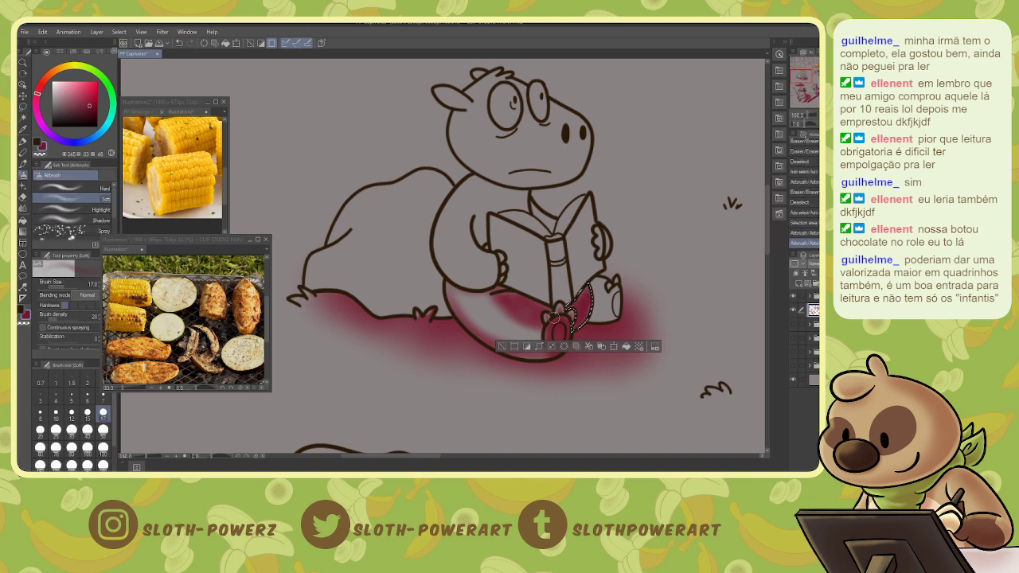
{"action": "key", "text": "ctrl+d"}
- Auto-select the reading capybara's far foot, airbrush its sole and lower edge crimson, and clear the selection
{"action": "key", "text": "w"}
{"action": "left_click", "coordinate": [609, 303]}
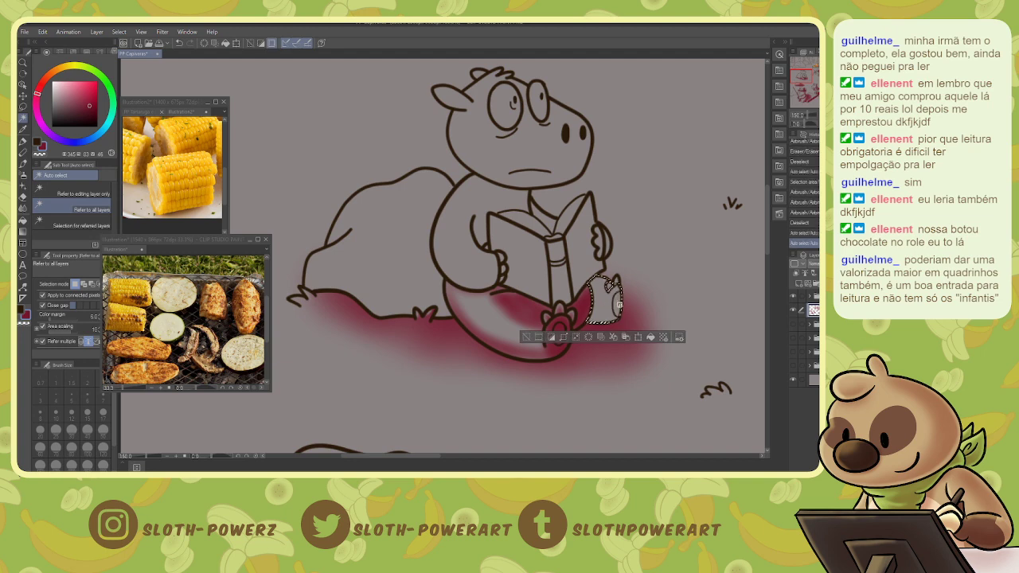
{"action": "key", "text": "b"}
{"action": "mouse_move", "coordinate": [612, 309]}
{"action": "left_mouse_down"}
{"action": "mouse_move", "coordinate": [620, 320]}
{"action": "mouse_move", "coordinate": [597, 319]}
{"action": "mouse_move", "coordinate": [616, 315]}
{"action": "left_mouse_up"}
{"action": "left_click_drag", "start_coordinate": [607, 318], "coordinate": [592, 315]}
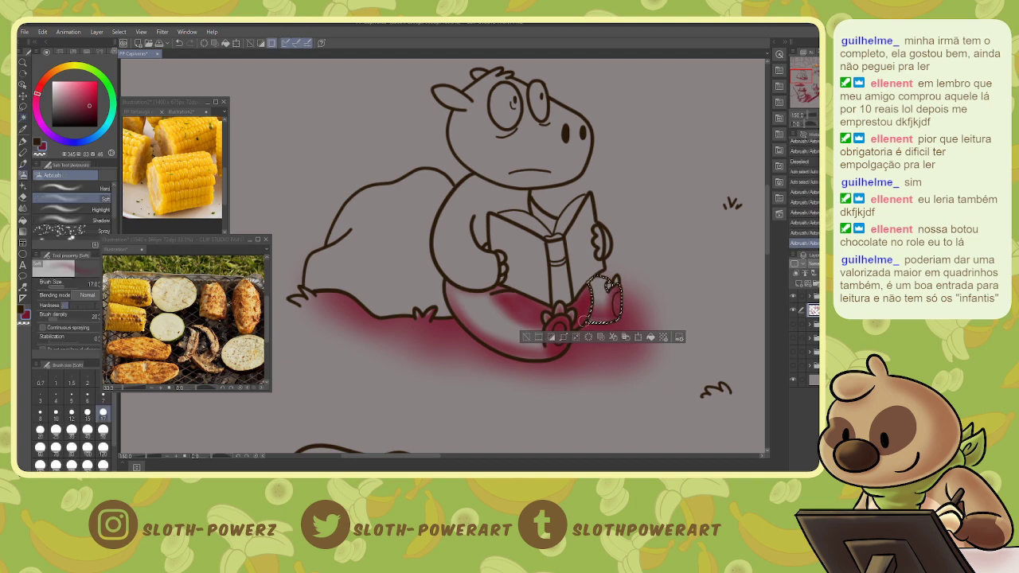
{"action": "key", "text": "ctrl+d"}
- Auto-select the first toe of the far foot and dab it crimson with the Soft airbrush at size 8
{"action": "key", "text": "w"}
{"action": "left_click", "coordinate": [610, 287]}
{"action": "key", "text": "b"}
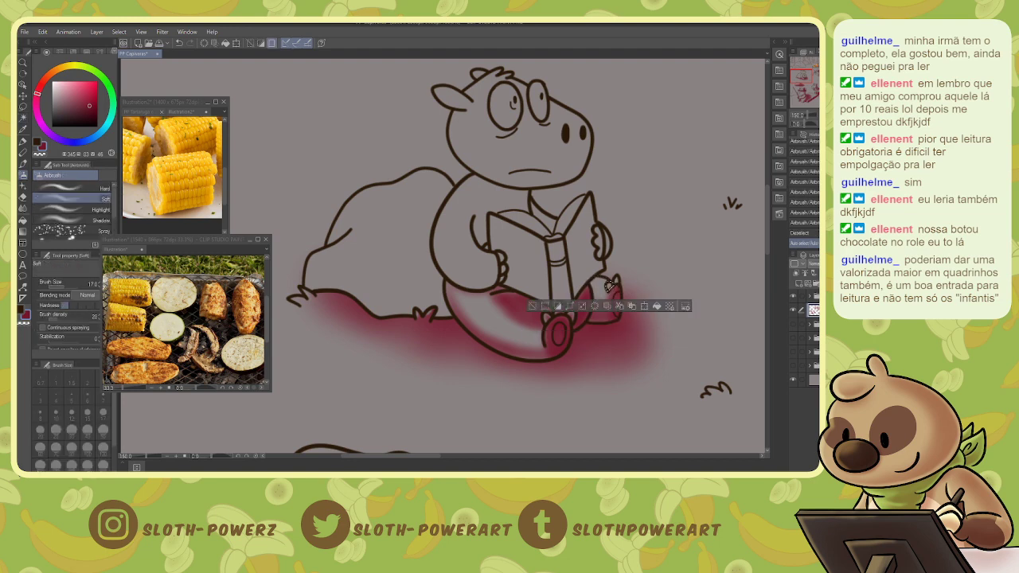
{"action": "key", "text": "bracketleft"}
{"action": "key", "text": "bracketleft"}
{"action": "key", "text": "bracketleft"}
{"action": "key", "text": "bracketleft"}
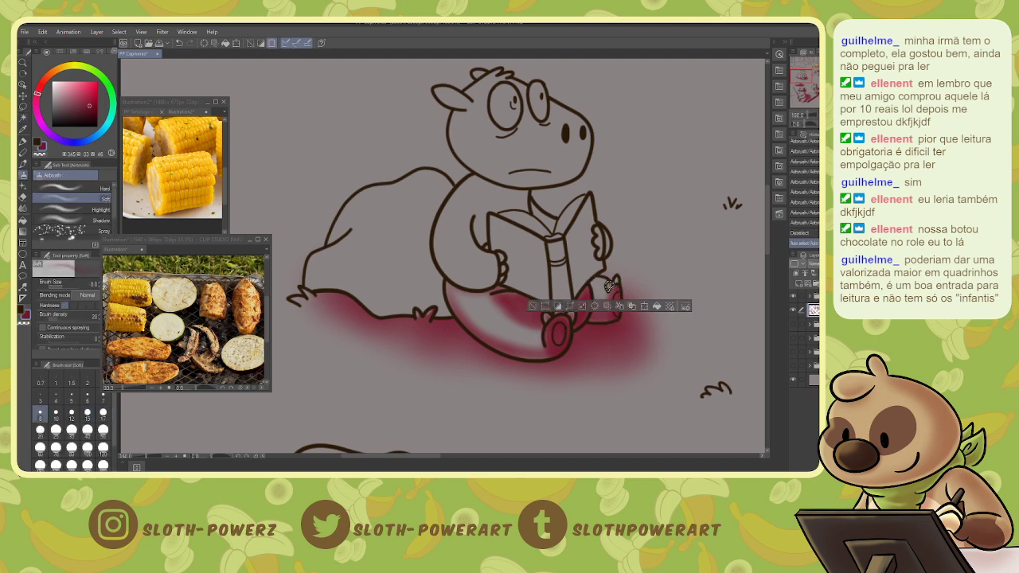
{"action": "left_click", "coordinate": [609, 285]}
- Auto-select the remaining toe areas of the far foot, dab them crimson with the Soft airbrush, and clear the selection
{"action": "key", "text": "w"}
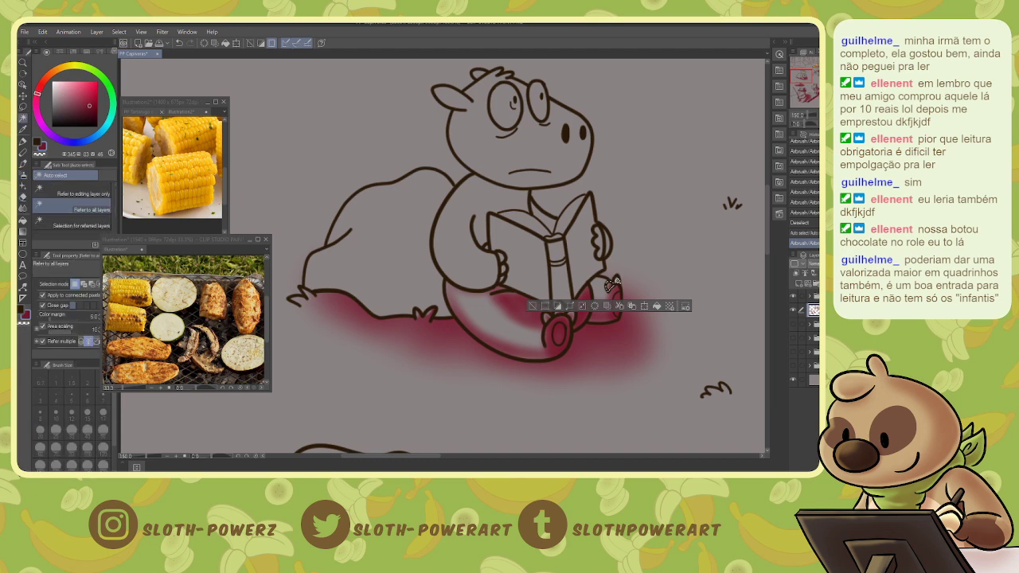
{"action": "left_click", "coordinate": [614, 281]}
{"action": "left_click", "coordinate": [618, 282]}
{"action": "key", "text": "b"}
{"action": "key", "text": "ctrl+z"}
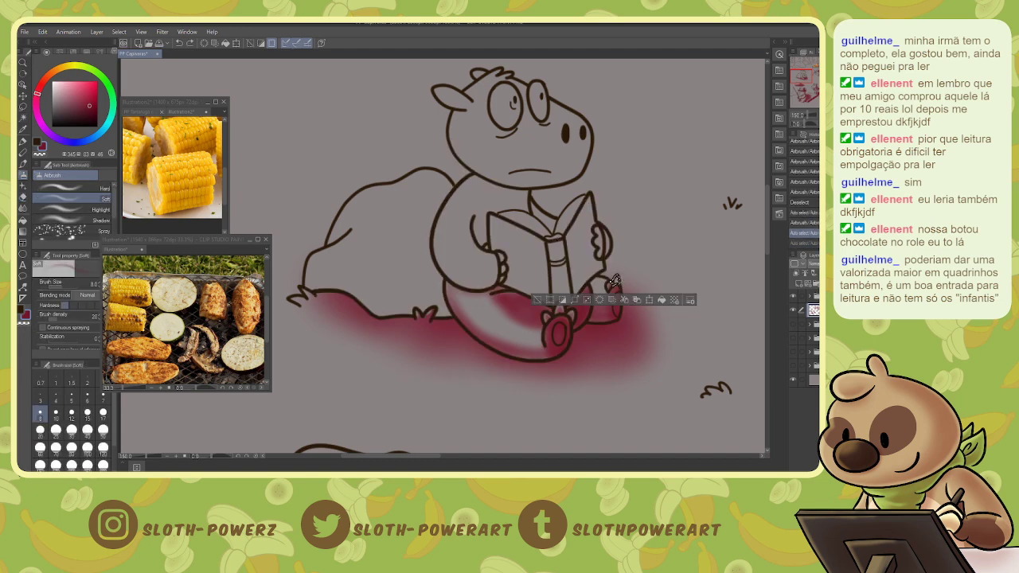
{"action": "key", "text": "b"}
{"action": "left_click", "coordinate": [616, 280]}
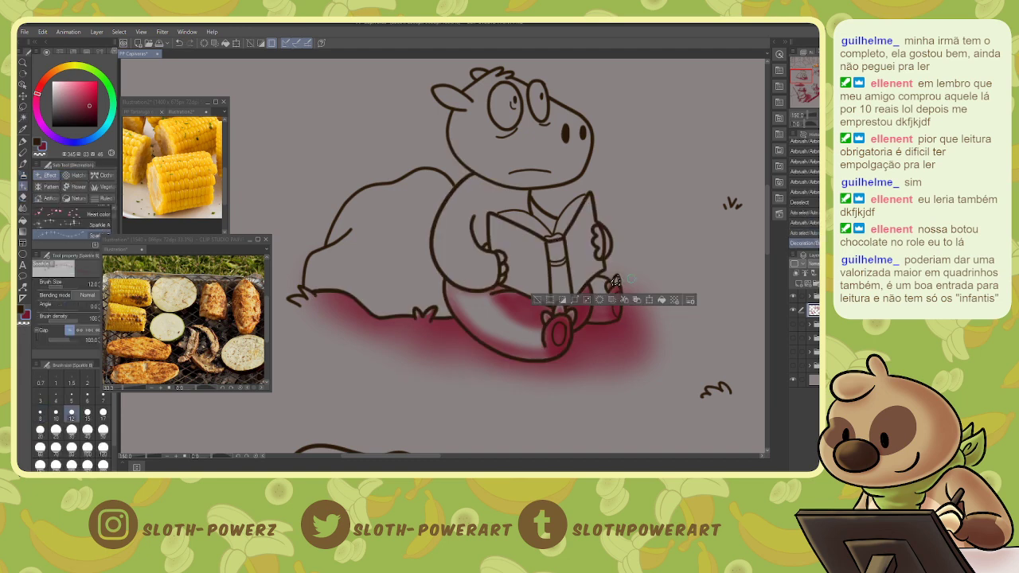
{"action": "key", "text": "b"}
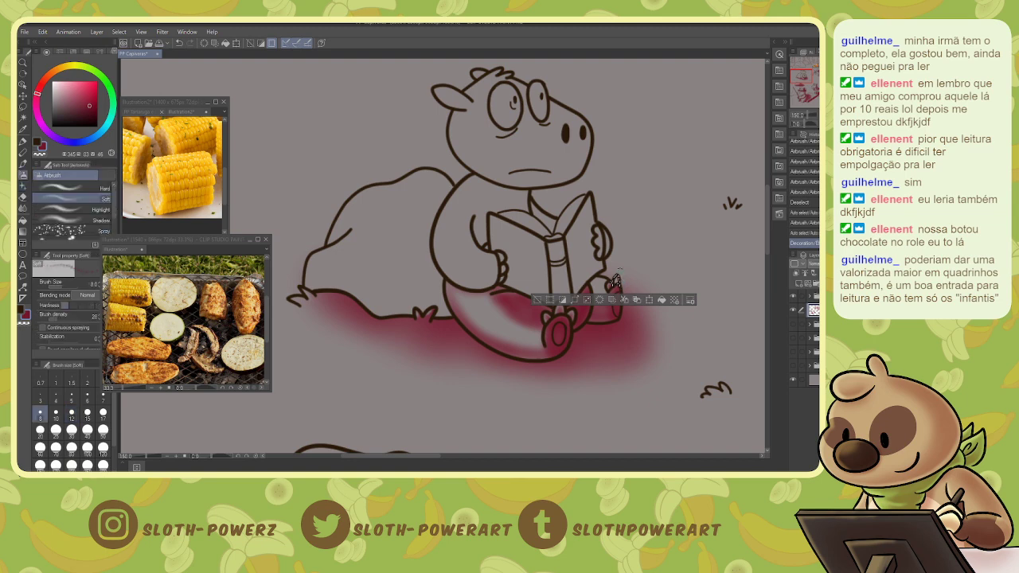
{"action": "left_click_drag", "start_coordinate": [616, 278], "coordinate": [620, 284]}
{"action": "key", "text": "ctrl+d"}
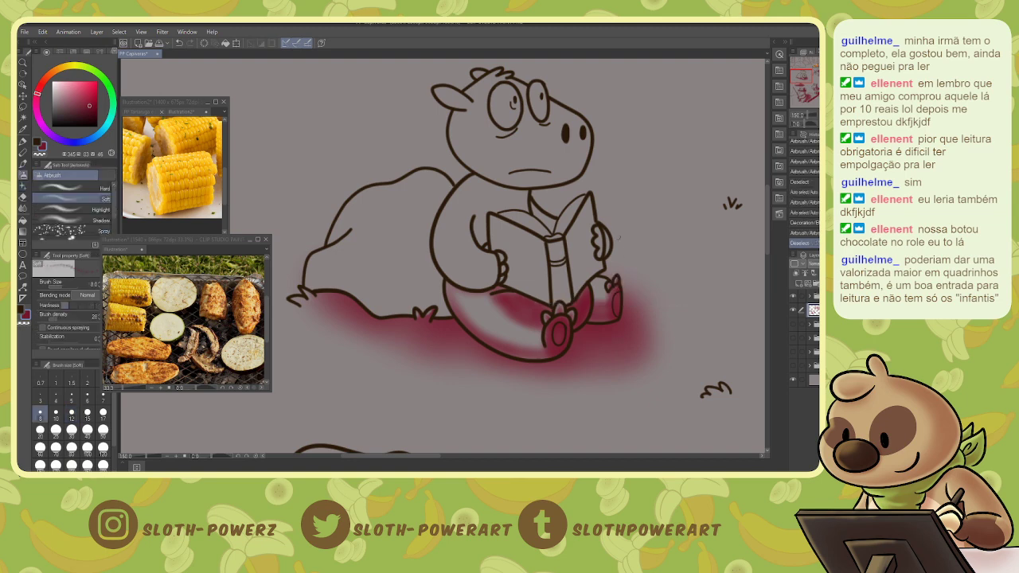
- Auto-select the fingers of the far hand holding the book and shade them crimson with the Soft airbrush at size 8
{"action": "key", "text": "w"}
{"action": "left_click", "coordinate": [598, 243]}
{"action": "key", "text": "b"}
{"action": "left_click_drag", "start_coordinate": [598, 238], "coordinate": [600, 254]}
{"action": "left_click", "coordinate": [598, 241]}
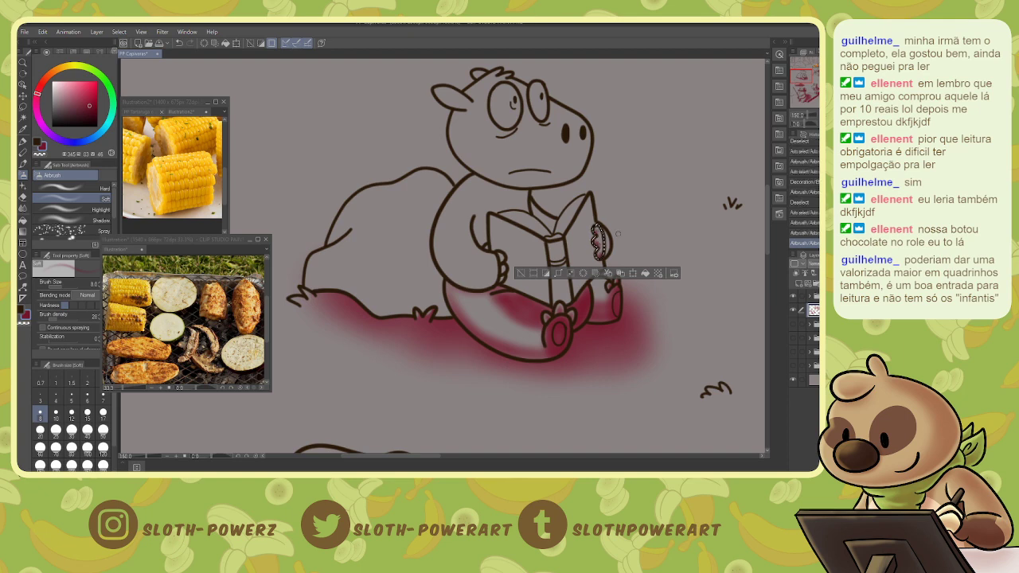
- Auto-select the back of the far hand, airbrush its lower edge crimson, and deselect
{"action": "key", "text": "w"}
{"action": "left_click", "coordinate": [607, 243]}
{"action": "key", "text": "b"}
{"action": "key", "text": "m"}
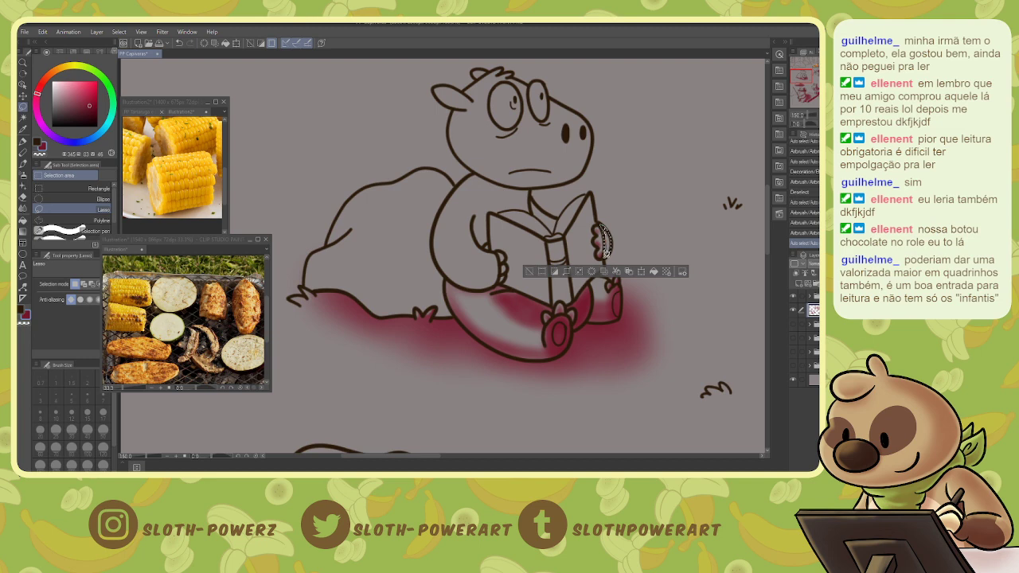
{"action": "key", "text": "b"}
{"action": "mouse_move", "coordinate": [606, 255]}
{"action": "left_mouse_down"}
{"action": "mouse_move", "coordinate": [608, 239]}
{"action": "mouse_move", "coordinate": [598, 256]}
{"action": "left_mouse_up"}
{"action": "key", "text": "ctrl+d"}
- Auto-select the book cover beside the far hand and airbrush it crimson, enlarging the Soft airbrush from size 8 to 40
{"action": "key", "text": "w"}
{"action": "left_click", "coordinate": [586, 242]}
{"action": "key", "text": "b"}
{"action": "left_click_drag", "start_coordinate": [597, 242], "coordinate": [591, 275]}
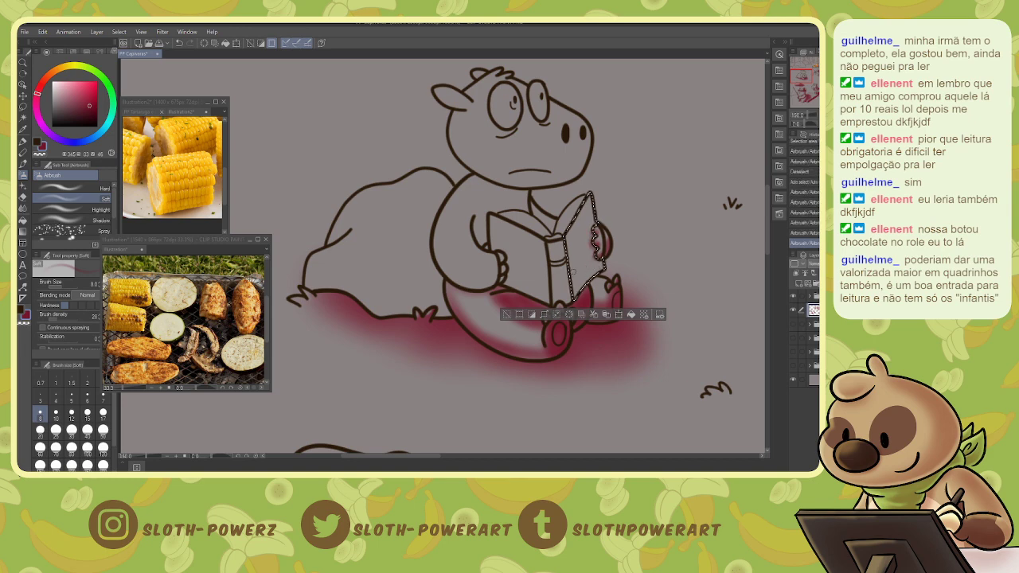
{"action": "key", "text": "bracketright"}
{"action": "key", "text": "bracketright"}
{"action": "key", "text": "bracketright"}
{"action": "key", "text": "bracketright"}
{"action": "key", "text": "bracketright"}
{"action": "key", "text": "bracketright"}
{"action": "key", "text": "bracketright"}
{"action": "key", "text": "bracketright"}
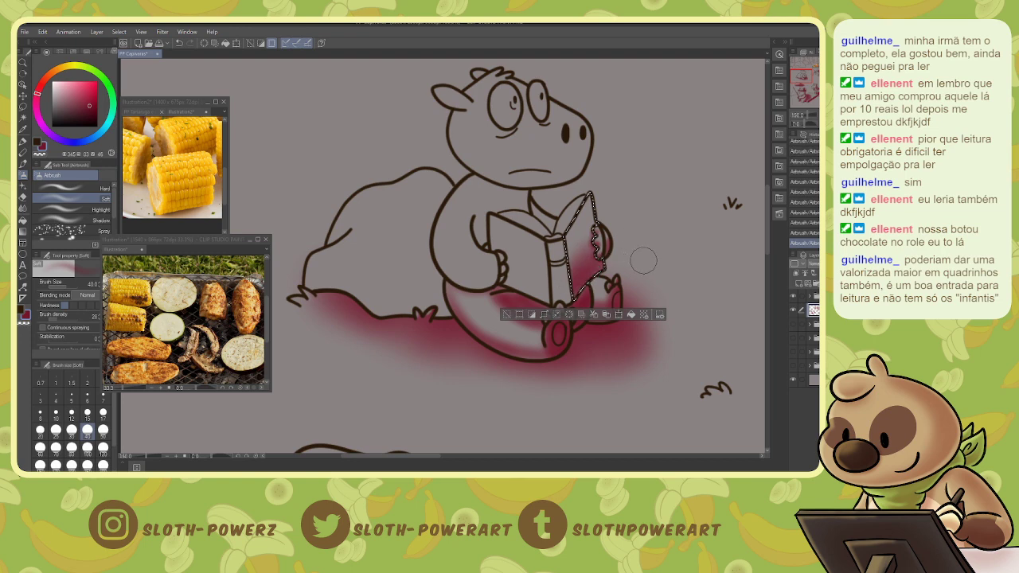
- Lighten parts of the far book cover's crimson with the Soft eraser at size 7 and clear the selection
{"action": "key", "text": "e"}
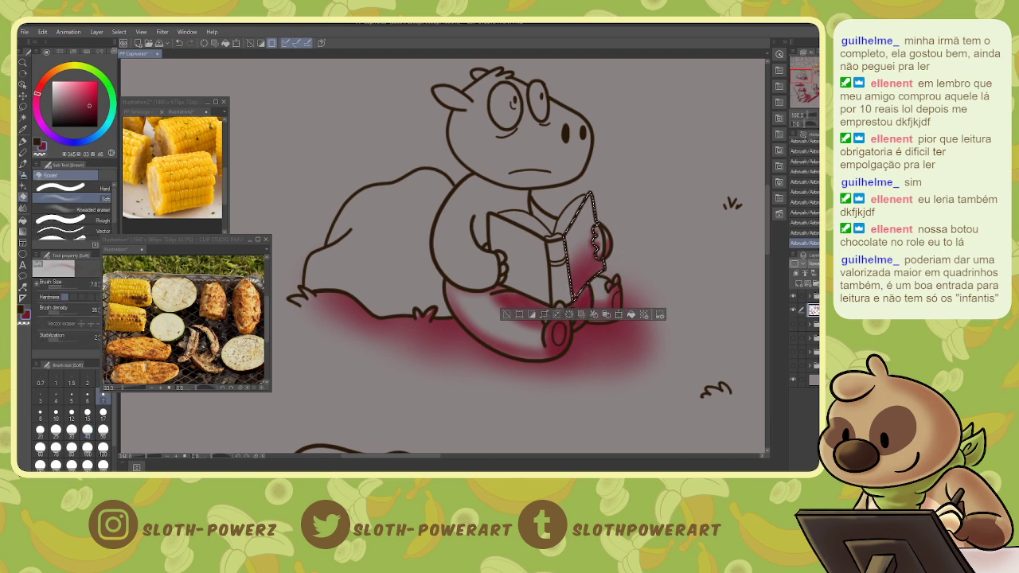
{"action": "mouse_move", "coordinate": [595, 256]}
{"action": "left_mouse_down"}
{"action": "mouse_move", "coordinate": [602, 267]}
{"action": "mouse_move", "coordinate": [590, 272]}
{"action": "left_mouse_up"}
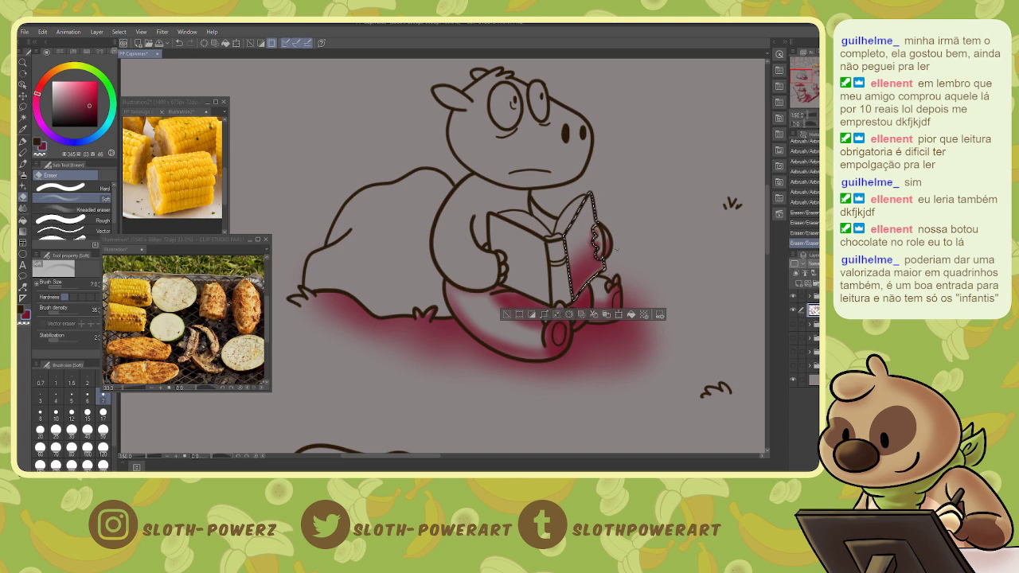
{"action": "key", "text": "ctrl+d"}
- Auto-select the sections of the book's spine and lasso around the band between them
{"action": "key", "text": "w"}
{"action": "left_click", "coordinate": [558, 286]}
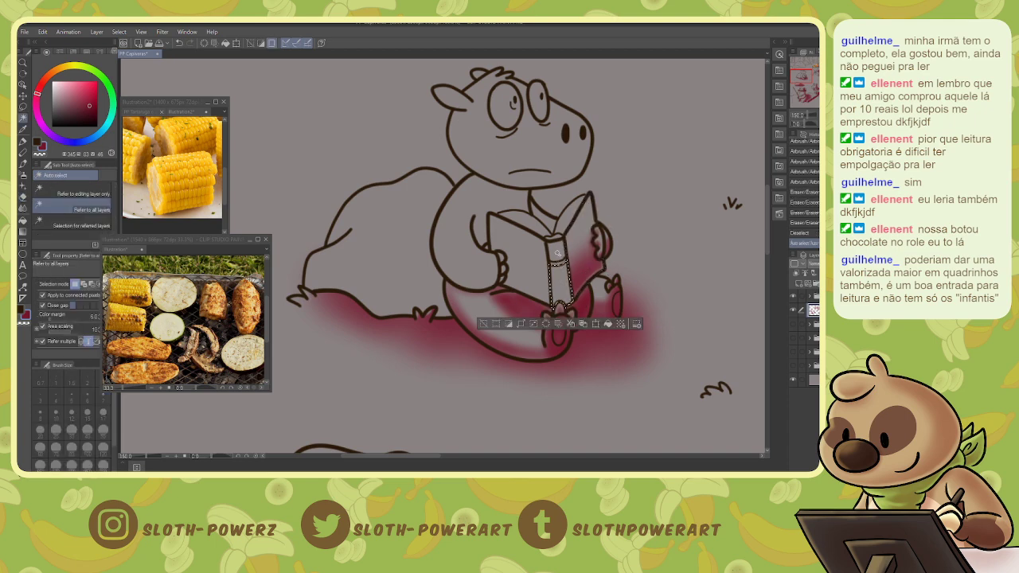
{"action": "left_click", "coordinate": [559, 261]}
{"action": "key", "text": "m"}
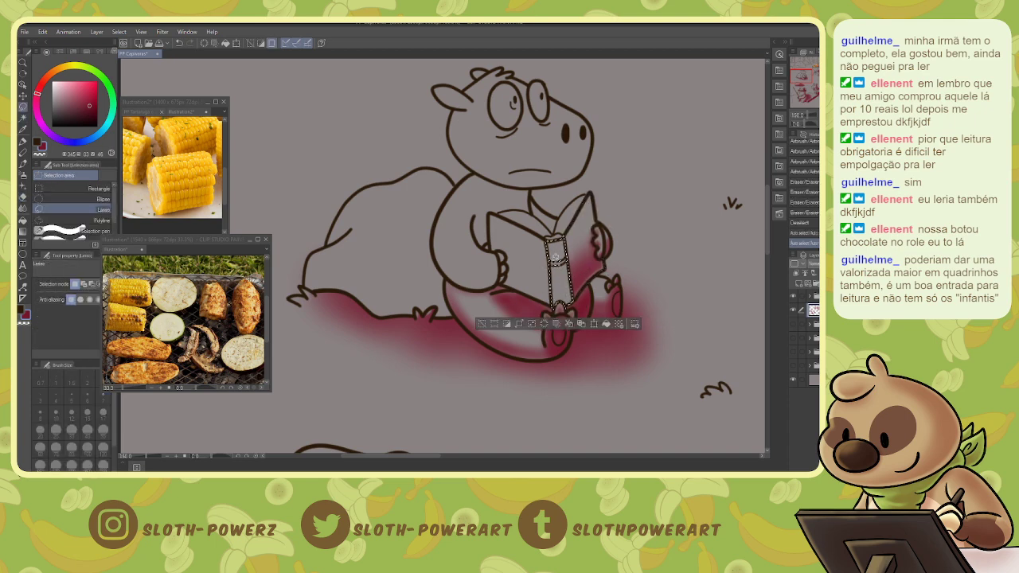
{"action": "left_click_drag", "start_coordinate": [569, 261], "coordinate": [564, 259]}
- Shade the book's spine crimson with the Soft airbrush, reducing the brush size to 17 and 12
{"action": "key", "text": "b"}
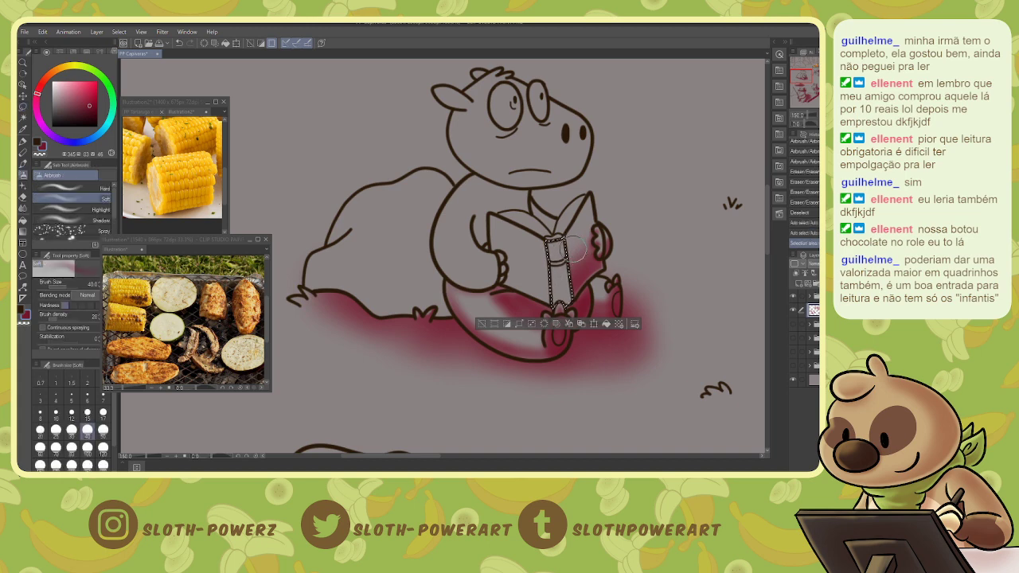
{"action": "key", "text": "p"}
{"action": "key", "text": "b"}
{"action": "key", "text": "bracketleft"}
{"action": "key", "text": "bracketleft"}
{"action": "key", "text": "bracketleft"}
{"action": "key", "text": "bracketleft"}
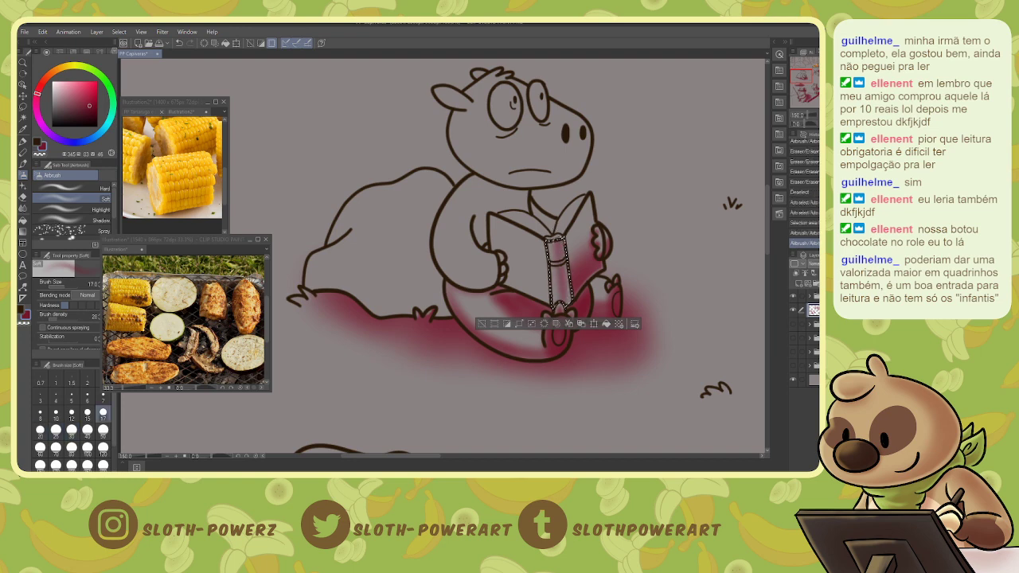
{"action": "key", "text": "bracketleft"}
{"action": "key", "text": "bracketleft"}
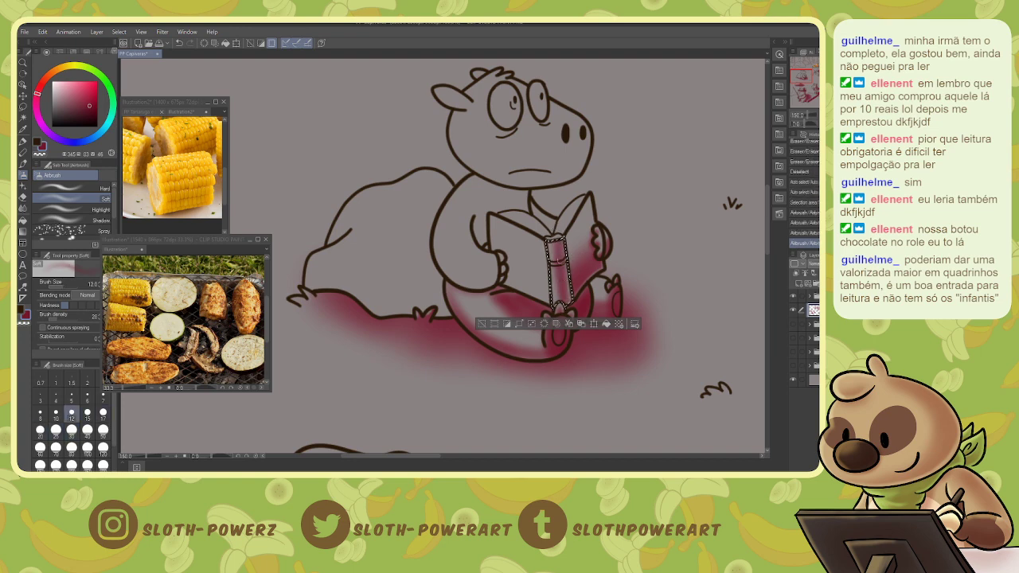
{"action": "mouse_move", "coordinate": [555, 306]}
{"action": "left_mouse_down"}
{"action": "mouse_move", "coordinate": [557, 252]}
{"action": "mouse_move", "coordinate": [563, 297]}
{"action": "left_mouse_up"}
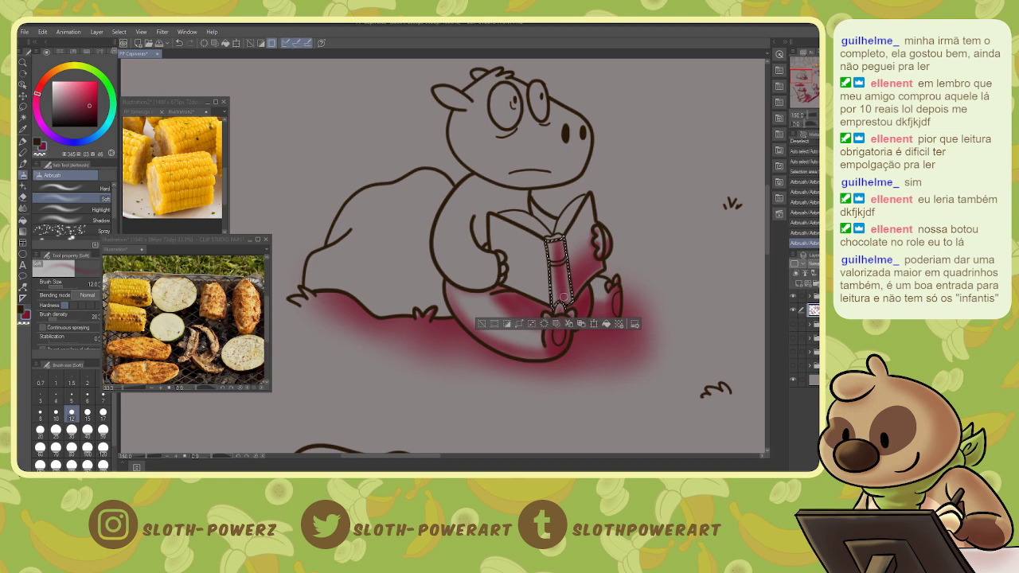
- Erase a soft highlight near the upper end of the book's spine and deselect
{"action": "key", "text": "e"}
{"action": "left_click_drag", "start_coordinate": [552, 246], "coordinate": [557, 245]}
{"action": "key", "text": "ctrl+d"}
- Auto-select the book's near cover and airbrush it crimson, enlarging the Soft airbrush from size 12 to 60
{"action": "key", "text": "w"}
{"action": "left_click", "coordinate": [529, 259]}
{"action": "key", "text": "b"}
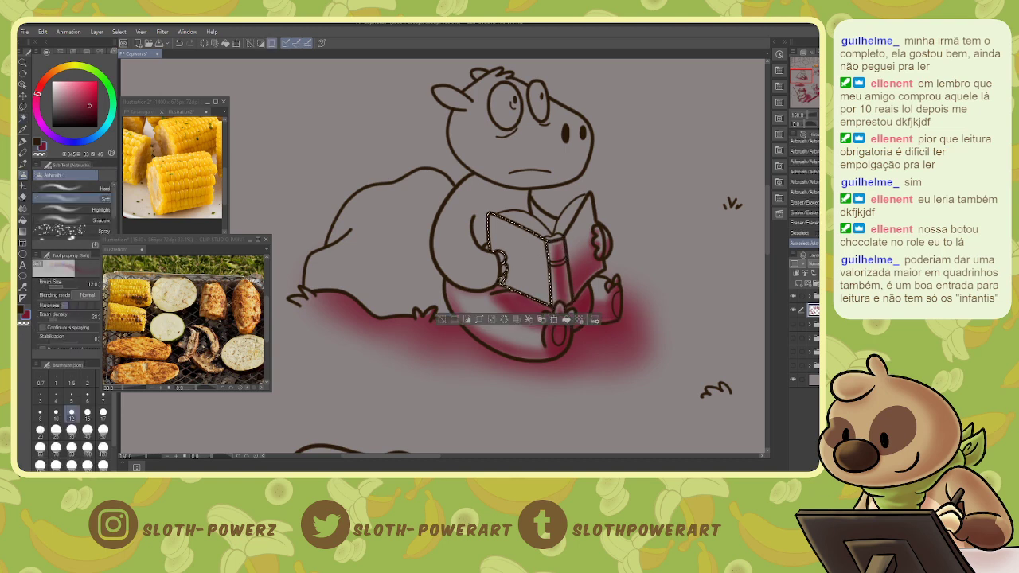
{"action": "mouse_move", "coordinate": [512, 265]}
{"action": "left_mouse_down"}
{"action": "mouse_move", "coordinate": [532, 286]}
{"action": "mouse_move", "coordinate": [495, 281]}
{"action": "mouse_move", "coordinate": [550, 265]}
{"action": "mouse_move", "coordinate": [517, 287]}
{"action": "mouse_move", "coordinate": [650, 280]}
{"action": "left_mouse_up"}
{"action": "key", "text": "bracketright"}
{"action": "key", "text": "bracketright"}
{"action": "key", "text": "bracketright"}
{"action": "key", "text": "bracketright"}
{"action": "key", "text": "bracketright"}
{"action": "key", "text": "bracketright"}
{"action": "key", "text": "bracketright"}
{"action": "key", "text": "bracketright"}
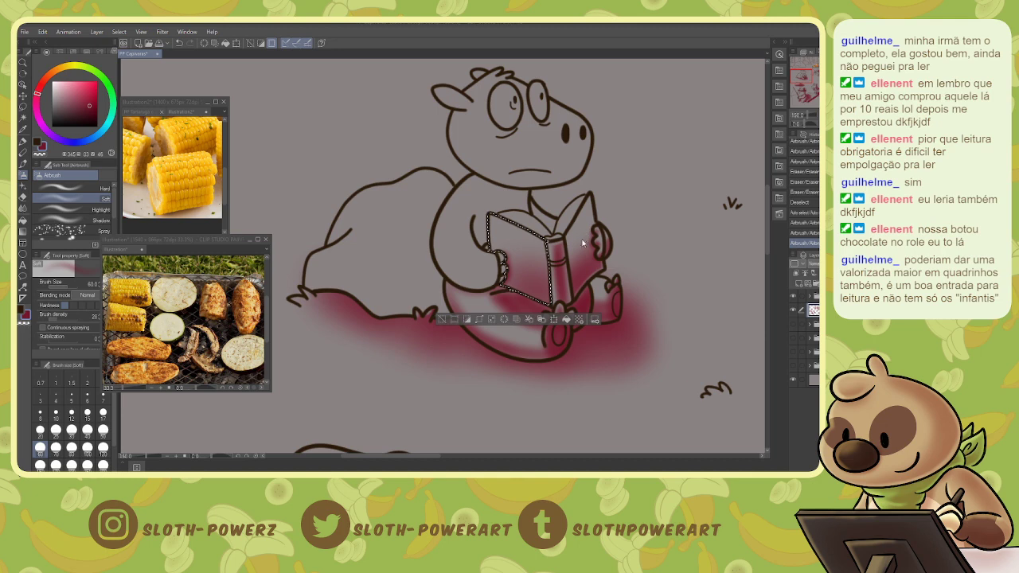
- Auto-select the upper finger of the capybara's hand gripping the left edge of the book cover
{"action": "left_click", "coordinate": [626, 238]}
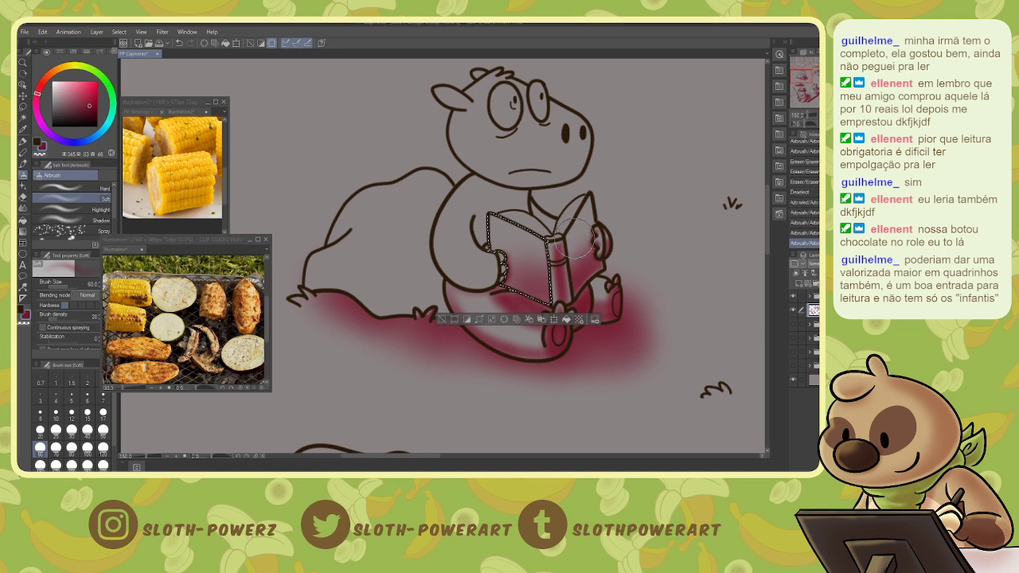
{"action": "key", "text": "w"}
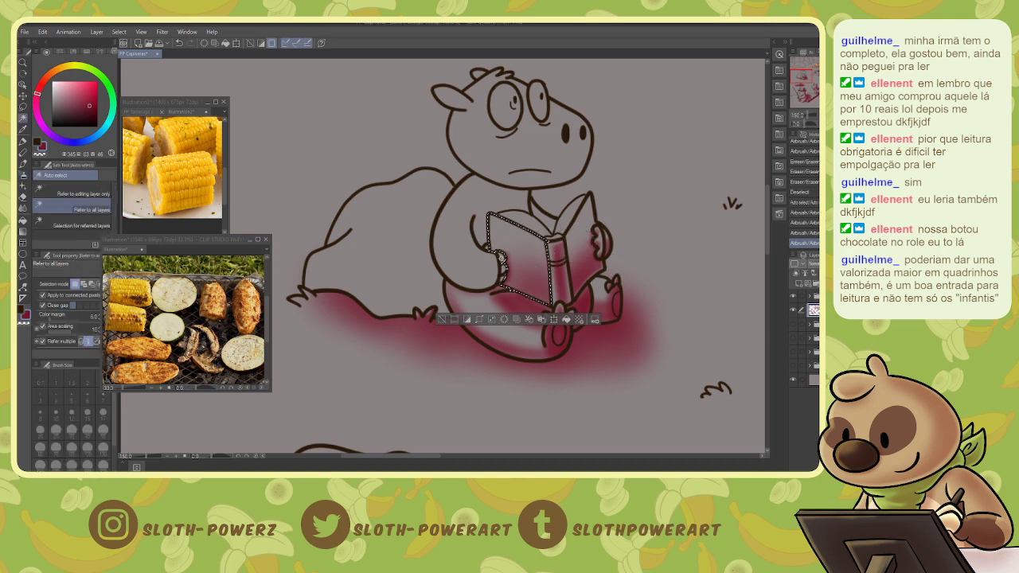
{"action": "left_click", "coordinate": [503, 260]}
{"action": "key", "text": "p"}
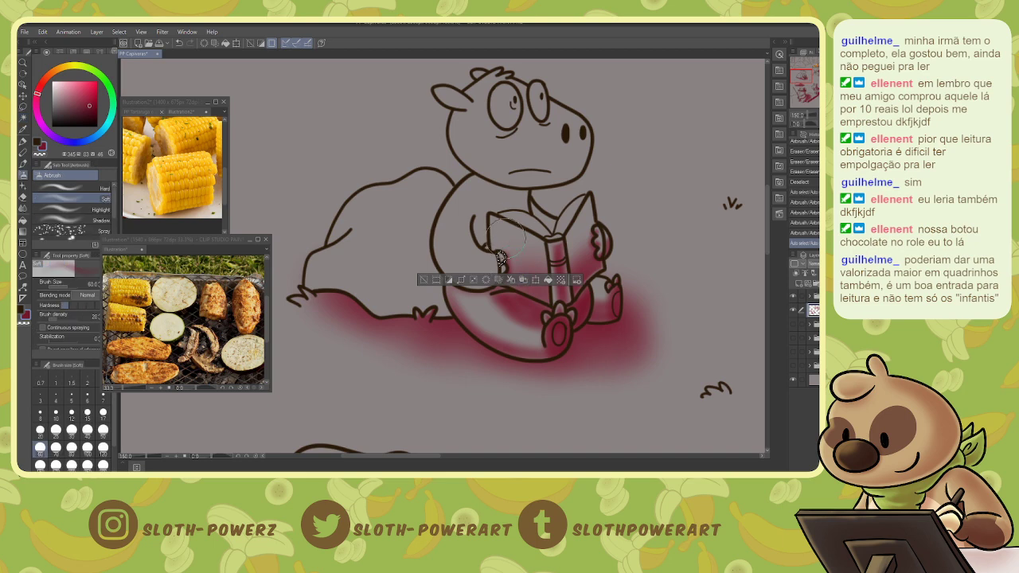
{"action": "key", "text": "b"}
{"action": "key", "text": "b"}
{"action": "key", "text": "bracketleft"}
{"action": "key", "text": "bracketleft"}
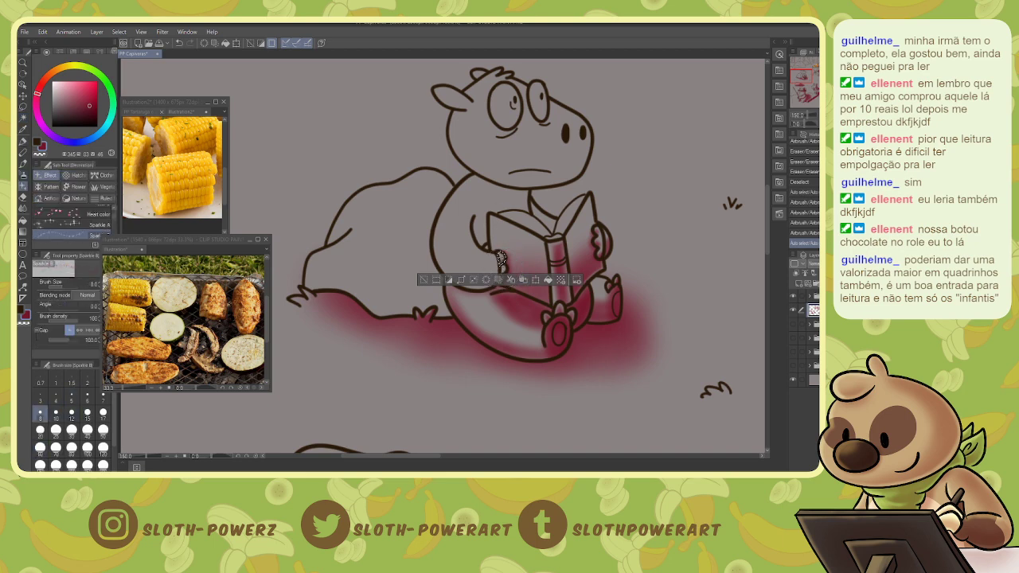
{"action": "left_click_drag", "start_coordinate": [501, 259], "coordinate": [503, 255]}
{"action": "key", "text": "ctrl+z"}
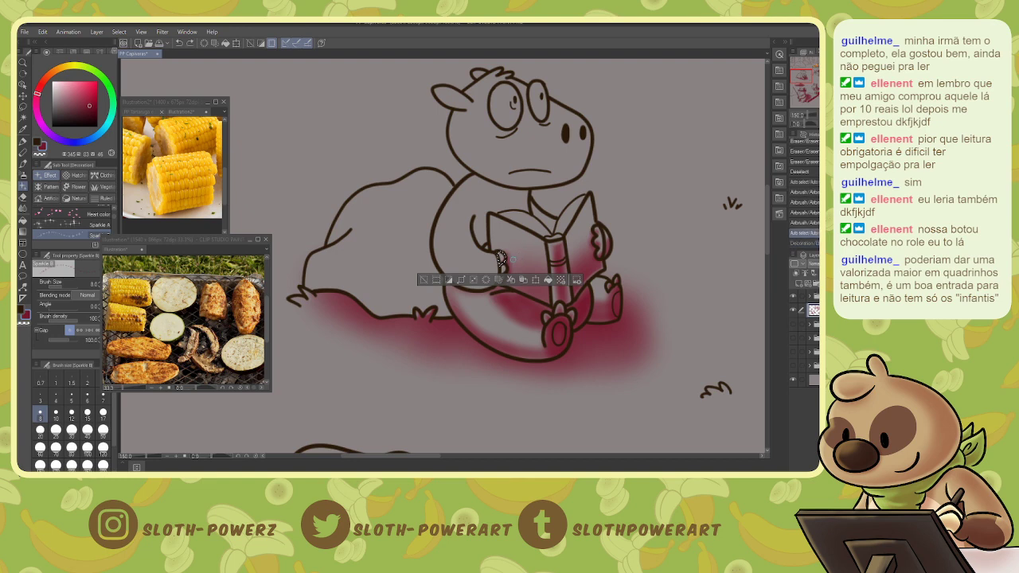
- Shade the selected upper finger with the soft airbrush at size 10 in dark red
{"action": "key", "text": "p"}
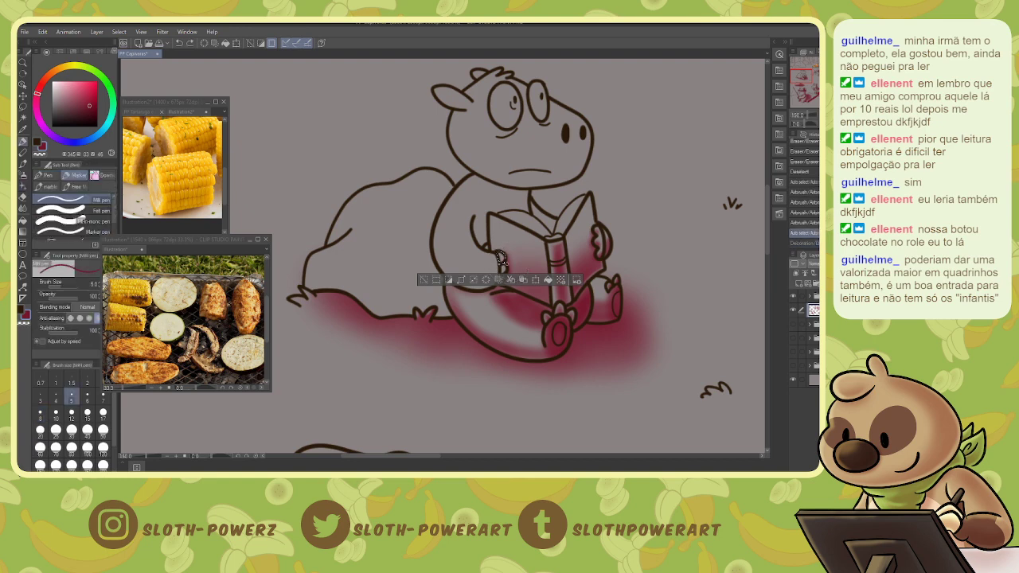
{"action": "key", "text": "b"}
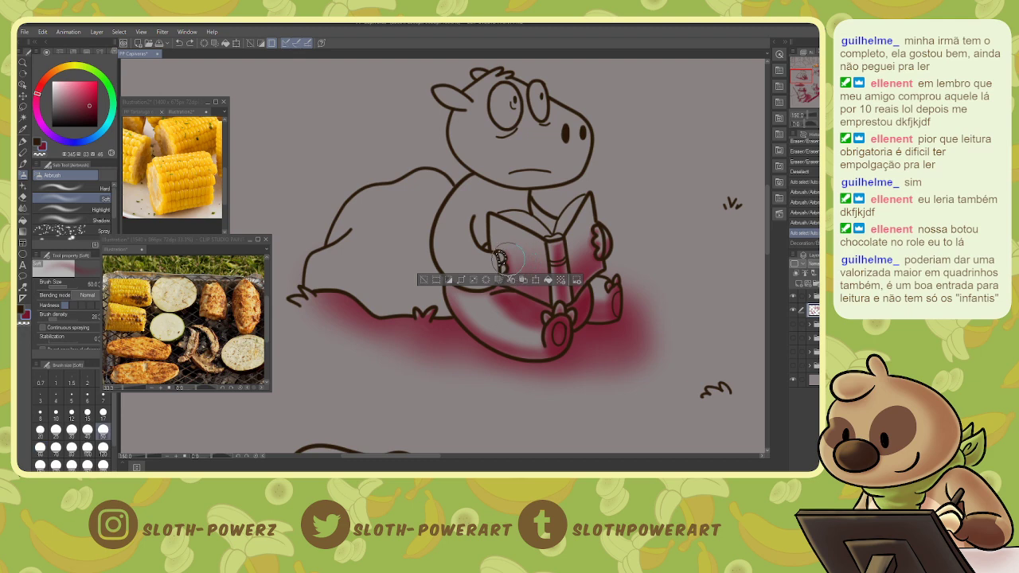
{"action": "key", "text": "["}
{"action": "key", "text": "["}
{"action": "key", "text": "["}
{"action": "key", "text": "["}
{"action": "key", "text": "["}
{"action": "key", "text": "["}
{"action": "key", "text": "["}
{"action": "key", "text": "["}
{"action": "left_click_drag", "start_coordinate": [499, 254], "coordinate": [501, 266]}
{"action": "key", "text": "p"}
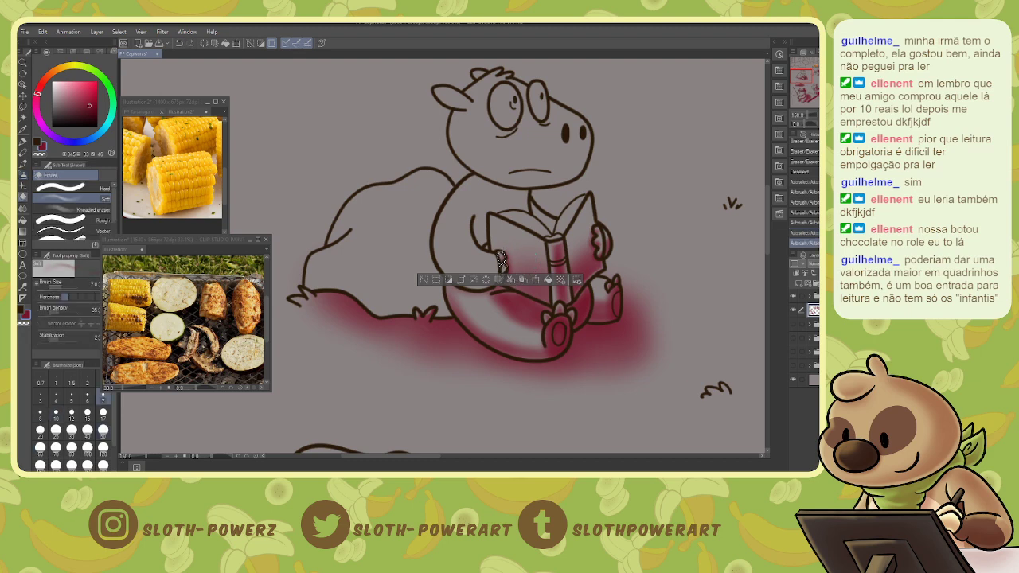
- Auto-select the lower fingers of the same hand, shade them with the soft airbrush, and clear the selection
{"action": "key", "text": "w"}
{"action": "left_click", "coordinate": [503, 270]}
{"action": "key", "text": "b"}
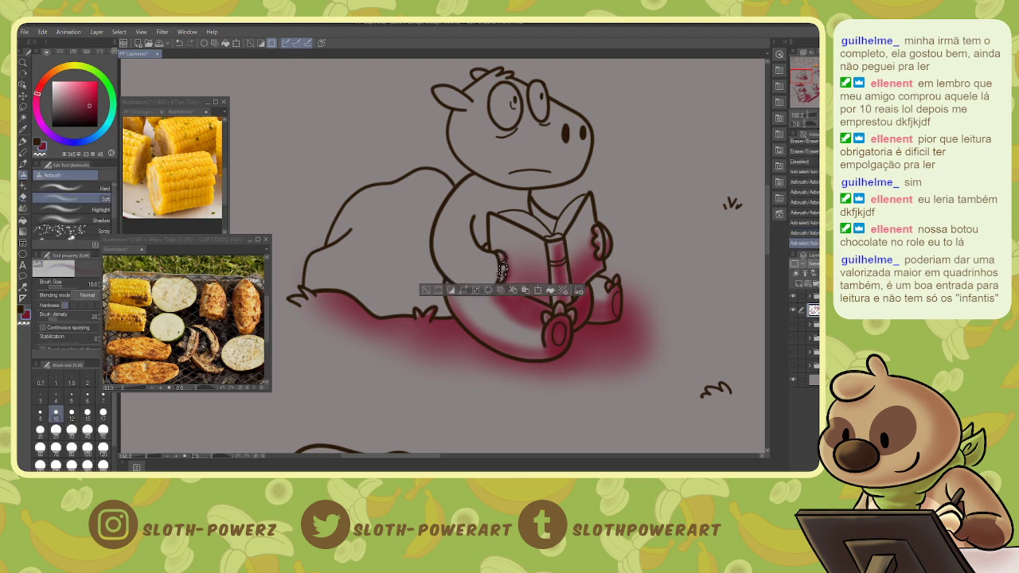
{"action": "key", "text": "w"}
{"action": "key", "text": "m"}
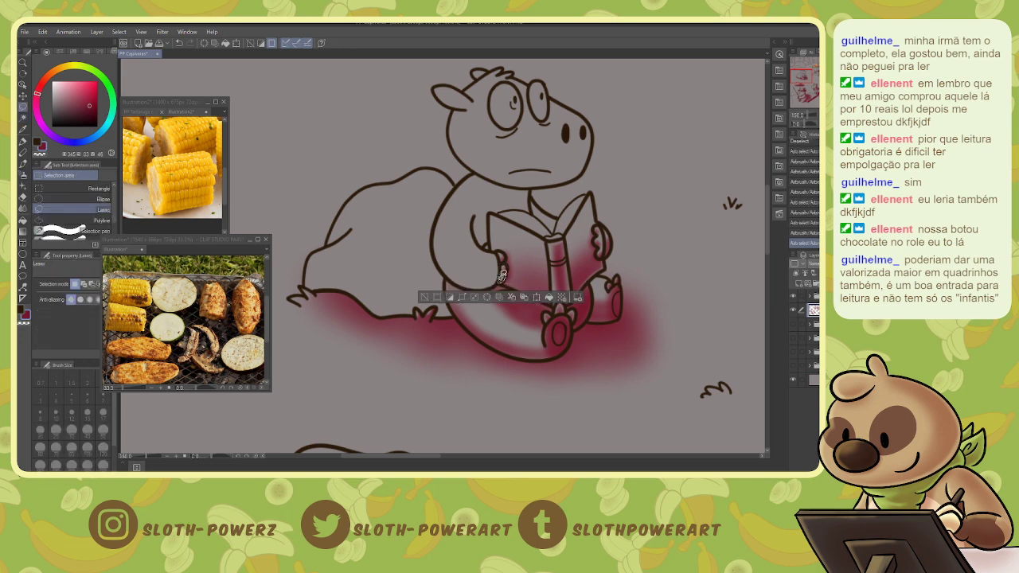
{"action": "key", "text": "b"}
{"action": "key", "text": "ctrl+d"}
- Auto-select the capybara's torso and arm and shade the neck, chest and arm edges with the soft airbrush at size 20
{"action": "key", "text": "w"}
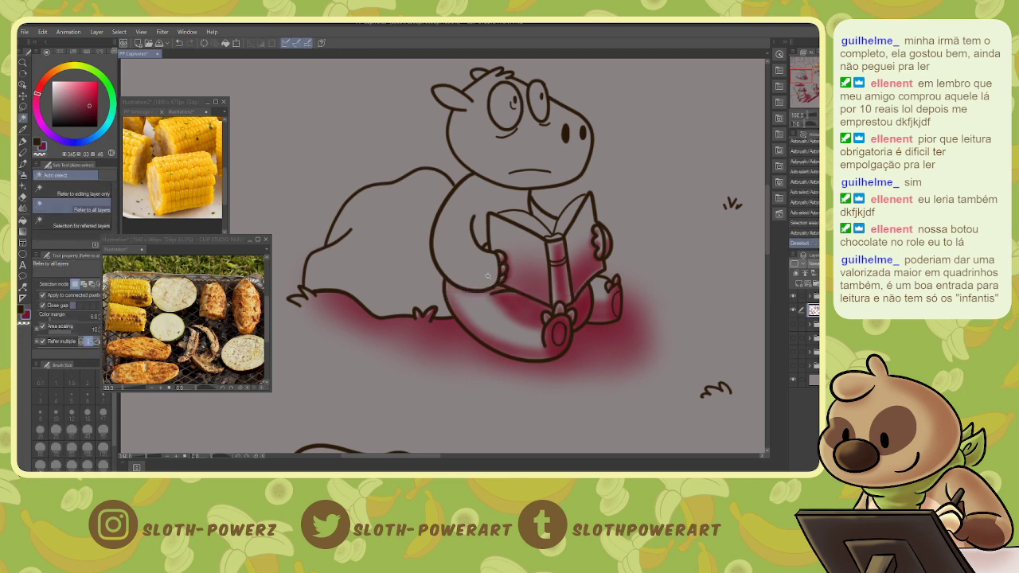
{"action": "left_click", "coordinate": [477, 253]}
{"action": "key", "text": "b"}
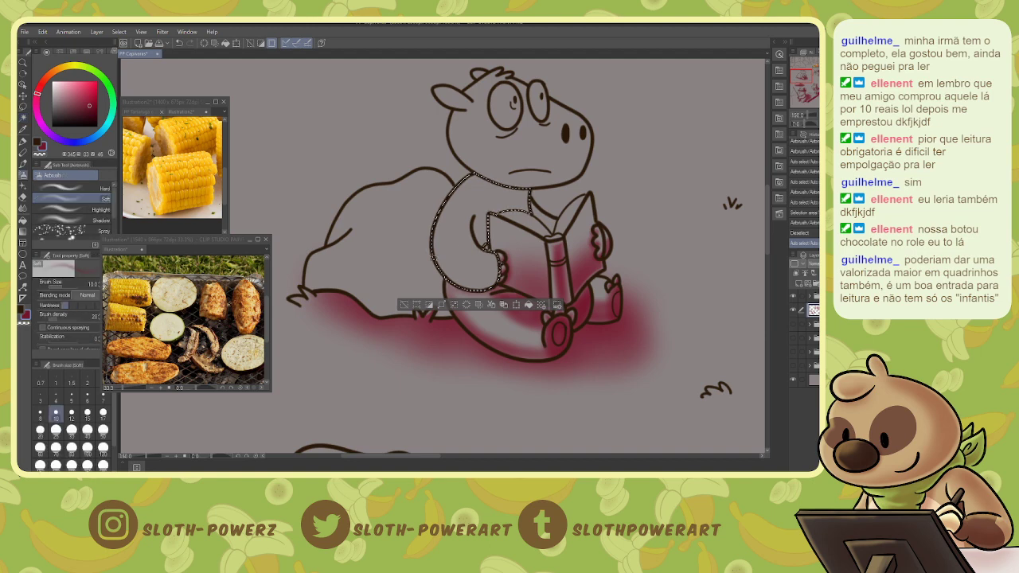
{"action": "key", "text": "bracketright"}
{"action": "key", "text": "bracketright"}
{"action": "key", "text": "bracketright"}
{"action": "key", "text": "bracketright"}
{"action": "mouse_move", "coordinate": [427, 236]}
{"action": "left_mouse_down"}
{"action": "mouse_move", "coordinate": [454, 278]}
{"action": "mouse_move", "coordinate": [500, 278]}
{"action": "mouse_move", "coordinate": [488, 219]}
{"action": "mouse_move", "coordinate": [487, 232]}
{"action": "mouse_move", "coordinate": [504, 181]}
{"action": "mouse_move", "coordinate": [495, 199]}
{"action": "mouse_move", "coordinate": [527, 184]}
{"action": "mouse_move", "coordinate": [482, 224]}
{"action": "mouse_move", "coordinate": [520, 201]}
{"action": "mouse_move", "coordinate": [493, 219]}
{"action": "mouse_move", "coordinate": [487, 199]}
{"action": "mouse_move", "coordinate": [489, 236]}
{"action": "mouse_move", "coordinate": [474, 225]}
{"action": "mouse_move", "coordinate": [486, 249]}
{"action": "mouse_move", "coordinate": [474, 235]}
{"action": "mouse_move", "coordinate": [483, 221]}
{"action": "mouse_move", "coordinate": [514, 204]}
{"action": "mouse_move", "coordinate": [493, 181]}
{"action": "left_mouse_up"}
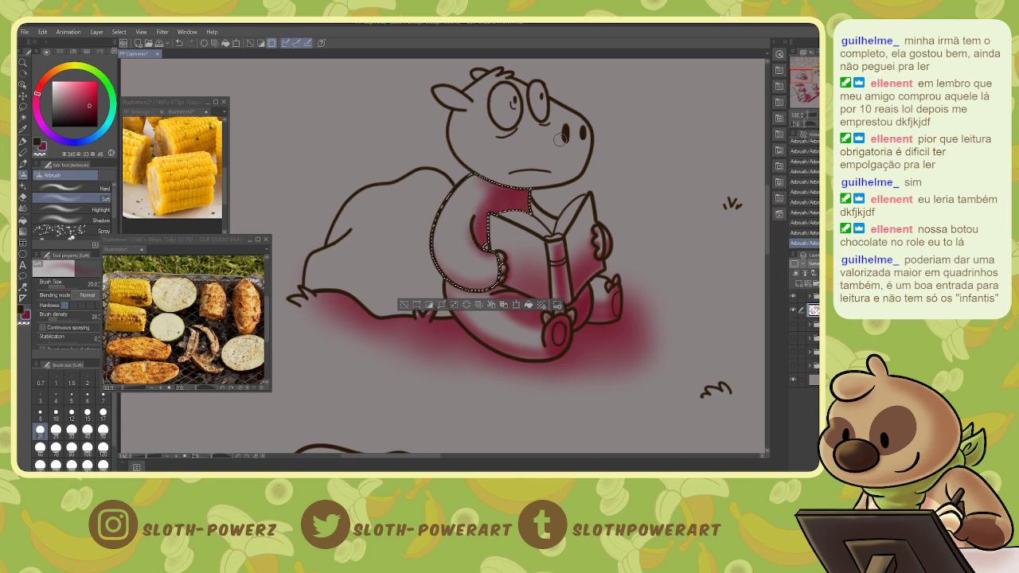
- Auto-select the small chest area between the open book pages, shade it with the soft airbrush, and deselect
{"action": "key", "text": "w"}
{"action": "left_click", "coordinate": [546, 213]}
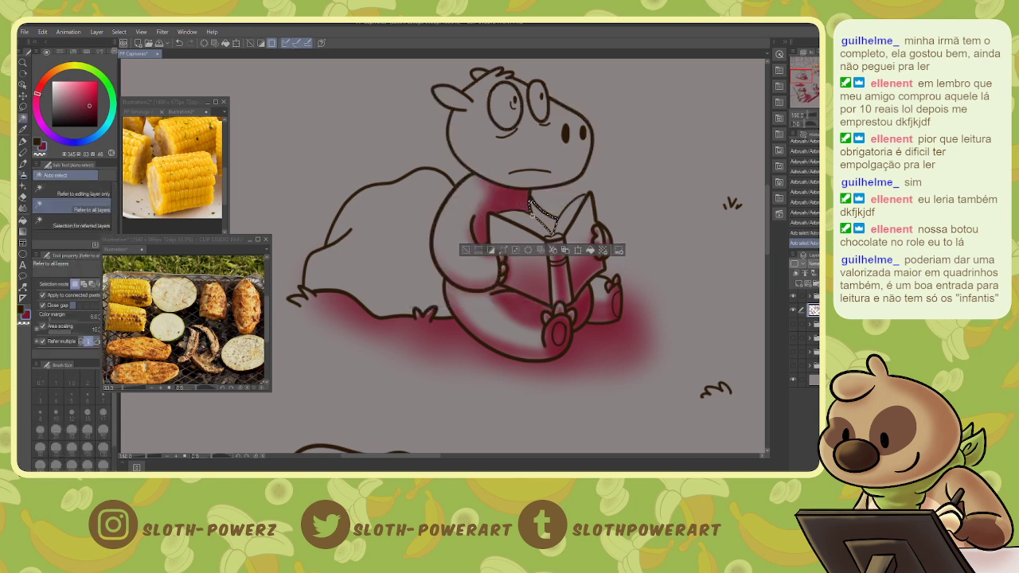
{"action": "key", "text": "b"}
{"action": "key", "text": "ctrl+d"}
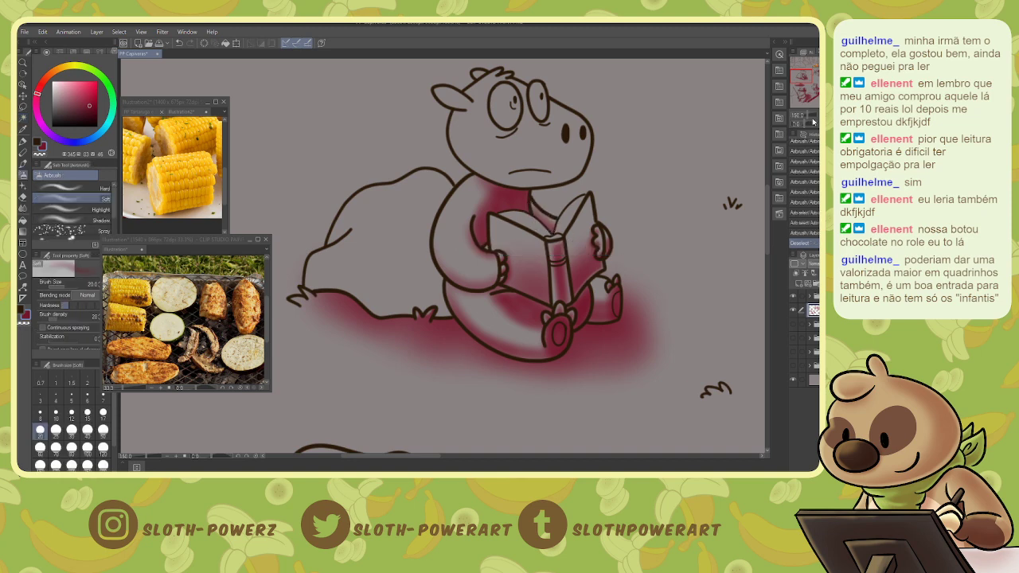
- Auto-select the book's right page and shade it in dark red with the soft airbrush at size 10
{"action": "key", "text": "w"}
{"action": "left_click", "coordinate": [571, 215]}
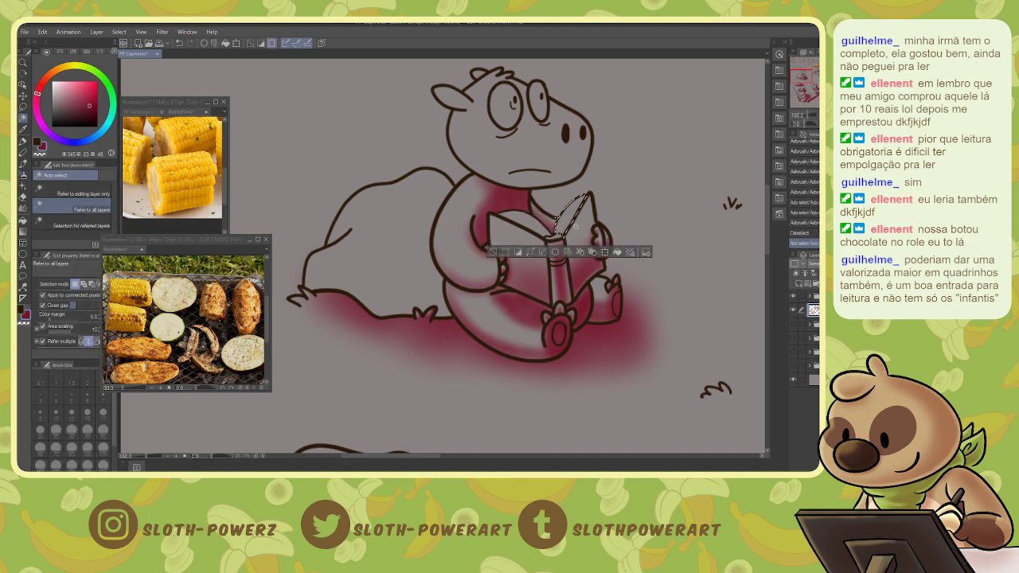
{"action": "key", "text": "b"}
{"action": "key", "text": "bracketleft"}
{"action": "key", "text": "bracketleft"}
{"action": "key", "text": "bracketleft"}
{"action": "key", "text": "bracketleft"}
{"action": "left_click_drag", "start_coordinate": [584, 197], "coordinate": [567, 226]}
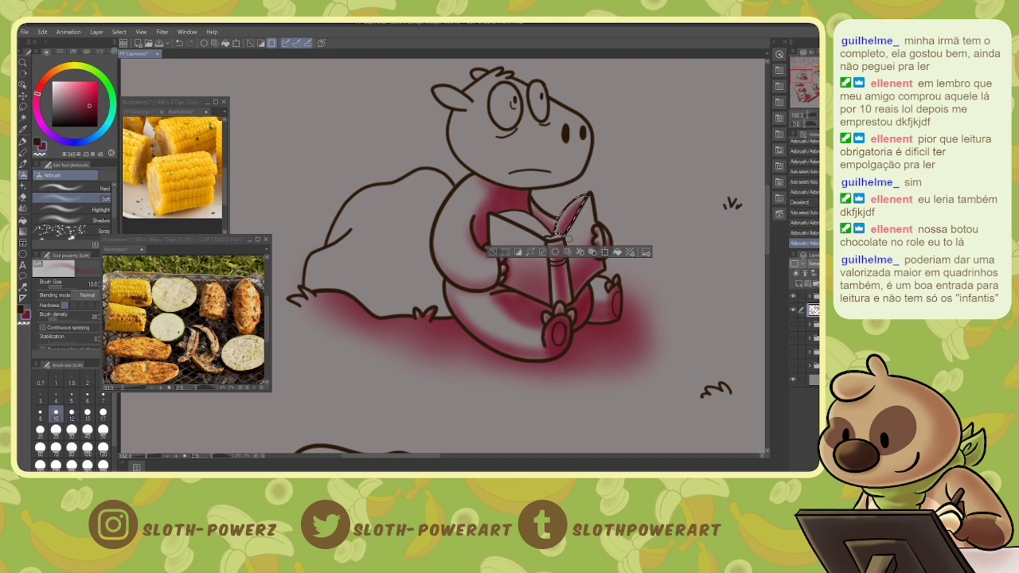
- Erase thin light streaks along the shaded right page using the soft eraser at size 1
{"action": "key", "text": "e"}
{"action": "key", "text": "bracketleft"}
{"action": "key", "text": "bracketleft"}
{"action": "key", "text": "bracketleft"}
{"action": "key", "text": "bracketleft"}
{"action": "key", "text": "bracketleft"}
{"action": "key", "text": "bracketleft"}
{"action": "key", "text": "bracketleft"}
{"action": "key", "text": "bracketleft"}
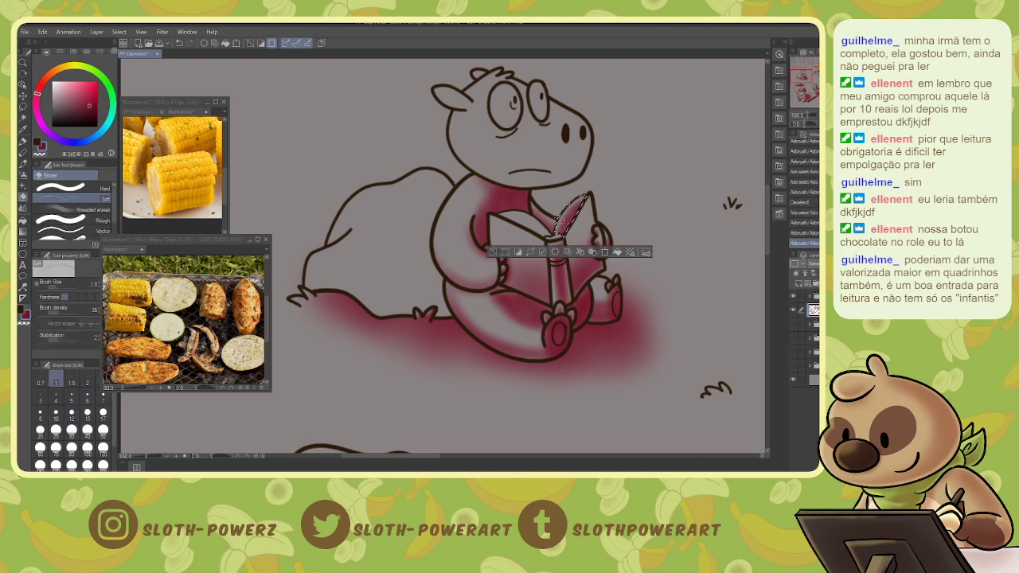
{"action": "left_click_drag", "start_coordinate": [585, 199], "coordinate": [566, 224]}
{"action": "left_click_drag", "start_coordinate": [586, 198], "coordinate": [569, 221]}
- Auto-select the book's left page, shade it with the soft airbrush, and erase thin light streaks along it
{"action": "key", "text": "w"}
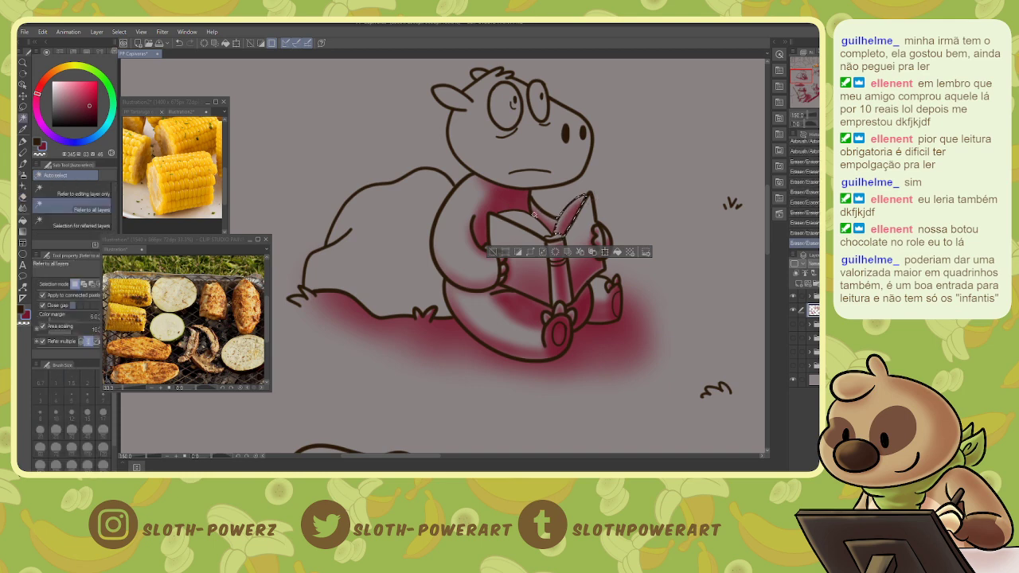
{"action": "left_click", "coordinate": [524, 219]}
{"action": "key", "text": "b"}
{"action": "left_click_drag", "start_coordinate": [514, 217], "coordinate": [546, 235]}
{"action": "mouse_move", "coordinate": [519, 219]}
{"action": "left_mouse_down"}
{"action": "mouse_move", "coordinate": [546, 235]}
{"action": "mouse_move", "coordinate": [516, 220]}
{"action": "mouse_move", "coordinate": [539, 232]}
{"action": "left_mouse_up"}
{"action": "key", "text": "e"}
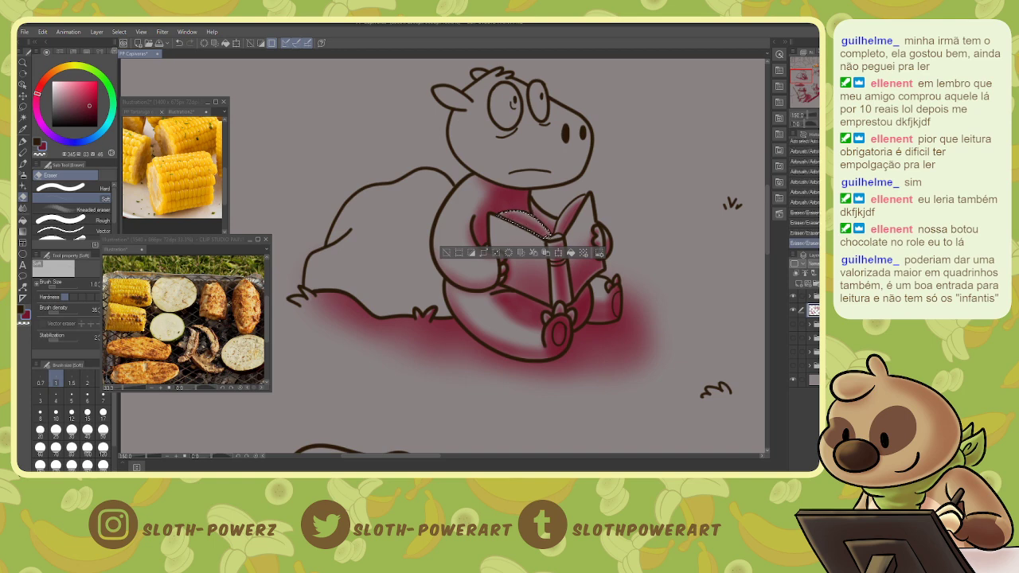
- Auto-select the capybara's head and shade the snout and the area by the glasses with the soft airbrush at size 30
{"action": "key", "text": "w"}
{"action": "left_click", "coordinate": [572, 157]}
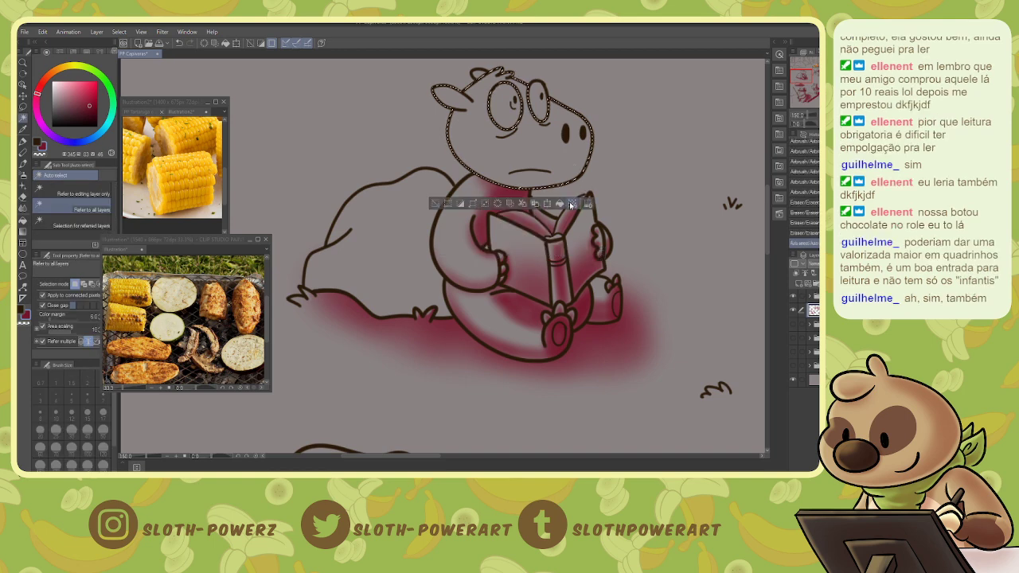
{"action": "key", "text": "b"}
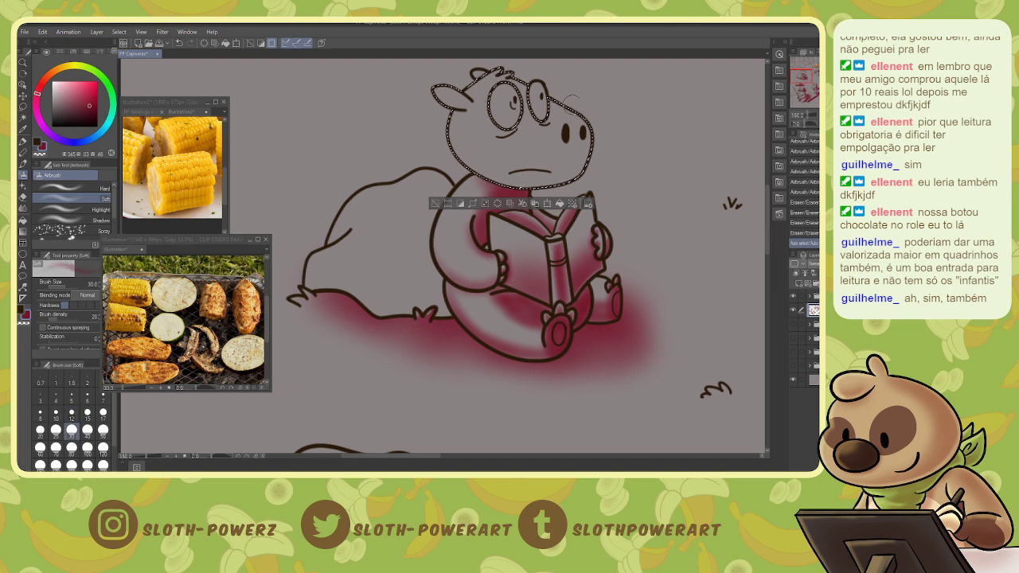
{"action": "left_click", "coordinate": [804, 78]}
{"action": "left_click_drag", "start_coordinate": [804, 77], "coordinate": [808, 74]}
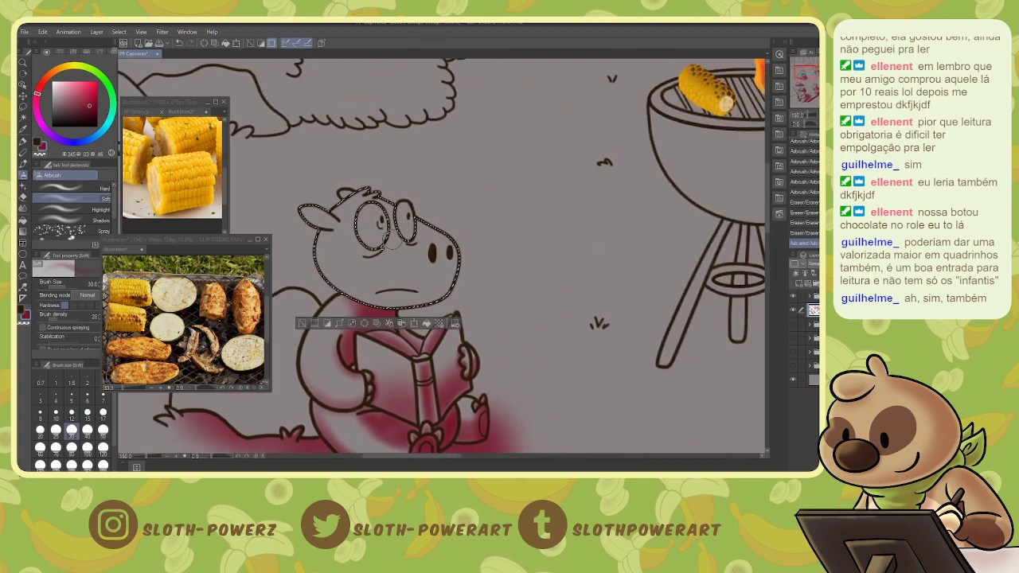
{"action": "key", "text": "m"}
{"action": "key", "text": "b"}
{"action": "left_click_drag", "start_coordinate": [432, 241], "coordinate": [434, 249]}
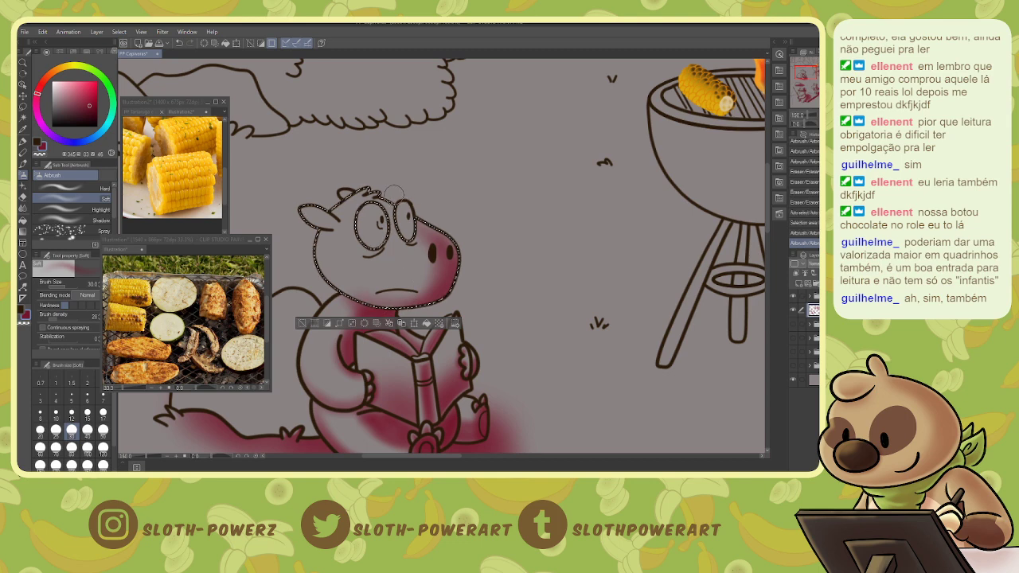
{"action": "left_click_drag", "start_coordinate": [394, 193], "coordinate": [406, 204]}
{"action": "mouse_move", "coordinate": [398, 198]}
{"action": "left_mouse_down"}
{"action": "mouse_move", "coordinate": [444, 232]}
{"action": "mouse_move", "coordinate": [411, 218]}
{"action": "left_mouse_up"}
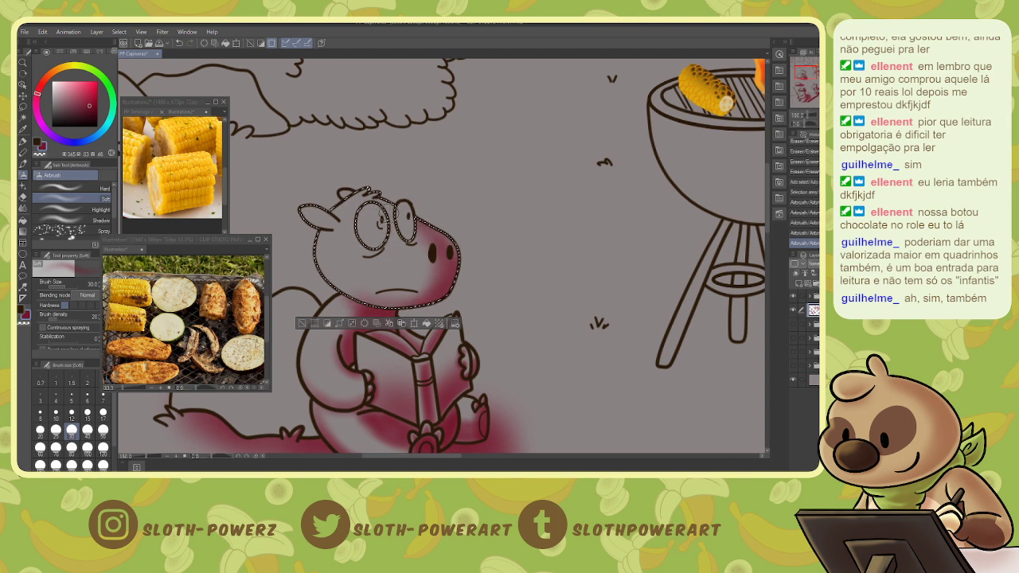
- Add finer shading around the glasses and along the muzzle with the soft airbrush at size 15
{"action": "key", "text": "bracketleft"}
{"action": "key", "text": "bracketleft"}
{"action": "key", "text": "bracketleft"}
{"action": "key", "text": "bracketleft"}
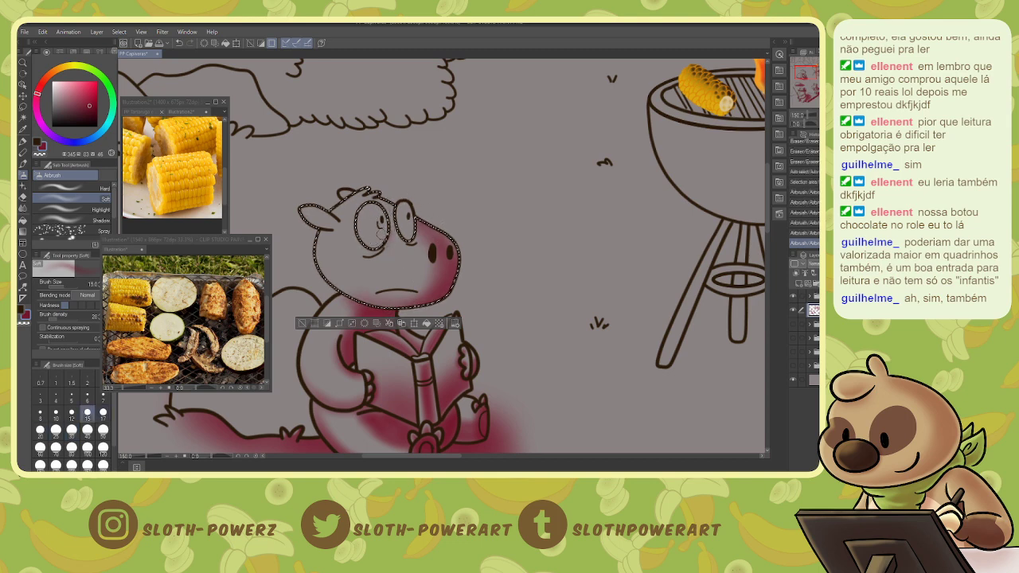
{"action": "mouse_move", "coordinate": [379, 222]}
{"action": "left_mouse_down"}
{"action": "mouse_move", "coordinate": [404, 235]}
{"action": "mouse_move", "coordinate": [440, 232]}
{"action": "mouse_move", "coordinate": [433, 222]}
{"action": "mouse_move", "coordinate": [443, 273]}
{"action": "left_mouse_up"}
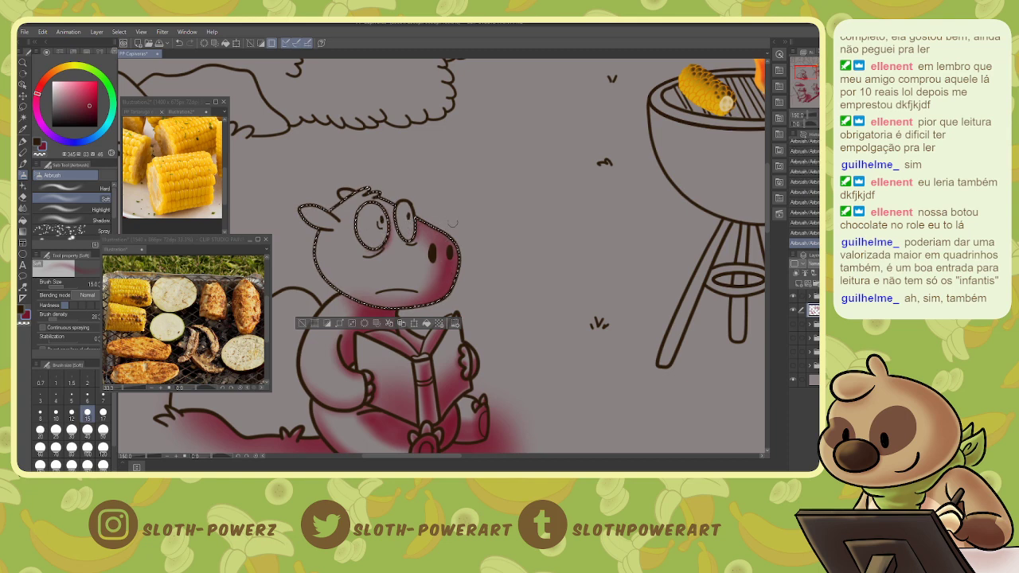
- Lighten the face shading between the glasses and nostrils using the soft eraser at size 8
{"action": "key", "text": "e"}
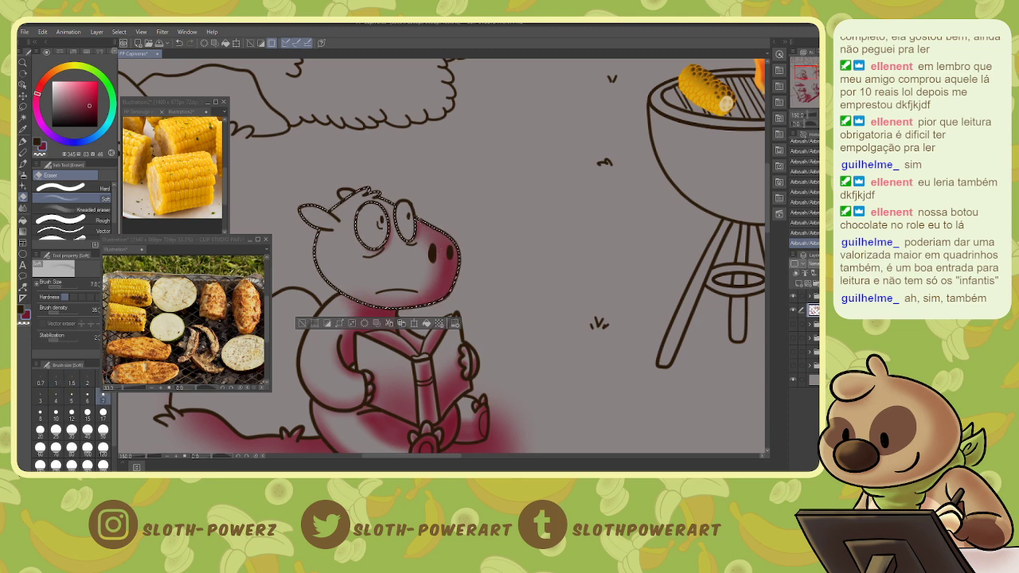
{"action": "left_click", "coordinate": [40, 411]}
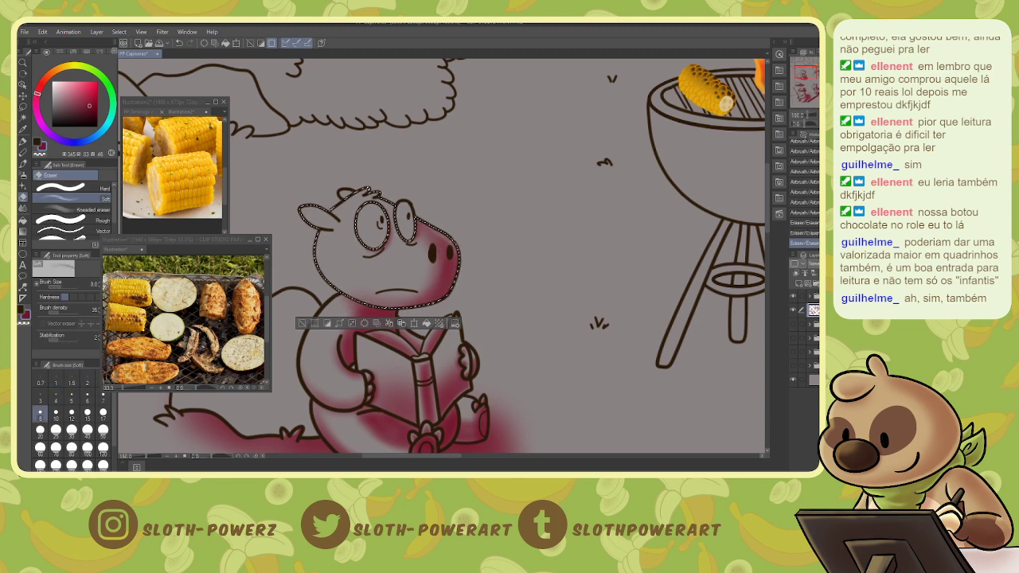
{"action": "left_click_drag", "start_coordinate": [414, 237], "coordinate": [421, 247]}
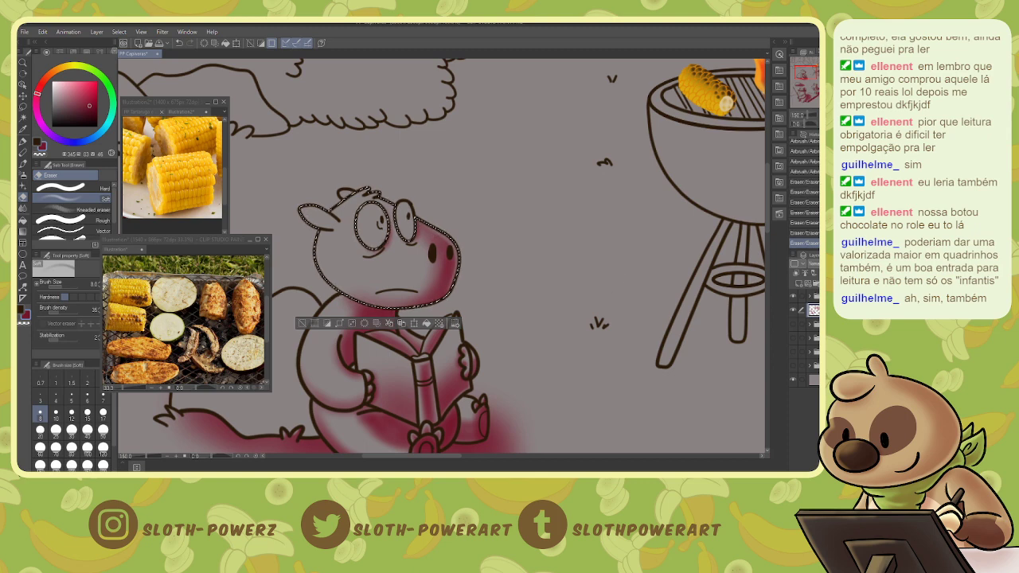
- Shade the capybara's ears with the soft airbrush at size 10 and clear the selection
{"action": "key", "text": "b"}
{"action": "key", "text": "bracketleft"}
{"action": "key", "text": "bracketleft"}
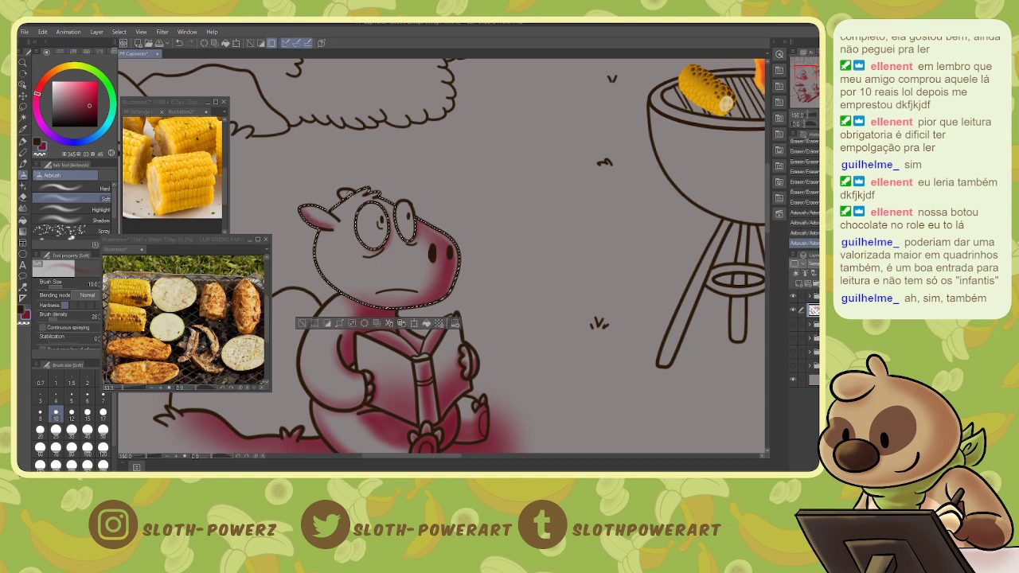
{"action": "key", "text": "ctrl+d"}
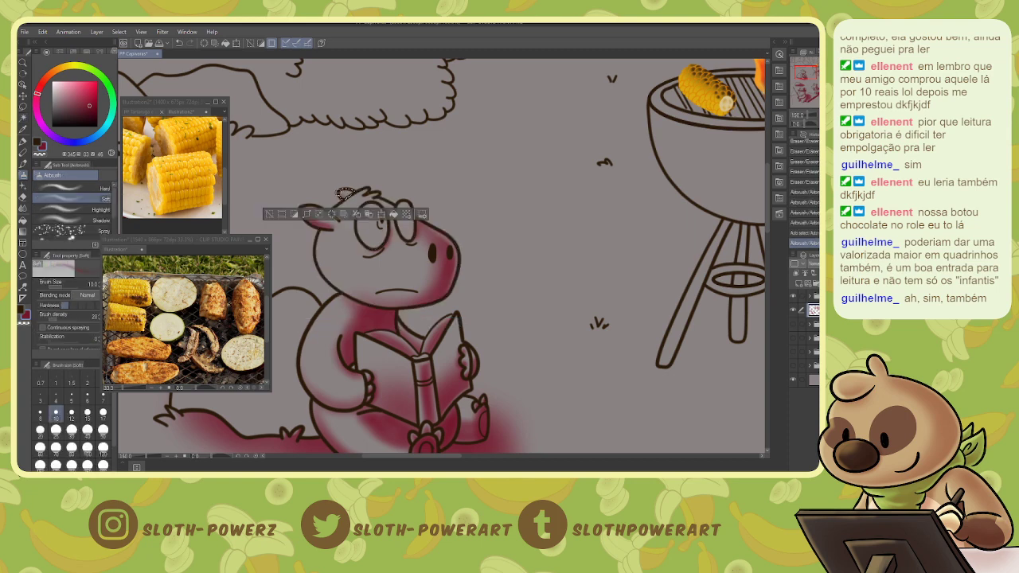
- Auto-select the rock behind the capybara and shade its lower and inner areas with the soft airbrush at size 30
{"action": "key", "text": "w"}
{"action": "left_click", "coordinate": [502, 271]}
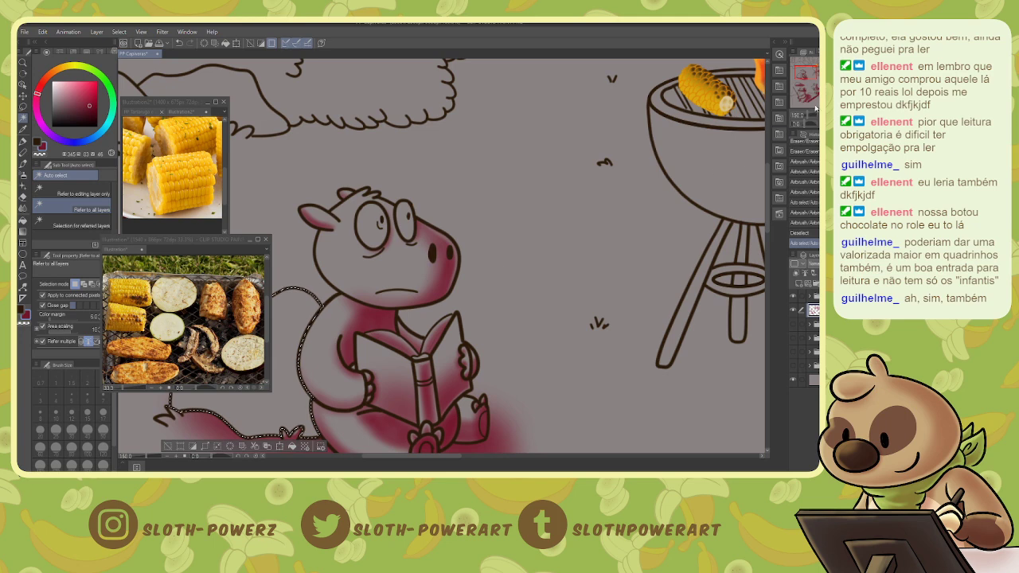
{"action": "mouse_move", "coordinate": [808, 75]}
{"action": "left_mouse_down"}
{"action": "mouse_move", "coordinate": [795, 88]}
{"action": "mouse_move", "coordinate": [800, 75]}
{"action": "left_mouse_up"}
{"action": "key", "text": "b"}
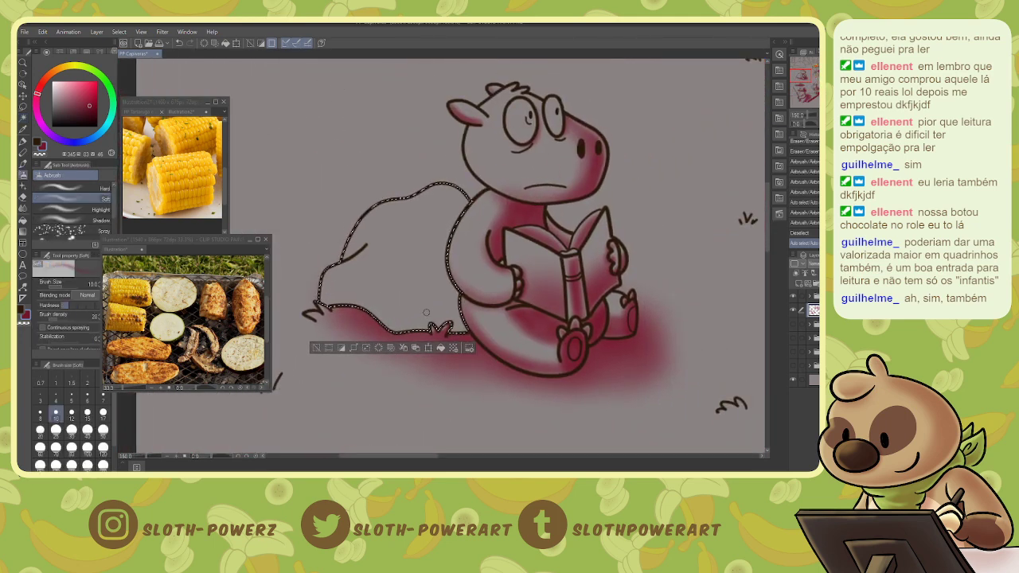
{"action": "key", "text": "]"}
{"action": "key", "text": "]"}
{"action": "key", "text": "]"}
{"action": "key", "text": "]"}
{"action": "key", "text": "]"}
{"action": "key", "text": "]"}
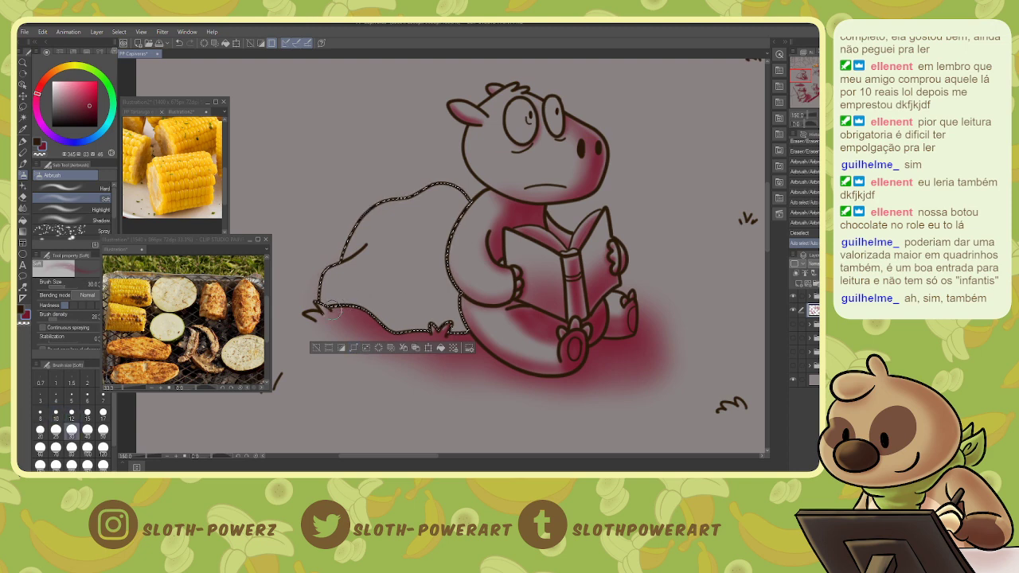
{"action": "left_click_drag", "start_coordinate": [337, 314], "coordinate": [371, 319]}
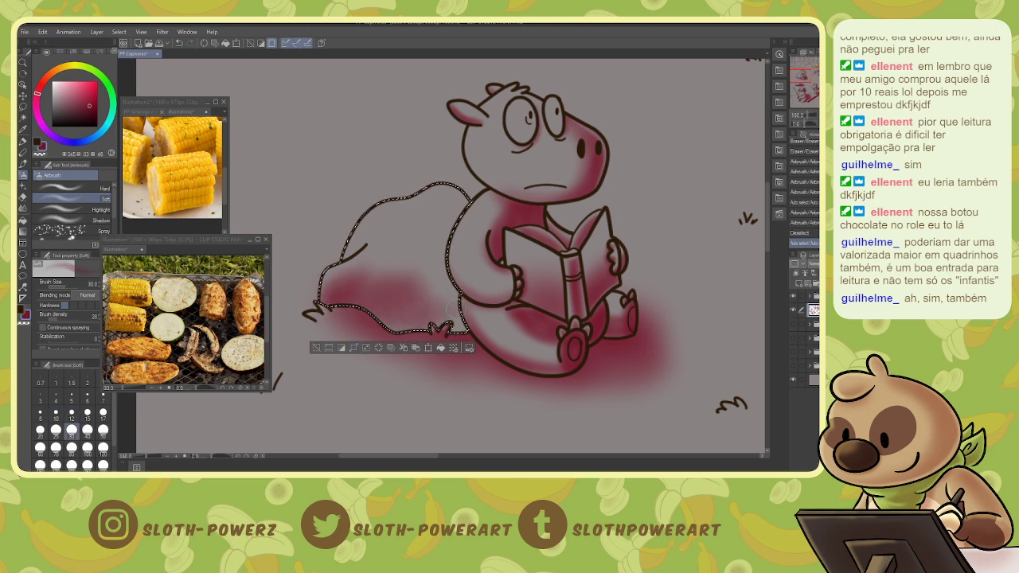
{"action": "mouse_move", "coordinate": [452, 308]}
{"action": "left_mouse_down"}
{"action": "mouse_move", "coordinate": [439, 283]}
{"action": "mouse_move", "coordinate": [458, 237]}
{"action": "mouse_move", "coordinate": [393, 247]}
{"action": "left_mouse_up"}
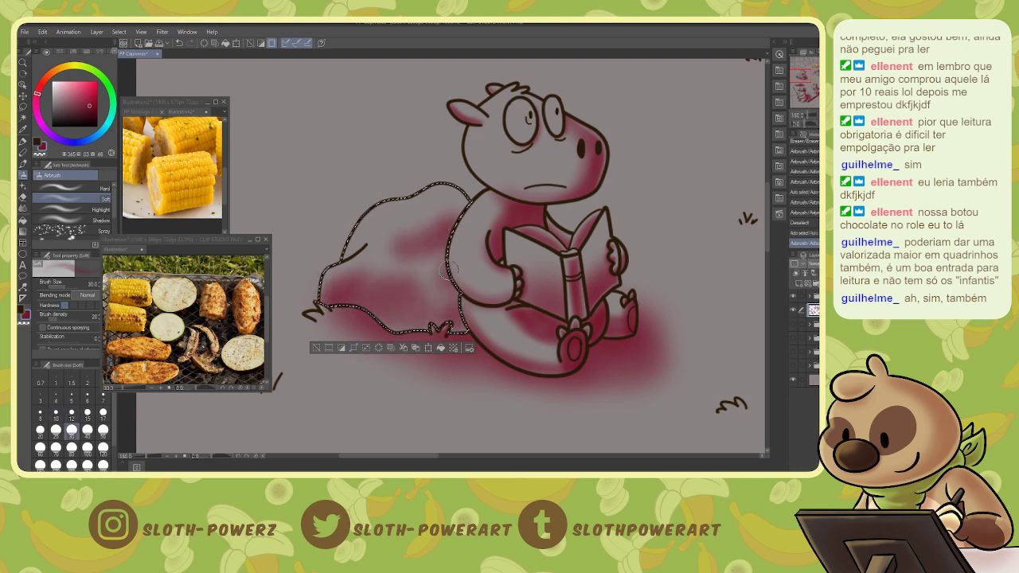
{"action": "mouse_move", "coordinate": [448, 270]}
{"action": "left_mouse_down"}
{"action": "mouse_move", "coordinate": [406, 243]}
{"action": "mouse_move", "coordinate": [377, 247]}
{"action": "mouse_move", "coordinate": [430, 235]}
{"action": "mouse_move", "coordinate": [418, 249]}
{"action": "mouse_move", "coordinate": [441, 292]}
{"action": "mouse_move", "coordinate": [421, 323]}
{"action": "mouse_move", "coordinate": [371, 283]}
{"action": "mouse_move", "coordinate": [332, 304]}
{"action": "mouse_move", "coordinate": [417, 276]}
{"action": "mouse_move", "coordinate": [349, 282]}
{"action": "mouse_move", "coordinate": [407, 326]}
{"action": "mouse_move", "coordinate": [461, 286]}
{"action": "mouse_move", "coordinate": [420, 238]}
{"action": "left_mouse_up"}
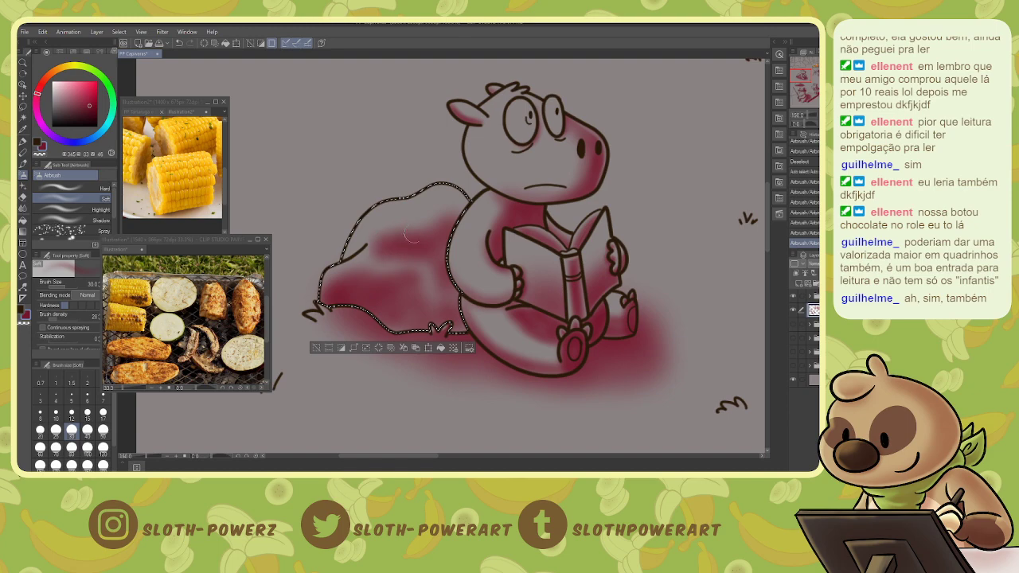
{"action": "key", "text": "bracketleft"}
{"action": "key", "text": "bracketleft"}
{"action": "key", "text": "bracketleft"}
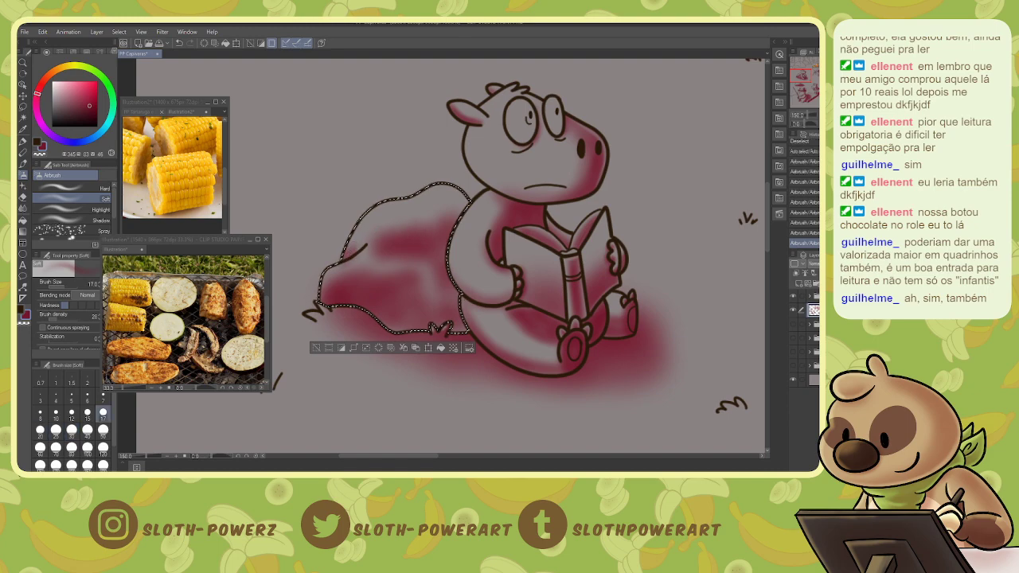
- Auto-select the rock in front of the large bush and shade it with the soft airbrush at size 50
{"action": "key", "text": "ctrl+minus"}
{"action": "key", "text": "ctrl+minus"}
{"action": "key", "text": "ctrl+minus"}
{"action": "mouse_move", "coordinate": [557, 303]}
{"action": "left_mouse_down"}
{"action": "mouse_move", "coordinate": [310, 173]}
{"action": "mouse_move", "coordinate": [520, 315]}
{"action": "mouse_move", "coordinate": [537, 350]}
{"action": "mouse_move", "coordinate": [247, 123]}
{"action": "mouse_move", "coordinate": [613, 344]}
{"action": "mouse_move", "coordinate": [622, 371]}
{"action": "left_mouse_up"}
{"action": "key", "text": "w"}
{"action": "left_click", "coordinate": [401, 219]}
{"action": "key", "text": "ctrl+plus"}
{"action": "key", "text": "ctrl+plus"}
{"action": "key", "text": "b"}
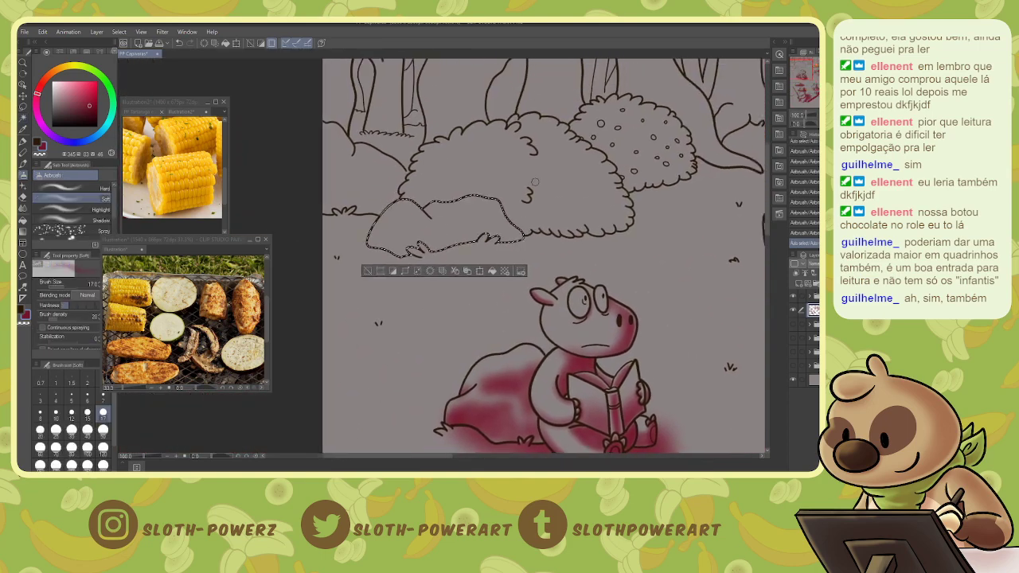
{"action": "key", "text": "bracketright"}
{"action": "key", "text": "bracketright"}
{"action": "key", "text": "bracketright"}
{"action": "key", "text": "bracketright"}
{"action": "key", "text": "bracketright"}
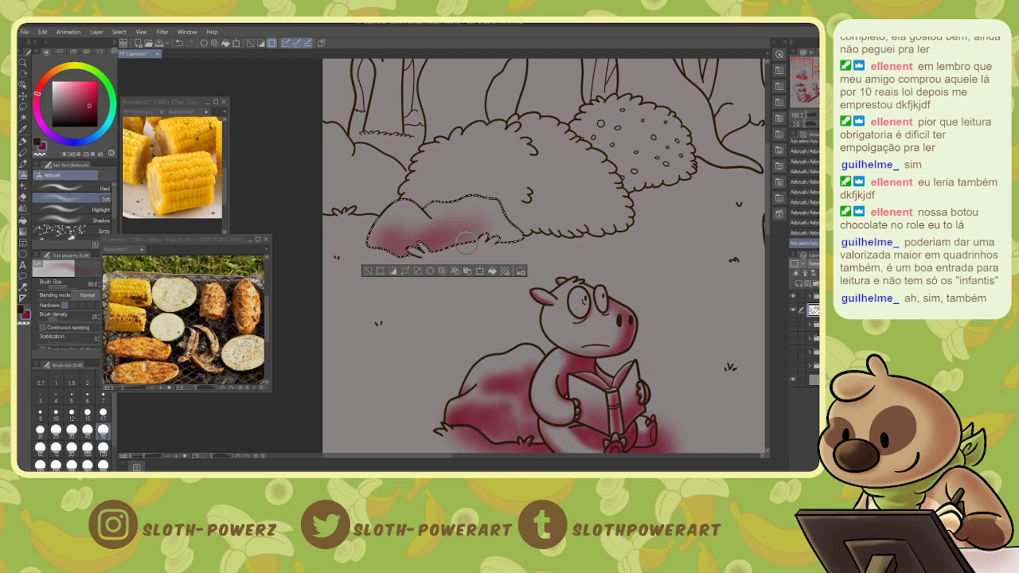
{"action": "left_click_drag", "start_coordinate": [483, 236], "coordinate": [498, 251]}
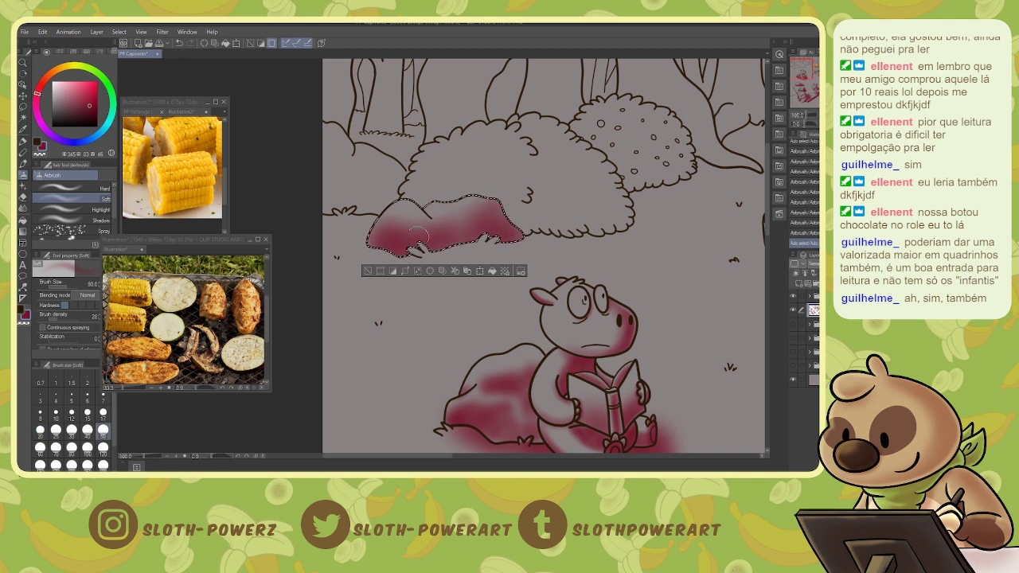
- Carve light streaks into the shading of the rock by the bush using the soft eraser at size 8 and clear the selection
{"action": "key", "text": "e"}
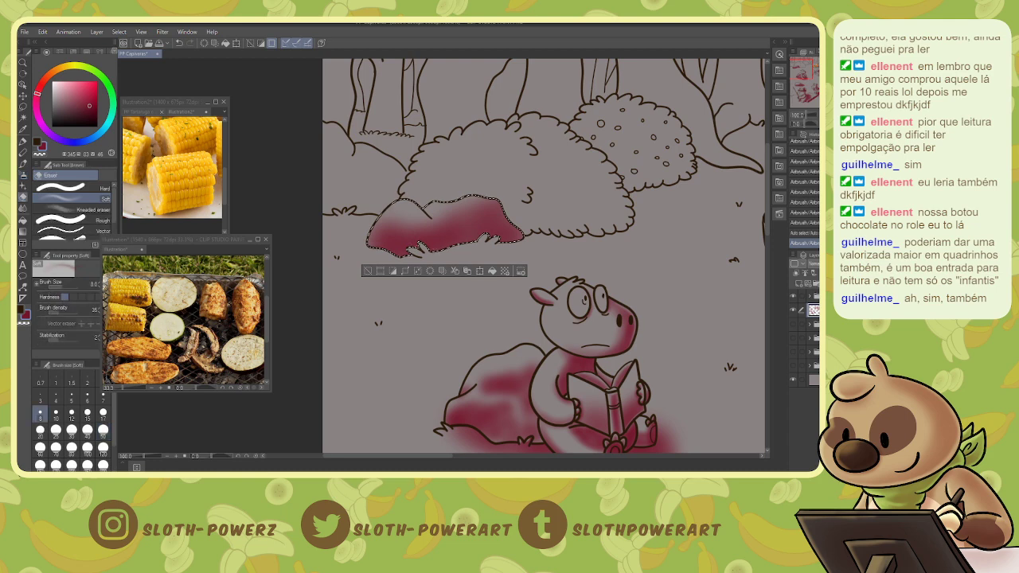
{"action": "left_click_drag", "start_coordinate": [378, 238], "coordinate": [392, 235]}
{"action": "left_click_drag", "start_coordinate": [385, 236], "coordinate": [452, 230]}
{"action": "left_click_drag", "start_coordinate": [448, 230], "coordinate": [496, 209]}
{"action": "mouse_move", "coordinate": [500, 210]}
{"action": "left_mouse_down"}
{"action": "mouse_move", "coordinate": [514, 227]}
{"action": "mouse_move", "coordinate": [500, 218]}
{"action": "left_mouse_up"}
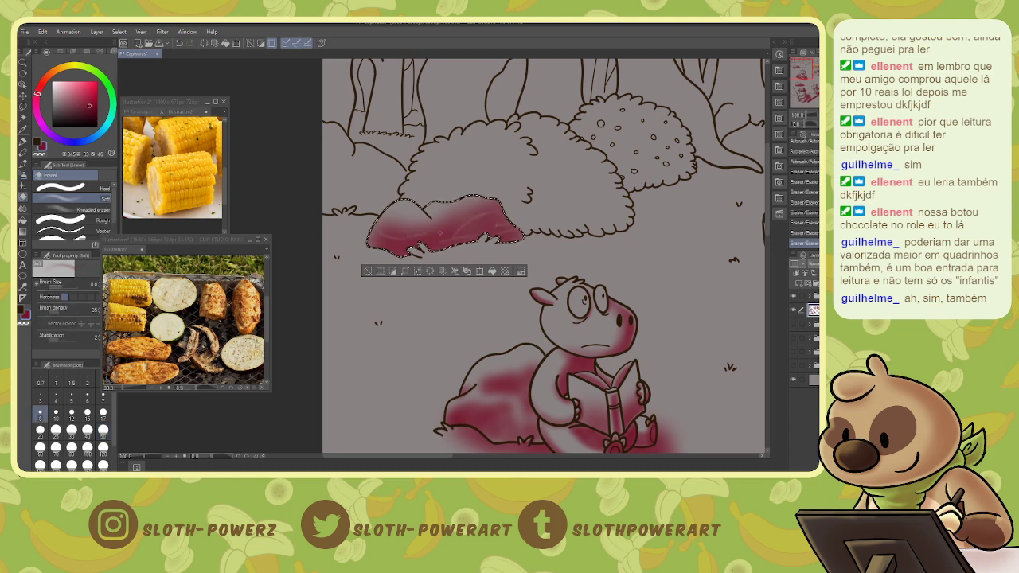
{"action": "left_click_drag", "start_coordinate": [439, 233], "coordinate": [471, 209]}
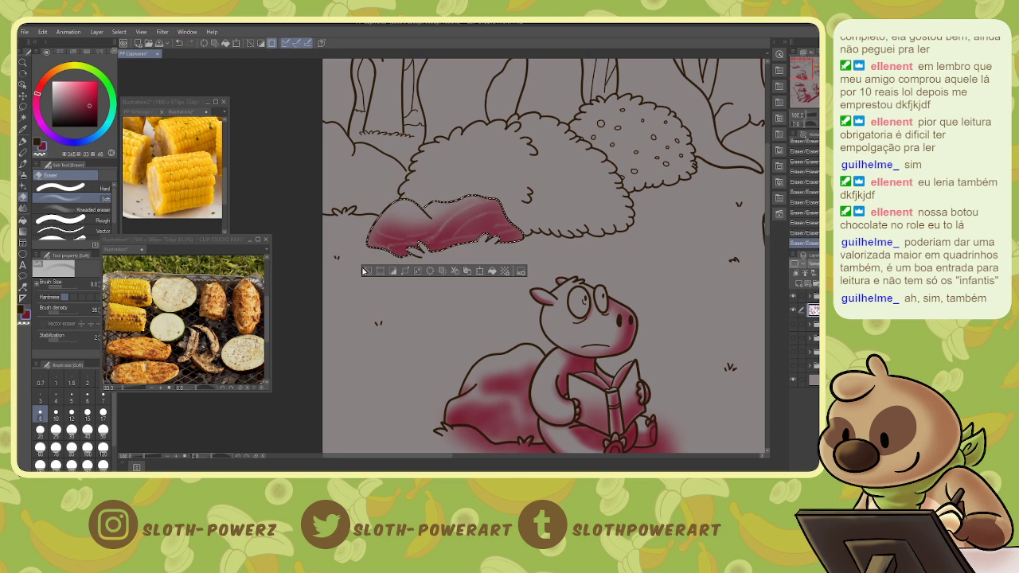
{"action": "left_click", "coordinate": [363, 272]}
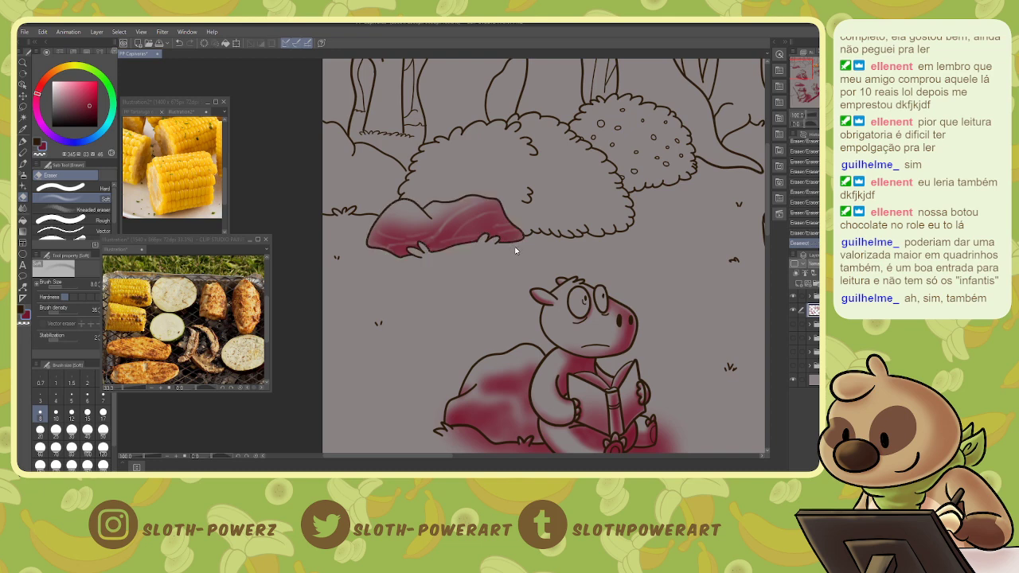
- Auto-select the large bush and shade its lower half with the soft airbrush at size 70
{"action": "key", "text": "w"}
{"action": "left_click", "coordinate": [583, 196]}
{"action": "key", "text": "b"}
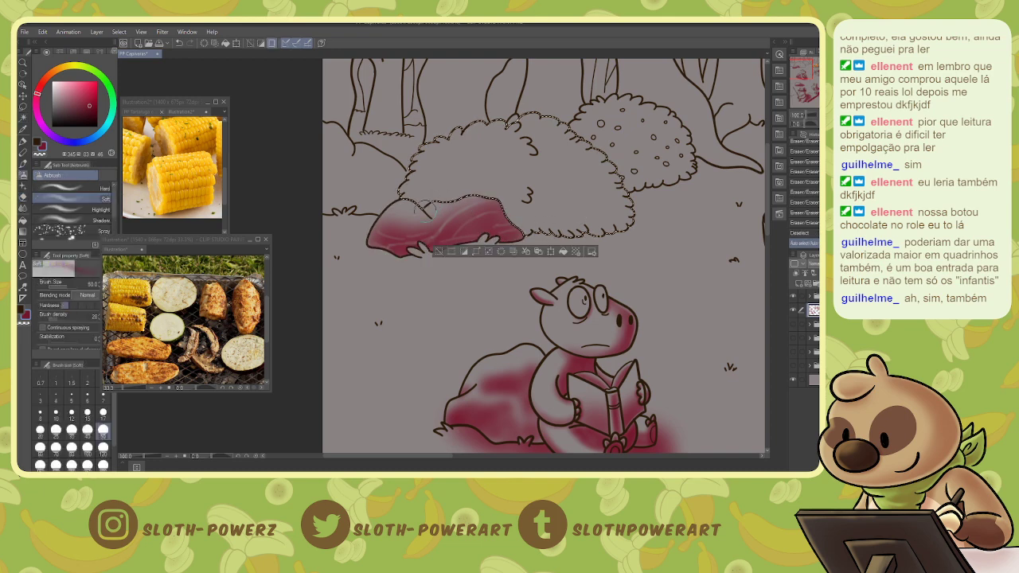
{"action": "key", "text": "bracketright"}
{"action": "key", "text": "bracketright"}
{"action": "mouse_move", "coordinate": [409, 197]}
{"action": "left_mouse_down"}
{"action": "mouse_move", "coordinate": [525, 172]}
{"action": "mouse_move", "coordinate": [445, 209]}
{"action": "mouse_move", "coordinate": [543, 182]}
{"action": "mouse_move", "coordinate": [568, 194]}
{"action": "mouse_move", "coordinate": [476, 230]}
{"action": "mouse_move", "coordinate": [600, 217]}
{"action": "mouse_move", "coordinate": [635, 225]}
{"action": "mouse_move", "coordinate": [581, 207]}
{"action": "mouse_move", "coordinate": [563, 188]}
{"action": "mouse_move", "coordinate": [508, 177]}
{"action": "mouse_move", "coordinate": [443, 196]}
{"action": "mouse_move", "coordinate": [423, 217]}
{"action": "mouse_move", "coordinate": [507, 196]}
{"action": "mouse_move", "coordinate": [620, 211]}
{"action": "mouse_move", "coordinate": [580, 195]}
{"action": "mouse_move", "coordinate": [506, 197]}
{"action": "mouse_move", "coordinate": [419, 227]}
{"action": "left_mouse_up"}
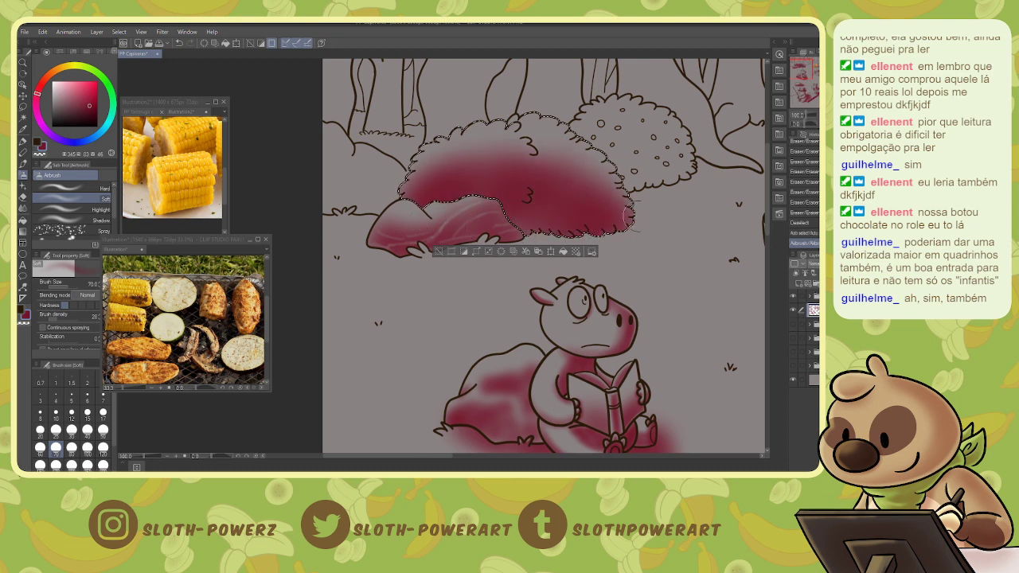
- Lighten the large bush's leafy edges and inner leaf marks using the soft eraser at size 7
{"action": "mouse_move", "coordinate": [732, 63]}
{"action": "left_mouse_down"}
{"action": "mouse_move", "coordinate": [741, 99]}
{"action": "mouse_move", "coordinate": [691, 149]}
{"action": "left_mouse_up"}
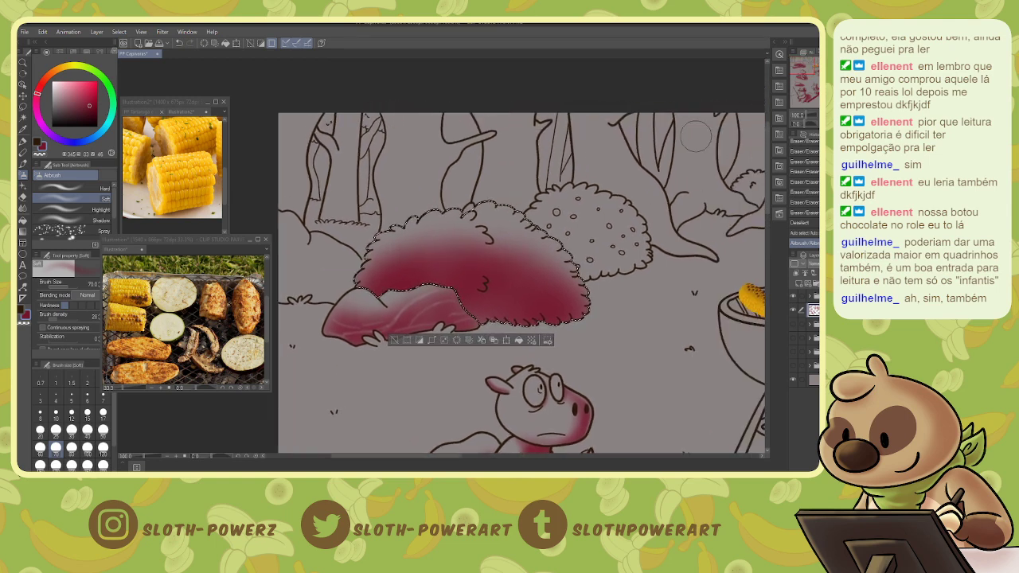
{"action": "key", "text": "e"}
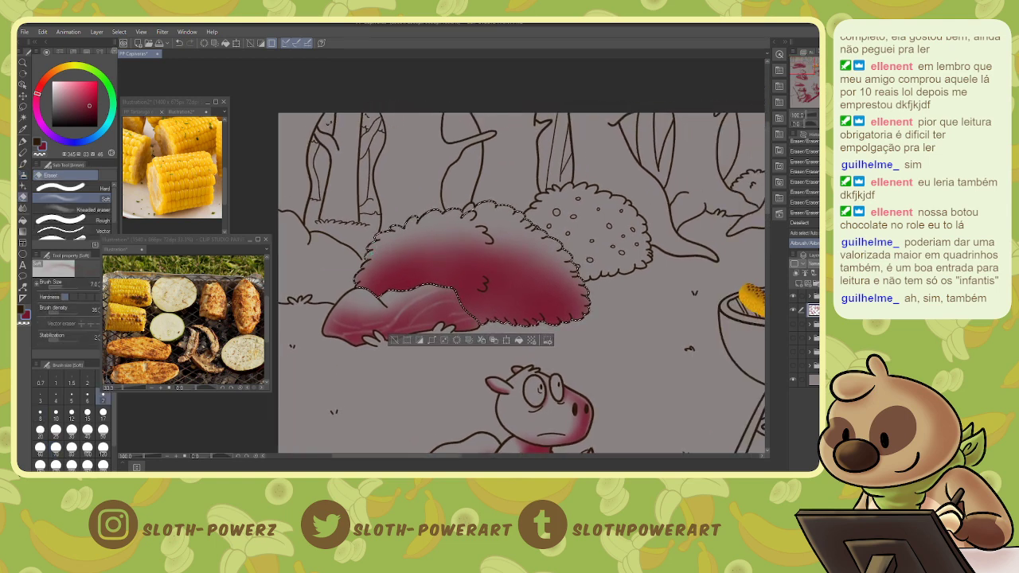
{"action": "left_click_drag", "start_coordinate": [366, 251], "coordinate": [361, 287]}
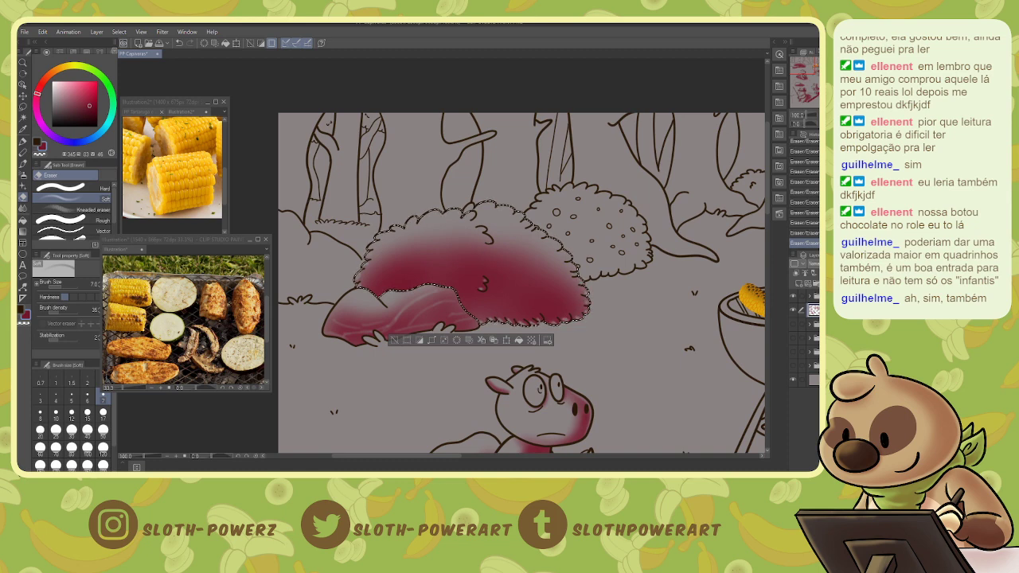
- Auto-select the rock area at the canvas edge beside the large bush
{"action": "key", "text": "w"}
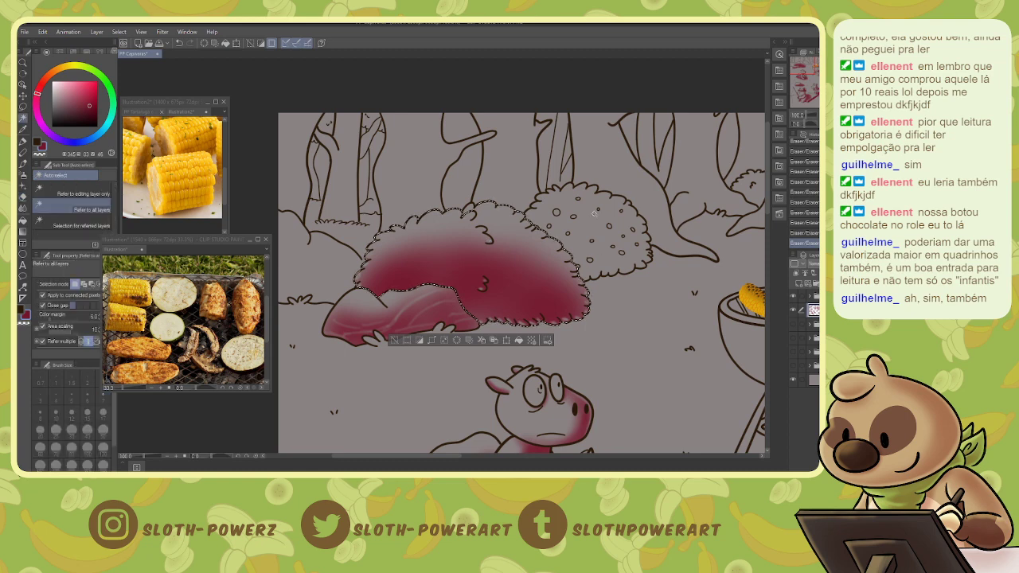
{"action": "left_click", "coordinate": [372, 292]}
{"action": "key", "text": "b"}
{"action": "mouse_move", "coordinate": [285, 293]}
{"action": "left_mouse_down"}
{"action": "mouse_move", "coordinate": [338, 284]}
{"action": "mouse_move", "coordinate": [334, 292]}
{"action": "mouse_move", "coordinate": [285, 298]}
{"action": "mouse_move", "coordinate": [344, 242]}
{"action": "left_mouse_up"}
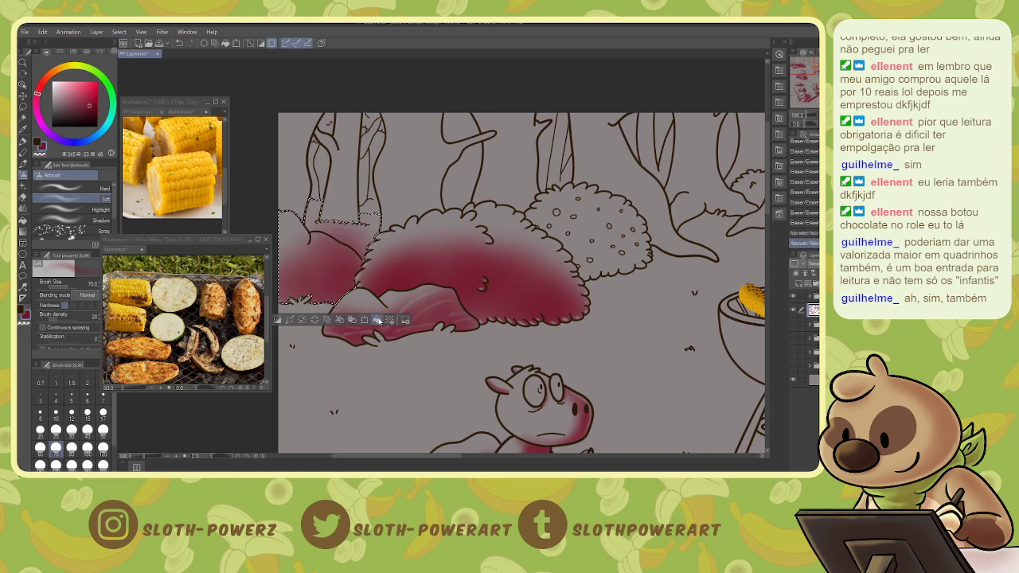
{"action": "key", "text": "ctrl+z"}
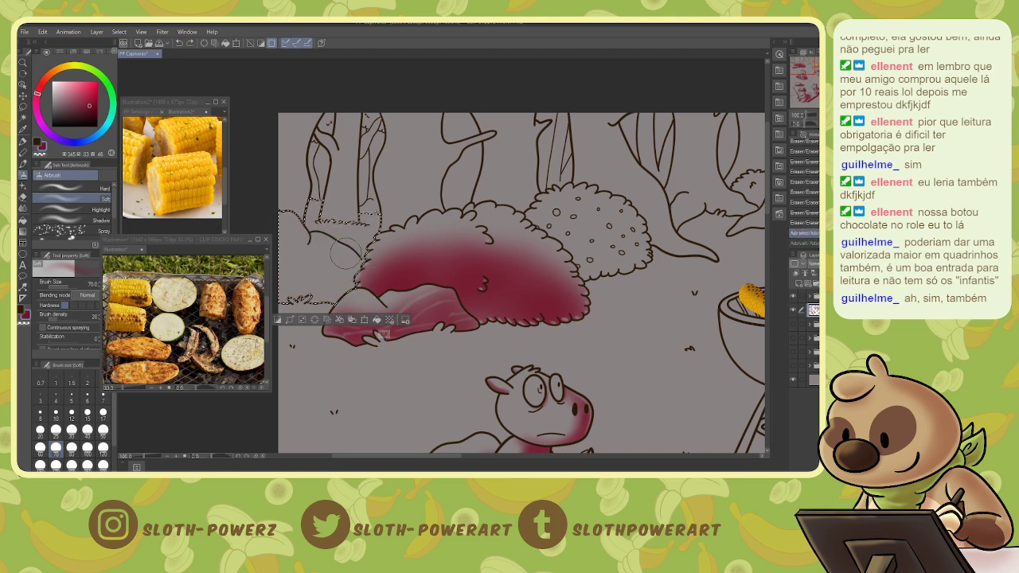
- Lasso the ground around the tree trunks out of the selection and shade the remaining rock with the soft airbrush at size 70
{"action": "key", "text": "m"}
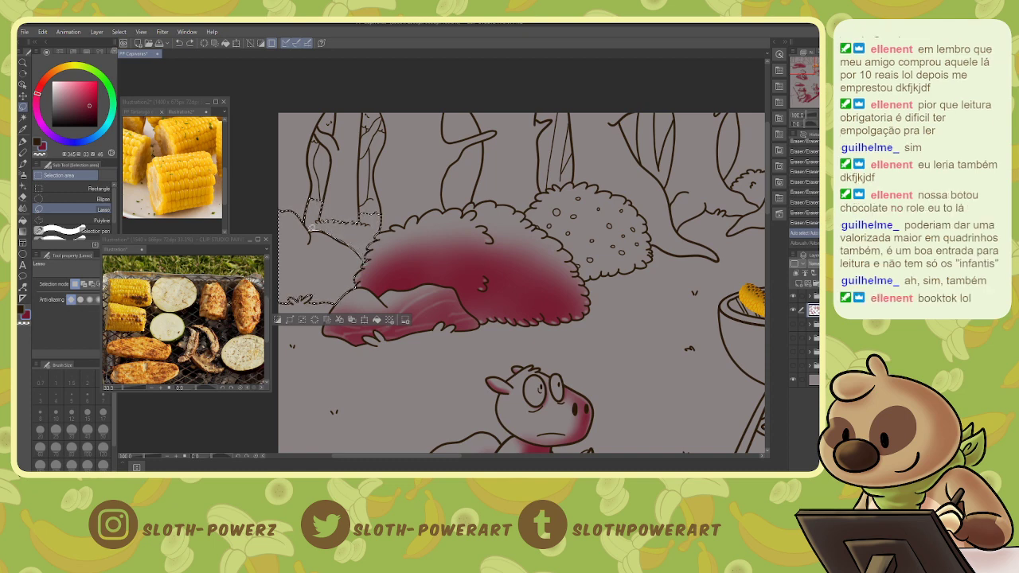
{"action": "mouse_move", "coordinate": [303, 210]}
{"action": "left_mouse_down"}
{"action": "mouse_move", "coordinate": [392, 170]}
{"action": "mouse_move", "coordinate": [427, 226]}
{"action": "mouse_move", "coordinate": [414, 265]}
{"action": "mouse_move", "coordinate": [356, 235]}
{"action": "left_mouse_up"}
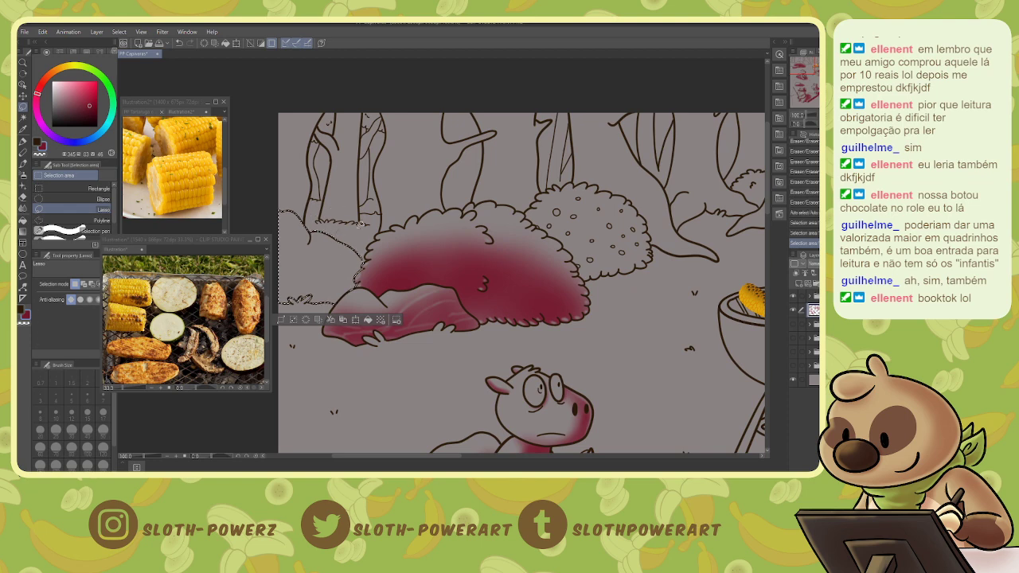
{"action": "key", "text": "b"}
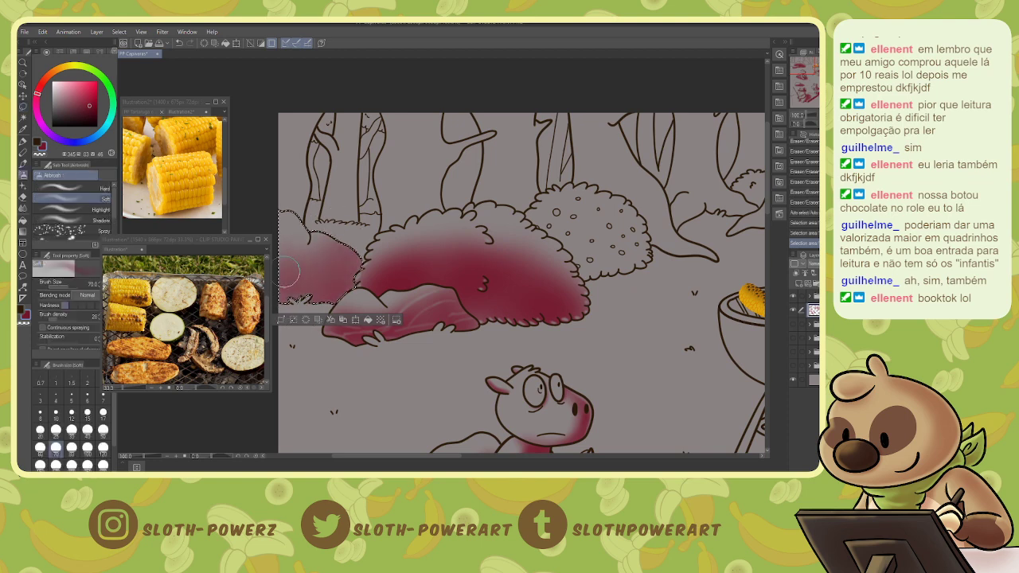
{"action": "left_click_drag", "start_coordinate": [344, 296], "coordinate": [350, 316]}
- Carve light streaks into the shading of the rock at the canvas edge using the soft eraser at size 7 and clear the selection
{"action": "key", "text": "e"}
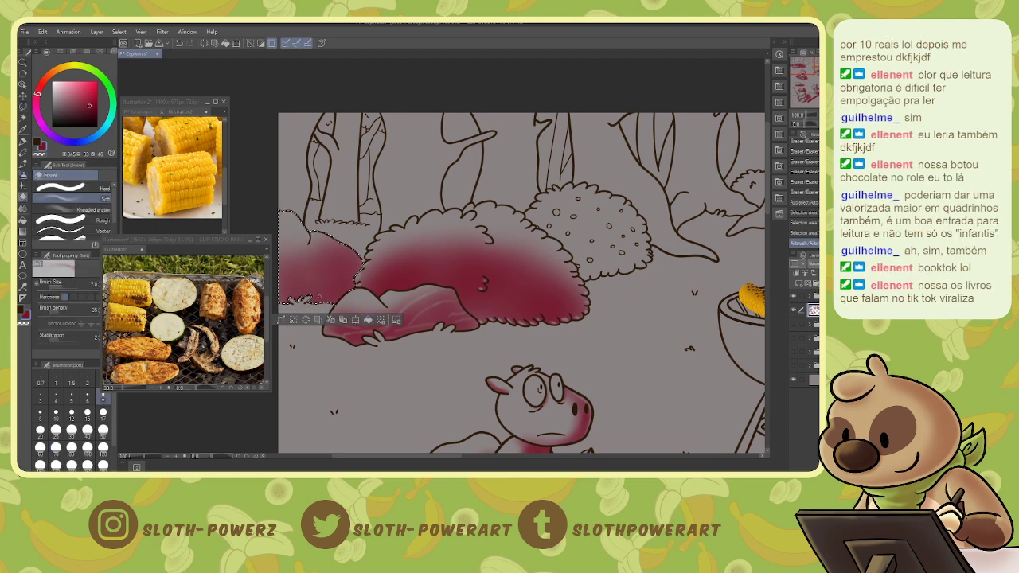
{"action": "mouse_move", "coordinate": [299, 282]}
{"action": "left_mouse_down"}
{"action": "mouse_move", "coordinate": [331, 254]}
{"action": "mouse_move", "coordinate": [323, 265]}
{"action": "mouse_move", "coordinate": [316, 253]}
{"action": "left_mouse_up"}
{"action": "key", "text": "ctrl+d"}
- Auto-select the ground behind that rock around the tree trunks, shade it with the soft airbrush at size 70, and clear the selection
{"action": "key", "text": "w"}
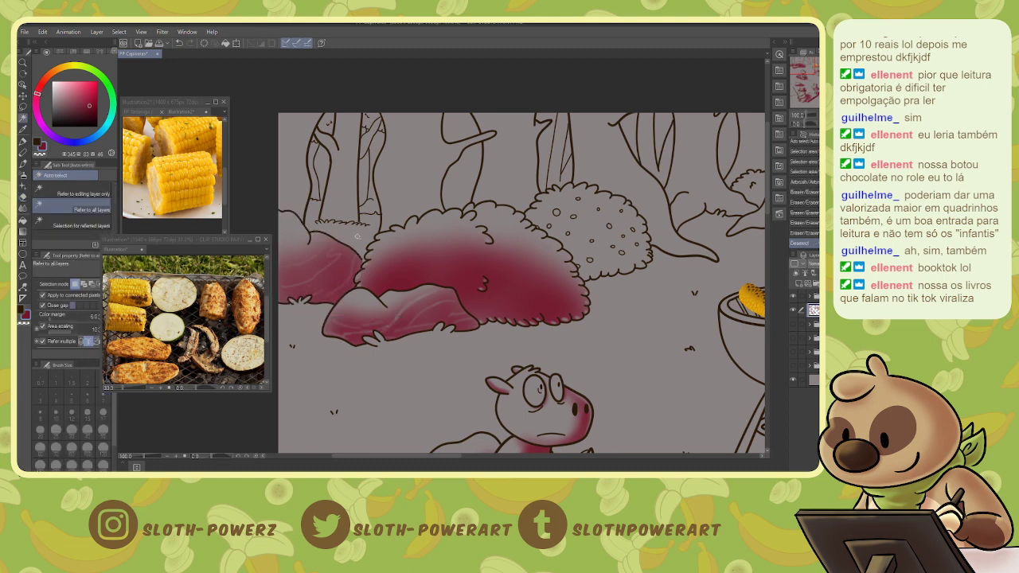
{"action": "left_click", "coordinate": [345, 232]}
{"action": "key", "text": "b"}
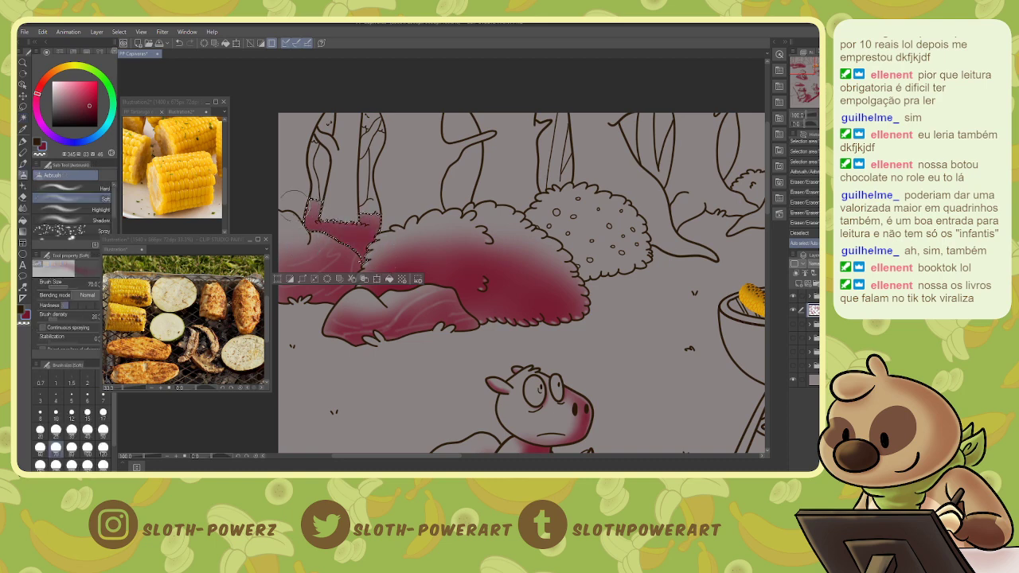
{"action": "key", "text": "ctrl+d"}
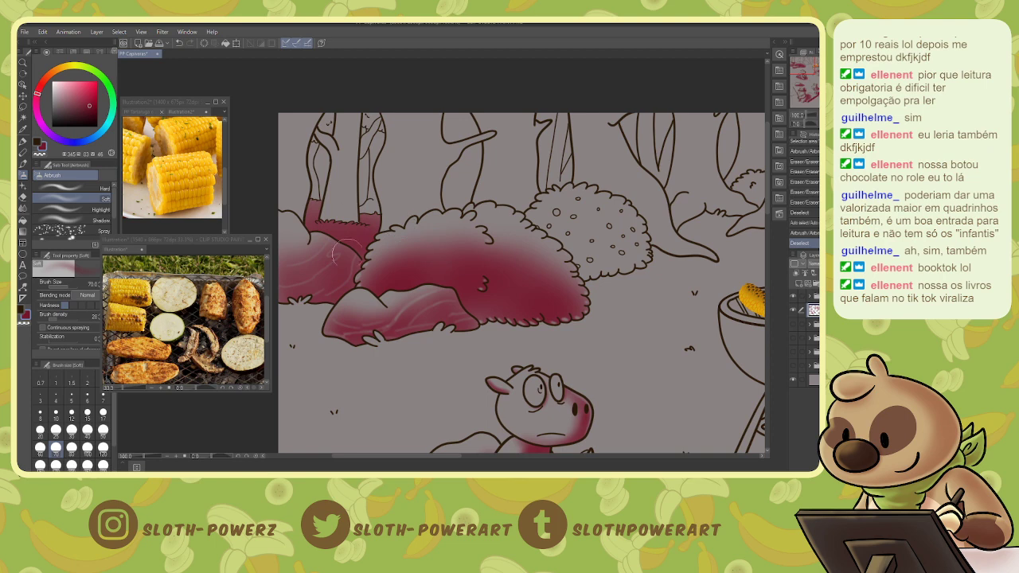
- Lighten the shading along the grass tips at the base of the tree trunks using the soft eraser at size 4
{"action": "key", "text": "e"}
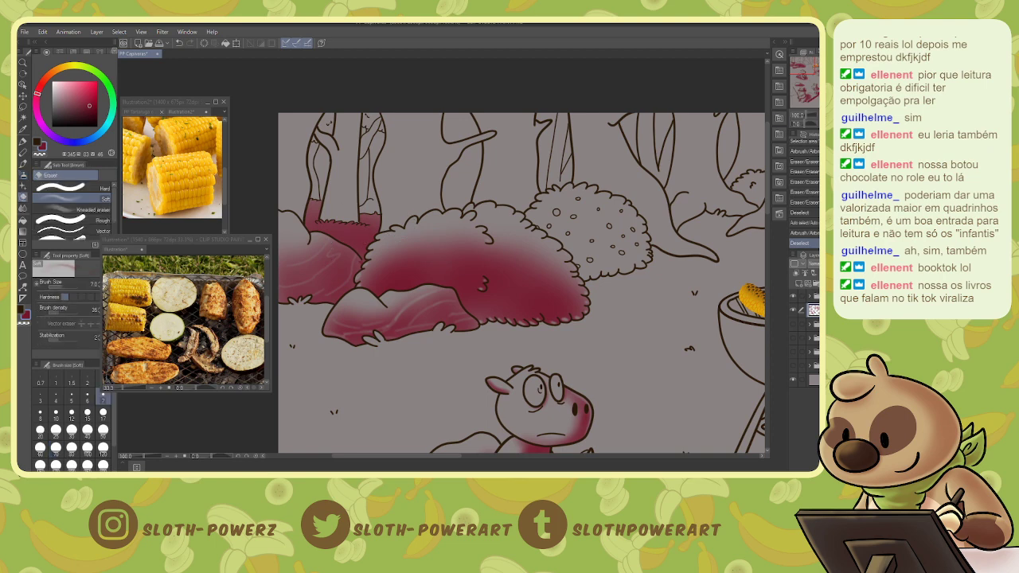
{"action": "key", "text": "ctrl+plus"}
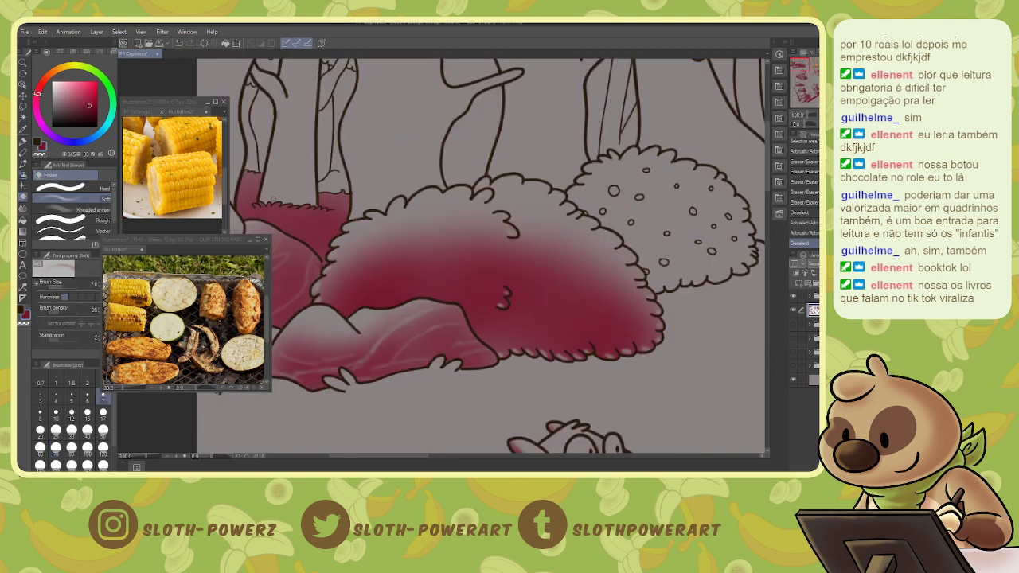
{"action": "key", "text": "p"}
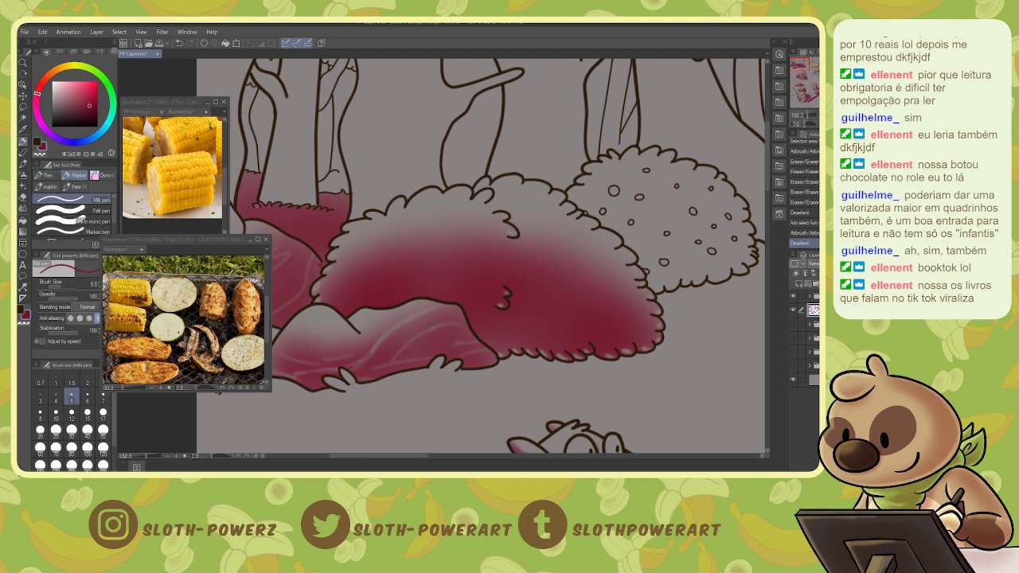
{"action": "key", "text": "e"}
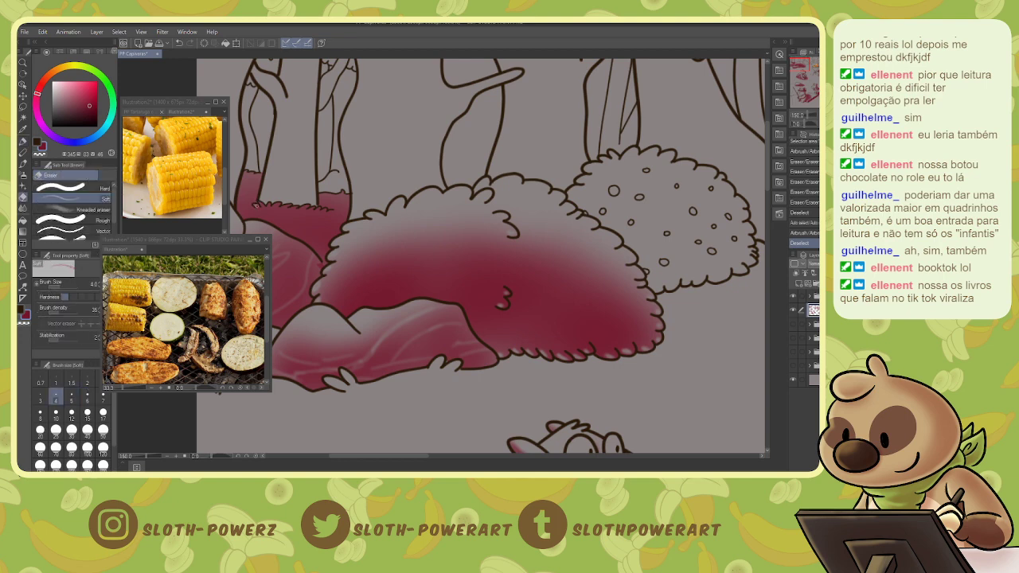
{"action": "left_click_drag", "start_coordinate": [256, 205], "coordinate": [304, 210]}
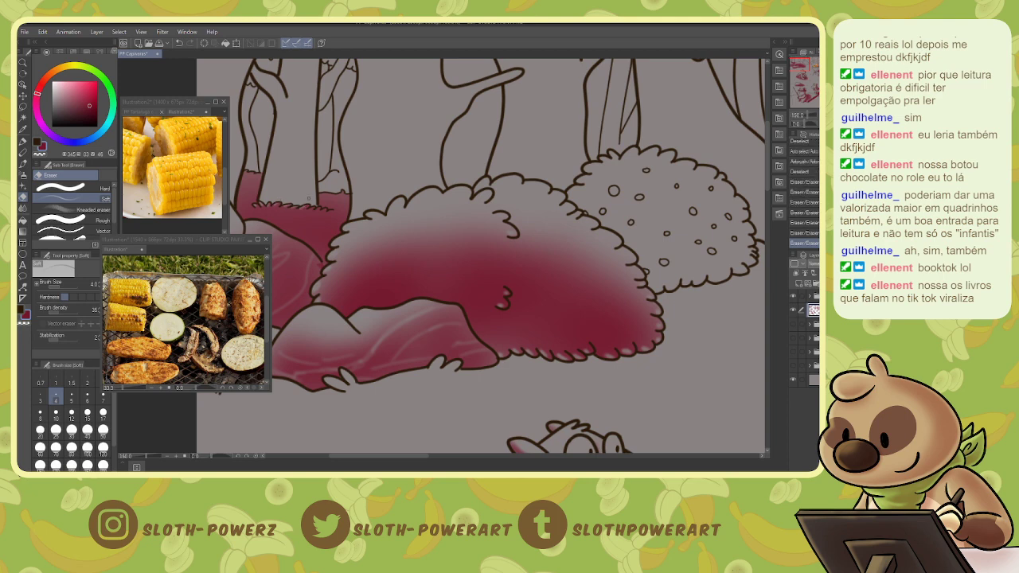
{"action": "left_click", "coordinate": [309, 206]}
{"action": "left_click", "coordinate": [322, 207]}
{"action": "left_click", "coordinate": [342, 192]}
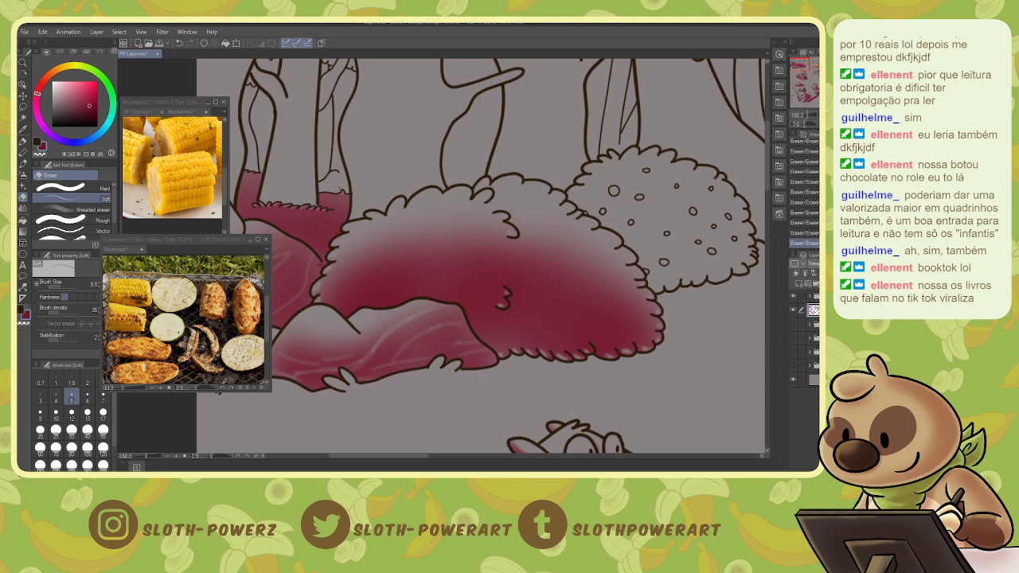
- Lighten the upper part of the ground shading around the tree trunks using the soft eraser at size 50
{"action": "left_click", "coordinate": [103, 430]}
{"action": "mouse_move", "coordinate": [249, 184]}
{"action": "left_mouse_down"}
{"action": "mouse_move", "coordinate": [294, 179]}
{"action": "mouse_move", "coordinate": [332, 197]}
{"action": "mouse_move", "coordinate": [243, 194]}
{"action": "mouse_move", "coordinate": [337, 203]}
{"action": "left_mouse_up"}
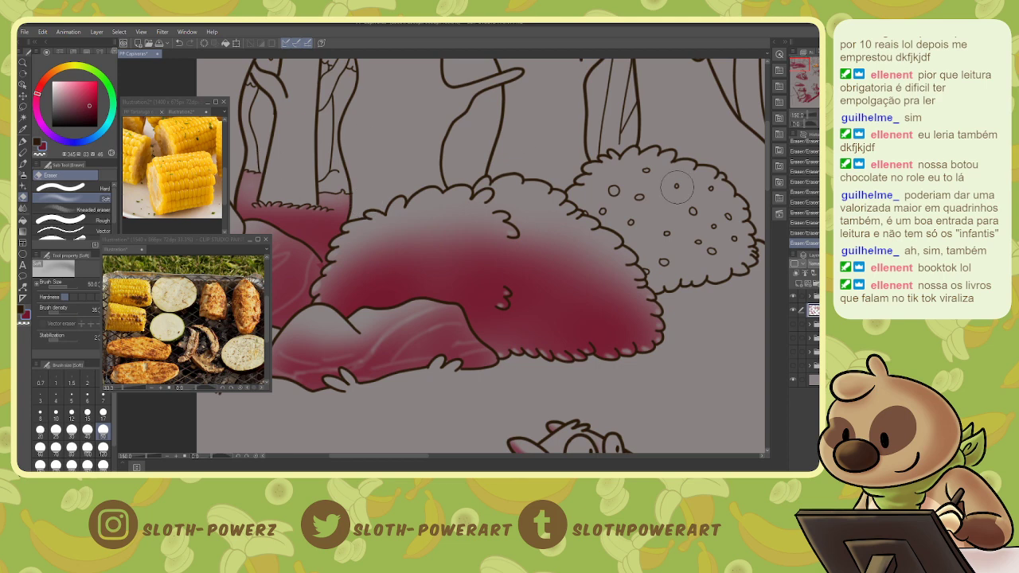
- Auto-select the berry bush behind the large bush and shade its lower half with the soft airbrush at size 70
{"action": "key", "text": "ctrl+minus"}
{"action": "key", "text": "ctrl+minus"}
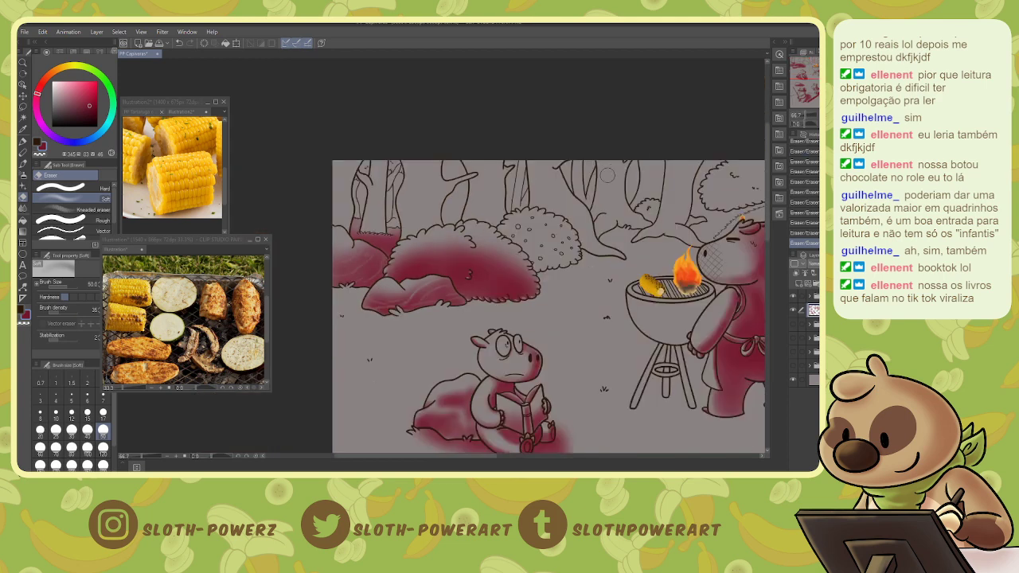
{"action": "key", "text": "w"}
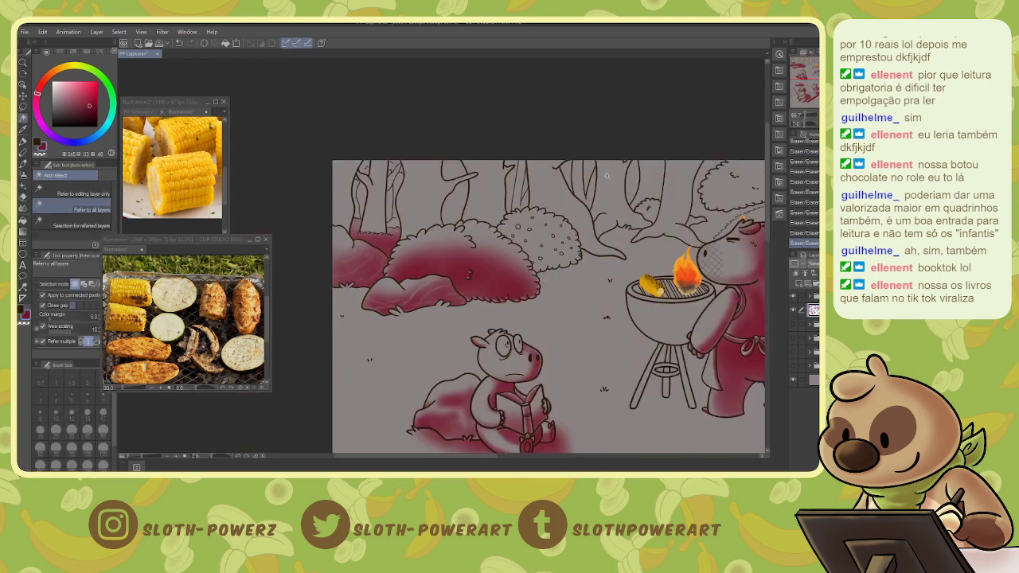
{"action": "left_click", "coordinate": [536, 244]}
{"action": "key", "text": "b"}
{"action": "mouse_move", "coordinate": [577, 222]}
{"action": "left_mouse_down"}
{"action": "mouse_move", "coordinate": [516, 261]}
{"action": "mouse_move", "coordinate": [511, 253]}
{"action": "mouse_move", "coordinate": [563, 254]}
{"action": "mouse_move", "coordinate": [566, 265]}
{"action": "mouse_move", "coordinate": [550, 261]}
{"action": "mouse_move", "coordinate": [586, 234]}
{"action": "mouse_move", "coordinate": [514, 256]}
{"action": "left_mouse_up"}
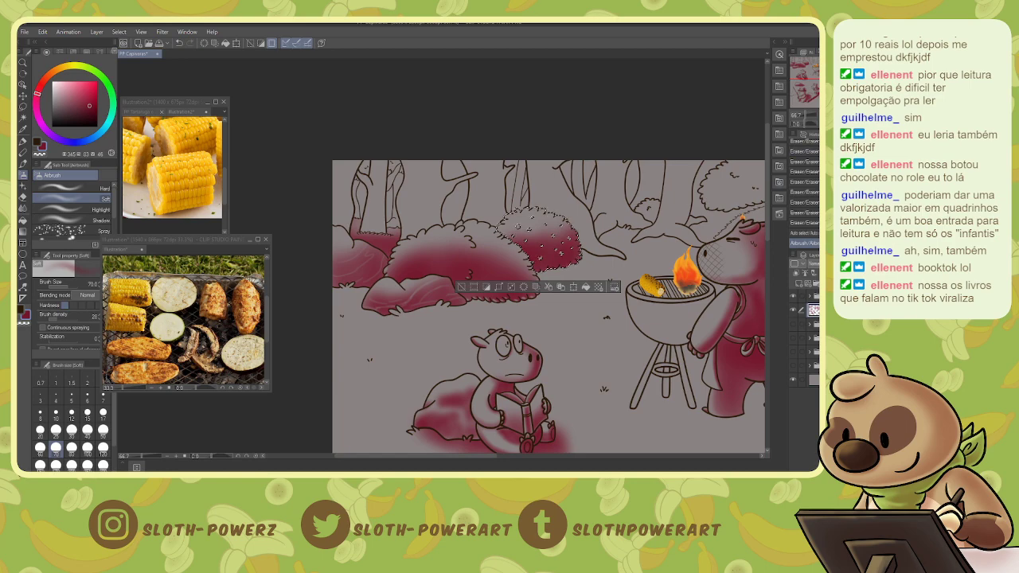
- Lighten the shading along the scalloped edge of the berry bush using the soft eraser at size 10
{"action": "key", "text": "ctrl+plus"}
{"action": "left_click_drag", "start_coordinate": [813, 76], "coordinate": [809, 60]}
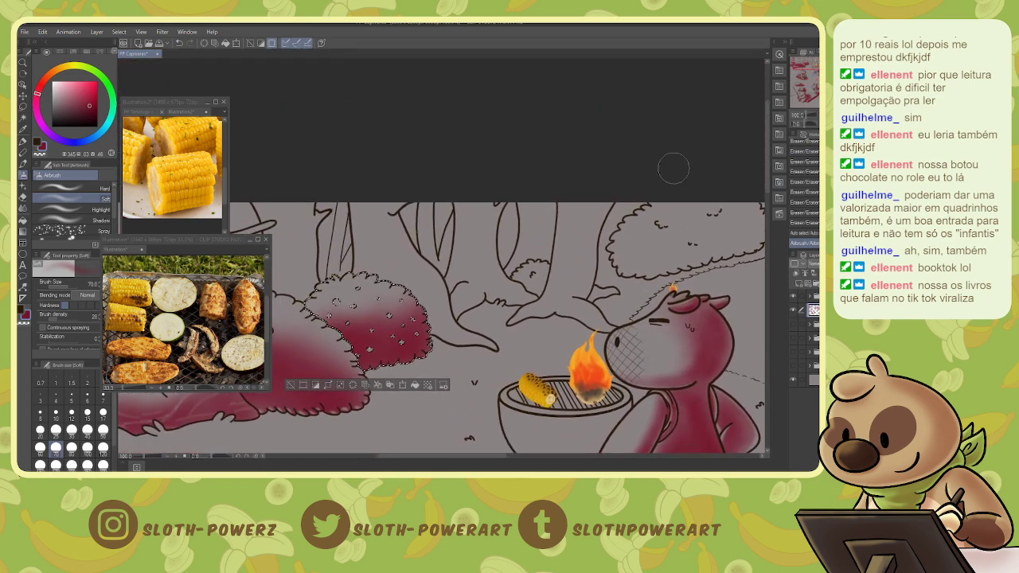
{"action": "key", "text": "e"}
{"action": "key", "text": "bracketleft"}
{"action": "key", "text": "ctrl+plus"}
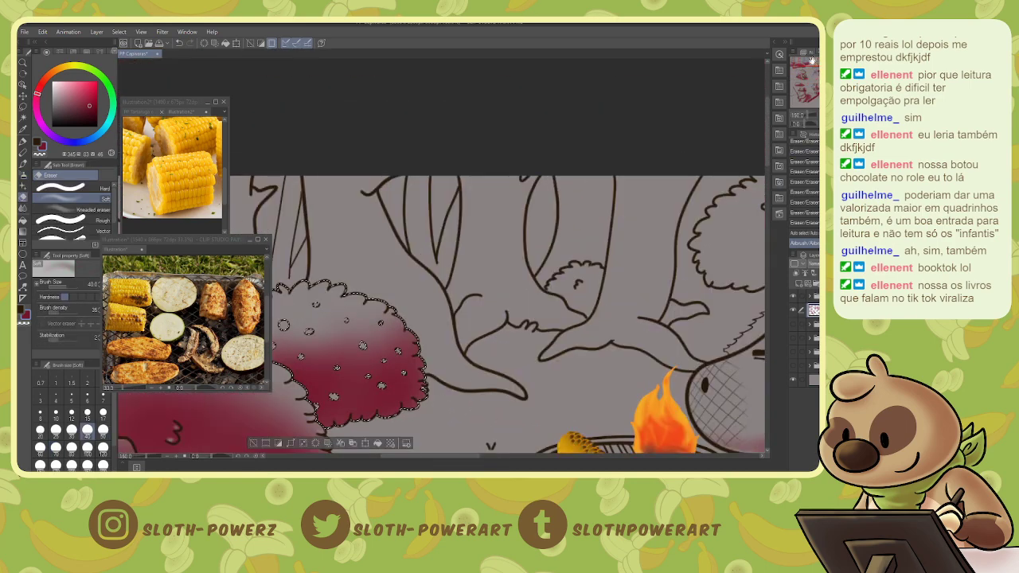
{"action": "left_click_drag", "start_coordinate": [812, 61], "coordinate": [806, 68]}
{"action": "key", "text": "bracketleft"}
{"action": "key", "text": "bracketleft"}
{"action": "key", "text": "bracketleft"}
{"action": "key", "text": "bracketleft"}
{"action": "key", "text": "bracketleft"}
{"action": "key", "text": "bracketleft"}
{"action": "key", "text": "bracketleft"}
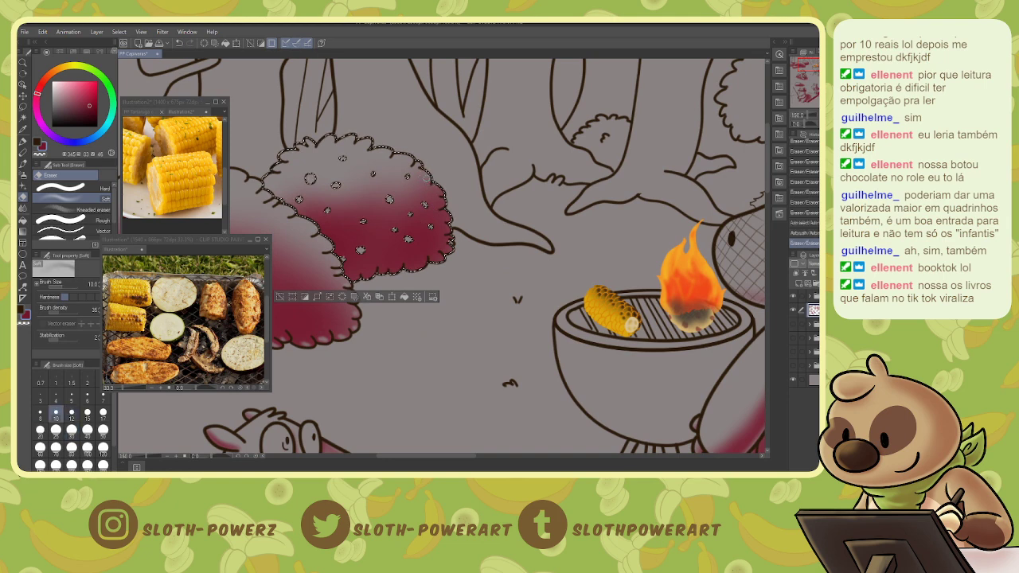
{"action": "left_click_drag", "start_coordinate": [426, 178], "coordinate": [427, 182]}
{"action": "mouse_move", "coordinate": [437, 187]}
{"action": "left_mouse_down"}
{"action": "mouse_move", "coordinate": [448, 239]}
{"action": "mouse_move", "coordinate": [415, 268]}
{"action": "mouse_move", "coordinate": [352, 278]}
{"action": "left_mouse_up"}
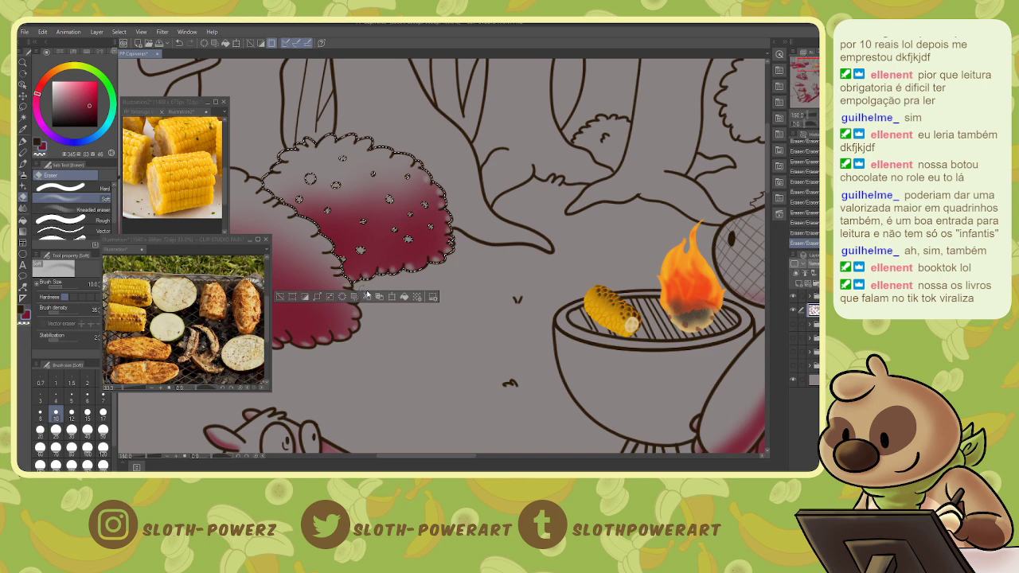
{"action": "key", "text": "ctrl+d"}
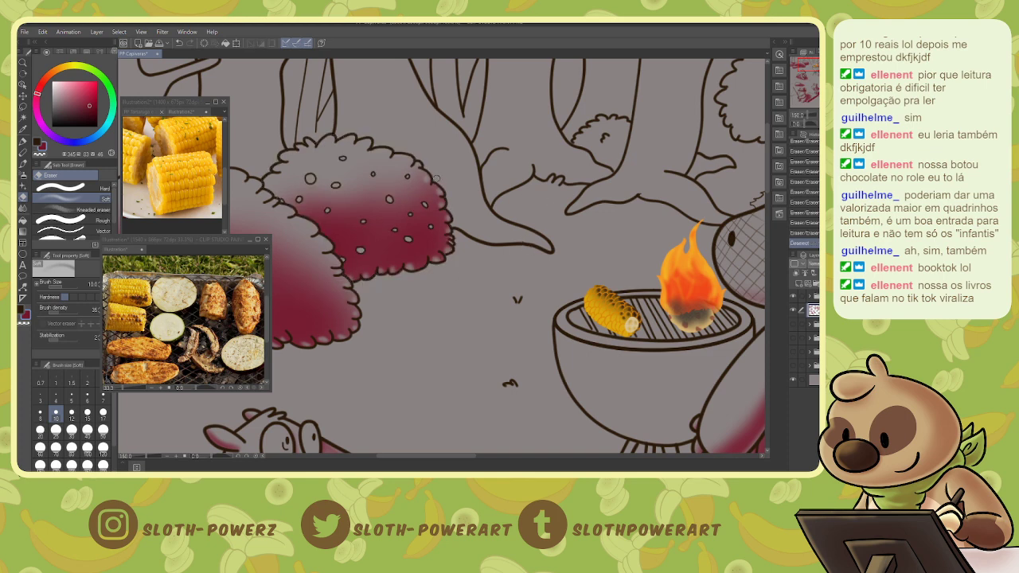
{"action": "key", "text": "w"}
{"action": "key", "text": "ctrl+z"}
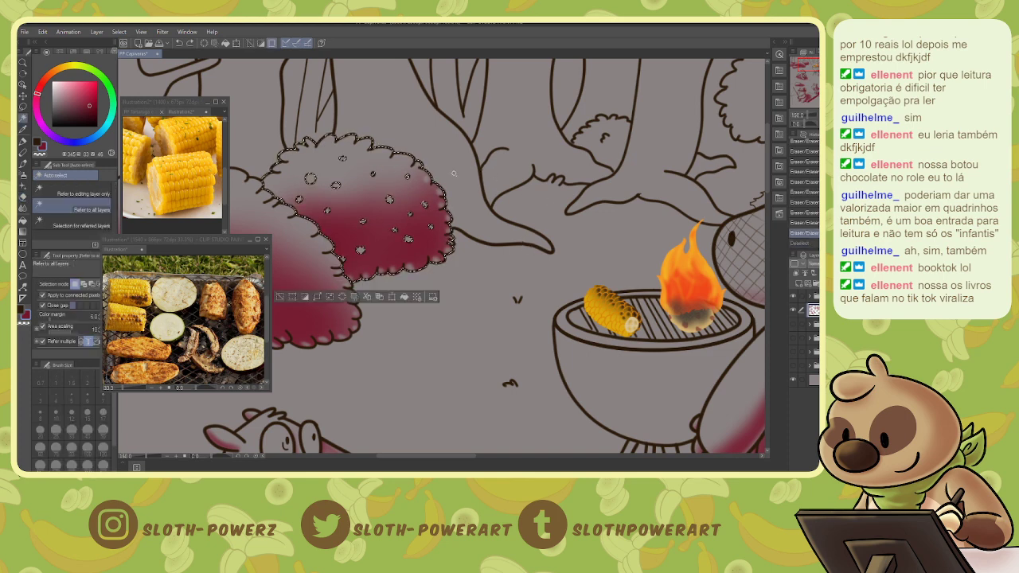
- Add small shadows around the berries on the selected bush with the soft airbrush at size 8
{"action": "key", "text": "b"}
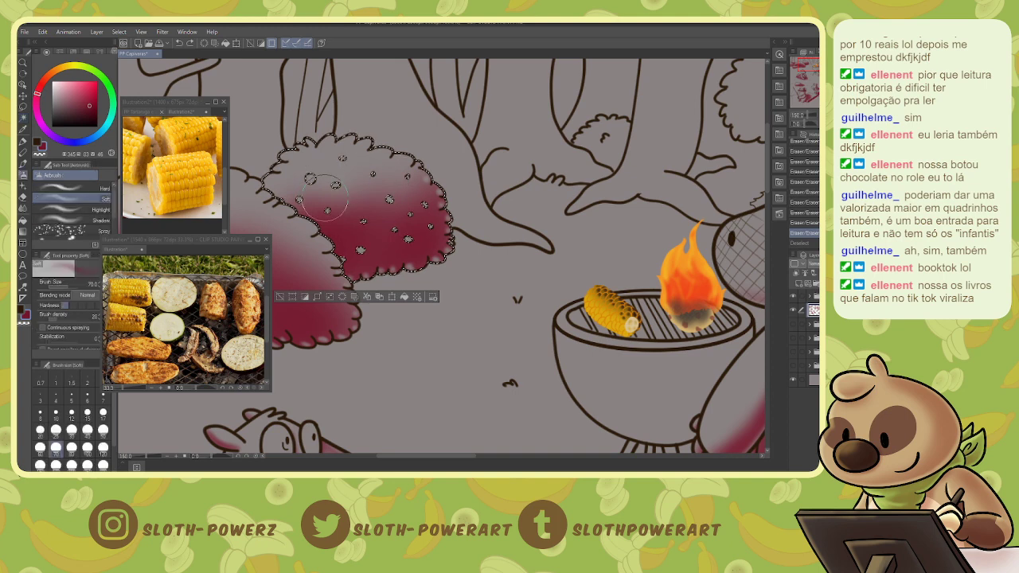
{"action": "key", "text": "bracketleft"}
{"action": "key", "text": "bracketleft"}
{"action": "key", "text": "bracketleft"}
{"action": "key", "text": "bracketleft"}
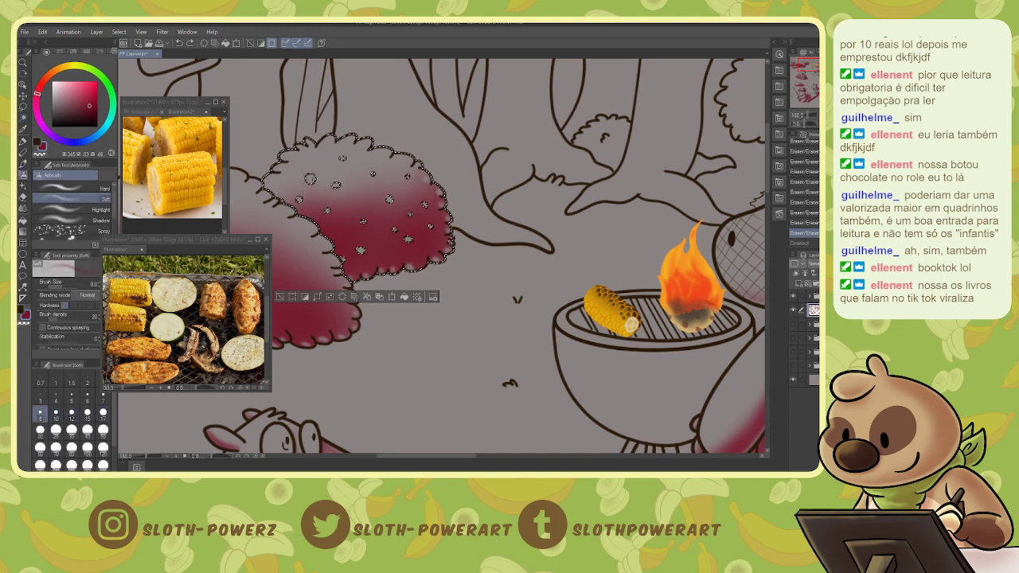
{"action": "left_click", "coordinate": [310, 179]}
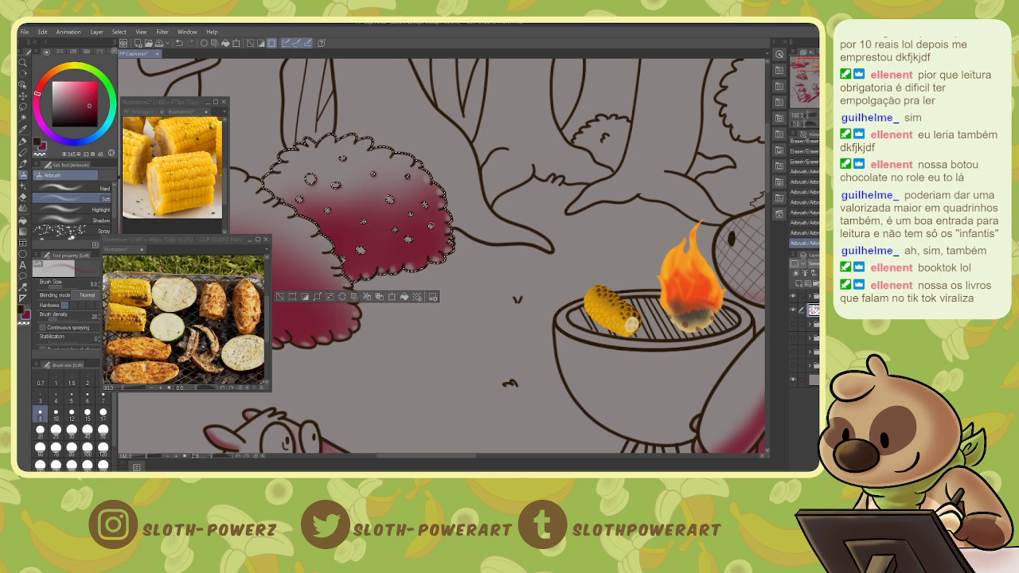
{"action": "mouse_move", "coordinate": [432, 229]}
{"action": "left_mouse_down"}
{"action": "mouse_move", "coordinate": [412, 213]}
{"action": "mouse_move", "coordinate": [398, 229]}
{"action": "left_mouse_up"}
{"action": "key", "text": "w"}
{"action": "left_click", "coordinate": [311, 180]}
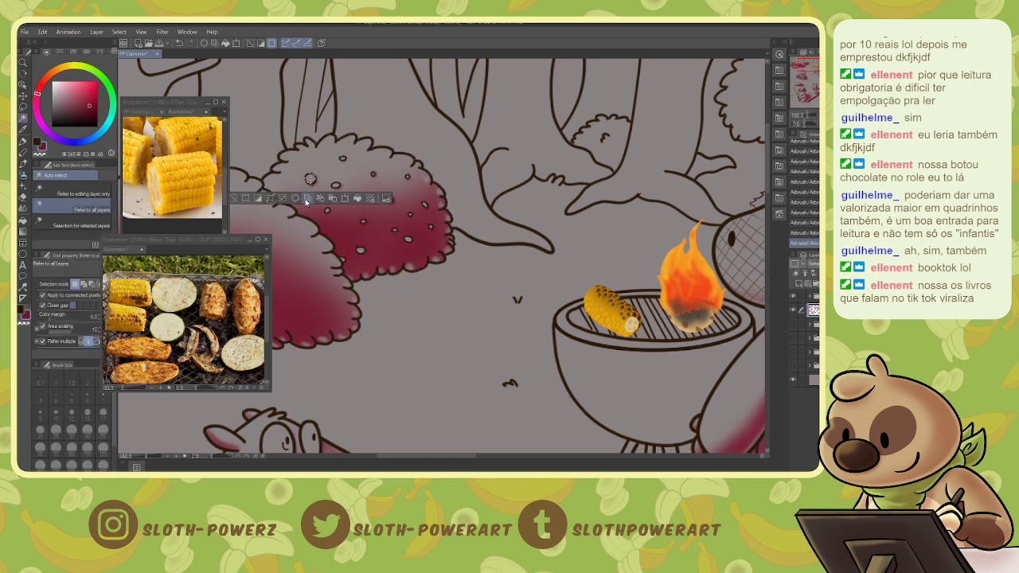
{"action": "left_click", "coordinate": [364, 228]}
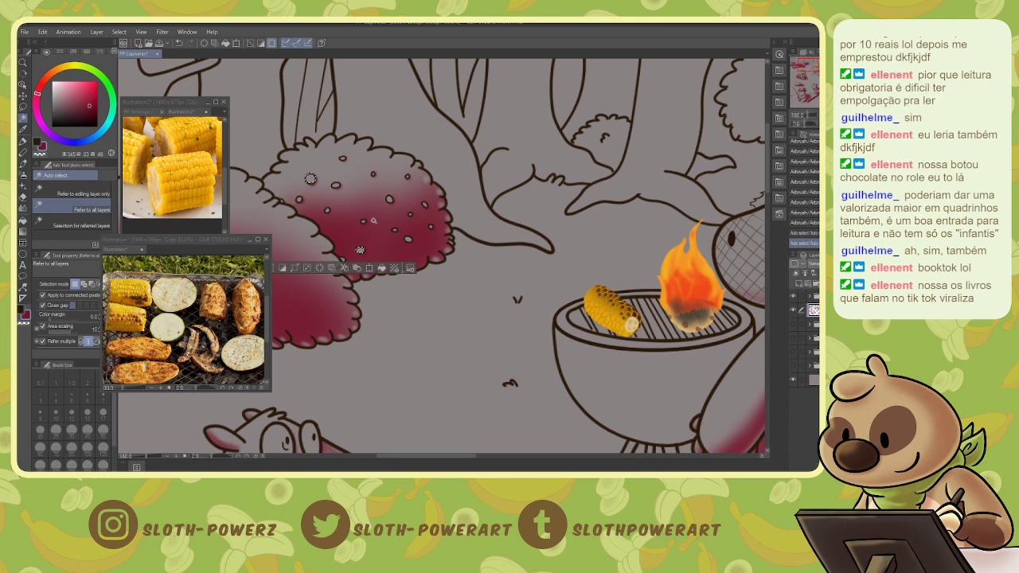
{"action": "key", "text": "ctrl+d"}
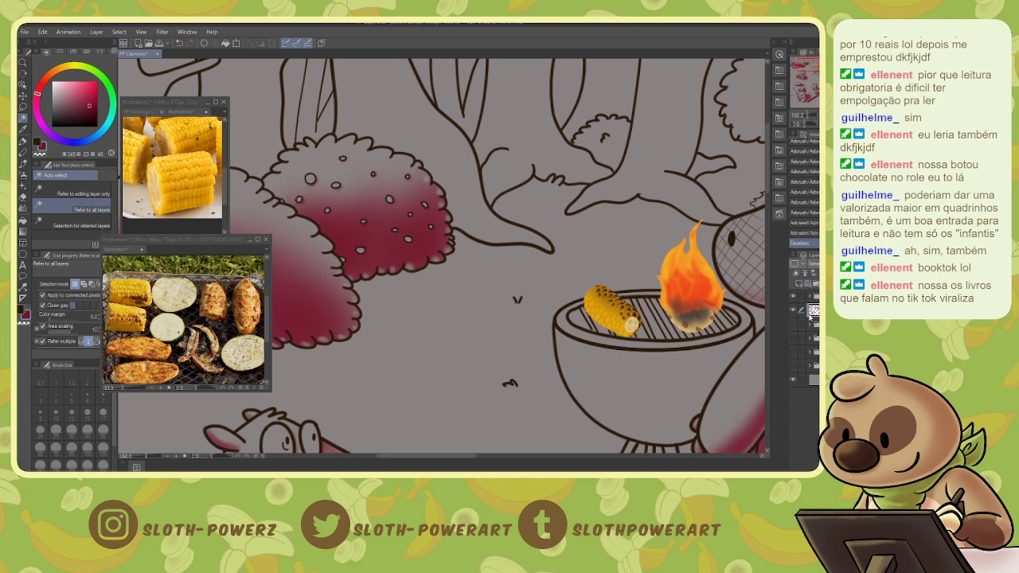
- Expand the layer folder holding the bush colors and load the berry layer's contents as the selection
{"action": "left_click", "coordinate": [810, 315]}
{"action": "left_click", "coordinate": [809, 327]}
{"action": "left_click", "coordinate": [794, 341]}
{"action": "left_click", "coordinate": [796, 339]}
{"action": "left_click", "coordinate": [811, 340]}
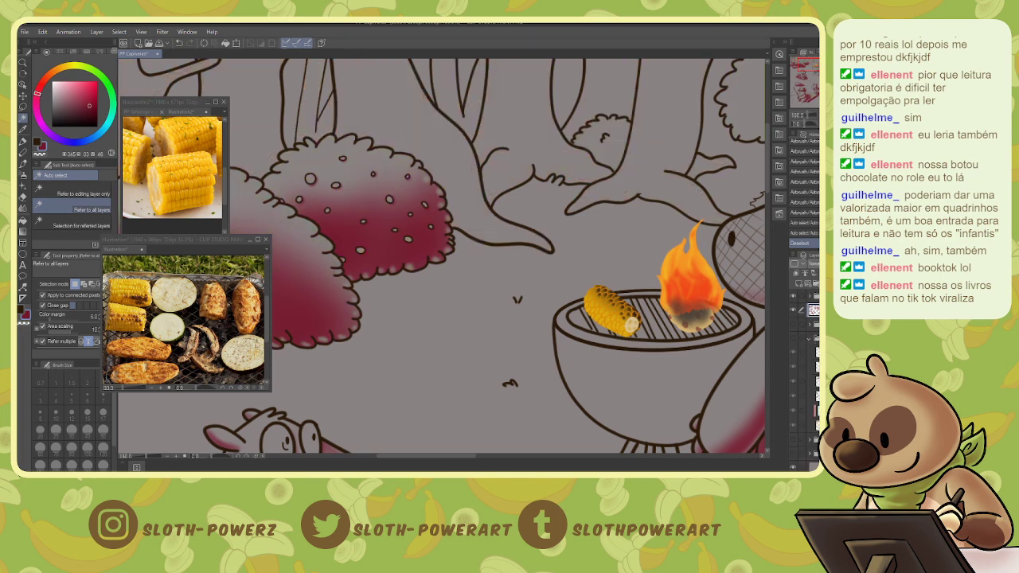
{"action": "left_click", "coordinate": [816, 395], "text": "ctrl"}
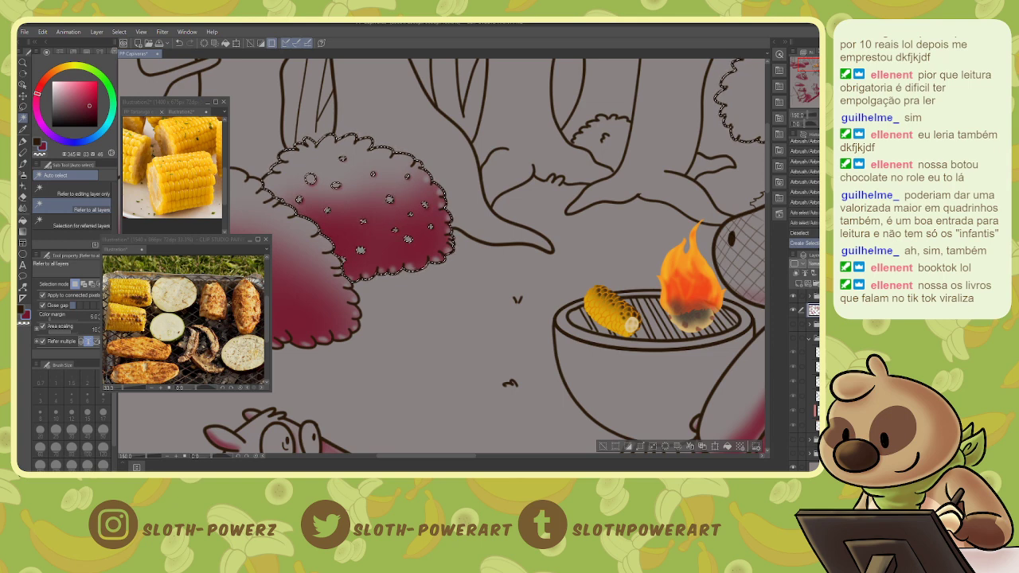
{"action": "left_click", "coordinate": [816, 381], "text": "ctrl"}
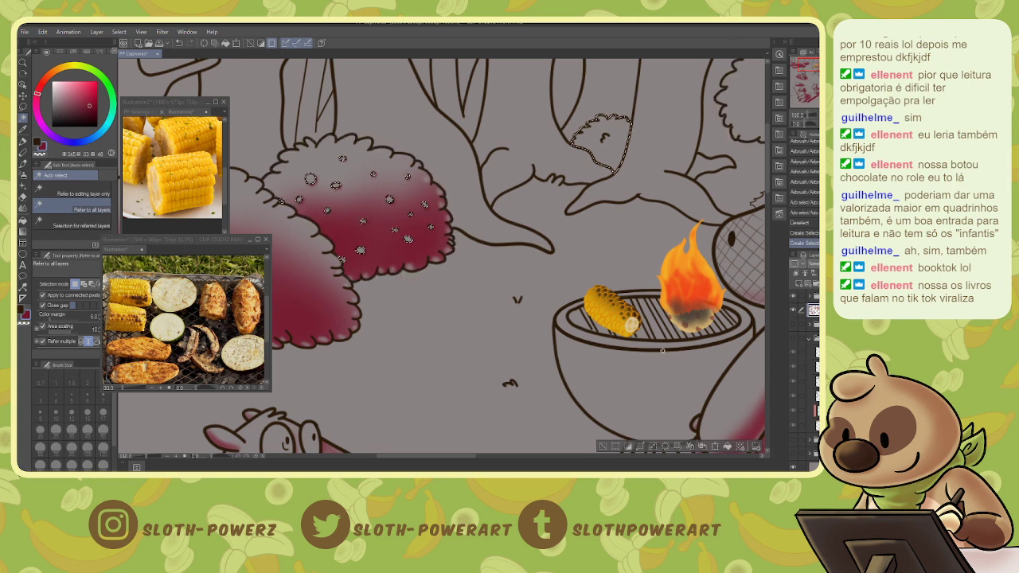
- Shade the individual berries on the bush with the soft airbrush at size 8 and clear the selection
{"action": "key", "text": "b"}
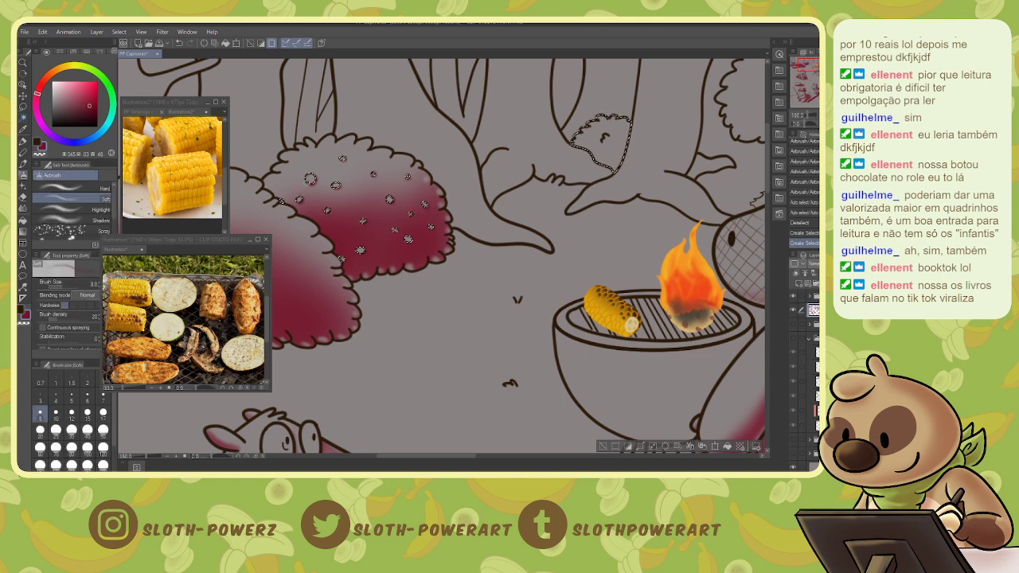
{"action": "left_click_drag", "start_coordinate": [428, 225], "coordinate": [410, 178]}
{"action": "mouse_move", "coordinate": [332, 187]}
{"action": "left_mouse_down"}
{"action": "mouse_move", "coordinate": [346, 158]}
{"action": "mouse_move", "coordinate": [301, 198]}
{"action": "left_mouse_up"}
{"action": "left_click_drag", "start_coordinate": [362, 221], "coordinate": [363, 249]}
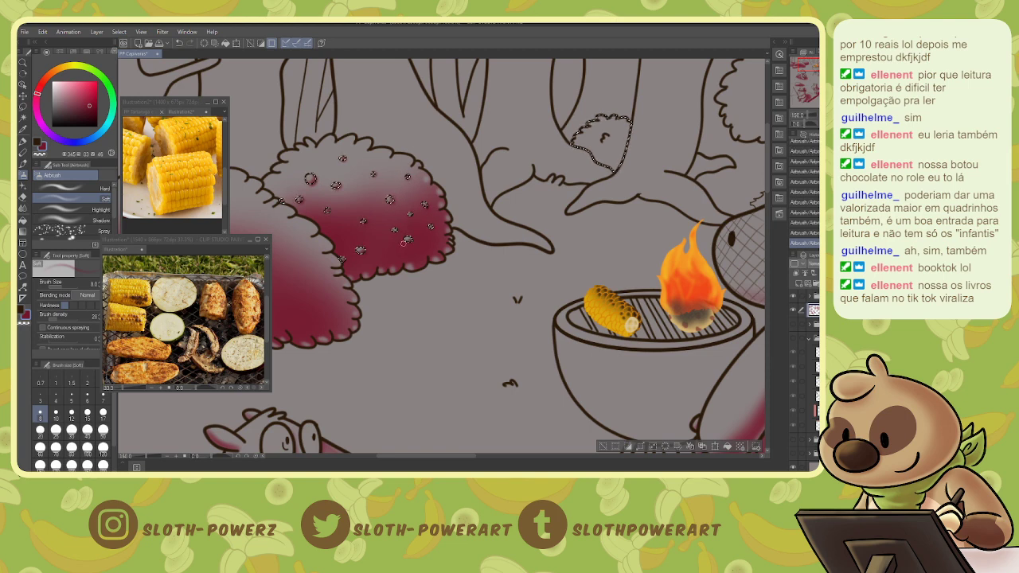
{"action": "key", "text": "ctrl+d"}
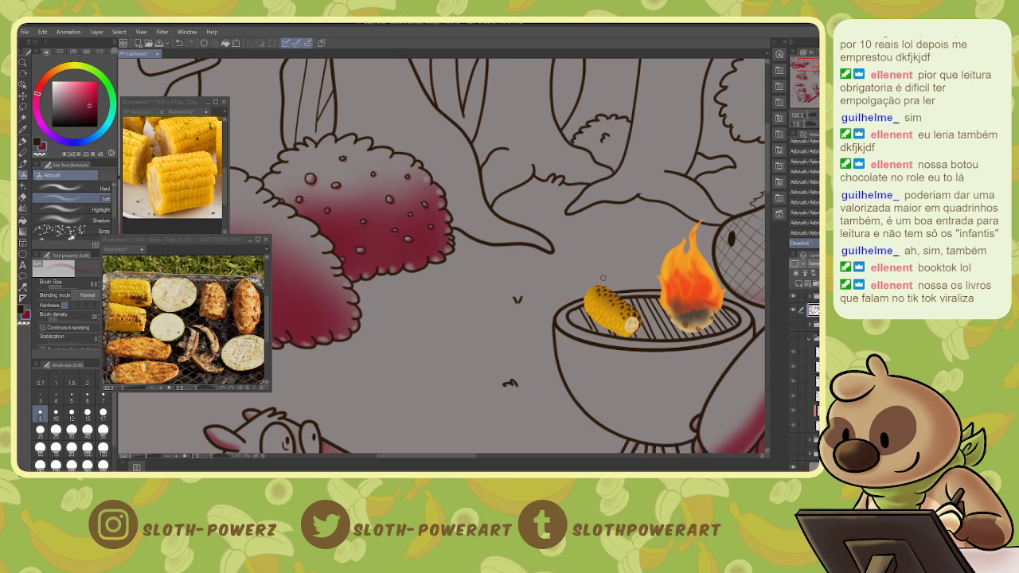
- Auto-select the tree trunk at the canvas edge and shade it with the soft airbrush at size 50
{"action": "key", "text": "ctrl+minus"}
{"action": "left_click_drag", "start_coordinate": [366, 255], "coordinate": [666, 292]}
{"action": "key", "text": "ctrl+shift+d"}
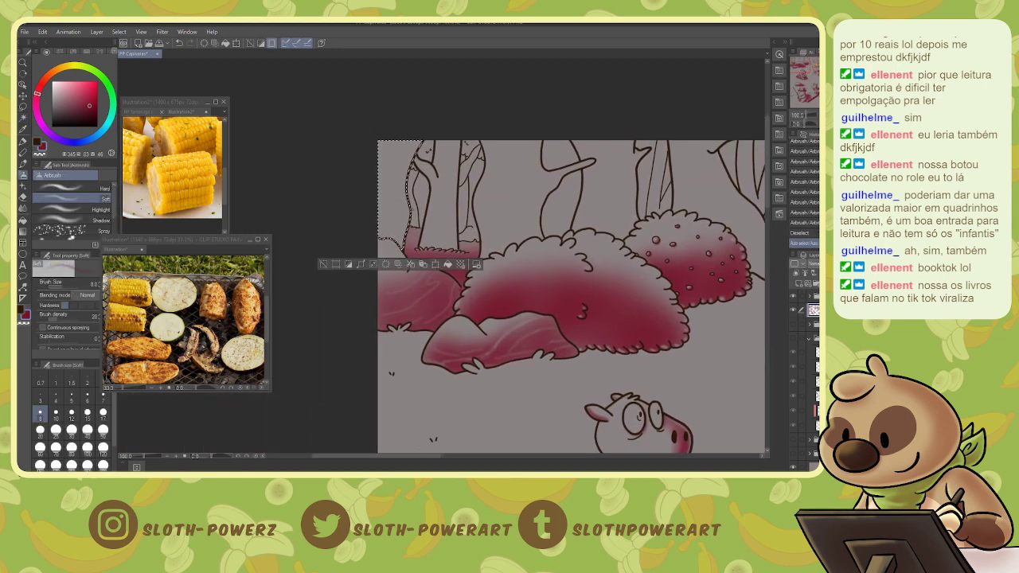
{"action": "left_click", "coordinate": [103, 429]}
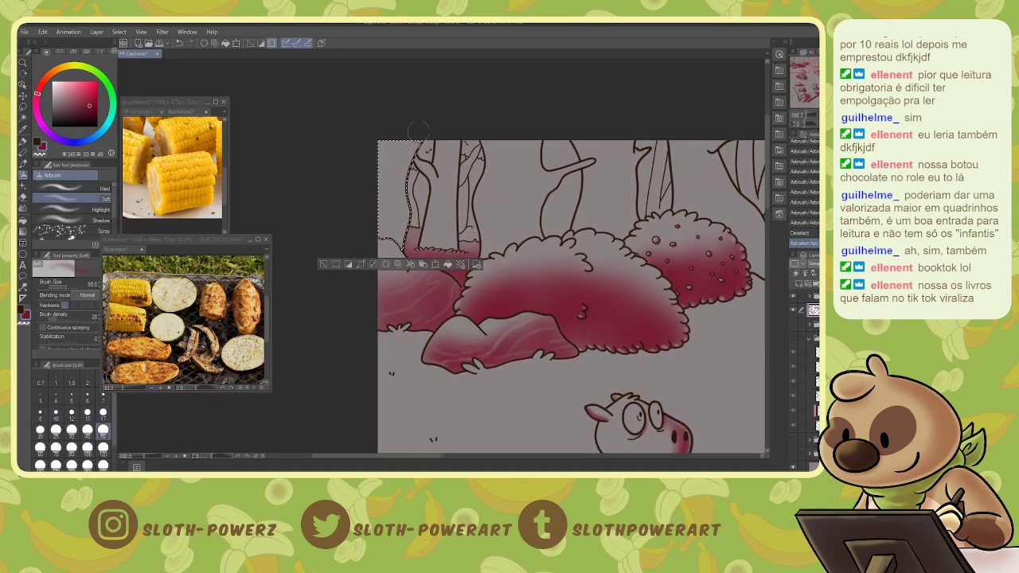
{"action": "mouse_move", "coordinate": [402, 147]}
{"action": "left_mouse_down"}
{"action": "mouse_move", "coordinate": [388, 248]}
{"action": "mouse_move", "coordinate": [378, 238]}
{"action": "mouse_move", "coordinate": [405, 137]}
{"action": "mouse_move", "coordinate": [394, 238]}
{"action": "left_mouse_up"}
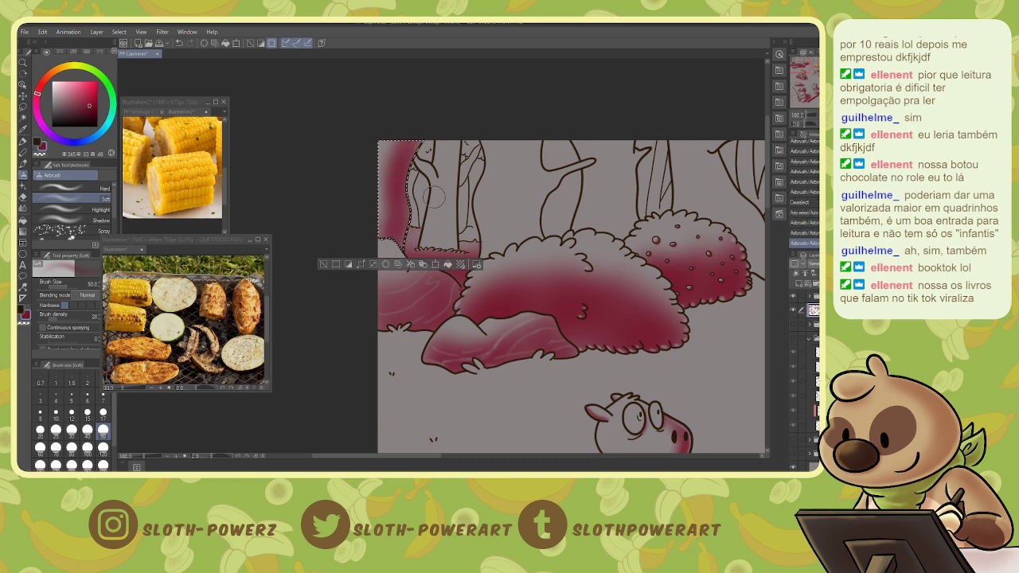
- Carve light bark streaks into the shading of the edge trunk using the soft eraser at size 10
{"action": "key", "text": "e"}
{"action": "left_click_drag", "start_coordinate": [407, 146], "coordinate": [394, 179]}
{"action": "left_click_drag", "start_coordinate": [398, 171], "coordinate": [394, 223]}
{"action": "left_click_drag", "start_coordinate": [392, 163], "coordinate": [390, 195]}
{"action": "mouse_move", "coordinate": [401, 144]}
{"action": "left_mouse_down"}
{"action": "mouse_move", "coordinate": [390, 181]}
{"action": "mouse_move", "coordinate": [398, 213]}
{"action": "left_mouse_up"}
{"action": "left_click_drag", "start_coordinate": [393, 199], "coordinate": [401, 231]}
{"action": "left_click_drag", "start_coordinate": [407, 146], "coordinate": [404, 161]}
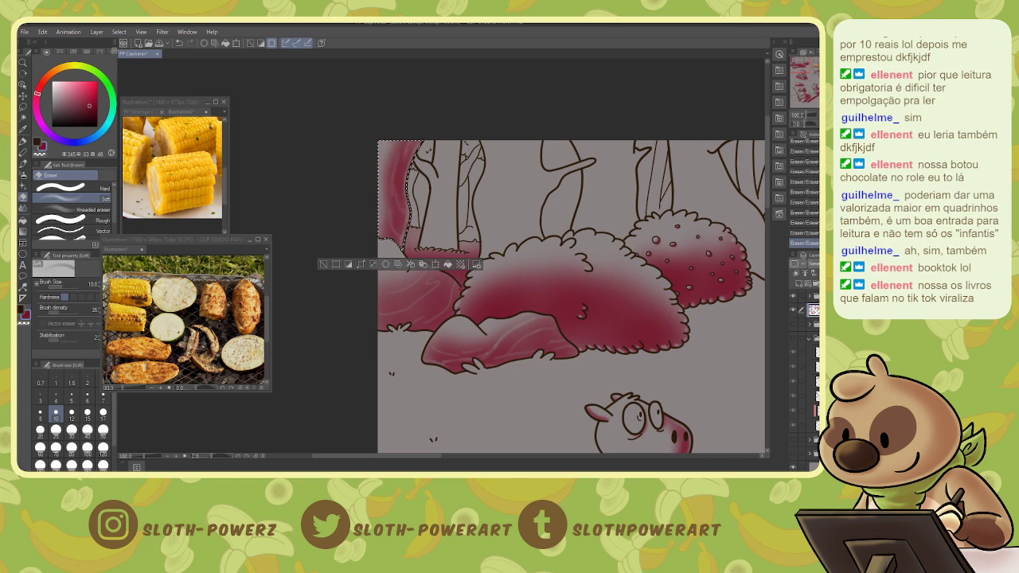
- Auto-select the forked trunk beside the edge trunk and shade it with the soft airbrush at size 50
{"action": "key", "text": "w"}
{"action": "left_click", "coordinate": [447, 175]}
{"action": "key", "text": "b"}
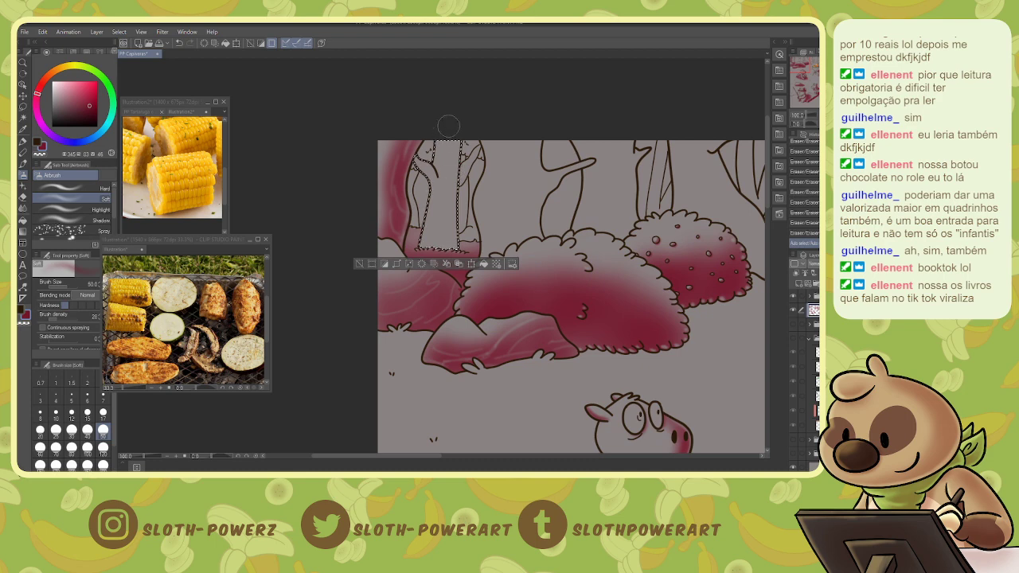
{"action": "left_click_drag", "start_coordinate": [448, 126], "coordinate": [446, 229]}
{"action": "mouse_move", "coordinate": [446, 179]}
{"action": "left_mouse_down"}
{"action": "mouse_move", "coordinate": [432, 245]}
{"action": "mouse_move", "coordinate": [447, 121]}
{"action": "left_mouse_up"}
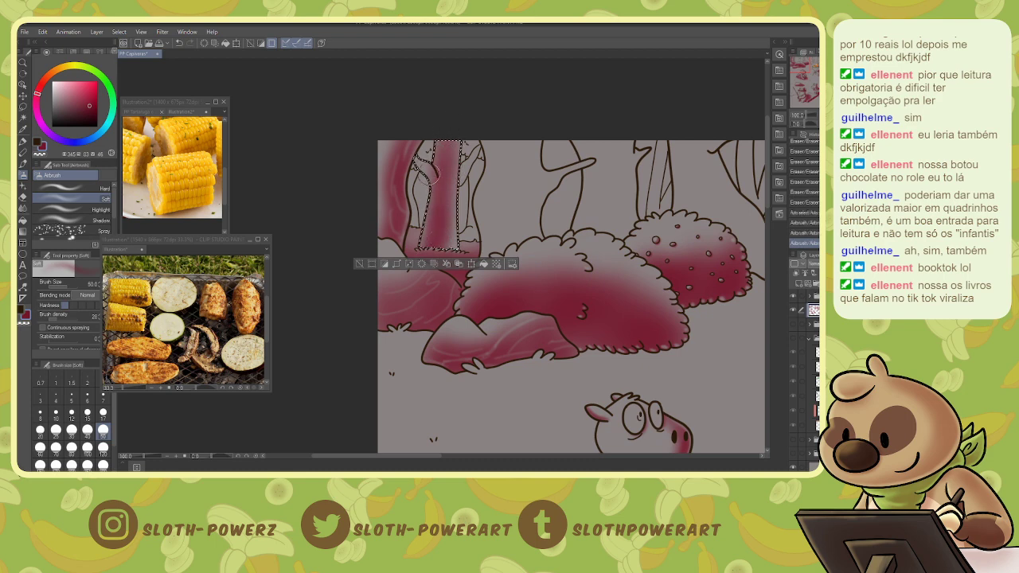
- Extend the shading over the forked trunk's side branch and along its length with the soft airbrush at size 20
{"action": "key", "text": "bracketleft"}
{"action": "key", "text": "bracketleft"}
{"action": "key", "text": "bracketleft"}
{"action": "key", "text": "bracketleft"}
{"action": "left_click_drag", "start_coordinate": [413, 160], "coordinate": [435, 180]}
{"action": "left_click_drag", "start_coordinate": [417, 164], "coordinate": [432, 199]}
{"action": "mouse_move", "coordinate": [445, 143]}
{"action": "left_mouse_down"}
{"action": "mouse_move", "coordinate": [459, 234]}
{"action": "mouse_move", "coordinate": [439, 239]}
{"action": "mouse_move", "coordinate": [454, 252]}
{"action": "mouse_move", "coordinate": [440, 188]}
{"action": "mouse_move", "coordinate": [454, 239]}
{"action": "left_mouse_up"}
- Carve light bark streaks into the forked trunk's shading using the soft eraser at size 10
{"action": "key", "text": "e"}
{"action": "left_click_drag", "start_coordinate": [422, 167], "coordinate": [432, 180]}
{"action": "left_click_drag", "start_coordinate": [434, 177], "coordinate": [431, 196]}
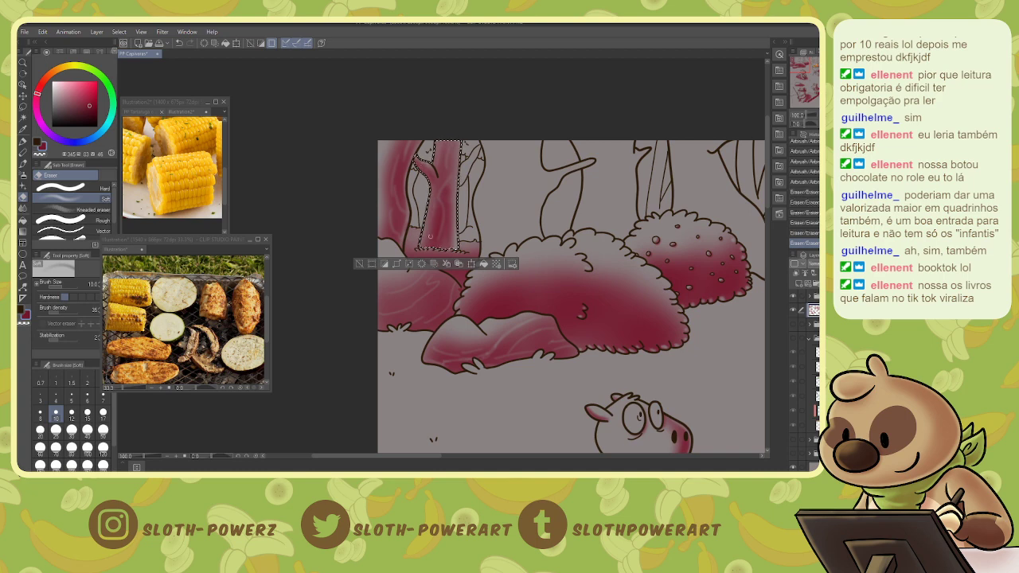
- Auto-select the thin branch beside the forked trunk, shade it with the soft airbrush at size 20, and lighten it with the soft eraser at size 10
{"action": "key", "text": "w"}
{"action": "left_click", "coordinate": [468, 169]}
{"action": "key", "text": "b"}
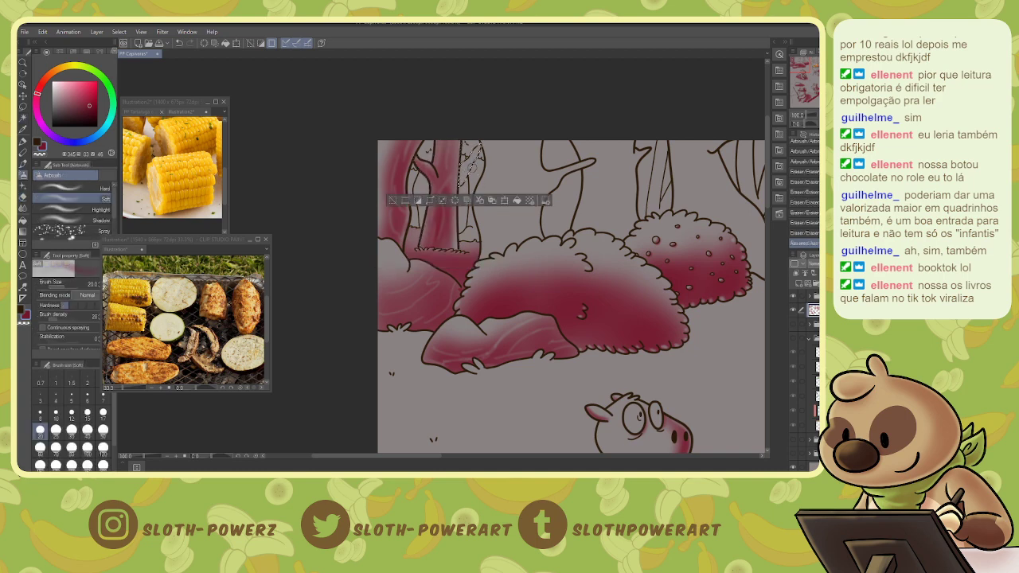
{"action": "left_click_drag", "start_coordinate": [480, 148], "coordinate": [483, 151]}
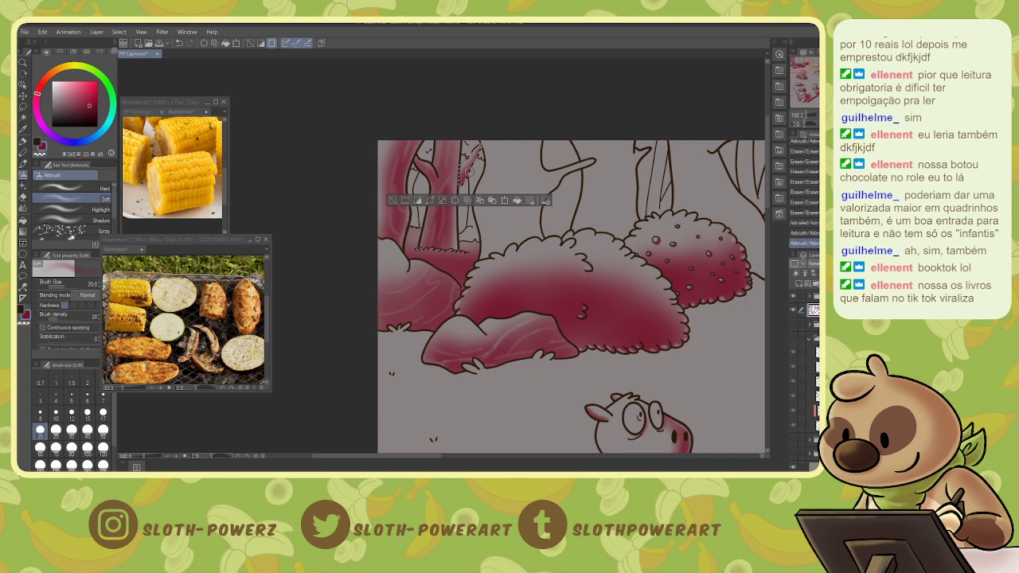
{"action": "key", "text": "e"}
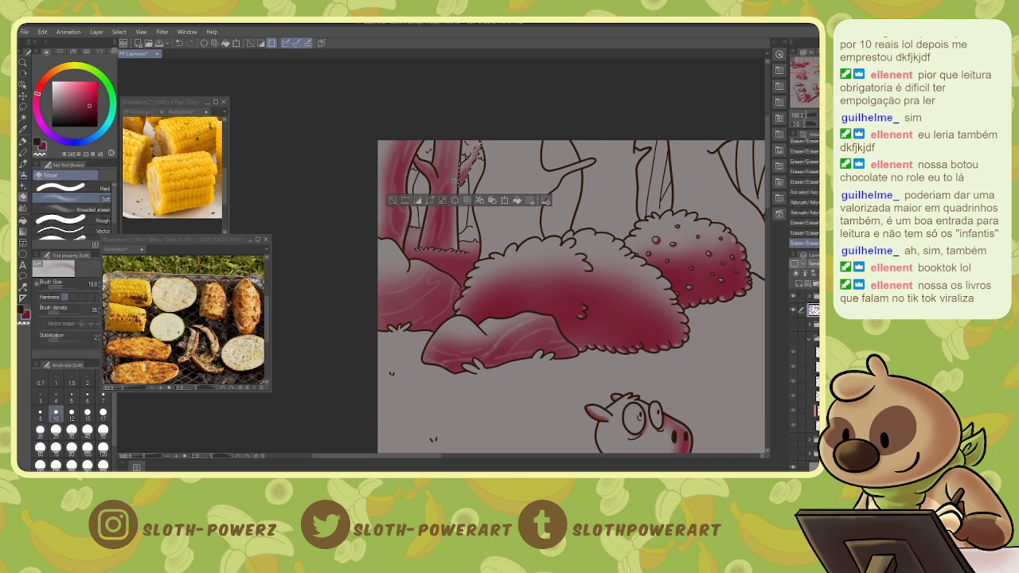
- Auto-select the narrow area between the two trunks, shade it with the soft airbrush at size 20, and clear the selection
{"action": "key", "text": "w"}
{"action": "left_click", "coordinate": [417, 183]}
{"action": "left_click", "coordinate": [413, 200]}
{"action": "key", "text": "b"}
{"action": "mouse_move", "coordinate": [409, 184]}
{"action": "left_mouse_down"}
{"action": "mouse_move", "coordinate": [414, 225]}
{"action": "mouse_move", "coordinate": [409, 186]}
{"action": "left_mouse_up"}
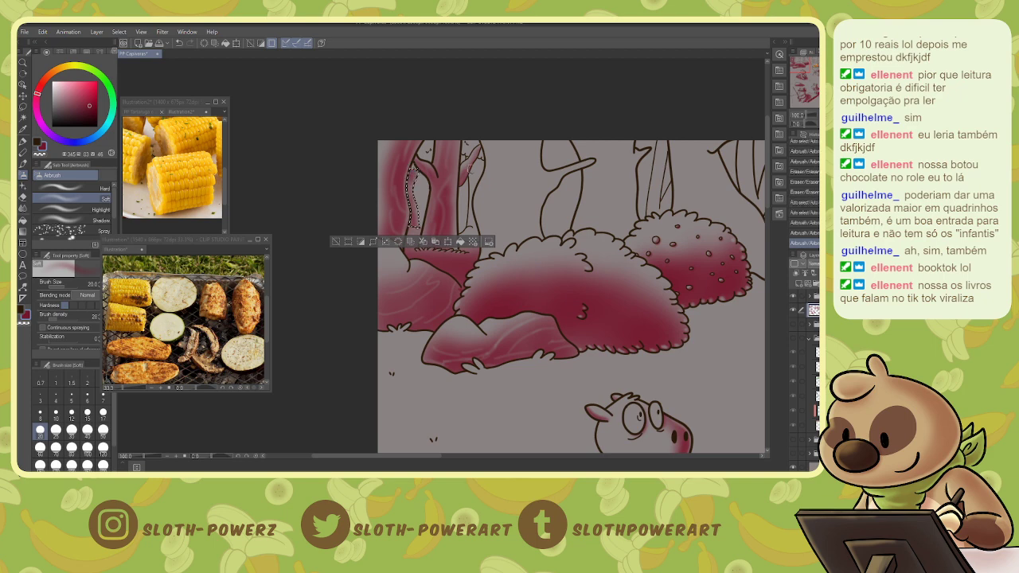
{"action": "key", "text": "ctrl+d"}
- Auto-select the narrow area on the far side of the forked trunk and shade it with the soft airbrush at size 20
{"action": "key", "text": "w"}
{"action": "left_click", "coordinate": [472, 200]}
{"action": "key", "text": "b"}
{"action": "left_click_drag", "start_coordinate": [465, 236], "coordinate": [475, 218]}
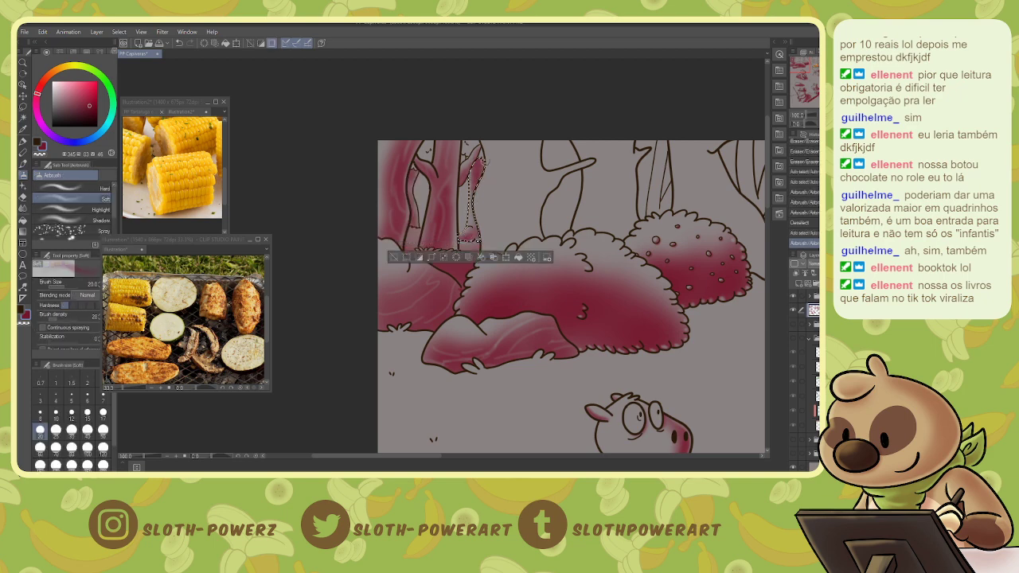
{"action": "left_click_drag", "start_coordinate": [485, 162], "coordinate": [479, 176]}
{"action": "left_click_drag", "start_coordinate": [480, 164], "coordinate": [475, 191]}
{"action": "left_click_drag", "start_coordinate": [474, 197], "coordinate": [475, 241]}
{"action": "key", "text": "w"}
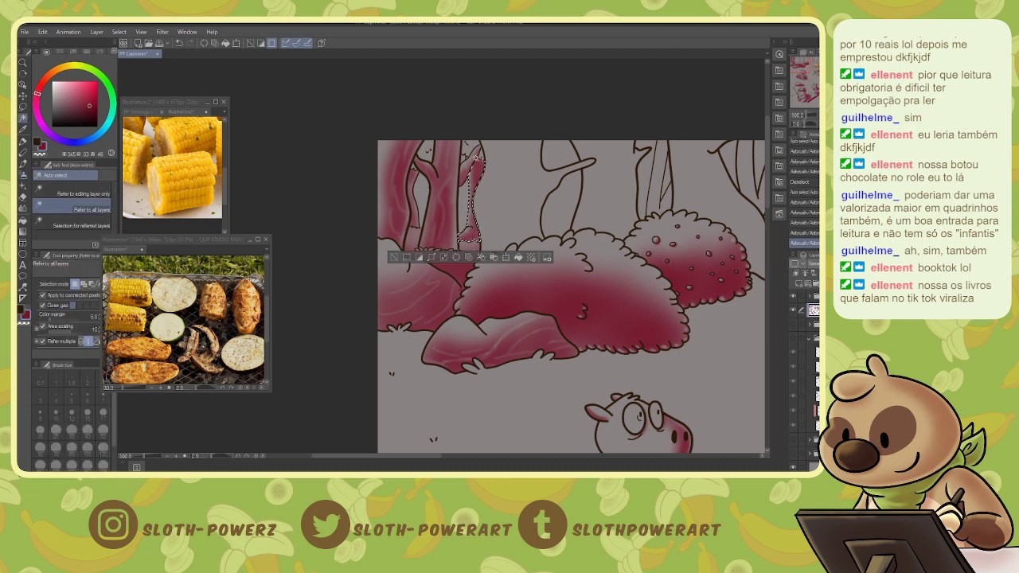
- Auto-select the small enclosed areas inside the forked trunk's fork and shade them with the soft airbrush at size 20
{"action": "left_click", "coordinate": [430, 152]}
{"action": "left_click", "coordinate": [413, 167], "text": "shift"}
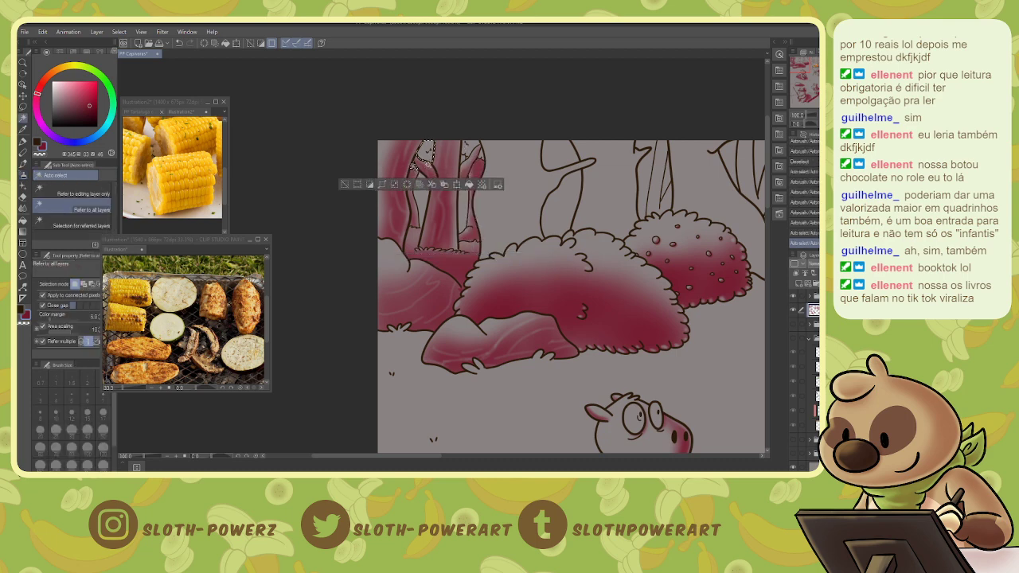
{"action": "key", "text": "b"}
{"action": "mouse_move", "coordinate": [415, 165]}
{"action": "left_mouse_down"}
{"action": "mouse_move", "coordinate": [434, 151]}
{"action": "mouse_move", "coordinate": [425, 149]}
{"action": "mouse_move", "coordinate": [466, 149]}
{"action": "left_mouse_up"}
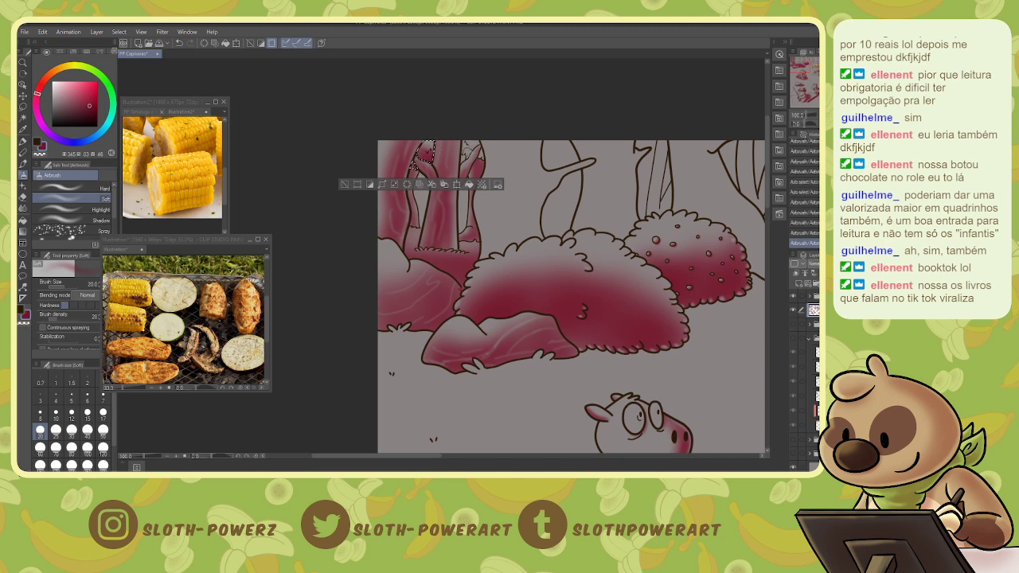
- Auto-select the small upper area on the far side of the forked trunk and shade it with the soft airbrush at size 20
{"action": "key", "text": "w"}
{"action": "left_click", "coordinate": [470, 146]}
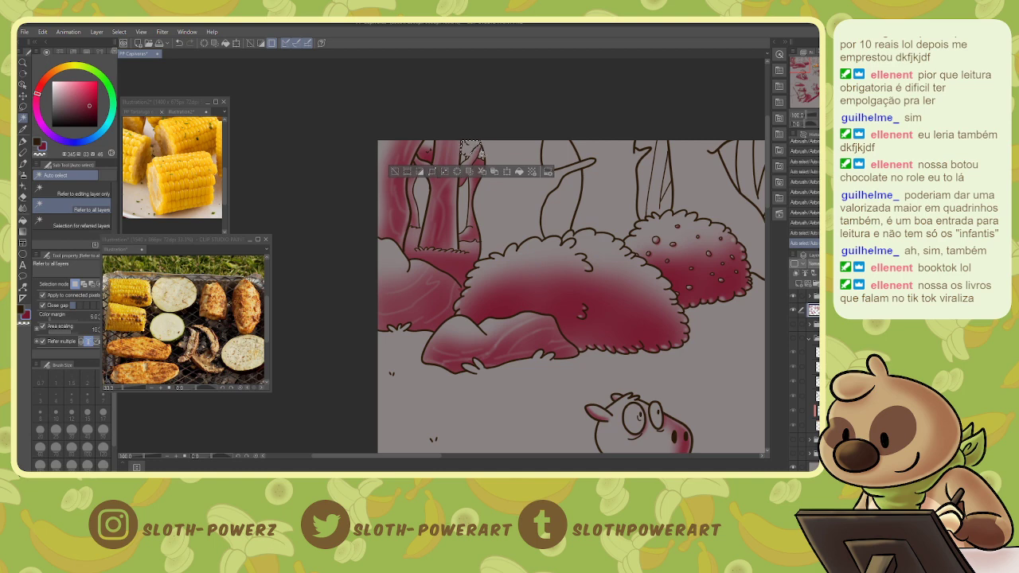
{"action": "left_click", "coordinate": [470, 148]}
{"action": "key", "text": "b"}
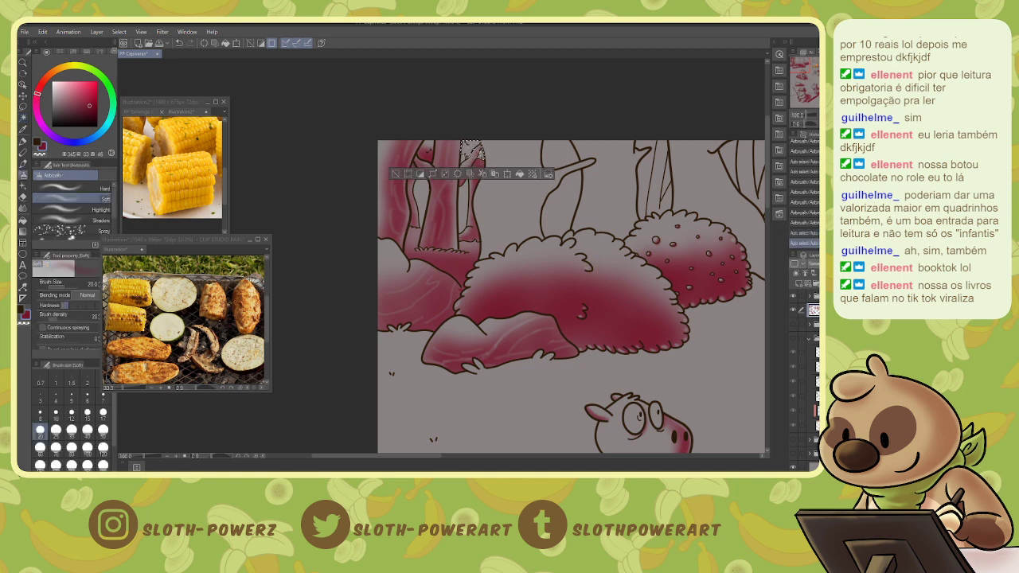
{"action": "key", "text": "w"}
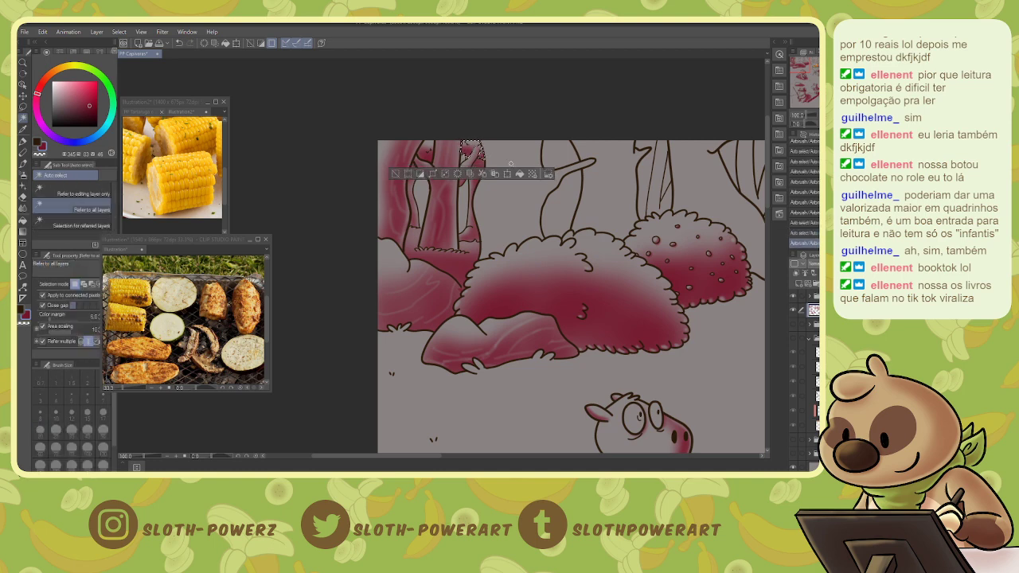
- Auto-select the wide trunk with the side branch and shade it with the soft airbrush at size 120, finishing at size 70
{"action": "left_click", "coordinate": [504, 204]}
{"action": "key", "text": "b"}
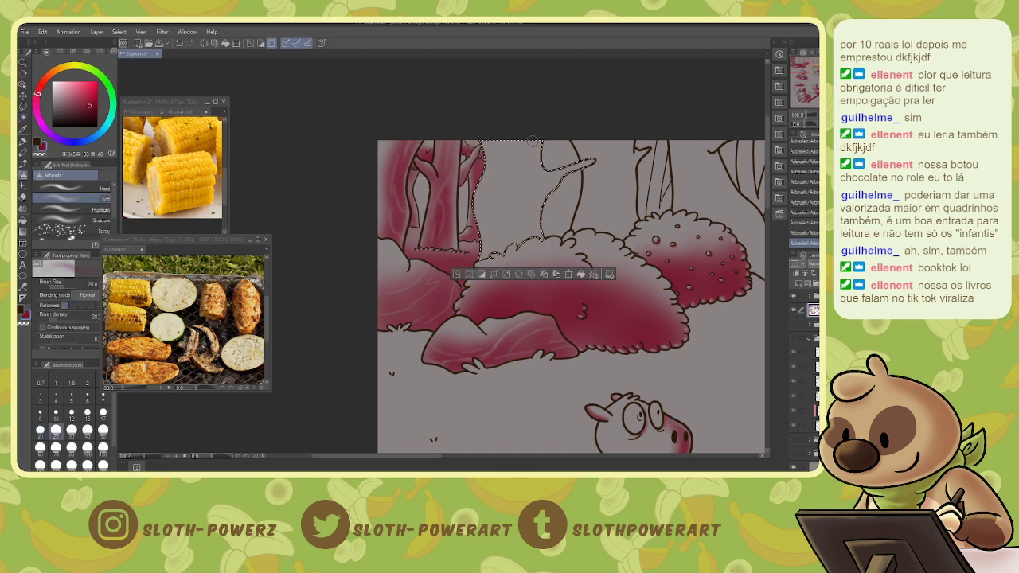
{"action": "mouse_move", "coordinate": [529, 127]}
{"action": "left_mouse_down"}
{"action": "mouse_move", "coordinate": [537, 190]}
{"action": "mouse_move", "coordinate": [523, 213]}
{"action": "mouse_move", "coordinate": [531, 241]}
{"action": "mouse_move", "coordinate": [551, 153]}
{"action": "mouse_move", "coordinate": [600, 163]}
{"action": "mouse_move", "coordinate": [586, 170]}
{"action": "mouse_move", "coordinate": [544, 151]}
{"action": "mouse_move", "coordinate": [536, 128]}
{"action": "mouse_move", "coordinate": [525, 132]}
{"action": "mouse_move", "coordinate": [527, 200]}
{"action": "left_mouse_up"}
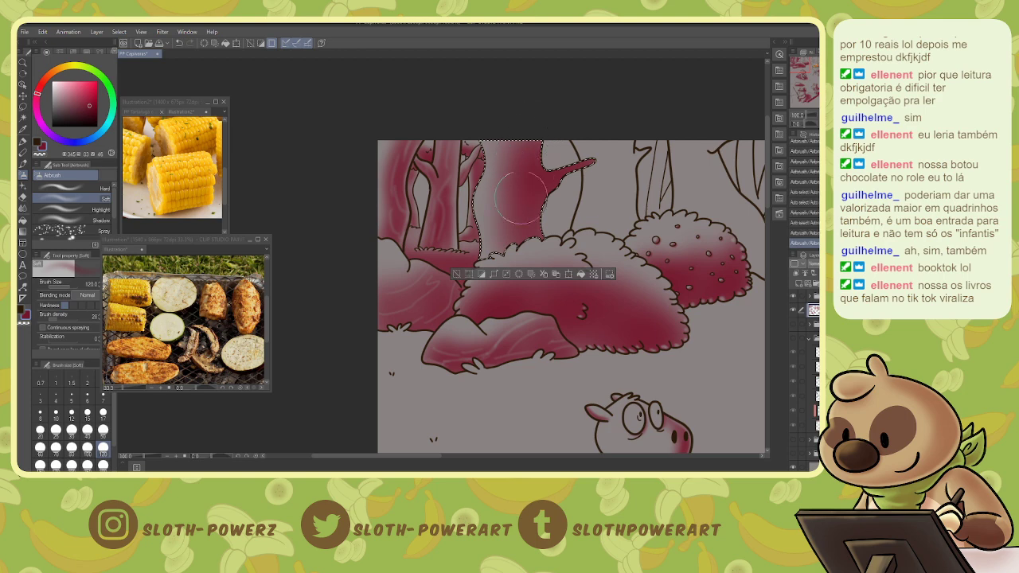
{"action": "key", "text": "bracketleft"}
{"action": "key", "text": "bracketleft"}
{"action": "key", "text": "bracketleft"}
{"action": "mouse_move", "coordinate": [517, 145]}
{"action": "left_mouse_down"}
{"action": "mouse_move", "coordinate": [506, 204]}
{"action": "mouse_move", "coordinate": [546, 249]}
{"action": "left_mouse_up"}
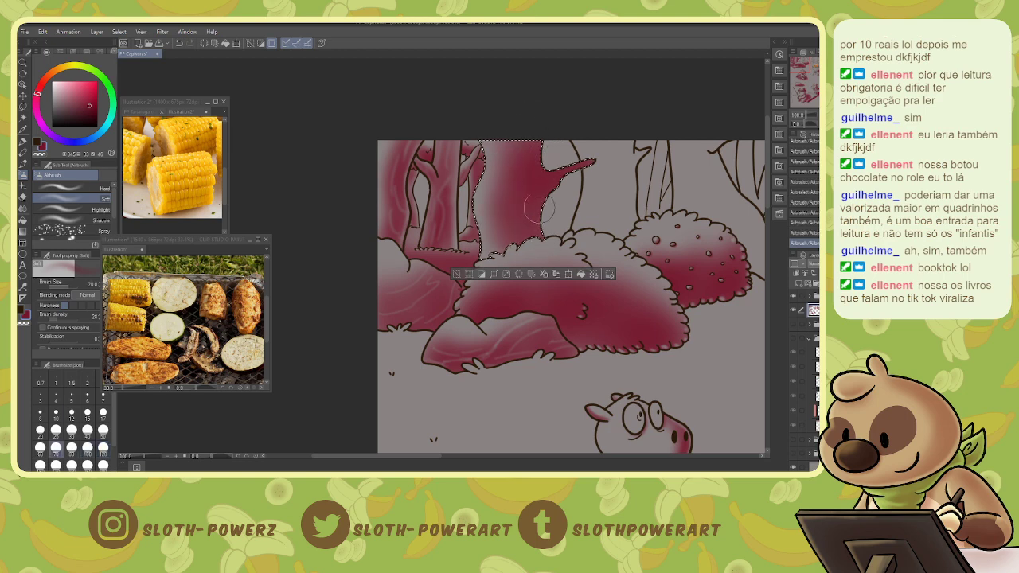
- Lighten the wide trunk's edge beneath the side branch with the soft eraser at size 10 and carve bark streaks at size 7
{"action": "key", "text": "e"}
{"action": "left_click_drag", "start_coordinate": [552, 168], "coordinate": [543, 191]}
{"action": "left_click_drag", "start_coordinate": [549, 172], "coordinate": [538, 199]}
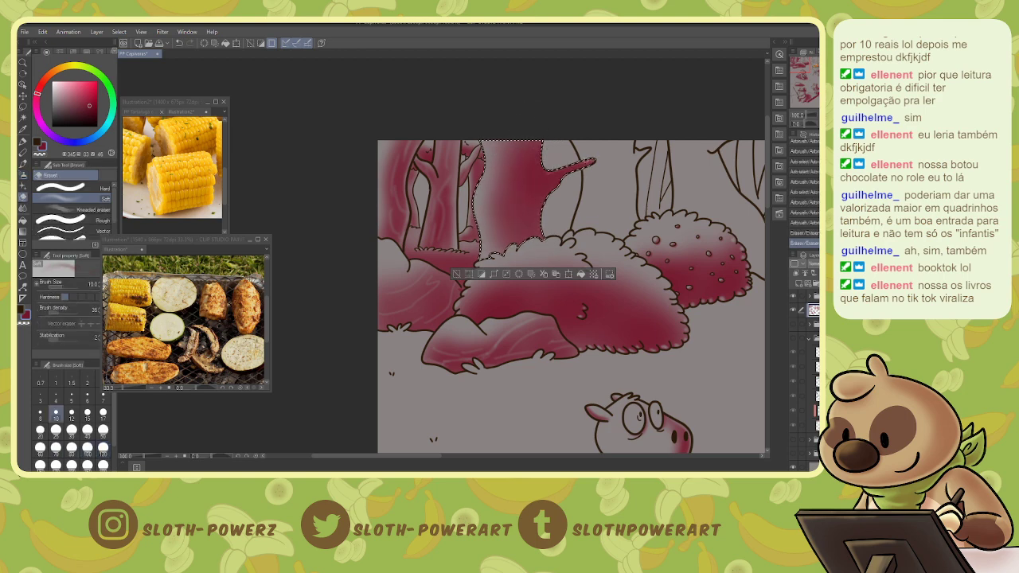
{"action": "key", "text": "bracketleft"}
{"action": "key", "text": "bracketleft"}
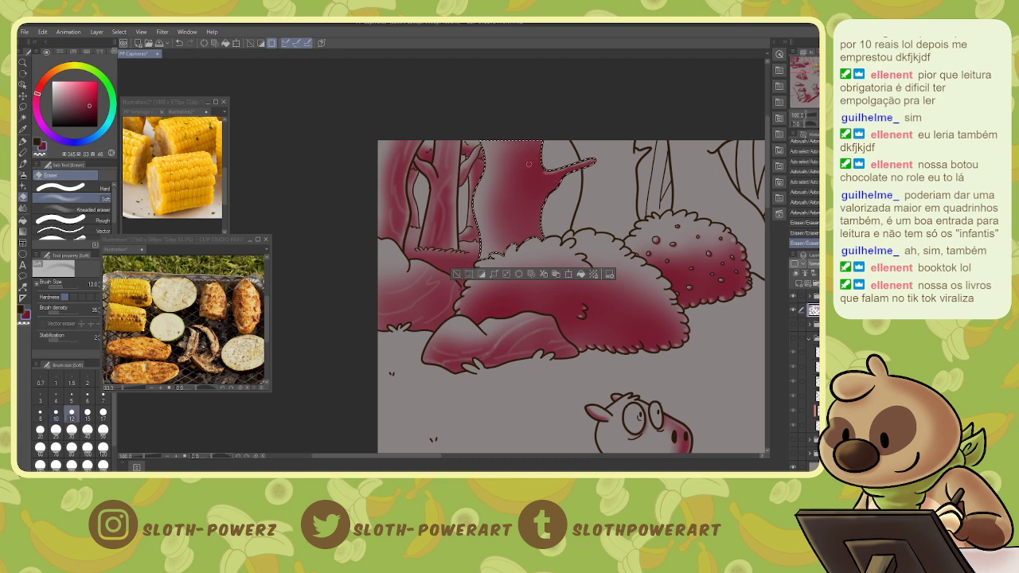
{"action": "left_click_drag", "start_coordinate": [521, 143], "coordinate": [518, 162]}
{"action": "left_click_drag", "start_coordinate": [517, 168], "coordinate": [513, 226]}
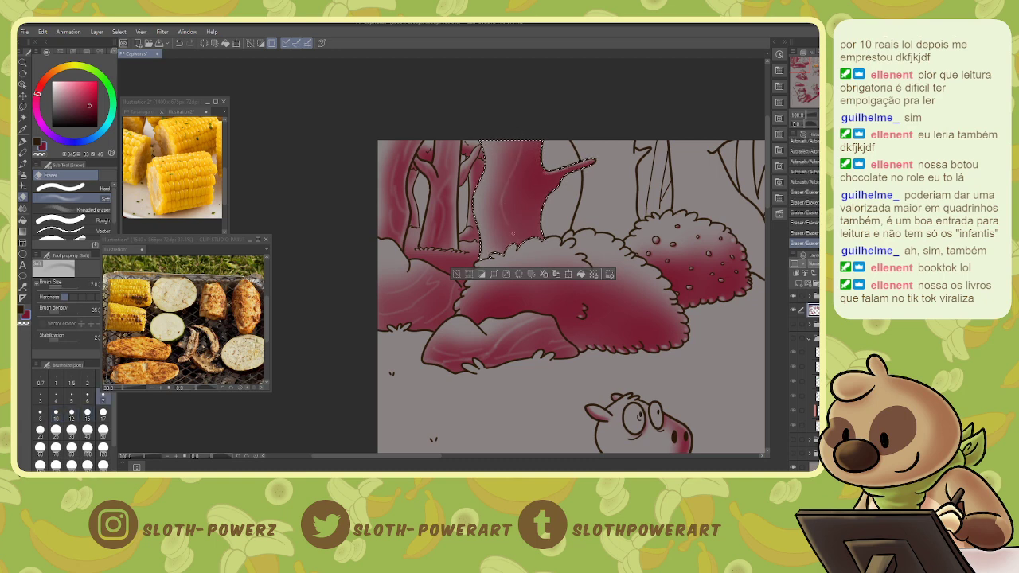
{"action": "left_click_drag", "start_coordinate": [518, 188], "coordinate": [522, 206]}
{"action": "left_click_drag", "start_coordinate": [510, 208], "coordinate": [493, 242]}
{"action": "left_click_drag", "start_coordinate": [503, 214], "coordinate": [499, 232]}
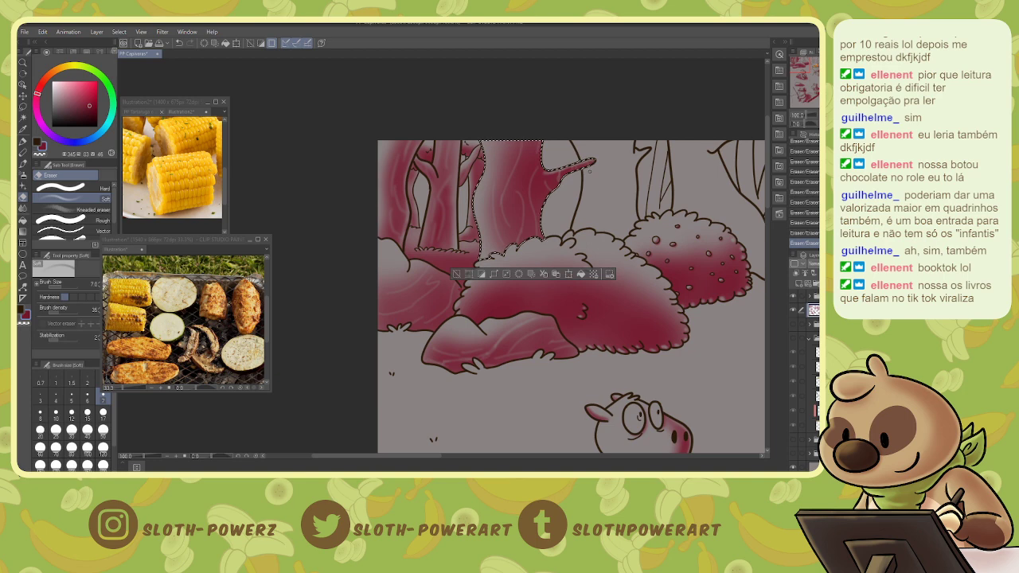
- Auto-select the trunk behind the side branch and shade its far side with the soft airbrush at size 70
{"action": "left_click_drag", "start_coordinate": [804, 68], "coordinate": [811, 67]}
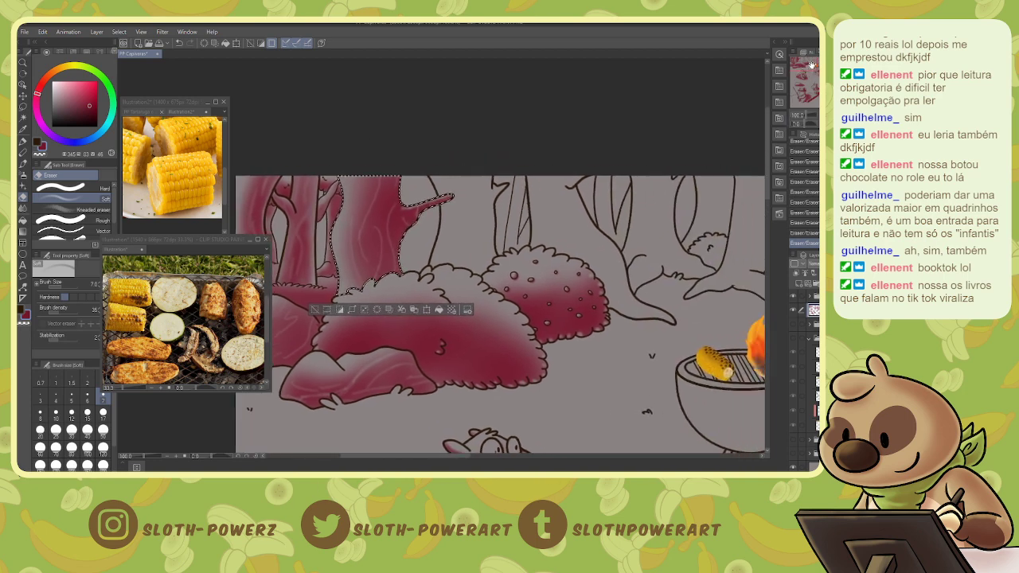
{"action": "key", "text": "w"}
{"action": "left_click", "coordinate": [475, 220]}
{"action": "key", "text": "b"}
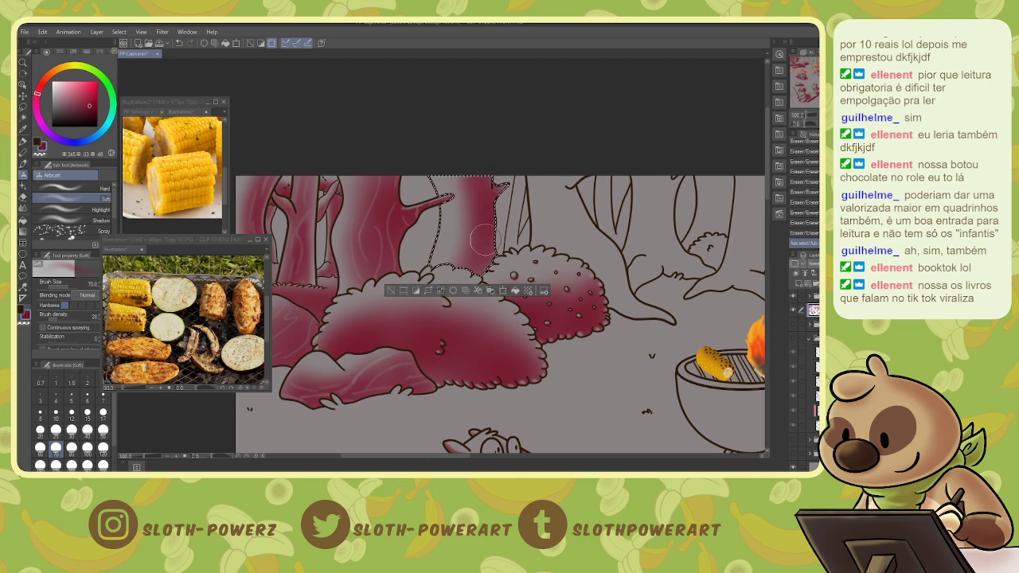
- Carve light bark streaks into the trunk behind the side branch with the soft eraser at size 7, clear the selection, and touch up the neighbouring trunk
{"action": "key", "text": "e"}
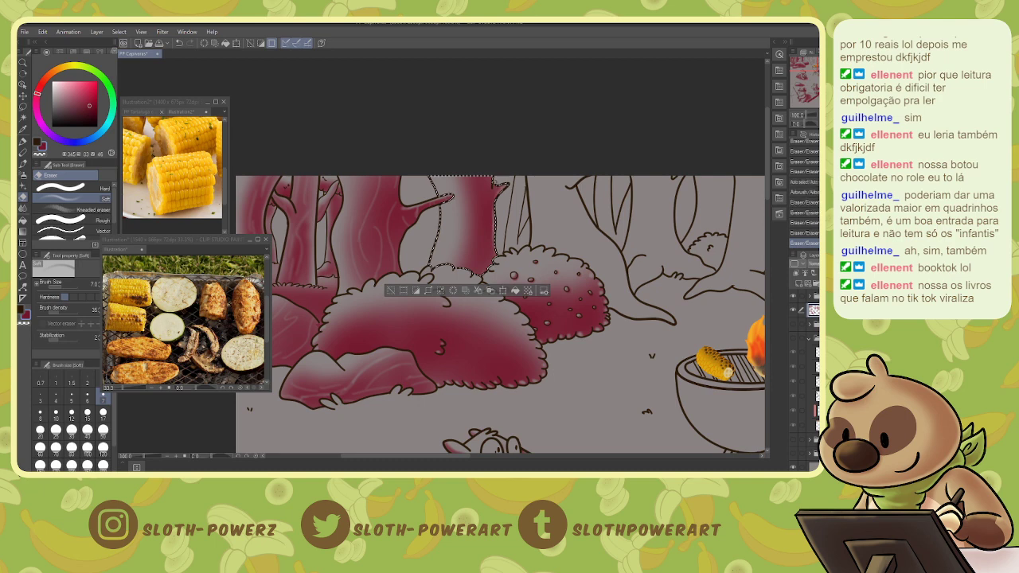
{"action": "mouse_move", "coordinate": [468, 209]}
{"action": "left_mouse_down"}
{"action": "mouse_move", "coordinate": [465, 246]}
{"action": "mouse_move", "coordinate": [480, 249]}
{"action": "left_mouse_up"}
{"action": "mouse_move", "coordinate": [478, 177]}
{"action": "left_mouse_down"}
{"action": "mouse_move", "coordinate": [468, 237]}
{"action": "mouse_move", "coordinate": [473, 216]}
{"action": "mouse_move", "coordinate": [476, 269]}
{"action": "left_mouse_up"}
{"action": "left_click_drag", "start_coordinate": [483, 228], "coordinate": [481, 266]}
{"action": "left_click_drag", "start_coordinate": [480, 230], "coordinate": [478, 250]}
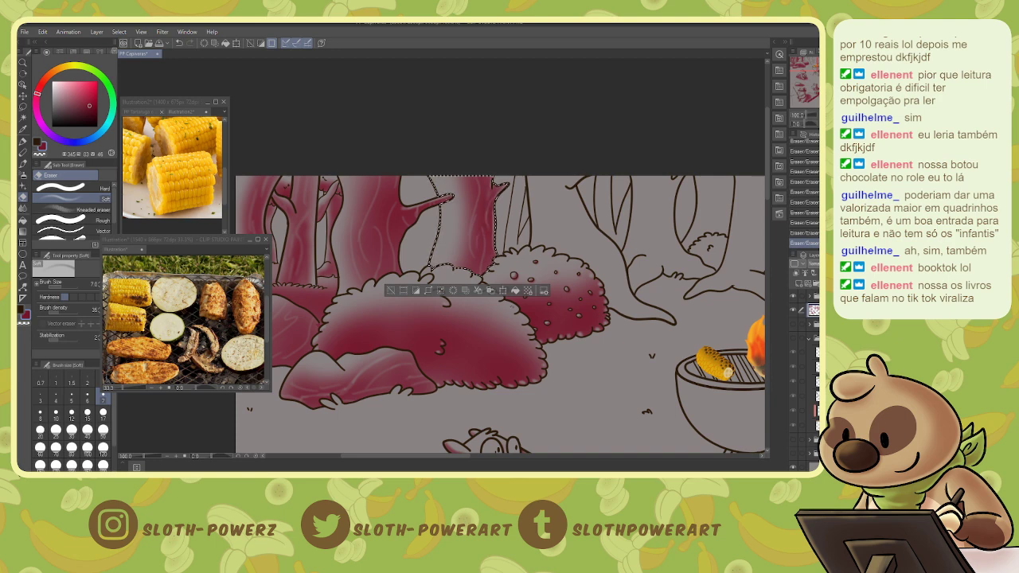
{"action": "key", "text": "ctrl+d"}
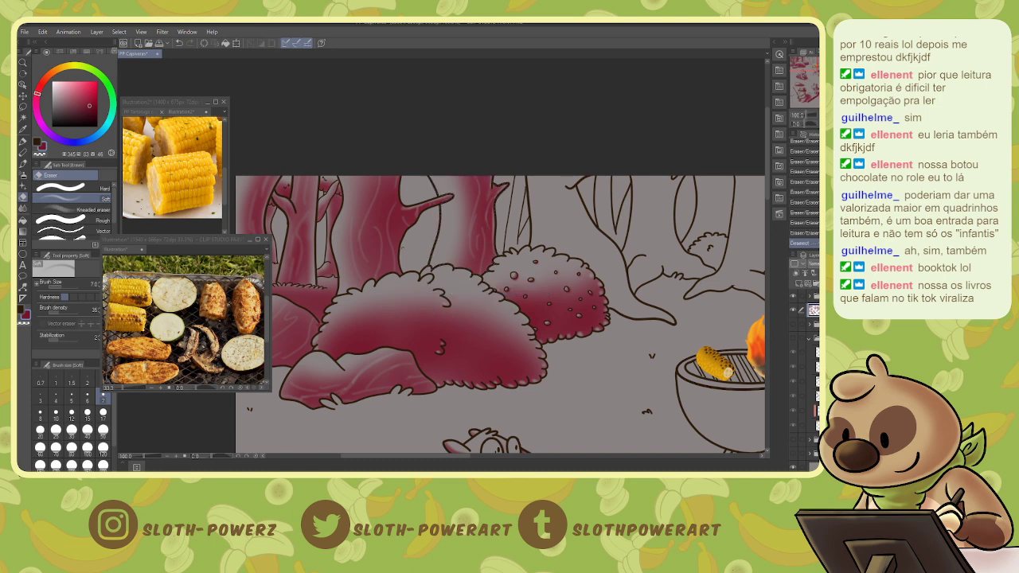
{"action": "mouse_move", "coordinate": [398, 252]}
{"action": "left_mouse_down"}
{"action": "mouse_move", "coordinate": [399, 266]}
{"action": "mouse_move", "coordinate": [418, 213]}
{"action": "mouse_move", "coordinate": [411, 191]}
{"action": "mouse_move", "coordinate": [399, 197]}
{"action": "left_mouse_up"}
- Auto-select the thin pointed branches above the dotted bush, shade them with a smaller soft airbrush, and lighten them with the soft eraser at size 7
{"action": "key", "text": "w"}
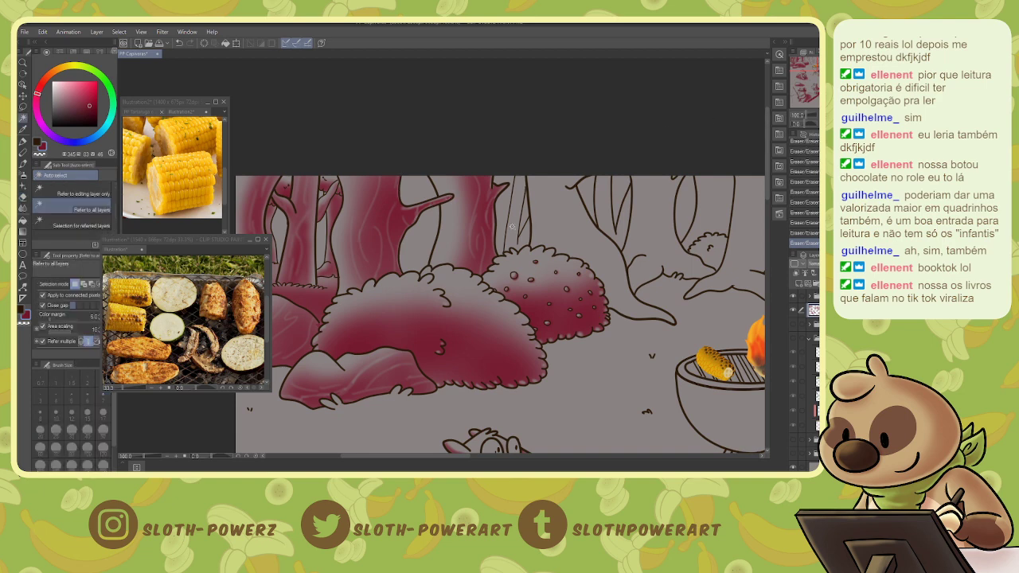
{"action": "left_click", "coordinate": [519, 215]}
{"action": "key", "text": "b"}
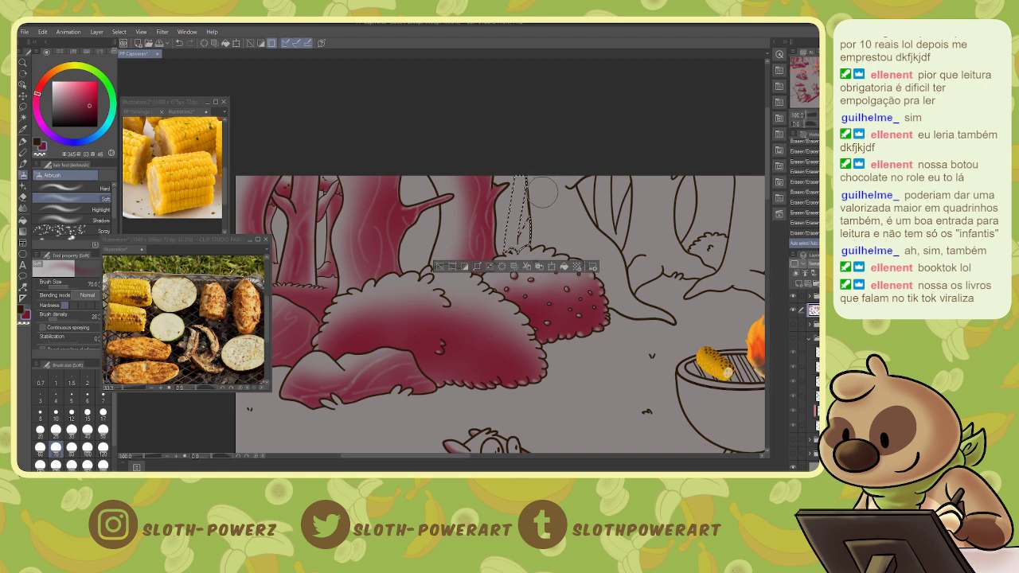
{"action": "key", "text": "bracketleft"}
{"action": "key", "text": "bracketleft"}
{"action": "key", "text": "bracketleft"}
{"action": "key", "text": "bracketleft"}
{"action": "mouse_move", "coordinate": [522, 182]}
{"action": "left_mouse_down"}
{"action": "mouse_move", "coordinate": [514, 238]}
{"action": "mouse_move", "coordinate": [526, 238]}
{"action": "mouse_move", "coordinate": [526, 177]}
{"action": "left_mouse_up"}
{"action": "key", "text": "e"}
{"action": "key", "text": "ctrl+z"}
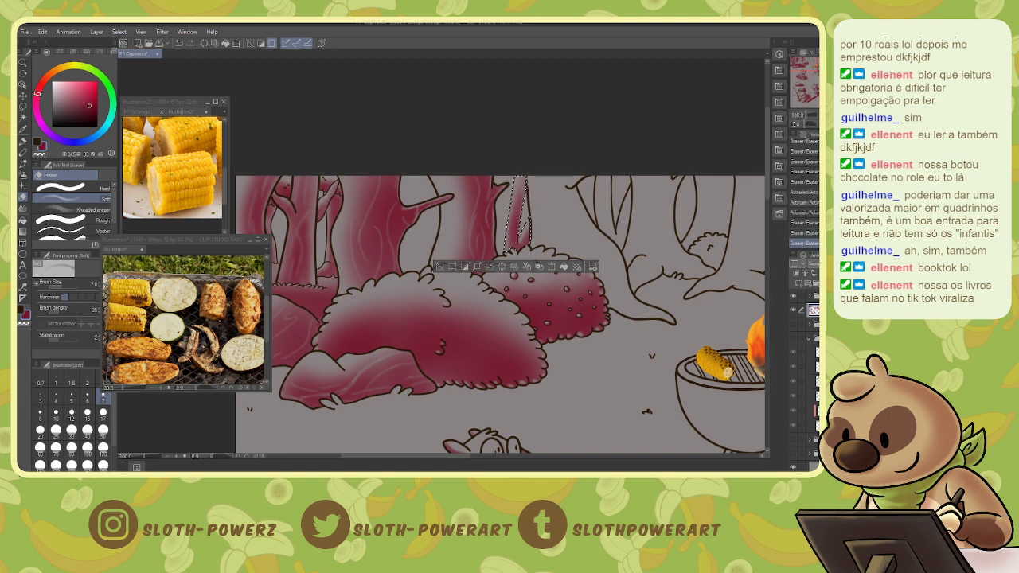
- Auto-select the curved trunk with the long root beside the dotted bush and shade it with the soft airbrush at size 70
{"action": "key", "text": "w"}
{"action": "left_click", "coordinate": [565, 223]}
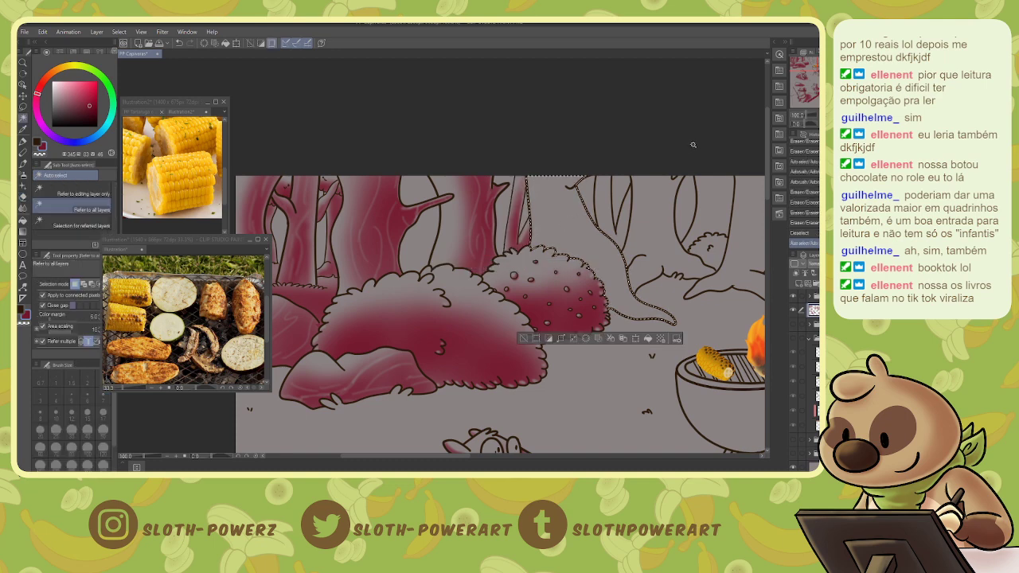
{"action": "left_click_drag", "start_coordinate": [694, 145], "coordinate": [453, 128]}
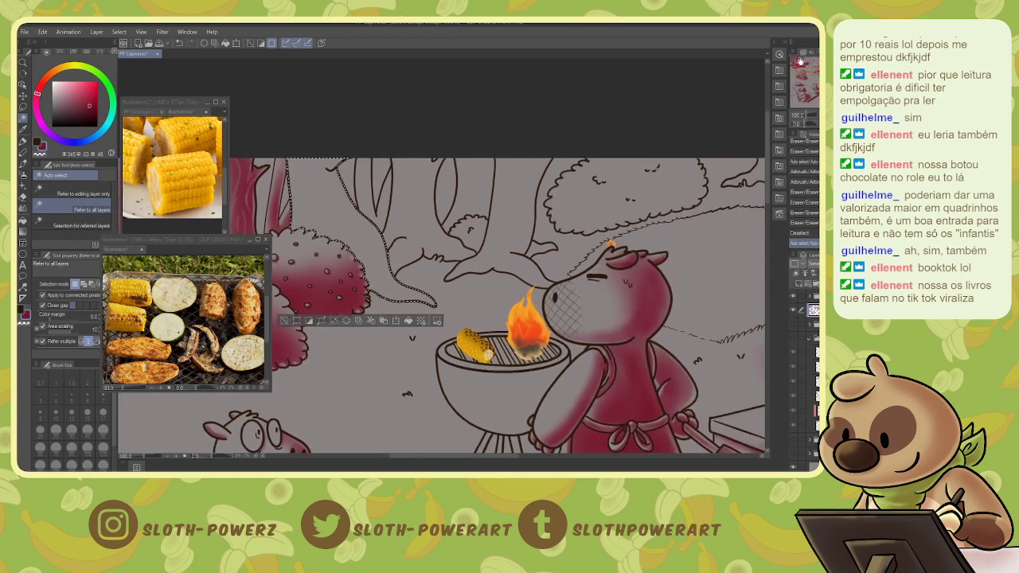
{"action": "key", "text": "b"}
{"action": "key", "text": "bracketright"}
{"action": "key", "text": "bracketright"}
{"action": "key", "text": "bracketright"}
{"action": "key", "text": "bracketright"}
{"action": "key", "text": "bracketright"}
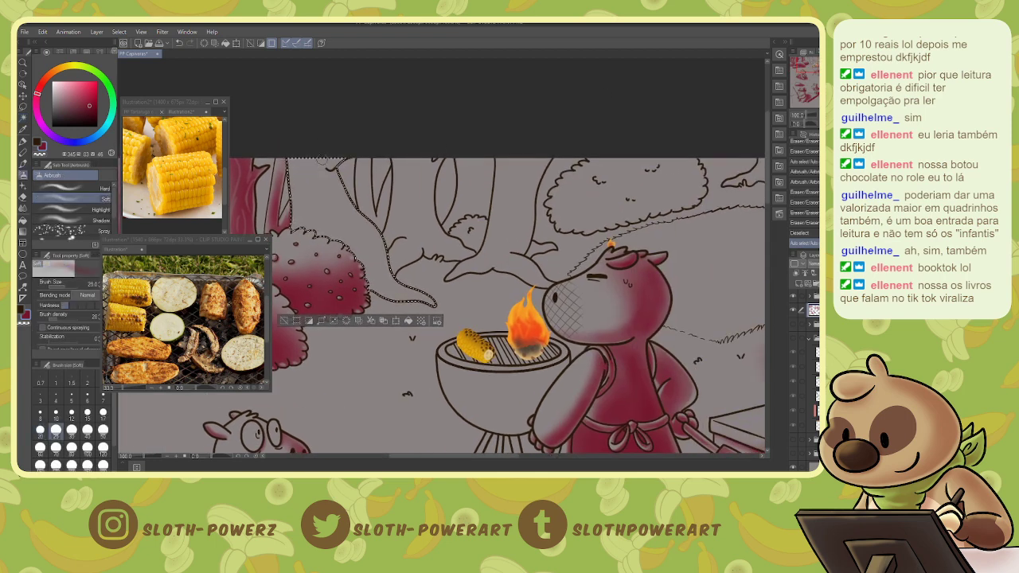
{"action": "mouse_move", "coordinate": [320, 144]}
{"action": "left_mouse_down"}
{"action": "mouse_move", "coordinate": [339, 235]}
{"action": "mouse_move", "coordinate": [375, 261]}
{"action": "mouse_move", "coordinate": [397, 303]}
{"action": "mouse_move", "coordinate": [427, 301]}
{"action": "mouse_move", "coordinate": [331, 204]}
{"action": "mouse_move", "coordinate": [339, 151]}
{"action": "mouse_move", "coordinate": [341, 177]}
{"action": "mouse_move", "coordinate": [320, 186]}
{"action": "mouse_move", "coordinate": [316, 224]}
{"action": "left_mouse_up"}
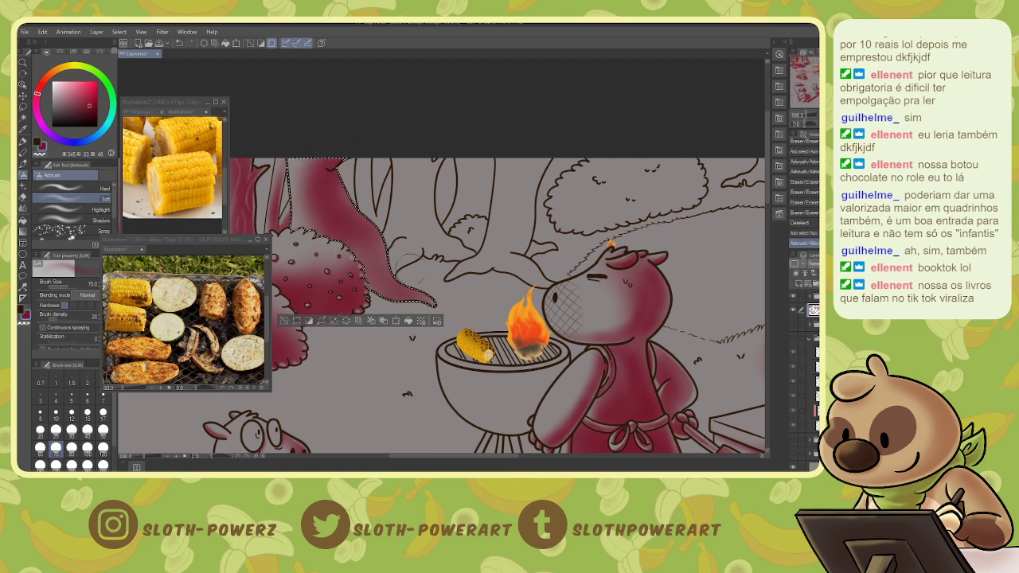
- Lighten the curved trunk's edge and root with the soft eraser at size 12 and carve bark streaks at size 8
{"action": "key", "text": "e"}
{"action": "key", "text": "bracketright"}
{"action": "key", "text": "bracketright"}
{"action": "key", "text": "bracketright"}
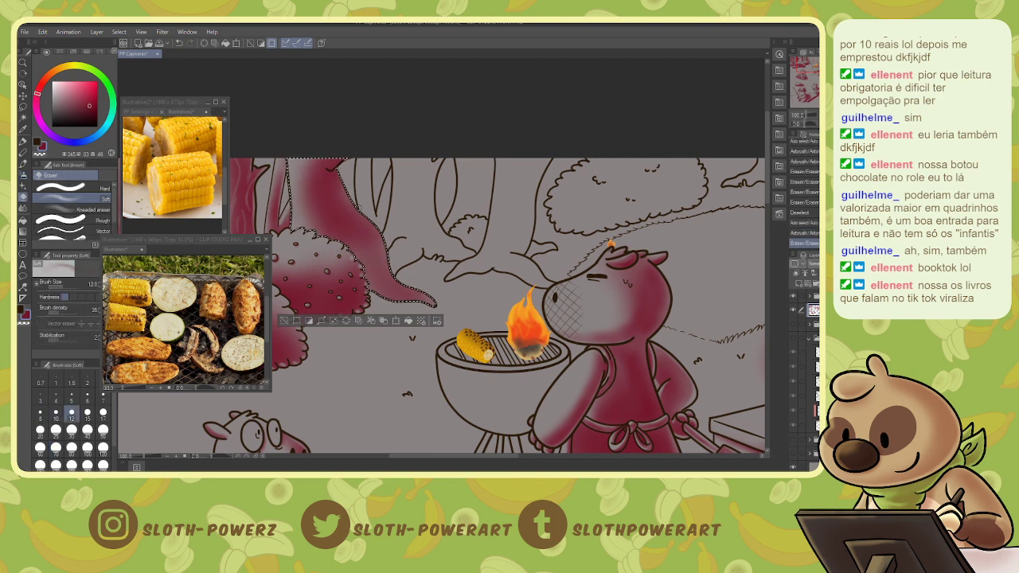
{"action": "left_click_drag", "start_coordinate": [356, 200], "coordinate": [377, 239]}
{"action": "left_click_drag", "start_coordinate": [365, 216], "coordinate": [385, 252]}
{"action": "left_click_drag", "start_coordinate": [363, 219], "coordinate": [398, 288]}
{"action": "left_click_drag", "start_coordinate": [385, 275], "coordinate": [413, 298]}
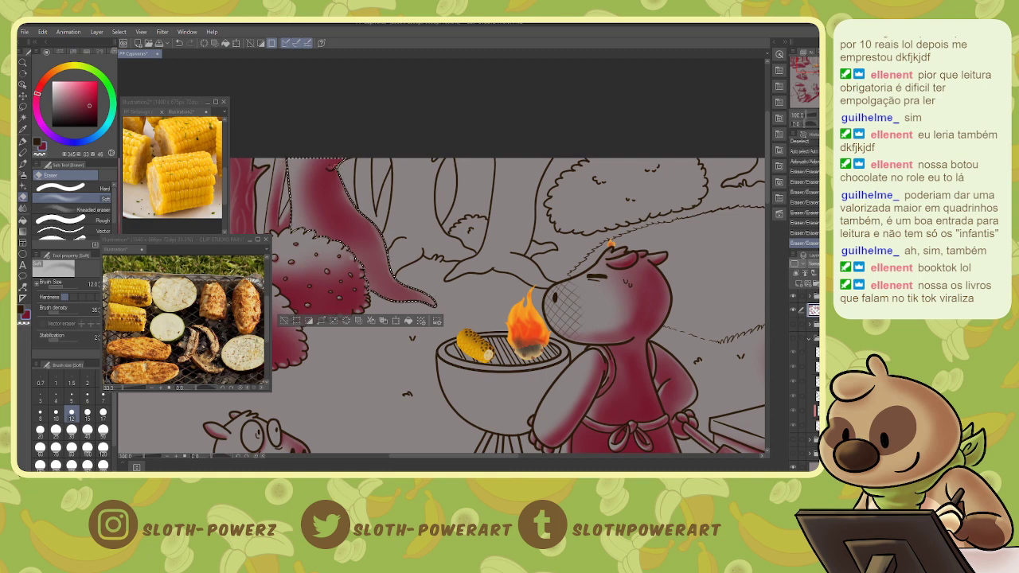
{"action": "key", "text": "bracketleft"}
{"action": "key", "text": "bracketleft"}
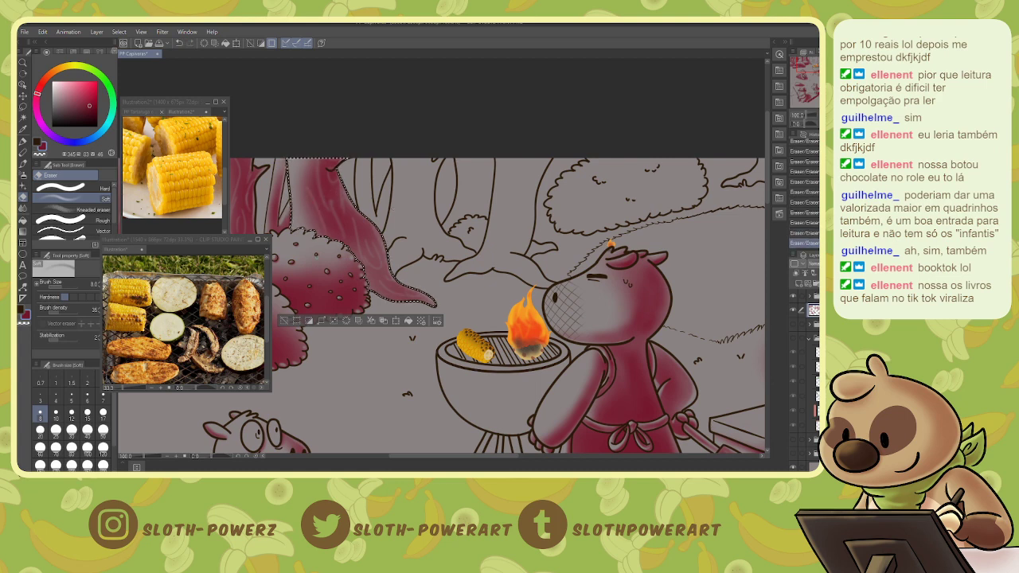
- Auto-select the forked branches between the curved trunk and the next tree and shade them with the soft airbrush at size 70
{"action": "key", "text": "w"}
{"action": "left_click", "coordinate": [366, 175]}
{"action": "key", "text": "b"}
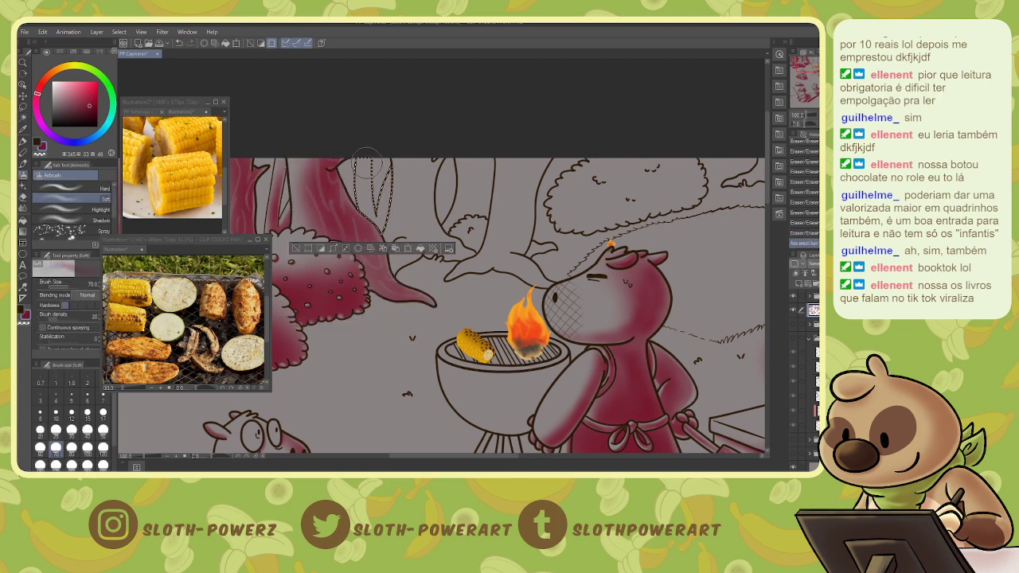
{"action": "mouse_move", "coordinate": [364, 149]}
{"action": "left_mouse_down"}
{"action": "mouse_move", "coordinate": [360, 199]}
{"action": "mouse_move", "coordinate": [373, 164]}
{"action": "mouse_move", "coordinate": [394, 152]}
{"action": "mouse_move", "coordinate": [367, 187]}
{"action": "mouse_move", "coordinate": [376, 155]}
{"action": "left_mouse_up"}
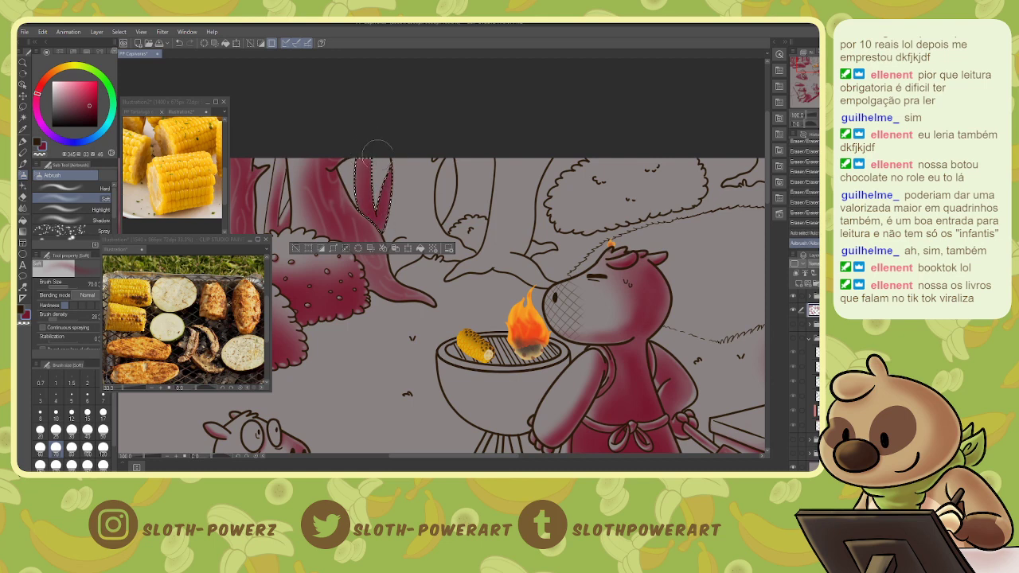
- Lighten the shaded forked branches with the soft eraser, reducing its size from 25 to 12
{"action": "key", "text": "e"}
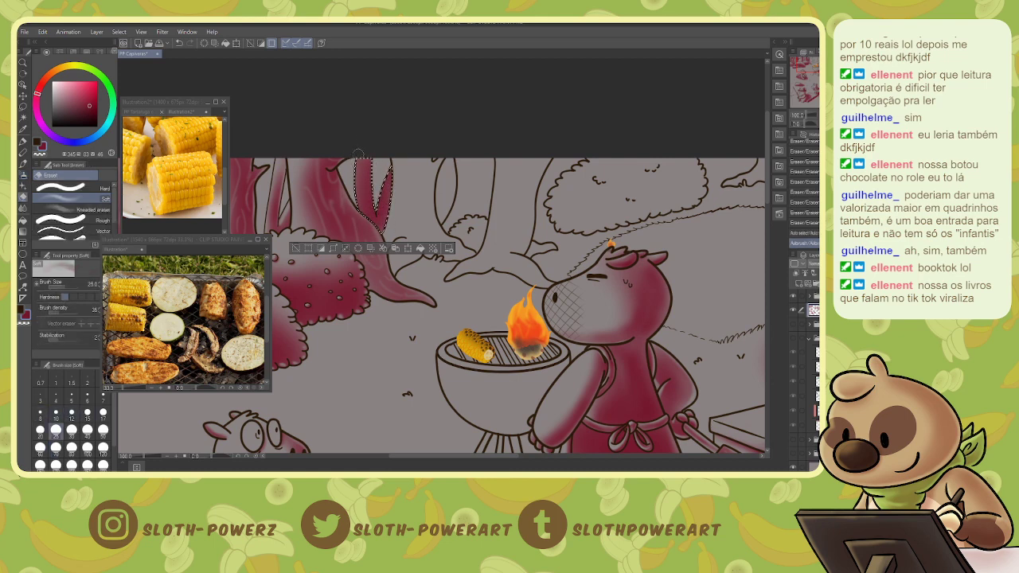
{"action": "key", "text": "bracketleft"}
{"action": "key", "text": "bracketleft"}
{"action": "key", "text": "bracketleft"}
{"action": "key", "text": "bracketleft"}
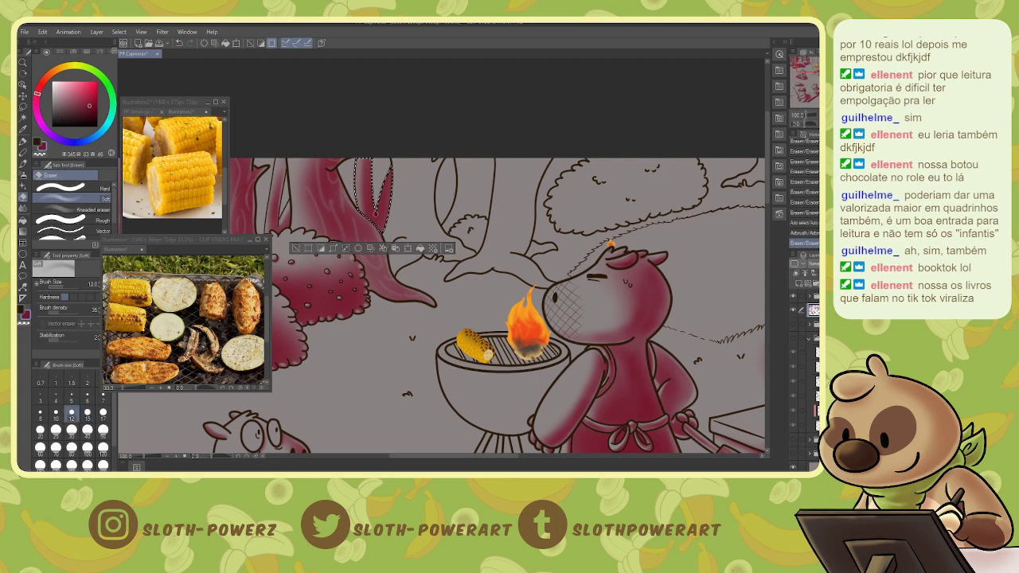
{"action": "mouse_move", "coordinate": [359, 161]}
{"action": "left_mouse_down"}
{"action": "mouse_move", "coordinate": [362, 185]}
{"action": "mouse_move", "coordinate": [388, 177]}
{"action": "mouse_move", "coordinate": [399, 245]}
{"action": "mouse_move", "coordinate": [448, 253]}
{"action": "mouse_move", "coordinate": [426, 244]}
{"action": "mouse_move", "coordinate": [424, 165]}
{"action": "mouse_move", "coordinate": [402, 229]}
{"action": "mouse_move", "coordinate": [425, 158]}
{"action": "mouse_move", "coordinate": [437, 166]}
{"action": "left_mouse_up"}
- Auto-select the rooted trunk behind the grill and shade it with the soft airbrush at size 70
{"action": "key", "text": "w"}
{"action": "left_click", "coordinate": [418, 188]}
{"action": "key", "text": "b"}
{"action": "key", "text": "w"}
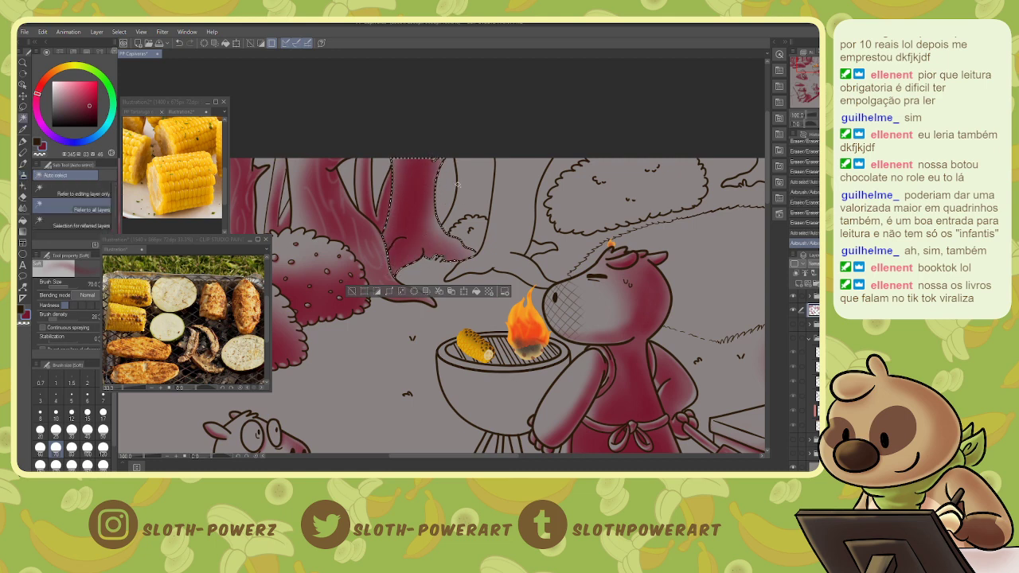
- Lighten the rooted trunk's edge and roots with the soft eraser at size 12 and carve bark streaks at size 6
{"action": "key", "text": "e"}
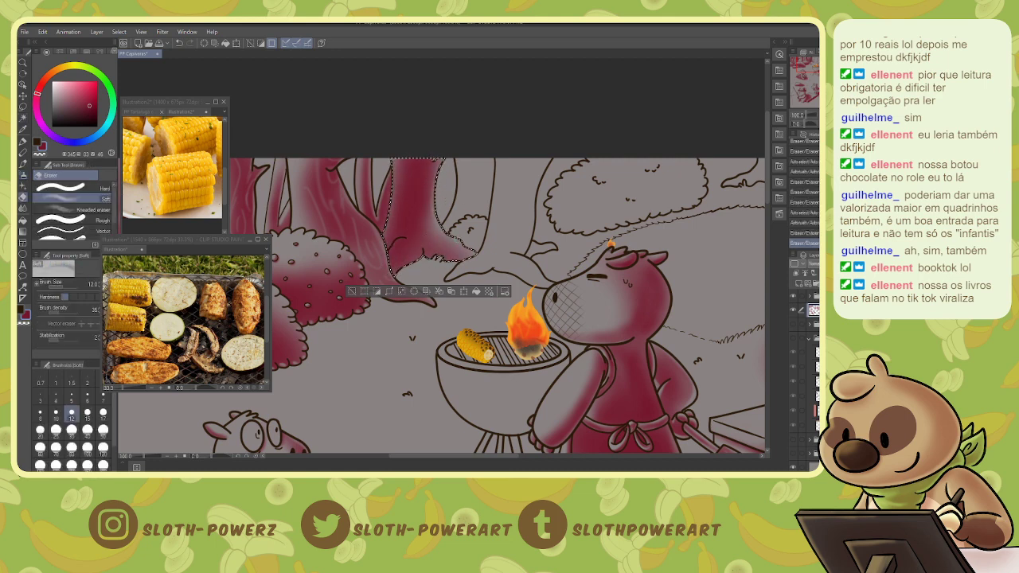
{"action": "mouse_move", "coordinate": [400, 214]}
{"action": "left_mouse_down"}
{"action": "mouse_move", "coordinate": [394, 246]}
{"action": "mouse_move", "coordinate": [456, 258]}
{"action": "left_mouse_up"}
{"action": "left_click_drag", "start_coordinate": [418, 185], "coordinate": [420, 146]}
{"action": "left_click_drag", "start_coordinate": [432, 187], "coordinate": [437, 161]}
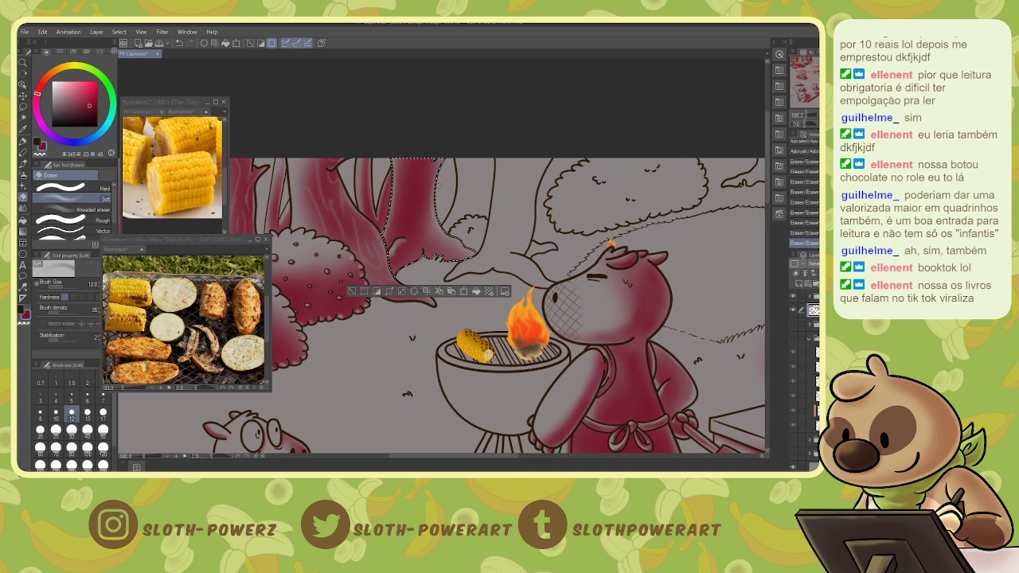
{"action": "key", "text": "bracketleft"}
{"action": "key", "text": "bracketleft"}
{"action": "key", "text": "bracketleft"}
{"action": "key", "text": "bracketleft"}
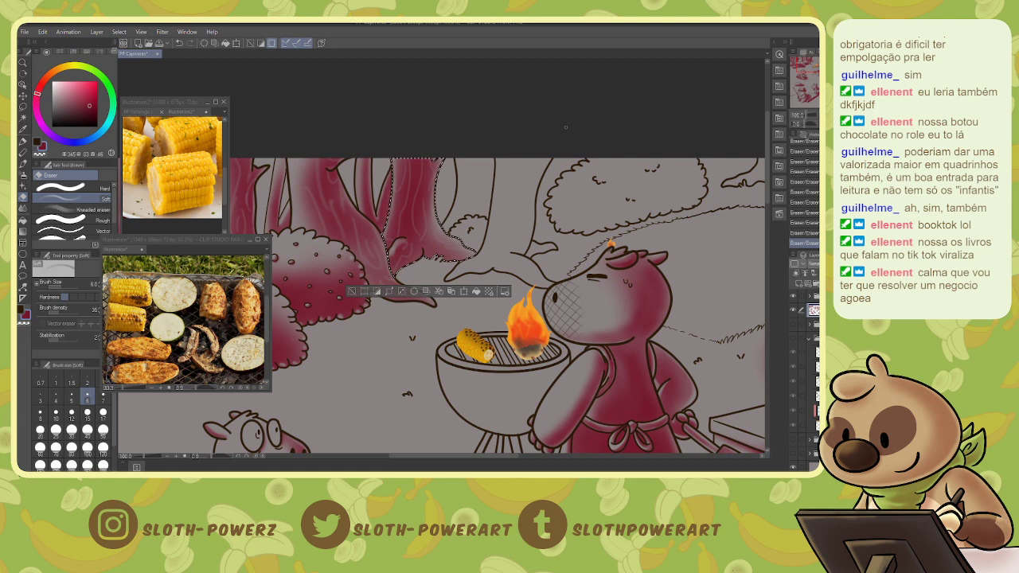
- Auto-select the small round bush between the rooted trunks, adjust its selection, and shade it with the soft airbrush at size 70
{"action": "key", "text": "w"}
{"action": "left_click", "coordinate": [476, 234]}
{"action": "key", "text": "b"}
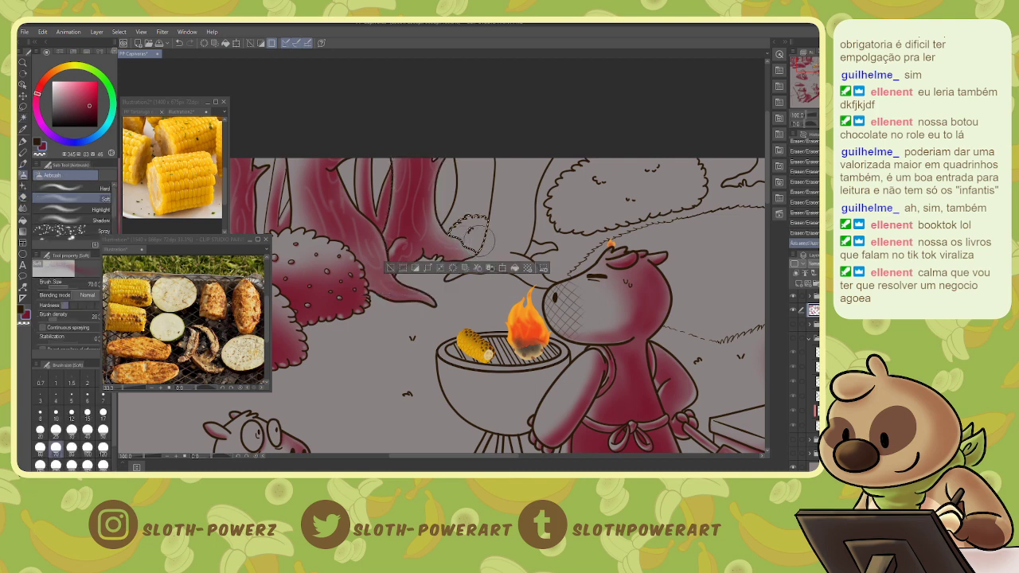
{"action": "key", "text": "m"}
{"action": "left_click_drag", "start_coordinate": [482, 221], "coordinate": [470, 223]}
{"action": "key", "text": "b"}
- Lighten the small bush's shading with the soft eraser at size 17
{"action": "key", "text": "e"}
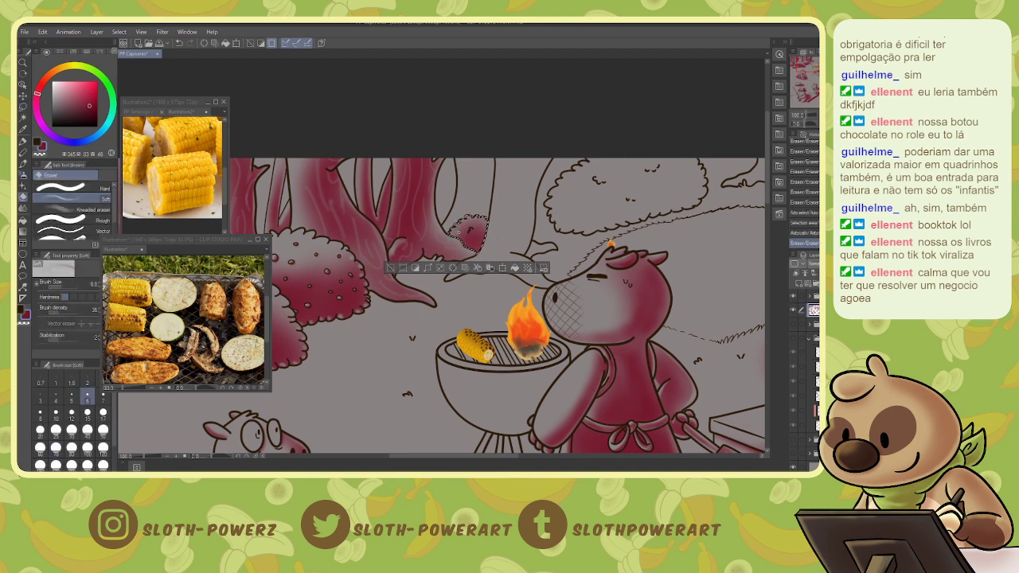
{"action": "key", "text": "]"}
{"action": "key", "text": "]"}
{"action": "key", "text": "]"}
{"action": "key", "text": "]"}
{"action": "key", "text": "]"}
{"action": "key", "text": "]"}
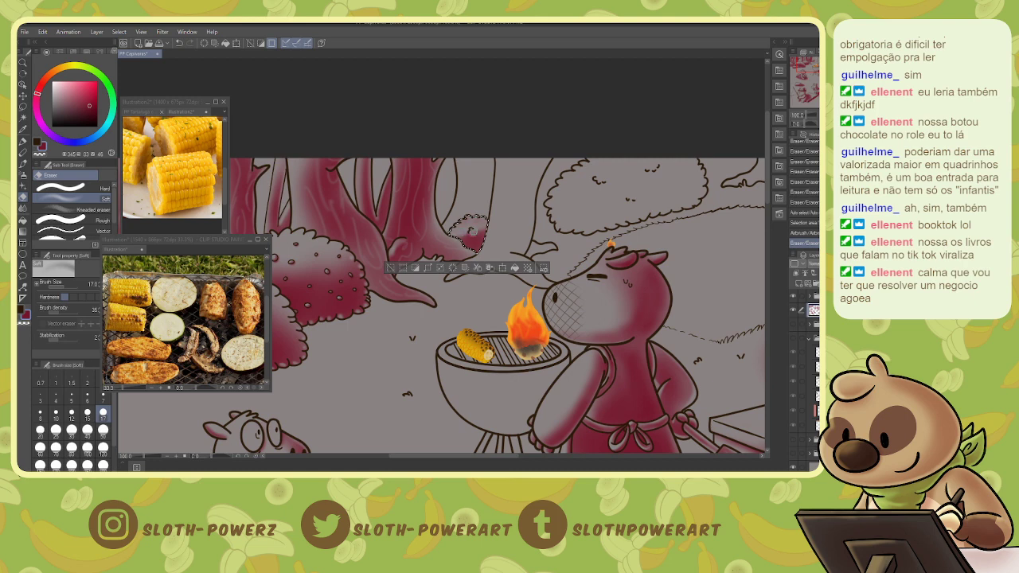
{"action": "left_click_drag", "start_coordinate": [462, 232], "coordinate": [481, 223]}
- Auto-select the curved trunk rising behind the small bush and shade it with the soft airbrush at size 70
{"action": "key", "text": "w"}
{"action": "left_click", "coordinate": [471, 192]}
{"action": "key", "text": "b"}
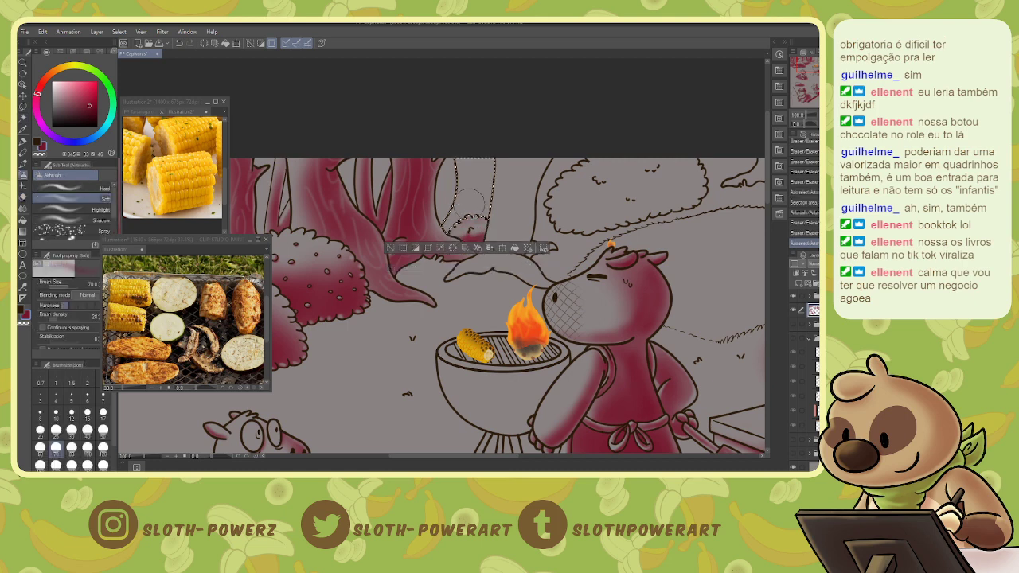
{"action": "left_click_drag", "start_coordinate": [480, 155], "coordinate": [477, 201]}
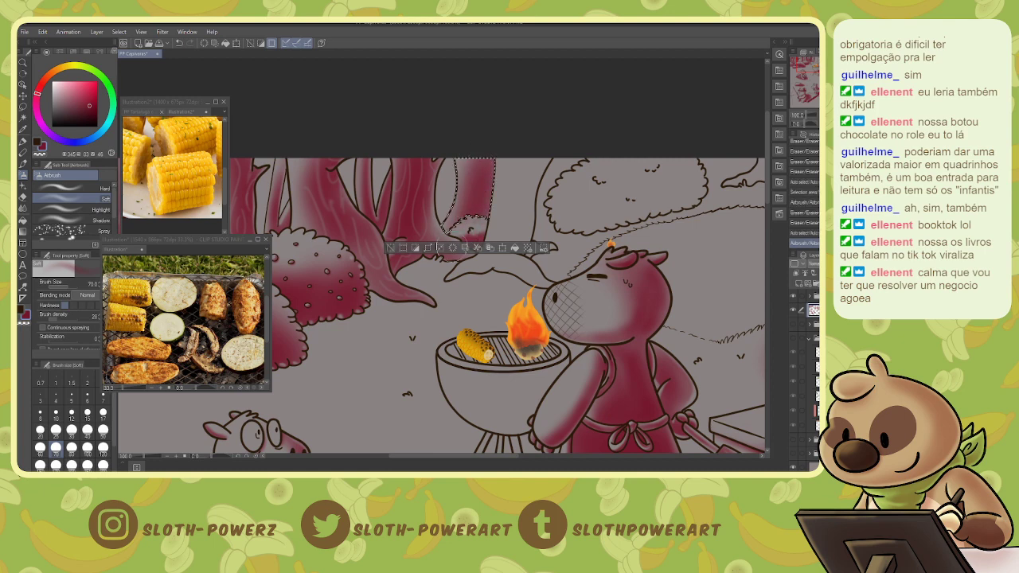
- Carve bark highlights into the curved trunk behind the small bush with the soft eraser at size 7 and clear the selection
{"action": "key", "text": "e"}
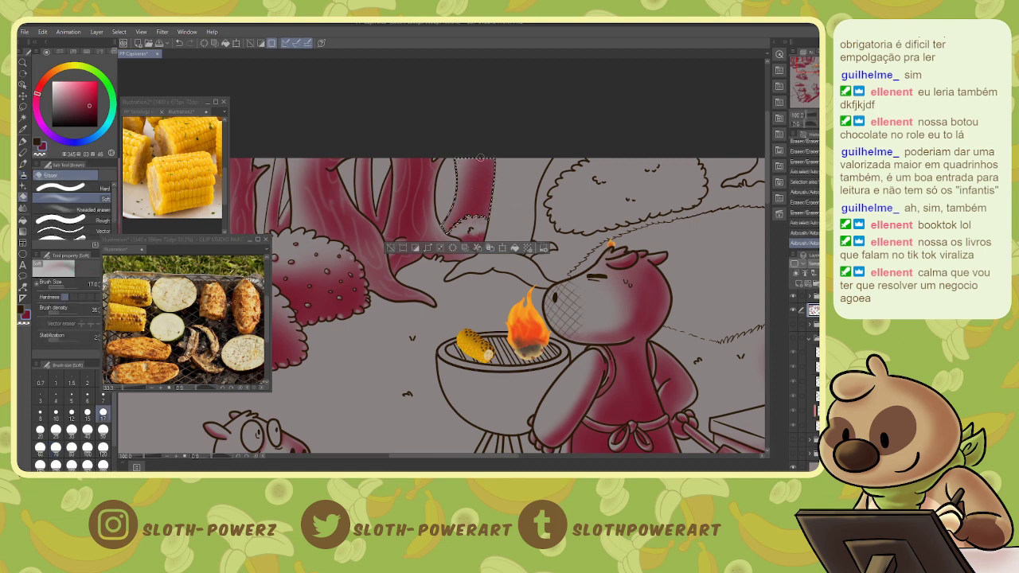
{"action": "key", "text": "bracketleft"}
{"action": "key", "text": "bracketleft"}
{"action": "key", "text": "bracketleft"}
{"action": "key", "text": "bracketleft"}
{"action": "key", "text": "bracketleft"}
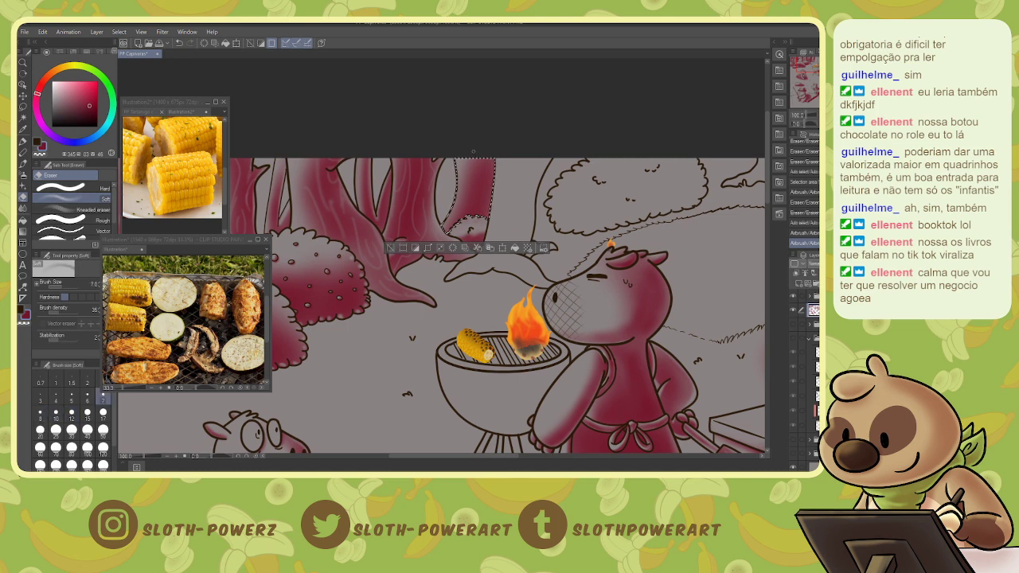
{"action": "mouse_move", "coordinate": [479, 203]}
{"action": "left_mouse_down"}
{"action": "mouse_move", "coordinate": [479, 161]}
{"action": "mouse_move", "coordinate": [472, 193]}
{"action": "left_mouse_up"}
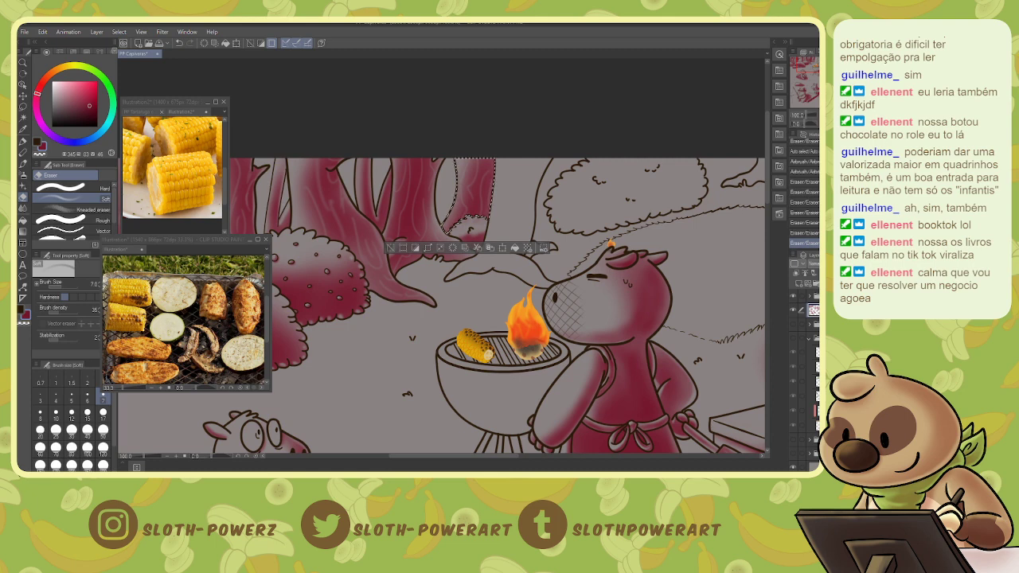
{"action": "key", "text": "ctrl+d"}
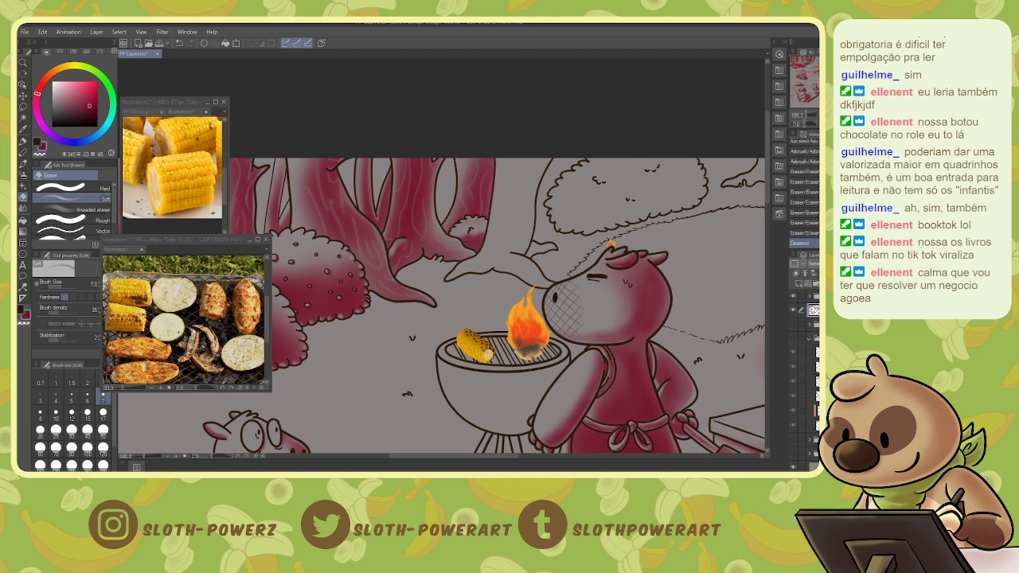
- Save the file, shade the last rooted trunk behind the grill within an auto-selection, and erase its bark highlights at size 7
{"action": "key", "text": "ctrl+s"}
{"action": "key", "text": "w"}
{"action": "left_click", "coordinate": [514, 212]}
{"action": "key", "text": "b"}
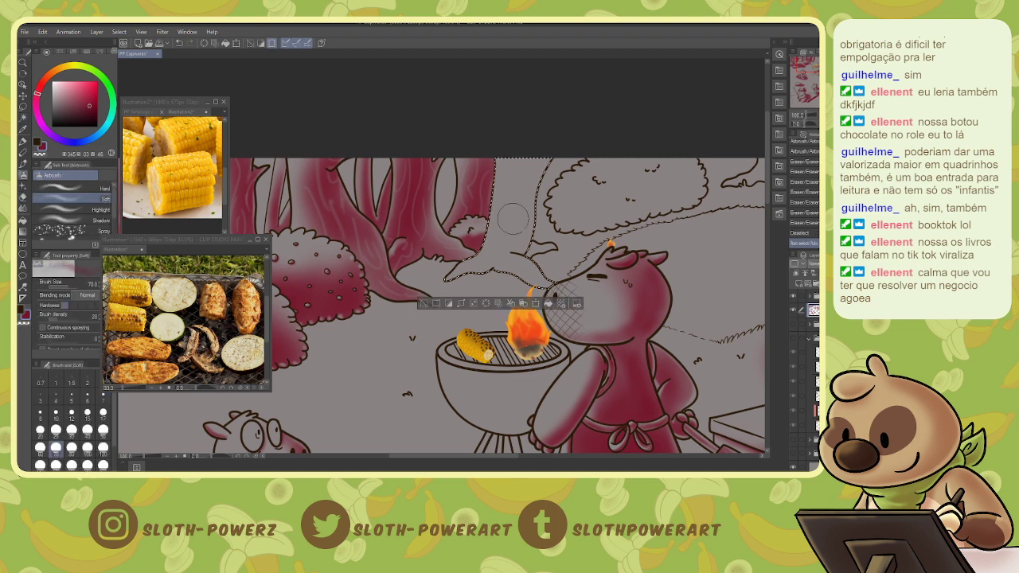
{"action": "mouse_move", "coordinate": [513, 218]}
{"action": "left_mouse_down"}
{"action": "mouse_move", "coordinate": [526, 147]}
{"action": "mouse_move", "coordinate": [543, 143]}
{"action": "mouse_move", "coordinate": [506, 250]}
{"action": "mouse_move", "coordinate": [543, 275]}
{"action": "mouse_move", "coordinate": [464, 283]}
{"action": "mouse_move", "coordinate": [552, 296]}
{"action": "mouse_move", "coordinate": [533, 263]}
{"action": "mouse_move", "coordinate": [545, 259]}
{"action": "mouse_move", "coordinate": [524, 236]}
{"action": "mouse_move", "coordinate": [555, 127]}
{"action": "mouse_move", "coordinate": [539, 167]}
{"action": "mouse_move", "coordinate": [534, 255]}
{"action": "mouse_move", "coordinate": [529, 162]}
{"action": "mouse_move", "coordinate": [538, 146]}
{"action": "mouse_move", "coordinate": [519, 211]}
{"action": "mouse_move", "coordinate": [519, 228]}
{"action": "mouse_move", "coordinate": [547, 149]}
{"action": "mouse_move", "coordinate": [521, 221]}
{"action": "mouse_move", "coordinate": [518, 169]}
{"action": "mouse_move", "coordinate": [506, 232]}
{"action": "mouse_move", "coordinate": [525, 261]}
{"action": "left_mouse_up"}
{"action": "key", "text": "e"}
{"action": "mouse_move", "coordinate": [526, 260]}
{"action": "left_mouse_down"}
{"action": "mouse_move", "coordinate": [545, 279]}
{"action": "mouse_move", "coordinate": [530, 264]}
{"action": "left_mouse_up"}
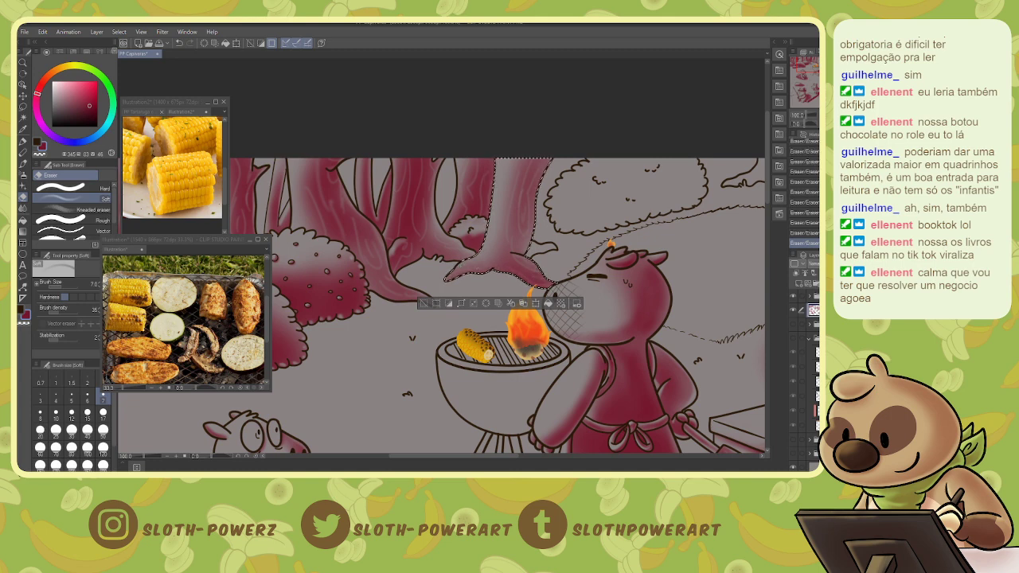
- Auto-select the small root piece behind the last trunk, shade it with the soft airbrush, and clear the selection
{"action": "key", "text": "w"}
{"action": "left_click", "coordinate": [540, 249]}
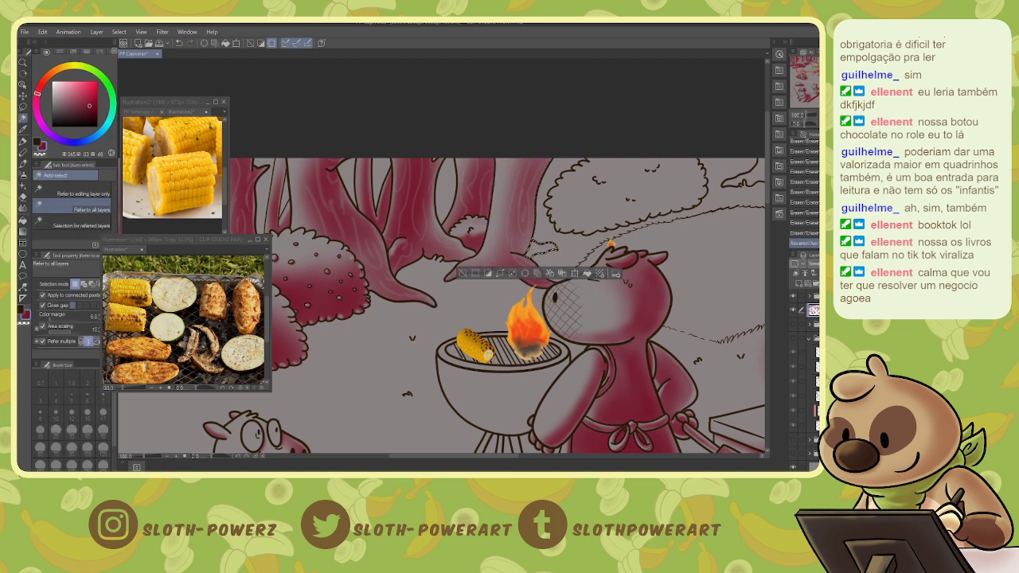
{"action": "key", "text": "b"}
{"action": "left_click_drag", "start_coordinate": [531, 255], "coordinate": [553, 246]}
{"action": "key", "text": "e"}
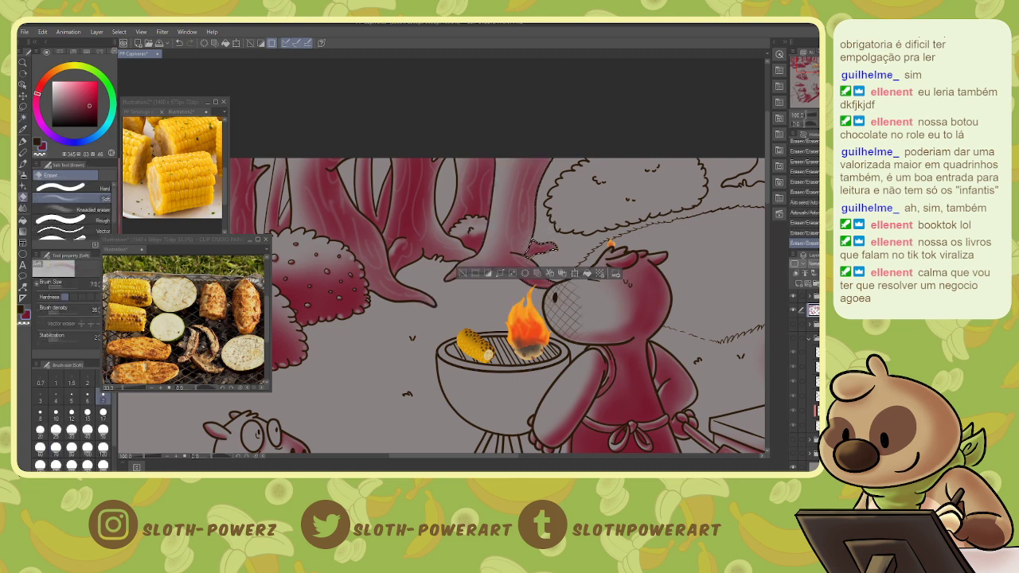
{"action": "key", "text": "ctrl+d"}
- Auto-select the large bush above the grilling capybara and shade its lower edge and side with the soft airbrush at size 70
{"action": "key", "text": "w"}
{"action": "left_click", "coordinate": [622, 195]}
{"action": "mouse_move", "coordinate": [613, 199]}
{"action": "left_mouse_down"}
{"action": "mouse_move", "coordinate": [507, 199]}
{"action": "mouse_move", "coordinate": [510, 208]}
{"action": "mouse_move", "coordinate": [585, 183]}
{"action": "mouse_move", "coordinate": [557, 207]}
{"action": "mouse_move", "coordinate": [441, 222]}
{"action": "mouse_move", "coordinate": [593, 183]}
{"action": "left_mouse_up"}
{"action": "key", "text": "b"}
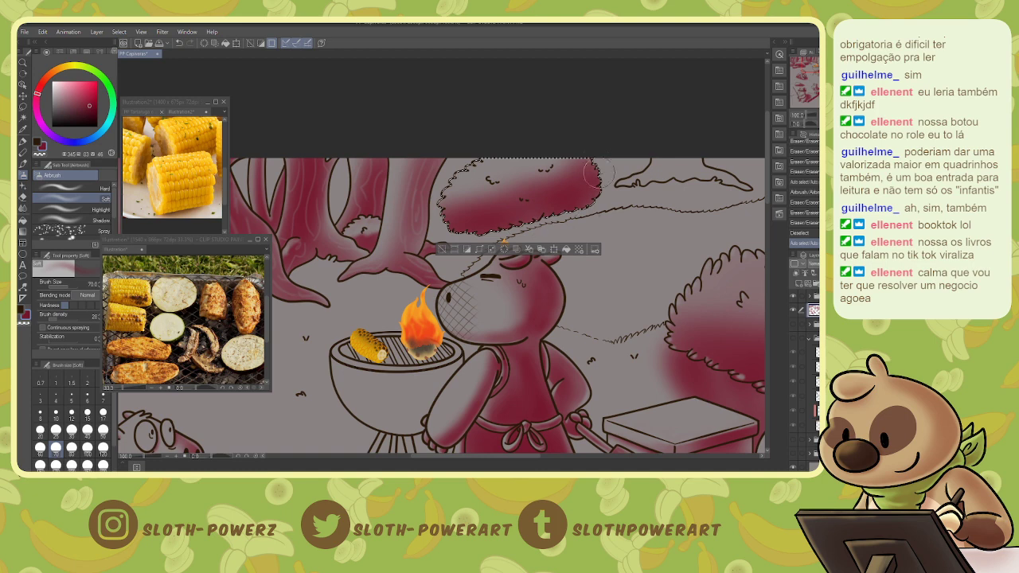
{"action": "left_click_drag", "start_coordinate": [532, 150], "coordinate": [569, 220]}
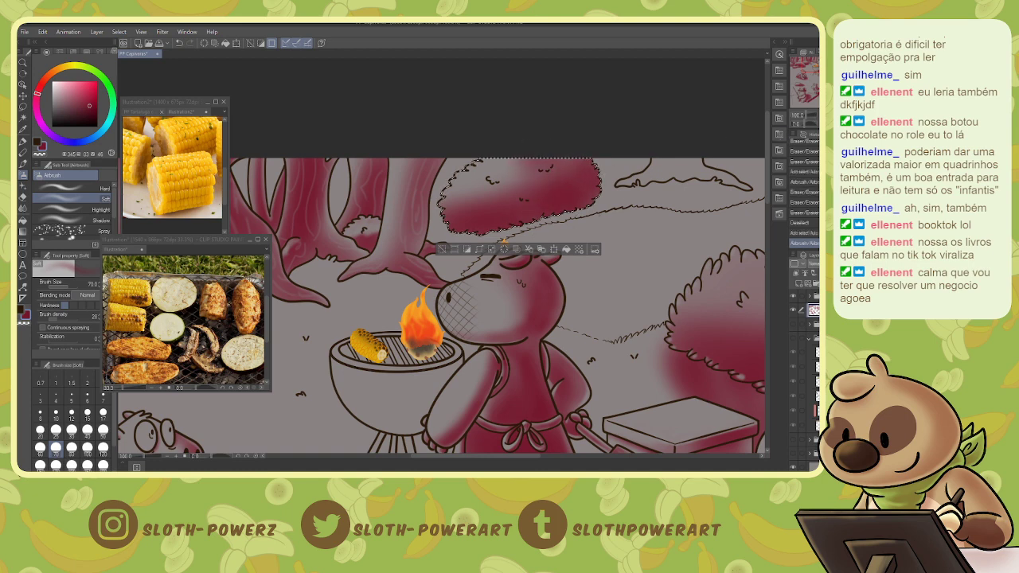
- Erase leafy highlights across the large bush above the capybara with the soft eraser at size 7
{"action": "key", "text": "e"}
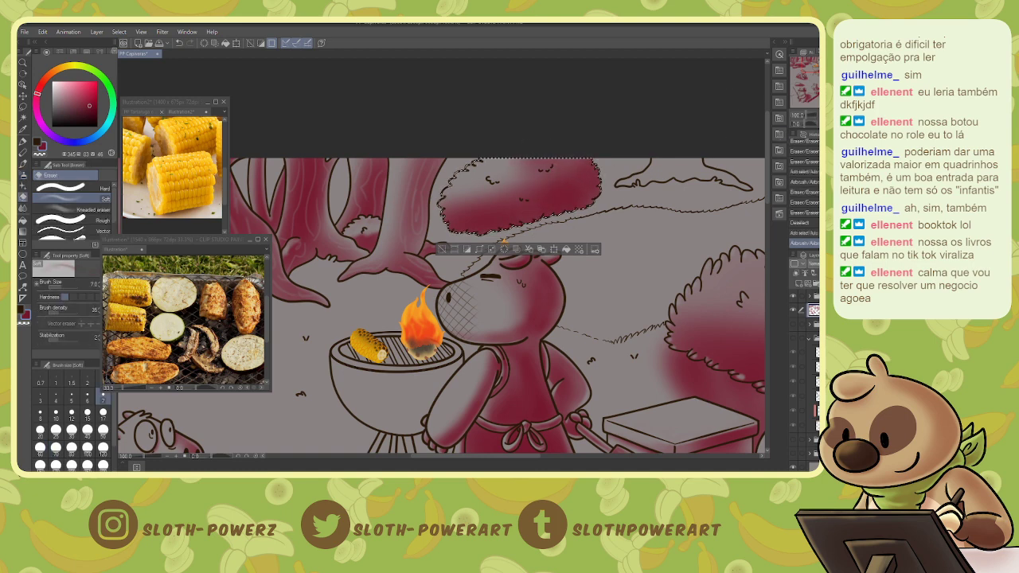
{"action": "left_click_drag", "start_coordinate": [513, 217], "coordinate": [556, 210]}
{"action": "left_click_drag", "start_coordinate": [470, 176], "coordinate": [522, 159]}
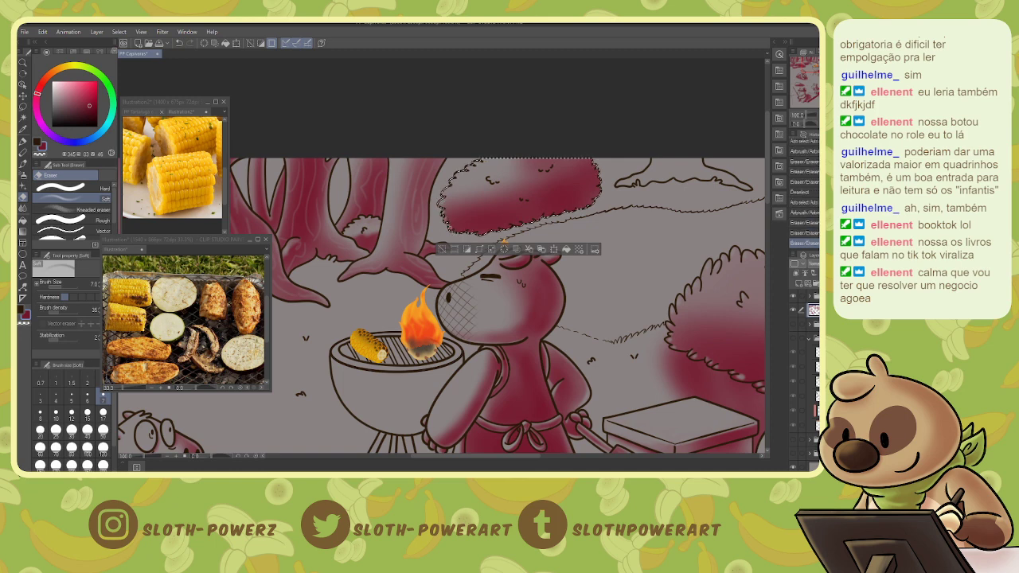
{"action": "mouse_move", "coordinate": [468, 177]}
{"action": "left_mouse_down"}
{"action": "mouse_move", "coordinate": [513, 164]}
{"action": "mouse_move", "coordinate": [530, 171]}
{"action": "left_mouse_up"}
{"action": "left_click_drag", "start_coordinate": [474, 187], "coordinate": [533, 175]}
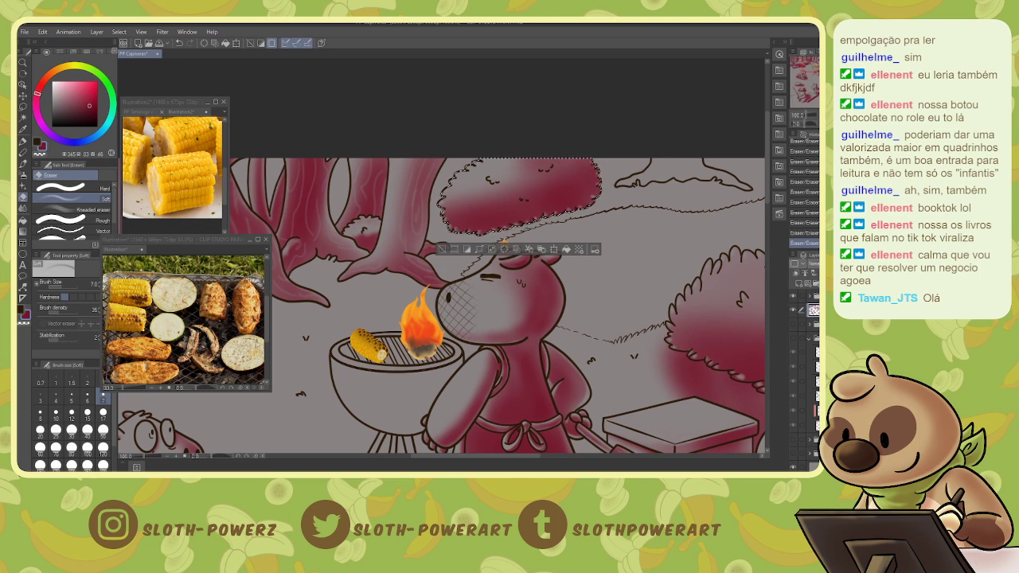
- Lighten the large bush's shading with the soft eraser at size 60, and reduce the eraser to size 6
{"action": "key", "text": "bracketright"}
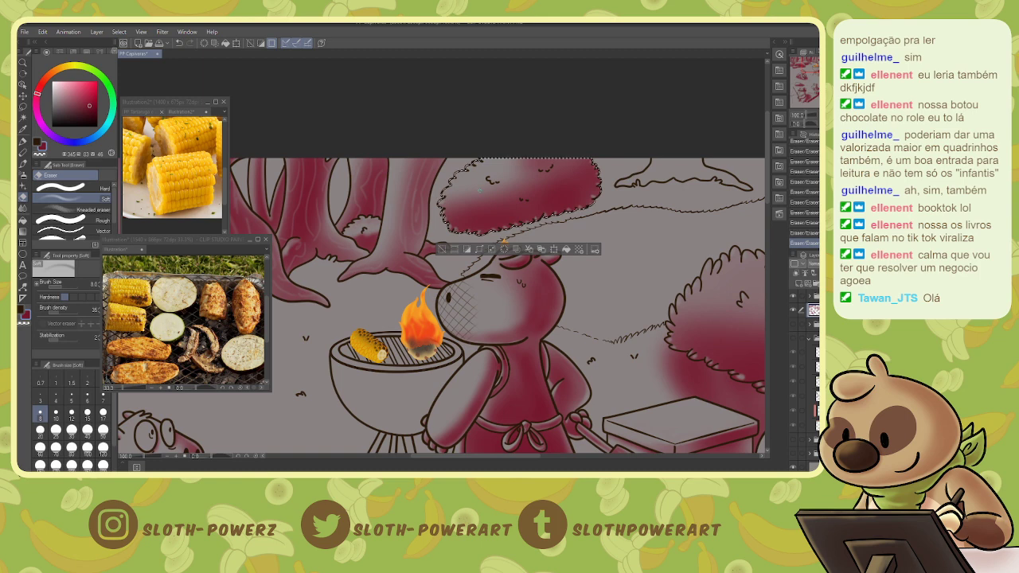
{"action": "key", "text": "bracketright"}
{"action": "key", "text": "bracketright"}
{"action": "key", "text": "bracketright"}
{"action": "key", "text": "bracketright"}
{"action": "key", "text": "bracketright"}
{"action": "key", "text": "bracketright"}
{"action": "key", "text": "bracketright"}
{"action": "key", "text": "bracketright"}
{"action": "key", "text": "bracketright"}
{"action": "key", "text": "bracketright"}
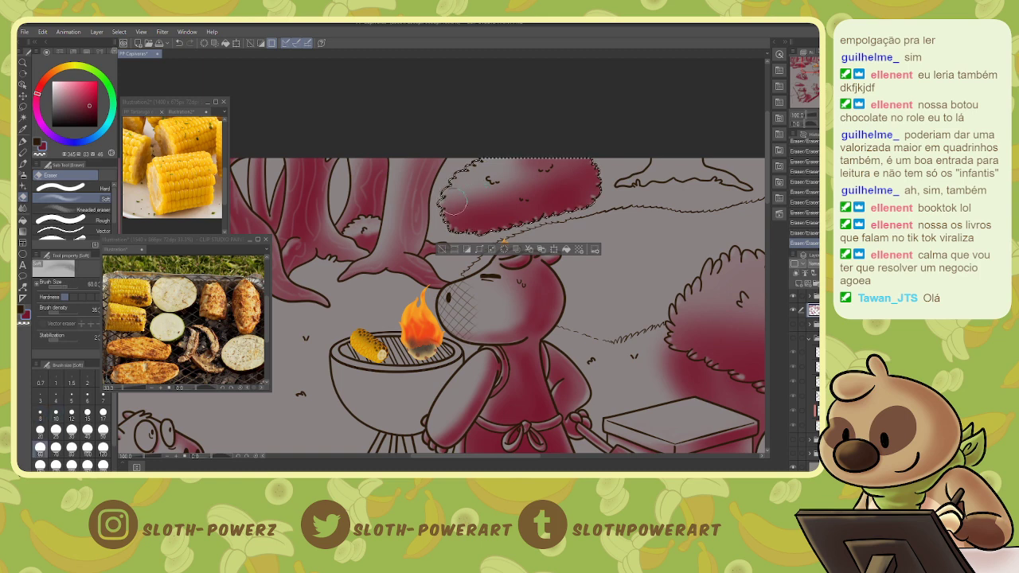
{"action": "key", "text": "bracketleft"}
{"action": "key", "text": "bracketleft"}
{"action": "key", "text": "bracketleft"}
{"action": "key", "text": "bracketleft"}
{"action": "key", "text": "bracketleft"}
{"action": "key", "text": "bracketleft"}
{"action": "key", "text": "bracketleft"}
{"action": "key", "text": "bracketleft"}
{"action": "key", "text": "bracketleft"}
{"action": "key", "text": "bracketleft"}
{"action": "key", "text": "bracketleft"}
{"action": "key", "text": "bracketleft"}
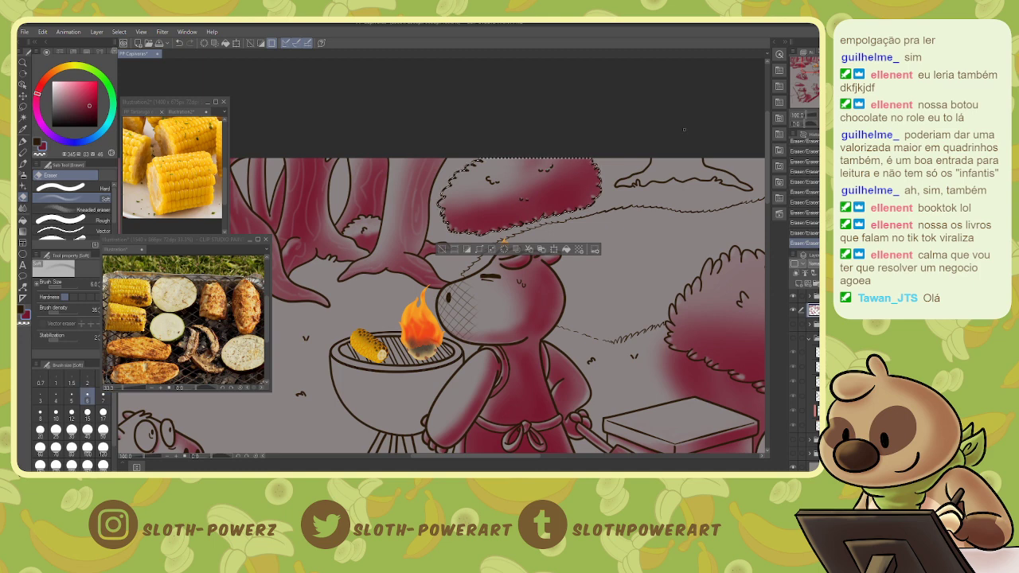
- Auto-select the background ground and shade beneath the large bush and around the distant rock with the soft airbrush at size 70
{"action": "mouse_move", "coordinate": [604, 231]}
{"action": "left_mouse_down"}
{"action": "mouse_move", "coordinate": [498, 240]}
{"action": "mouse_move", "coordinate": [516, 240]}
{"action": "left_mouse_up"}
{"action": "key", "text": "w"}
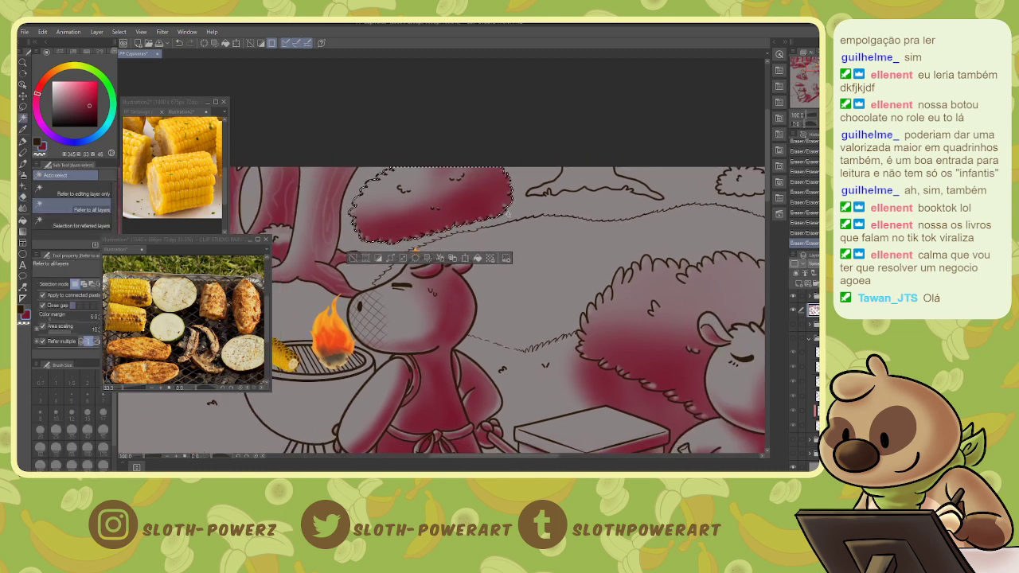
{"action": "left_click", "coordinate": [515, 226]}
{"action": "key", "text": "b"}
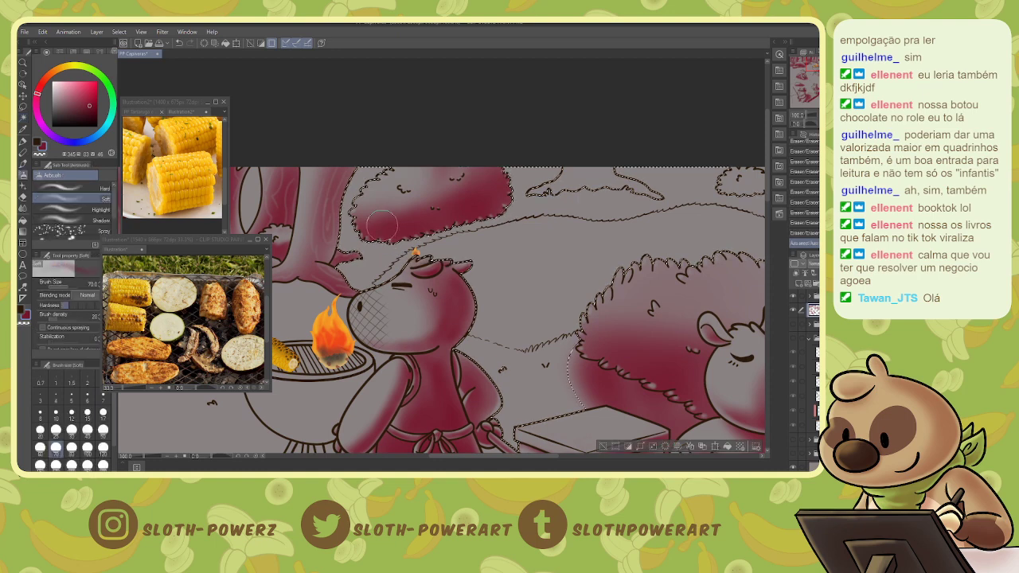
{"action": "mouse_move", "coordinate": [437, 223]}
{"action": "left_mouse_down"}
{"action": "mouse_move", "coordinate": [507, 229]}
{"action": "mouse_move", "coordinate": [478, 192]}
{"action": "mouse_move", "coordinate": [418, 223]}
{"action": "mouse_move", "coordinate": [467, 226]}
{"action": "left_mouse_up"}
{"action": "mouse_move", "coordinate": [587, 193]}
{"action": "left_mouse_down"}
{"action": "mouse_move", "coordinate": [655, 210]}
{"action": "mouse_move", "coordinate": [673, 201]}
{"action": "mouse_move", "coordinate": [619, 180]}
{"action": "mouse_move", "coordinate": [616, 195]}
{"action": "mouse_move", "coordinate": [686, 182]}
{"action": "left_mouse_up"}
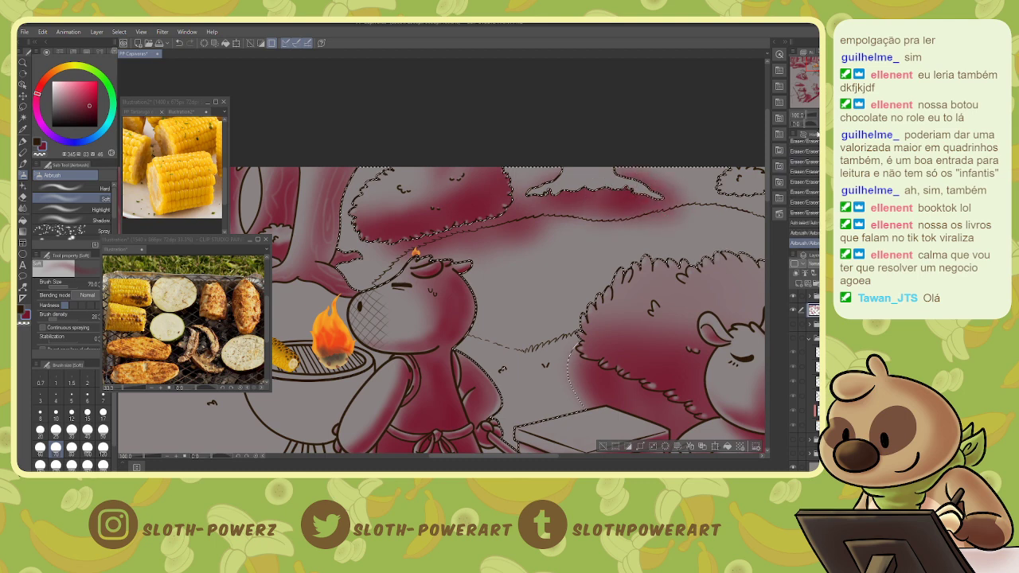
- Shade the ground around the small distant bush and beside the last trunk's root, reducing the soft airbrush from size 70 to 25
{"action": "left_click_drag", "start_coordinate": [495, 456], "coordinate": [539, 456]}
{"action": "mouse_move", "coordinate": [510, 196]}
{"action": "left_mouse_down"}
{"action": "mouse_move", "coordinate": [596, 186]}
{"action": "mouse_move", "coordinate": [704, 248]}
{"action": "mouse_move", "coordinate": [683, 235]}
{"action": "mouse_move", "coordinate": [649, 250]}
{"action": "mouse_move", "coordinate": [720, 215]}
{"action": "mouse_move", "coordinate": [614, 251]}
{"action": "mouse_move", "coordinate": [683, 268]}
{"action": "mouse_move", "coordinate": [738, 219]}
{"action": "mouse_move", "coordinate": [610, 280]}
{"action": "mouse_move", "coordinate": [714, 274]}
{"action": "mouse_move", "coordinate": [736, 228]}
{"action": "mouse_move", "coordinate": [637, 187]}
{"action": "mouse_move", "coordinate": [648, 187]}
{"action": "mouse_move", "coordinate": [637, 193]}
{"action": "mouse_move", "coordinate": [677, 184]}
{"action": "mouse_move", "coordinate": [595, 178]}
{"action": "mouse_move", "coordinate": [633, 168]}
{"action": "left_mouse_up"}
{"action": "left_click_drag", "start_coordinate": [653, 247], "coordinate": [609, 220]}
{"action": "left_click_drag", "start_coordinate": [836, 75], "coordinate": [794, 77]}
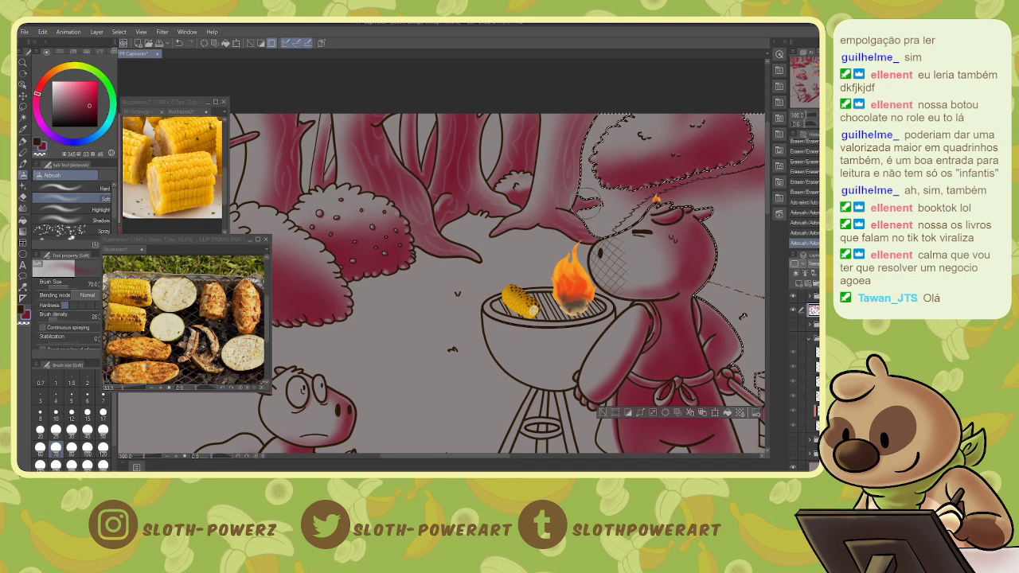
{"action": "key", "text": "bracketleft"}
{"action": "key", "text": "bracketleft"}
{"action": "key", "text": "bracketleft"}
{"action": "key", "text": "bracketleft"}
{"action": "key", "text": "bracketleft"}
{"action": "key", "text": "bracketleft"}
{"action": "key", "text": "bracketleft"}
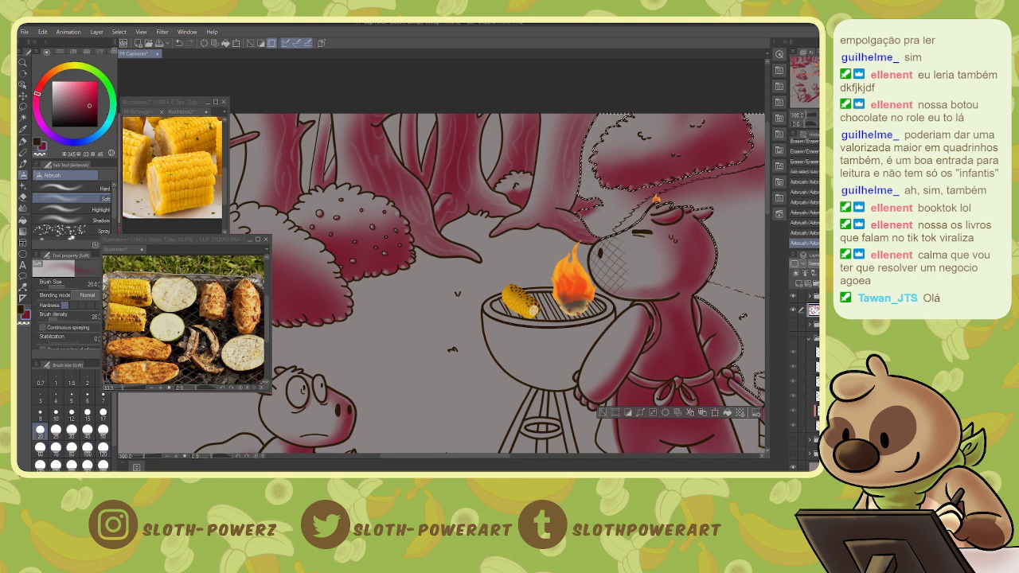
{"action": "key", "text": "bracketright"}
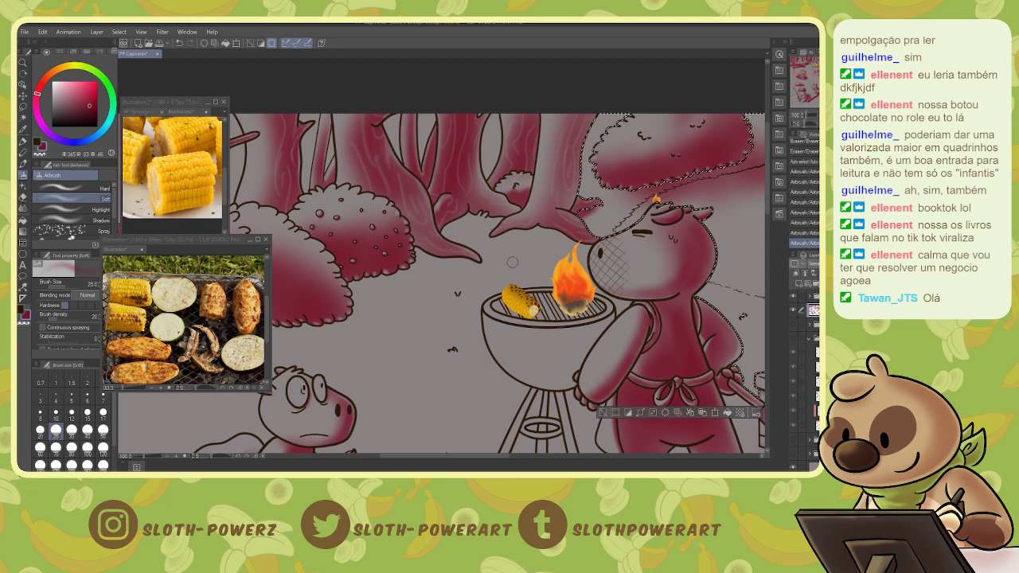
- Auto-select the foreground ground and shade it beneath the trunks, bushes and rock, enlarging the soft airbrush to size 60
{"action": "key", "text": "w"}
{"action": "left_click", "coordinate": [519, 252]}
{"action": "key", "text": "b"}
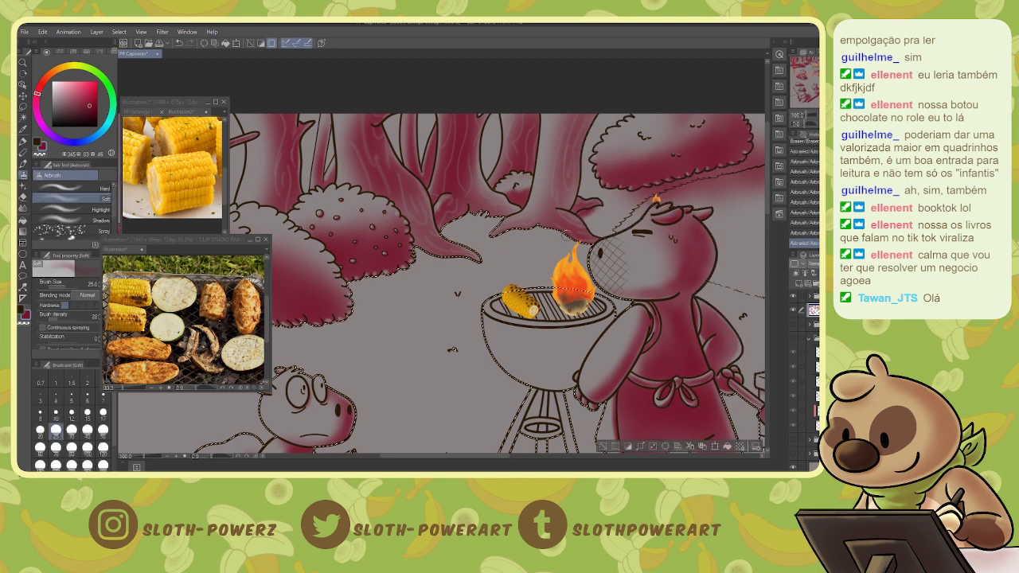
{"action": "key", "text": "bracketright"}
{"action": "key", "text": "bracketright"}
{"action": "key", "text": "bracketright"}
{"action": "key", "text": "bracketright"}
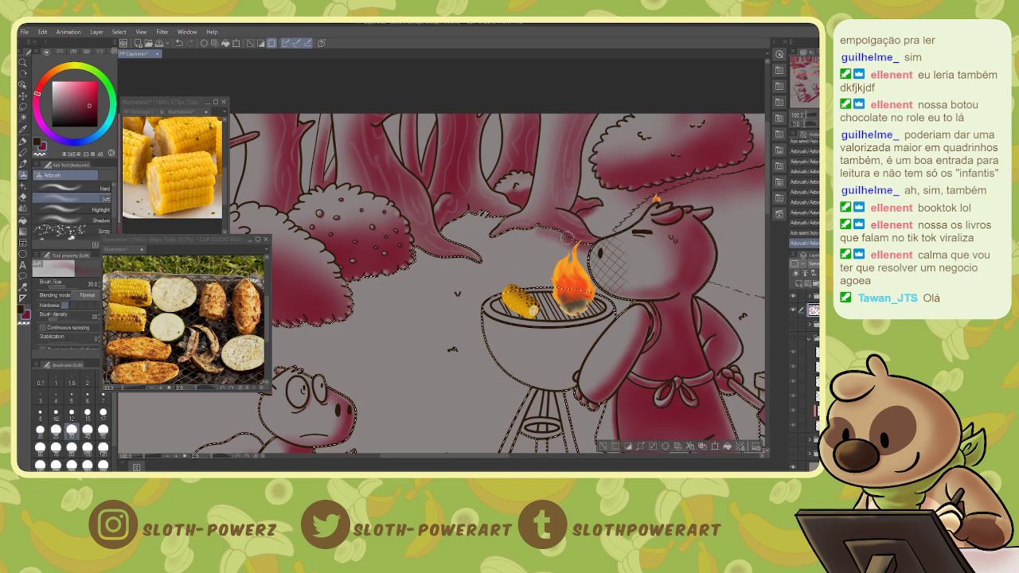
{"action": "mouse_move", "coordinate": [548, 239]}
{"action": "left_mouse_down"}
{"action": "mouse_move", "coordinate": [449, 230]}
{"action": "mouse_move", "coordinate": [411, 252]}
{"action": "mouse_move", "coordinate": [439, 269]}
{"action": "mouse_move", "coordinate": [406, 276]}
{"action": "mouse_move", "coordinate": [376, 262]}
{"action": "mouse_move", "coordinate": [344, 286]}
{"action": "mouse_move", "coordinate": [338, 323]}
{"action": "left_mouse_up"}
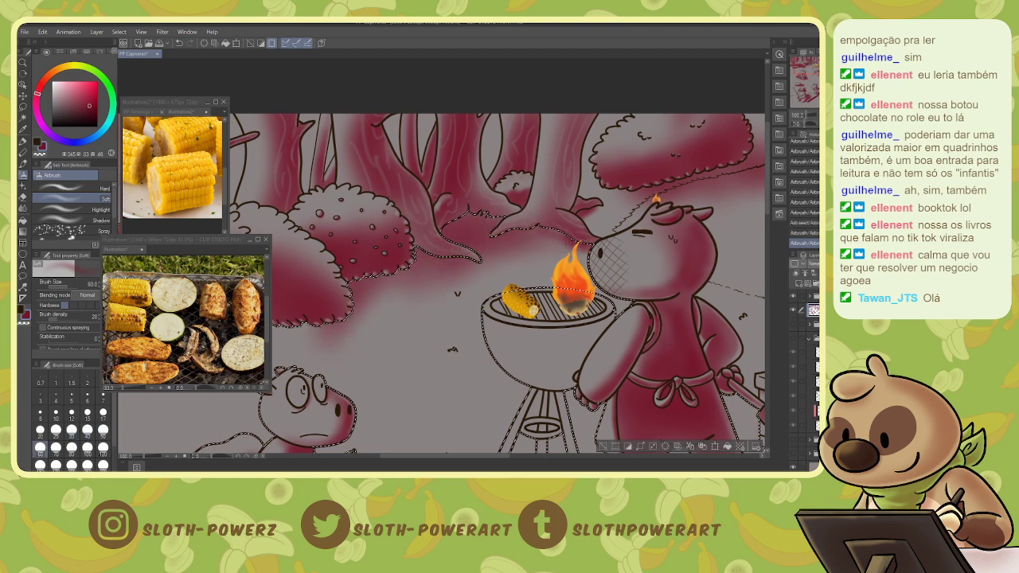
{"action": "mouse_move", "coordinate": [549, 195]}
{"action": "left_mouse_down"}
{"action": "mouse_move", "coordinate": [567, 219]}
{"action": "mouse_move", "coordinate": [780, 86]}
{"action": "left_mouse_up"}
{"action": "mouse_move", "coordinate": [661, 145]}
{"action": "left_mouse_down"}
{"action": "mouse_move", "coordinate": [619, 195]}
{"action": "mouse_move", "coordinate": [540, 235]}
{"action": "mouse_move", "coordinate": [421, 249]}
{"action": "mouse_move", "coordinate": [380, 219]}
{"action": "mouse_move", "coordinate": [257, 214]}
{"action": "mouse_move", "coordinate": [324, 199]}
{"action": "mouse_move", "coordinate": [285, 181]}
{"action": "mouse_move", "coordinate": [338, 193]}
{"action": "mouse_move", "coordinate": [386, 236]}
{"action": "mouse_move", "coordinate": [465, 225]}
{"action": "mouse_move", "coordinate": [382, 224]}
{"action": "mouse_move", "coordinate": [414, 239]}
{"action": "left_mouse_up"}
- Erase grass highlights from the ground shading around the foreground rock with the soft eraser at size 6
{"action": "key", "text": "e"}
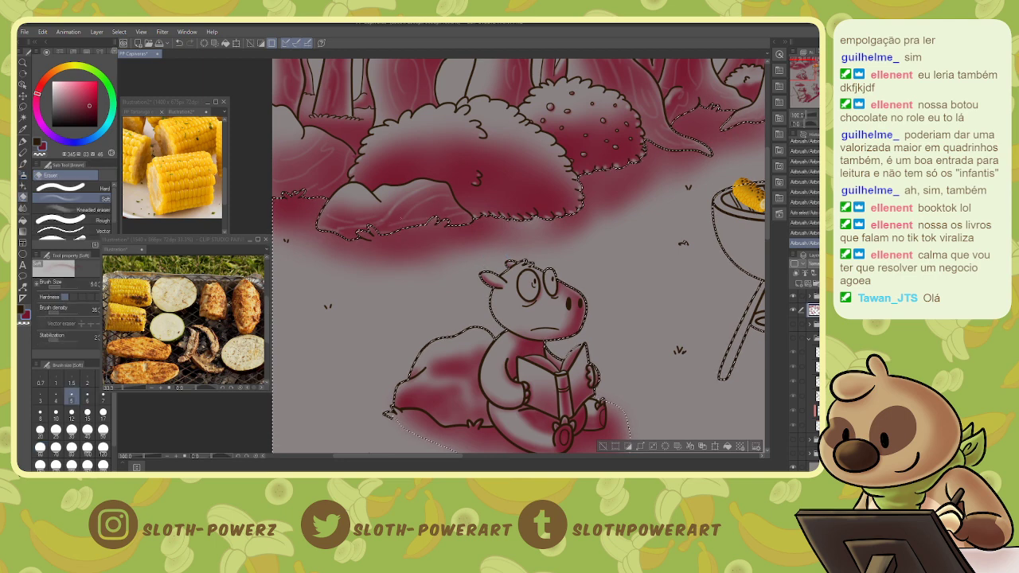
{"action": "left_click_drag", "start_coordinate": [360, 233], "coordinate": [364, 231]}
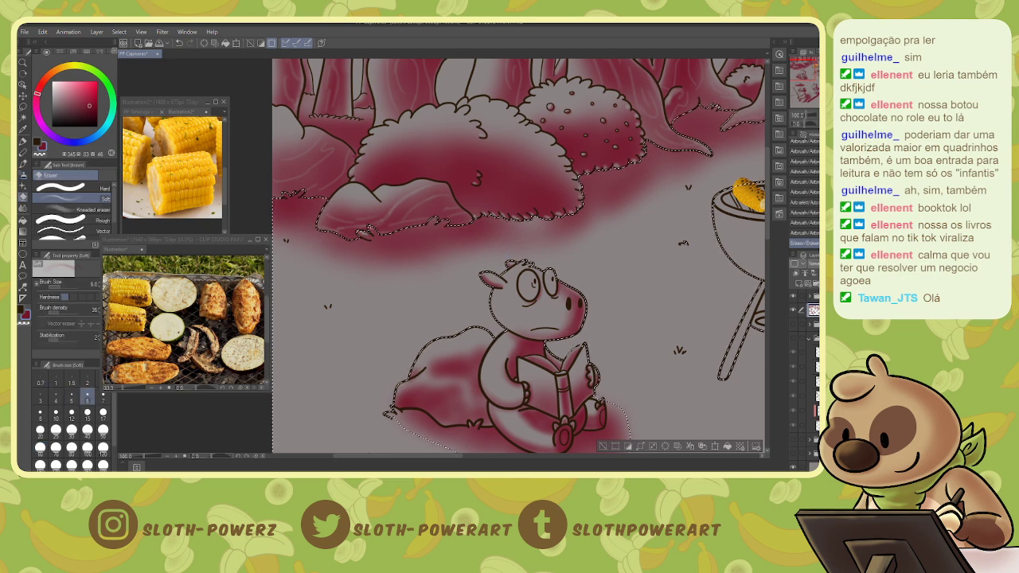
{"action": "left_click_drag", "start_coordinate": [304, 192], "coordinate": [275, 197]}
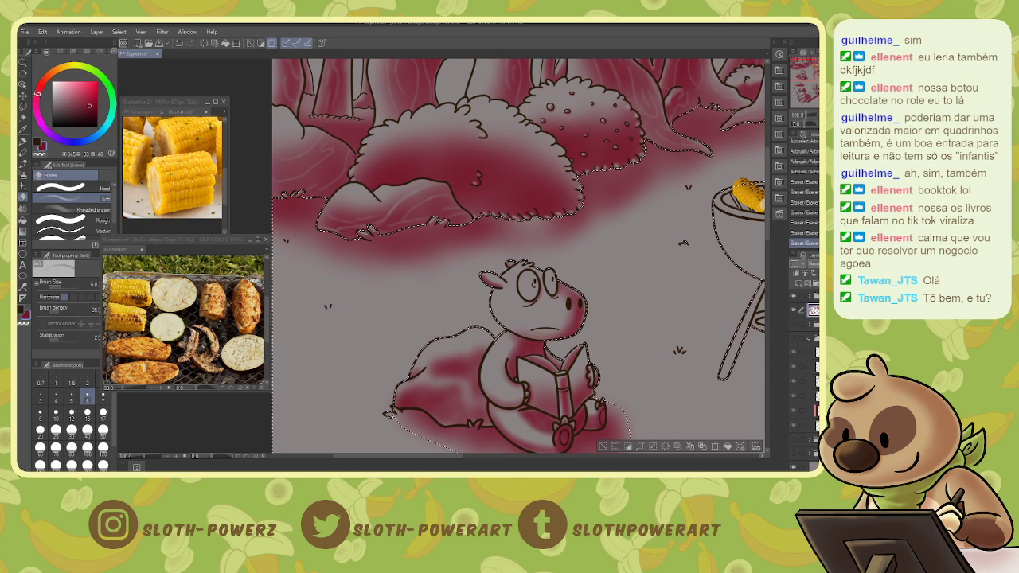
- Clear the ground selection and touch up the distant rock's edge with the soft eraser at size 6
{"action": "left_click_drag", "start_coordinate": [710, 224], "coordinate": [216, 312]}
{"action": "left_click_drag", "start_coordinate": [478, 263], "coordinate": [415, 325]}
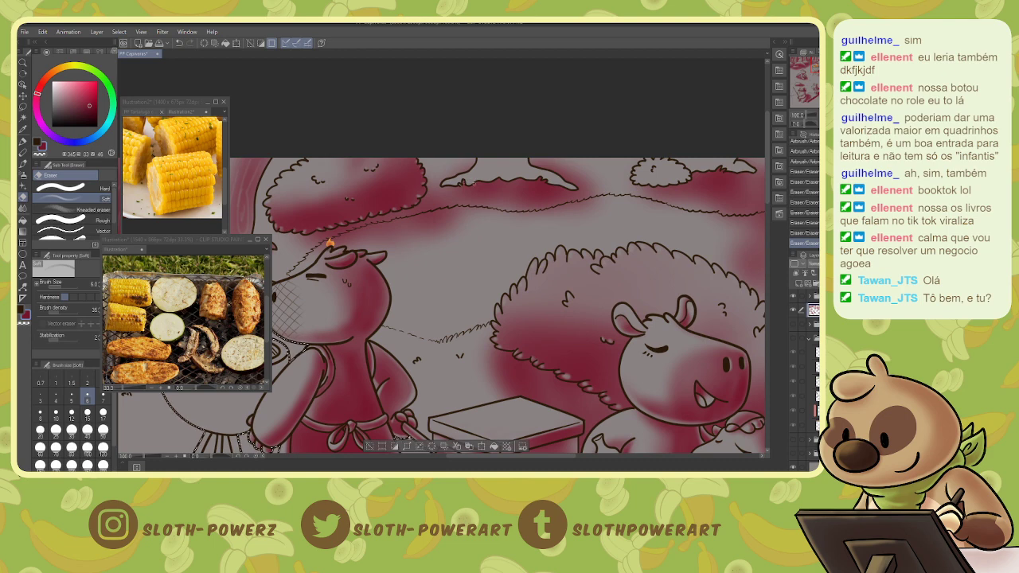
{"action": "key", "text": "ctrl+d"}
{"action": "left_click_drag", "start_coordinate": [462, 184], "coordinate": [464, 182]}
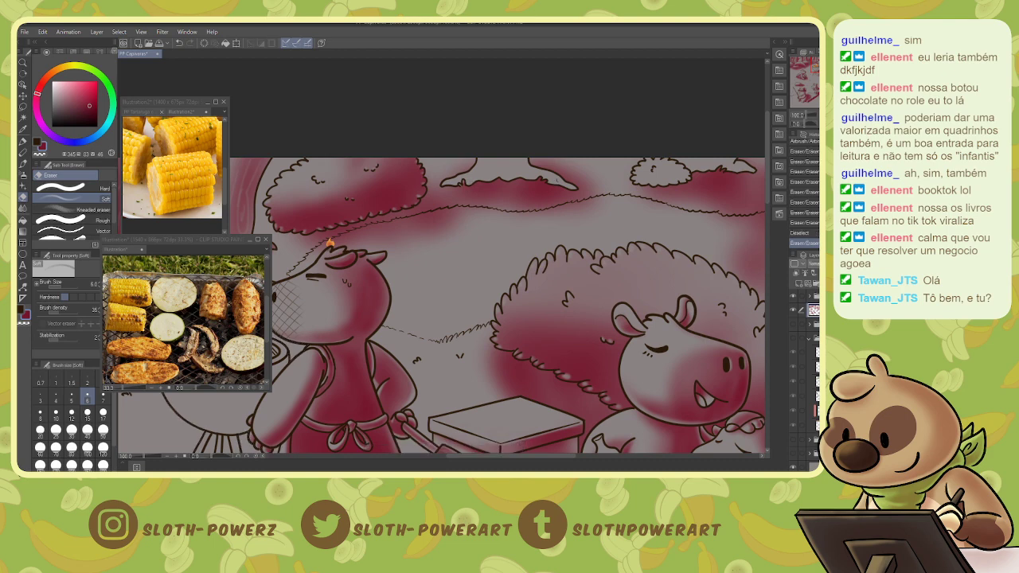
- Shade the distant tree trunk's base and roots with the size 60 soft airbrush inside an auto-selection, and erase highlights at size 6
{"action": "left_click_drag", "start_coordinate": [536, 177], "coordinate": [545, 180]}
{"action": "left_click_drag", "start_coordinate": [715, 170], "coordinate": [726, 167]}
{"action": "left_click_drag", "start_coordinate": [816, 77], "coordinate": [818, 75]}
{"action": "key", "text": "w"}
{"action": "left_click", "coordinate": [432, 223]}
{"action": "key", "text": "b"}
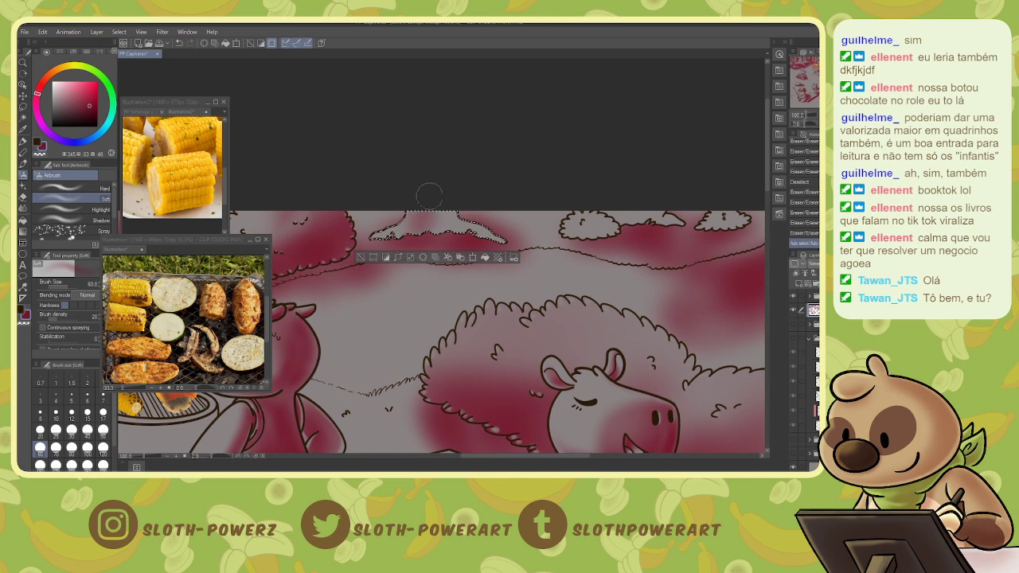
{"action": "mouse_move", "coordinate": [428, 195]}
{"action": "left_mouse_down"}
{"action": "mouse_move", "coordinate": [390, 246]}
{"action": "mouse_move", "coordinate": [445, 222]}
{"action": "mouse_move", "coordinate": [494, 249]}
{"action": "mouse_move", "coordinate": [453, 231]}
{"action": "mouse_move", "coordinate": [455, 218]}
{"action": "mouse_move", "coordinate": [413, 226]}
{"action": "mouse_move", "coordinate": [457, 228]}
{"action": "left_mouse_up"}
{"action": "key", "text": "e"}
- Auto-select the small distant bush beside the trunk, shade it with the soft airbrush, erase its highlights, and clear the selection
{"action": "key", "text": "w"}
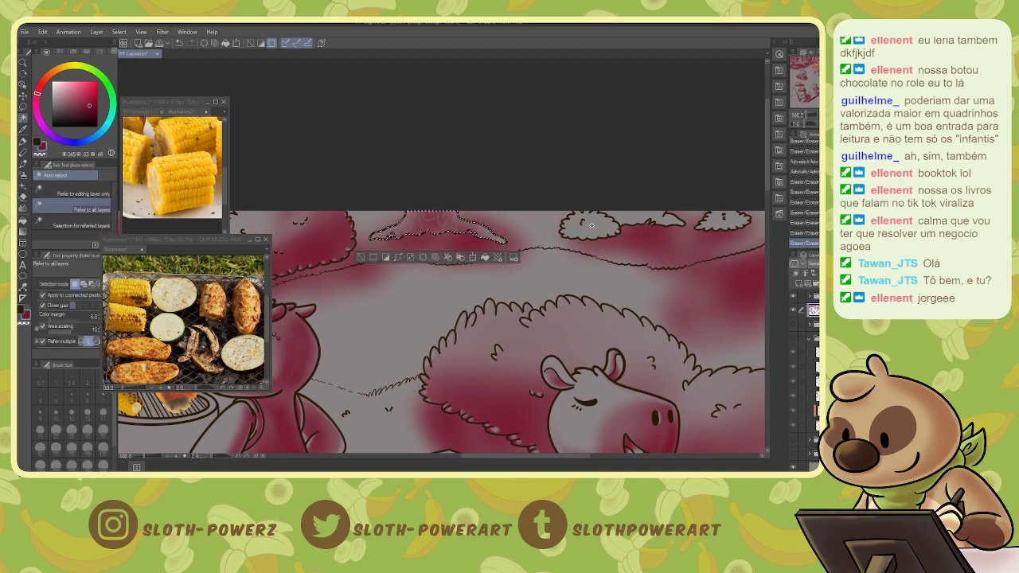
{"action": "left_click", "coordinate": [590, 226]}
{"action": "key", "text": "b"}
{"action": "mouse_move", "coordinate": [570, 234]}
{"action": "left_mouse_down"}
{"action": "mouse_move", "coordinate": [624, 234]}
{"action": "mouse_move", "coordinate": [517, 242]}
{"action": "left_mouse_up"}
{"action": "key", "text": "e"}
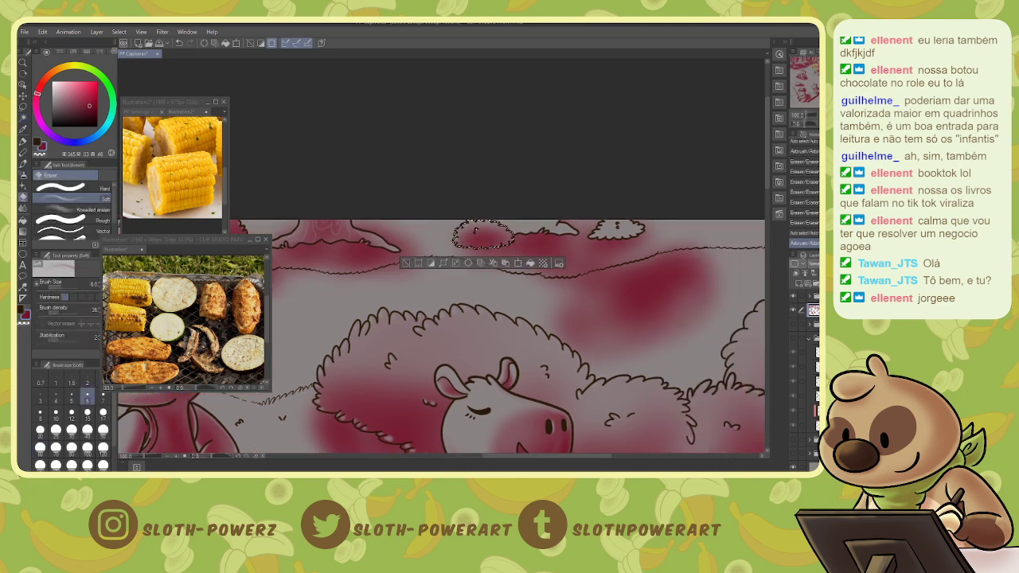
{"action": "mouse_move", "coordinate": [456, 237]}
{"action": "left_mouse_down"}
{"action": "mouse_move", "coordinate": [482, 224]}
{"action": "mouse_move", "coordinate": [511, 240]}
{"action": "left_mouse_up"}
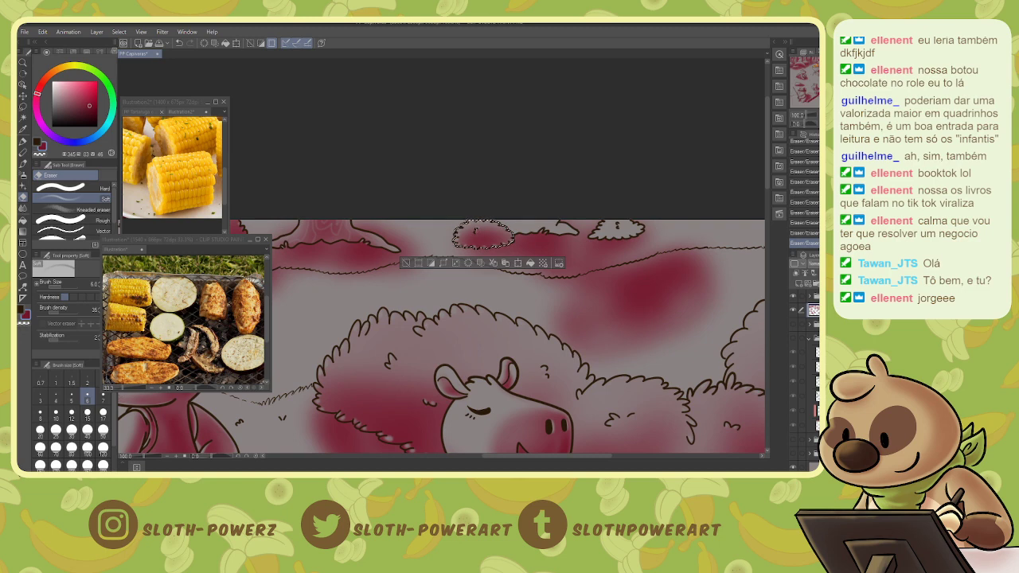
{"action": "key", "text": "ctrl+d"}
- Auto-select the neighbouring distant trunk's roots, shade them with the size 60 soft airbrush, and erase highlights at size 6
{"action": "key", "text": "w"}
{"action": "left_click", "coordinate": [540, 226]}
{"action": "key", "text": "b"}
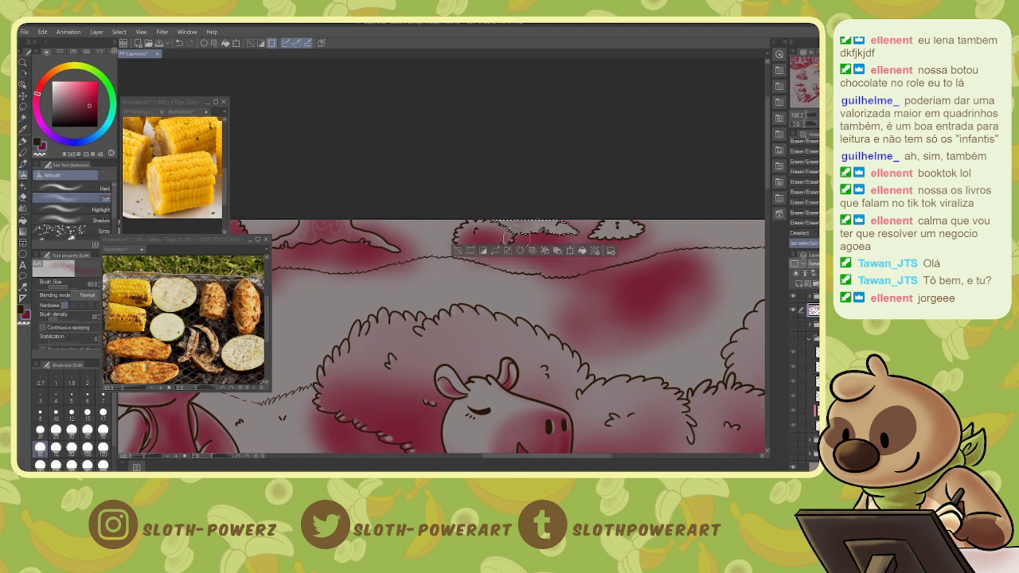
{"action": "mouse_move", "coordinate": [516, 235]}
{"action": "left_mouse_down"}
{"action": "mouse_move", "coordinate": [567, 250]}
{"action": "mouse_move", "coordinate": [497, 230]}
{"action": "mouse_move", "coordinate": [568, 235]}
{"action": "left_mouse_up"}
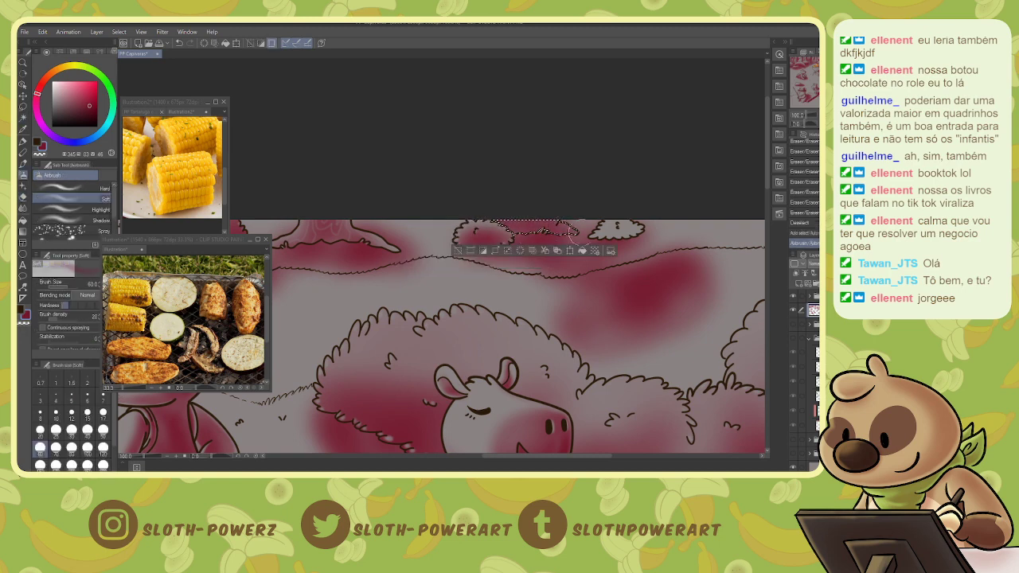
{"action": "key", "text": "e"}
{"action": "left_click_drag", "start_coordinate": [502, 223], "coordinate": [528, 228]}
{"action": "left_click_drag", "start_coordinate": [524, 222], "coordinate": [563, 226]}
{"action": "left_click_drag", "start_coordinate": [557, 223], "coordinate": [571, 232]}
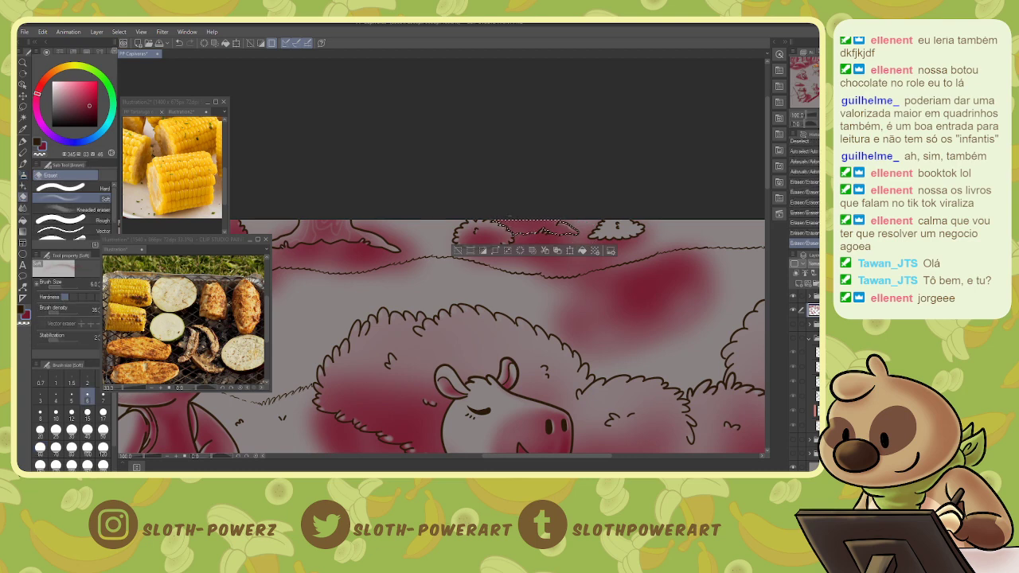
{"action": "mouse_move", "coordinate": [500, 226]}
{"action": "left_mouse_down"}
{"action": "mouse_move", "coordinate": [627, 228]}
{"action": "mouse_move", "coordinate": [597, 248]}
{"action": "mouse_move", "coordinate": [632, 231]}
{"action": "mouse_move", "coordinate": [607, 230]}
{"action": "mouse_move", "coordinate": [624, 228]}
{"action": "left_mouse_up"}
- Auto-select the last small distant bush, shade it with the soft airbrush, erase its highlights, and clear the selection
{"action": "key", "text": "w"}
{"action": "left_click", "coordinate": [615, 228]}
{"action": "key", "text": "b"}
{"action": "key", "text": "e"}
{"action": "left_click_drag", "start_coordinate": [611, 233], "coordinate": [635, 222]}
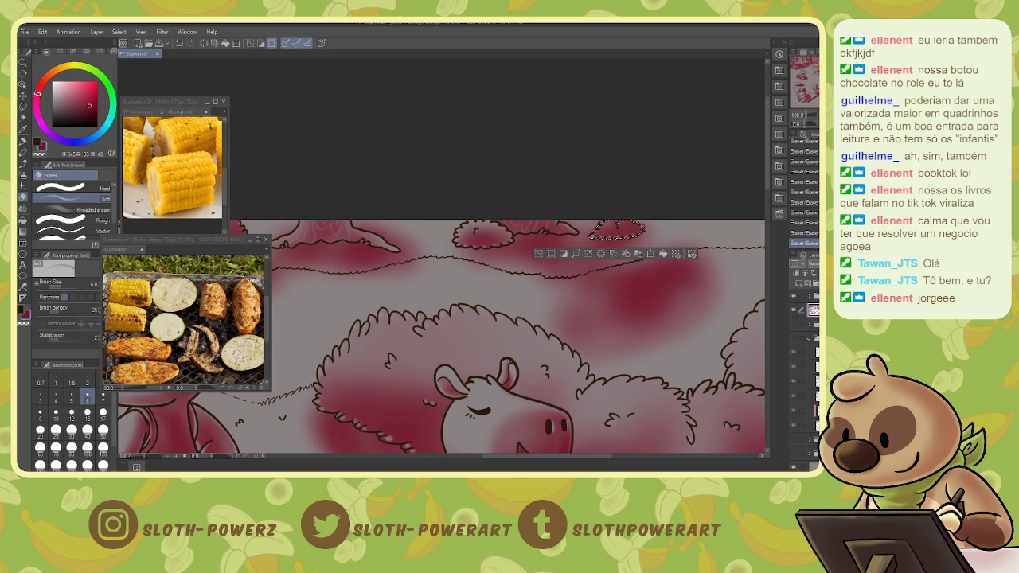
{"action": "key", "text": "ctrl+d"}
- Show the hidden colour folders of the characters, objects and background beneath the shading, collapsing the expanded folder
{"action": "left_click_drag", "start_coordinate": [605, 295], "coordinate": [444, 259]}
{"action": "key", "text": "ctrl+minus"}
{"action": "key", "text": "ctrl+minus"}
{"action": "key", "text": "ctrl+minus"}
{"action": "key", "text": "ctrl+minus"}
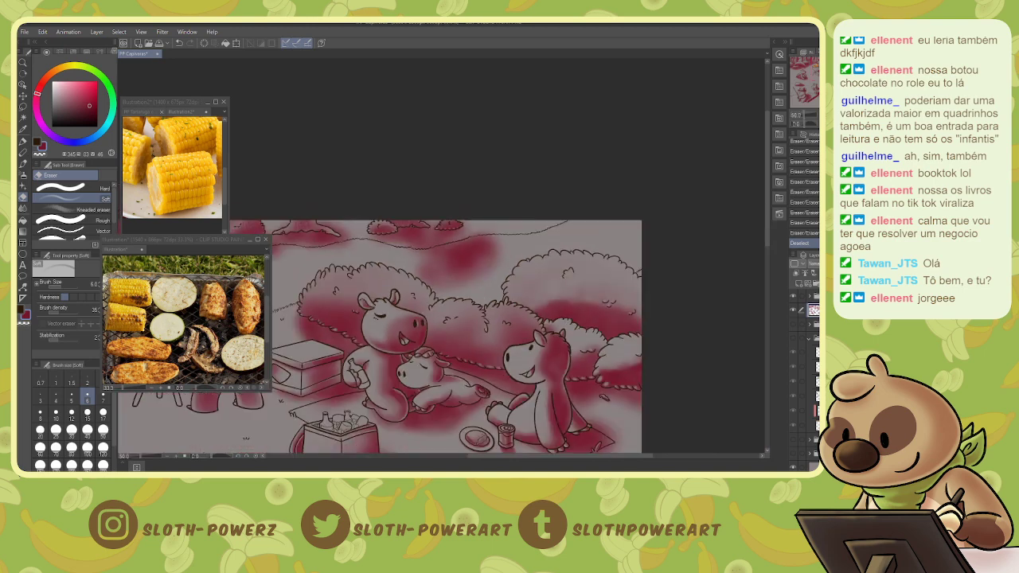
{"action": "left_click_drag", "start_coordinate": [446, 294], "coordinate": [520, 312]}
{"action": "left_click_drag", "start_coordinate": [839, 63], "coordinate": [816, 90]}
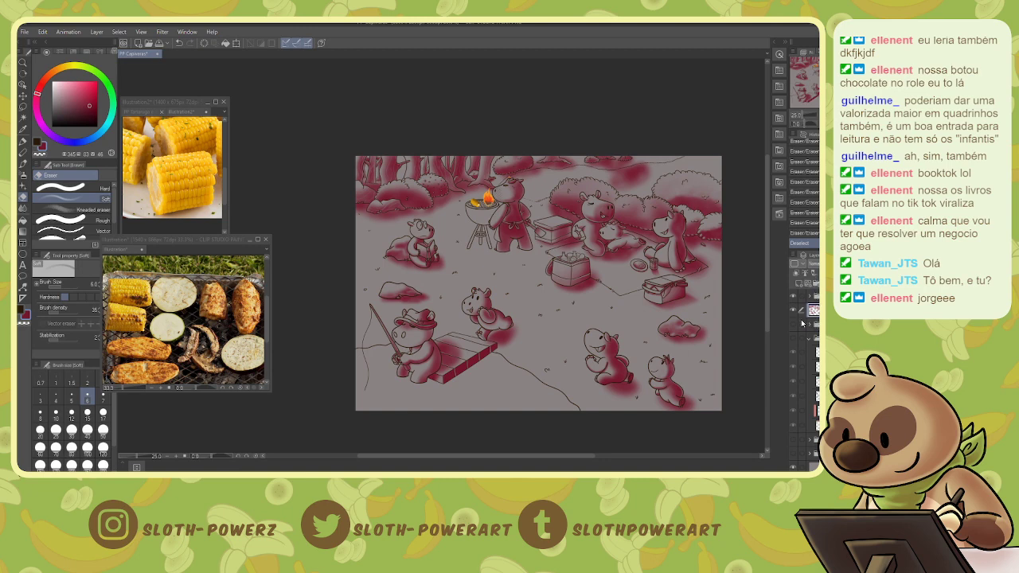
{"action": "left_click", "coordinate": [792, 325]}
{"action": "left_click", "coordinate": [792, 339]}
{"action": "left_click", "coordinate": [808, 339]}
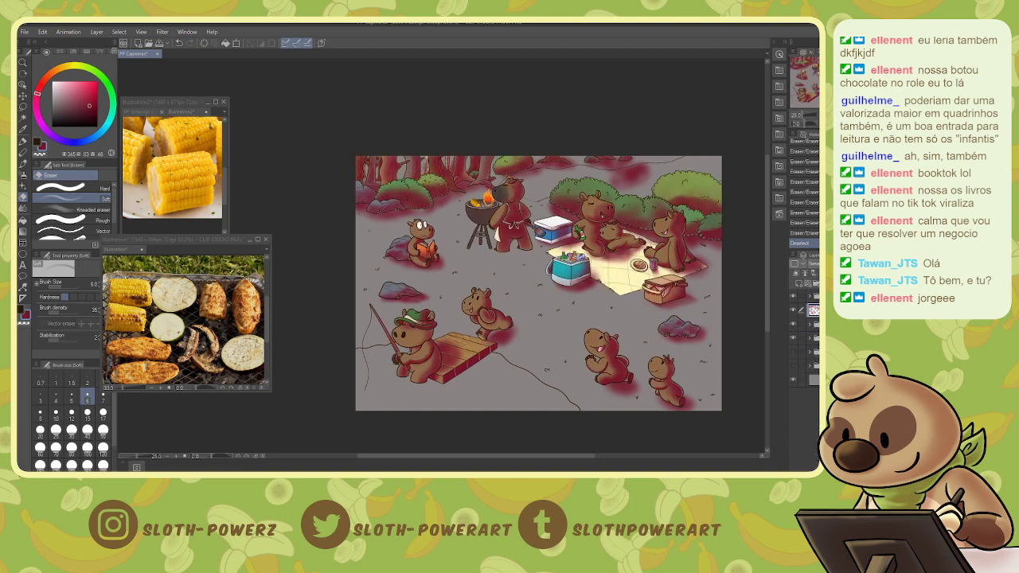
{"action": "left_click", "coordinate": [792, 353]}
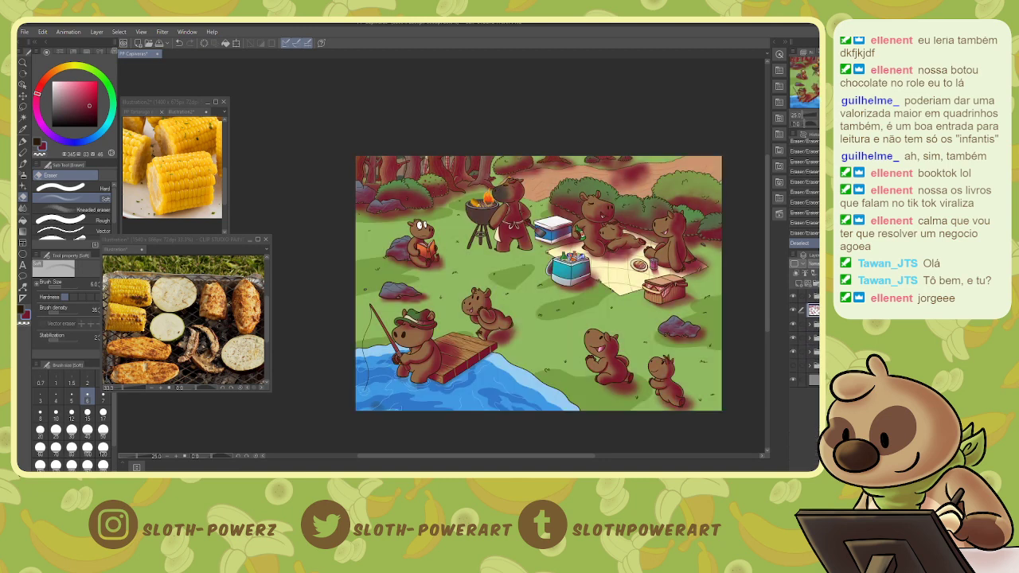
- Set the shading layer's blending mode to Multiply and lower its opacity
{"action": "left_click", "coordinate": [816, 265]}
{"action": "left_click", "coordinate": [814, 44]}
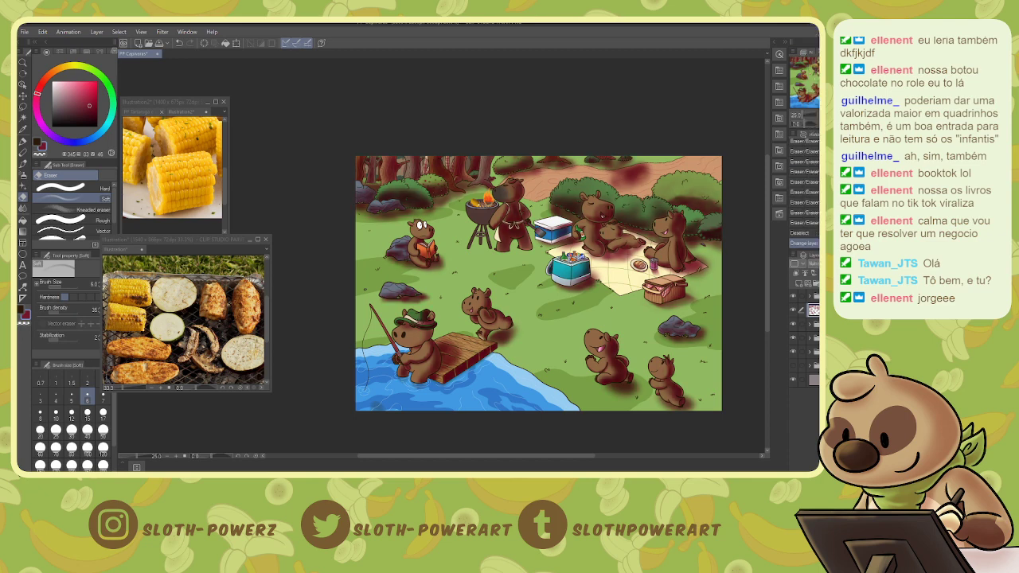
{"action": "left_click", "coordinate": [817, 263]}
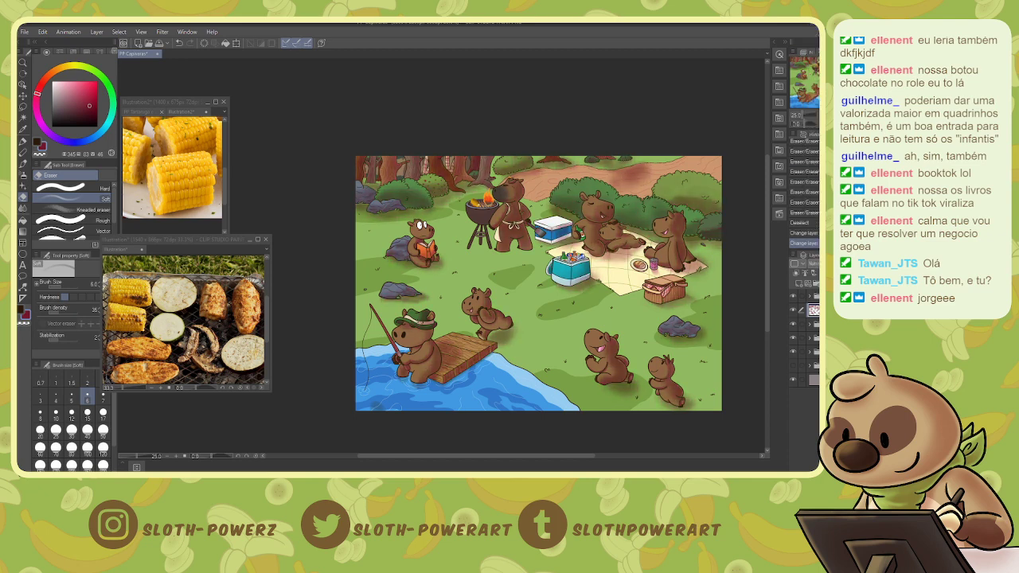
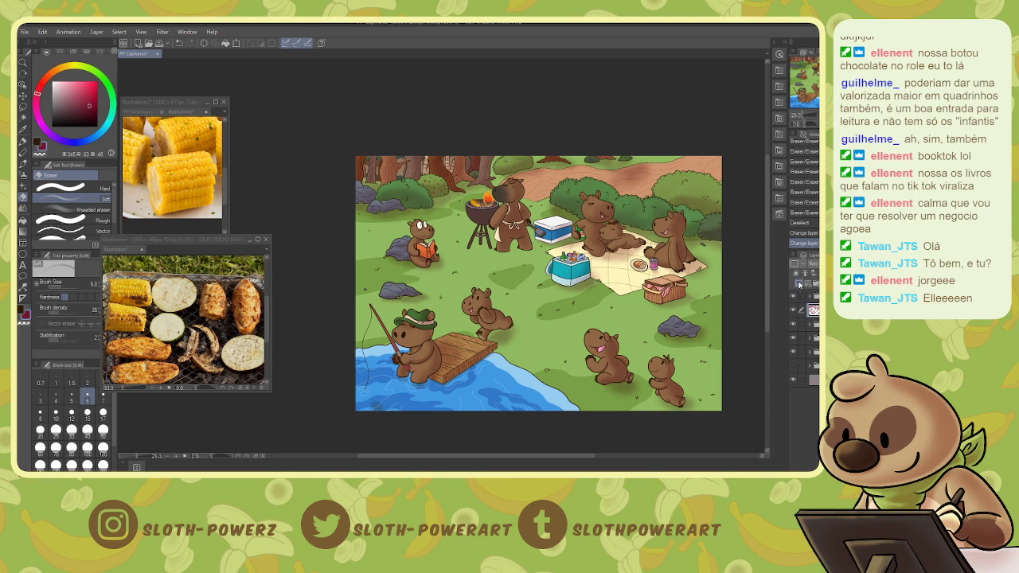
- Check the shaded forest and bushes at close range and save the illustration
{"action": "key", "text": "ctrl+alt+0"}
{"action": "mouse_move", "coordinate": [813, 79]}
{"action": "left_mouse_down"}
{"action": "mouse_move", "coordinate": [825, 65]}
{"action": "mouse_move", "coordinate": [801, 63]}
{"action": "left_mouse_up"}
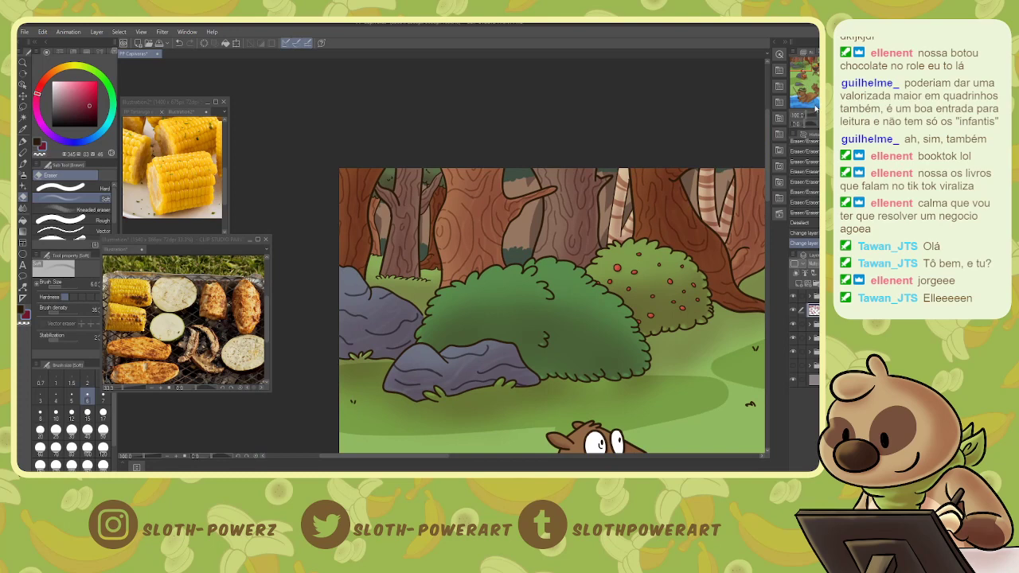
{"action": "key", "text": "ctrl+minus"}
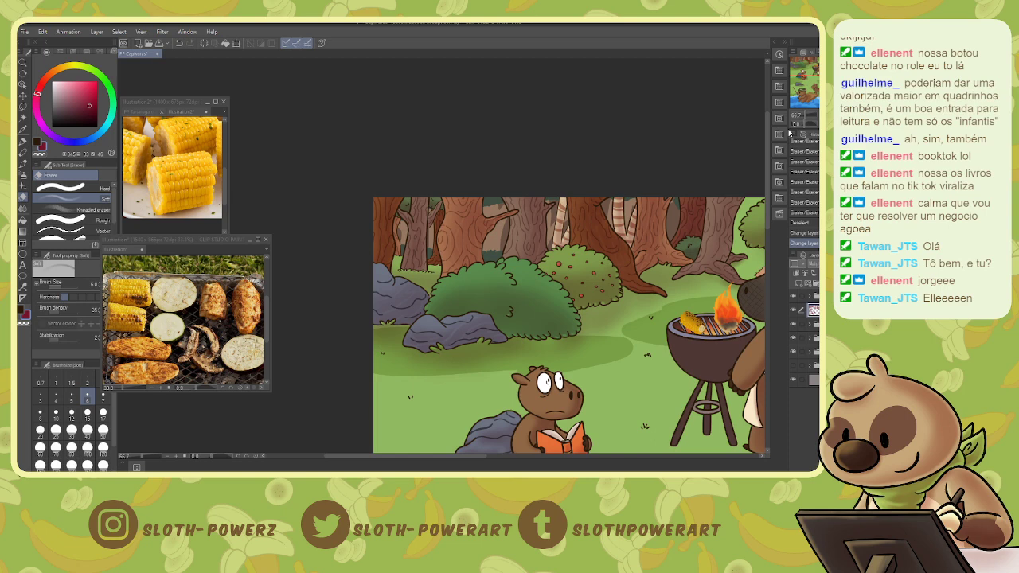
{"action": "key", "text": "ctrl+s"}
- Inspect the shading around the picnic and rocks, and add a new raster layer above the shading layer
{"action": "left_click_drag", "start_coordinate": [804, 73], "coordinate": [819, 94]}
{"action": "key", "text": "ctrl+minus"}
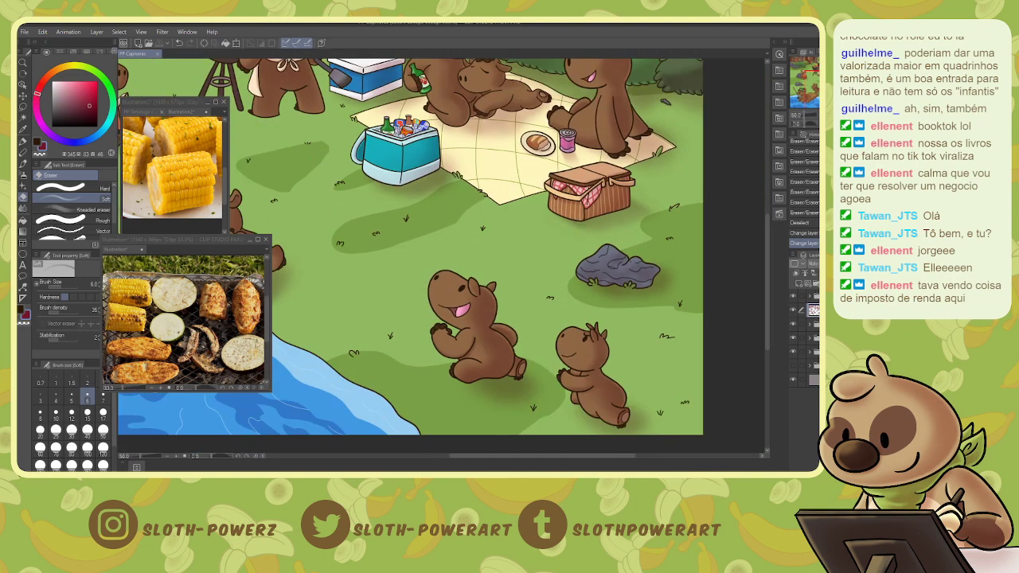
{"action": "key", "text": "ctrl+plus"}
{"action": "key", "text": "ctrl+plus"}
{"action": "left_click_drag", "start_coordinate": [510, 238], "coordinate": [385, 300]}
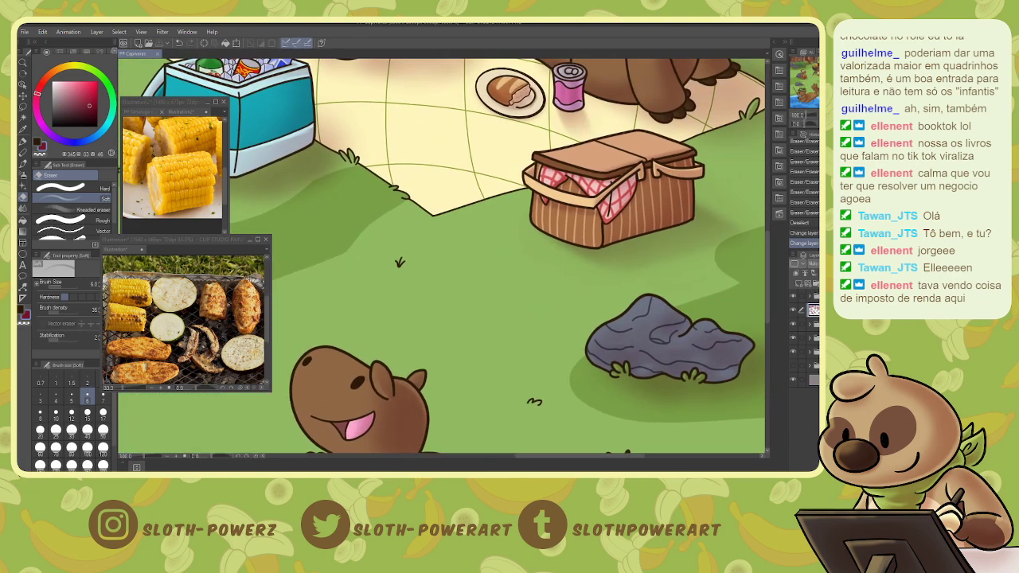
{"action": "mouse_move", "coordinate": [822, 85]}
{"action": "left_mouse_down"}
{"action": "mouse_move", "coordinate": [823, 95]}
{"action": "mouse_move", "coordinate": [805, 84]}
{"action": "mouse_move", "coordinate": [814, 102]}
{"action": "left_mouse_up"}
{"action": "left_click_drag", "start_coordinate": [526, 199], "coordinate": [516, 288]}
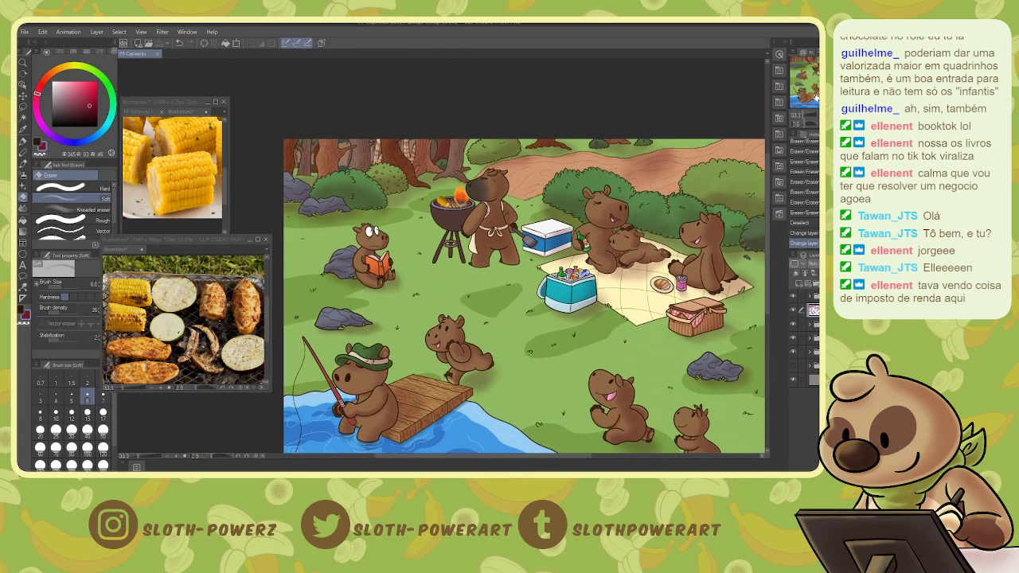
{"action": "left_click", "coordinate": [798, 284]}
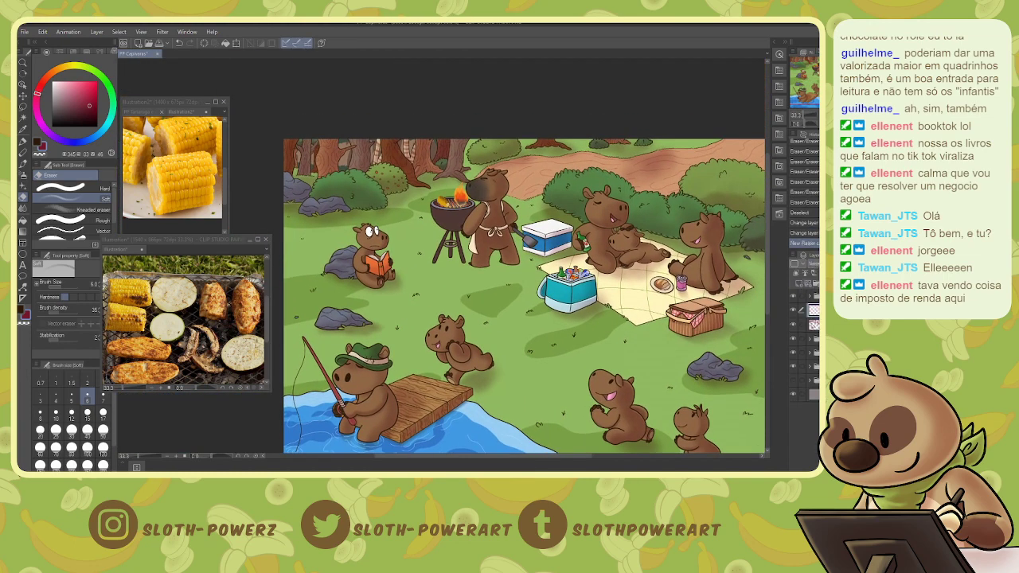
{"action": "key", "text": "ctrl+plus"}
{"action": "key", "text": "ctrl+plus"}
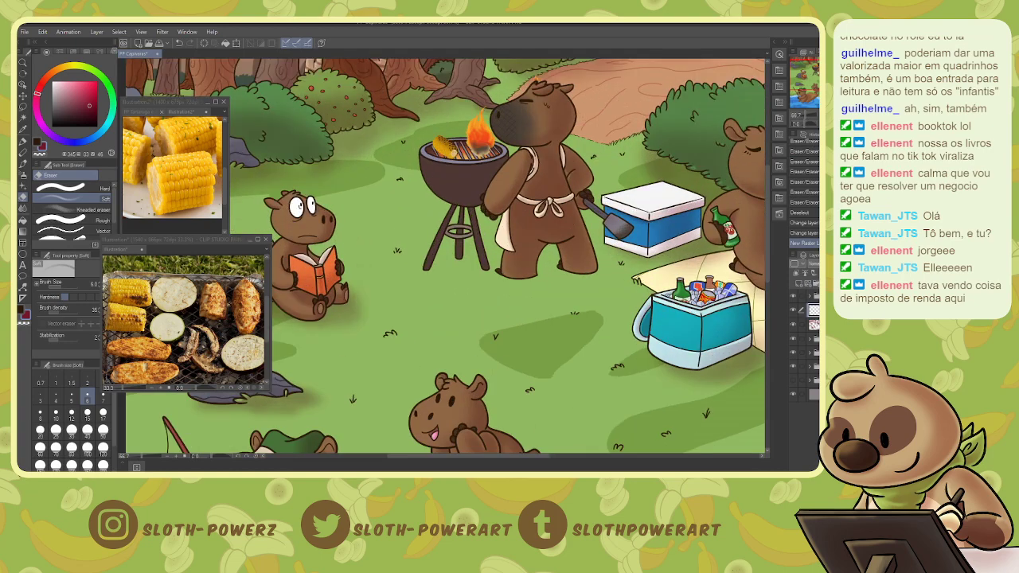
- Auto-select the red and yellow can in the open teal cooler and make the new raster layer active
{"action": "left_click", "coordinate": [814, 324]}
{"action": "key", "text": "ctrl+plus"}
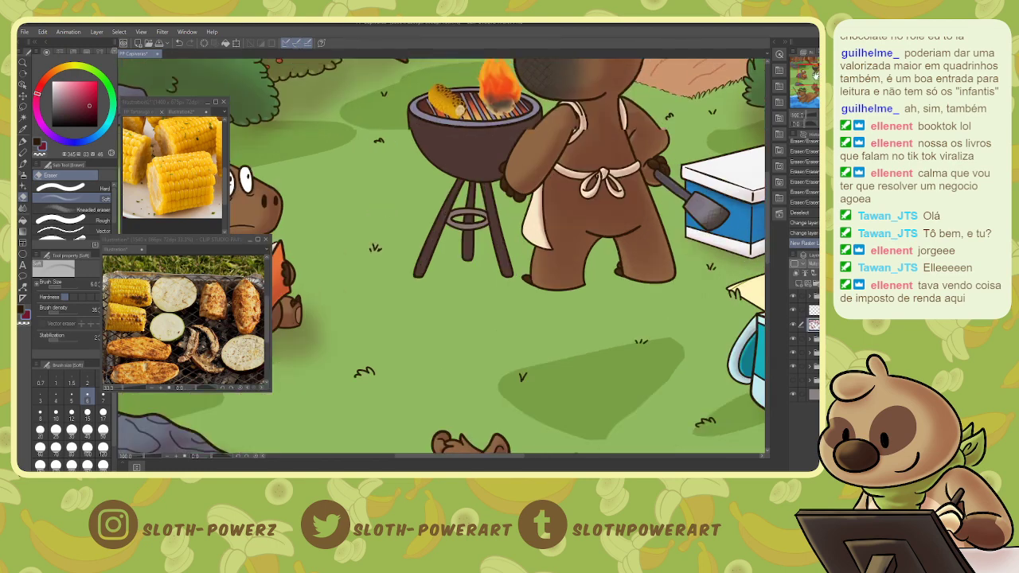
{"action": "left_click_drag", "start_coordinate": [815, 75], "coordinate": [823, 78]}
{"action": "key", "text": "w"}
{"action": "left_click", "coordinate": [502, 250]}
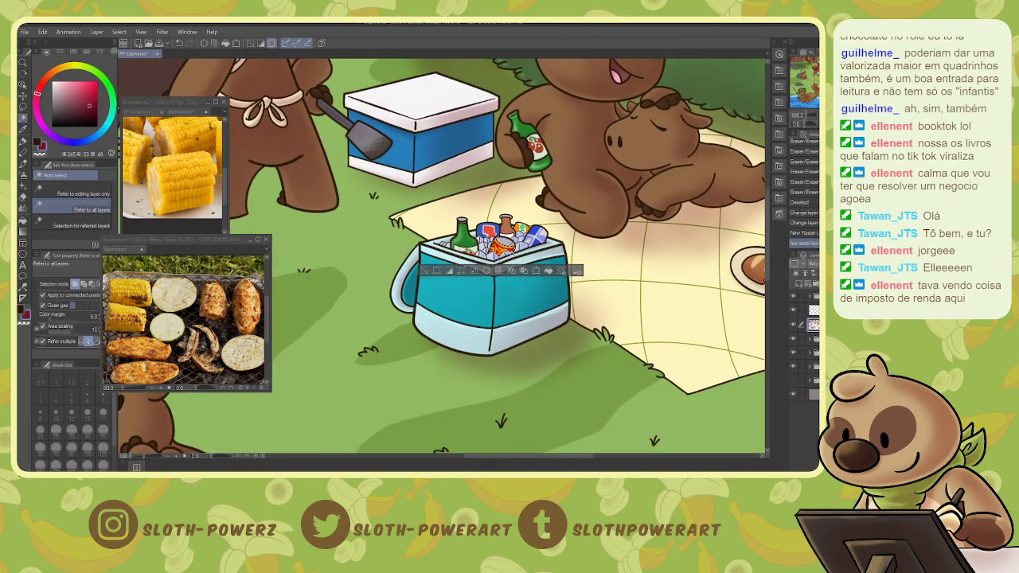
{"action": "left_click", "coordinate": [500, 245]}
{"action": "left_click", "coordinate": [813, 310]}
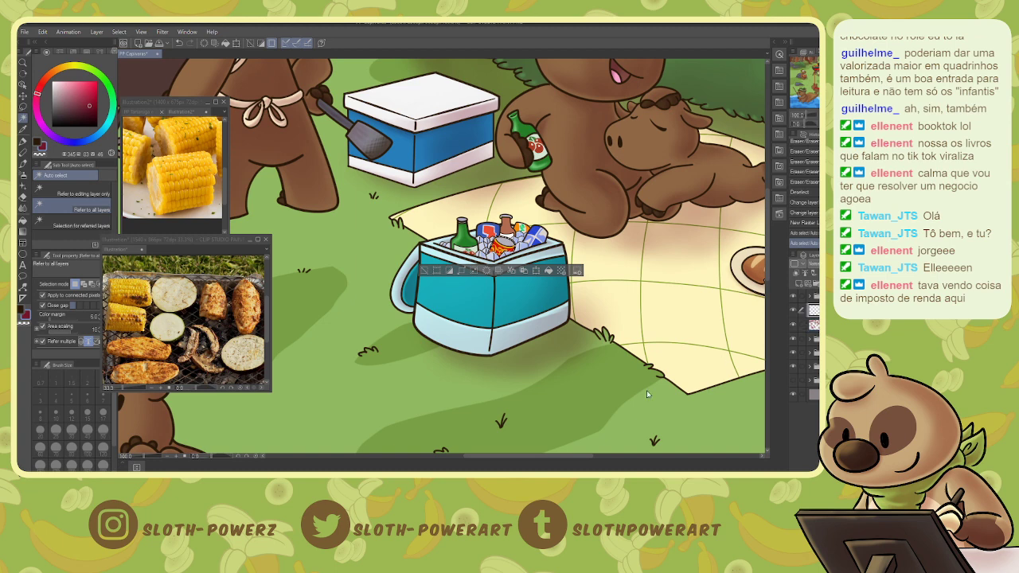
{"action": "key", "text": "alt+bracketleft"}
{"action": "key", "text": "ctrl+plus"}
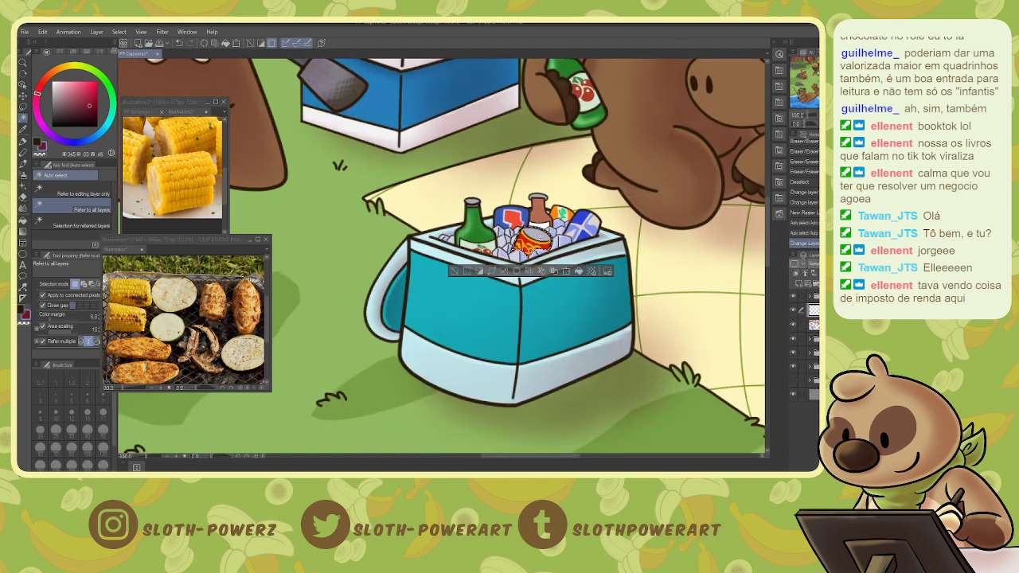
- Shade the selected red and yellow can with the soft airbrush, reducing its size from 60 to 12
{"action": "key", "text": "b"}
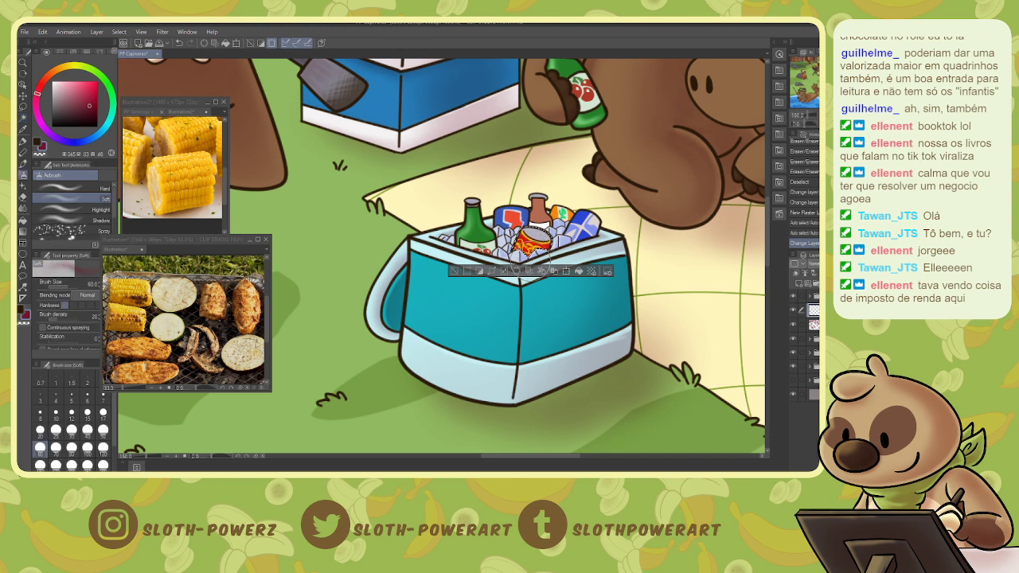
{"action": "key", "text": "bracketleft"}
{"action": "key", "text": "bracketleft"}
{"action": "key", "text": "bracketleft"}
{"action": "key", "text": "bracketleft"}
{"action": "key", "text": "bracketleft"}
{"action": "key", "text": "bracketleft"}
{"action": "key", "text": "bracketleft"}
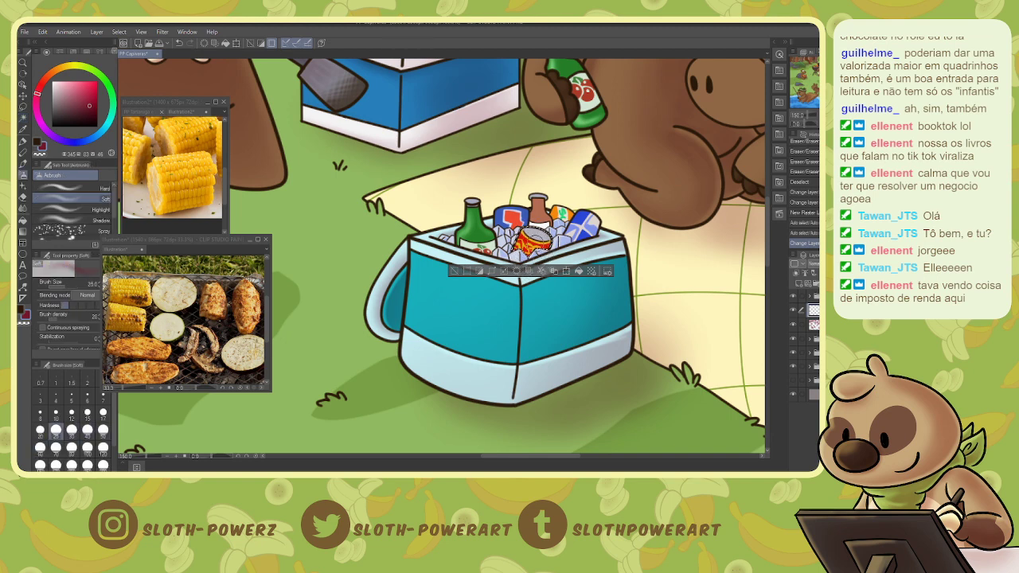
{"action": "key", "text": "bracketleft"}
{"action": "key", "text": "bracketleft"}
{"action": "key", "text": "bracketleft"}
{"action": "key", "text": "bracketleft"}
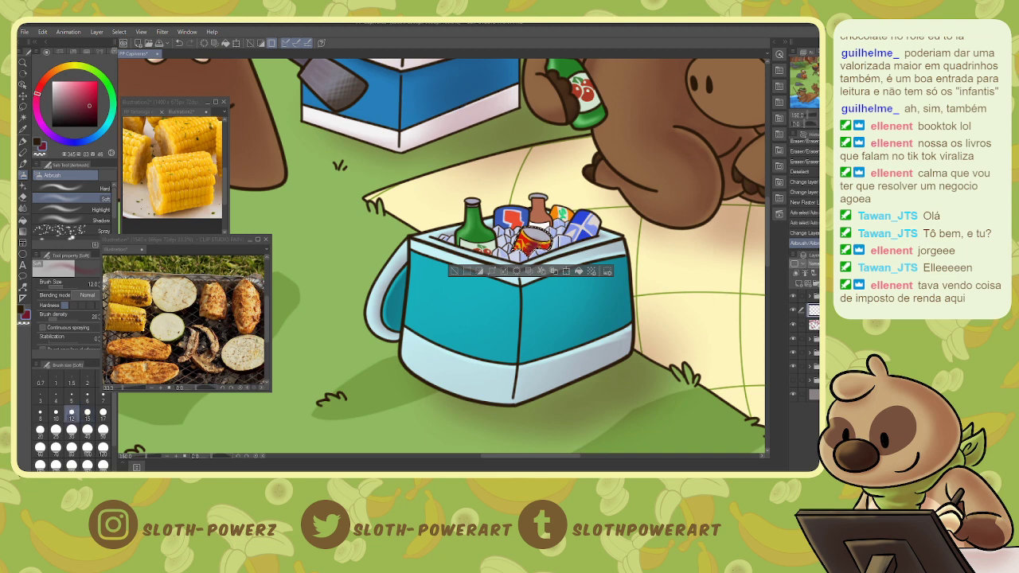
{"action": "key", "text": "bracketright"}
{"action": "key", "text": "bracketright"}
{"action": "key", "text": "bracketright"}
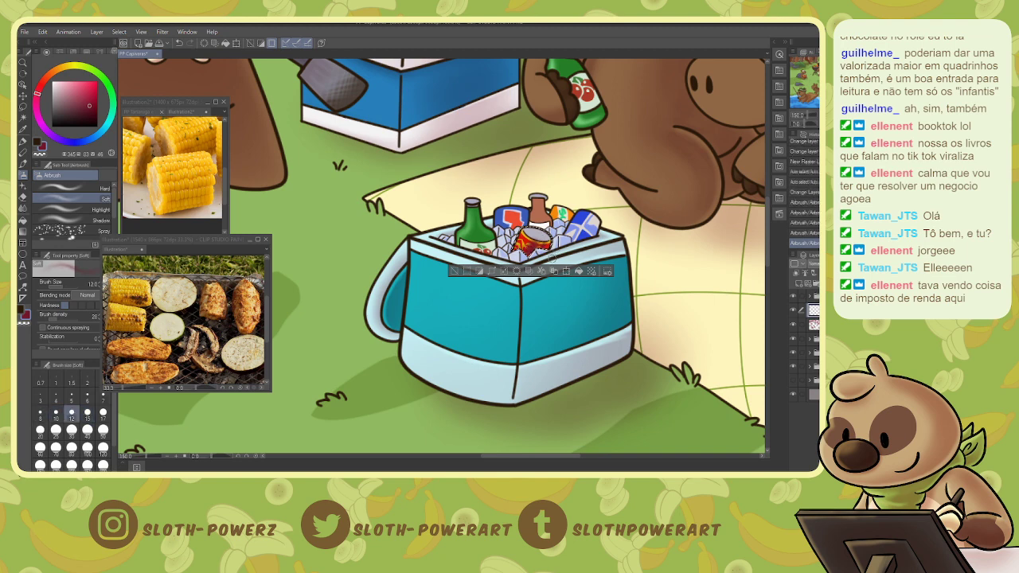
- Erase highlights from the red and yellow can, and shade the blue and red can behind it
{"action": "key", "text": "e"}
{"action": "left_click_drag", "start_coordinate": [526, 236], "coordinate": [531, 242]}
{"action": "mouse_move", "coordinate": [526, 237]}
{"action": "left_mouse_down"}
{"action": "mouse_move", "coordinate": [531, 244]}
{"action": "mouse_move", "coordinate": [509, 218]}
{"action": "mouse_move", "coordinate": [516, 212]}
{"action": "left_mouse_up"}
{"action": "key", "text": "b"}
{"action": "key", "text": "e"}
- Auto-select the tilted blue can at the cooler's far corner and shade it with the size 12 soft airbrush
{"action": "key", "text": "w"}
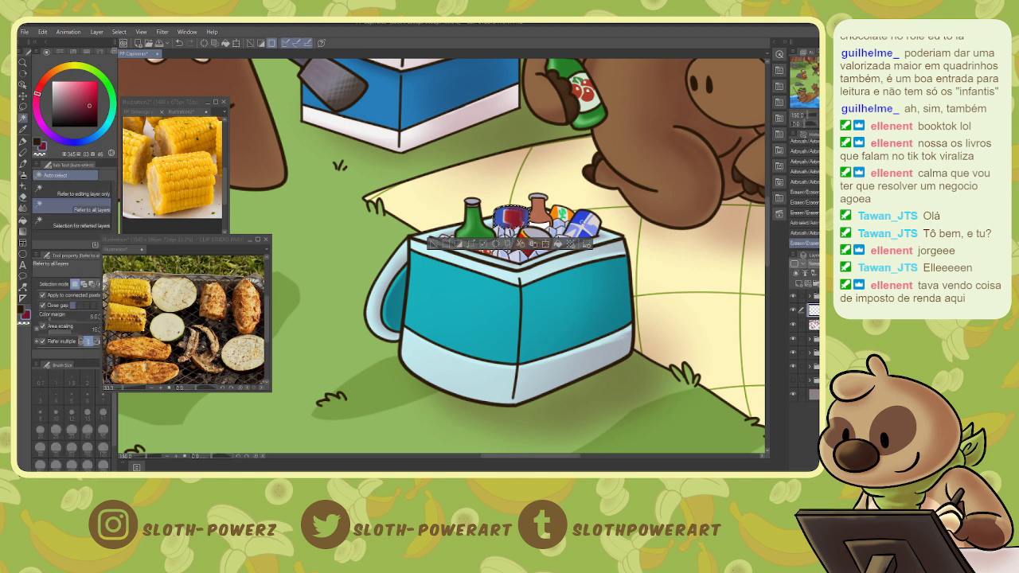
{"action": "left_click", "coordinate": [585, 226]}
{"action": "key", "text": "b"}
{"action": "mouse_move", "coordinate": [592, 218]}
{"action": "left_mouse_down"}
{"action": "mouse_move", "coordinate": [570, 237]}
{"action": "mouse_move", "coordinate": [563, 221]}
{"action": "left_mouse_up"}
{"action": "key", "text": "e"}
- Shade the orange can within an auto-selection, clear the selection, and erase highlights on it with the soft eraser at size 6
{"action": "key", "text": "w"}
{"action": "left_click", "coordinate": [563, 214]}
{"action": "key", "text": "b"}
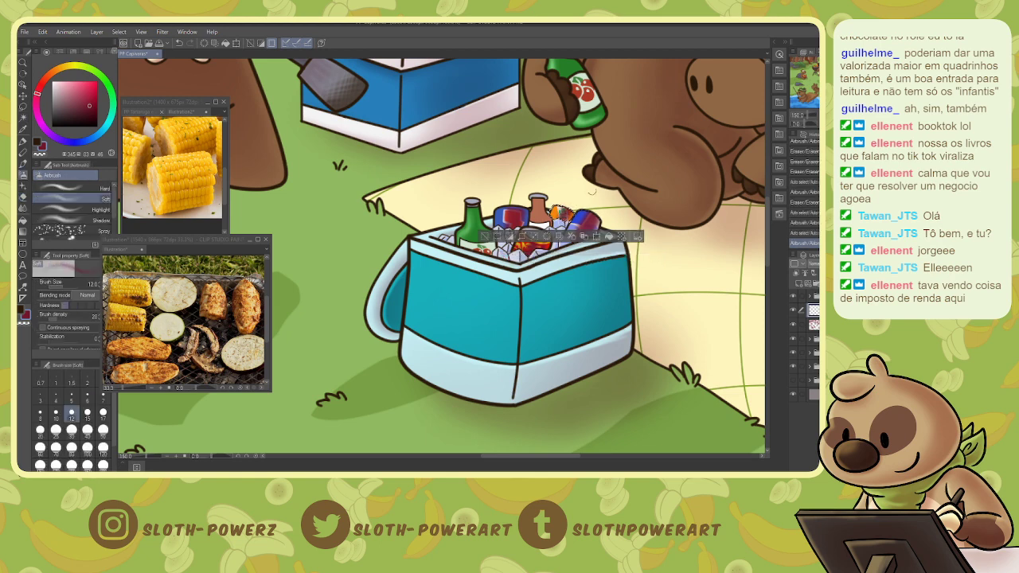
{"action": "key", "text": "ctrl+d"}
{"action": "key", "text": "w"}
{"action": "key", "text": "e"}
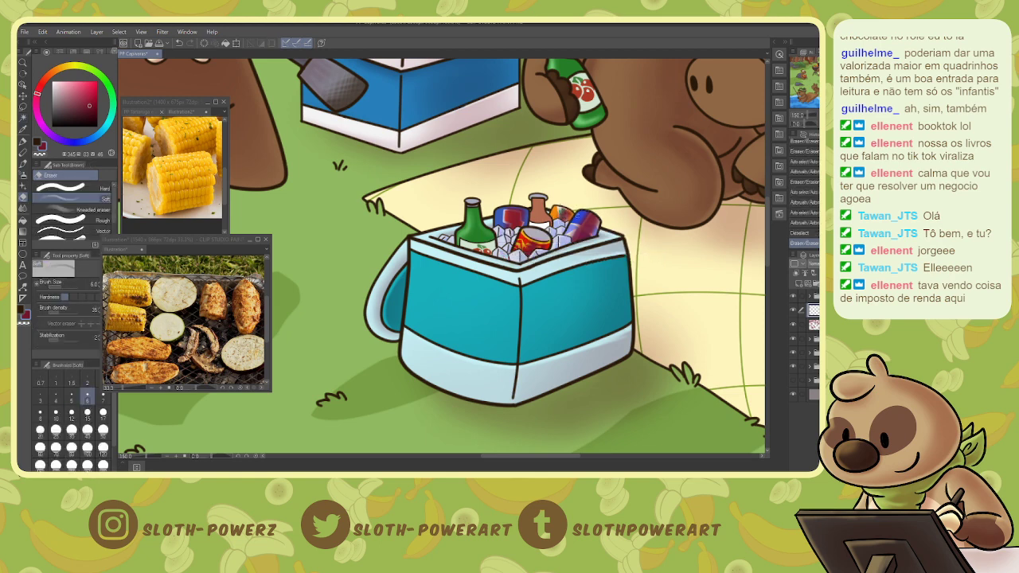
{"action": "left_click_drag", "start_coordinate": [557, 210], "coordinate": [563, 209]}
{"action": "left_click_drag", "start_coordinate": [567, 214], "coordinate": [569, 218]}
- Set the new can-shading layer's blending mode to Multiply
{"action": "left_click", "coordinate": [813, 263]}
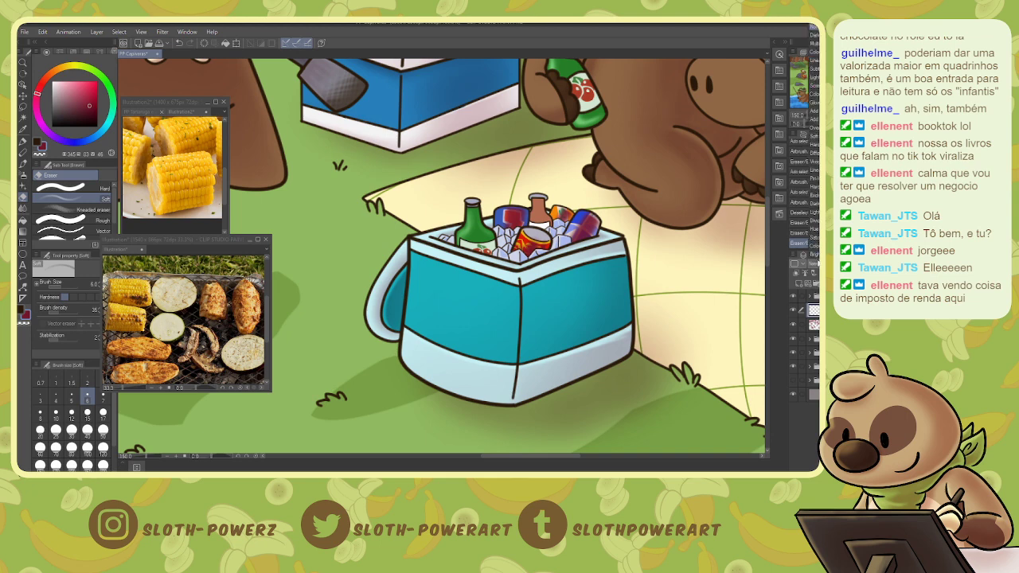
{"action": "left_click", "coordinate": [814, 44]}
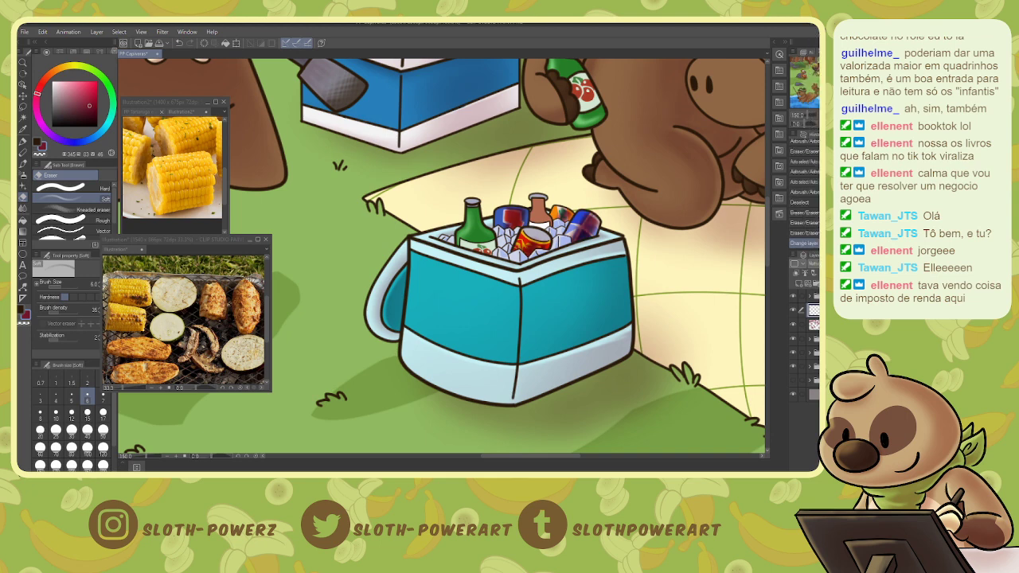
- Lower the opacity of the can-shading layer and create a new raster layer above it
{"action": "left_click", "coordinate": [844, 263]}
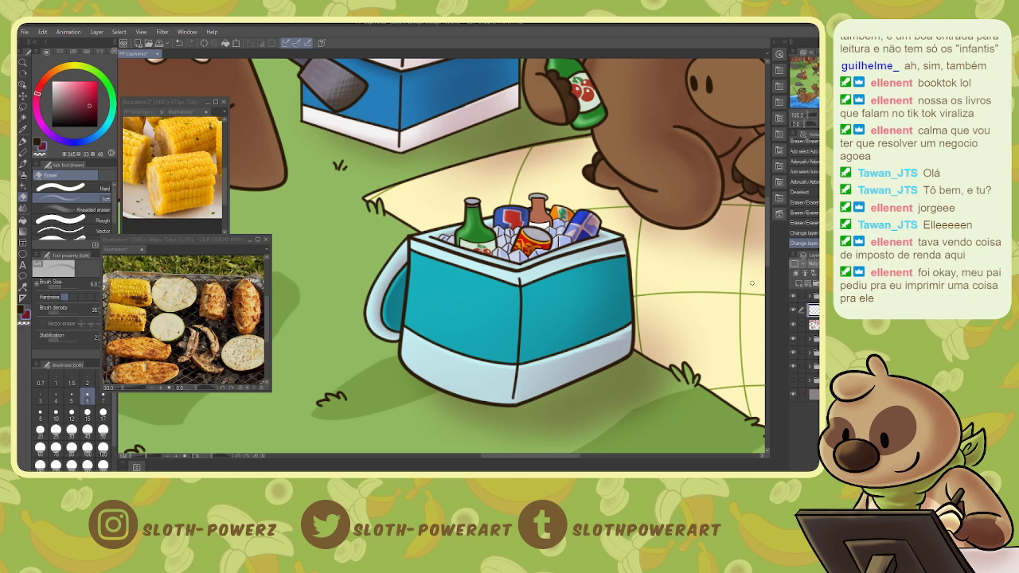
{"action": "left_click", "coordinate": [799, 283]}
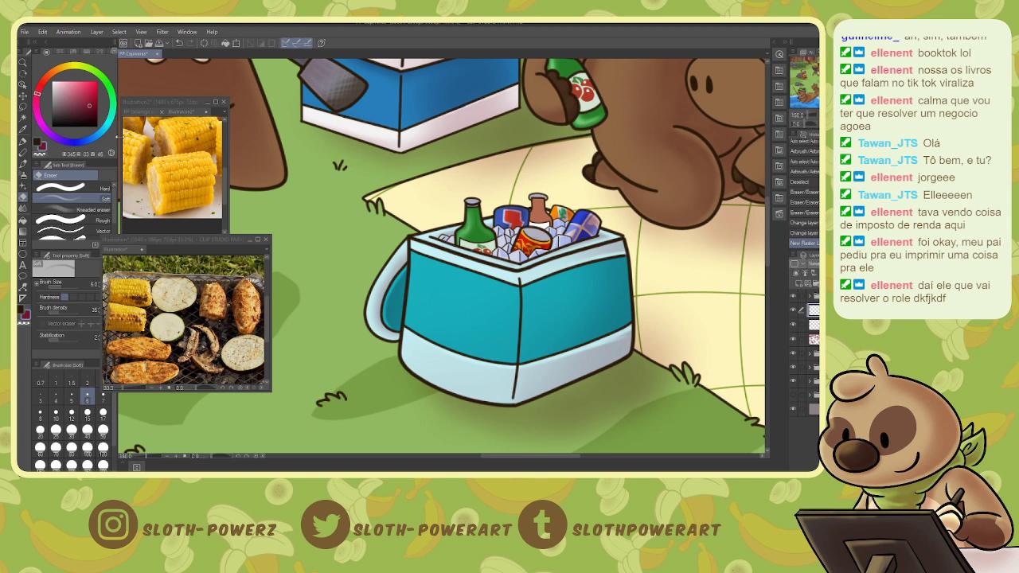
- Airbrush a pale pink highlight on the red can, set the soft airbrush to size 5, and switch the new layer's blending mode to Add
{"action": "left_click", "coordinate": [67, 83]}
{"action": "key", "text": "b"}
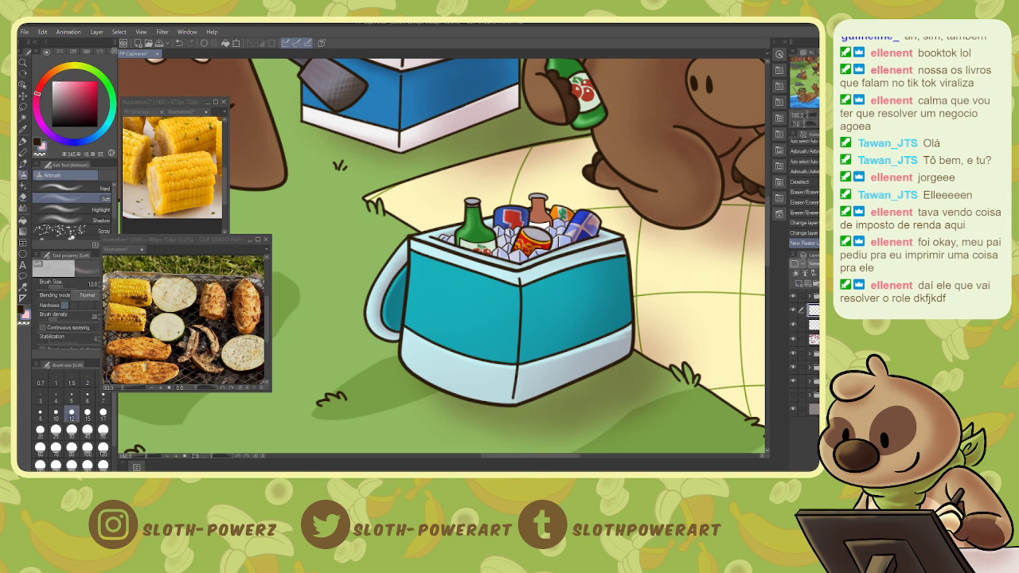
{"action": "key", "text": "bracketleft"}
{"action": "key", "text": "bracketleft"}
{"action": "key", "text": "bracketleft"}
{"action": "key", "text": "bracketleft"}
{"action": "key", "text": "bracketleft"}
{"action": "key", "text": "bracketleft"}
{"action": "key", "text": "bracketleft"}
{"action": "mouse_move", "coordinate": [522, 232]}
{"action": "left_mouse_down"}
{"action": "mouse_move", "coordinate": [518, 244]}
{"action": "mouse_move", "coordinate": [543, 242]}
{"action": "left_mouse_up"}
{"action": "key", "text": "bracketright"}
{"action": "key", "text": "bracketright"}
{"action": "left_click", "coordinate": [813, 264]}
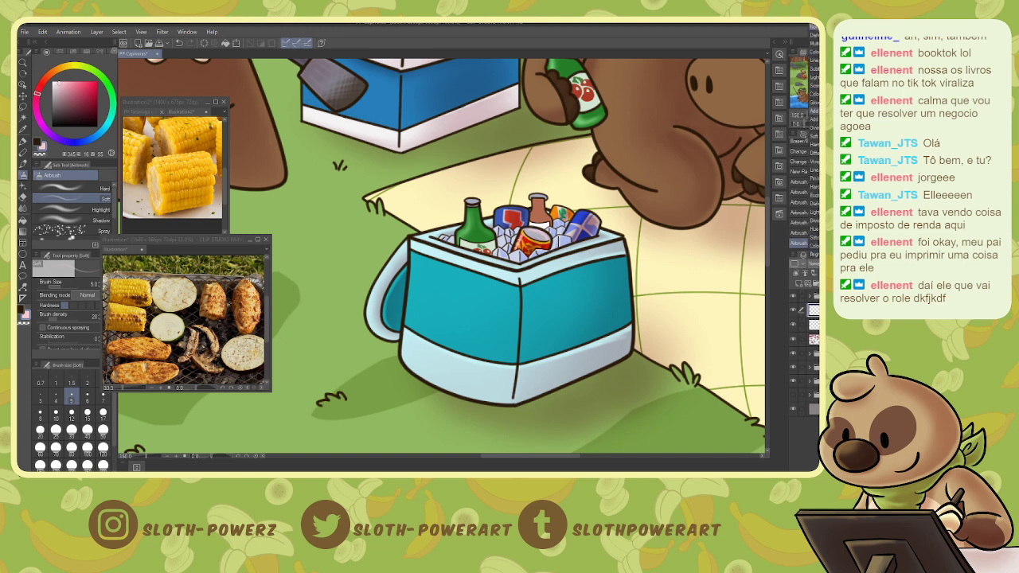
{"action": "left_click", "coordinate": [814, 110]}
- Airbrush light highlights on the bottles, cans and ice in the teal cooler
{"action": "left_click_drag", "start_coordinate": [497, 211], "coordinate": [497, 225]}
{"action": "left_click_drag", "start_coordinate": [499, 210], "coordinate": [498, 223]}
{"action": "mouse_move", "coordinate": [499, 210]}
{"action": "left_mouse_down"}
{"action": "mouse_move", "coordinate": [498, 222]}
{"action": "mouse_move", "coordinate": [534, 210]}
{"action": "left_mouse_up"}
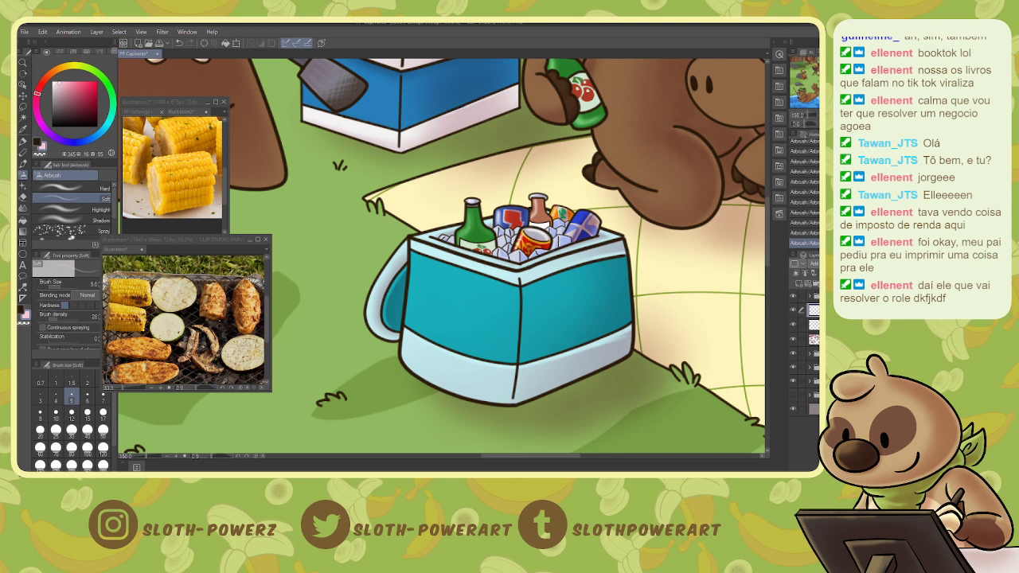
{"action": "left_click_drag", "start_coordinate": [578, 212], "coordinate": [577, 233]}
{"action": "key", "text": "ctrl+minus"}
{"action": "key", "text": "ctrl+minus"}
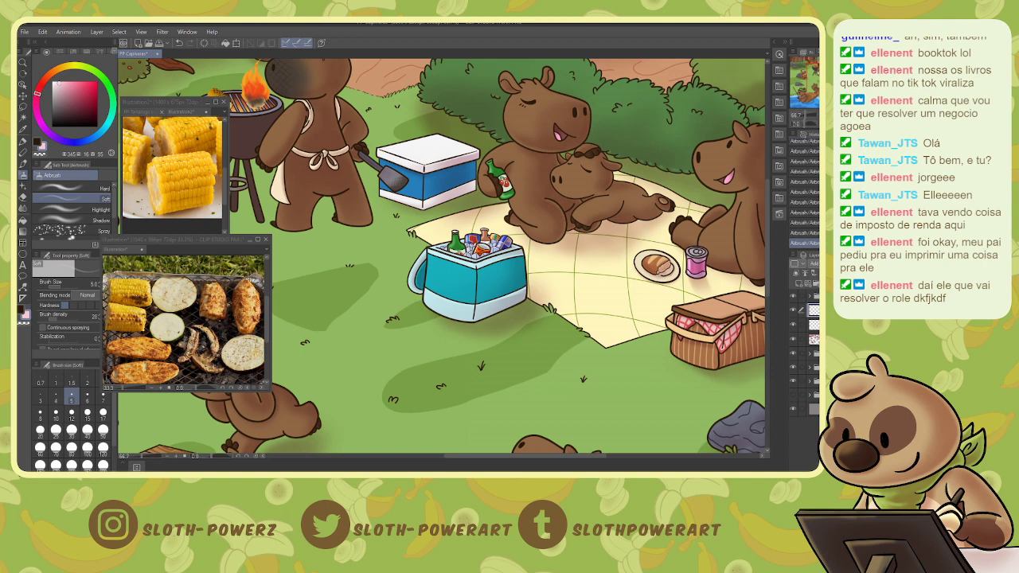
{"action": "key", "text": "ctrl+plus"}
{"action": "left_click_drag", "start_coordinate": [572, 231], "coordinate": [315, 284]}
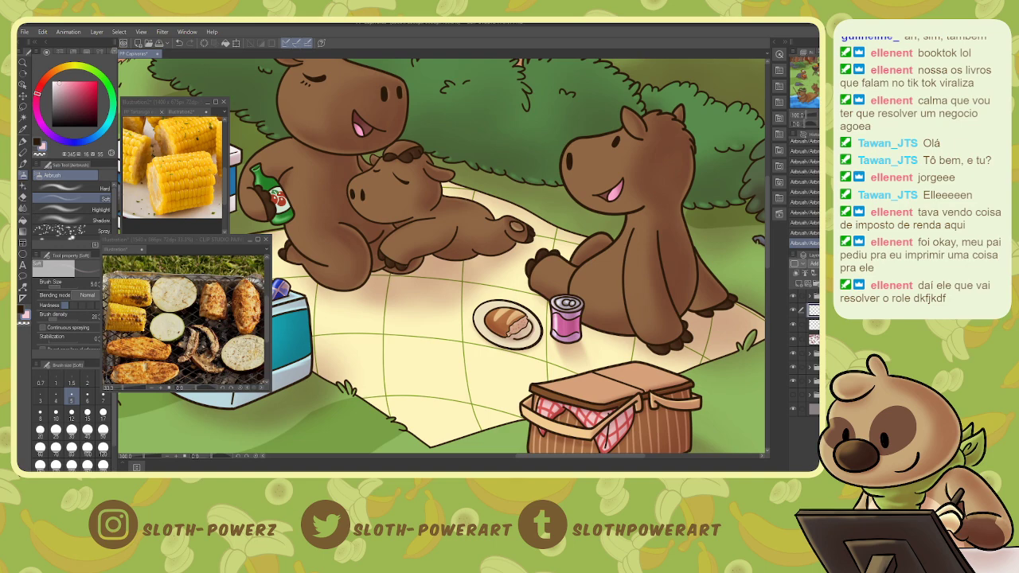
- Choose a yellow-orange glow colour and auto-select the head and torso of the capybara at the barbecue for soft airbrushing
{"action": "key", "text": "ctrl+minus"}
{"action": "key", "text": "ctrl+minus"}
{"action": "left_click_drag", "start_coordinate": [397, 239], "coordinate": [627, 328]}
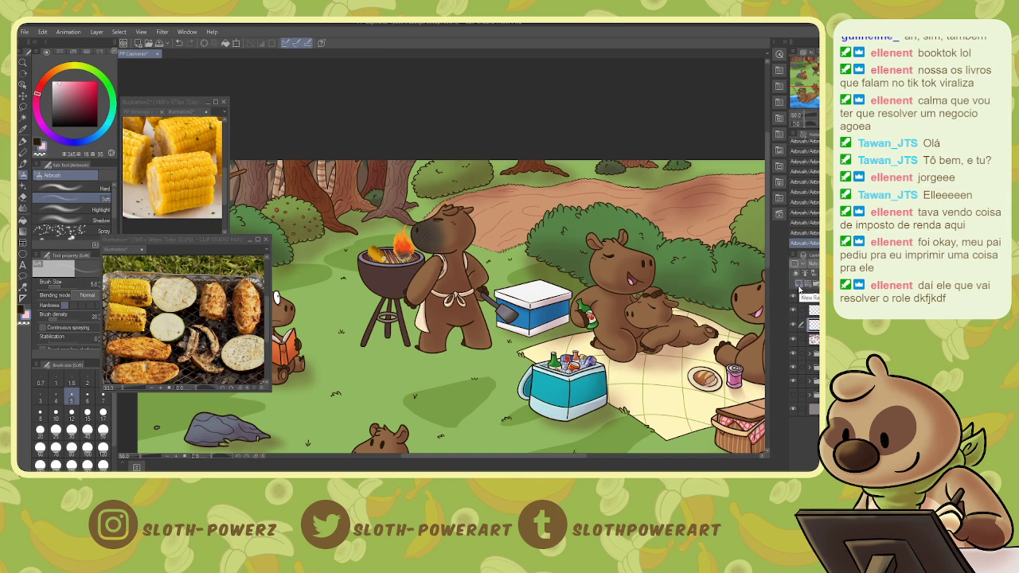
{"action": "mouse_move", "coordinate": [68, 74]}
{"action": "left_mouse_down"}
{"action": "mouse_move", "coordinate": [48, 78]}
{"action": "mouse_move", "coordinate": [61, 68]}
{"action": "left_mouse_up"}
{"action": "left_click", "coordinate": [82, 80]}
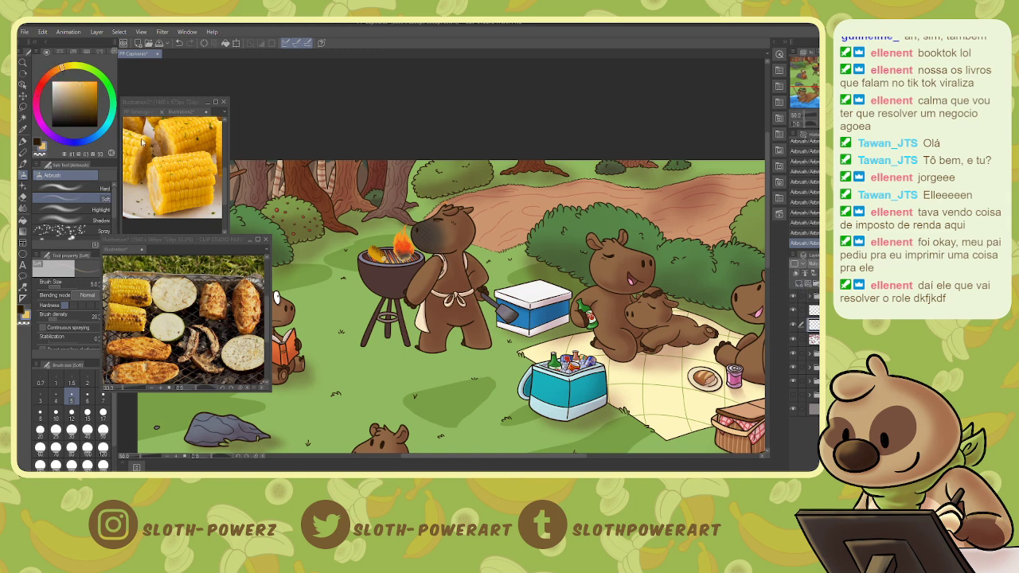
{"action": "key", "text": "ctrl+plus"}
{"action": "key", "text": "ctrl+plus"}
{"action": "left_click_drag", "start_coordinate": [458, 239], "coordinate": [590, 273]}
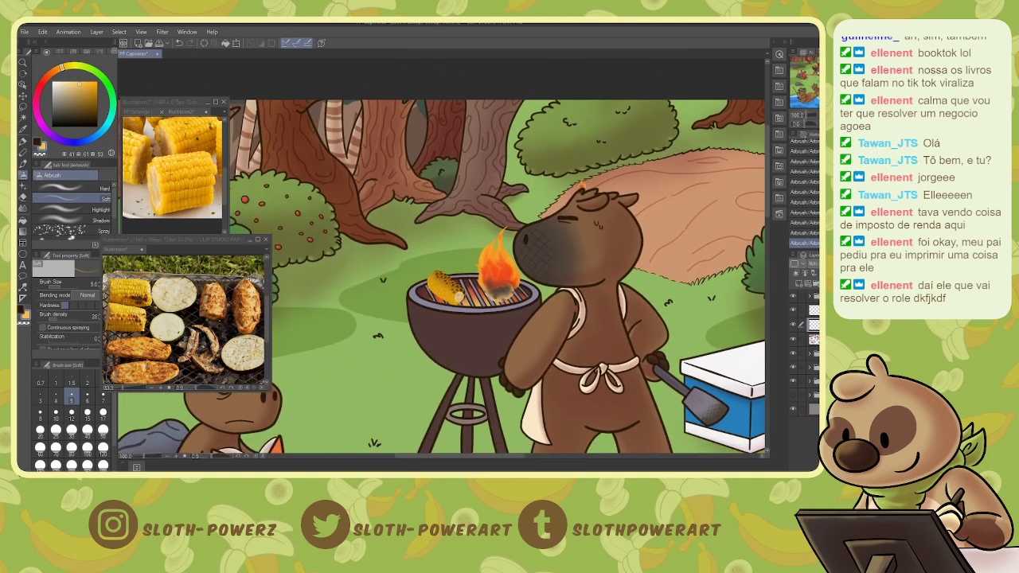
{"action": "key", "text": "w"}
{"action": "left_click", "coordinate": [592, 267]}
{"action": "key", "text": "b"}
{"action": "key", "text": "b"}
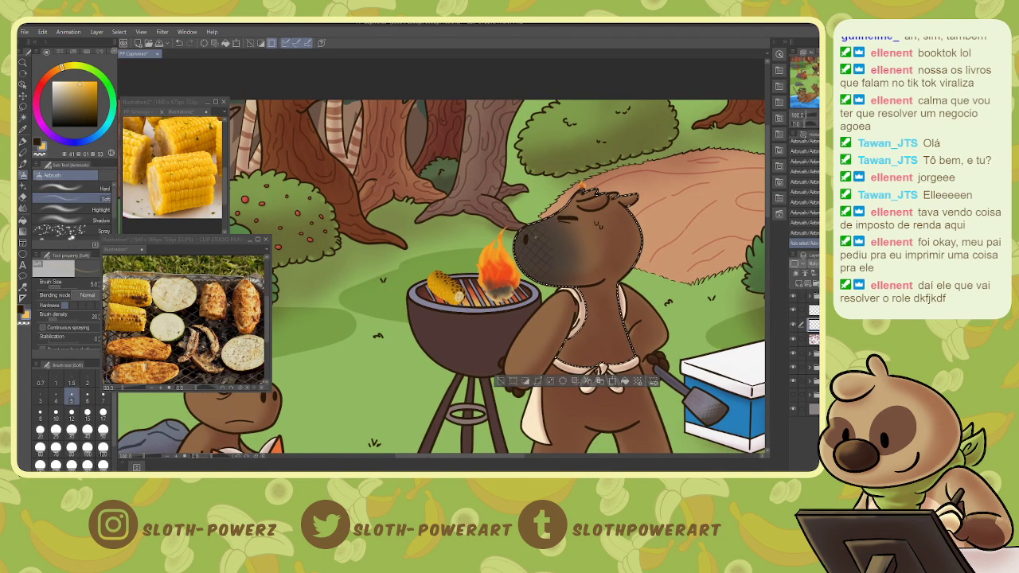
- Enlarge the soft airbrush to size 17 and revert the trial strokes on the grilling capybara to the auto-selection state
{"action": "key", "text": "bracketright"}
{"action": "key", "text": "bracketright"}
{"action": "key", "text": "bracketright"}
{"action": "key", "text": "bracketright"}
{"action": "key", "text": "bracketright"}
{"action": "key", "text": "bracketright"}
{"action": "key", "text": "bracketright"}
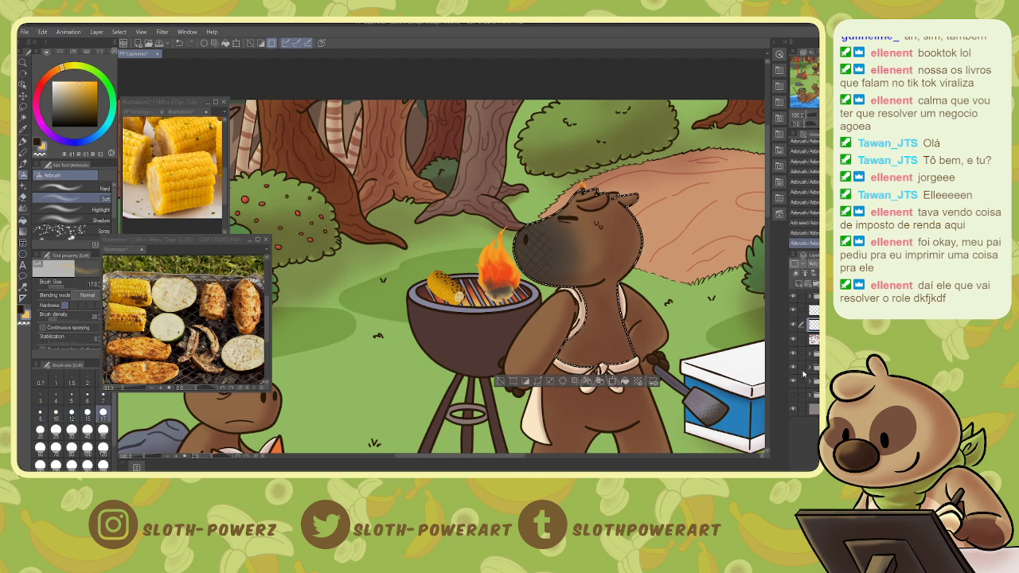
{"action": "left_click", "coordinate": [804, 223]}
- Create a new raster layer, undo the trial glow strokes on the muzzle, and move the layer inside the top layer folder
{"action": "left_click", "coordinate": [807, 296]}
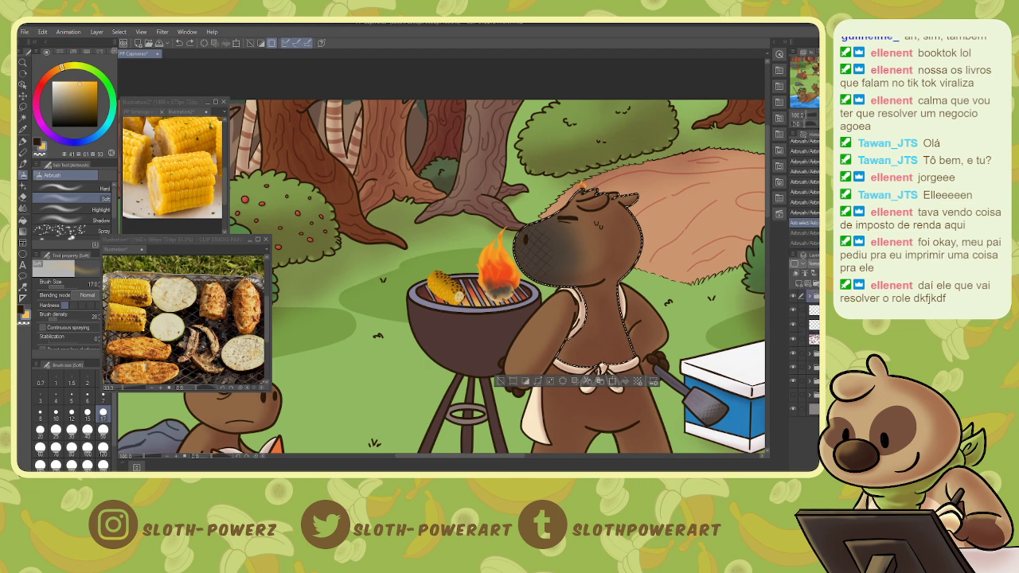
{"action": "left_click", "coordinate": [799, 285]}
{"action": "mouse_move", "coordinate": [537, 222]}
{"action": "left_mouse_down"}
{"action": "mouse_move", "coordinate": [518, 239]}
{"action": "mouse_move", "coordinate": [522, 274]}
{"action": "left_mouse_up"}
{"action": "key", "text": "ctrl+z"}
{"action": "key", "text": "ctrl+z"}
{"action": "key", "text": "ctrl+z"}
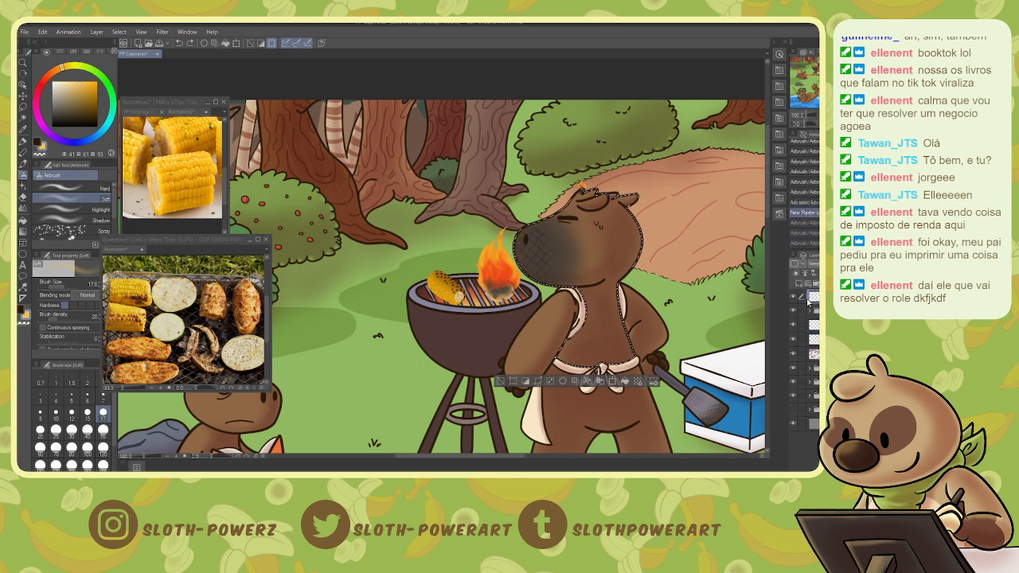
{"action": "left_click", "coordinate": [808, 310]}
{"action": "left_click_drag", "start_coordinate": [814, 310], "coordinate": [813, 335]}
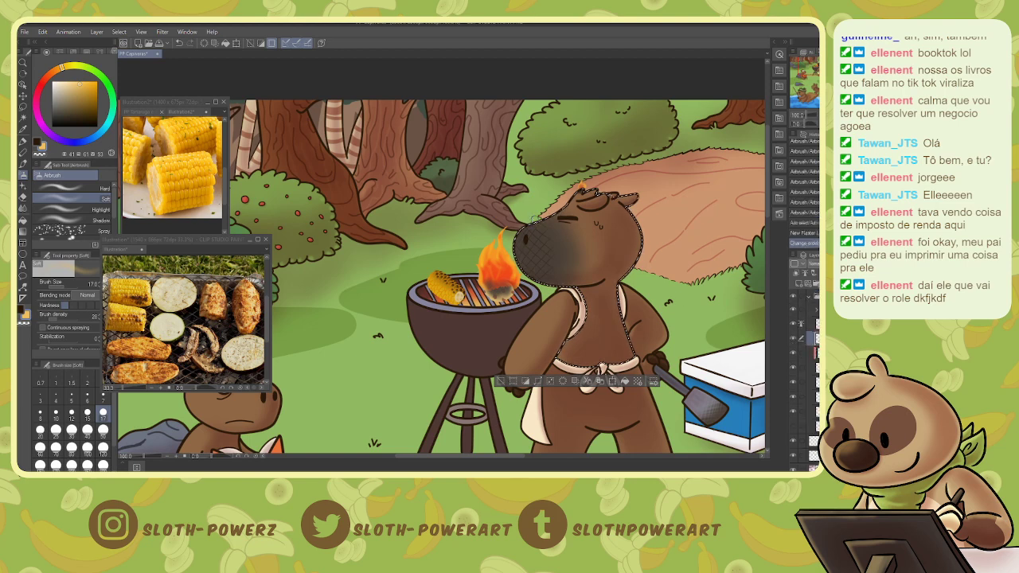
- Airbrush a warm glow along the grilling capybara's forehead, muzzle and chin on the side facing the fire
{"action": "mouse_move", "coordinate": [535, 221]}
{"action": "left_mouse_down"}
{"action": "mouse_move", "coordinate": [515, 253]}
{"action": "mouse_move", "coordinate": [560, 208]}
{"action": "left_mouse_up"}
{"action": "left_click_drag", "start_coordinate": [554, 215], "coordinate": [573, 195]}
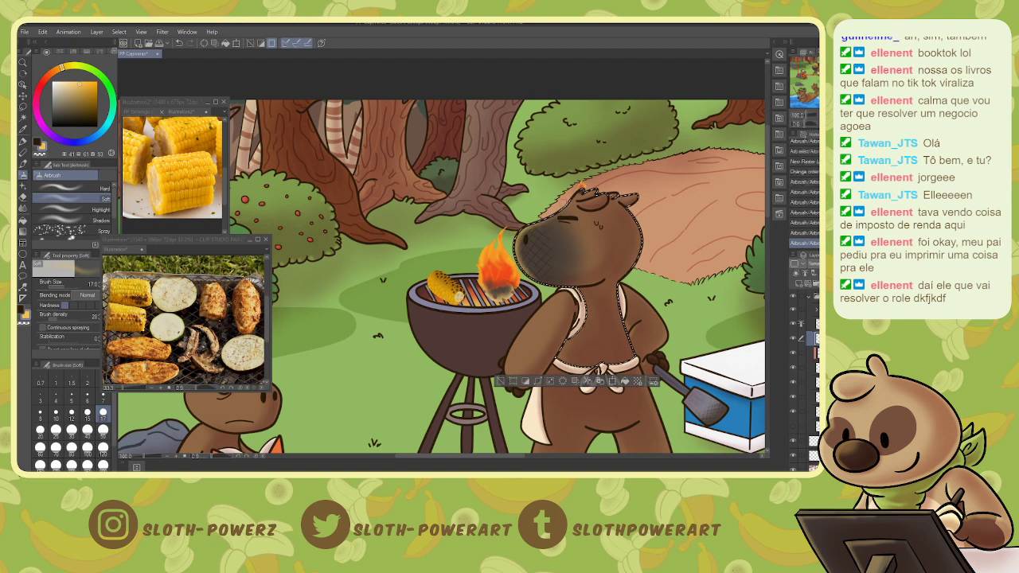
{"action": "left_click_drag", "start_coordinate": [521, 261], "coordinate": [545, 282]}
{"action": "mouse_move", "coordinate": [529, 272]}
{"action": "left_mouse_down"}
{"action": "mouse_move", "coordinate": [547, 284]}
{"action": "mouse_move", "coordinate": [510, 371]}
{"action": "left_mouse_up"}
- Auto-select the grilling capybara's arm nearest the grill and airbrush a warm glow along its fire-facing edge
{"action": "key", "text": "w"}
{"action": "left_click", "coordinate": [559, 306]}
{"action": "key", "text": "b"}
{"action": "left_click_drag", "start_coordinate": [558, 296], "coordinate": [512, 349]}
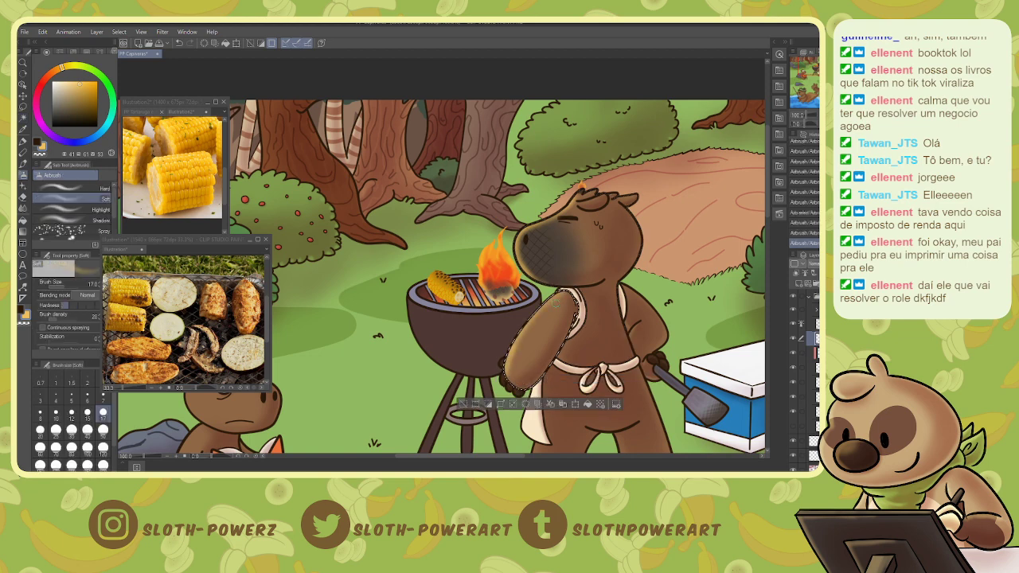
- Auto-select the hair tufts on the grilling capybara's head, airbrush a warm glow on them, and clear the selection
{"action": "key", "text": "w"}
{"action": "left_click", "coordinate": [595, 298]}
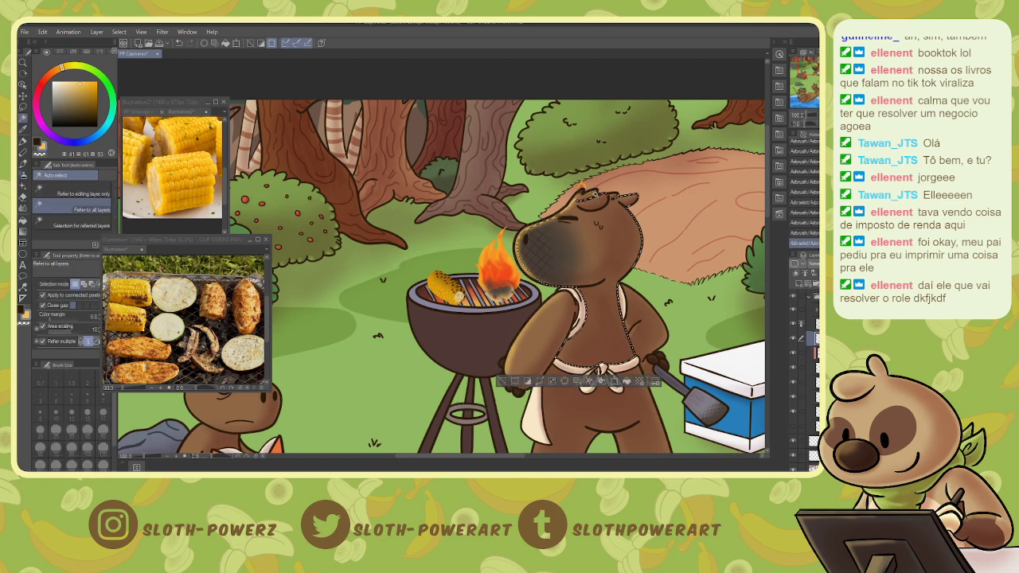
{"action": "left_click", "coordinate": [593, 194]}
{"action": "key", "text": "b"}
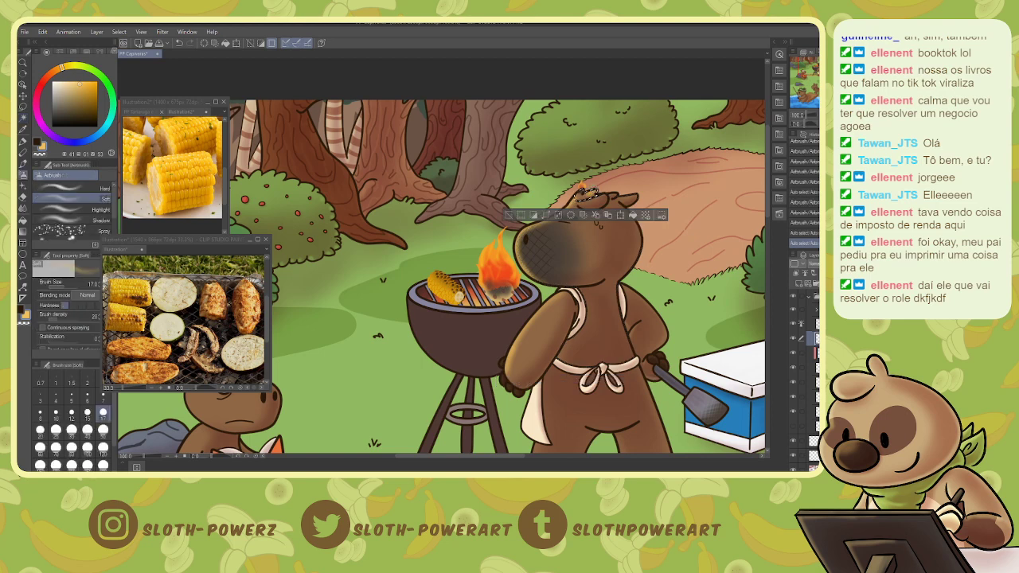
{"action": "key", "text": "w"}
{"action": "left_click", "coordinate": [593, 199]}
{"action": "key", "text": "b"}
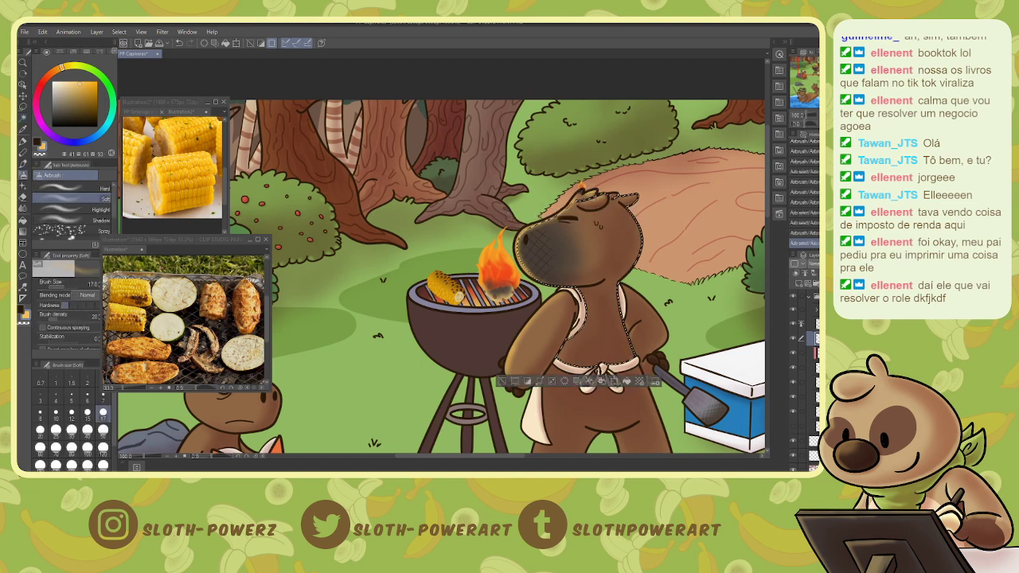
{"action": "key", "text": "w"}
{"action": "left_click", "coordinate": [611, 196]}
{"action": "key", "text": "b"}
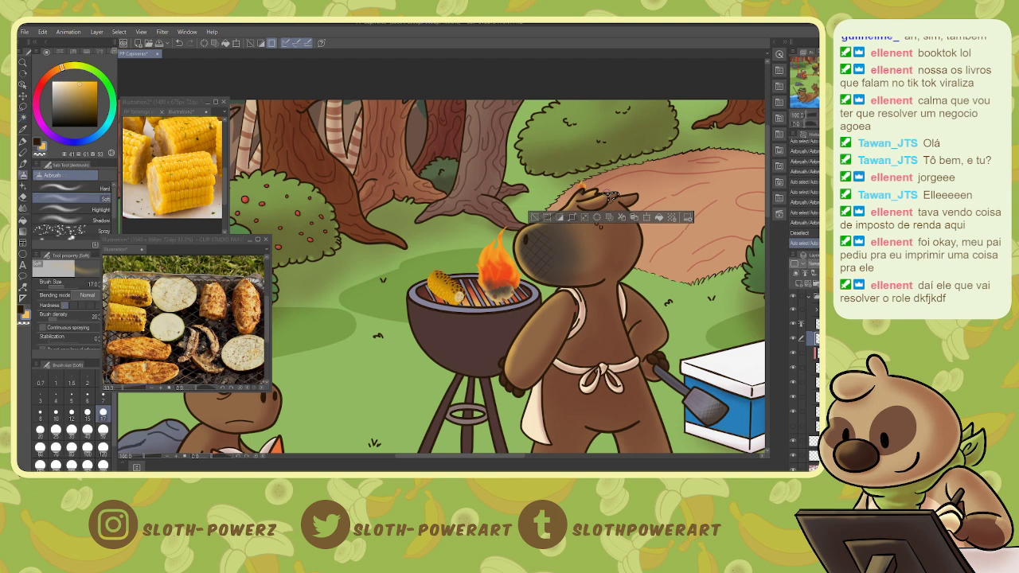
{"action": "key", "text": "w"}
{"action": "left_click", "coordinate": [625, 195]}
{"action": "key", "text": "b"}
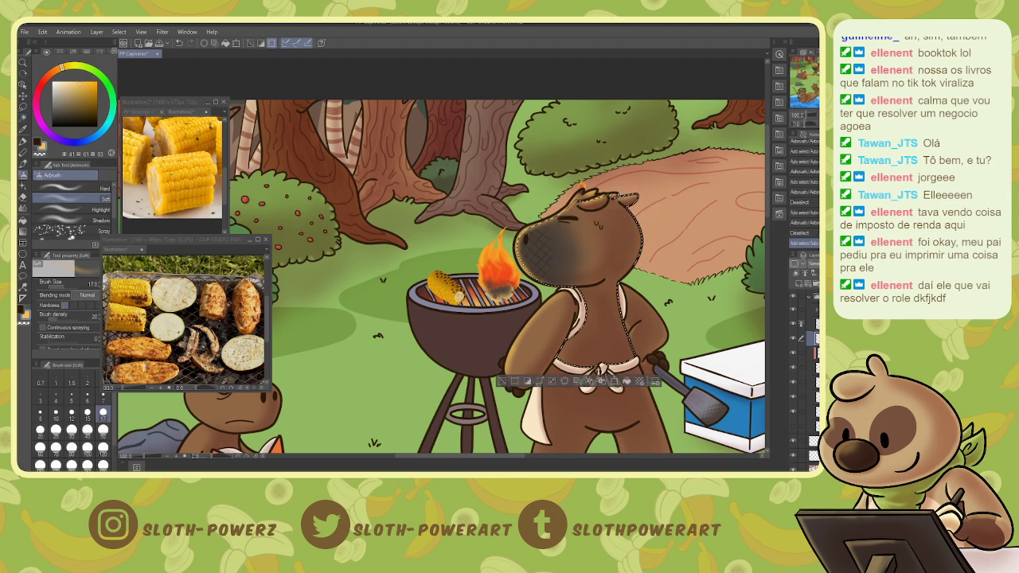
{"action": "key", "text": "ctrl+d"}
- Auto-select the upper fingers of the hand beside the grill and airbrush a warm glow on them
{"action": "key", "text": "w"}
{"action": "left_click", "coordinate": [504, 363]}
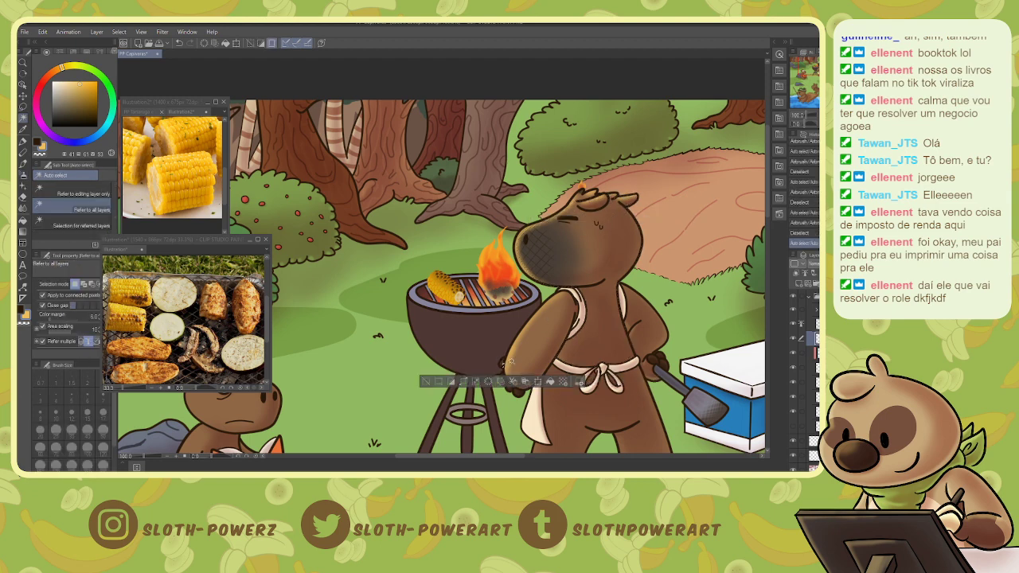
{"action": "key", "text": "b"}
{"action": "key", "text": "w"}
{"action": "left_click", "coordinate": [502, 363]}
{"action": "key", "text": "b"}
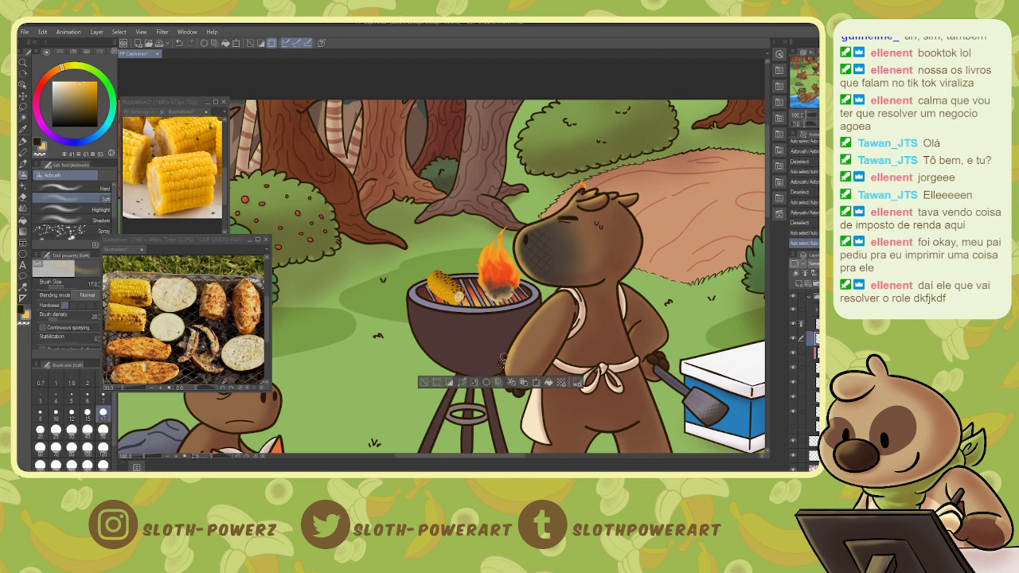
{"action": "key", "text": "w"}
{"action": "left_click", "coordinate": [504, 378]}
{"action": "key", "text": "b"}
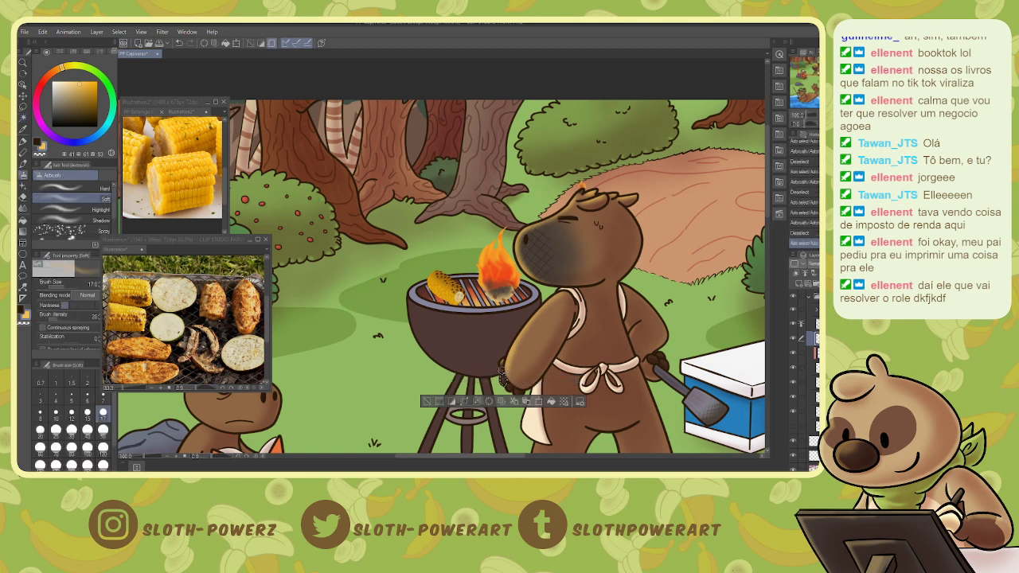
- Auto-select the lower fingers of the hand beside the grill, add the warm airbrush glow, and clear the selection
{"action": "key", "text": "w"}
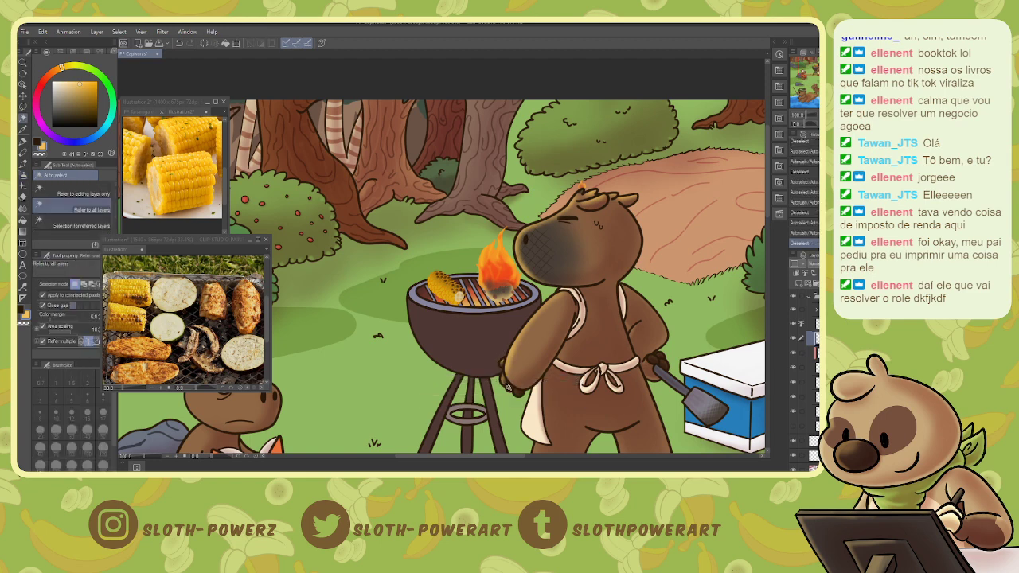
{"action": "left_click", "coordinate": [507, 382]}
{"action": "key", "text": "b"}
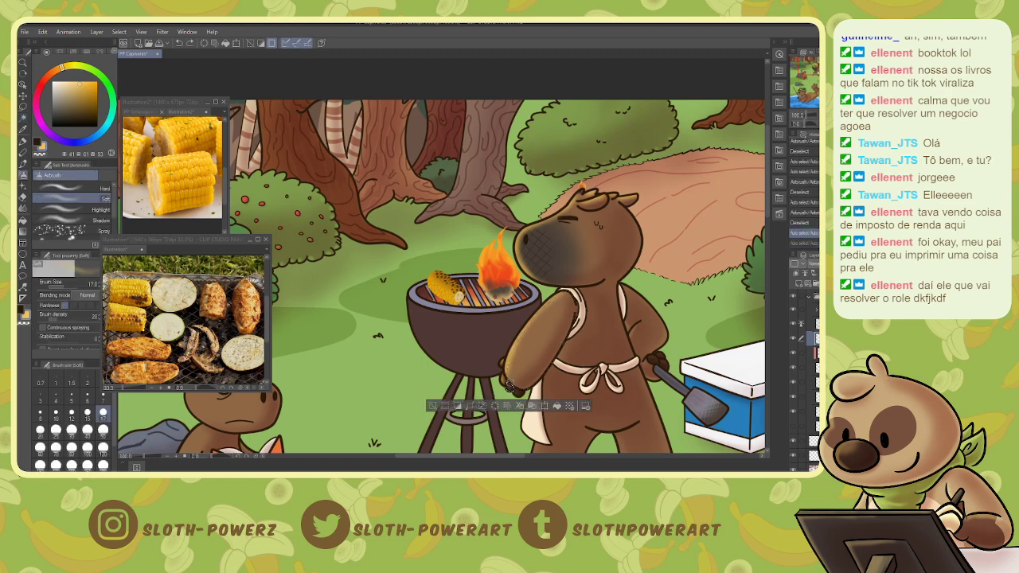
{"action": "key", "text": "b"}
{"action": "key", "text": "b"}
{"action": "key", "text": "ctrl+d"}
{"action": "key", "text": "w"}
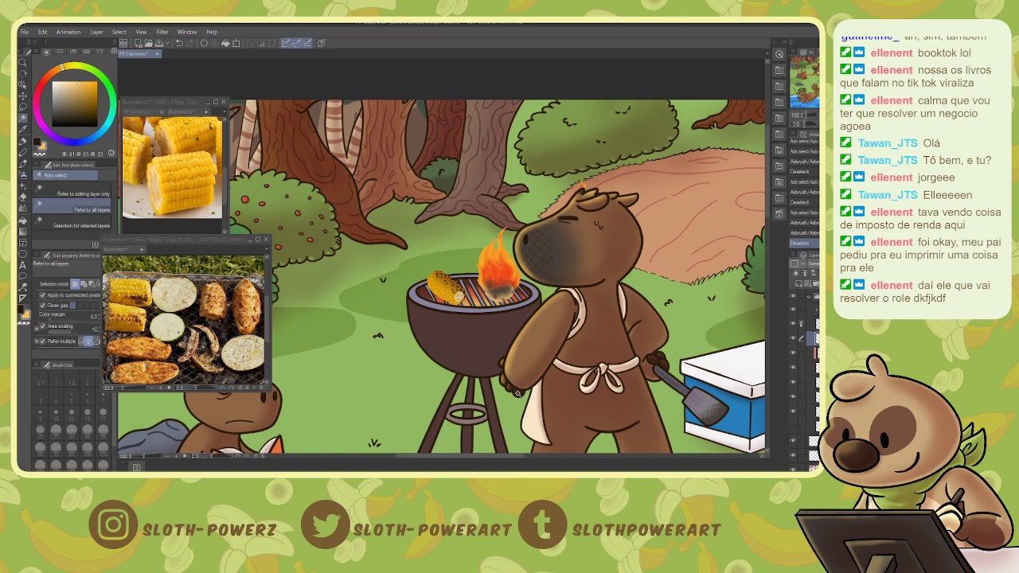
{"action": "left_click", "coordinate": [516, 389]}
{"action": "key", "text": "b"}
{"action": "left_click_drag", "start_coordinate": [513, 385], "coordinate": [516, 397]}
{"action": "key", "text": "ctrl+d"}
- Auto-select the apron's hanging skirt, airbrush a warm glow down its side, and clear the selection
{"action": "key", "text": "w"}
{"action": "left_click", "coordinate": [540, 382]}
{"action": "key", "text": "b"}
{"action": "left_click_drag", "start_coordinate": [528, 437], "coordinate": [543, 414]}
{"action": "left_click_drag", "start_coordinate": [539, 382], "coordinate": [543, 409]}
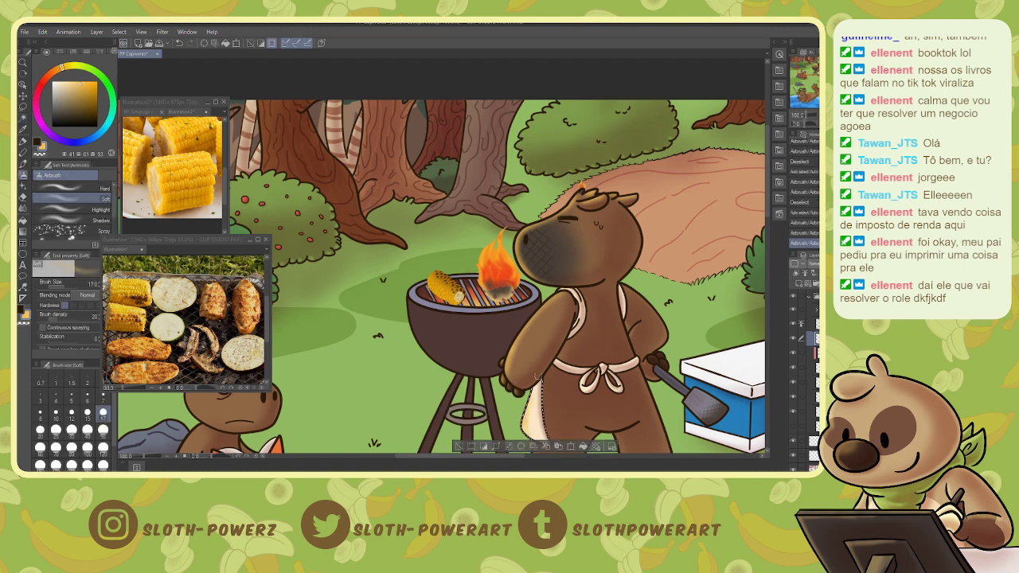
{"action": "key", "text": "ctrl+d"}
- Select the apron strap beside the near arm, refine the area with the lasso, airbrush a warm glow on it, and deselect
{"action": "key", "text": "w"}
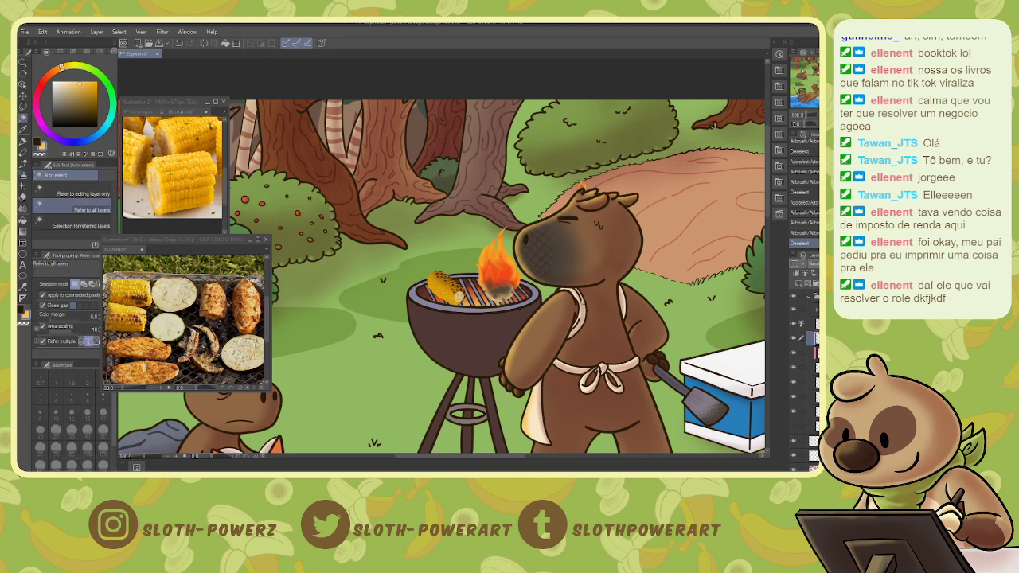
{"action": "left_click", "coordinate": [581, 304]}
{"action": "key", "text": "b"}
{"action": "key", "text": "m"}
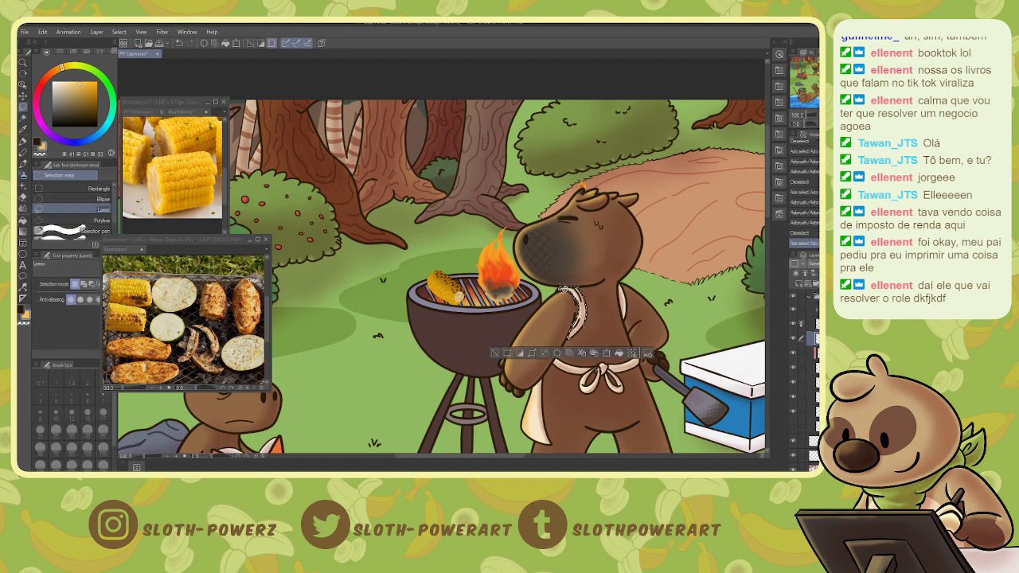
{"action": "mouse_move", "coordinate": [564, 287]}
{"action": "left_mouse_down"}
{"action": "mouse_move", "coordinate": [574, 288]}
{"action": "mouse_move", "coordinate": [562, 287]}
{"action": "mouse_move", "coordinate": [575, 313]}
{"action": "left_mouse_up"}
{"action": "key", "text": "b"}
{"action": "key", "text": "ctrl+d"}
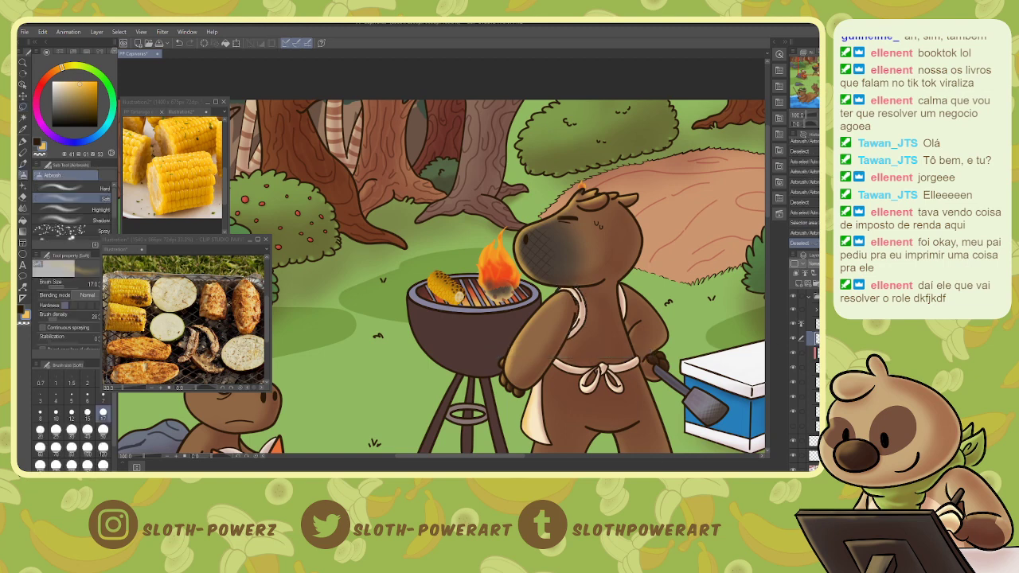
- Set the fire-glow layer's blending mode to Add
{"action": "left_click", "coordinate": [814, 264]}
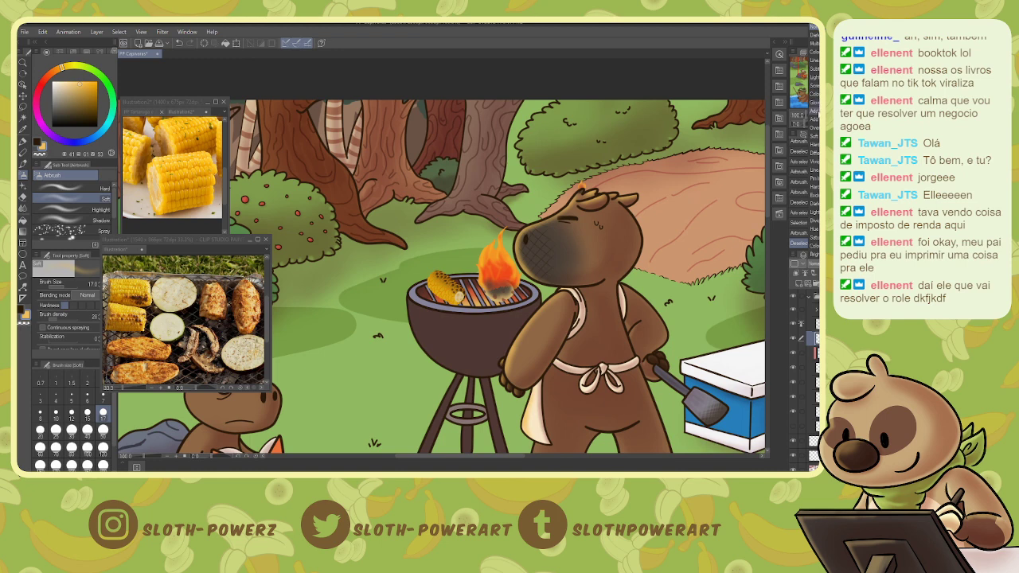
{"action": "left_click", "coordinate": [817, 114]}
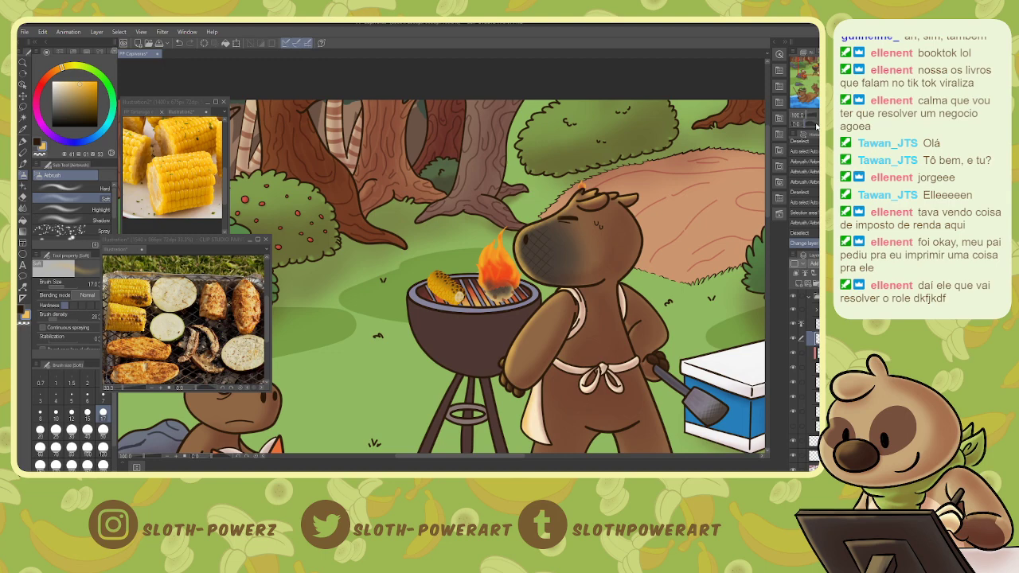
{"action": "key", "text": "ctrl+minus"}
{"action": "key", "text": "ctrl+minus"}
{"action": "key", "text": "ctrl+minus"}
{"action": "key", "text": "ctrl+minus"}
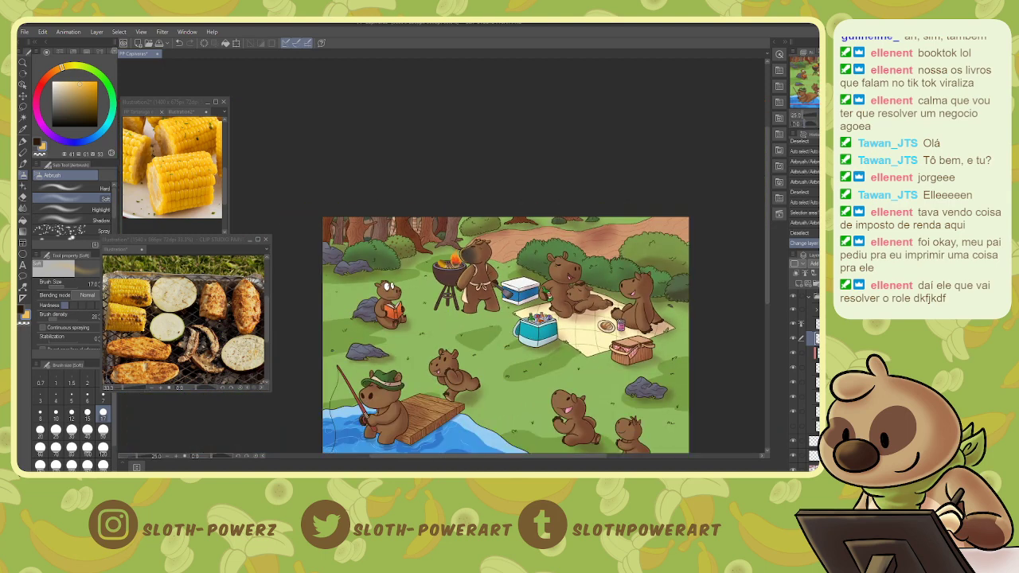
- Close the expanded layer group, select the shading layer below it, and pick a dark red from the color set
{"action": "left_click", "coordinate": [815, 312]}
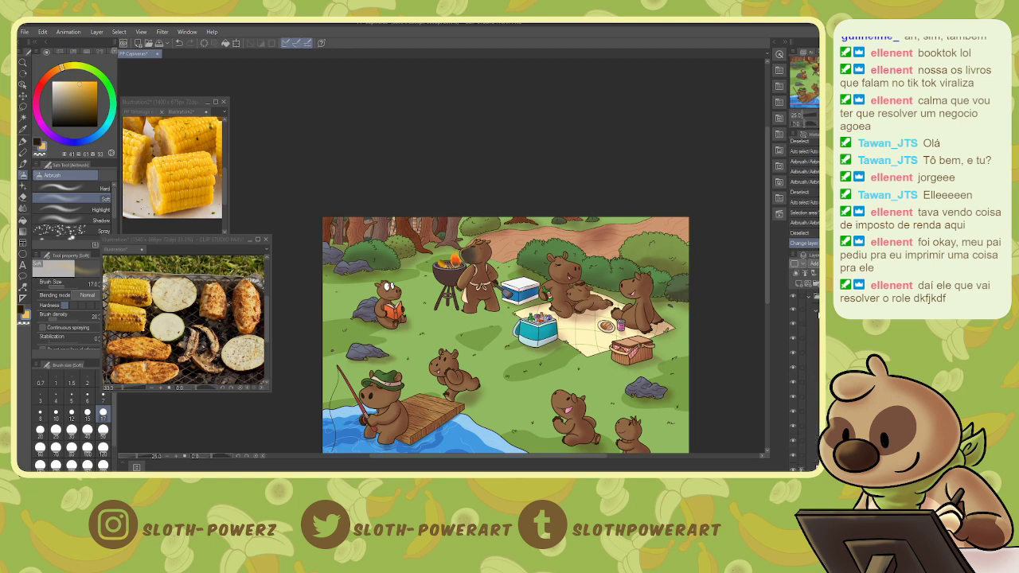
{"action": "left_click", "coordinate": [816, 312]}
{"action": "left_click", "coordinate": [810, 296]}
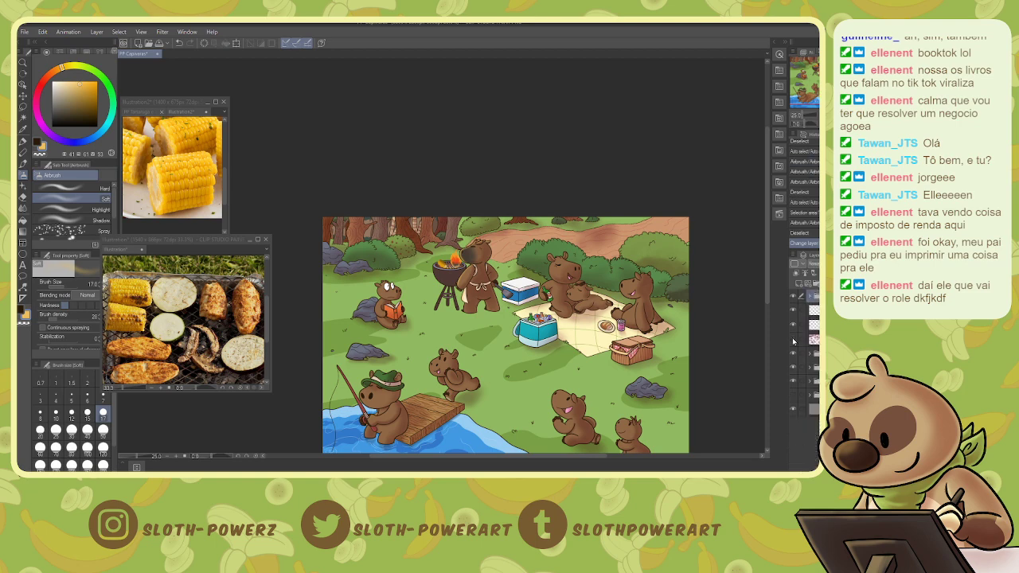
{"action": "left_click", "coordinate": [816, 340]}
{"action": "left_click", "coordinate": [76, 52]}
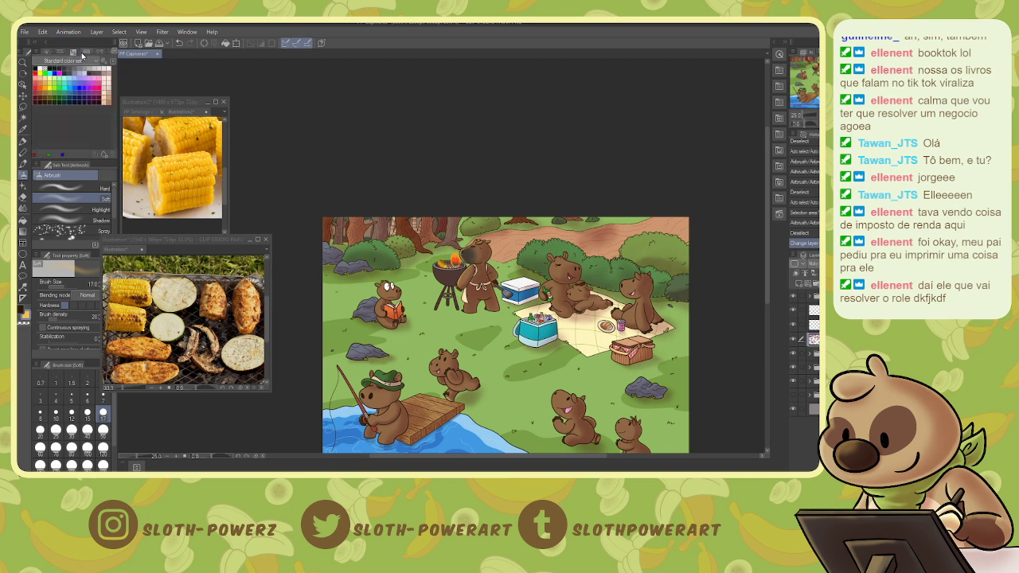
{"action": "left_click", "coordinate": [82, 53]}
{"action": "left_click", "coordinate": [49, 58]}
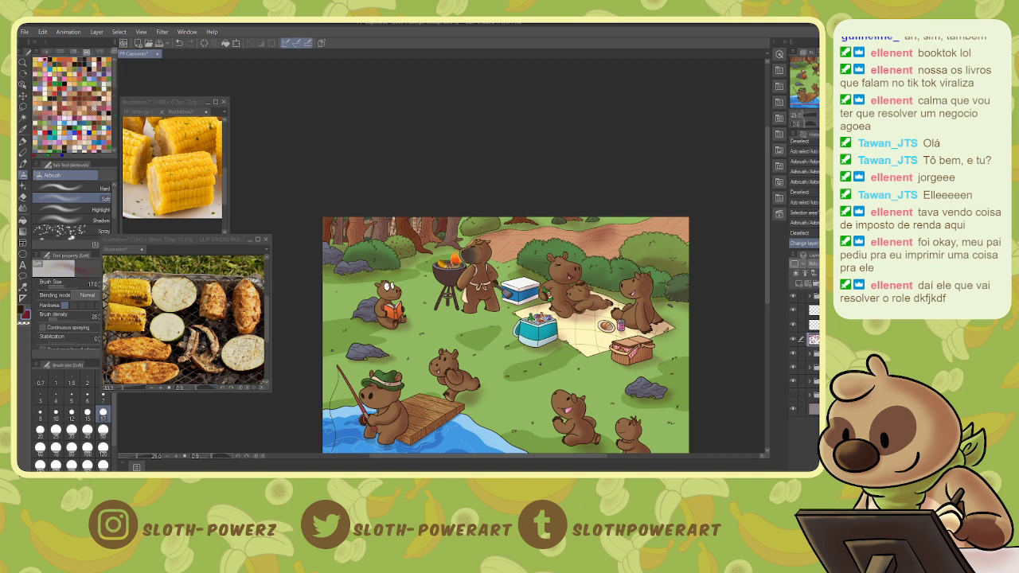
{"action": "key", "text": "w"}
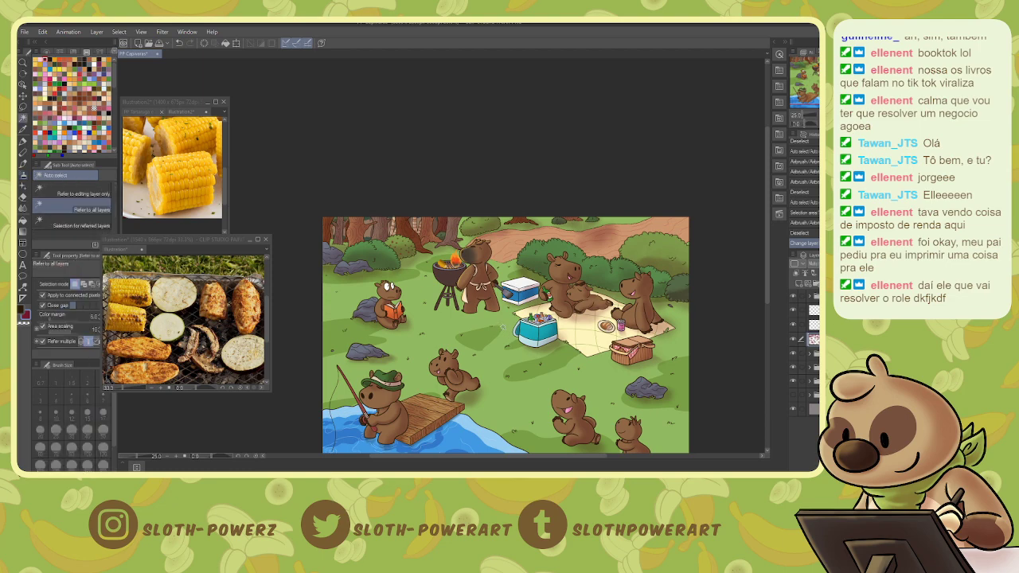
{"action": "left_click", "coordinate": [517, 359]}
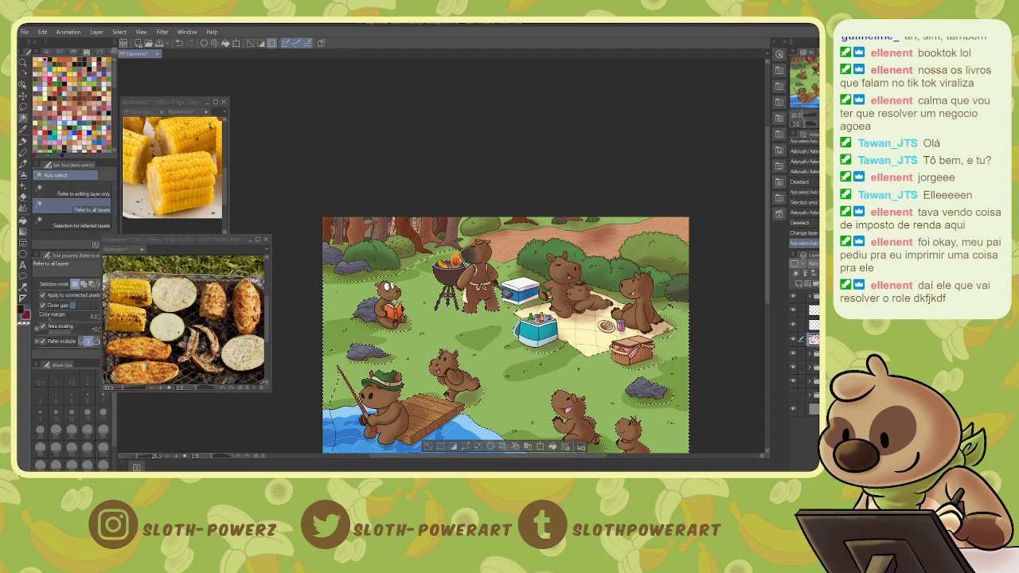
{"action": "key", "text": "ctrl+alt+0"}
{"action": "left_click_drag", "start_coordinate": [816, 89], "coordinate": [815, 89]}
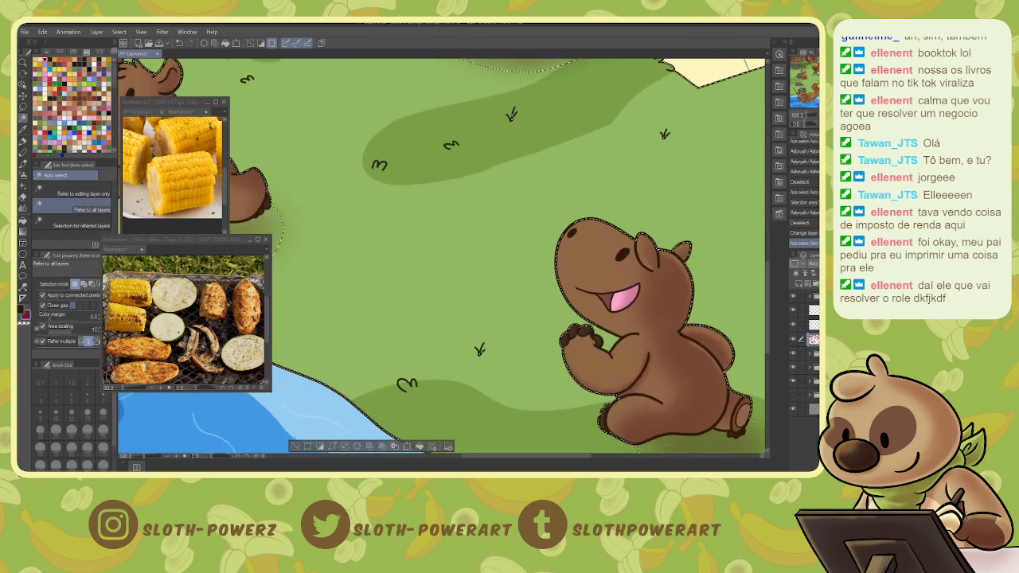
- Pick a light orange from the color set and select the fire-glow Add layer inside its group
{"action": "left_click", "coordinate": [38, 59]}
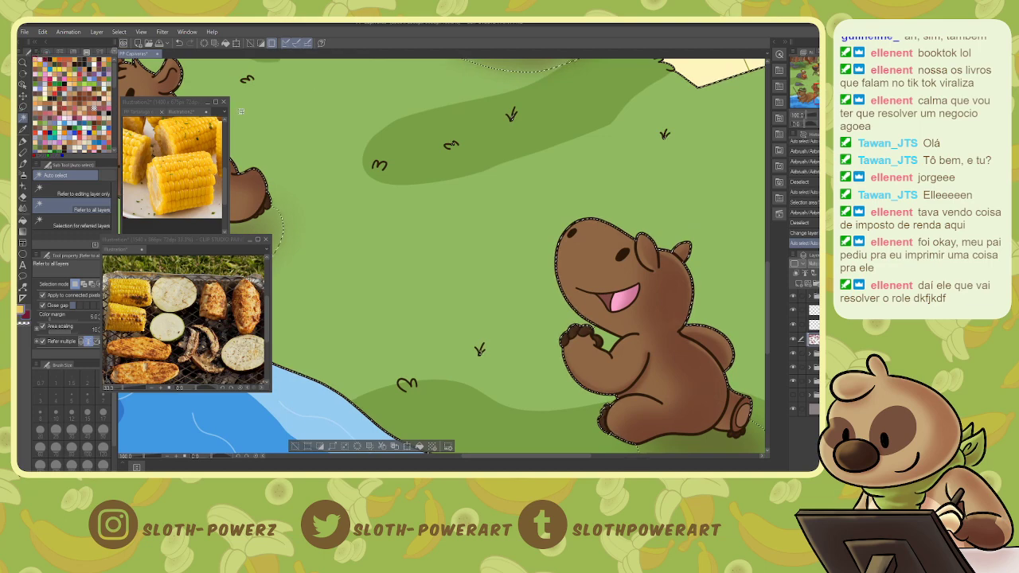
{"action": "left_click_drag", "start_coordinate": [815, 88], "coordinate": [809, 77]}
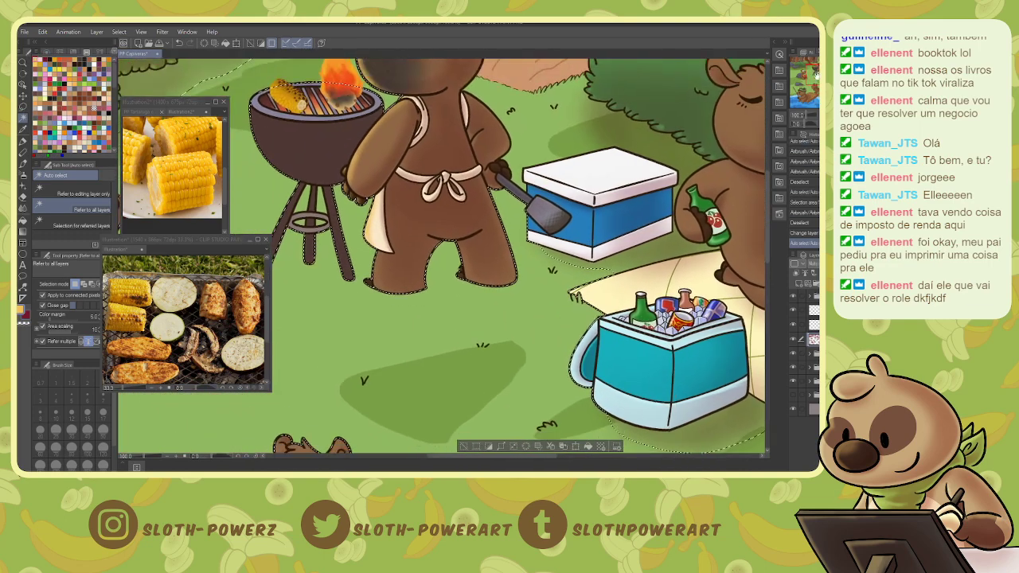
{"action": "left_click", "coordinate": [809, 295]}
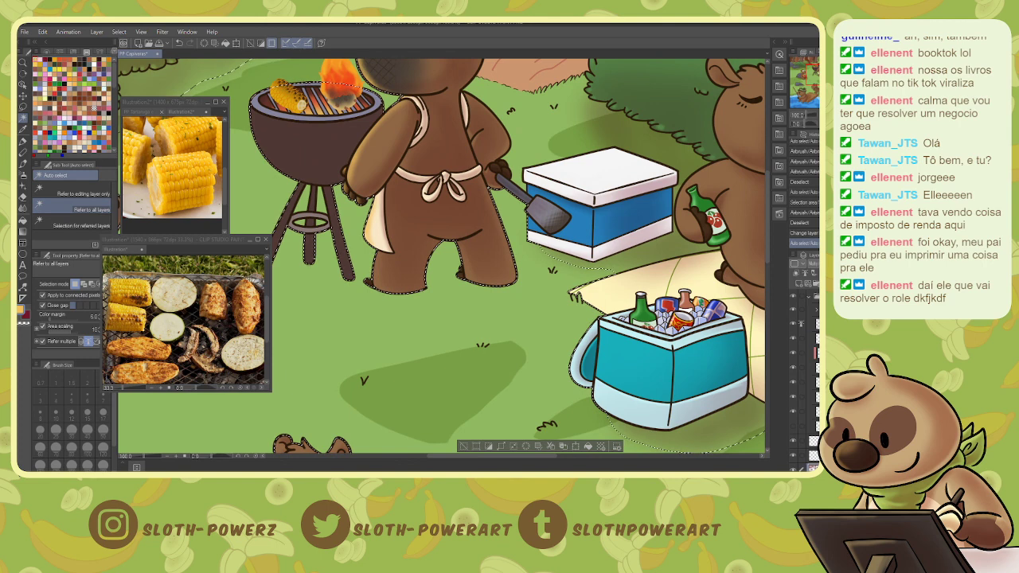
{"action": "left_click", "coordinate": [812, 338]}
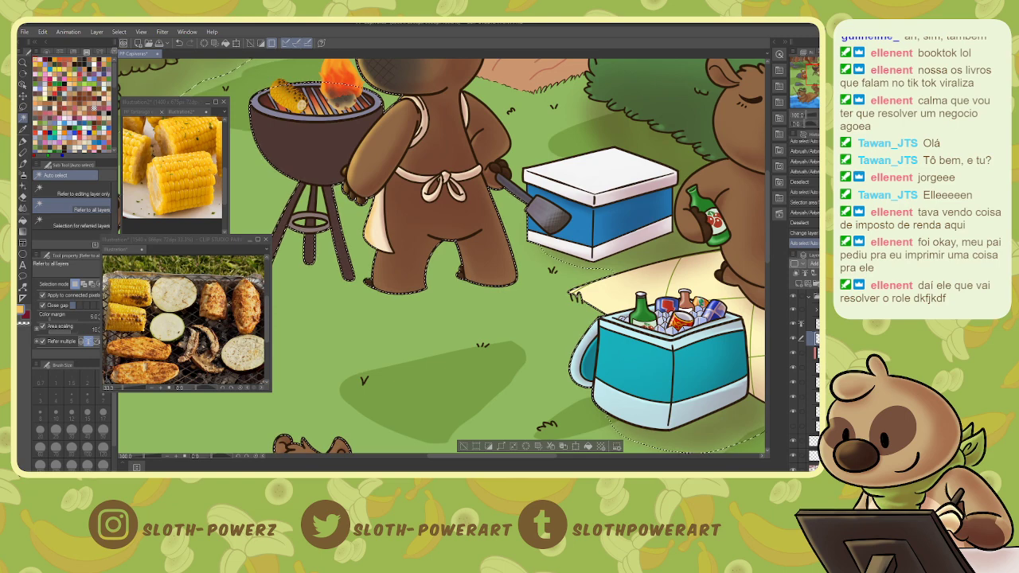
{"action": "left_click", "coordinate": [814, 263]}
- Auto-select the barbecue grill's rim and airbrush a warm glow along its near edge
{"action": "left_click_drag", "start_coordinate": [374, 62], "coordinate": [631, 257]}
{"action": "left_click", "coordinate": [560, 312]}
{"action": "key", "text": "b"}
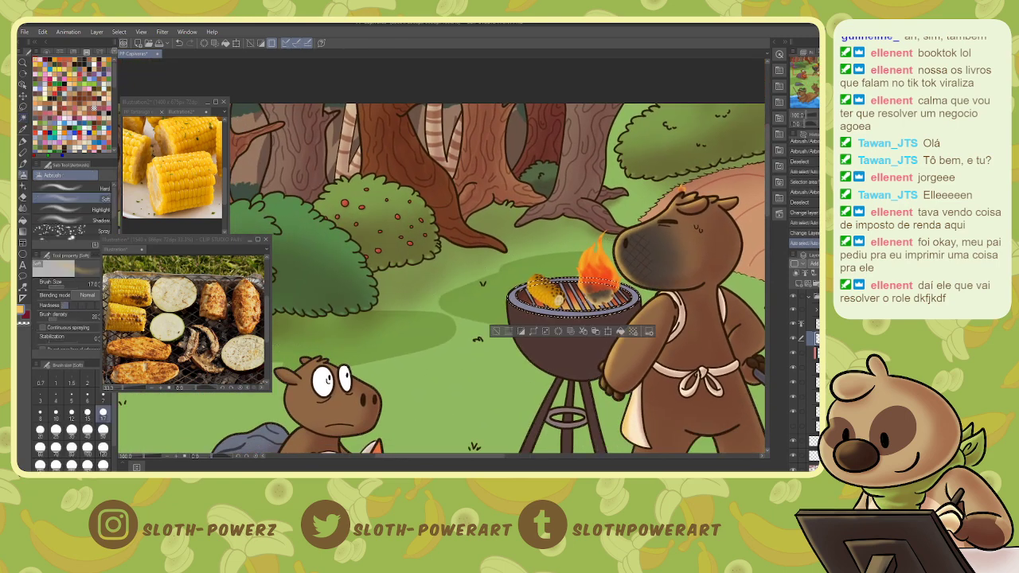
{"action": "left_click_drag", "start_coordinate": [531, 309], "coordinate": [557, 315]}
{"action": "left_click_drag", "start_coordinate": [531, 309], "coordinate": [557, 315]}
{"action": "mouse_move", "coordinate": [531, 309]}
{"action": "left_mouse_down"}
{"action": "mouse_move", "coordinate": [558, 315]}
{"action": "mouse_move", "coordinate": [629, 301]}
{"action": "left_mouse_up"}
{"action": "mouse_move", "coordinate": [613, 309]}
{"action": "left_mouse_down"}
{"action": "mouse_move", "coordinate": [633, 299]}
{"action": "mouse_move", "coordinate": [626, 288]}
{"action": "left_mouse_up"}
- Auto-select the grill's bowl and airbrush a warm glow below the rim at brush size 25
{"action": "key", "text": "w"}
{"action": "left_click", "coordinate": [571, 349]}
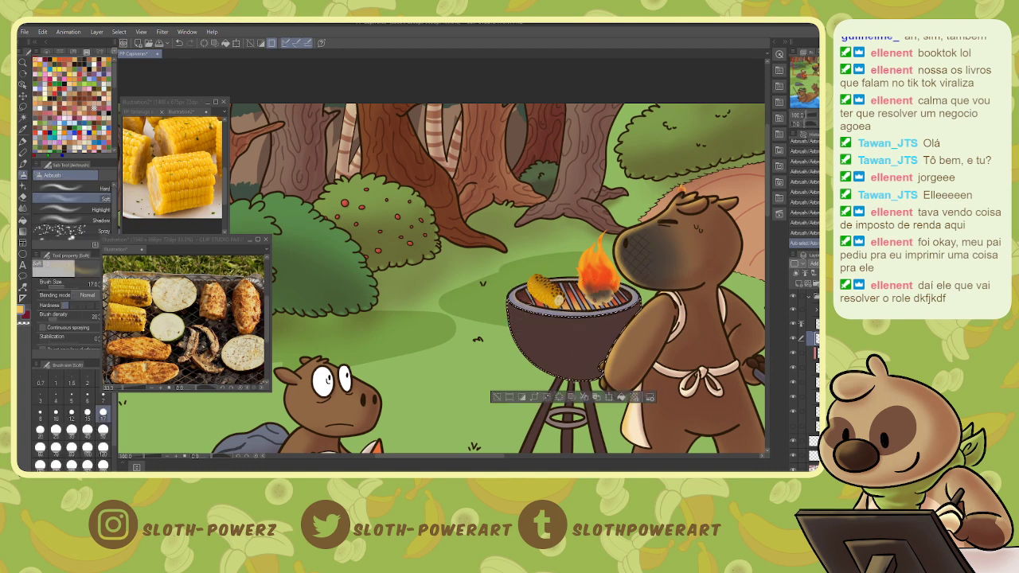
{"action": "key", "text": "bracketright"}
{"action": "key", "text": "bracketright"}
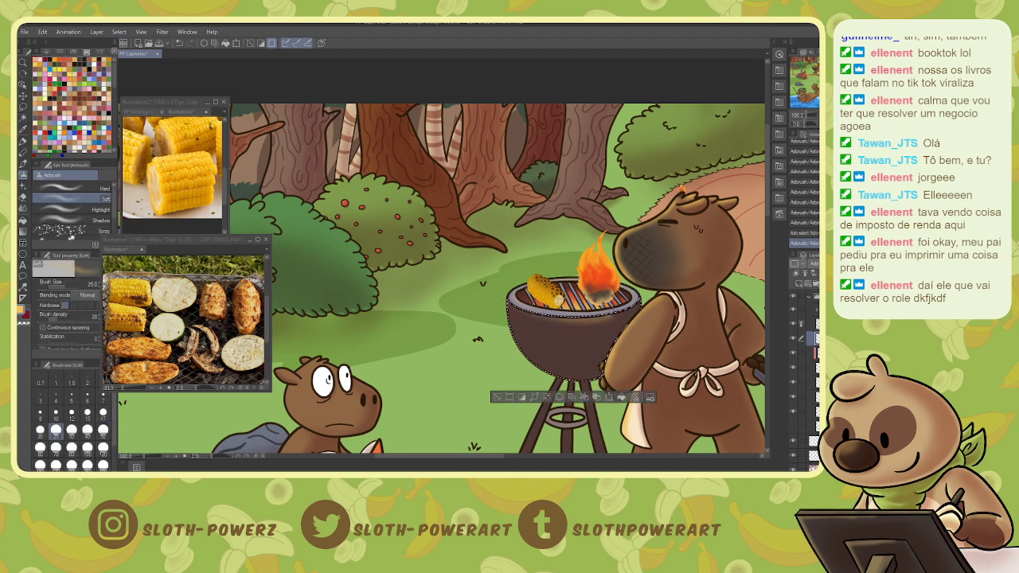
{"action": "left_click_drag", "start_coordinate": [629, 312], "coordinate": [599, 320]}
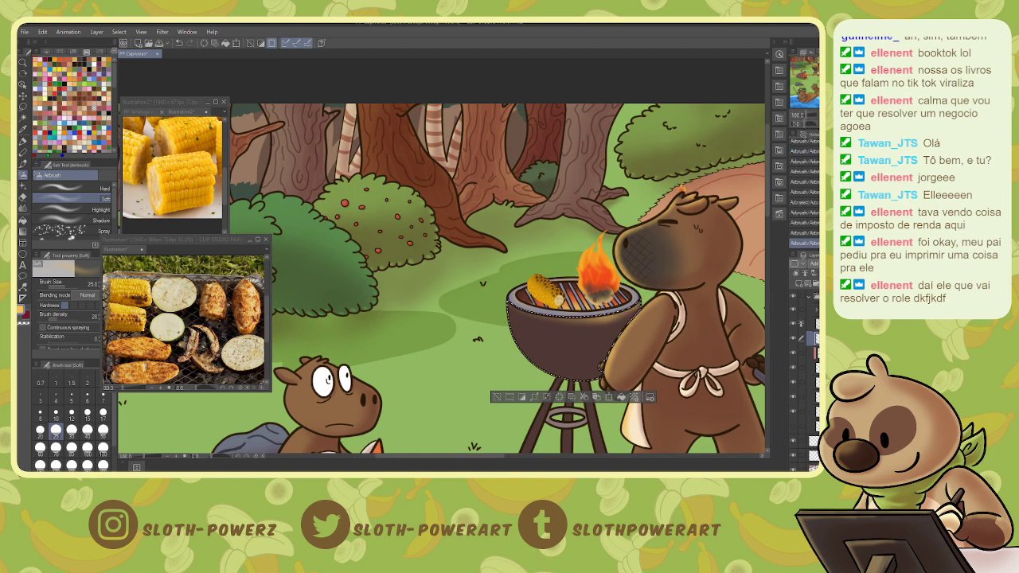
- Auto-select the narrow grate section left of the corn, airbrush a warm glow on it, and reduce the brush size to 7
{"action": "key", "text": "ctrl+plus"}
{"action": "left_click_drag", "start_coordinate": [701, 398], "coordinate": [239, 111]}
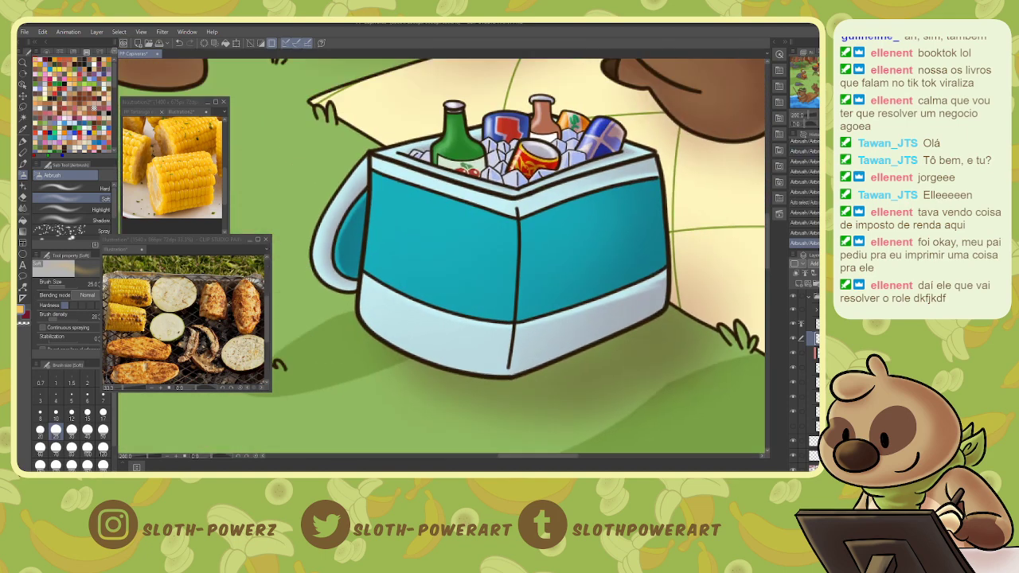
{"action": "left_click_drag", "start_coordinate": [318, 127], "coordinate": [477, 398]}
{"action": "mouse_move", "coordinate": [255, 239]}
{"action": "left_mouse_down"}
{"action": "mouse_move", "coordinate": [605, 255]}
{"action": "mouse_move", "coordinate": [662, 280]}
{"action": "left_mouse_up"}
{"action": "key", "text": "w"}
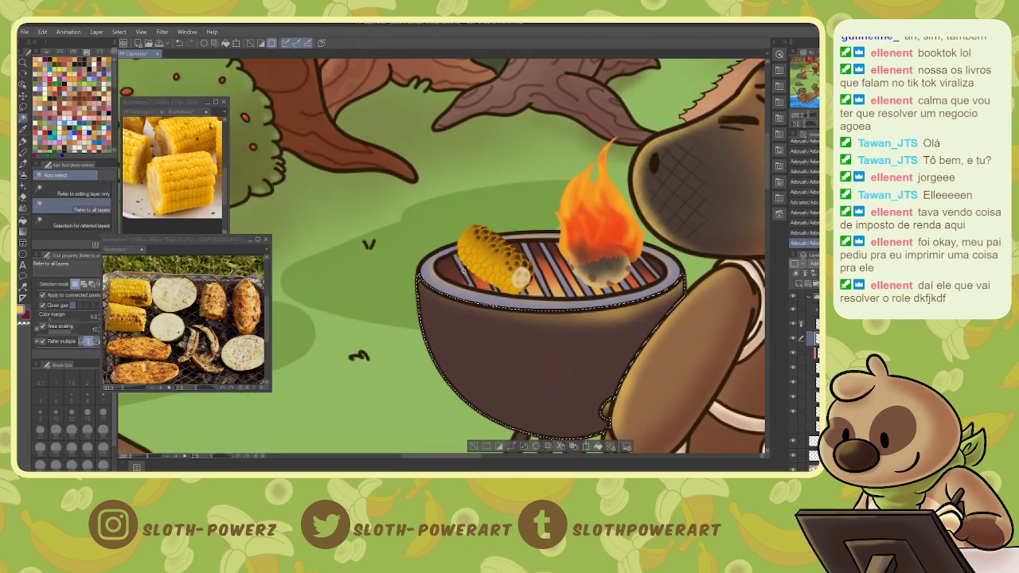
{"action": "left_click", "coordinate": [464, 270]}
{"action": "key", "text": "b"}
{"action": "mouse_move", "coordinate": [464, 270]}
{"action": "left_mouse_down"}
{"action": "mouse_move", "coordinate": [454, 261]}
{"action": "mouse_move", "coordinate": [481, 288]}
{"action": "left_mouse_up"}
{"action": "key", "text": "["}
{"action": "key", "text": "["}
{"action": "key", "text": "["}
{"action": "key", "text": "["}
{"action": "key", "text": "["}
{"action": "key", "text": "["}
{"action": "key", "text": "["}
- Auto-select the small grate pieces beneath the corn, airbrush the warm glow on them, and clear the selection
{"action": "key", "text": "w"}
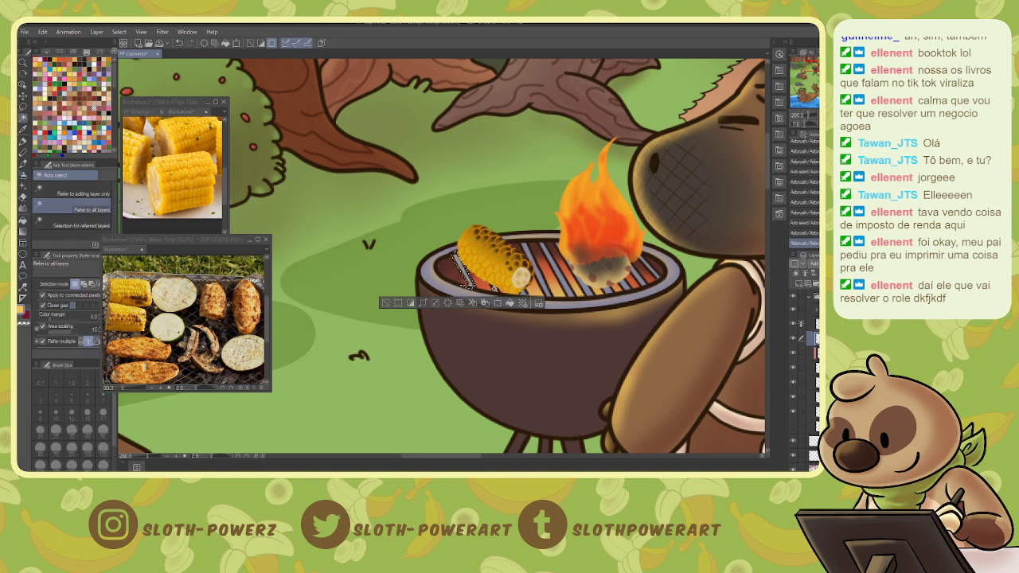
{"action": "left_click", "coordinate": [494, 290]}
{"action": "key", "text": "b"}
{"action": "key", "text": "w"}
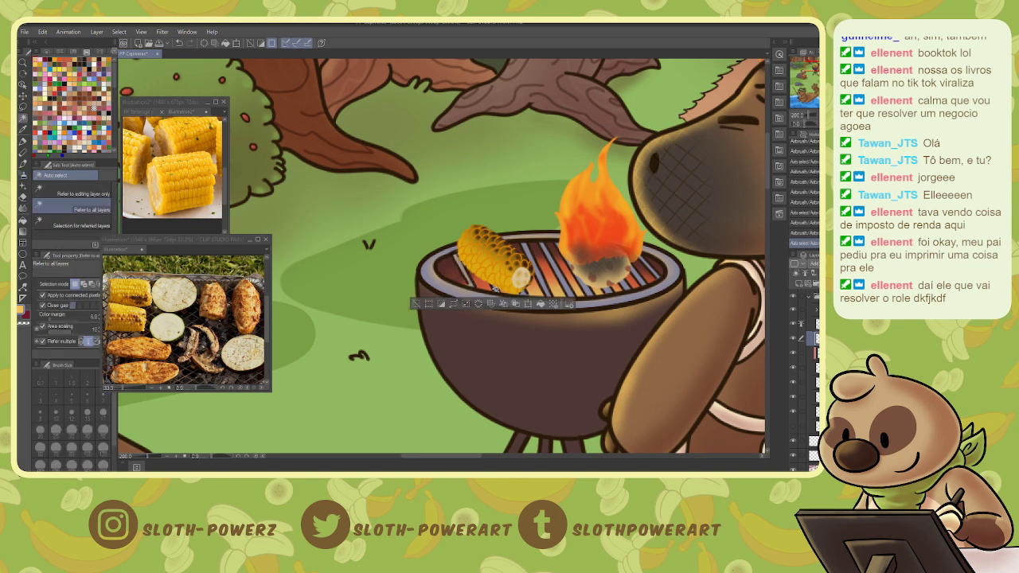
{"action": "left_click", "coordinate": [494, 289]}
{"action": "key", "text": "b"}
{"action": "key", "text": "w"}
{"action": "left_click", "coordinate": [494, 292]}
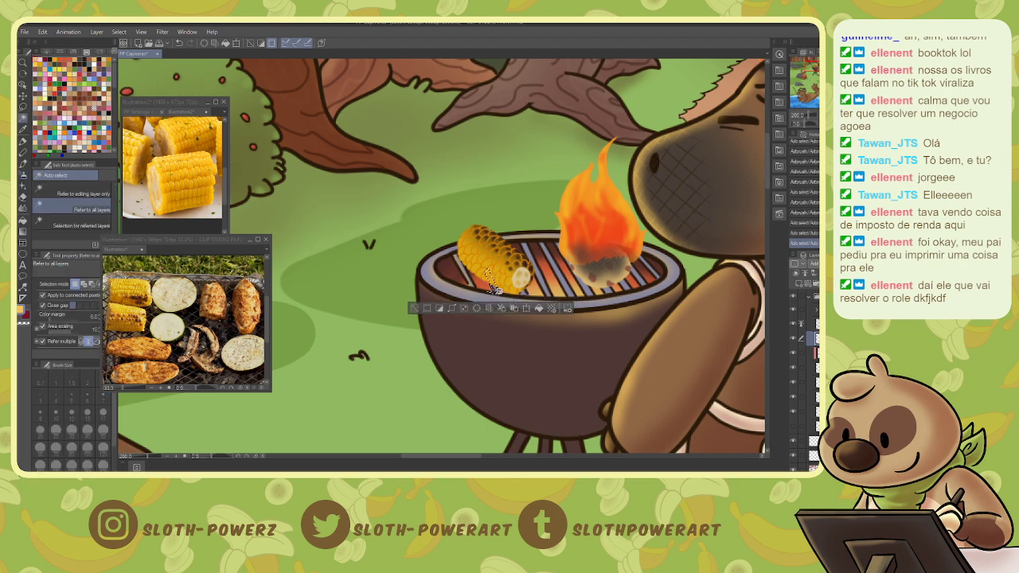
{"action": "key", "text": "b"}
{"action": "left_click_drag", "start_coordinate": [489, 287], "coordinate": [568, 295]}
{"action": "key", "text": "ctrl+d"}
- Auto-select the grate bars between the corn and the flame one at a time, add the warm glow, and deselect
{"action": "key", "text": "w"}
{"action": "left_click", "coordinate": [545, 290]}
{"action": "key", "text": "b"}
{"action": "key", "text": "ctrl+d"}
{"action": "key", "text": "w"}
{"action": "left_click", "coordinate": [559, 272]}
{"action": "key", "text": "b"}
{"action": "key", "text": "ctrl+d"}
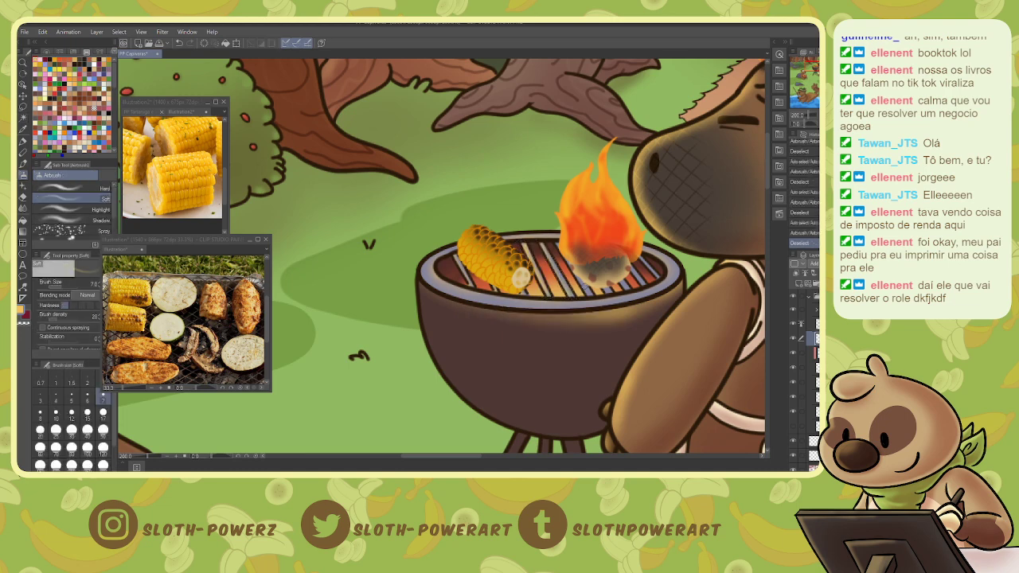
- Auto-select the grate bars under the flame's left half one by one, airbrush the warm glow, and deselect each
{"action": "key", "text": "w"}
{"action": "left_click", "coordinate": [577, 277]}
{"action": "key", "text": "b"}
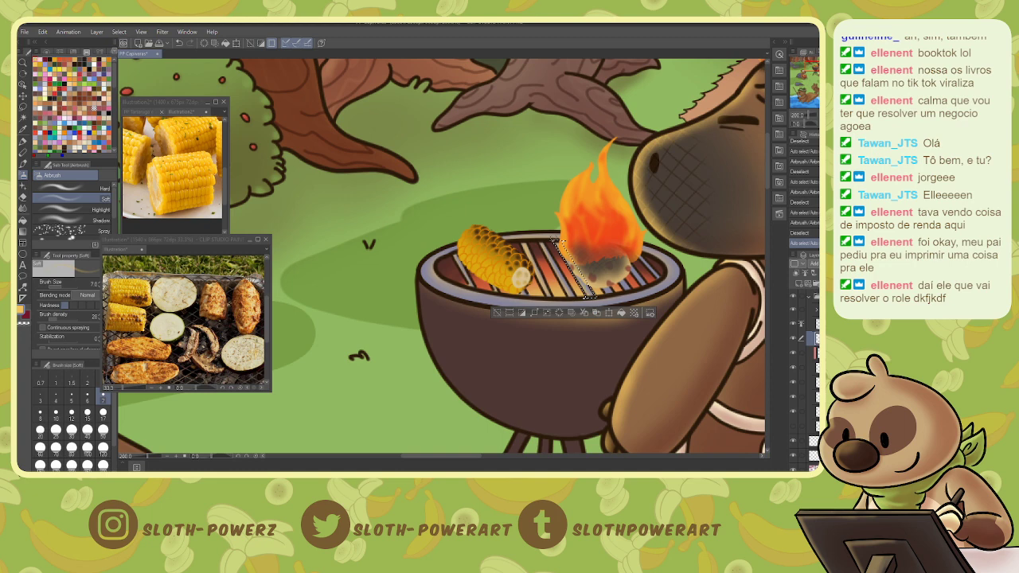
{"action": "mouse_move", "coordinate": [574, 274]}
{"action": "left_mouse_down"}
{"action": "mouse_move", "coordinate": [587, 294]}
{"action": "mouse_move", "coordinate": [630, 292]}
{"action": "mouse_move", "coordinate": [651, 275]}
{"action": "mouse_move", "coordinate": [636, 253]}
{"action": "left_mouse_up"}
{"action": "key", "text": "ctrl+d"}
{"action": "key", "text": "w"}
{"action": "left_click", "coordinate": [595, 275]}
{"action": "key", "text": "b"}
{"action": "key", "text": "ctrl+d"}
- Add the warm glow to the remaining grate bars toward the grill's right edge, auto-selecting and deselecting each one
{"action": "key", "text": "w"}
{"action": "left_click", "coordinate": [615, 275]}
{"action": "key", "text": "b"}
{"action": "key", "text": "ctrl+d"}
{"action": "key", "text": "w"}
{"action": "left_click", "coordinate": [639, 279]}
{"action": "key", "text": "b"}
{"action": "key", "text": "ctrl+d"}
{"action": "key", "text": "w"}
{"action": "left_click", "coordinate": [648, 269]}
{"action": "key", "text": "b"}
{"action": "key", "text": "ctrl+d"}
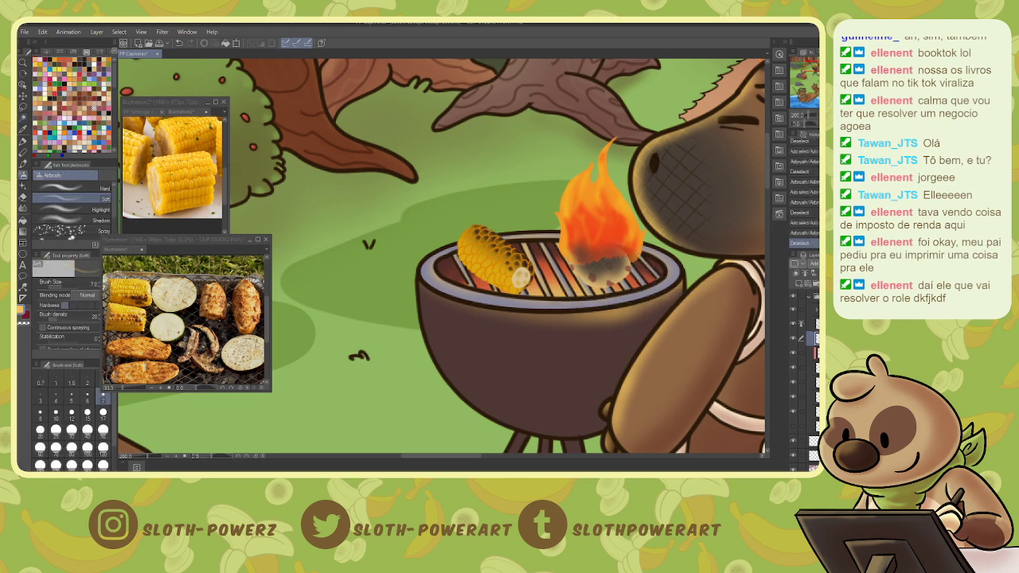
- Close the glow layer's group, select the shading layer, and auto-select the grill's bowl
{"action": "left_click", "coordinate": [793, 310]}
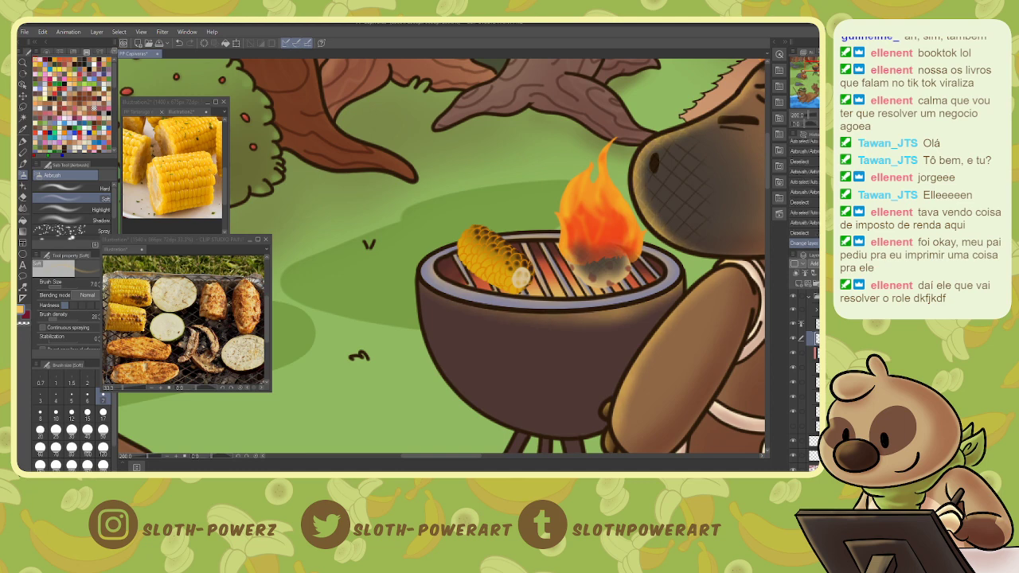
{"action": "left_click", "coordinate": [812, 301]}
{"action": "left_click", "coordinate": [813, 339]}
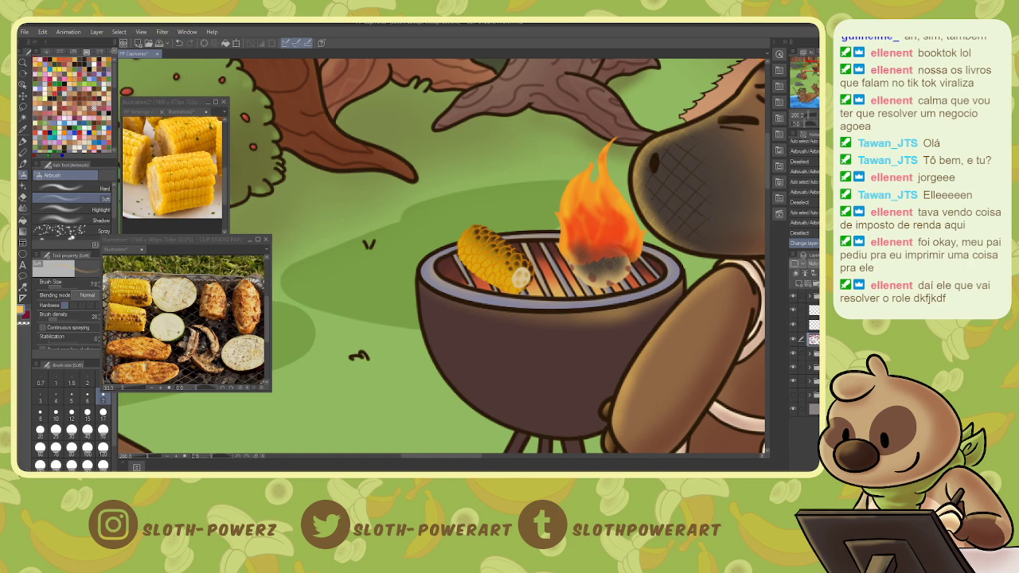
{"action": "key", "text": "w"}
{"action": "left_click", "coordinate": [586, 362]}
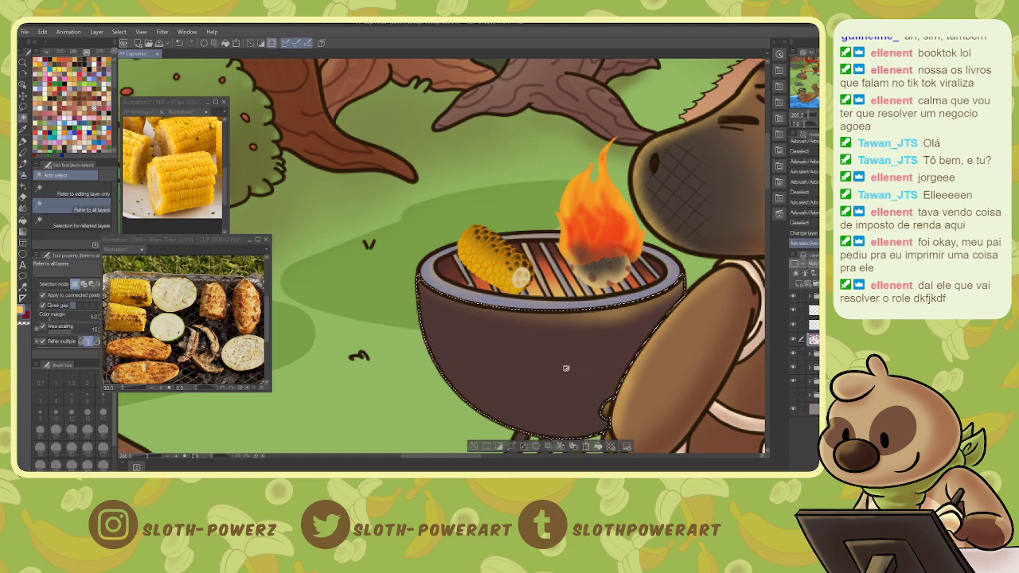
{"action": "left_click", "coordinate": [564, 371], "text": "alt"}
- Airbrush dark red shading along the lower edge of the grill's bowl at brush size 30
{"action": "key", "text": "b"}
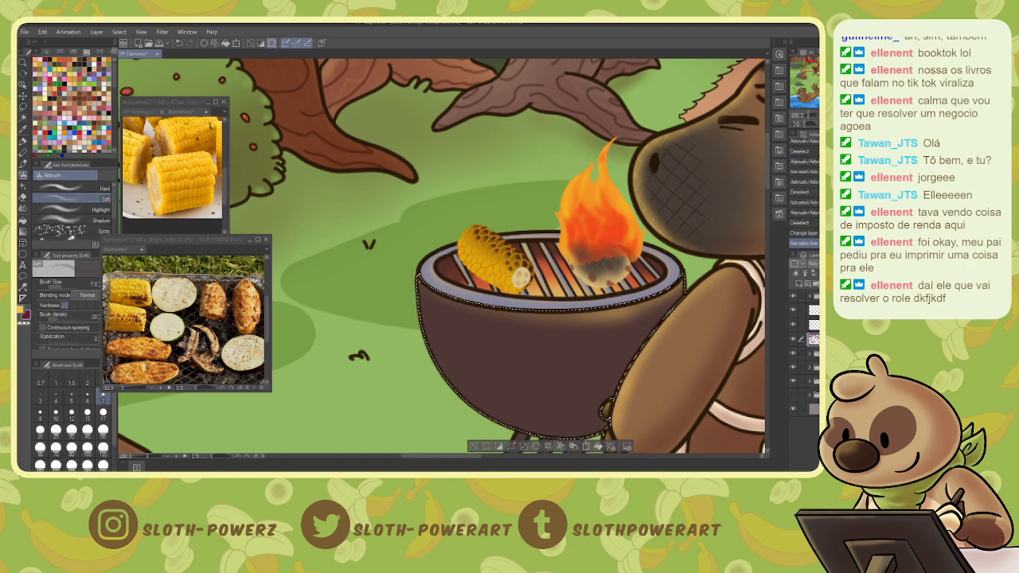
{"action": "key", "text": "ctrl+minus"}
{"action": "key", "text": "bracketright"}
{"action": "key", "text": "bracketright"}
{"action": "key", "text": "bracketright"}
{"action": "key", "text": "bracketright"}
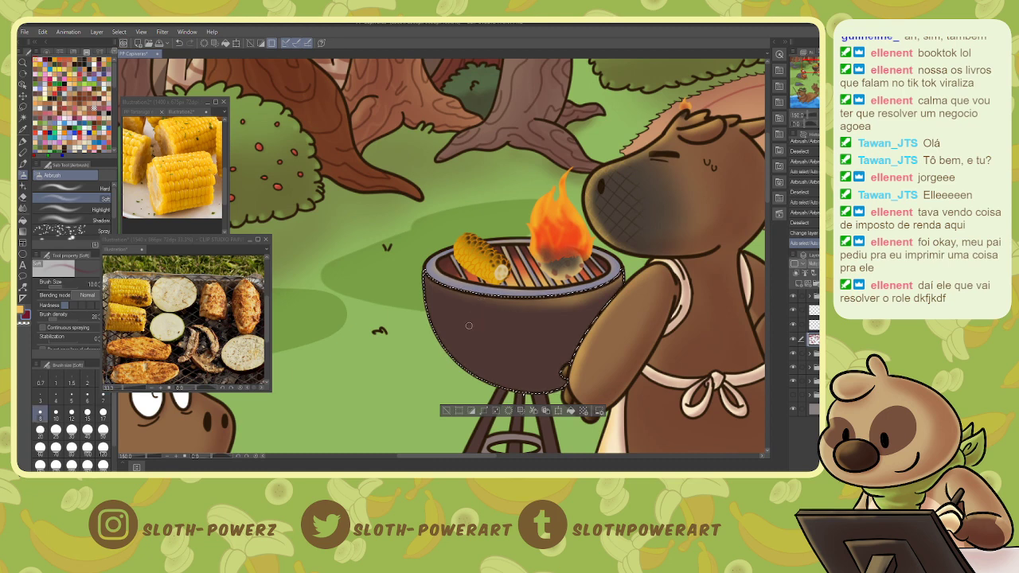
{"action": "key", "text": "bracketright"}
{"action": "key", "text": "bracketright"}
{"action": "key", "text": "bracketright"}
{"action": "key", "text": "bracketright"}
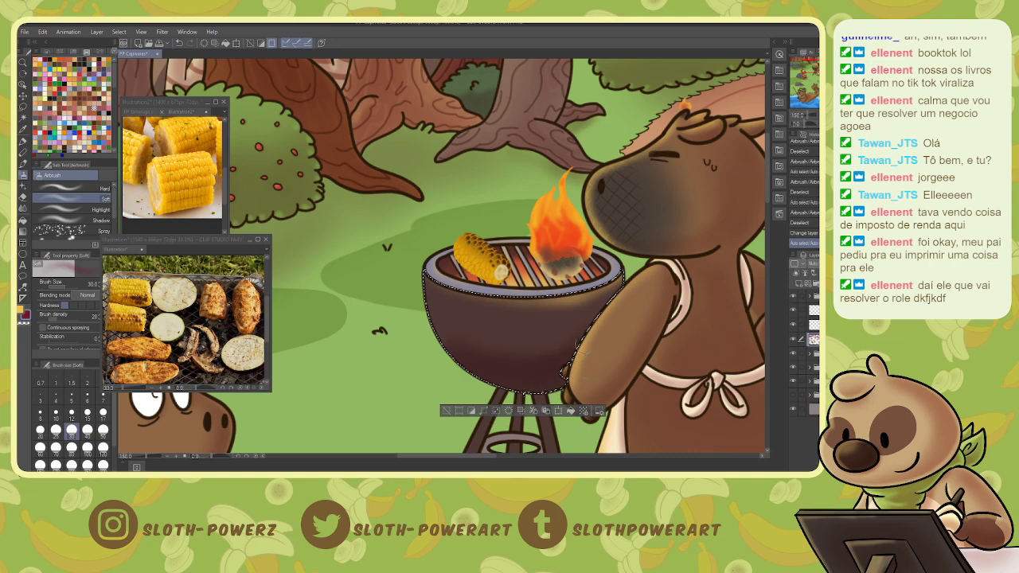
{"action": "left_click_drag", "start_coordinate": [550, 378], "coordinate": [564, 367]}
- Auto-select the grill's left leg and airbrush dark red shading down it
{"action": "left_click_drag", "start_coordinate": [808, 88], "coordinate": [813, 71]}
{"action": "key", "text": "w"}
{"action": "left_click", "coordinate": [451, 368]}
{"action": "key", "text": "b"}
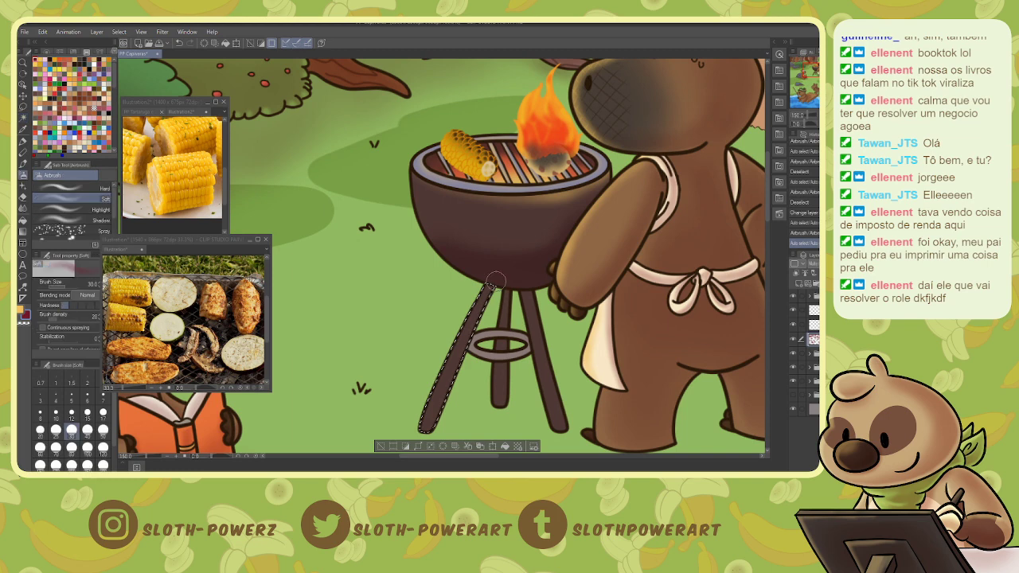
{"action": "left_click_drag", "start_coordinate": [482, 303], "coordinate": [461, 352]}
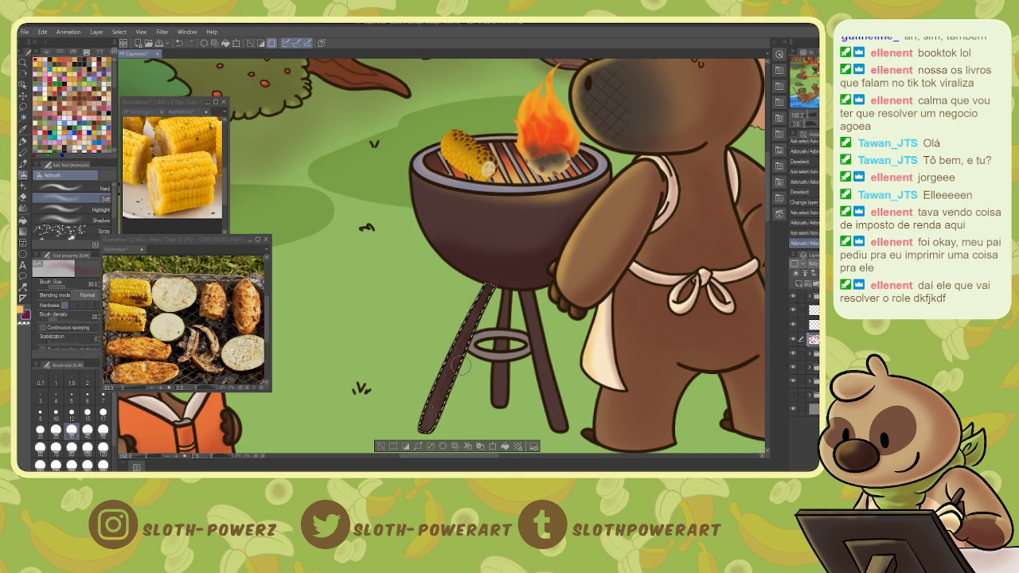
- Select the grill's right leg, airbrush dark red shading on it, lighten it with the soft eraser, and deselect
{"action": "left_click", "coordinate": [527, 306]}
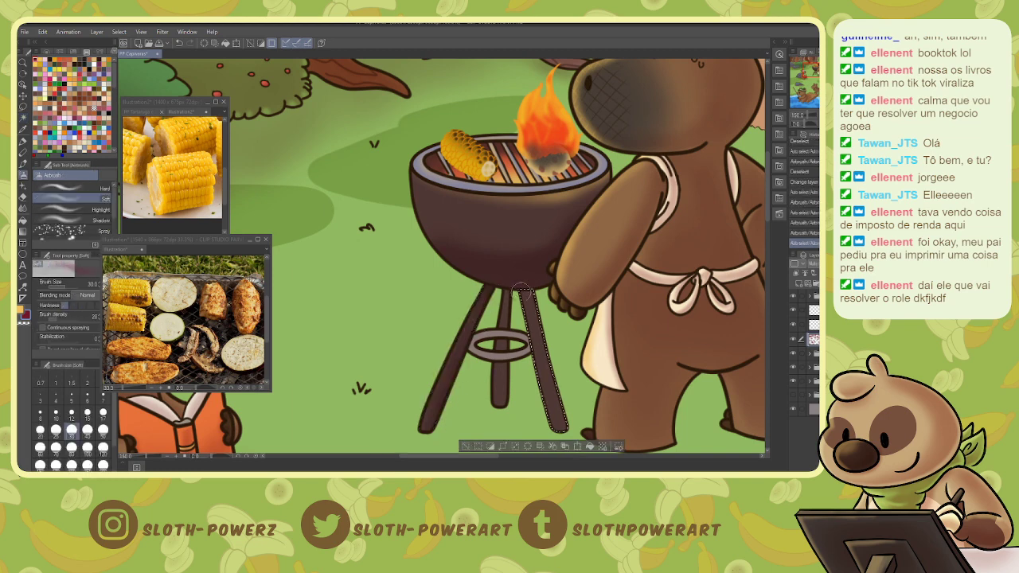
{"action": "mouse_move", "coordinate": [528, 301]}
{"action": "left_mouse_down"}
{"action": "mouse_move", "coordinate": [542, 337]}
{"action": "mouse_move", "coordinate": [545, 315]}
{"action": "mouse_move", "coordinate": [557, 386]}
{"action": "left_mouse_up"}
{"action": "key", "text": "r"}
{"action": "key", "text": "e"}
{"action": "key", "text": "r"}
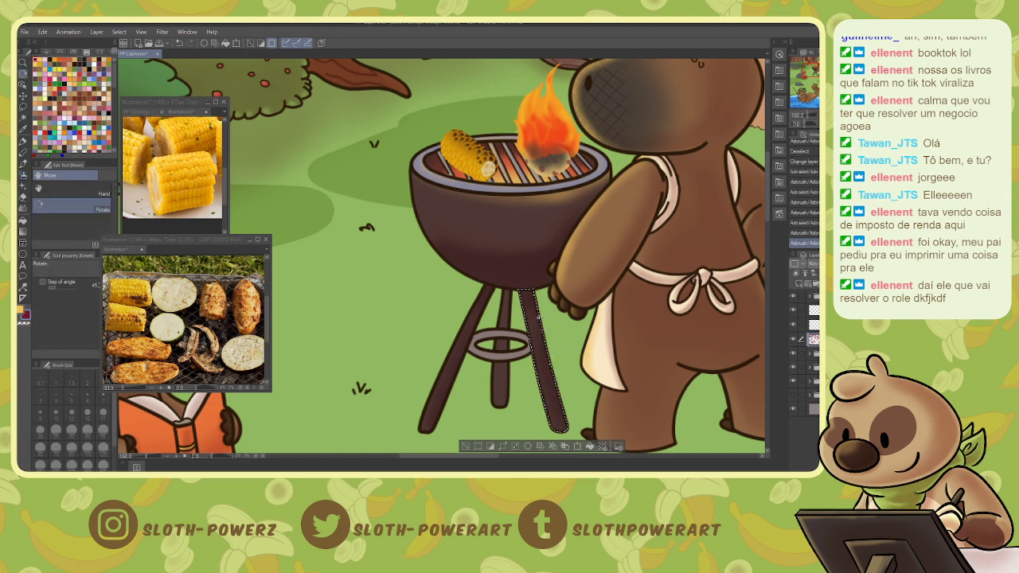
{"action": "key", "text": "e"}
{"action": "left_click_drag", "start_coordinate": [537, 299], "coordinate": [547, 359]}
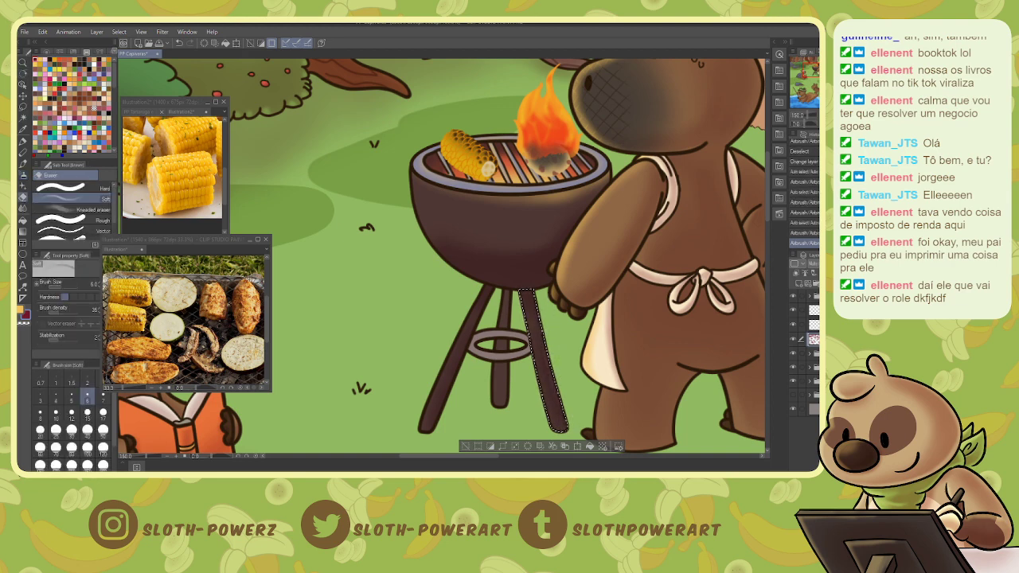
{"action": "key", "text": "ctrl+d"}
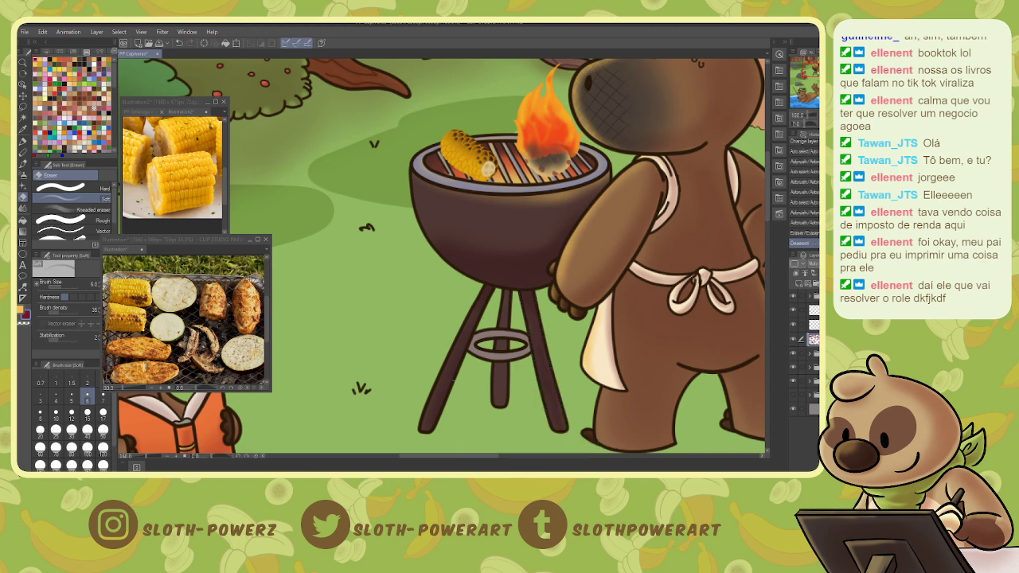
- Lighten the left leg's shading, then auto-select the ring between the grill's legs, airbrush shading on it, and soften it with the soft eraser
{"action": "left_click_drag", "start_coordinate": [467, 340], "coordinate": [466, 350]}
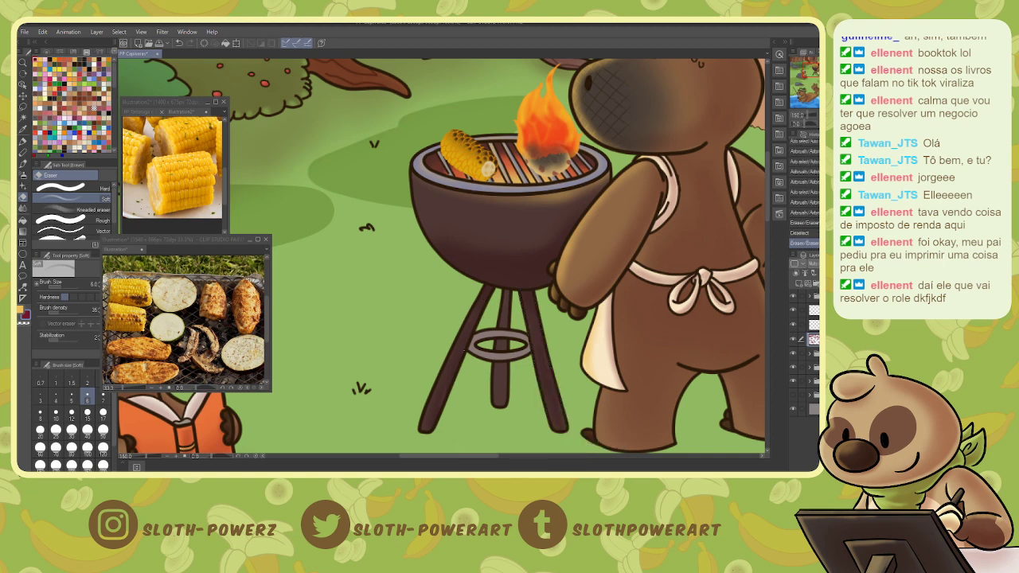
{"action": "left_click_drag", "start_coordinate": [452, 384], "coordinate": [449, 393]}
{"action": "key", "text": "w"}
{"action": "left_click", "coordinate": [478, 352]}
{"action": "key", "text": "b"}
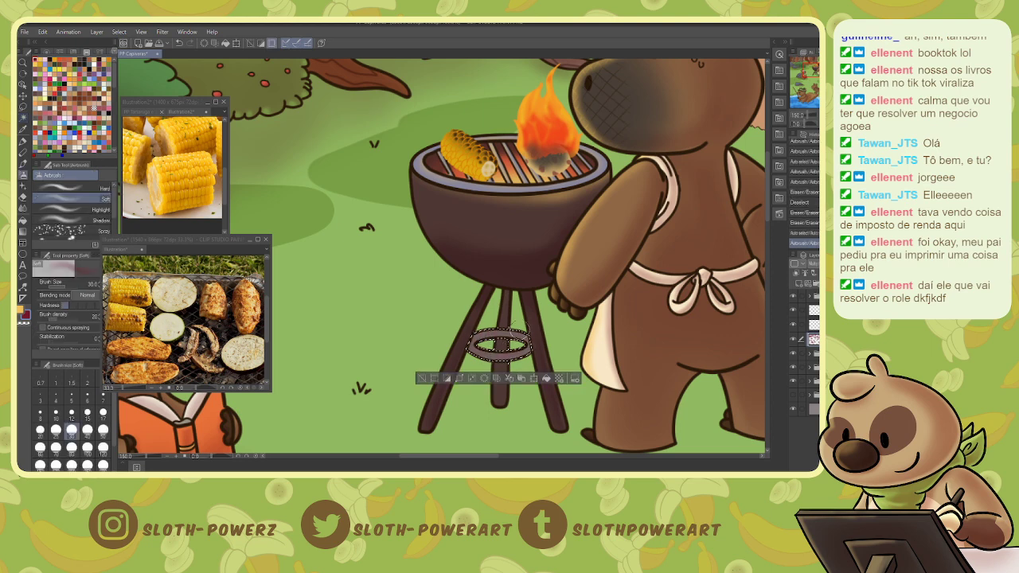
{"action": "key", "text": "e"}
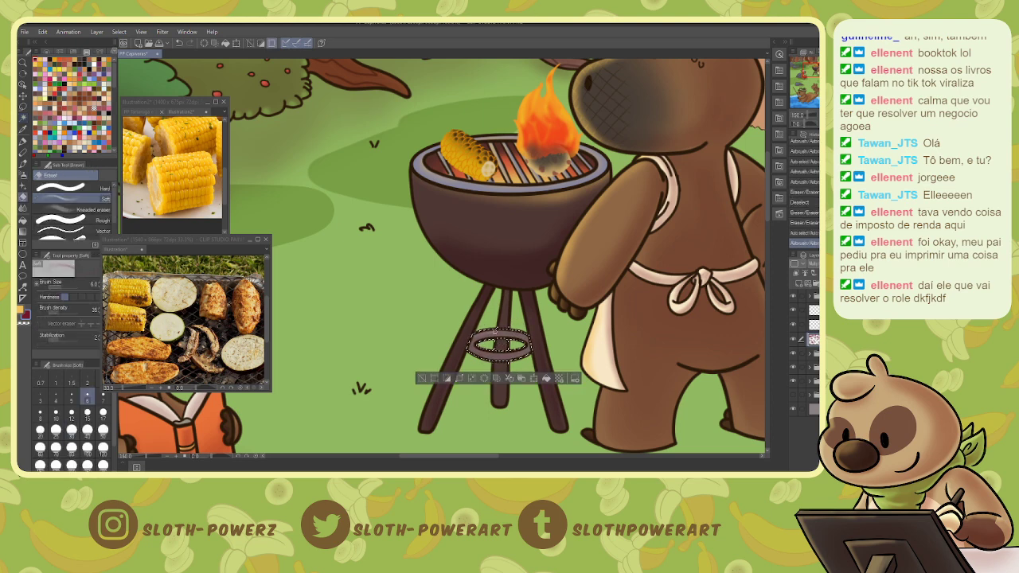
{"action": "mouse_move", "coordinate": [495, 330]}
{"action": "left_mouse_down"}
{"action": "mouse_move", "coordinate": [478, 336]}
{"action": "mouse_move", "coordinate": [495, 358]}
{"action": "mouse_move", "coordinate": [514, 356]}
{"action": "mouse_move", "coordinate": [482, 354]}
{"action": "mouse_move", "coordinate": [513, 356]}
{"action": "left_mouse_up"}
{"action": "left_click_drag", "start_coordinate": [509, 357], "coordinate": [527, 347]}
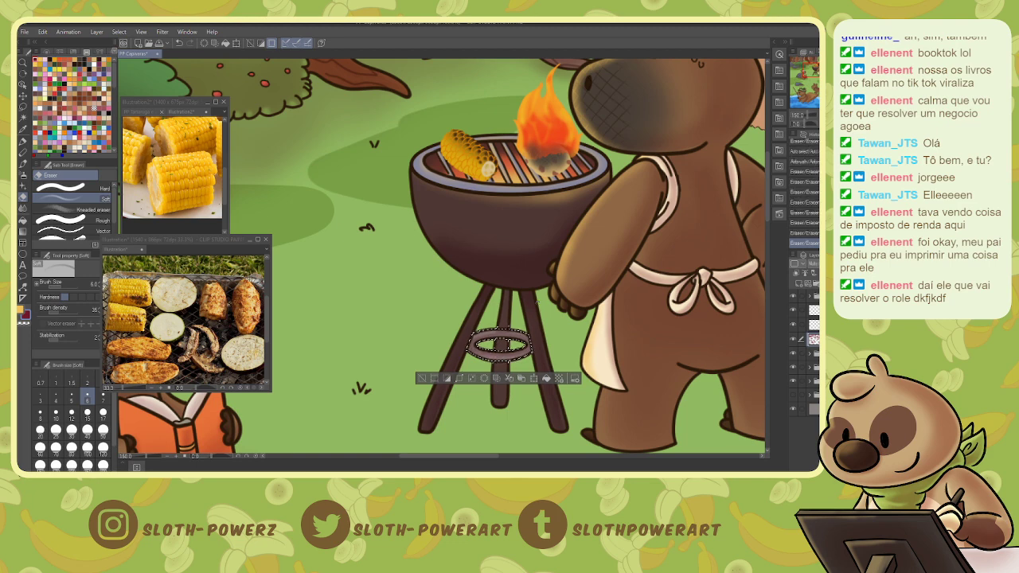
- Auto-select both parts of the grill's middle leg, airbrush dark red shading on it, lighten it with the soft eraser, and deselect
{"action": "key", "text": "b"}
{"action": "key", "text": "w"}
{"action": "left_click", "coordinate": [502, 312]}
{"action": "left_click", "coordinate": [499, 378], "text": "shift"}
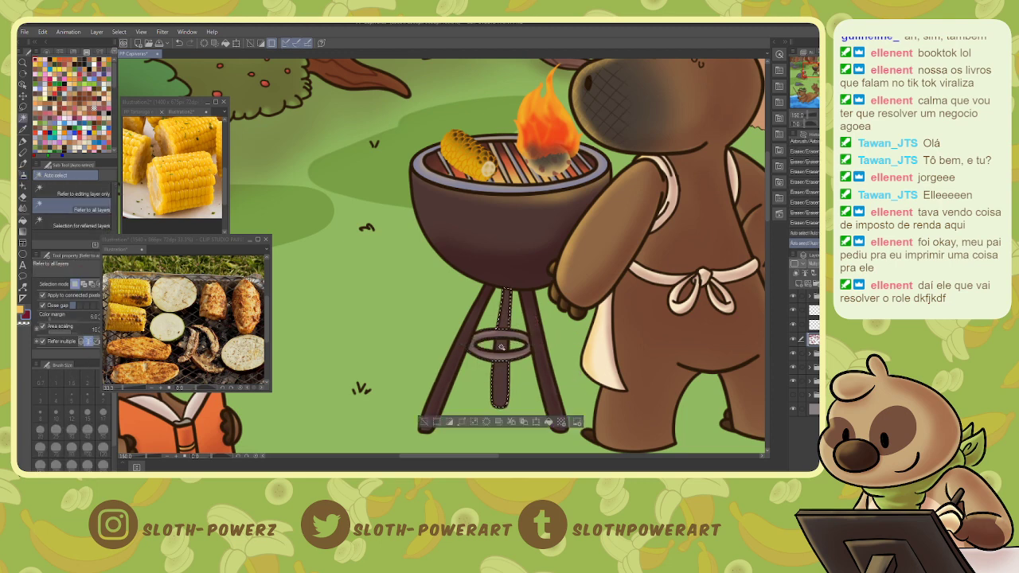
{"action": "key", "text": "b"}
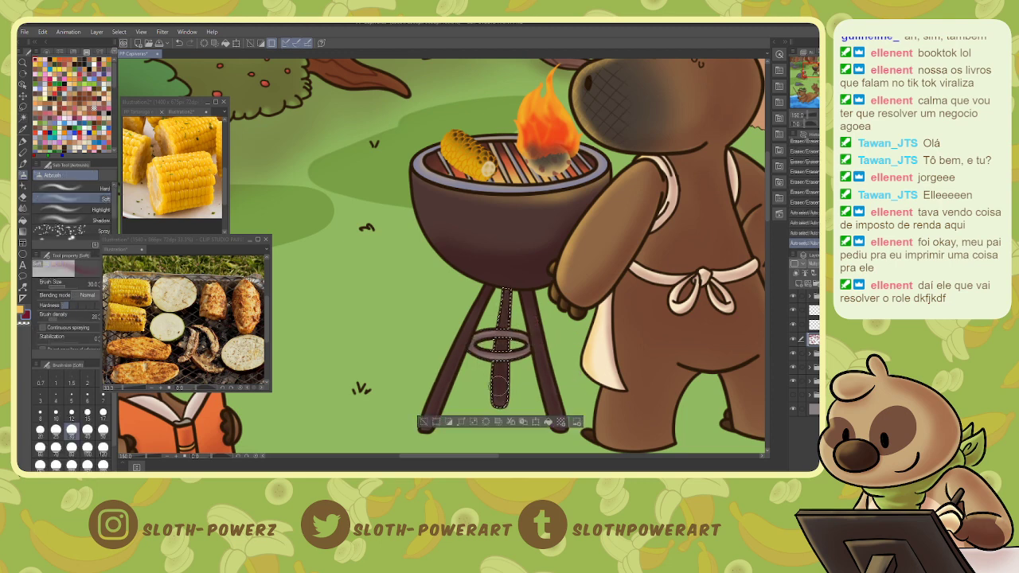
{"action": "key", "text": "e"}
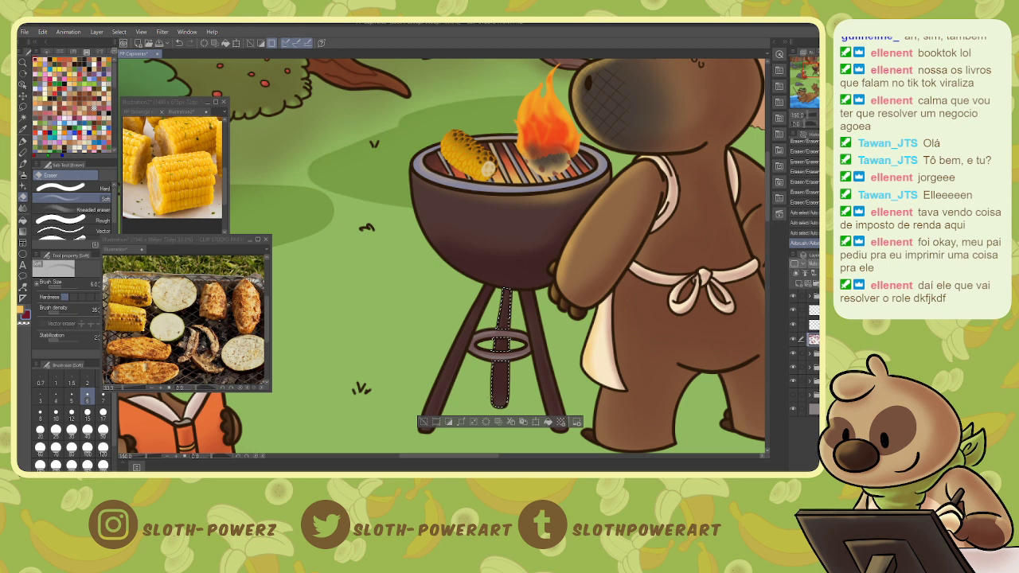
{"action": "left_click_drag", "start_coordinate": [506, 291], "coordinate": [499, 402]}
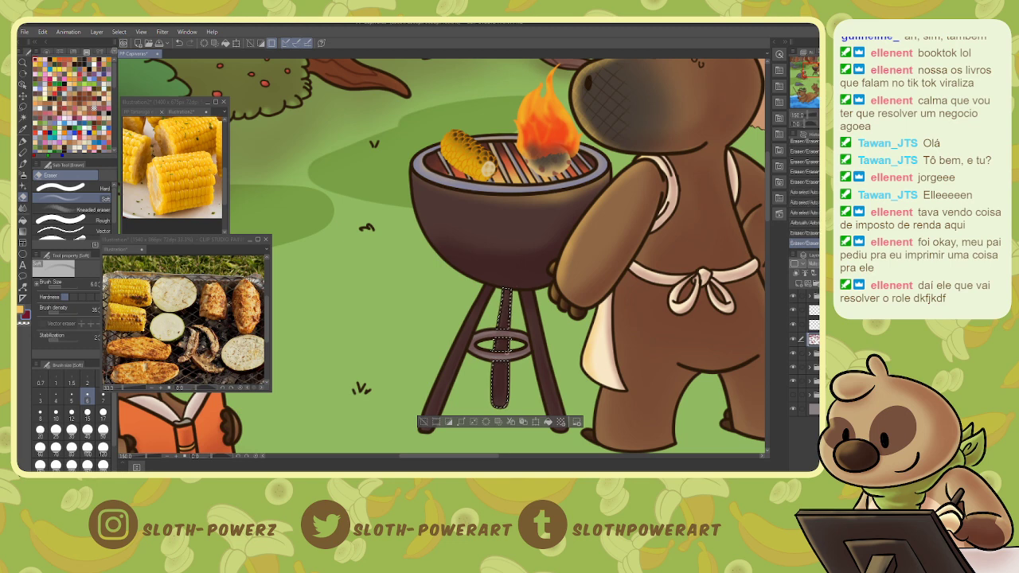
{"action": "key", "text": "ctrl+d"}
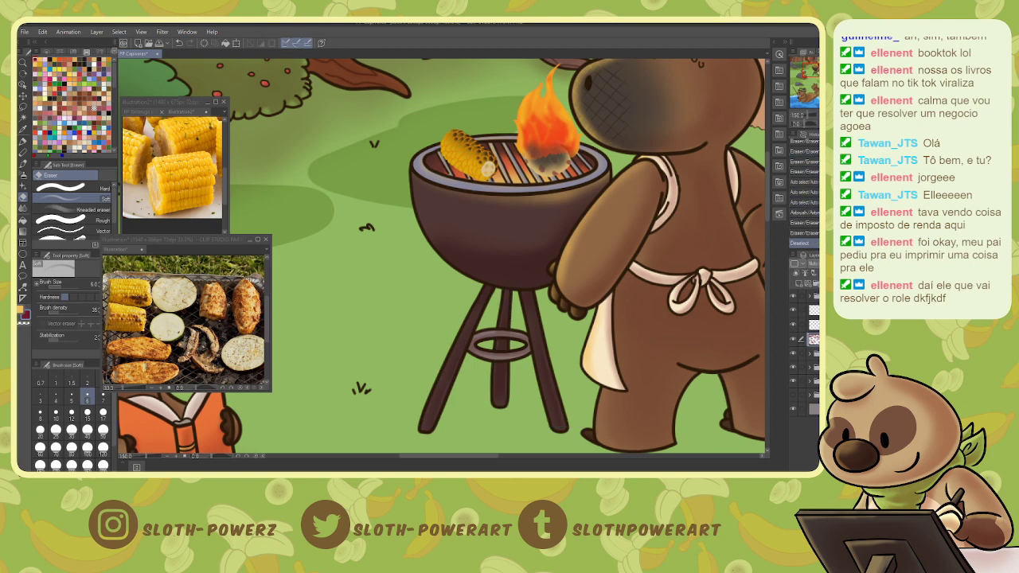
- Auto-select the grass, airbrush a soft ground shadow beneath the grill at brush size 170, undo the extra stroke, and deselect
{"action": "key", "text": "ctrl+minus"}
{"action": "key", "text": "ctrl+minus"}
{"action": "key", "text": "ctrl+minus"}
{"action": "key", "text": "ctrl+minus"}
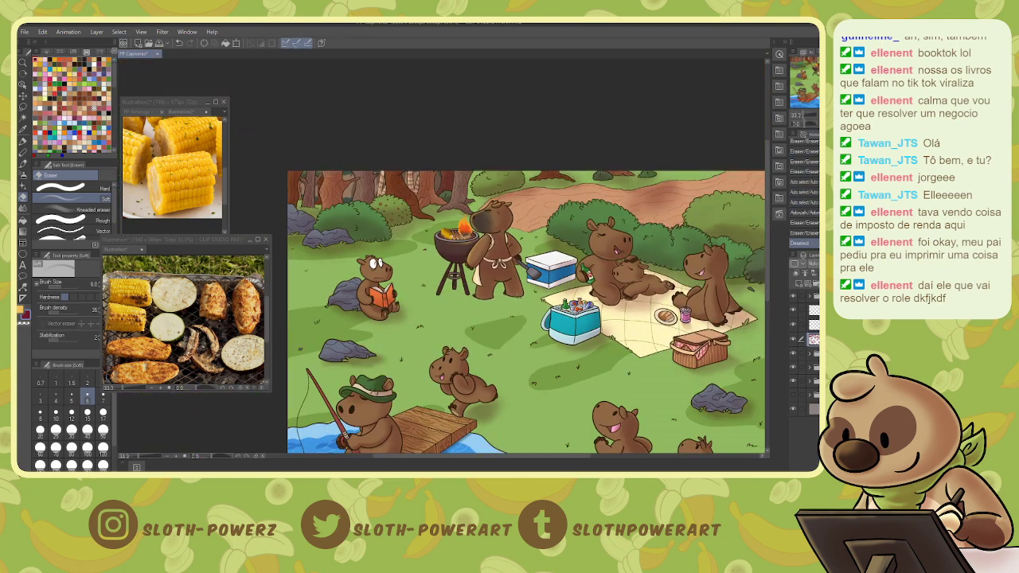
{"action": "key", "text": "w"}
{"action": "left_click", "coordinate": [520, 304]}
{"action": "key", "text": "b"}
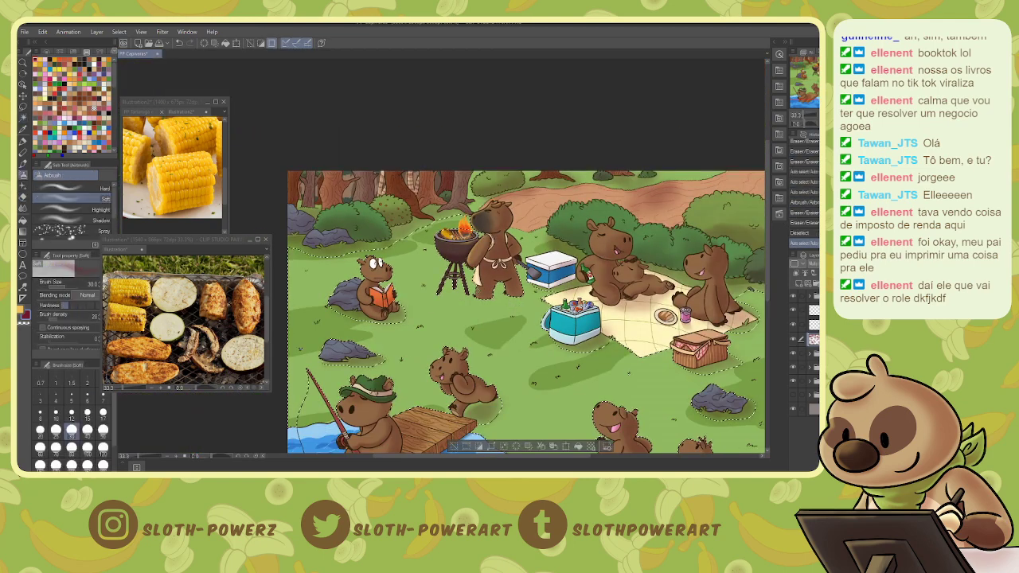
{"action": "key", "text": "bracketright"}
{"action": "key", "text": "bracketright"}
{"action": "key", "text": "bracketright"}
{"action": "key", "text": "bracketright"}
{"action": "key", "text": "bracketright"}
{"action": "key", "text": "bracketright"}
{"action": "key", "text": "bracketright"}
{"action": "key", "text": "bracketright"}
{"action": "key", "text": "bracketright"}
{"action": "mouse_move", "coordinate": [456, 298]}
{"action": "left_mouse_down"}
{"action": "mouse_move", "coordinate": [509, 305]}
{"action": "mouse_move", "coordinate": [442, 287]}
{"action": "mouse_move", "coordinate": [489, 296]}
{"action": "mouse_move", "coordinate": [462, 292]}
{"action": "mouse_move", "coordinate": [489, 308]}
{"action": "mouse_move", "coordinate": [532, 314]}
{"action": "mouse_move", "coordinate": [539, 305]}
{"action": "mouse_move", "coordinate": [454, 282]}
{"action": "left_mouse_up"}
{"action": "key", "text": "ctrl+z"}
{"action": "key", "text": "ctrl+d"}
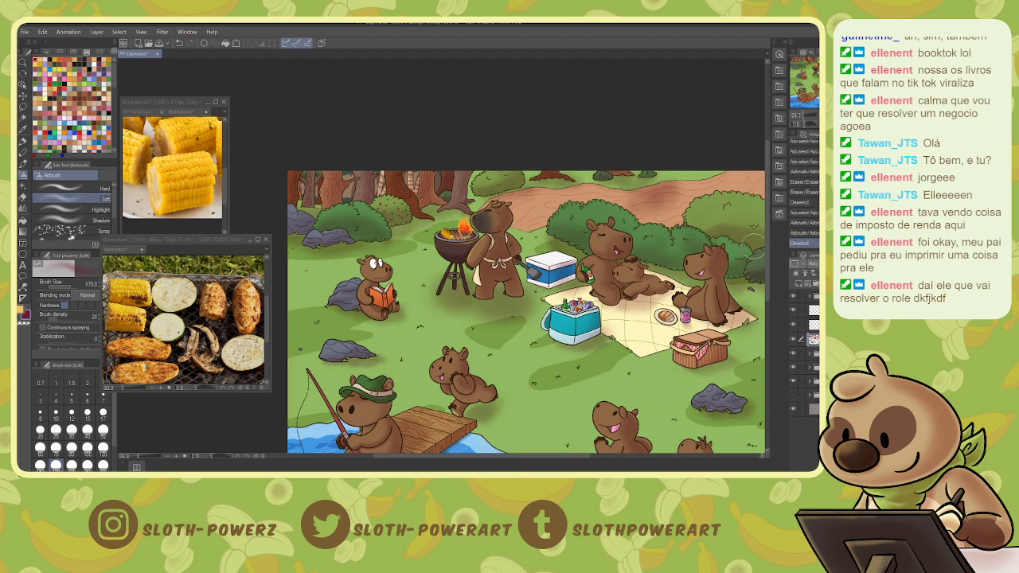
- Check the whole illustration and save the file
{"action": "key", "text": "ctrl+minus"}
{"action": "key", "text": "ctrl+minus"}
{"action": "key", "text": "ctrl+minus"}
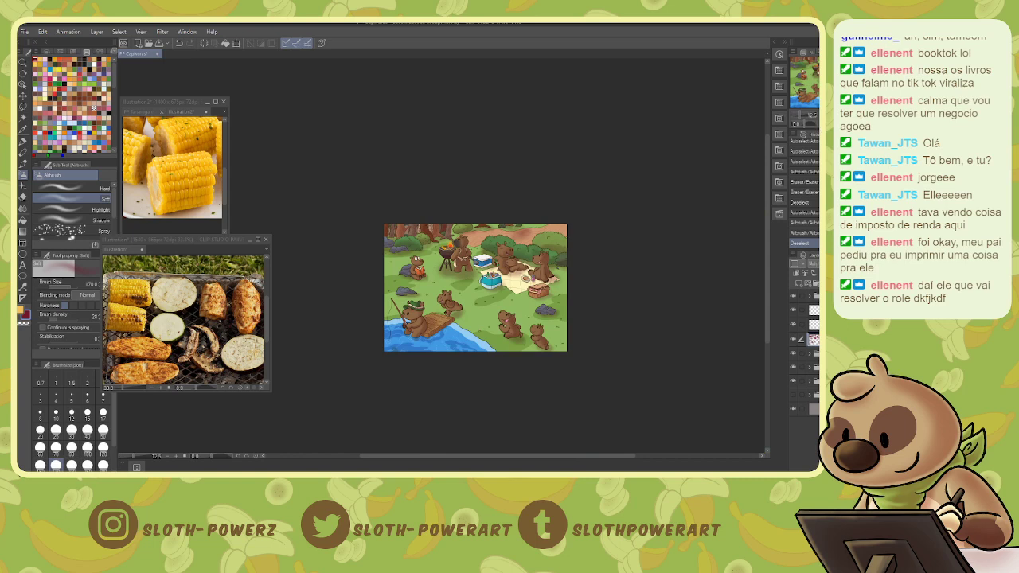
{"action": "key", "text": "ctrl+minus"}
{"action": "key", "text": "ctrl+minus"}
{"action": "key", "text": "ctrl+plus"}
{"action": "key", "text": "ctrl+plus"}
{"action": "key", "text": "ctrl+plus"}
{"action": "key", "text": "ctrl+plus"}
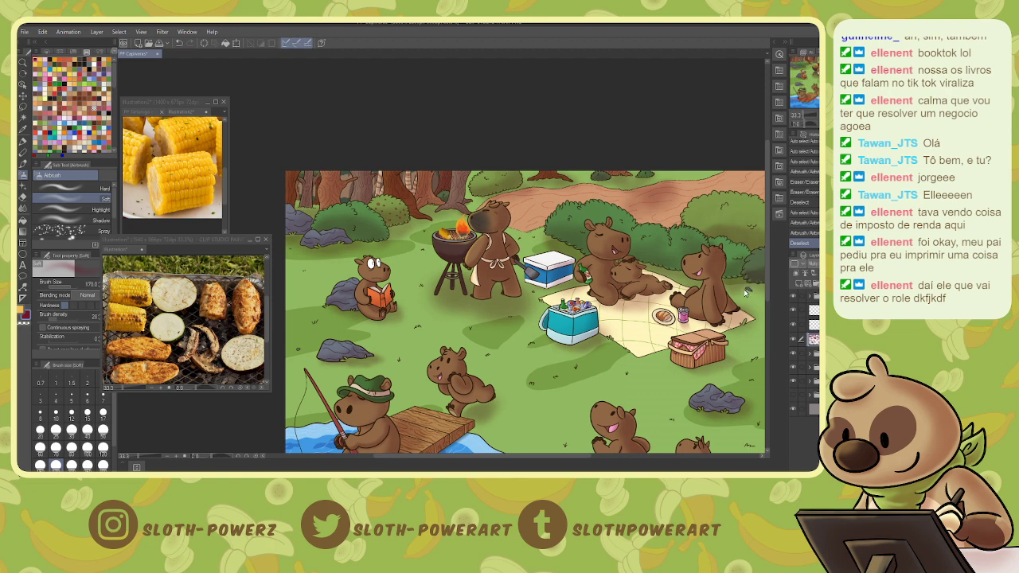
{"action": "key", "text": "ctrl+s"}
{"action": "left_click", "coordinate": [817, 116]}
{"action": "left_click_drag", "start_coordinate": [803, 75], "coordinate": [791, 84]}
{"action": "key", "text": "w"}
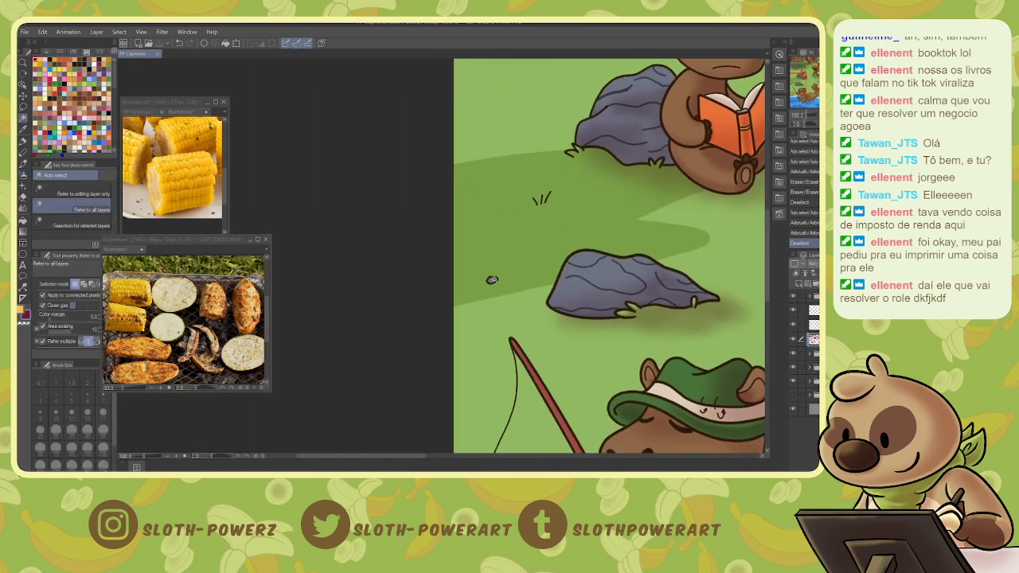
{"action": "left_click", "coordinate": [492, 280]}
{"action": "key", "text": "b"}
{"action": "key", "text": "bracketleft"}
{"action": "key", "text": "bracketleft"}
{"action": "key", "text": "bracketleft"}
{"action": "key", "text": "bracketleft"}
{"action": "key", "text": "bracketleft"}
{"action": "key", "text": "bracketleft"}
{"action": "key", "text": "bracketleft"}
{"action": "key", "text": "bracketleft"}
{"action": "key", "text": "bracketleft"}
{"action": "key", "text": "bracketleft"}
{"action": "key", "text": "bracketleft"}
{"action": "key", "text": "bracketleft"}
{"action": "key", "text": "bracketleft"}
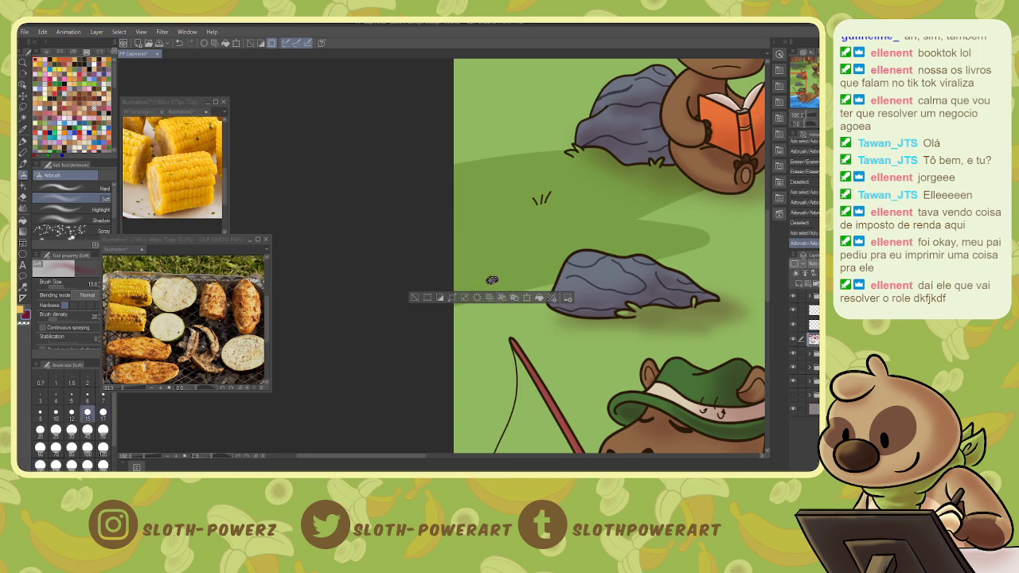
- Expand the background's layer group and add a new raster layer for shading the dirt path
{"action": "scroll", "coordinate": [492, 281], "scroll_direction": "down", "scroll_amount": 3}
{"action": "left_click_drag", "start_coordinate": [567, 277], "coordinate": [342, 436]}
{"action": "left_click", "coordinate": [813, 355]}
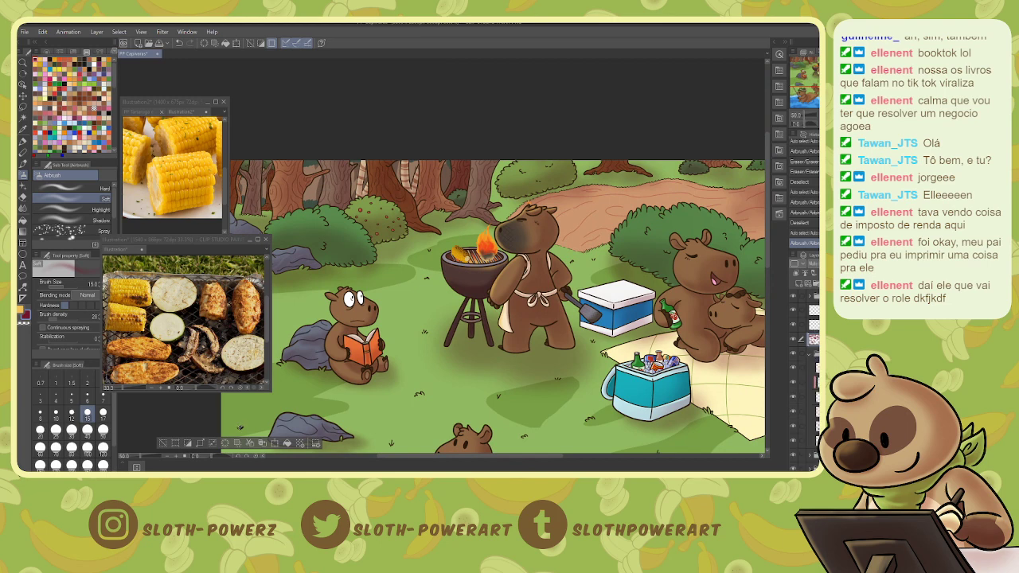
{"action": "scroll", "coordinate": [805, 371], "scroll_direction": "up", "scroll_amount": 1}
{"action": "left_click", "coordinate": [809, 354]}
{"action": "left_click", "coordinate": [812, 384]}
{"action": "scroll", "coordinate": [806, 374], "scroll_direction": "down", "scroll_amount": 5}
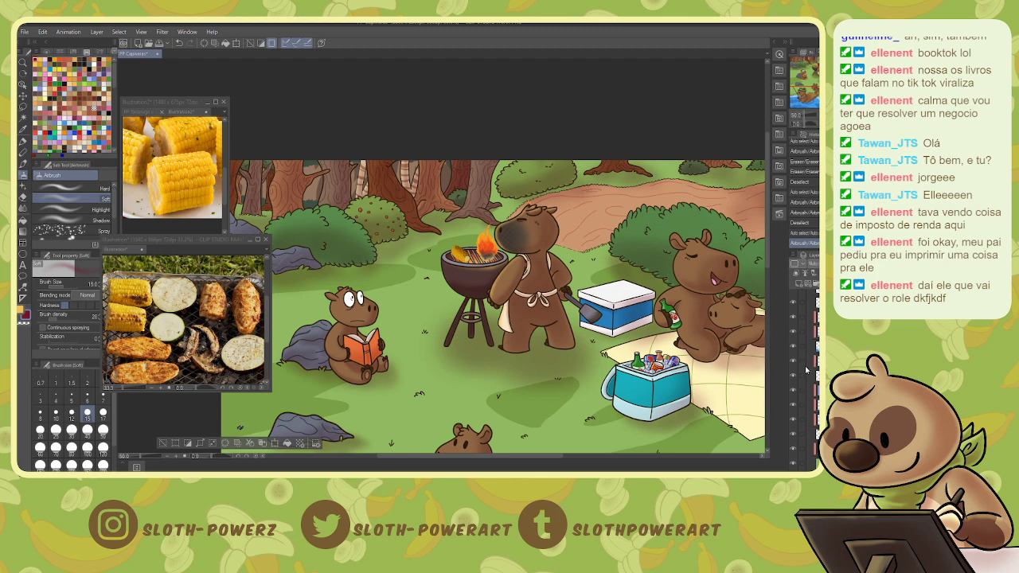
{"action": "left_click", "coordinate": [799, 280]}
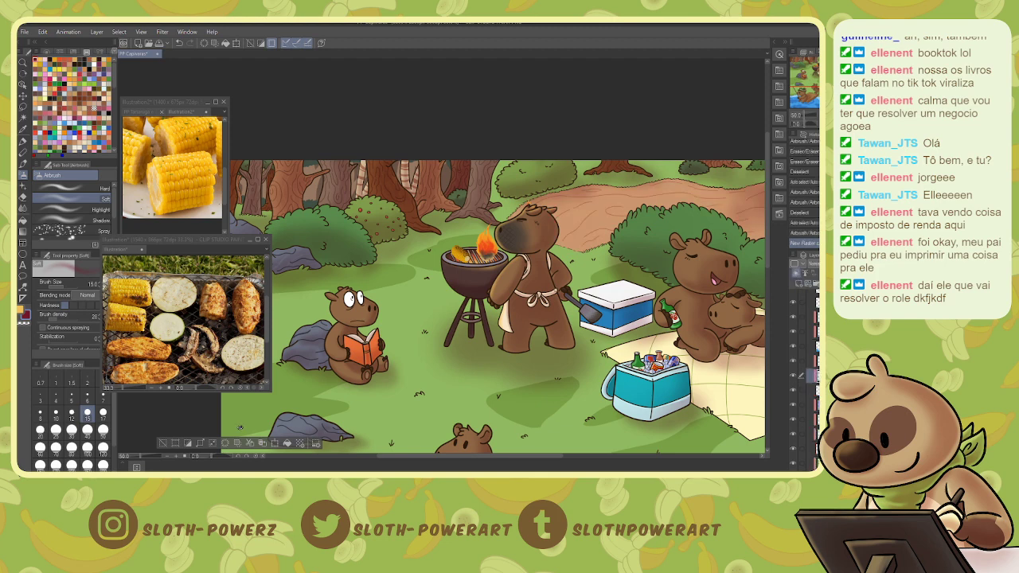
- Sample the dirt path's color and shift it to a more saturated orange-brown
{"action": "key", "text": "i"}
{"action": "left_click", "coordinate": [589, 209]}
{"action": "left_click", "coordinate": [47, 52]}
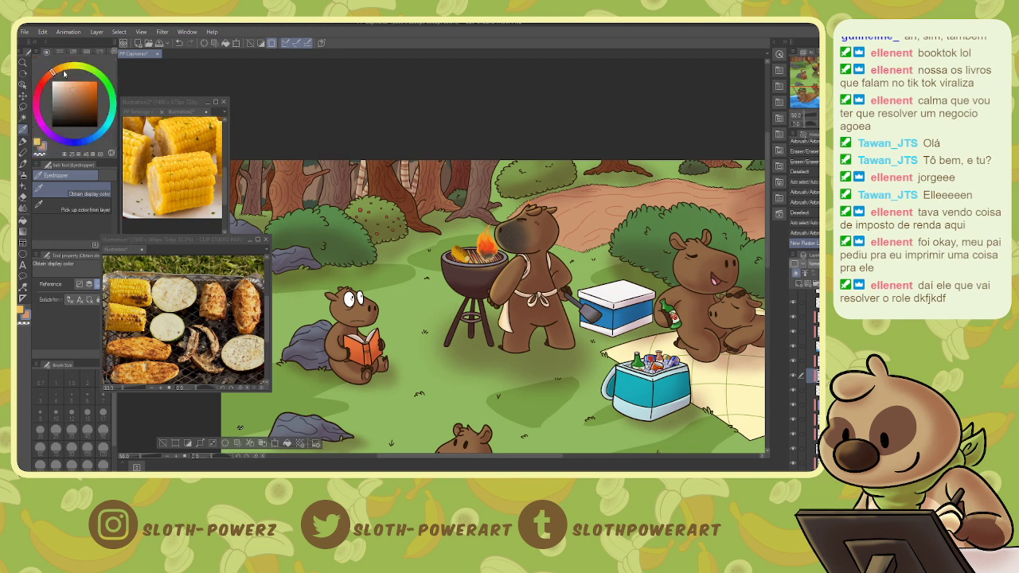
{"action": "left_click", "coordinate": [82, 92]}
{"action": "key", "text": "b"}
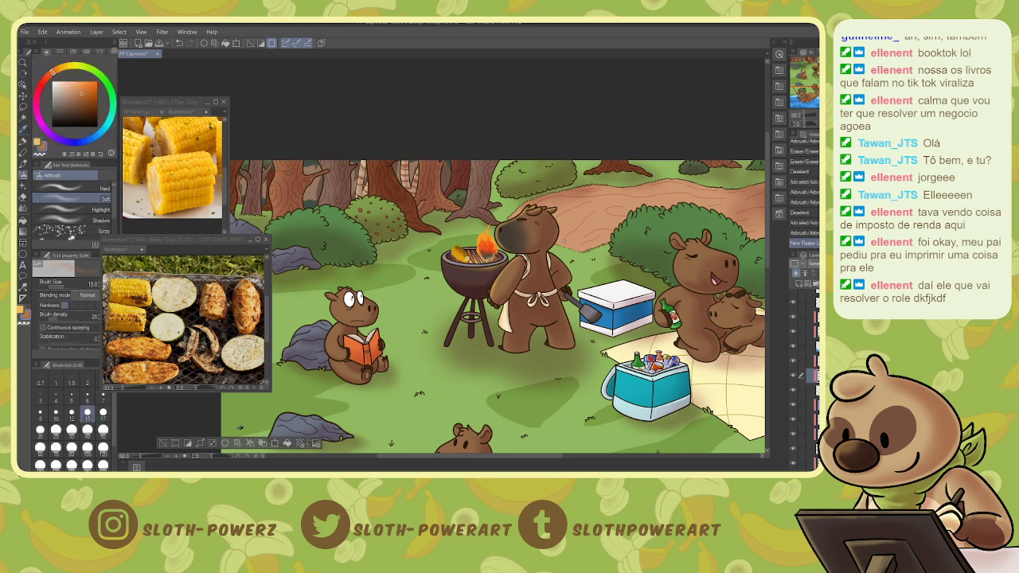
{"action": "left_click_drag", "start_coordinate": [477, 279], "coordinate": [370, 323]}
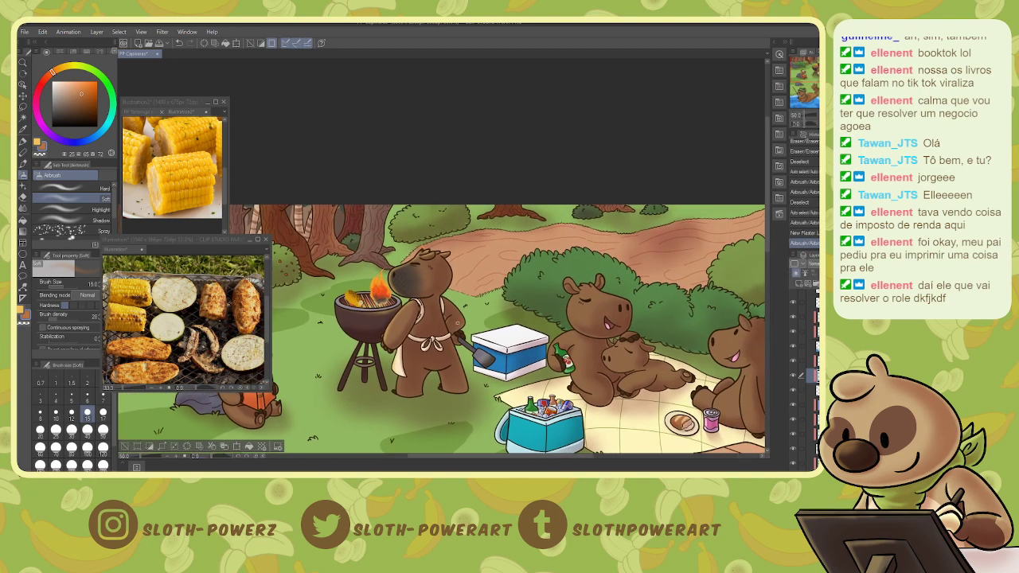
{"action": "key", "text": "ctrl+z"}
- Deselect and outline shadow patches across the dirt path with the marker pen at size 8
{"action": "key", "text": "p"}
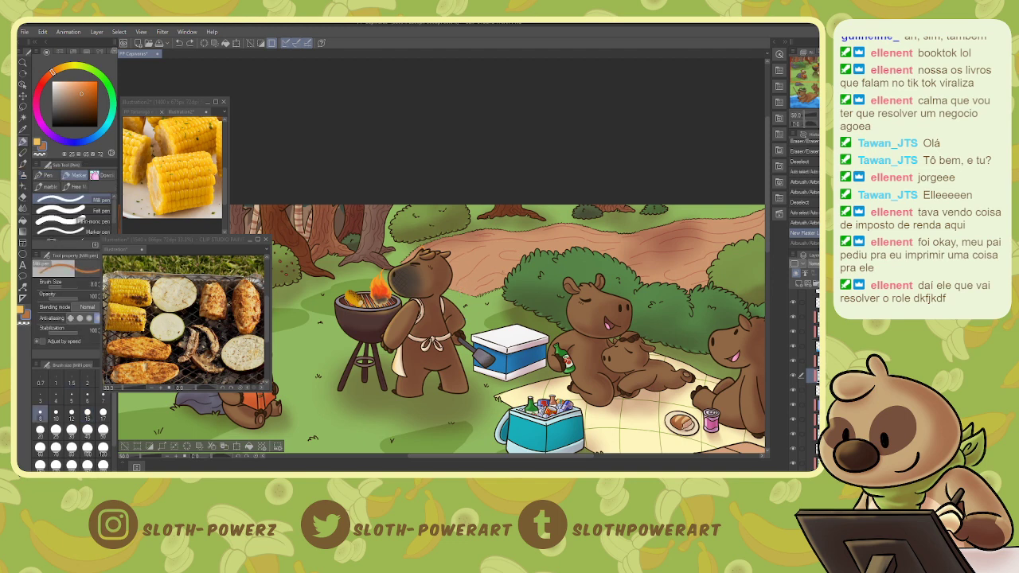
{"action": "left_click_drag", "start_coordinate": [368, 300], "coordinate": [372, 303]}
{"action": "key", "text": "ctrl+d"}
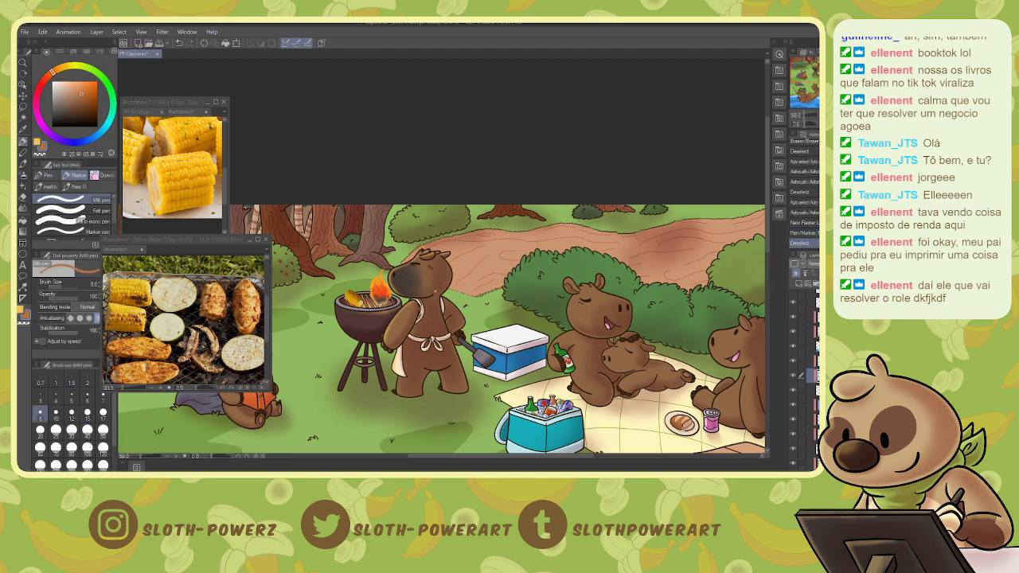
{"action": "left_click_drag", "start_coordinate": [457, 270], "coordinate": [502, 278]}
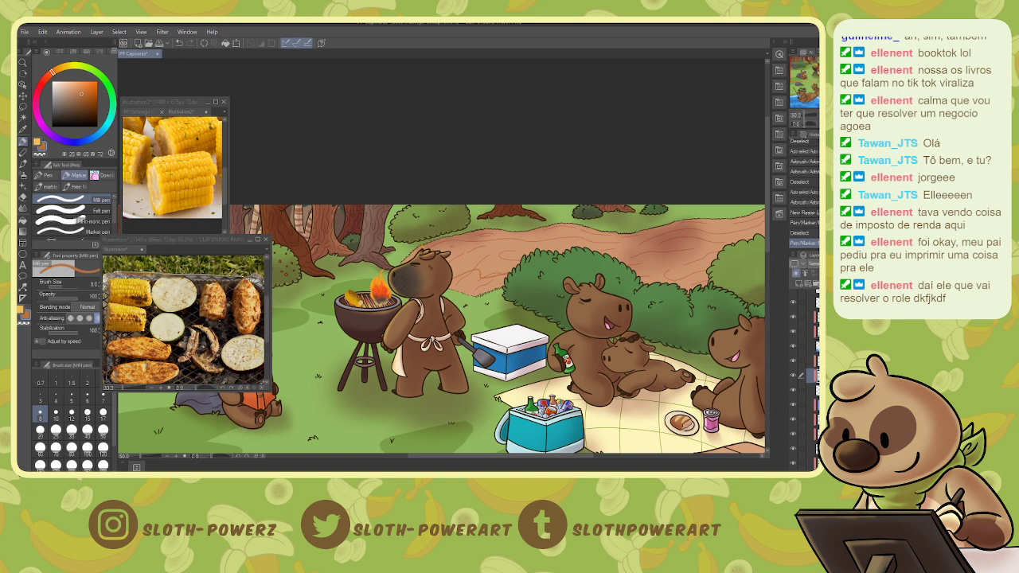
{"action": "mouse_move", "coordinate": [459, 245]}
{"action": "left_mouse_down"}
{"action": "mouse_move", "coordinate": [551, 237]}
{"action": "mouse_move", "coordinate": [662, 269]}
{"action": "mouse_move", "coordinate": [709, 255]}
{"action": "mouse_move", "coordinate": [718, 236]}
{"action": "left_mouse_up"}
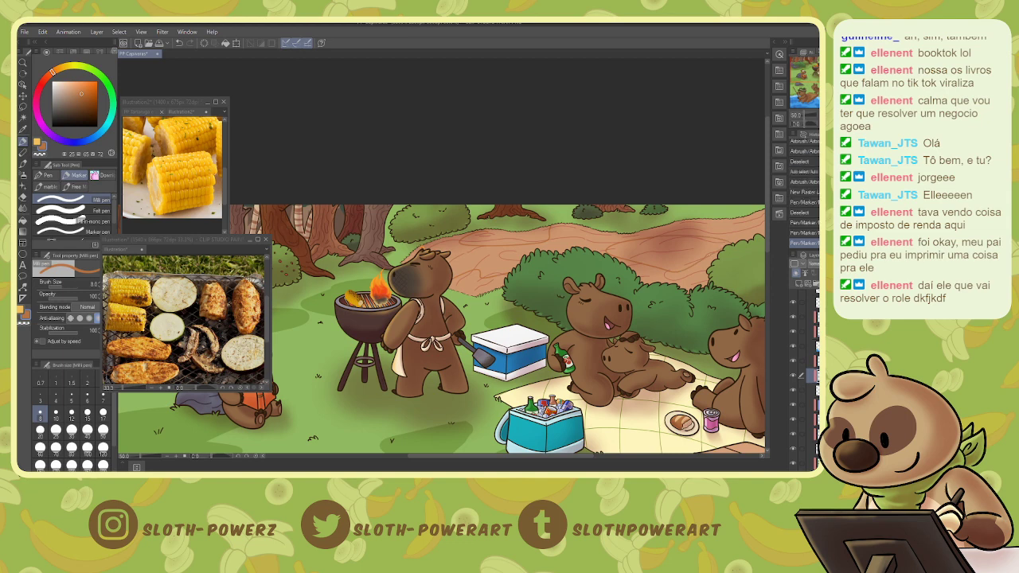
{"action": "left_click_drag", "start_coordinate": [684, 302], "coordinate": [445, 289]}
{"action": "mouse_move", "coordinate": [557, 193]}
{"action": "left_mouse_down"}
{"action": "mouse_move", "coordinate": [549, 210]}
{"action": "mouse_move", "coordinate": [591, 225]}
{"action": "left_mouse_up"}
{"action": "key", "text": "ctrl+z"}
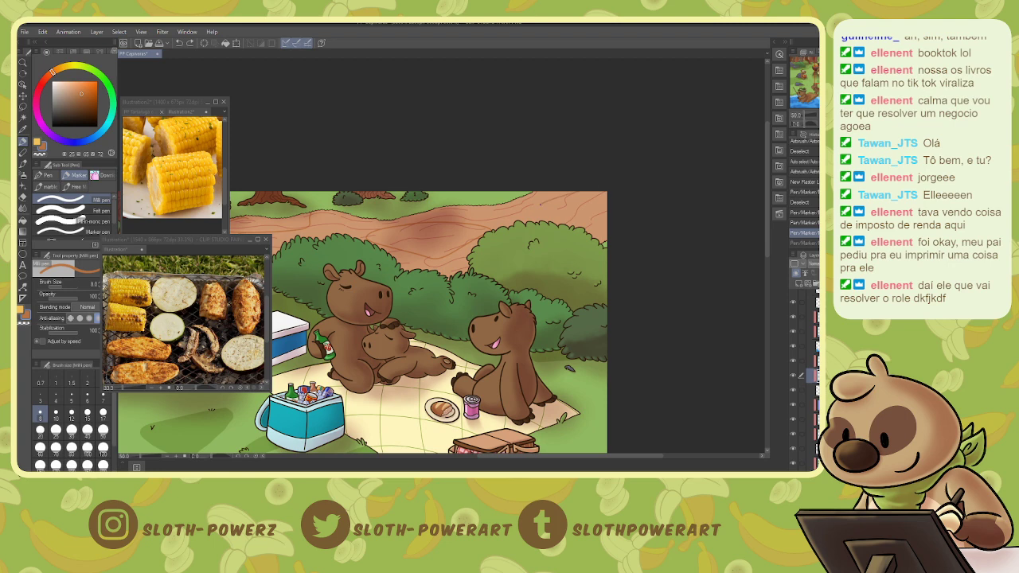
{"action": "key", "text": "ctrl+y"}
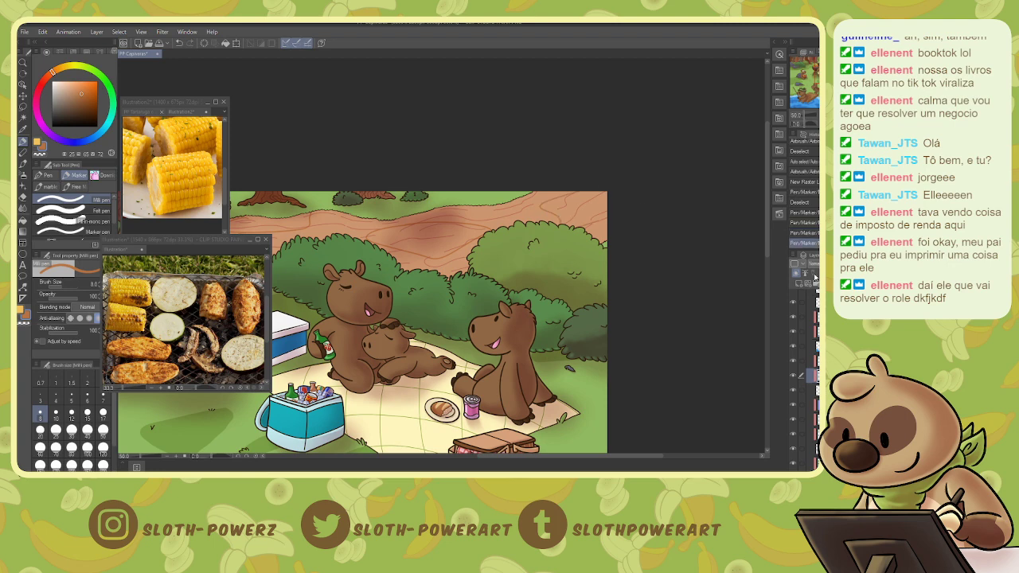
- Load the dirt path layer's area as a selection and fill the outlined patches near its far end, undoing the unwanted fill
{"action": "left_click", "coordinate": [813, 390], "text": "ctrl"}
{"action": "key", "text": "g"}
{"action": "left_click", "coordinate": [576, 208]}
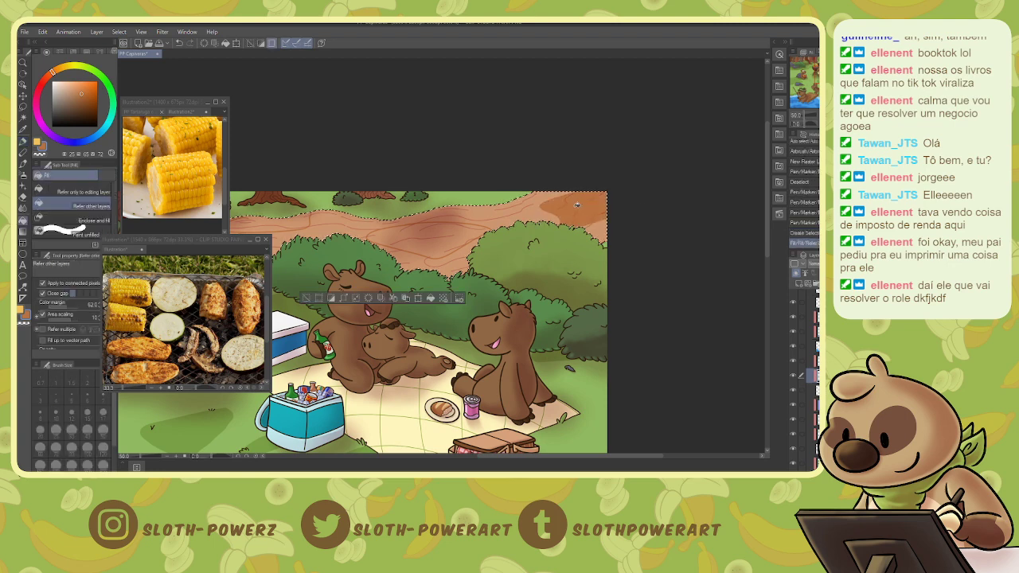
{"action": "left_click", "coordinate": [463, 232]}
{"action": "left_click", "coordinate": [366, 226]}
{"action": "key", "text": "ctrl+z"}
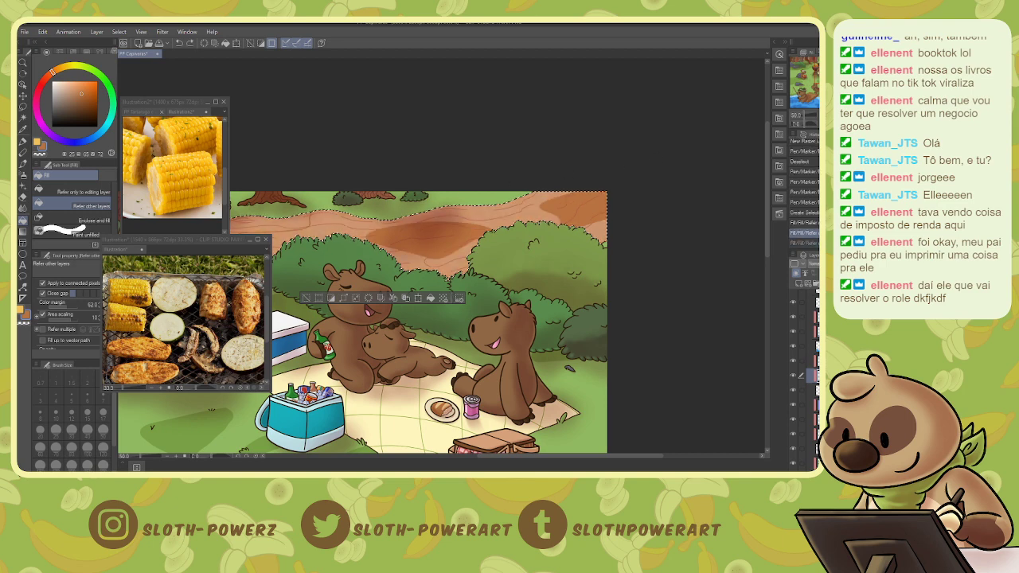
- Fill the remaining patch on the dirt path near the cook, deselect, and set the patch layer's blending mode to Multiply
{"action": "left_click_drag", "start_coordinate": [366, 246], "coordinate": [561, 247]}
{"action": "left_click", "coordinate": [437, 267]}
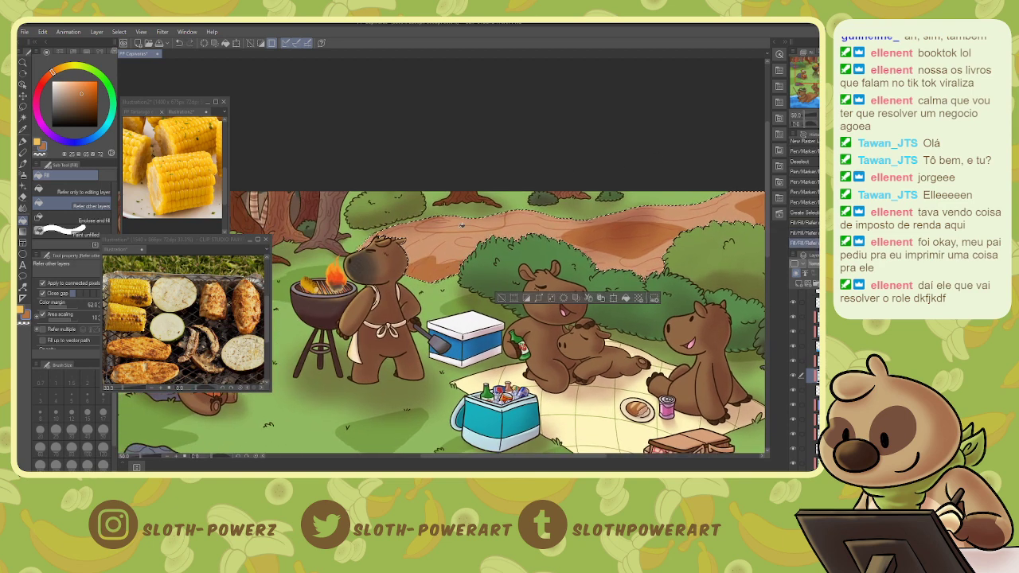
{"action": "key", "text": "p"}
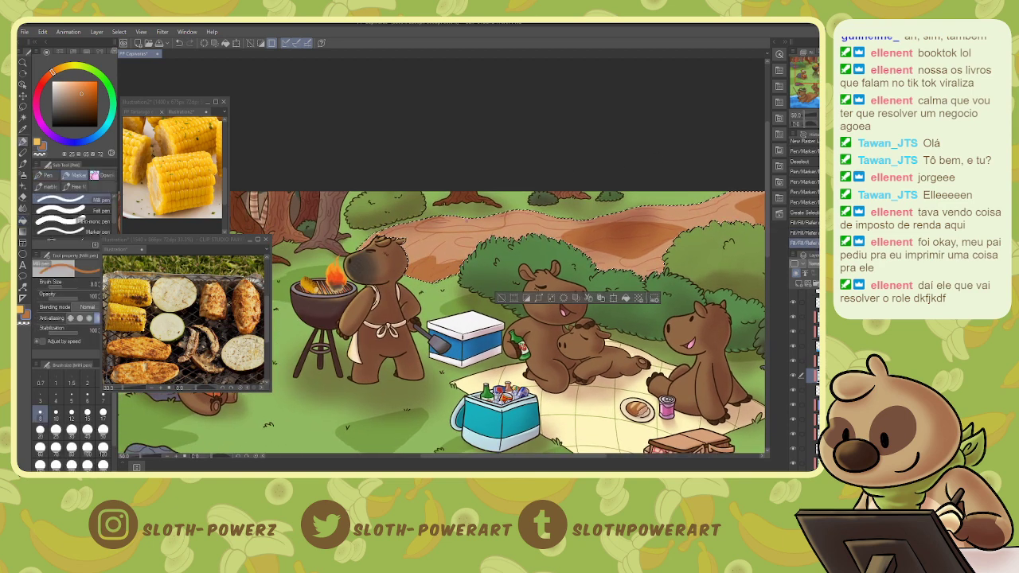
{"action": "key", "text": "g"}
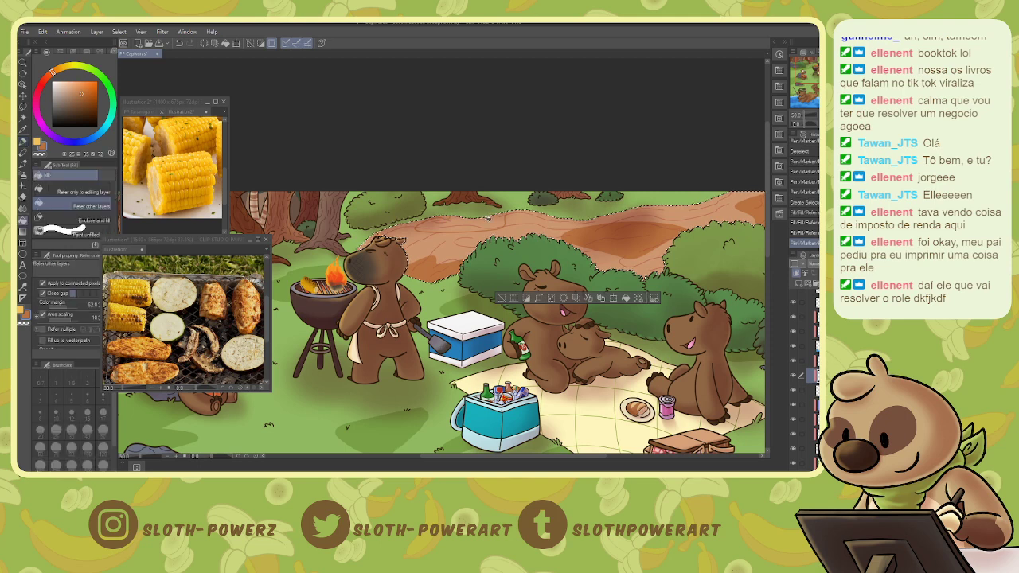
{"action": "key", "text": "ctrl+d"}
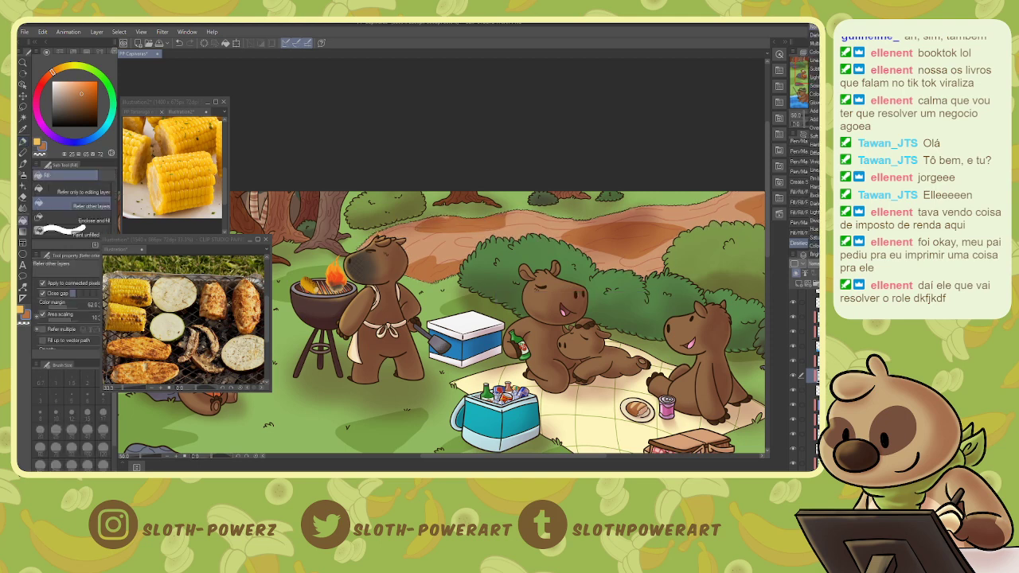
{"action": "left_click", "coordinate": [815, 44]}
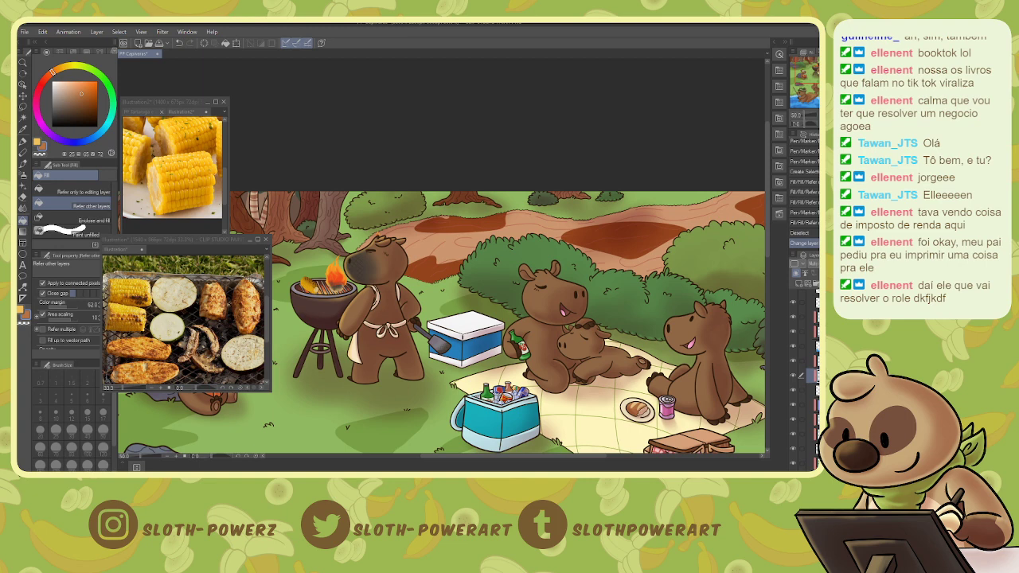
- Lower the opacity of the shadow patch layer so the patches blend subtly into the dirt path
{"action": "left_click", "coordinate": [817, 264]}
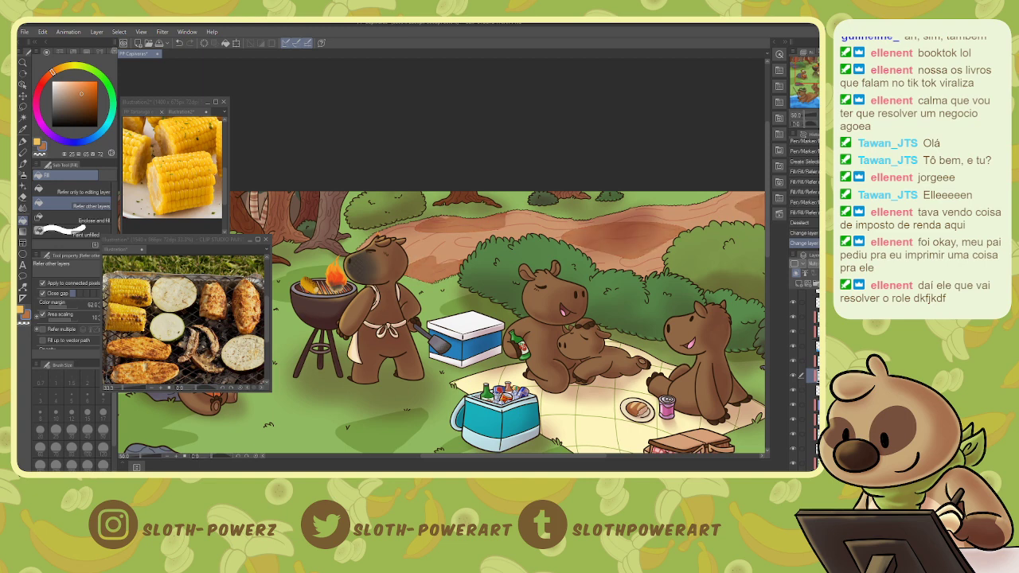
{"action": "key", "text": "ctrl+plus"}
{"action": "key", "text": "ctrl+plus"}
{"action": "key", "text": "ctrl+plus"}
{"action": "key", "text": "ctrl+plus"}
{"action": "key", "text": "ctrl+plus"}
{"action": "key", "text": "ctrl+plus"}
{"action": "key", "text": "ctrl+plus"}
{"action": "key", "text": "ctrl+plus"}
{"action": "key", "text": "ctrl+plus"}
{"action": "key", "text": "ctrl+plus"}
{"action": "key", "text": "ctrl+minus"}
{"action": "key", "text": "ctrl+minus"}
{"action": "key", "text": "ctrl+minus"}
{"action": "key", "text": "ctrl+minus"}
{"action": "key", "text": "ctrl+minus"}
{"action": "key", "text": "ctrl+minus"}
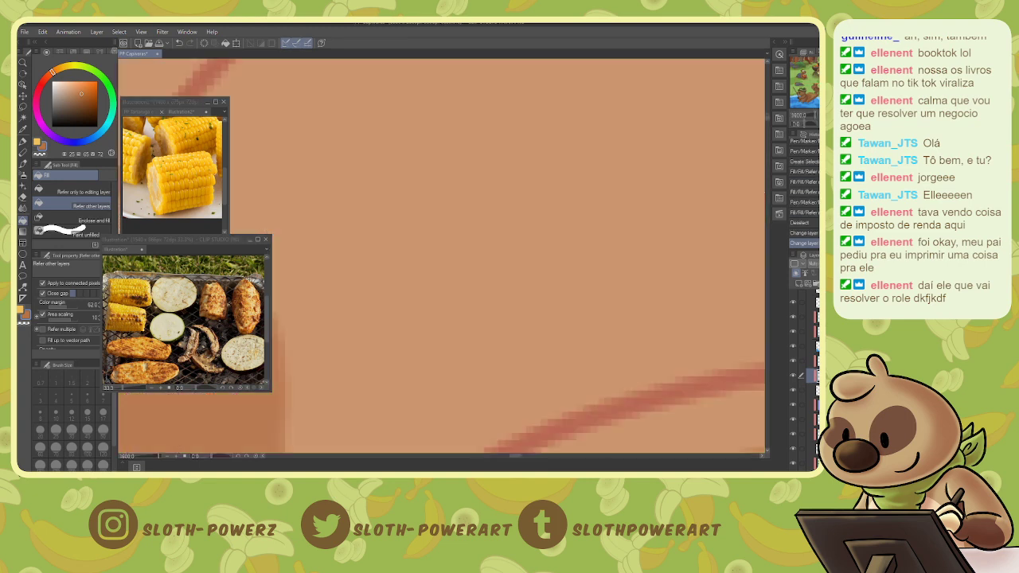
{"action": "key", "text": "ctrl+minus"}
{"action": "key", "text": "ctrl+minus"}
{"action": "key", "text": "ctrl+minus"}
{"action": "key", "text": "ctrl+minus"}
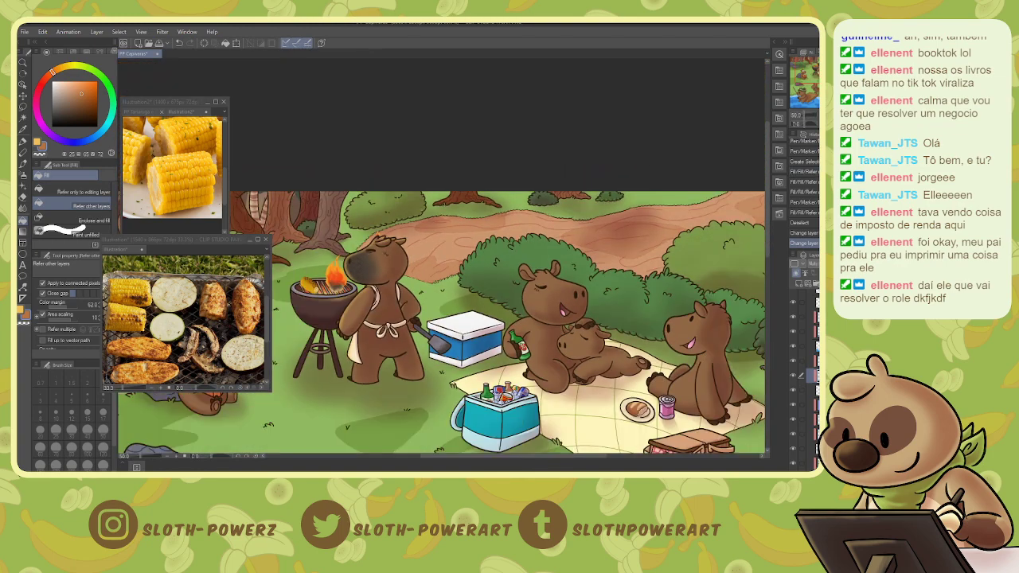
- Save the capybara picnic illustration
{"action": "scroll", "coordinate": [441, 251], "scroll_direction": "down", "scroll_amount": 2}
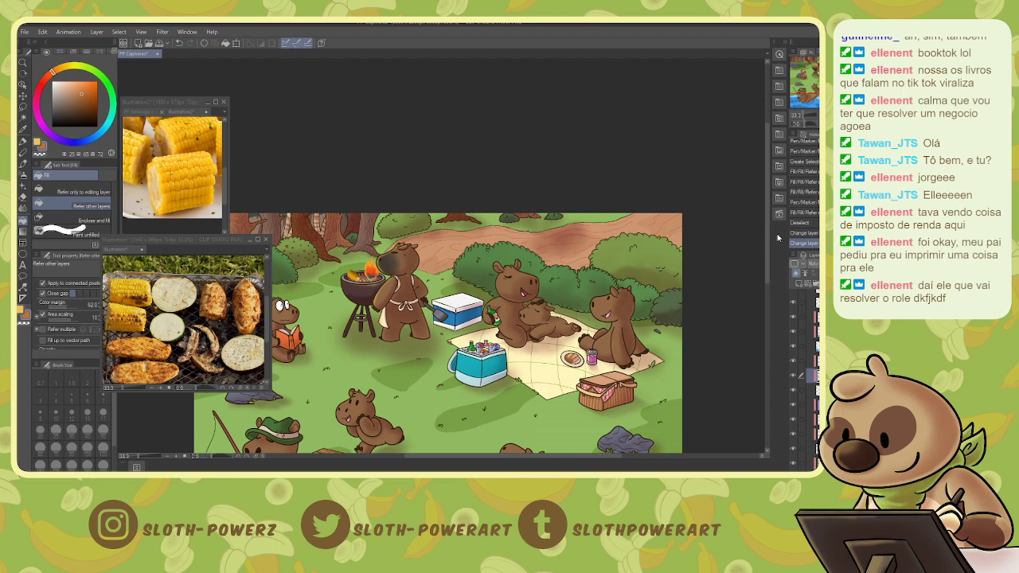
{"action": "key", "text": "ctrl+s"}
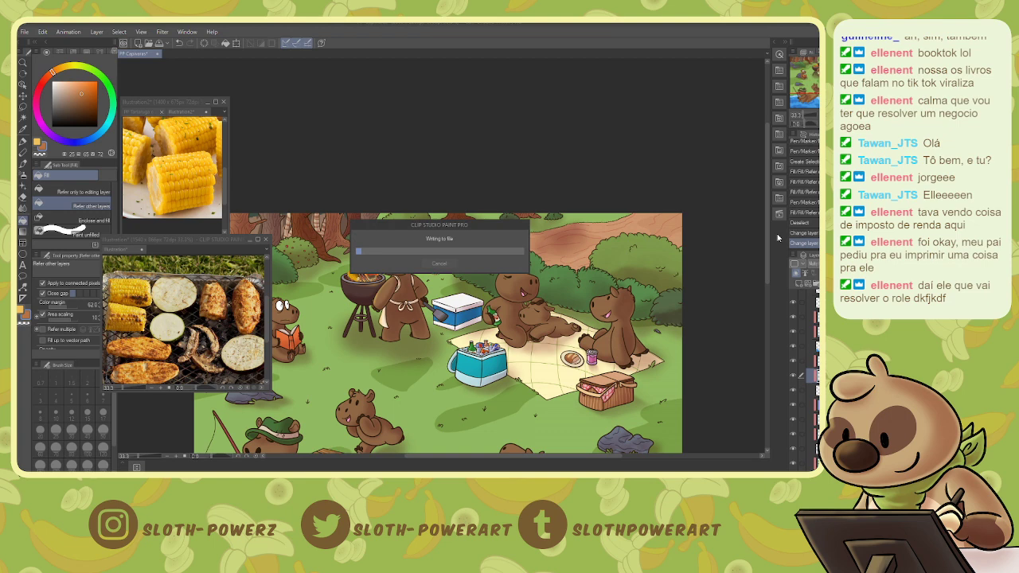
- Review the whole picnic scene centred on the canvas at 25% zoom
{"action": "left_click_drag", "start_coordinate": [426, 366], "coordinate": [525, 256]}
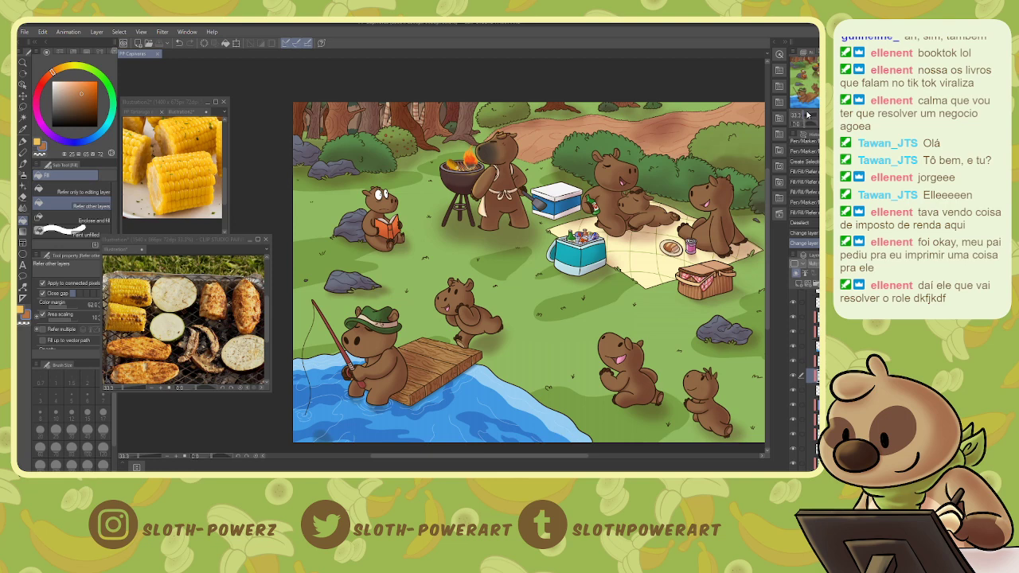
{"action": "left_click_drag", "start_coordinate": [493, 270], "coordinate": [463, 267]}
{"action": "key", "text": "ctrl+minus"}
{"action": "key", "text": "ctrl+minus"}
{"action": "key", "text": "ctrl+plus"}
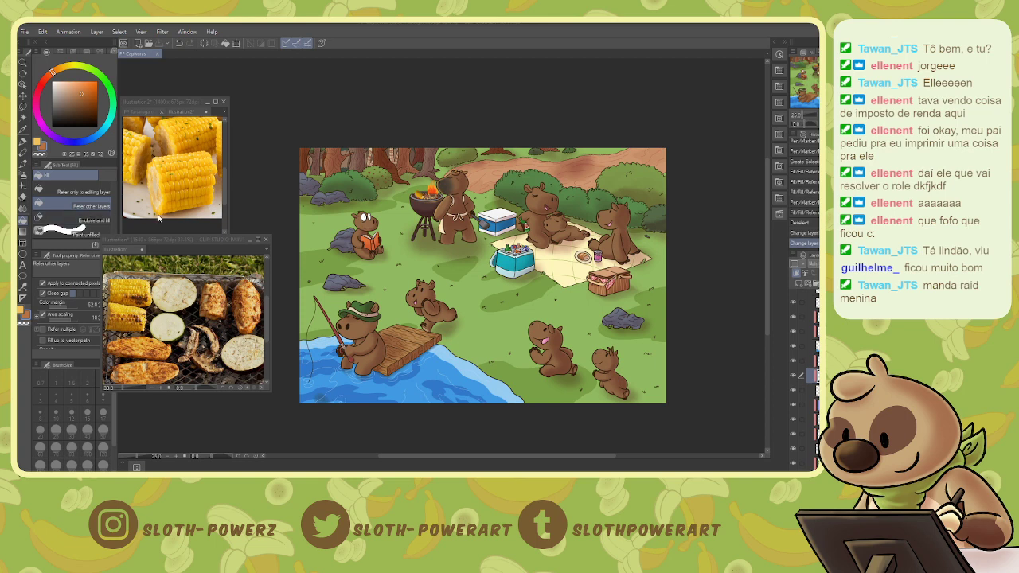
{"action": "left_click", "coordinate": [25, 31]}
{"action": "left_click", "coordinate": [27, 33]}
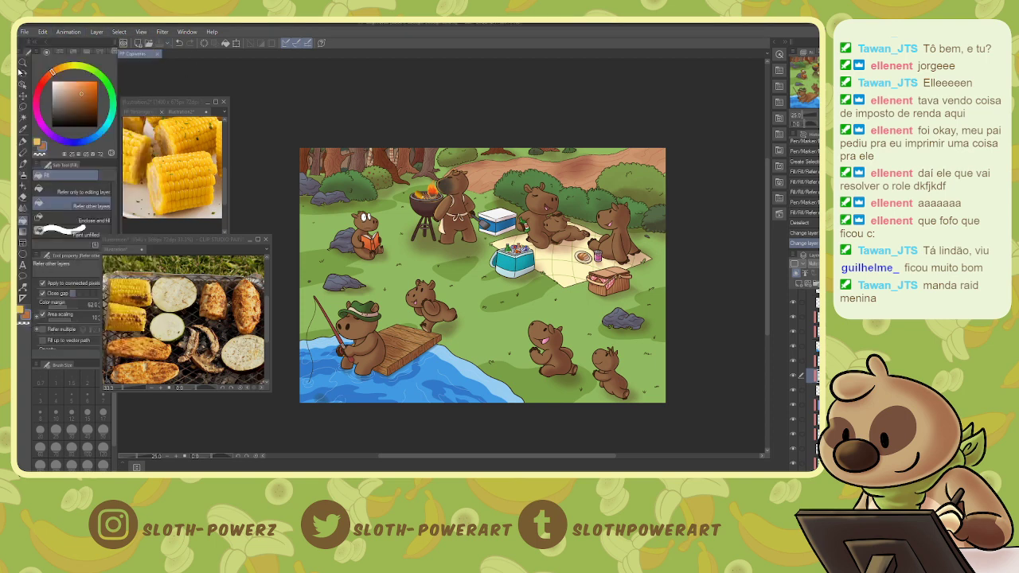